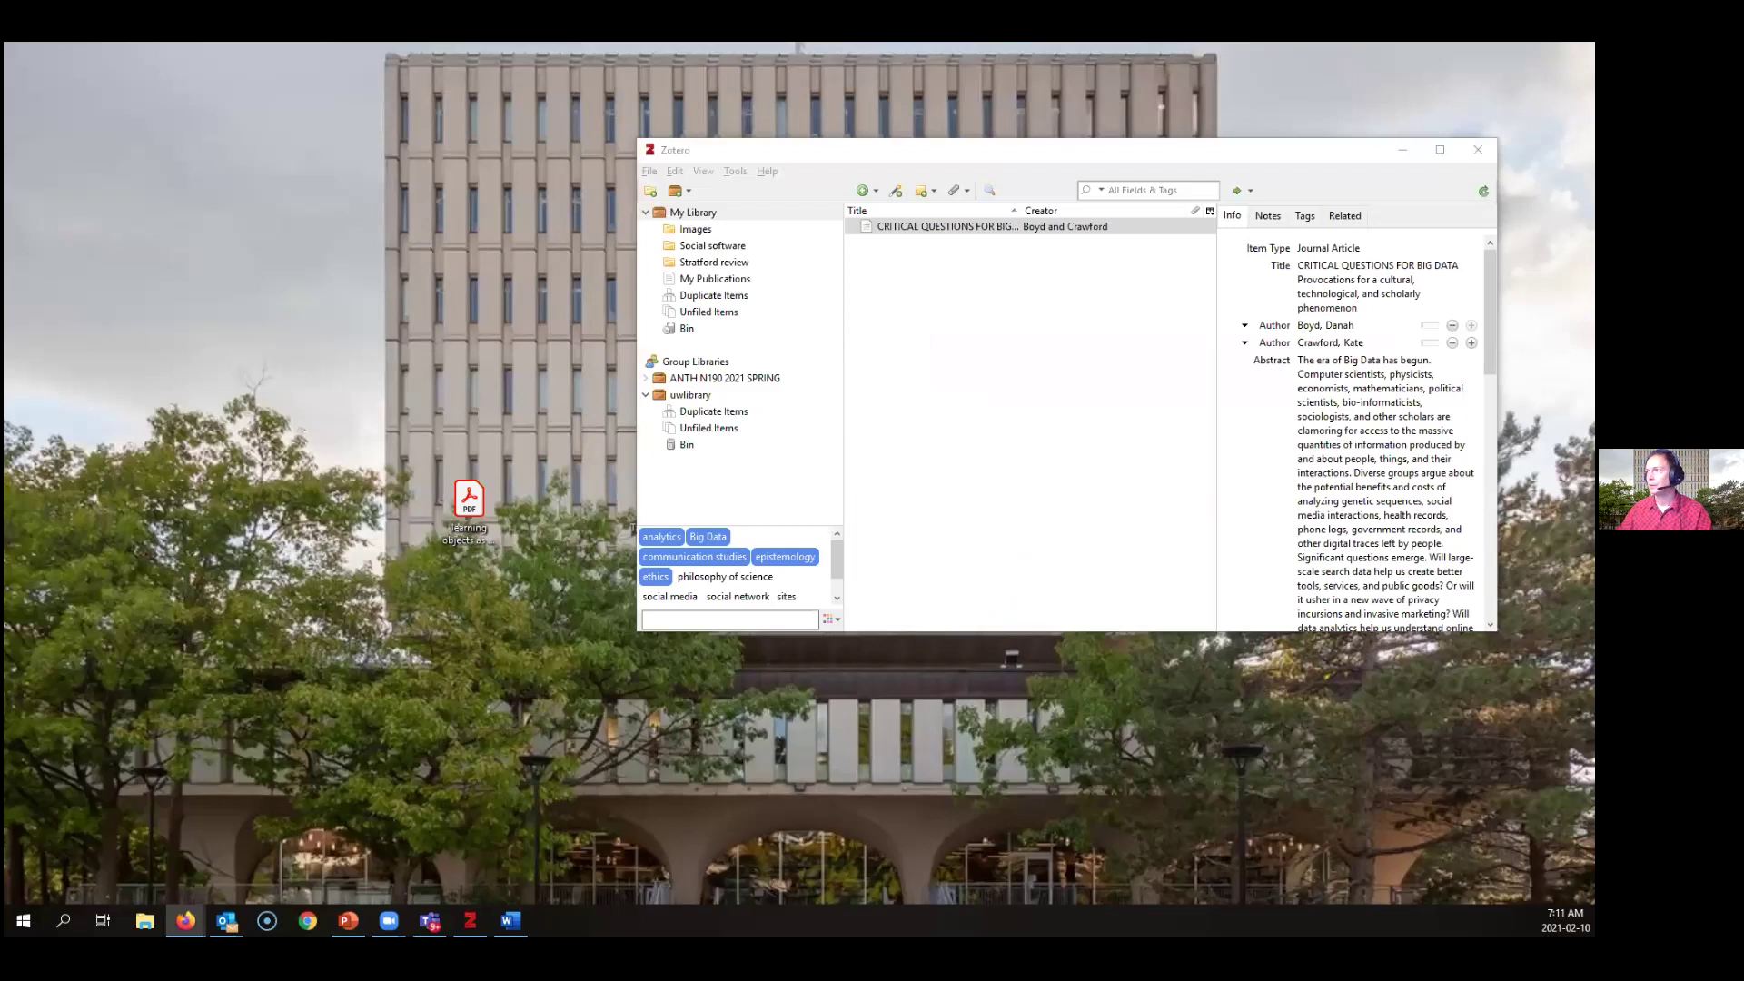
# Switch to Firefox and maximize the Zotero web library showing My Library's 14 items
pyautogui.hotkey('alt', 'Tab')
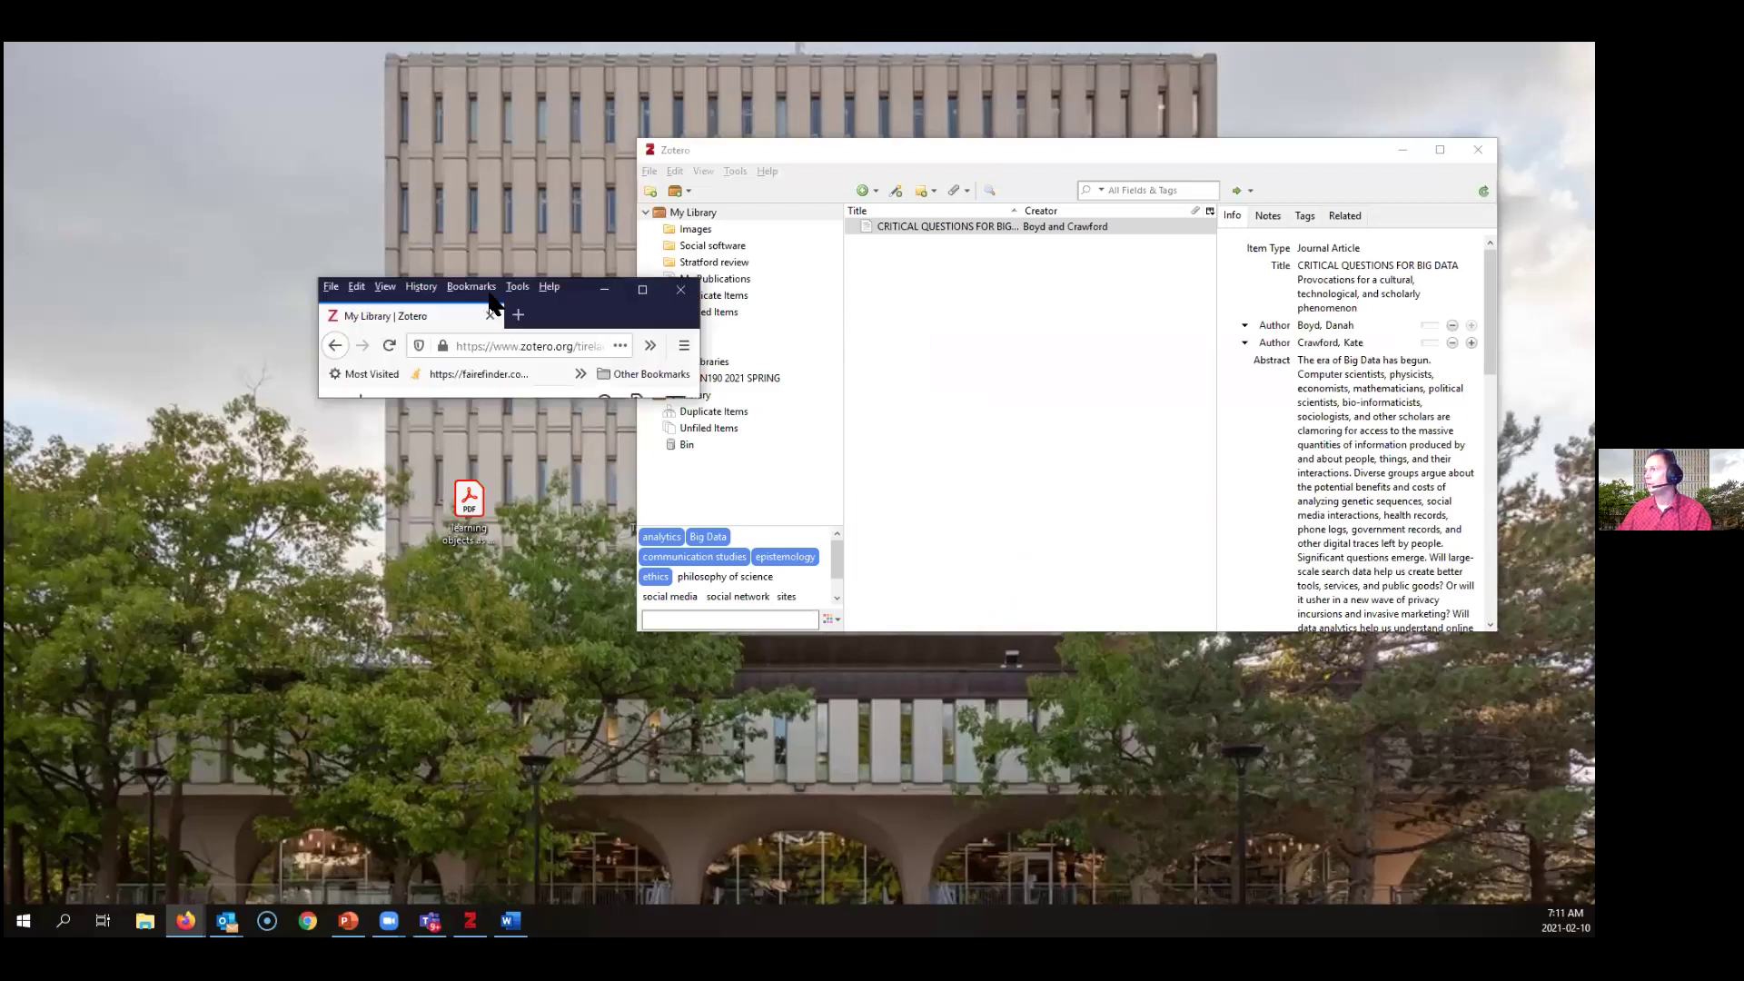
pyautogui.click(641, 291)
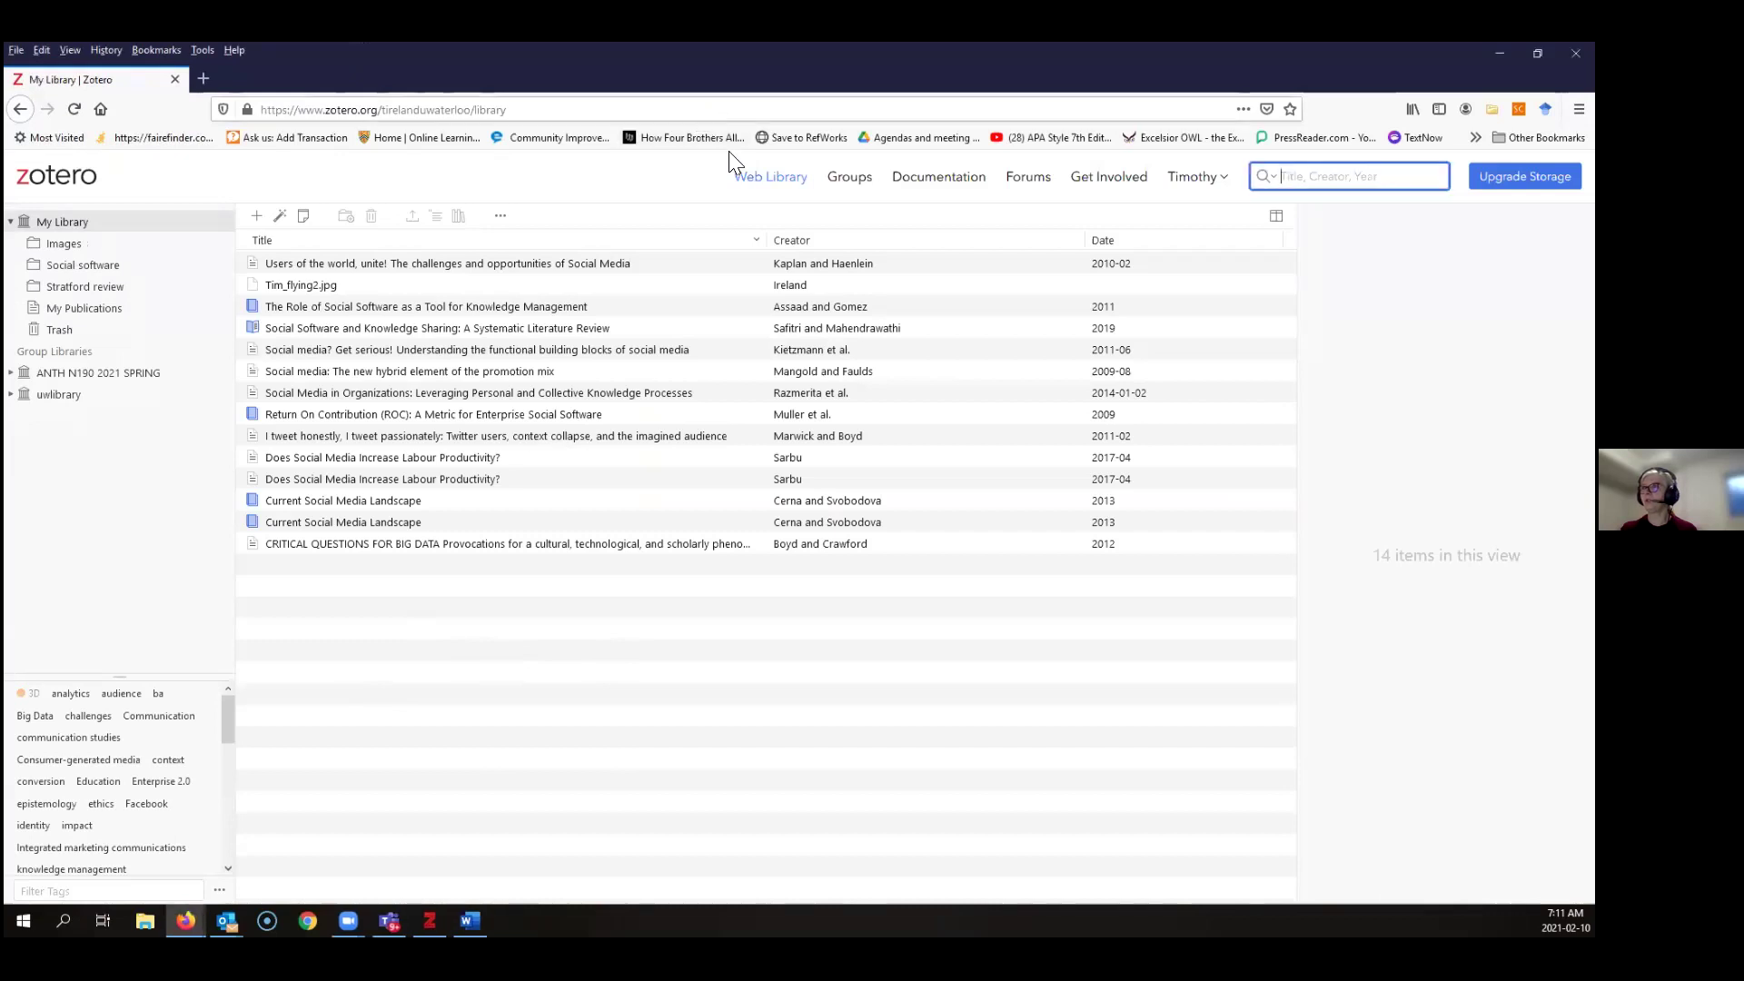
pyautogui.hotkey('ctrl', 'l')
pyautogui.write('zoyt')
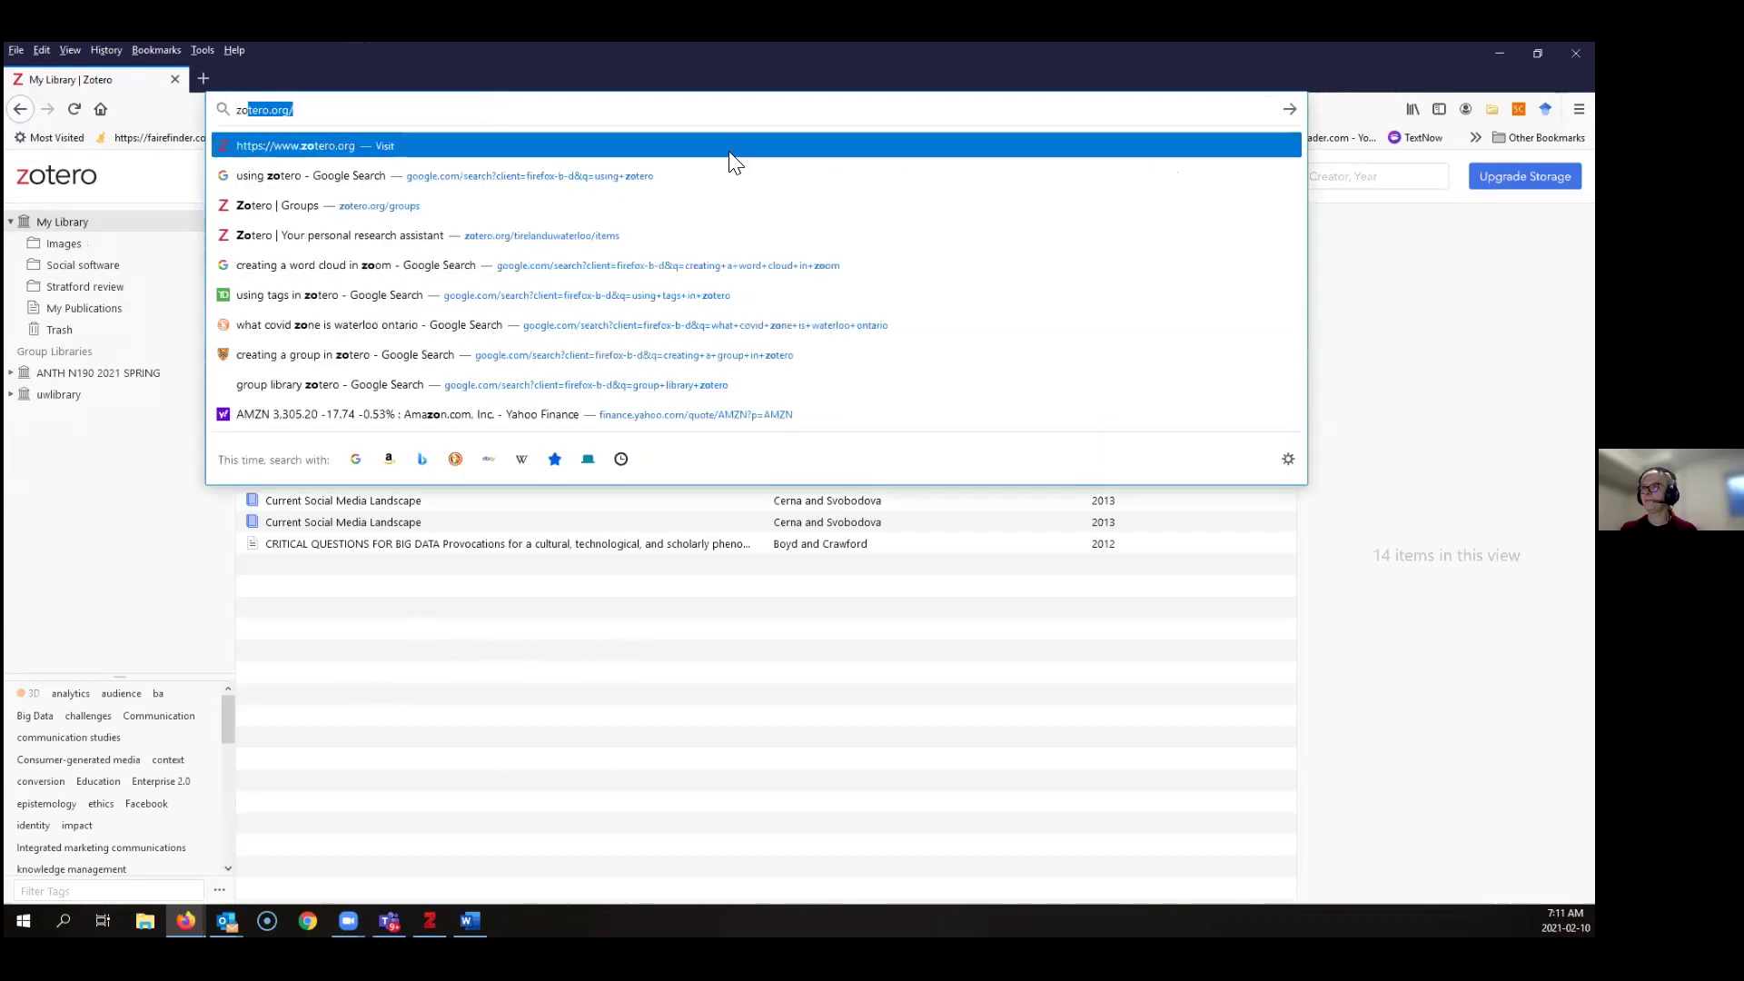
pyautogui.press('BackSpace')
pyautogui.press('BackSpace')
pyautogui.write('t')
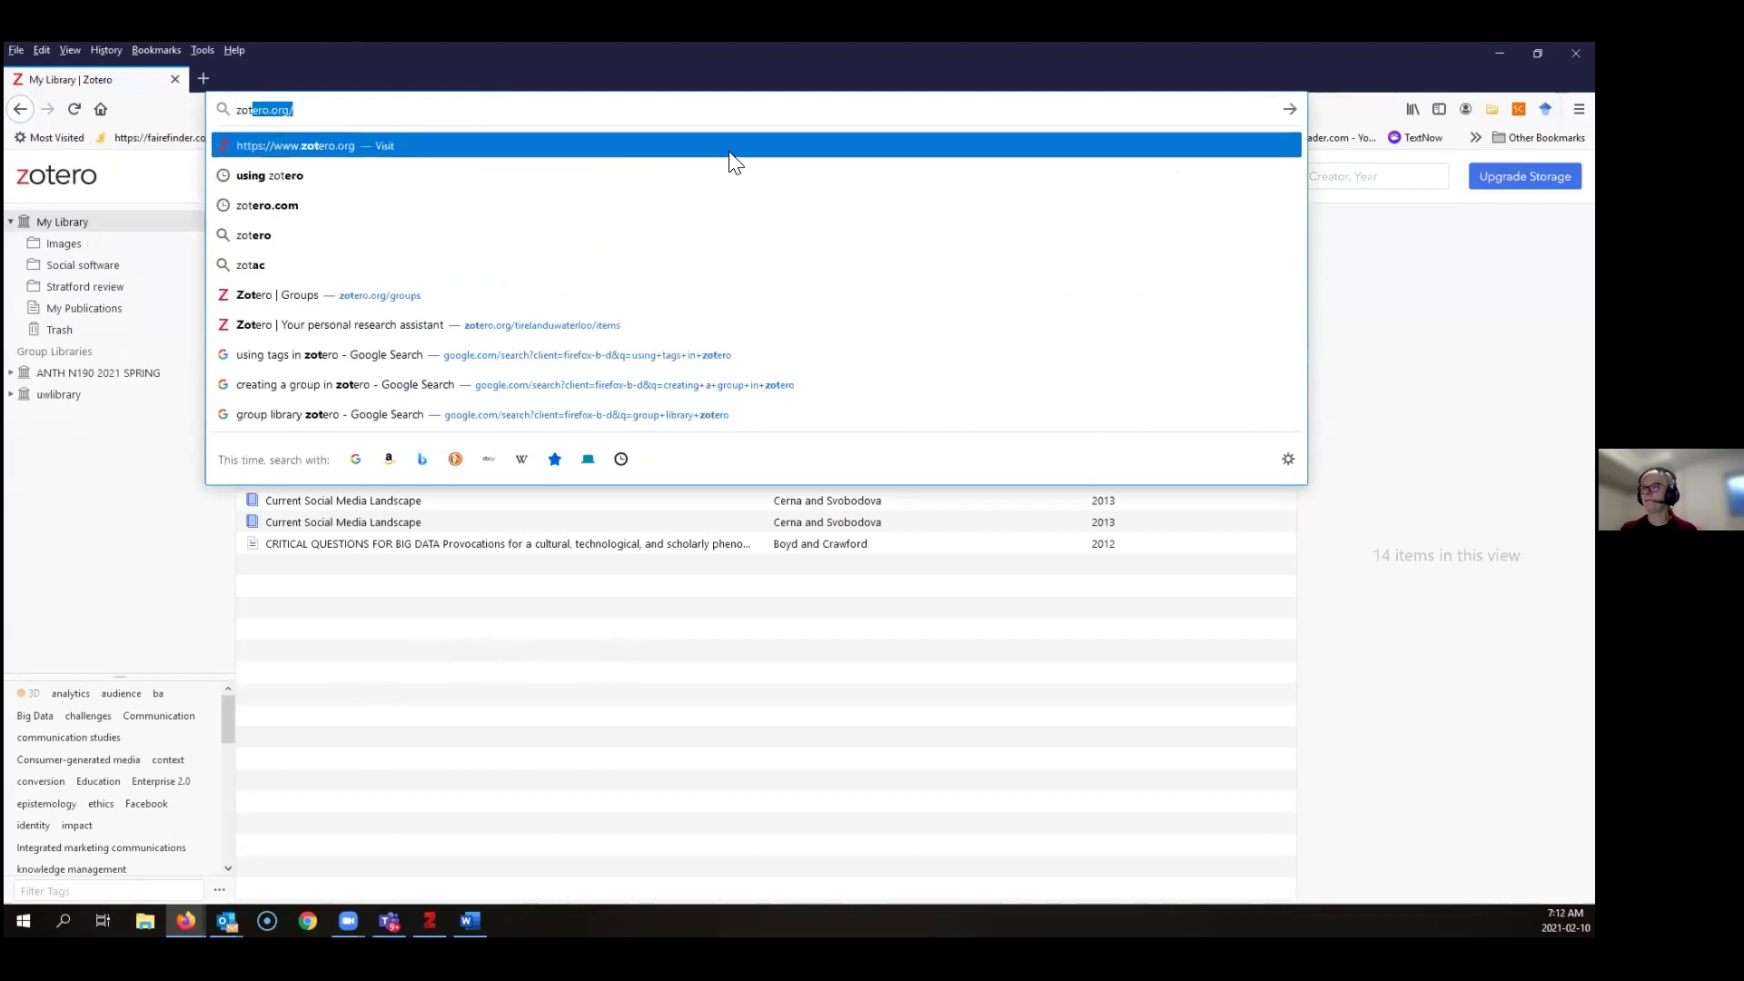
pyautogui.press('Return')
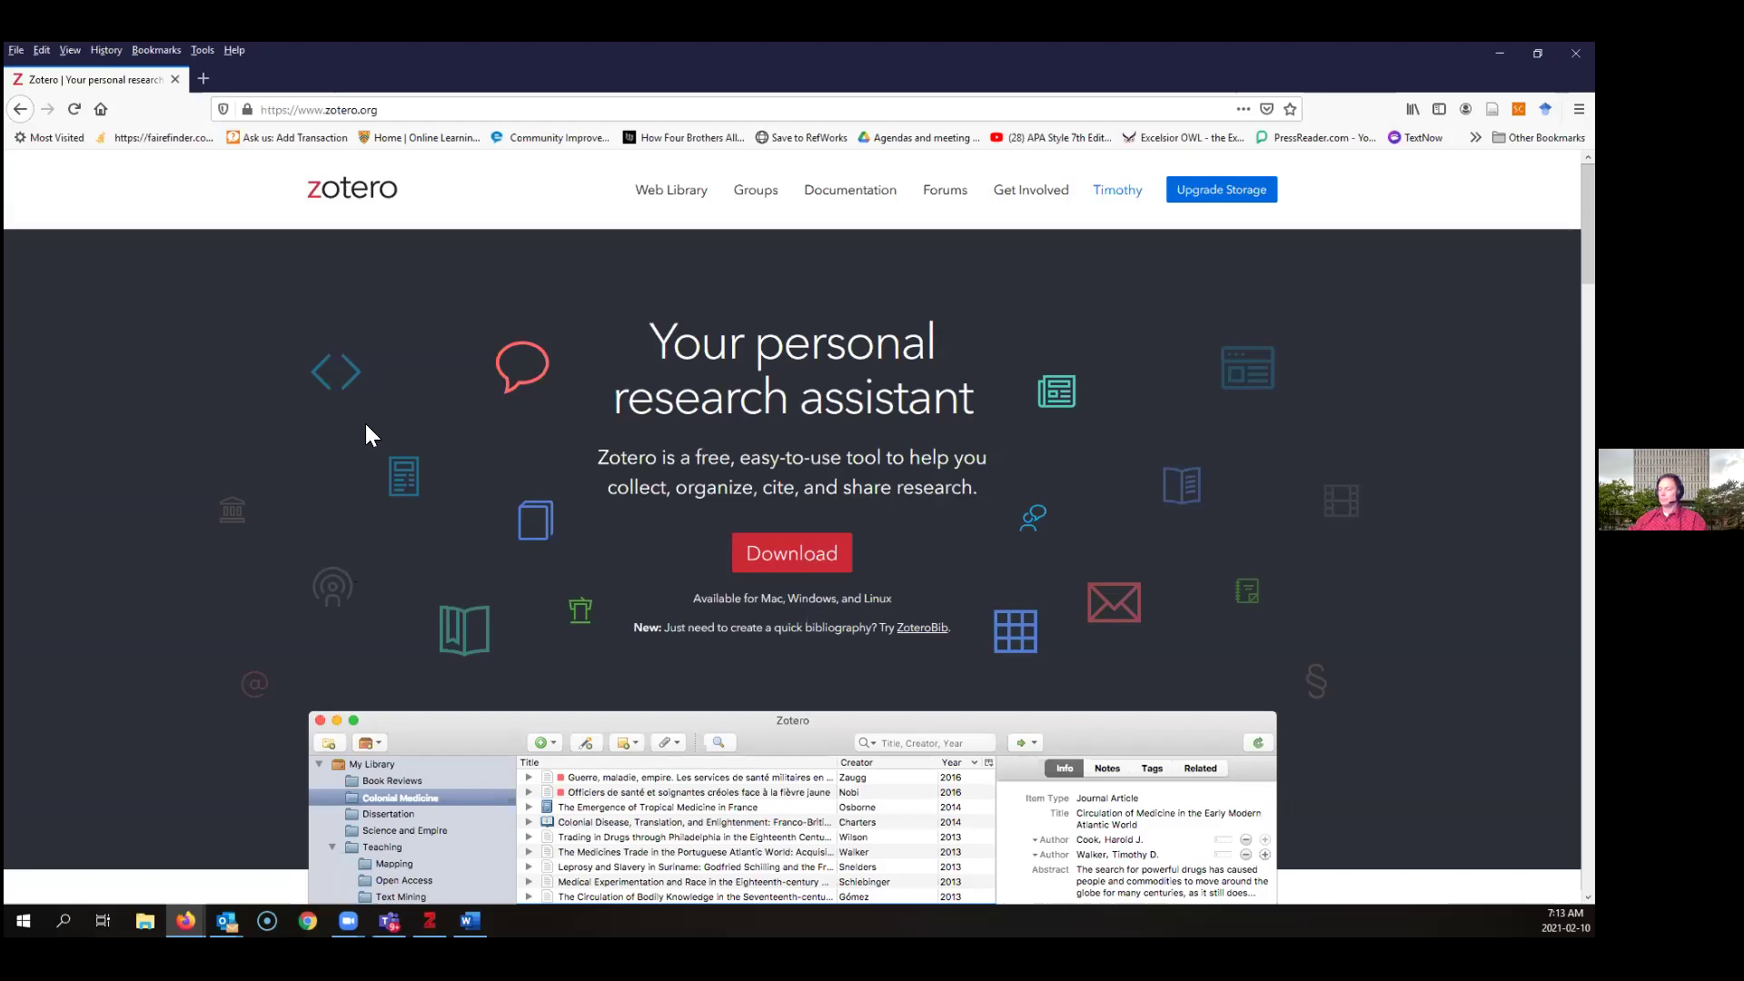
pyautogui.click(676, 200)
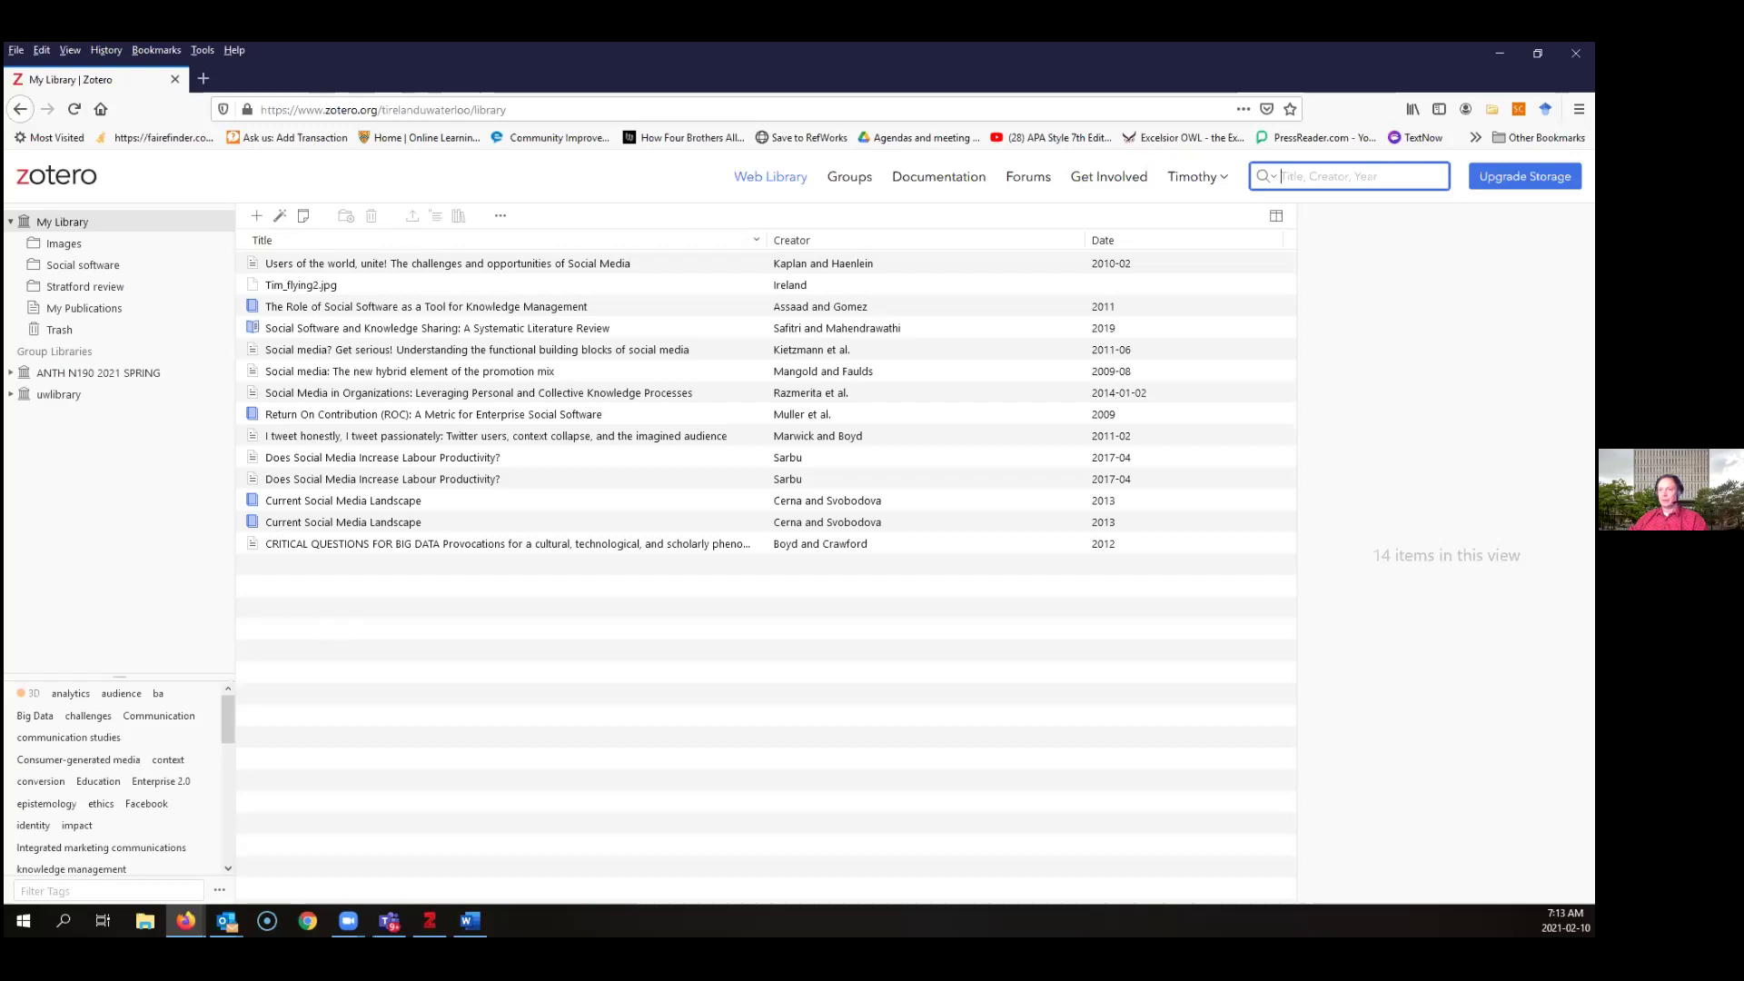
# Bring the Zotero desktop window forward, widen and lengthen it, and select My Library
pyautogui.hotkey('alt', 'Tab')
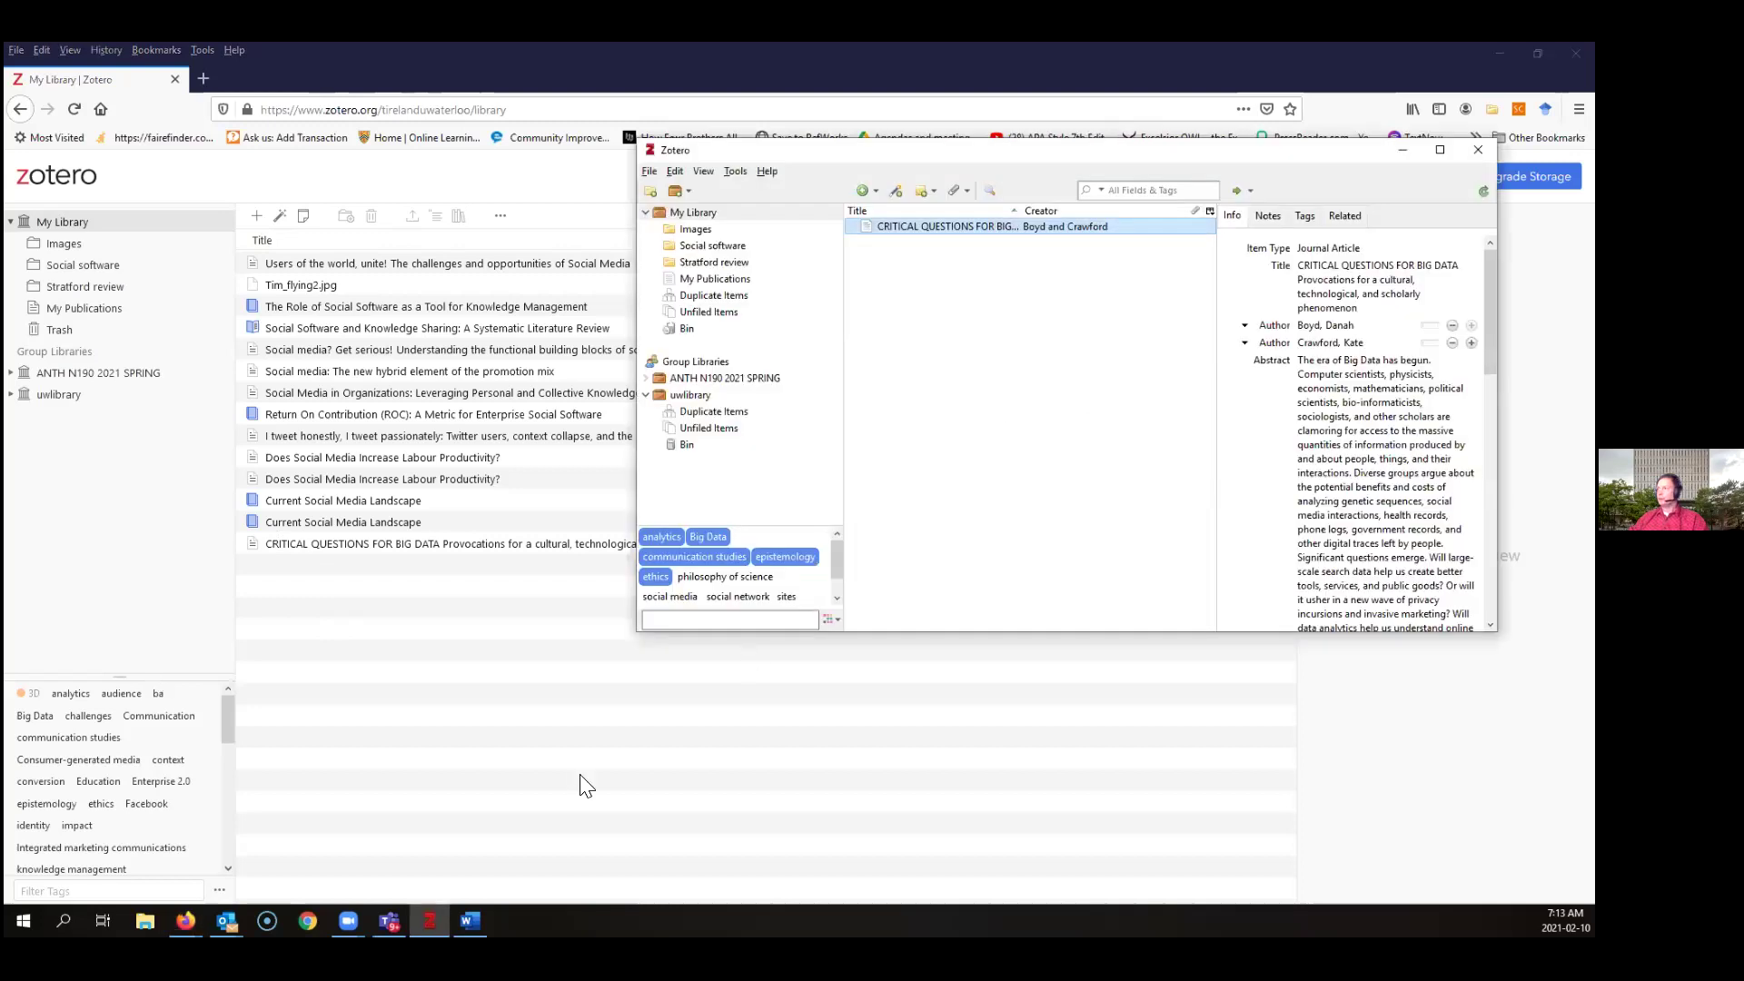
pyautogui.moveTo(635, 628); pyautogui.dragTo(195, 641)
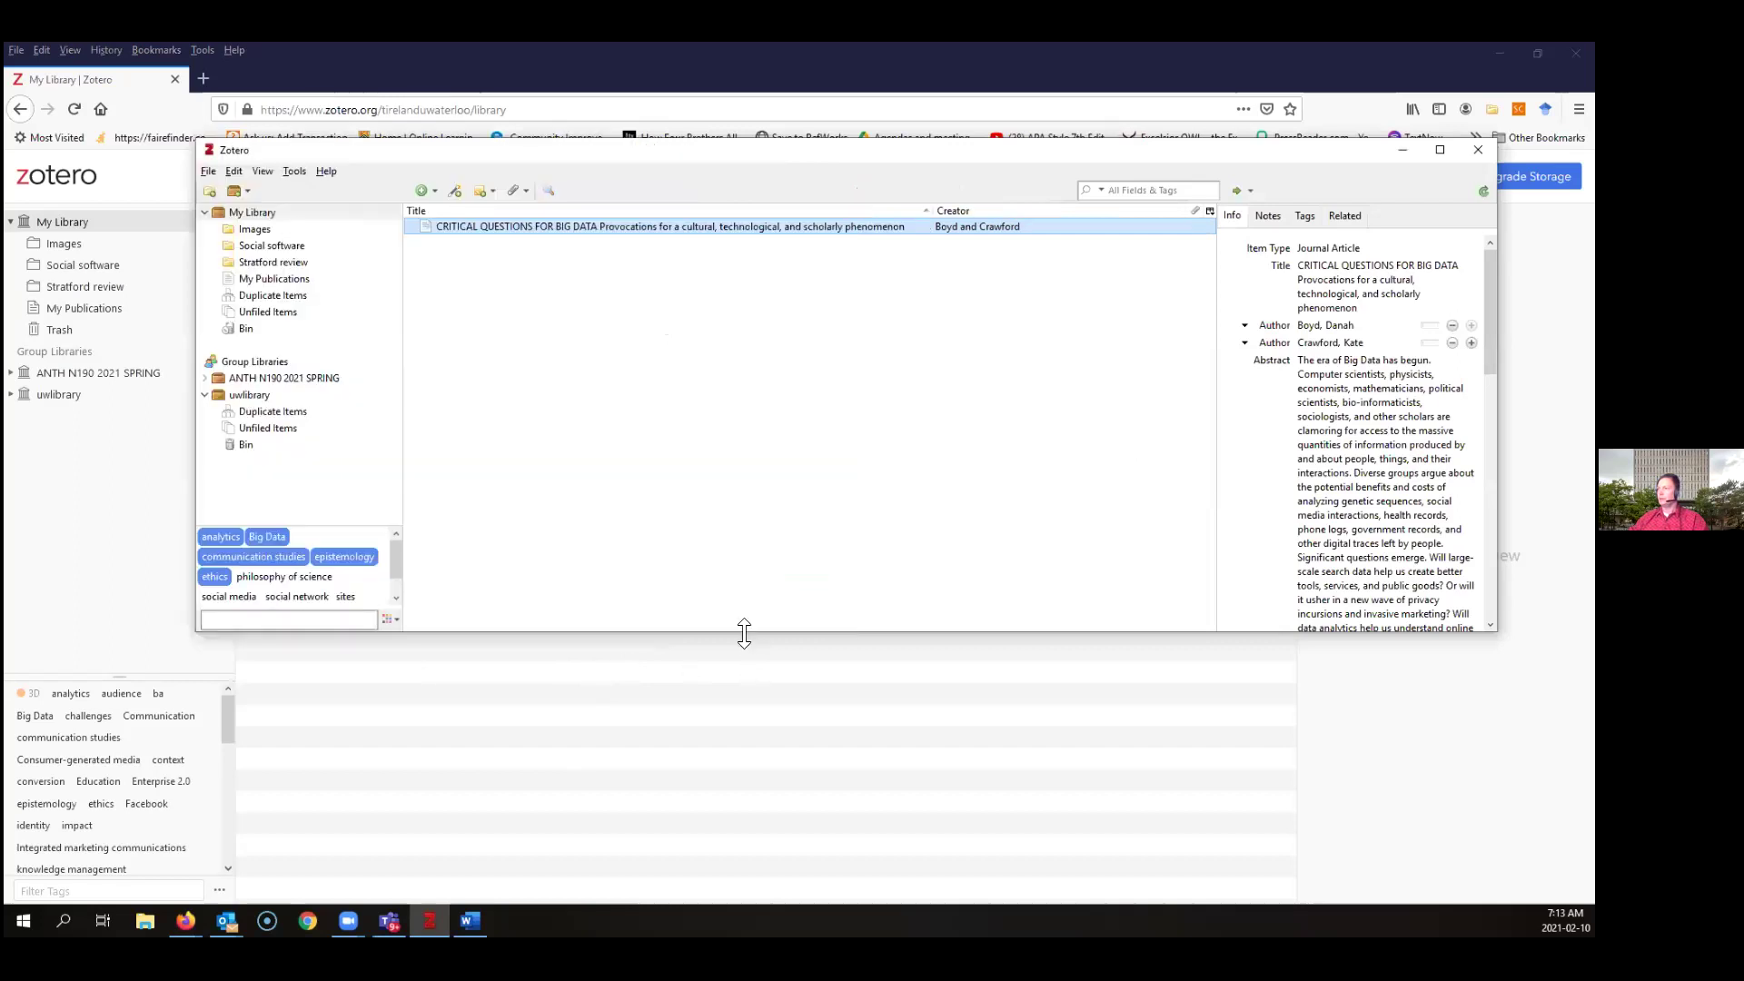
pyautogui.moveTo(744, 633); pyautogui.dragTo(756, 773)
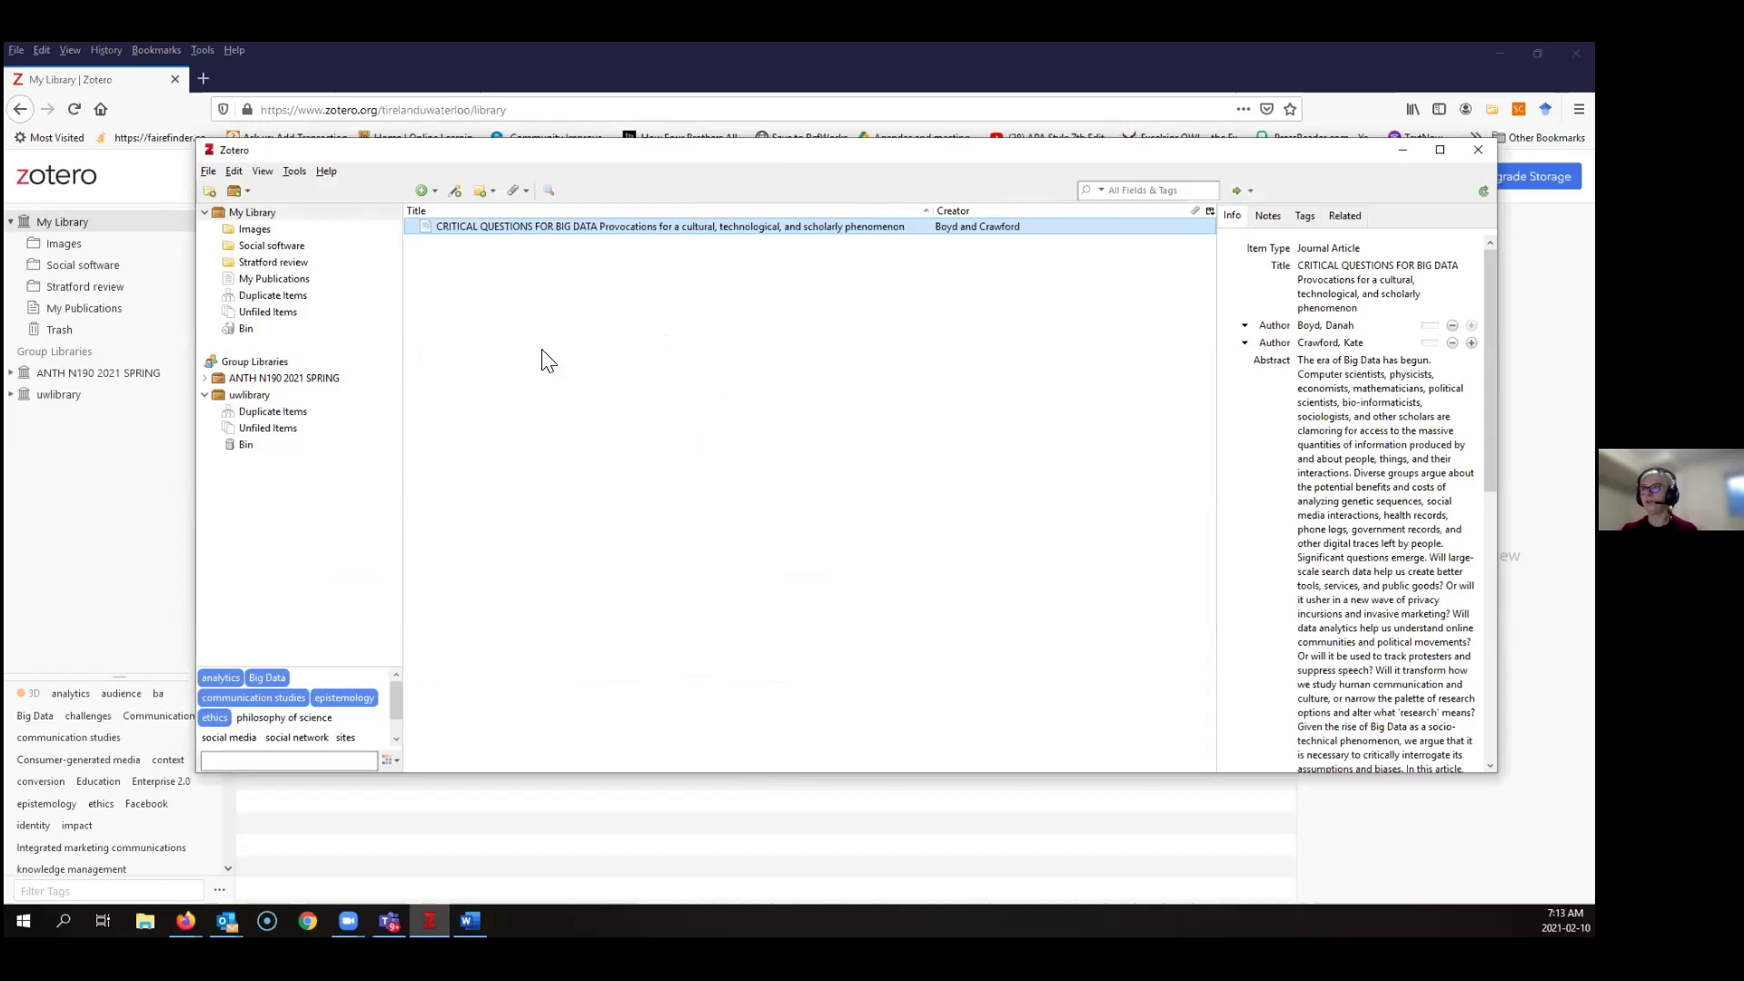
pyautogui.click(218, 213)
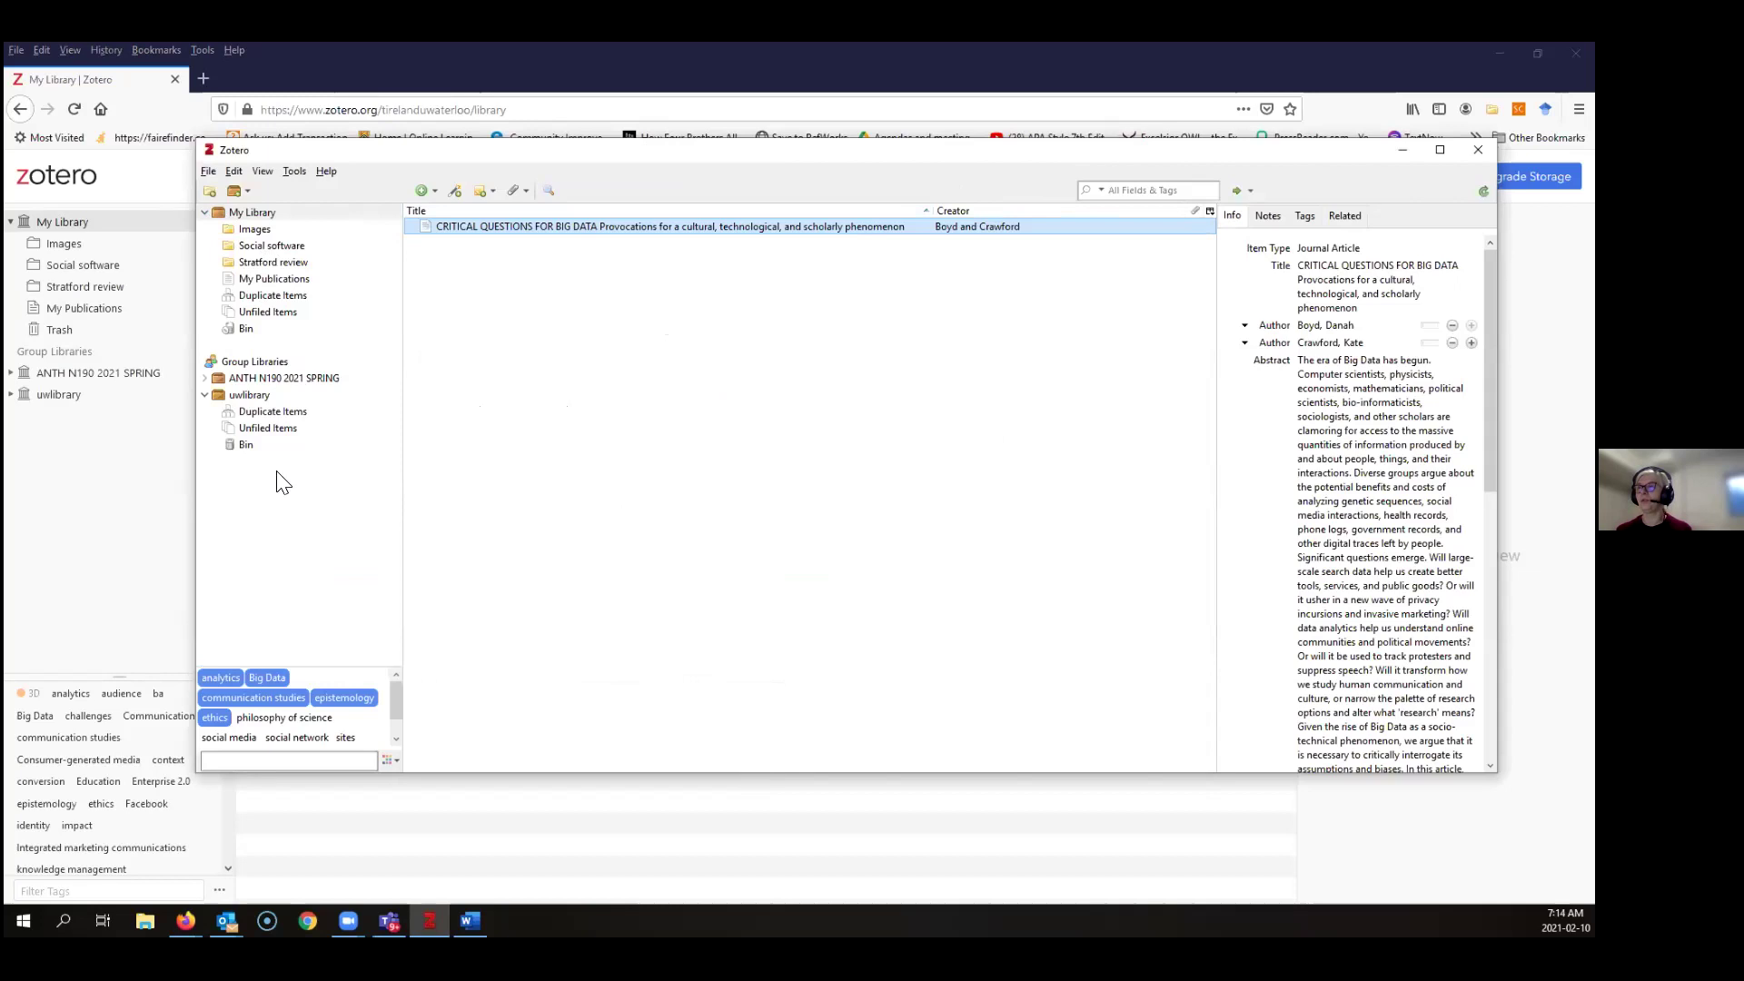
# Create a new collection named 'Training Feb 10' under My Library
pyautogui.rightClick(242, 213)
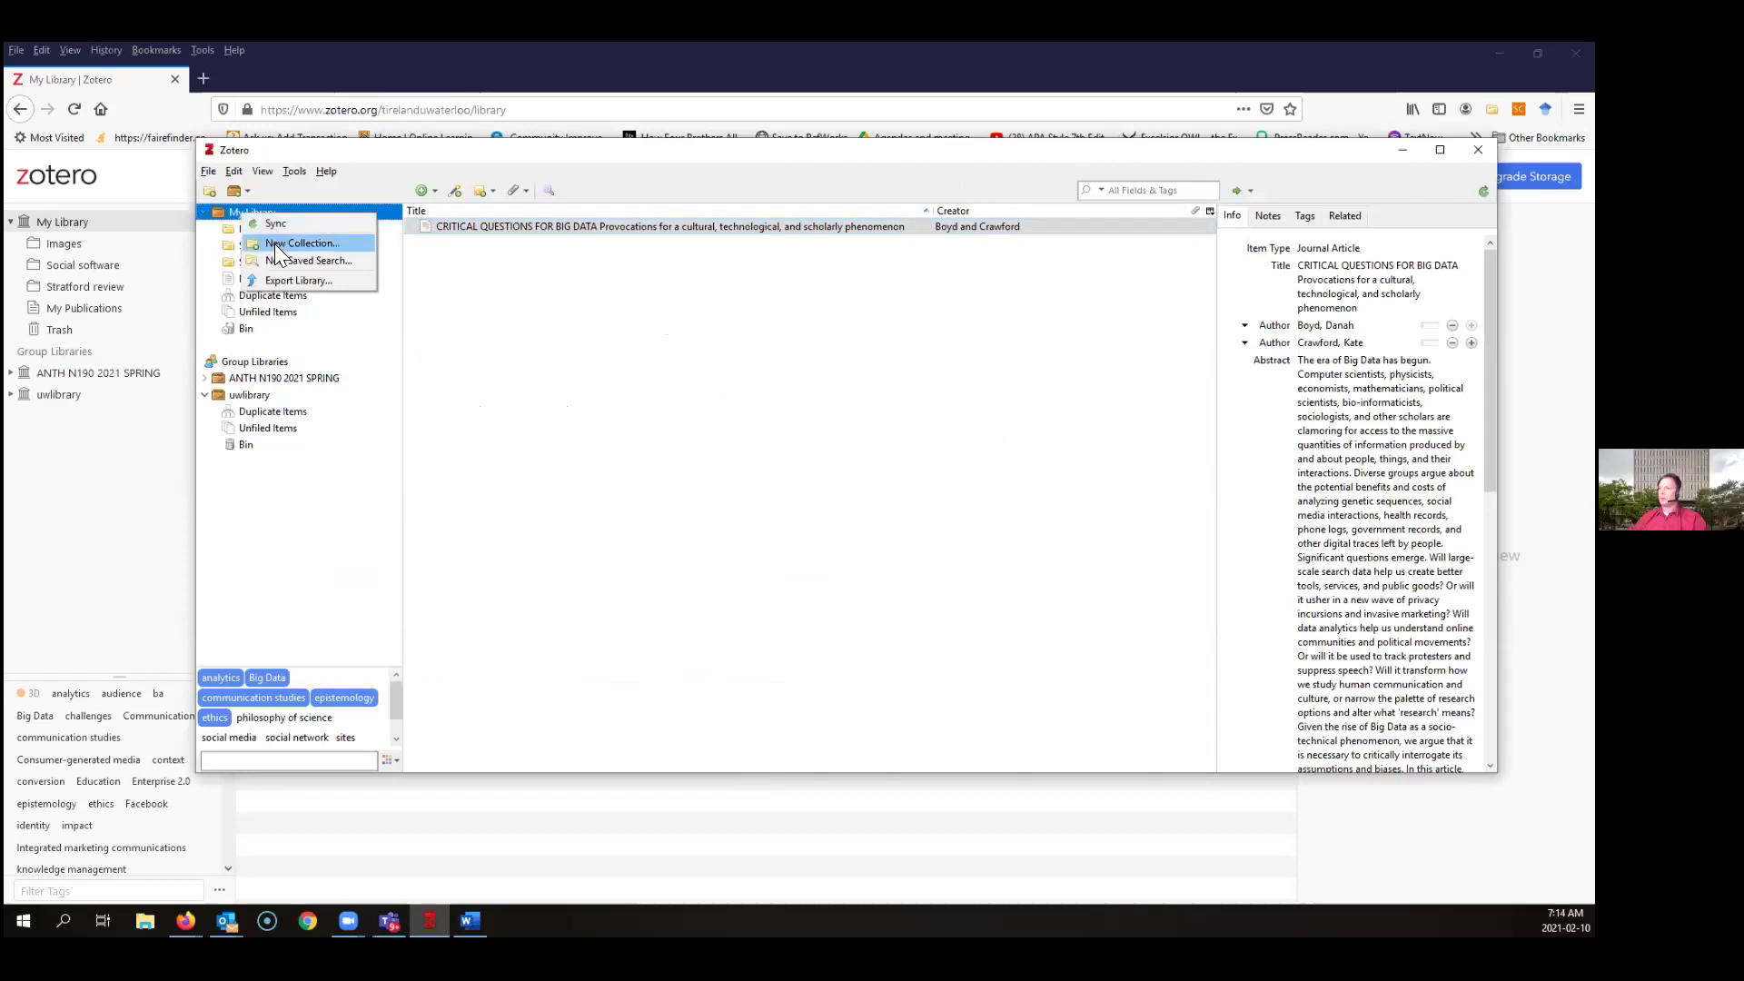
pyautogui.click(275, 244)
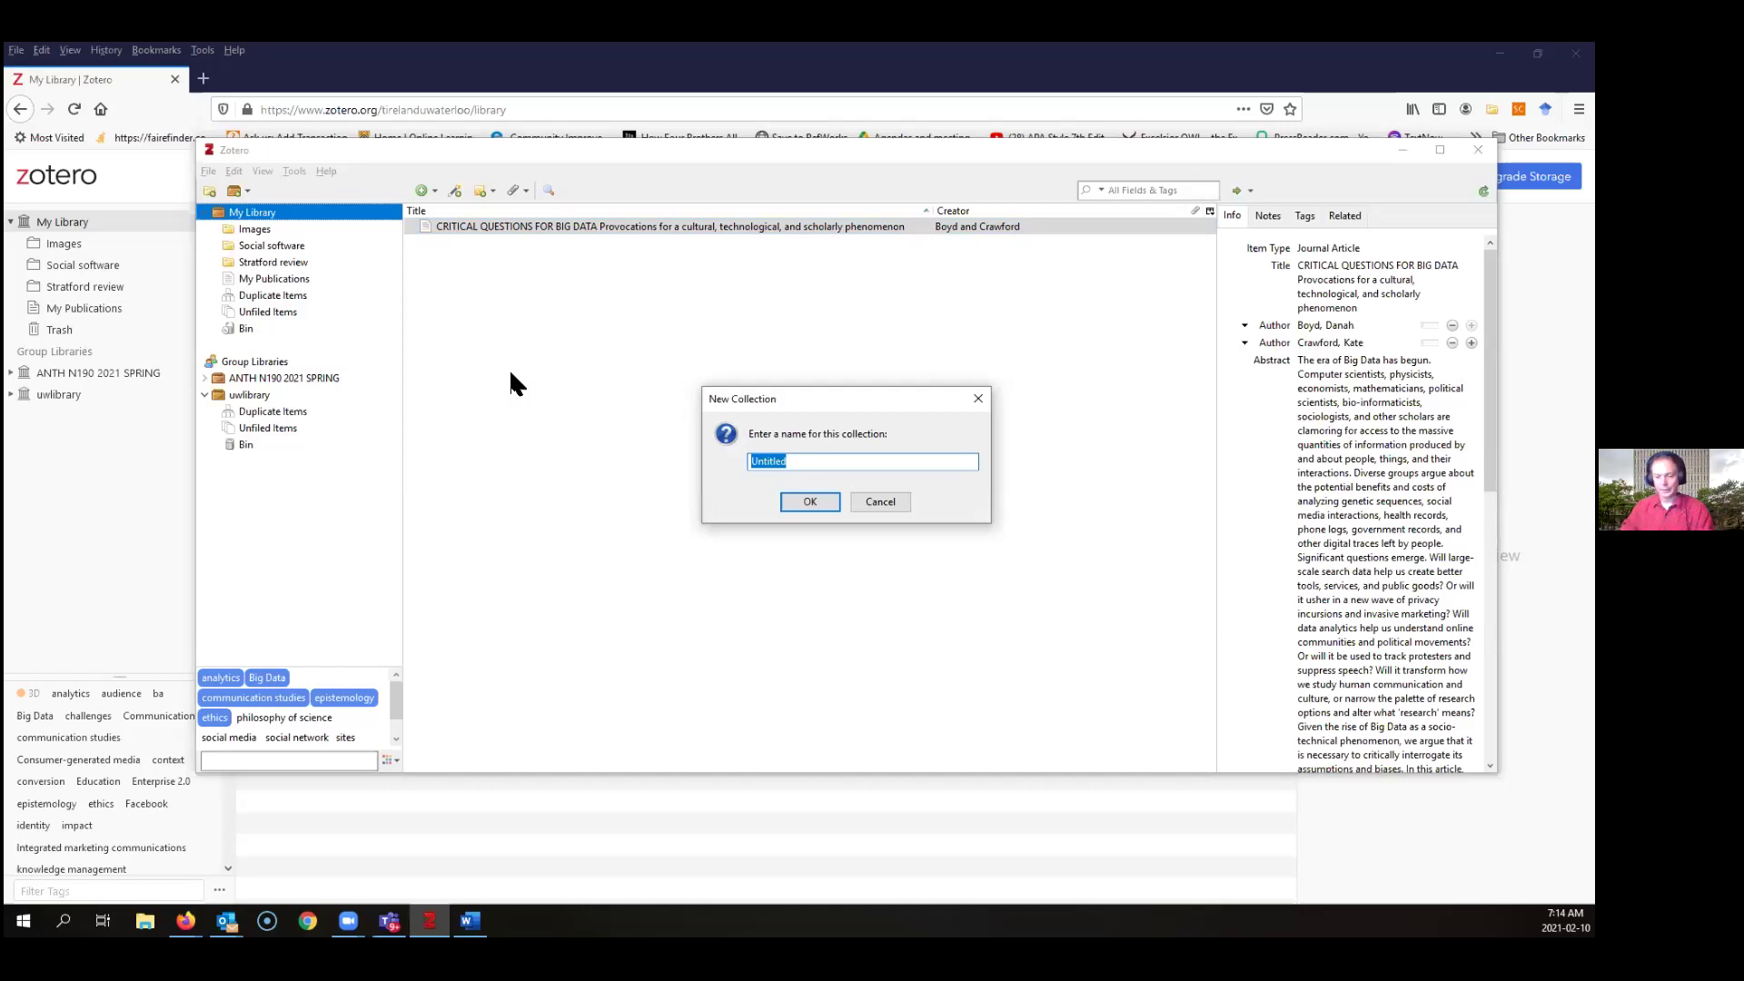
pyautogui.write('Training ')
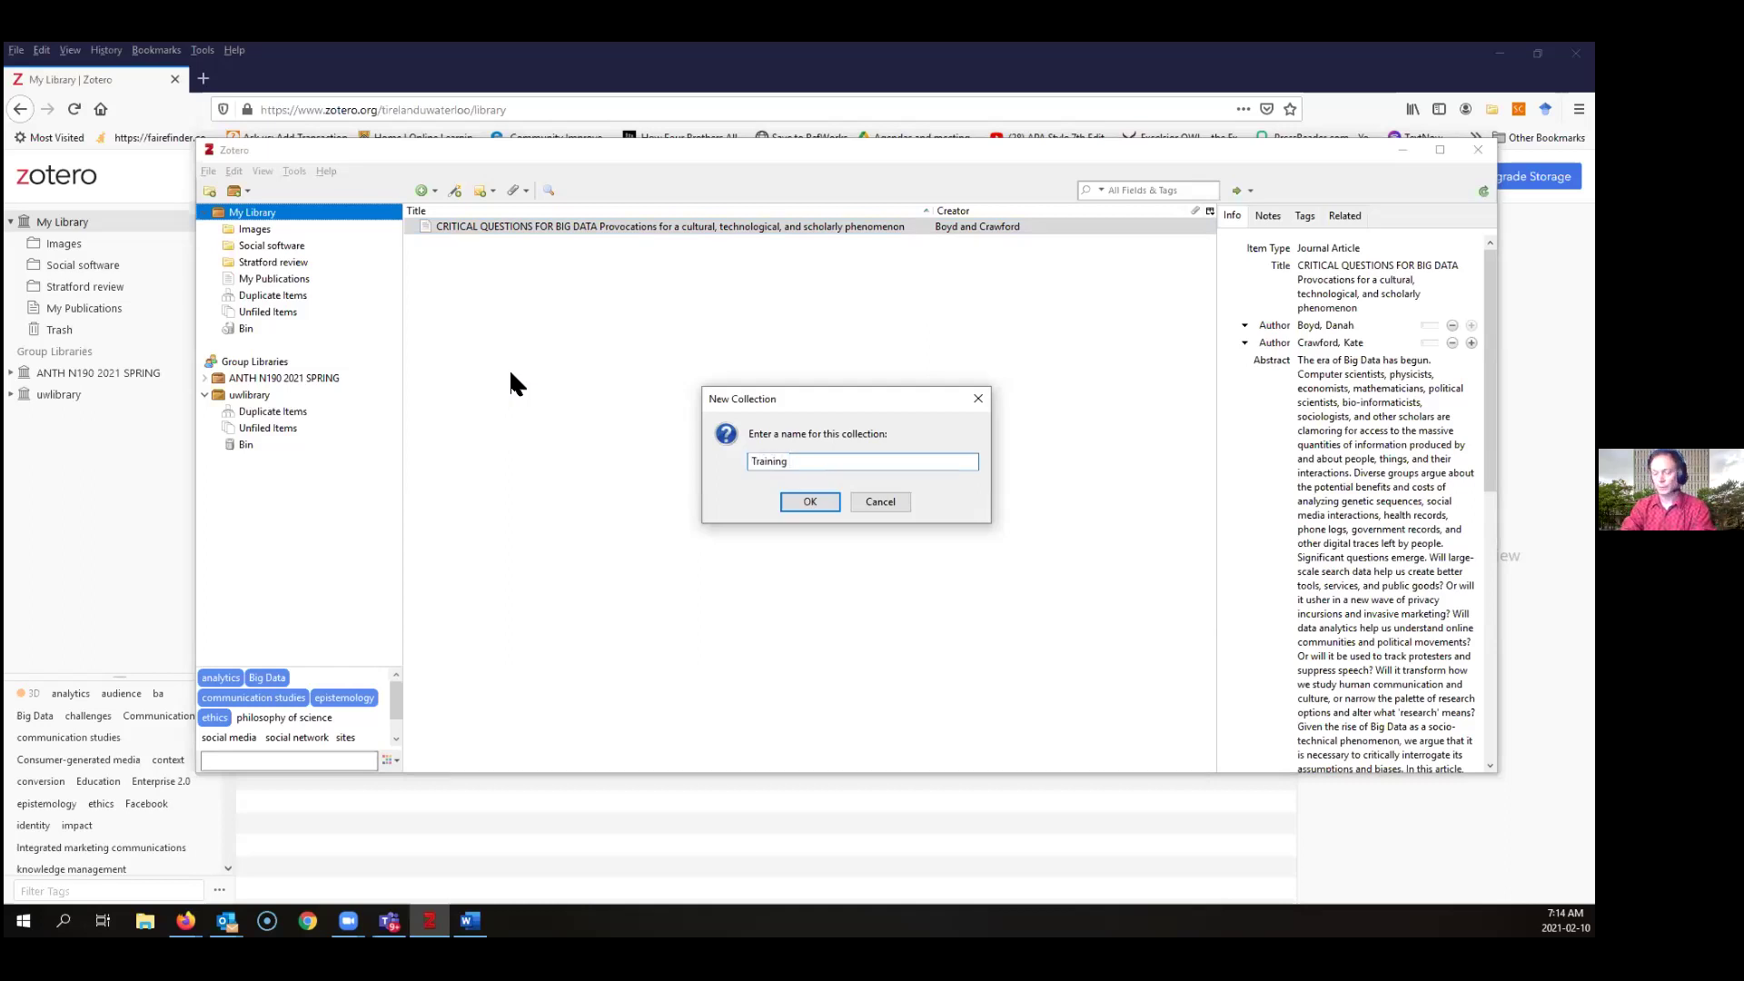
pyautogui.write('Feb 10')
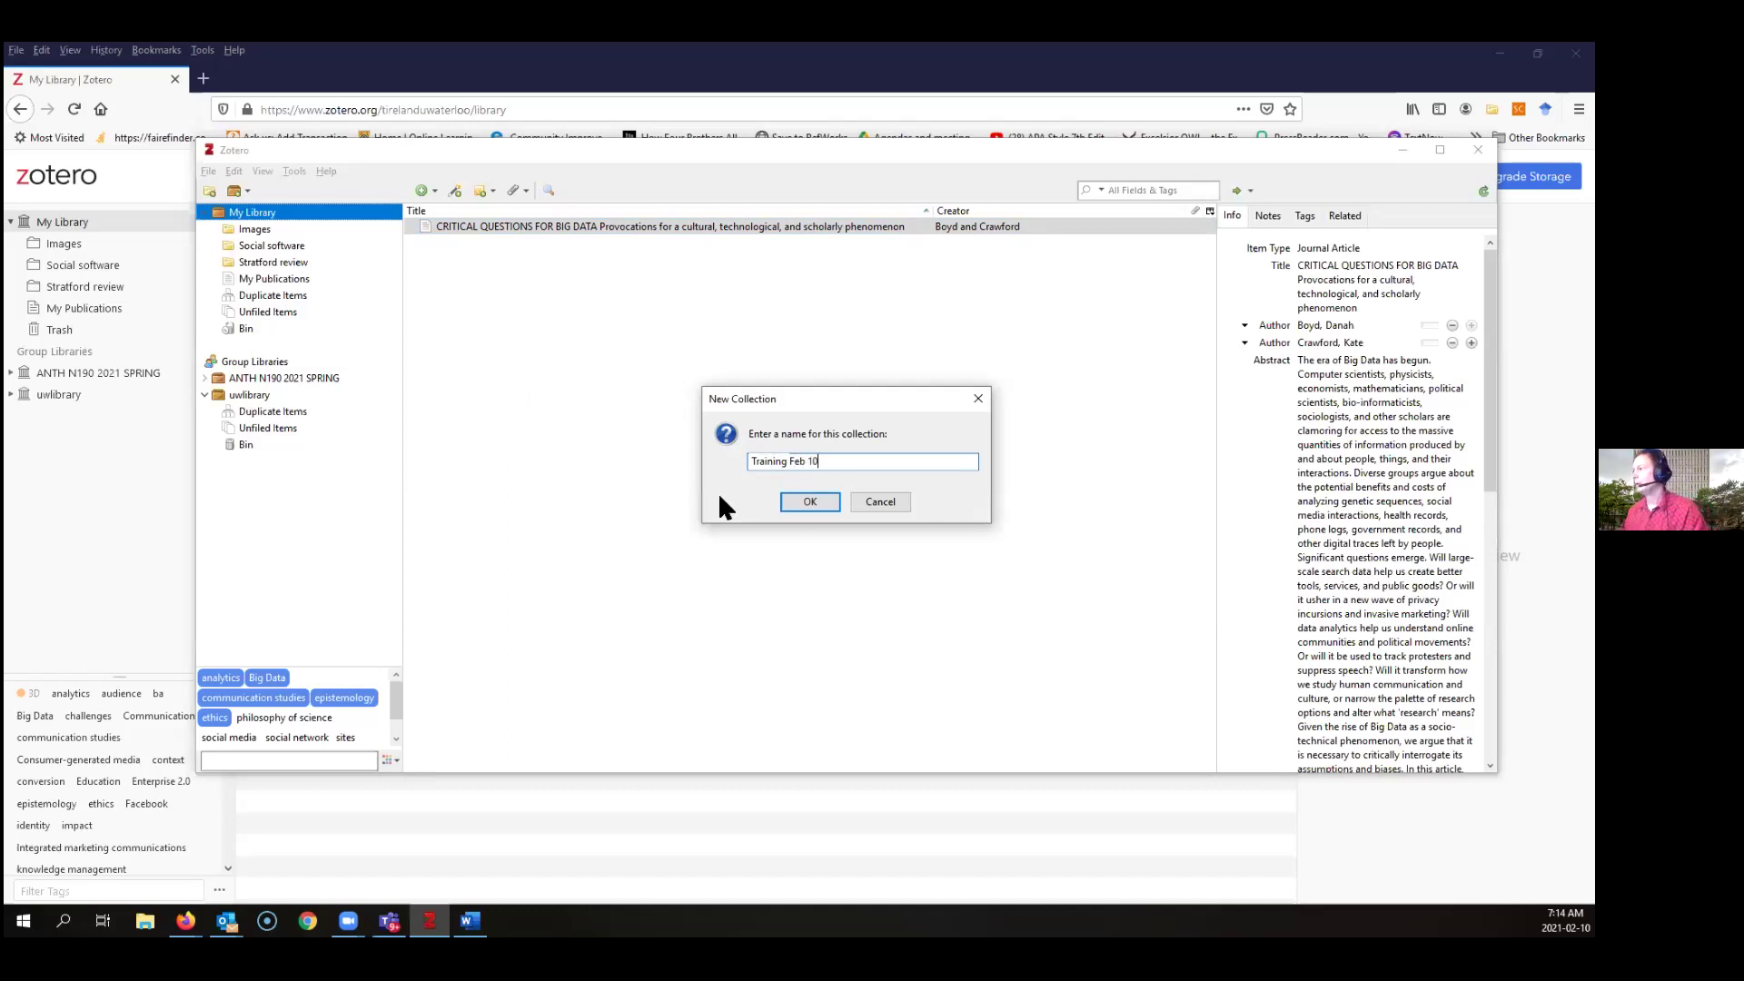
pyautogui.click(793, 509)
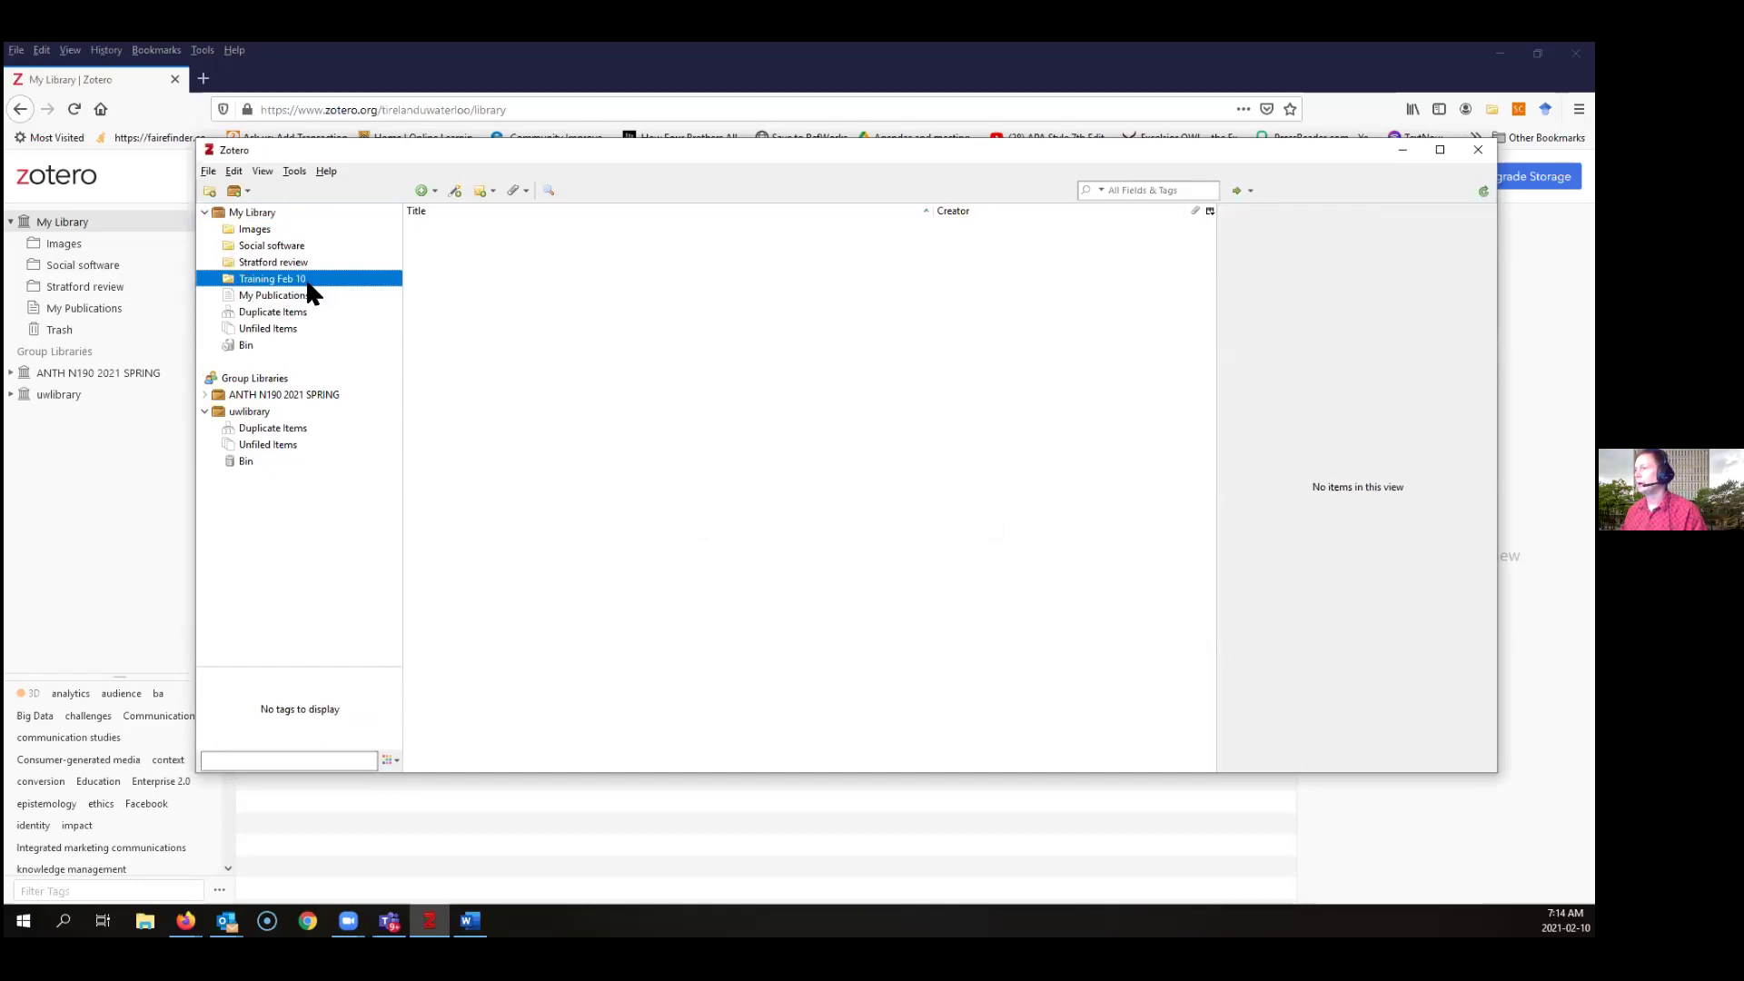
# Check that Training Feb 10 is empty, then uncover the web library to see it synced
pyautogui.click(272, 214)
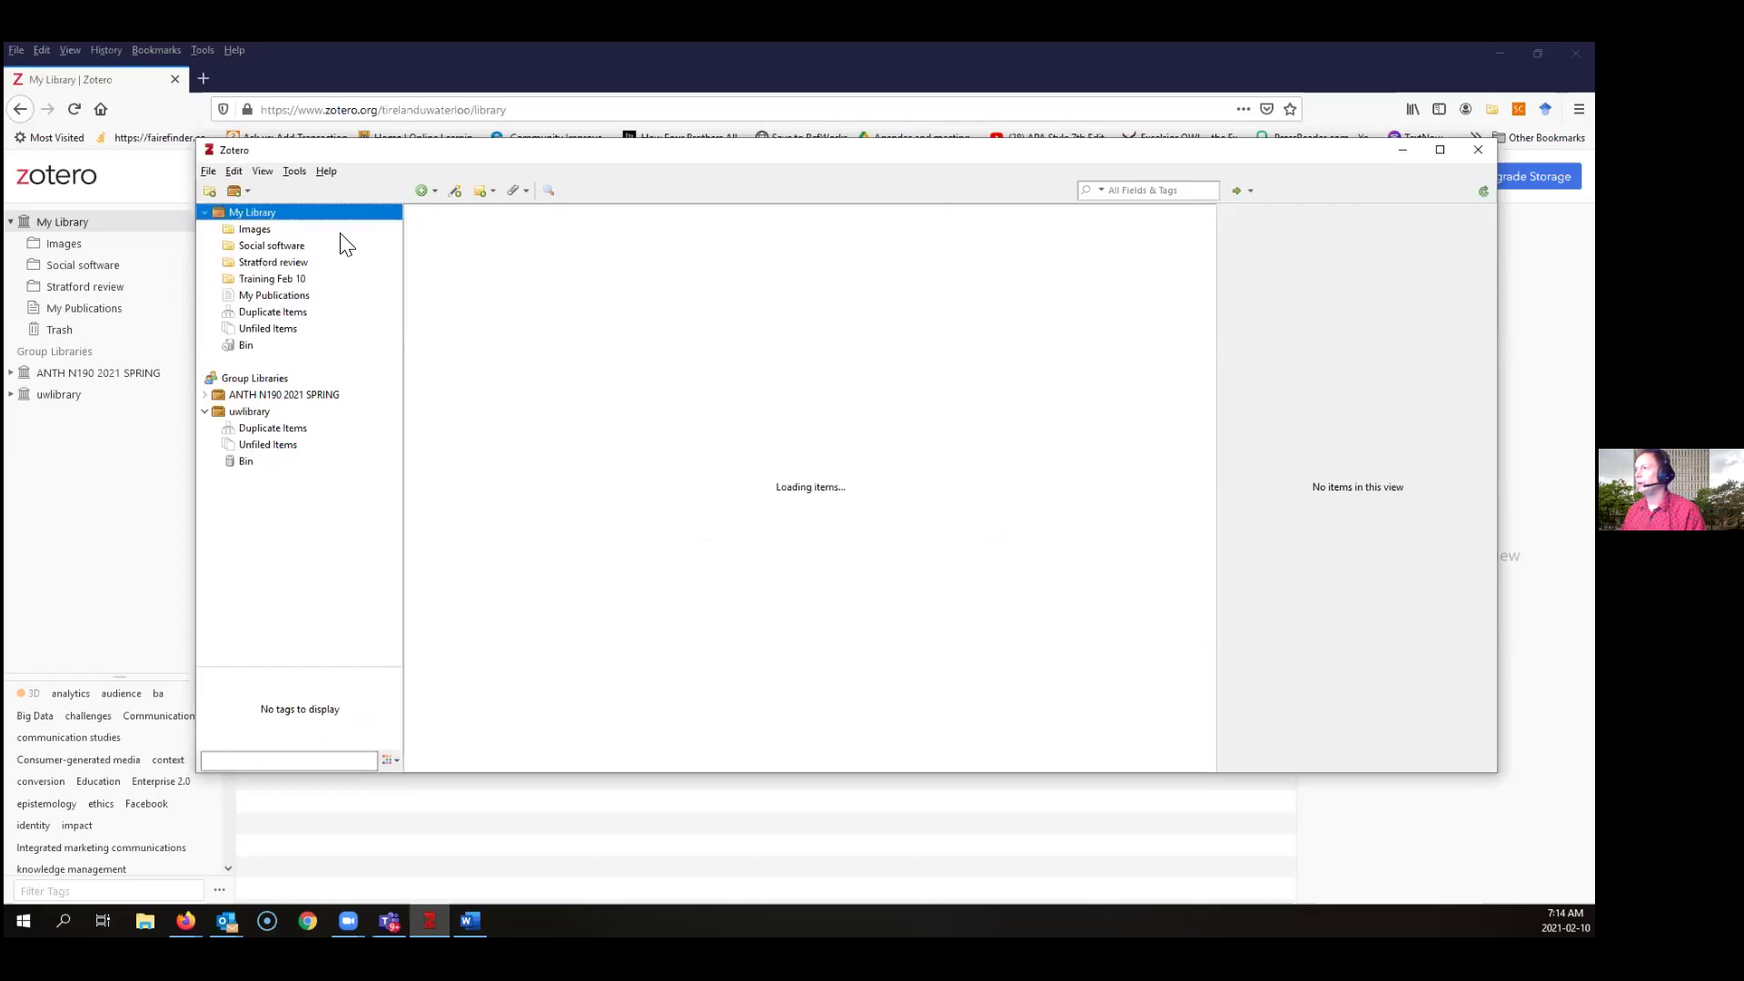
pyautogui.click(259, 281)
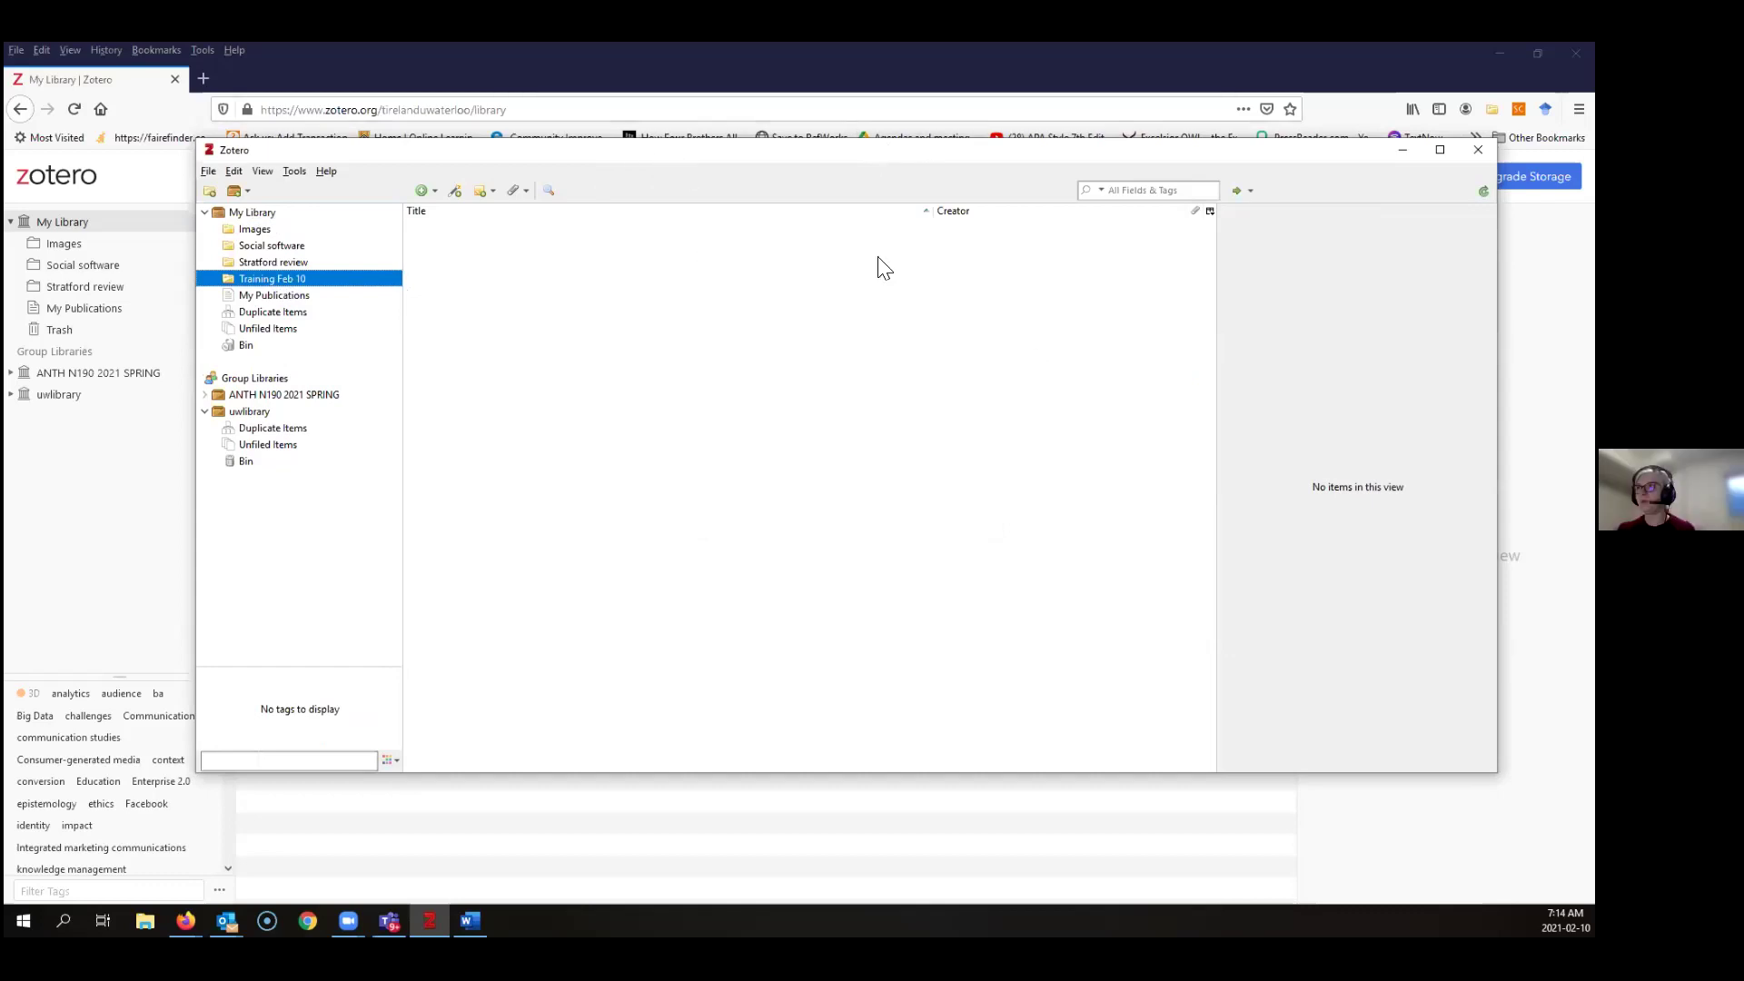
pyautogui.moveTo(904, 150); pyautogui.dragTo(964, 531)
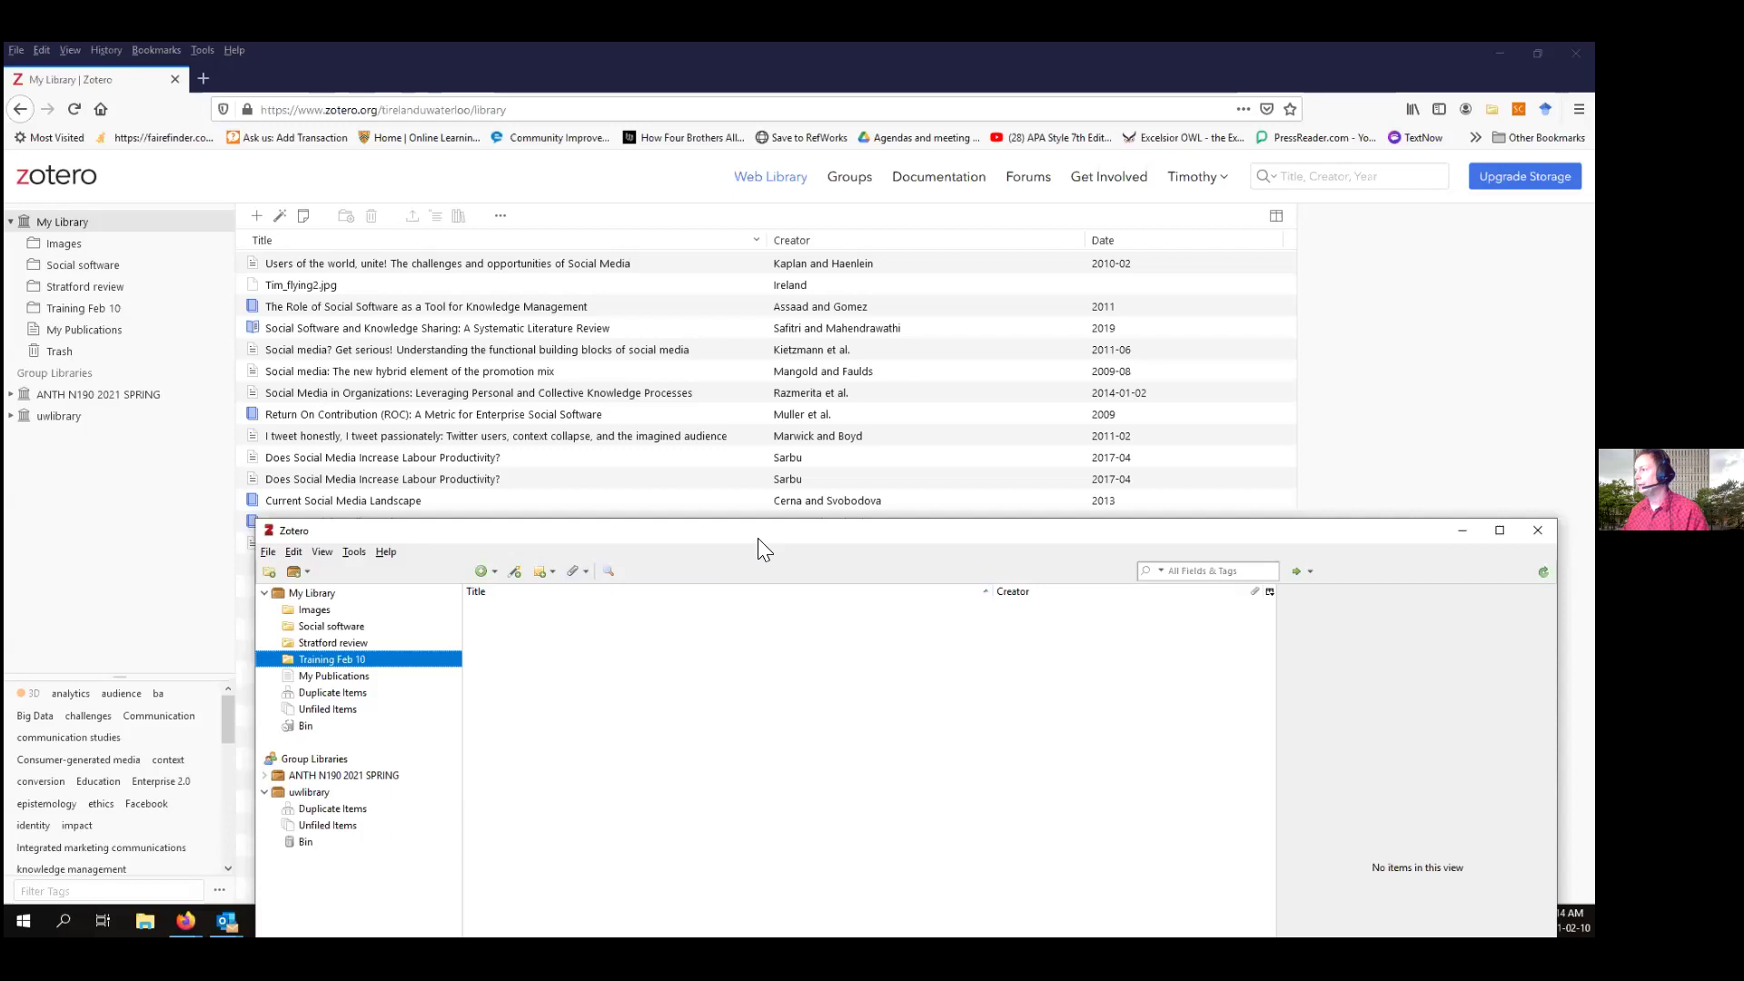
# Move the Zotero desktop window higher up the screen
pyautogui.moveTo(785, 531); pyautogui.dragTo(782, 439)
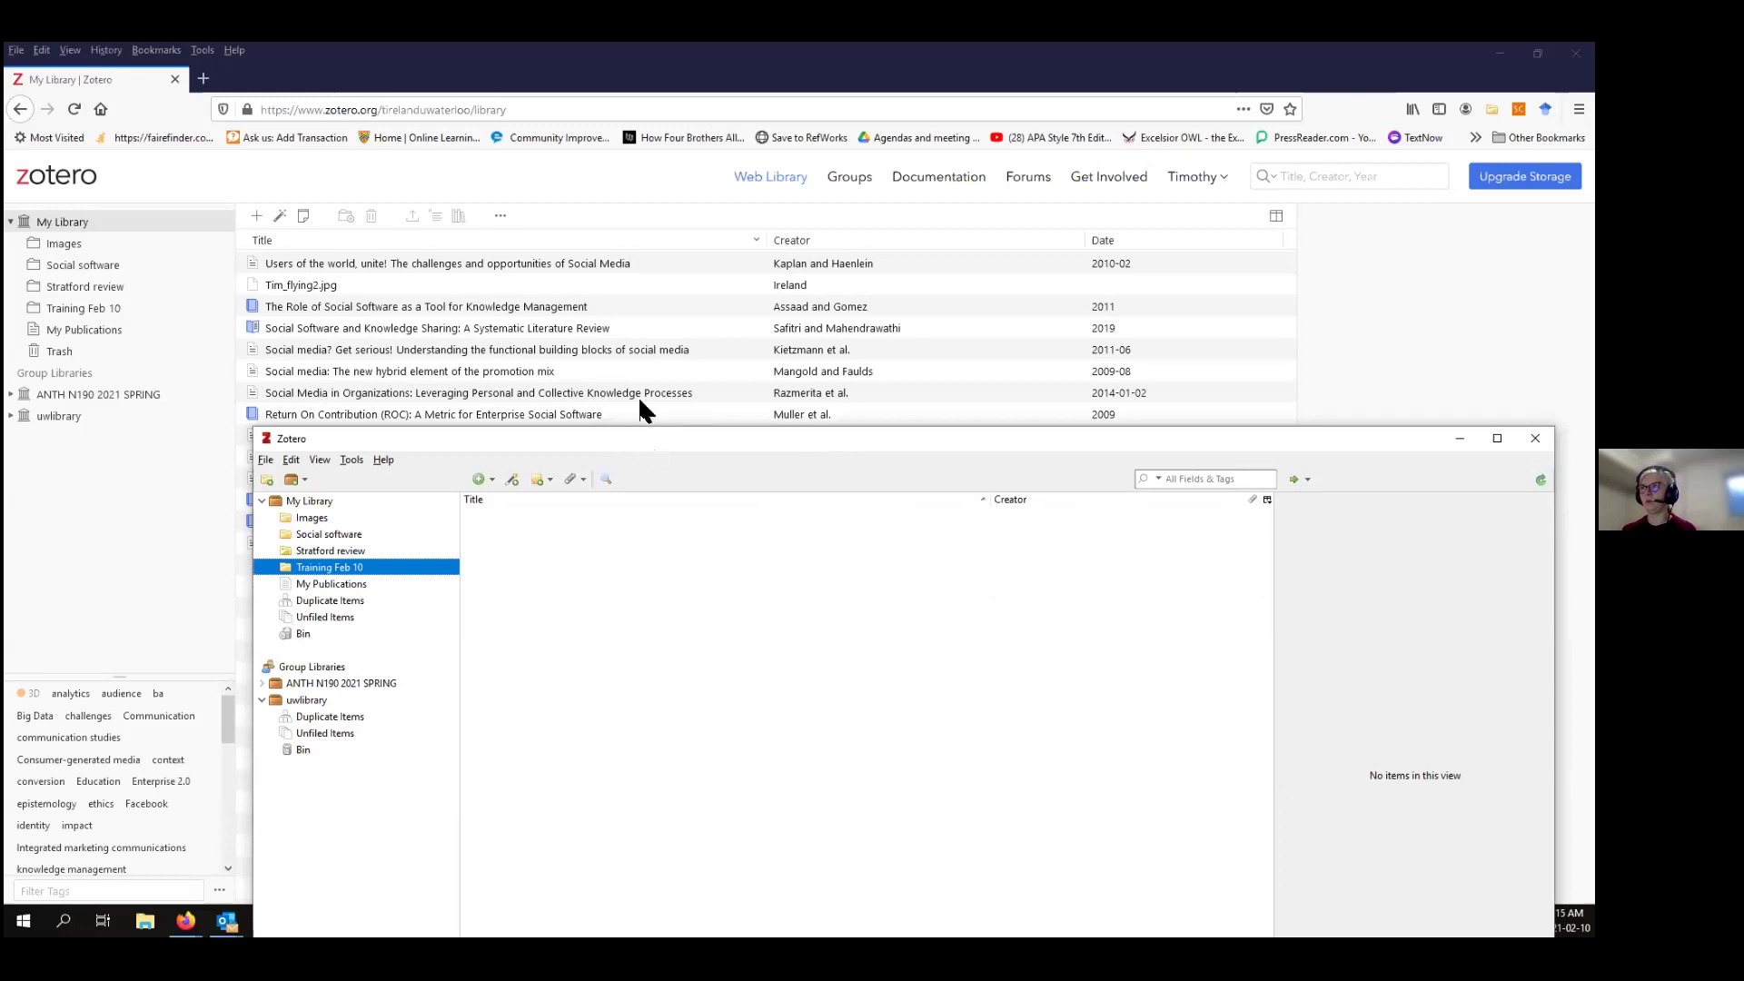
pyautogui.moveTo(639, 401); pyautogui.dragTo(636, 223)
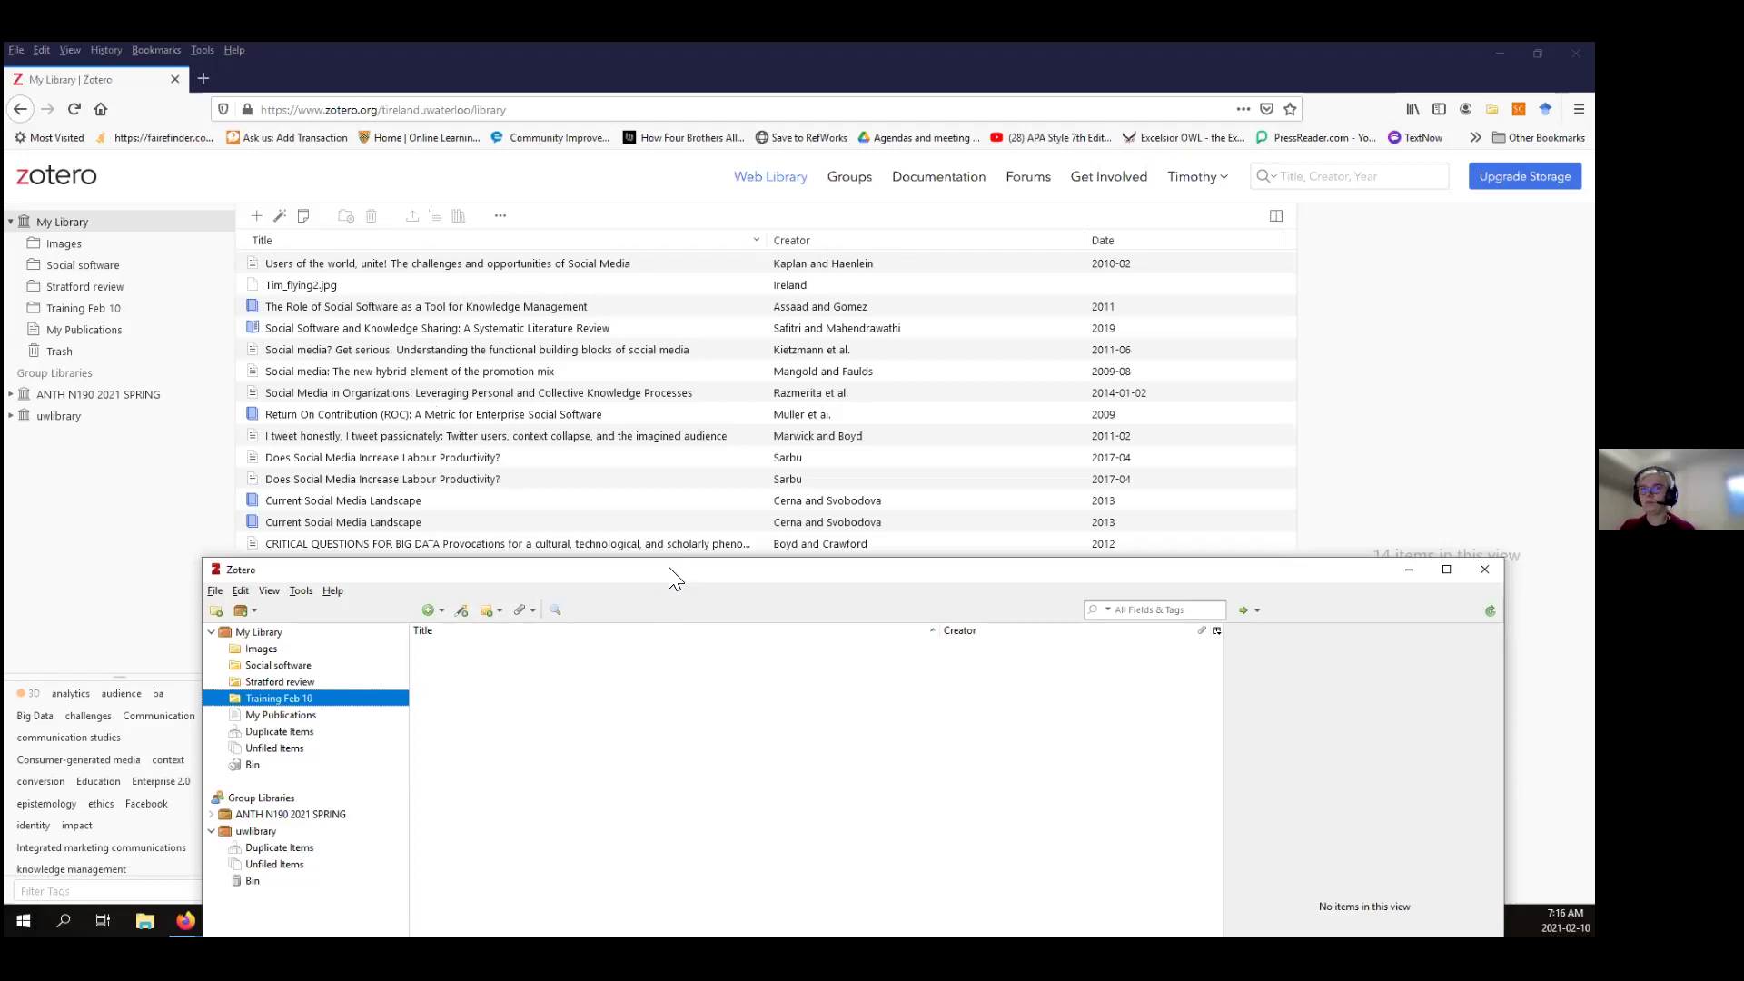
pyautogui.moveTo(698, 315); pyautogui.dragTo(697, 312)
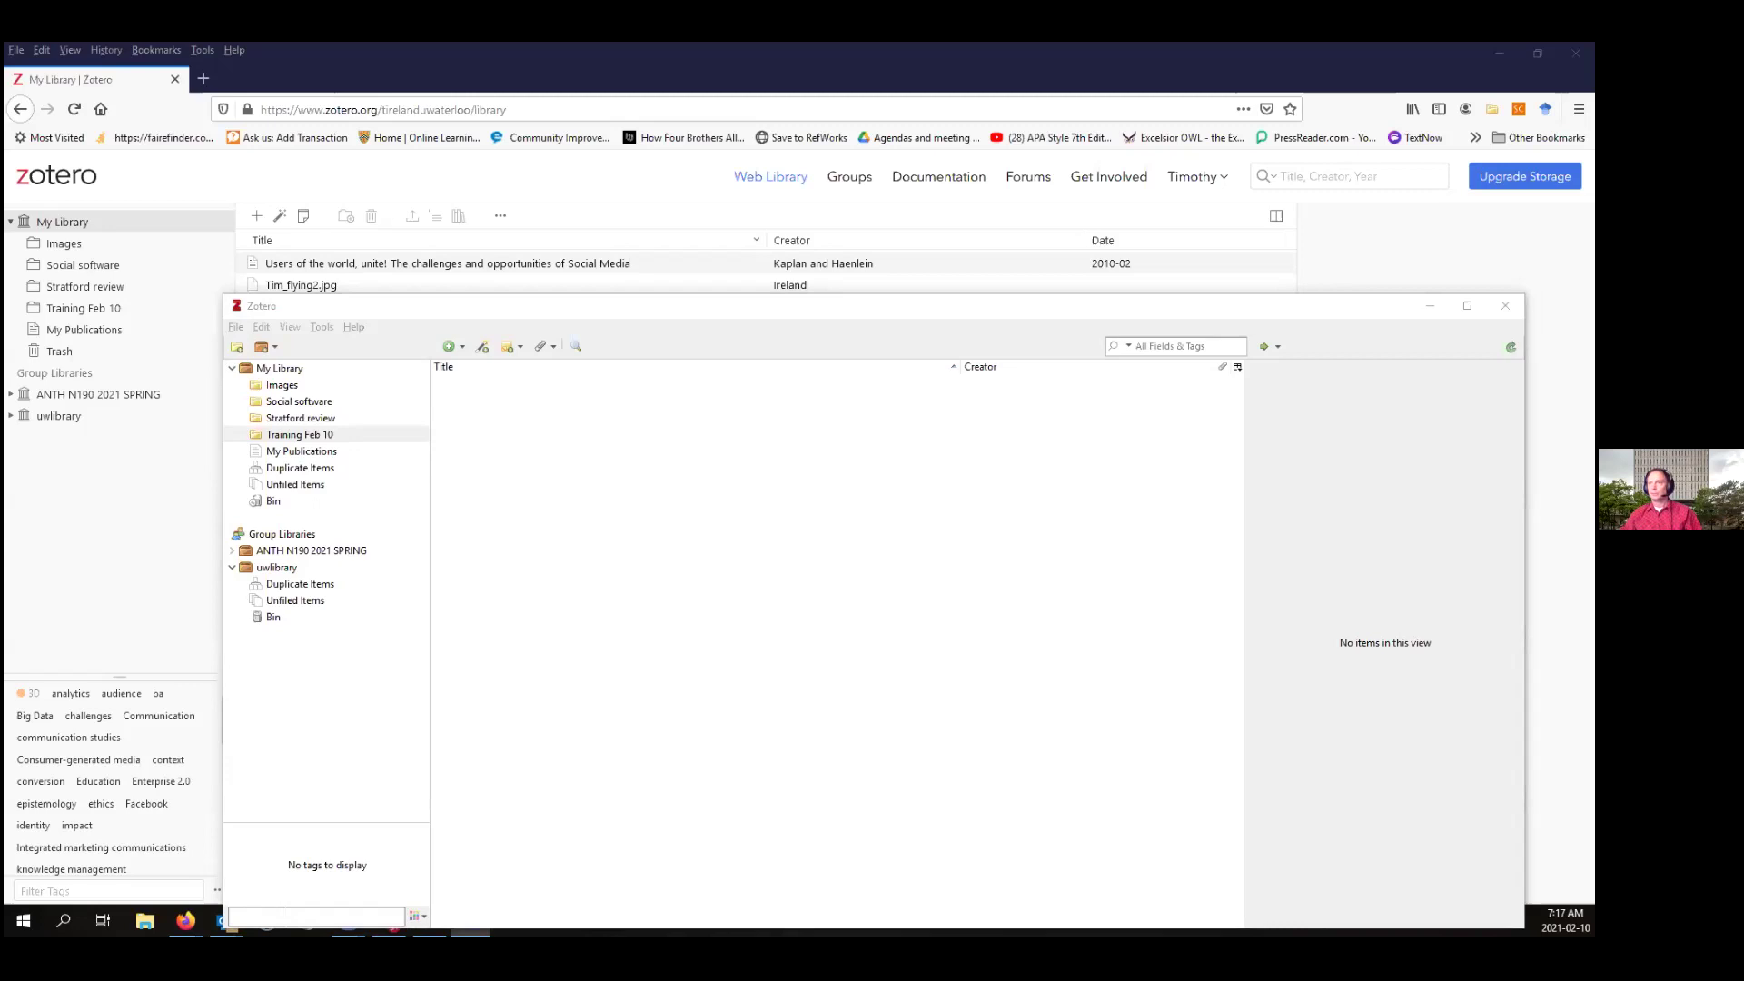
# Restore Firefox to a small window and push the Zotero window mostly off screen to the left
pyautogui.click(831, 50)
pyautogui.doubleClick(832, 50)
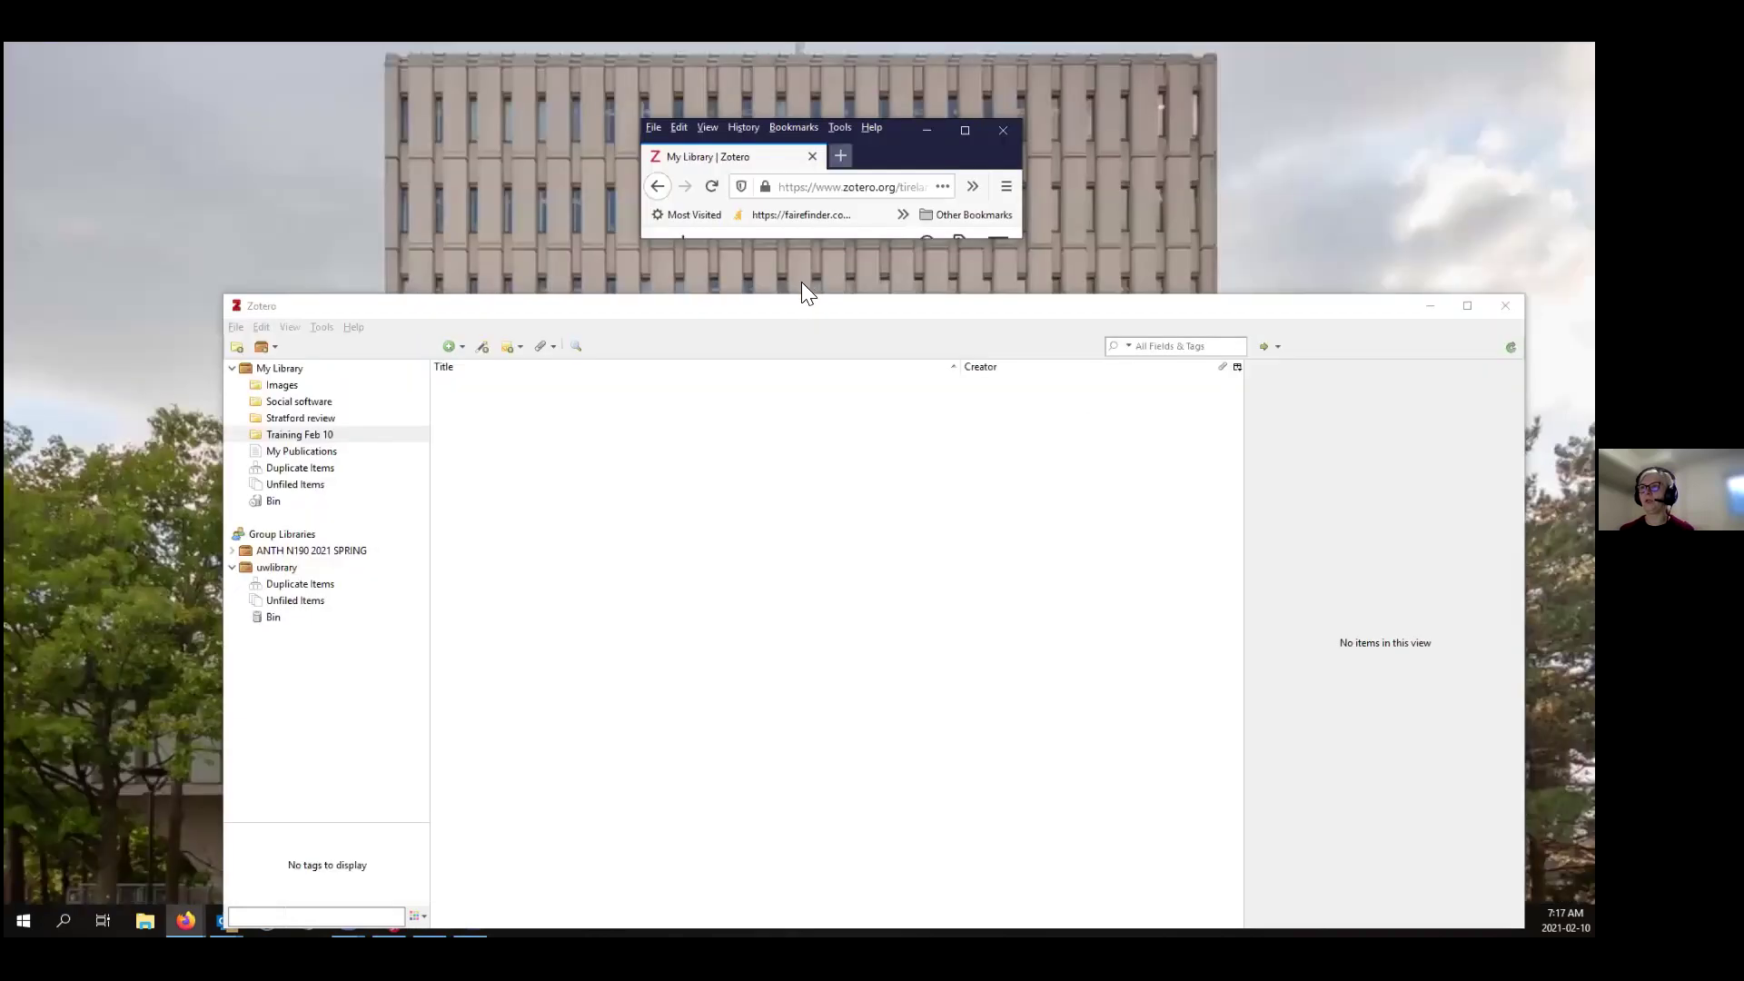
pyautogui.click(795, 302)
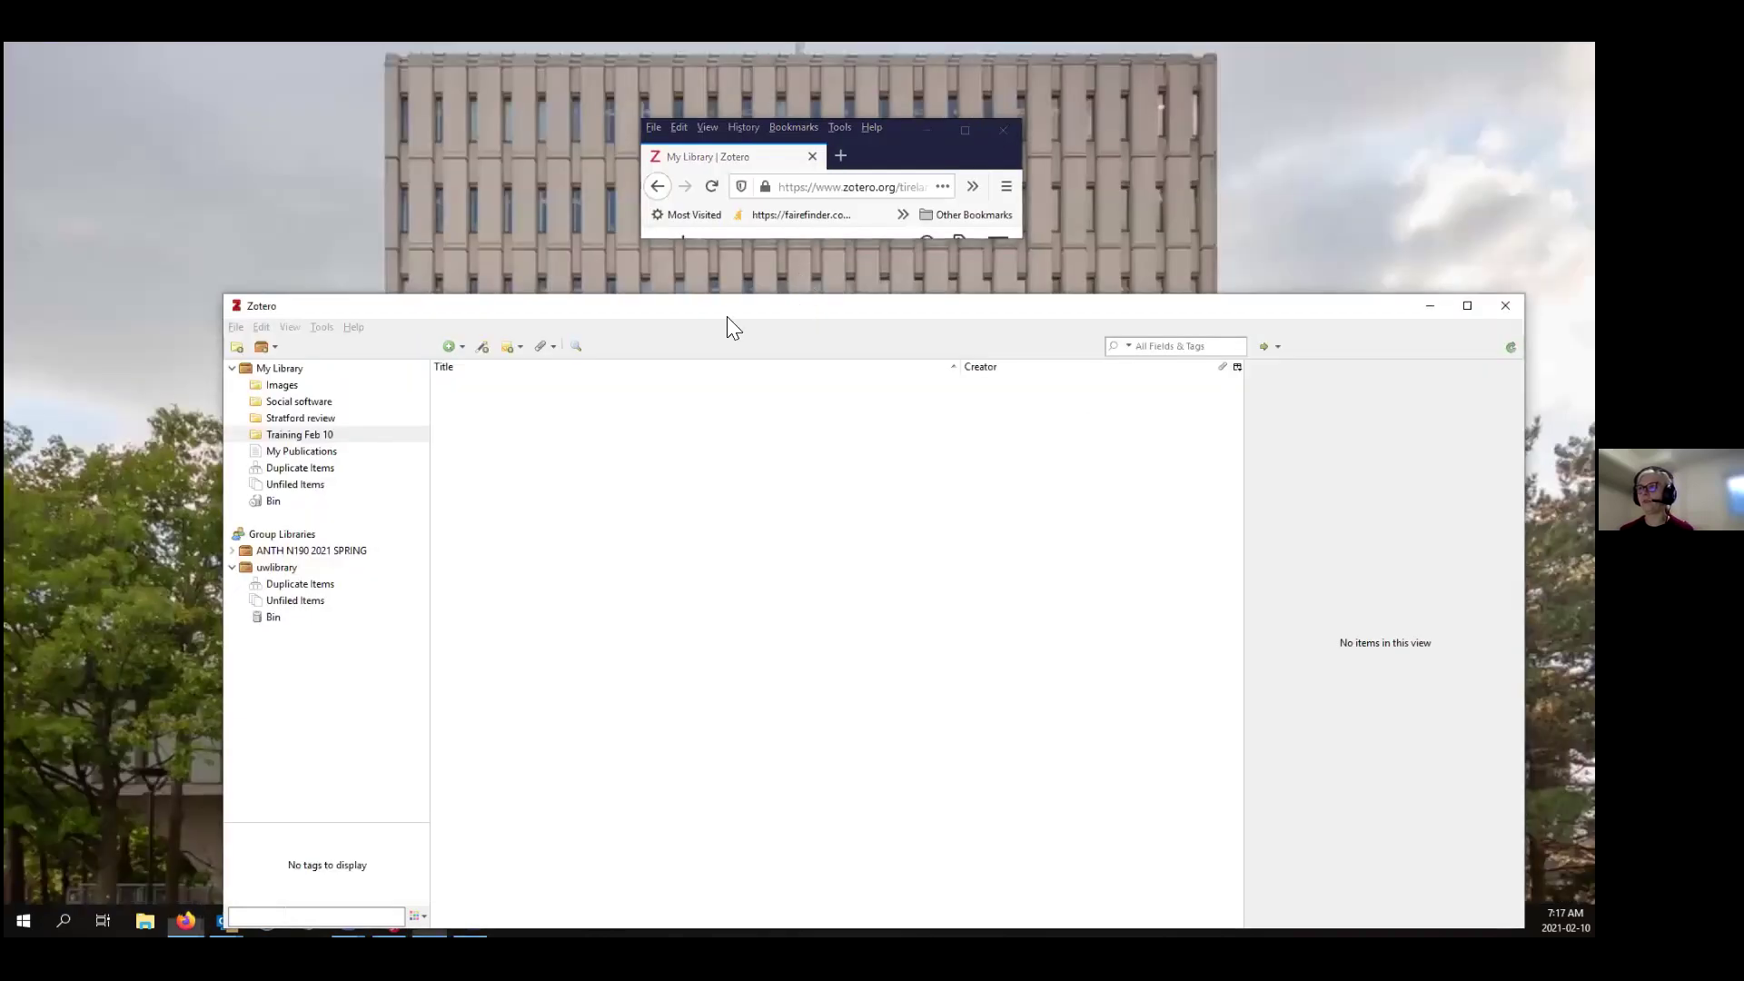
pyautogui.moveTo(727, 316); pyautogui.dragTo(178, 420)
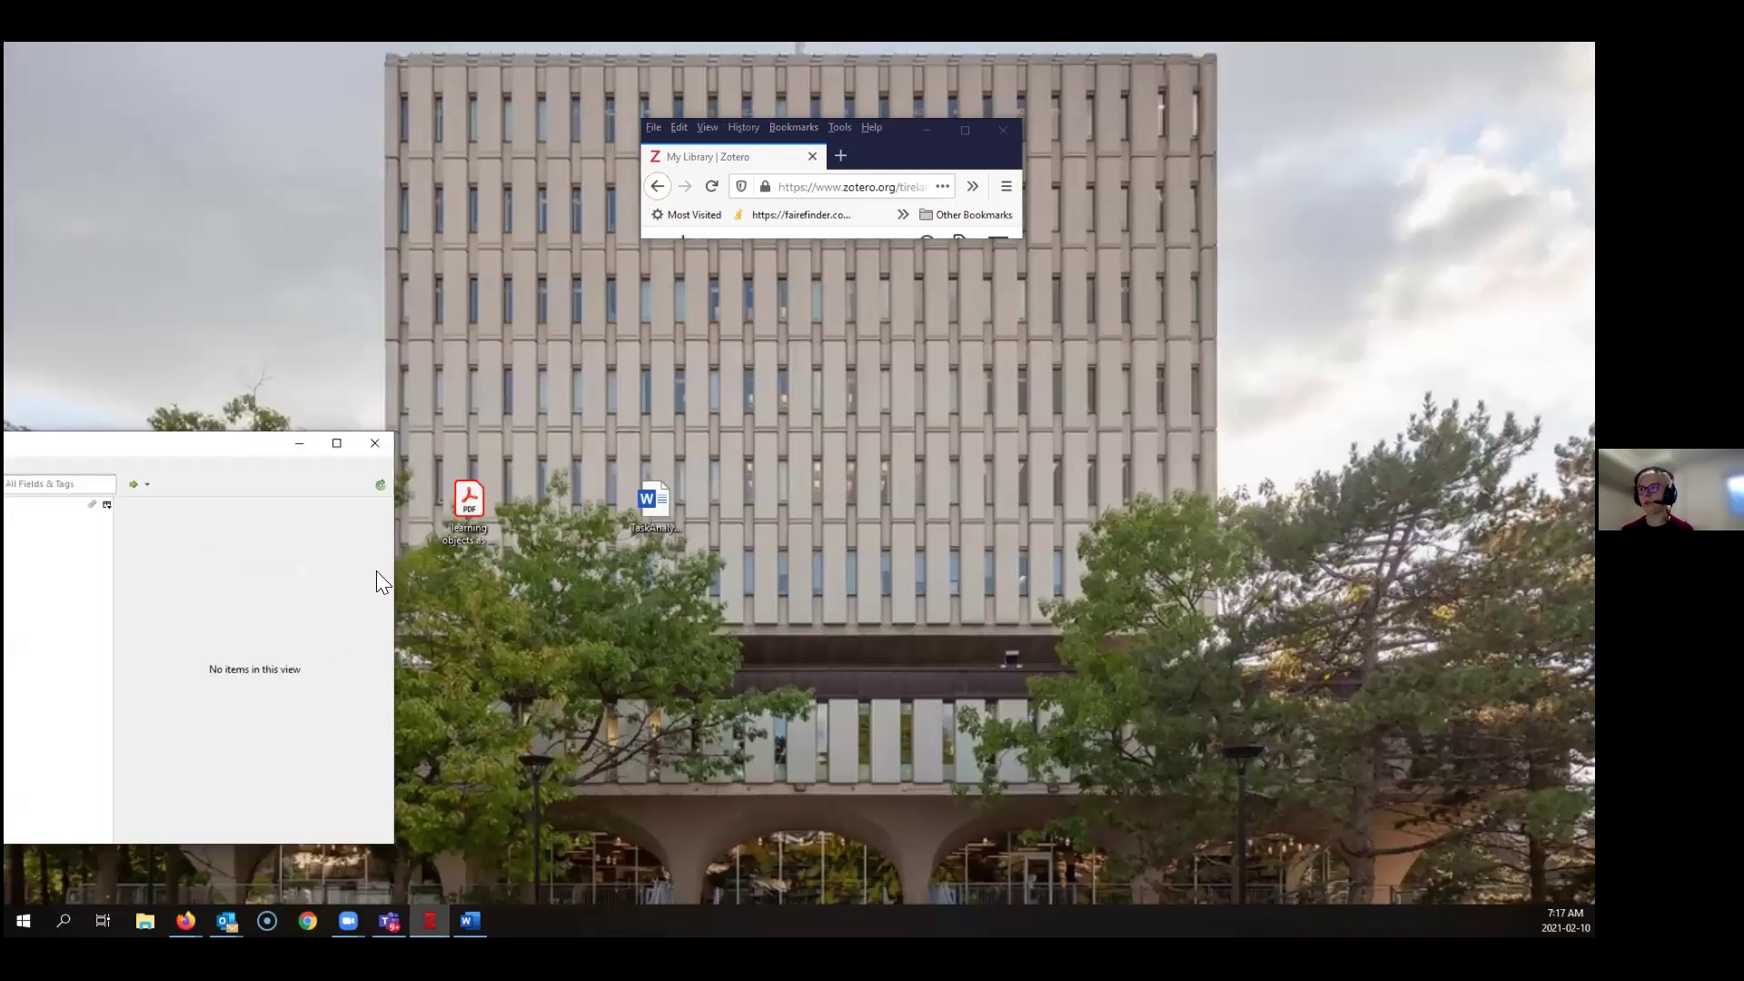
# Move the PDF to the desktop's upper left and enlarge the Zotero window on all sides
pyautogui.moveTo(395, 586); pyautogui.dragTo(60, 438)
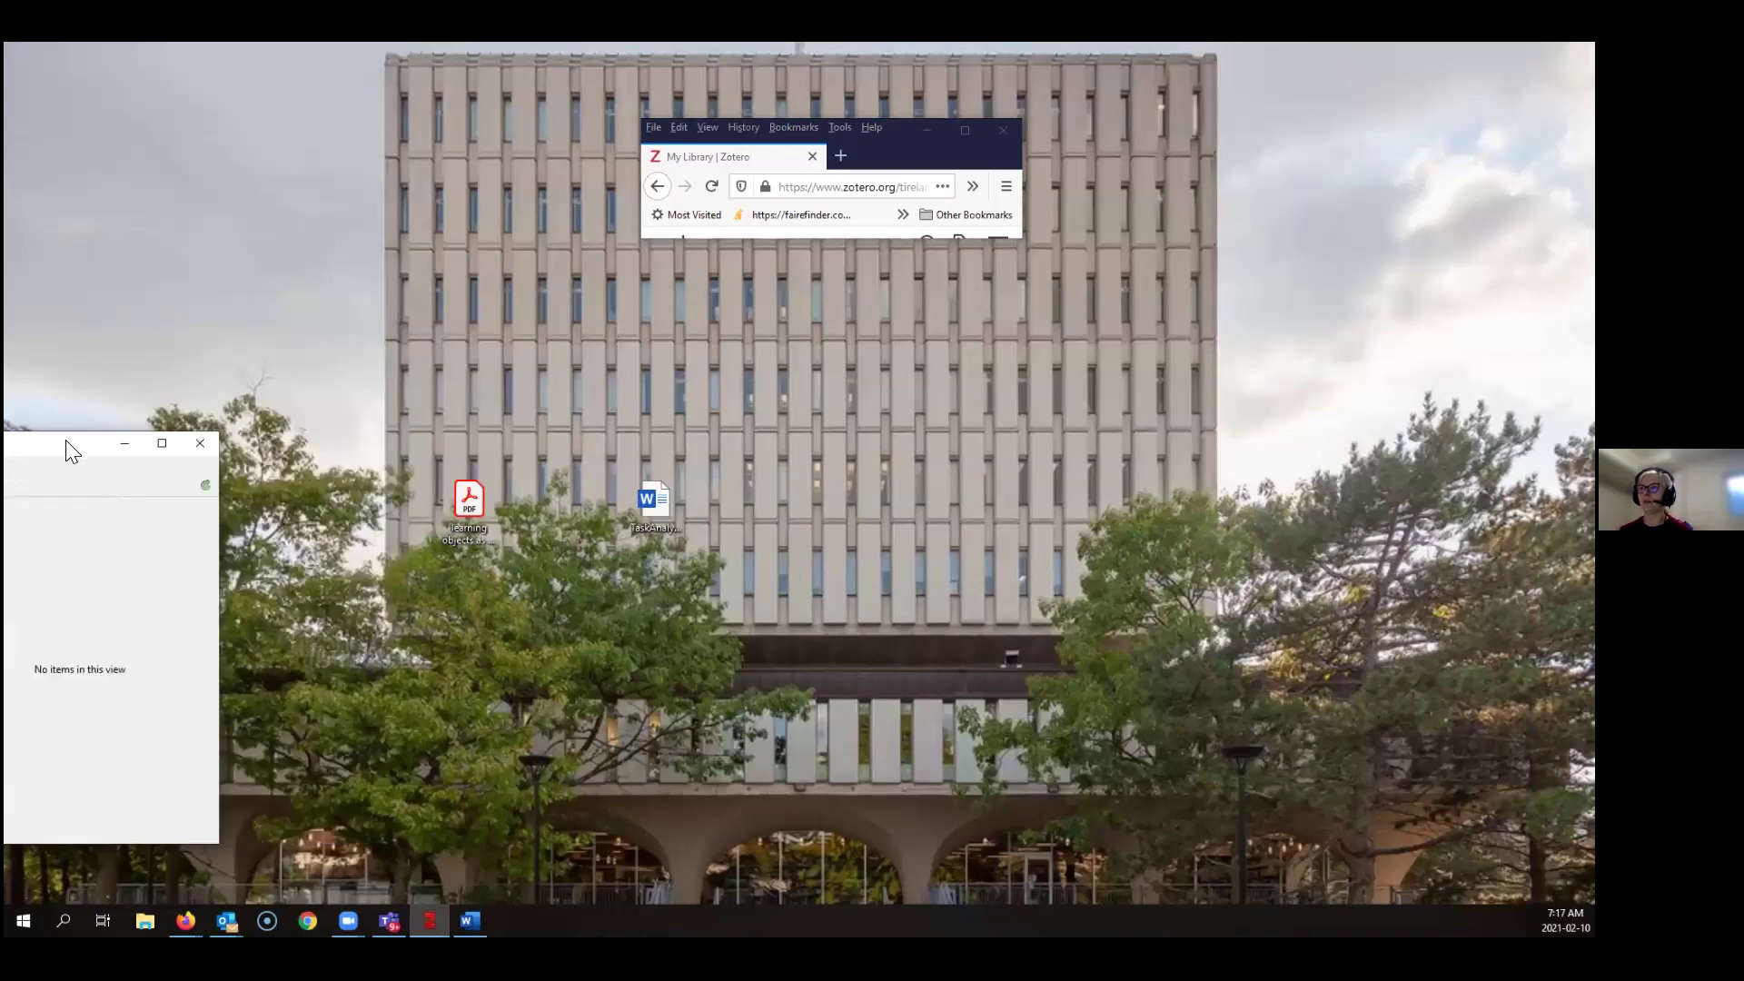
pyautogui.moveTo(461, 502); pyautogui.dragTo(405, 182)
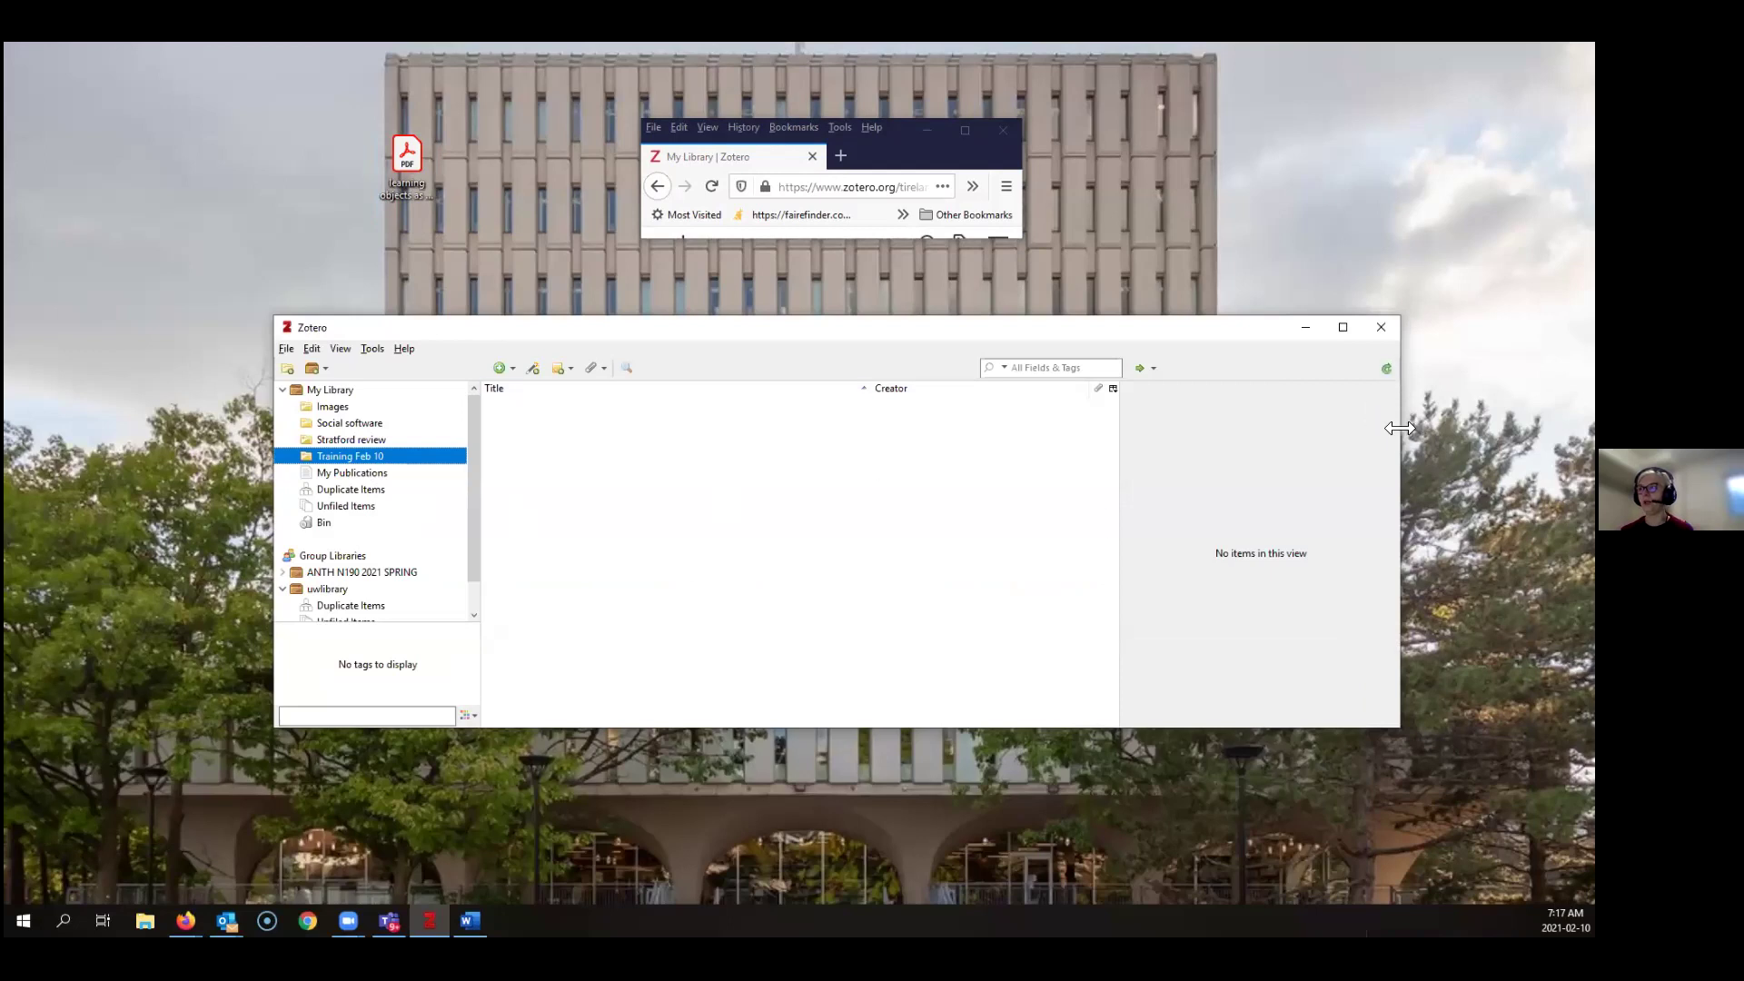
pyautogui.moveTo(1400, 428); pyautogui.dragTo(1474, 428)
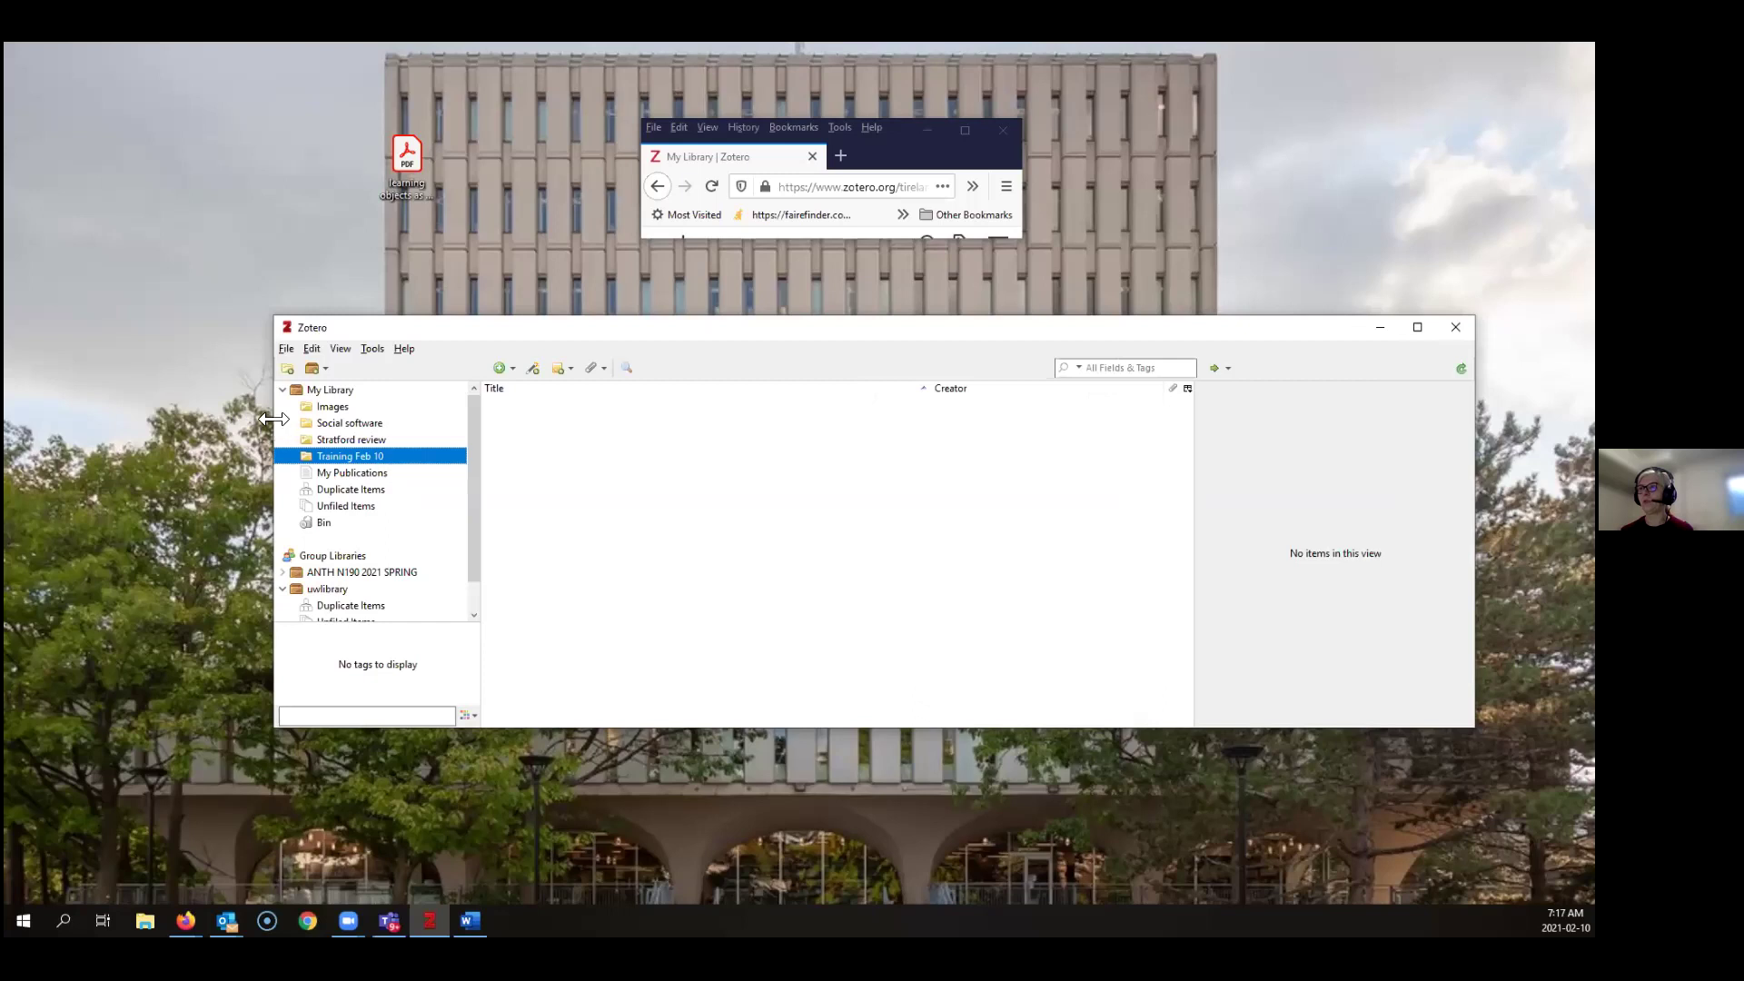
pyautogui.moveTo(273, 419); pyautogui.dragTo(195, 419)
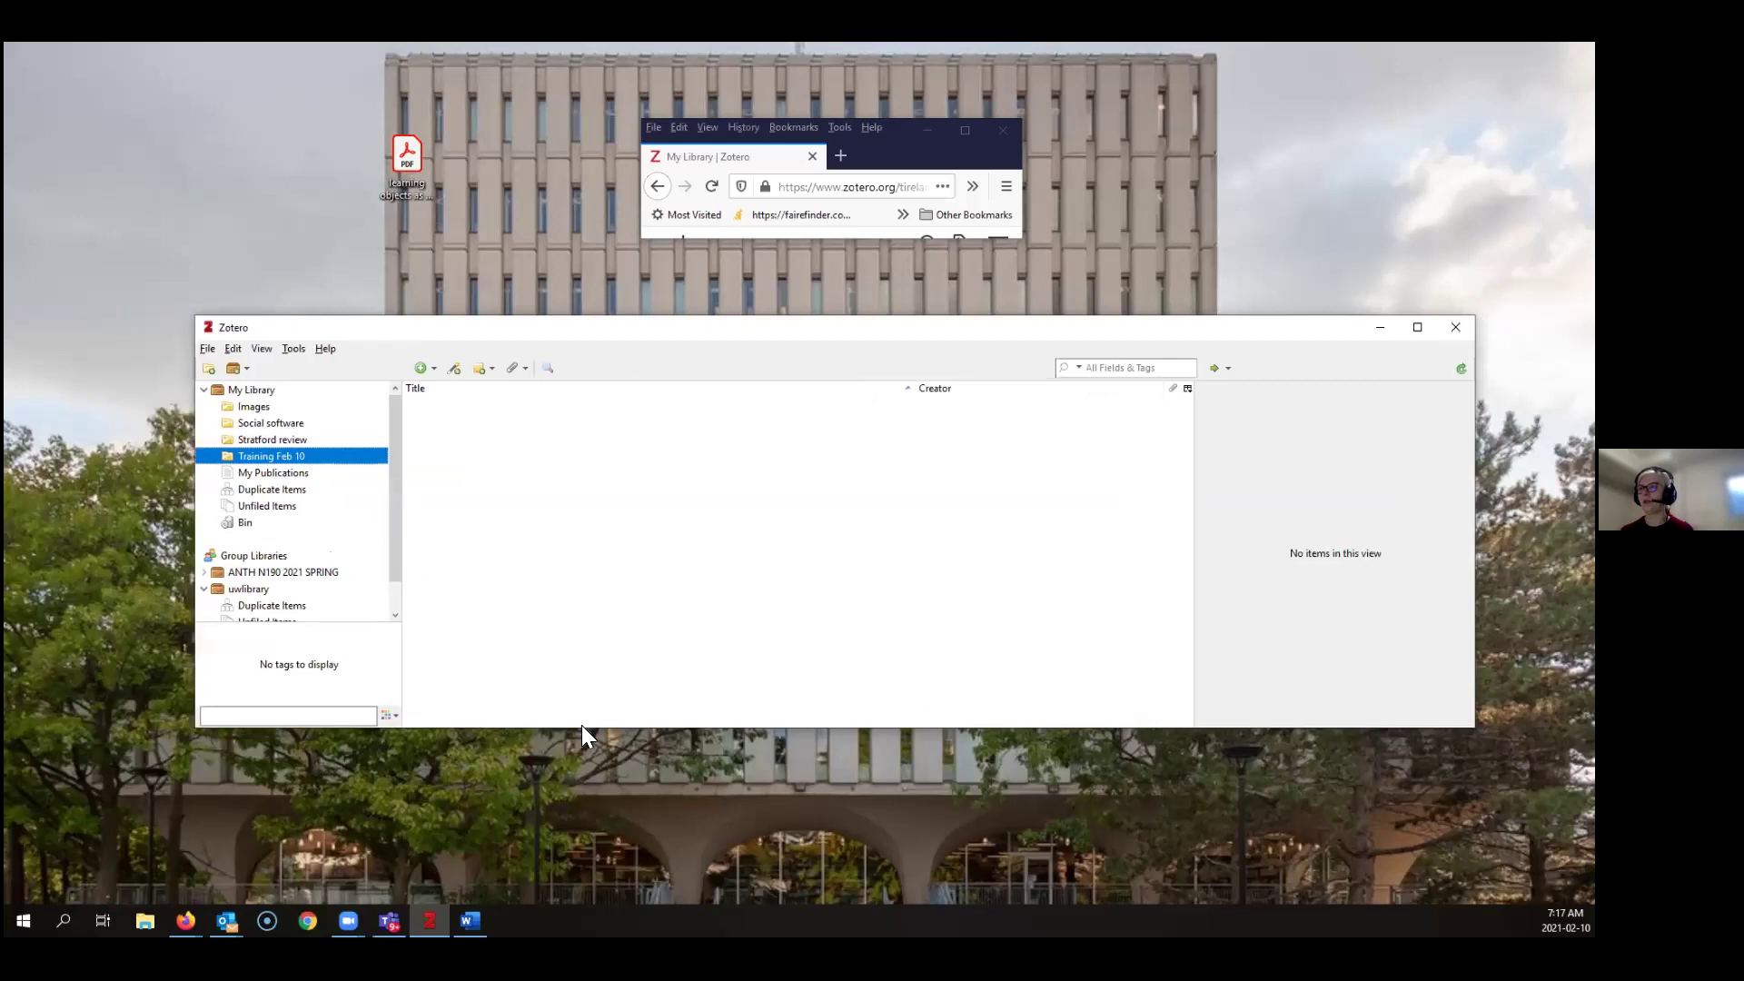
pyautogui.moveTo(582, 724); pyautogui.dragTo(581, 805)
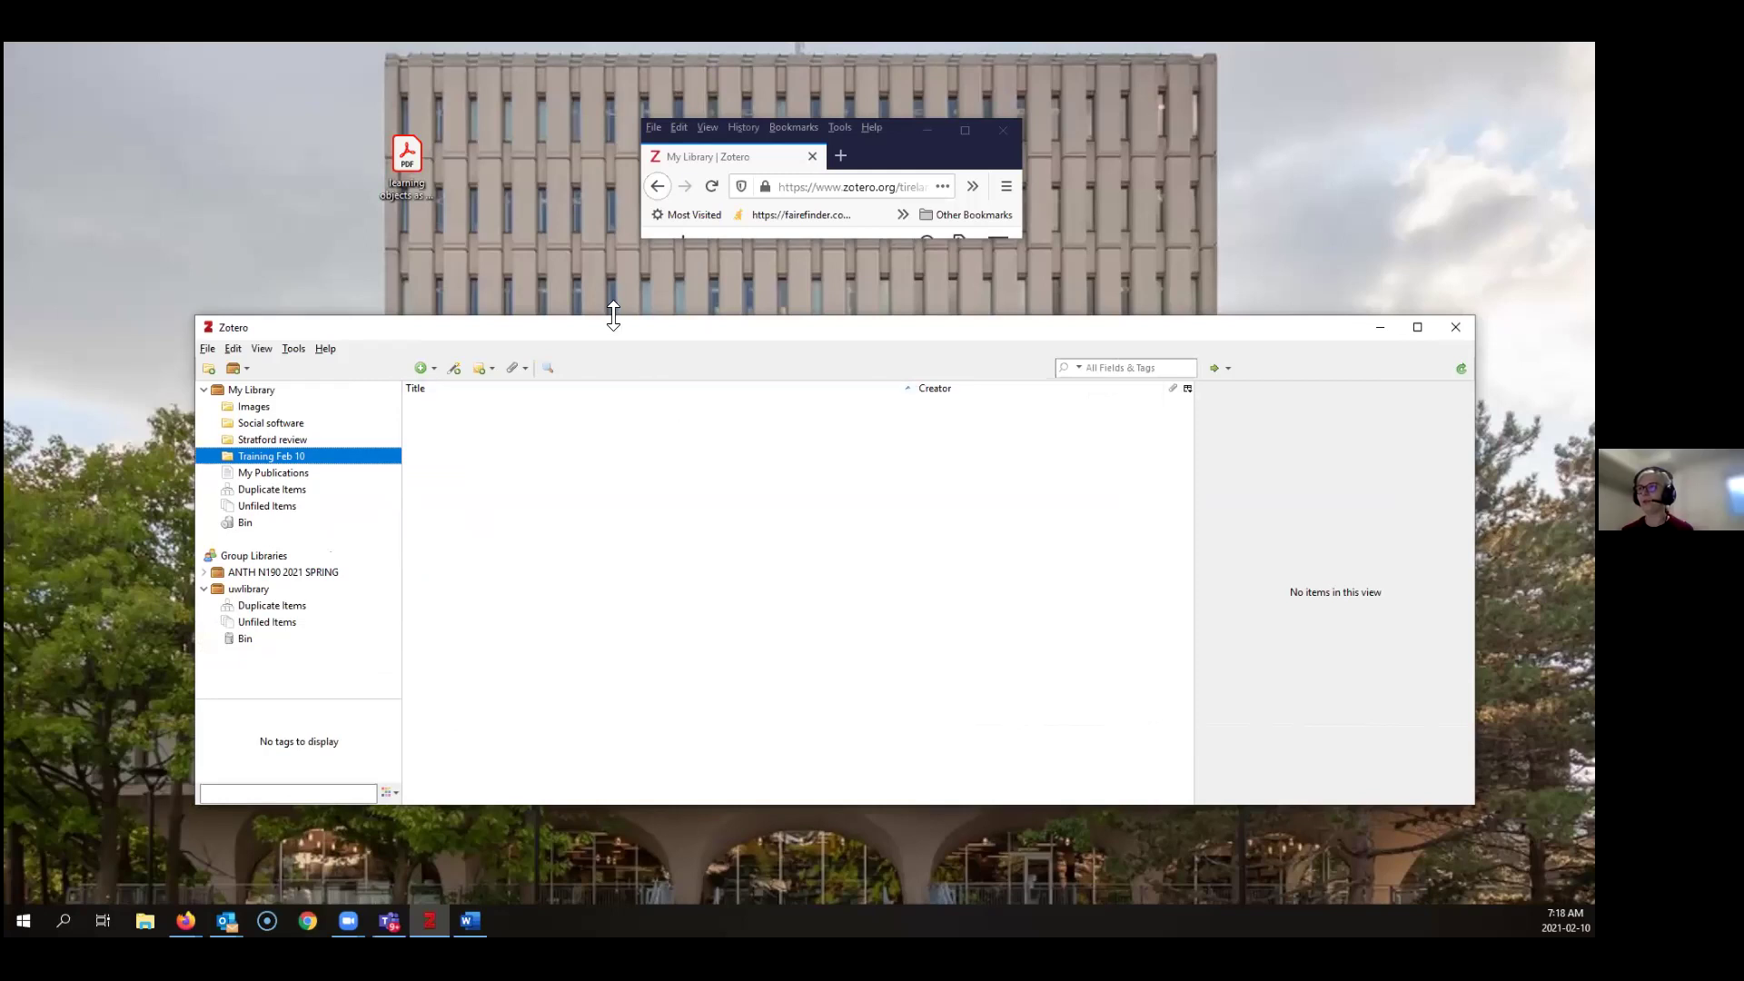
pyautogui.moveTo(613, 315); pyautogui.dragTo(613, 255)
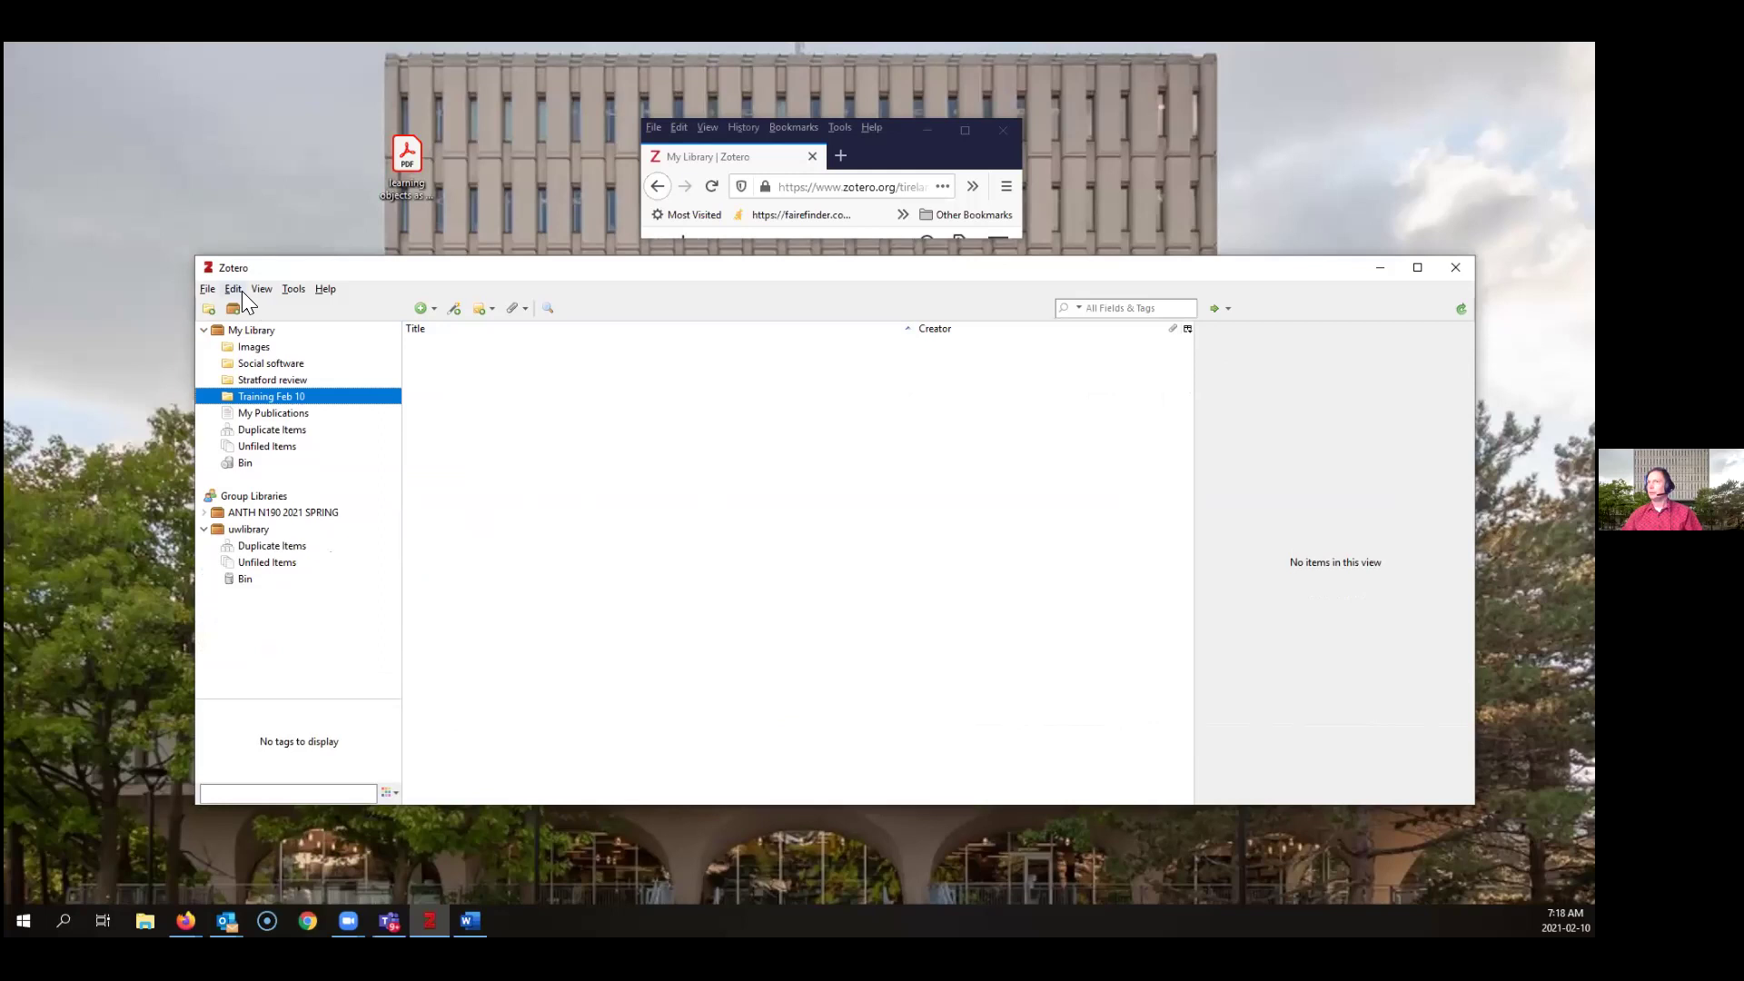
# Drag 'learning objects as tools for teaching.pdf' from the desktop into the Training Feb 10 items list
pyautogui.click(659, 575)
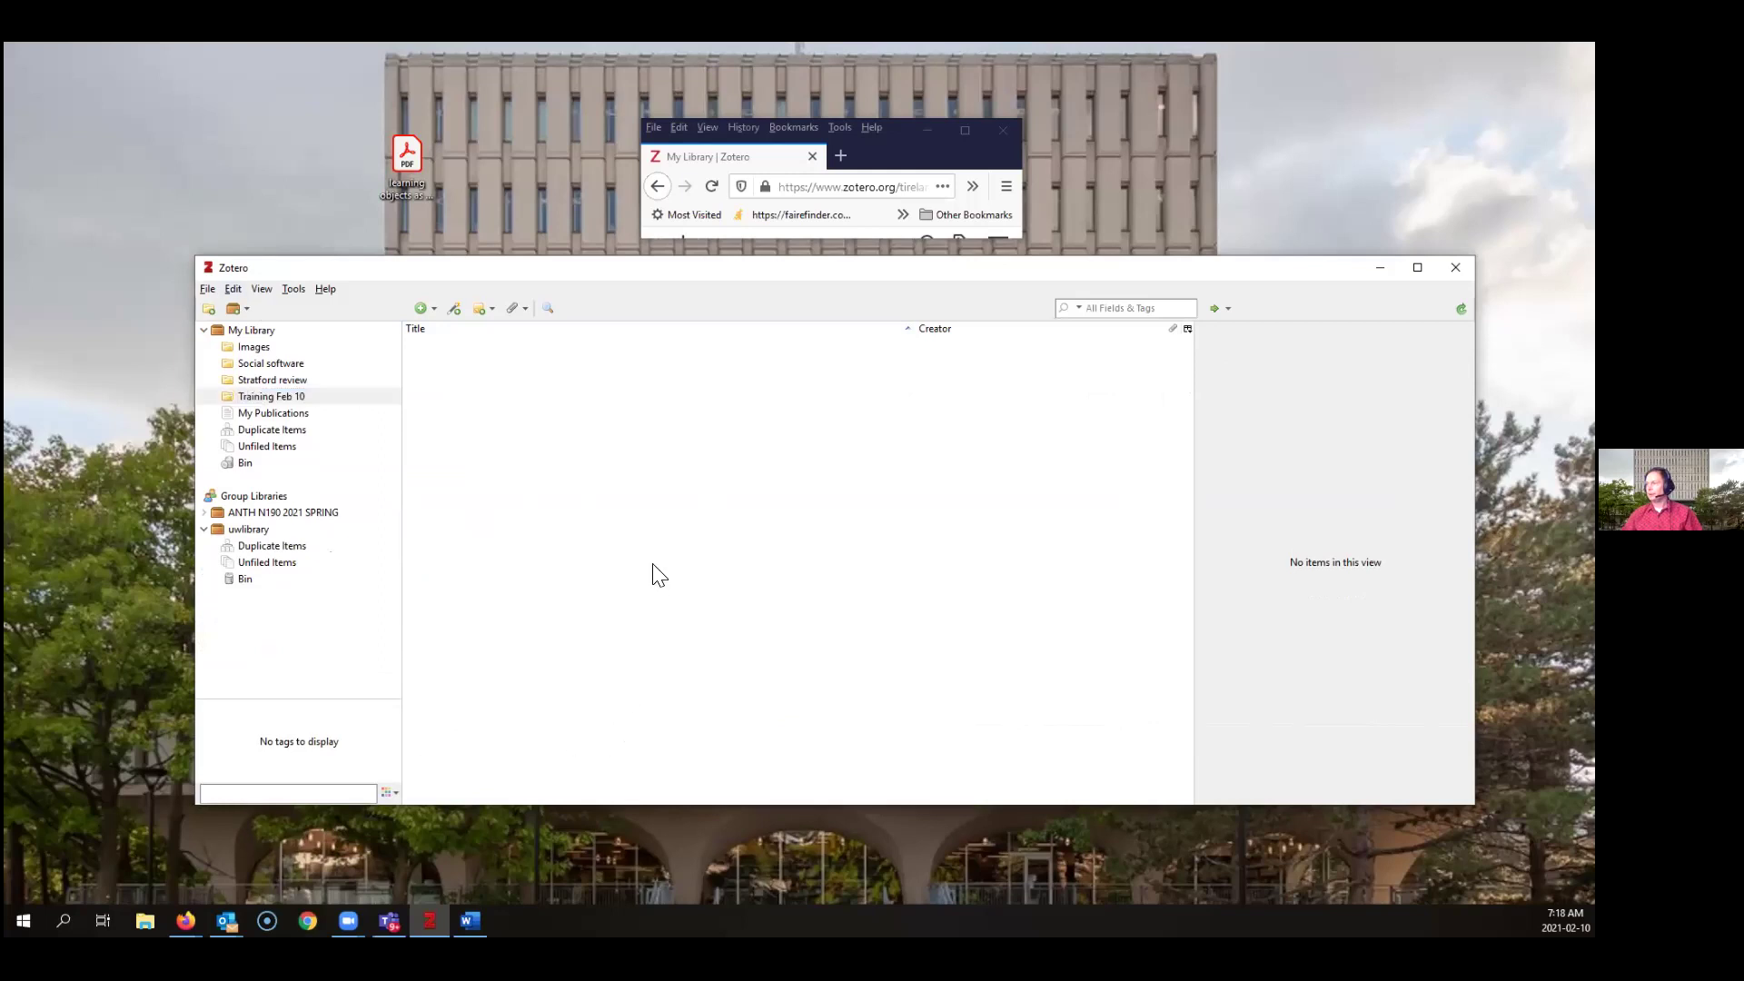
pyautogui.click(409, 168)
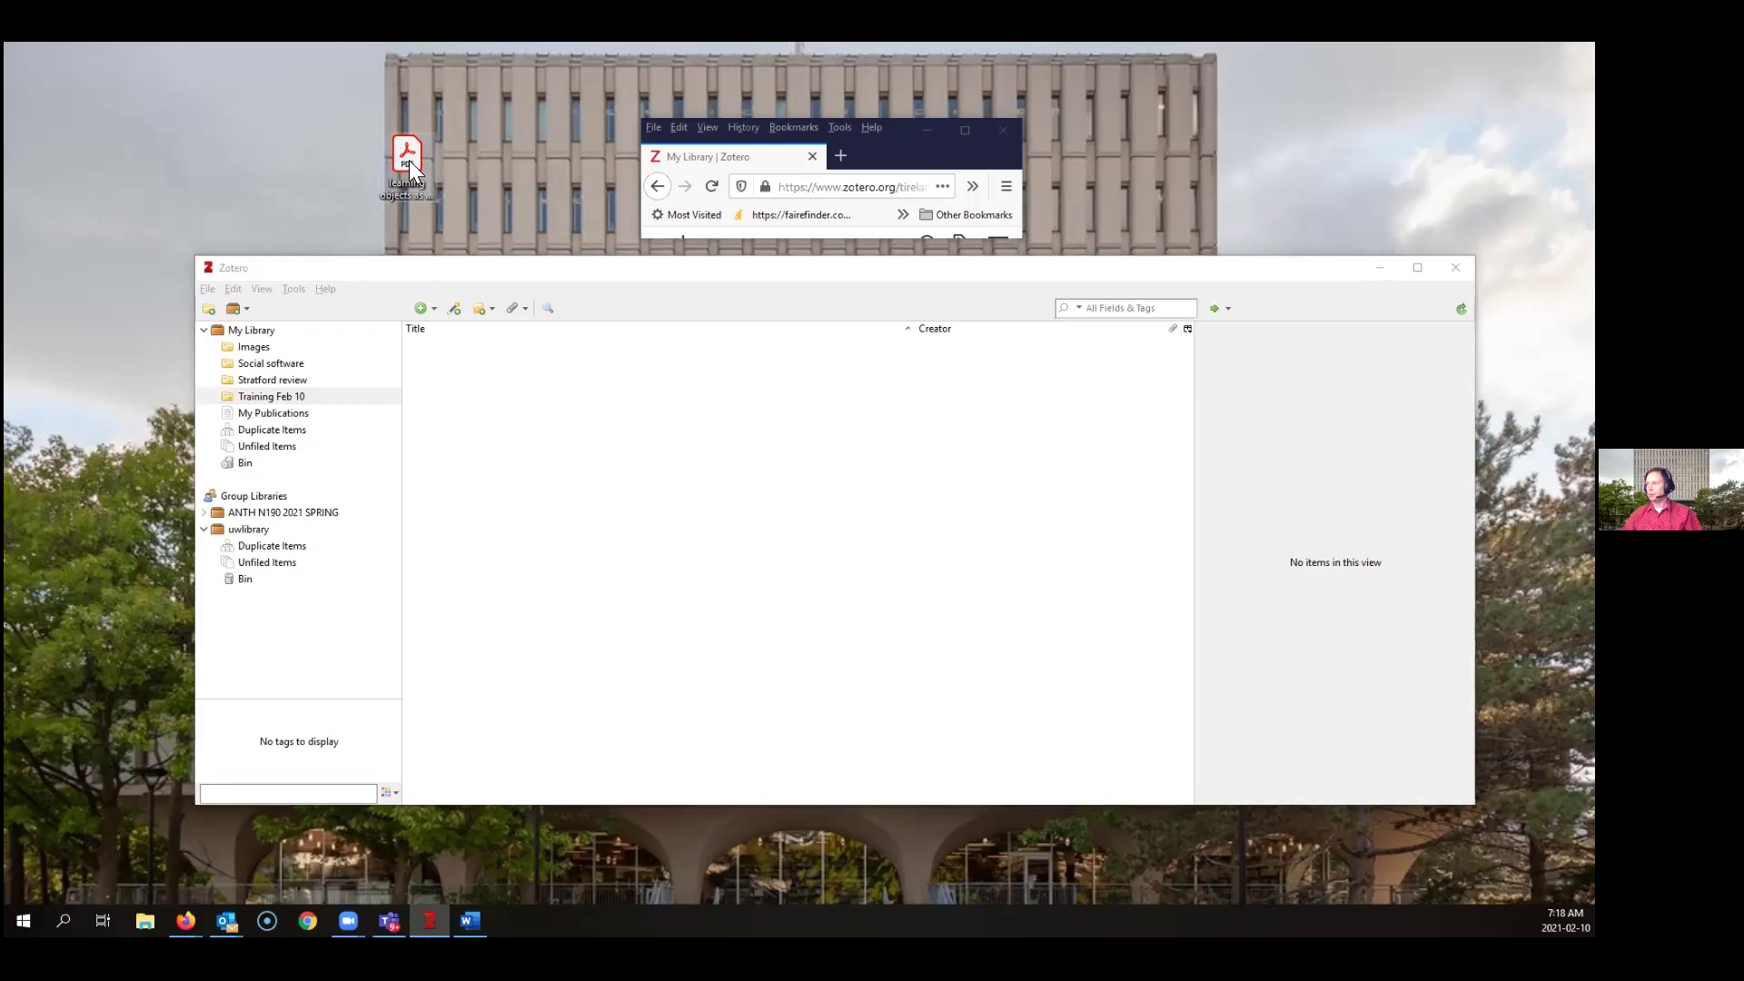
pyautogui.moveTo(410, 168); pyautogui.dragTo(599, 491)
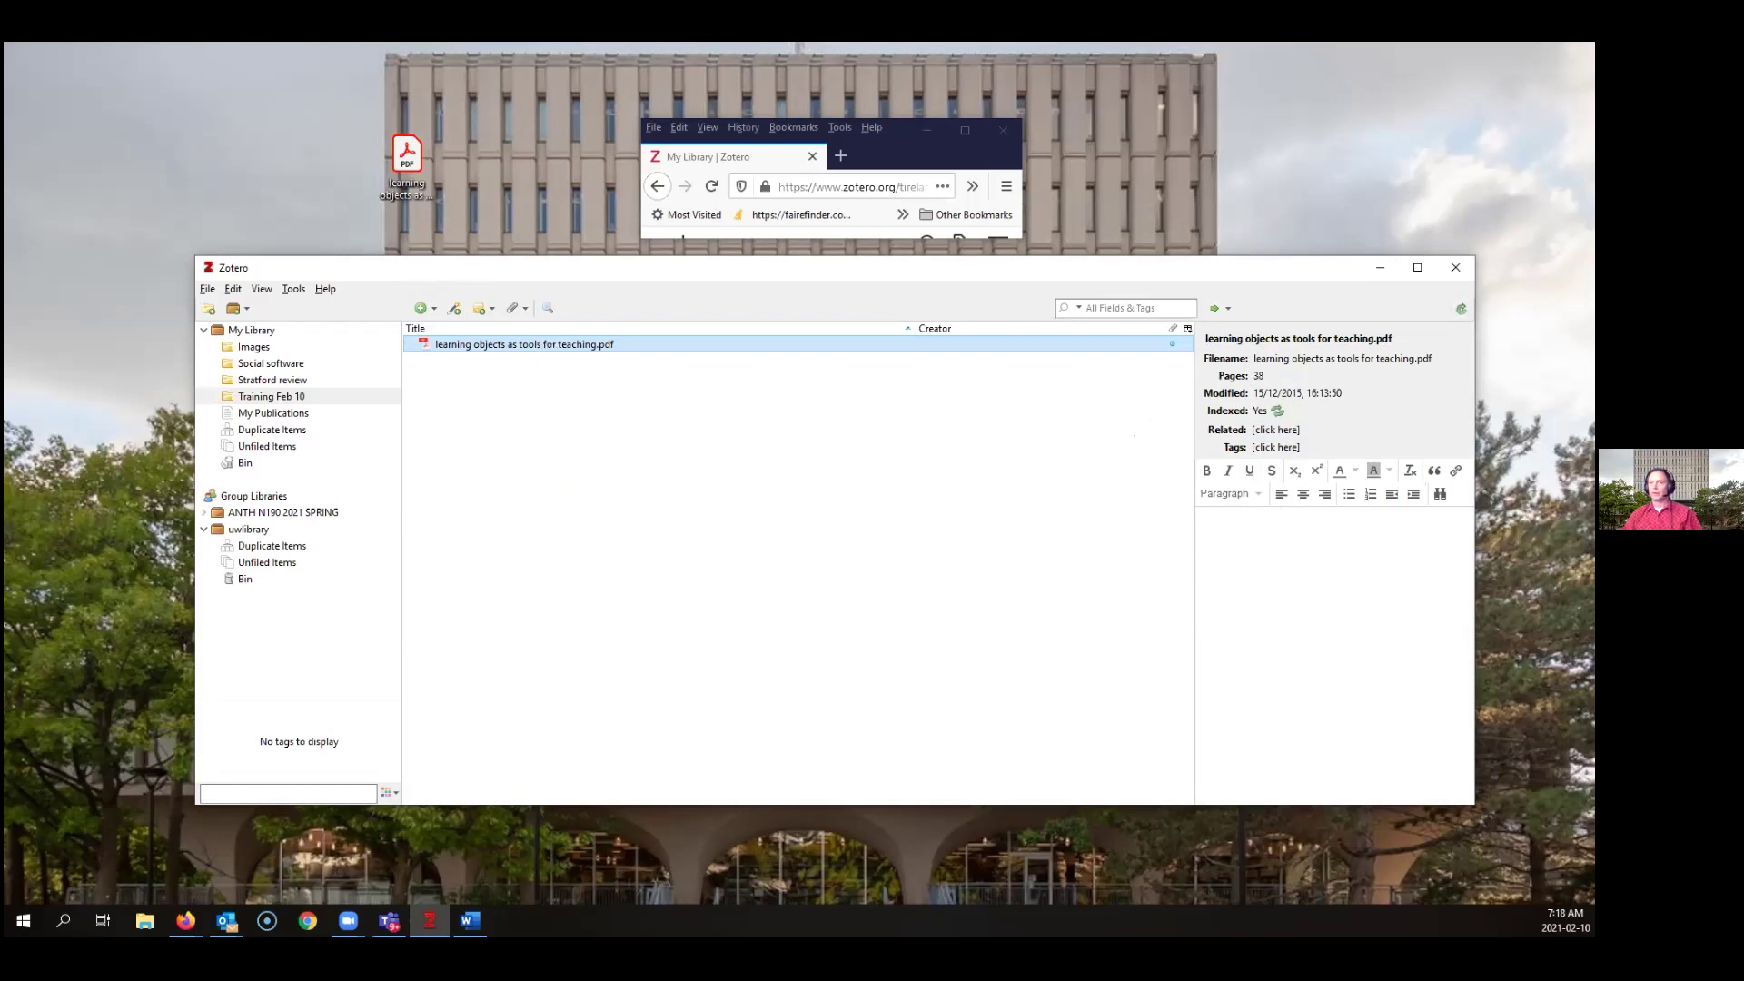
pyautogui.hotkey('alt', 'Tab')
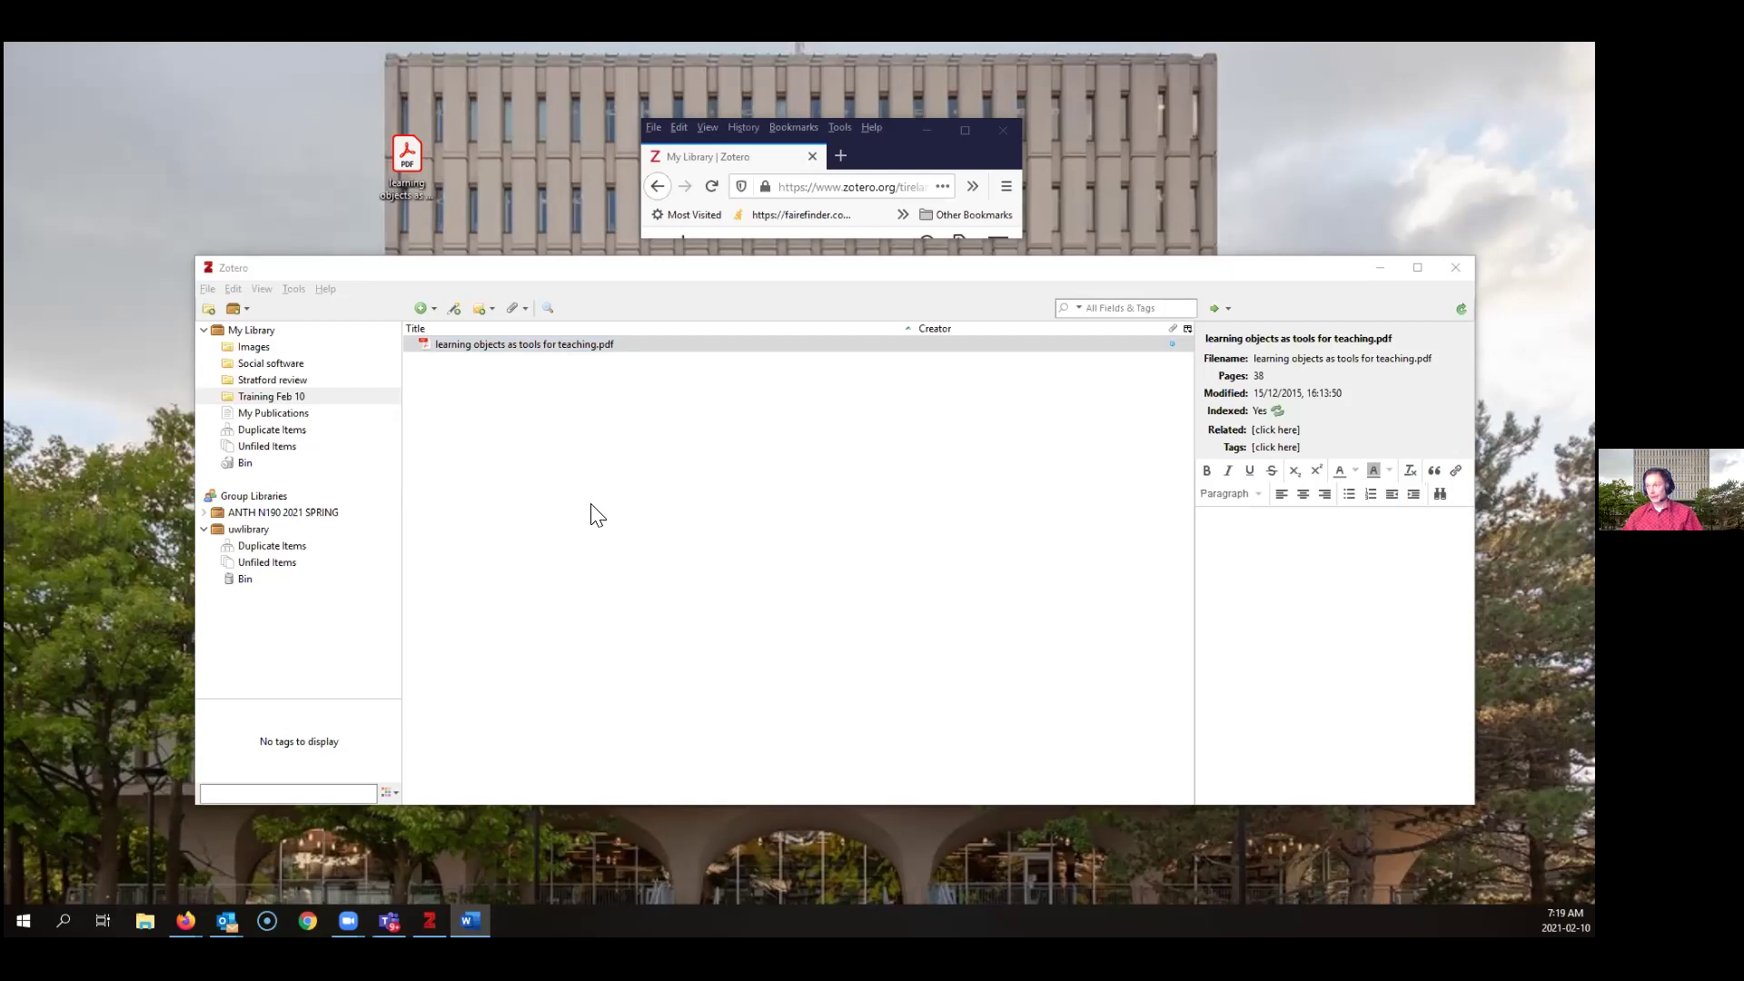
pyautogui.click(463, 345)
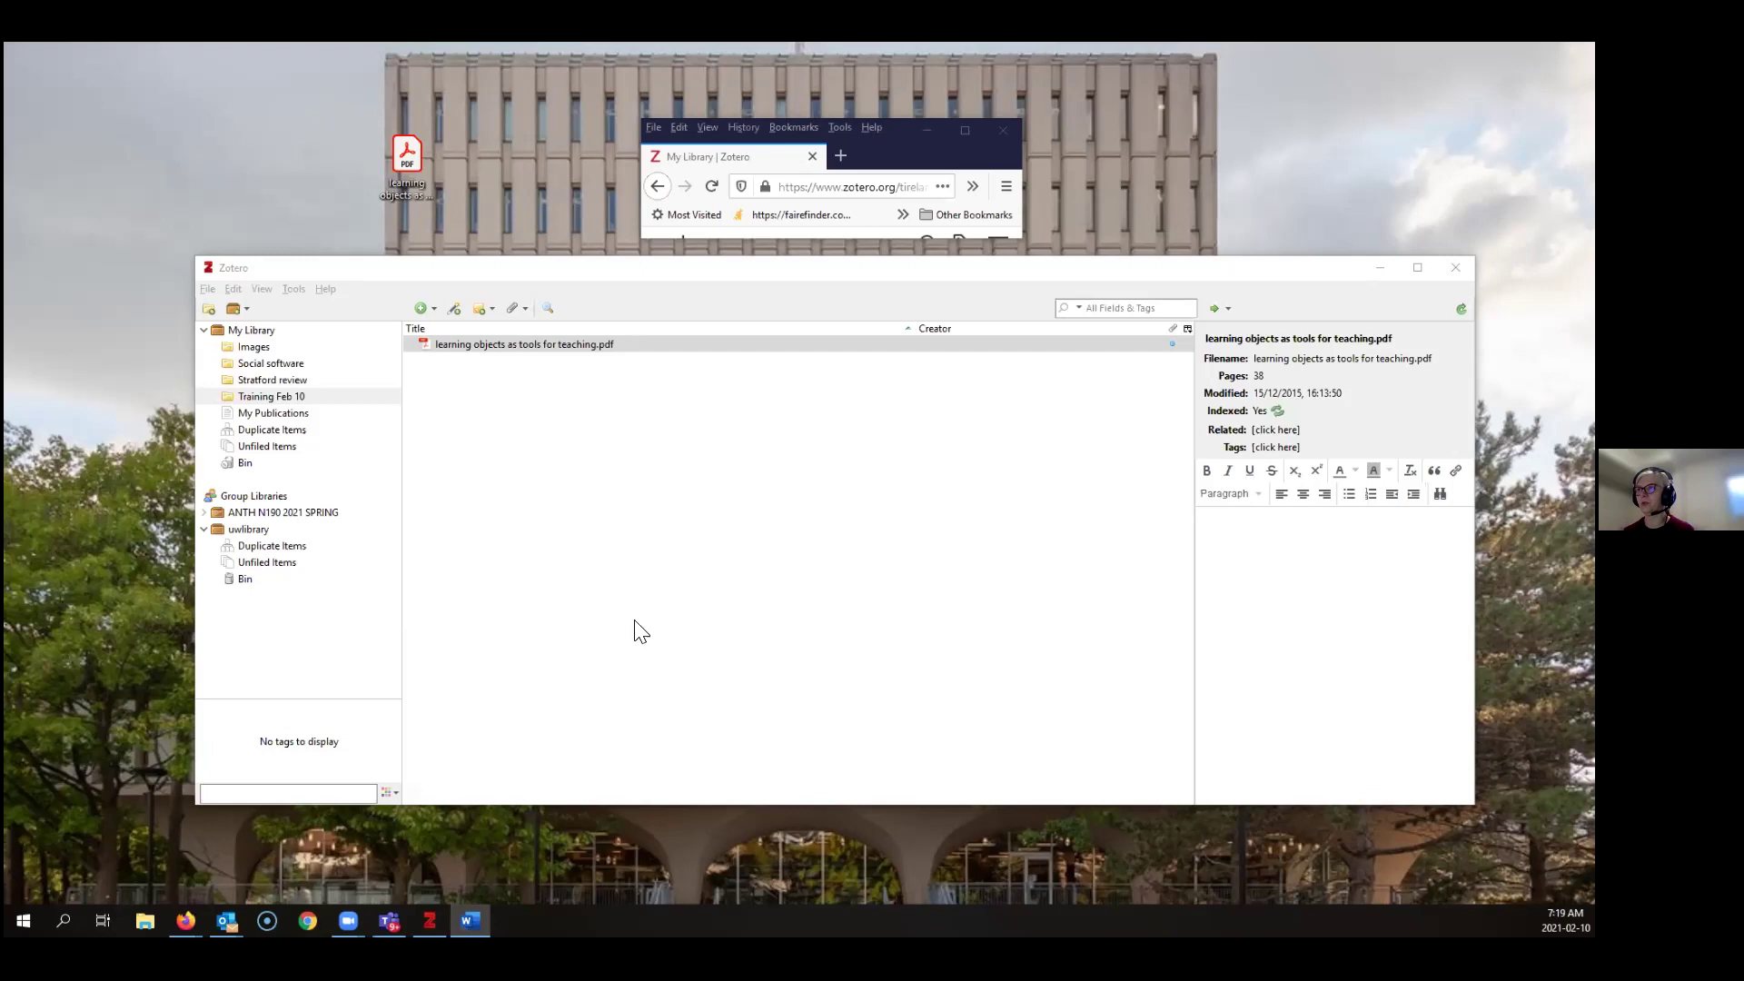
pyautogui.click(522, 347)
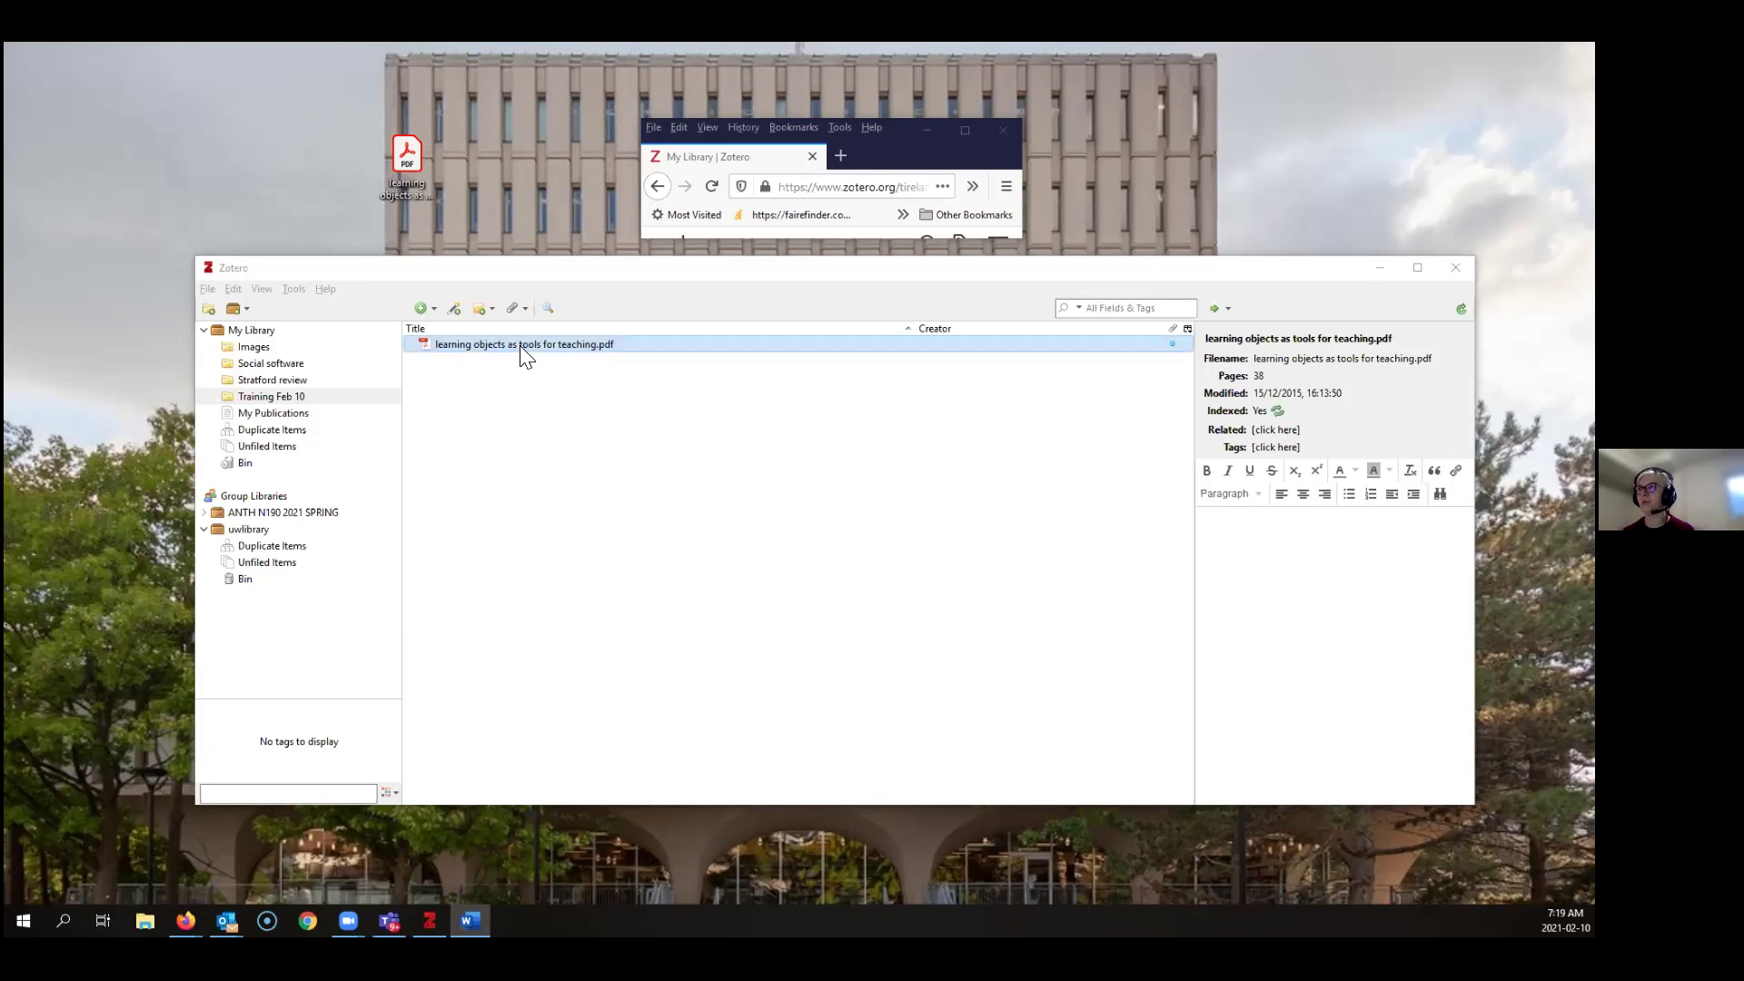
pyautogui.doubleClick(525, 354)
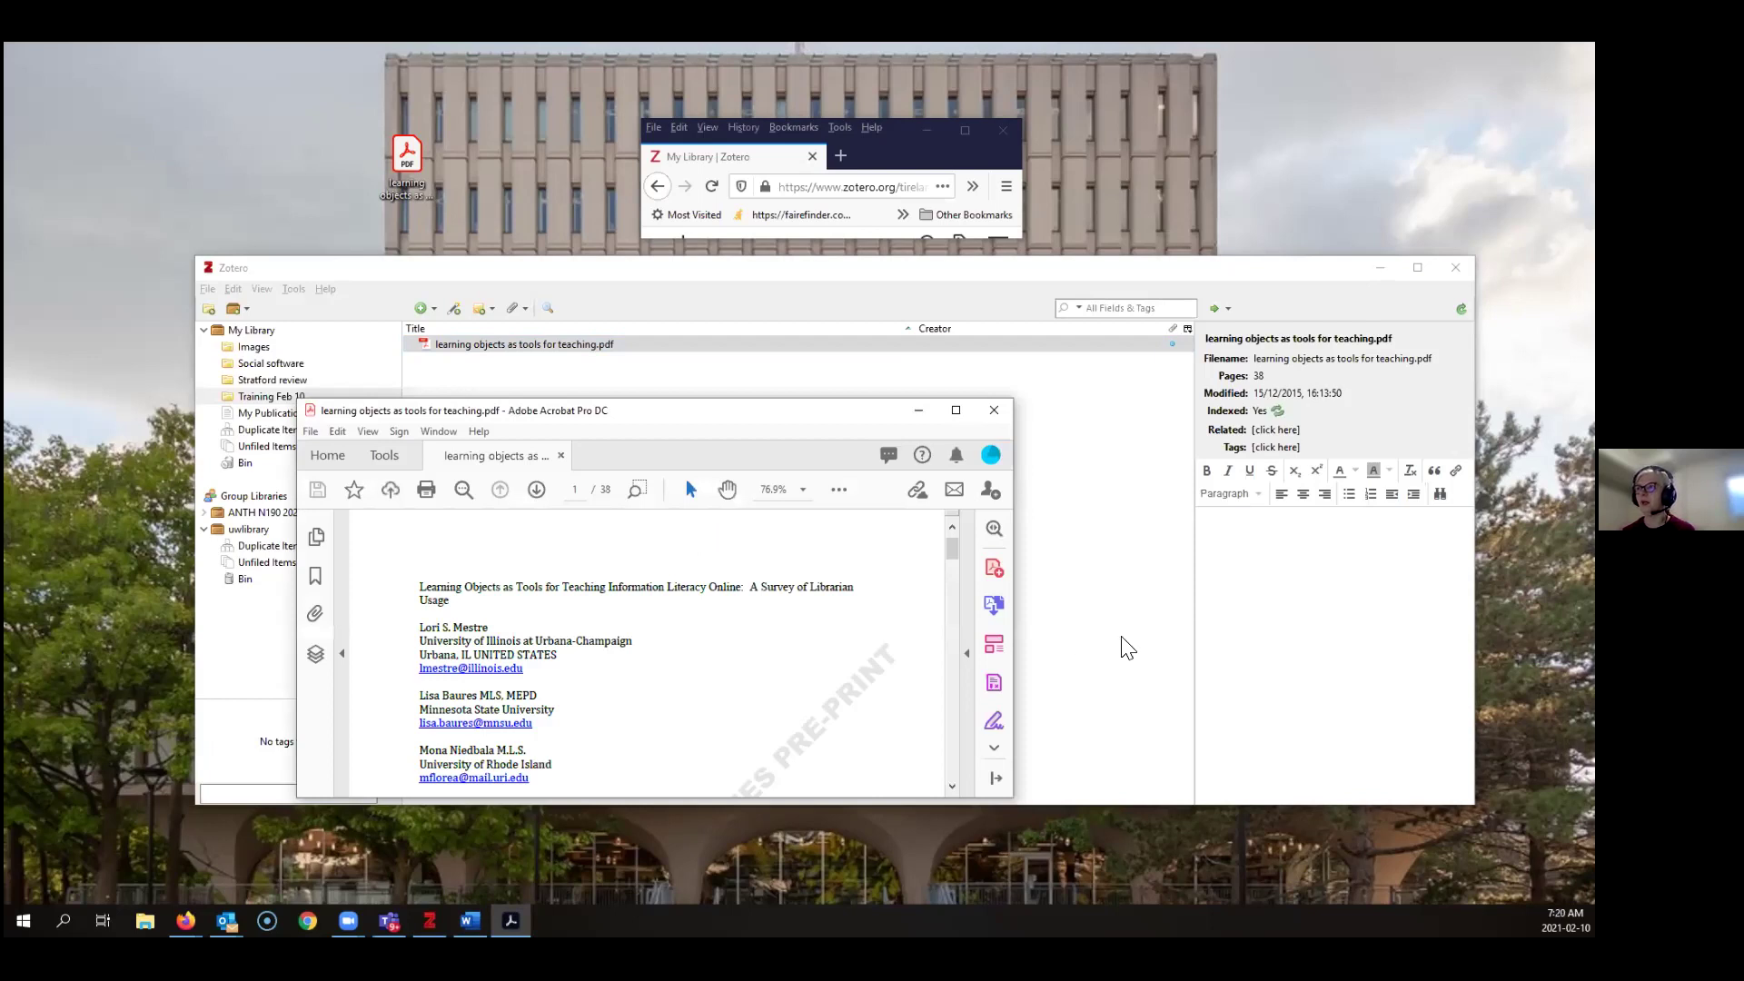
pyautogui.click(992, 414)
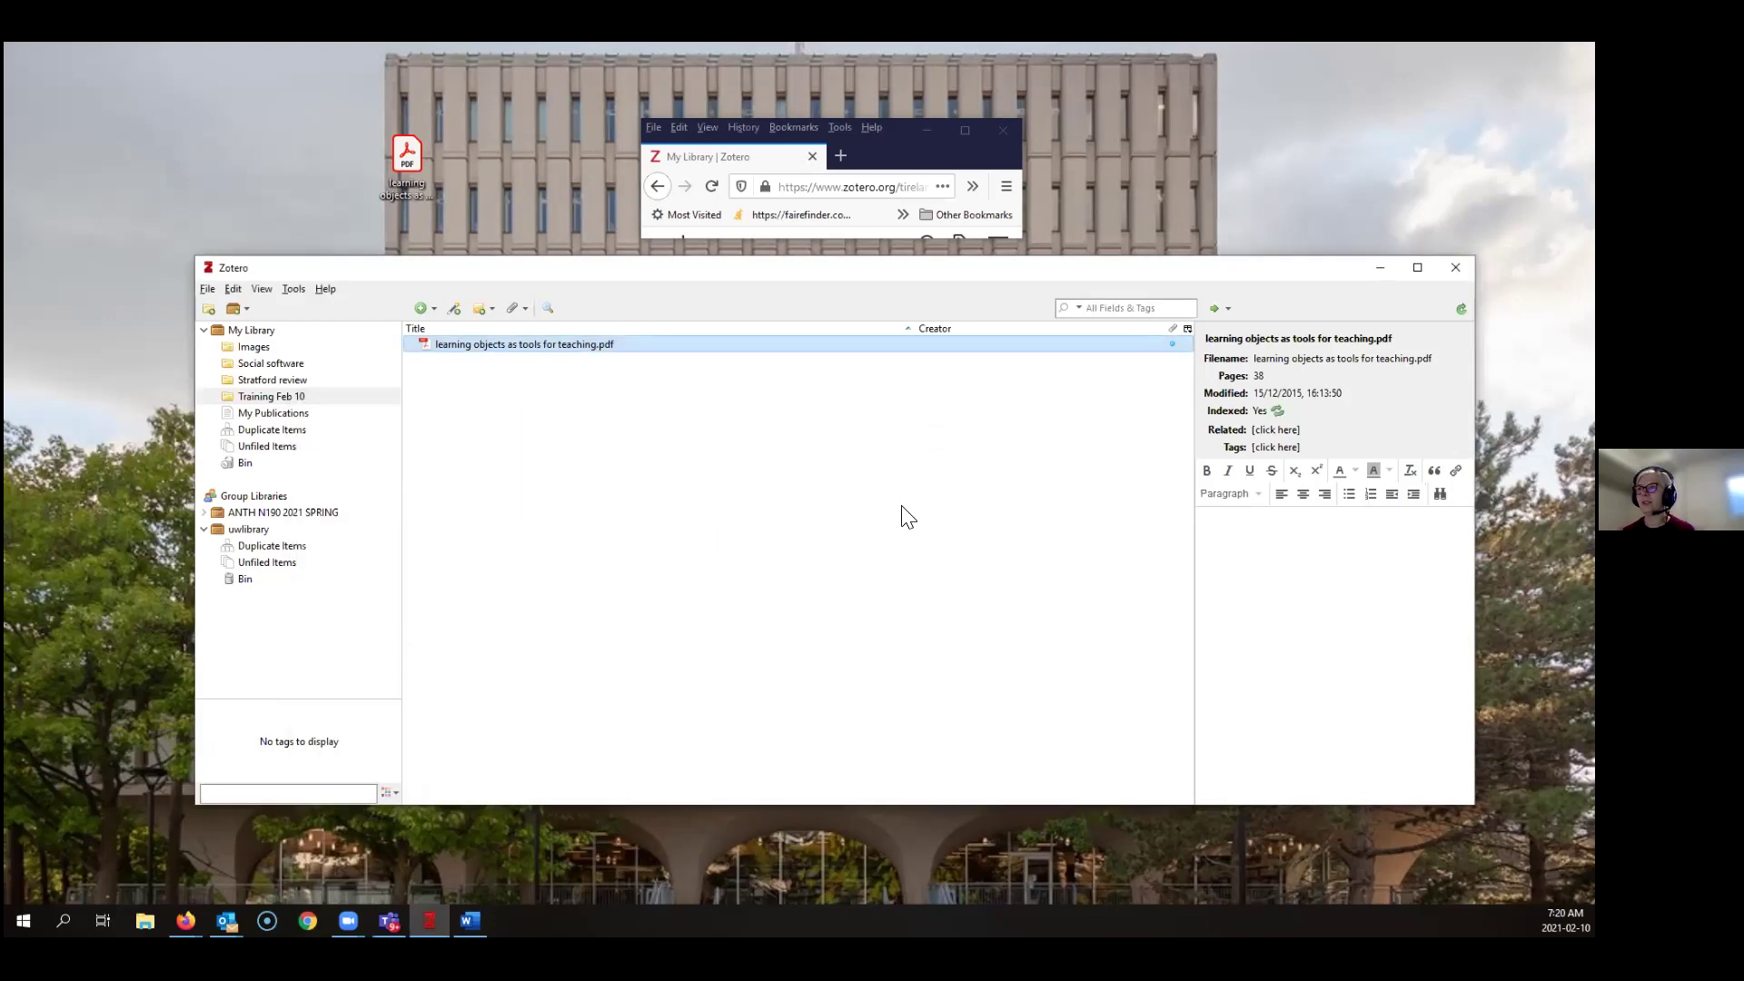
# Run a CrossRef Lookup on the PDF, cancel closing Firefox's two tabs, and minimise Firefox
pyautogui.click(1228, 309)
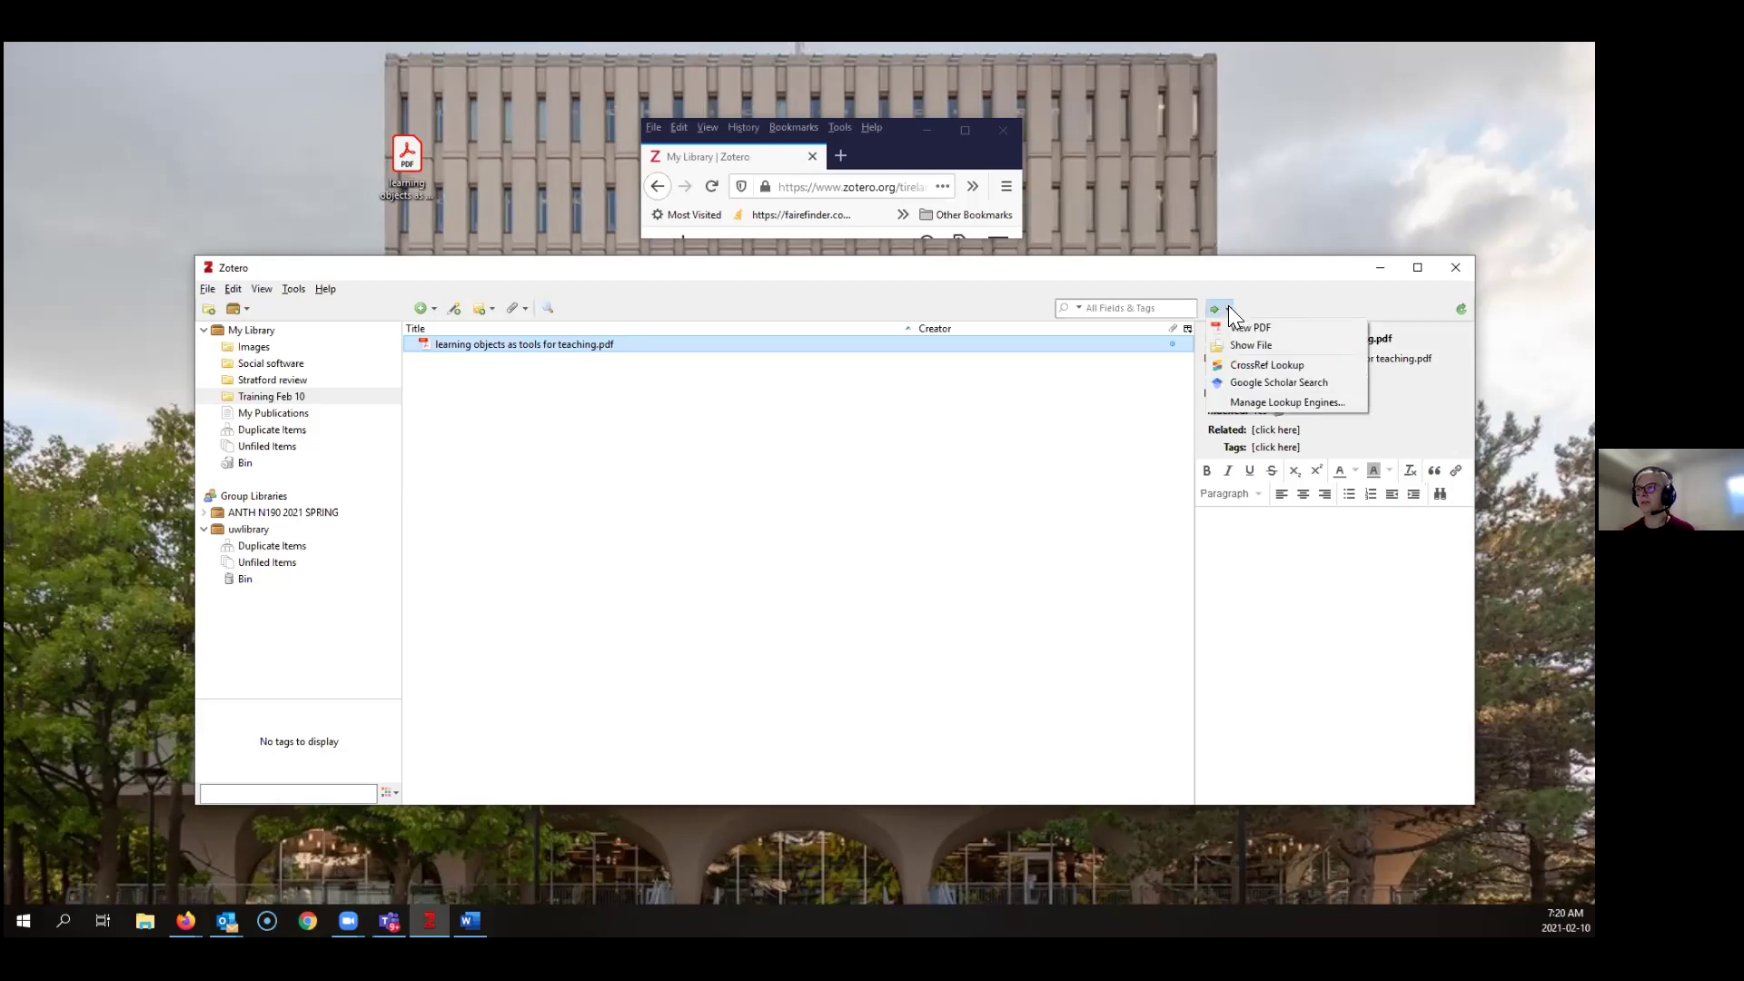
pyautogui.click(1241, 369)
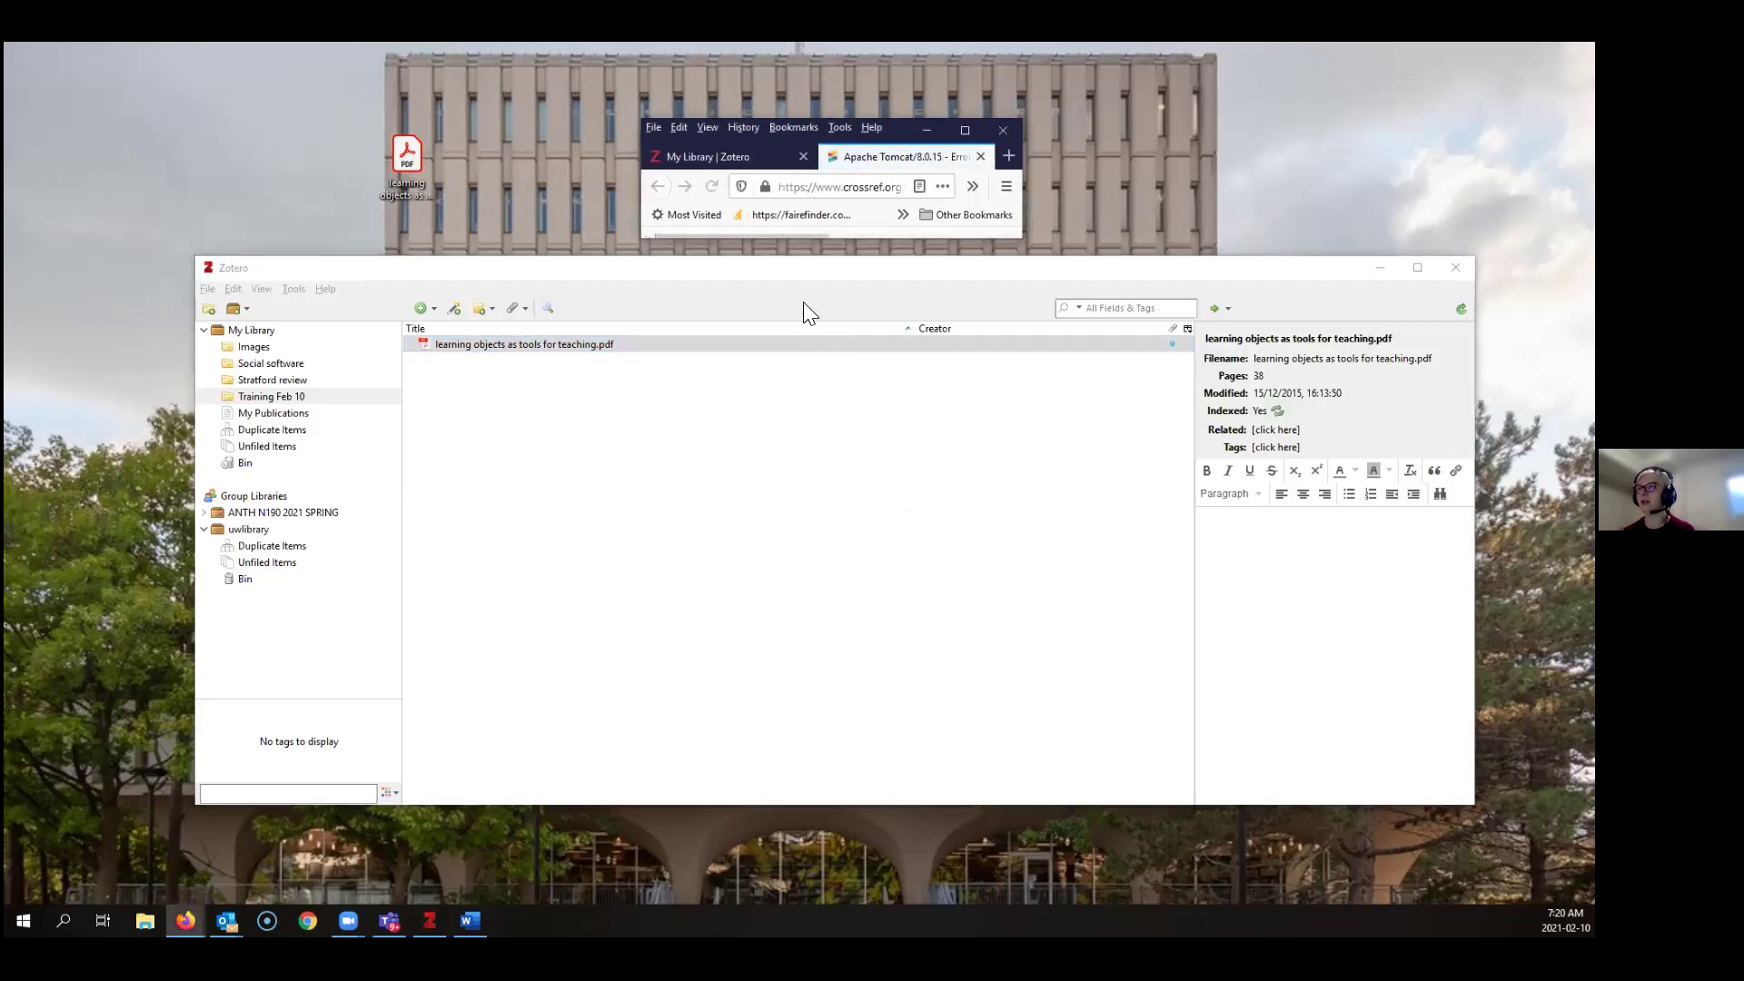
pyautogui.click(997, 131)
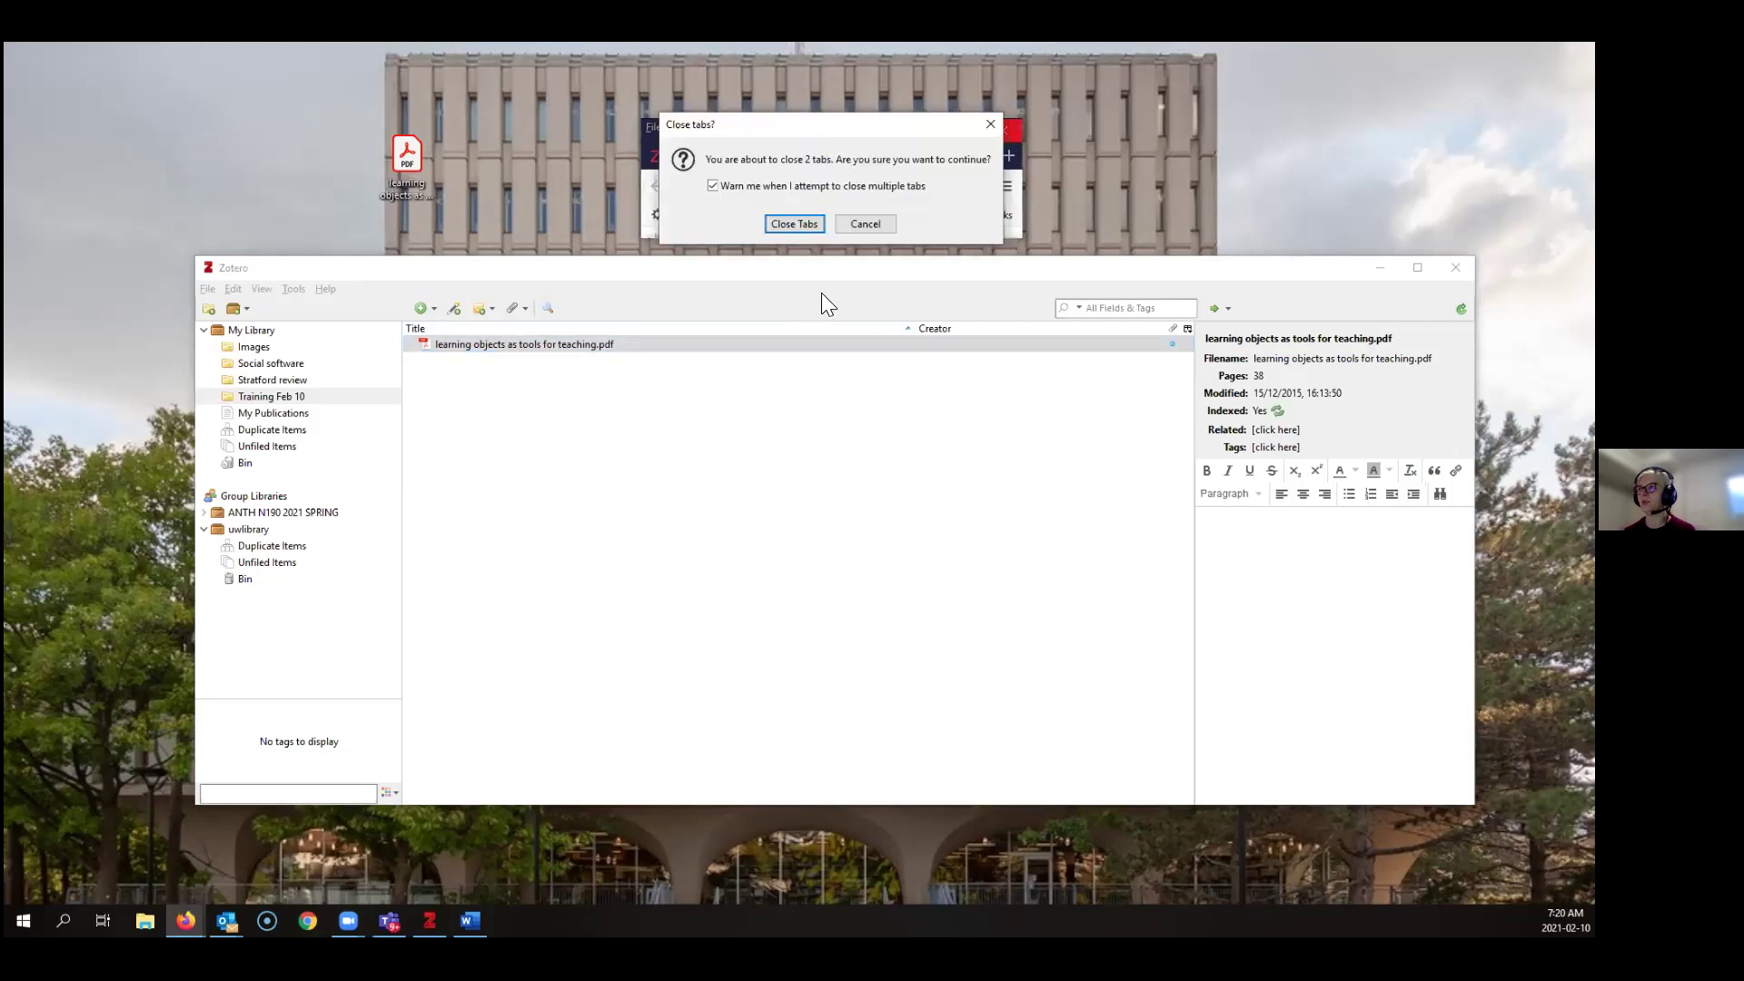
pyautogui.click(865, 222)
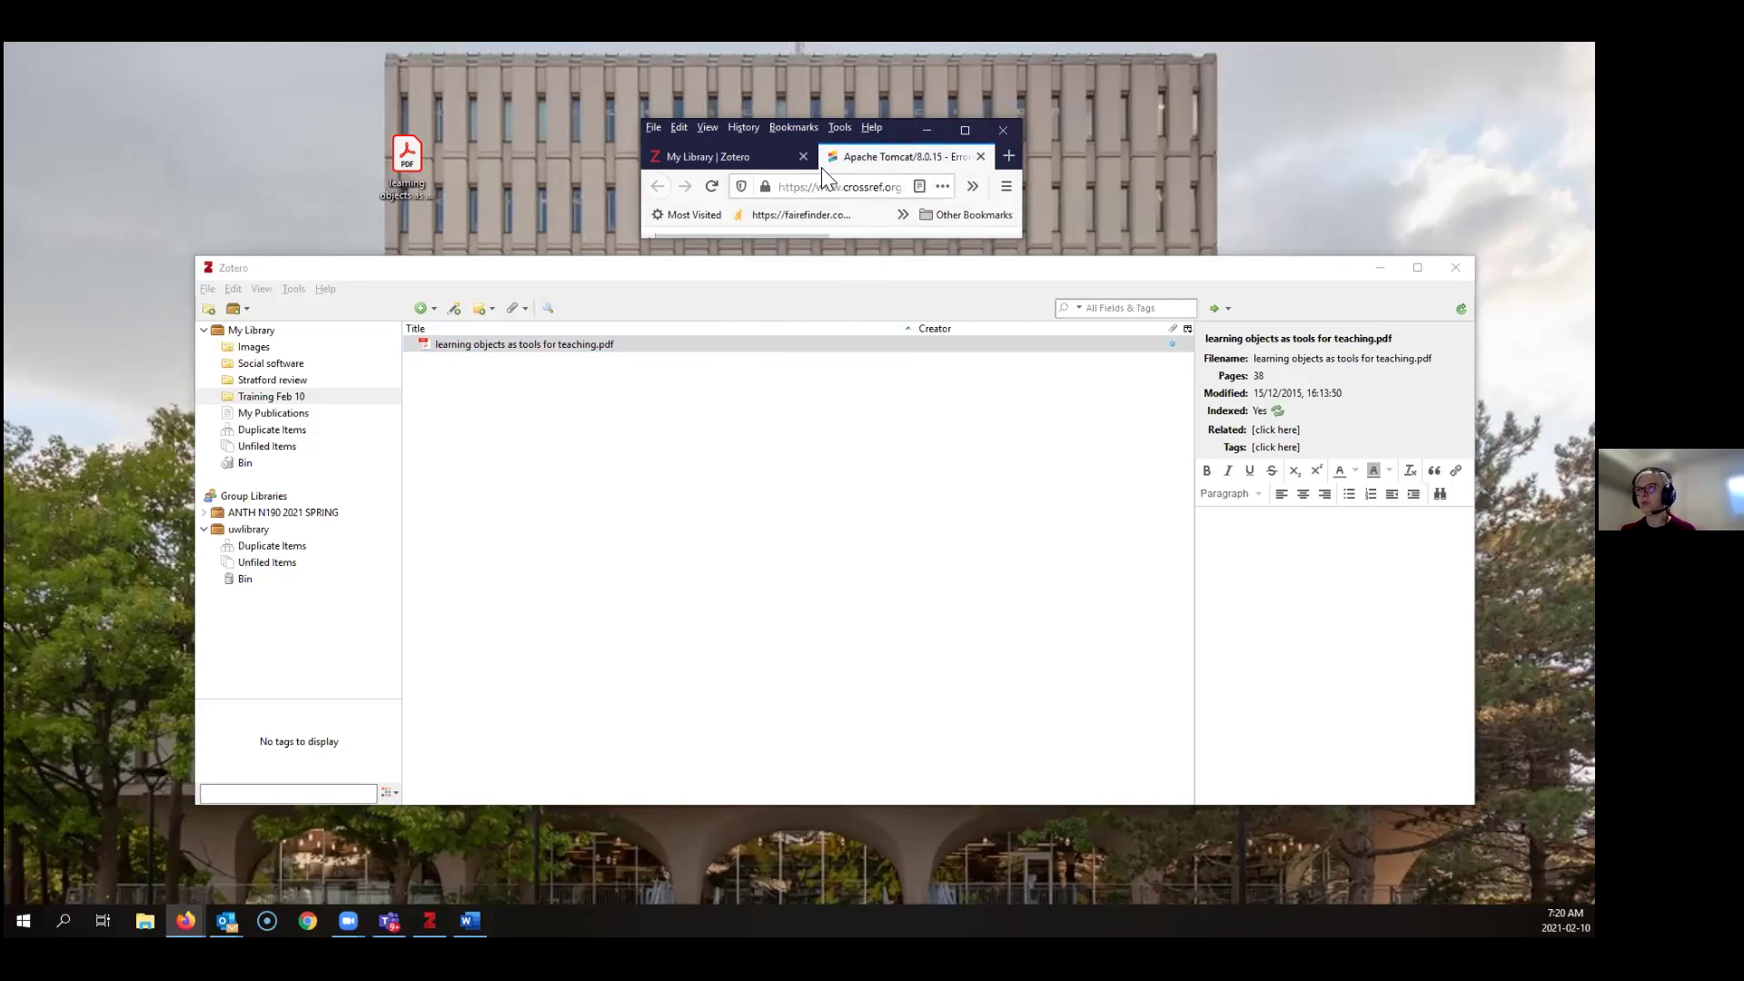
pyautogui.press('super+Down')
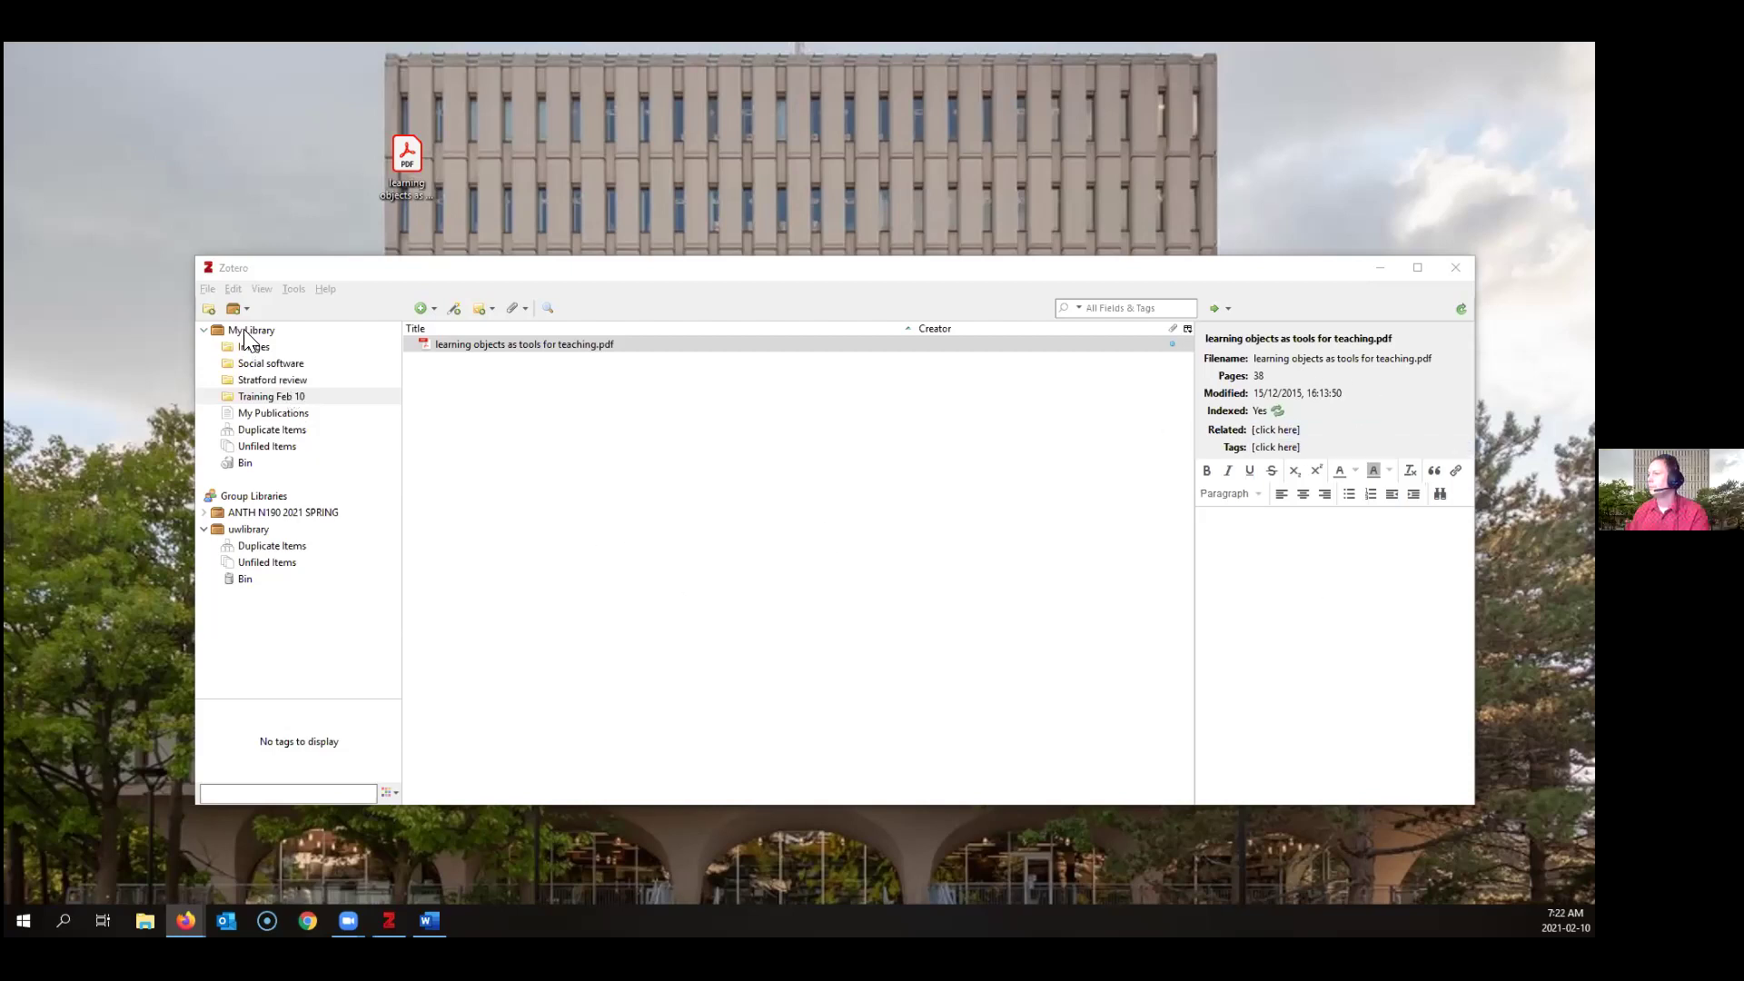
# Browse My Library's 15 items and expand Social Media in Organizations to show its Full Text PDF
pyautogui.click(1461, 309)
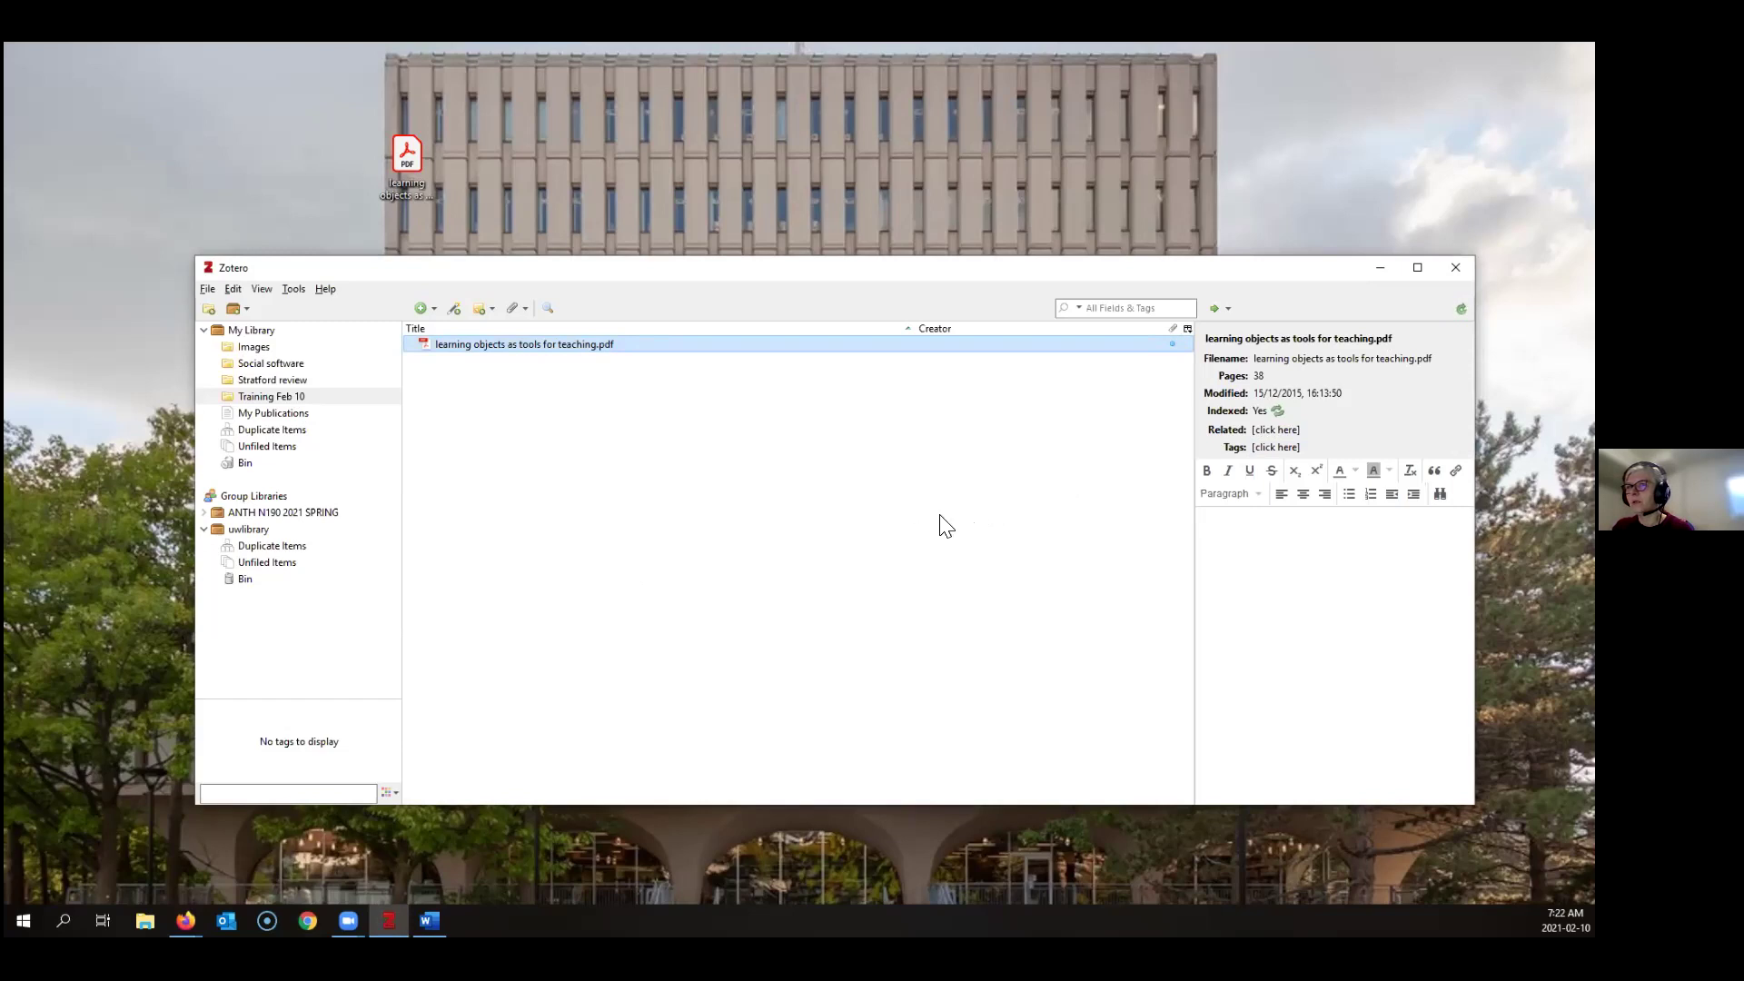
pyautogui.click(254, 332)
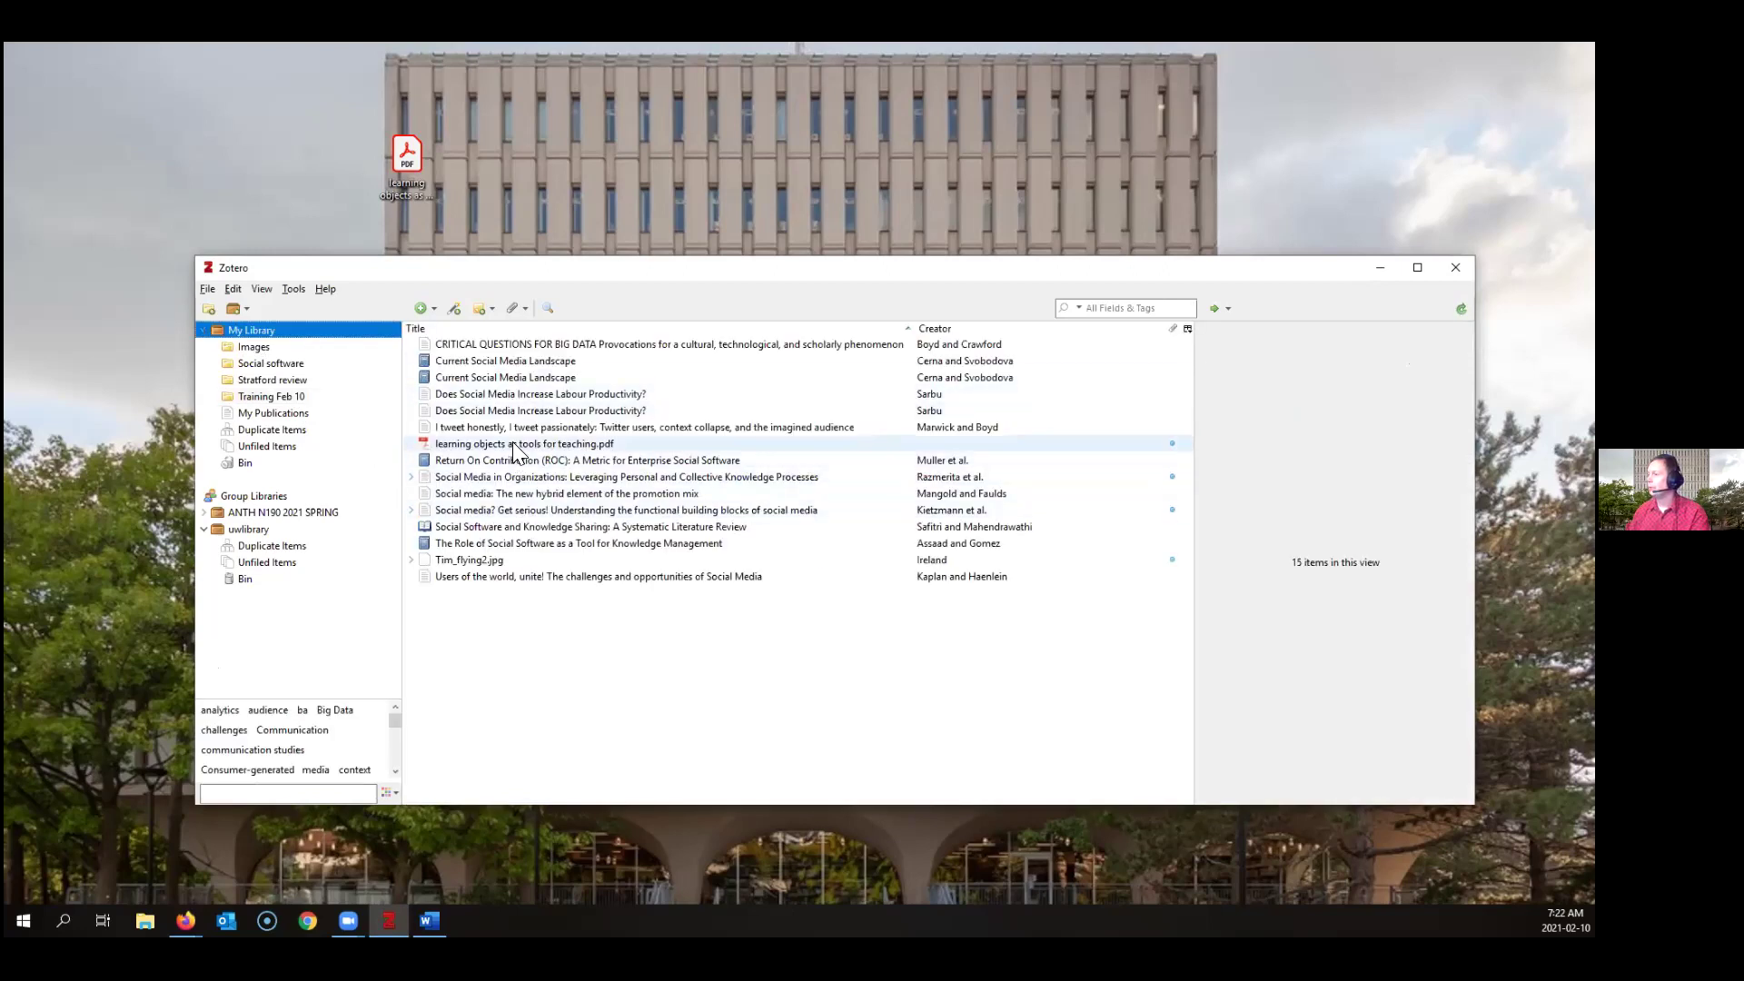
pyautogui.click(508, 443)
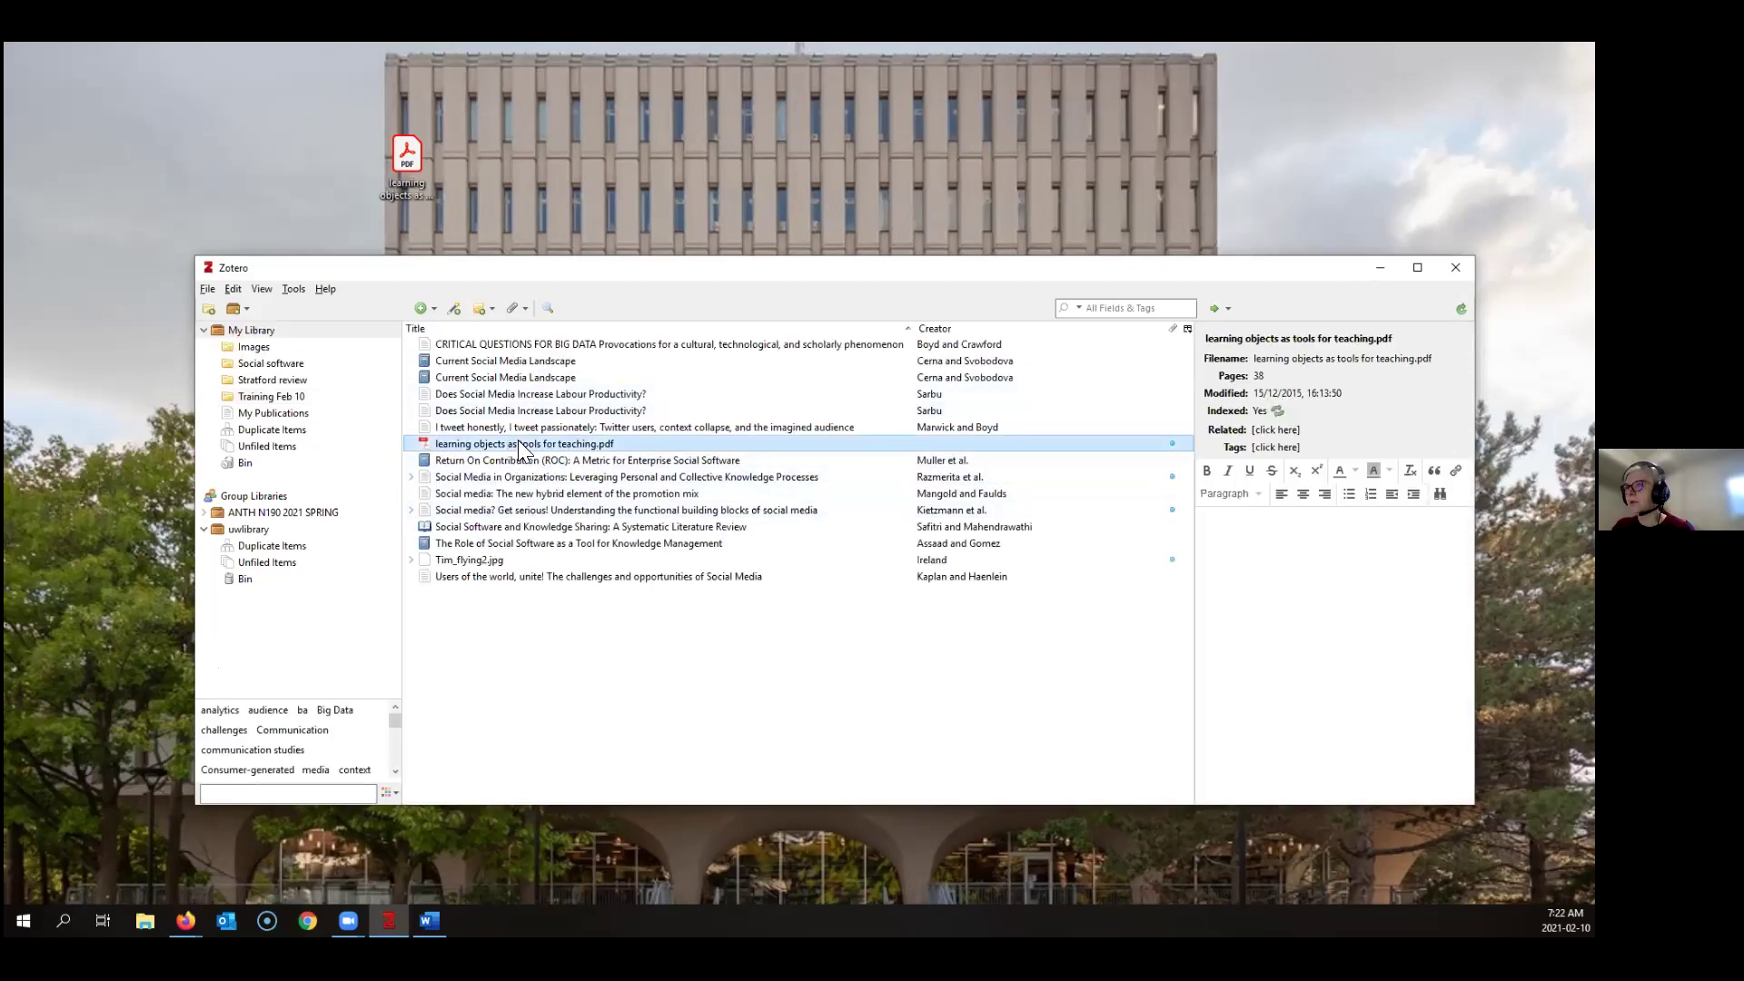
pyautogui.click(496, 363)
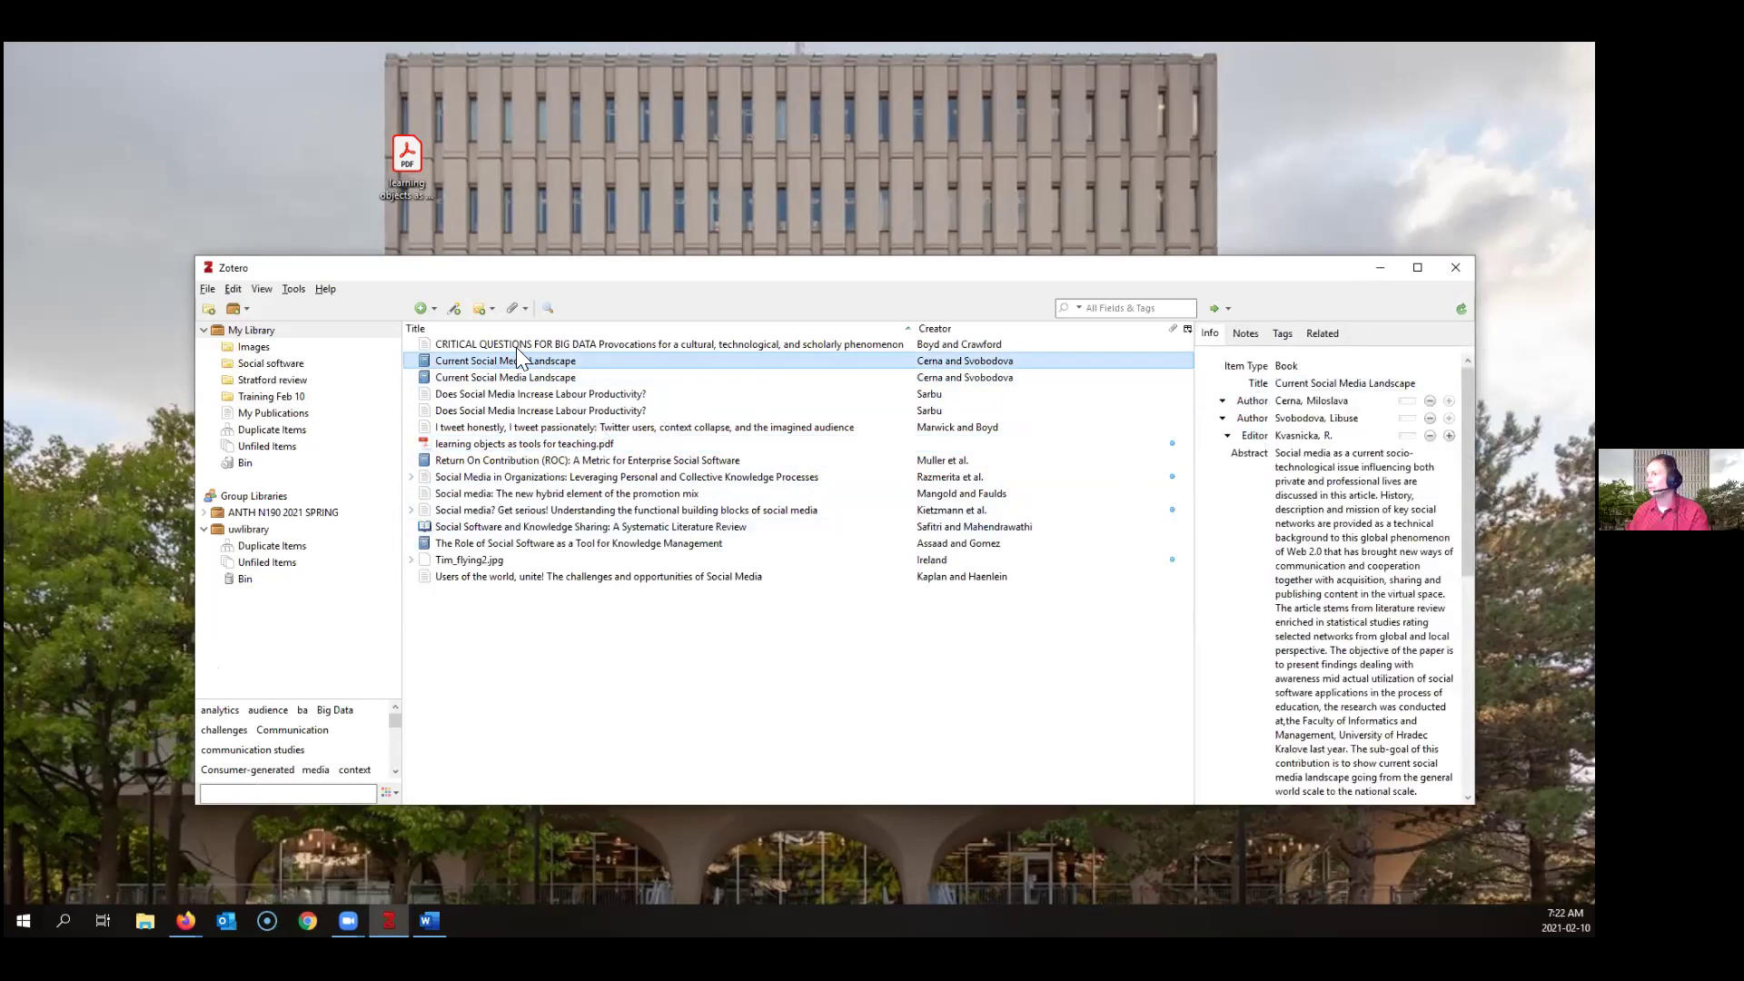
pyautogui.press('Up')
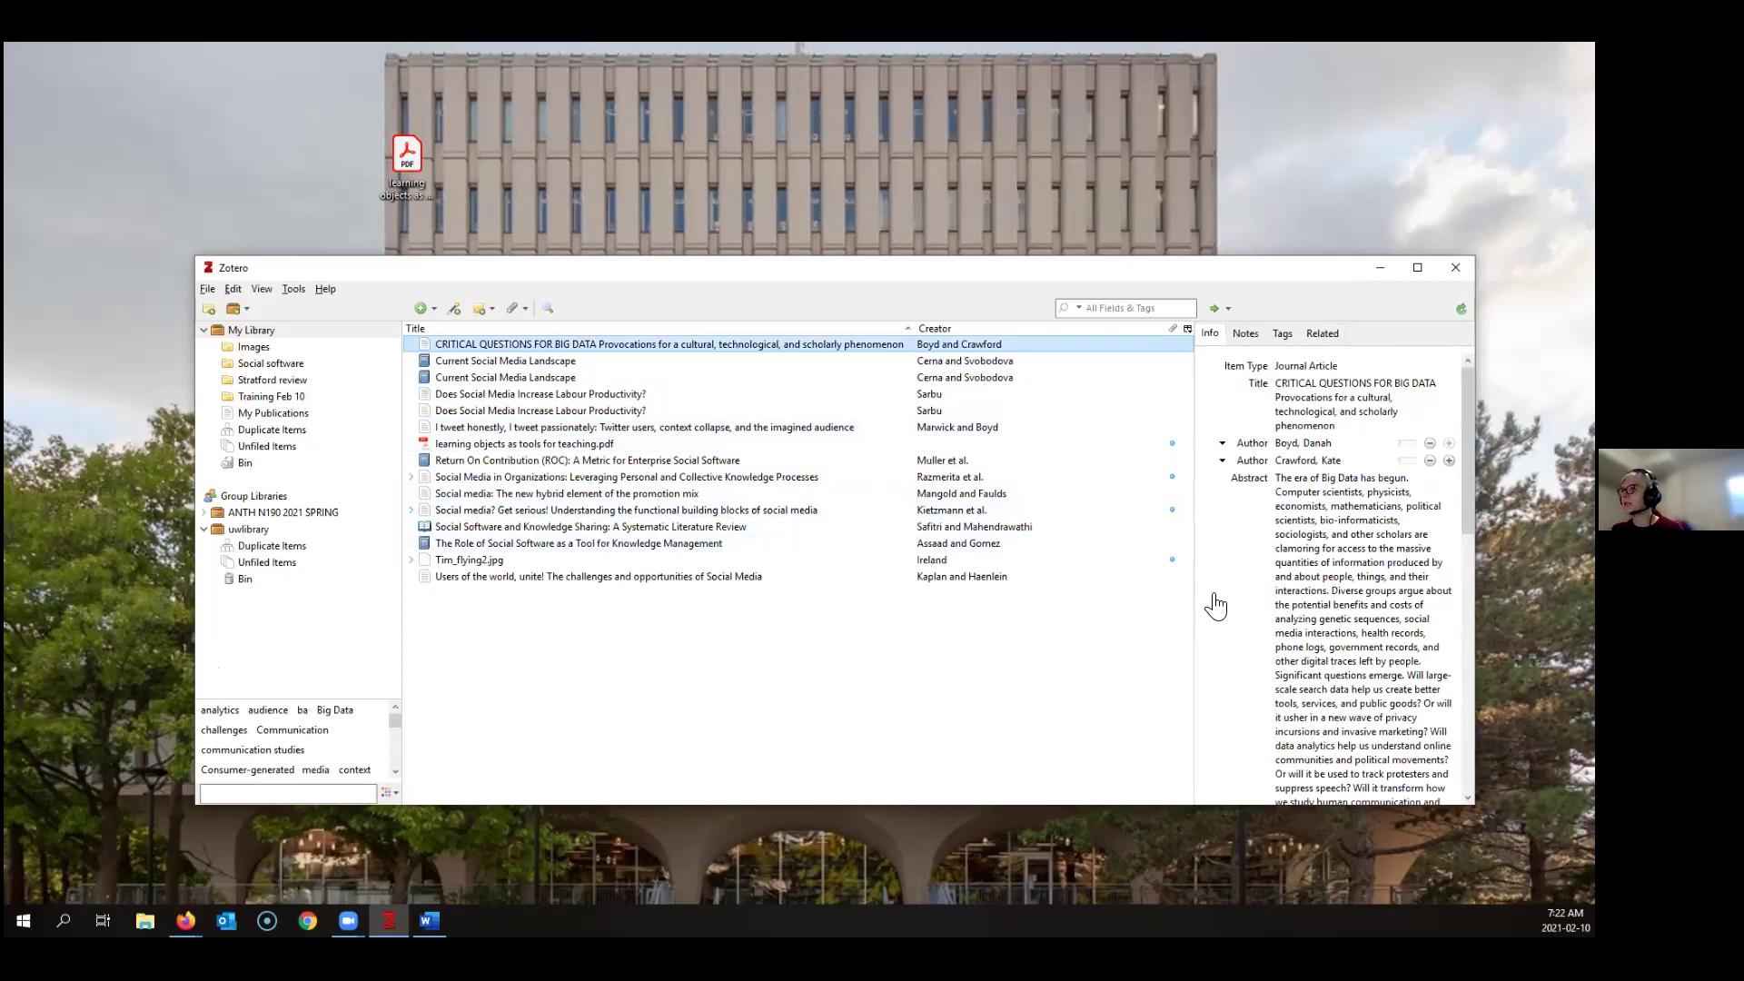
pyautogui.hotkey('alt', 'Tab')
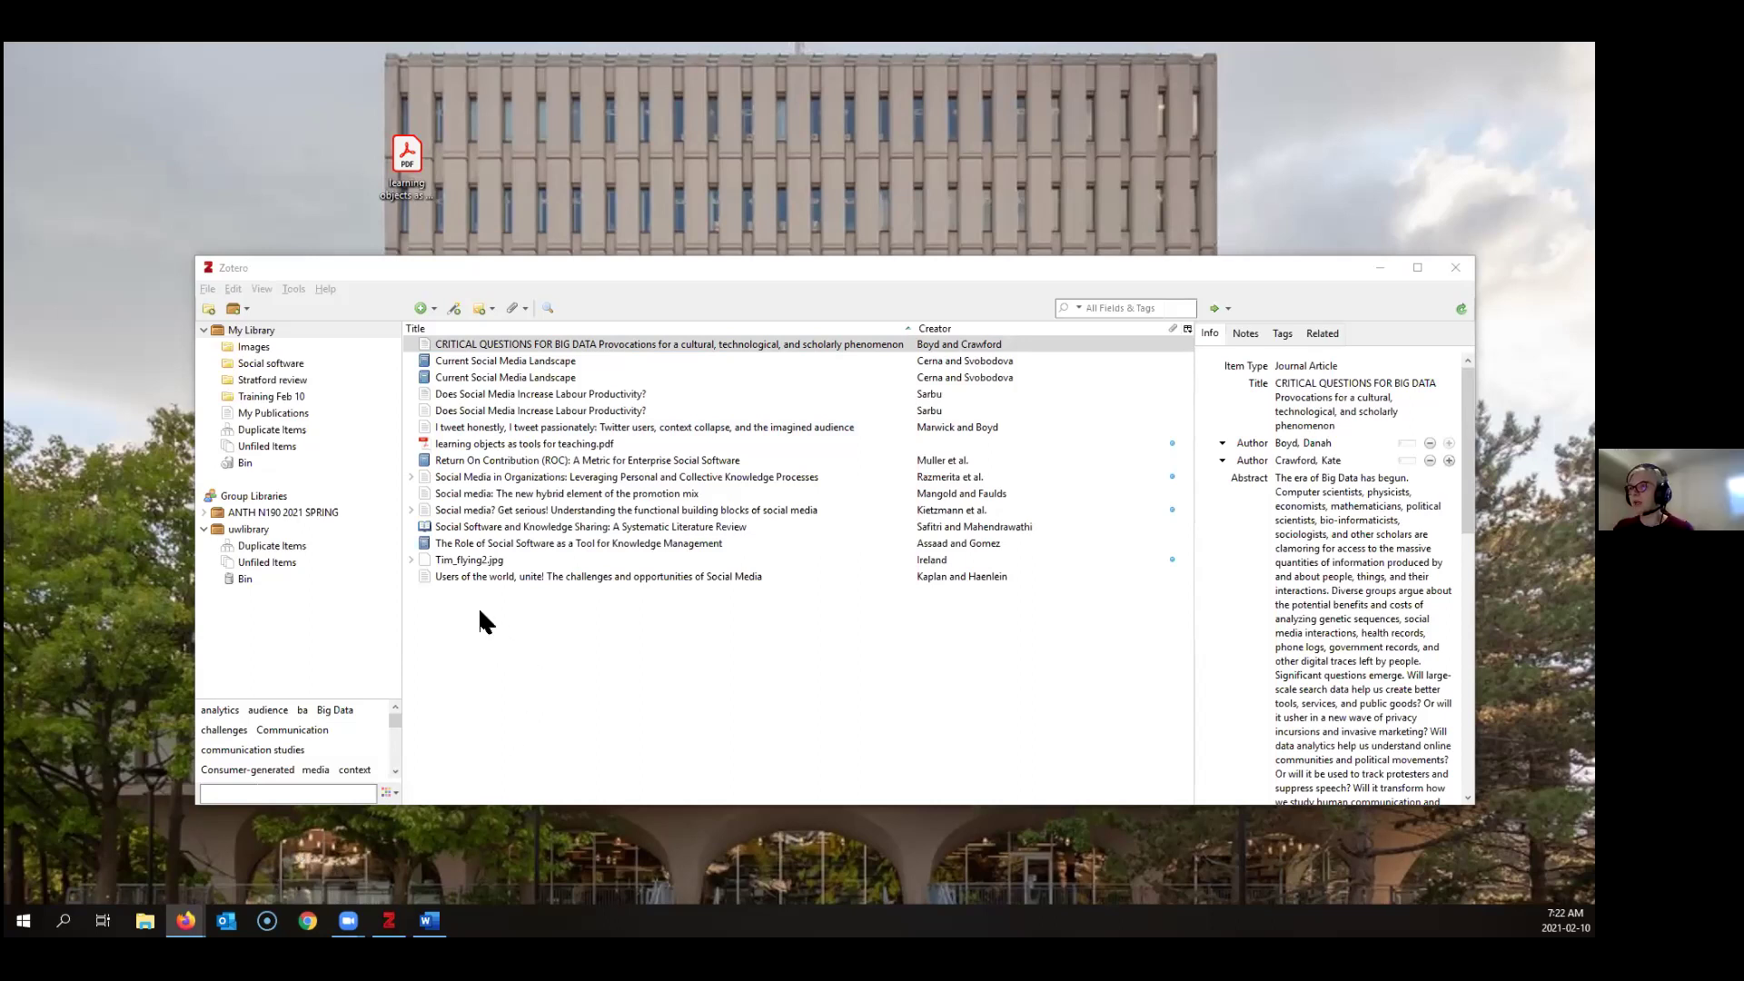
pyautogui.click(411, 477)
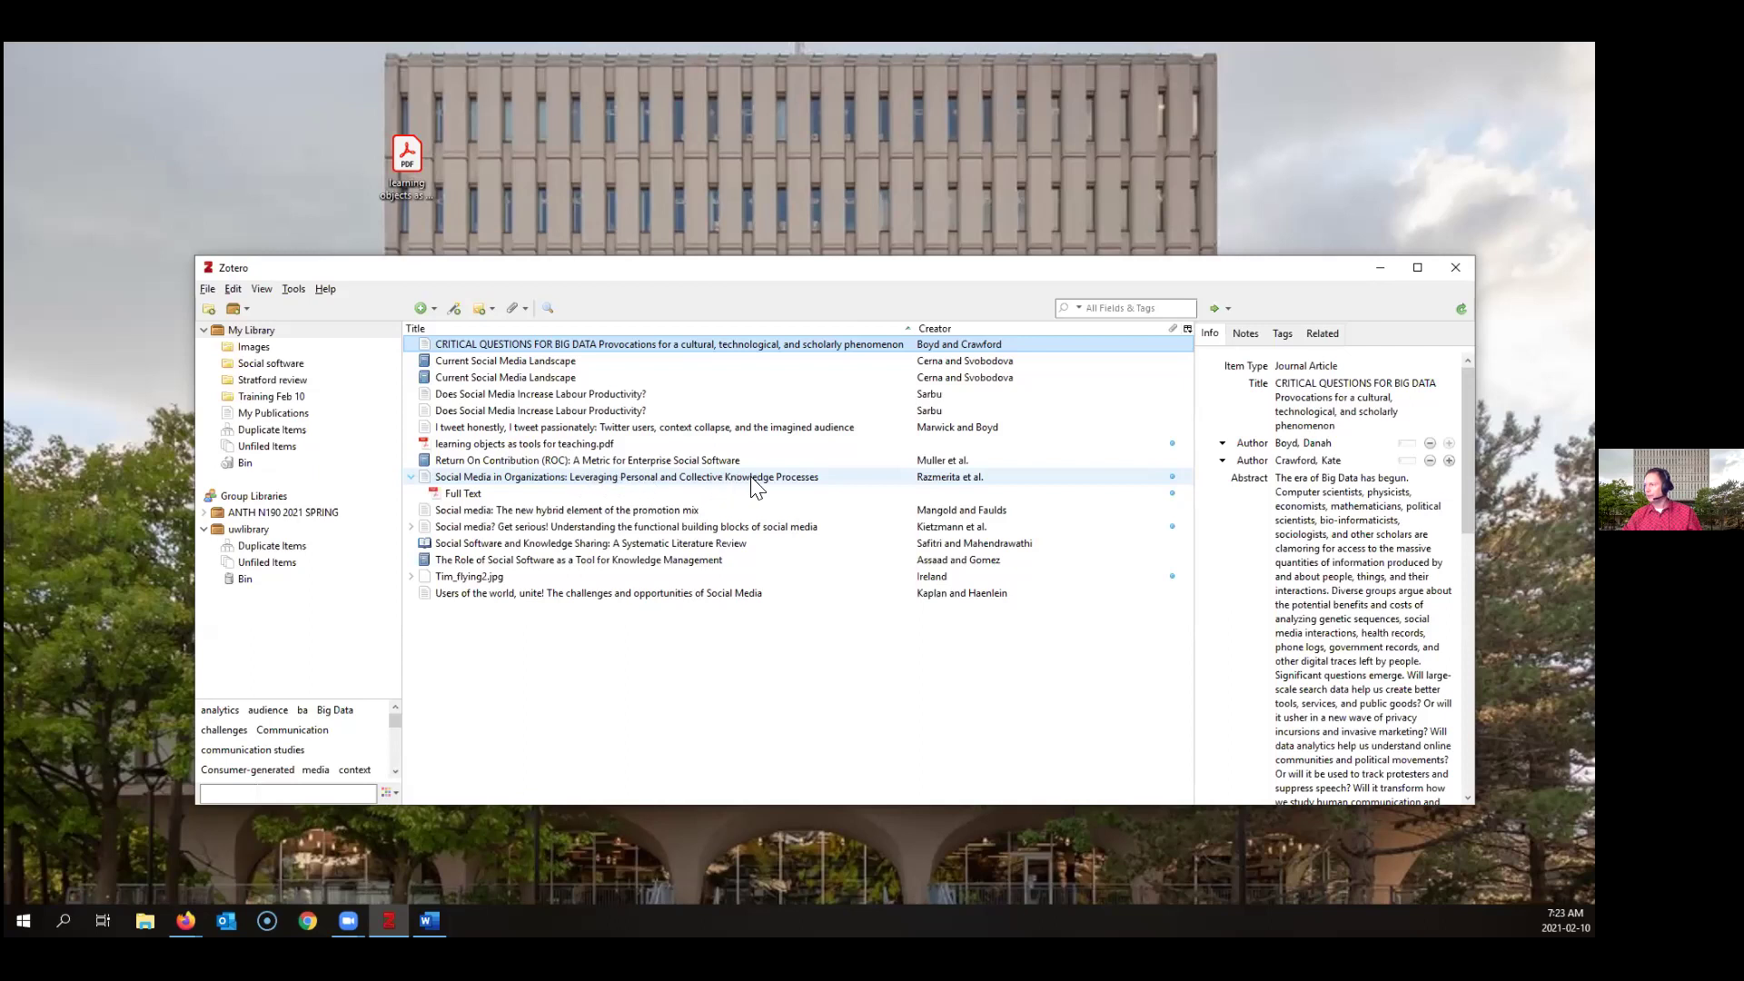
# Review the Big Data article's abstract in the Info pane, then select the Full Text attachment row
pyautogui.click(1290, 531)
pyautogui.click(1248, 621)
pyautogui.scroll(-5, 1248, 621)
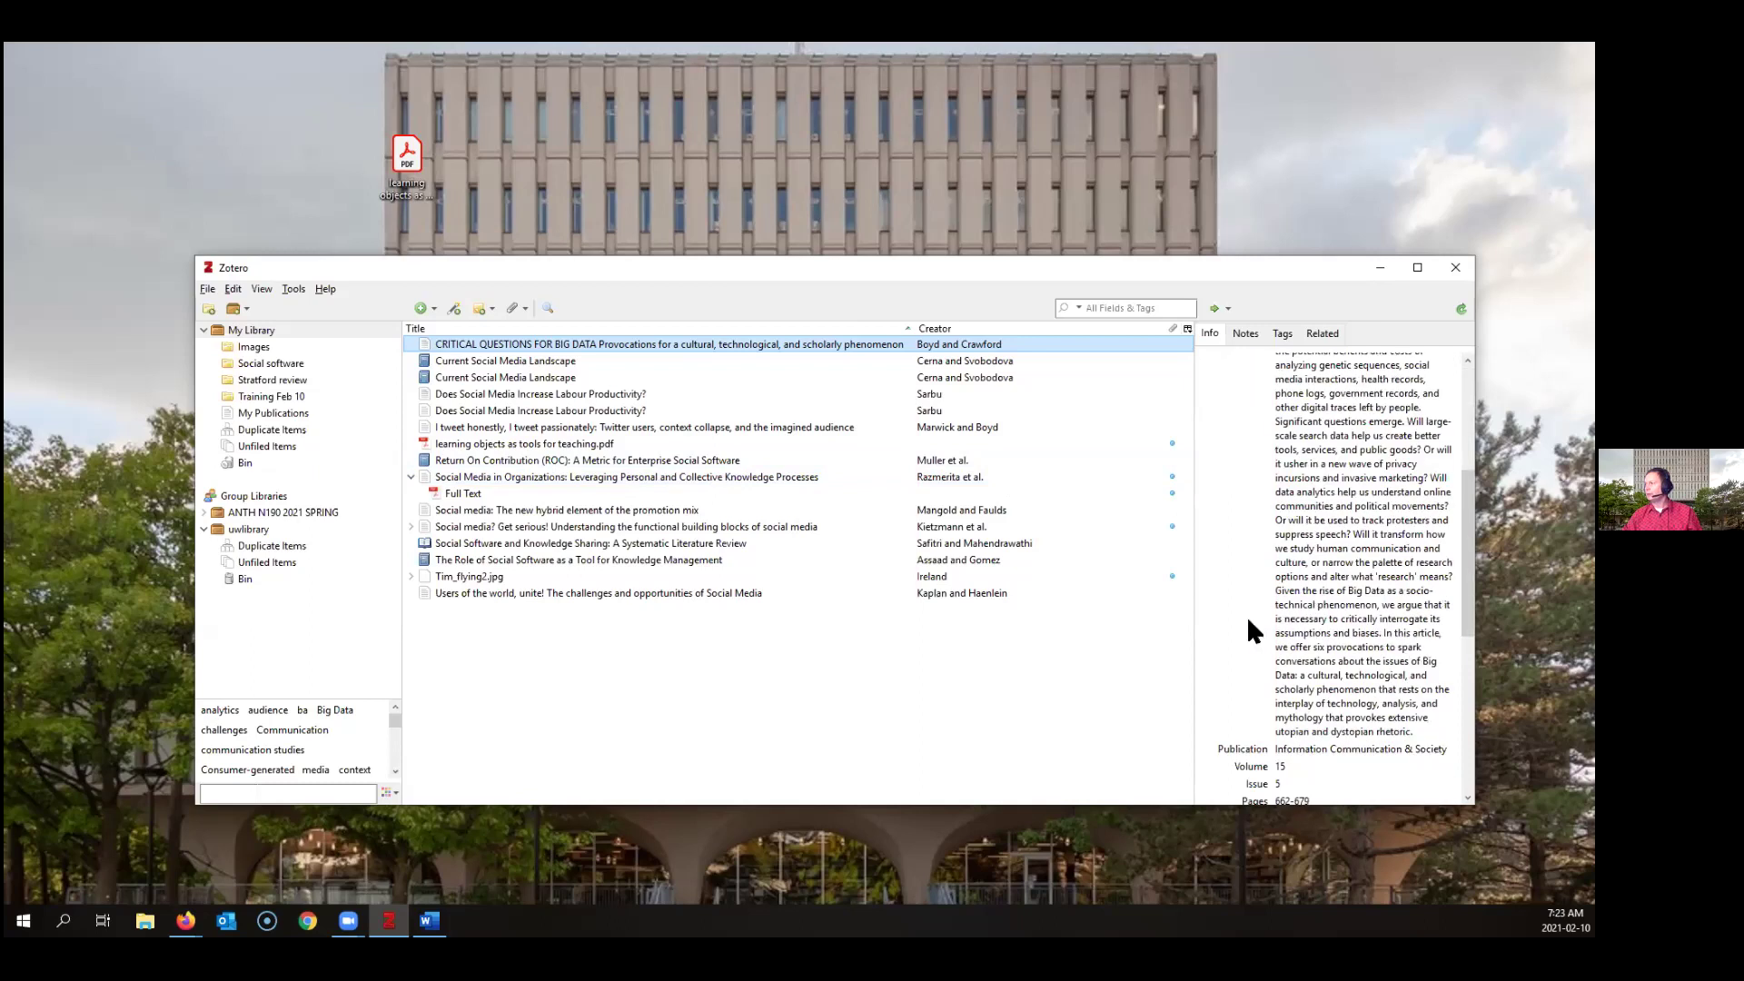
pyautogui.scroll(-2, 1249, 621)
pyautogui.scroll(10, 1248, 621)
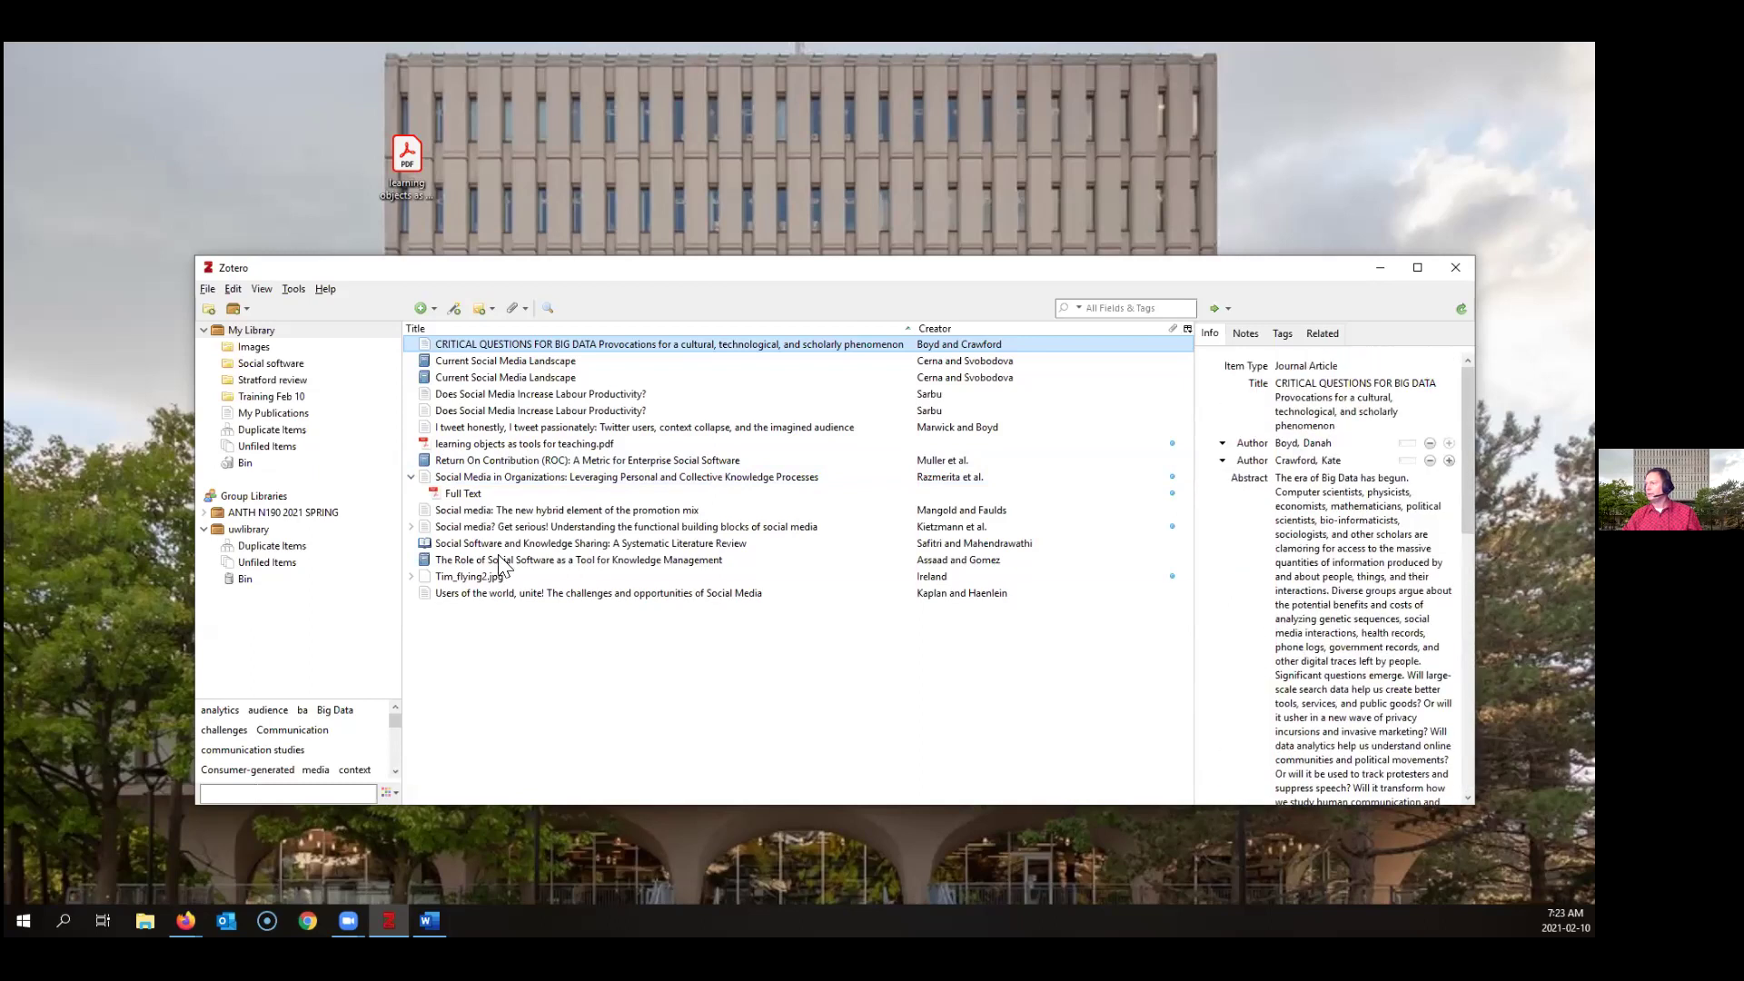
pyautogui.click(454, 495)
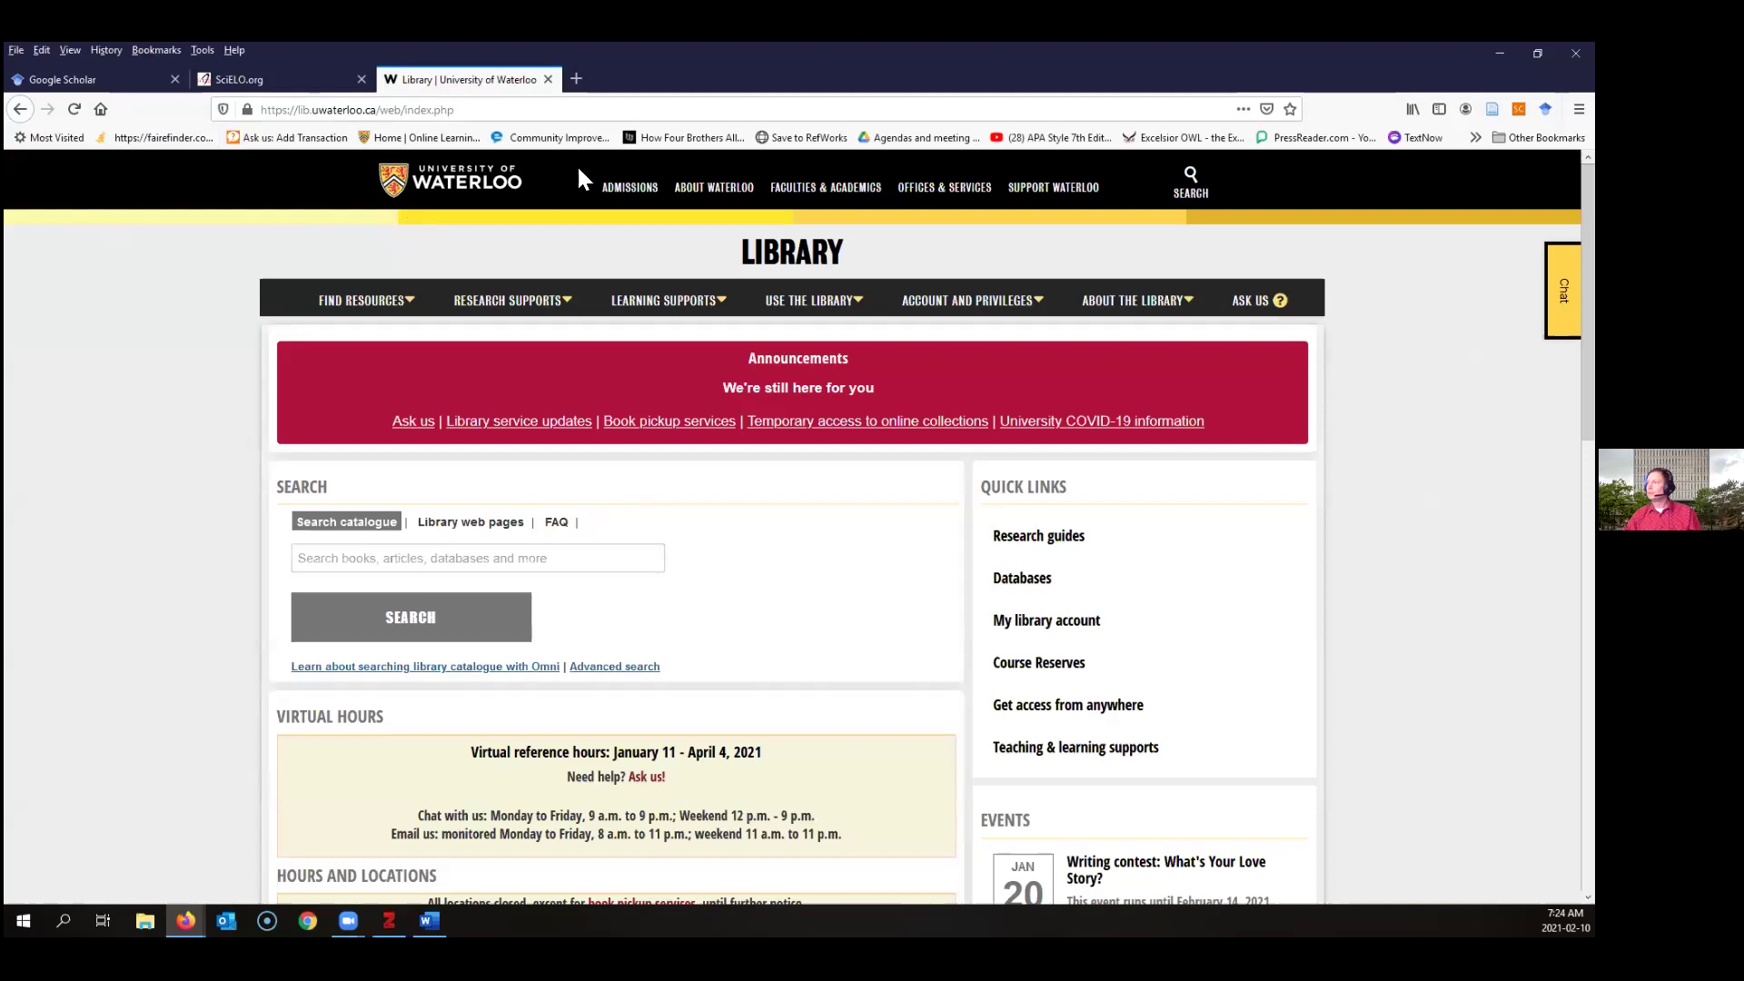
# Switch Firefox to the Google Scholar tab and restore it to a small window over Zotero
pyautogui.click(698, 110)
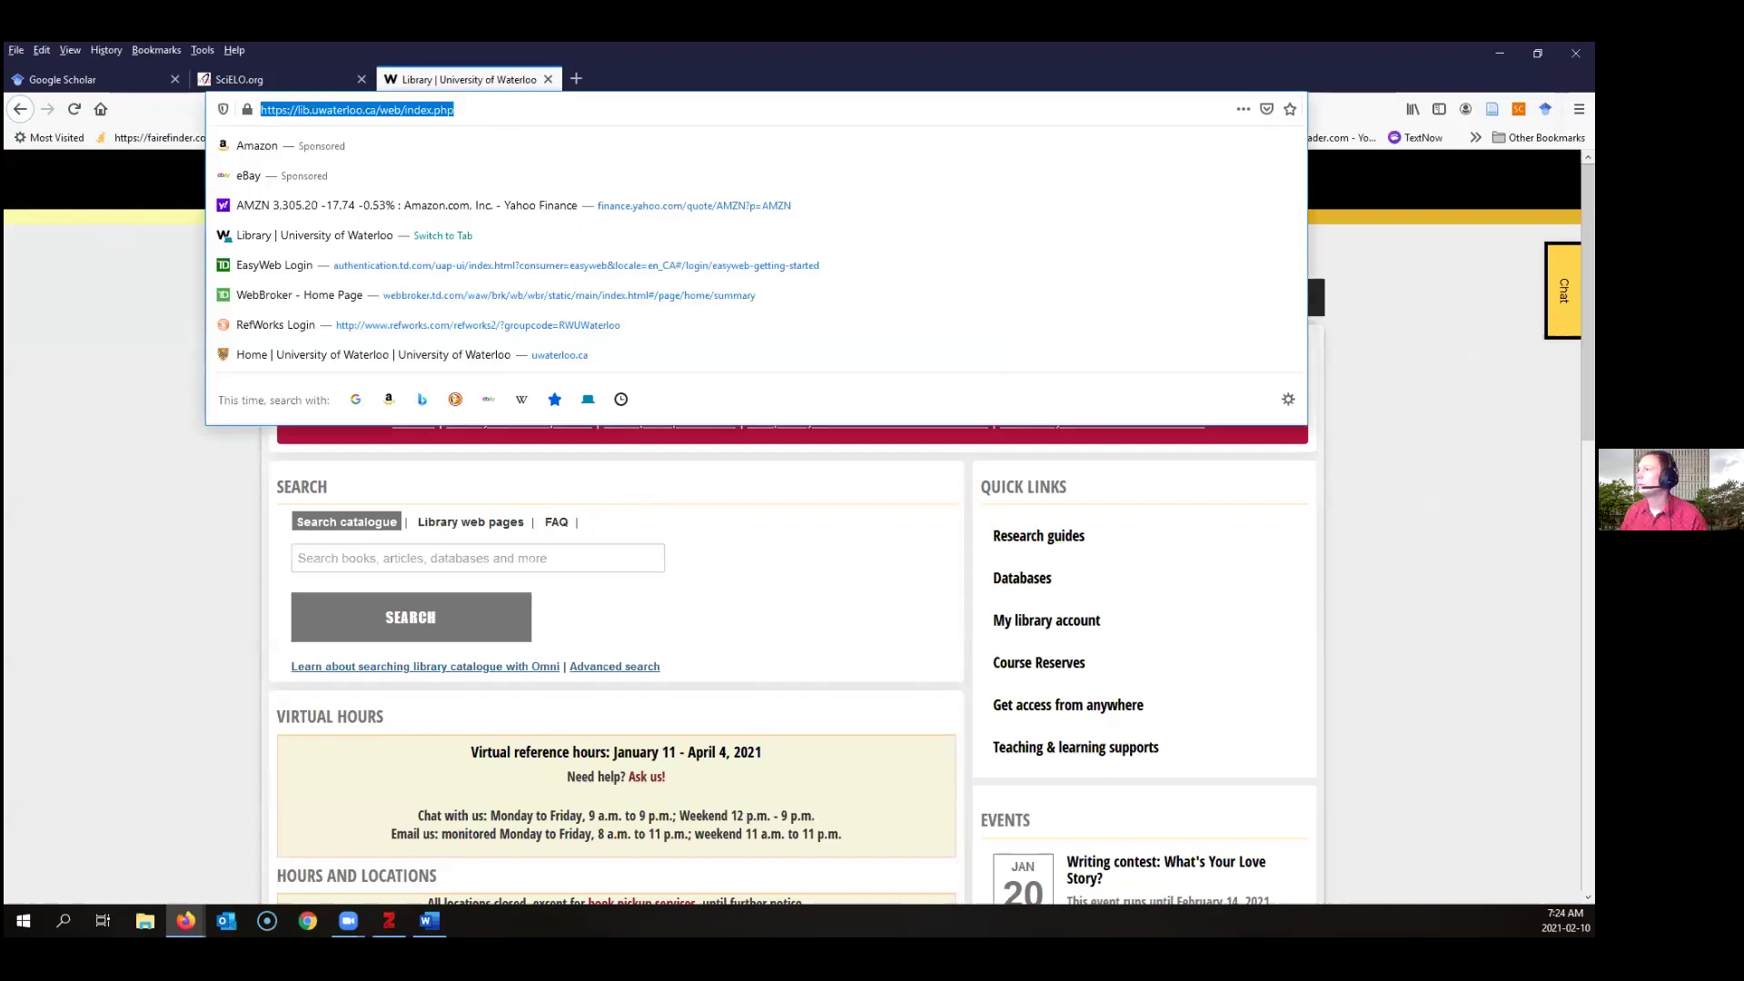
pyautogui.click(110, 82)
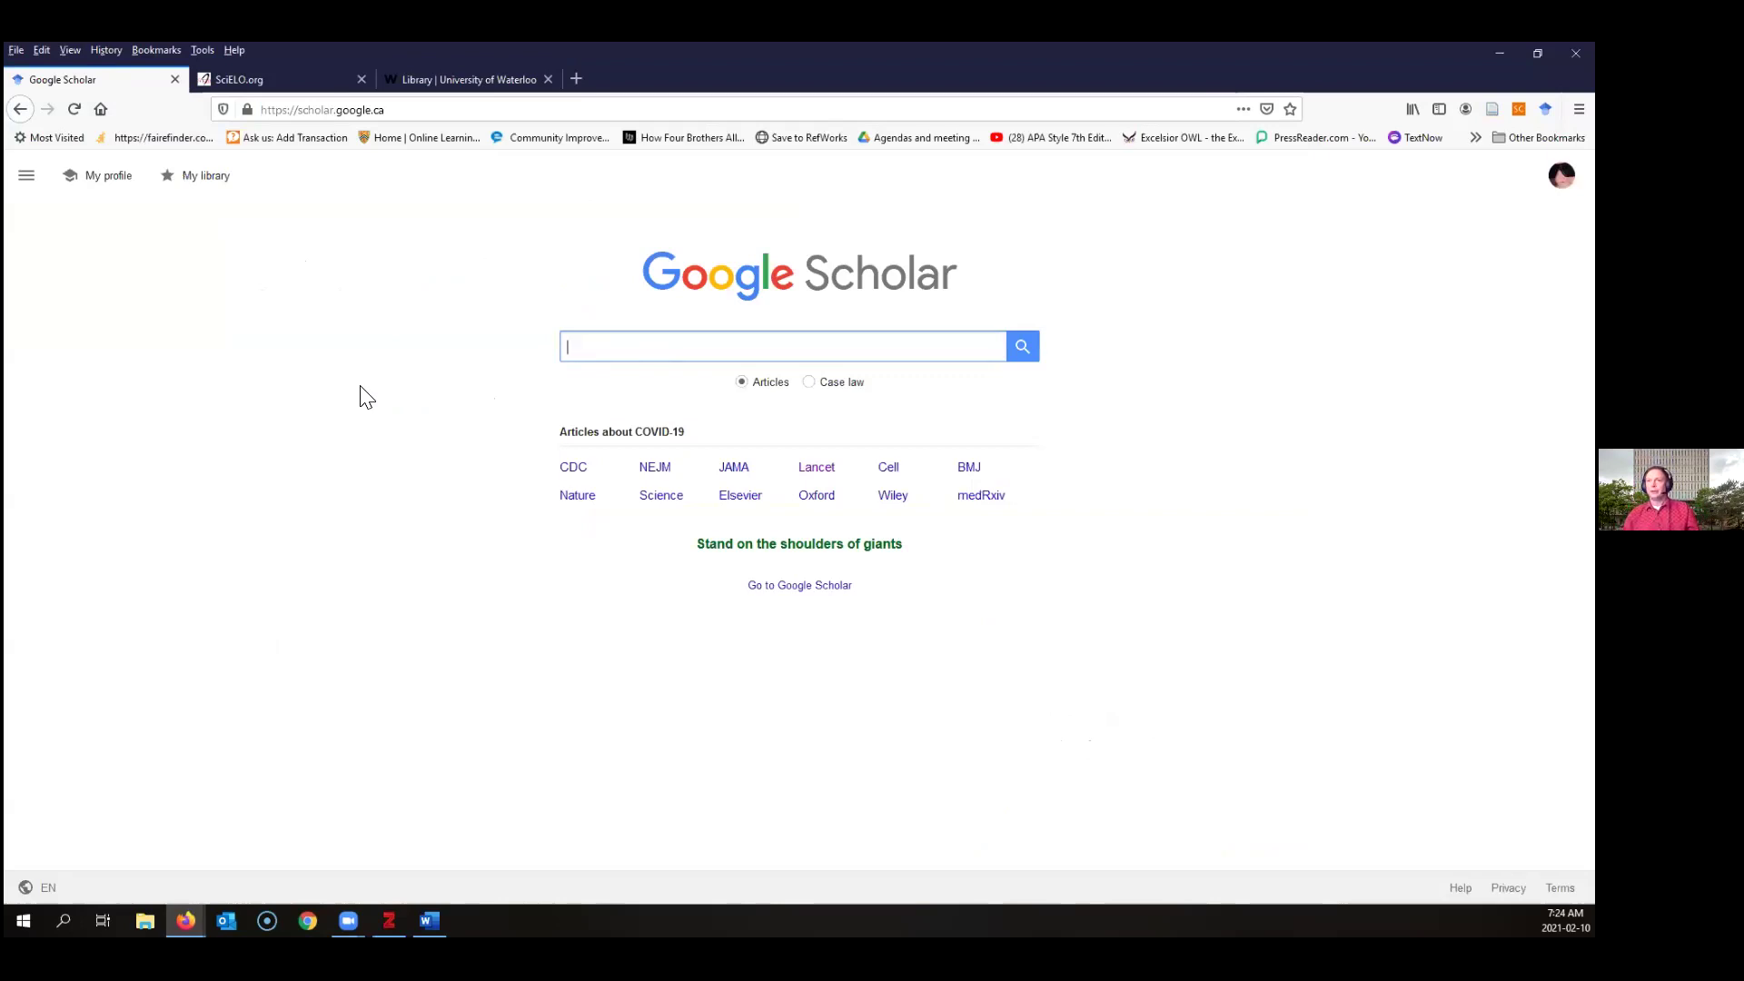
pyautogui.doubleClick(1322, 68)
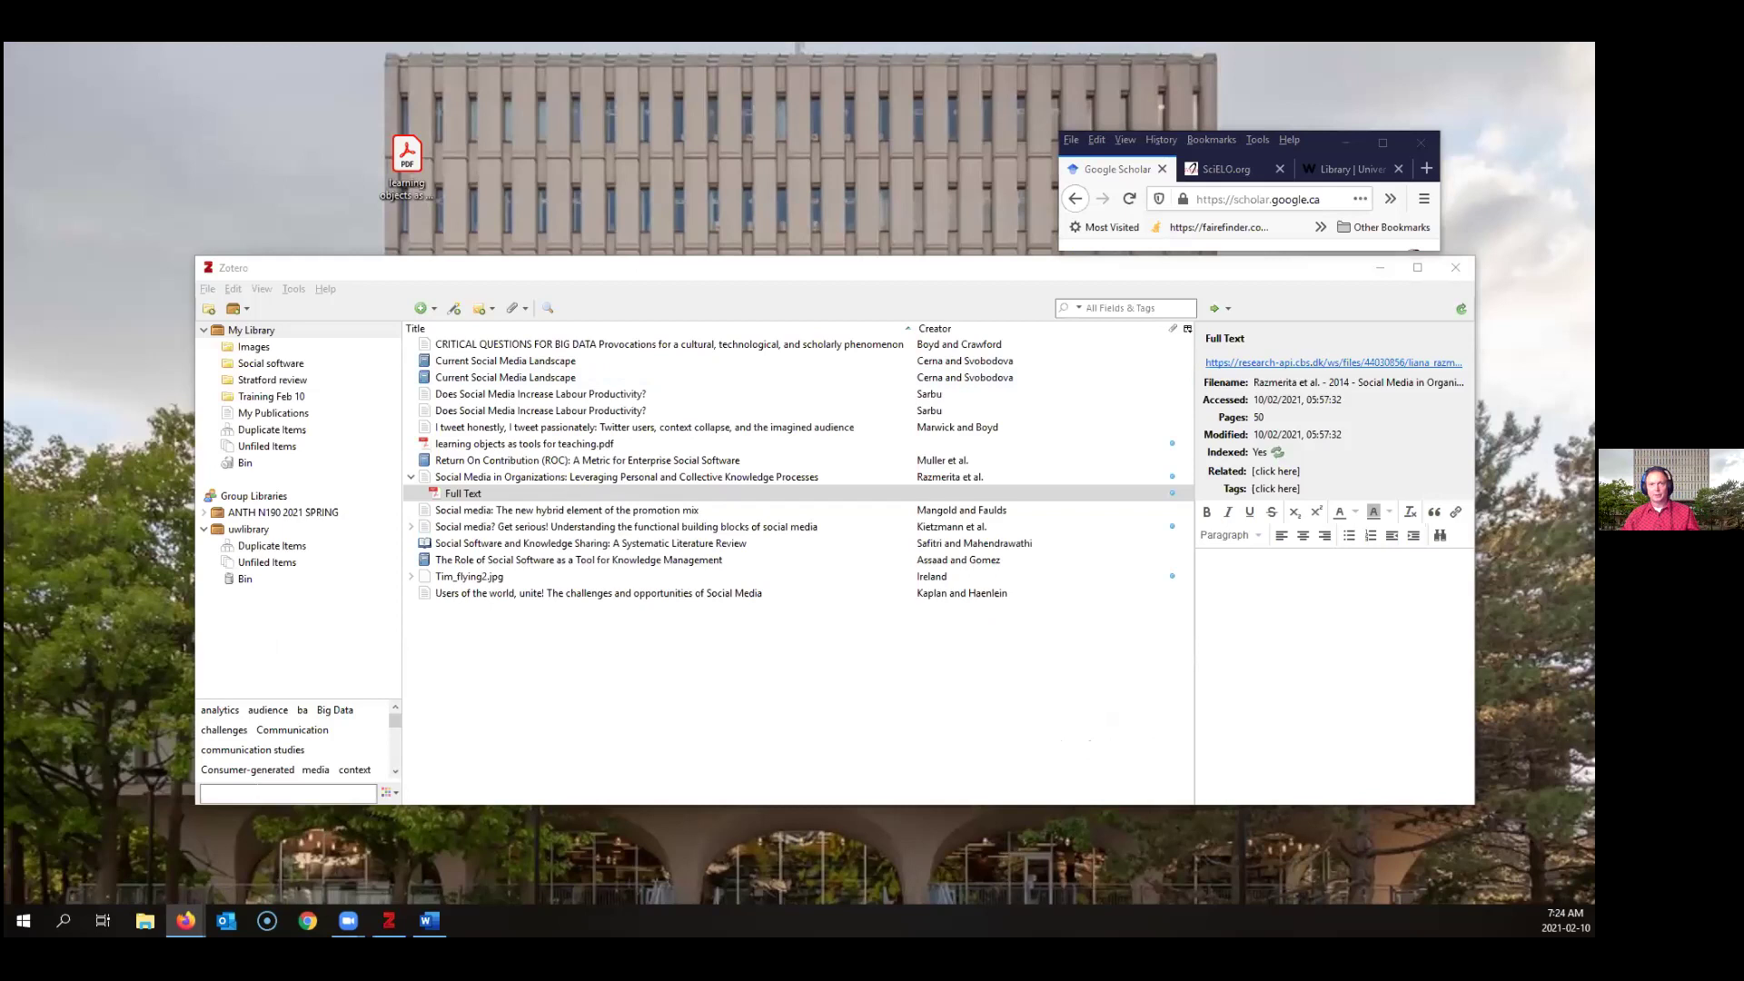
# View the web library's My Library in a separate Firefox window, then bring the Zotero desktop library forward
pyautogui.hotkey('alt', 'Tab')
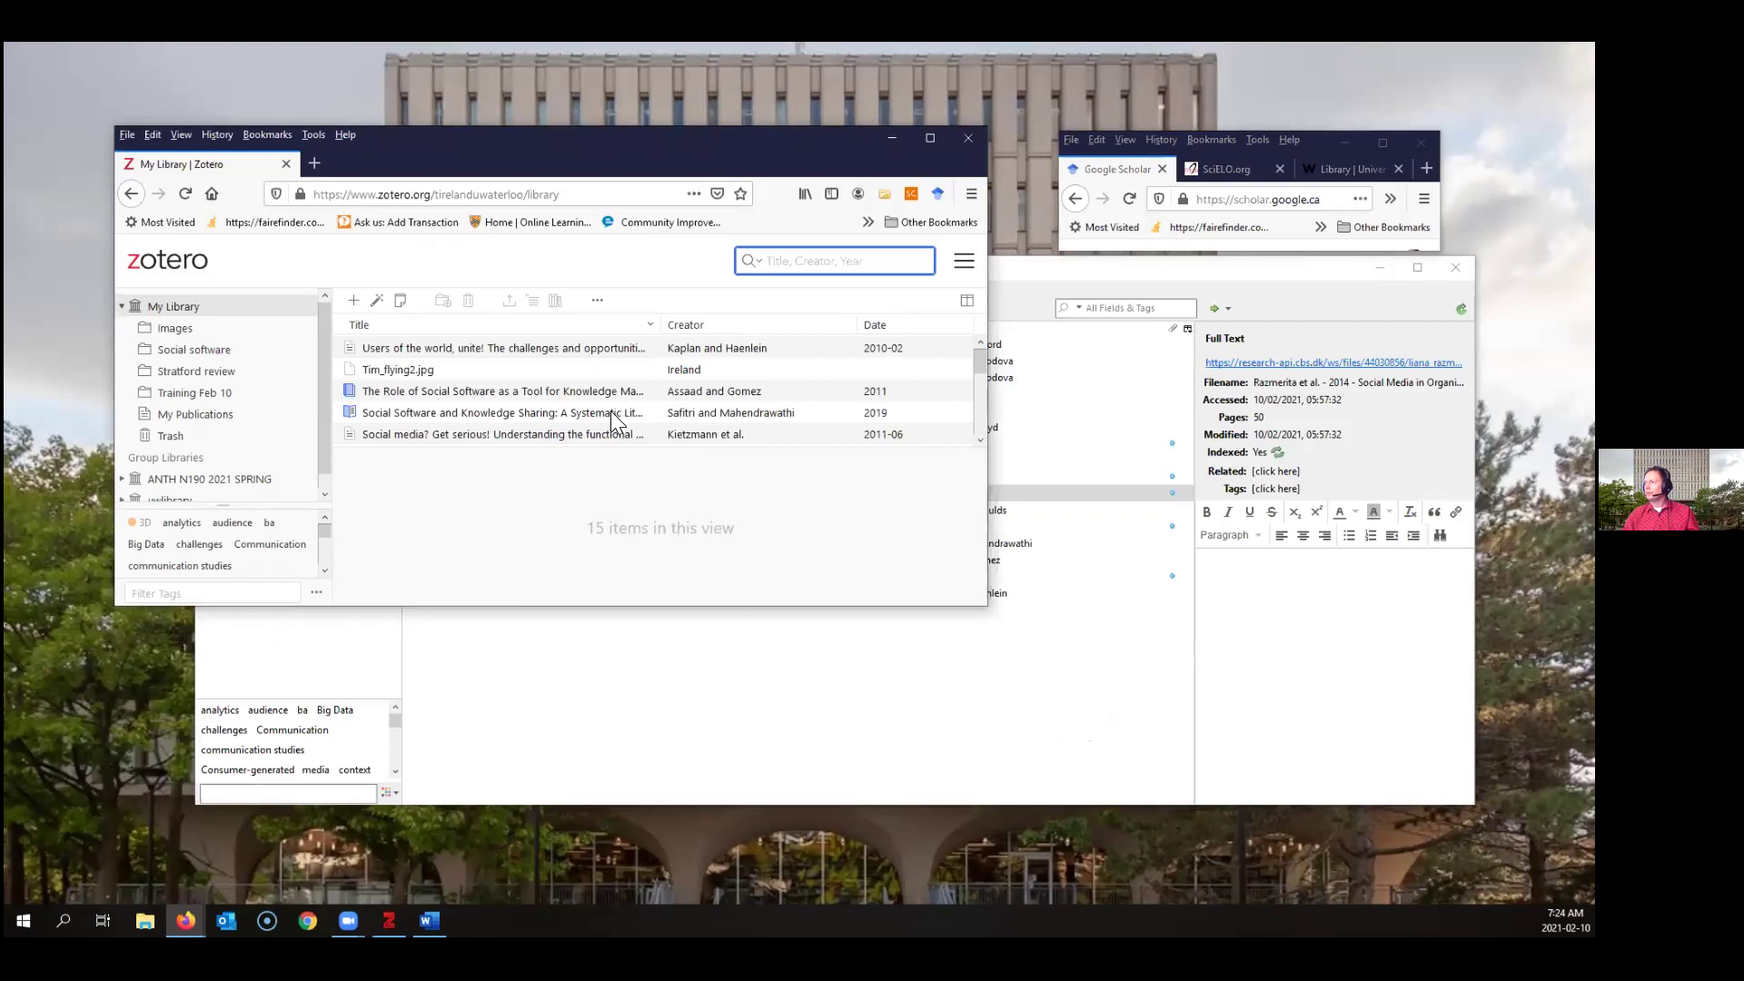
pyautogui.click(289, 266)
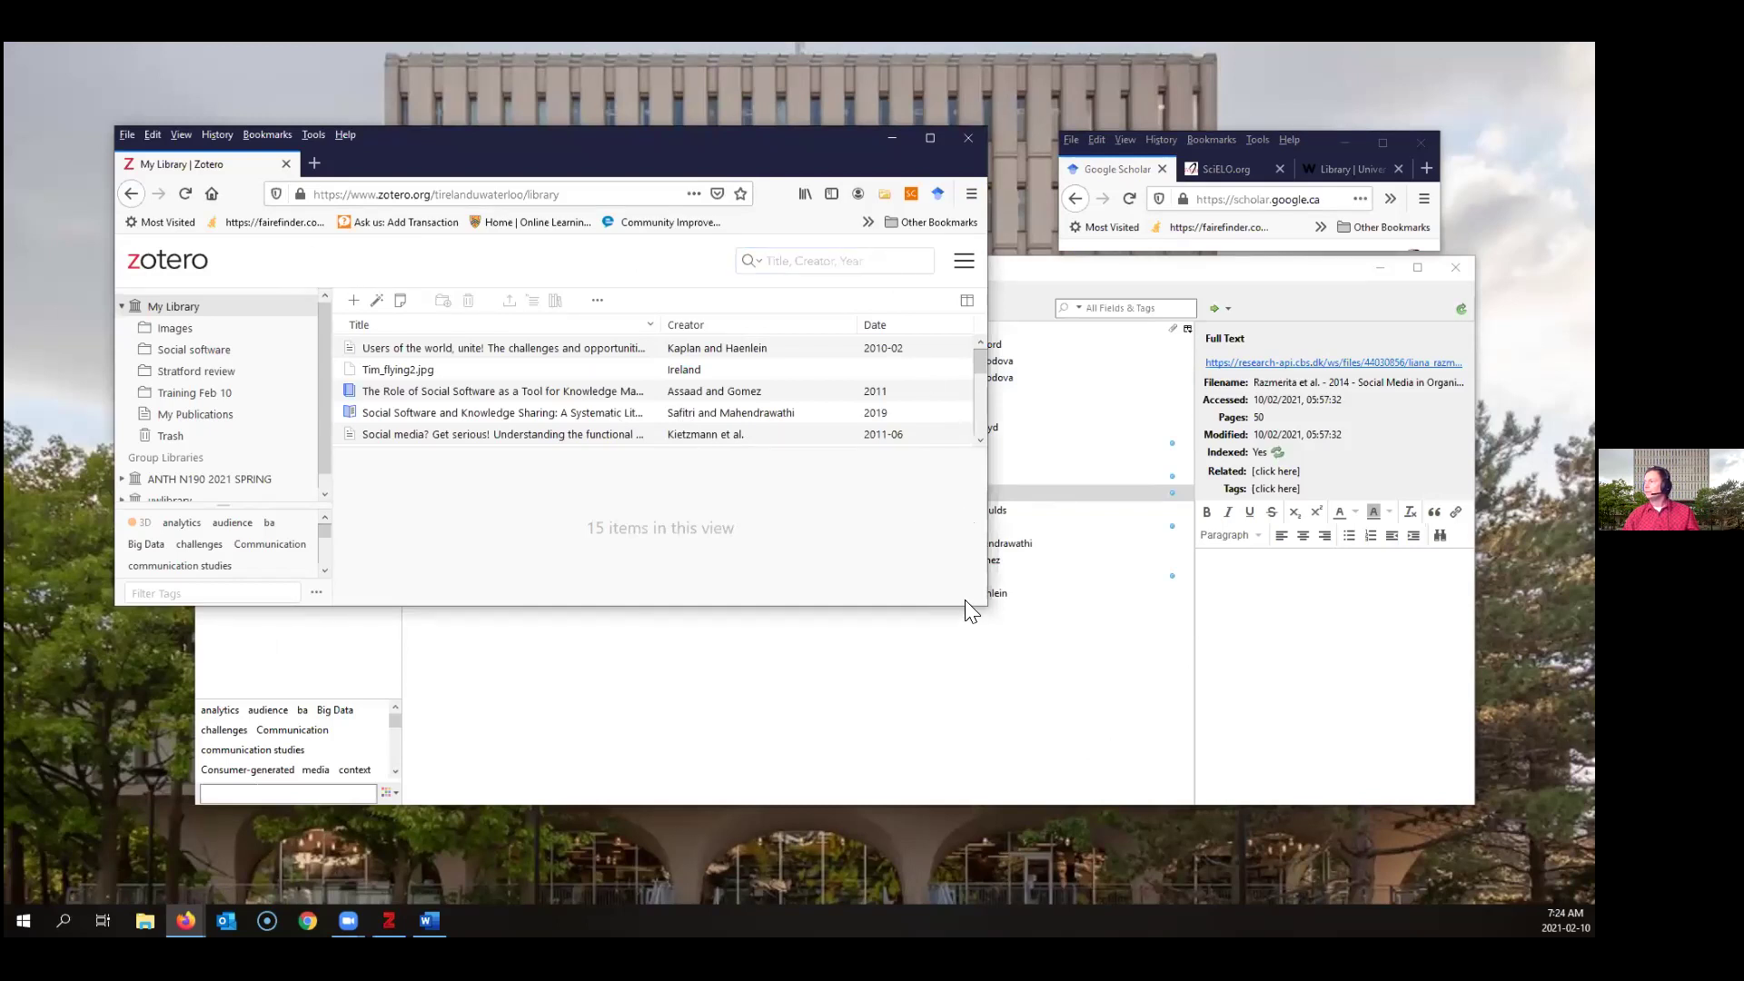
pyautogui.click(930, 139)
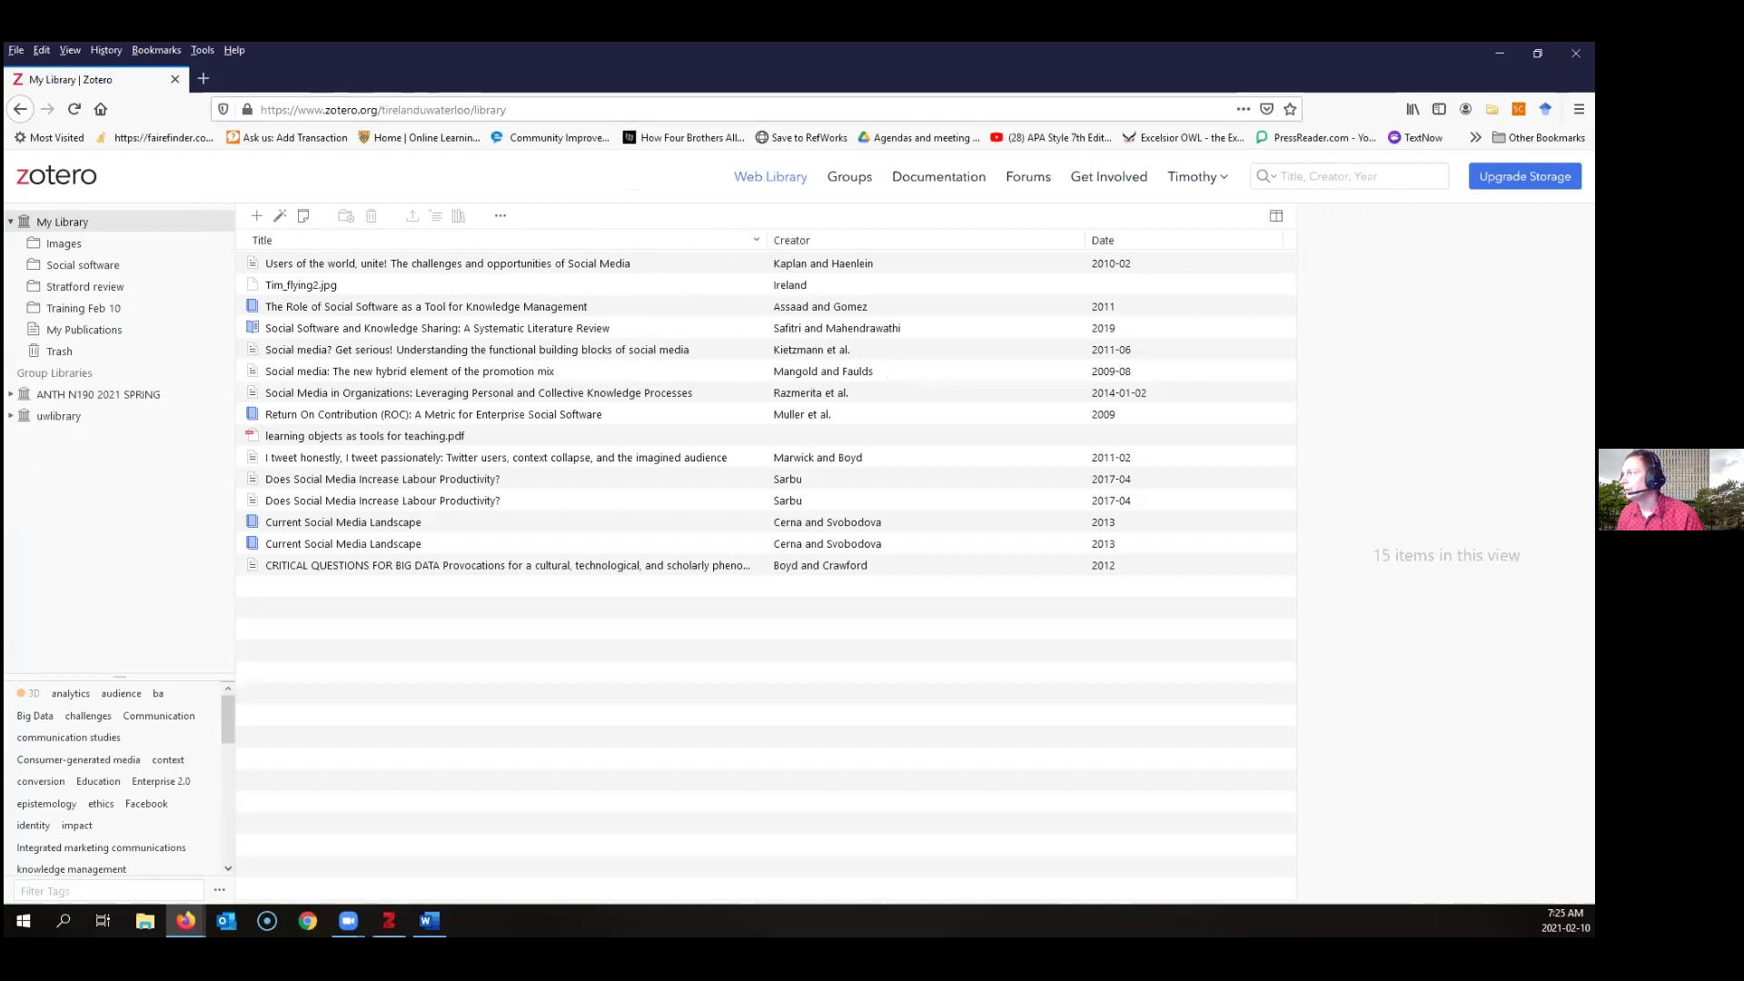
pyautogui.click(1537, 53)
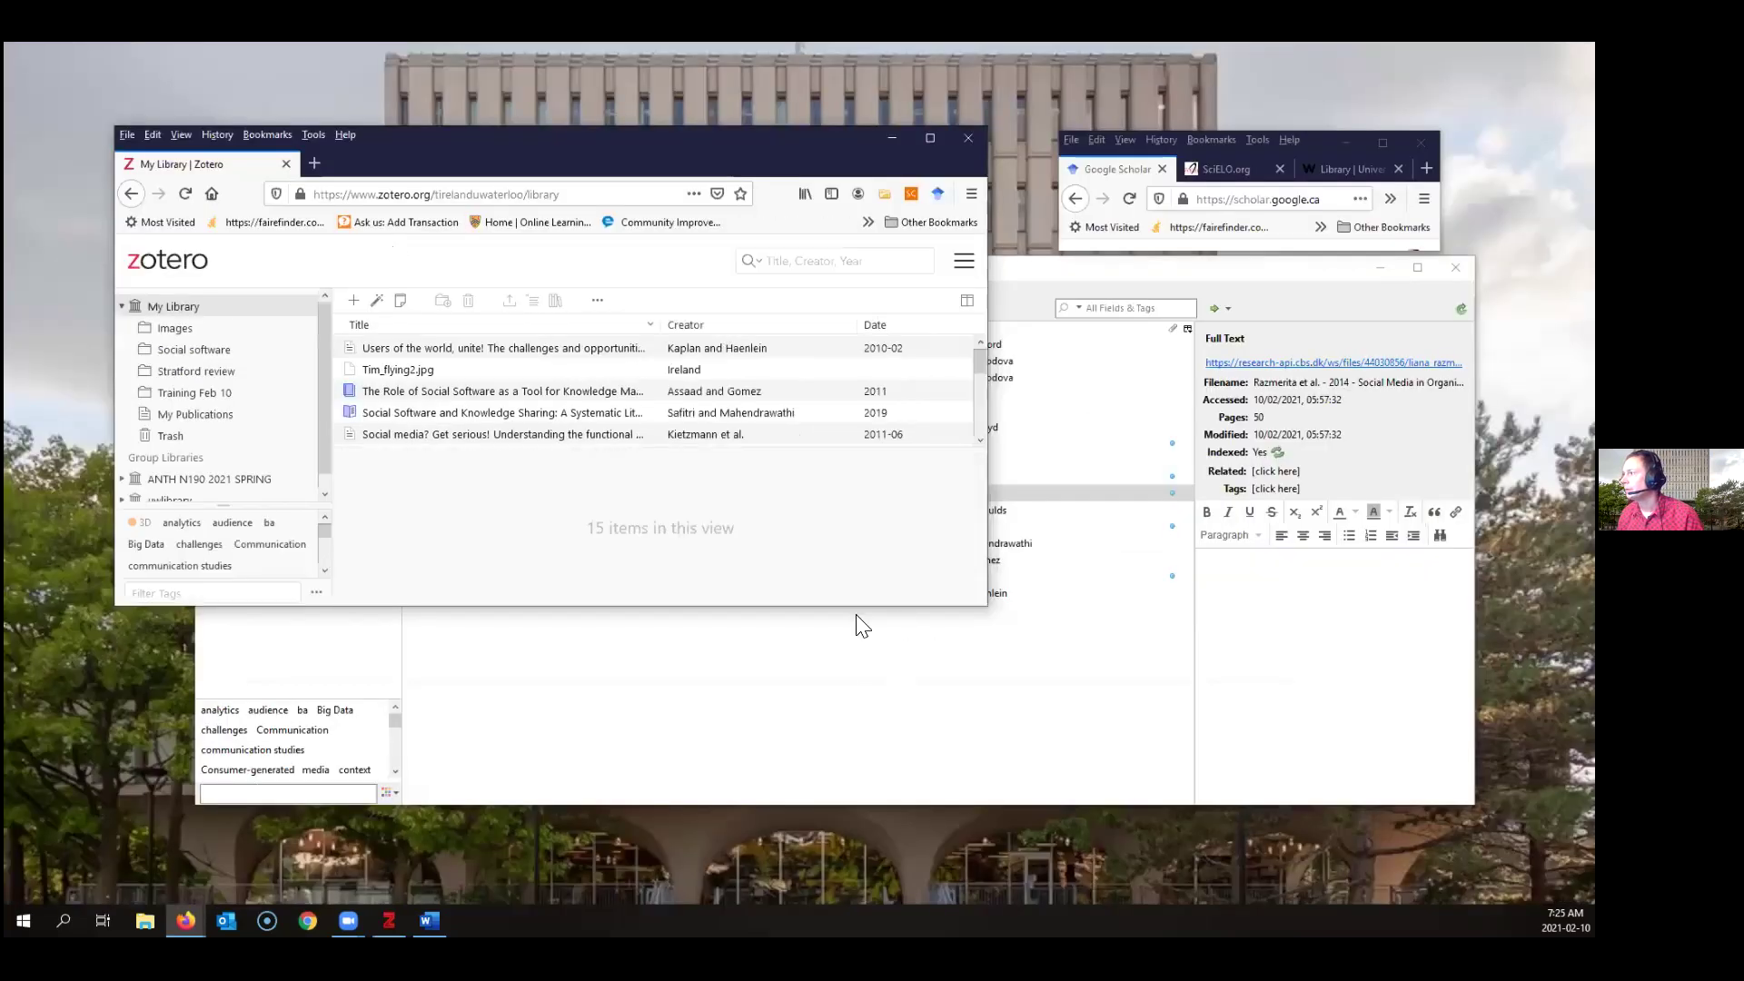
pyautogui.click(734, 623)
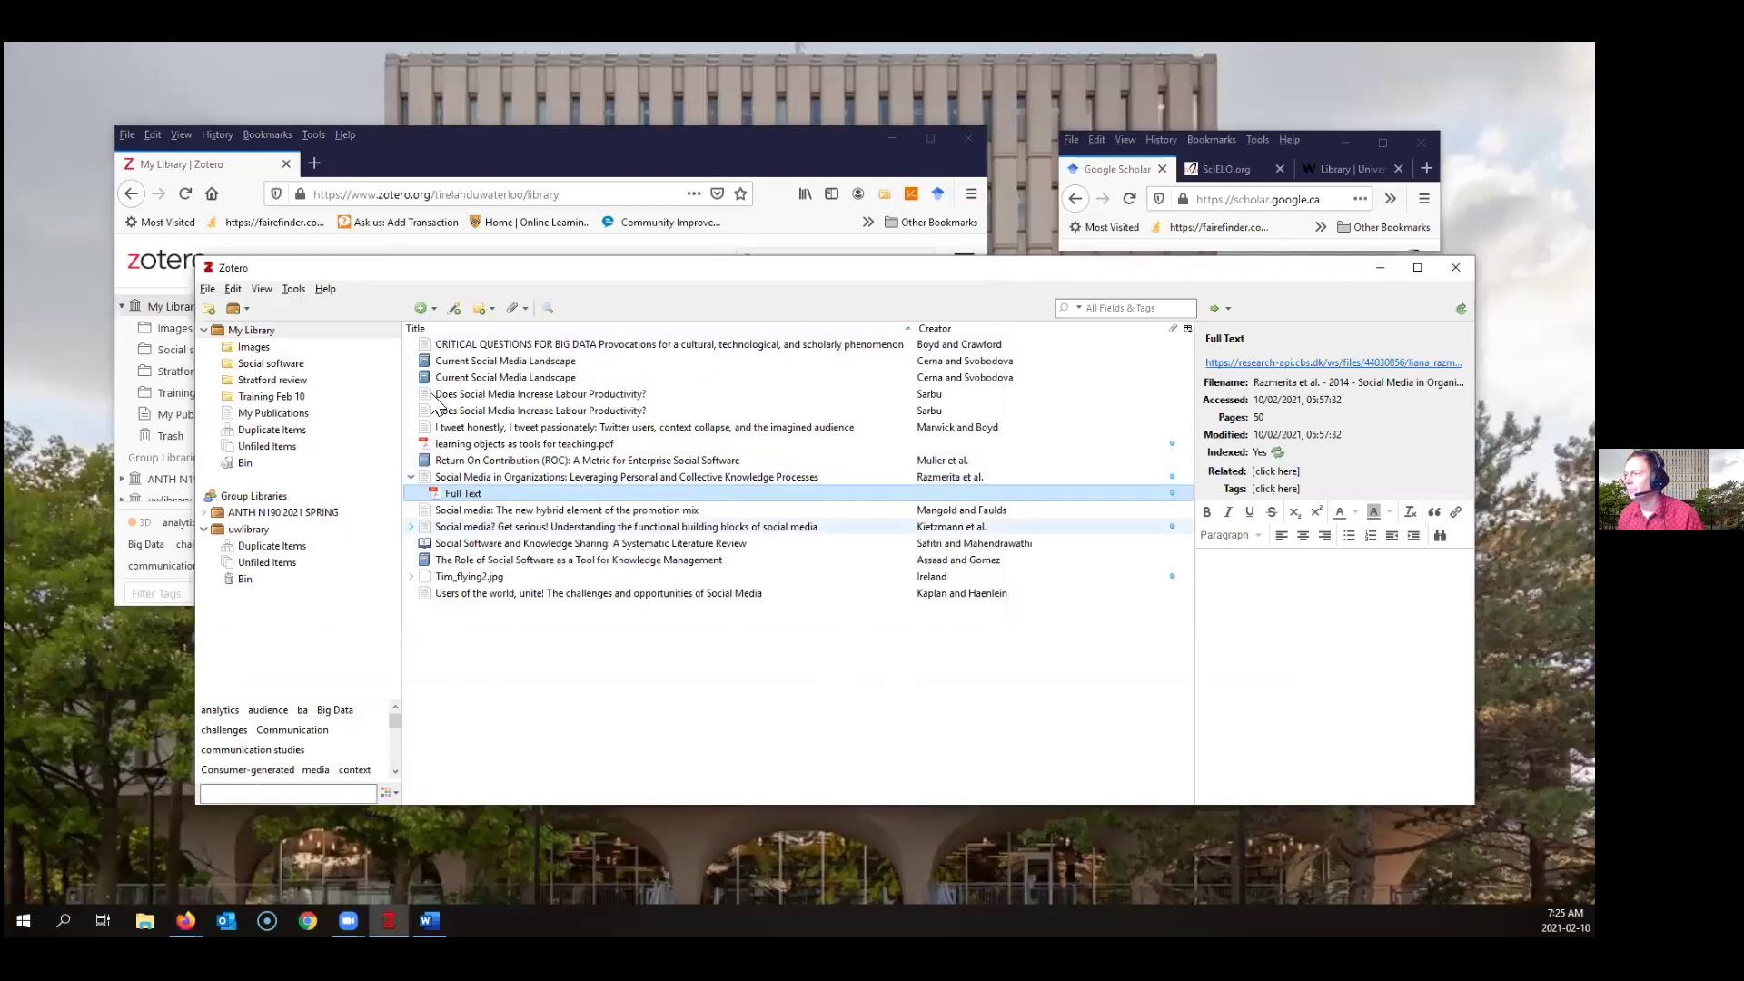
# Use Tools > Install Browser Connector to open the Zotero Connector download page
pyautogui.click(294, 289)
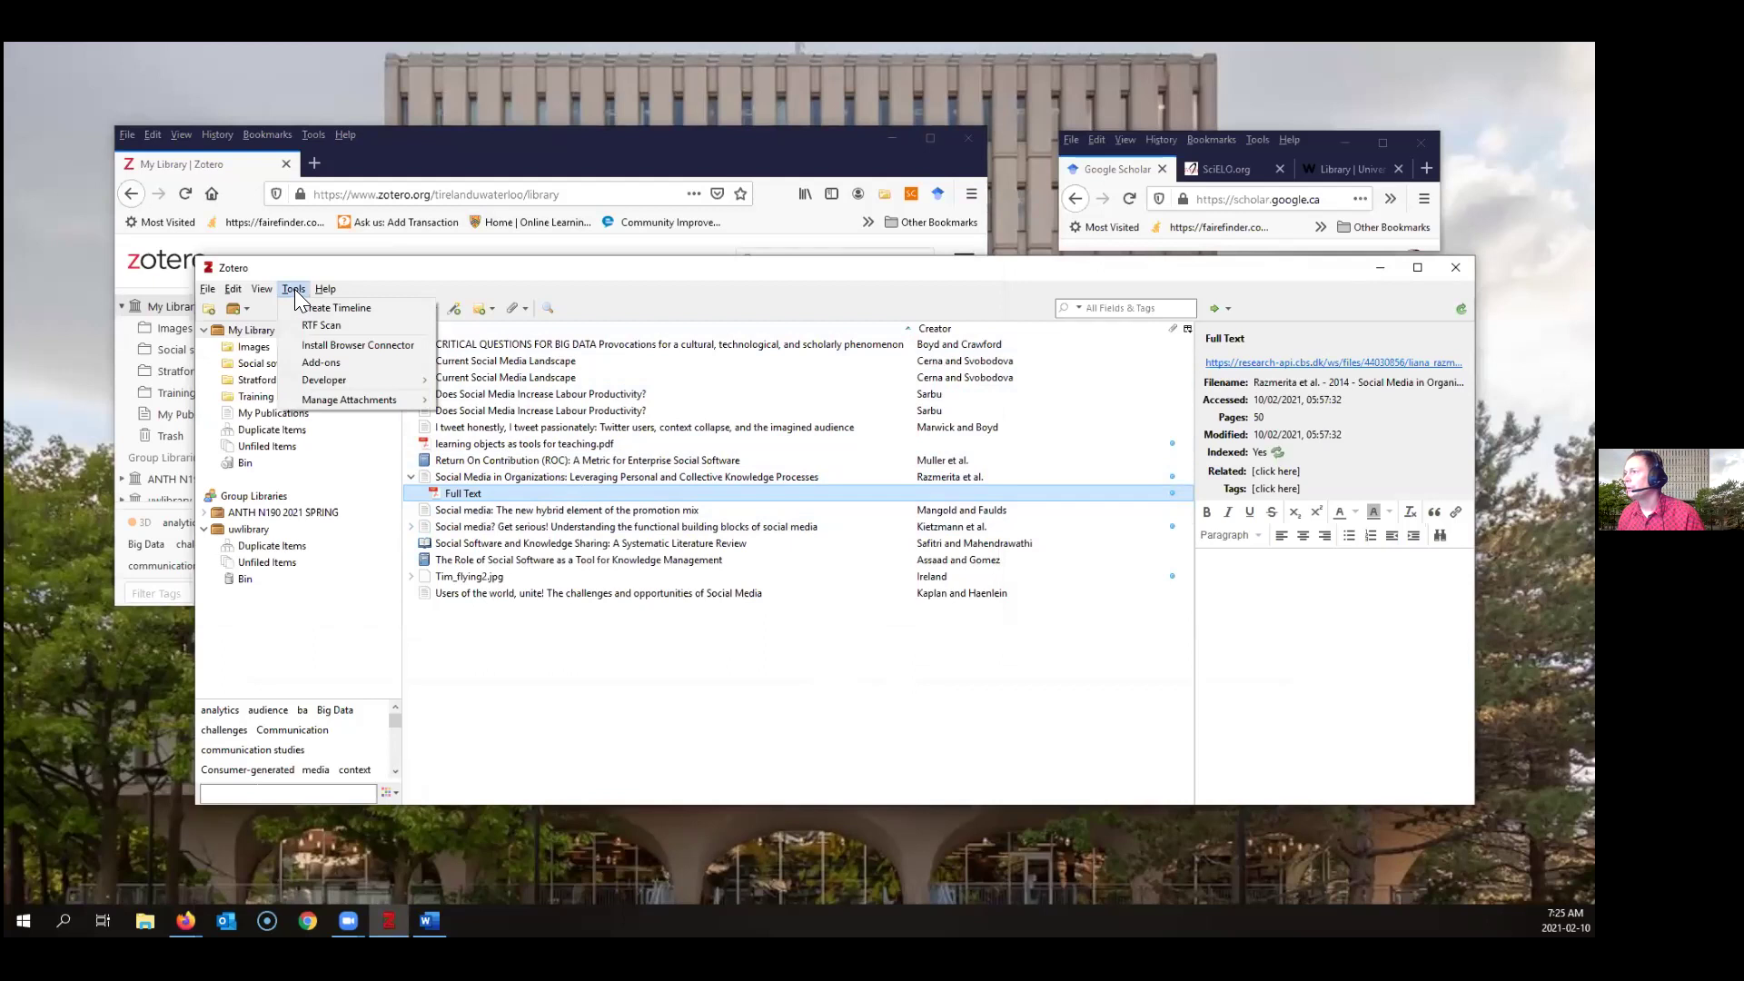
pyautogui.click(329, 345)
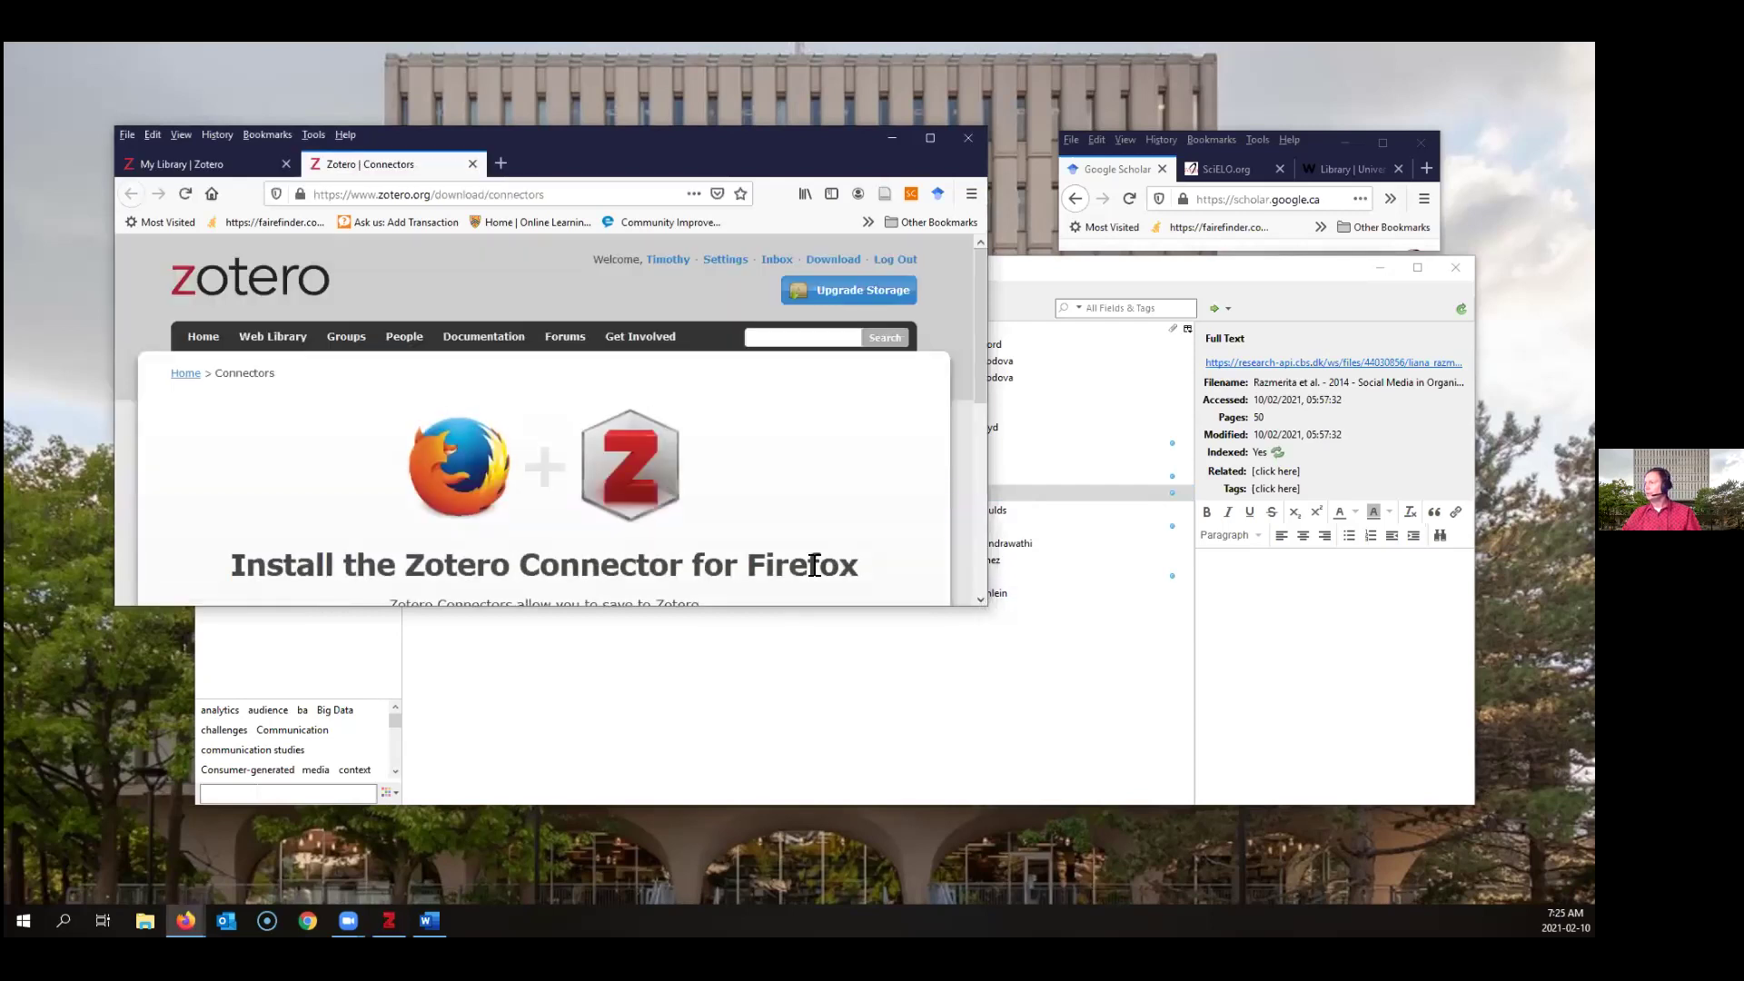
# Look over the Install the Zotero Connector for Firefox page full-screen, then minimize Firefox
pyautogui.scroll(-2, 677, 517)
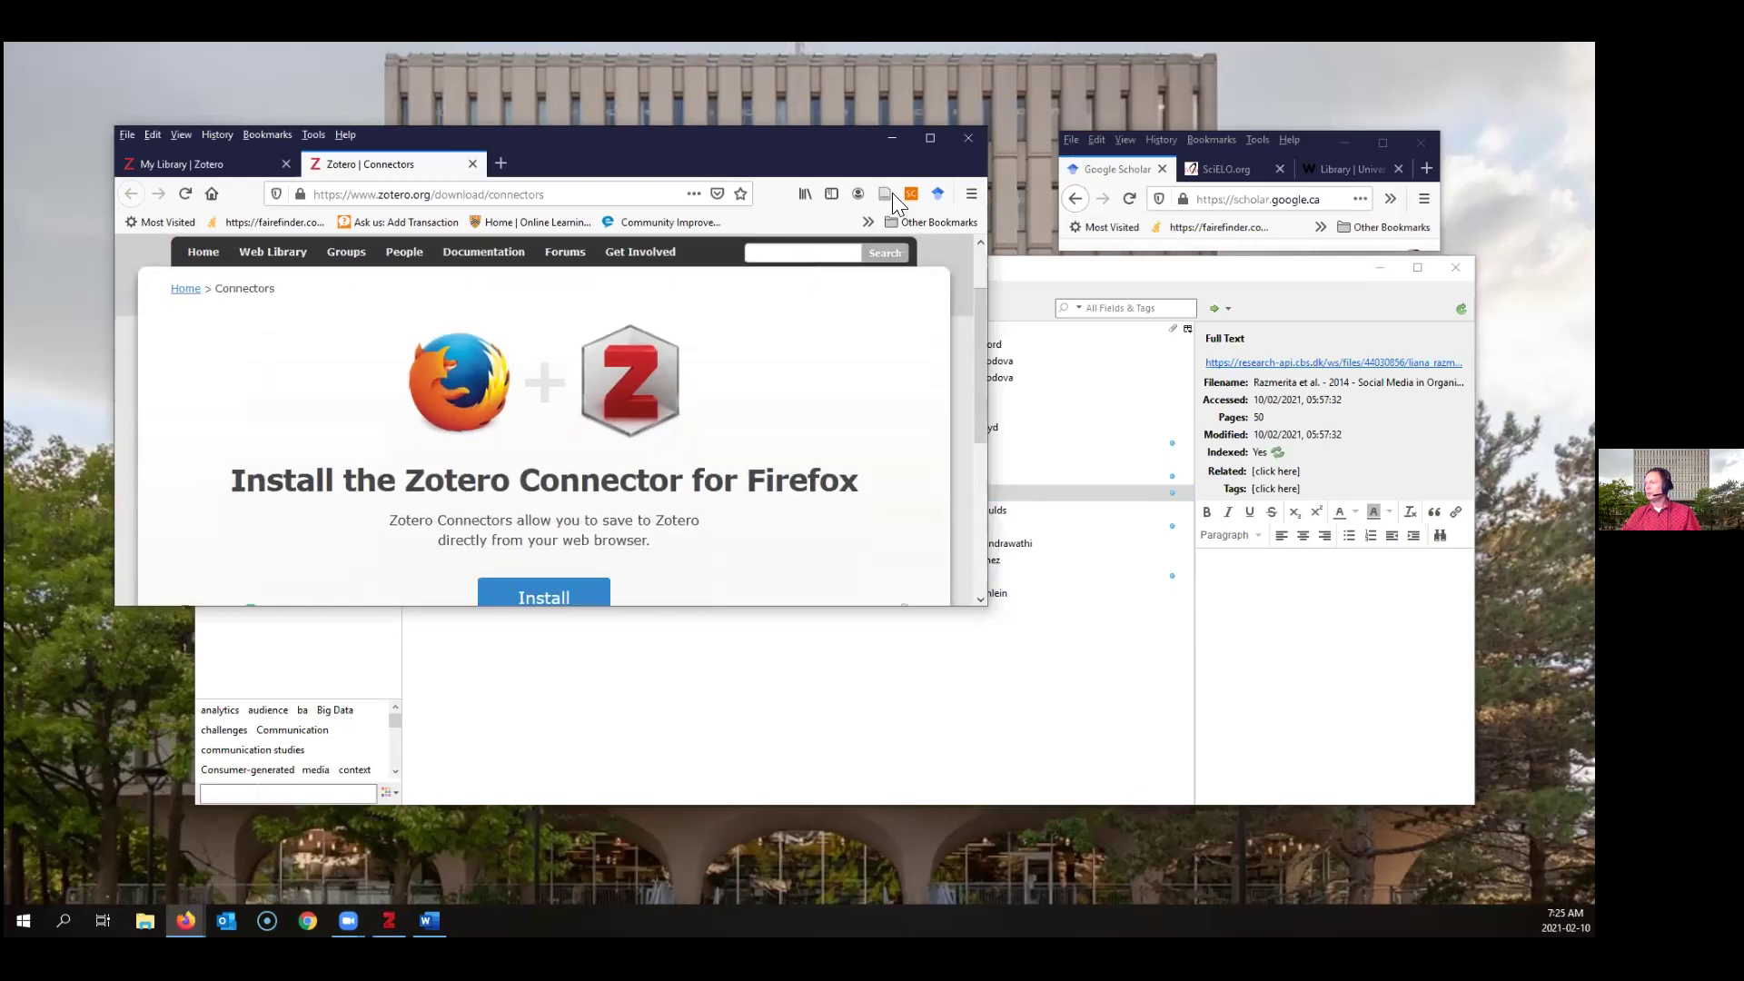
pyautogui.click(929, 138)
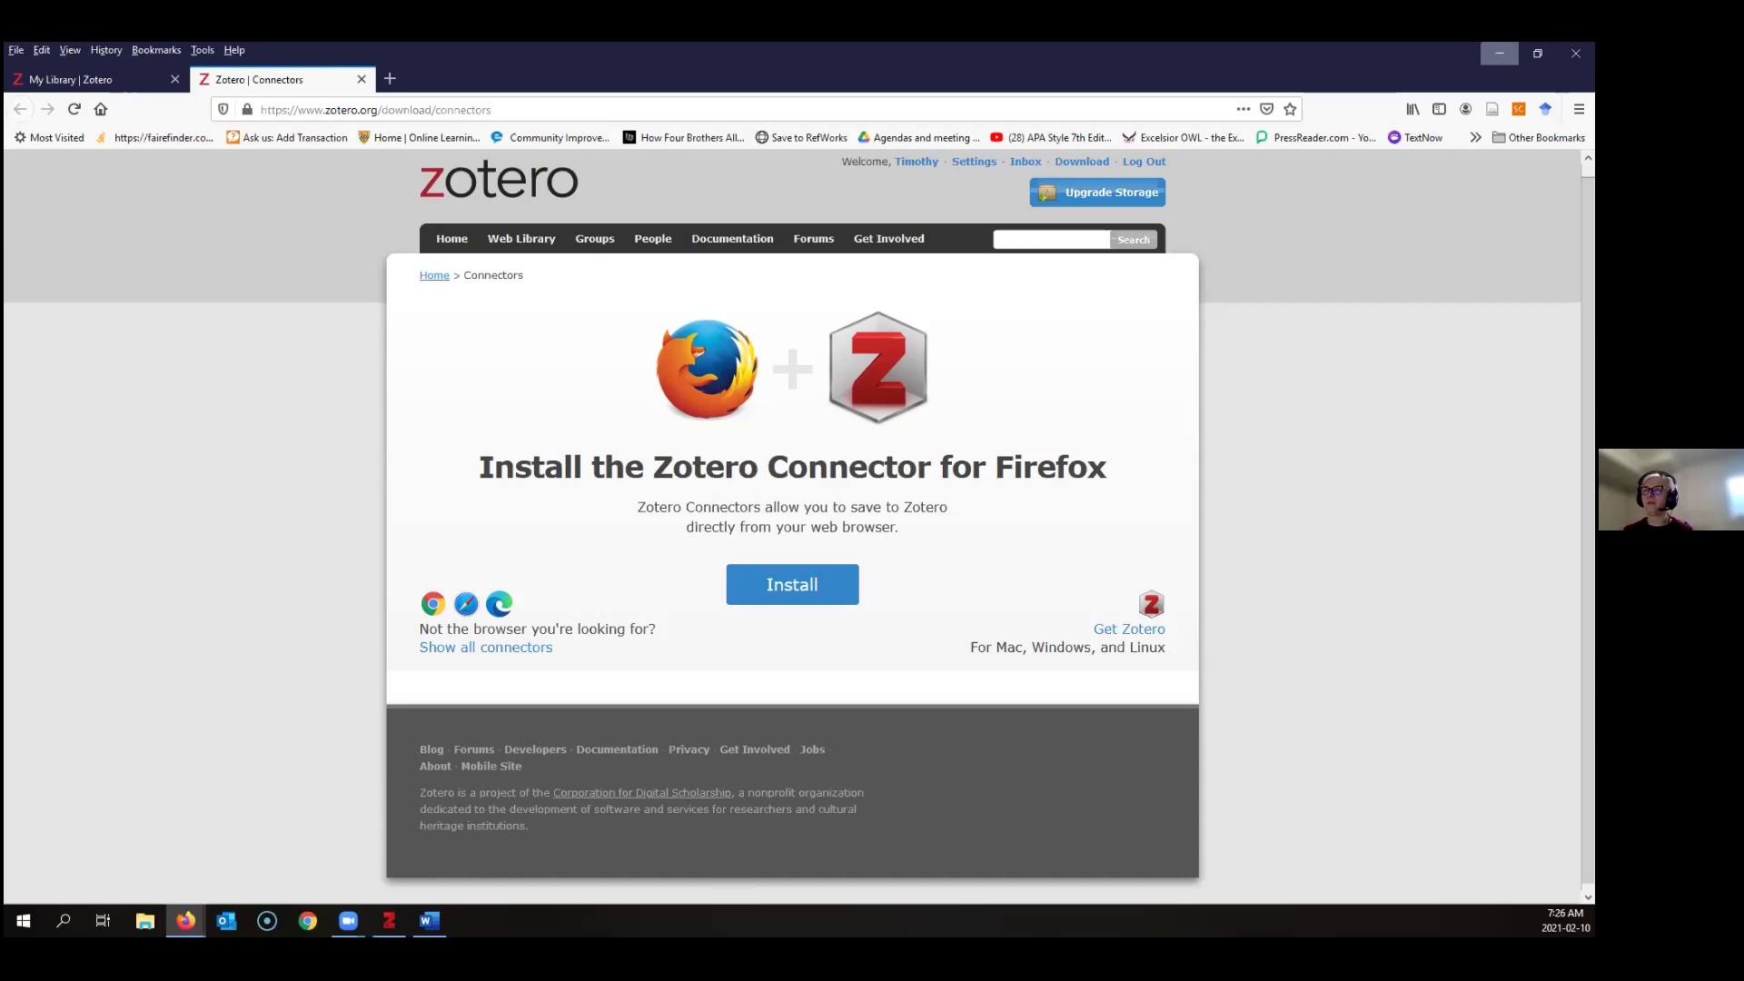
pyautogui.click(1499, 53)
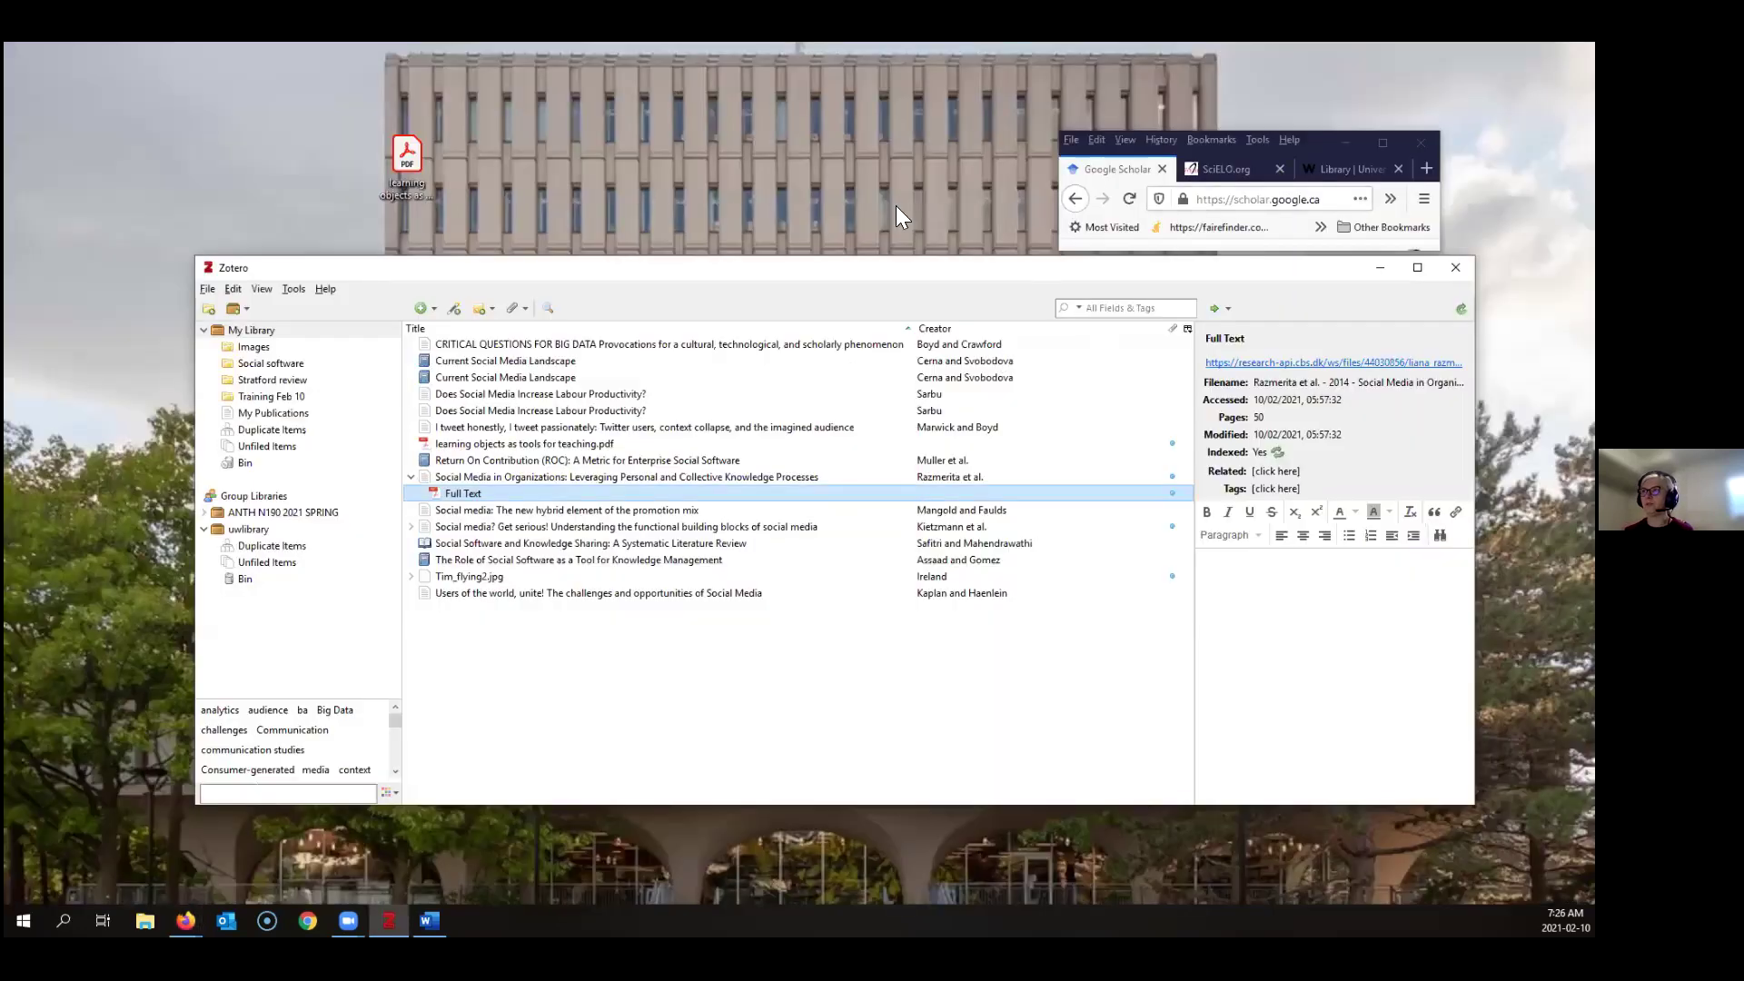
# Maximize the small Firefox window so Google Scholar fills the screen
pyautogui.click(1380, 141)
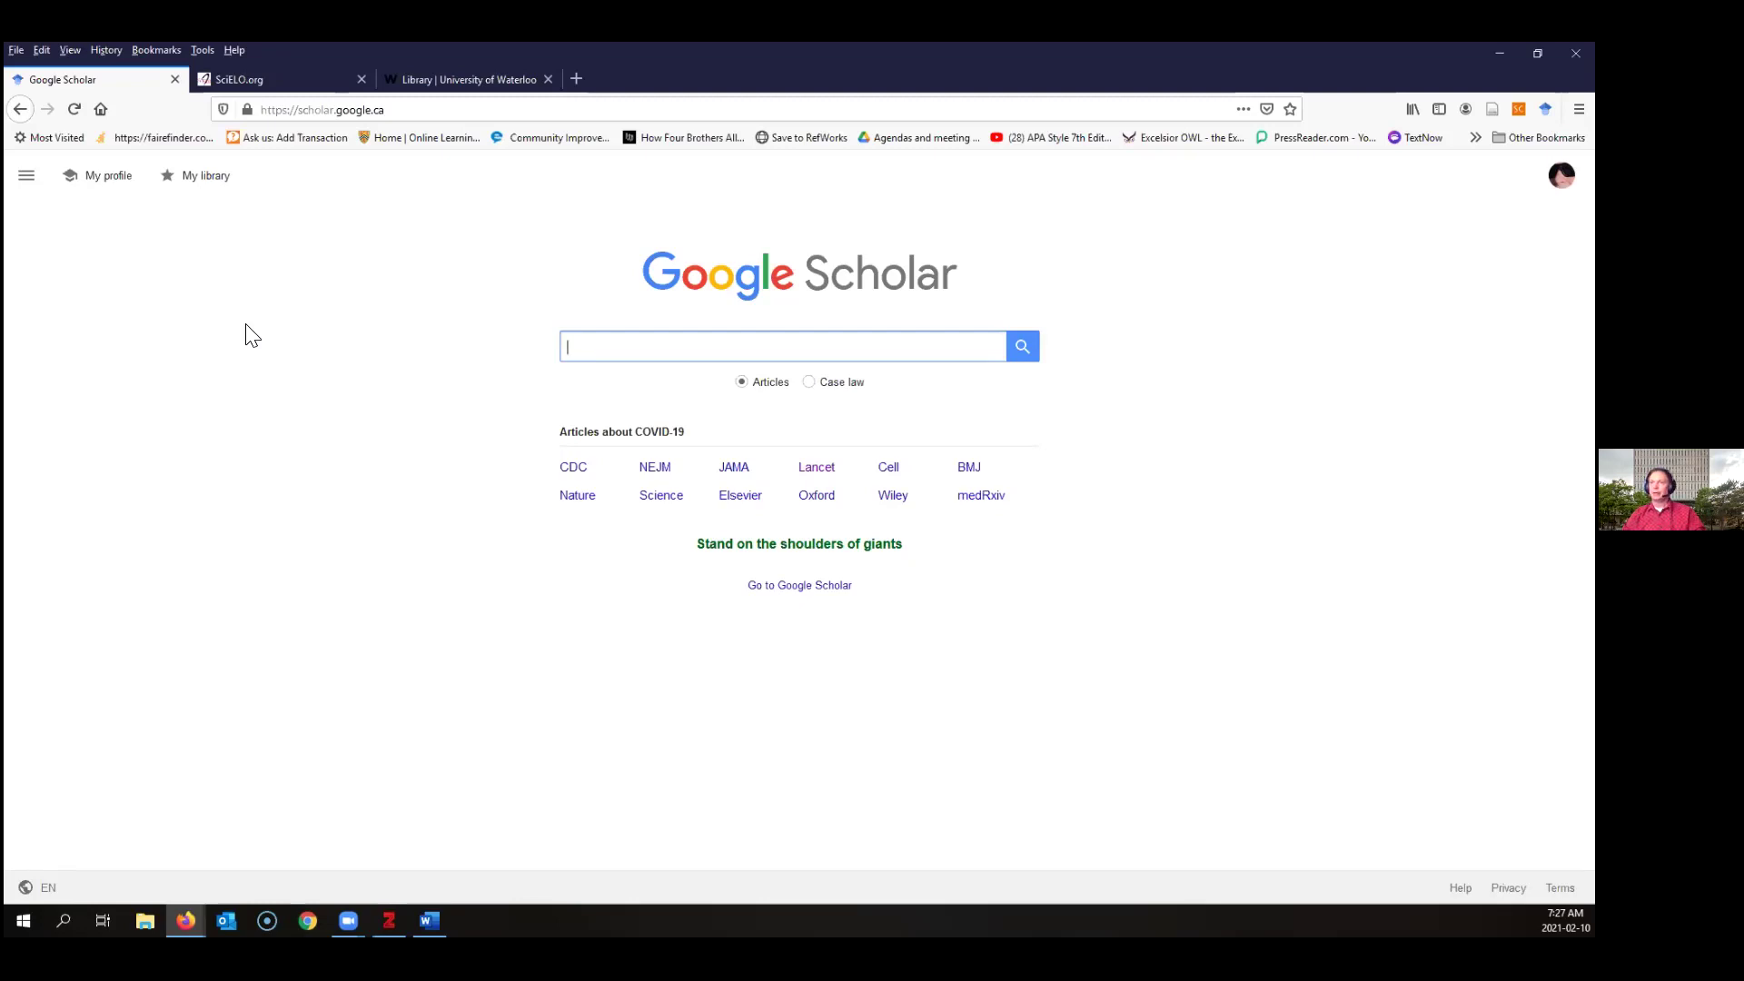
# Open Google Scholar's Library links settings and save the chosen libraries
pyautogui.click(26, 179)
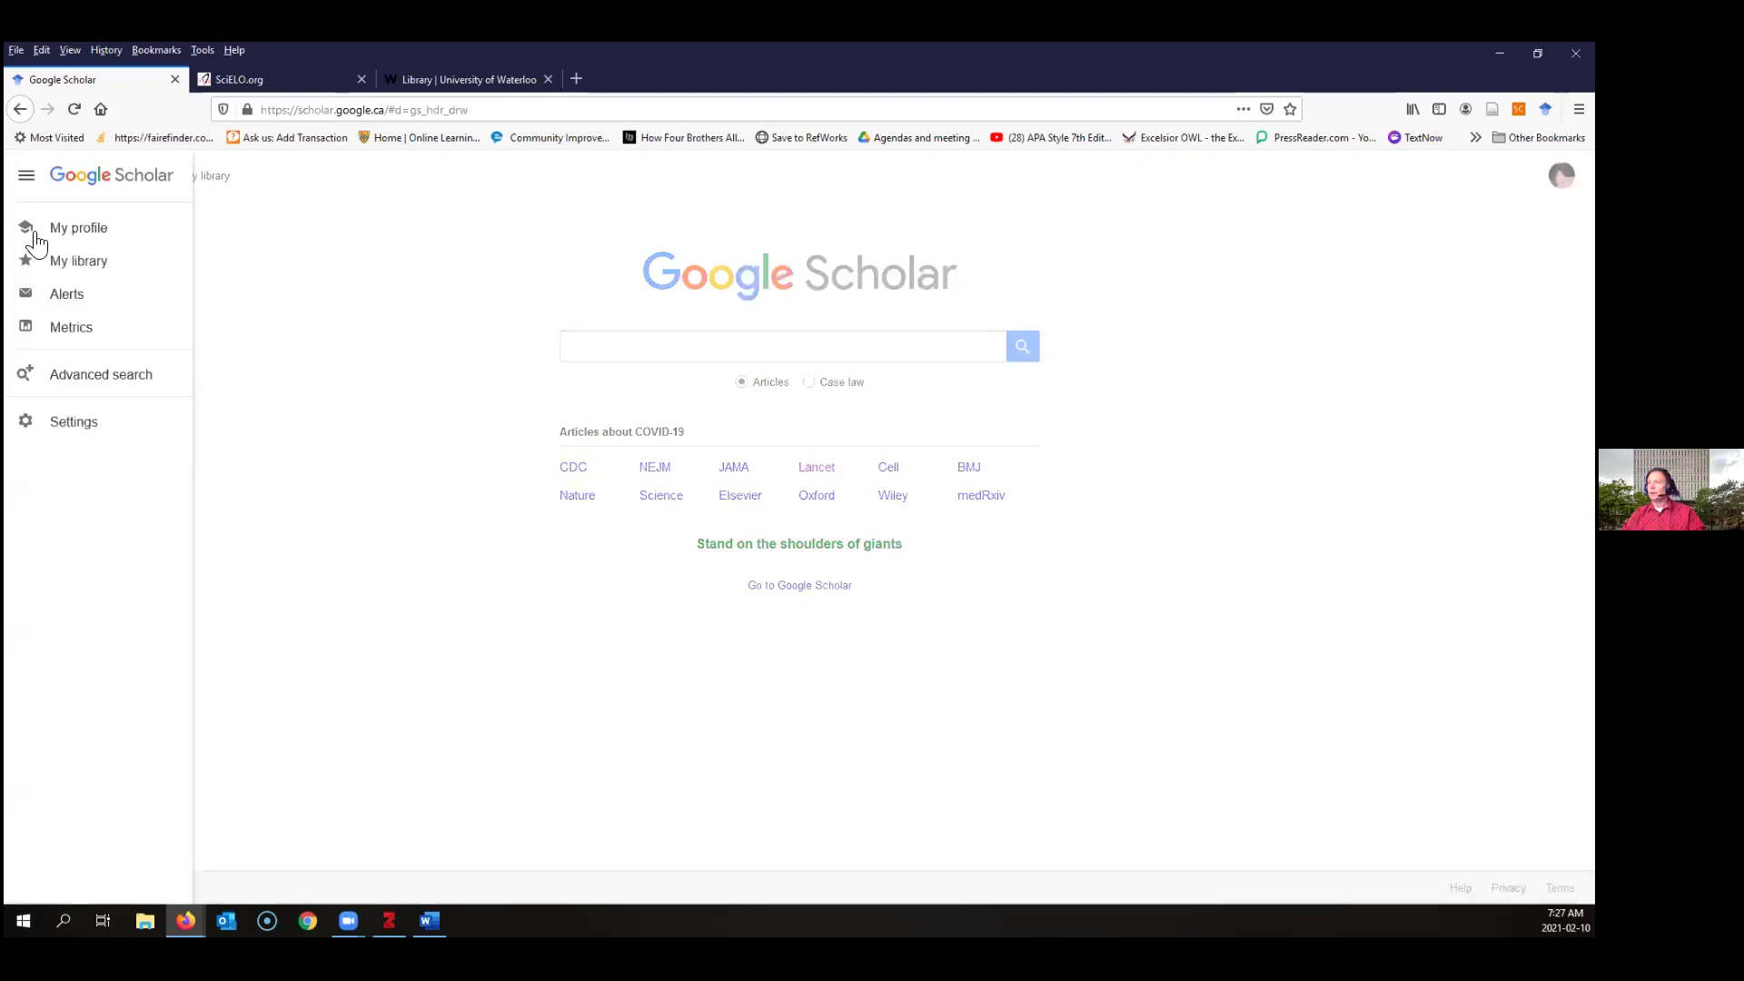
pyautogui.click(59, 424)
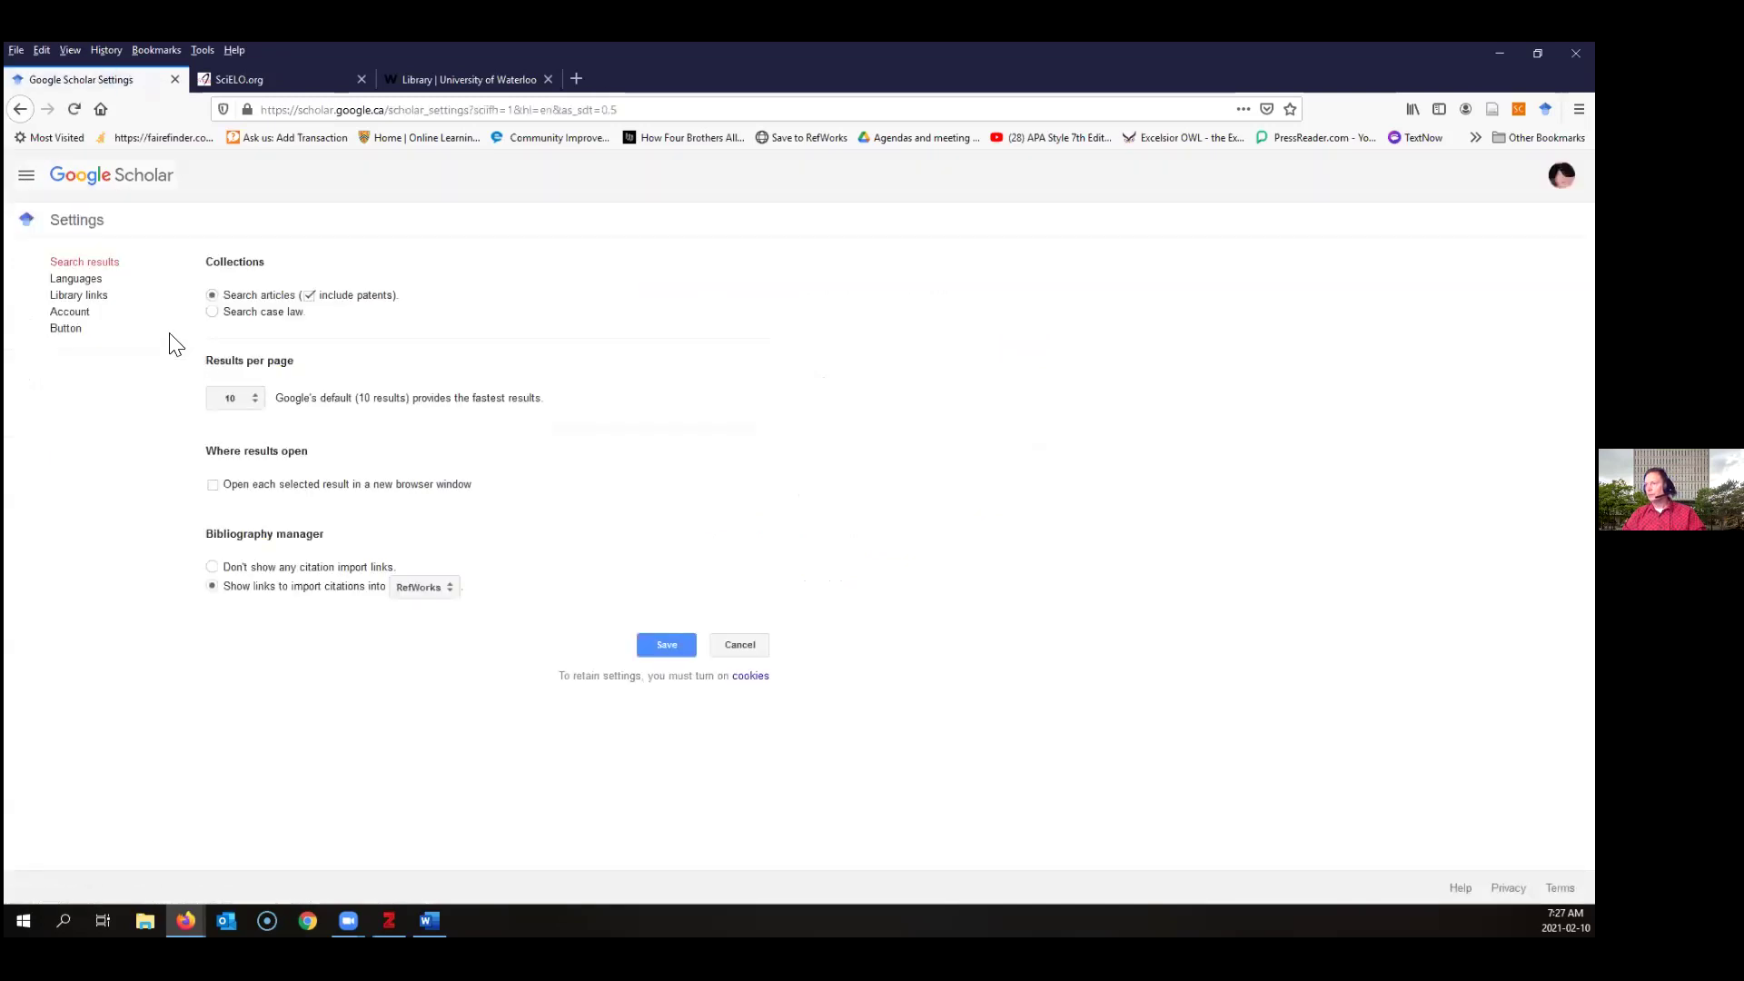
pyautogui.click(95, 297)
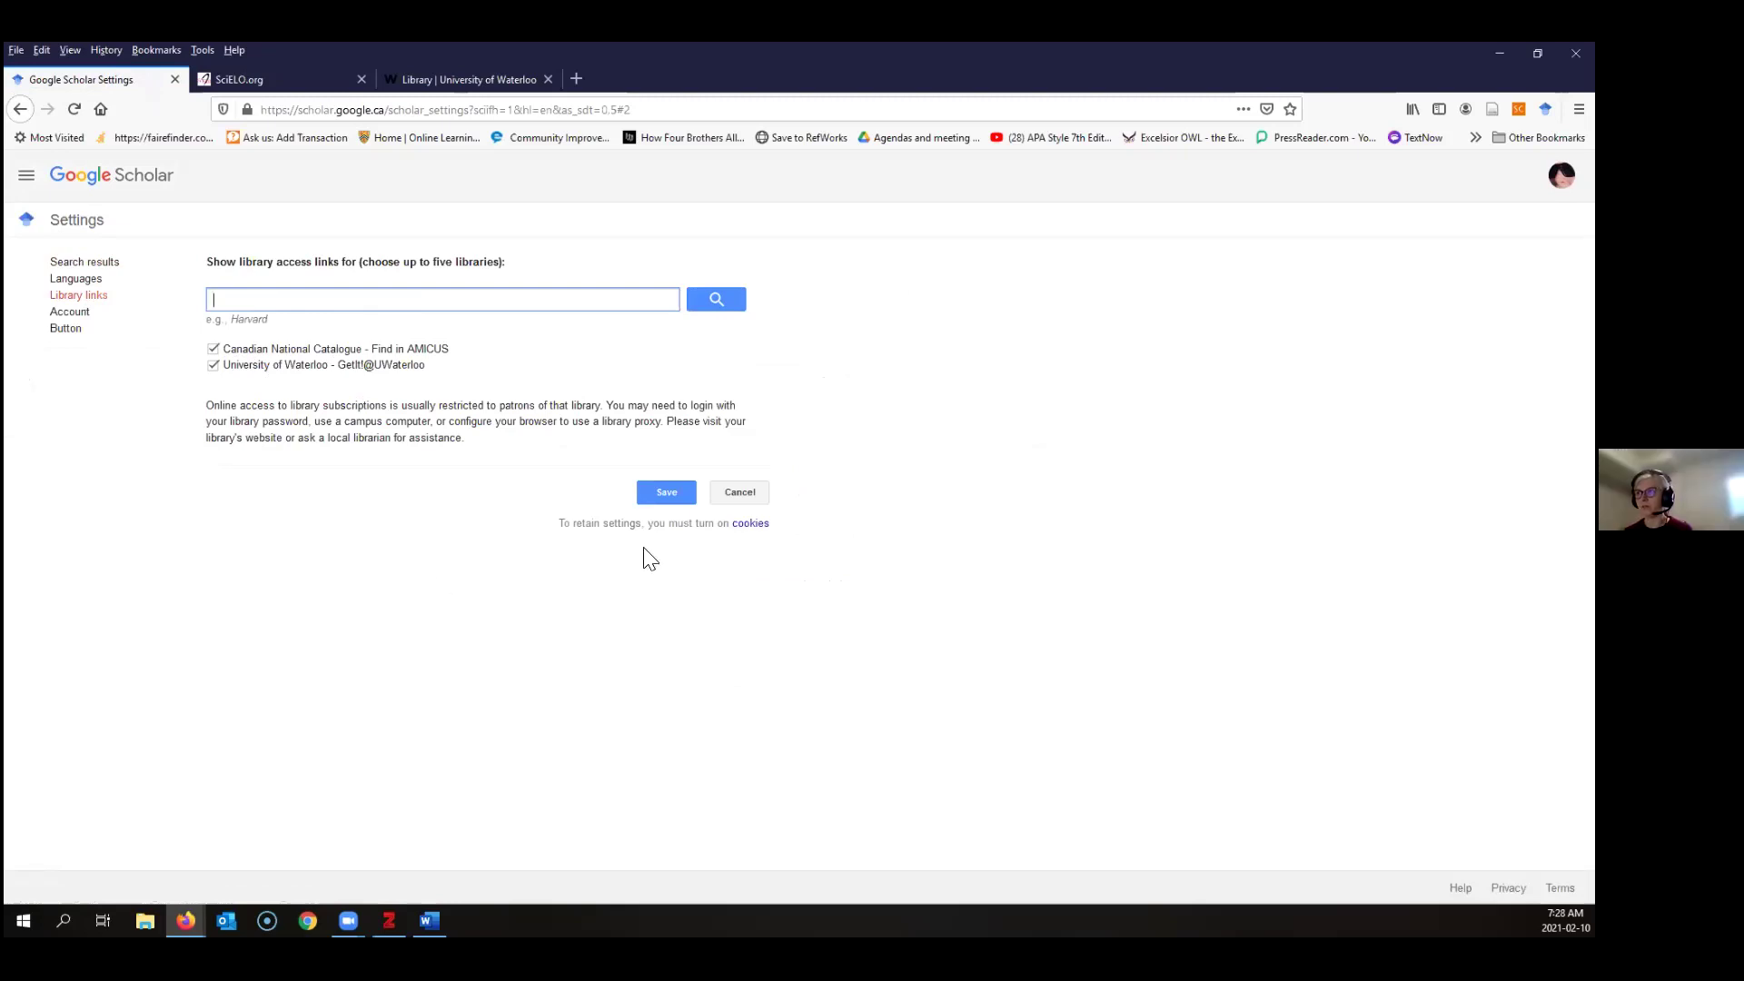
pyautogui.click(665, 495)
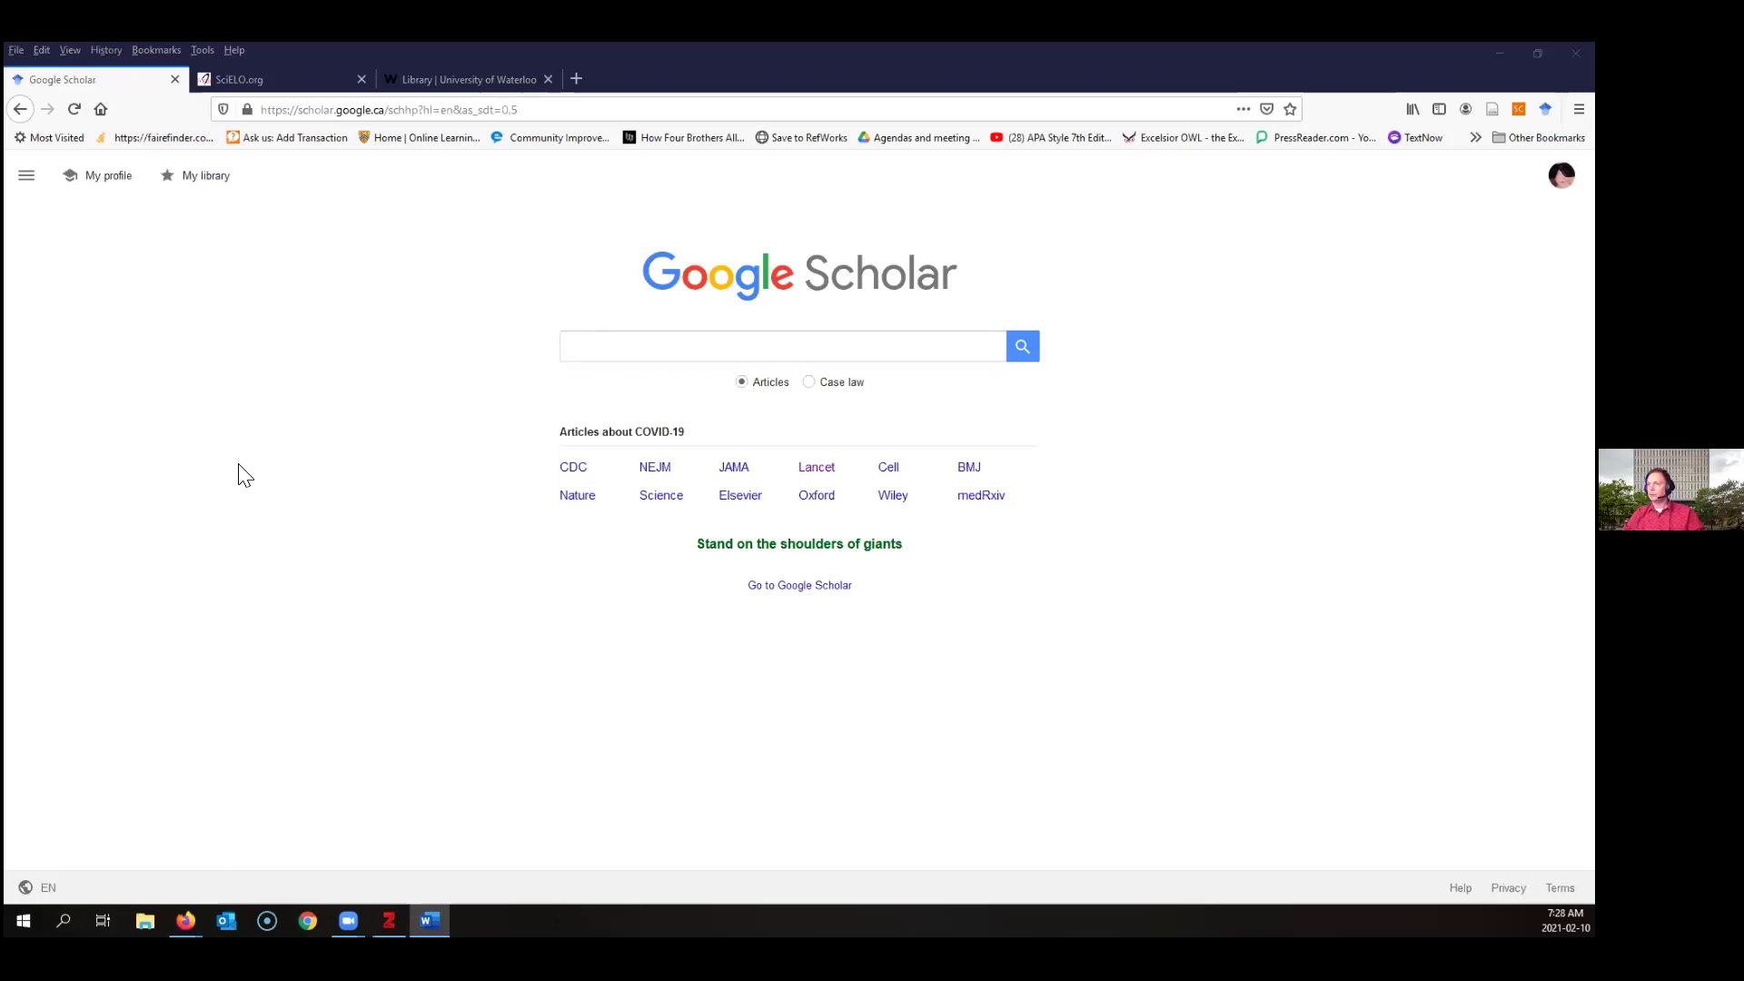
# Reopen Library links and check the library search field with Canadian National Catalogue and University of Waterloo ticked
pyautogui.click(26, 180)
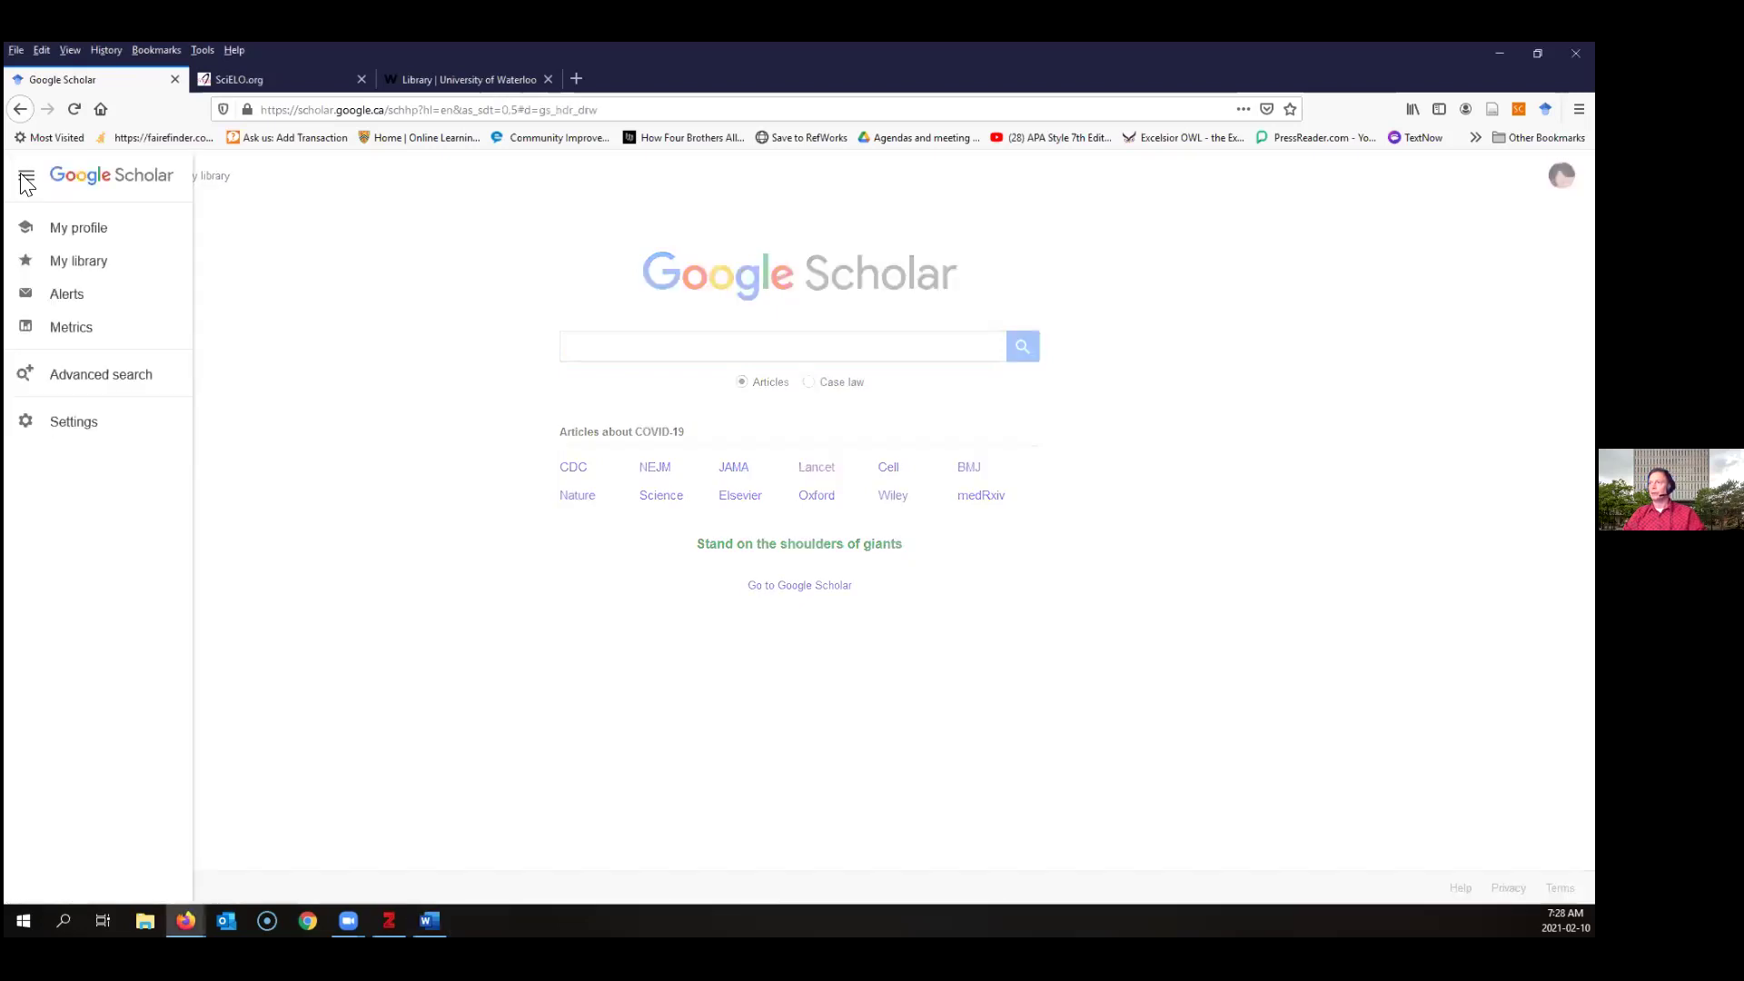
pyautogui.click(65, 425)
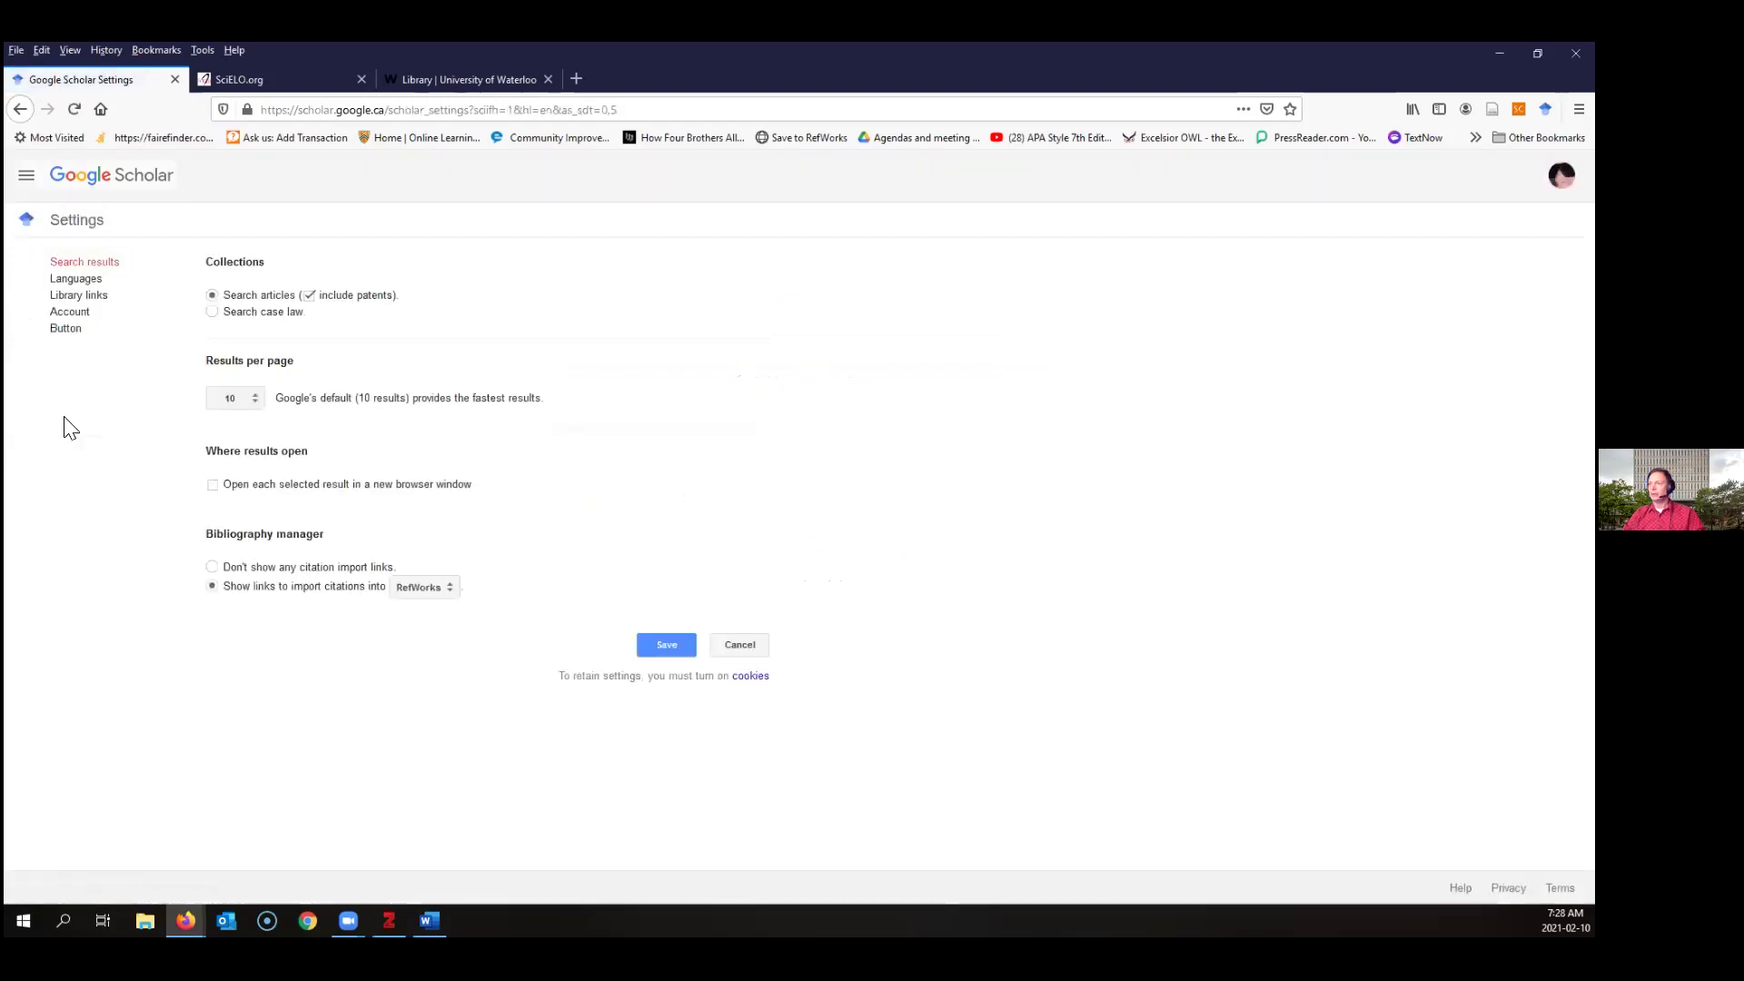
pyautogui.click(94, 296)
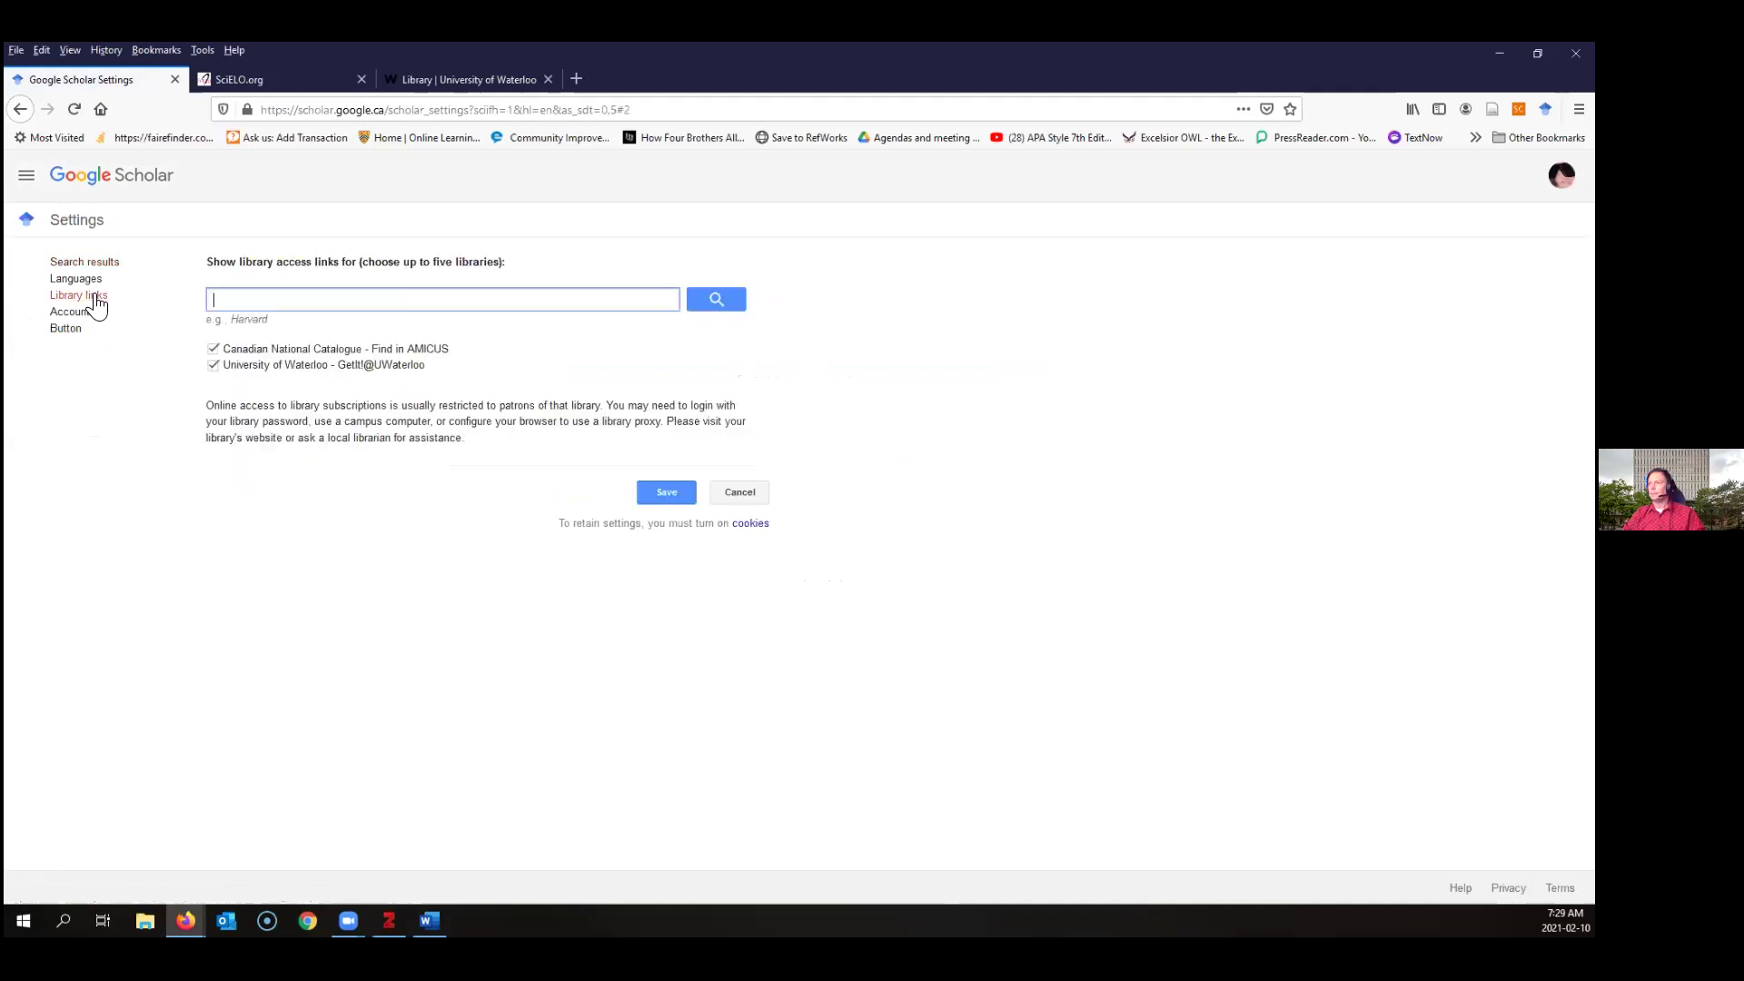
pyautogui.click(230, 299)
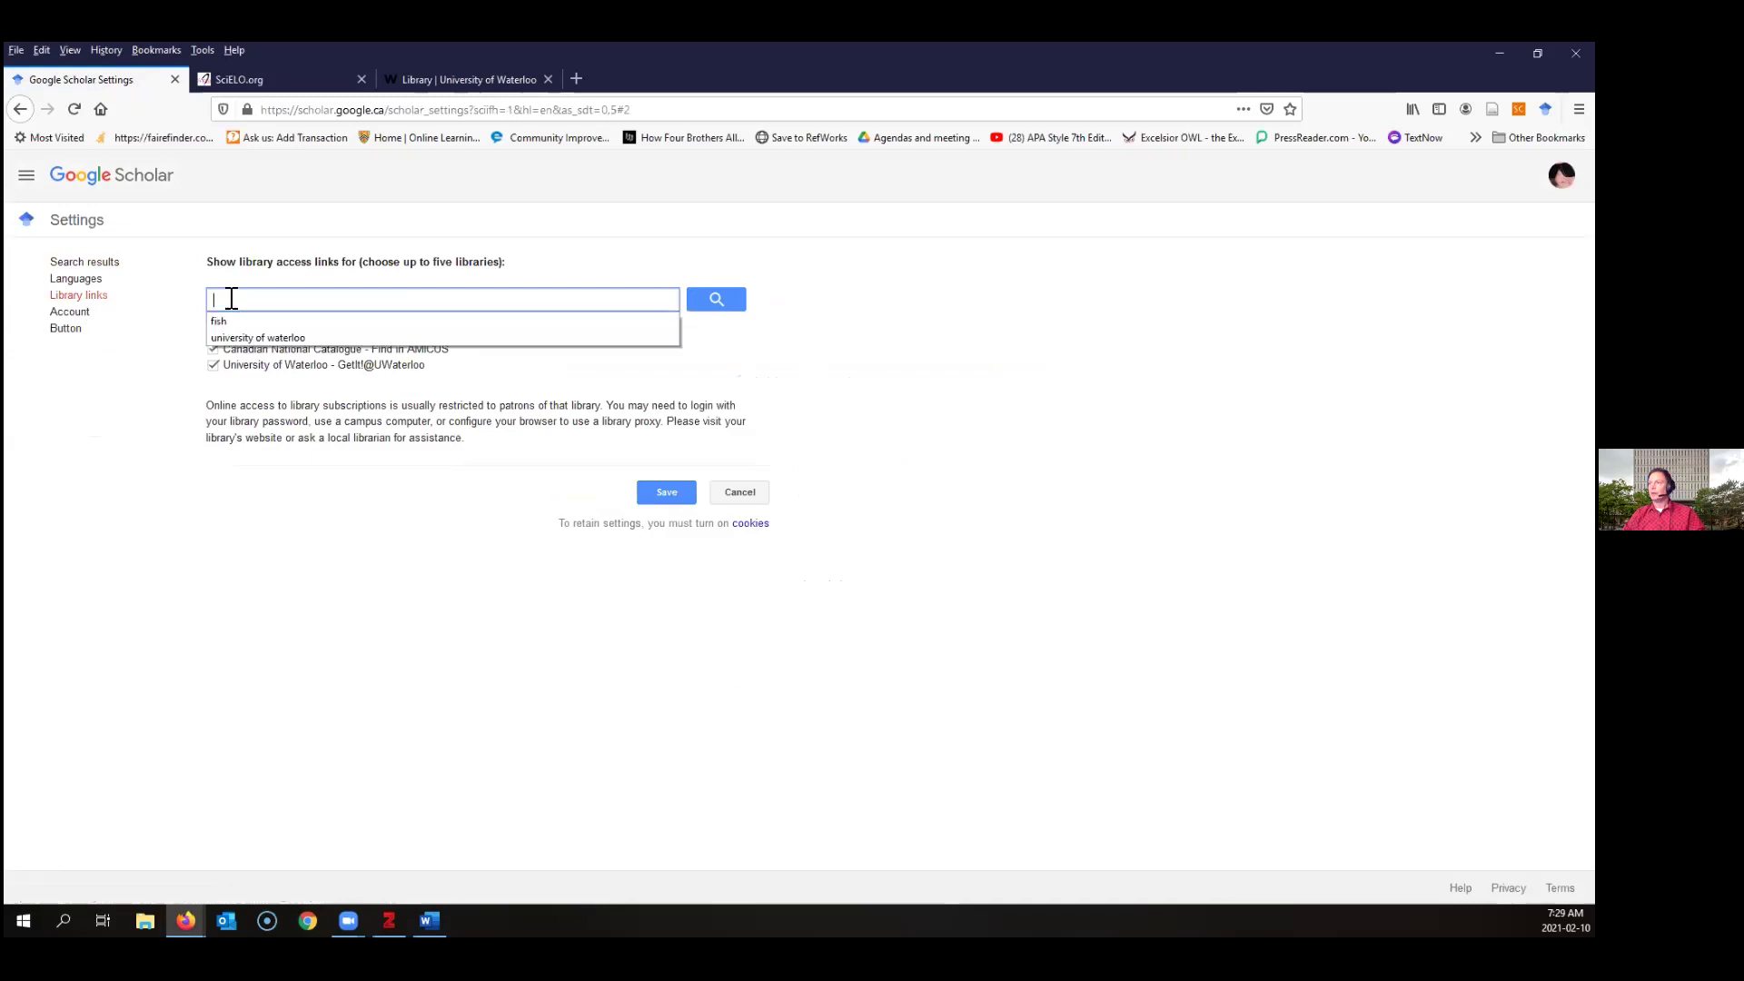
pyautogui.click(205, 356)
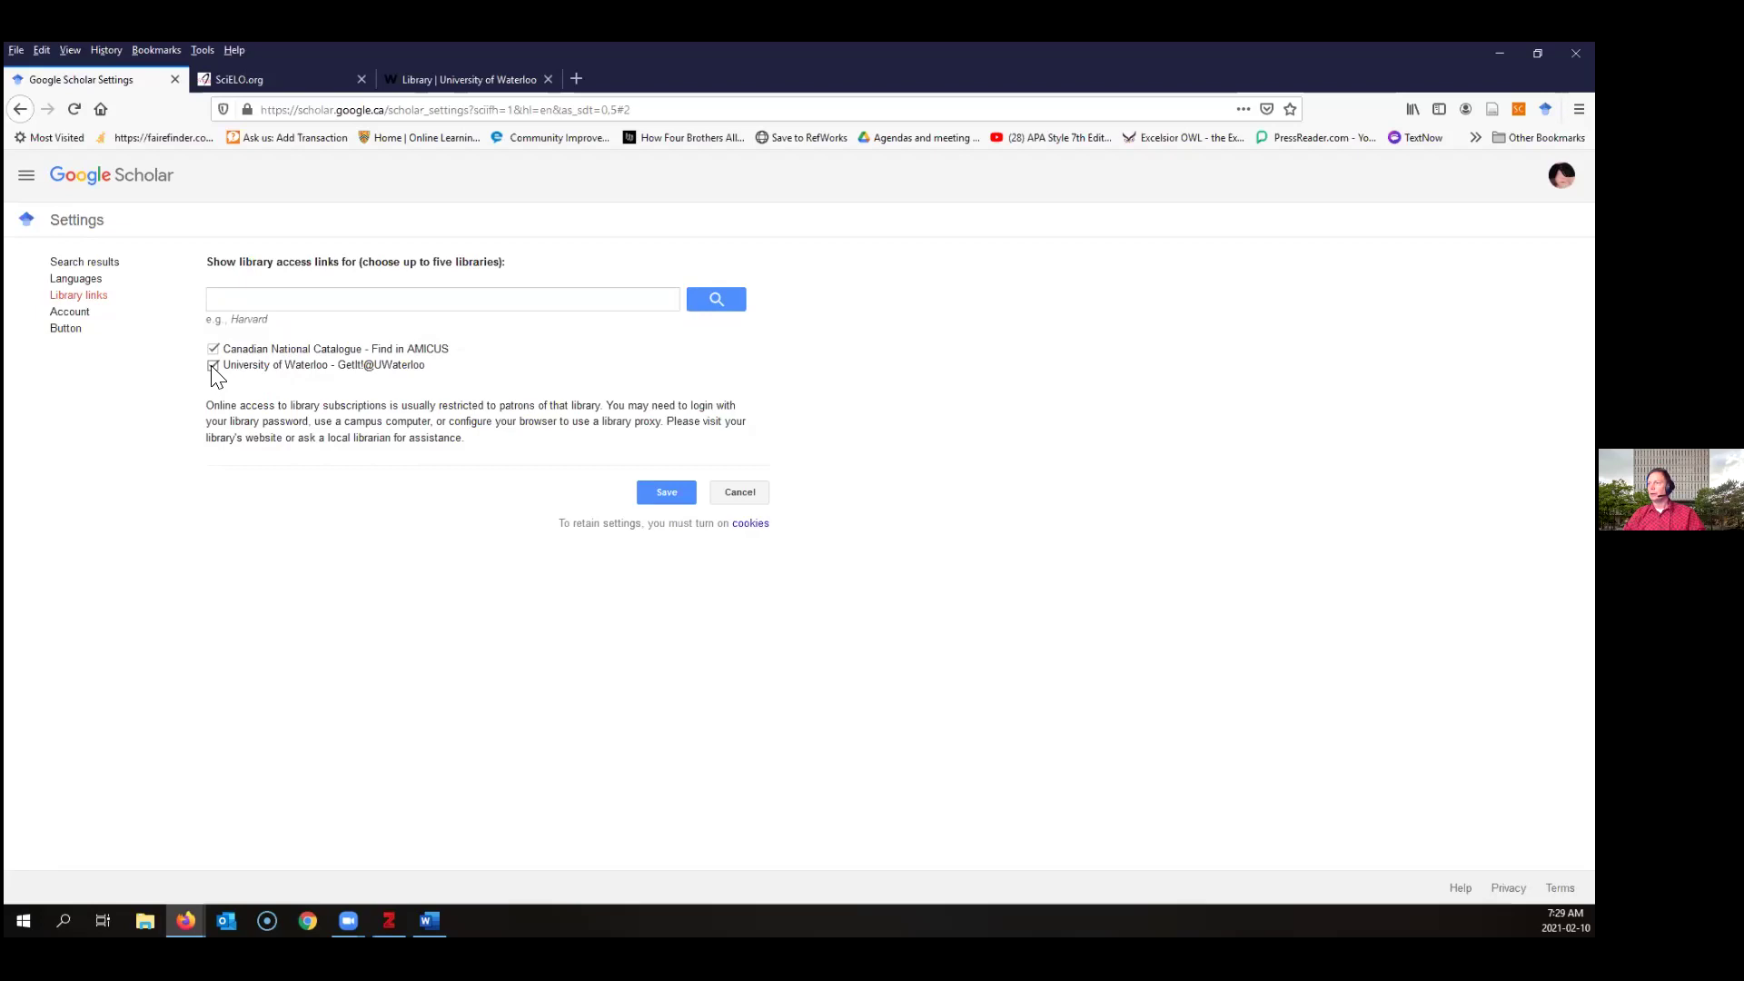
pyautogui.click(234, 299)
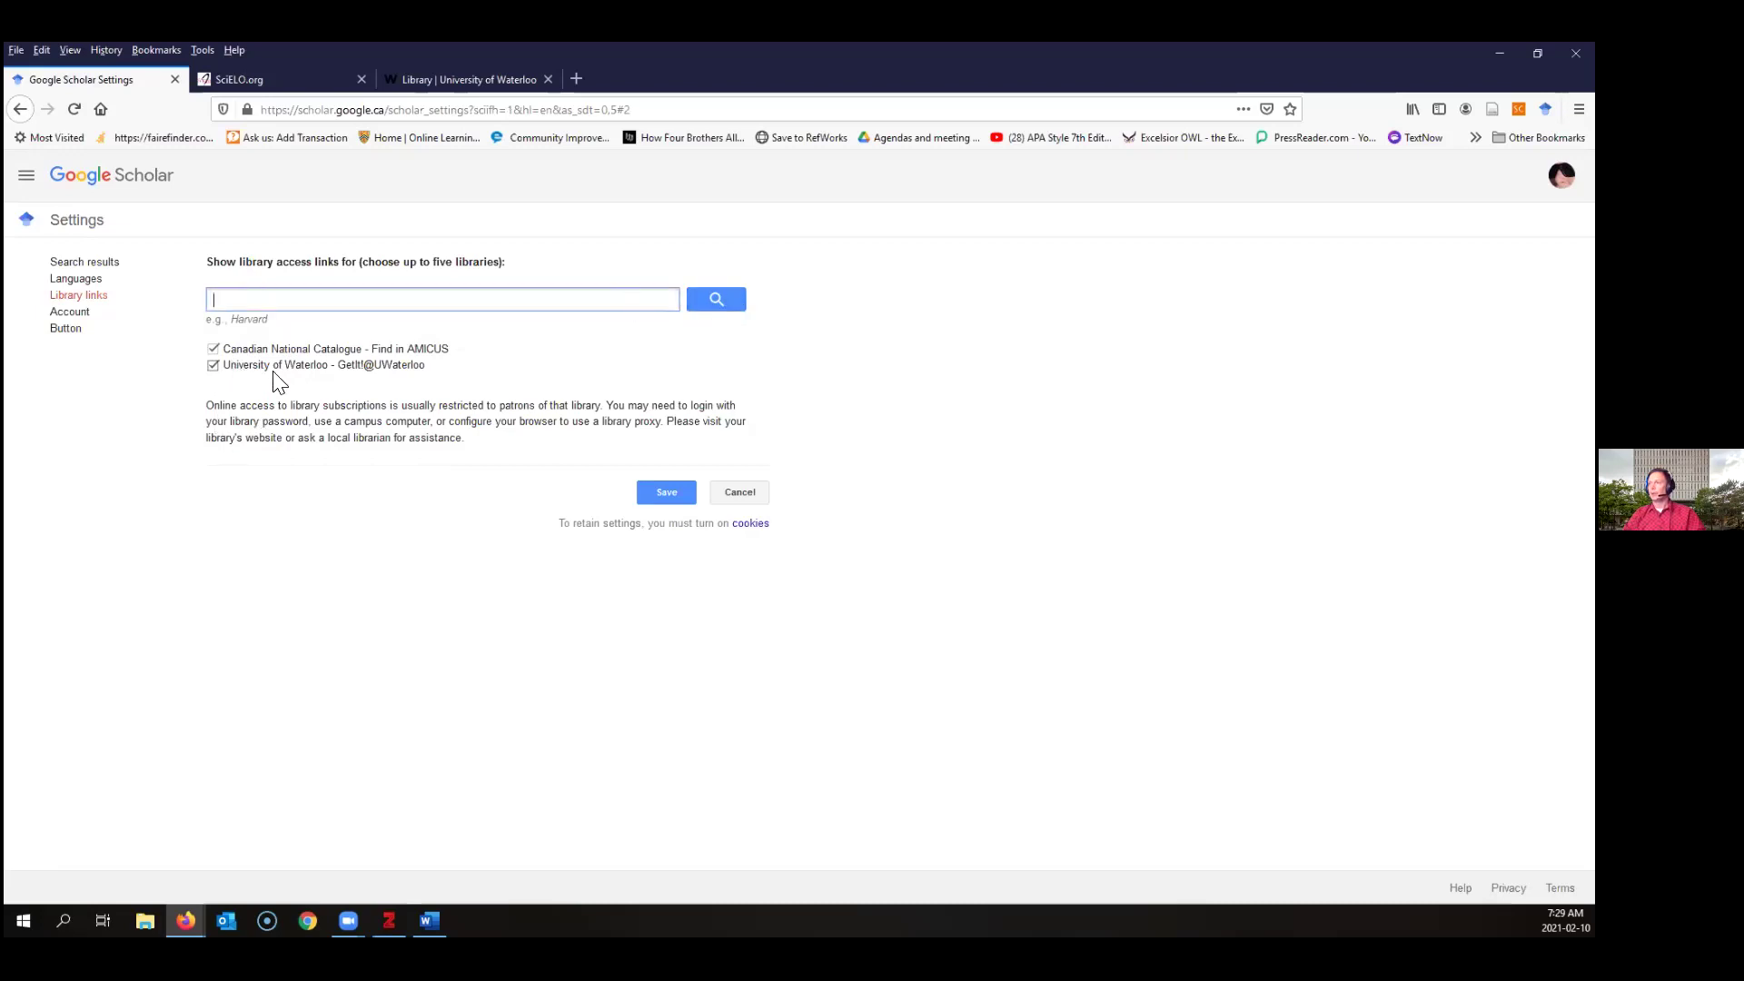
# Save the Library links settings and focus the empty Google Scholar search box
pyautogui.click(666, 491)
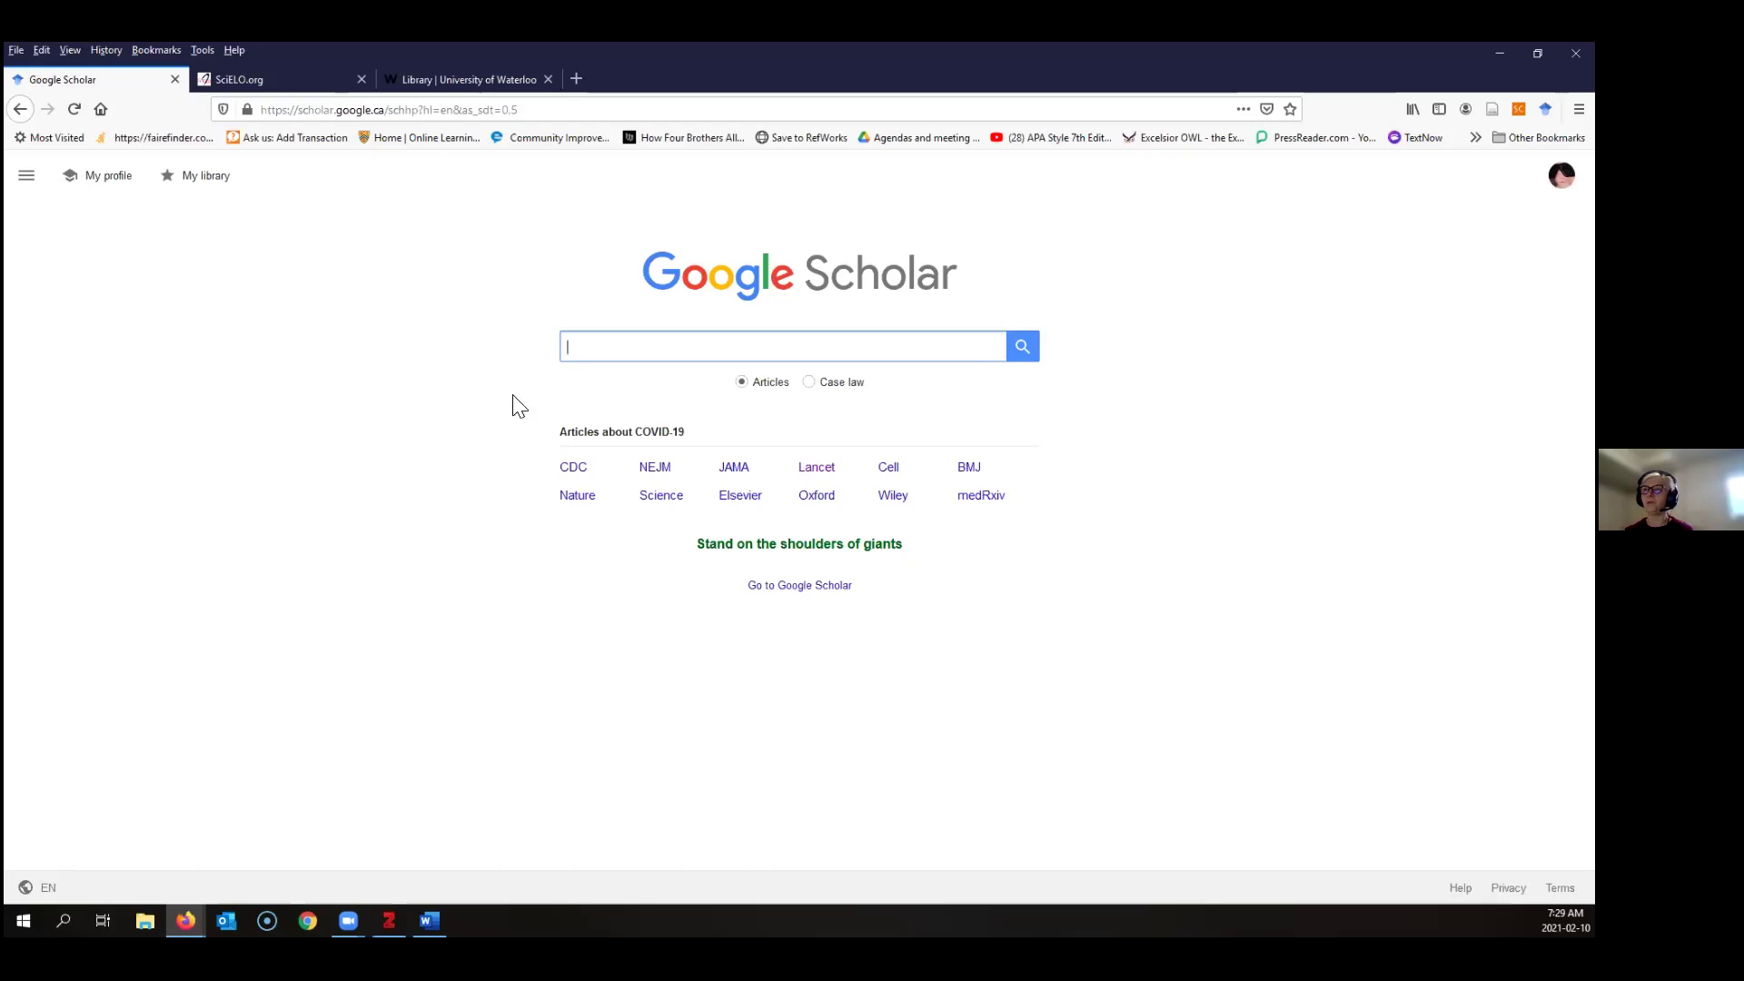
pyautogui.click(590, 353)
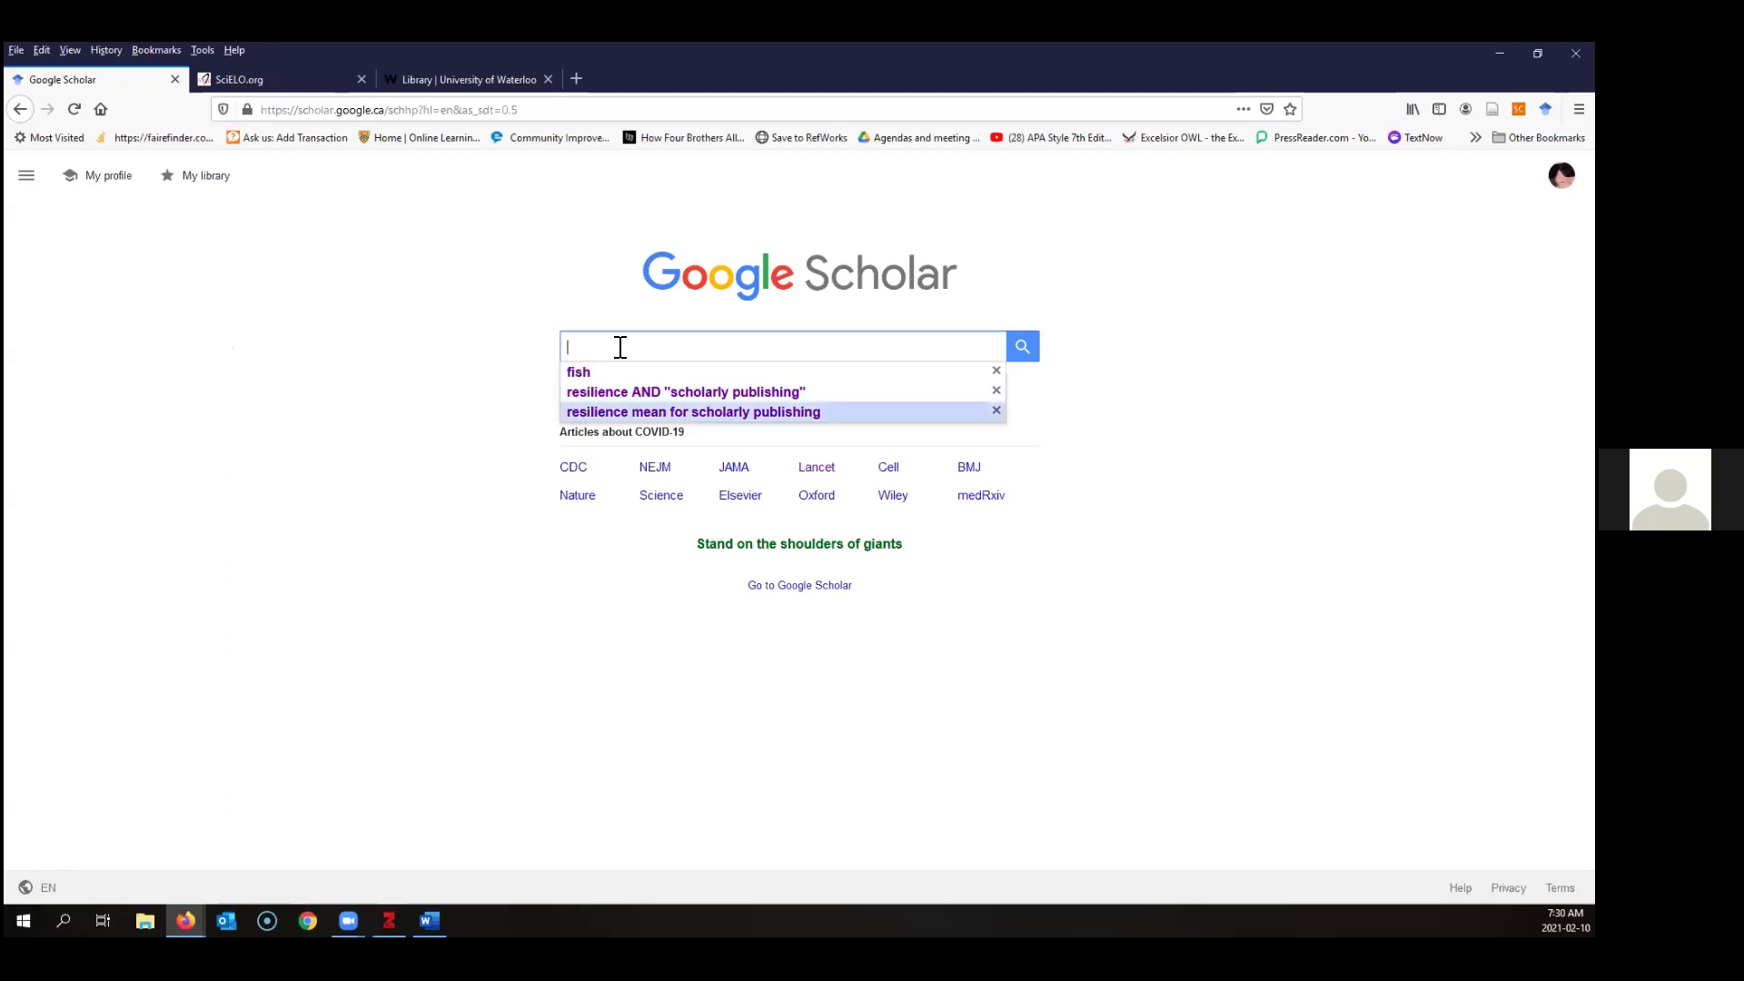
# Rerun the past search resilience AND "scholarly publishing" from the suggestions
pyautogui.click(605, 394)
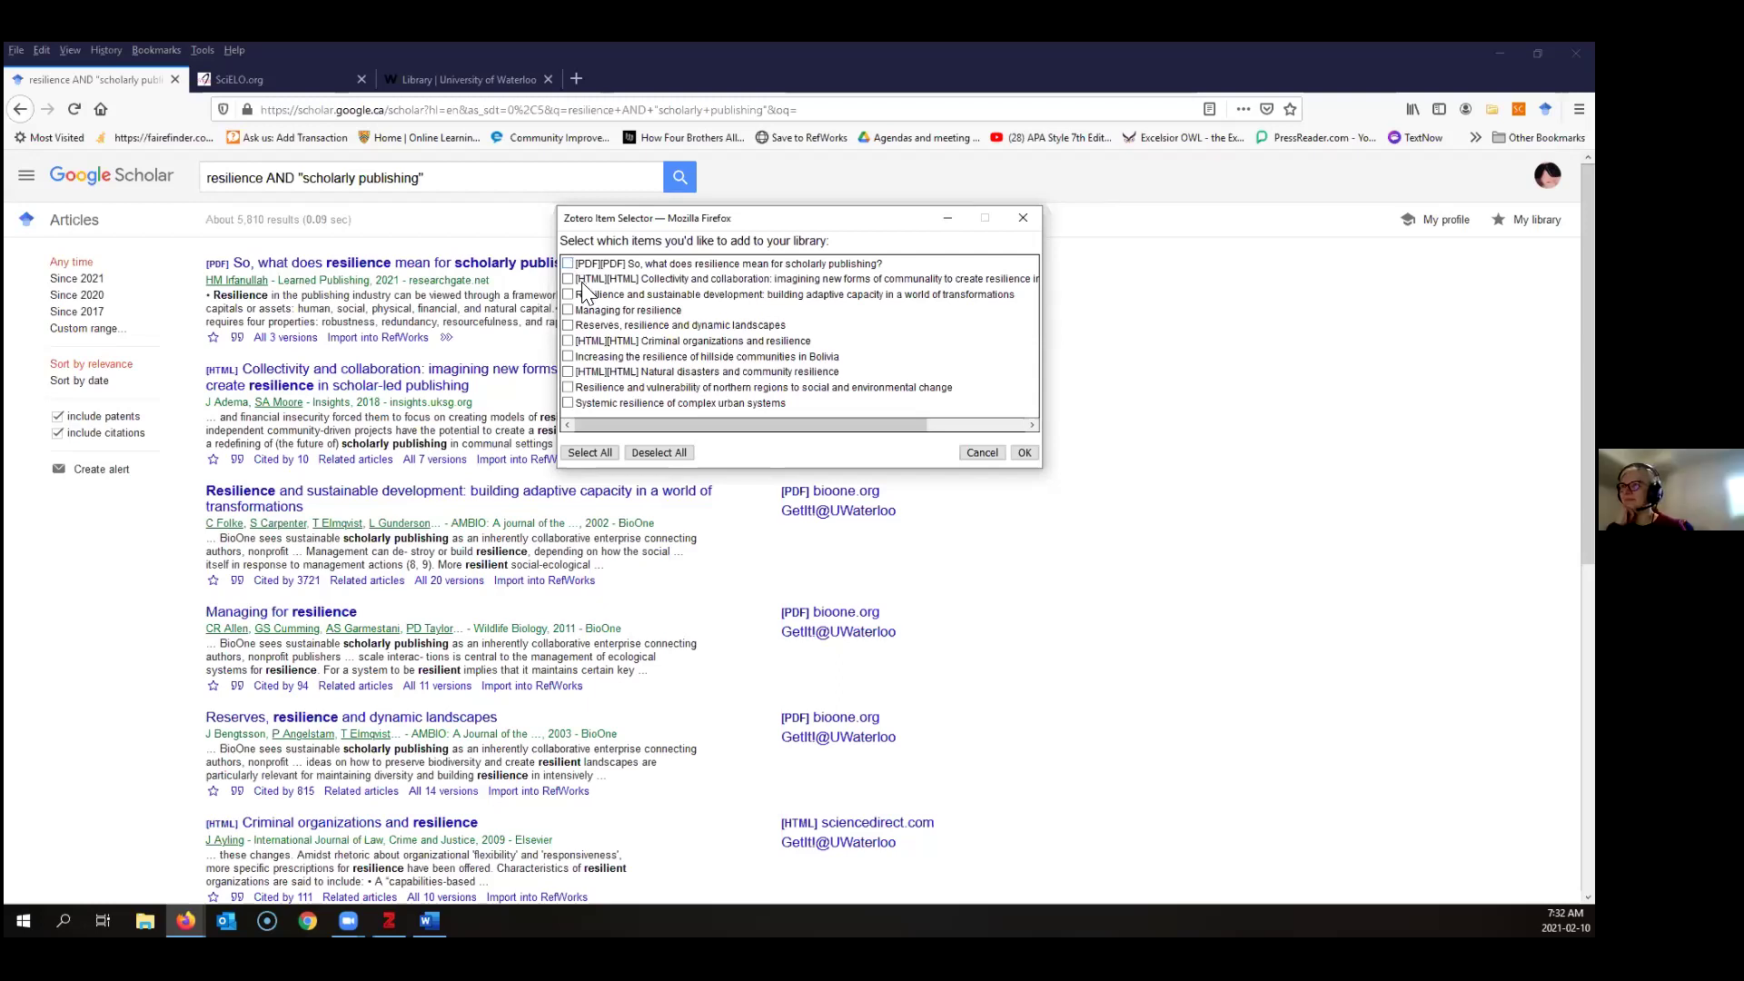
# Tick Managing for resilience, Resilience and sustainable development and other resilience articles, then save them
pyautogui.click(568, 294)
pyautogui.click(568, 310)
pyautogui.click(568, 325)
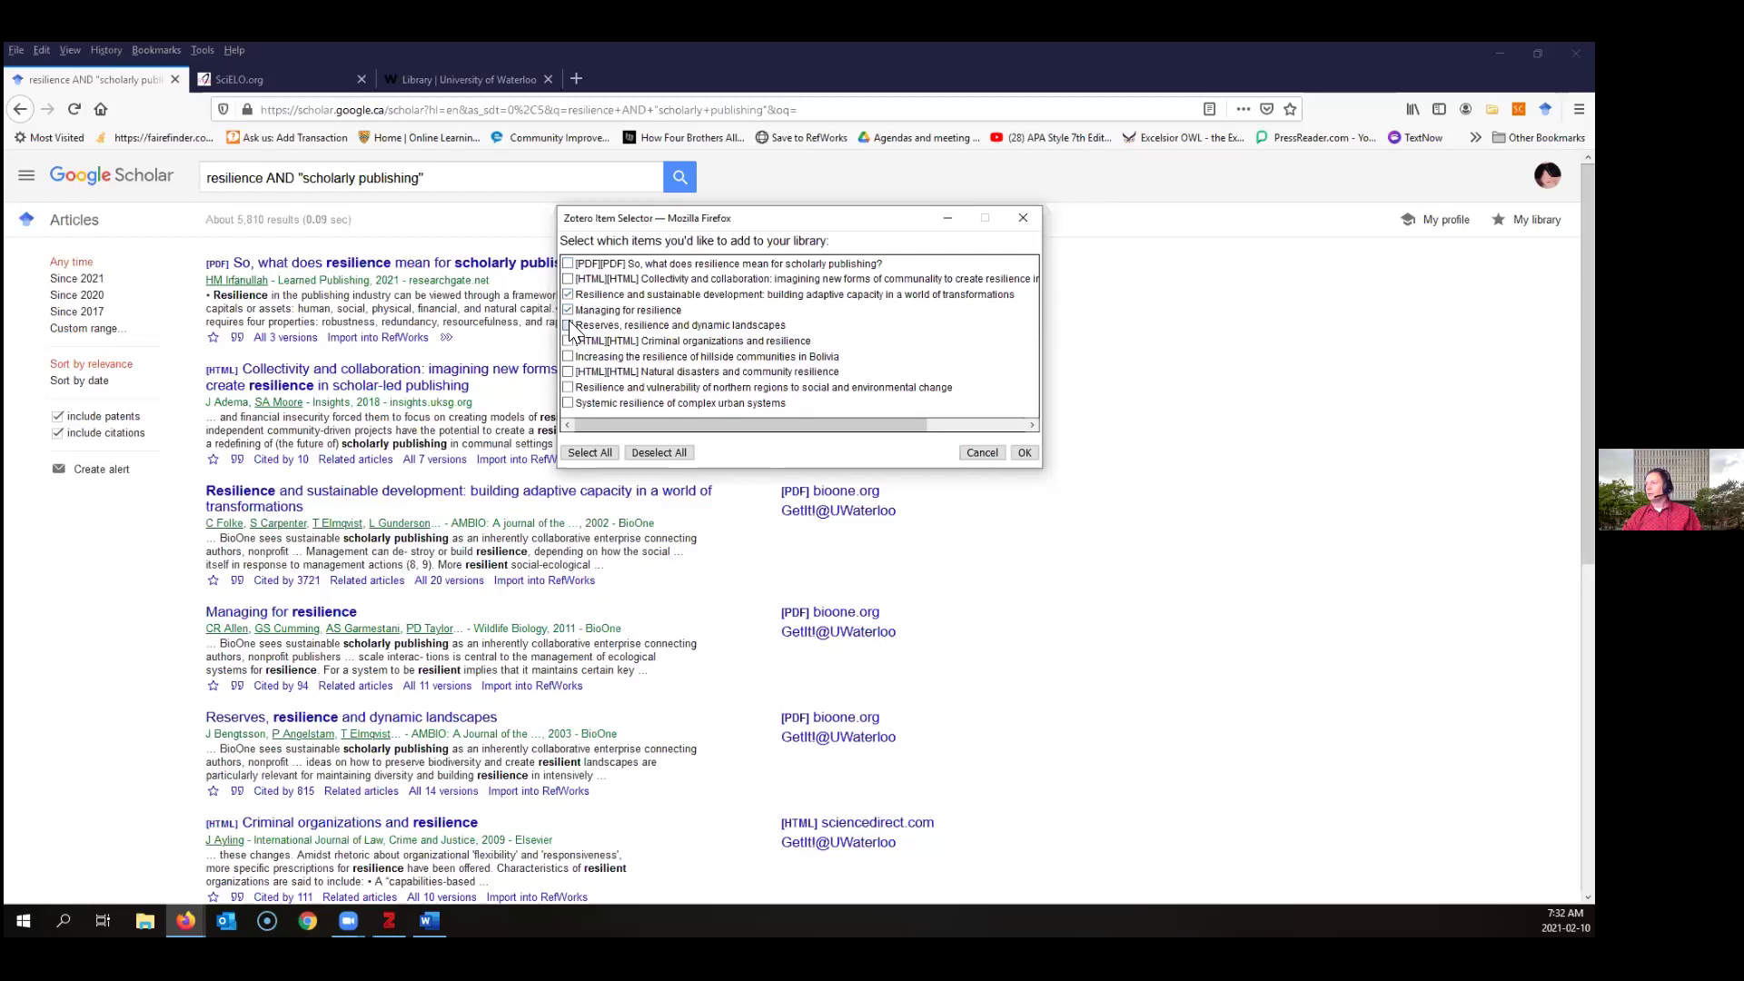
pyautogui.click(568, 263)
pyautogui.click(568, 387)
pyautogui.click(1025, 453)
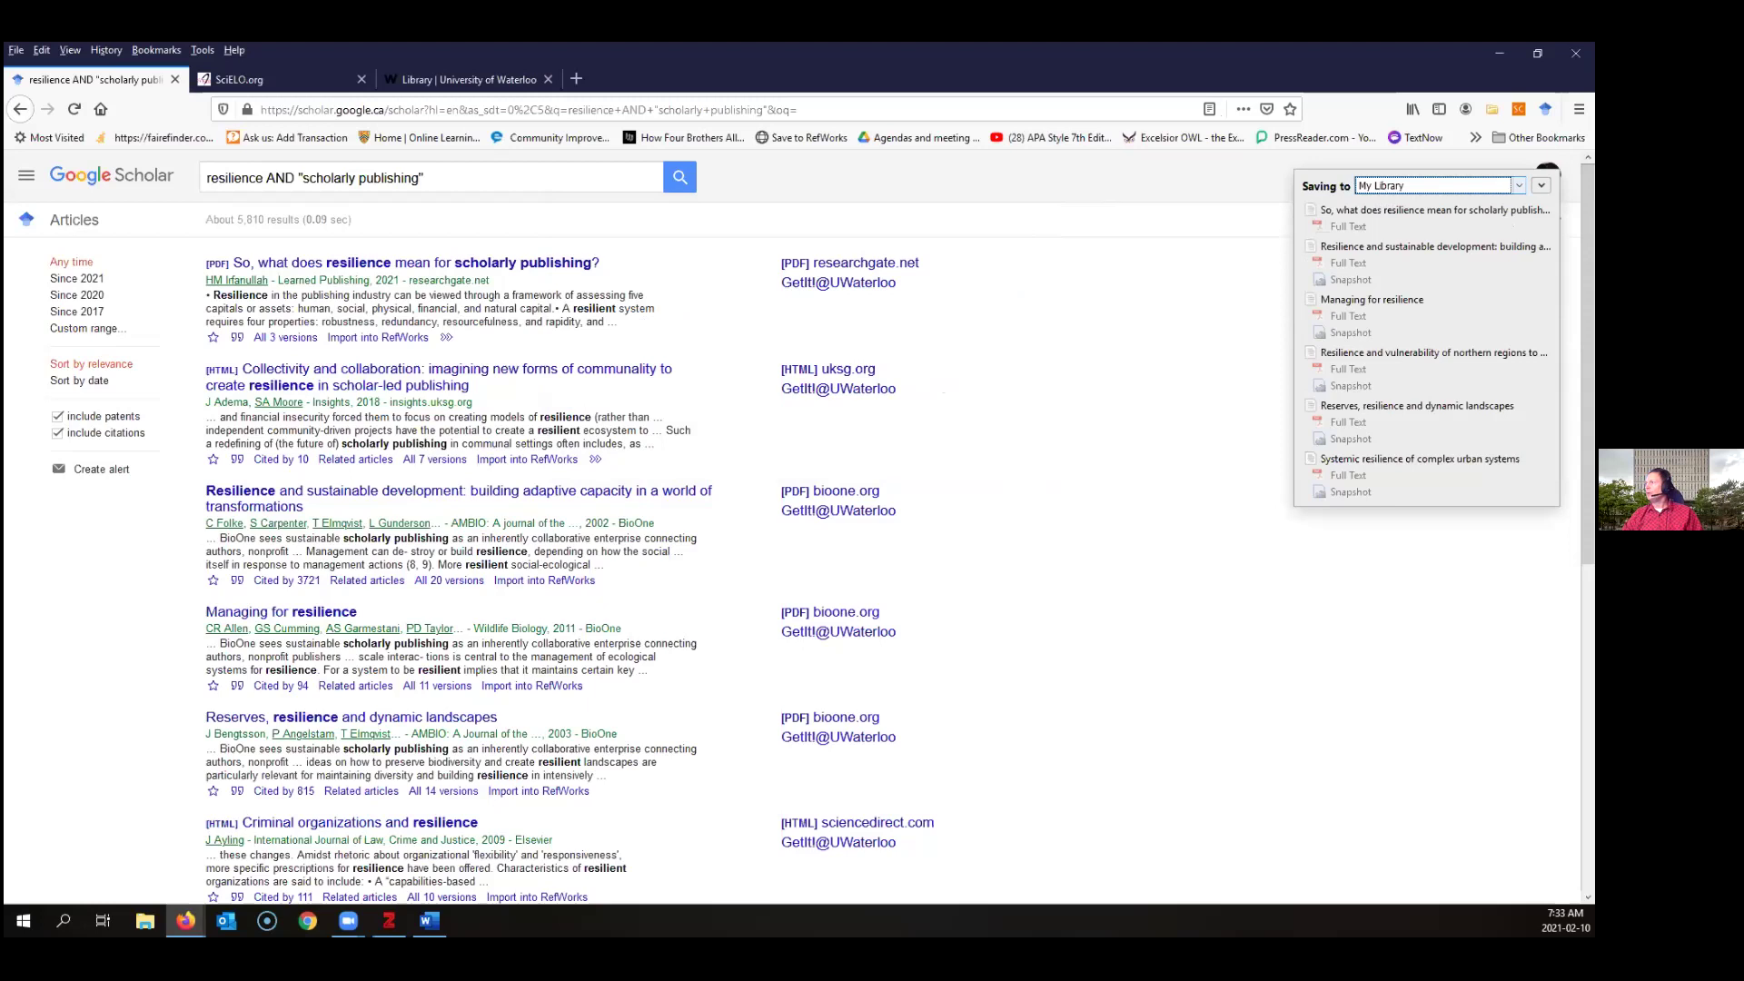
# Redirect the saved articles into the Training Feb 10 collection and close the Zotero popup
pyautogui.click(1418, 186)
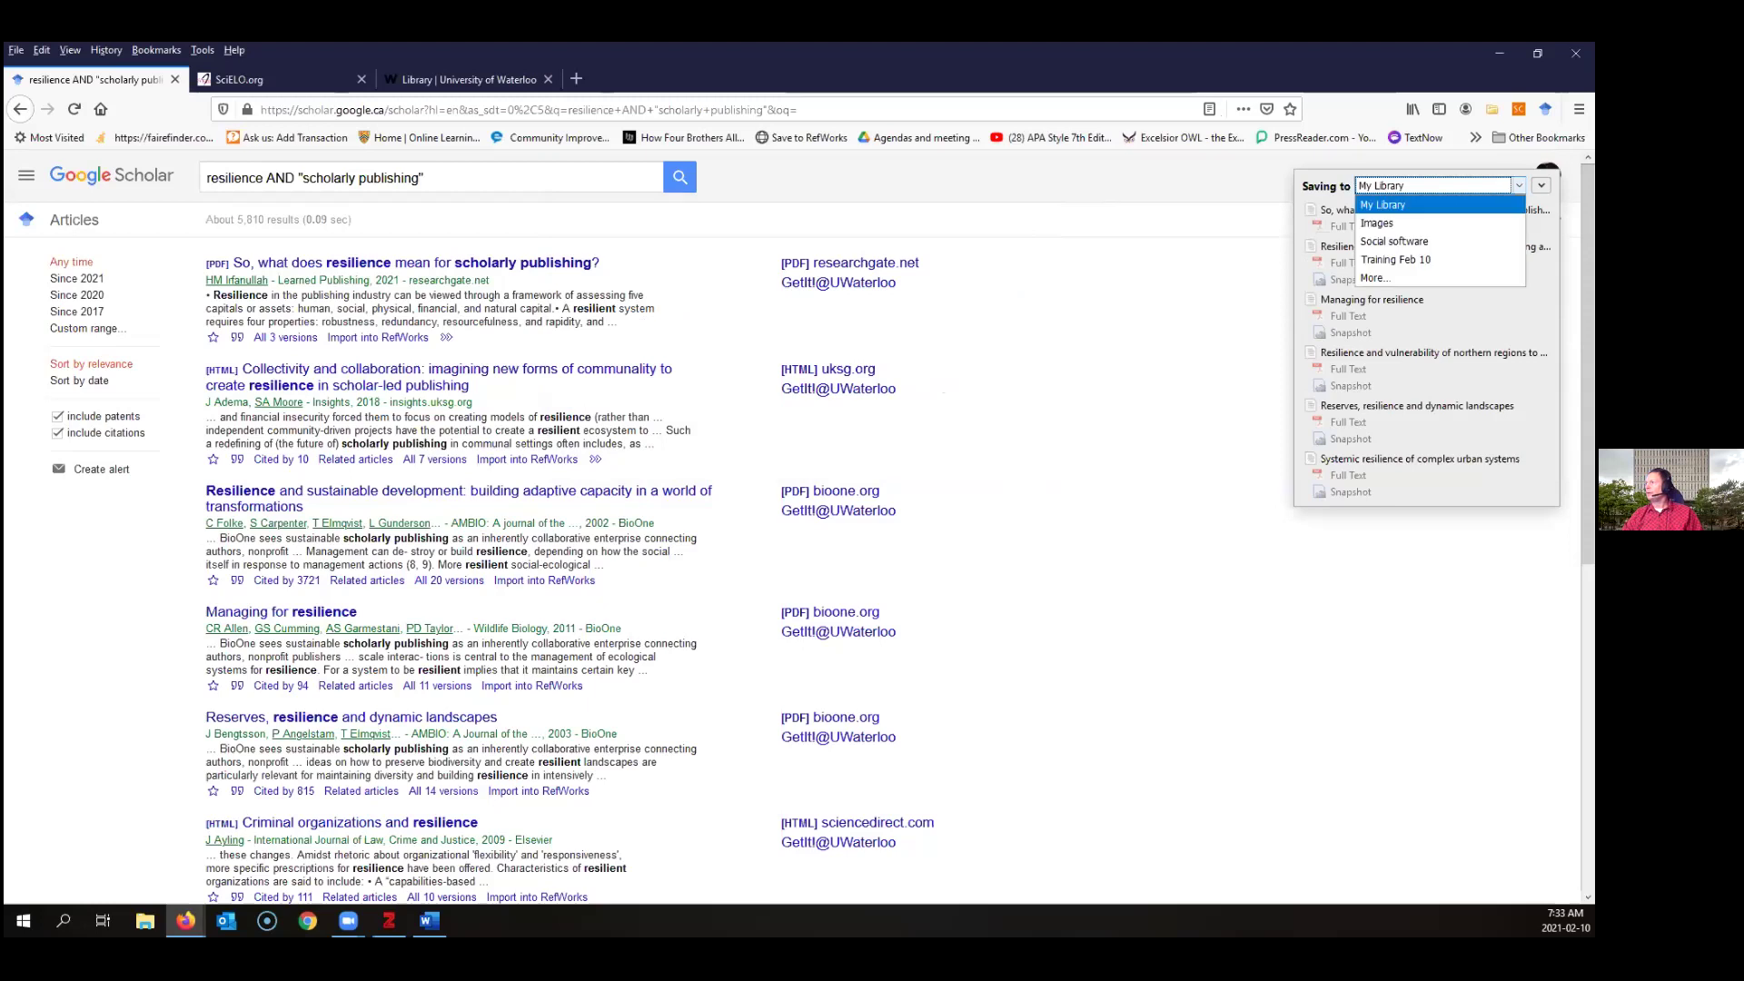
pyautogui.click(1381, 260)
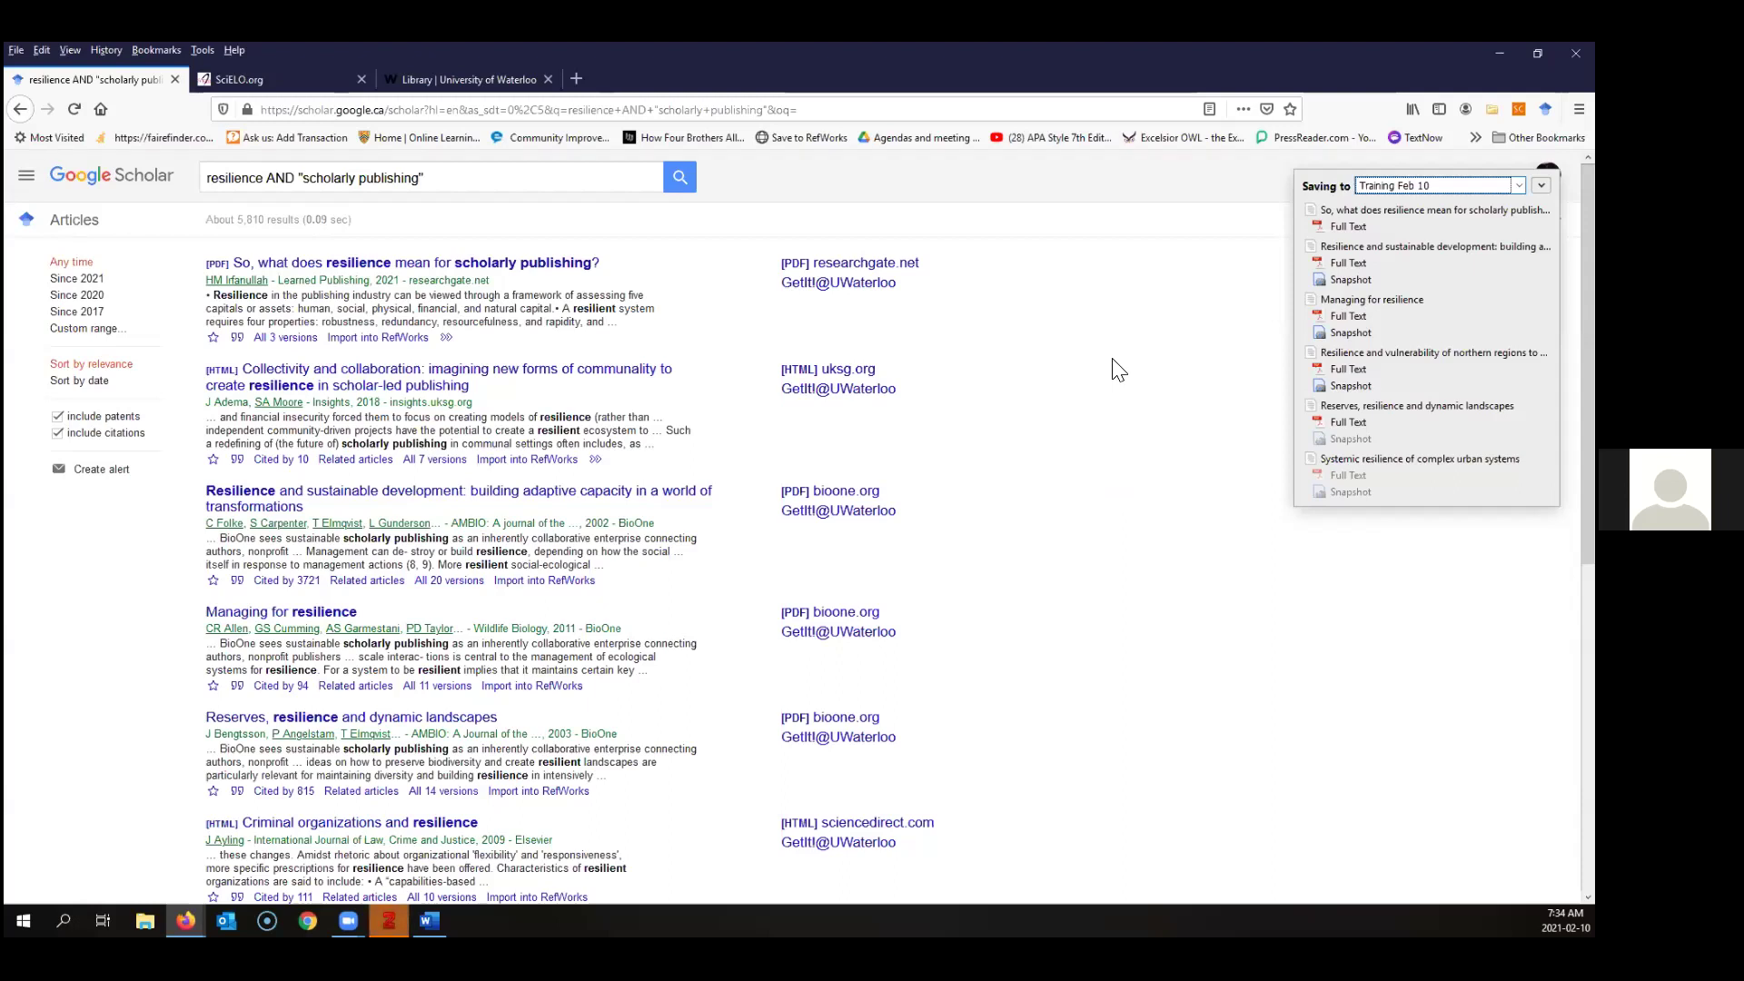
pyautogui.click(1238, 305)
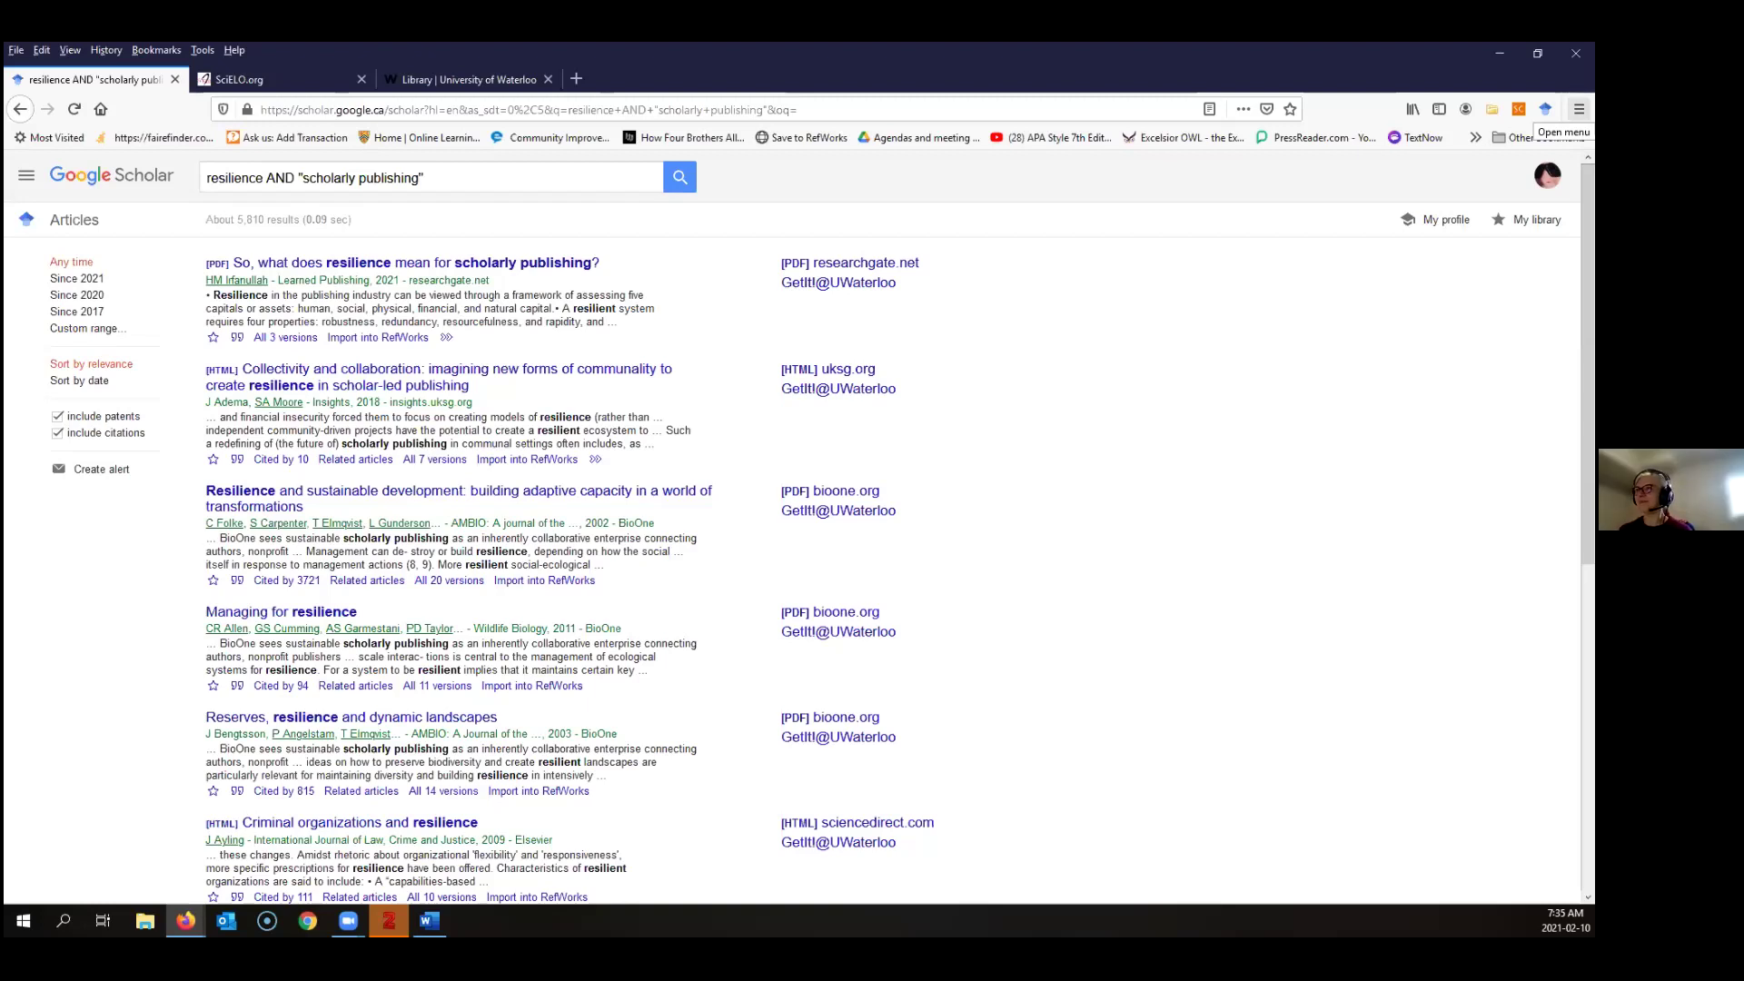
# Open the Add-ons Manager's extensions list from the Firefox main menu
pyautogui.click(1579, 109)
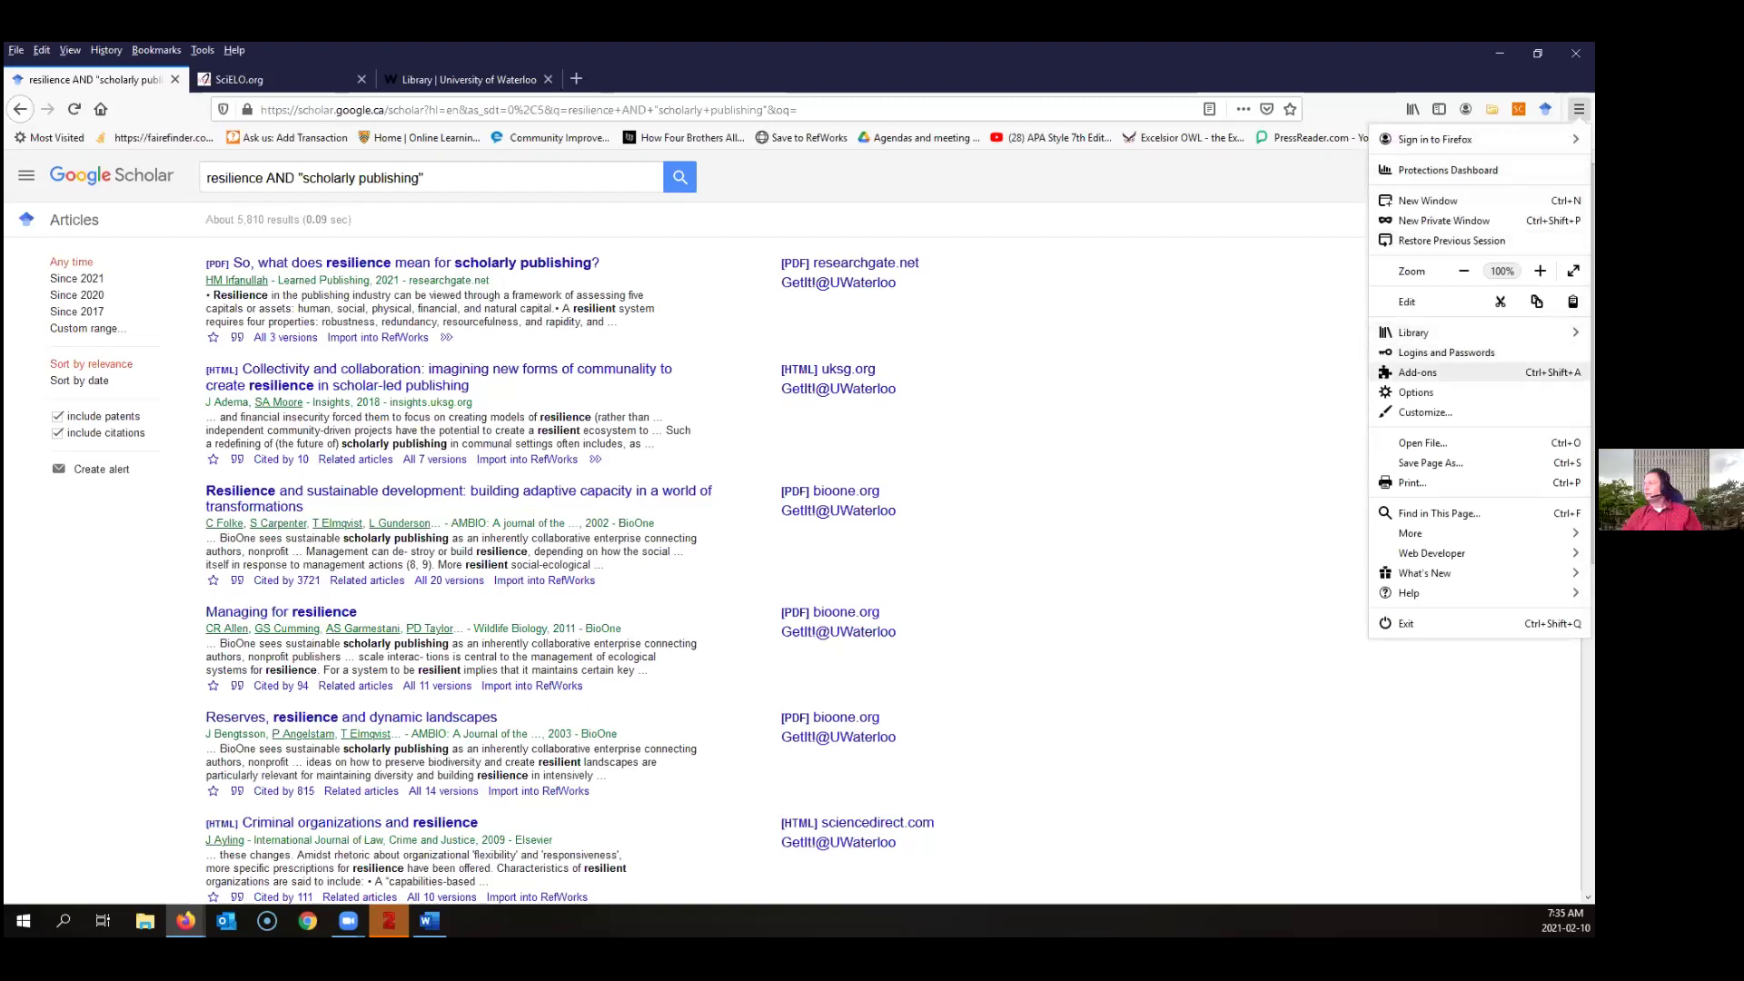
pyautogui.click(1404, 371)
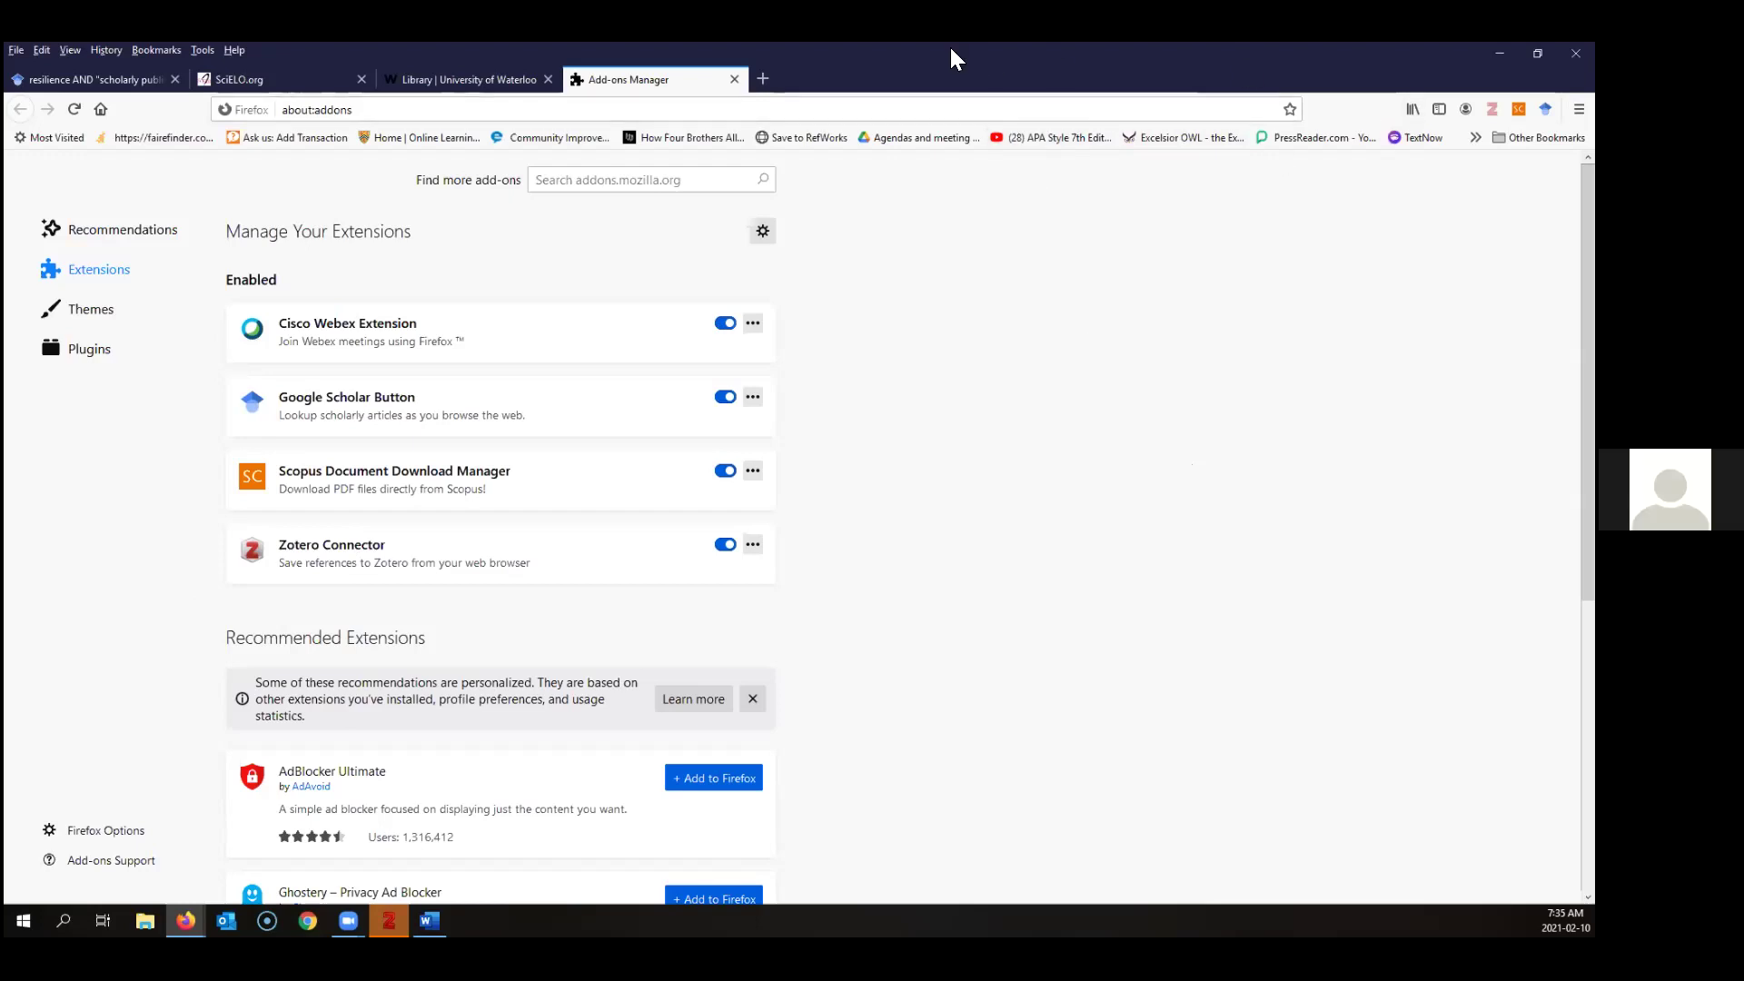
# Peek at the Zotero library behind Firefox, close the Add-ons Manager tab, and re-maximize the browser
pyautogui.doubleClick(954, 84)
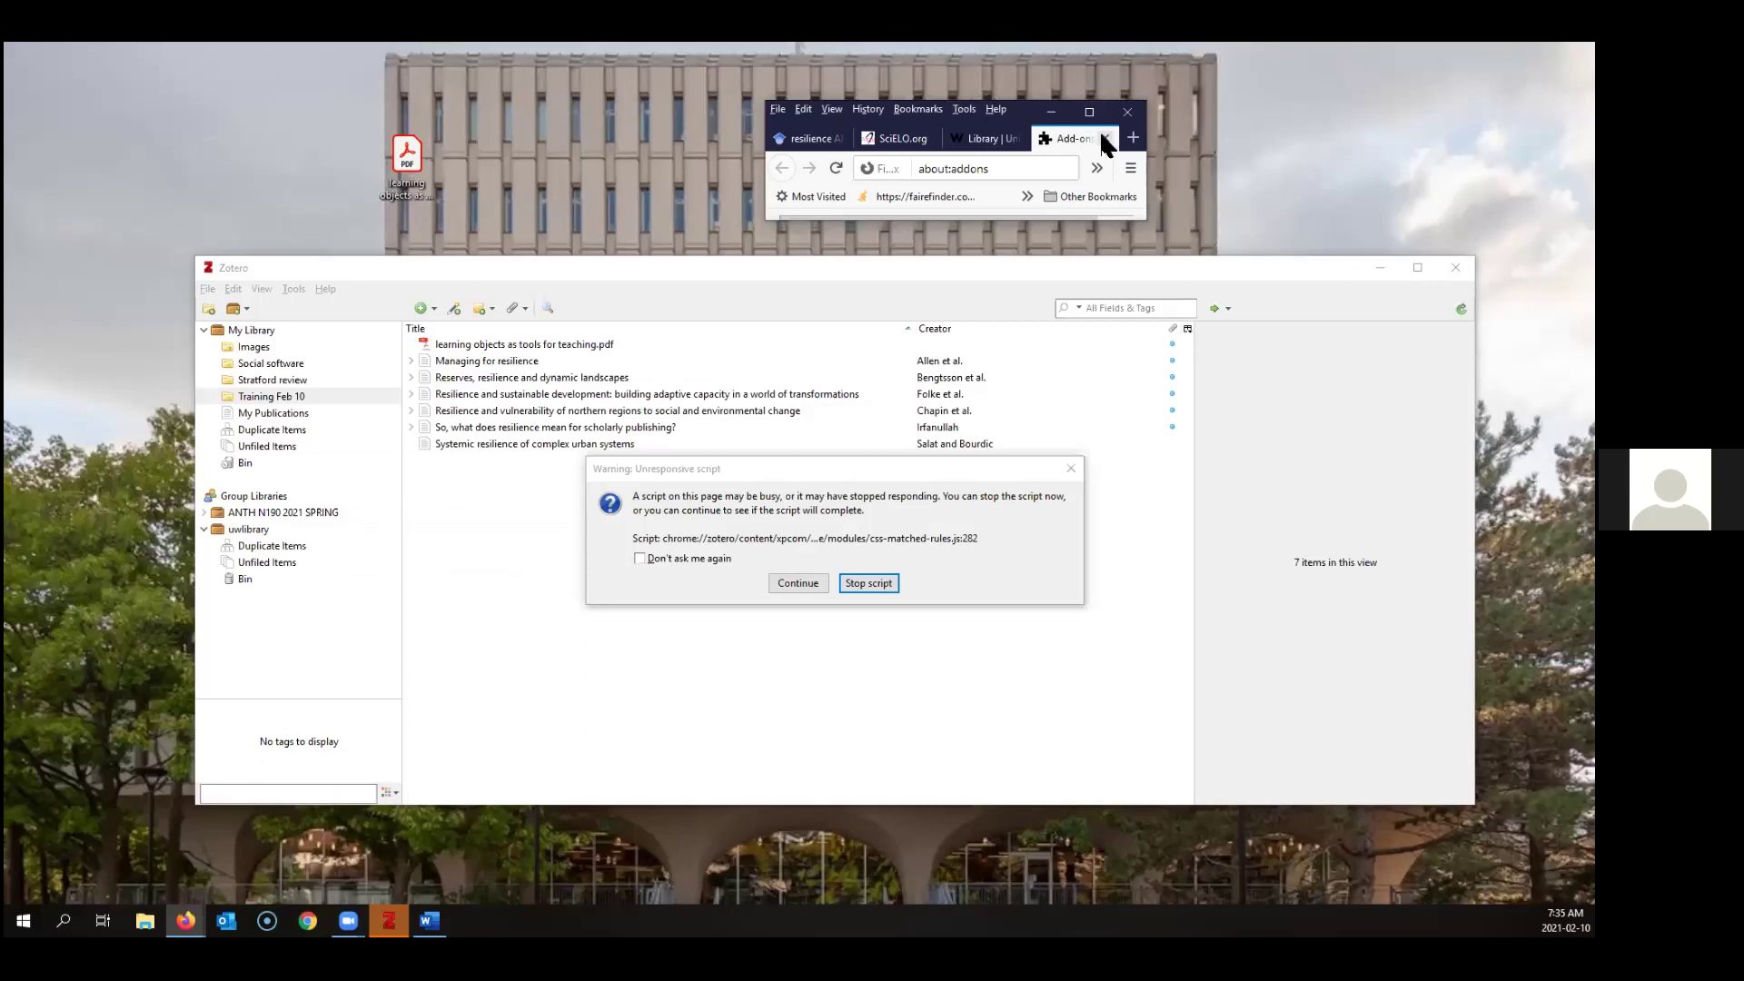
pyautogui.click(1105, 138)
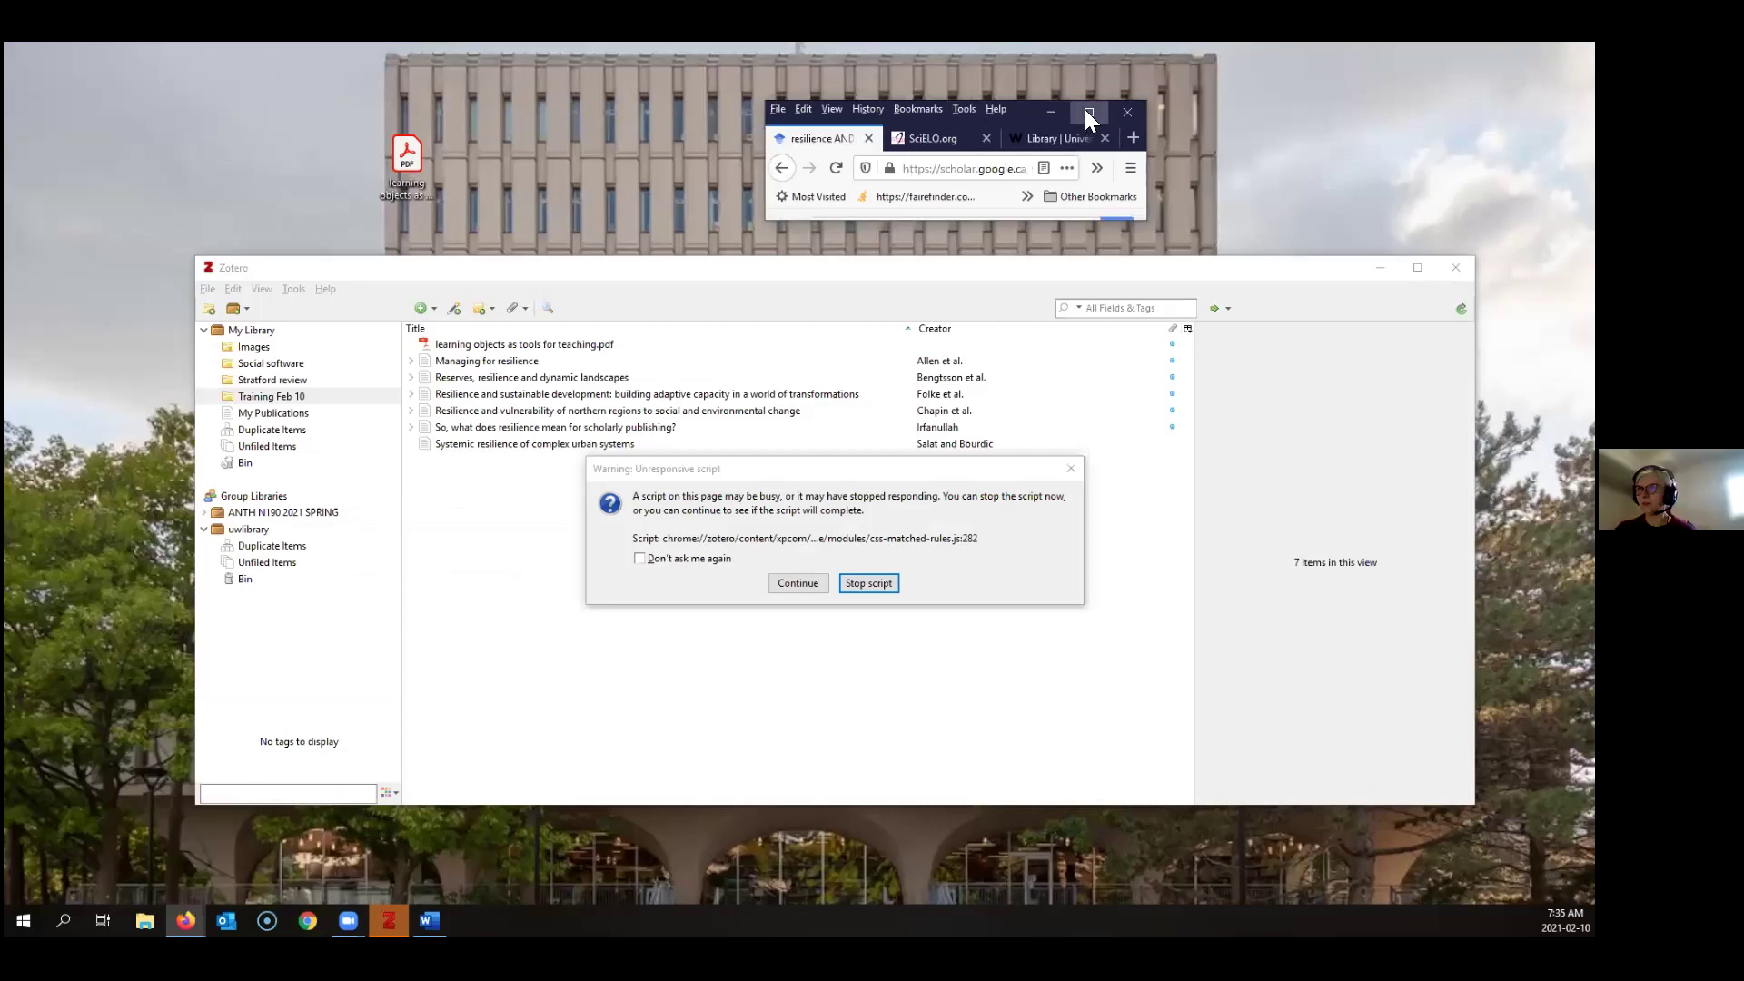
pyautogui.click(1089, 111)
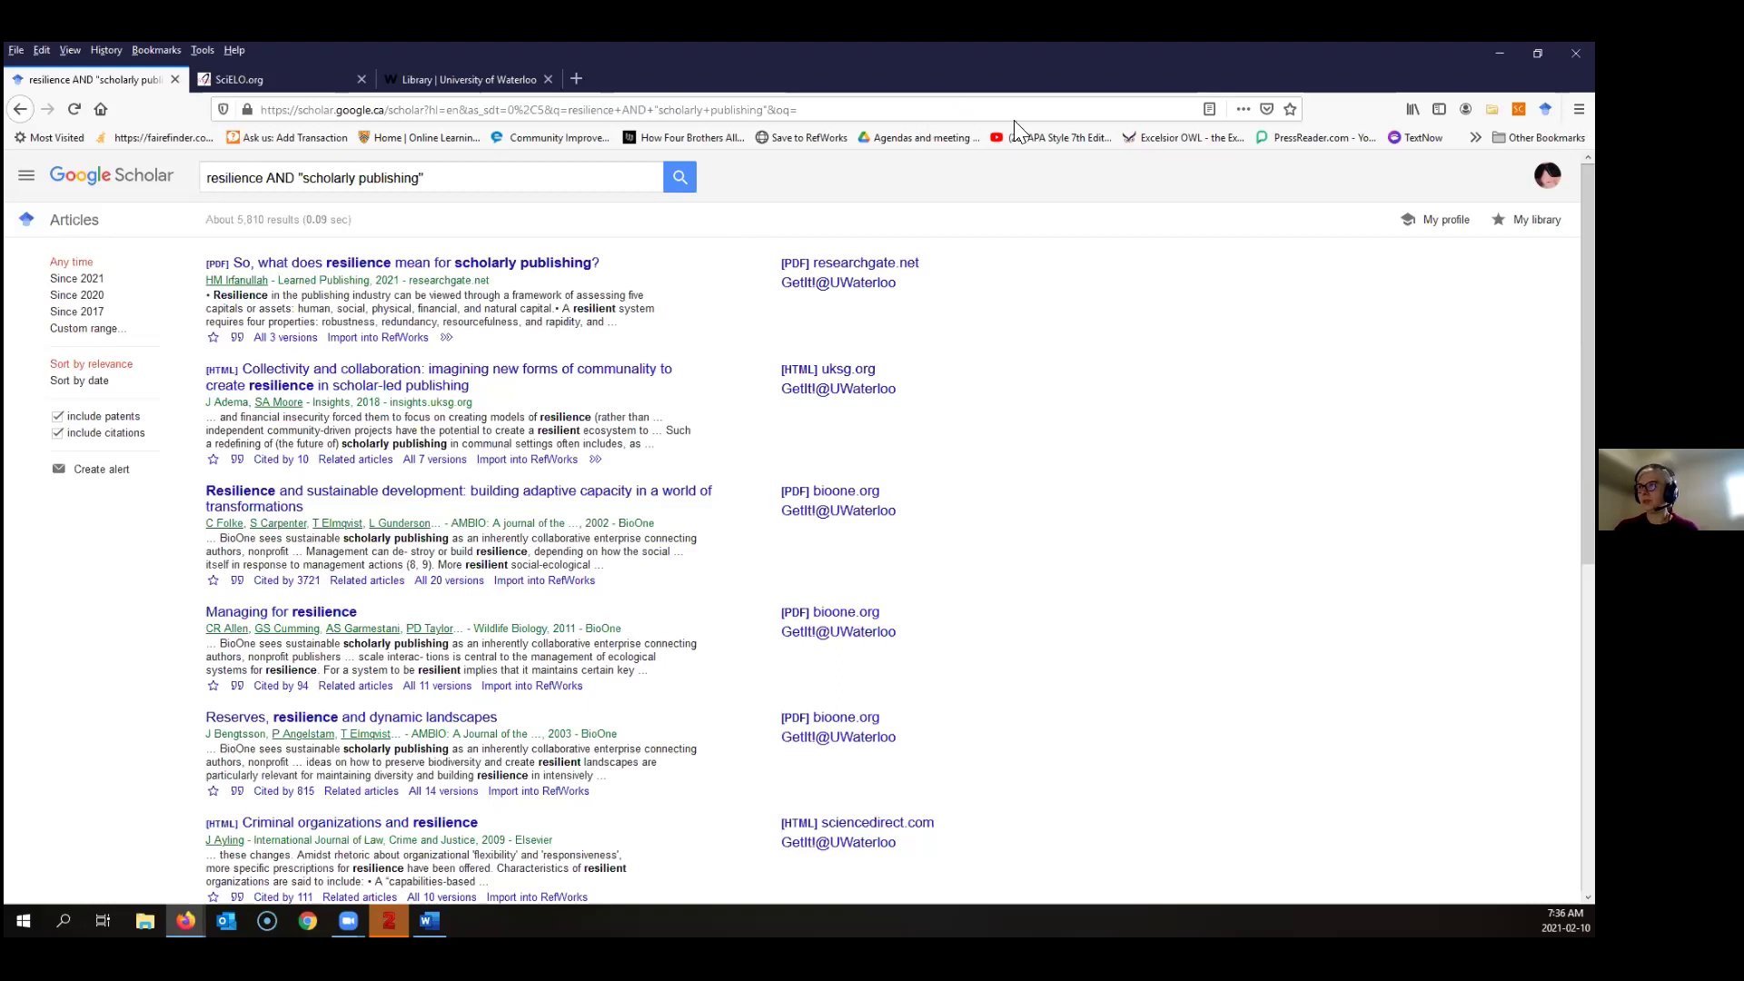
pyautogui.doubleClick(922, 56)
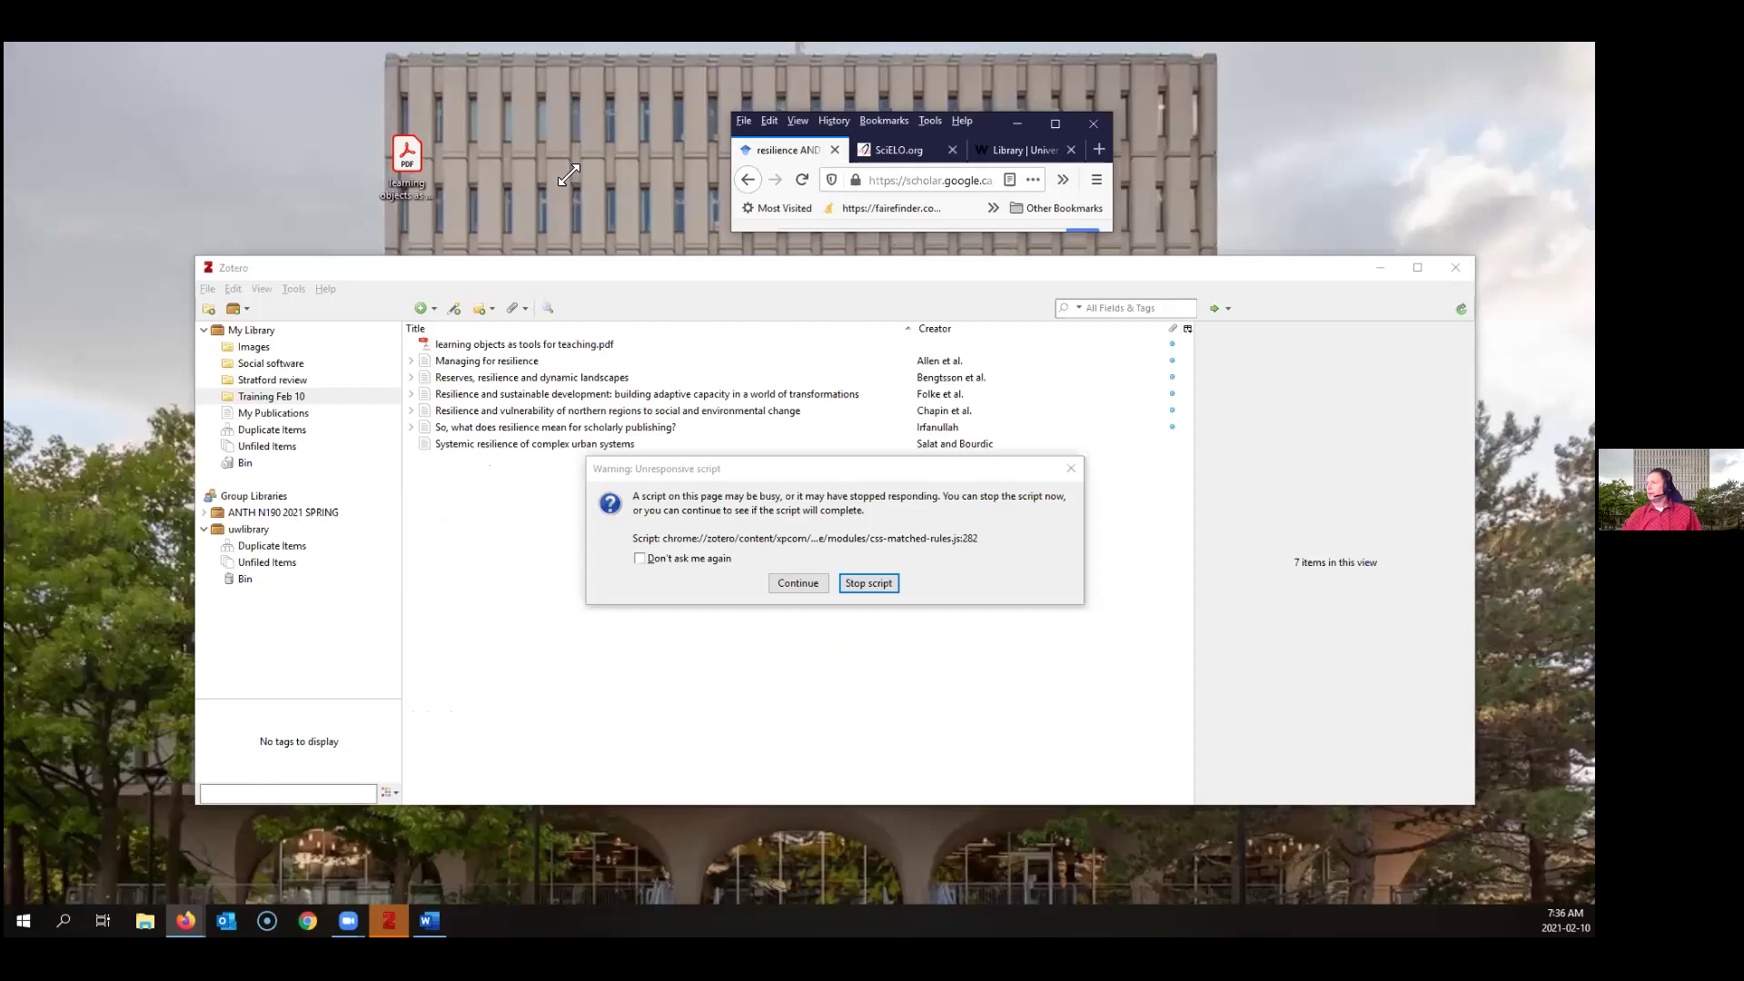
pyautogui.click(1054, 125)
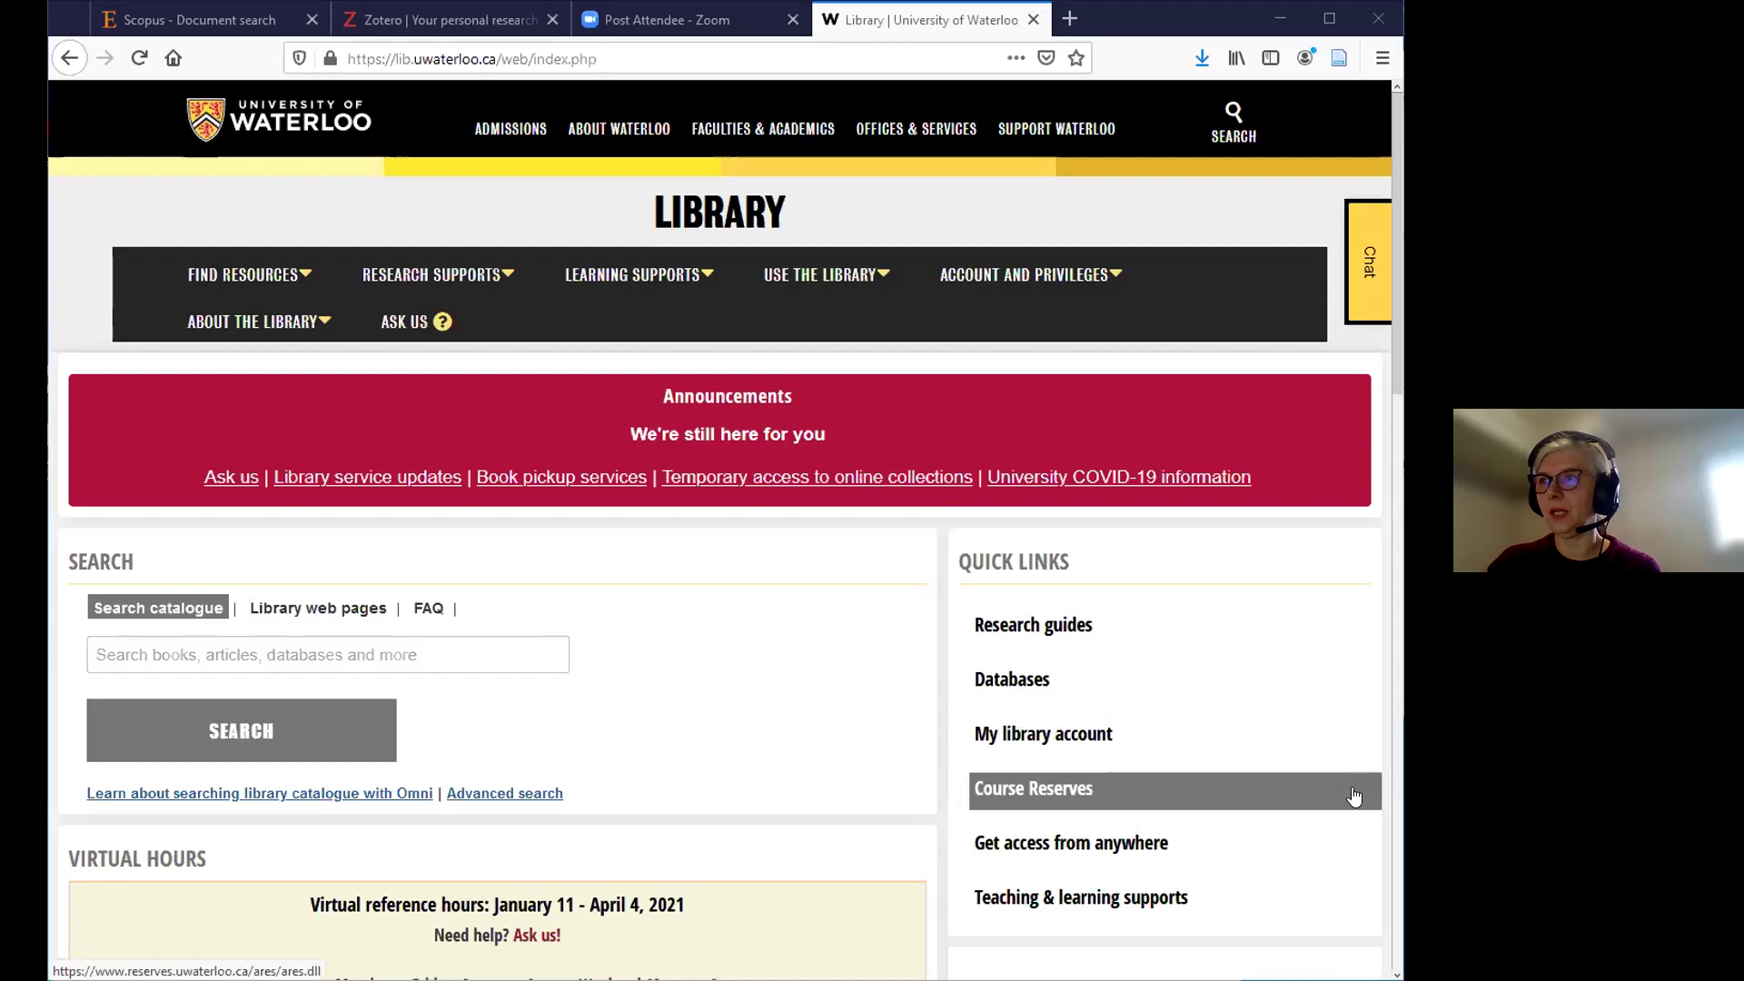
# Search the library's A-Z database list for 'scopus' and open the Scopus access login page
pyautogui.click(1033, 684)
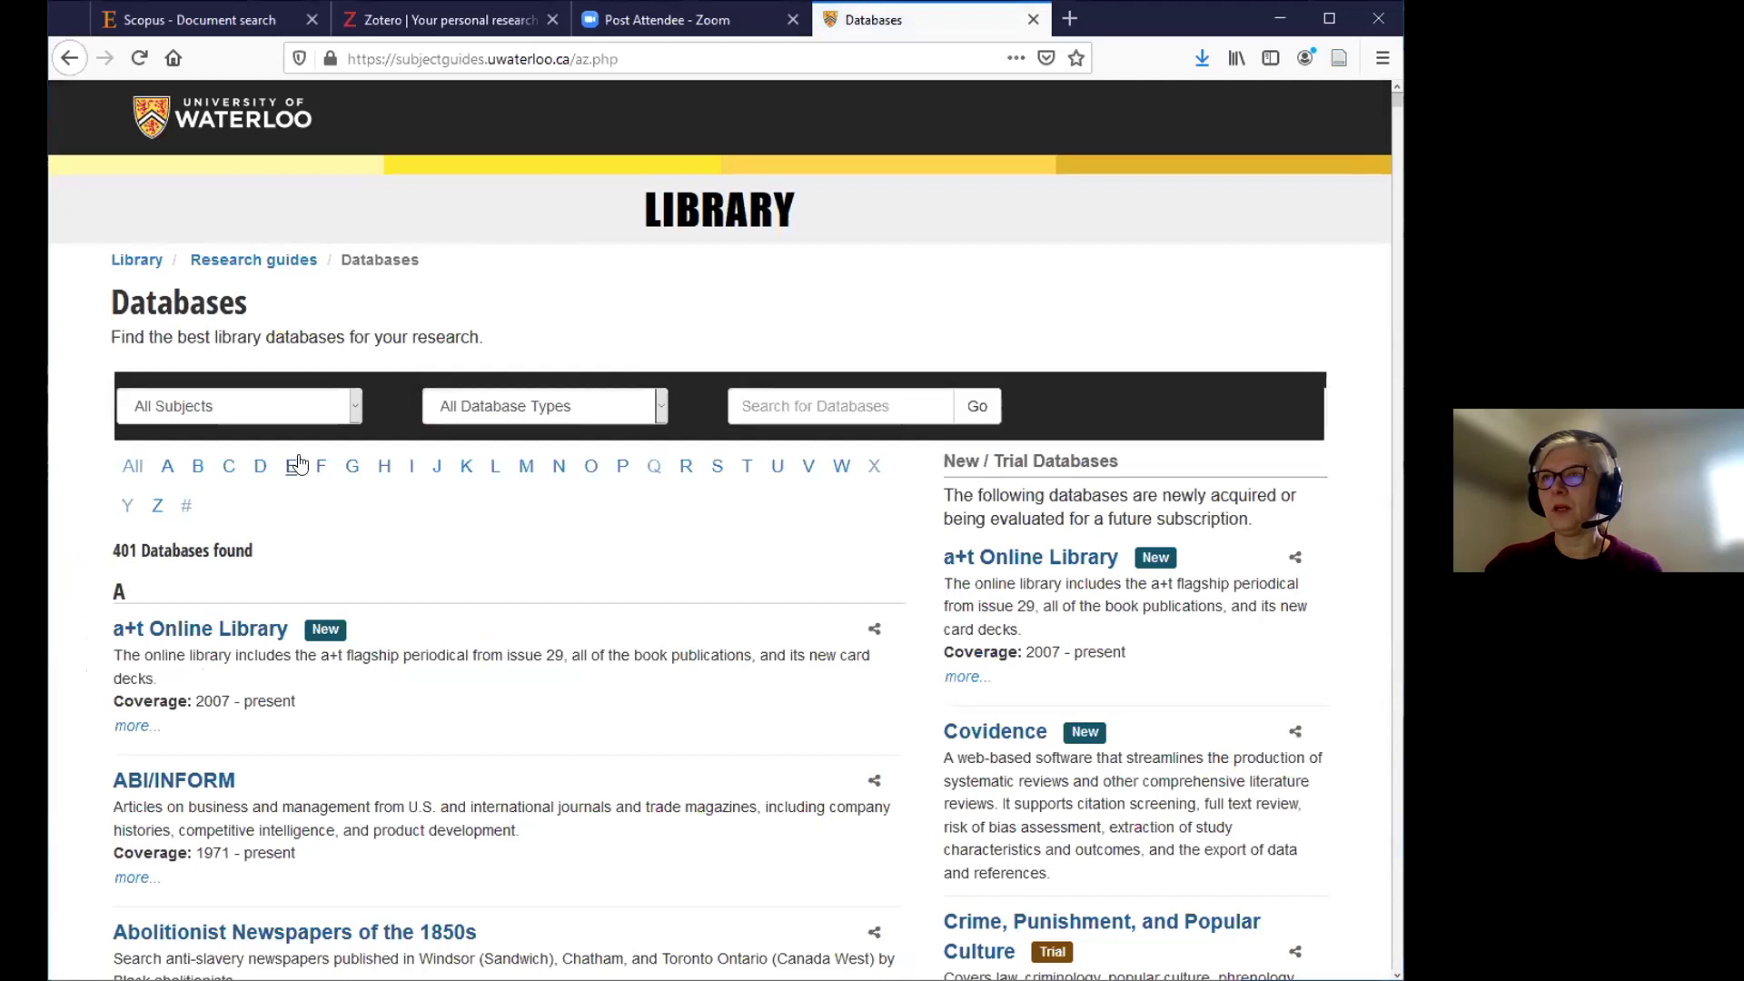
pyautogui.click(762, 398)
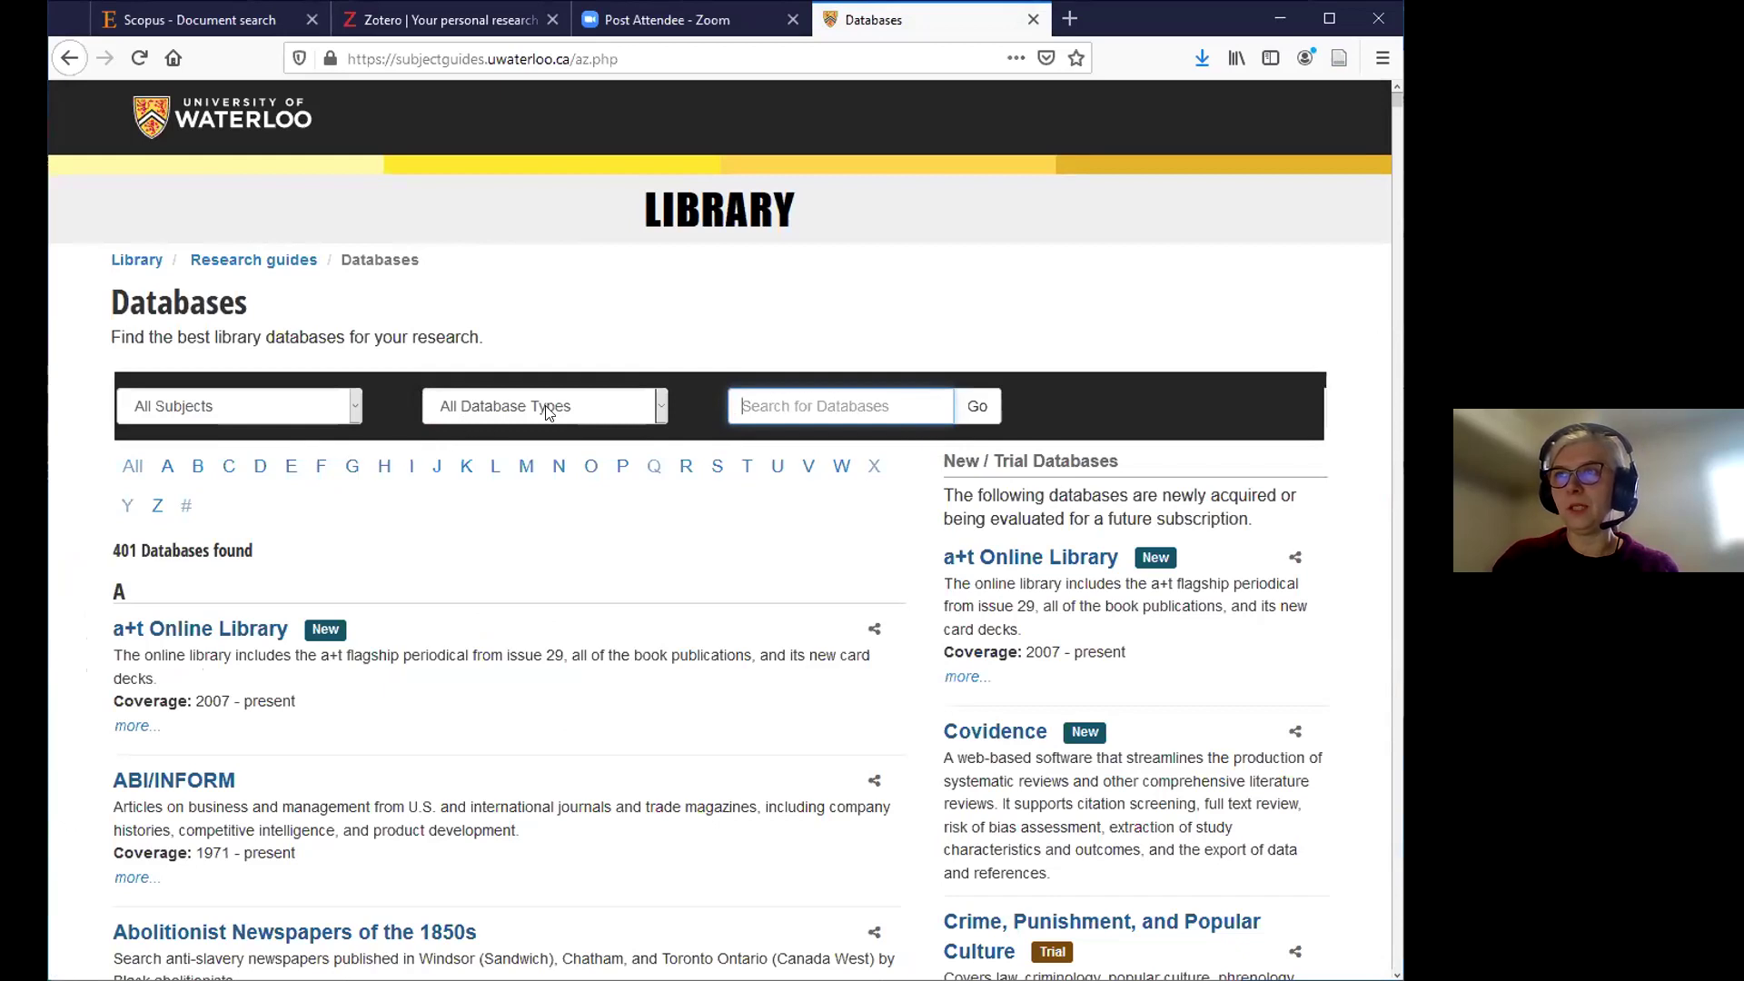
pyautogui.write('s')
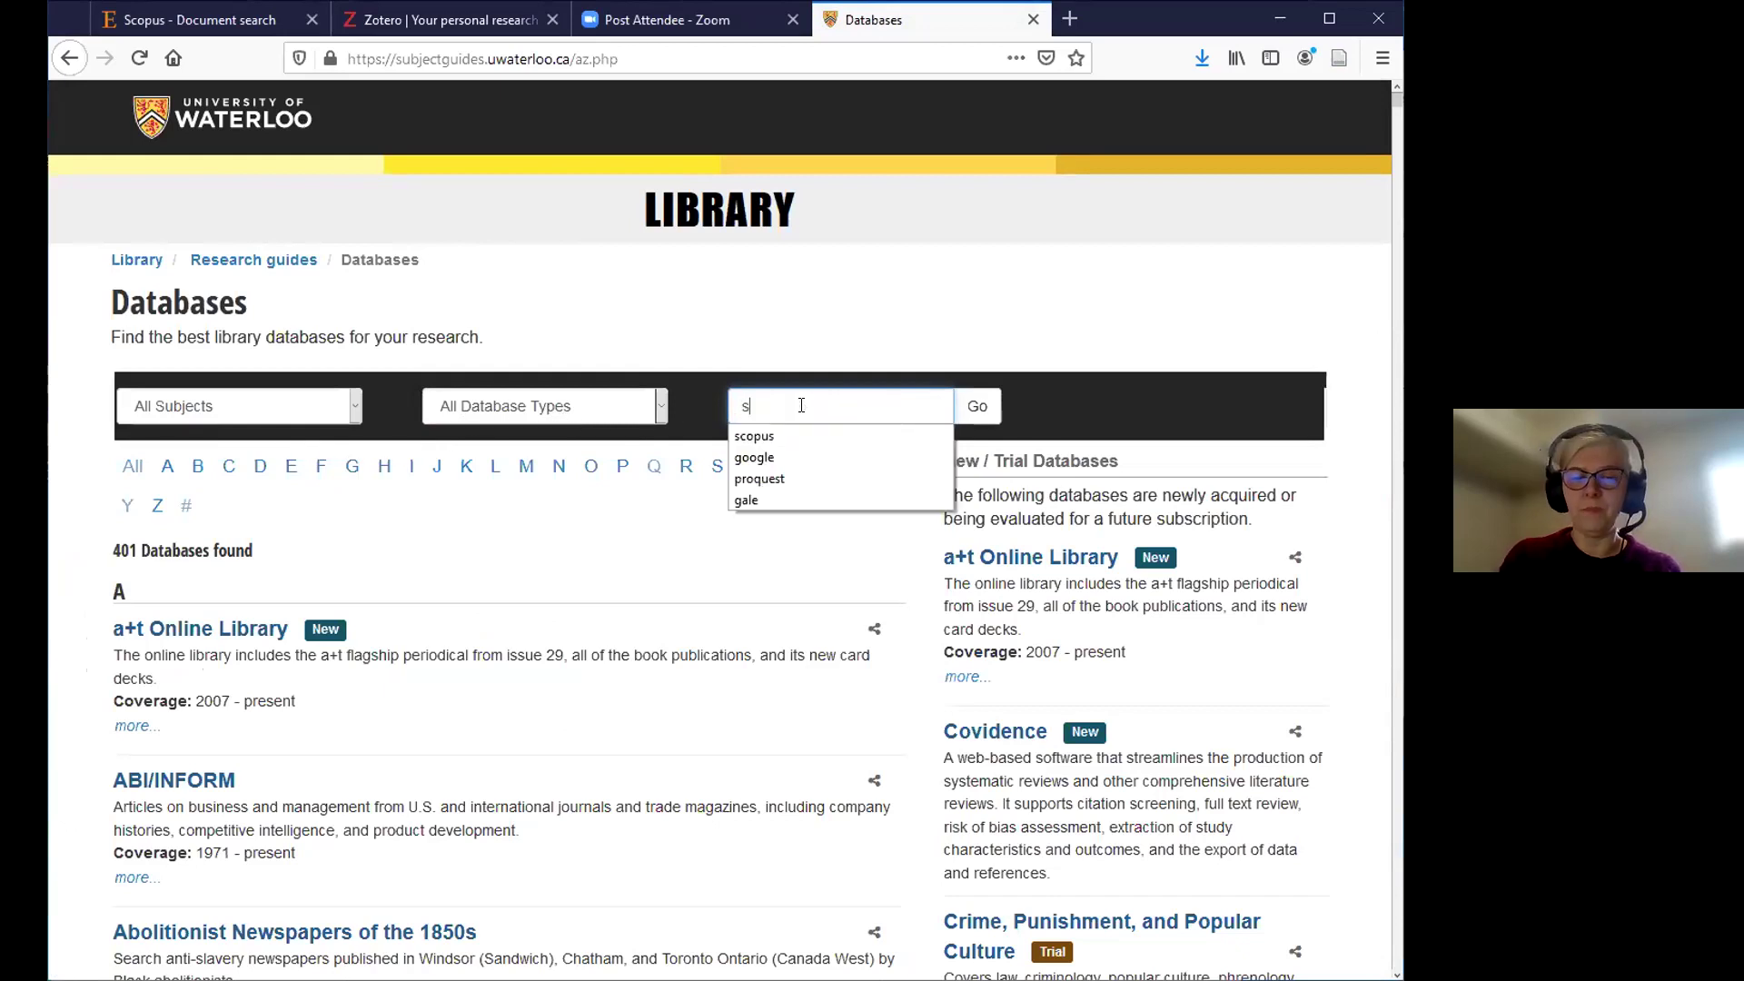
pyautogui.write('copus')
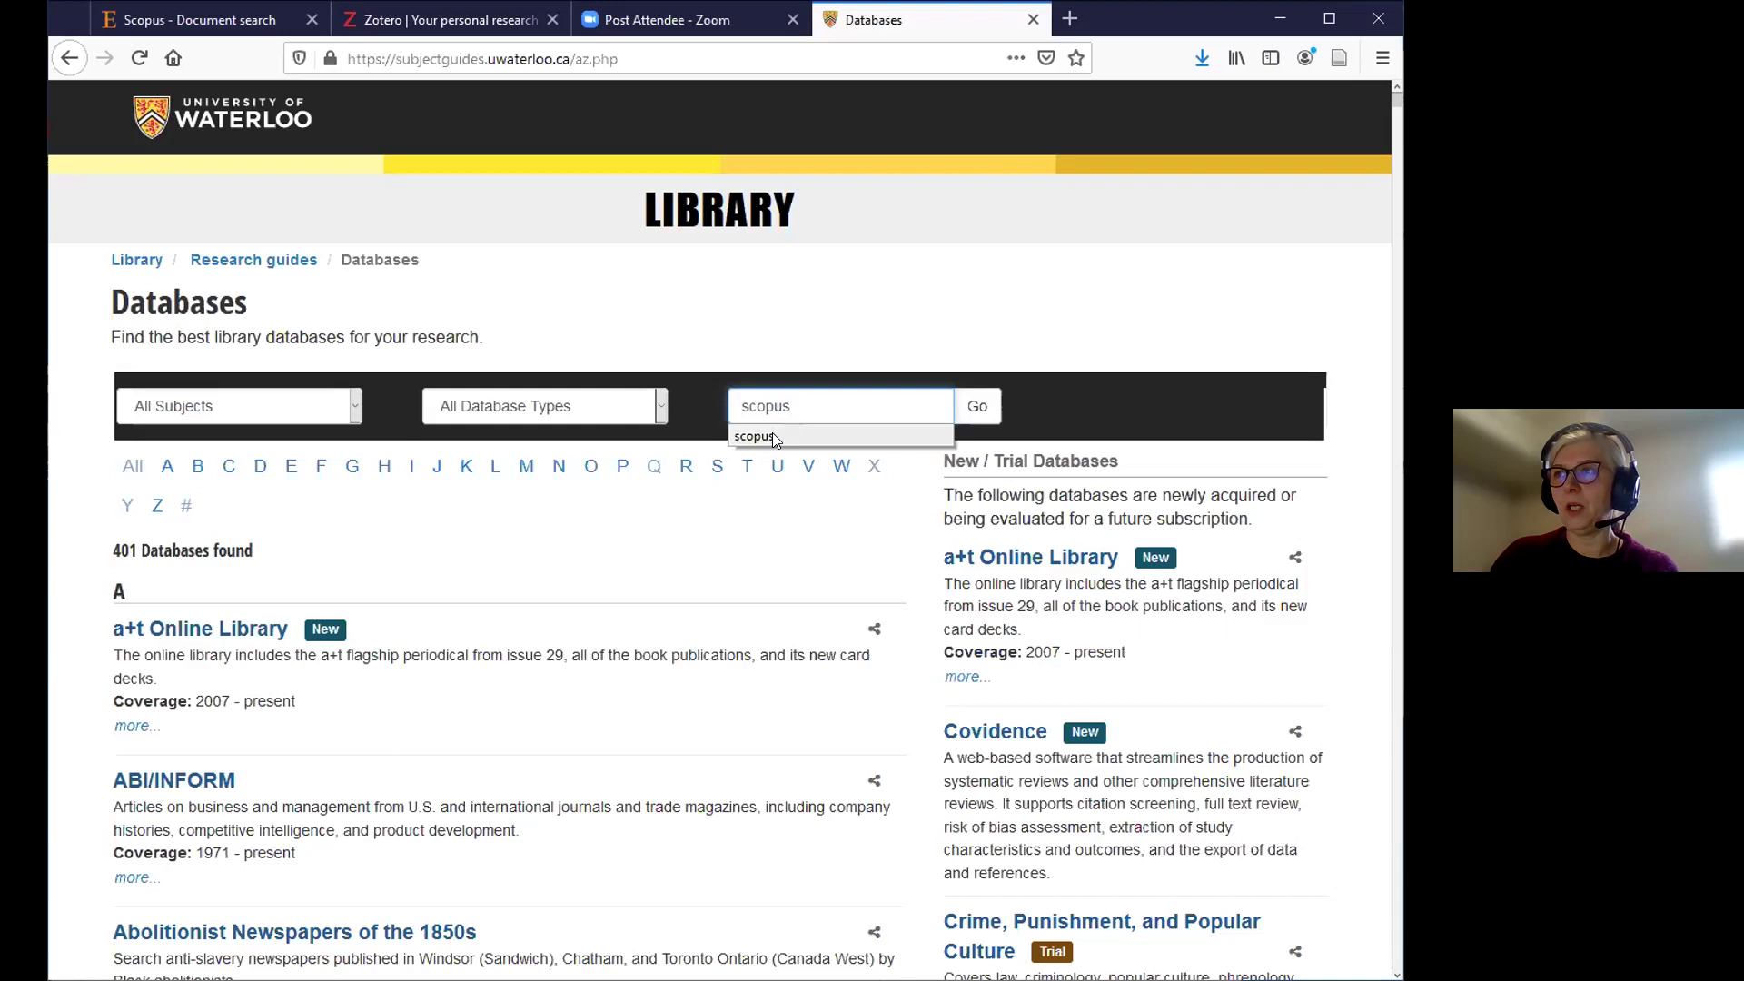
pyautogui.click(975, 408)
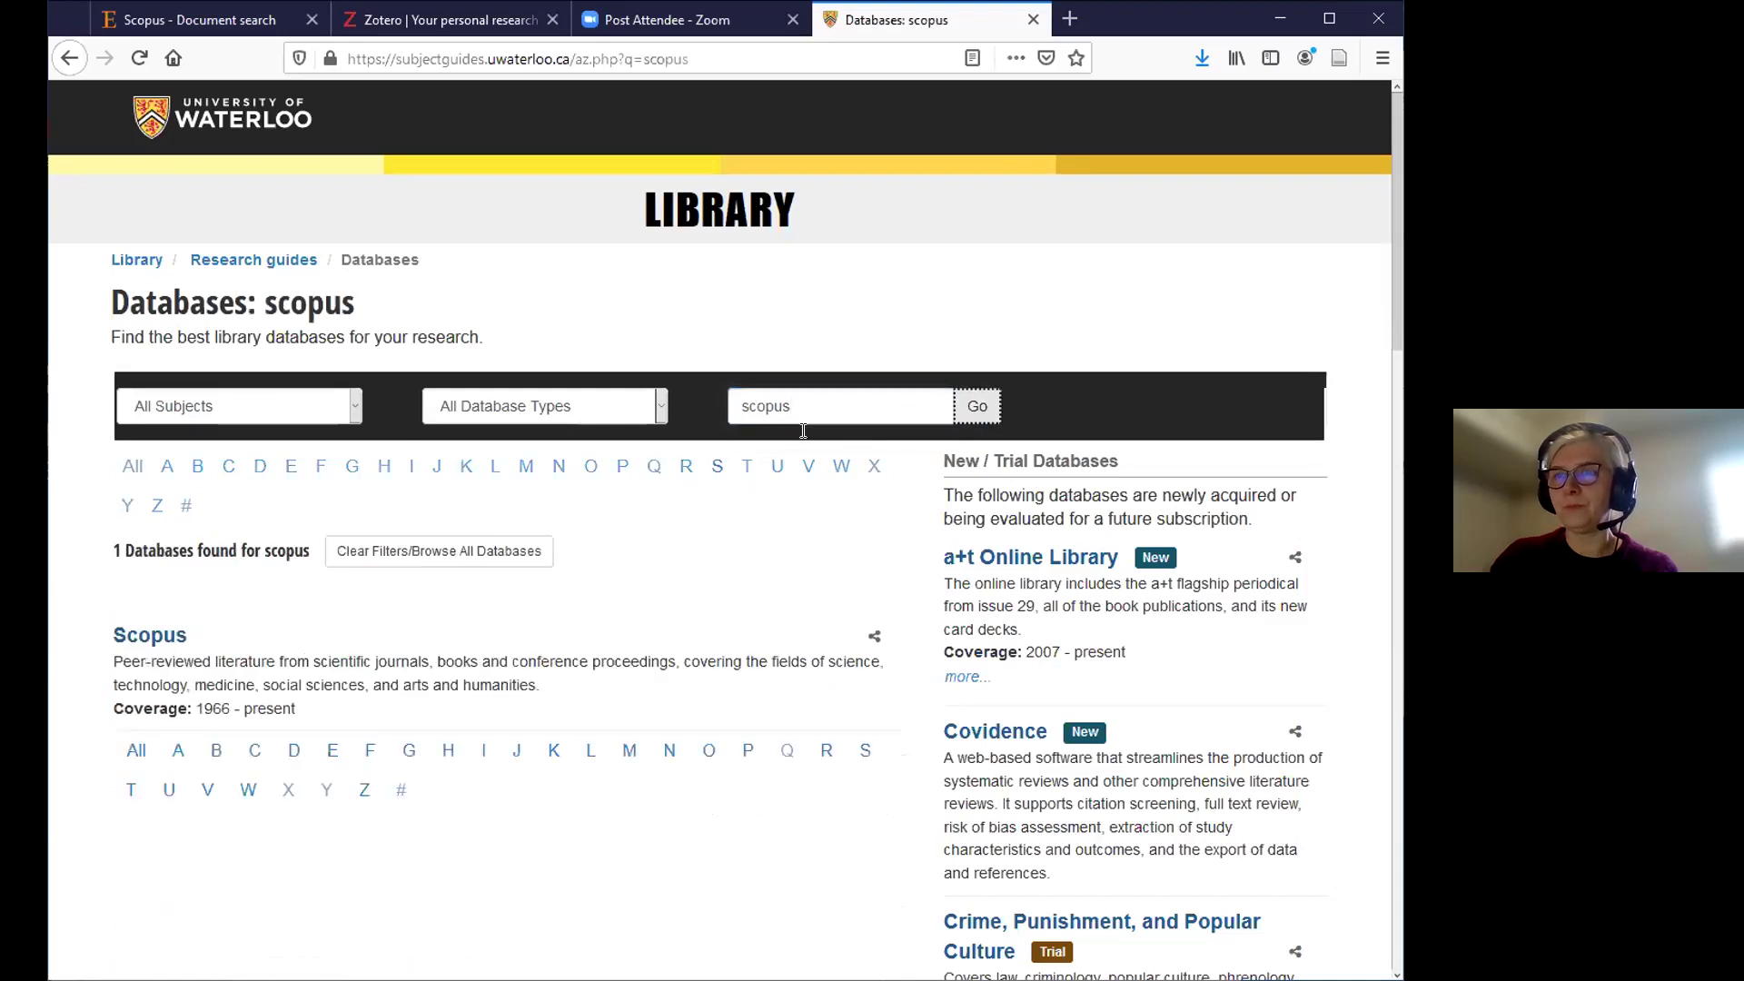
pyautogui.click(152, 637)
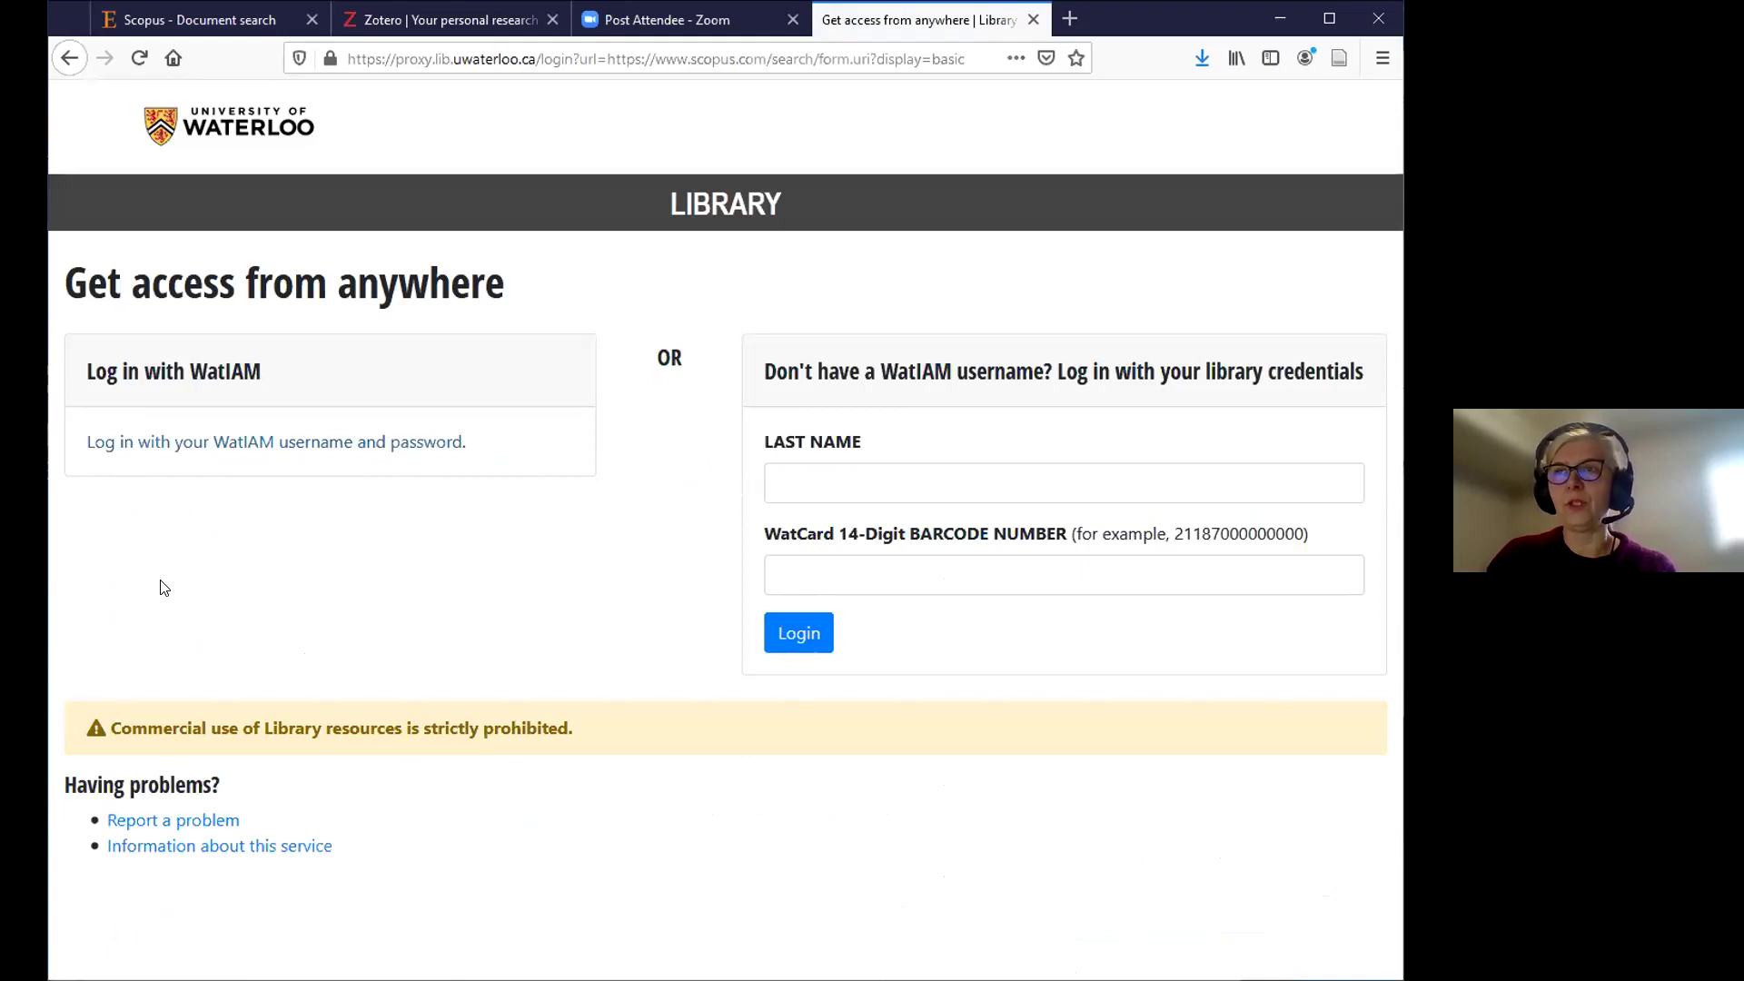
# Sign in to Scopus with the WatIAM account and enter "climate change" as the document search
pyautogui.click(419, 447)
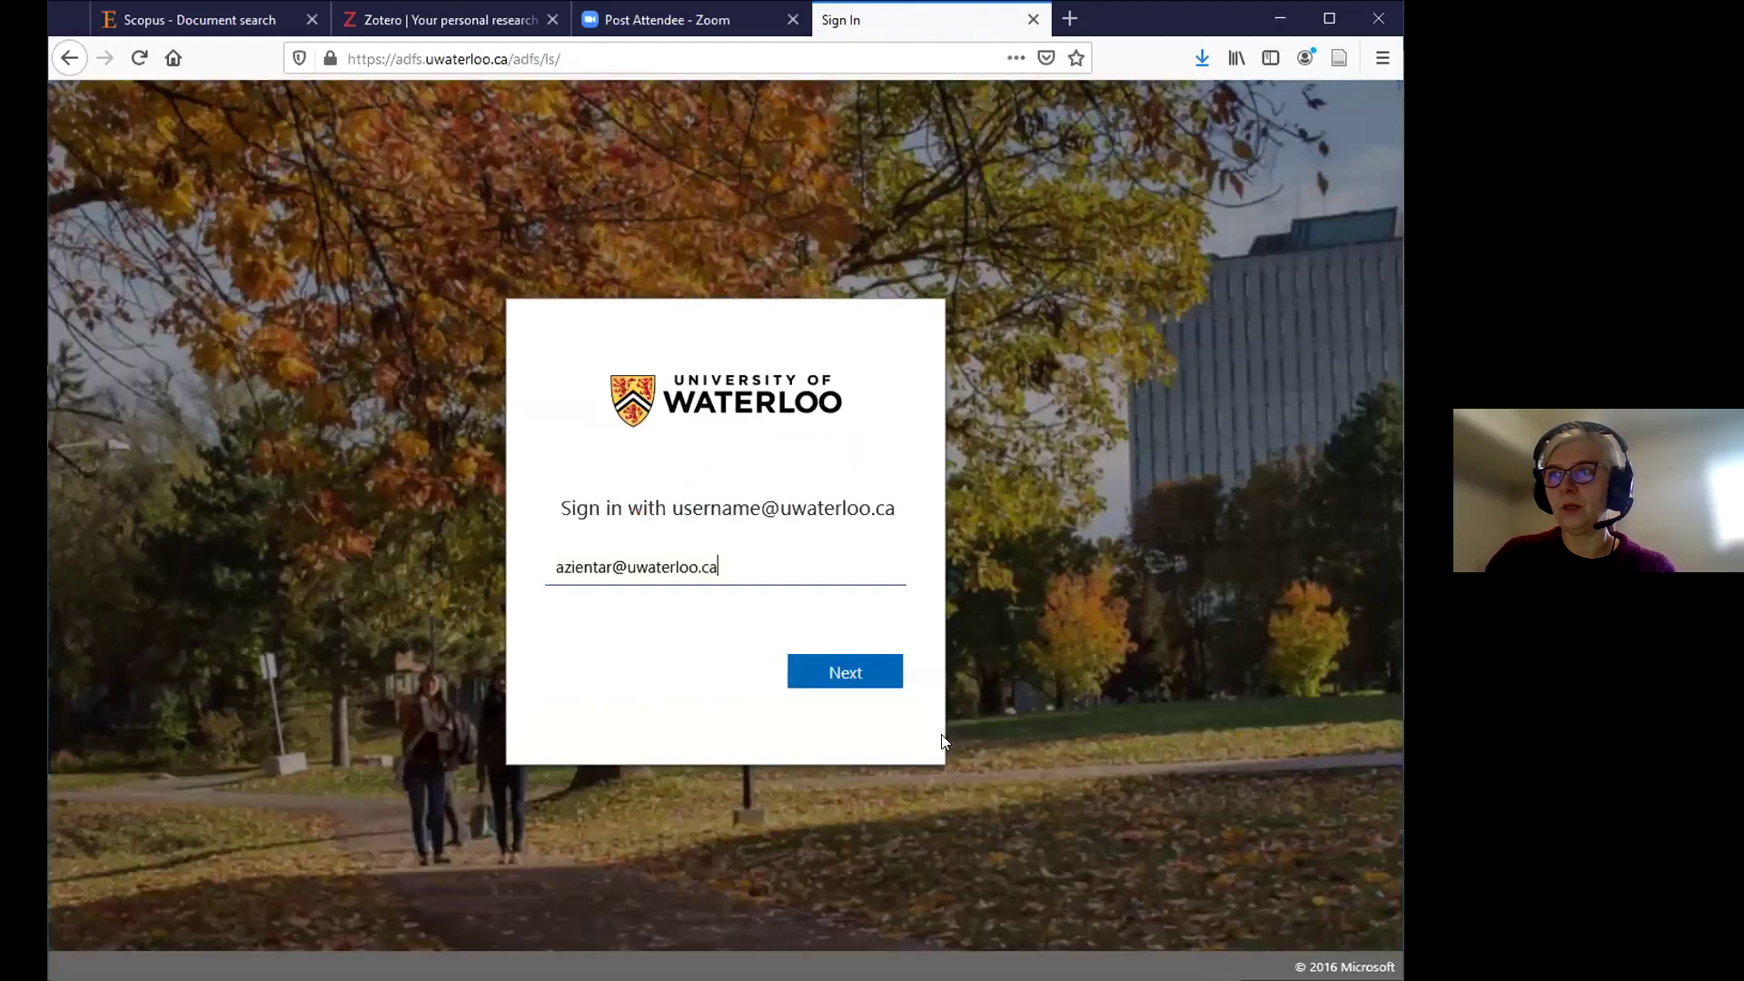
pyautogui.click(830, 673)
pyautogui.click(854, 674)
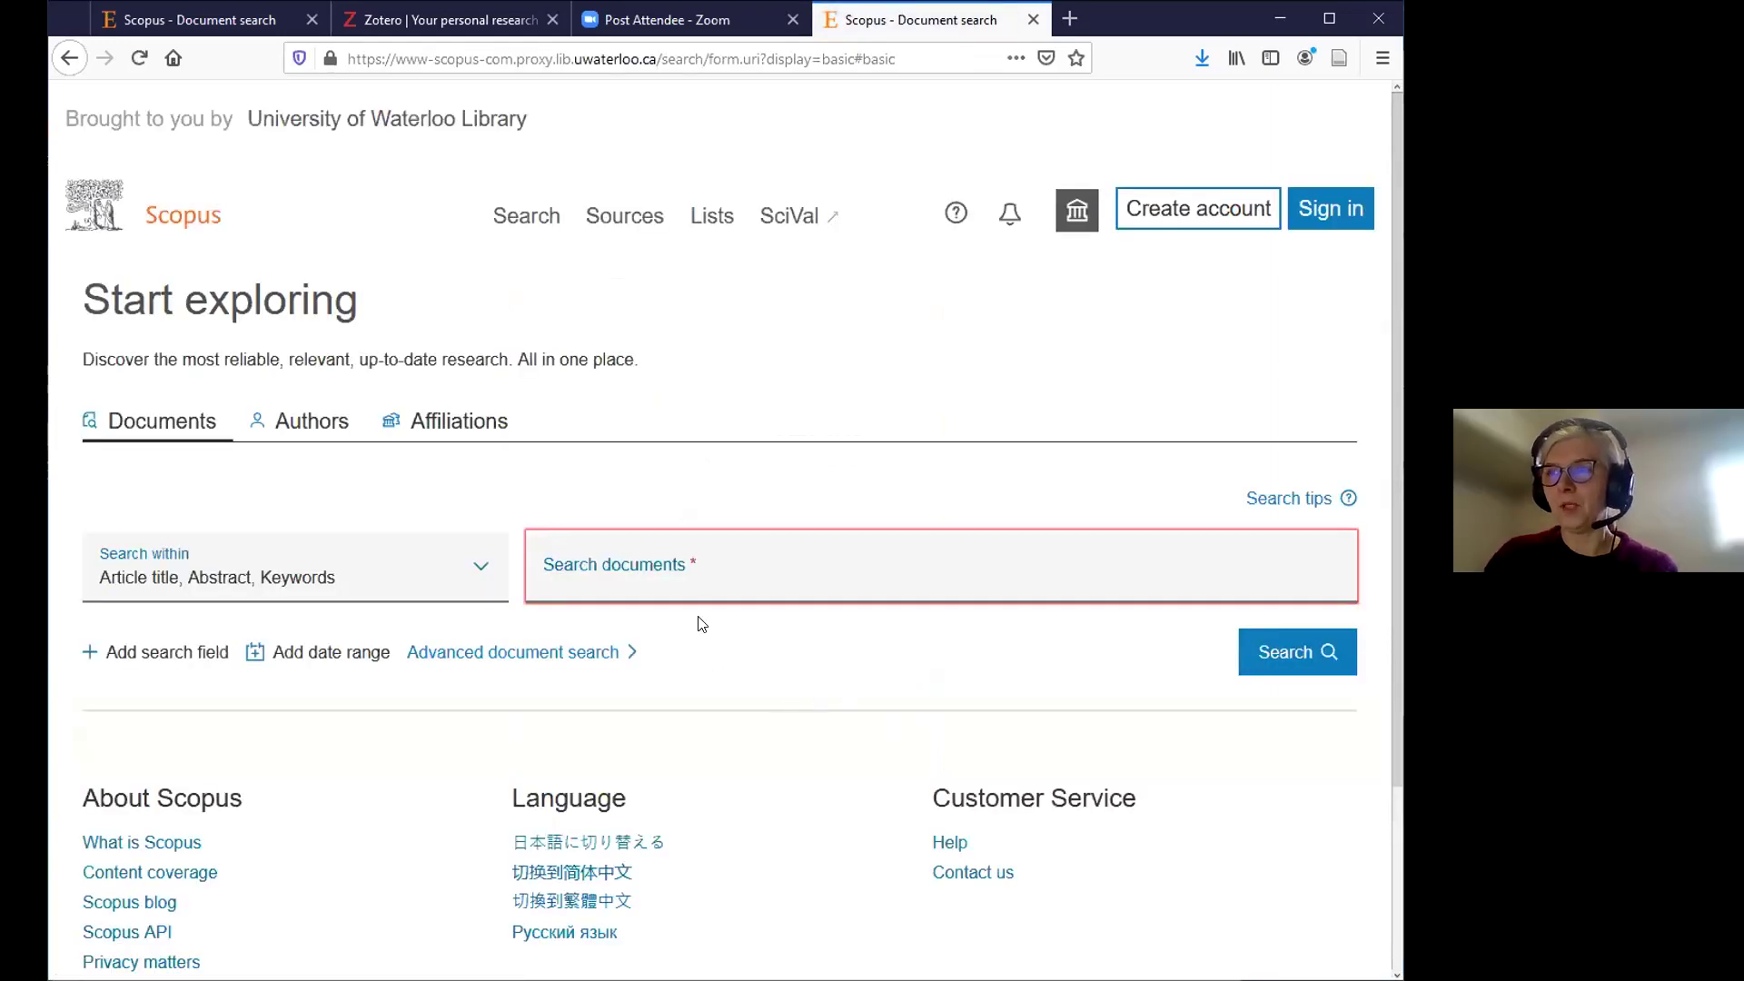
pyautogui.click(691, 568)
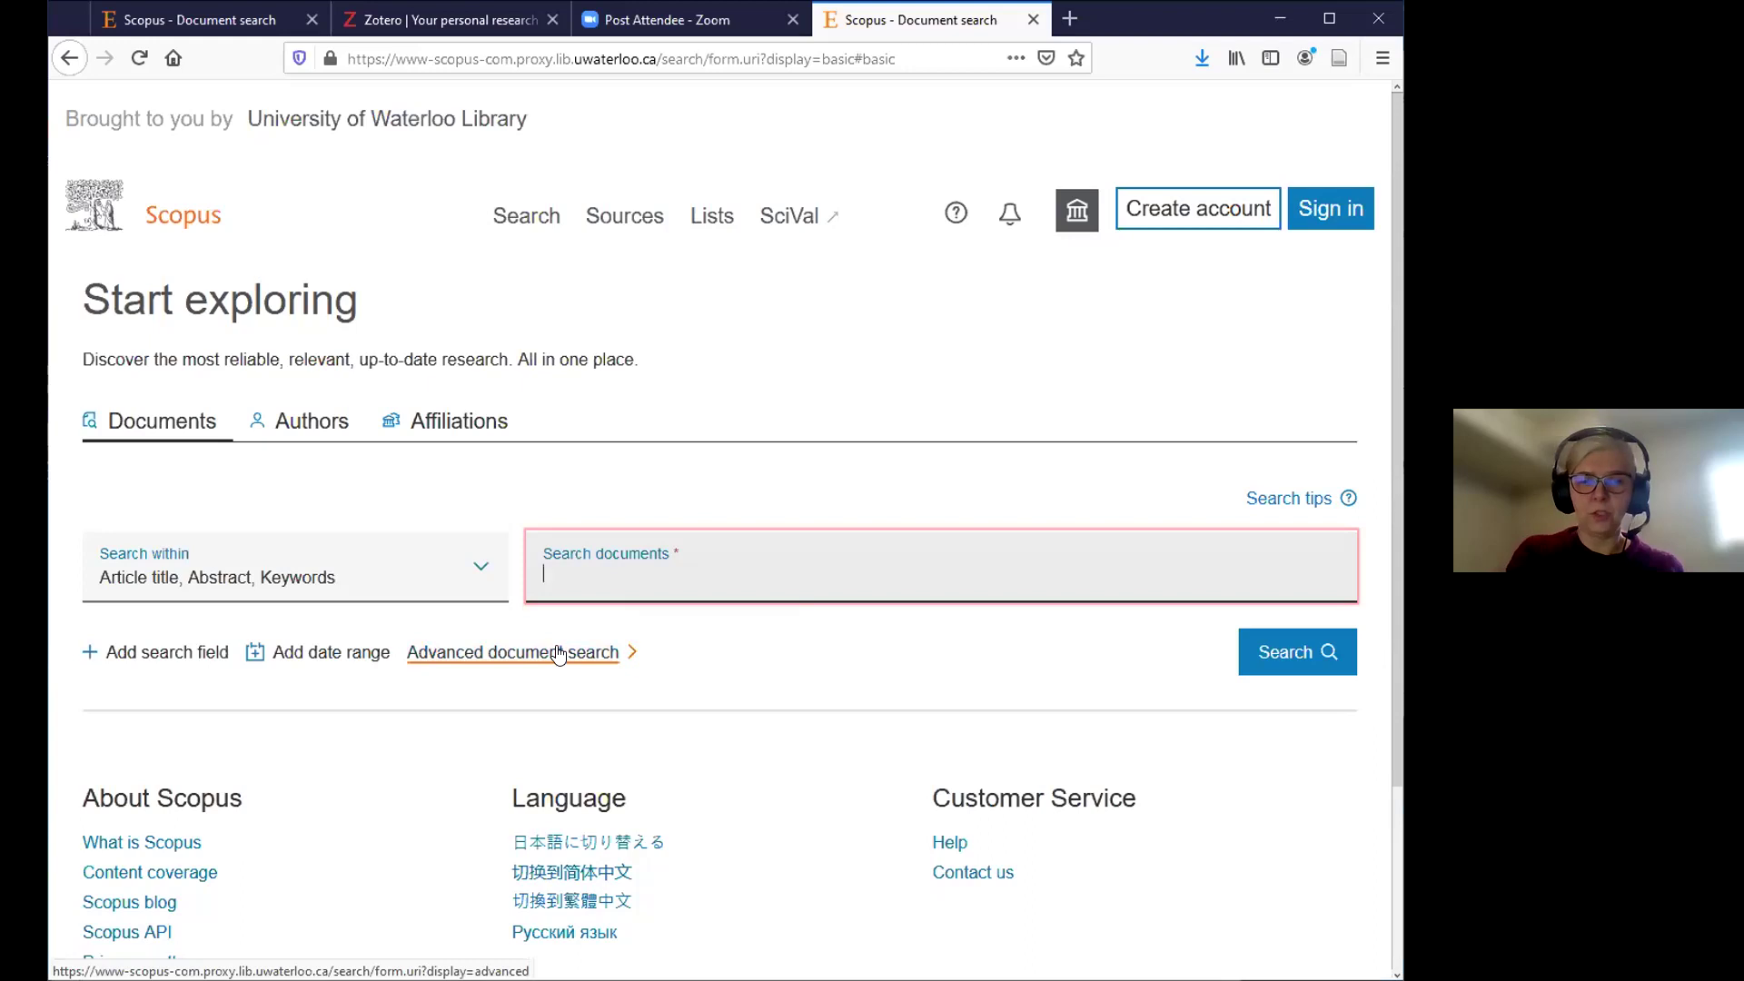
pyautogui.write('"')
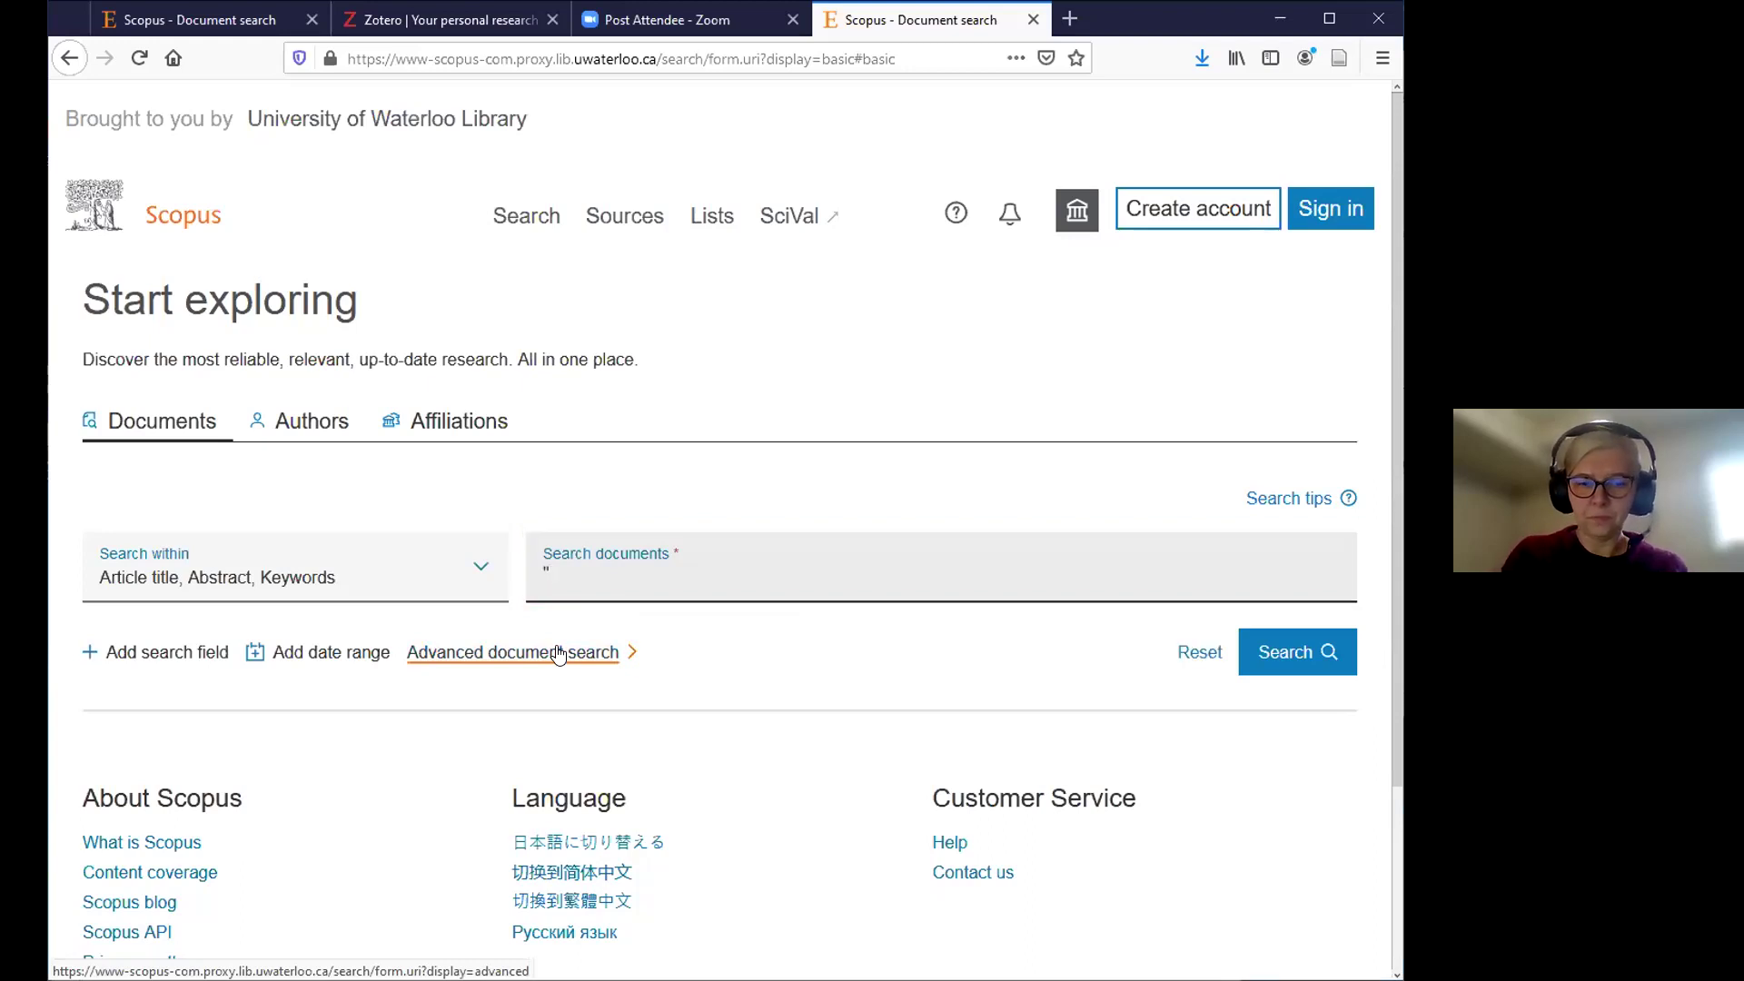
pyautogui.write('cl')
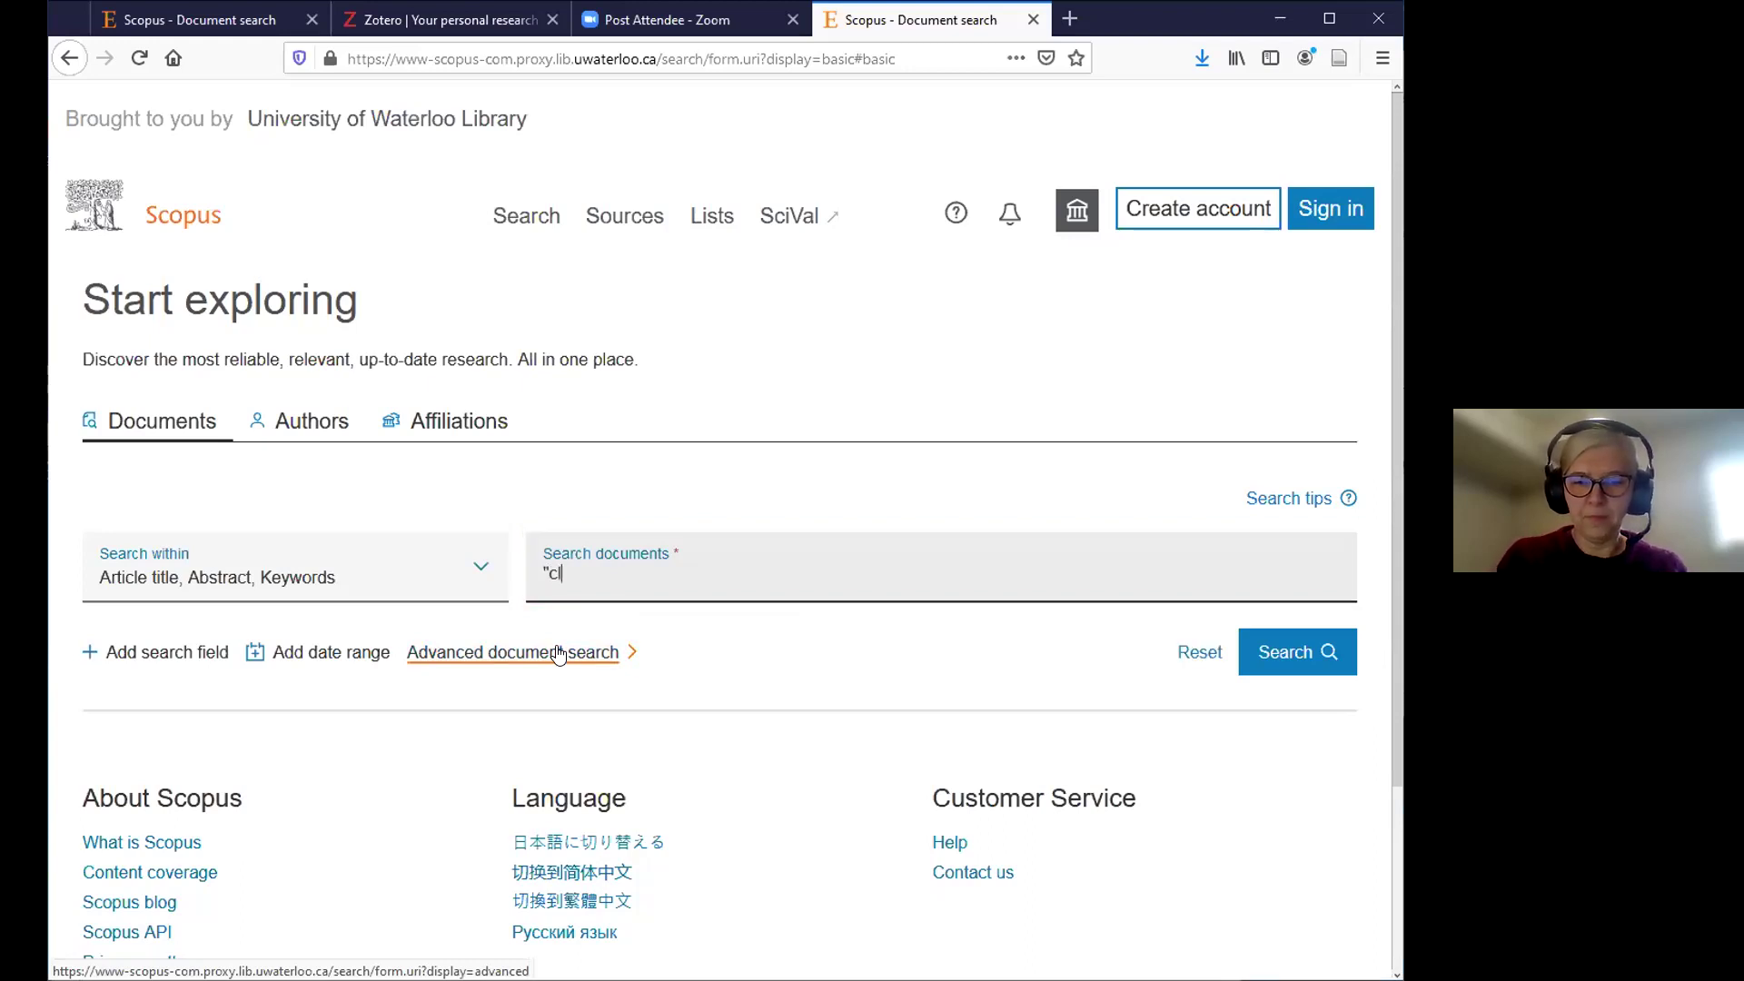
pyautogui.write('imate change"')
# Run the "climate change" search and sort its 305,950 results by relevance
pyautogui.click(1309, 643)
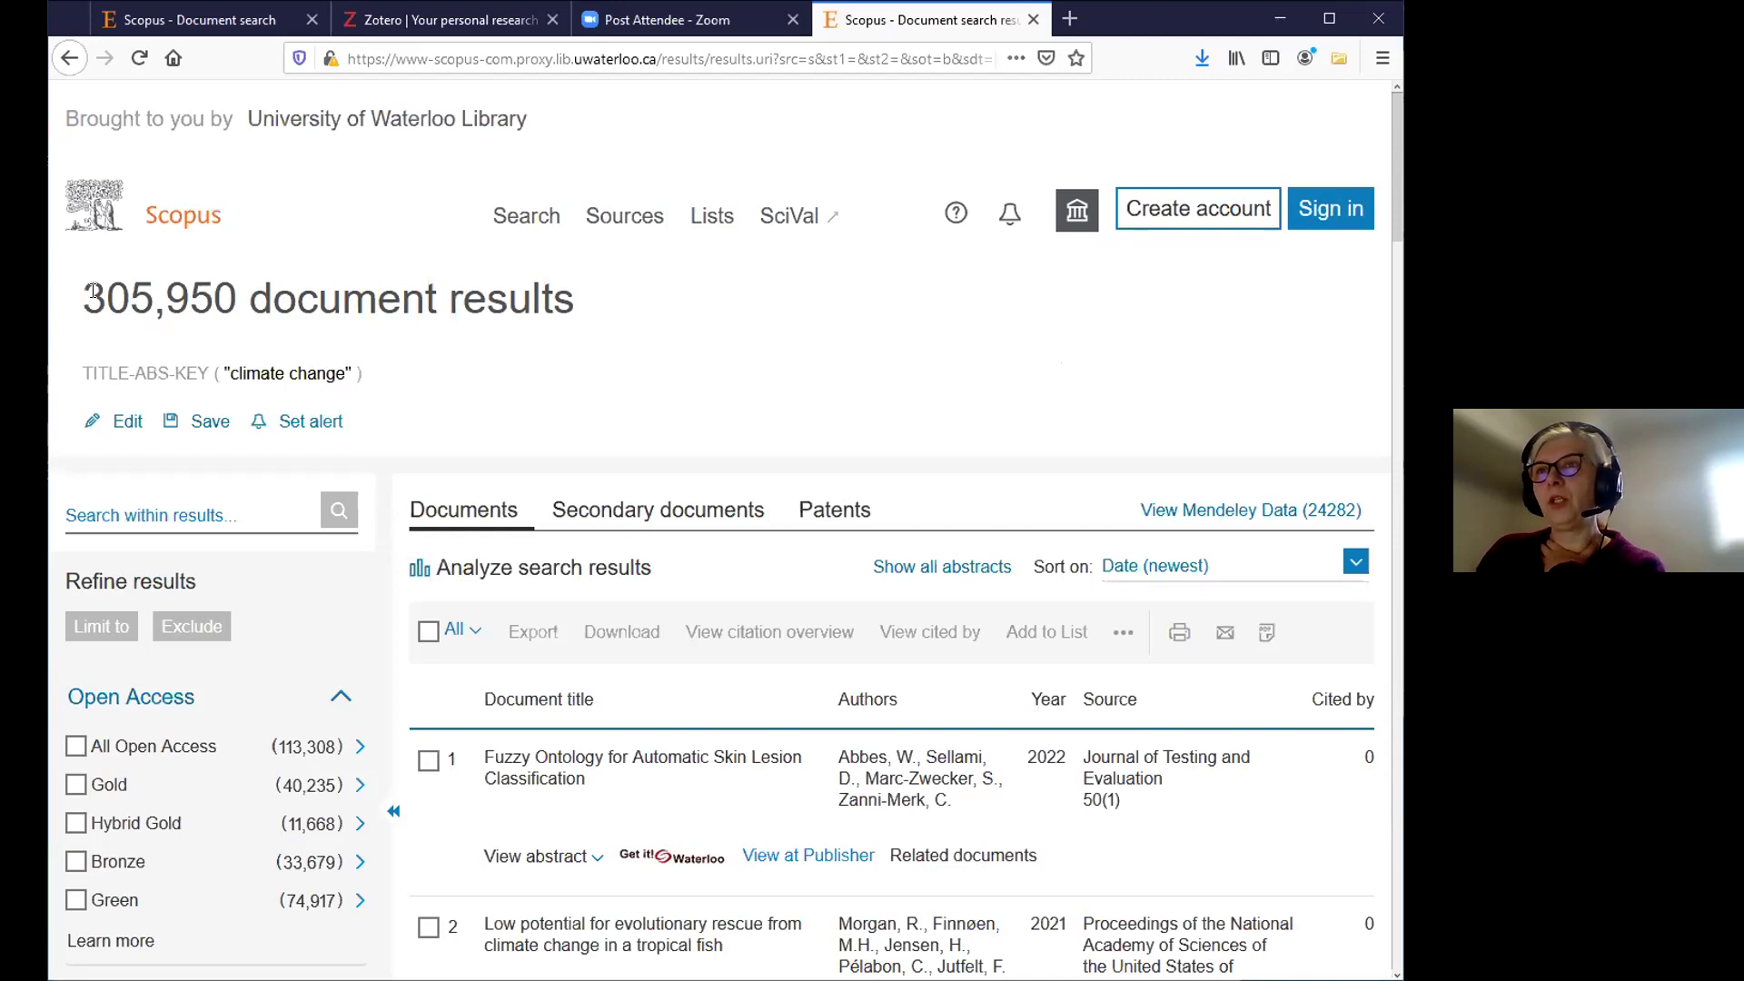
pyautogui.click(1355, 565)
pyautogui.click(1172, 736)
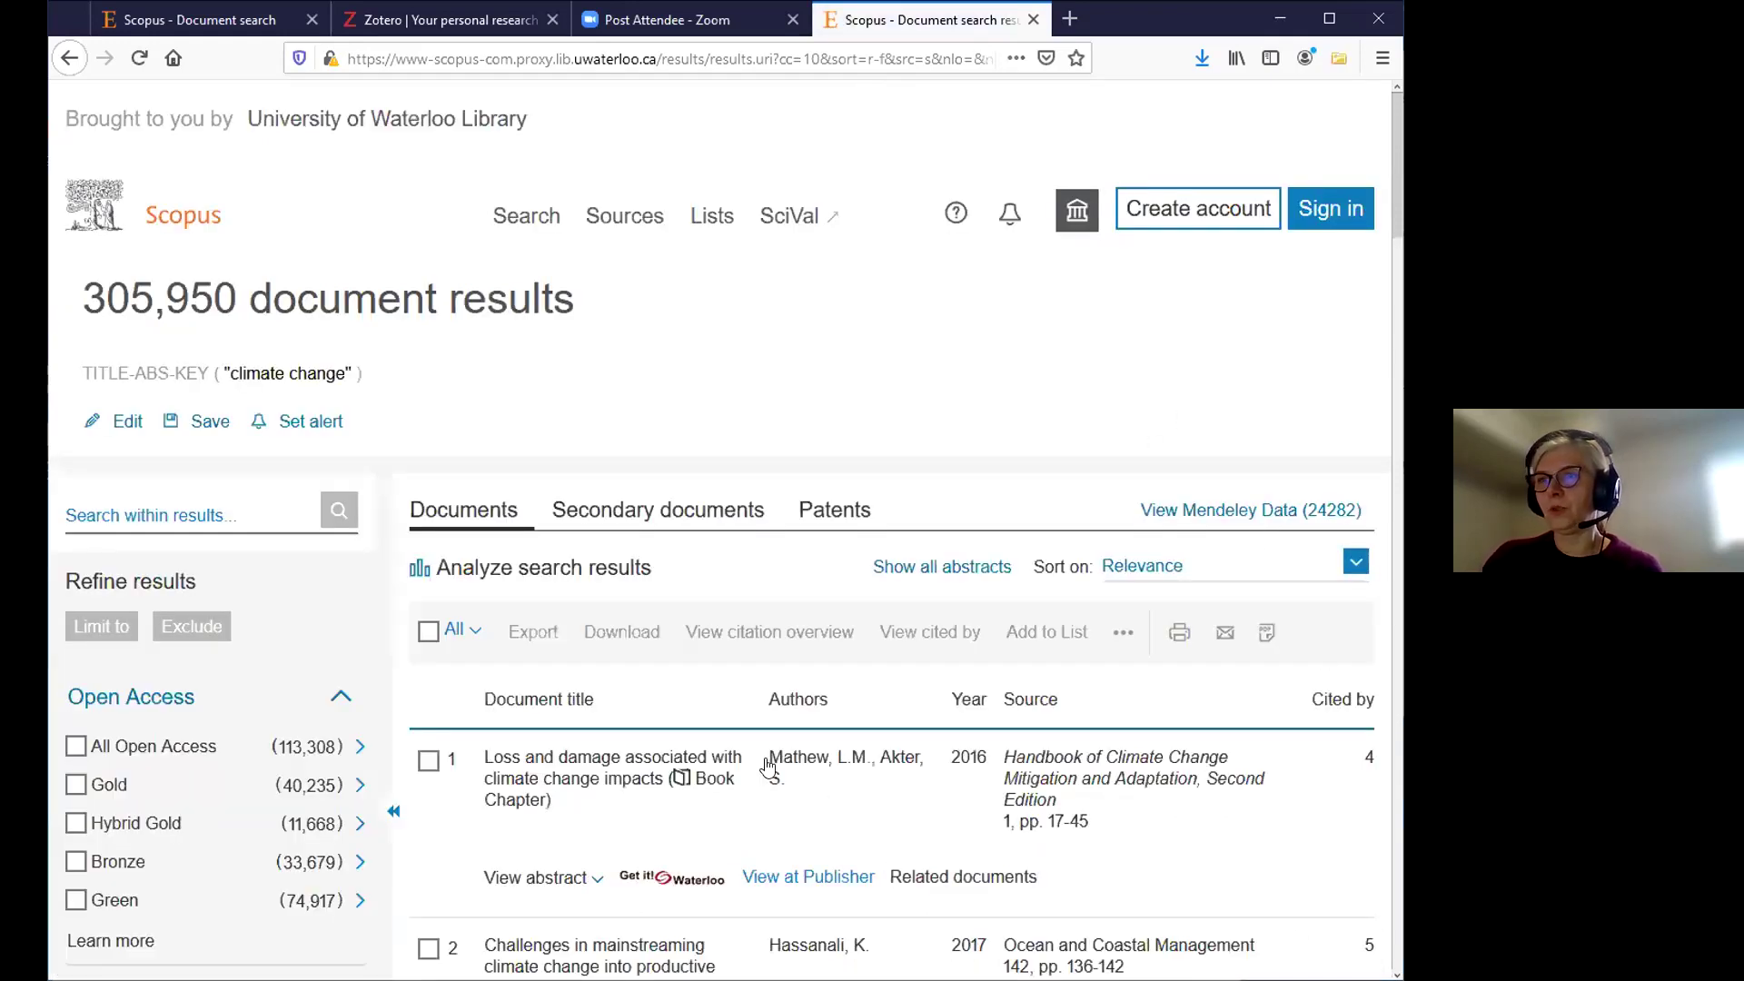
pyautogui.scroll(-2, 867, 783)
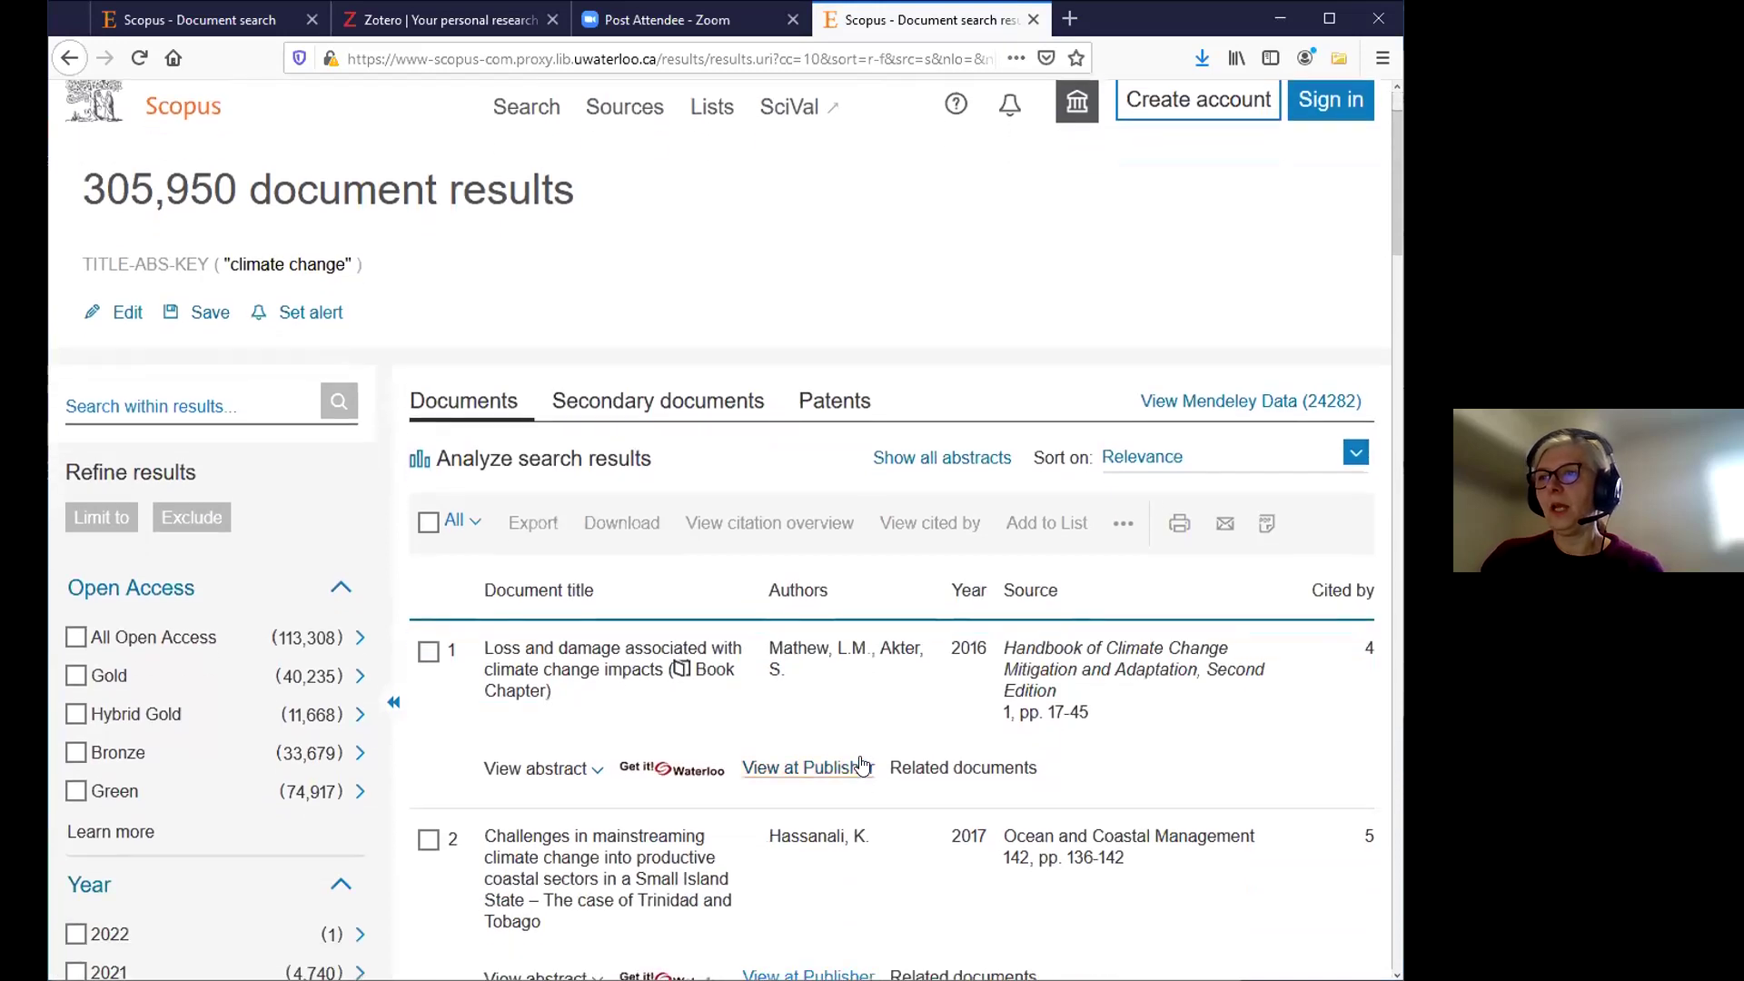
pyautogui.scroll(-2, 861, 766)
pyautogui.scroll(-2, 799, 754)
pyautogui.scroll(-5, 799, 763)
pyautogui.scroll(2, 837, 749)
pyautogui.scroll(7, 841, 749)
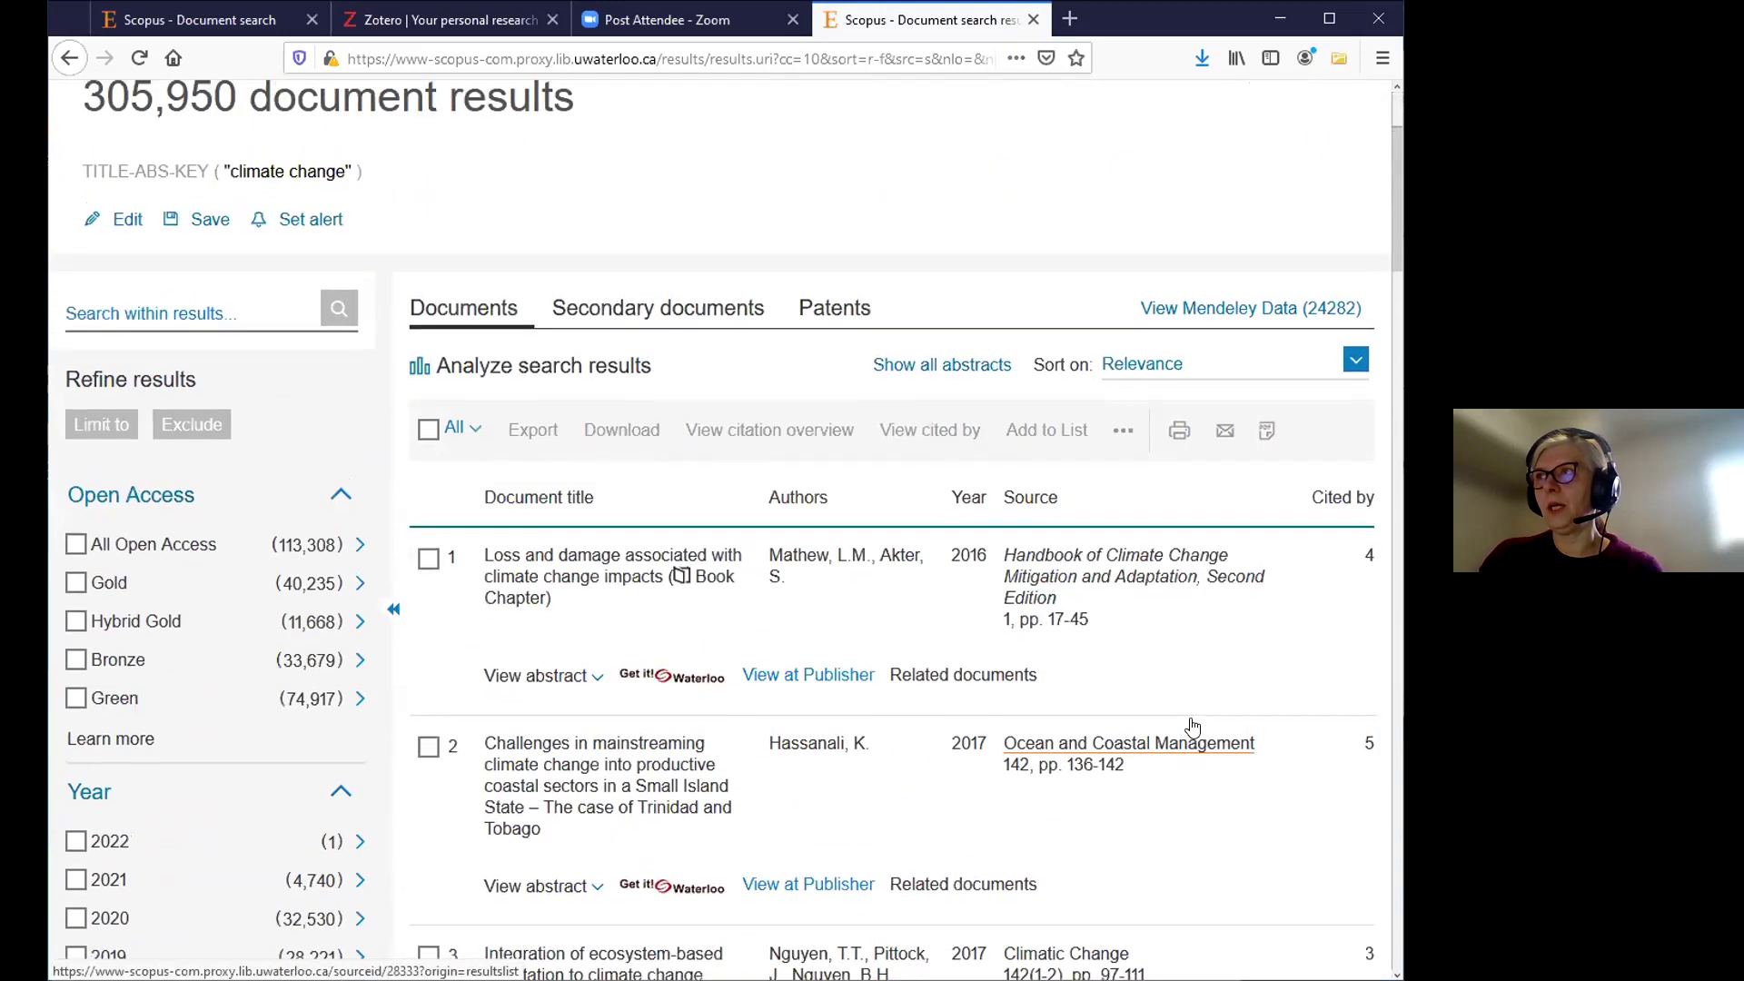
pyautogui.scroll(1, 1193, 726)
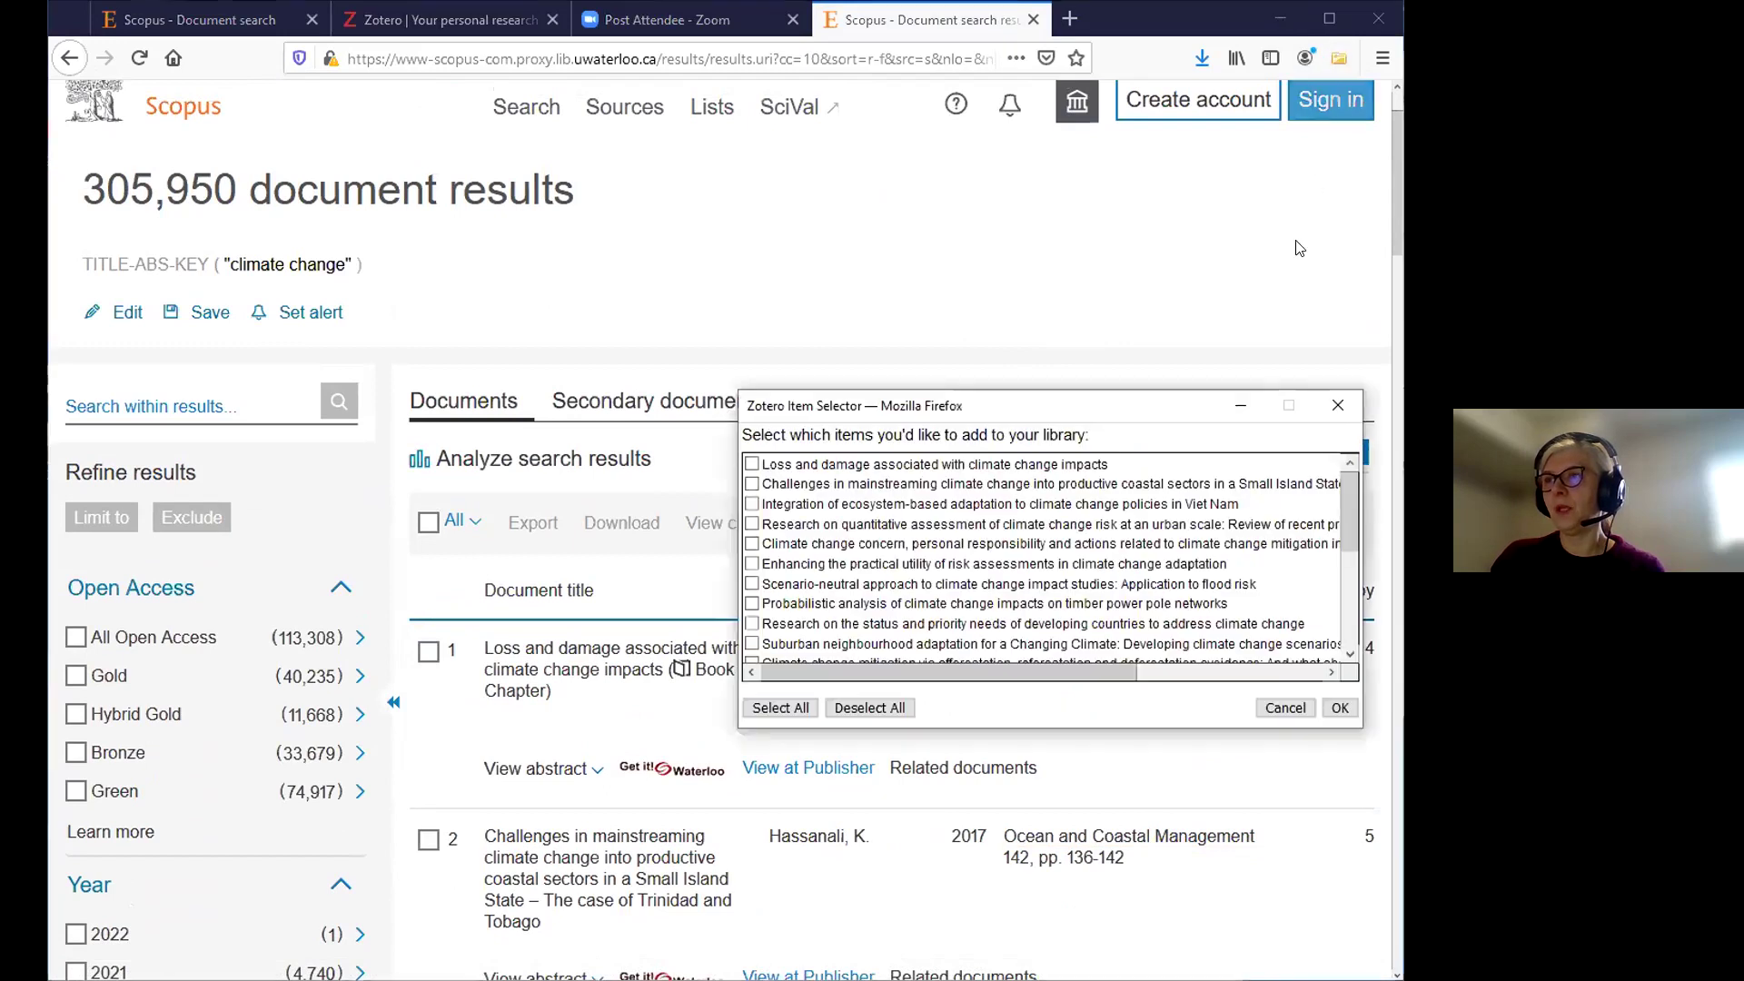
# Save the quantitative assessment, scenario-neutral approach and developing countries articles via the Item Selector
pyautogui.click(752, 524)
pyautogui.click(752, 584)
pyautogui.click(753, 625)
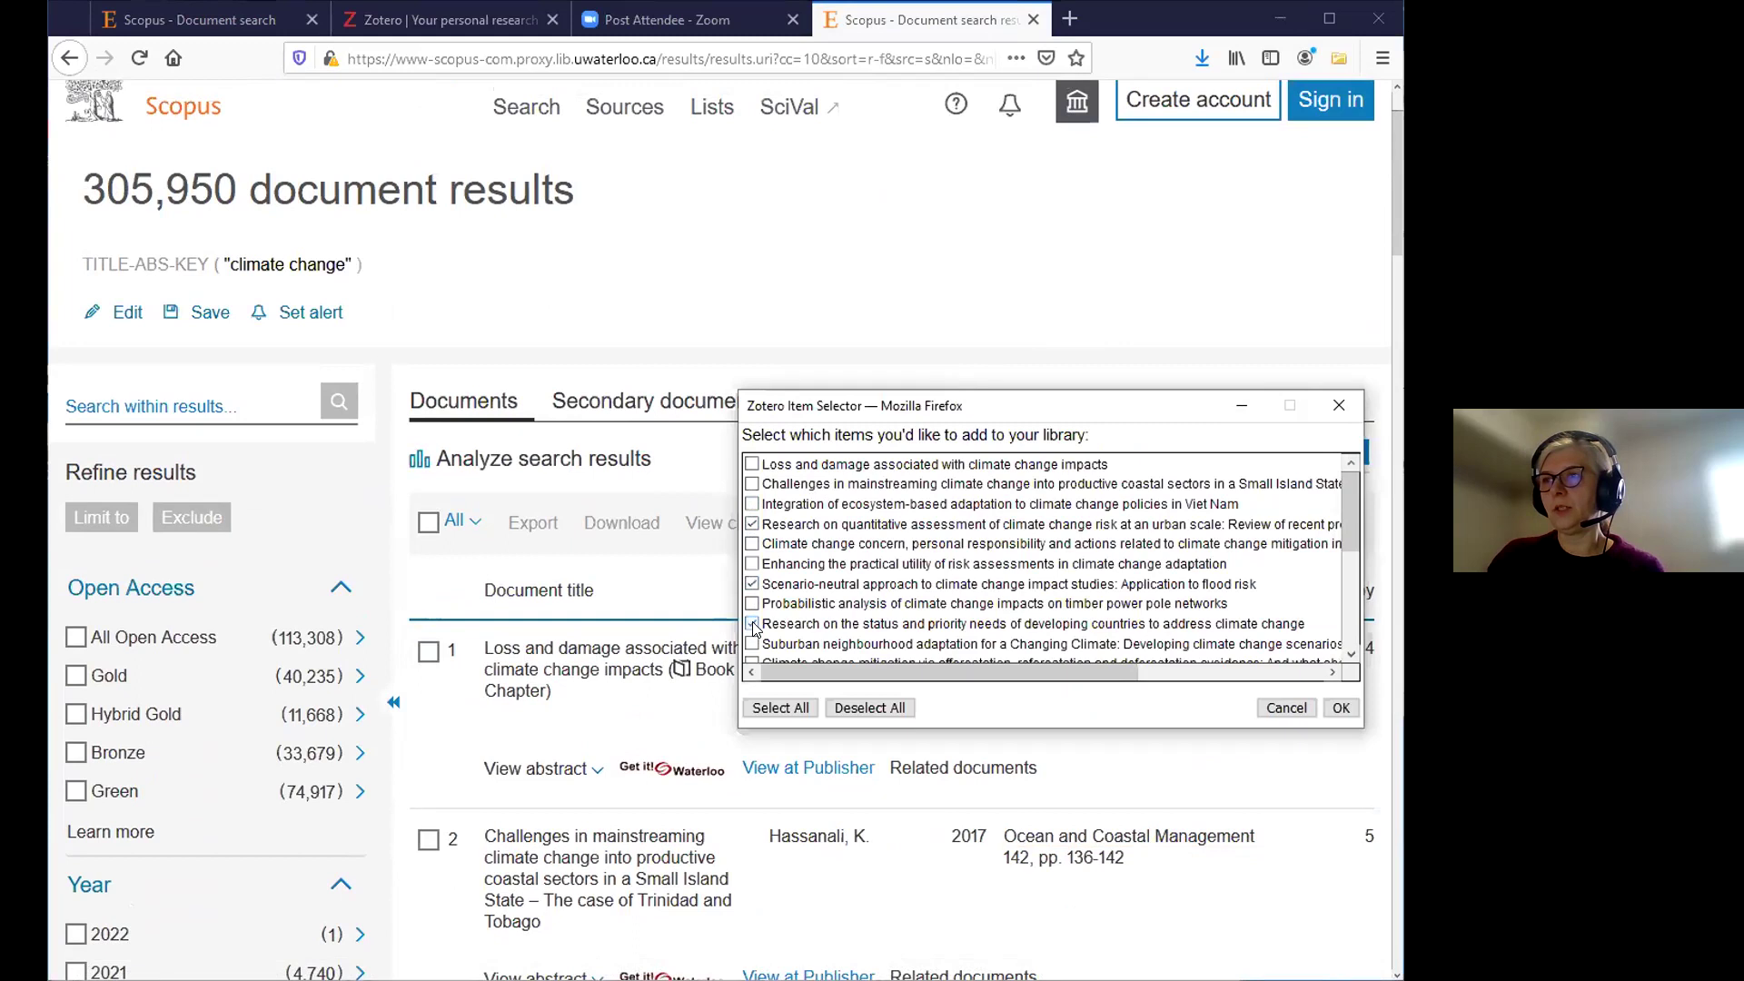
pyautogui.click(1342, 710)
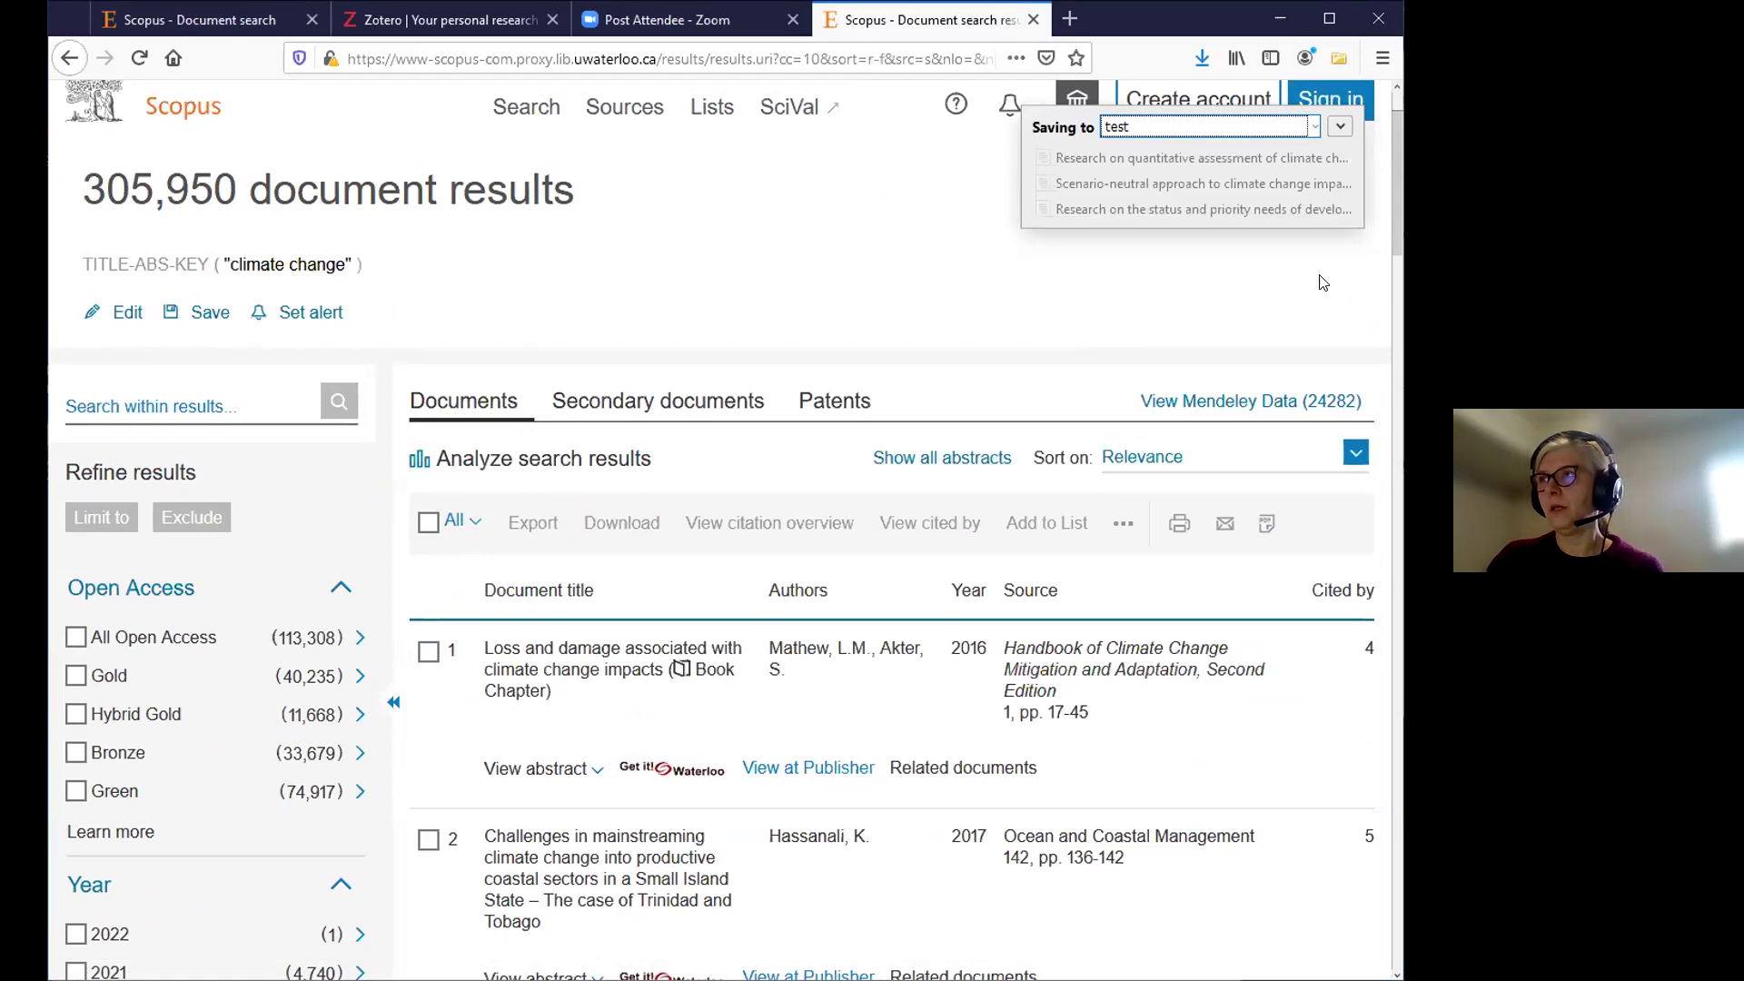
# Change the save destination to the test2 collection and finish saving
pyautogui.click(1314, 129)
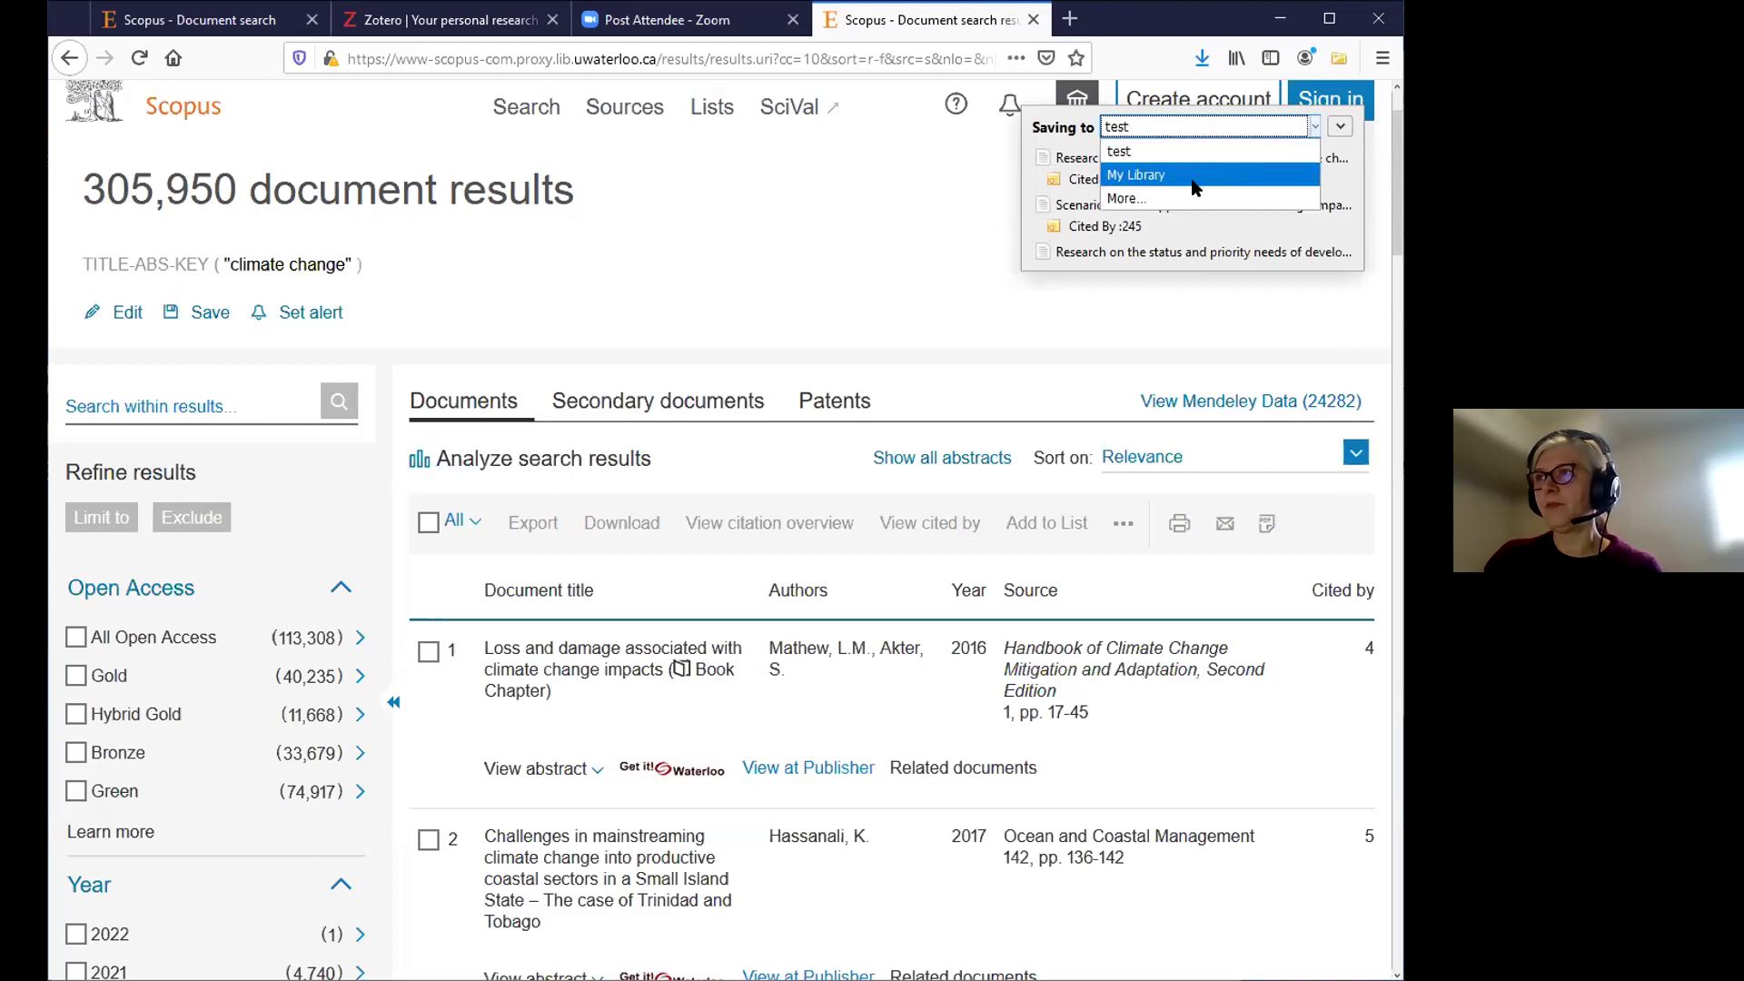
pyautogui.click(1124, 197)
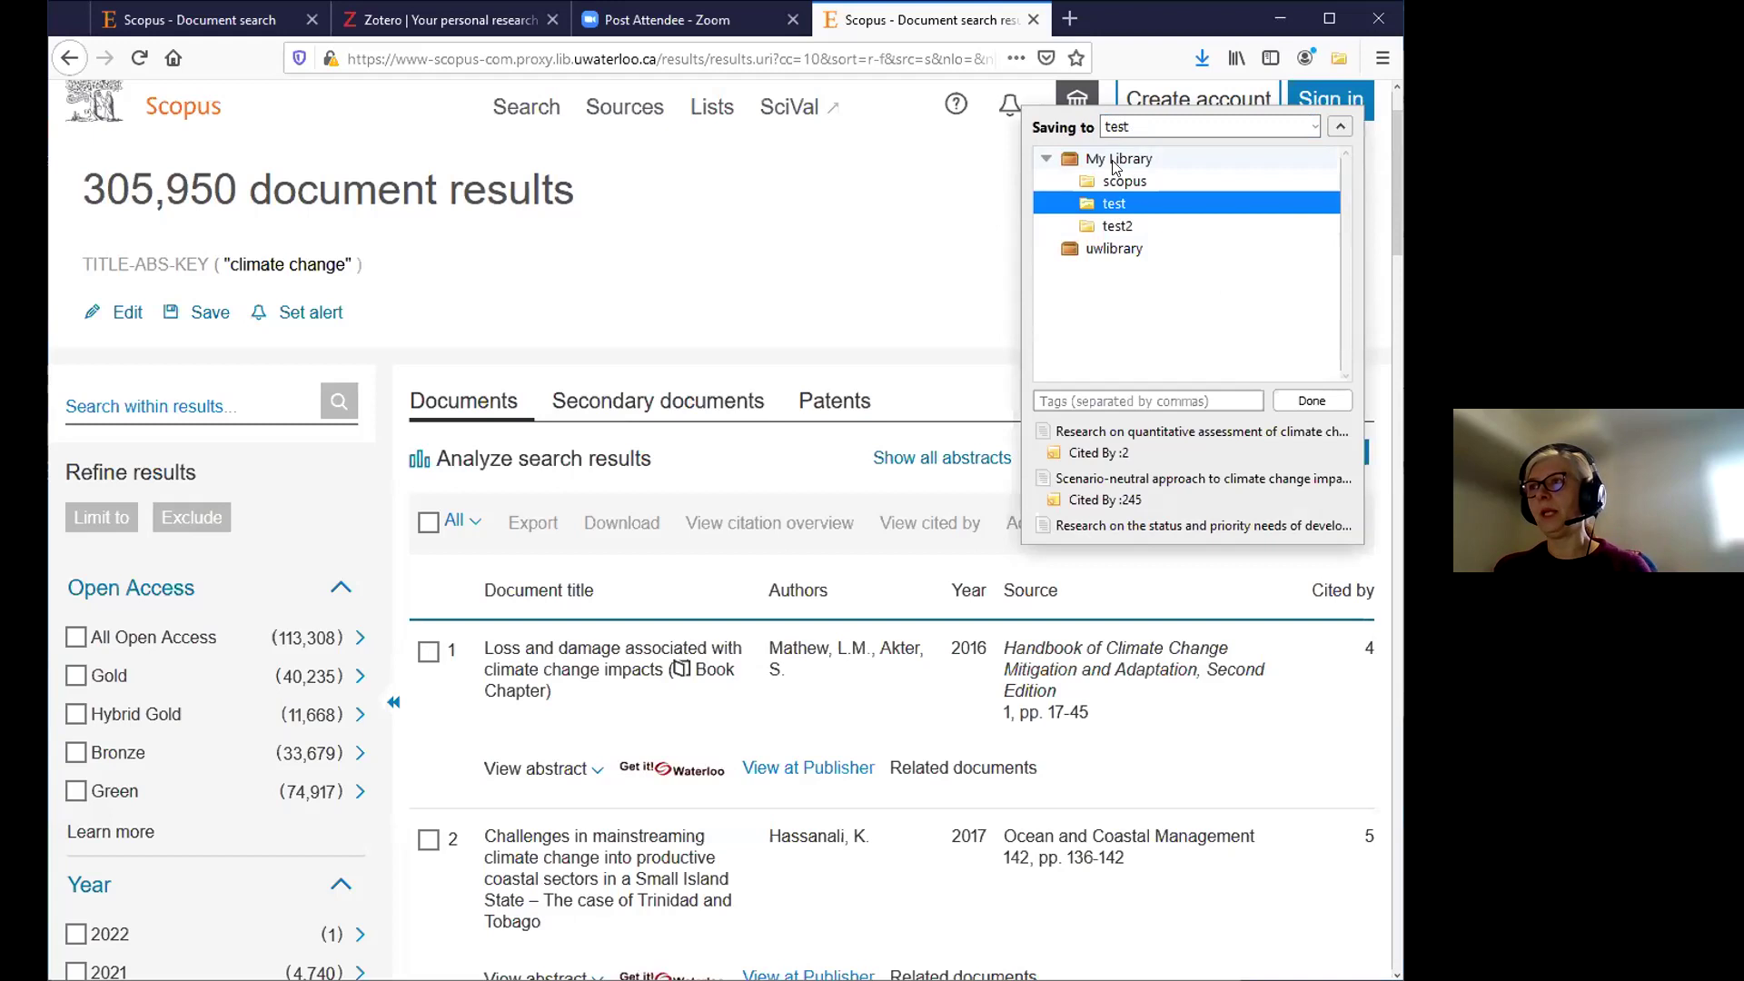
pyautogui.click(1127, 229)
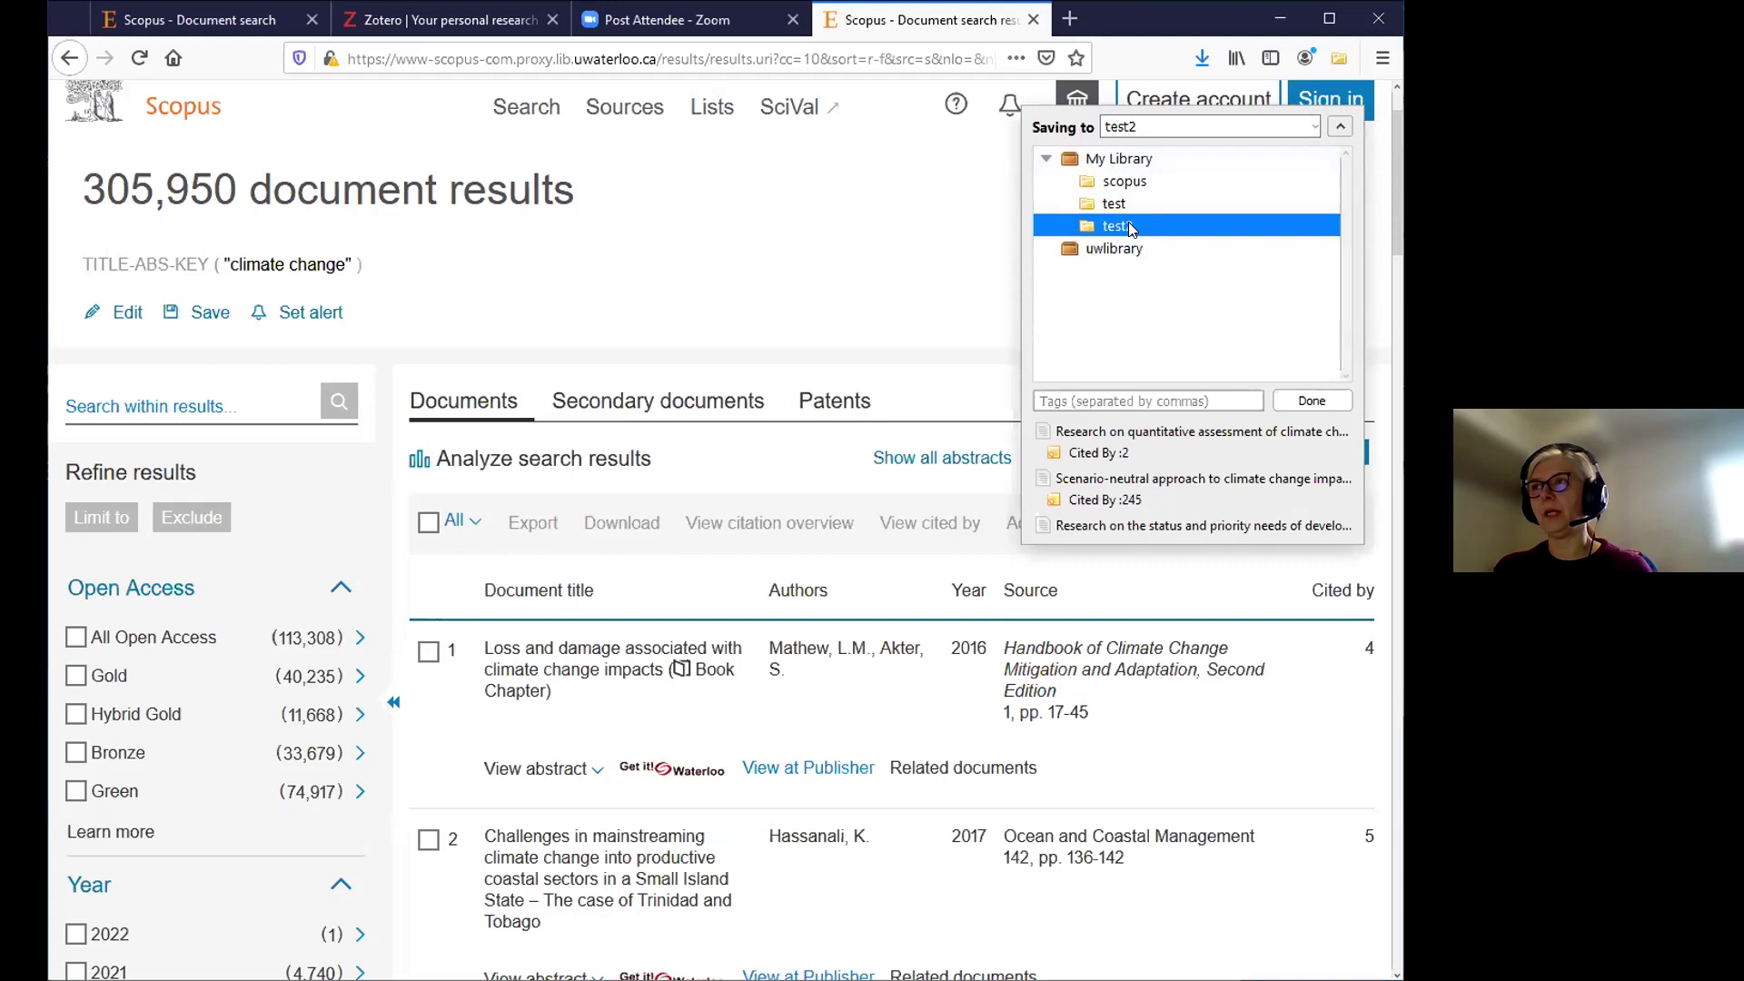
pyautogui.click(1314, 400)
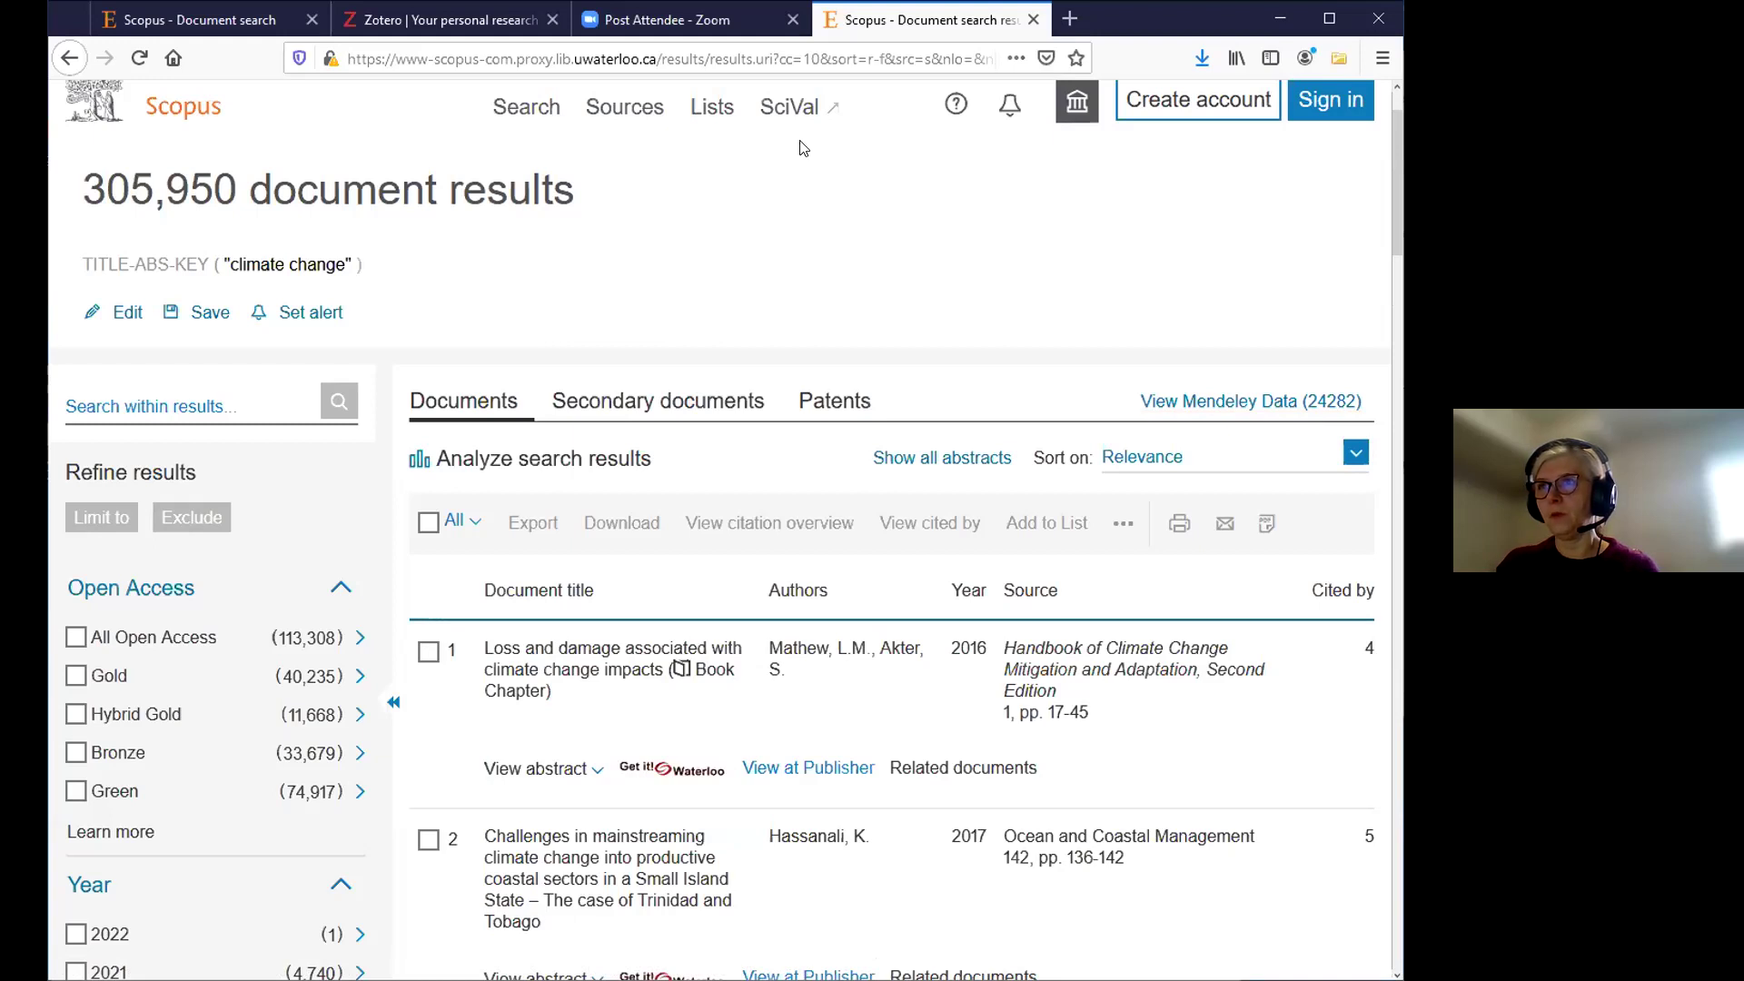
# Open the Zotero Web Library and display the items in the test2 collection
pyautogui.click(427, 20)
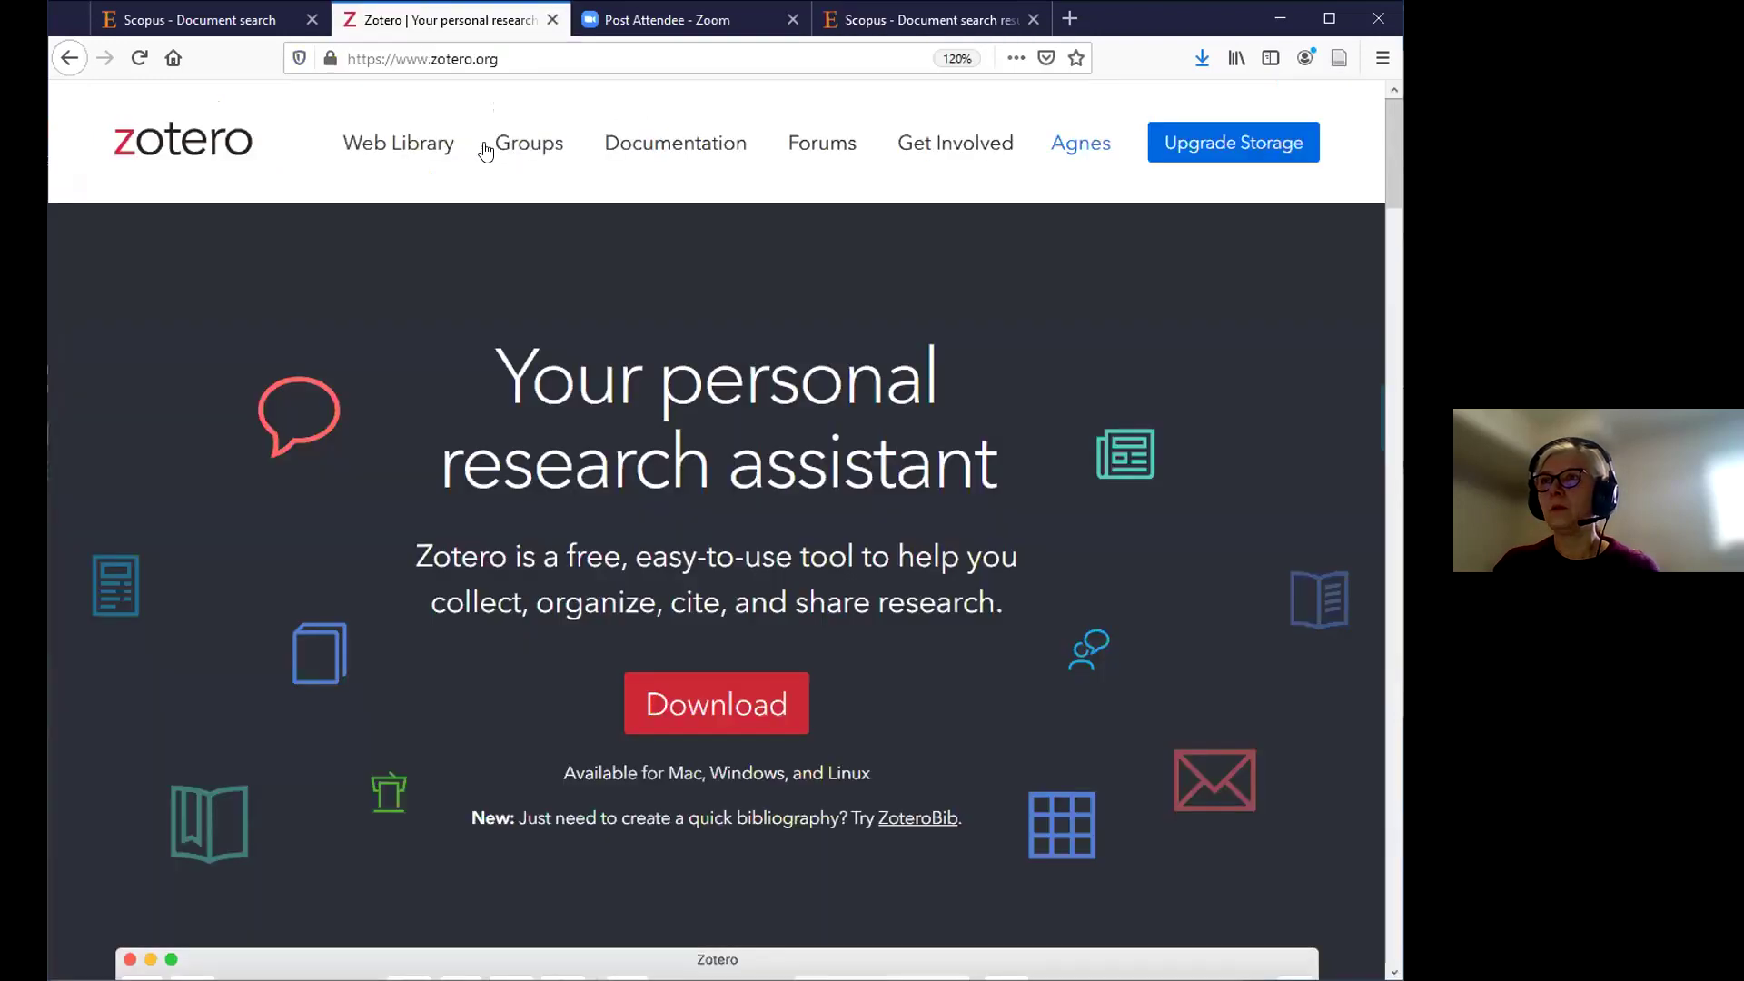
pyautogui.click(426, 148)
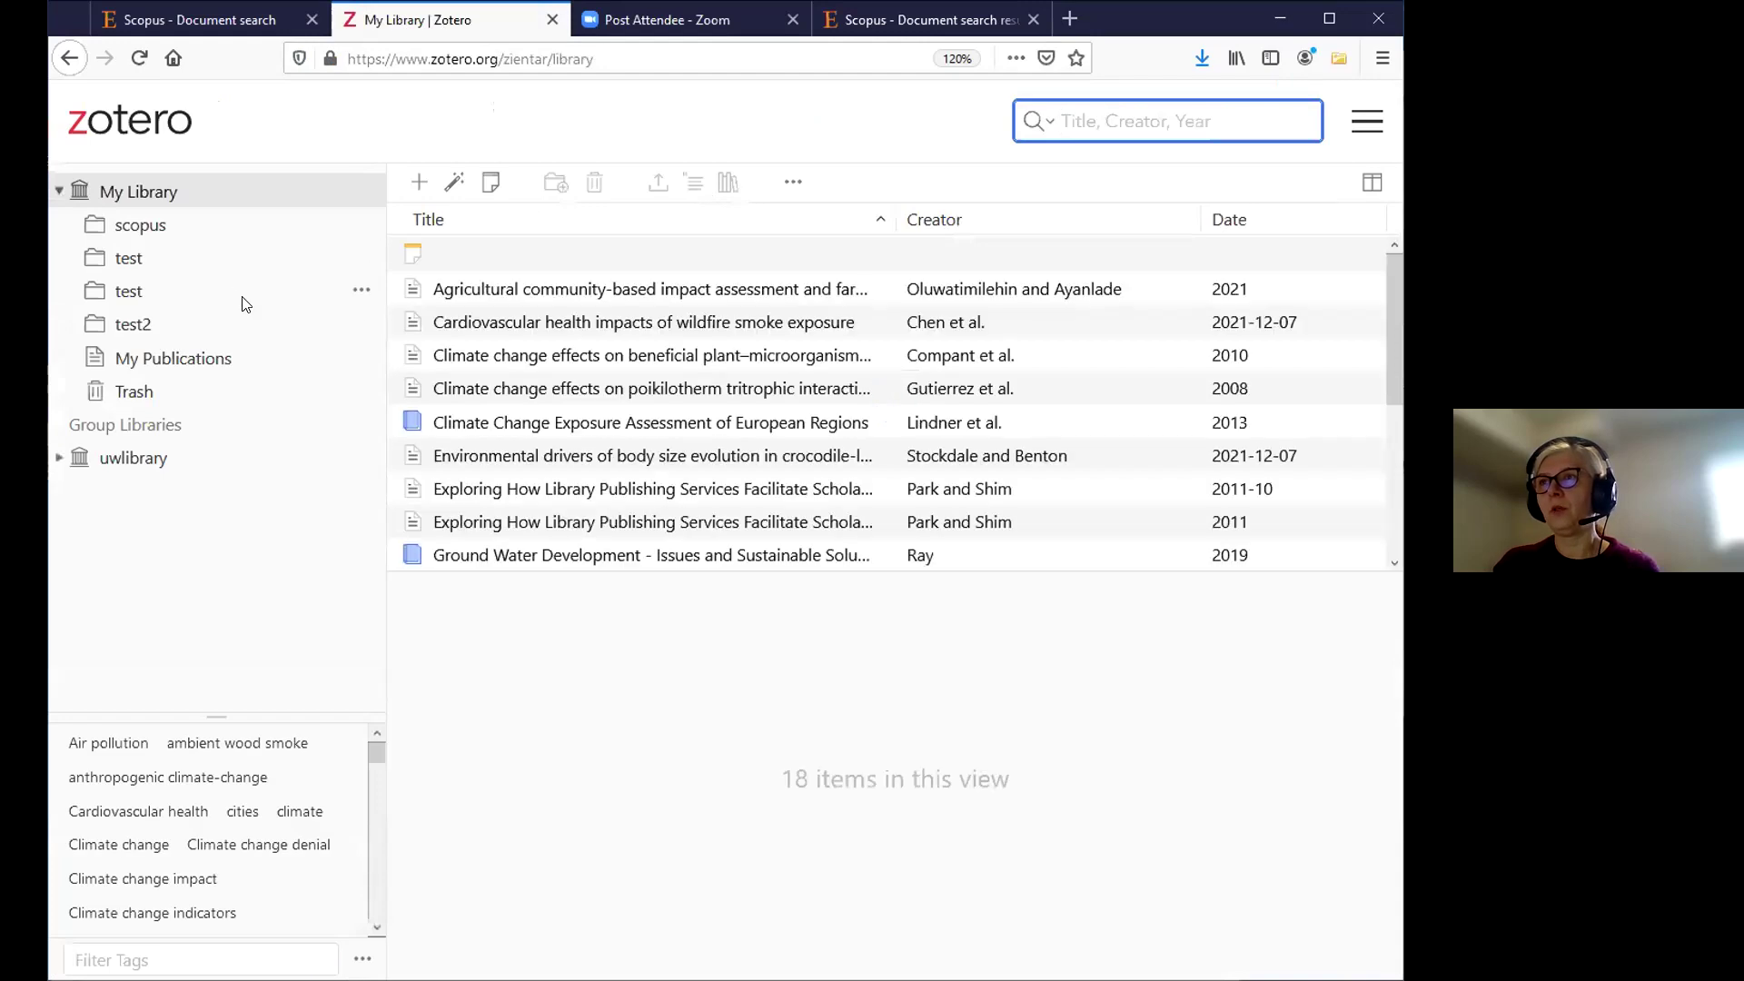
pyautogui.click(130, 329)
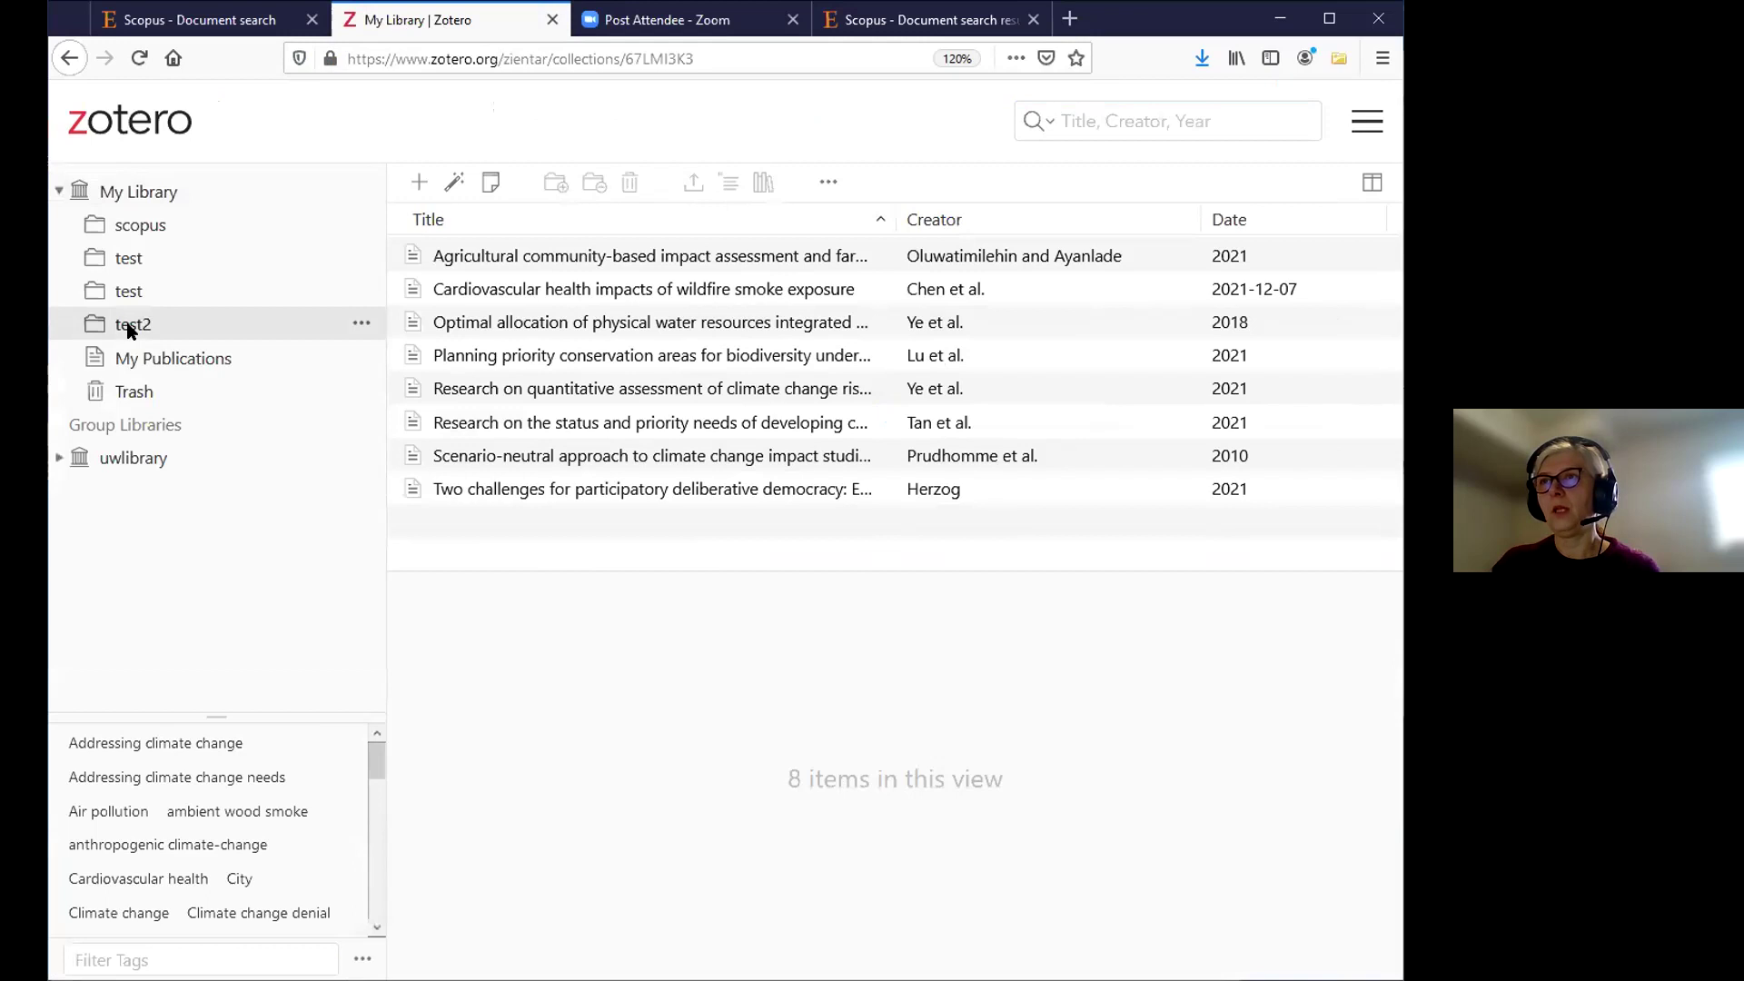
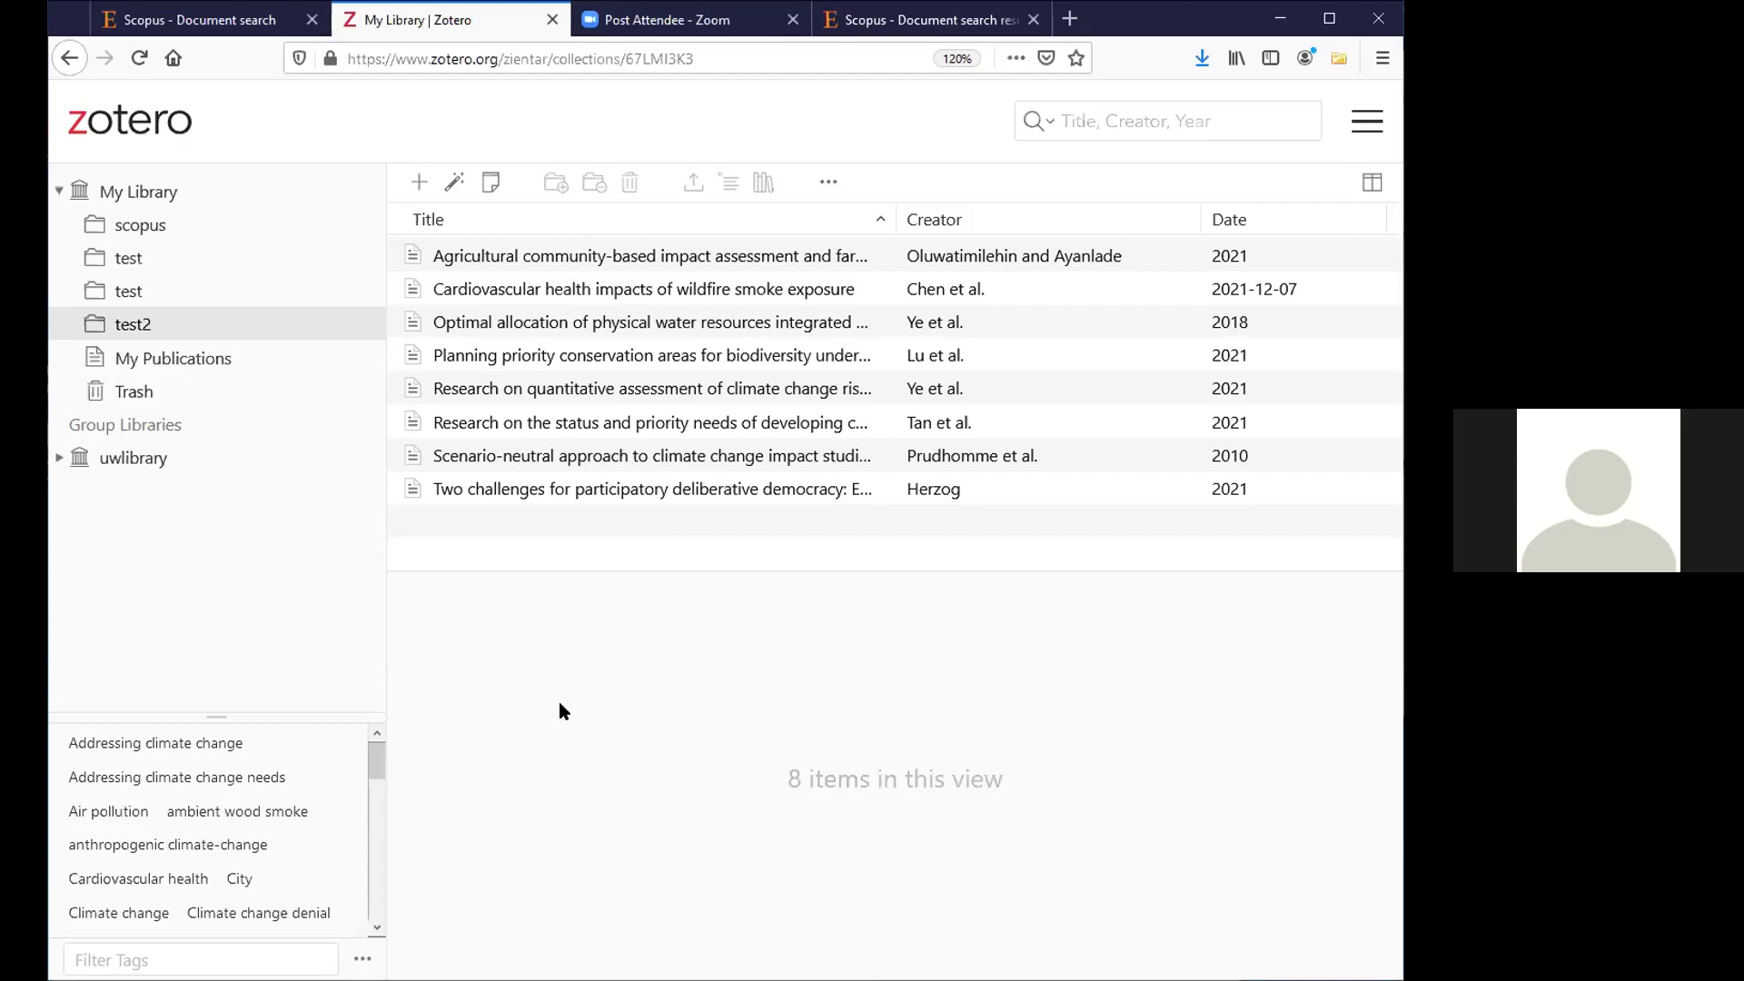
# Show the item details for Ye et al. 2018, 'Optimal allocation of physical water resources…'
pyautogui.click(411, 322)
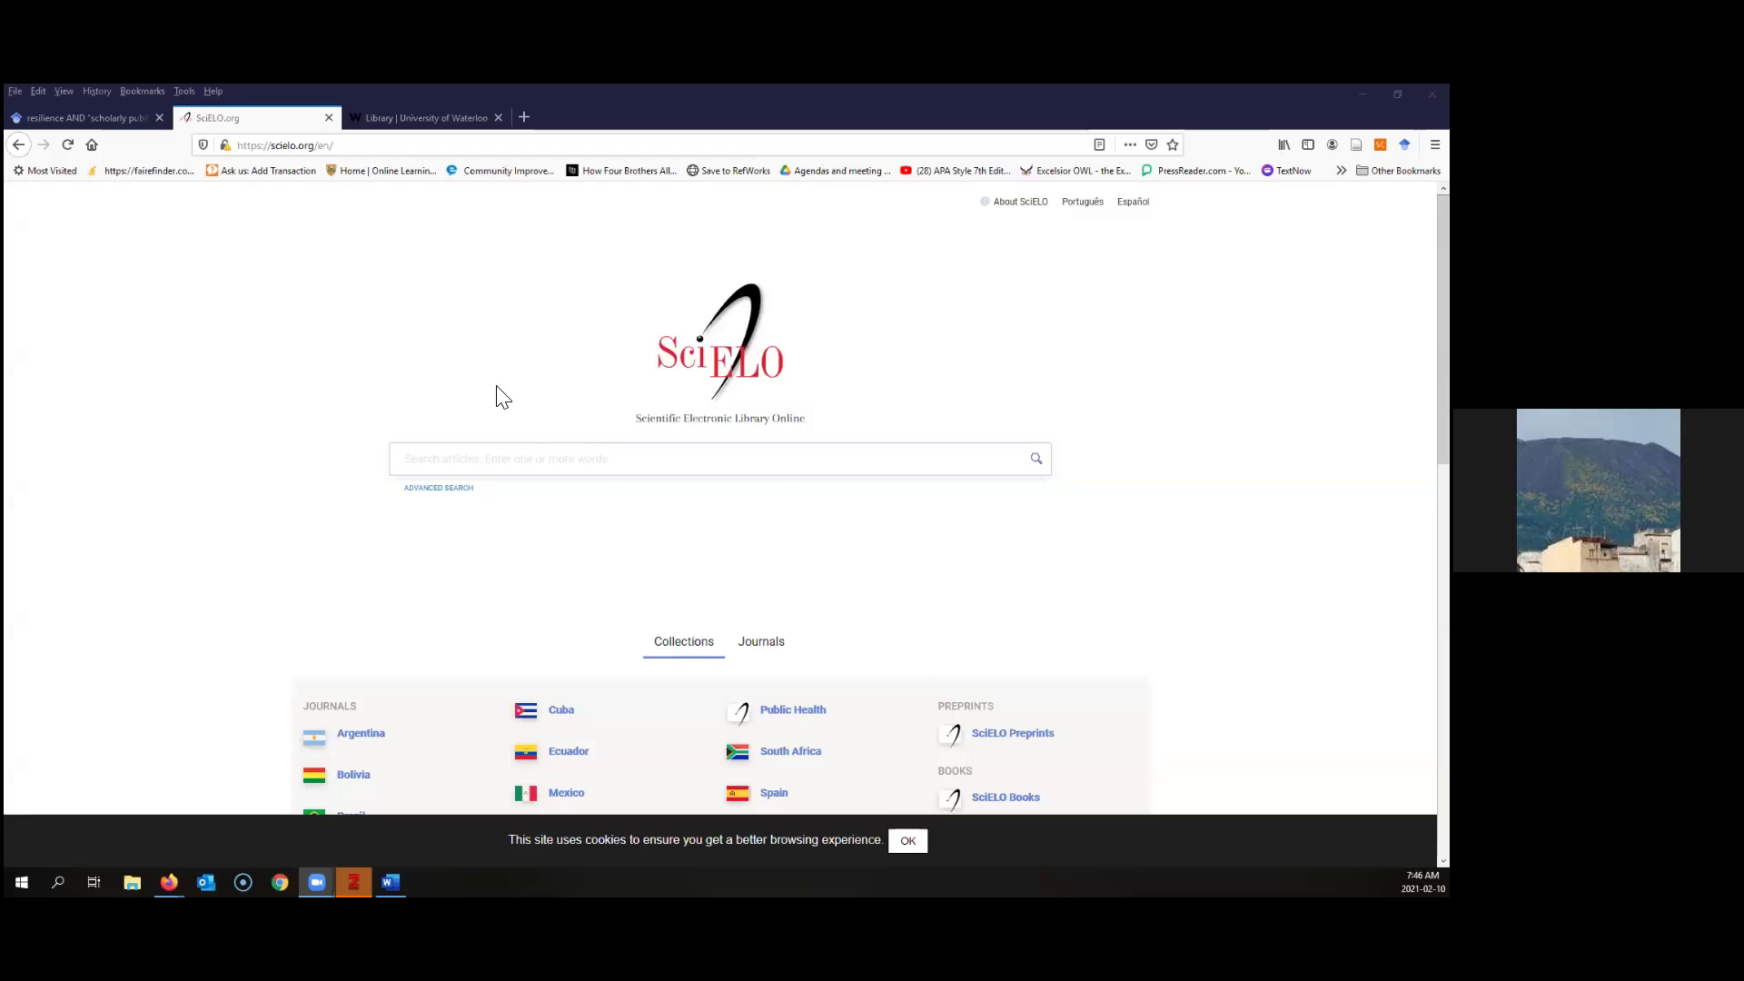
# Search SciELO articles for 'scholarly publishing', reusing the saved search term
pyautogui.click(617, 454)
pyautogui.click(617, 454)
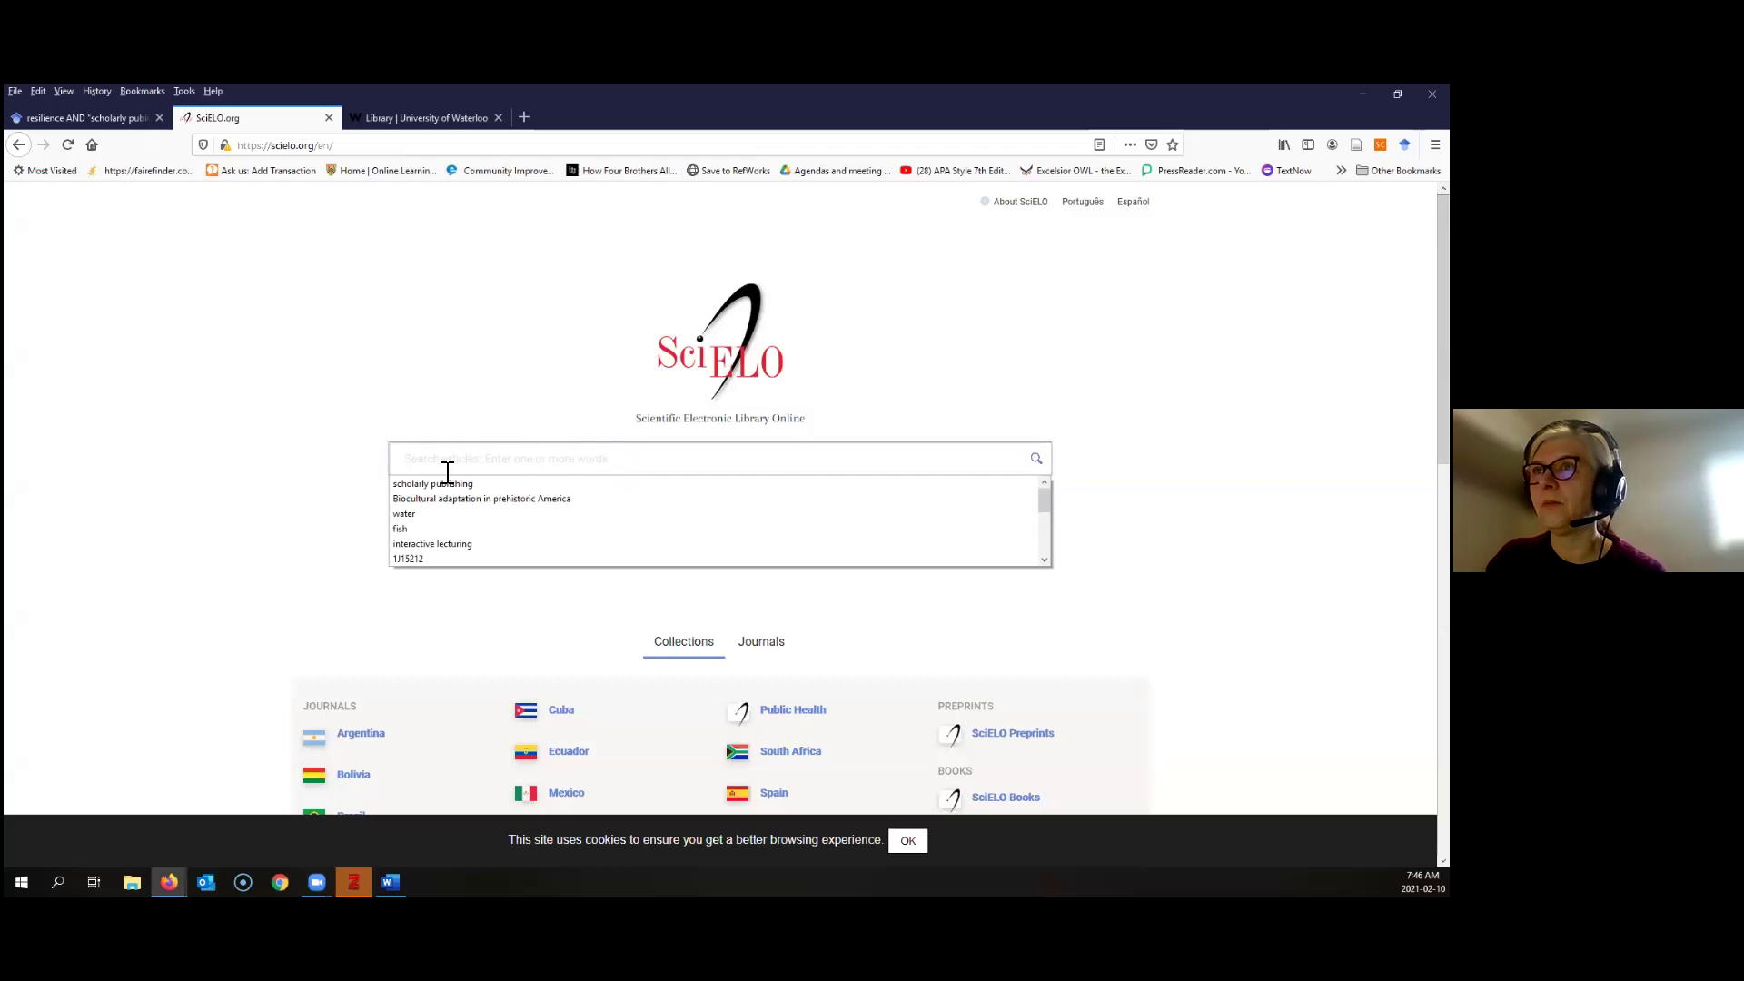
pyautogui.click(415, 485)
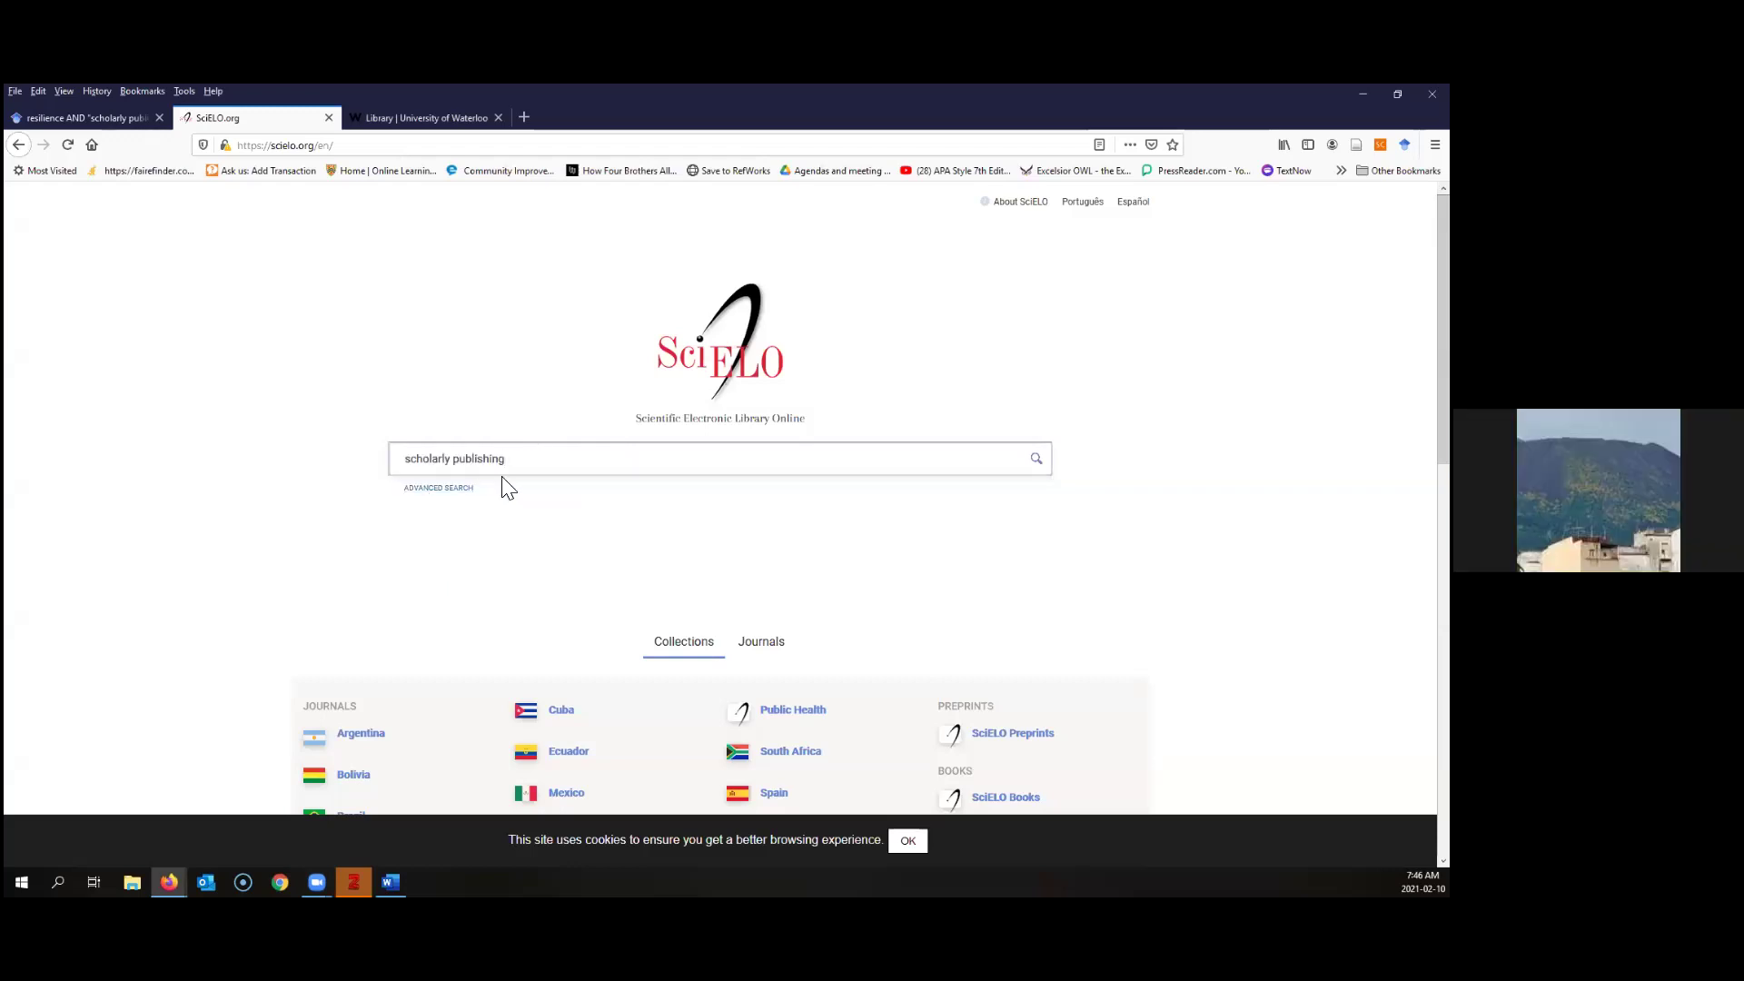
pyautogui.click(1036, 460)
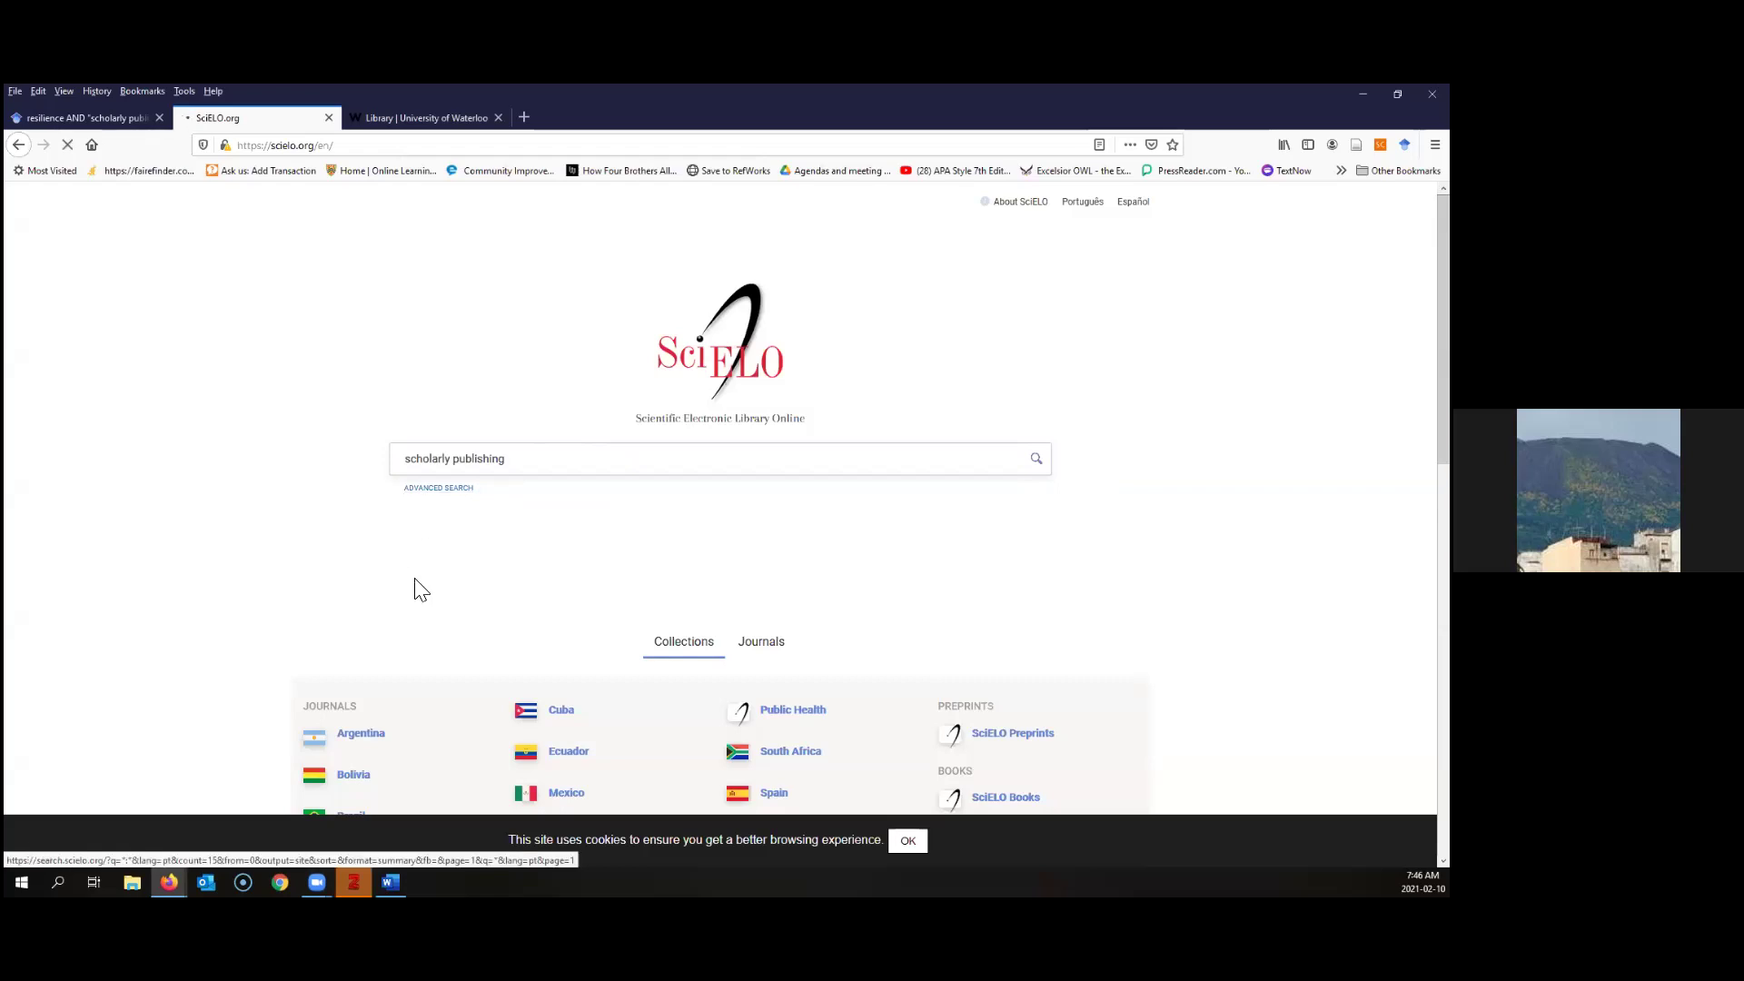
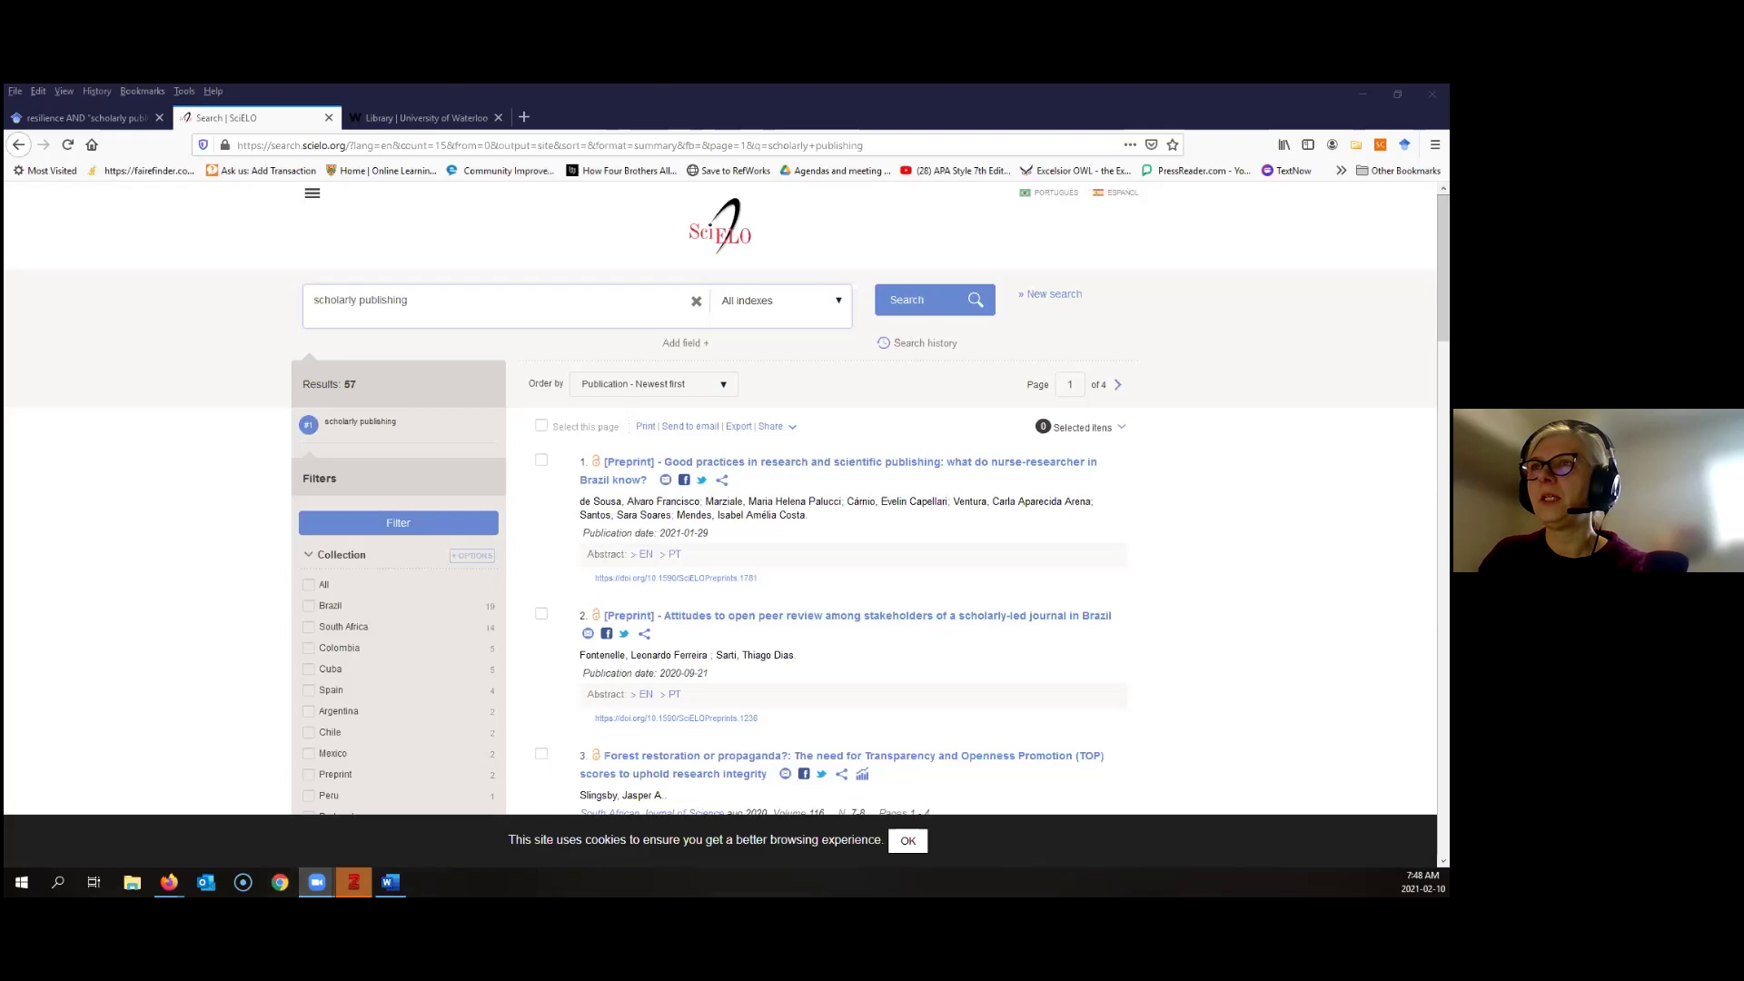
# Let Zotero's unresponsive script continue, then return to the SciELO results in Firefox
pyautogui.moveTo(354, 883)
pyautogui.click(389, 831)
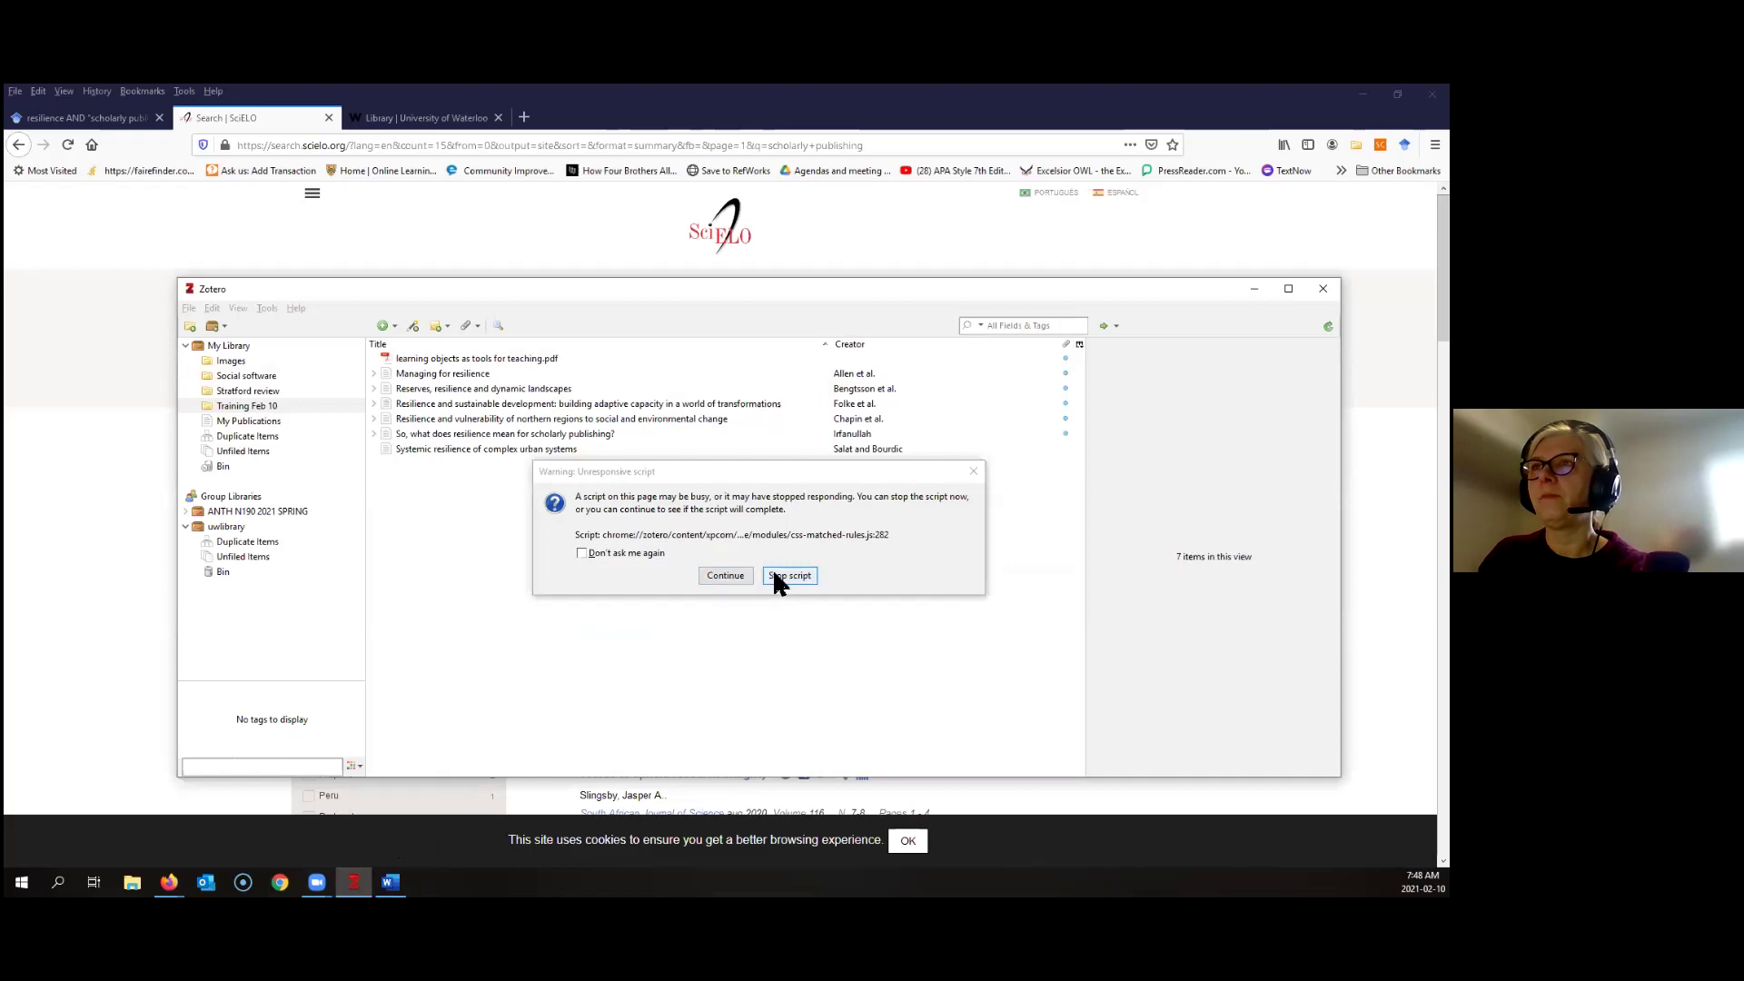
pyautogui.click(728, 572)
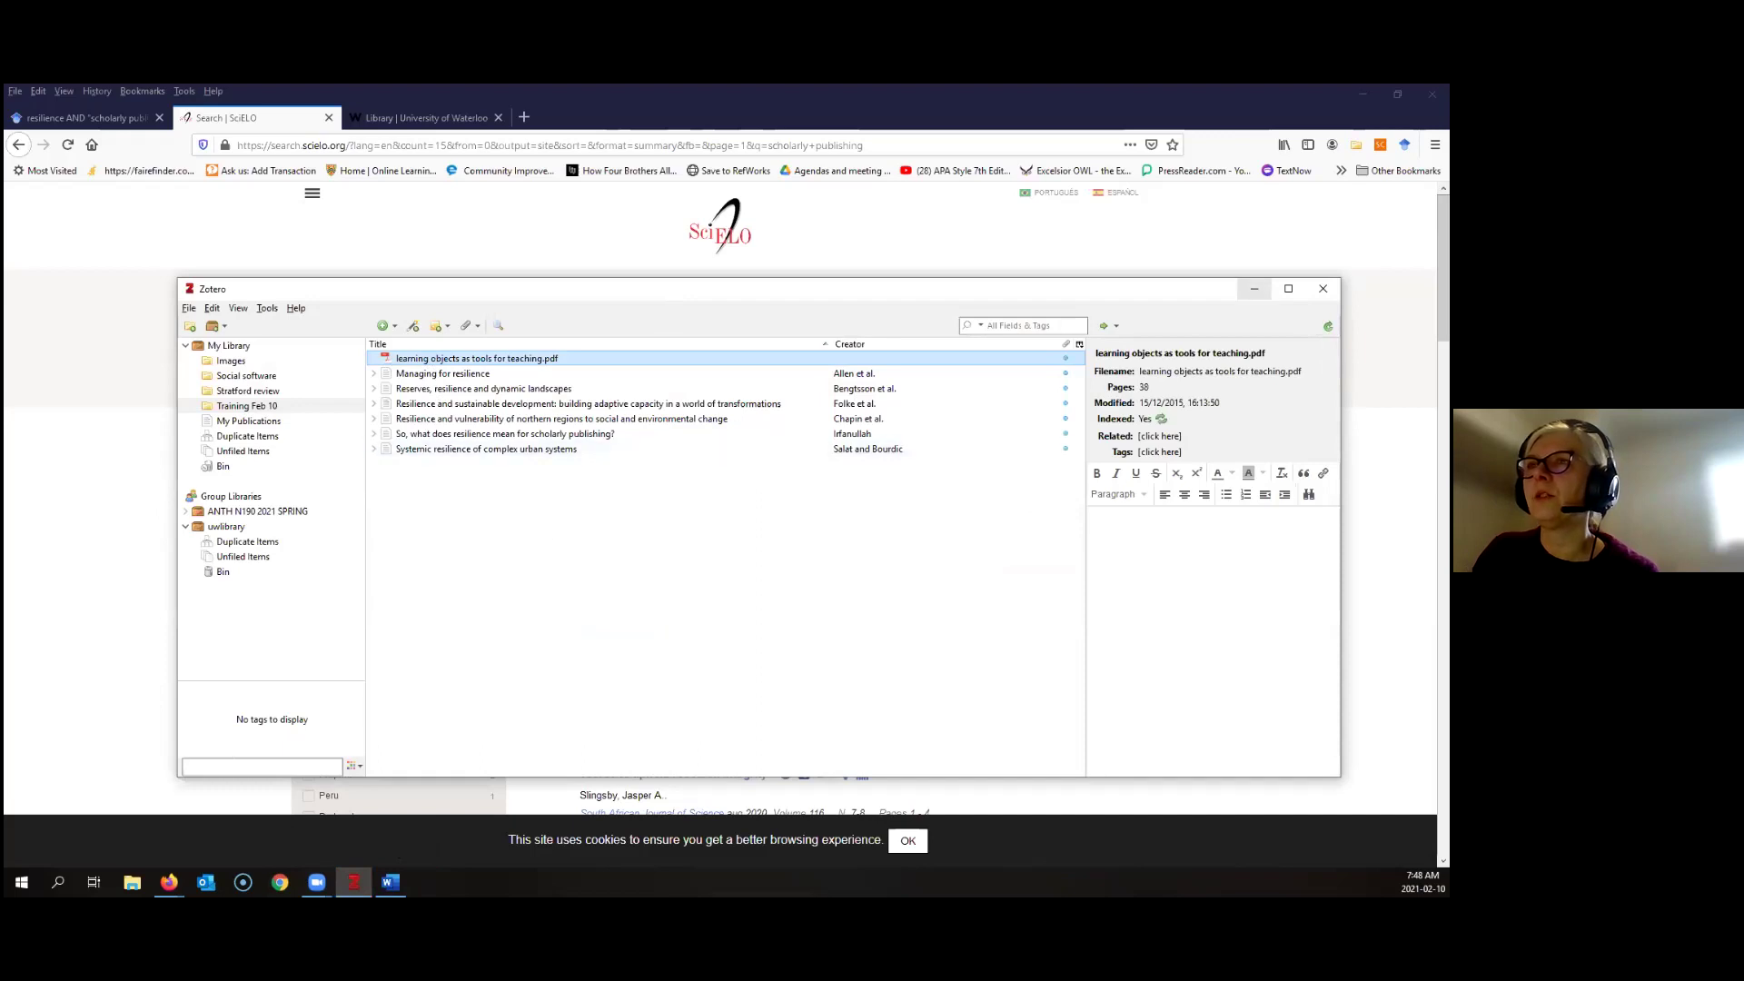
pyautogui.hotkey('alt', 'Tab')
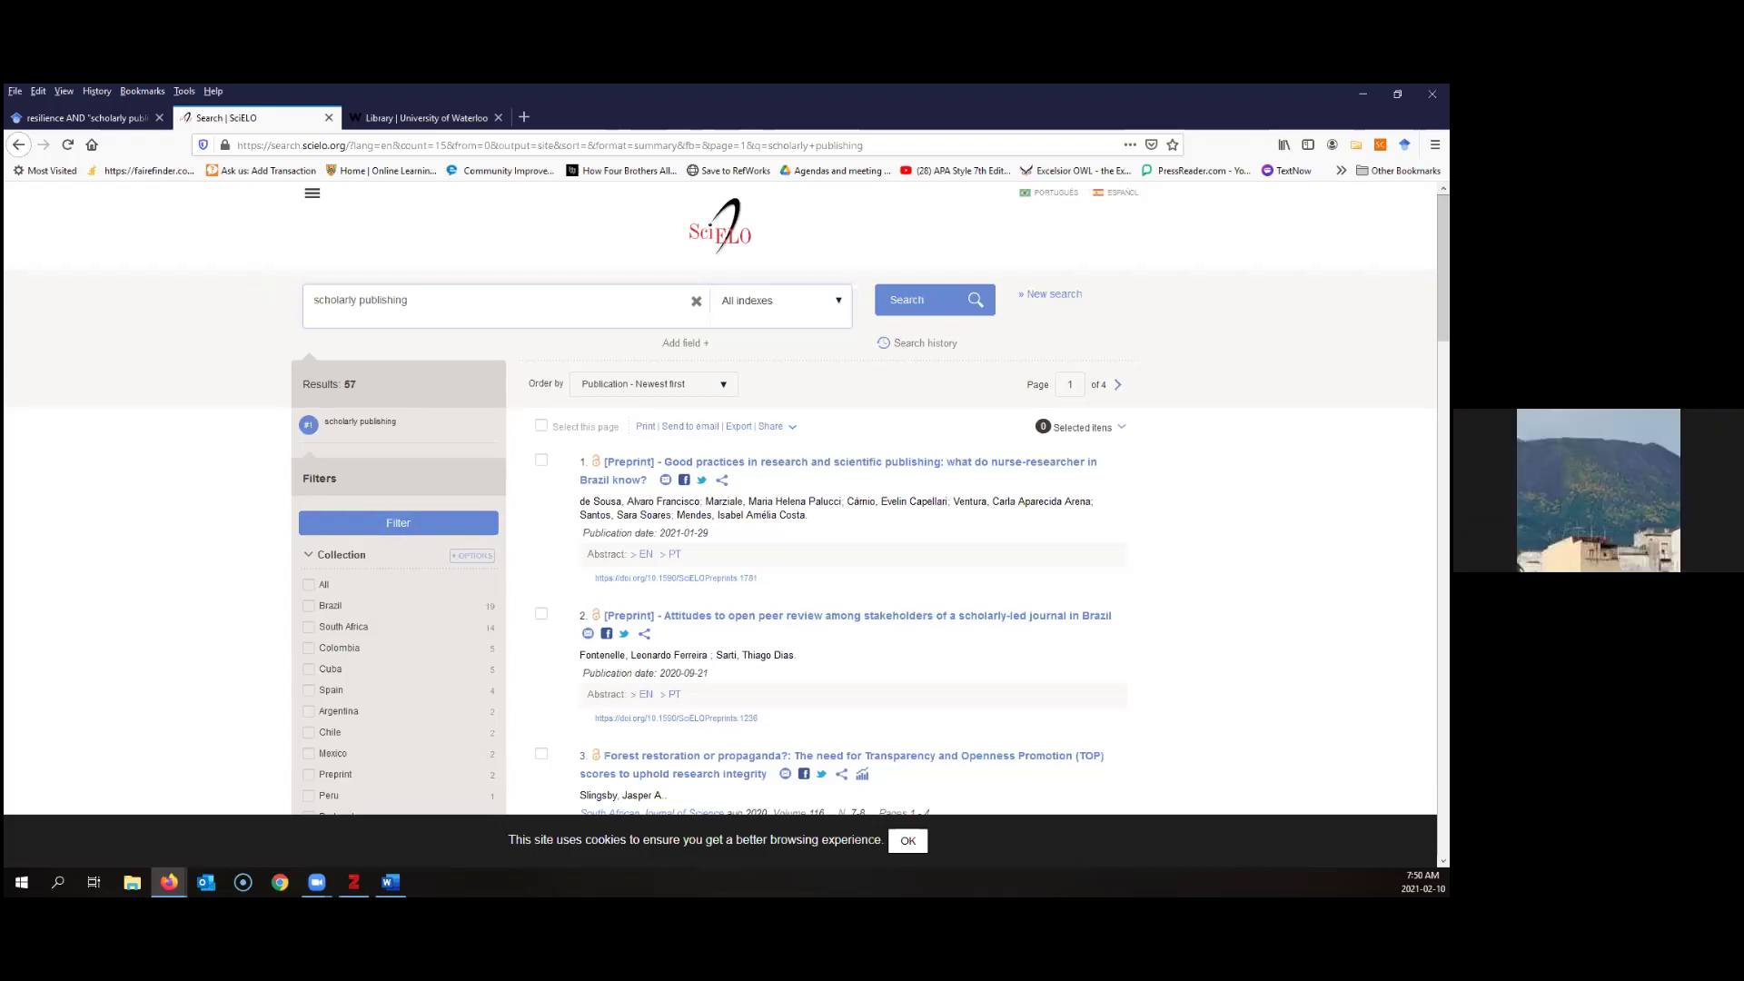
# Add a new subcollection named 'Scielo' under the Training Feb 10 collection
pyautogui.hotkey('alt', 'Tab')
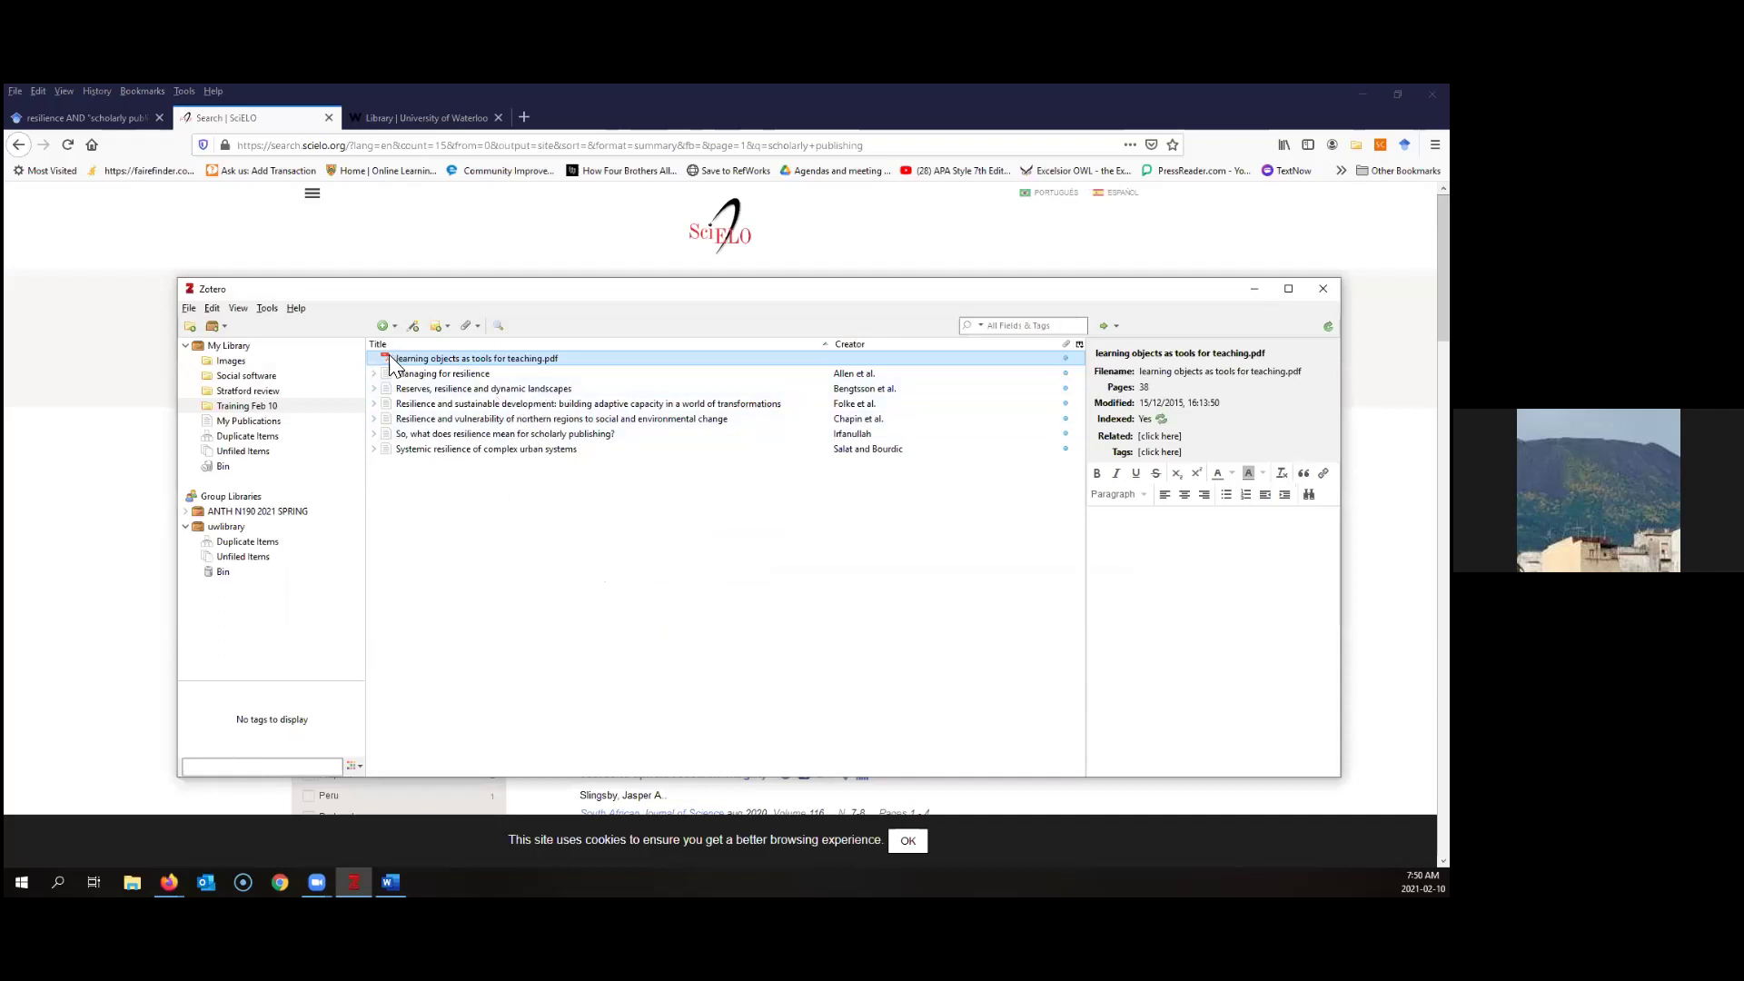
pyautogui.rightClick(226, 407)
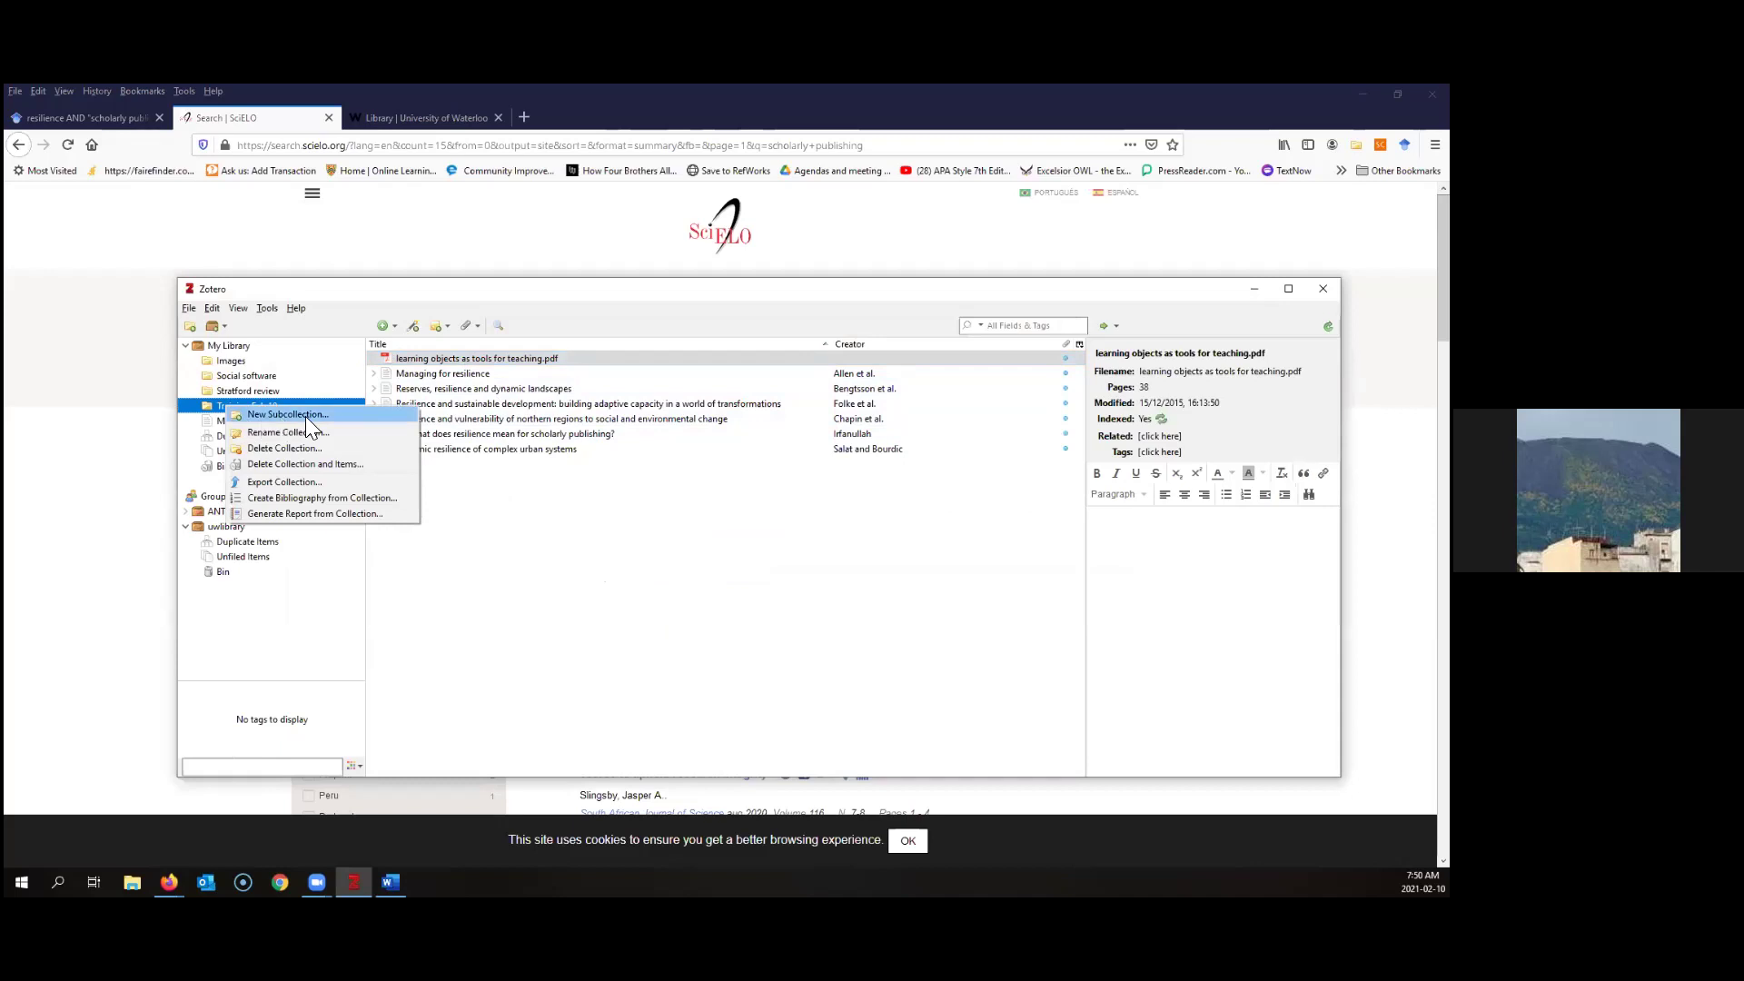
pyautogui.click(306, 416)
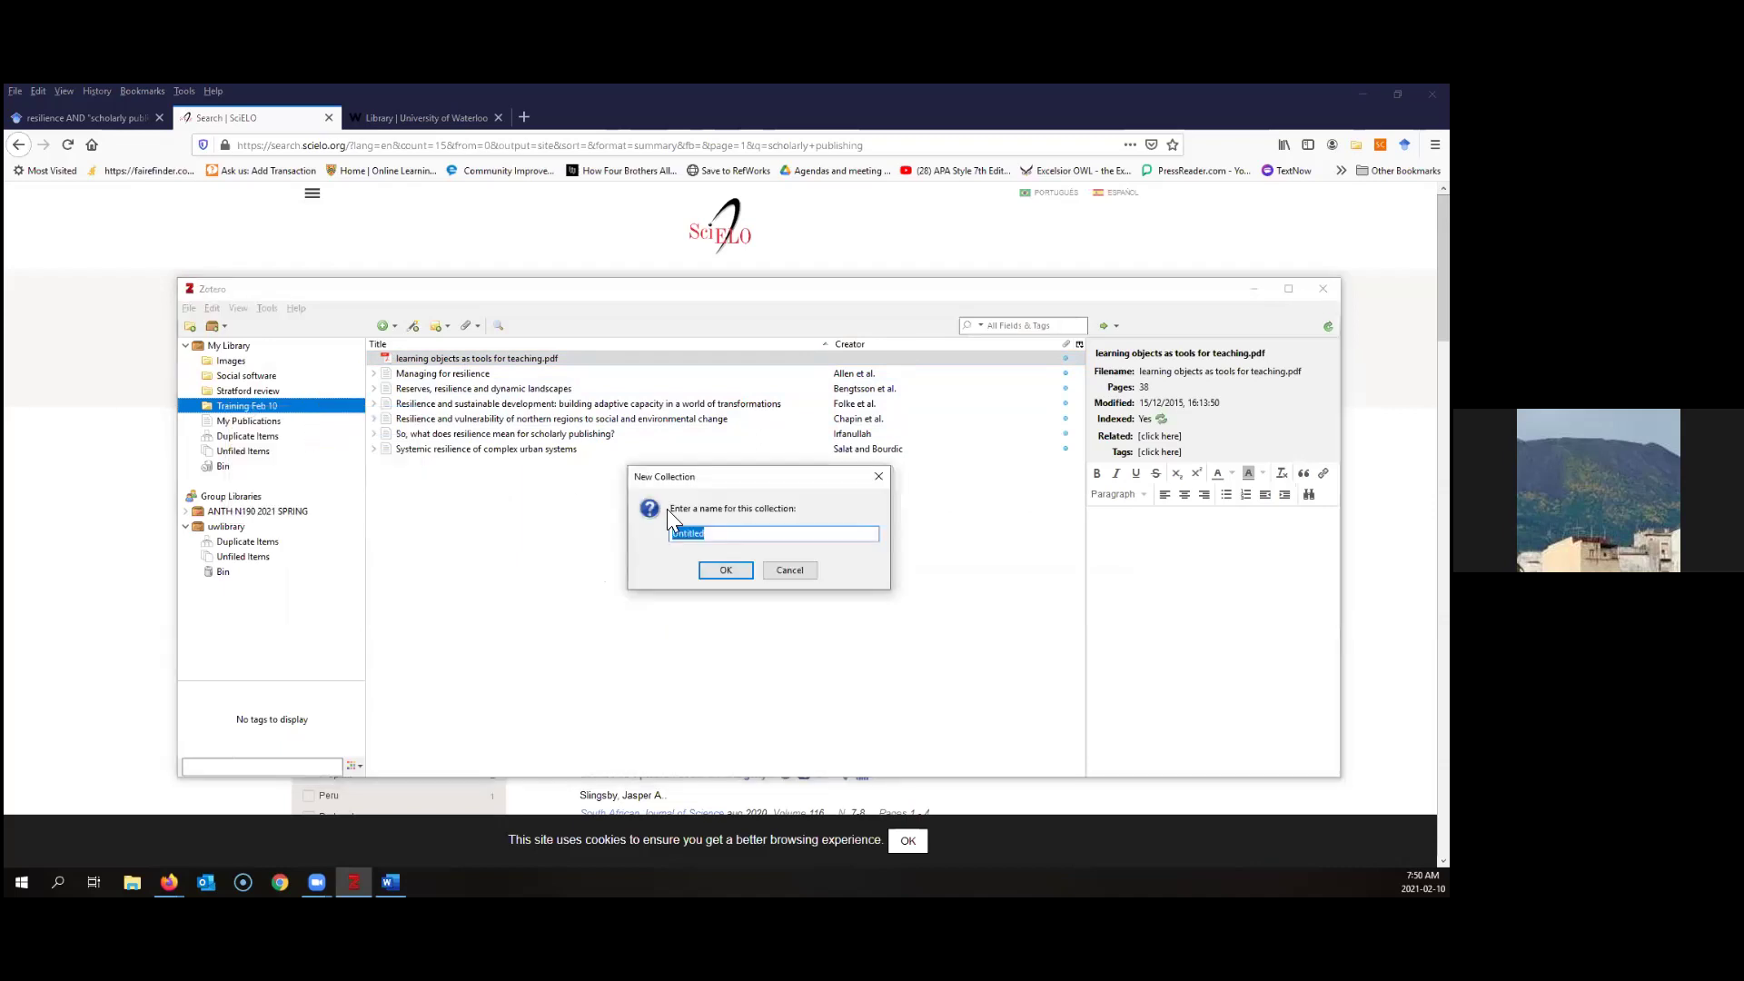
pyautogui.write('Scielo')
pyautogui.click(733, 574)
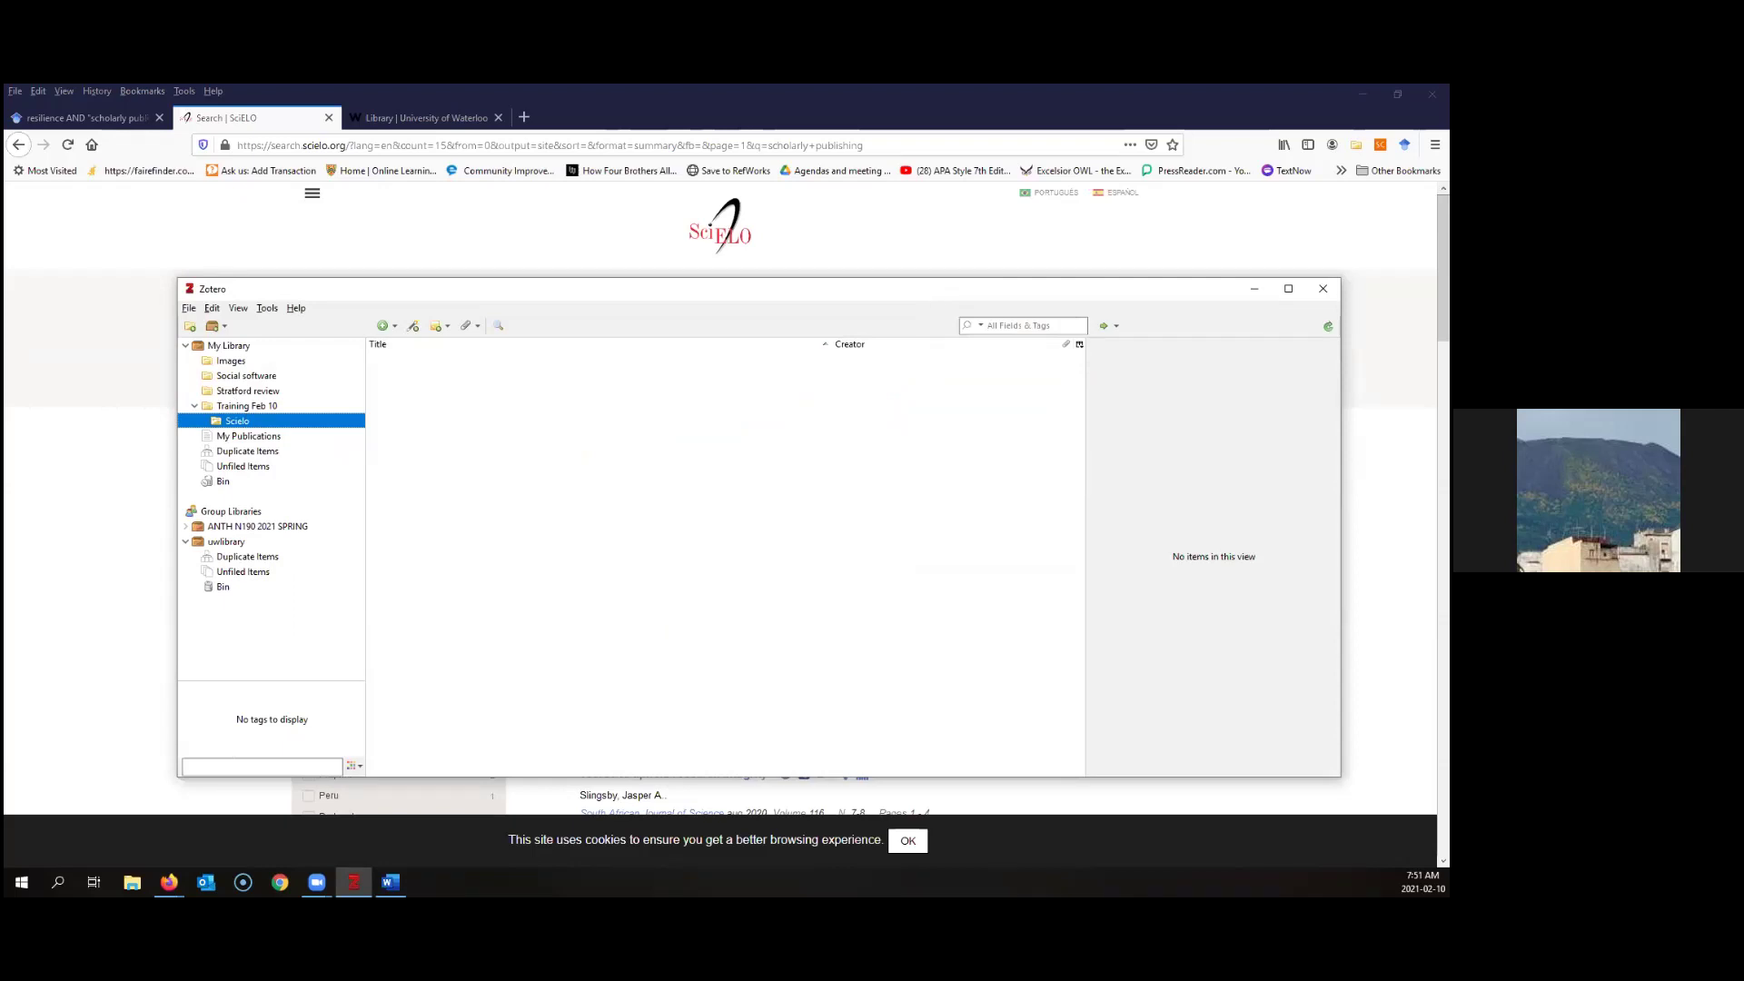
# Return to Firefox and look through SciELO's 'scholarly publishing' results
pyautogui.hotkey('alt', 'Tab')
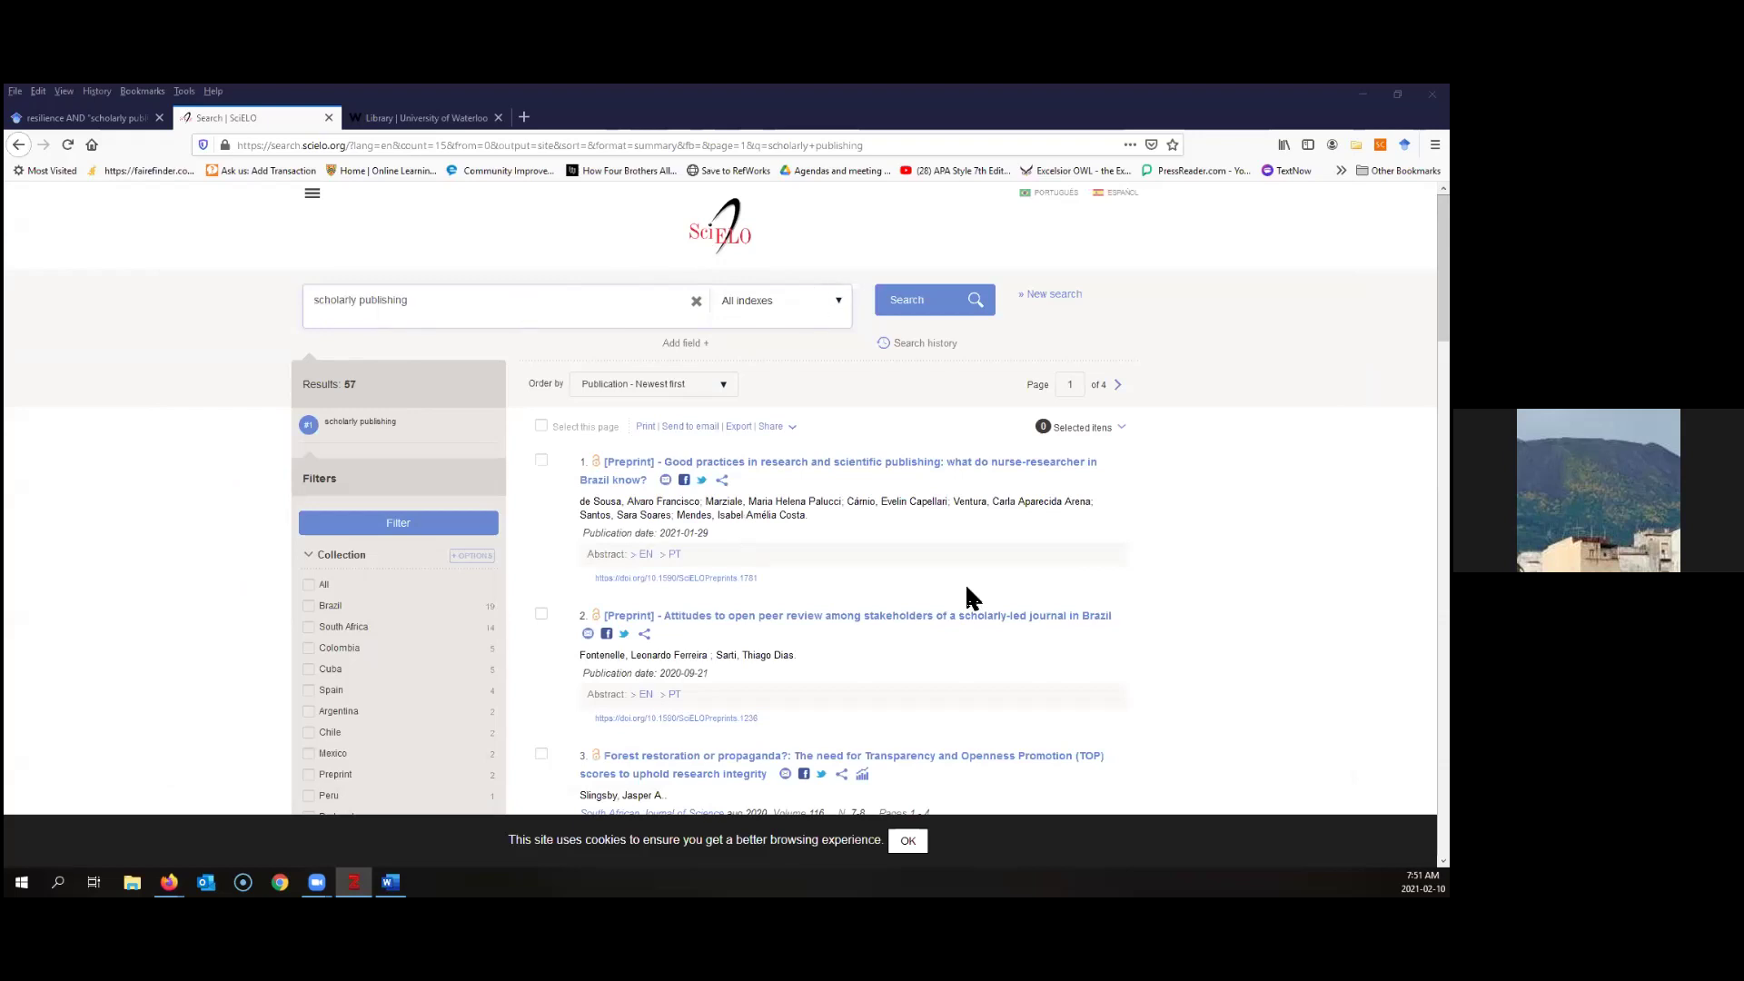
pyautogui.scroll(-3, 968, 589)
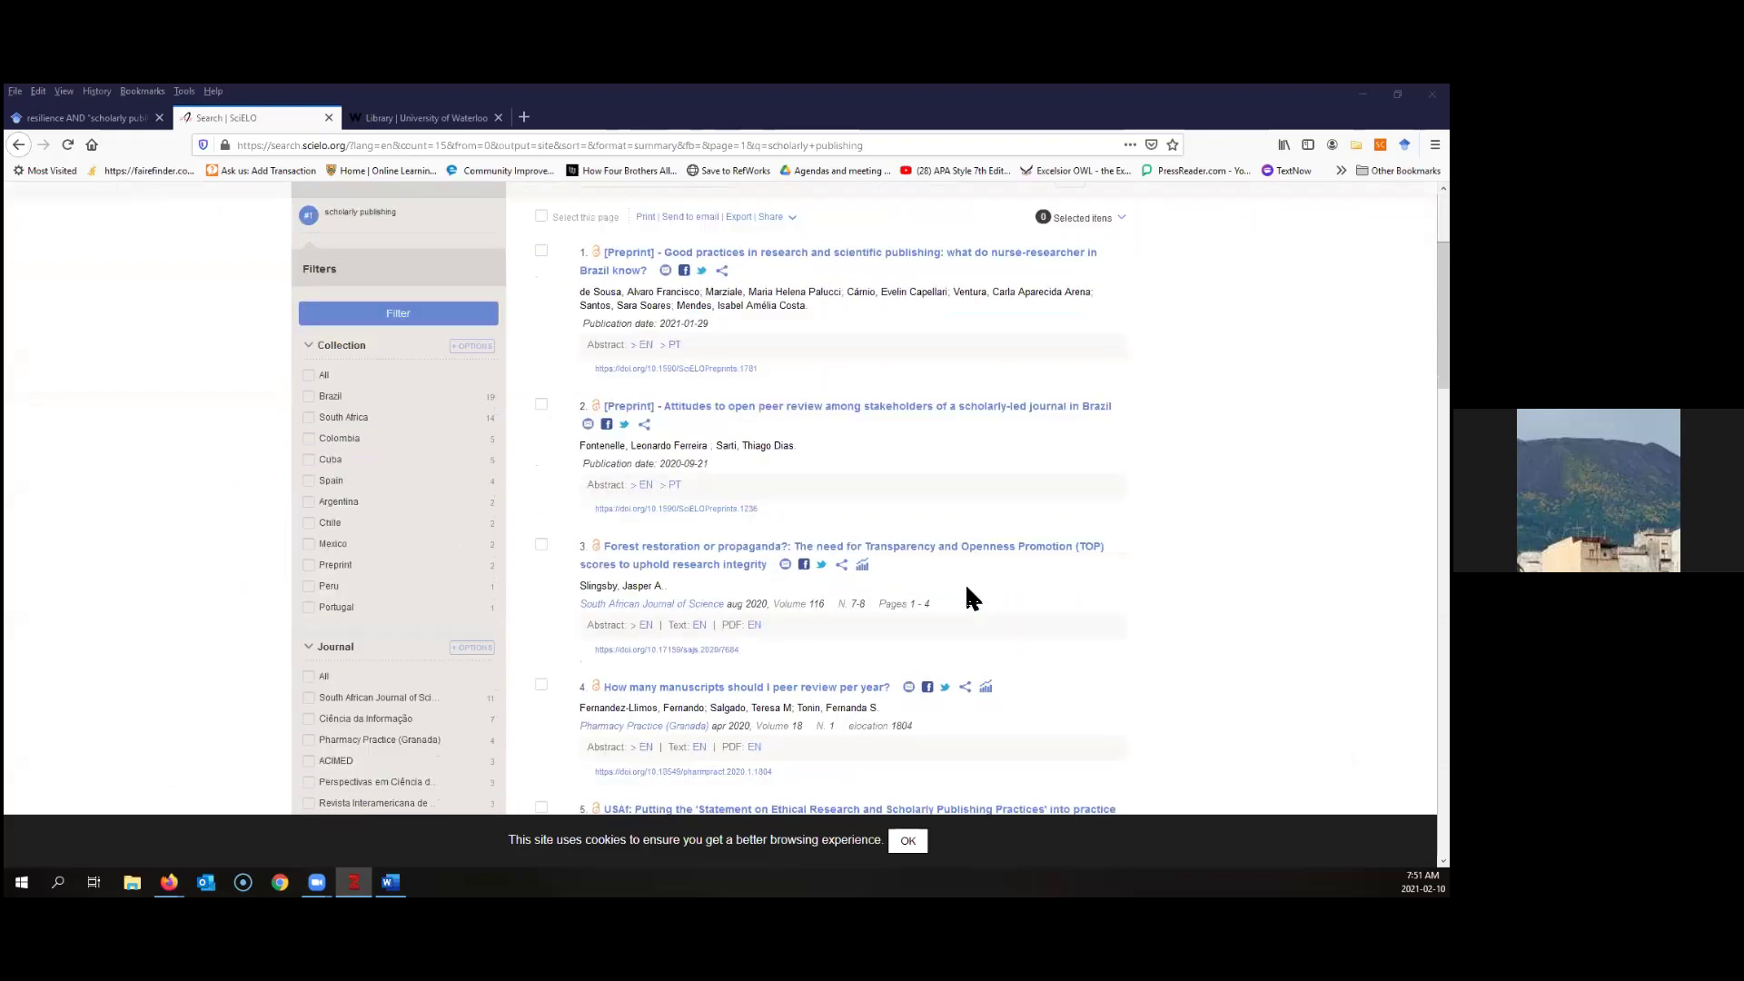
pyautogui.scroll(-8, 969, 596)
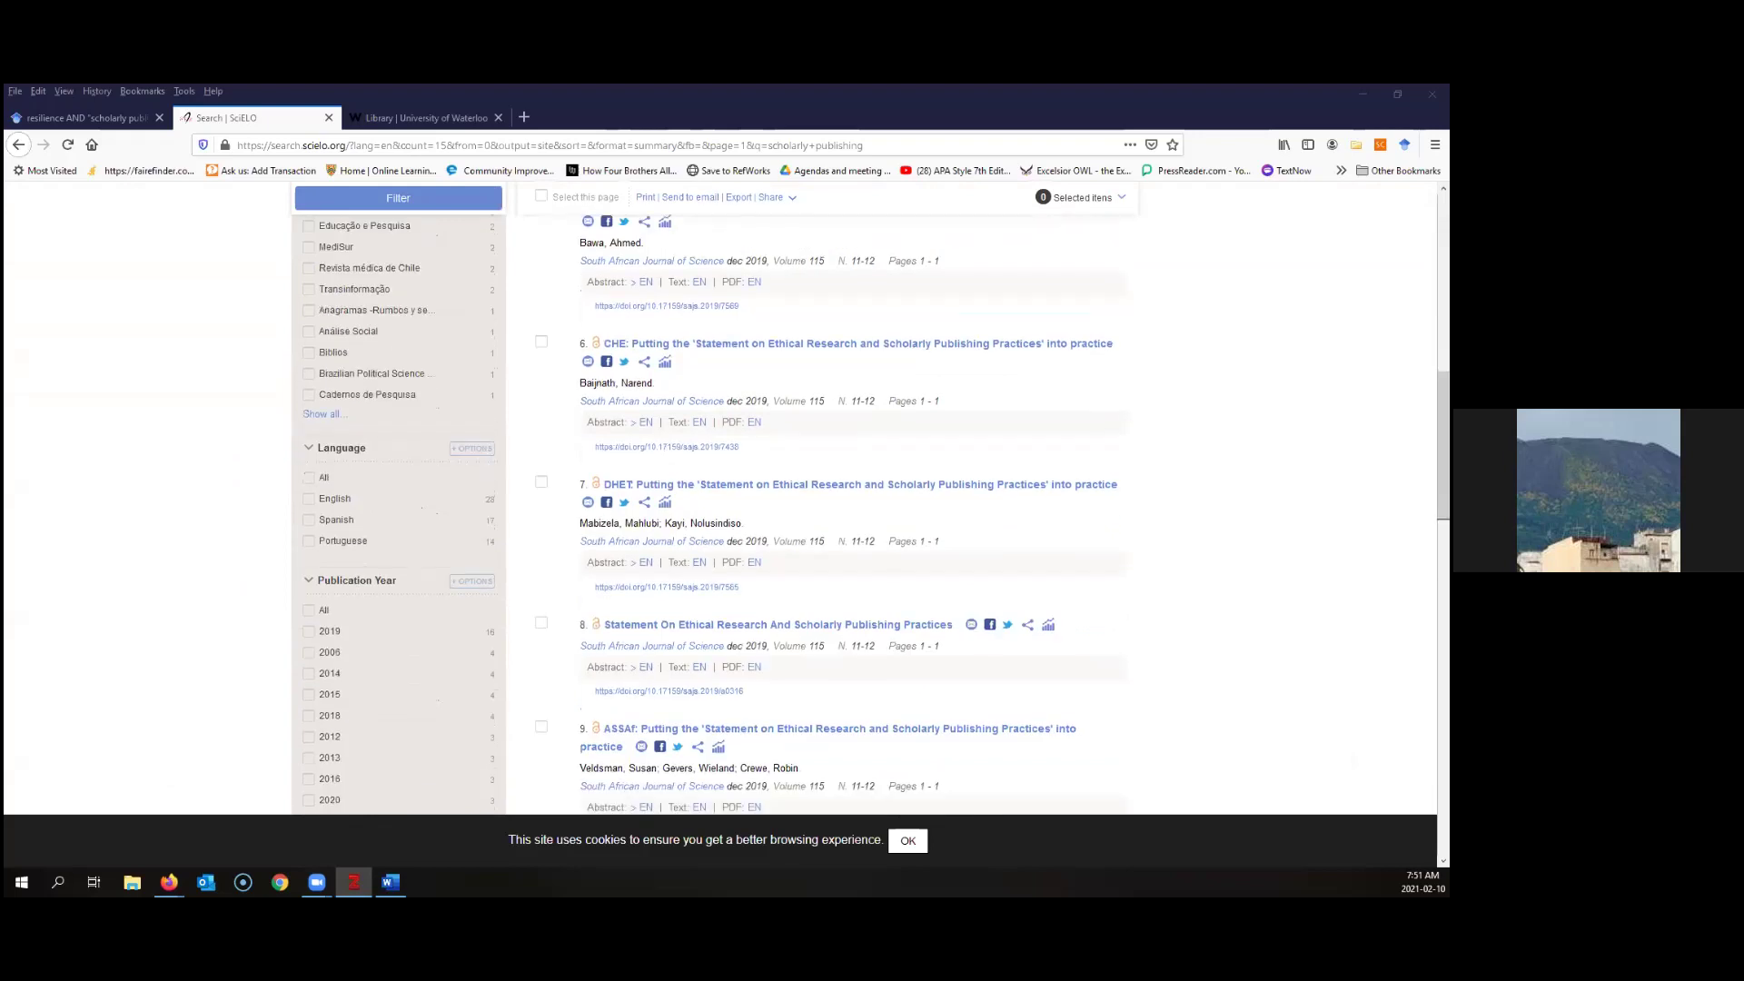
pyautogui.scroll(15, 991, 590)
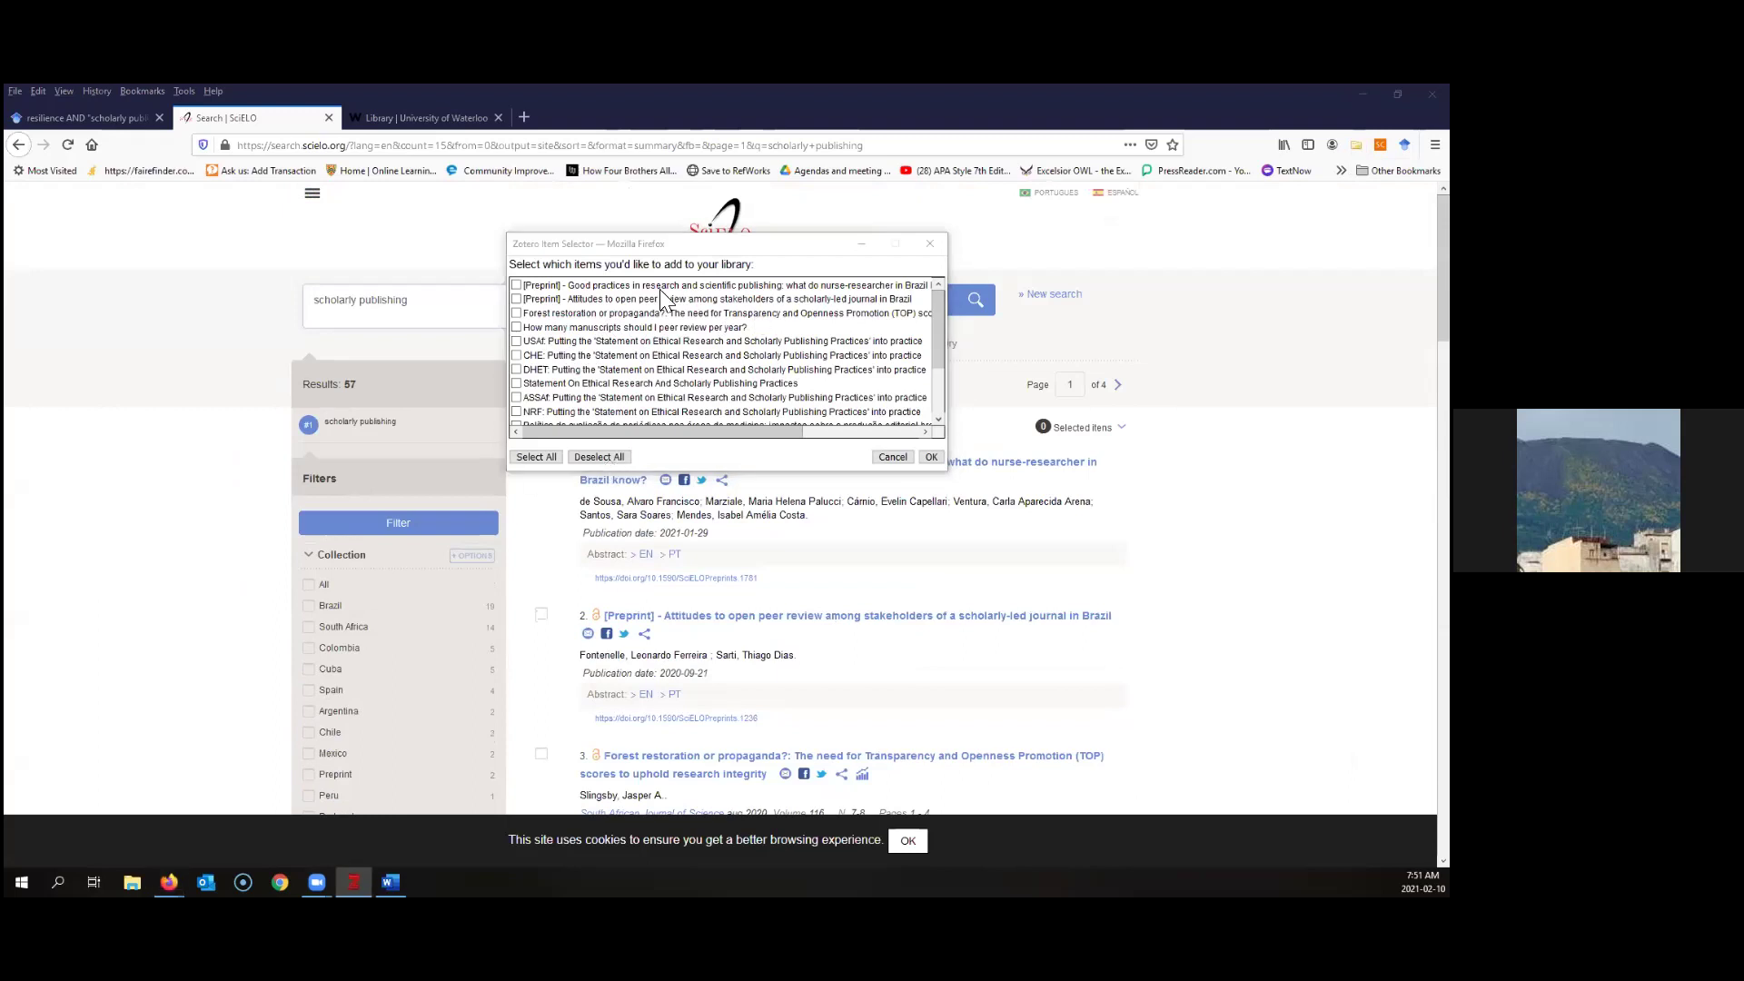
# Save the Good practices, open peer review and Forest restoration results to Zotero
pyautogui.click(515, 284)
pyautogui.click(516, 299)
pyautogui.click(515, 312)
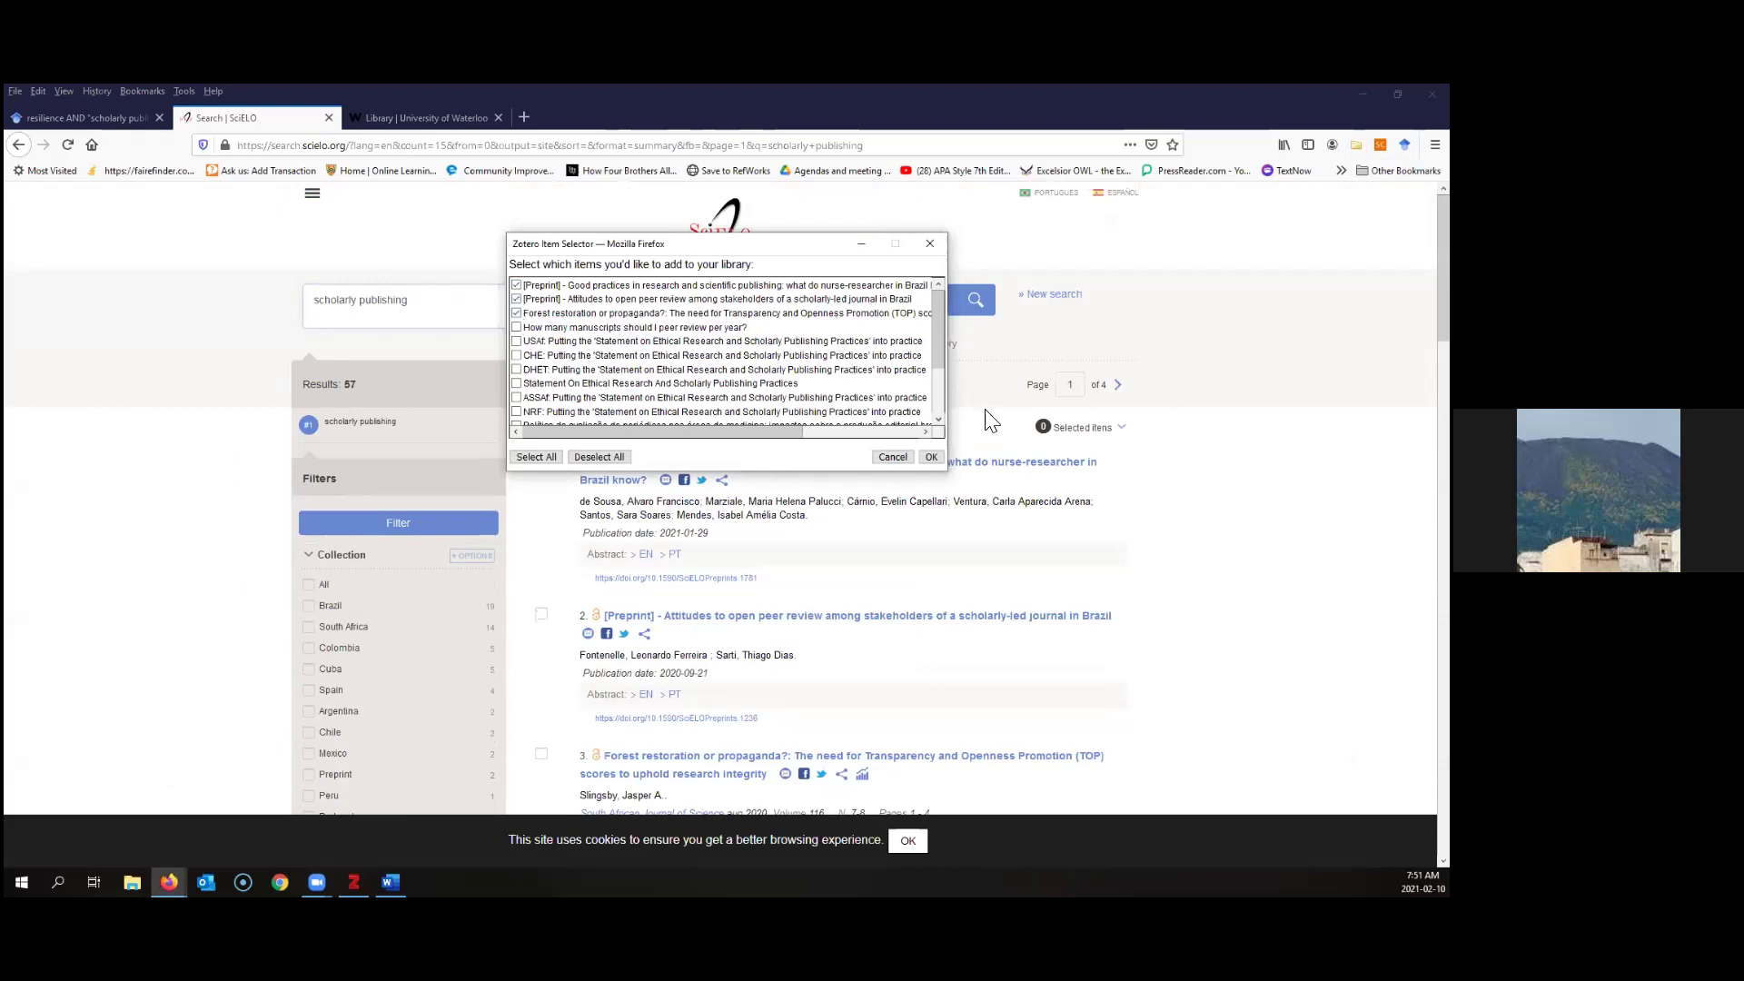
pyautogui.click(932, 457)
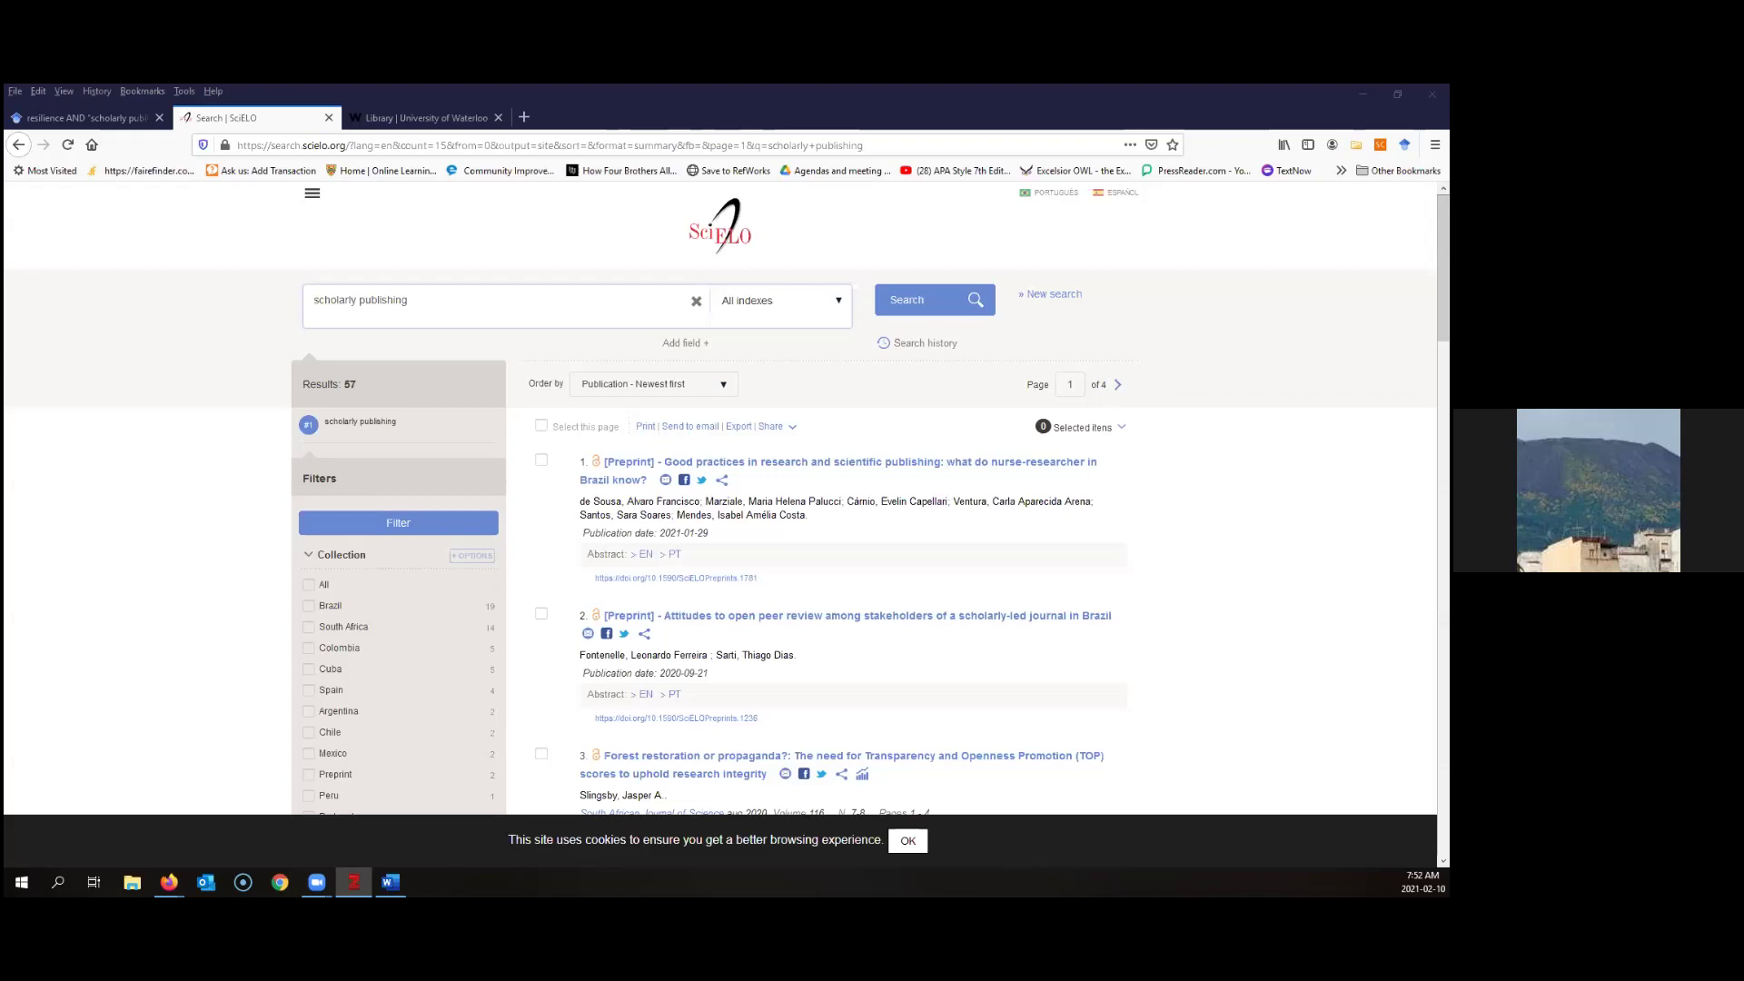
# Expand the three Scielo items to check their Full Text PDF and Snapshot, then collapse them
pyautogui.hotkey('alt', 'Tab')
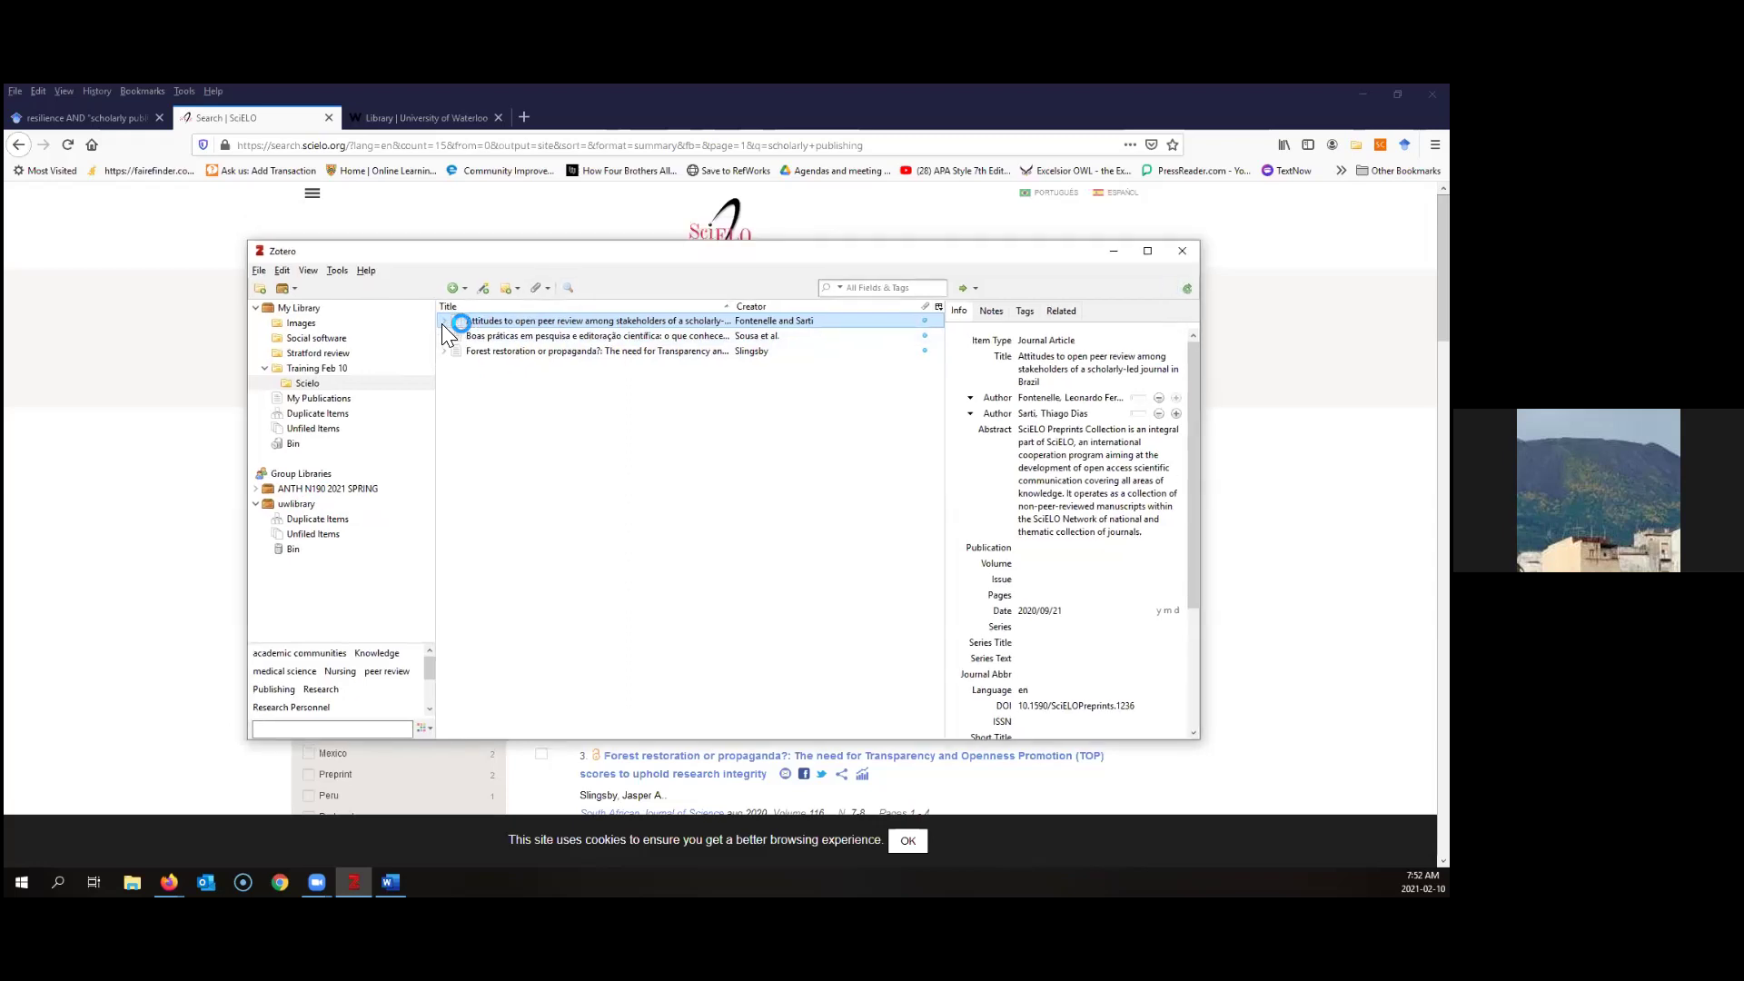
pyautogui.click(444, 322)
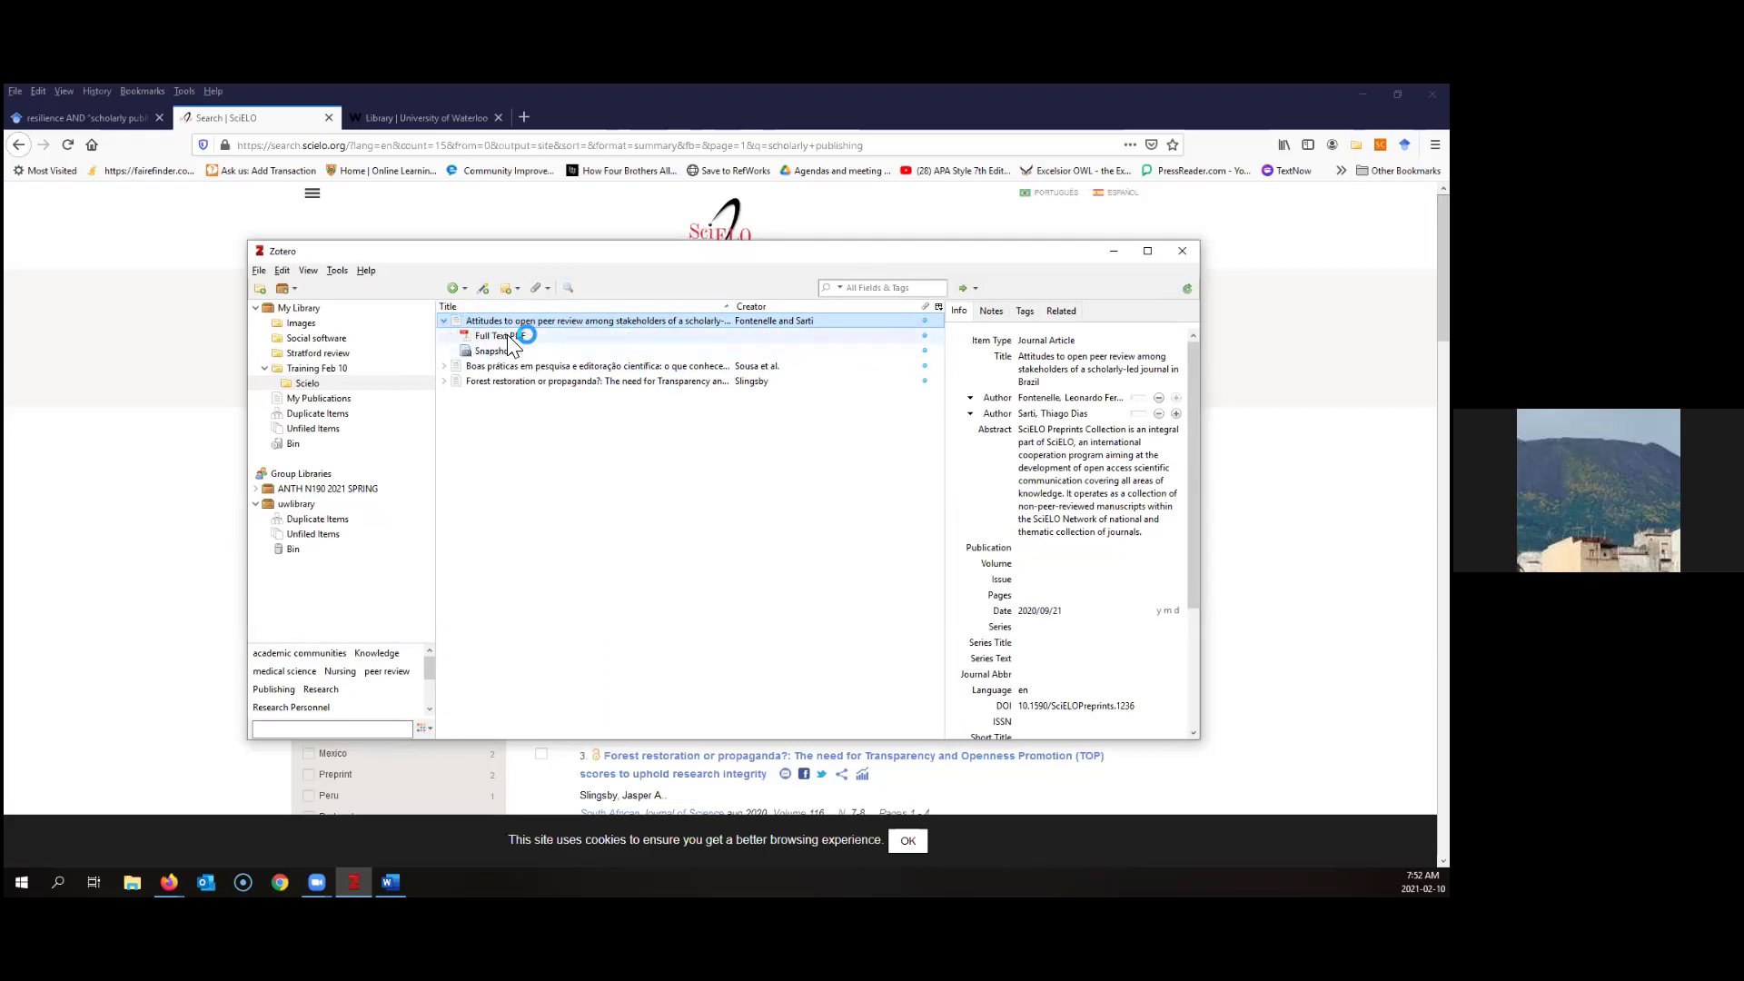
pyautogui.press('+')
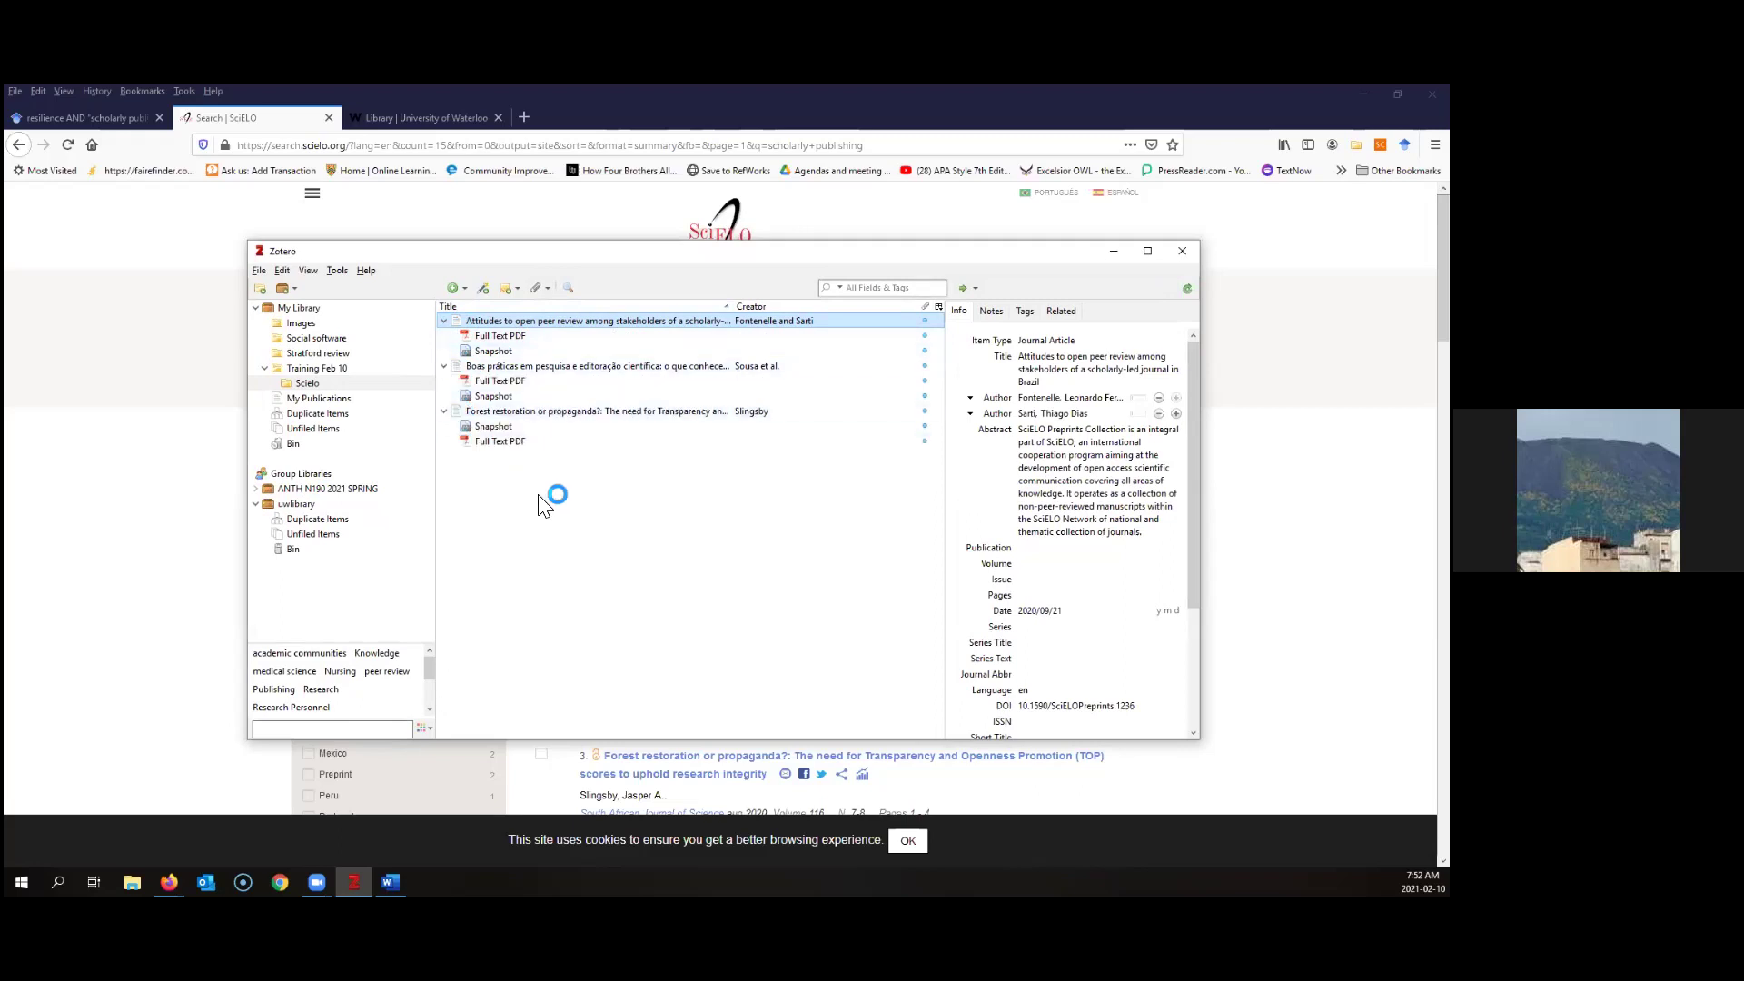
pyautogui.click(443, 321)
pyautogui.click(443, 335)
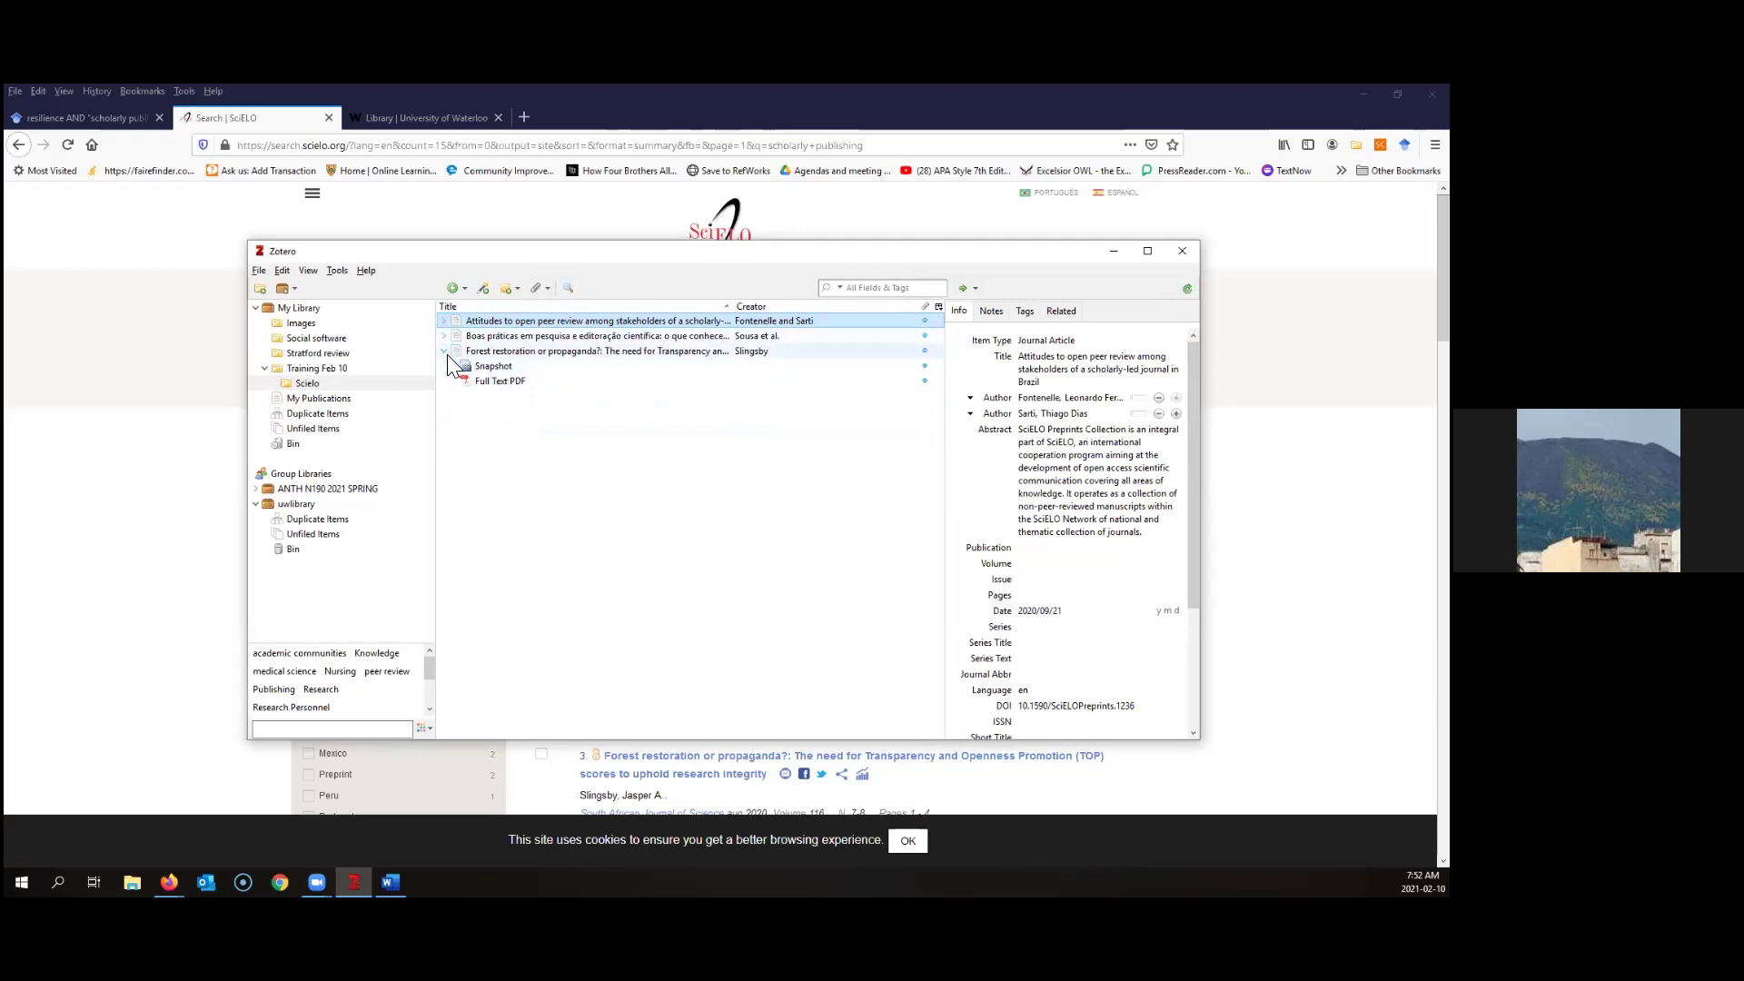
pyautogui.click(445, 350)
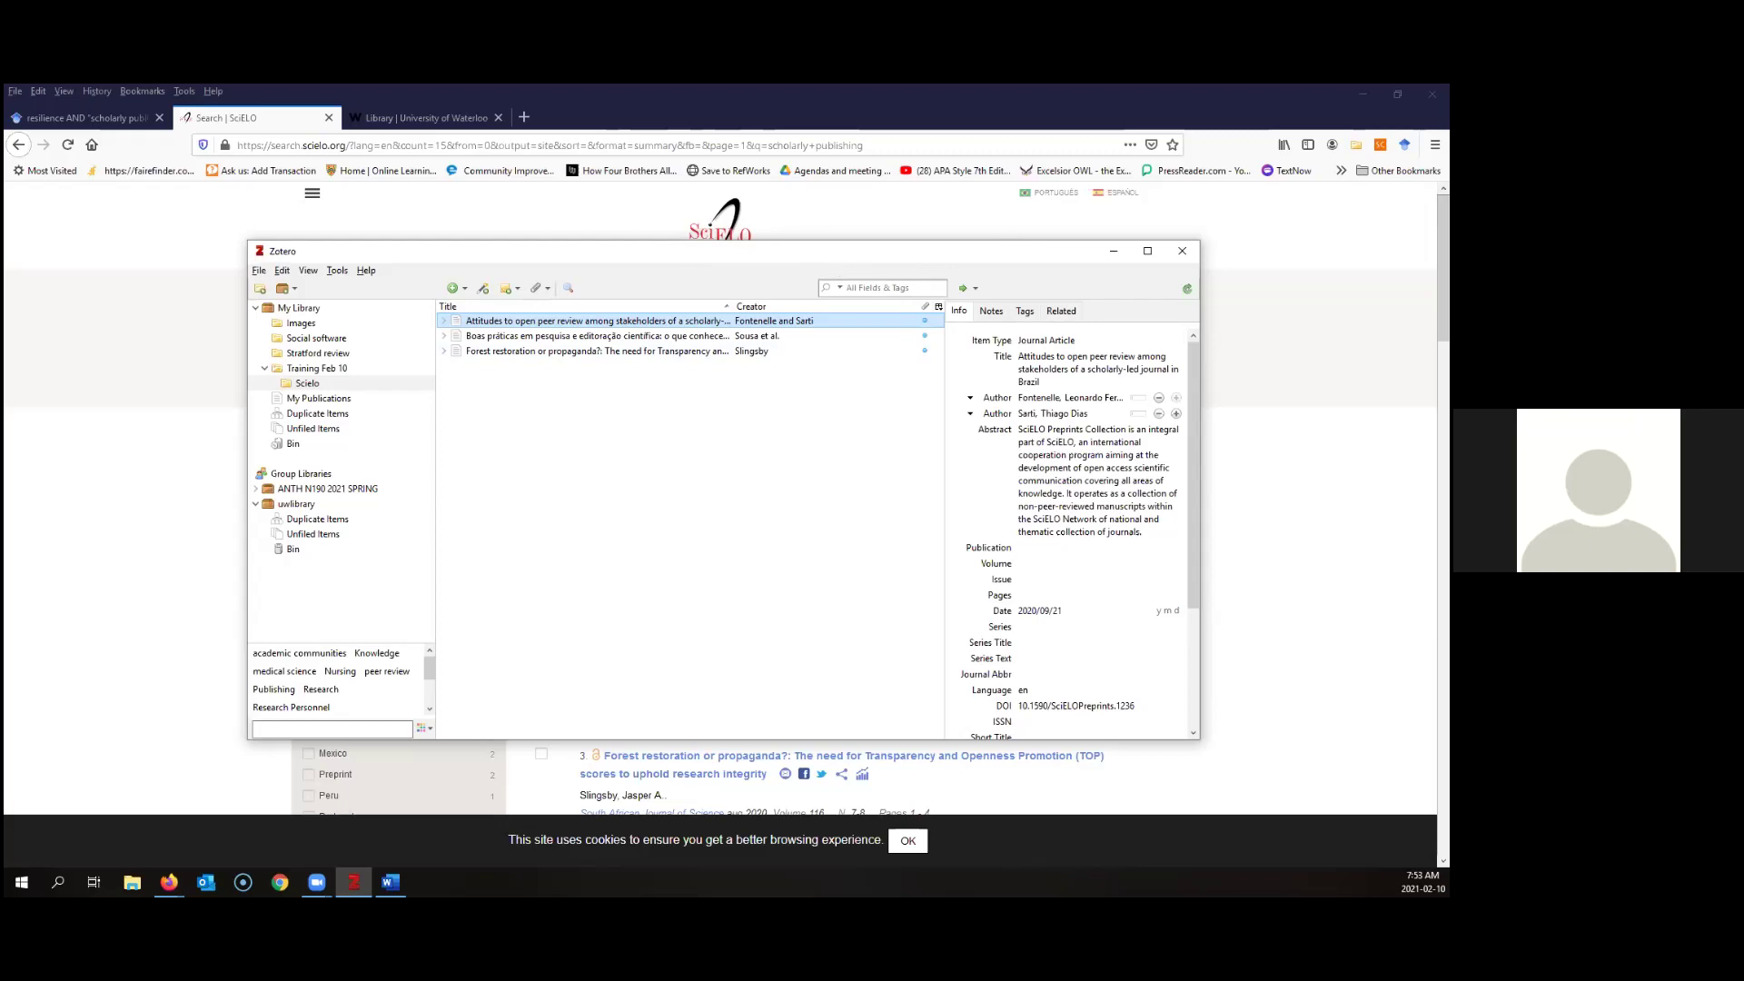
# Resize and reposition the Zotero window, view My Library's 24 items, then minimize Zotero
pyautogui.moveTo(1199, 319); pyautogui.dragTo(1058, 319)
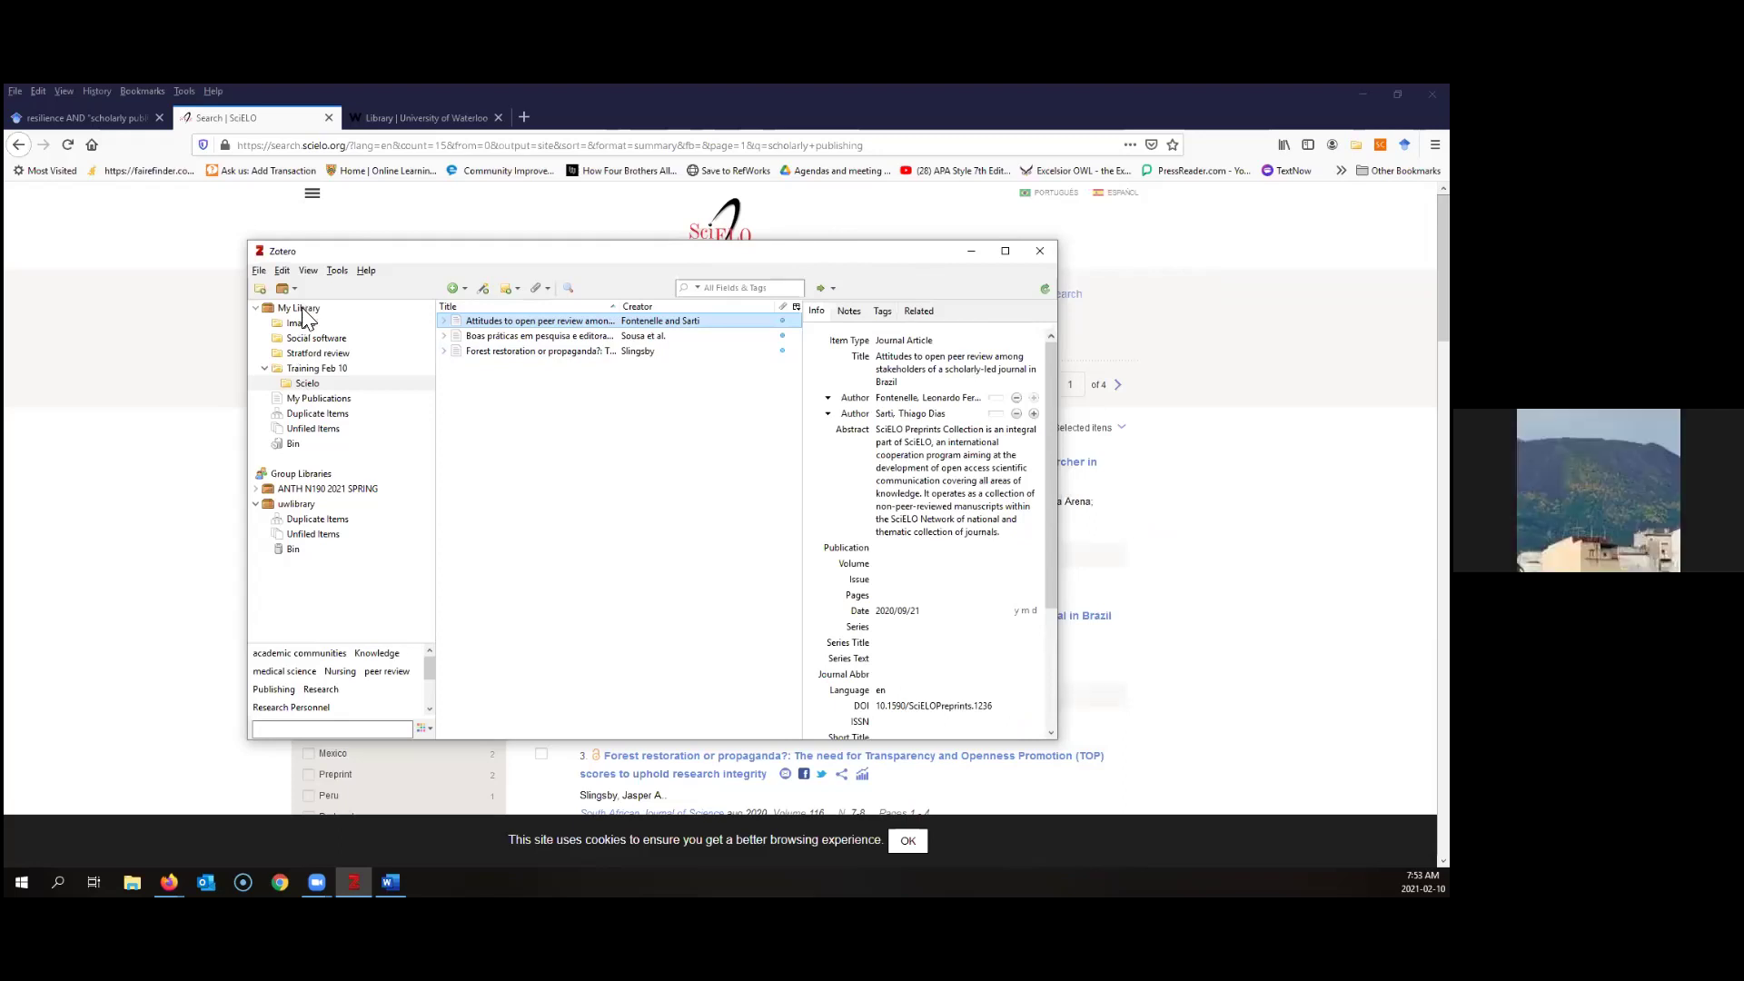
pyautogui.click(329, 311)
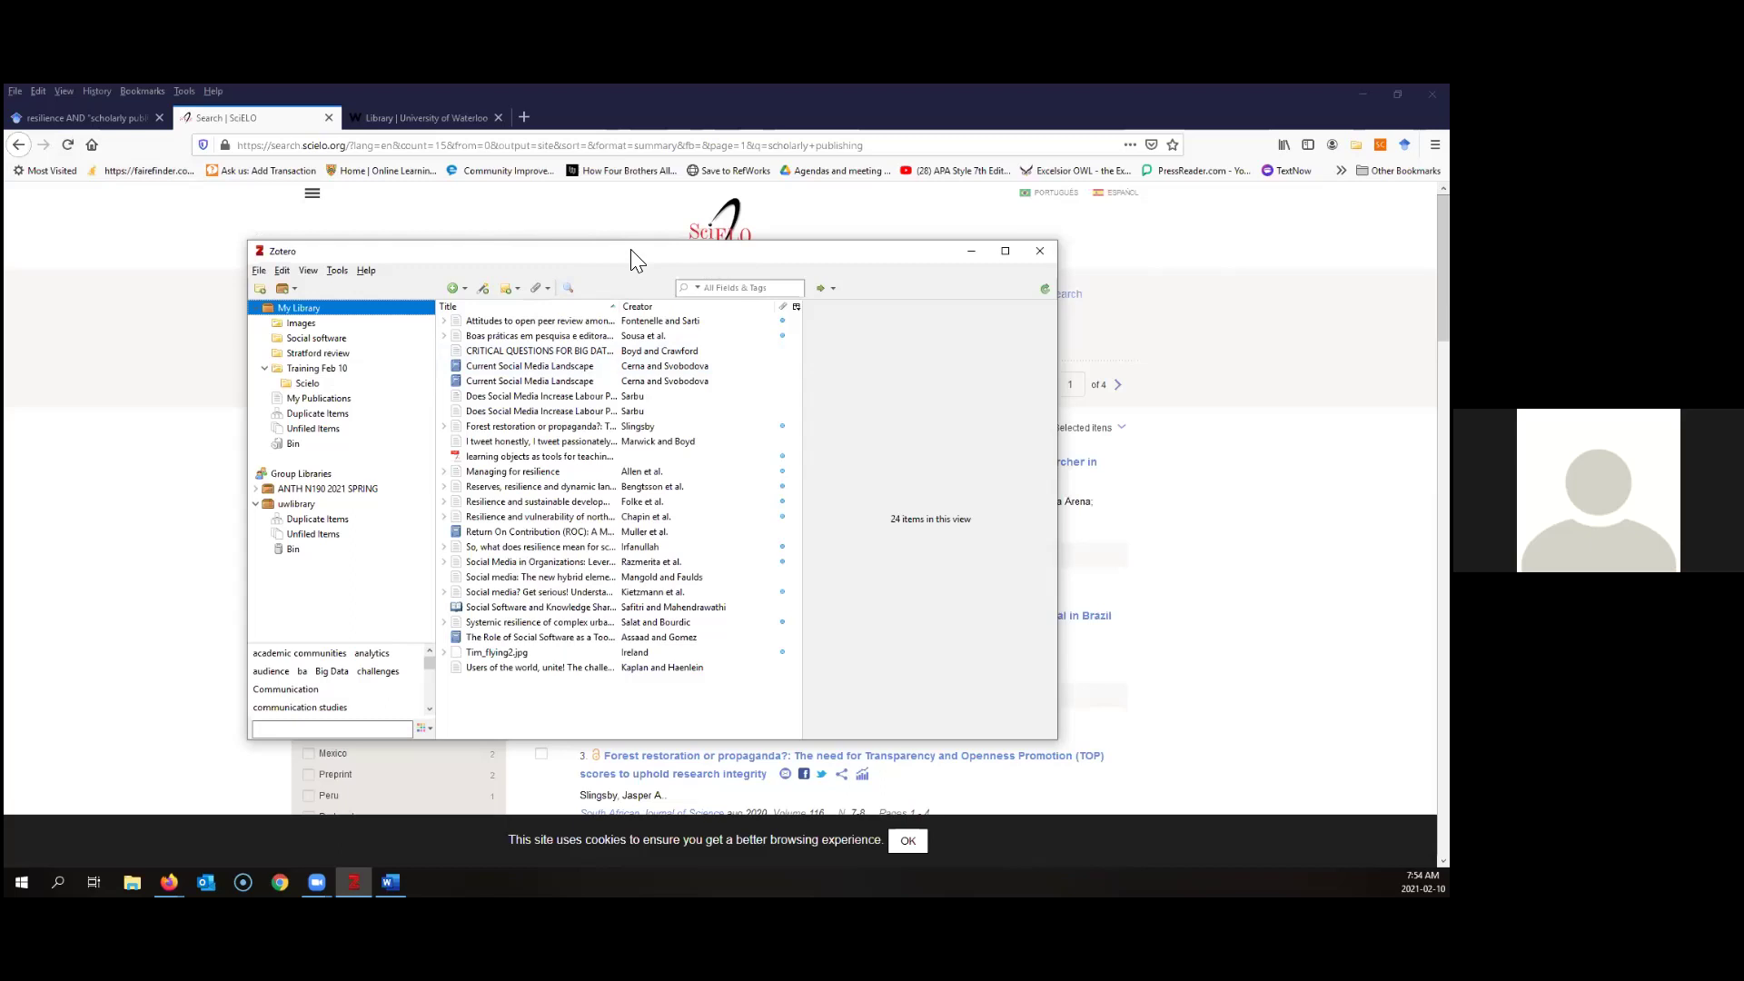
pyautogui.moveTo(631, 250); pyautogui.dragTo(602, 281)
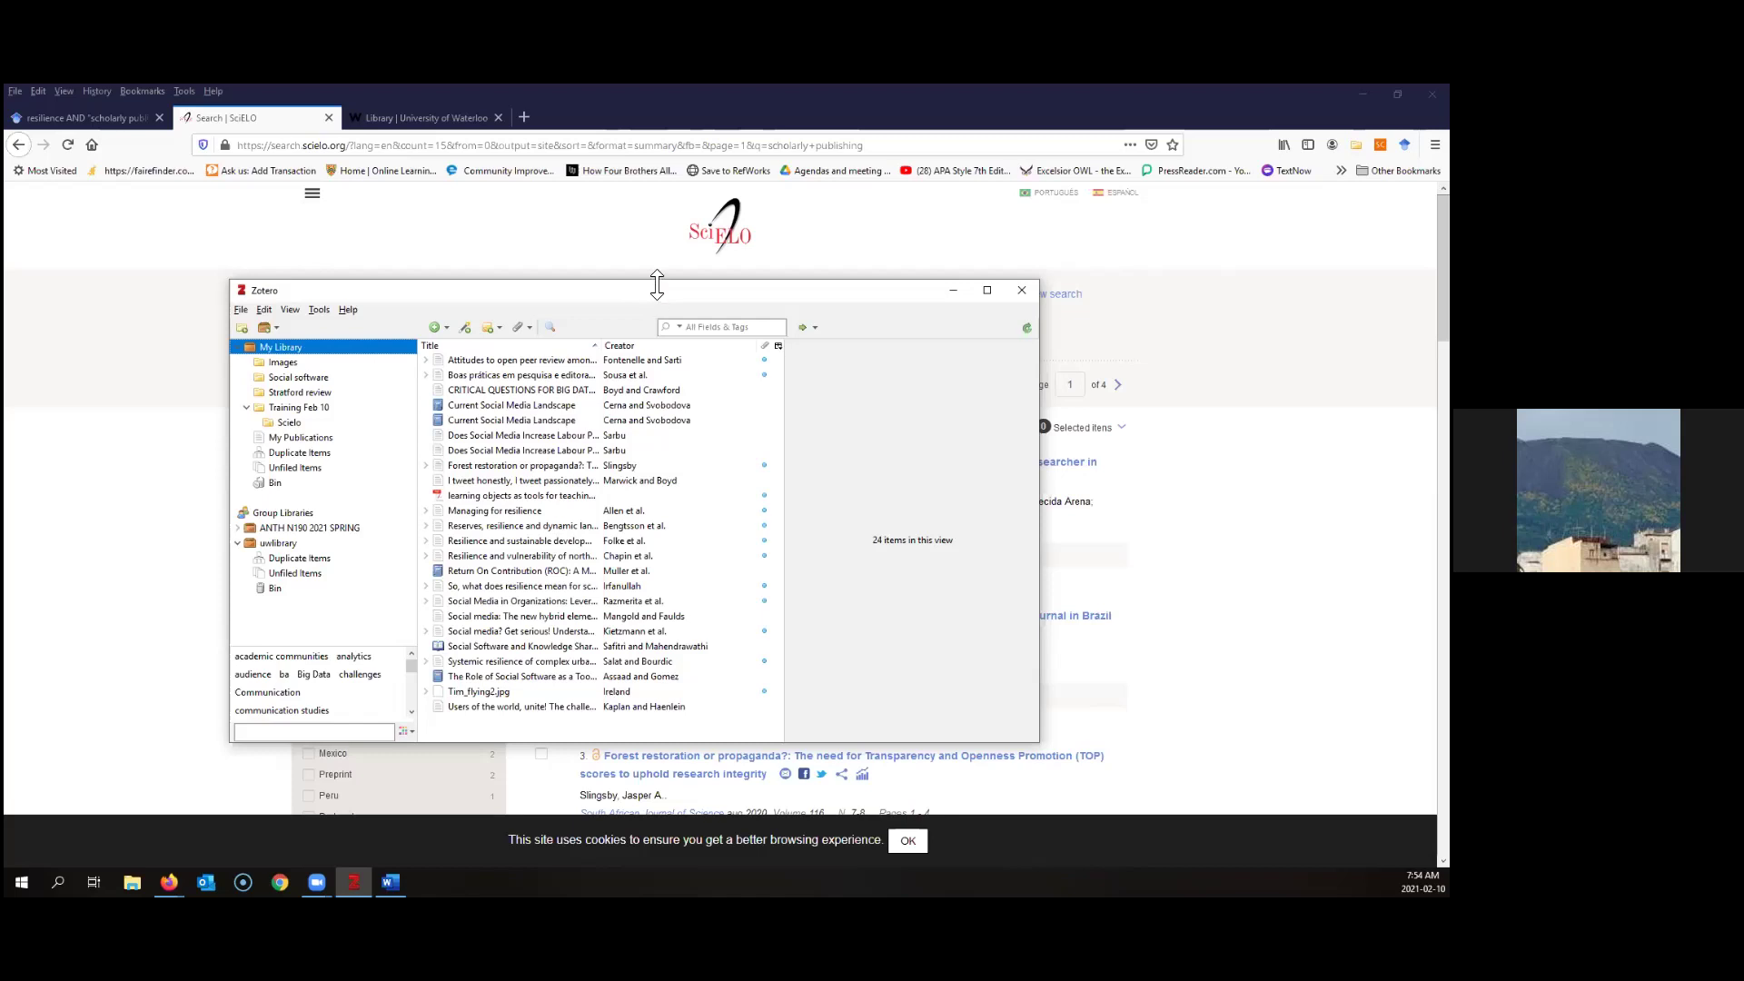
pyautogui.moveTo(655, 286); pyautogui.dragTo(656, 307)
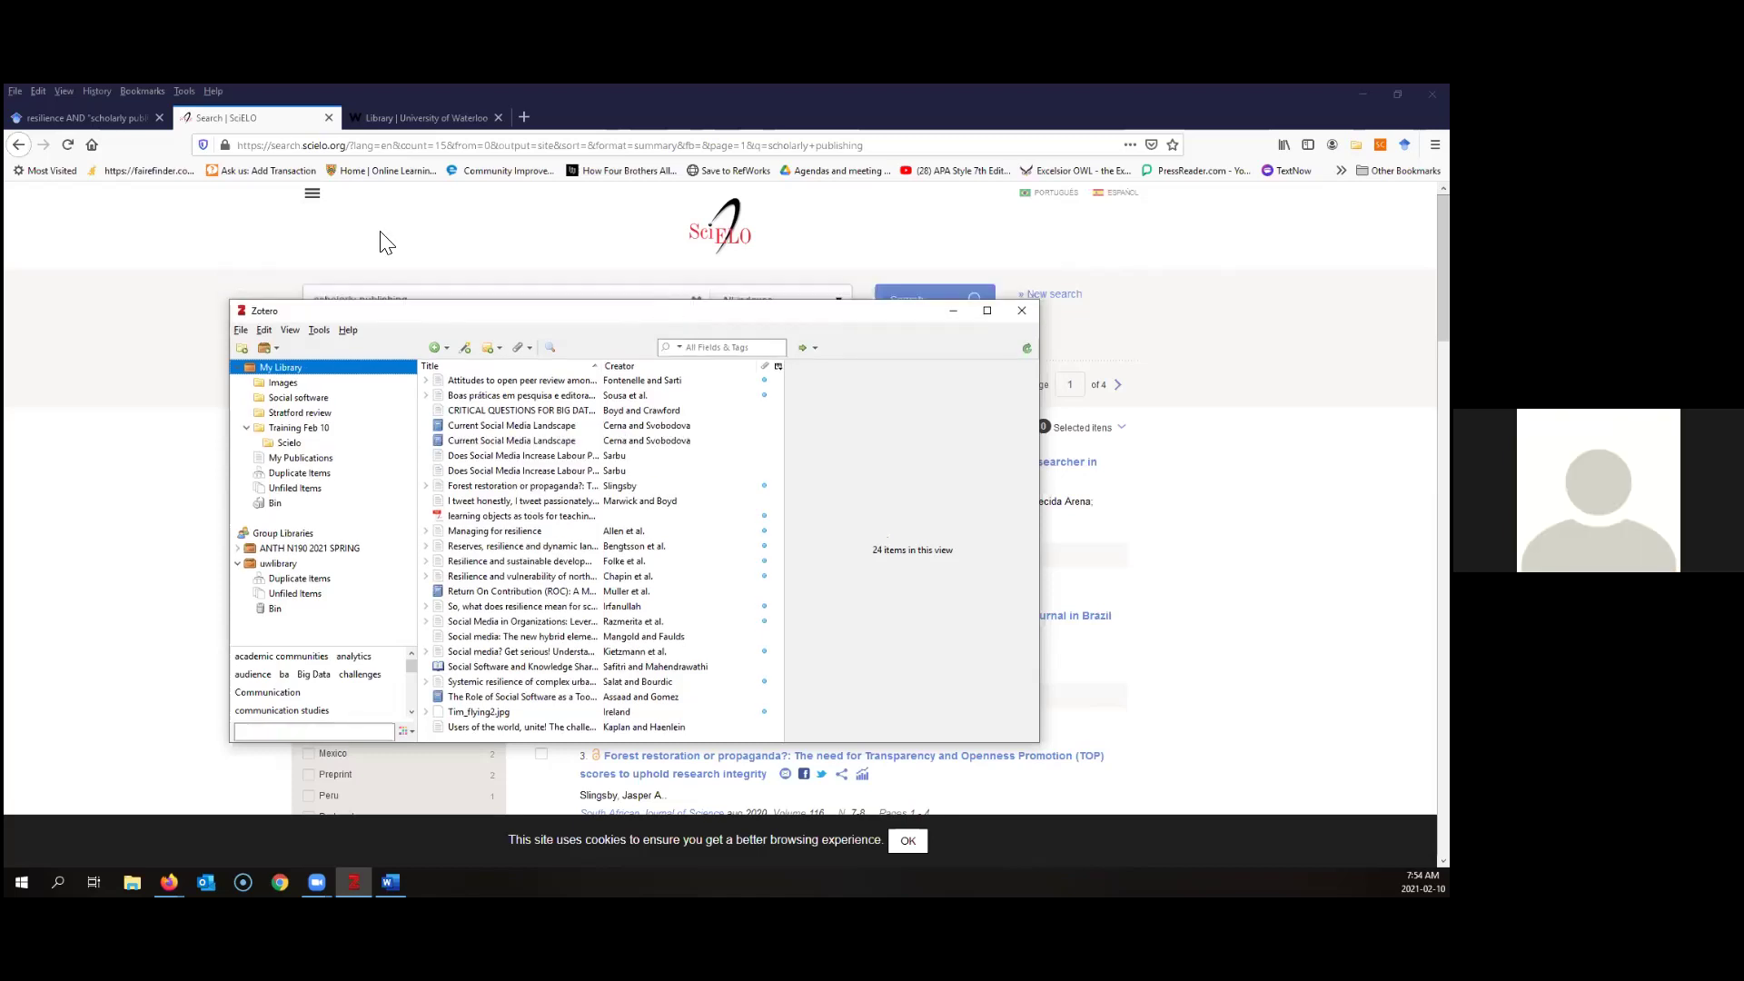
pyautogui.click(330, 416)
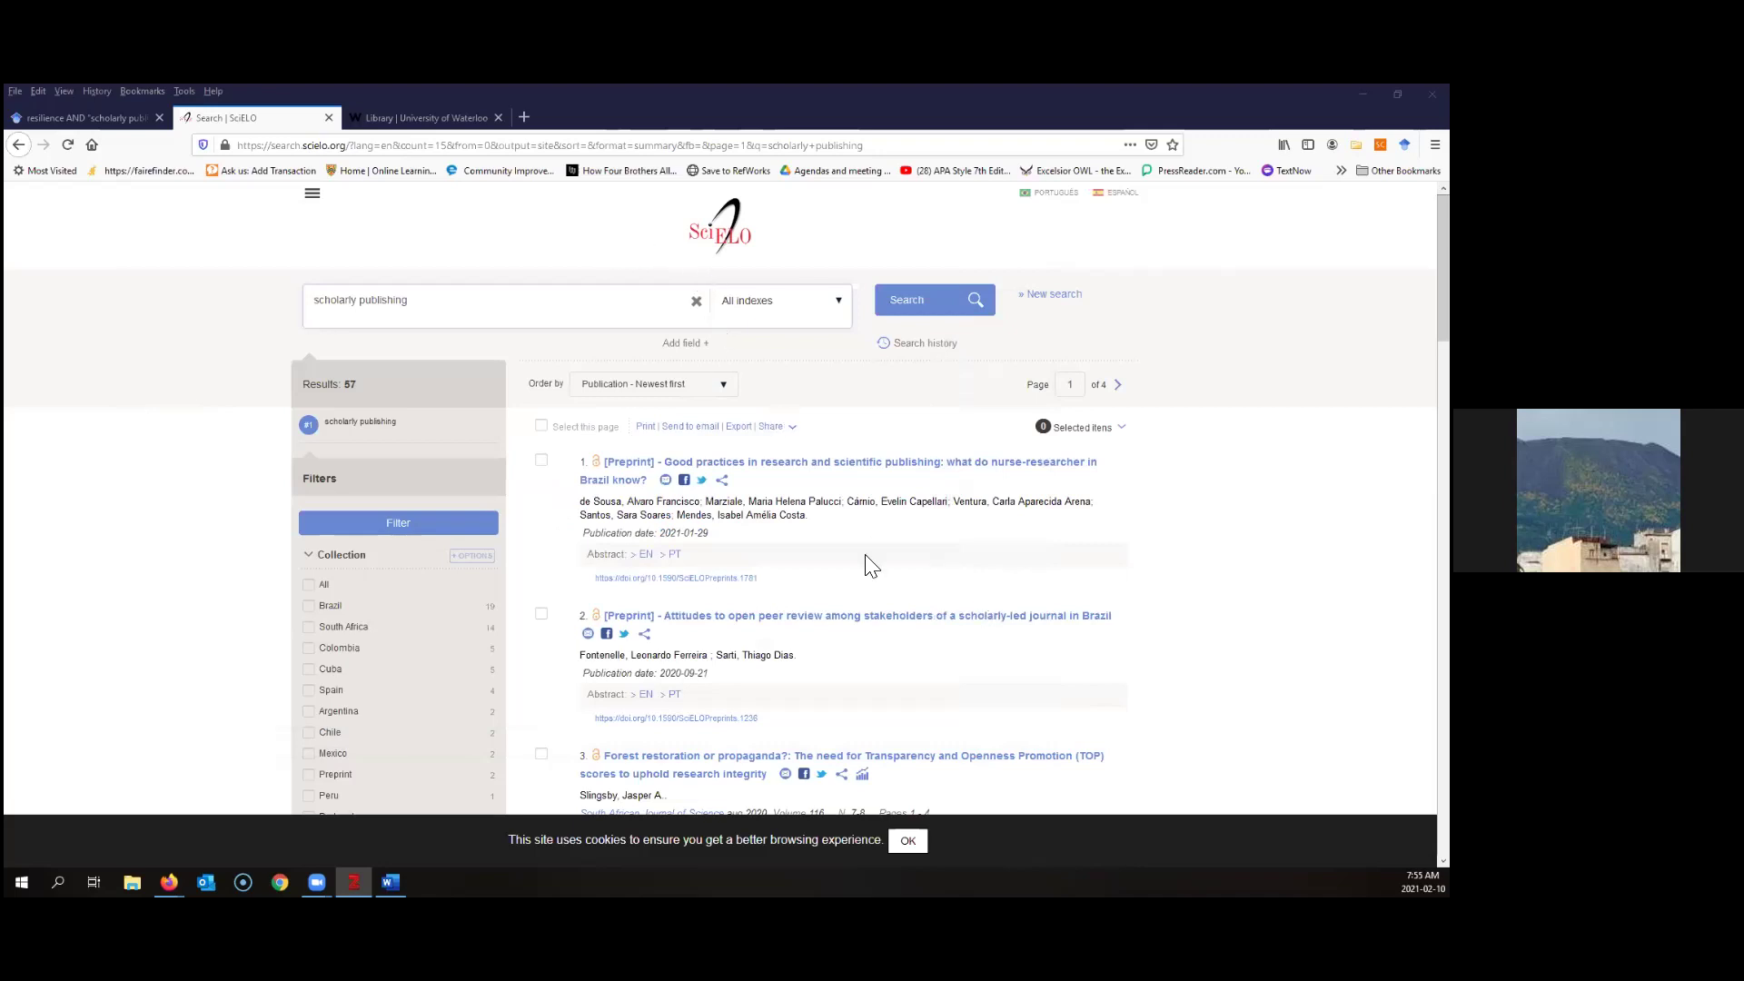
# Select SciELO results 5–8: the USAf, CHE, DHET and Statement On Ethical Research articles
pyautogui.scroll(-5, 870, 565)
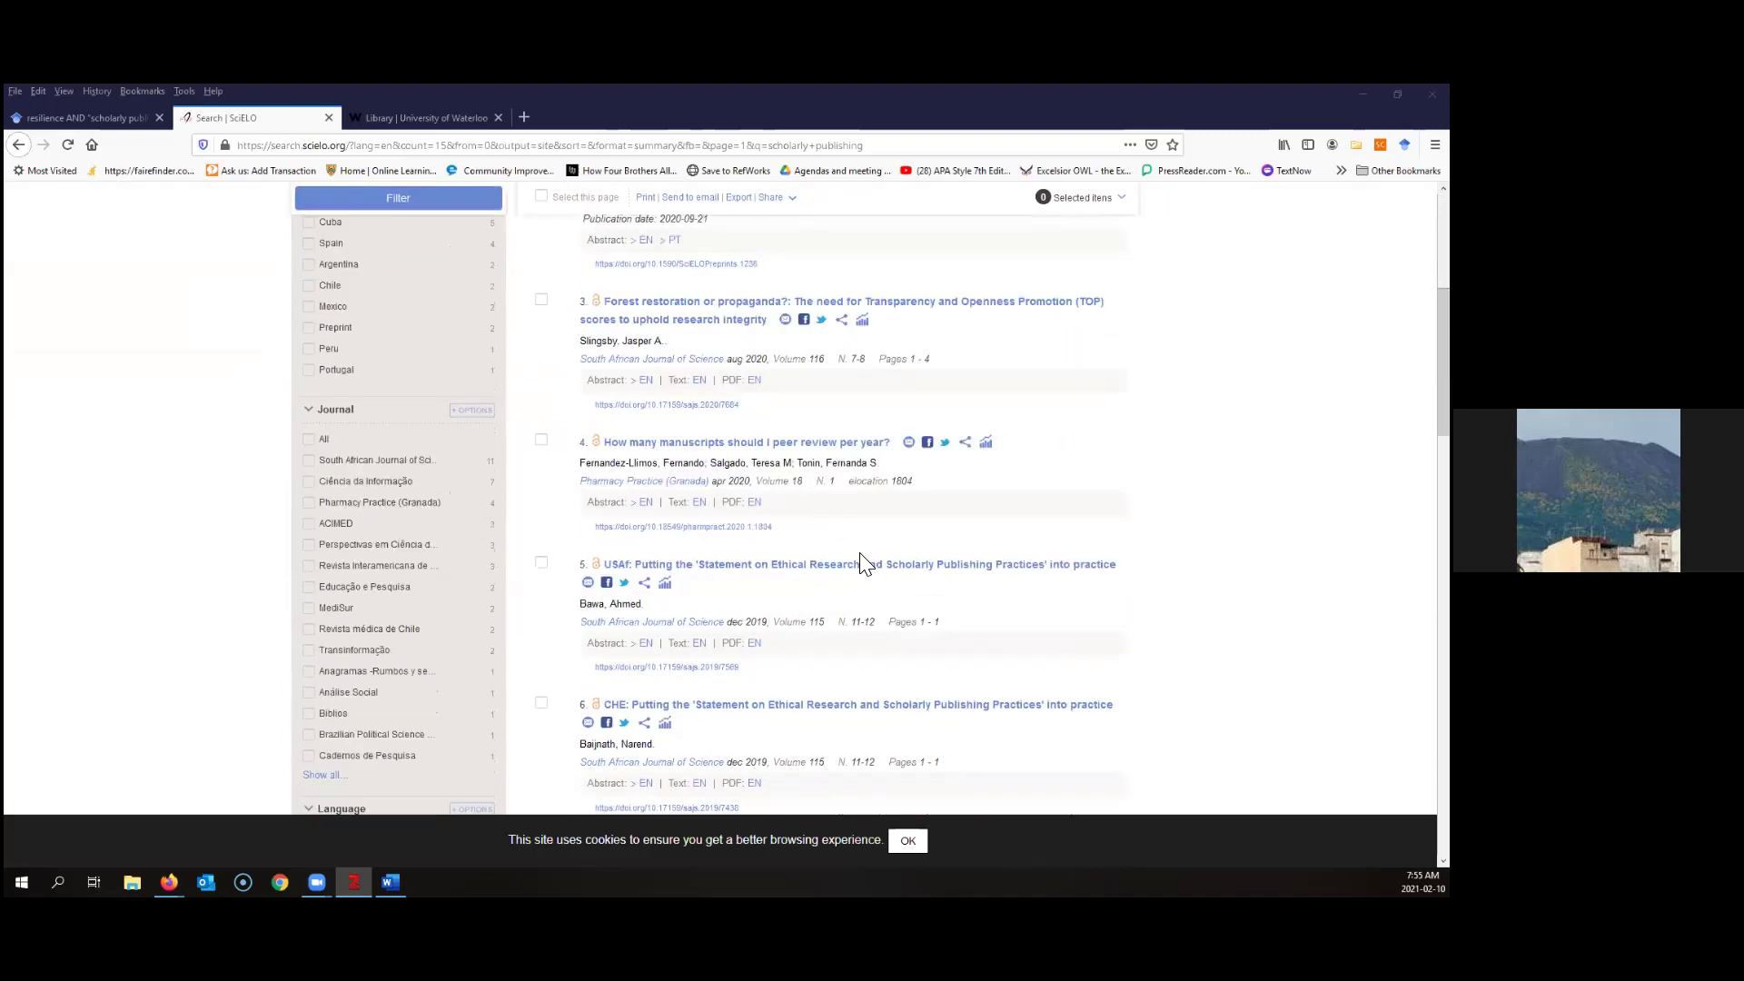
pyautogui.scroll(-1, 860, 564)
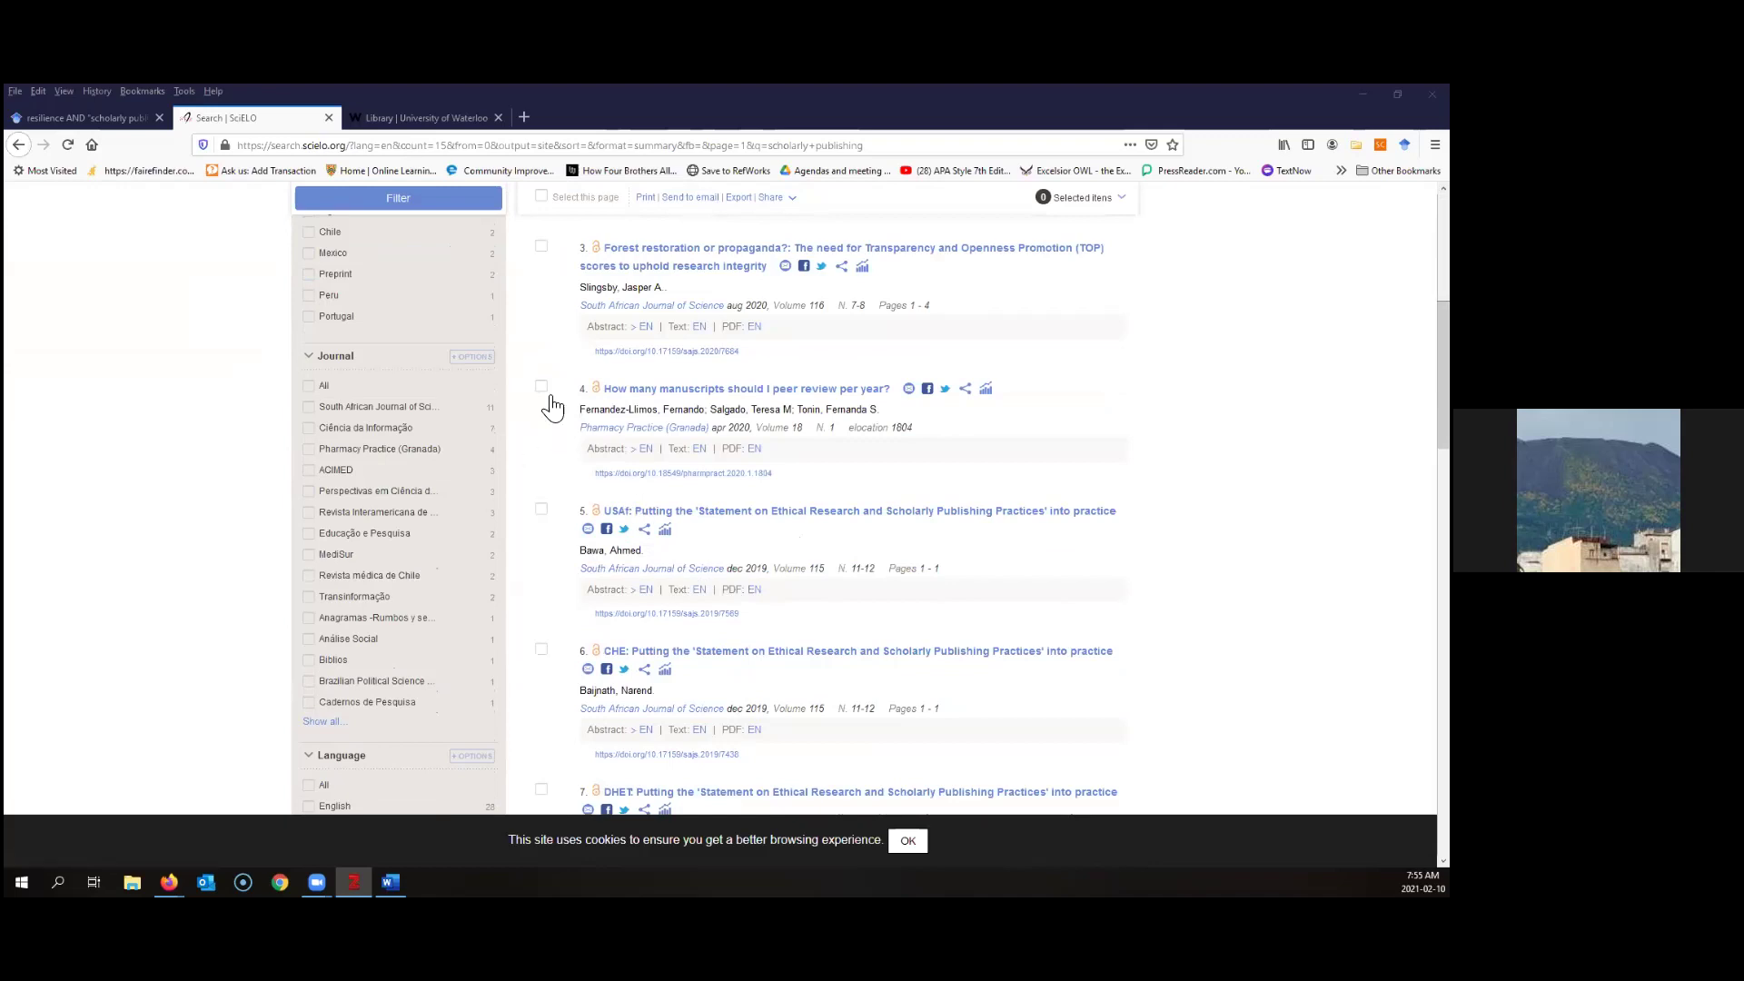
pyautogui.click(1132, 462)
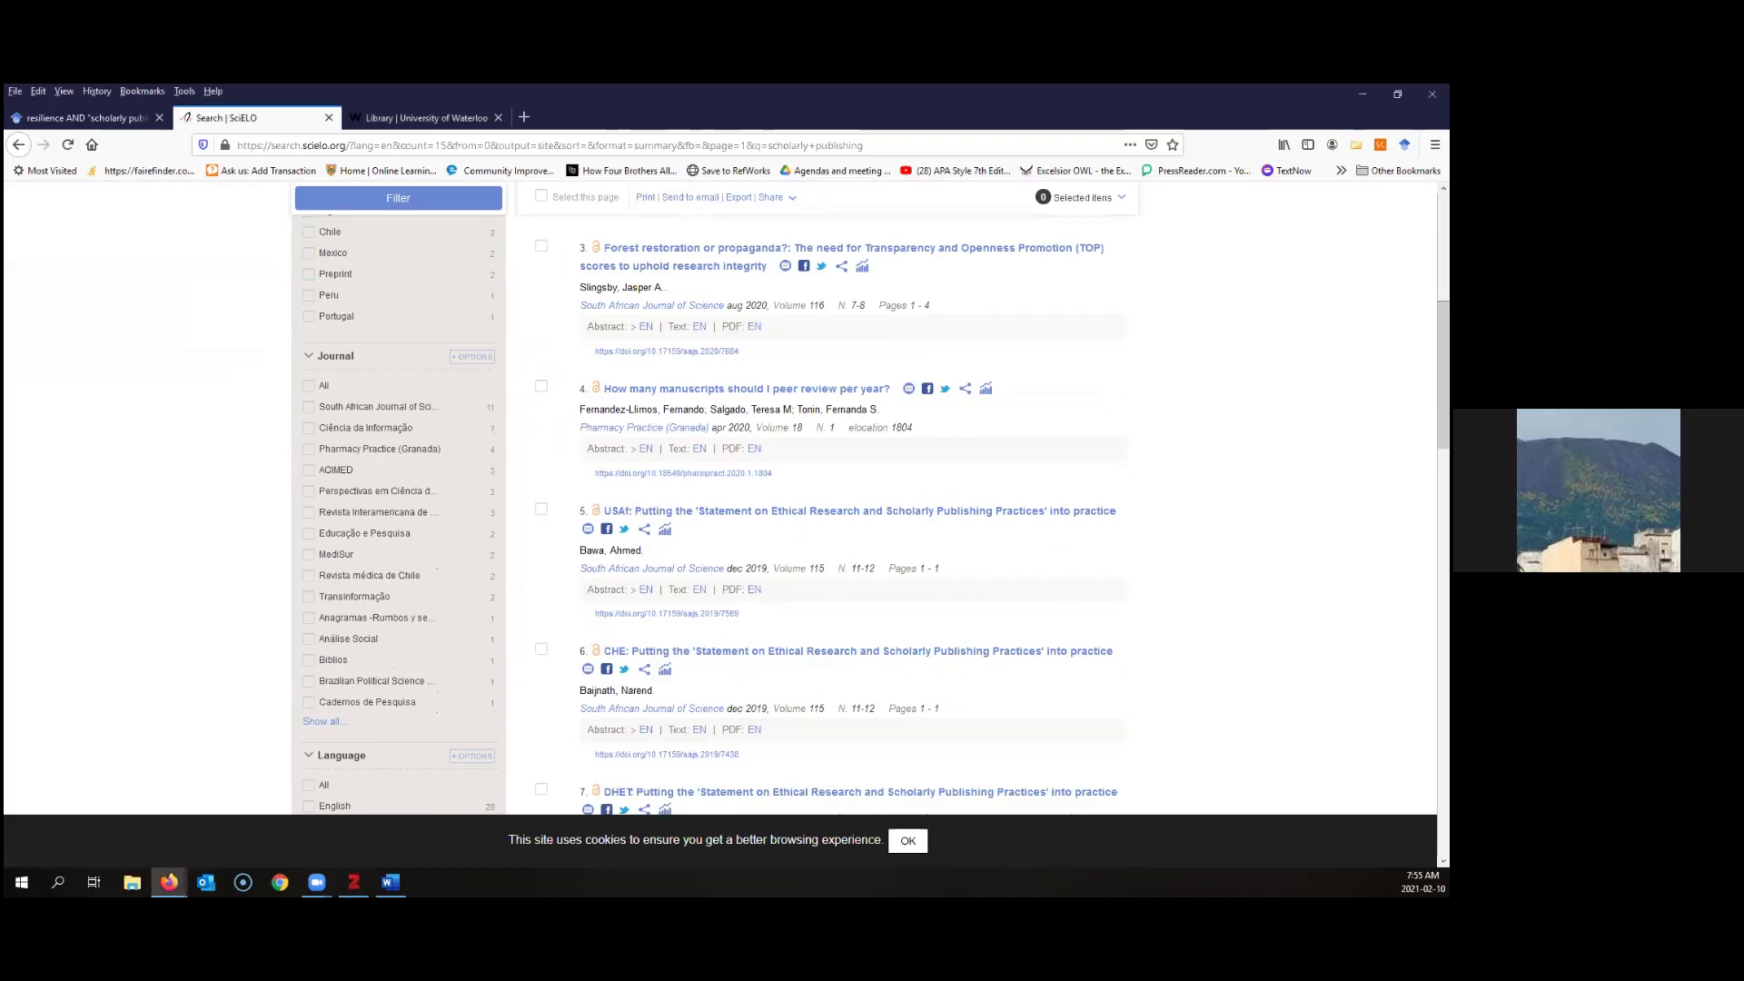
pyautogui.scroll(-3, 875, 516)
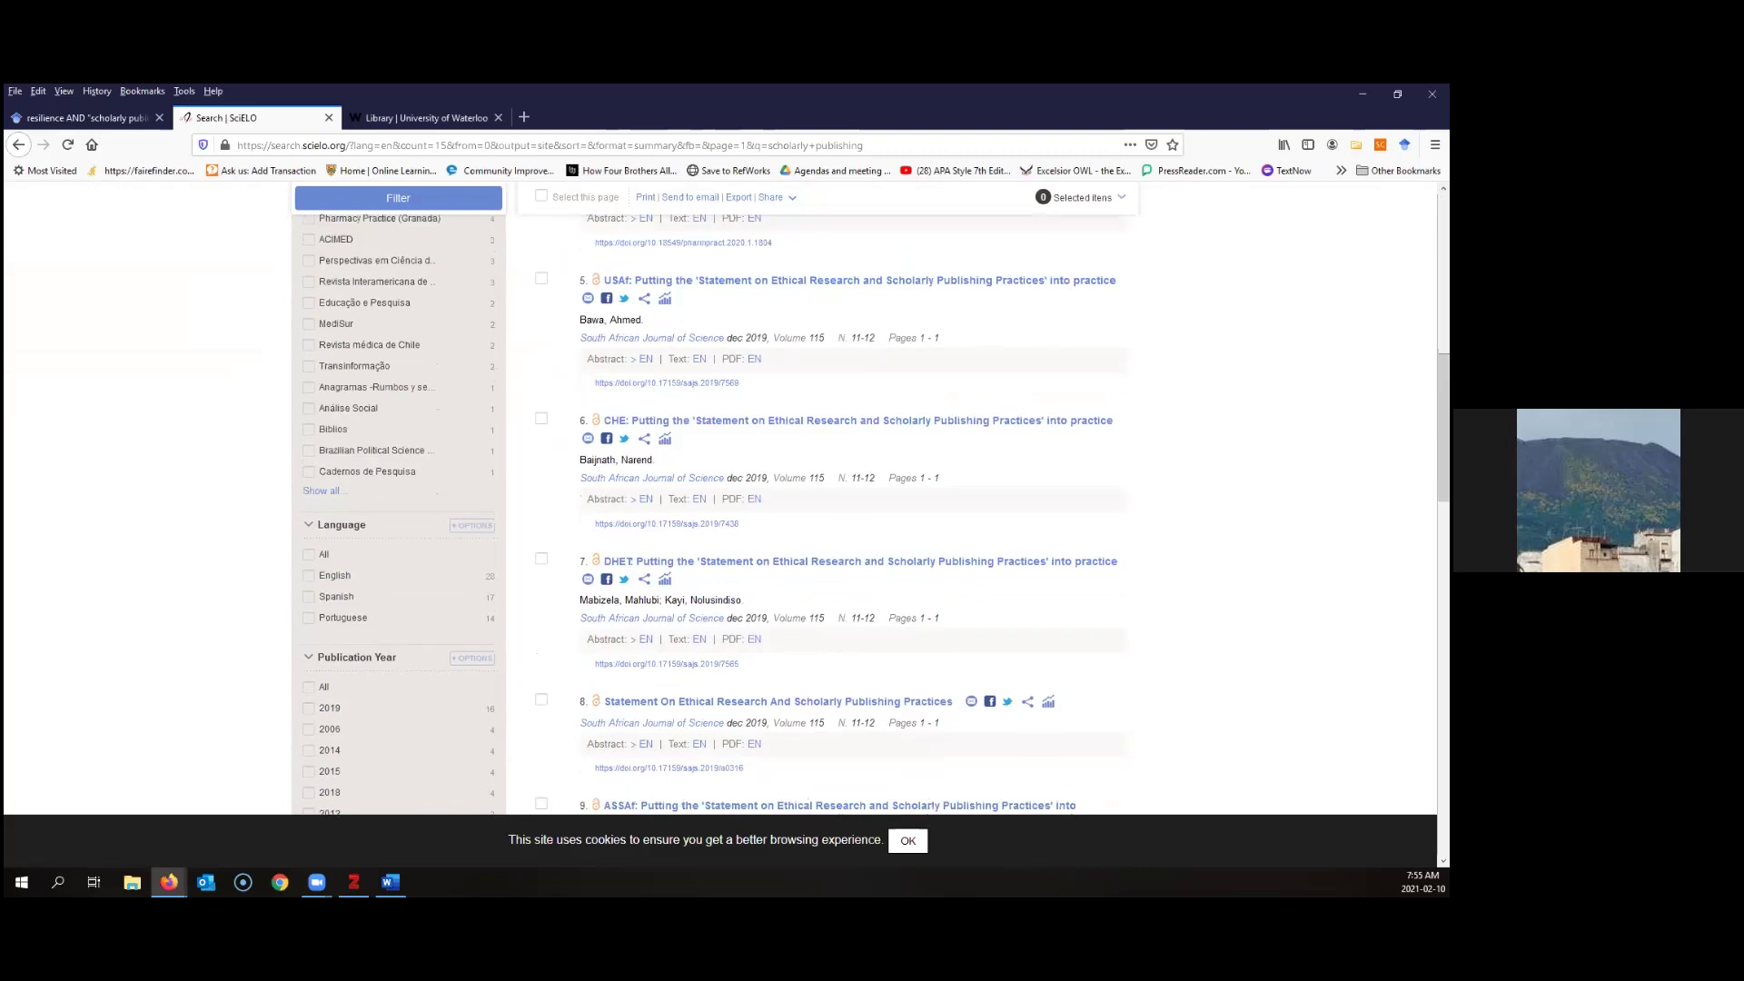
pyautogui.scroll(2, 841, 459)
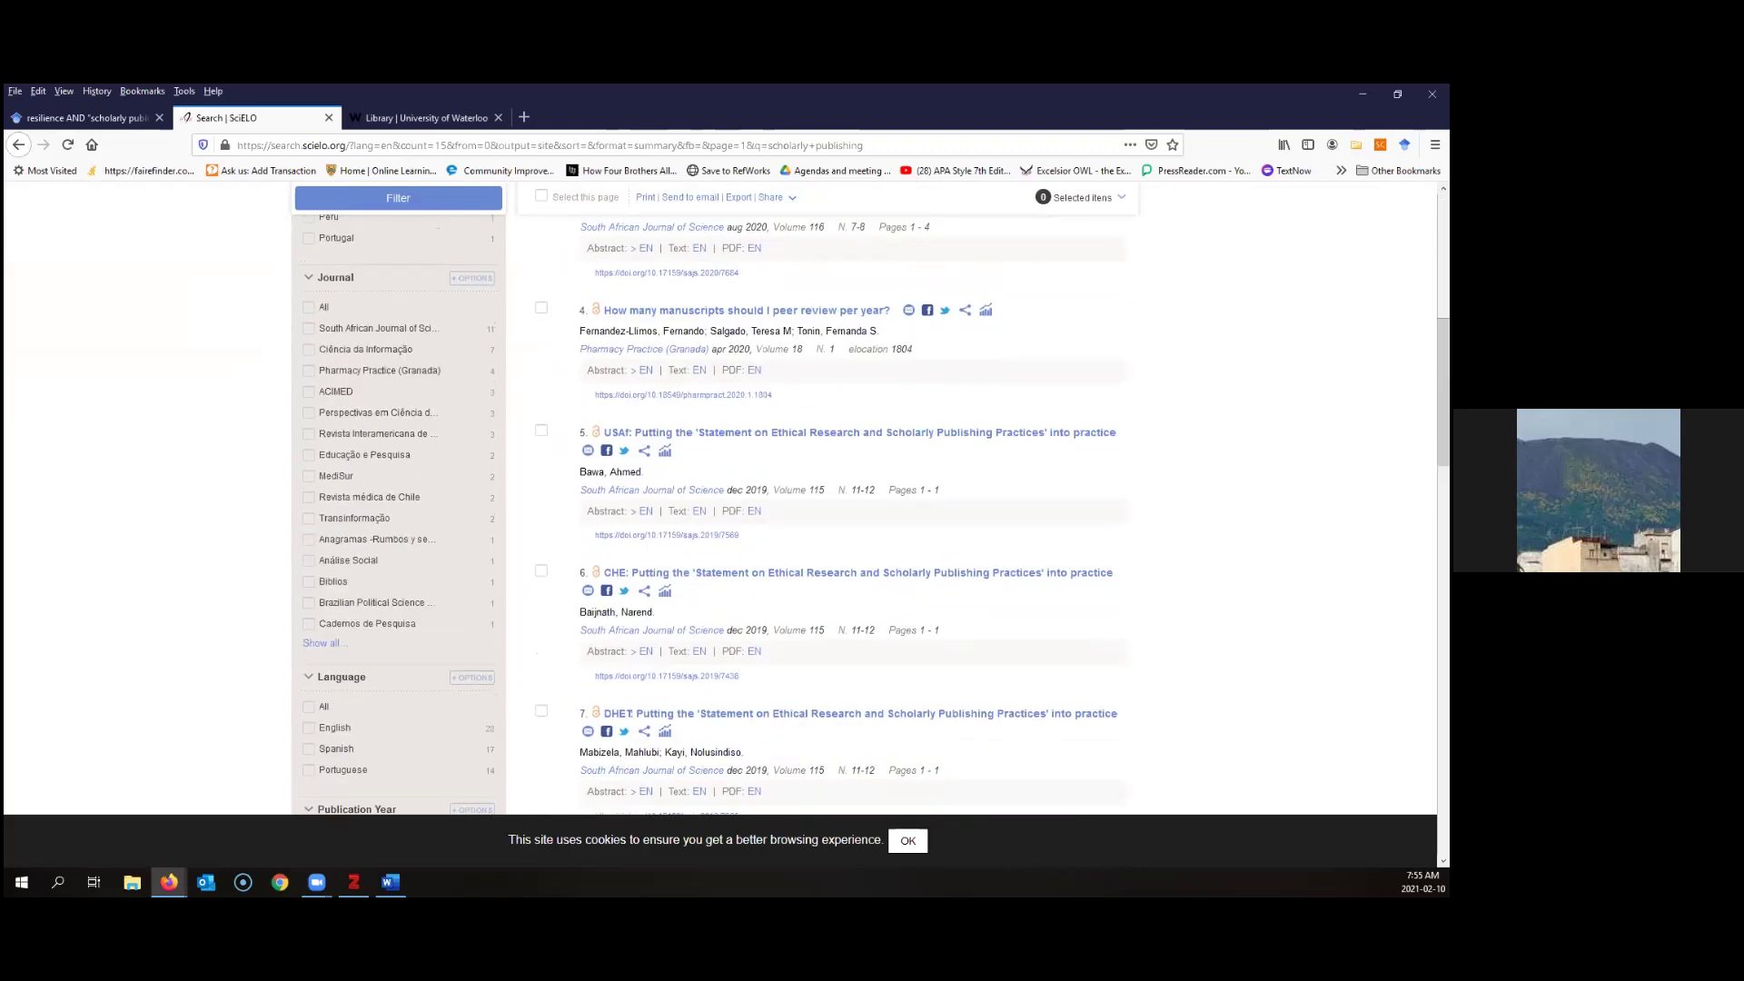
pyautogui.click(542, 433)
pyautogui.click(542, 573)
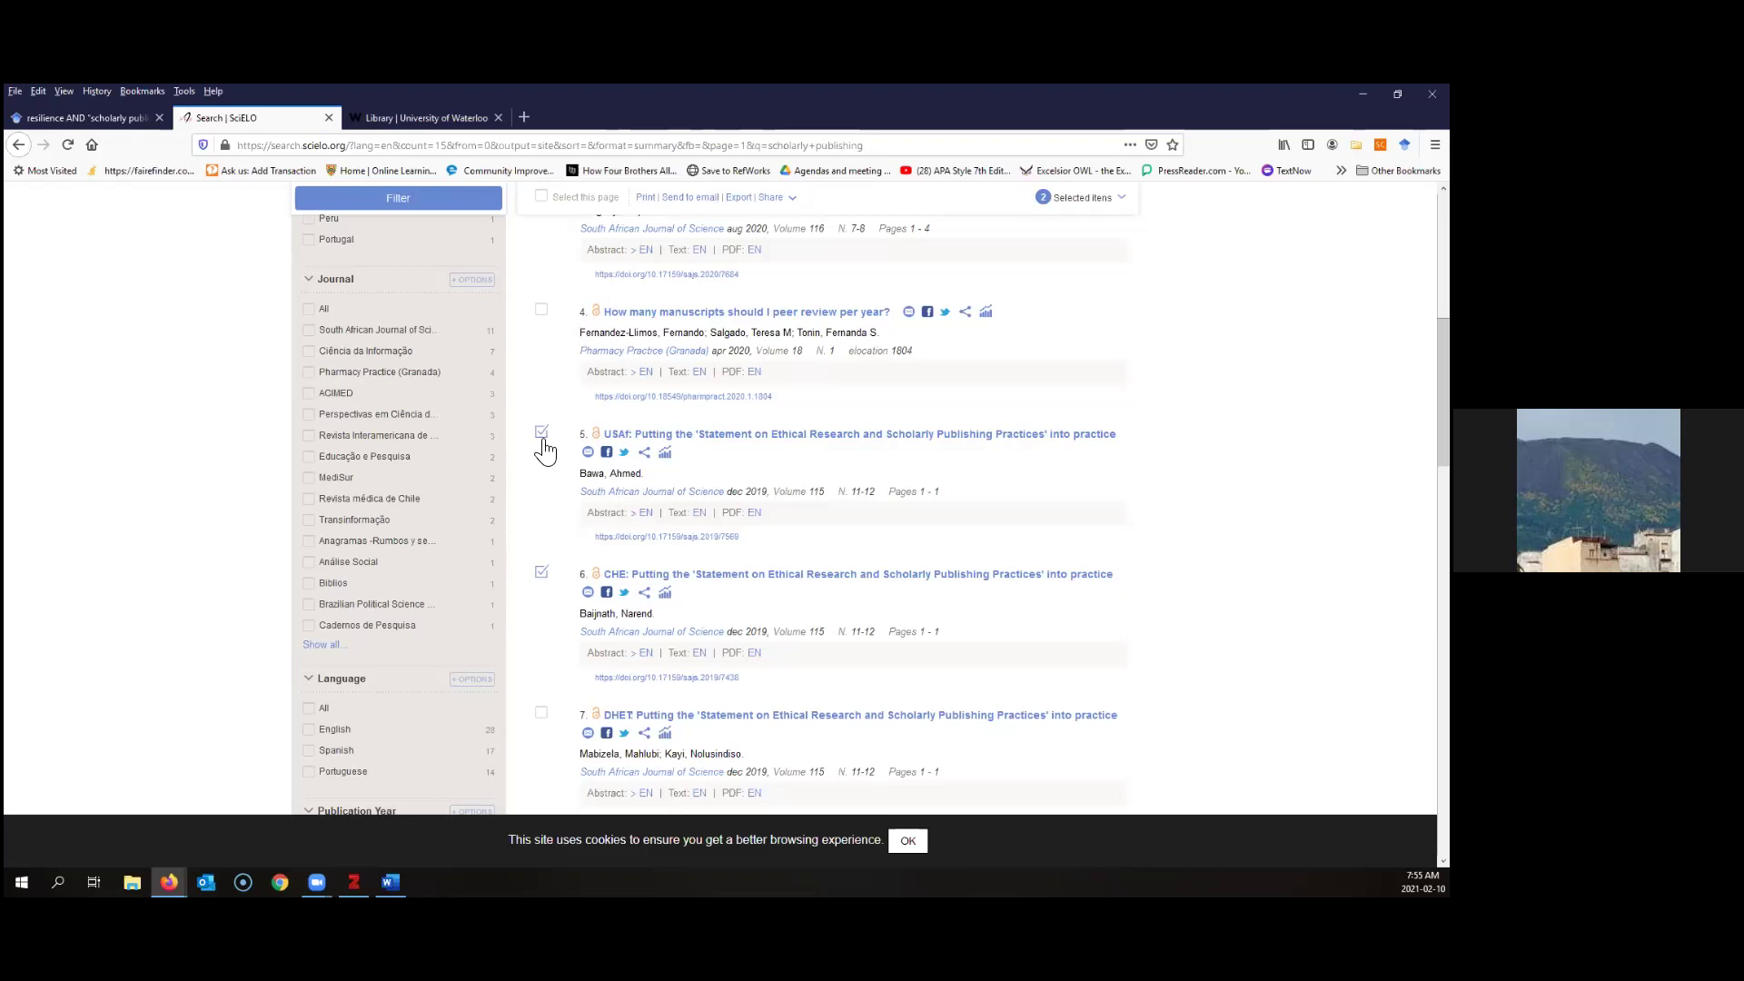
pyautogui.click(542, 714)
pyautogui.scroll(-1, 558, 648)
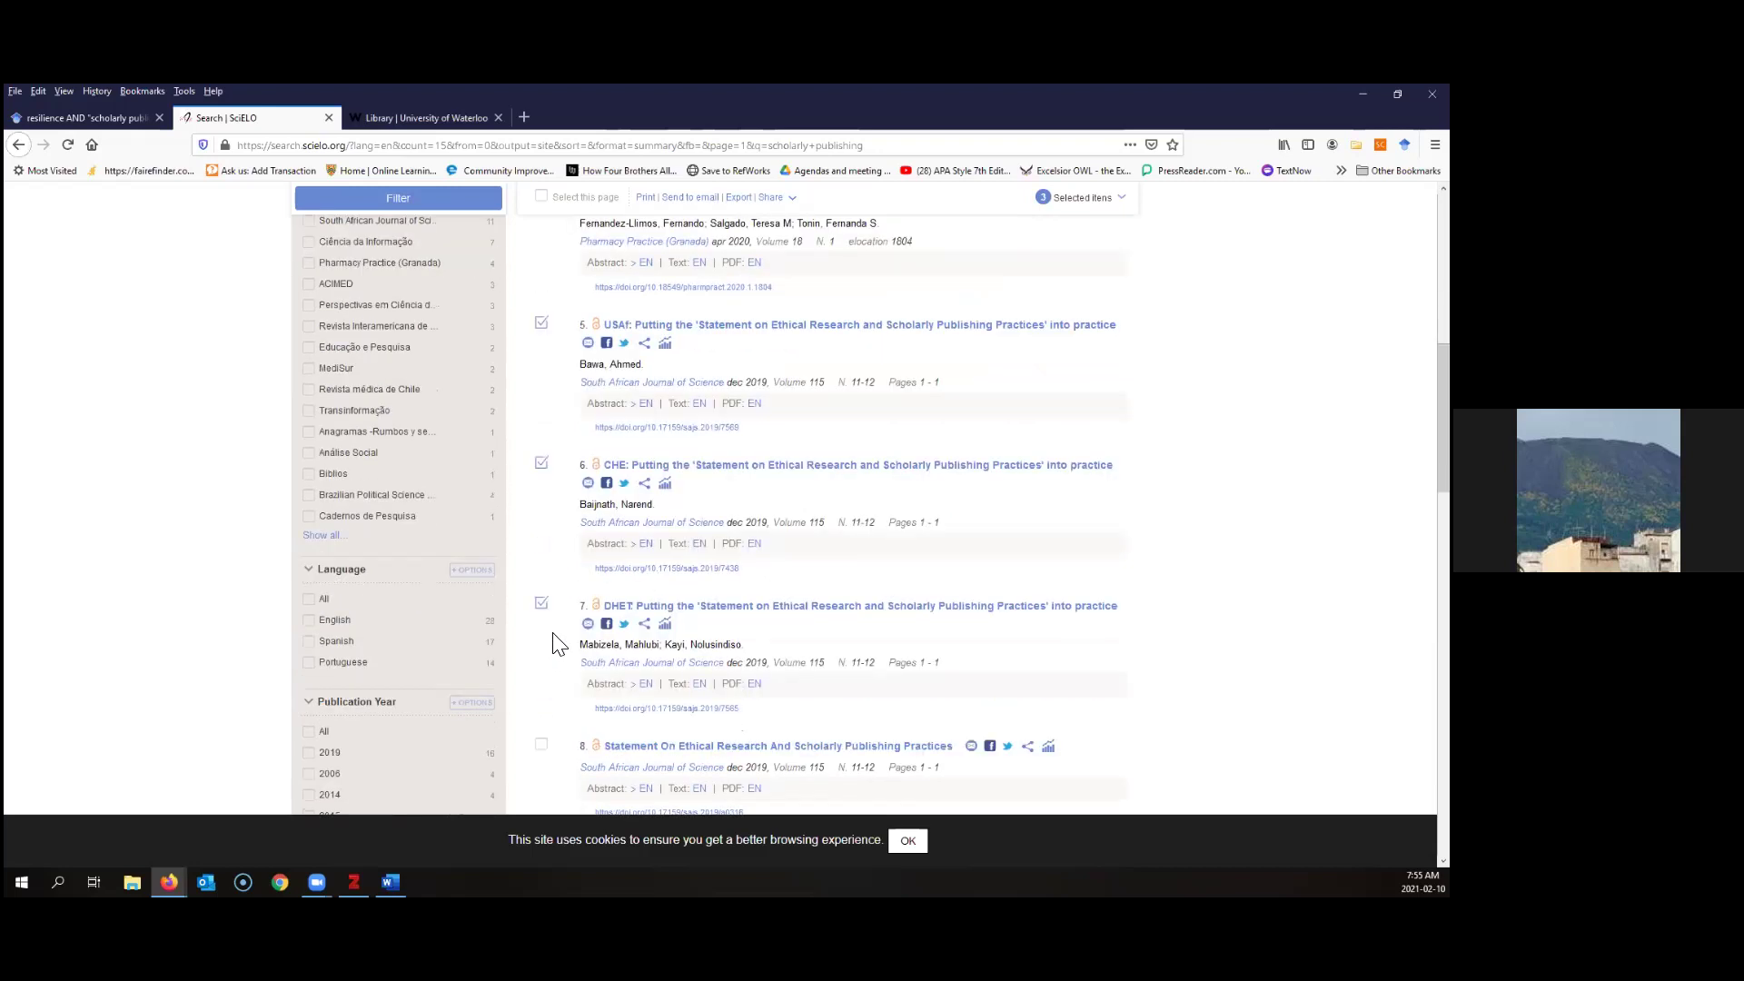
pyautogui.scroll(-1, 558, 644)
pyautogui.click(541, 700)
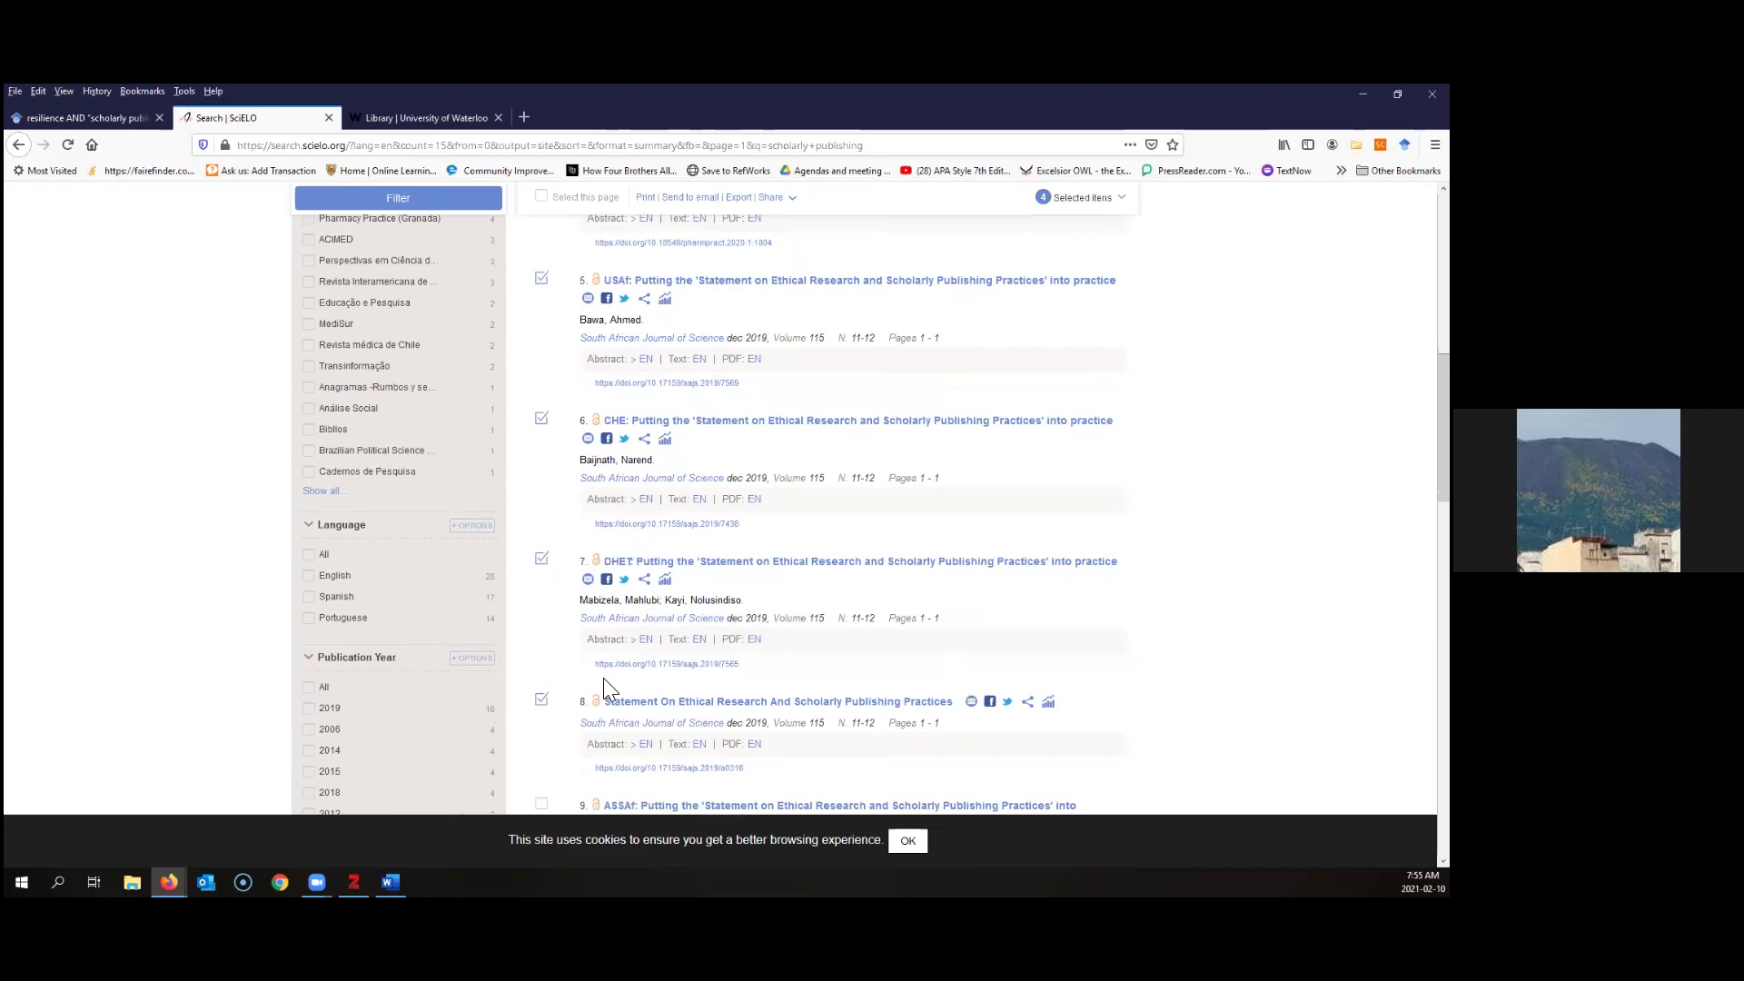
pyautogui.scroll(10, 603, 678)
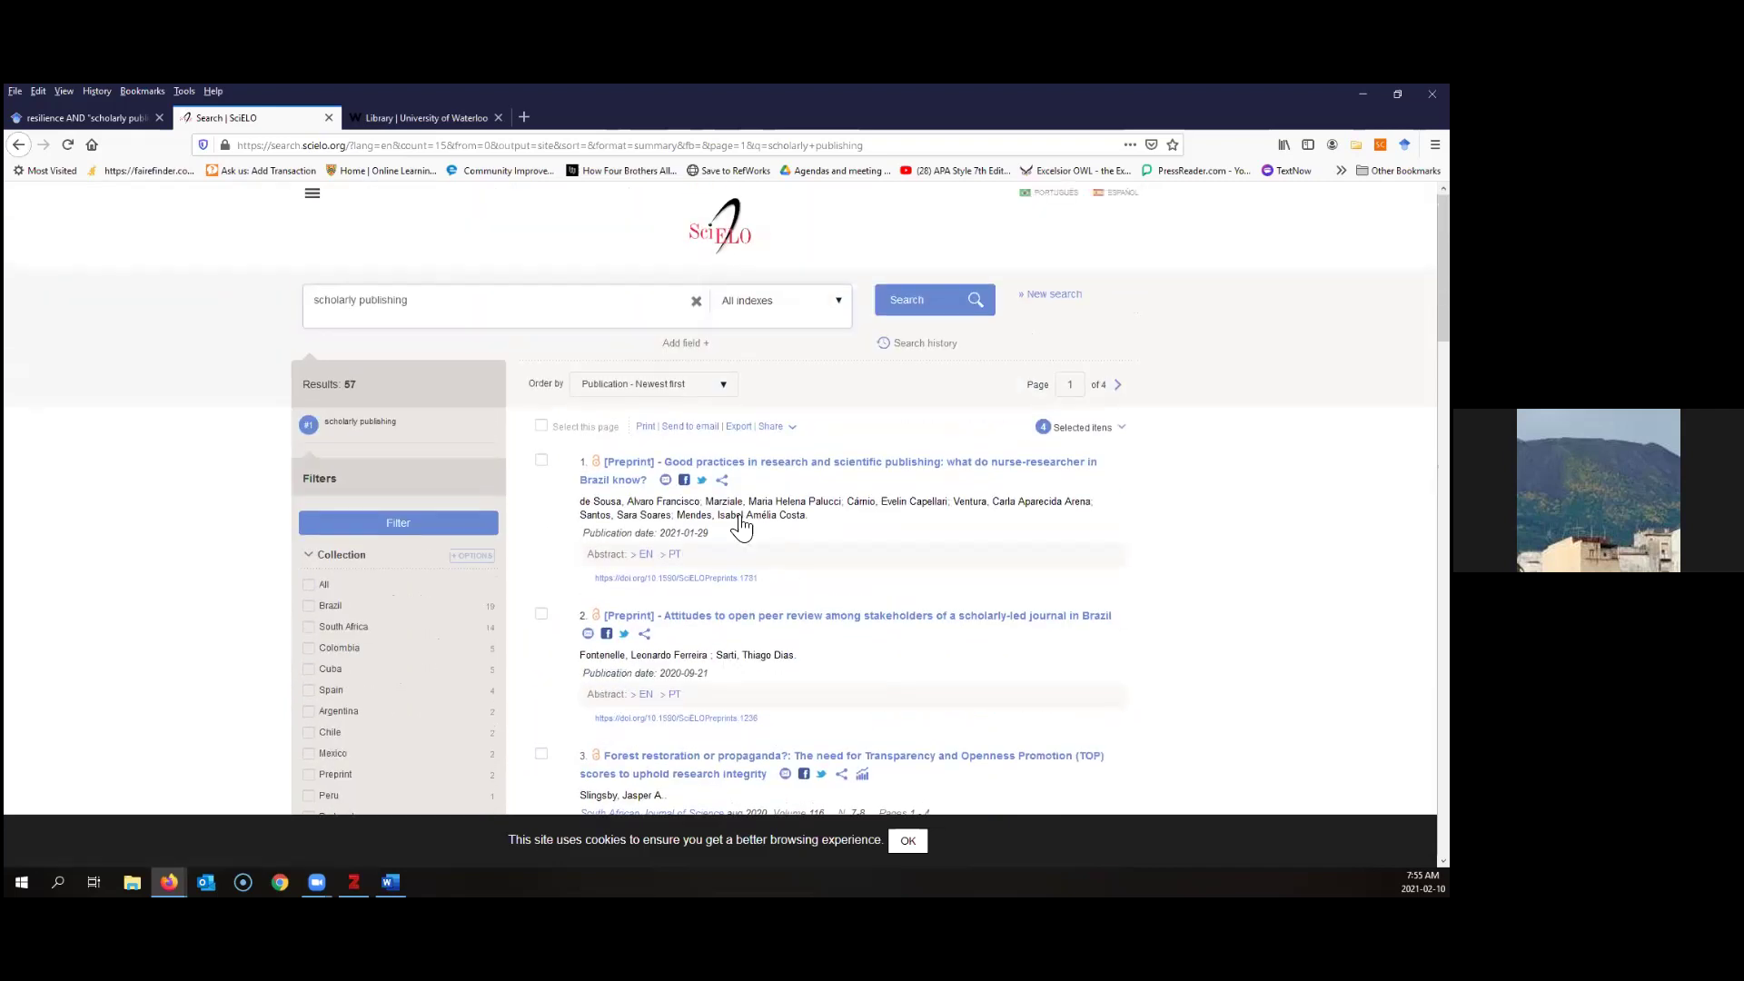
# Export the selected articles in BibTeX format and open export.bib in Notepad
pyautogui.click(743, 427)
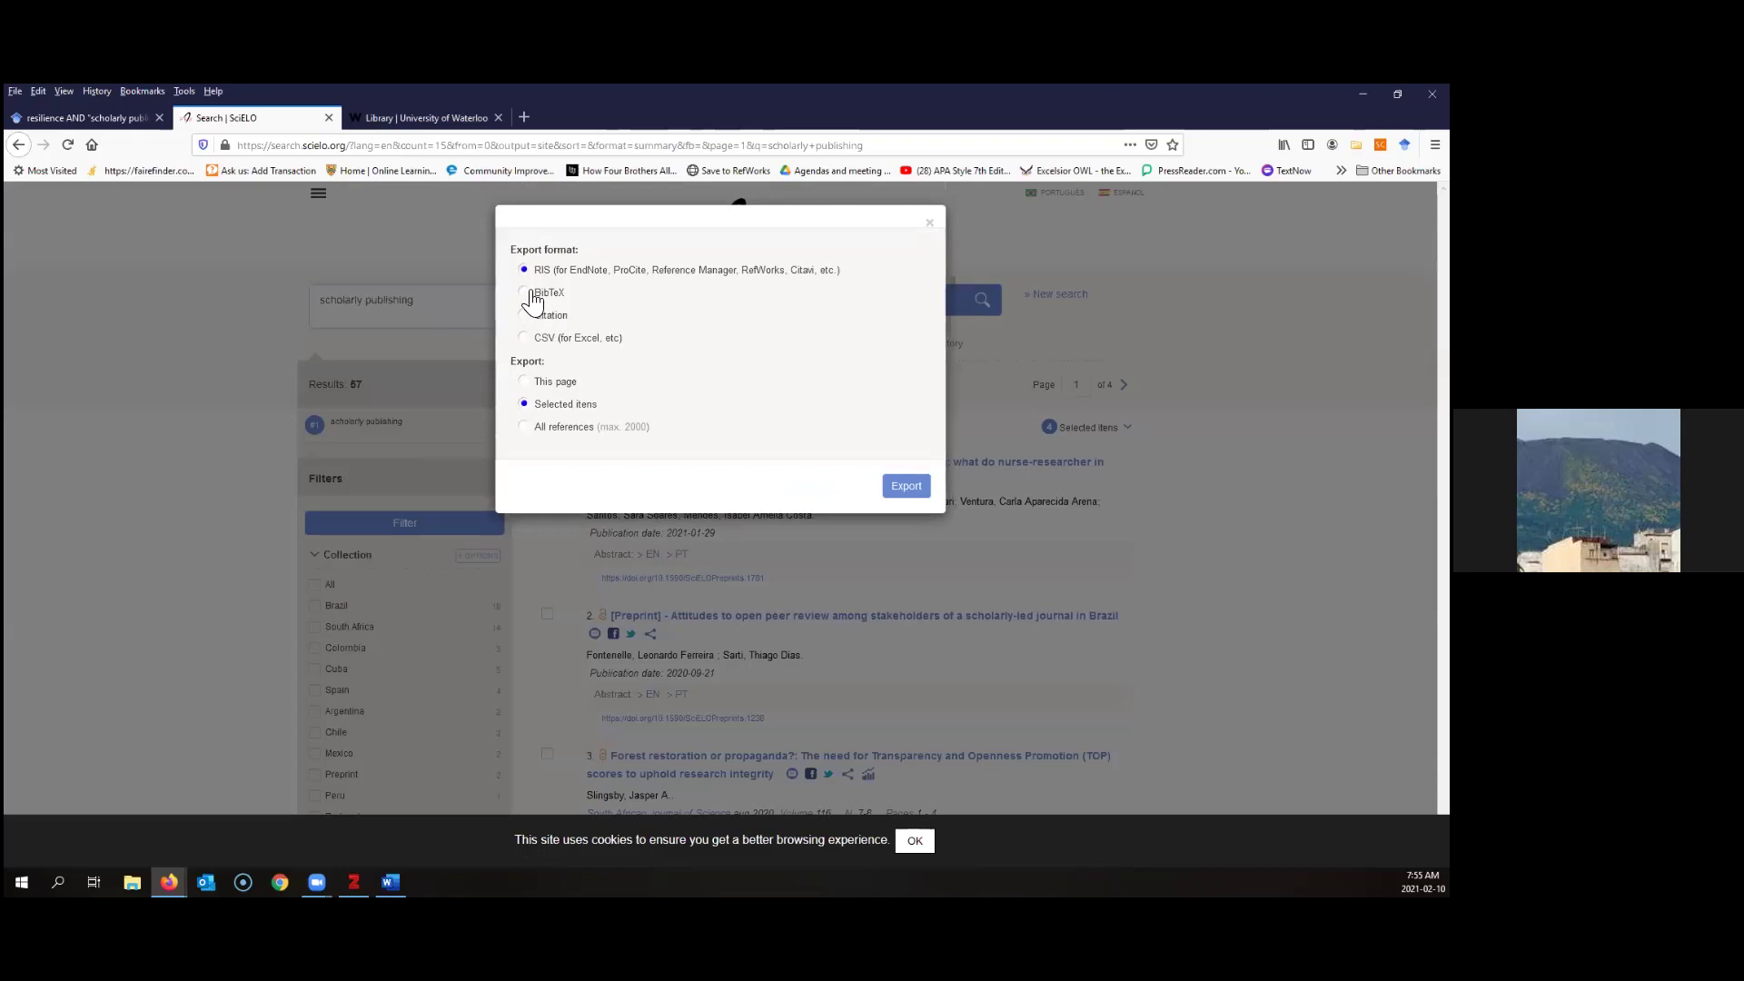
pyautogui.click(536, 297)
pyautogui.click(907, 488)
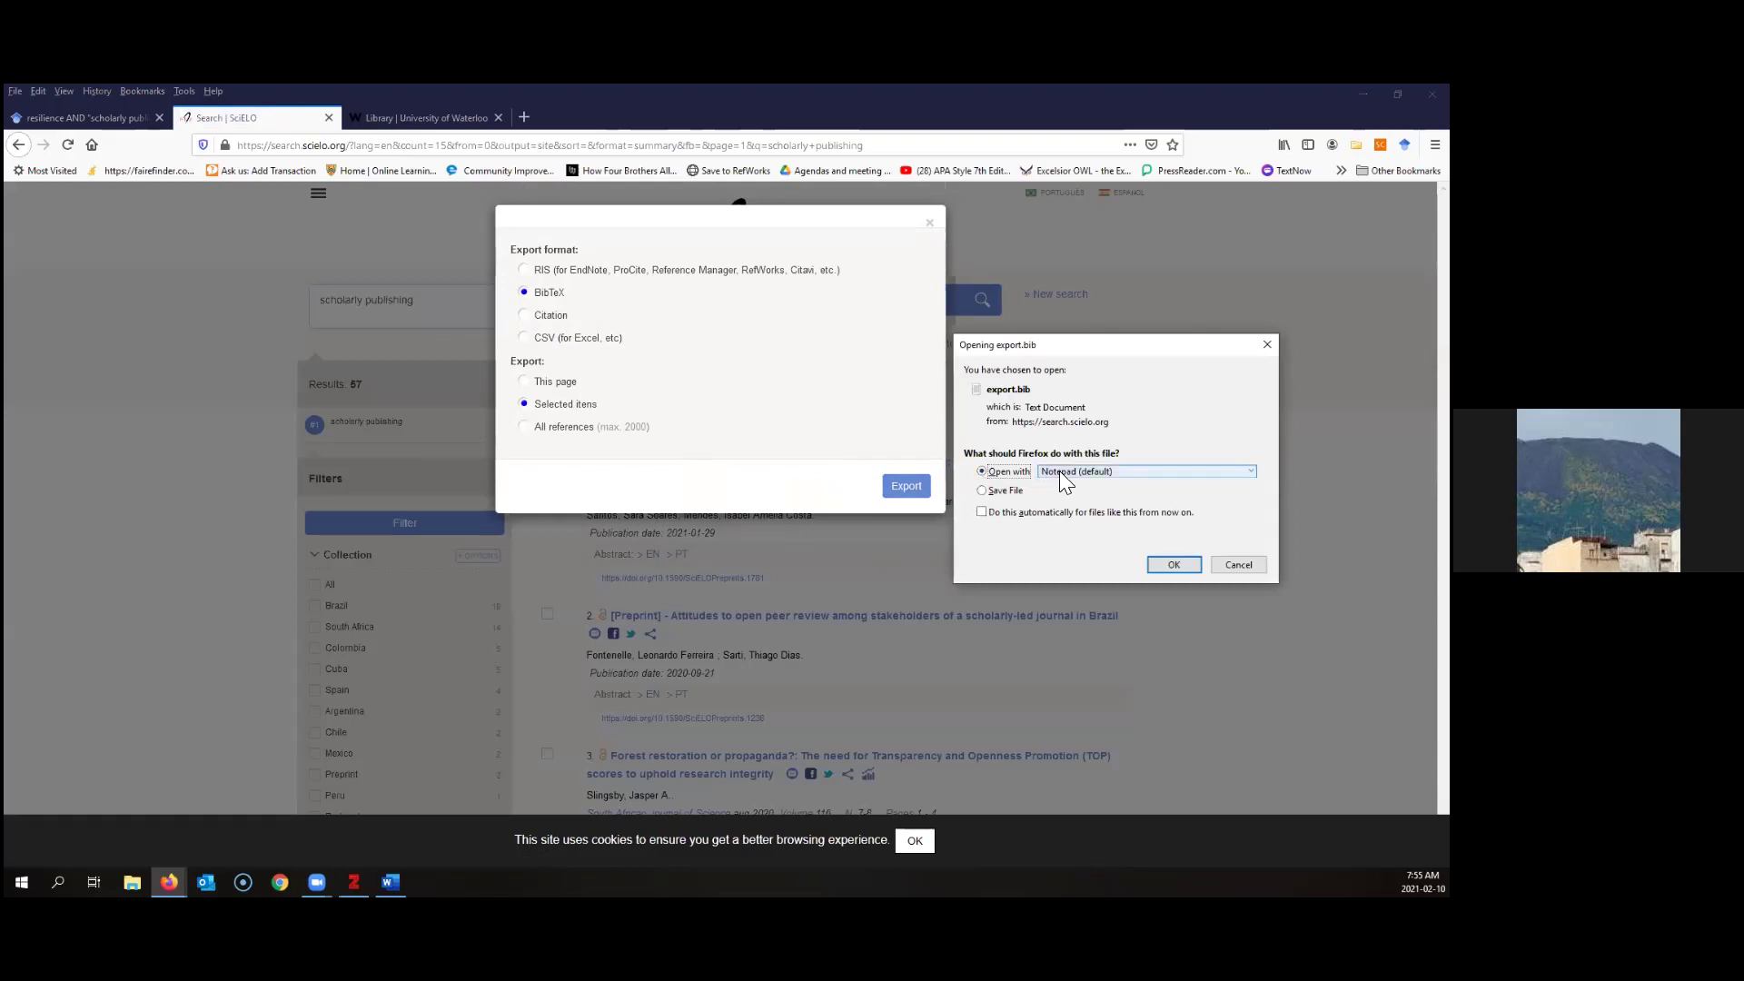
pyautogui.click(1174, 564)
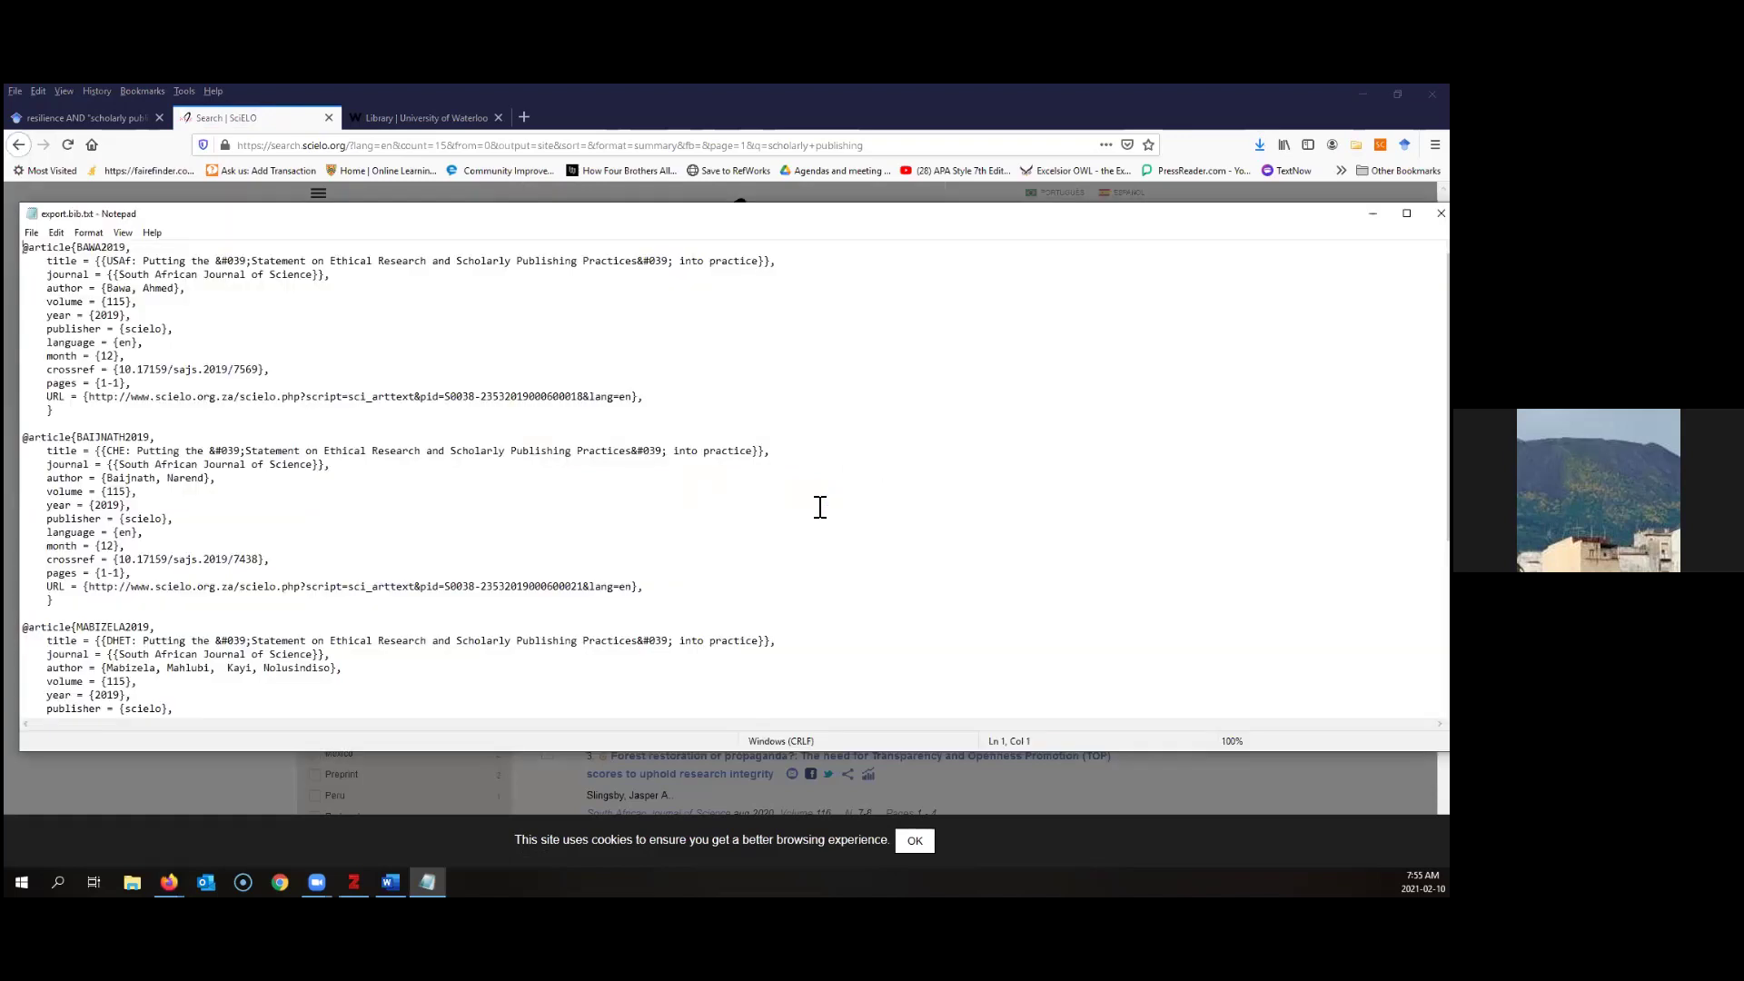
pyautogui.click(818, 496)
# Select all the BibTeX text in export.bib.txt and go back to Zotero
pyautogui.click(961, 398)
pyautogui.hotkey('ctrl', 'a')
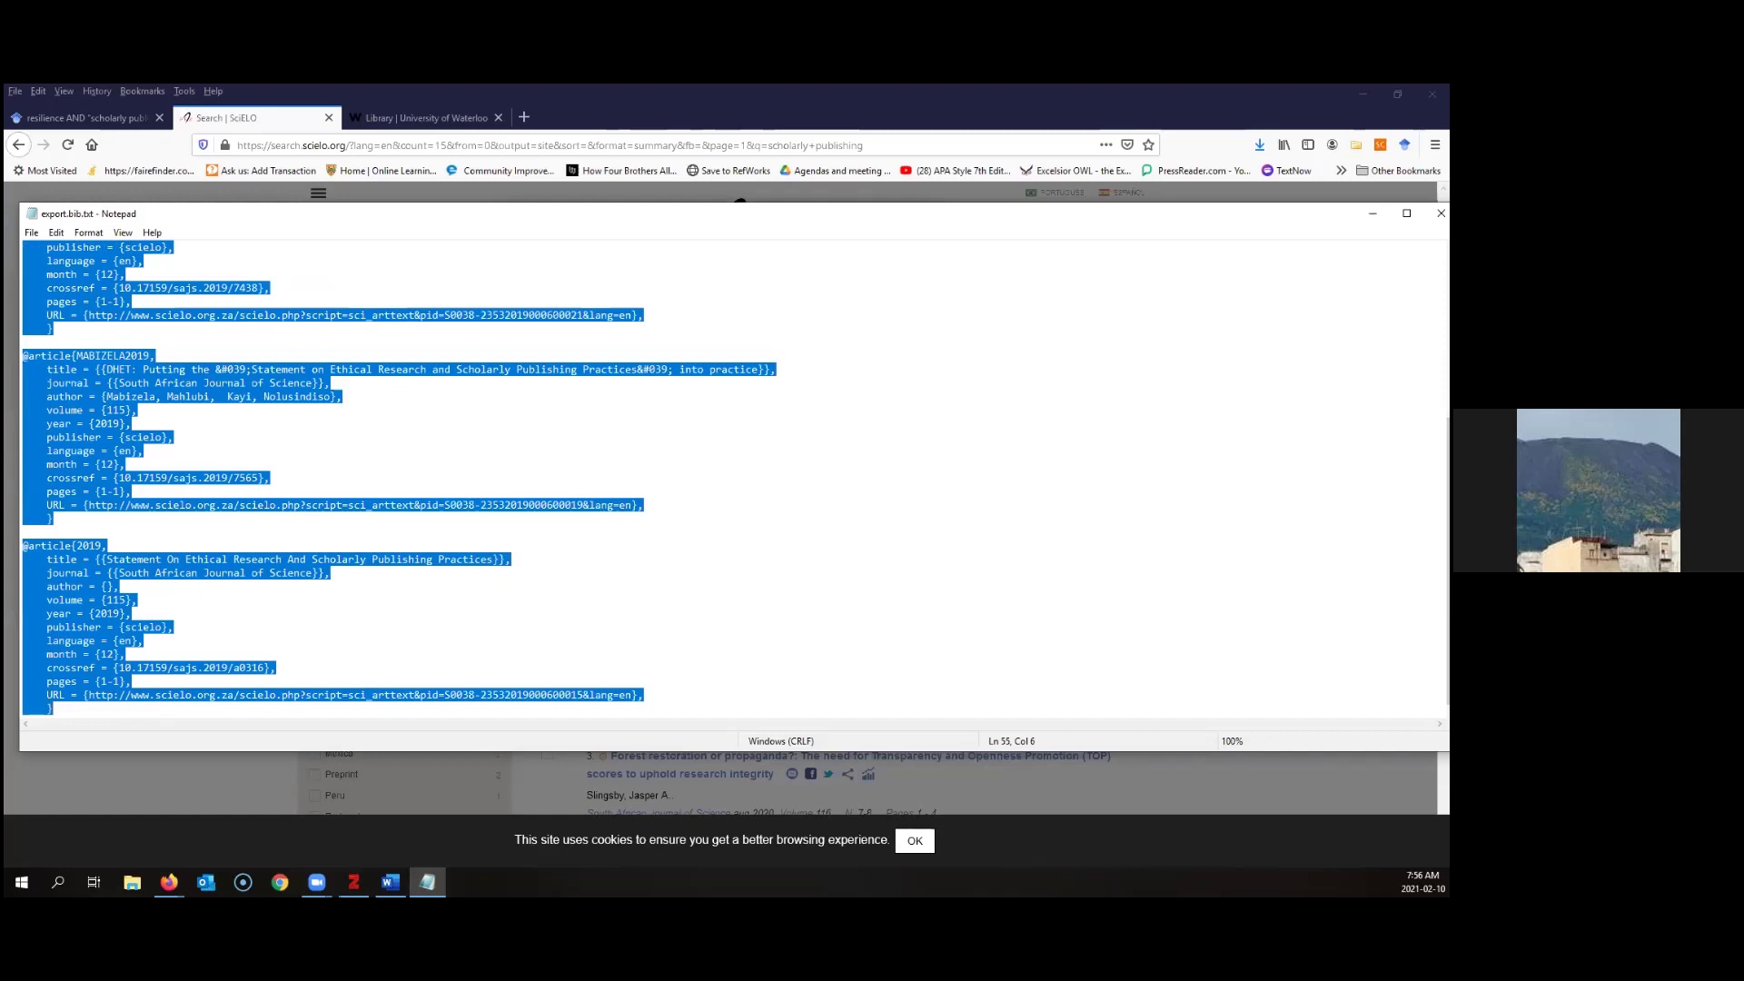
pyautogui.hotkey('alt', 'Tab')
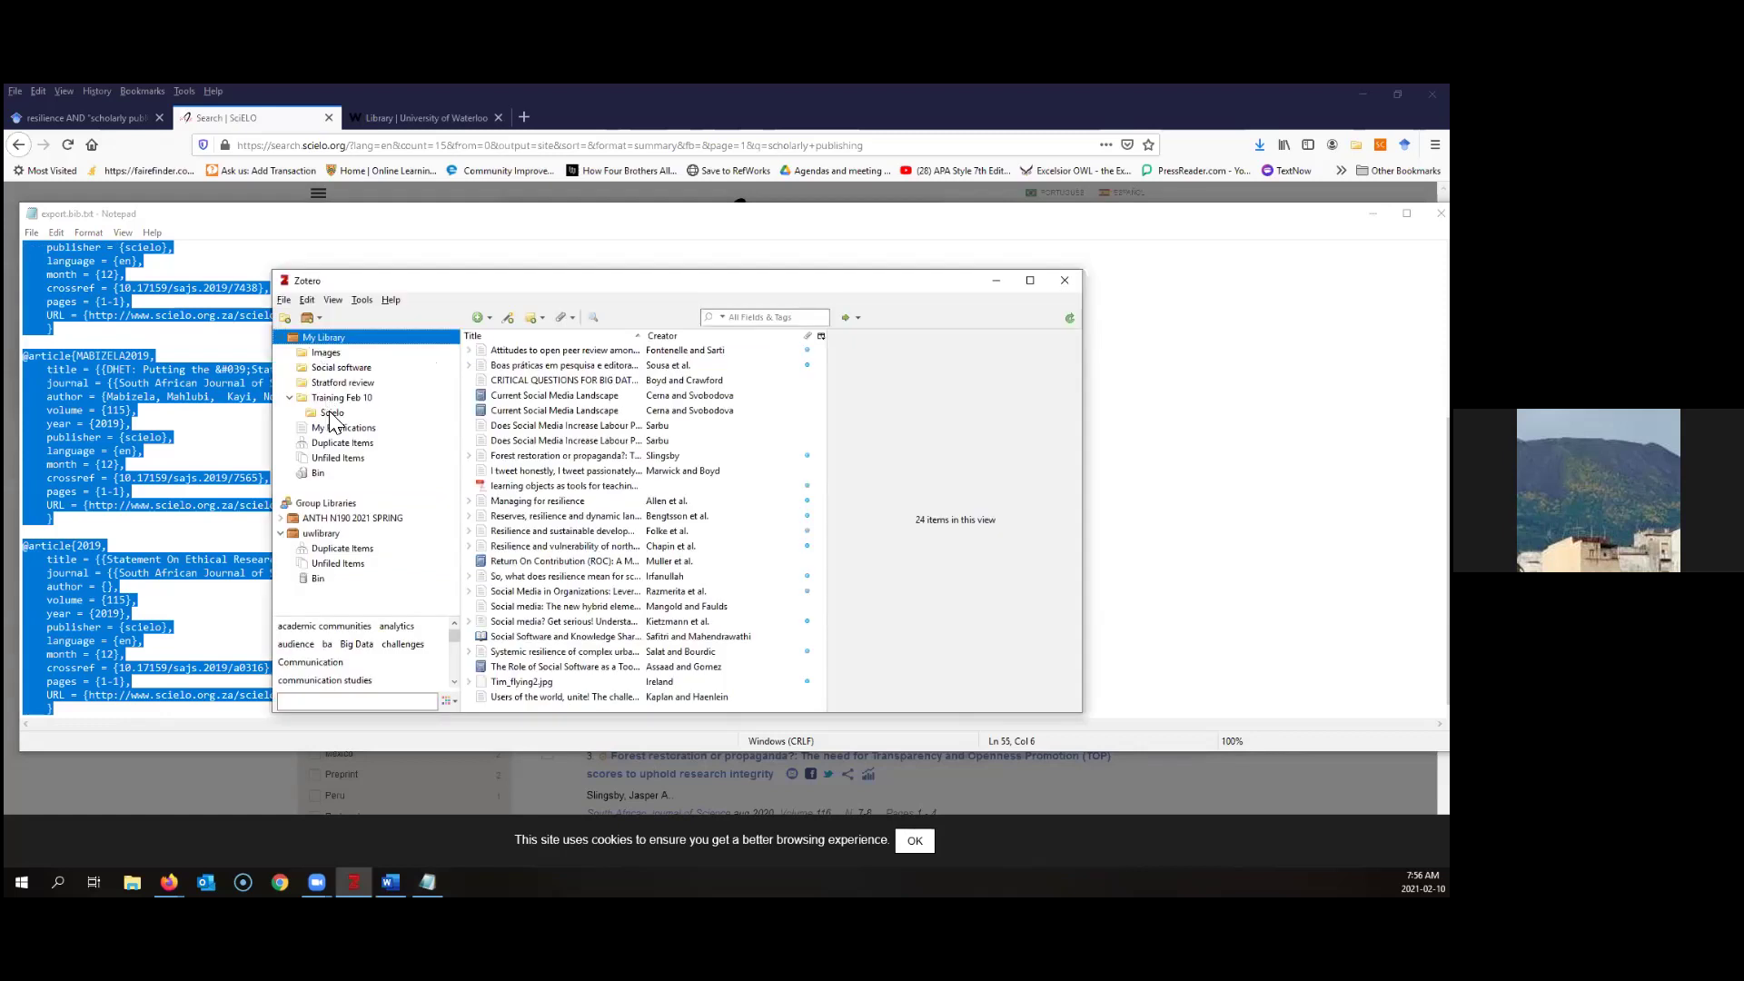
# Import the clipboard BibTeX into the Scielo collection and select the imported CHE article
pyautogui.click(373, 415)
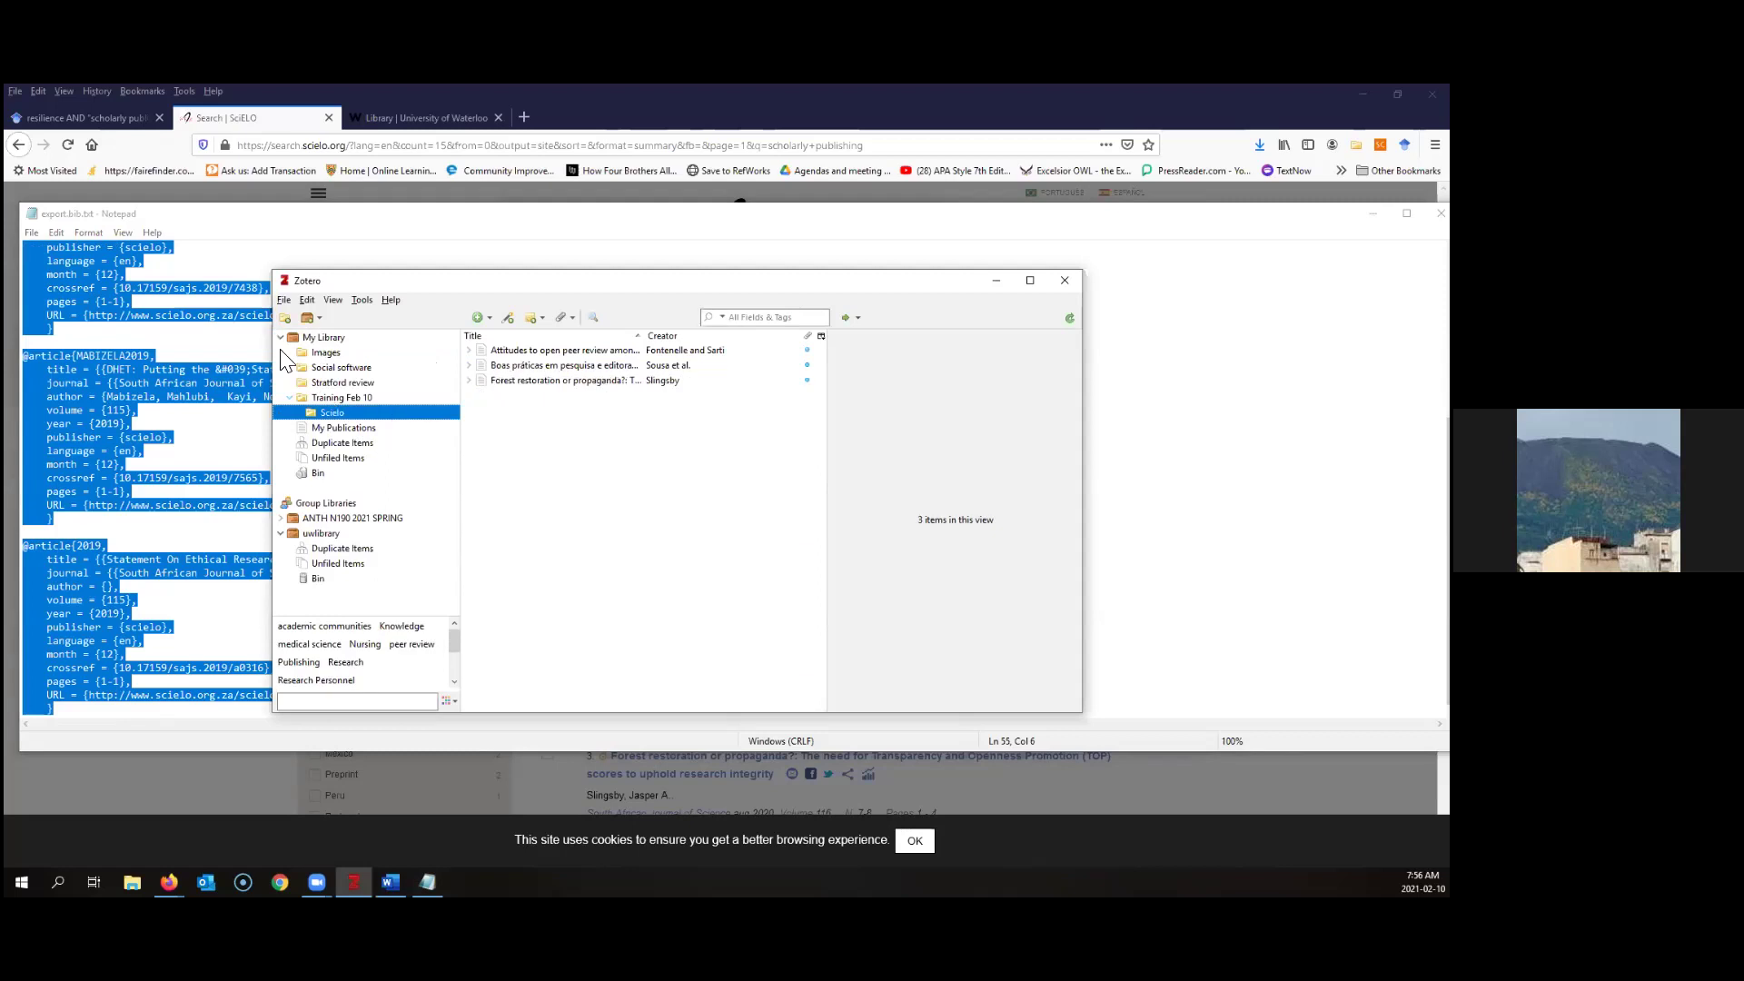
pyautogui.click(283, 301)
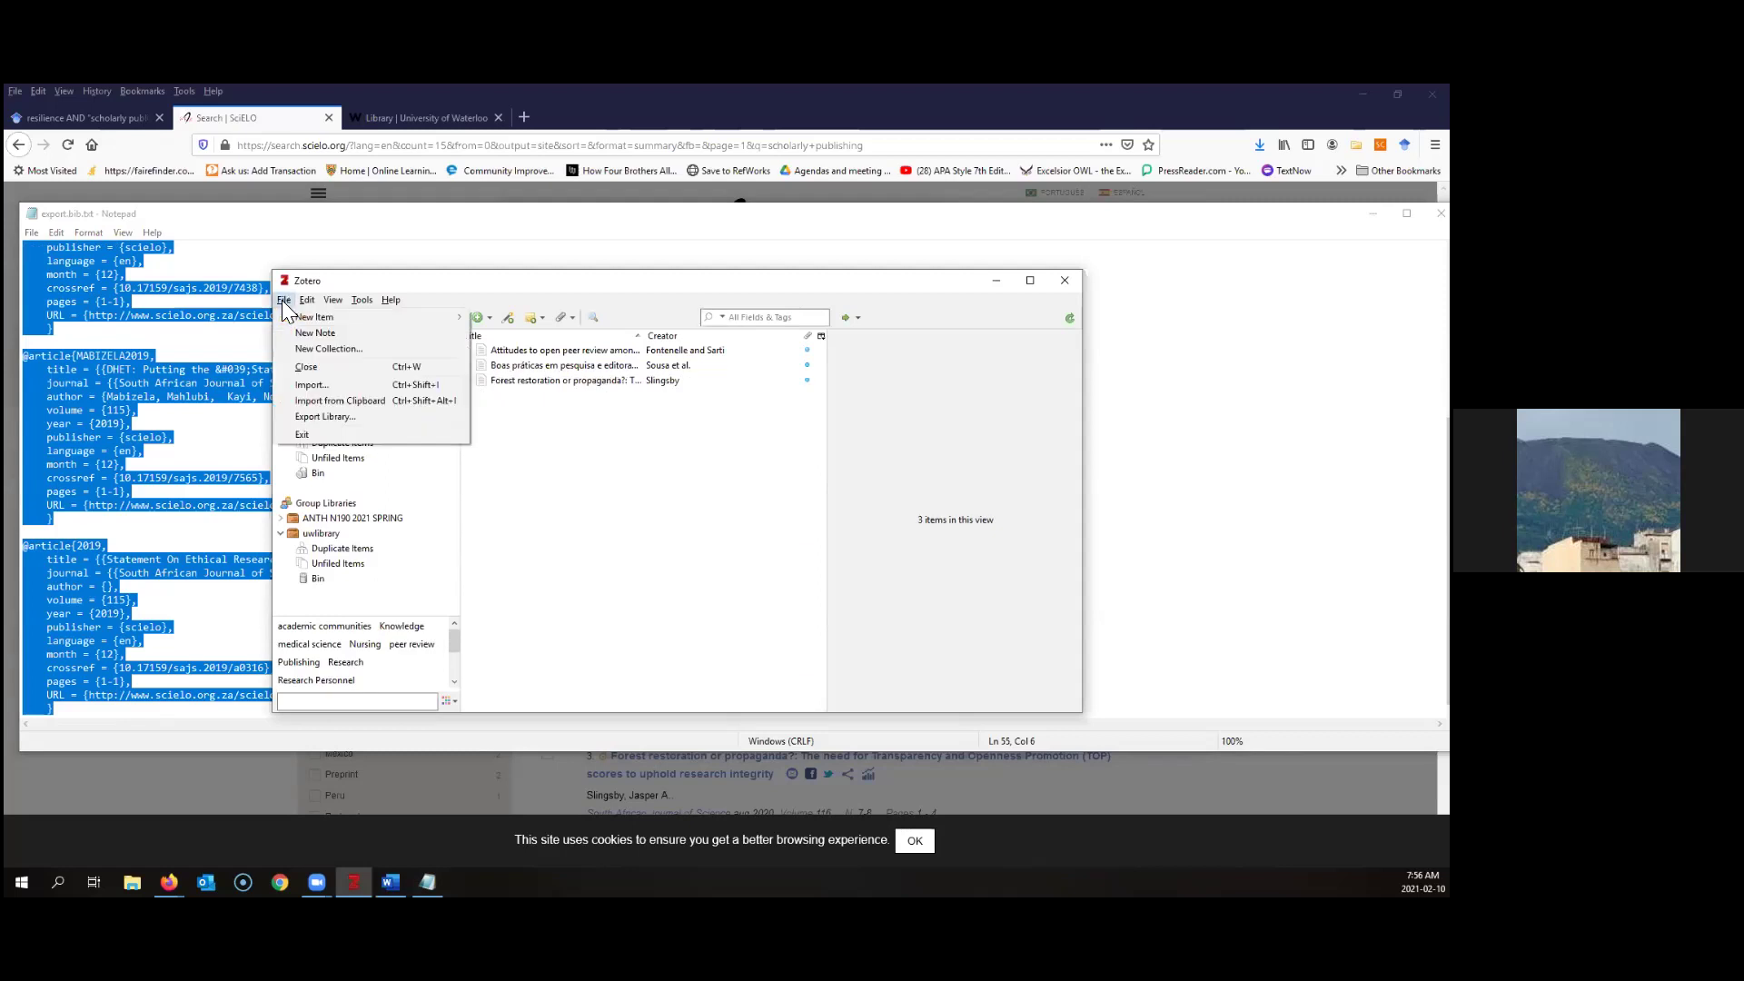
pyautogui.click(289, 401)
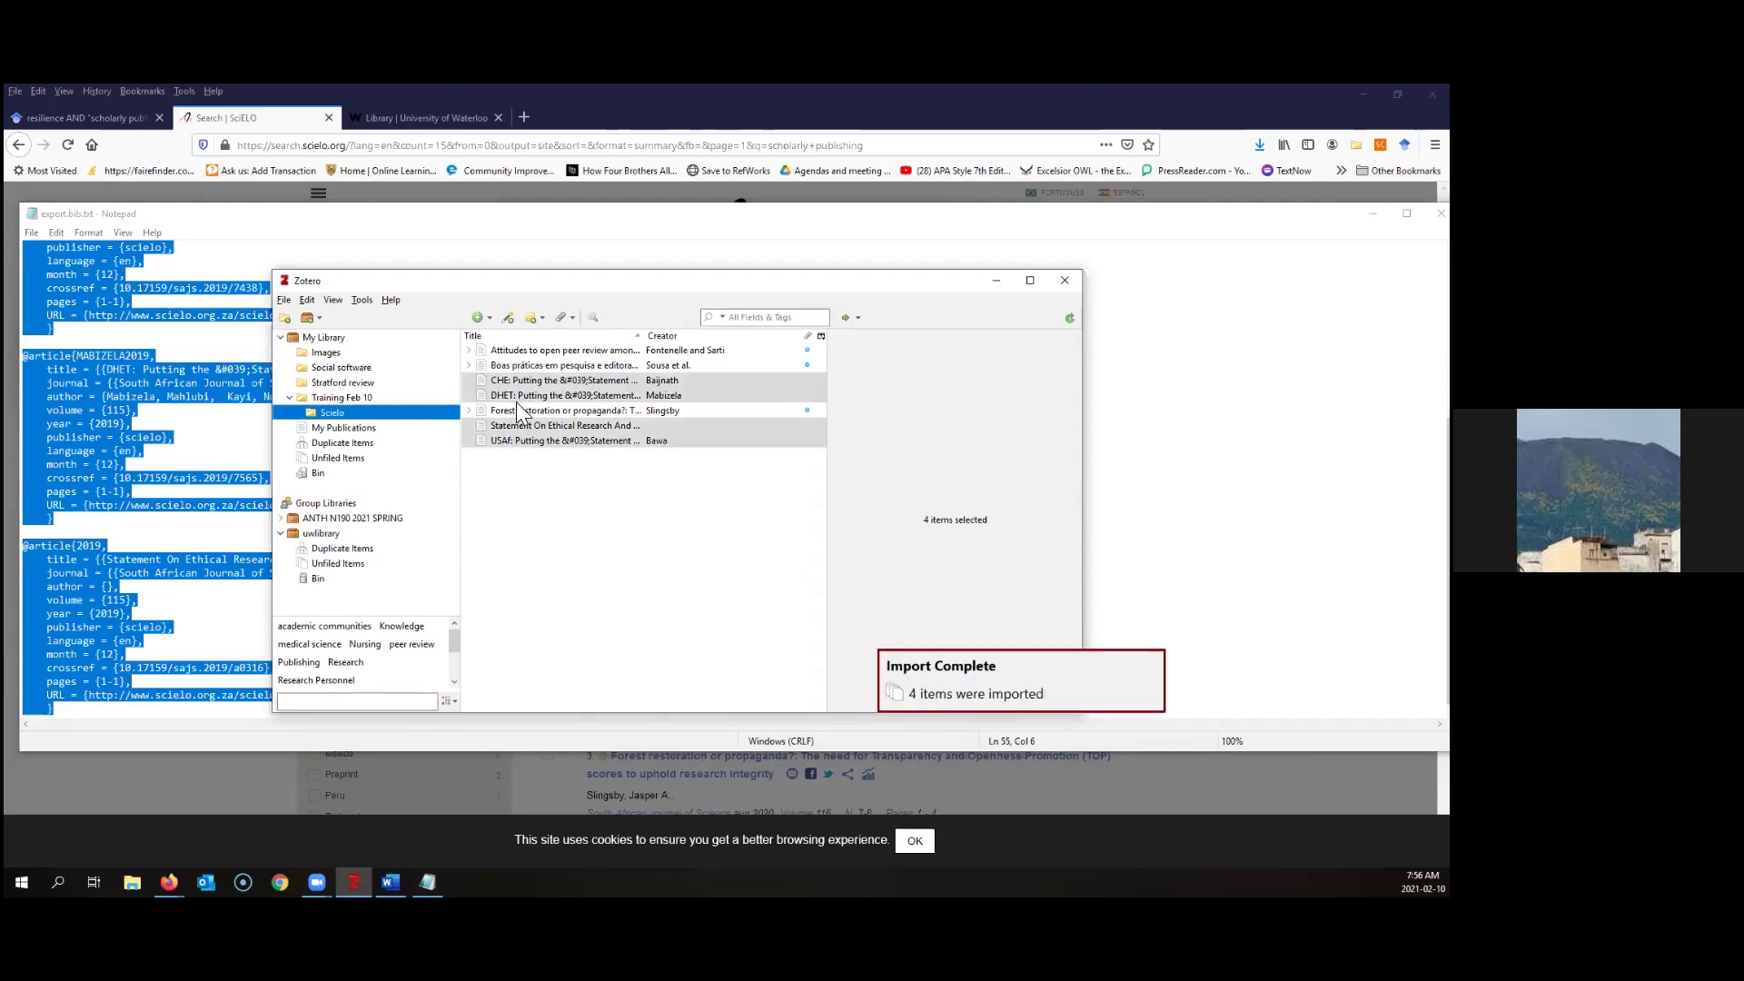
pyautogui.click(582, 543)
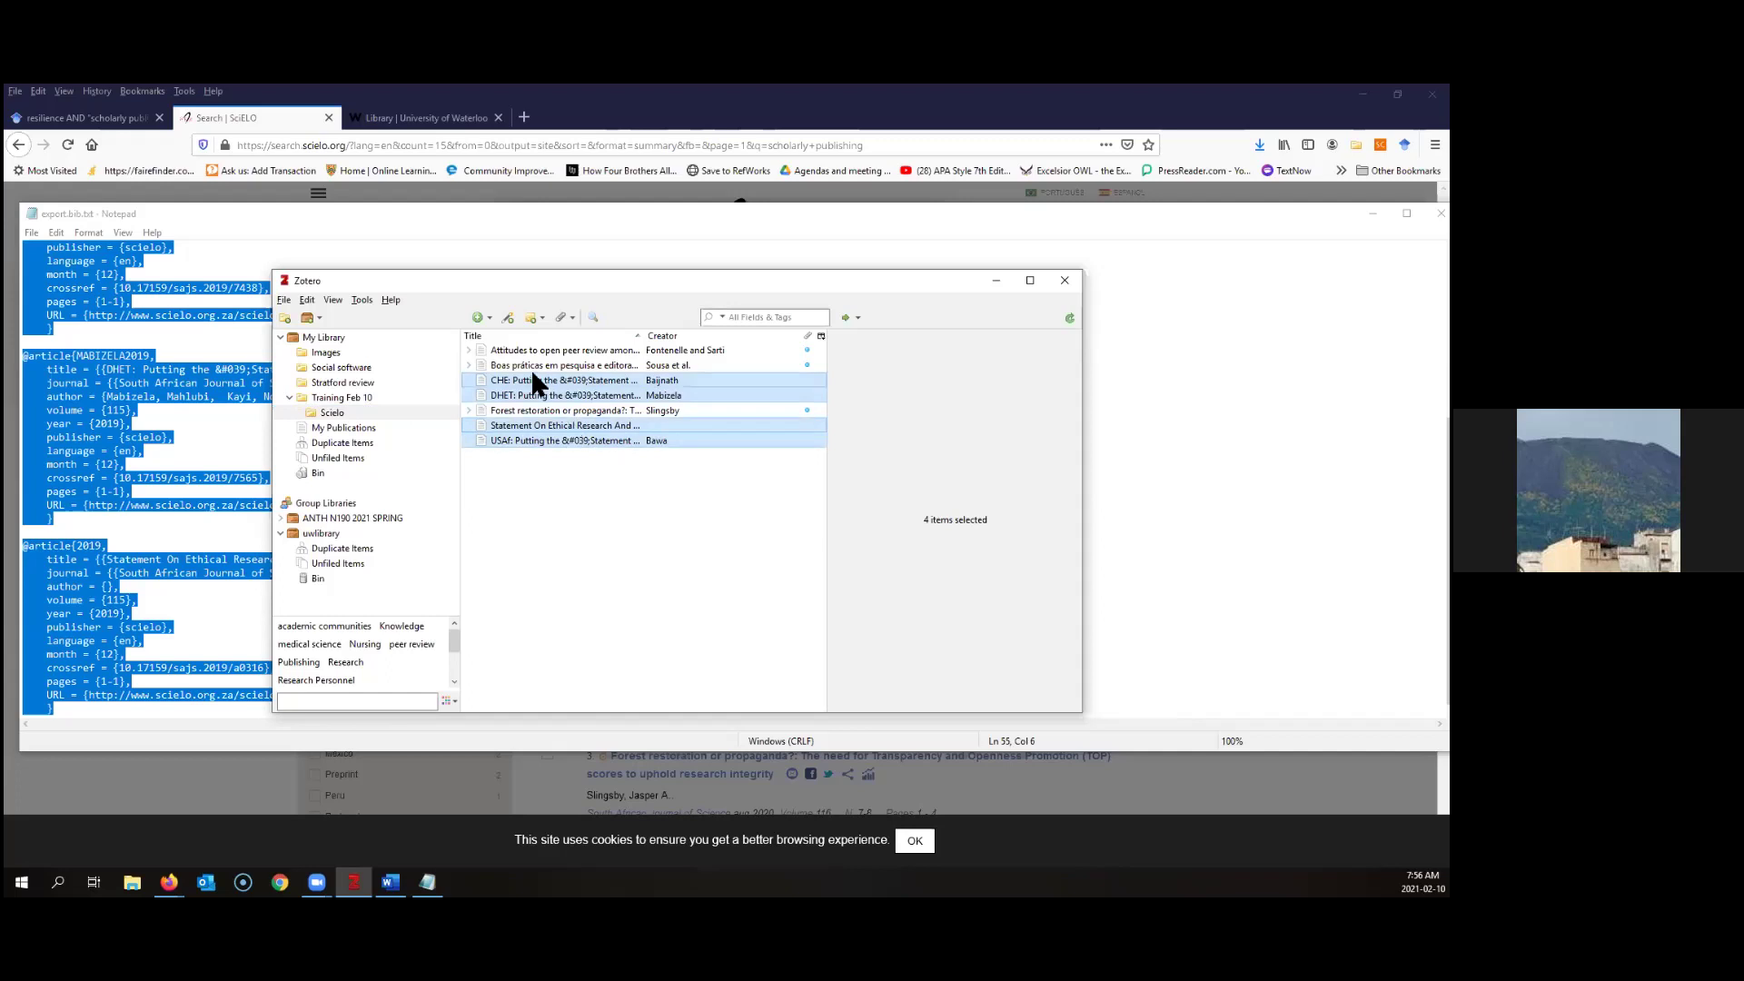
pyautogui.click(470, 349)
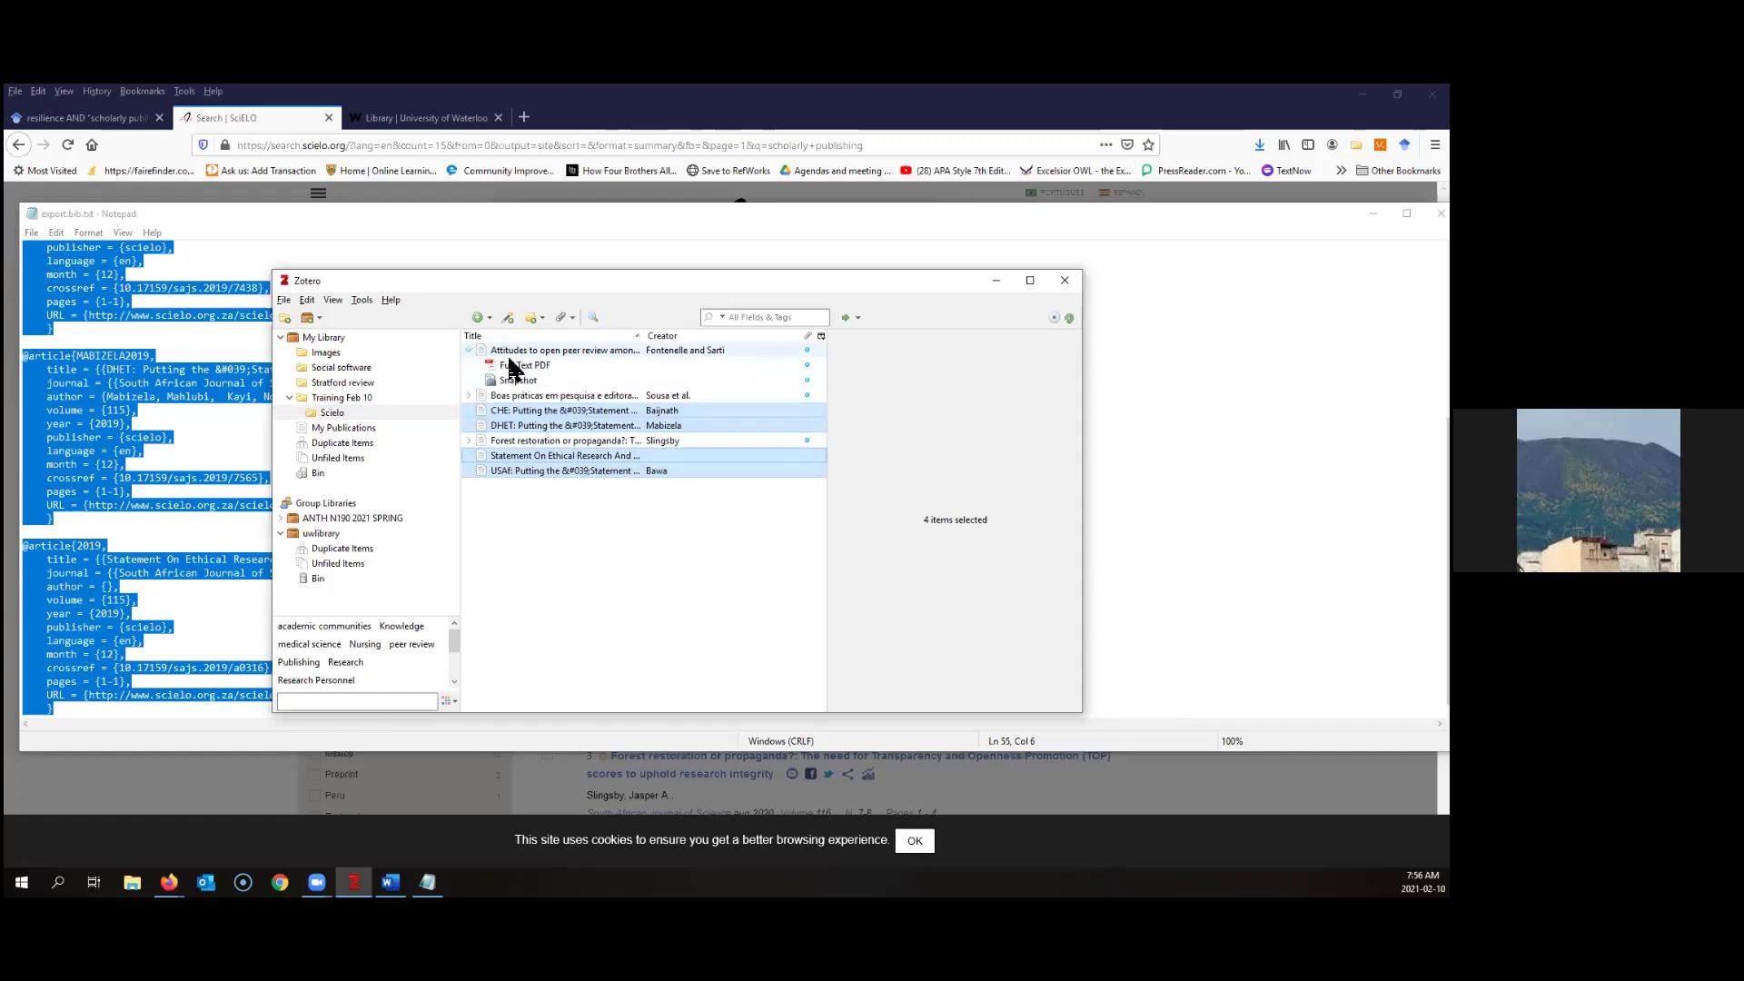
pyautogui.click(510, 410)
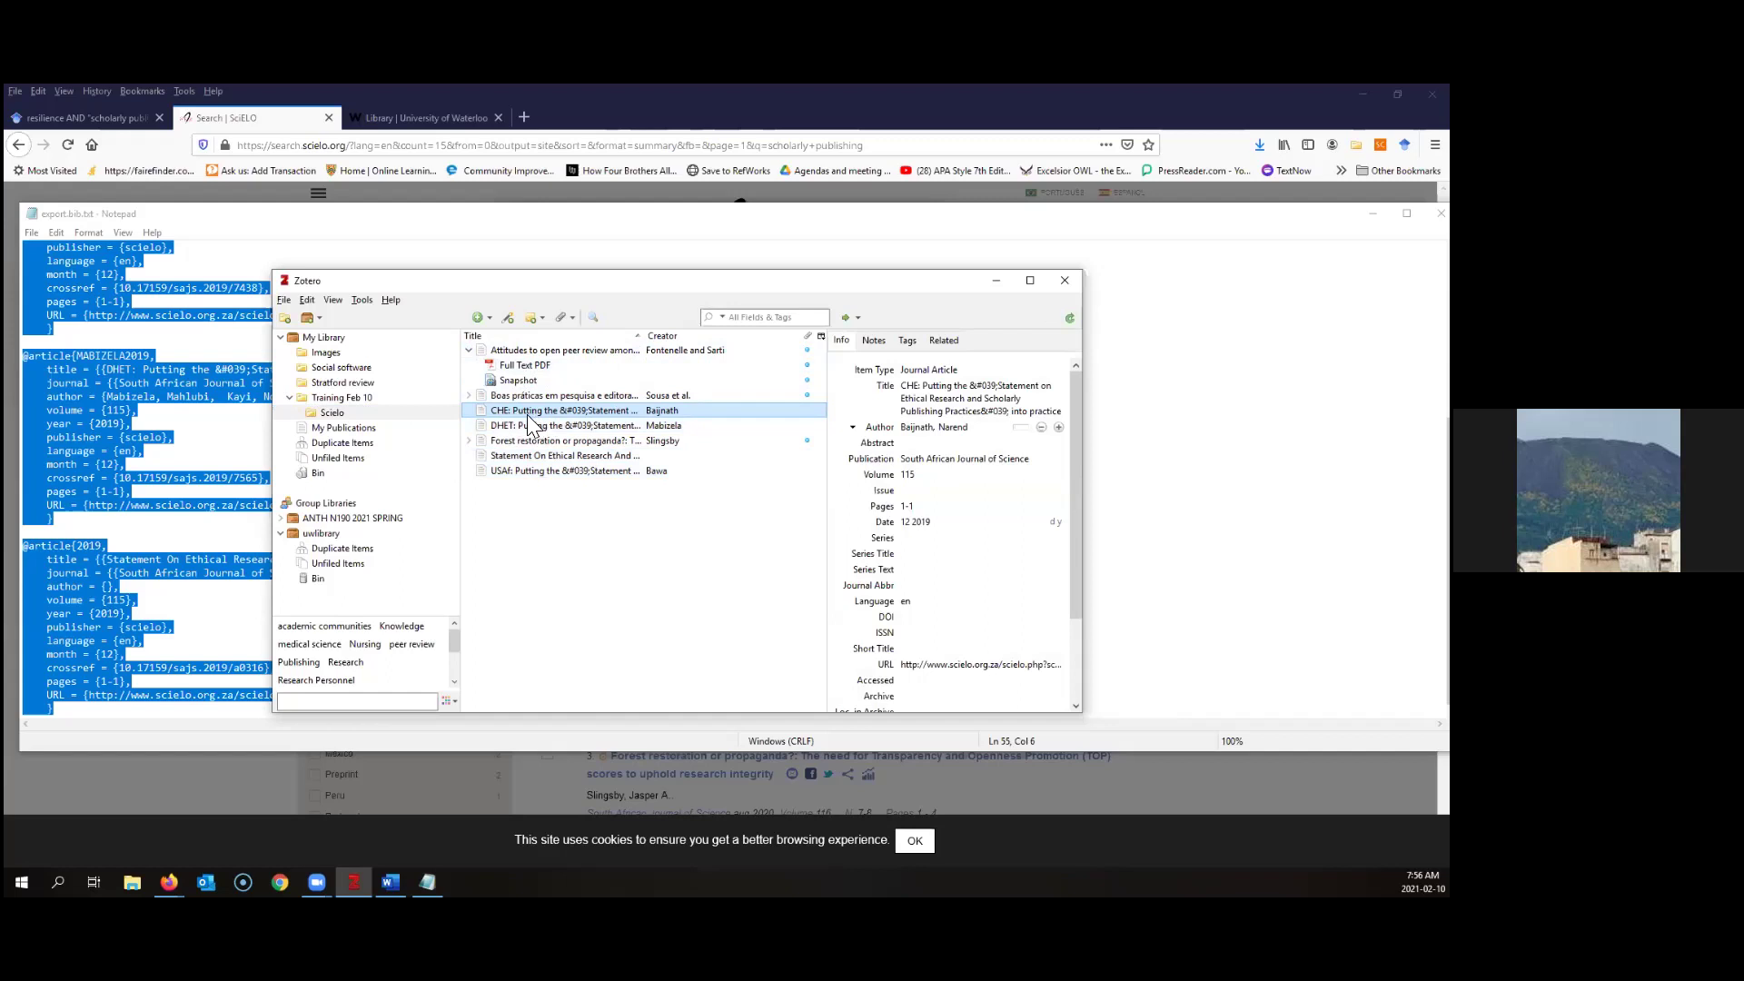
# Run Find Available PDF on the CHE and DHET articles, then reselect the CHE item
pyautogui.rightClick(526, 410)
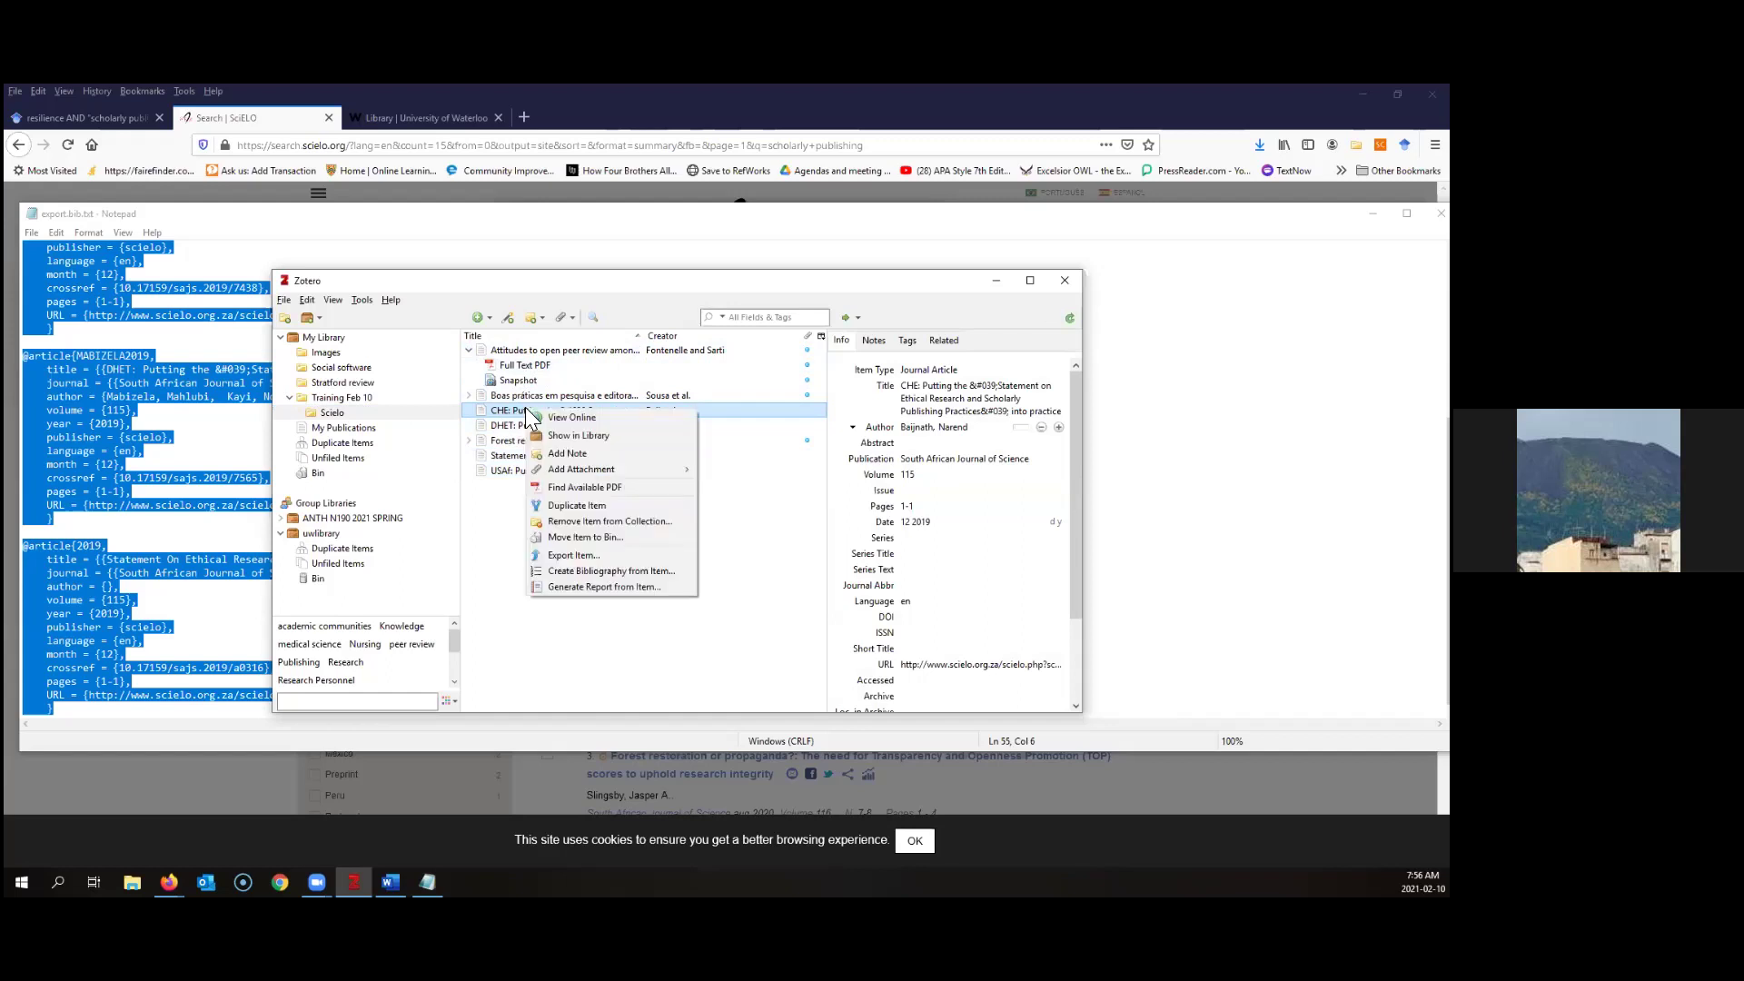
pyautogui.click(568, 487)
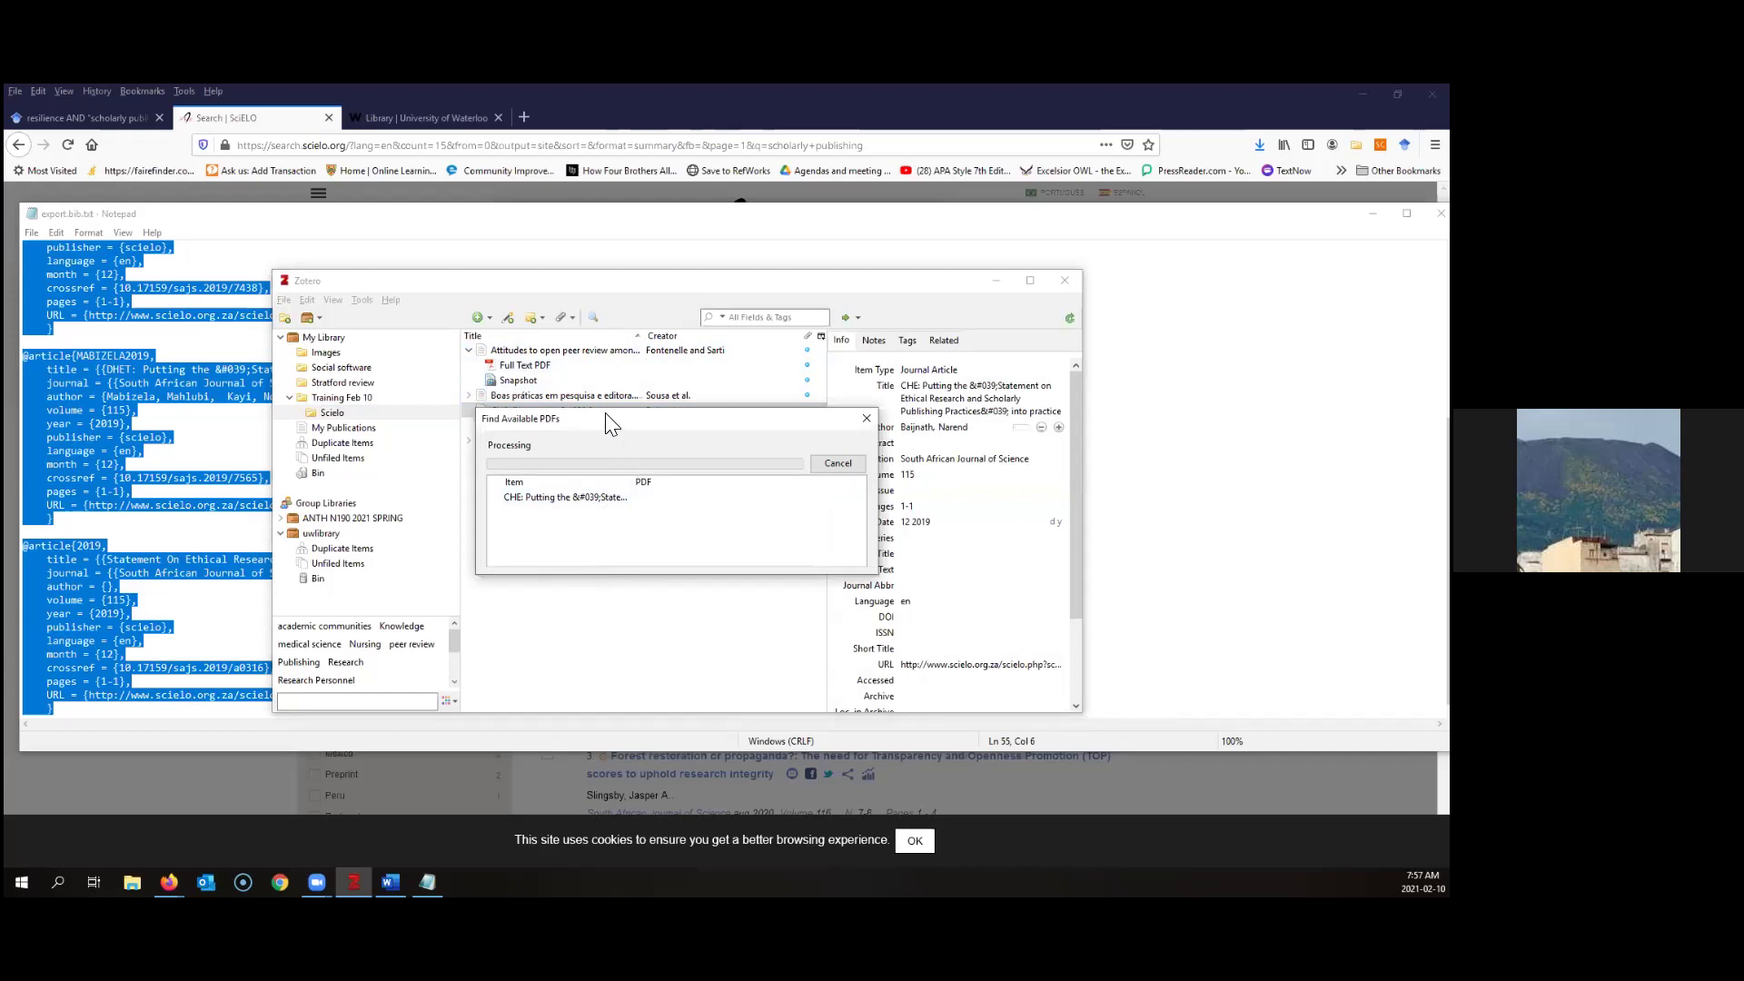
pyautogui.moveTo(607, 416); pyautogui.dragTo(756, 529)
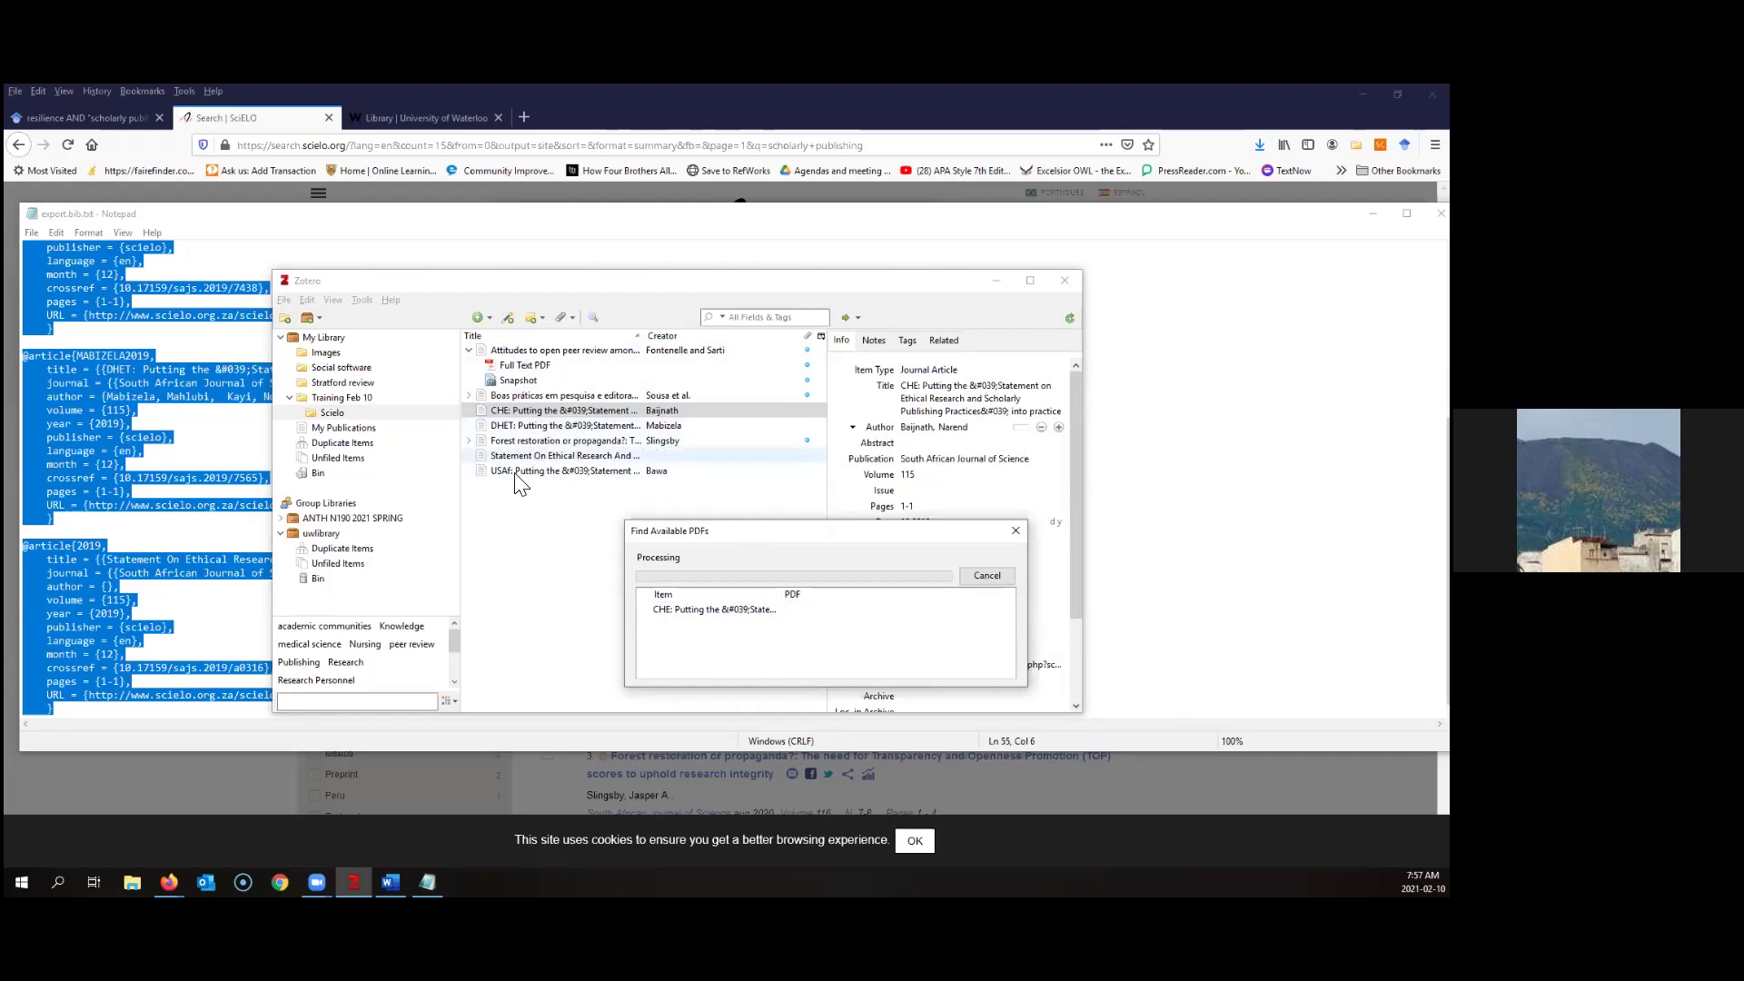
pyautogui.rightClick(521, 428)
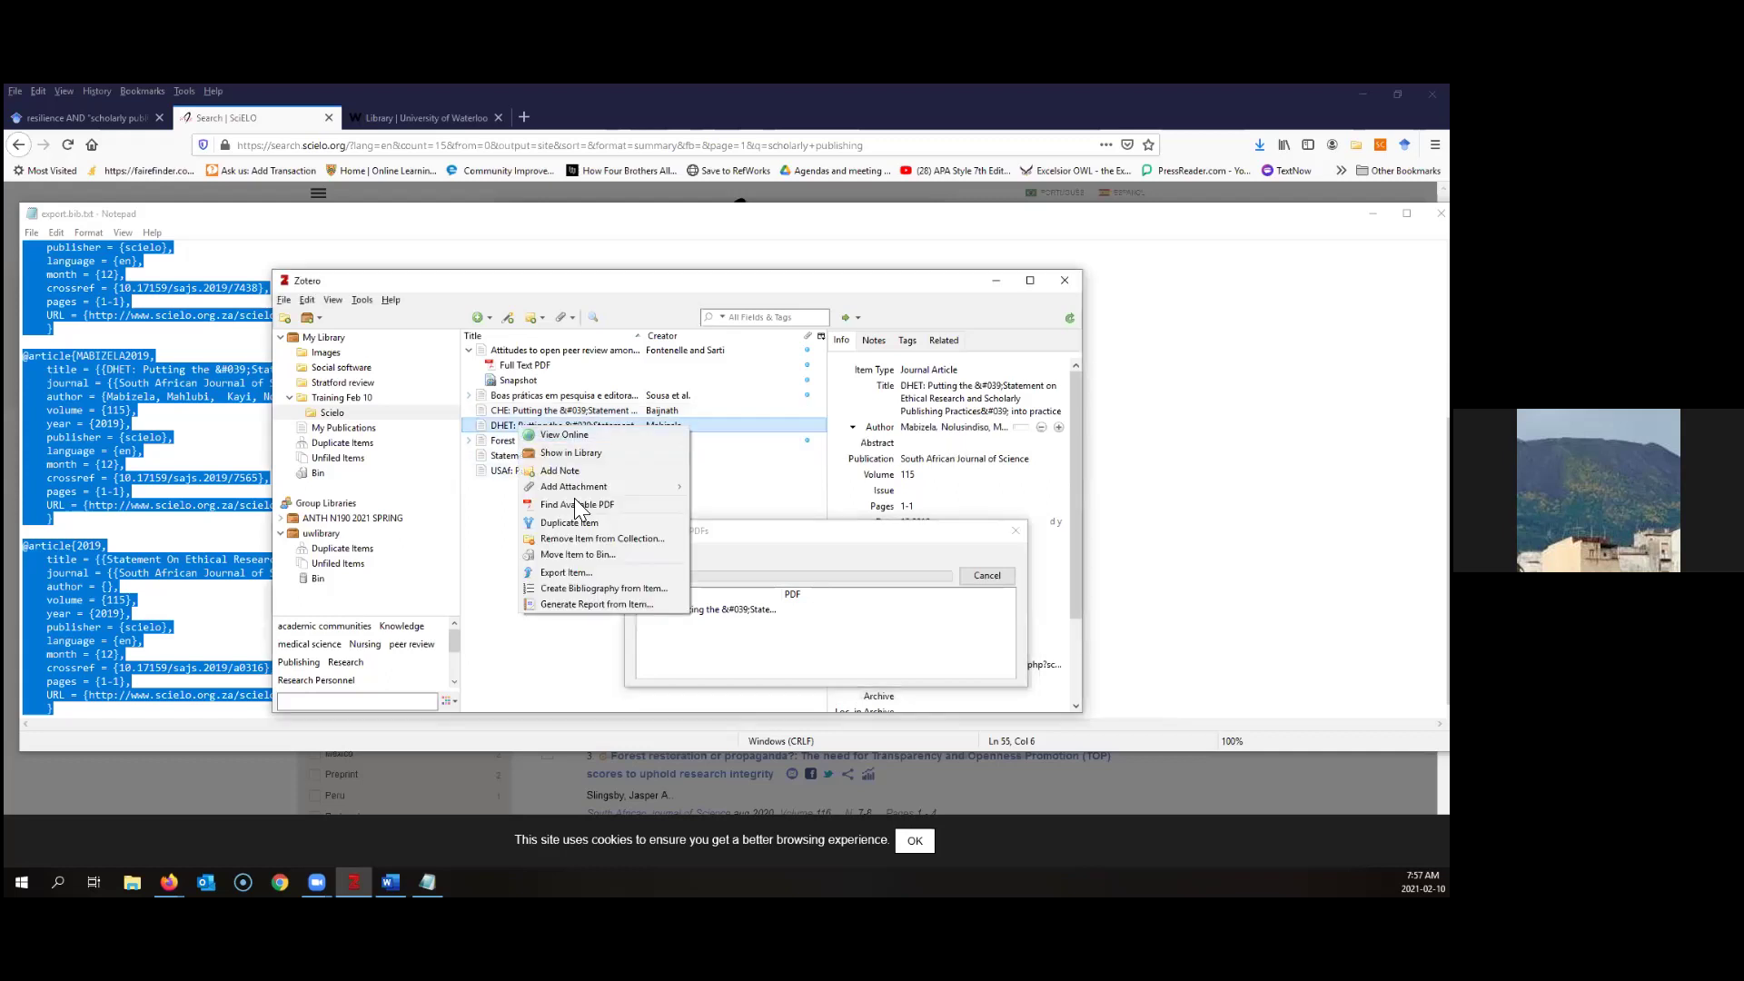
pyautogui.click(575, 505)
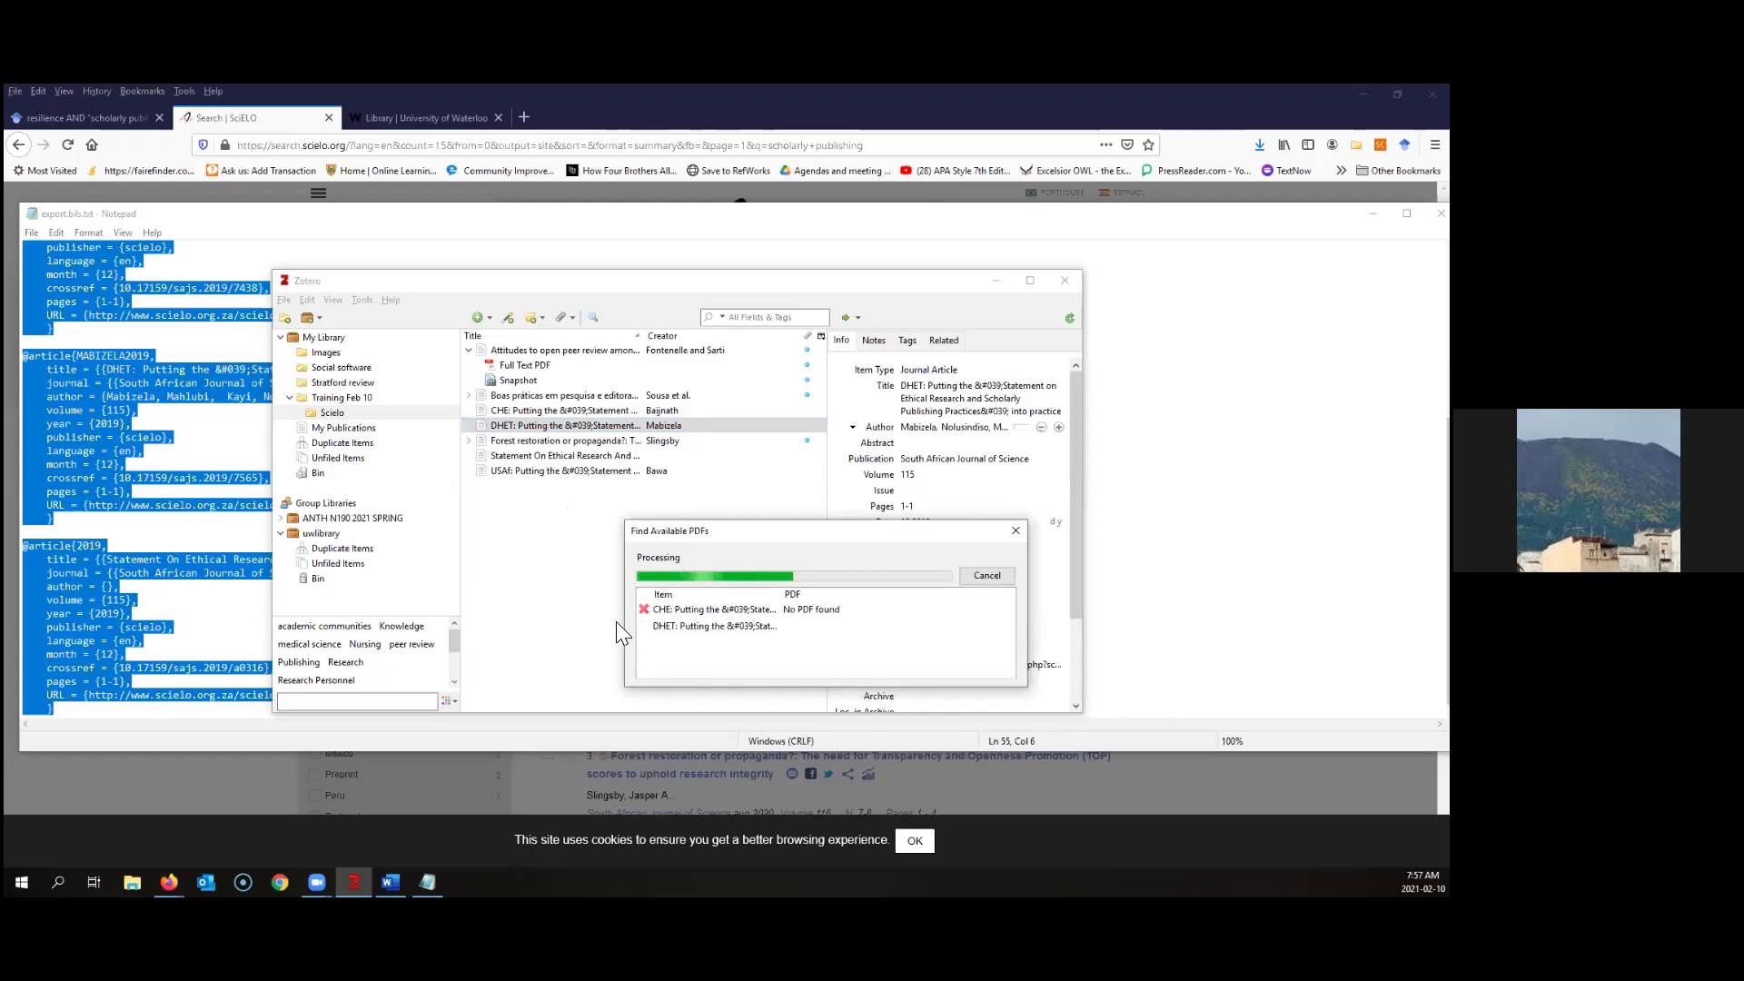
pyautogui.click(528, 411)
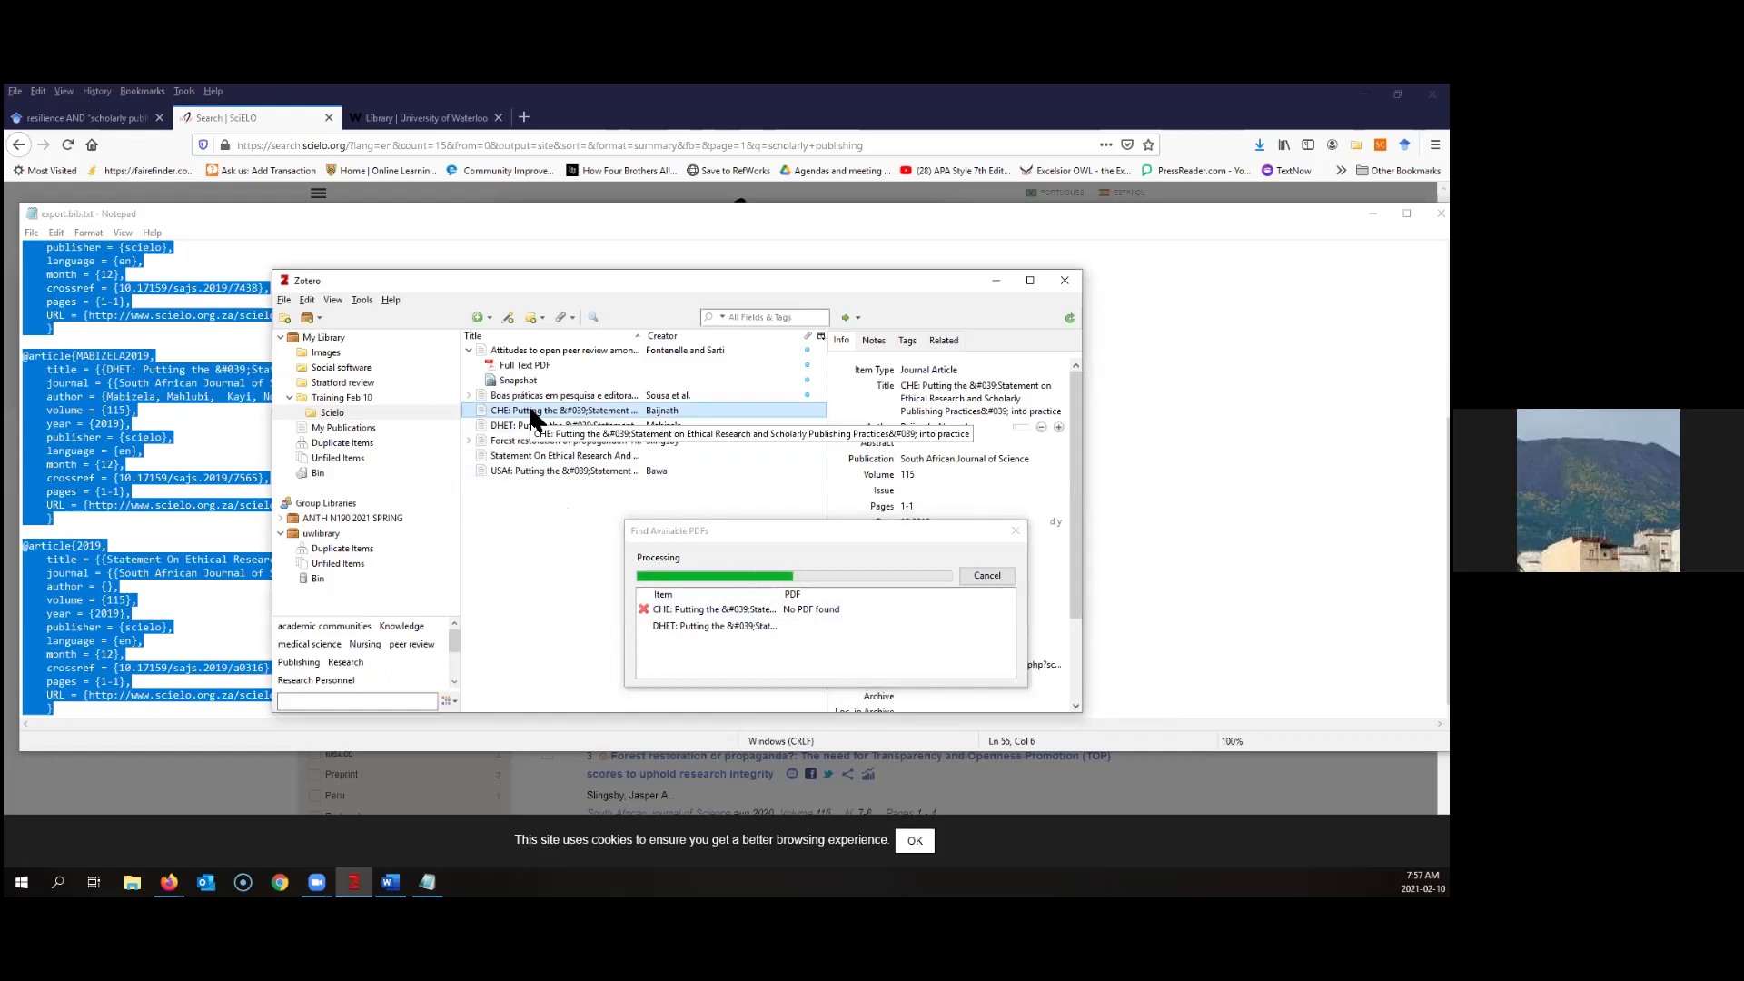
# Check the CHE article's Title field in the Info pane and move Zotero beside the BibTeX text
pyautogui.click(980, 393)
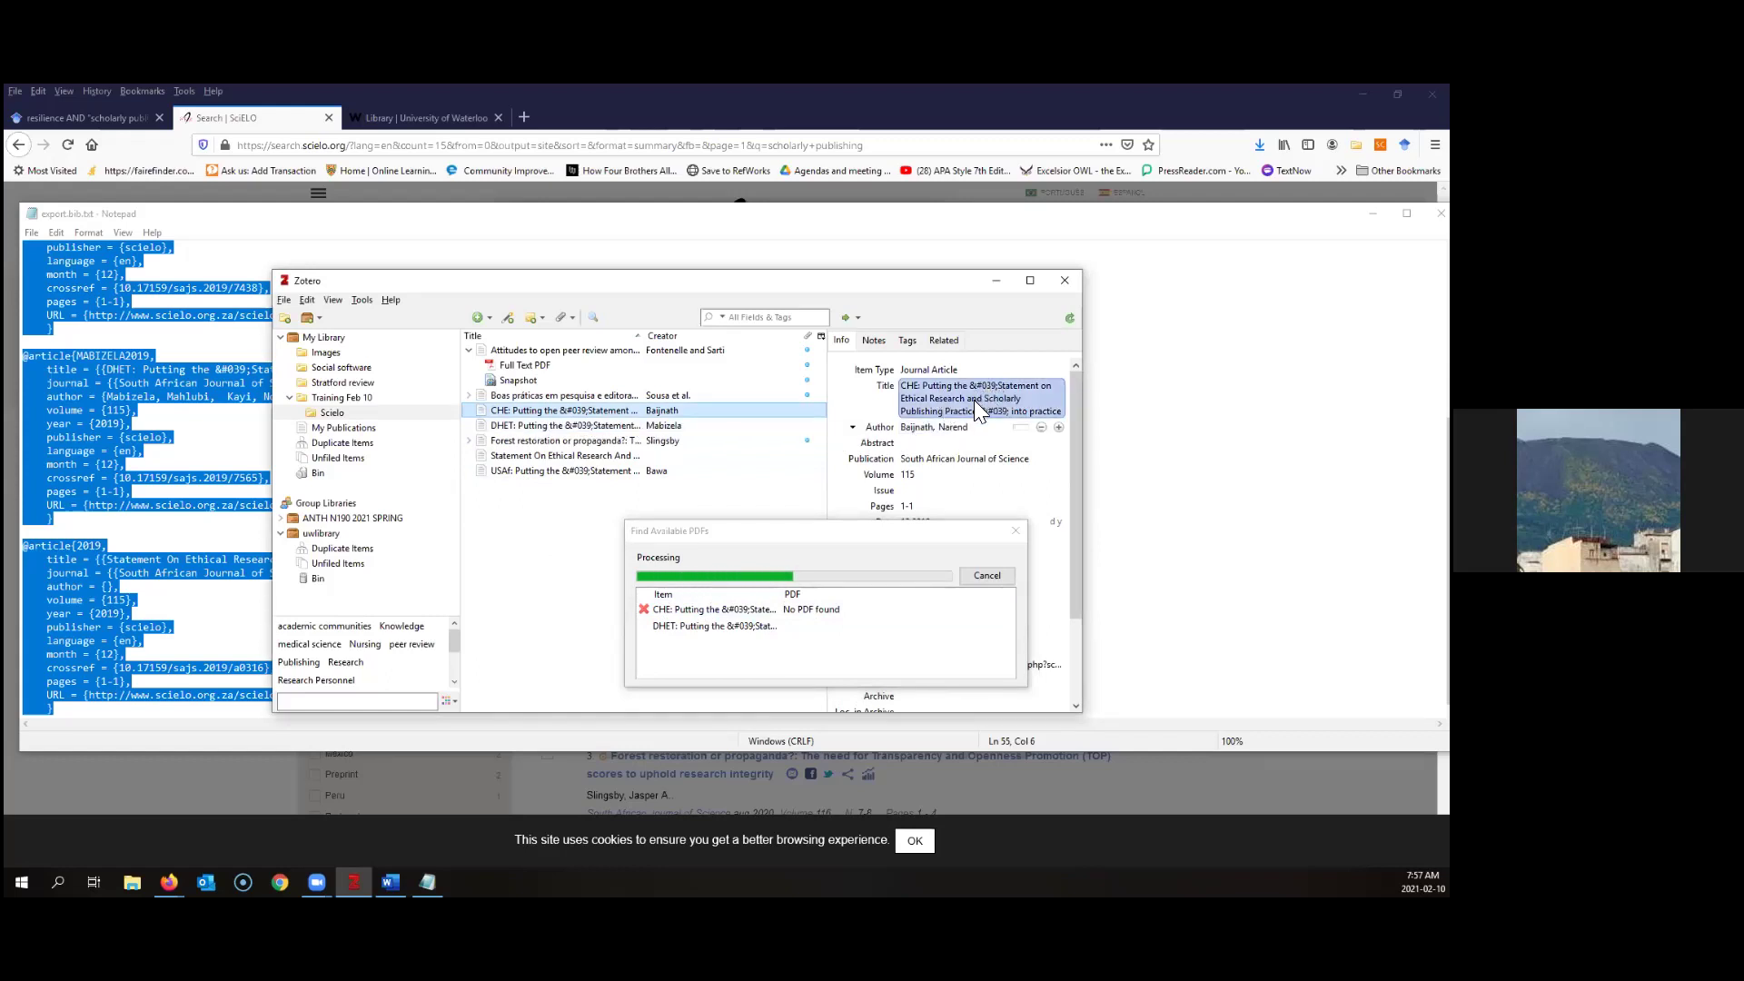
pyautogui.press('Tab')
pyautogui.press('Tab')
pyautogui.press('Tab')
pyautogui.press('Tab')
pyautogui.press('Tab')
pyautogui.press('Tab')
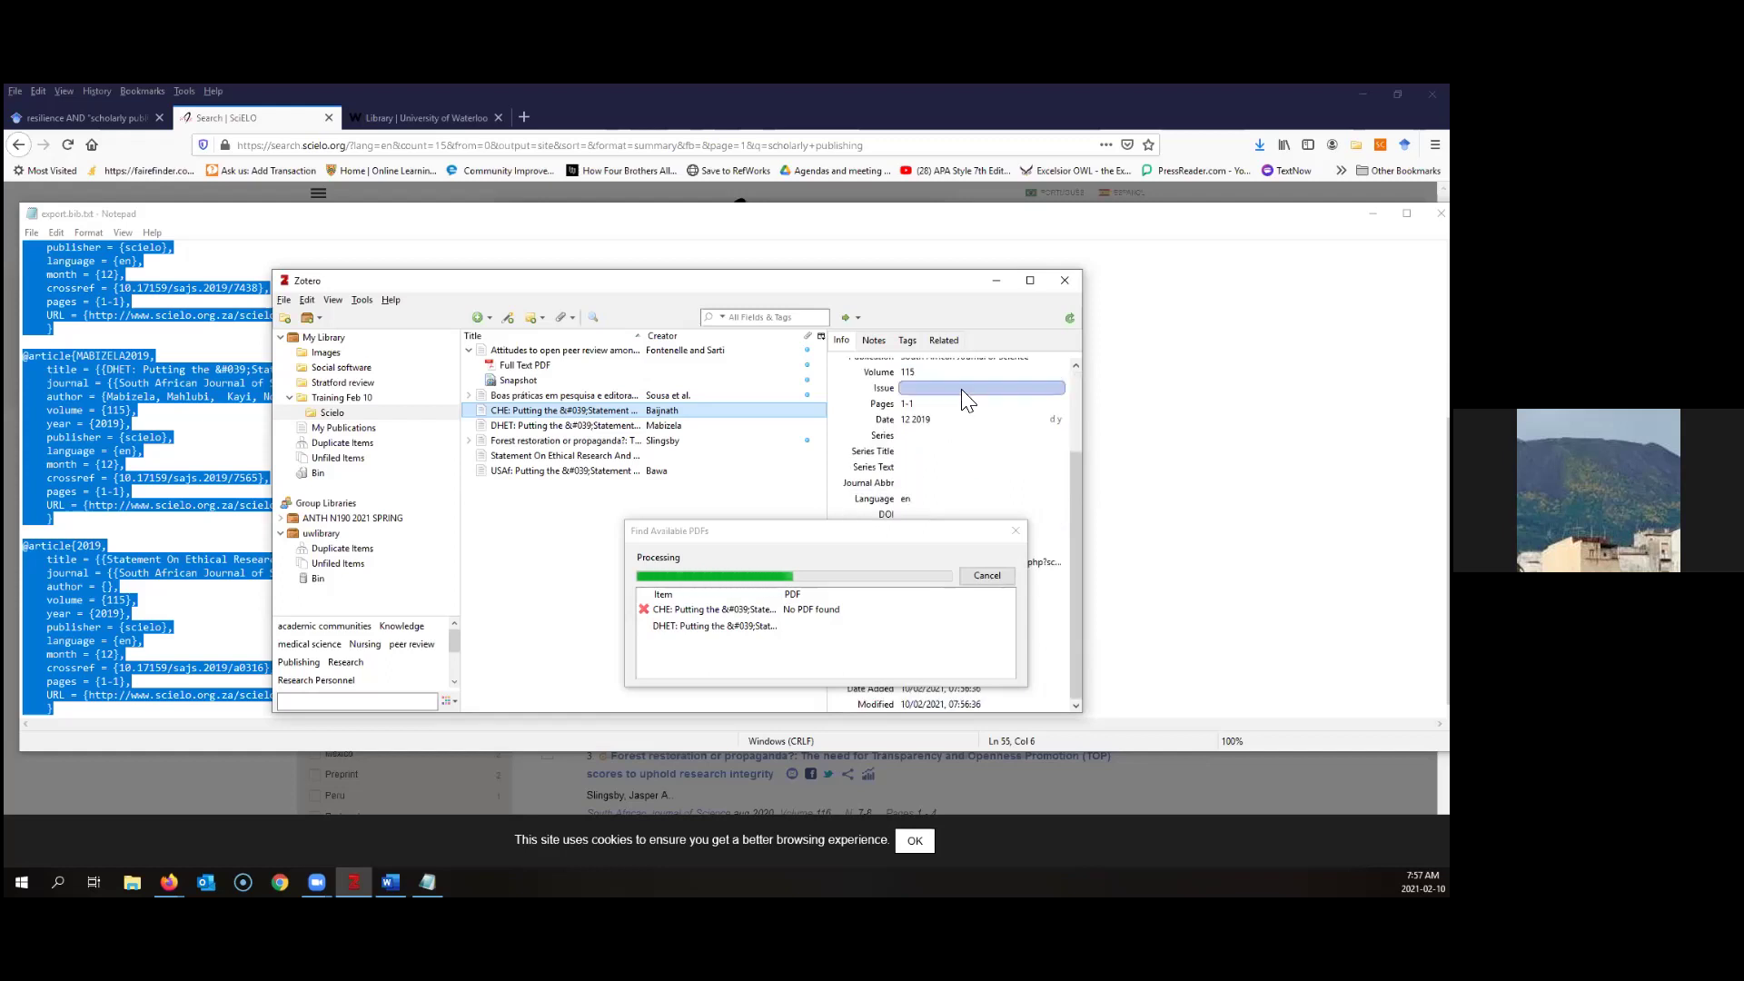
pyautogui.hotkey('shift', 'Tab')
pyautogui.hotkey('shift', 'Tab')
pyautogui.hotkey('shift', 'Tab')
pyautogui.hotkey('shift', 'Tab')
pyautogui.hotkey('shift', 'Tab')
pyautogui.hotkey('shift', 'Tab')
pyautogui.press('Escape')
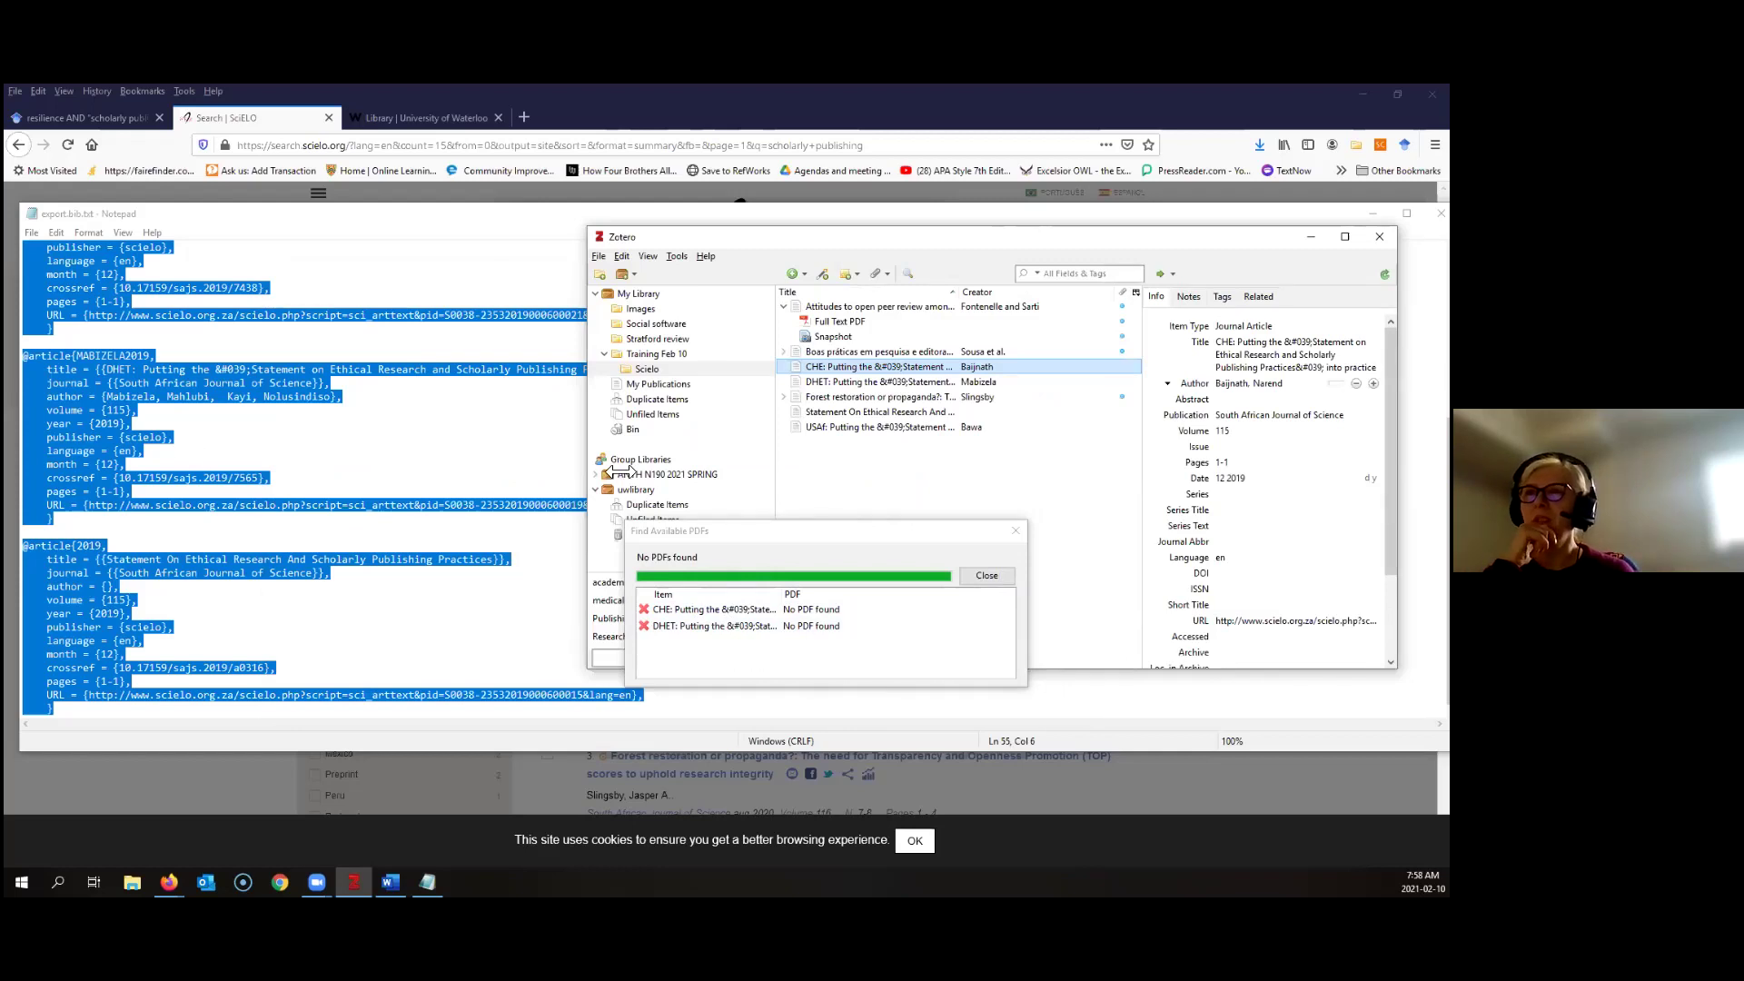
pyautogui.moveTo(812, 233); pyautogui.dragTo(532, 277)
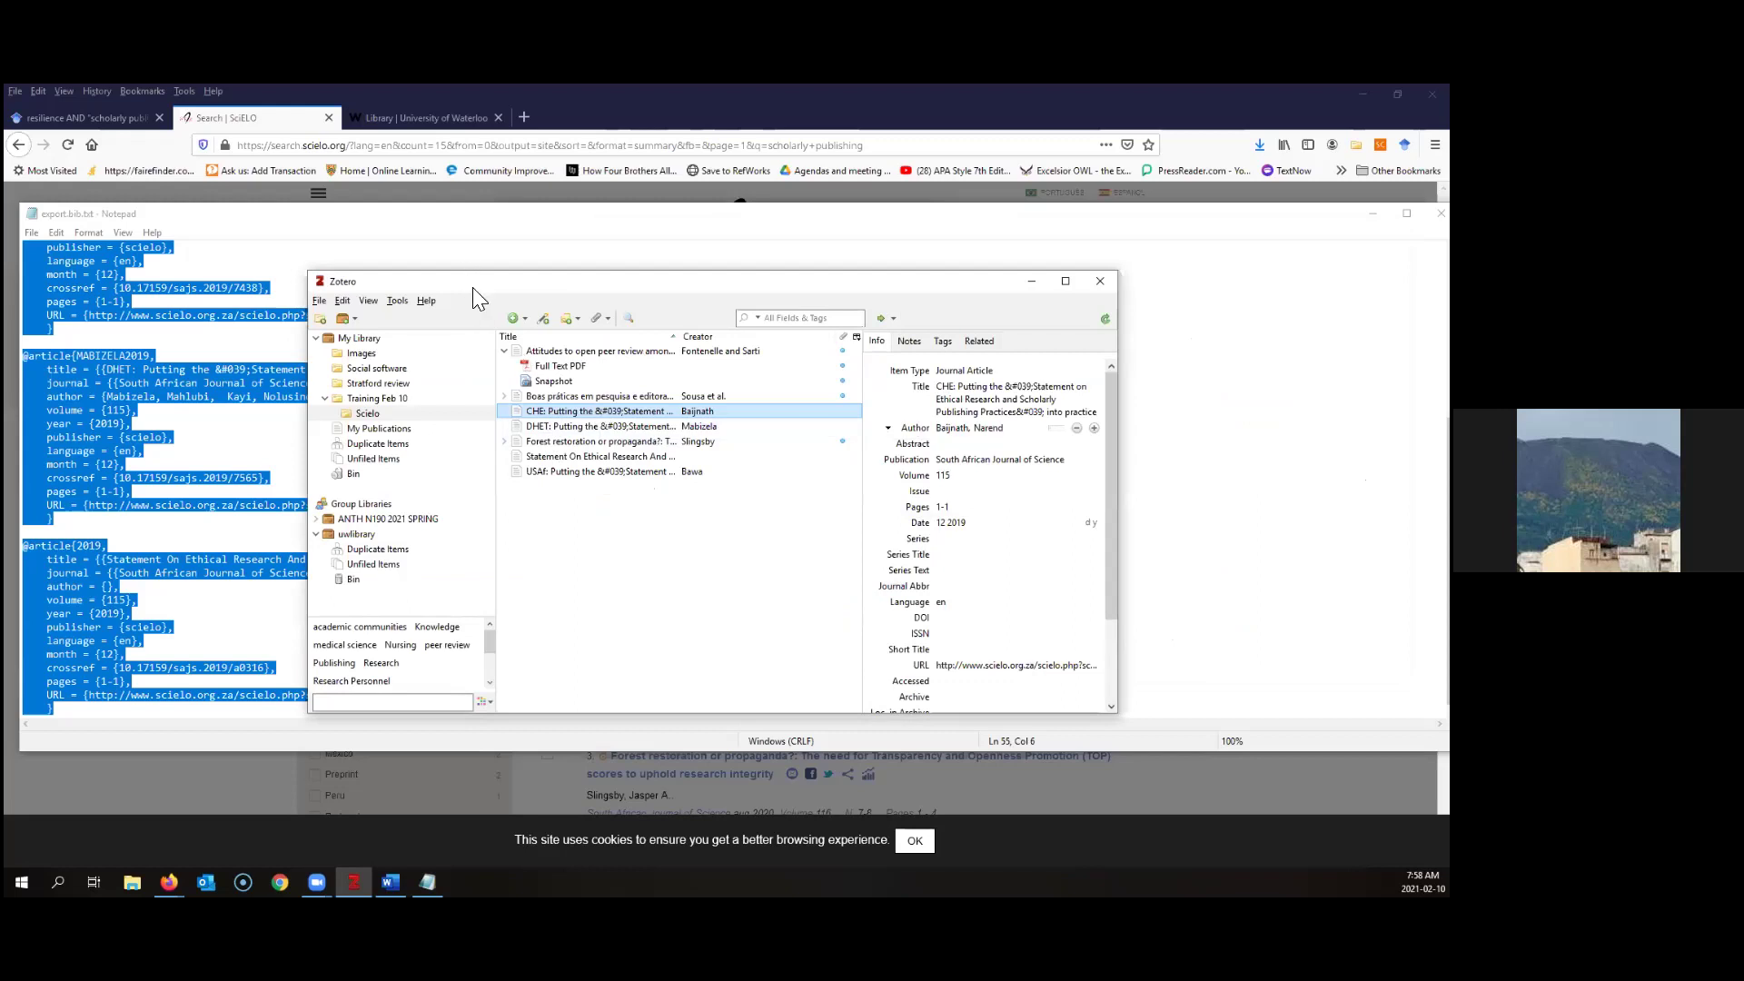
pyautogui.moveTo(475, 285); pyautogui.dragTo(806, 280)
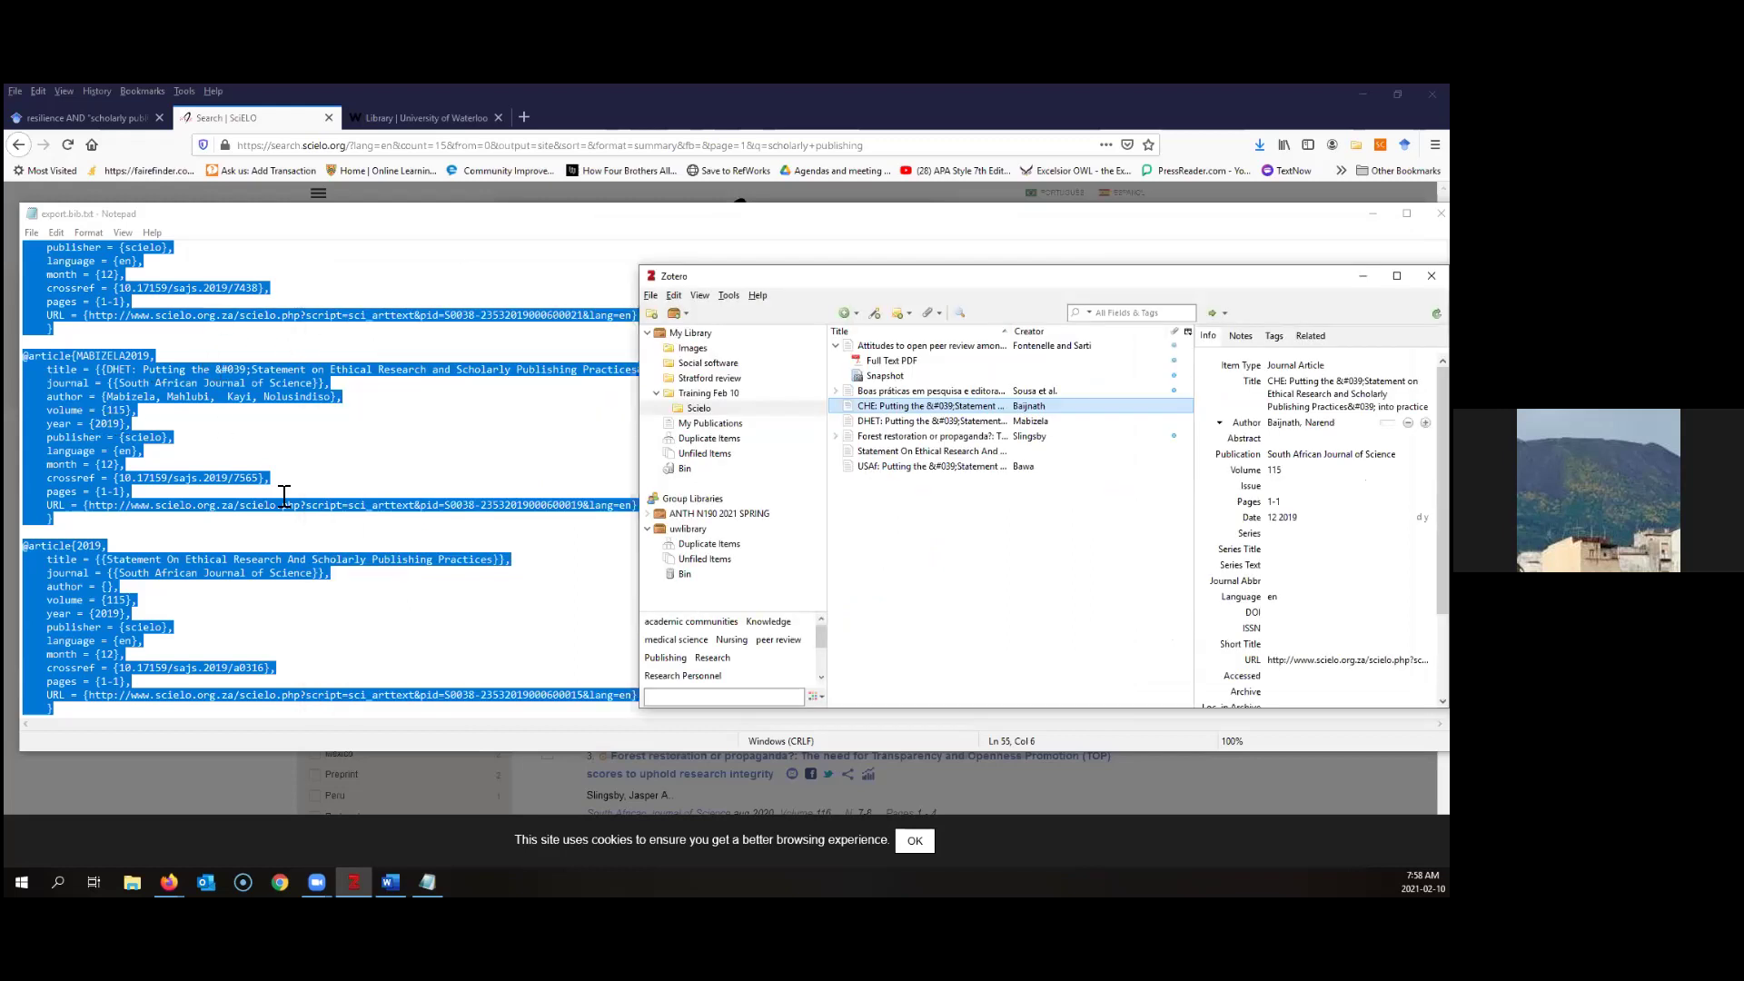
pyautogui.click(179, 370)
pyautogui.moveTo(218, 371); pyautogui.dragTo(257, 371)
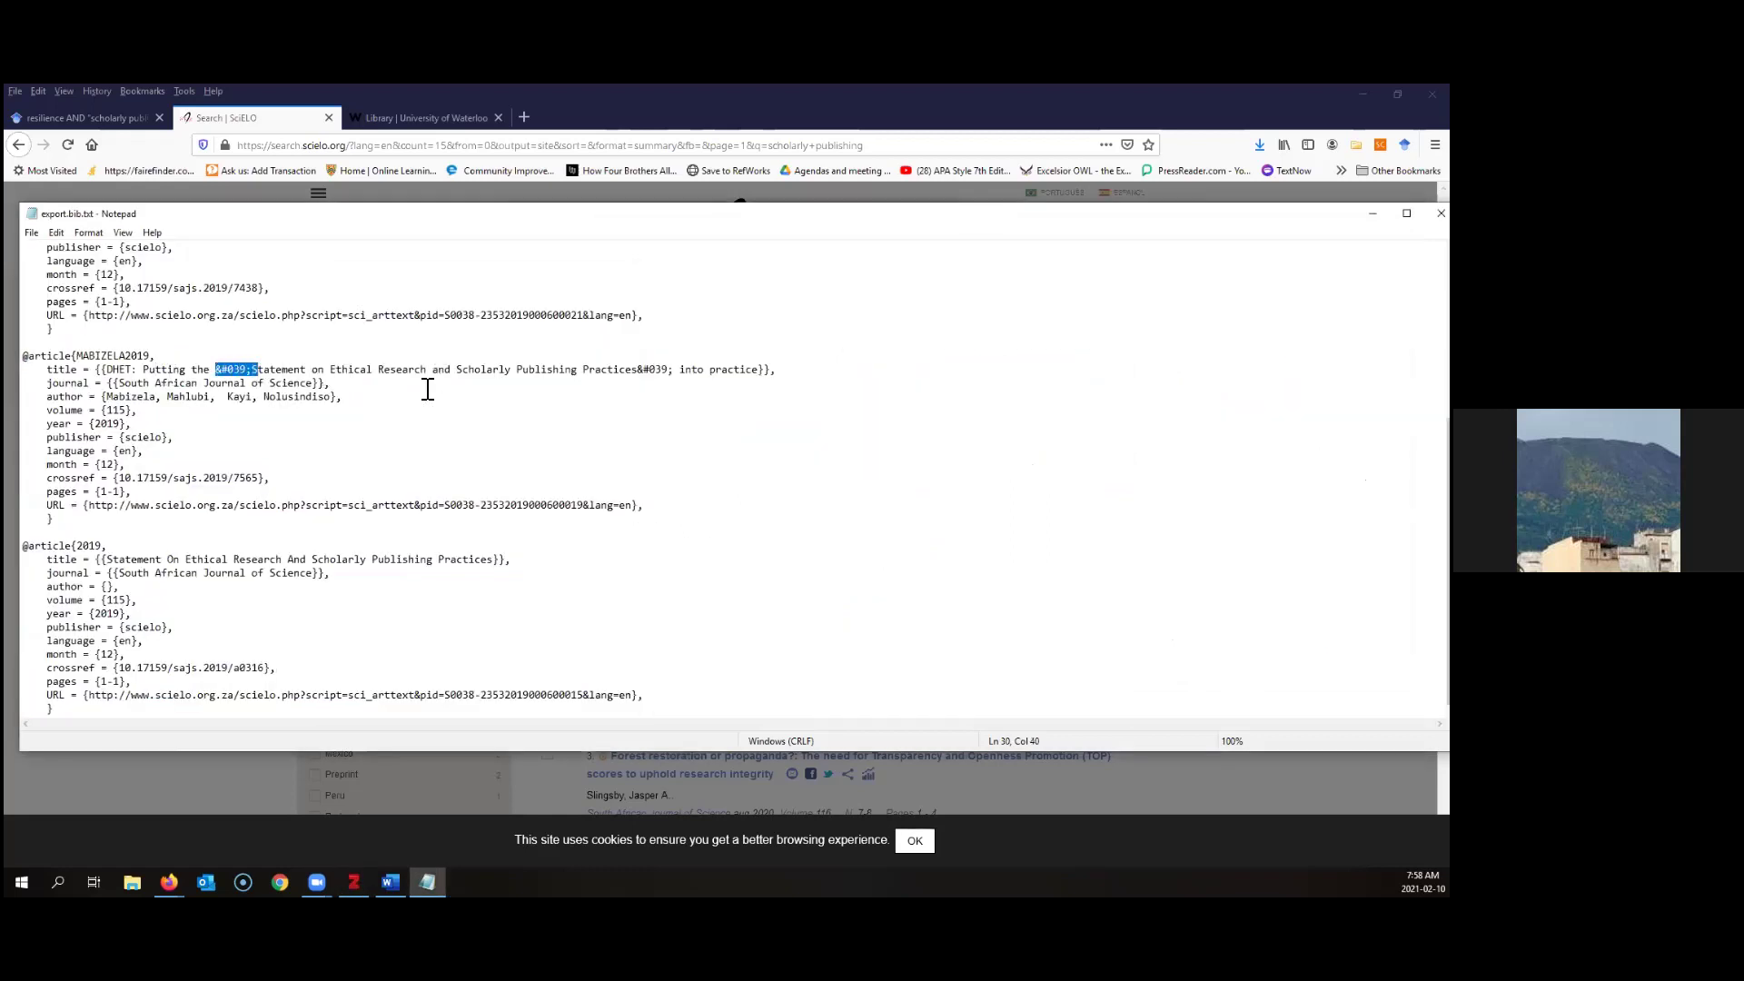
pyautogui.scroll(7, 428, 389)
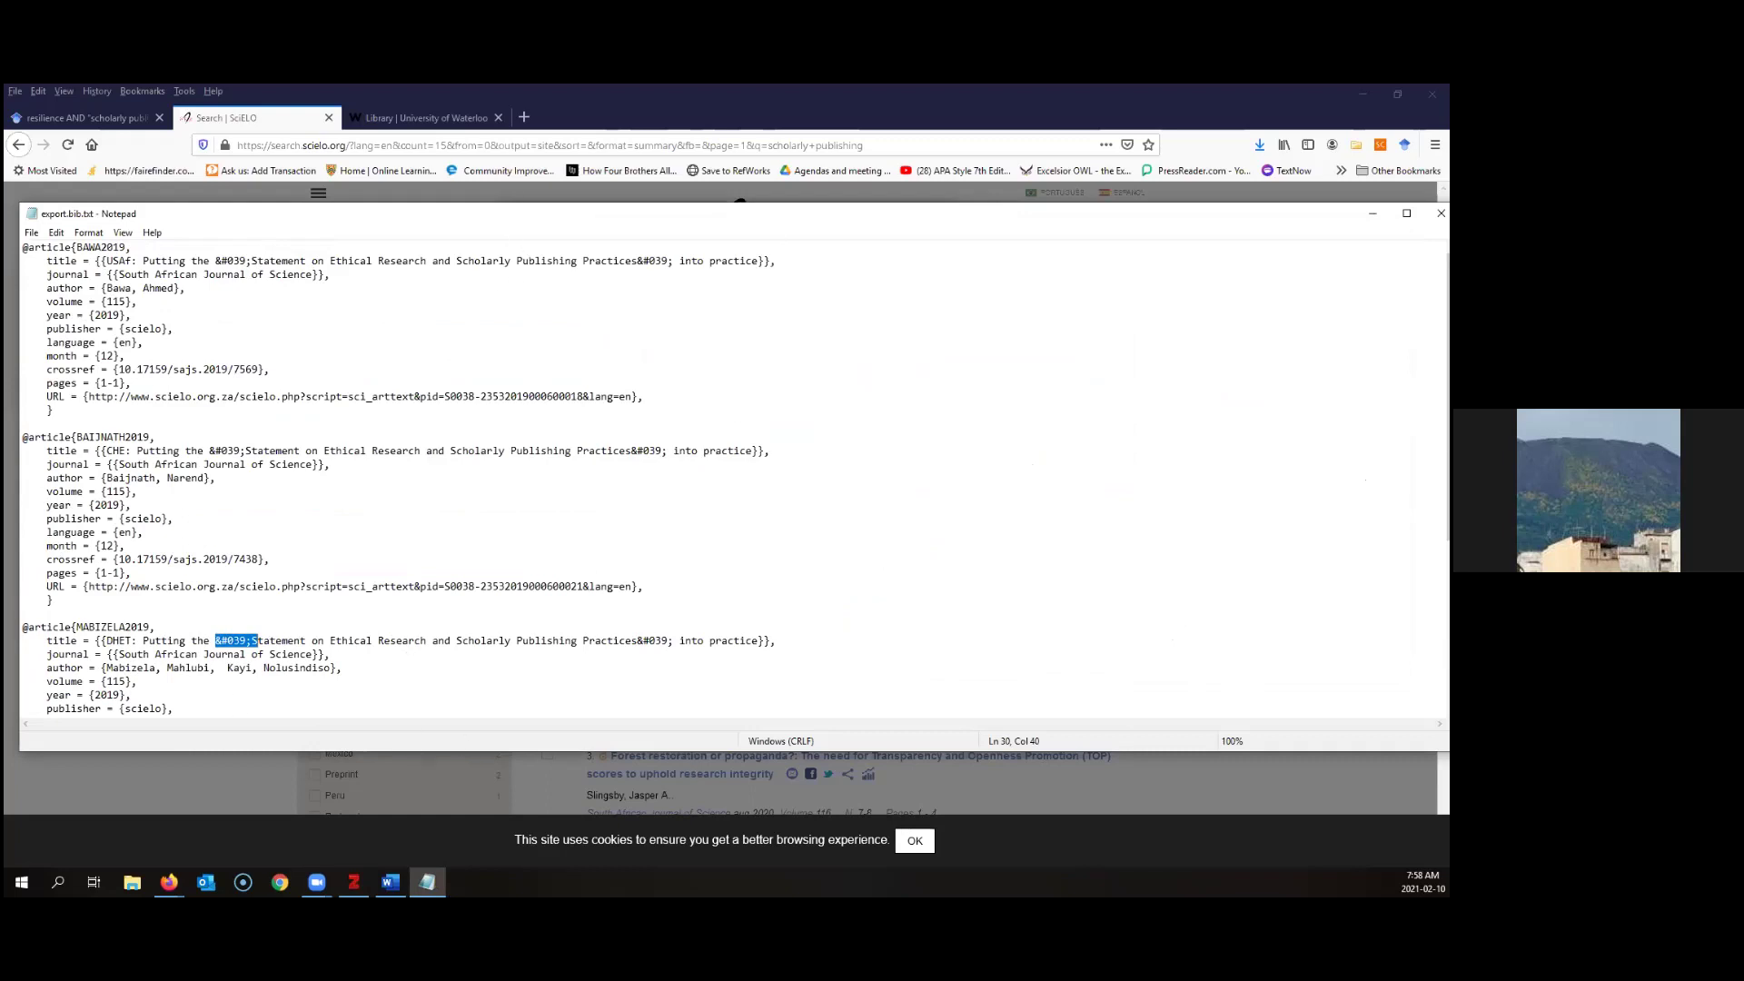
pyautogui.click(354, 882)
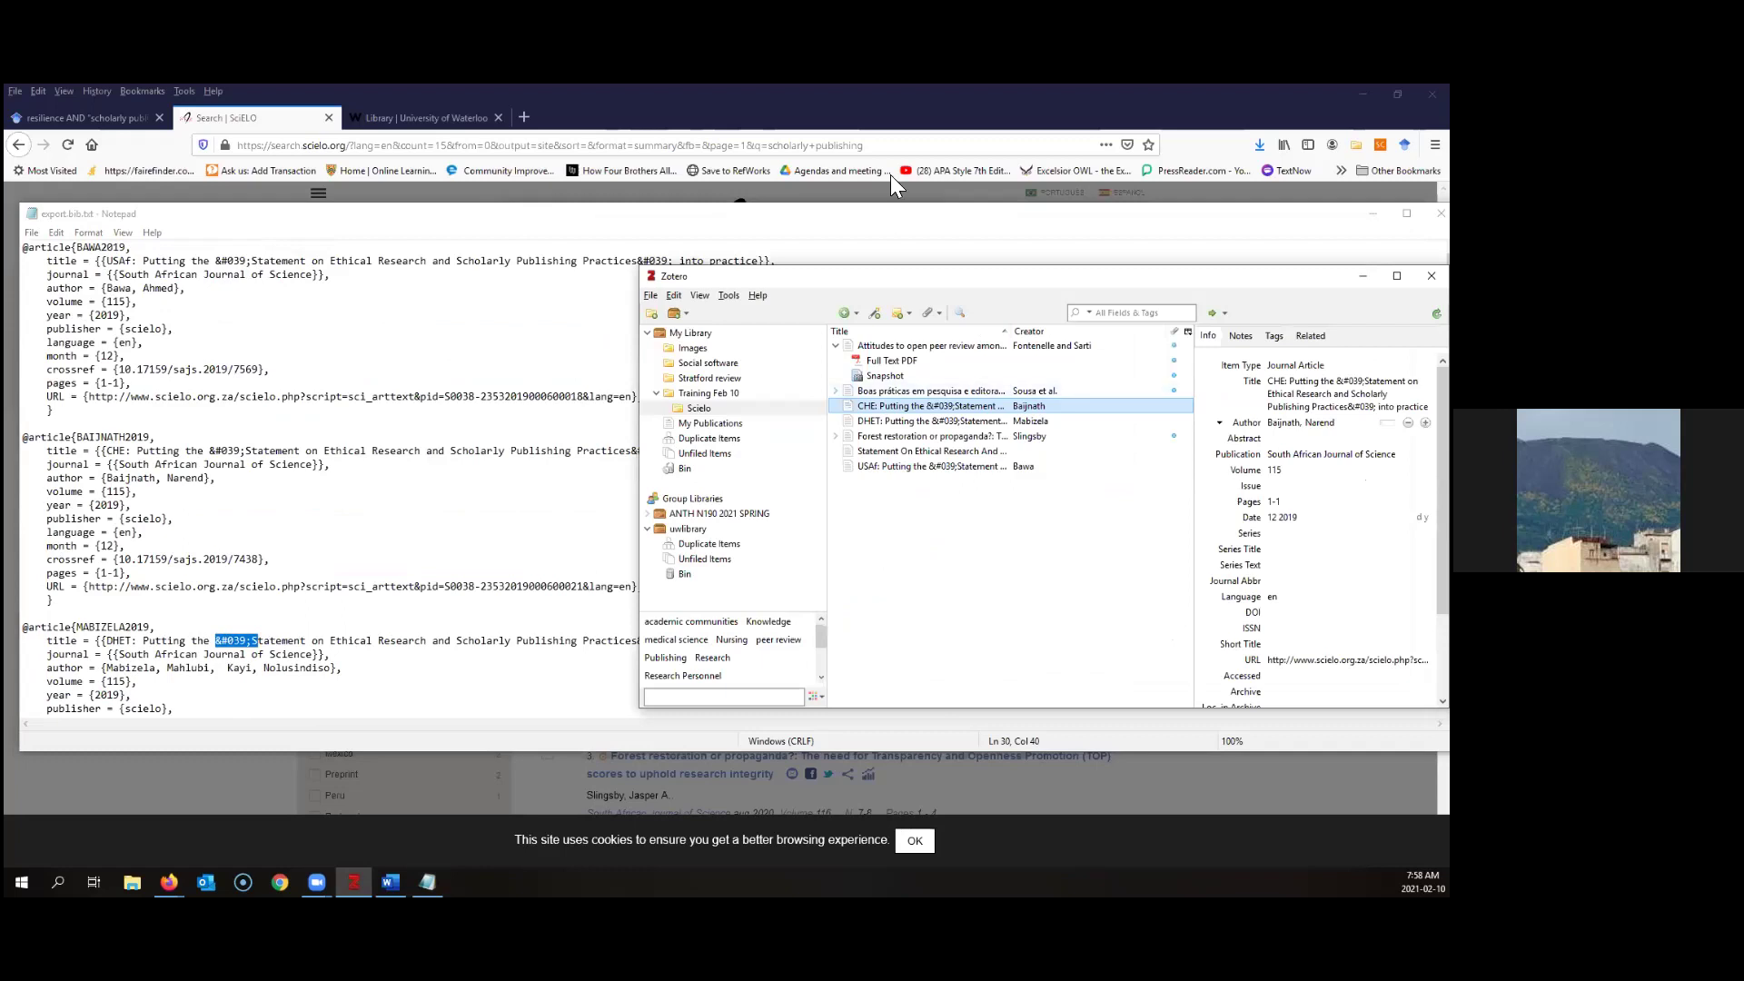
# Replace the &#039; codes before Statement and after Practices in the CHE title with apostrophes
pyautogui.moveTo(752, 273); pyautogui.dragTo(327, 248)
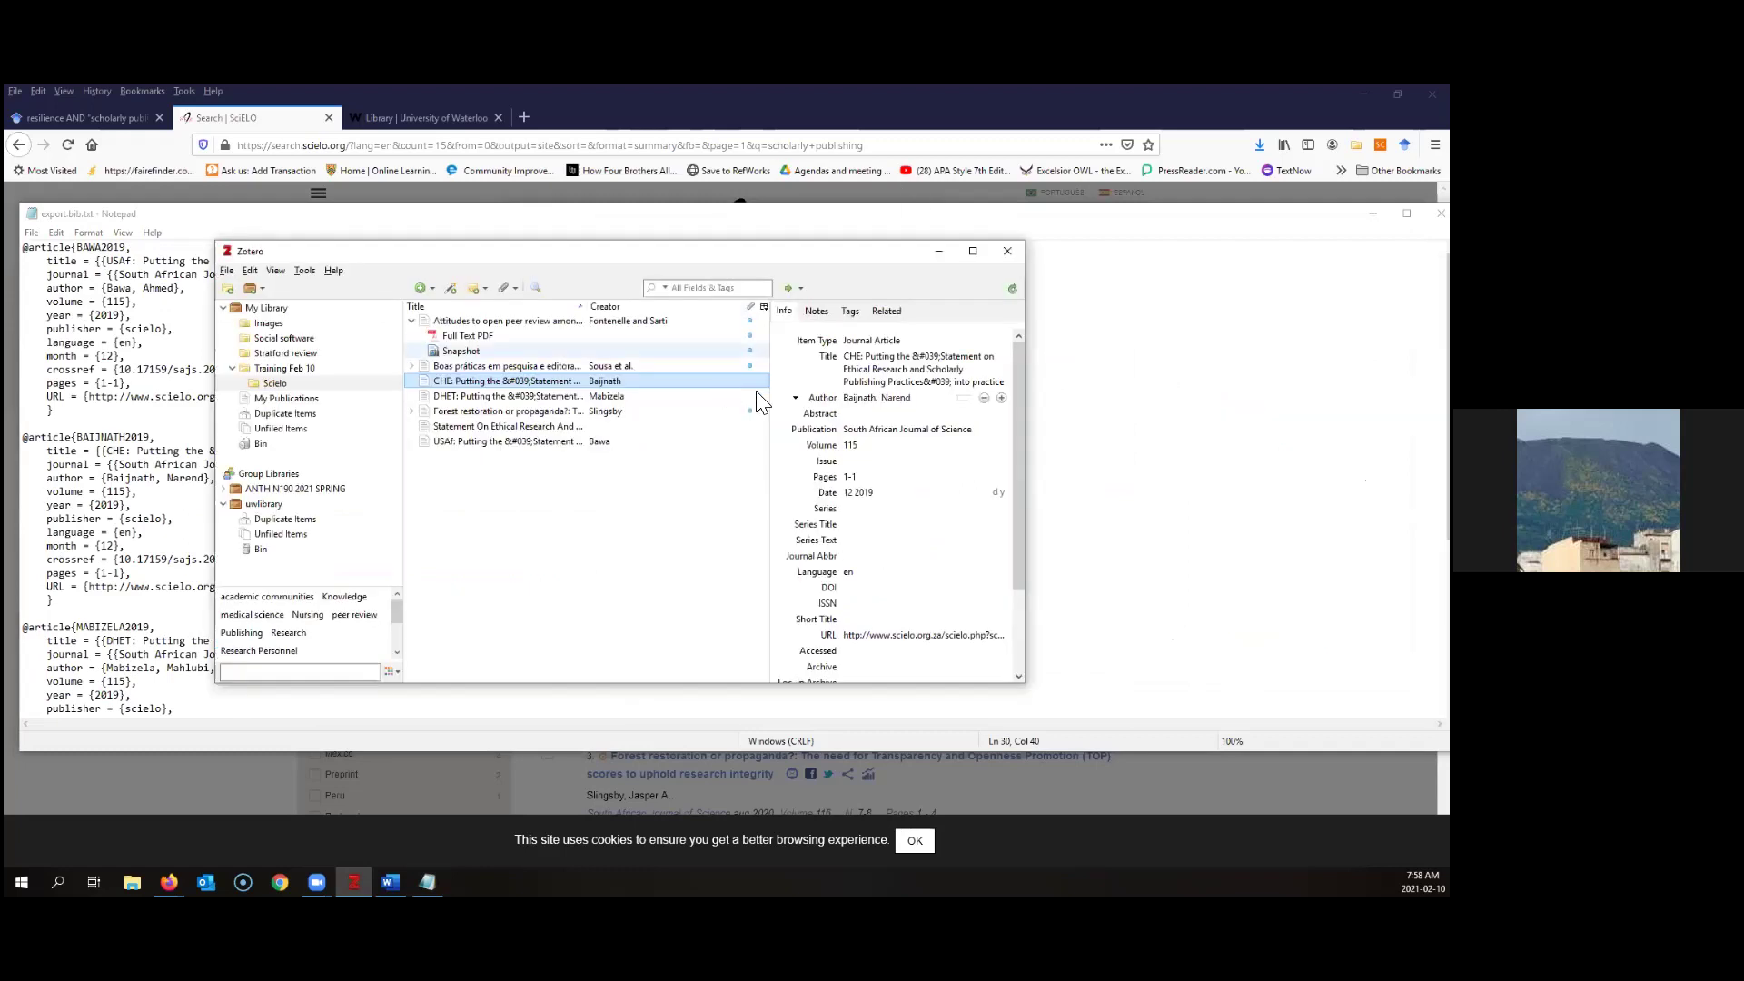
pyautogui.click(955, 359)
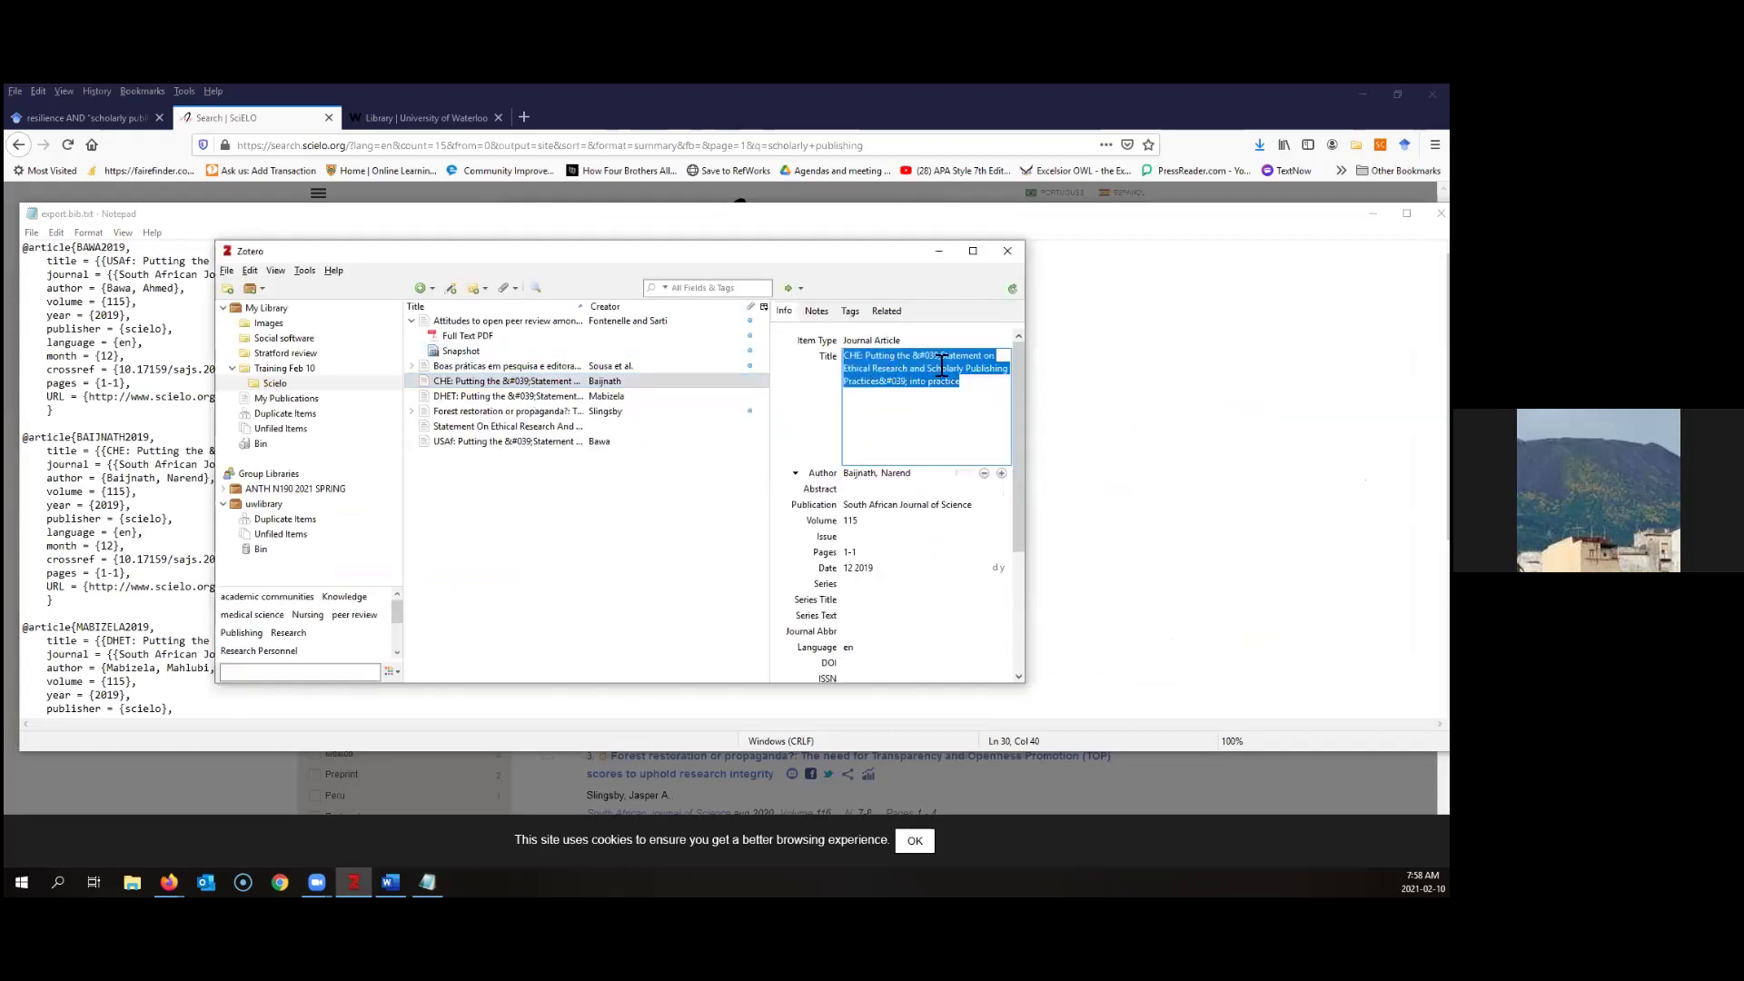
pyautogui.click(945, 357)
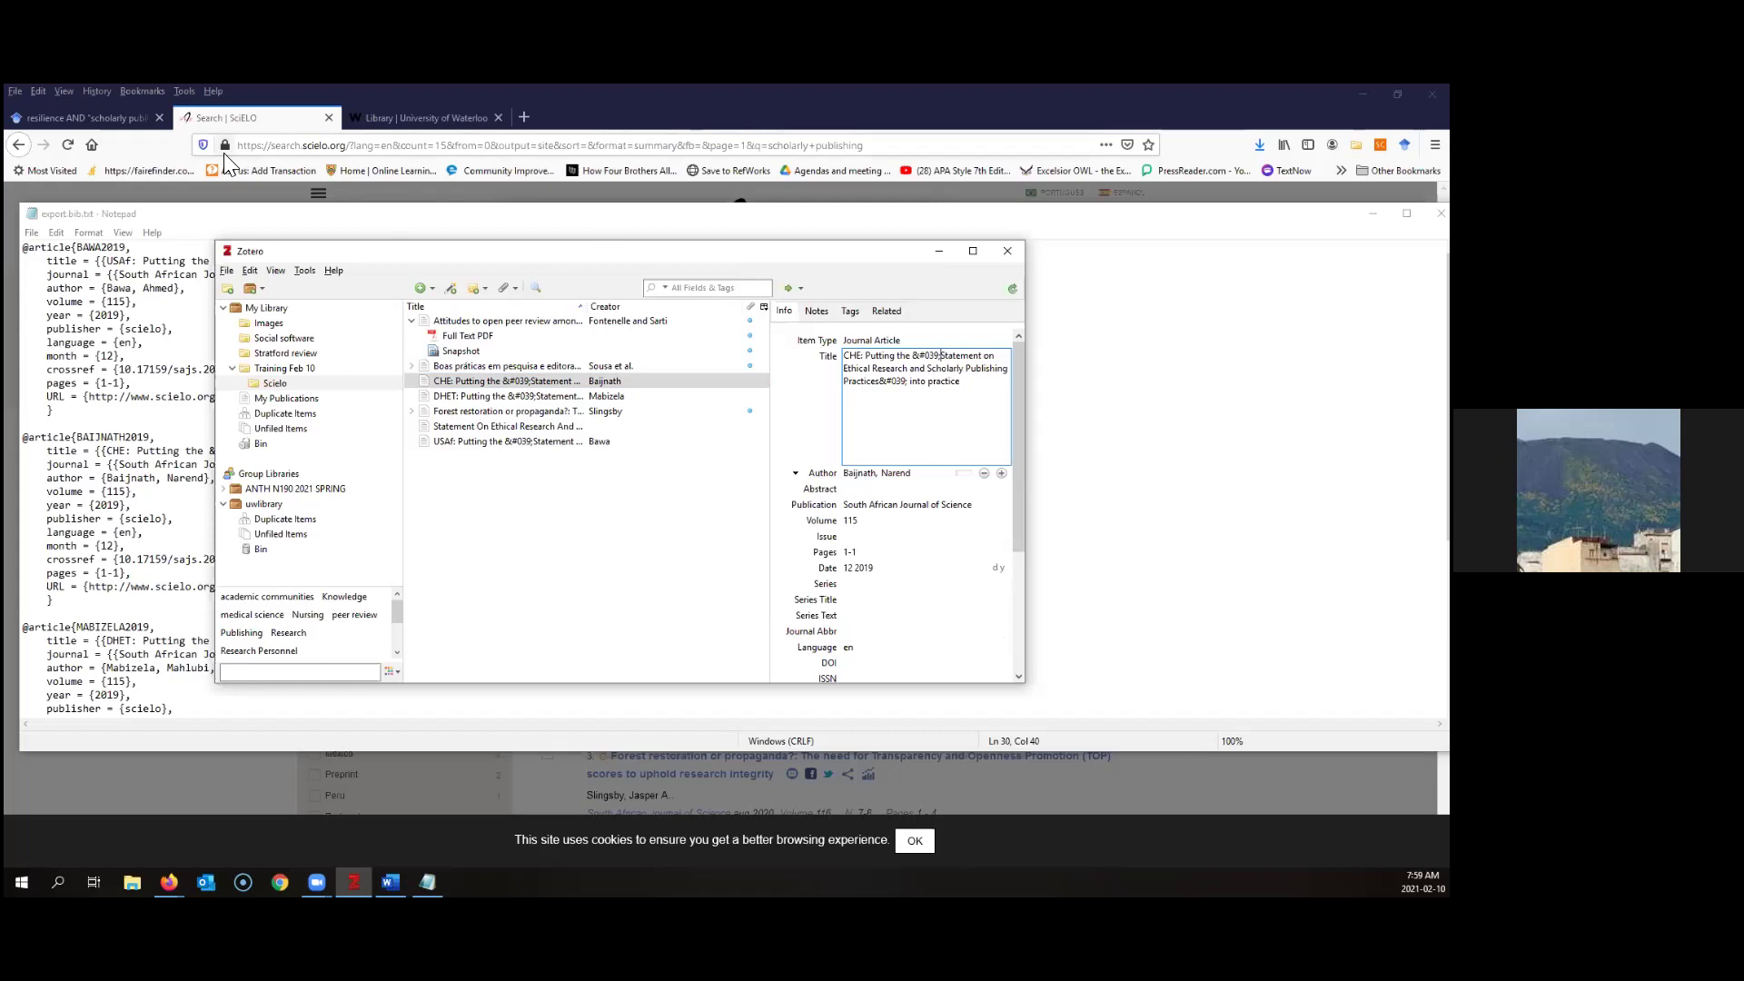
pyautogui.click(135, 185)
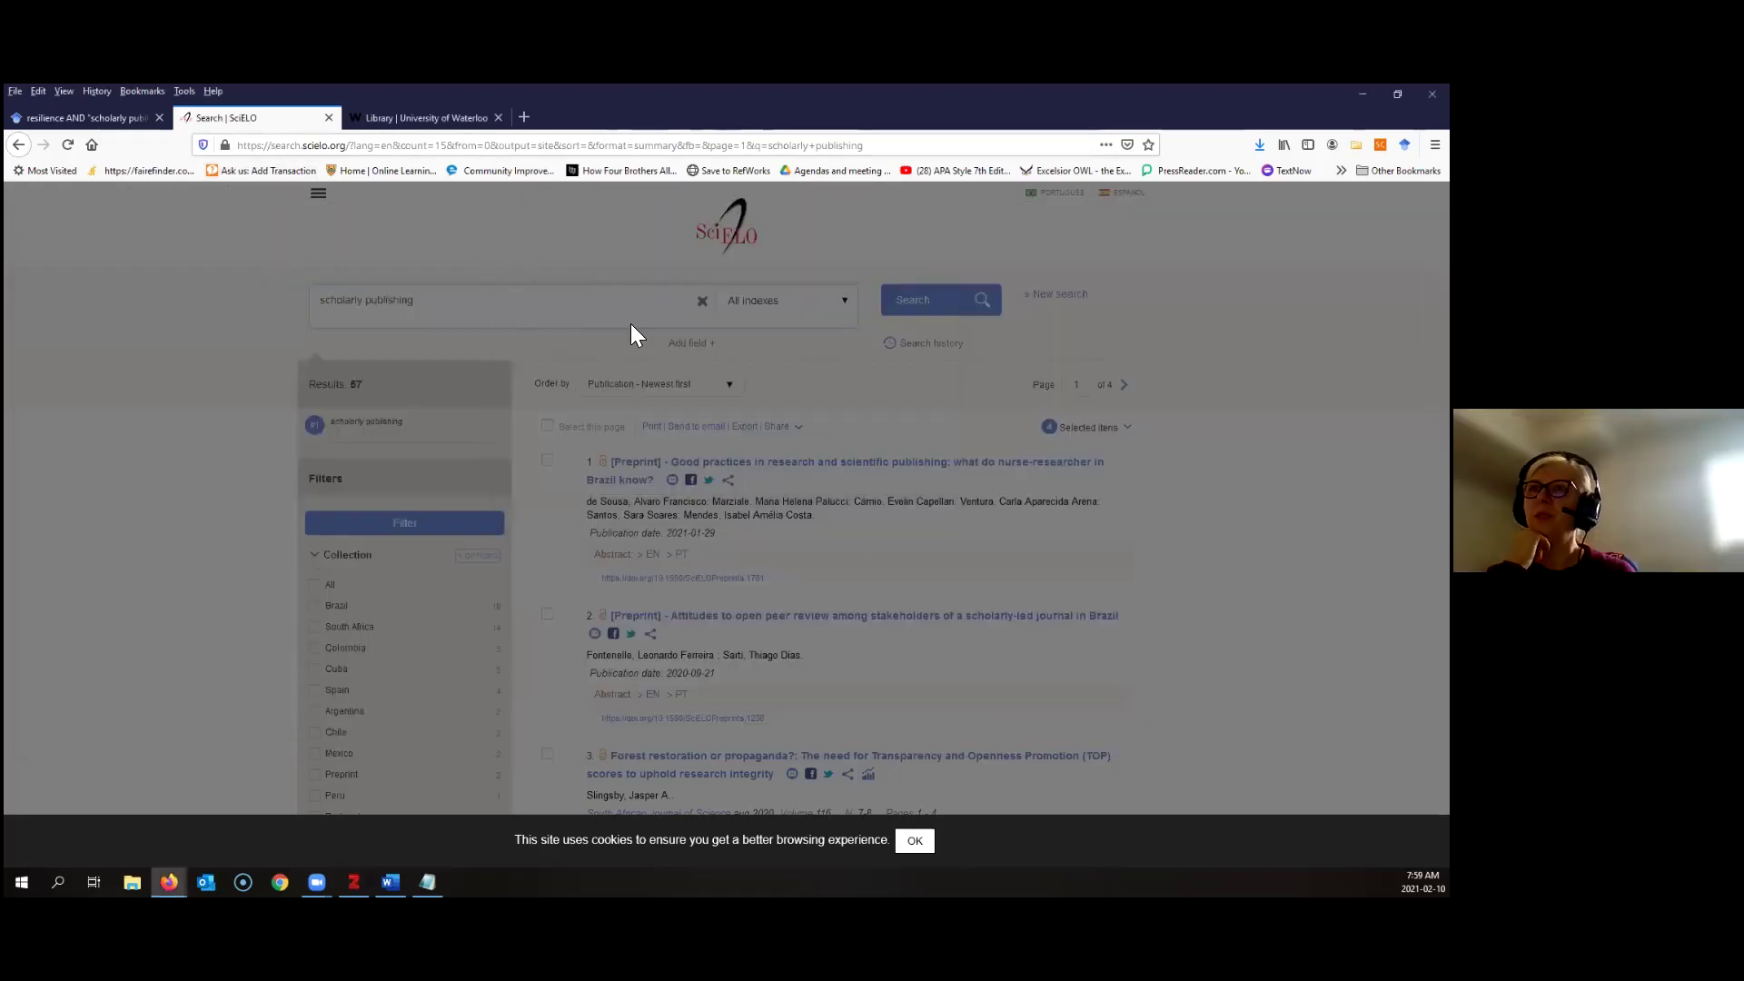
pyautogui.scroll(-5, 815, 541)
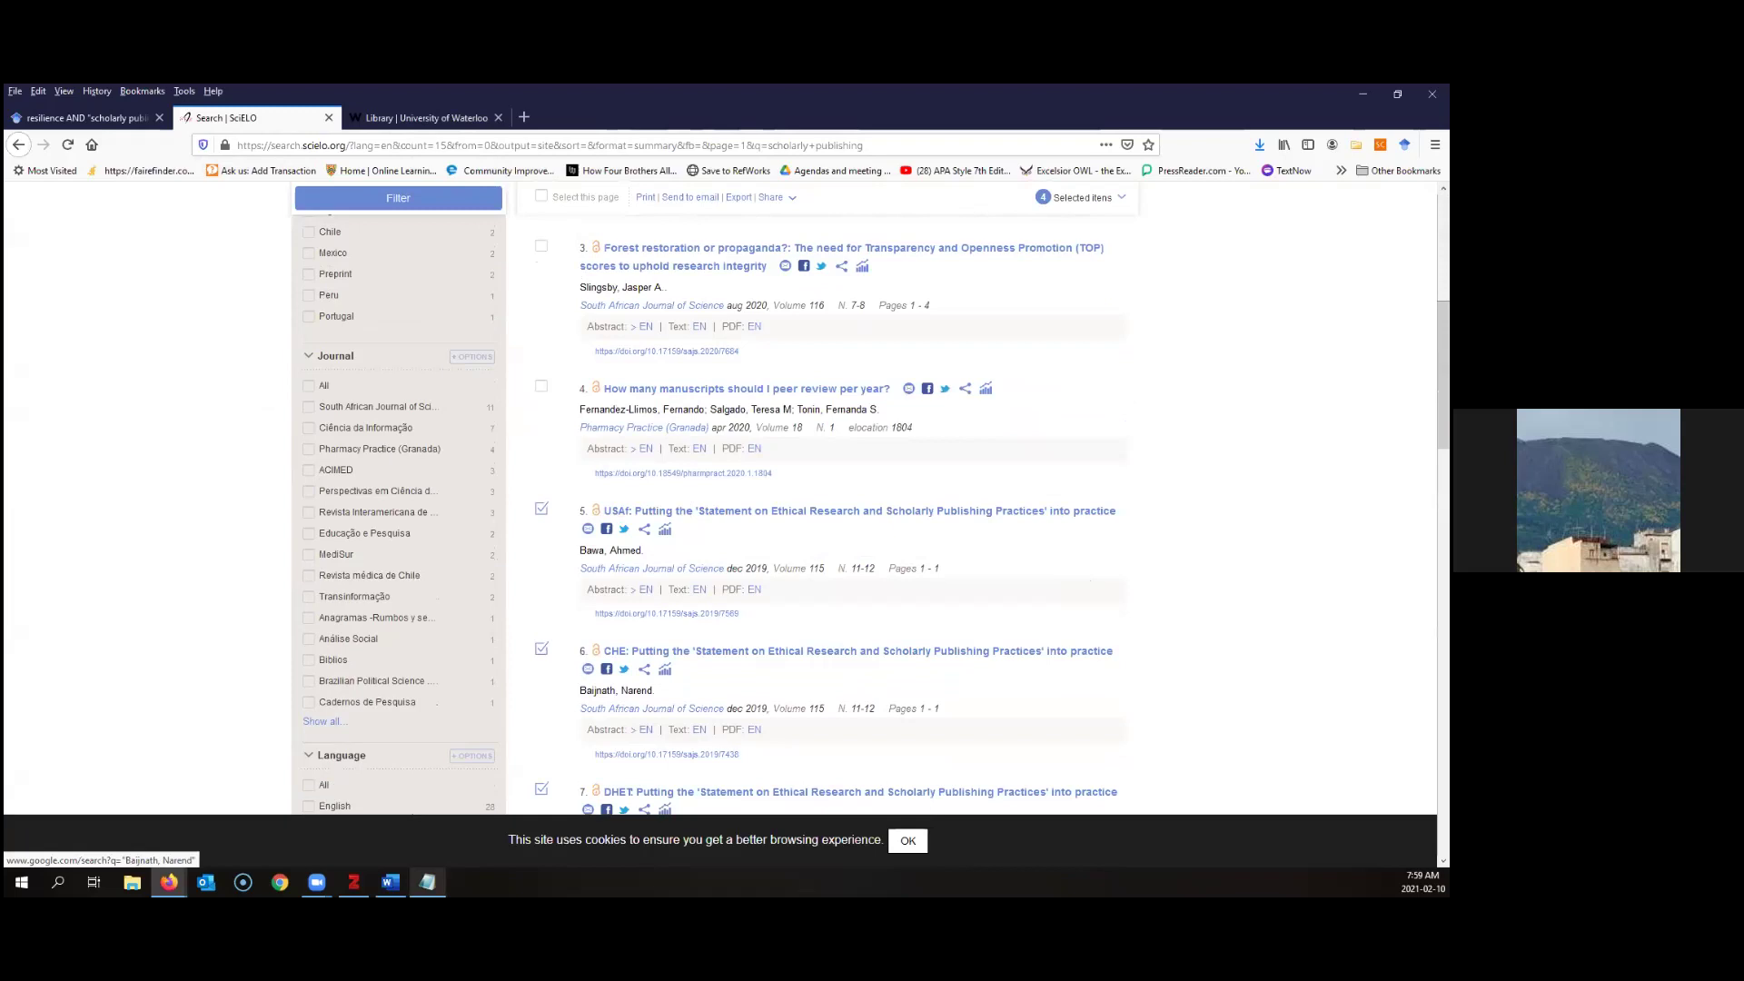
pyautogui.hotkey('alt', 'Tab')
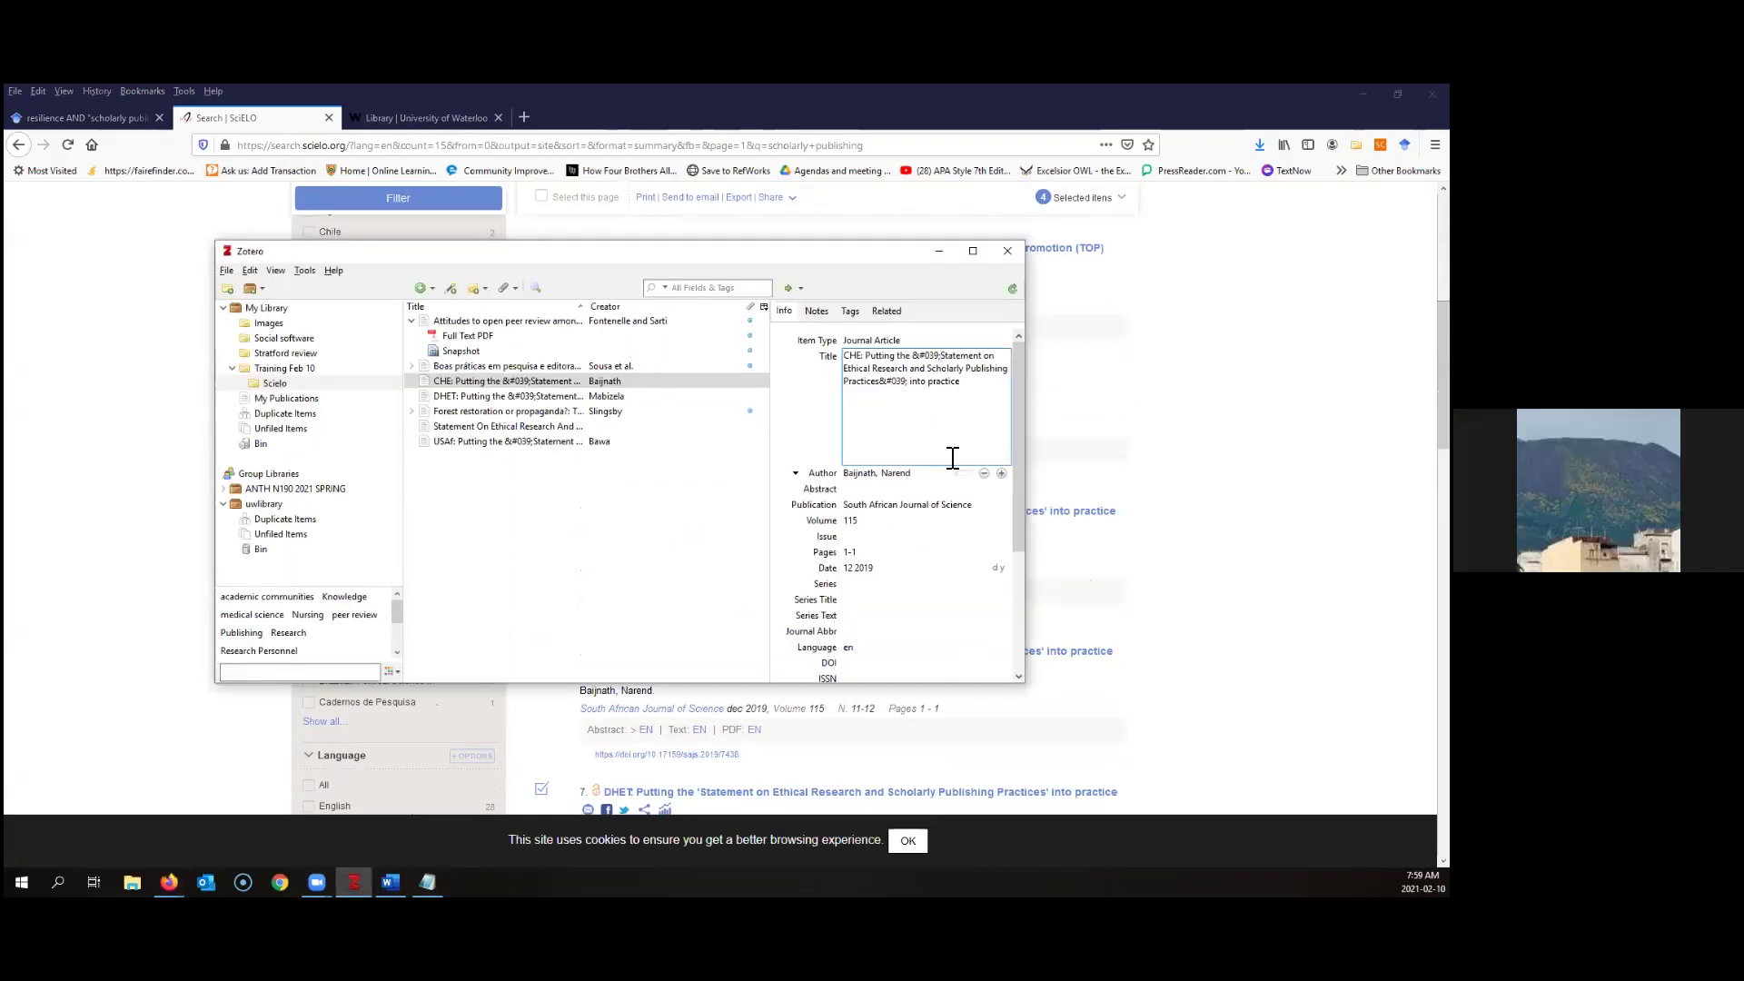
pyautogui.press('BackSpace')
pyautogui.press('BackSpace')
pyautogui.press('BackSpace')
pyautogui.press('BackSpace')
pyautogui.press('BackSpace')
pyautogui.press('BackSpace')
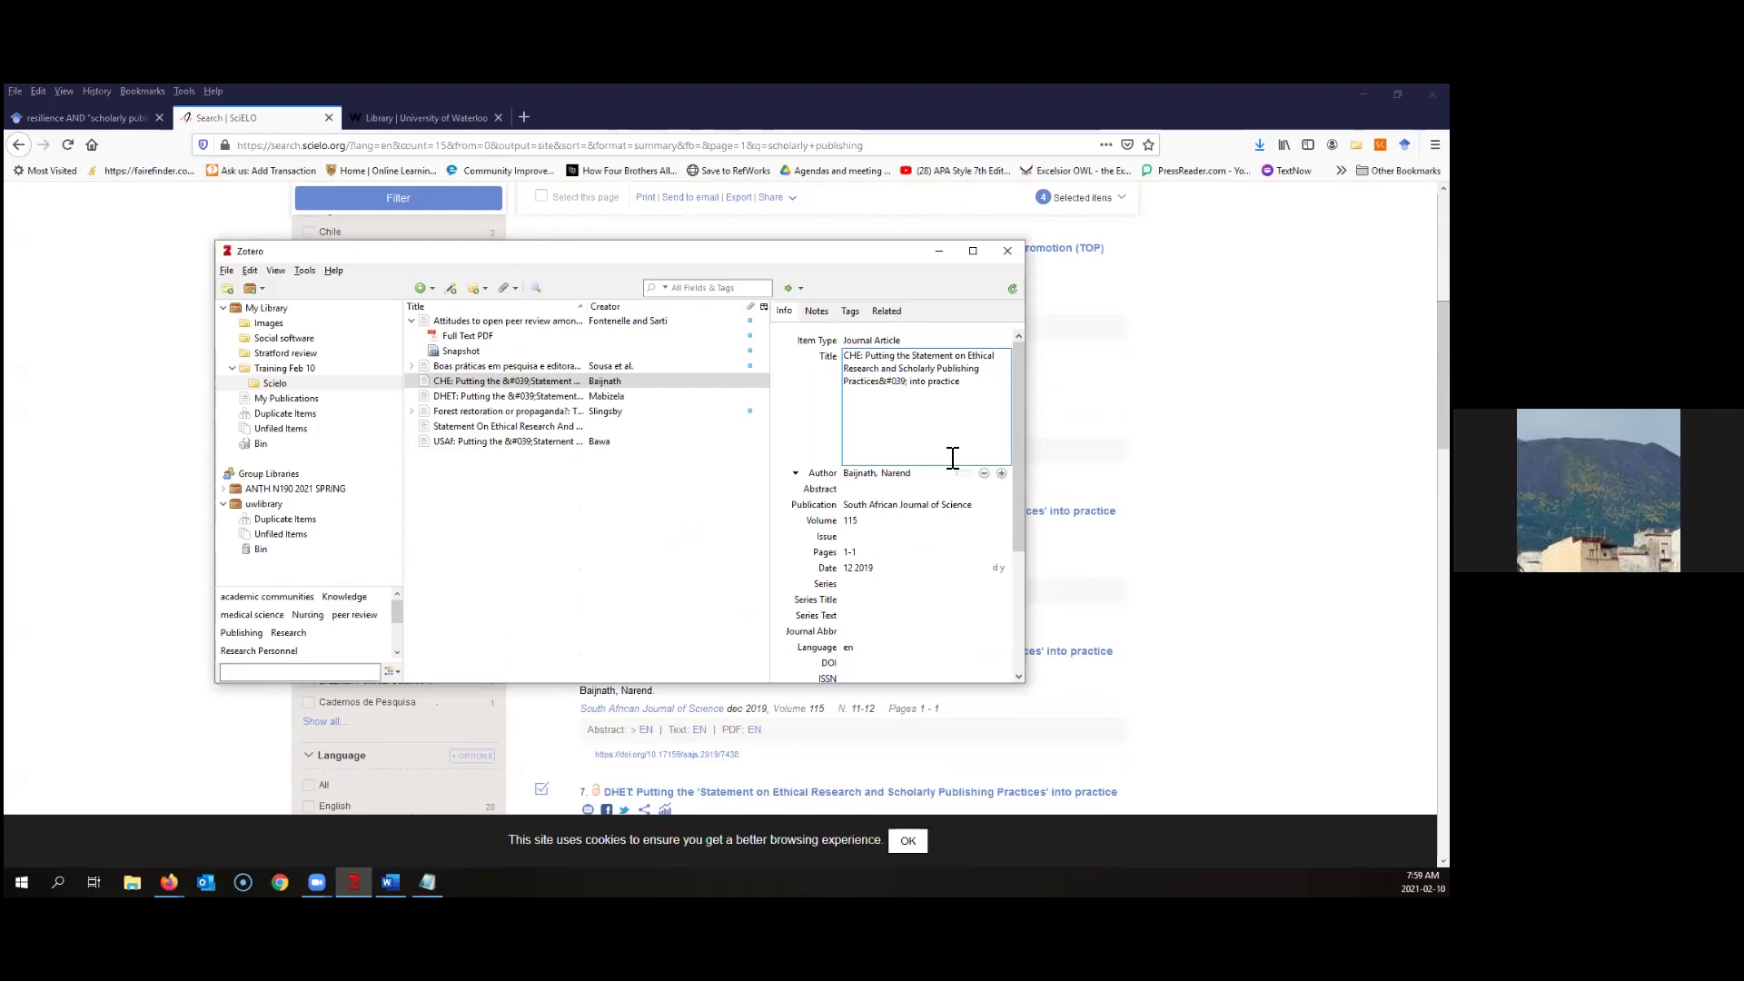
pyautogui.write("'")
pyautogui.press('BackSpace')
pyautogui.press('BackSpace')
pyautogui.press('BackSpace')
pyautogui.press('BackSpace')
pyautogui.press('BackSpace')
pyautogui.write("'")
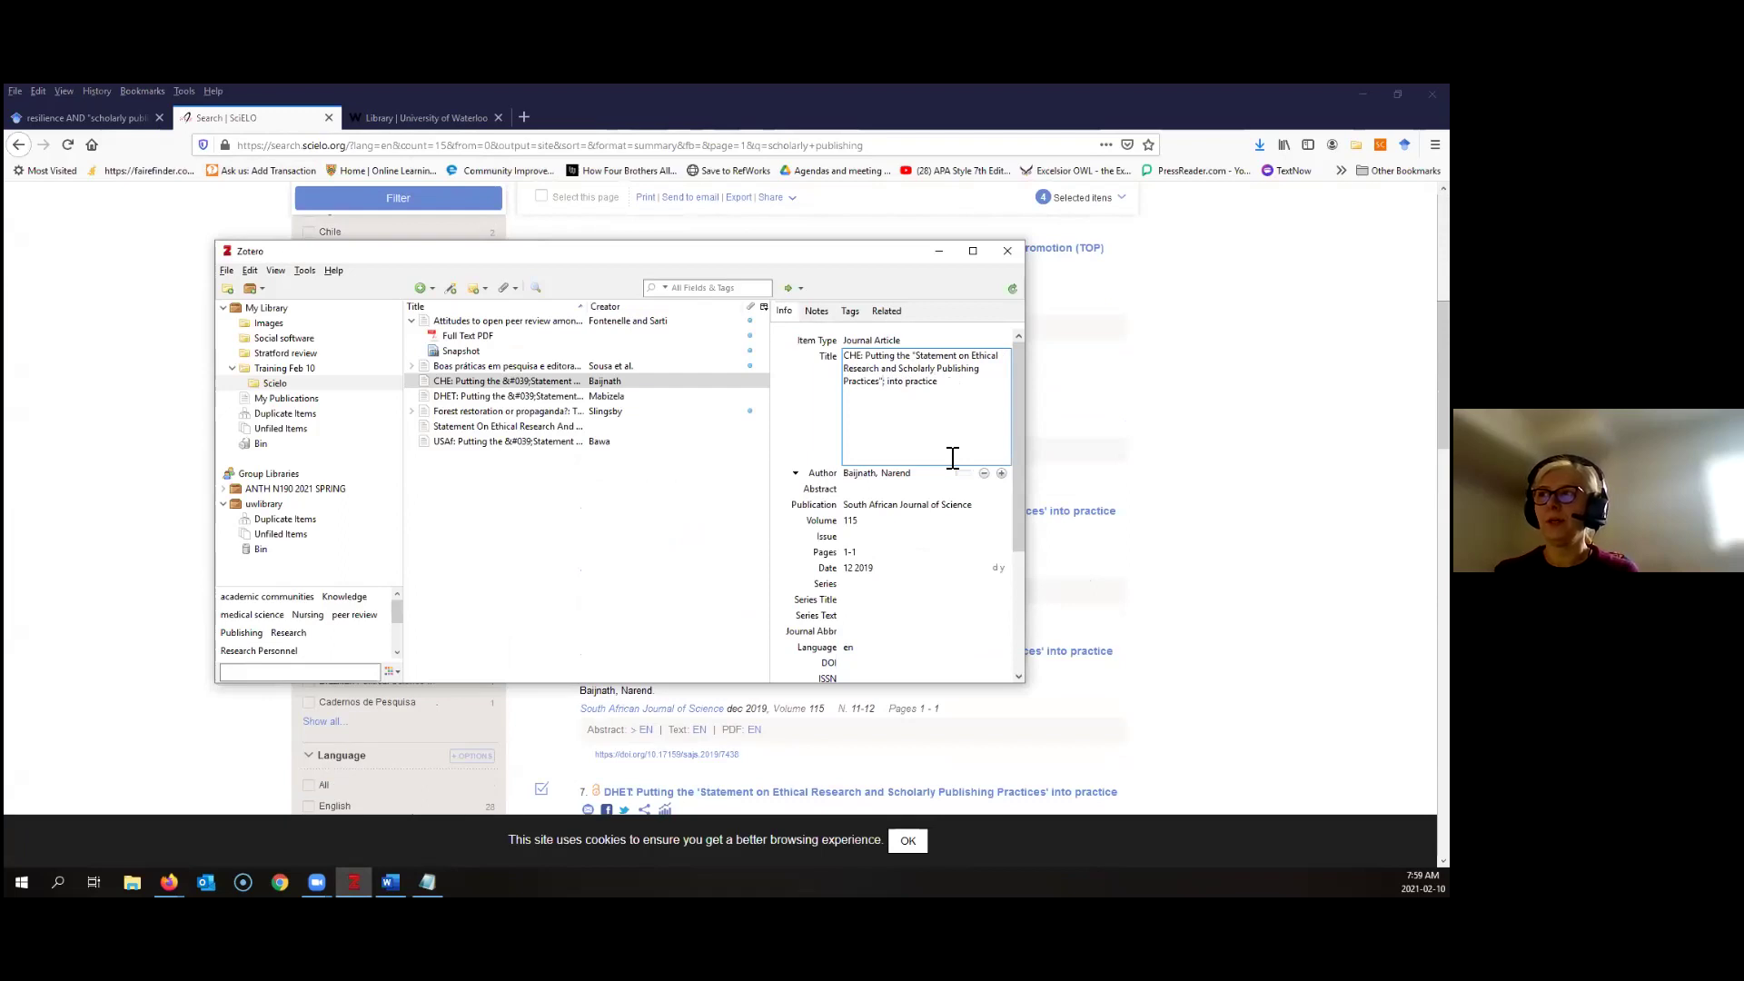
pyautogui.click(613, 507)
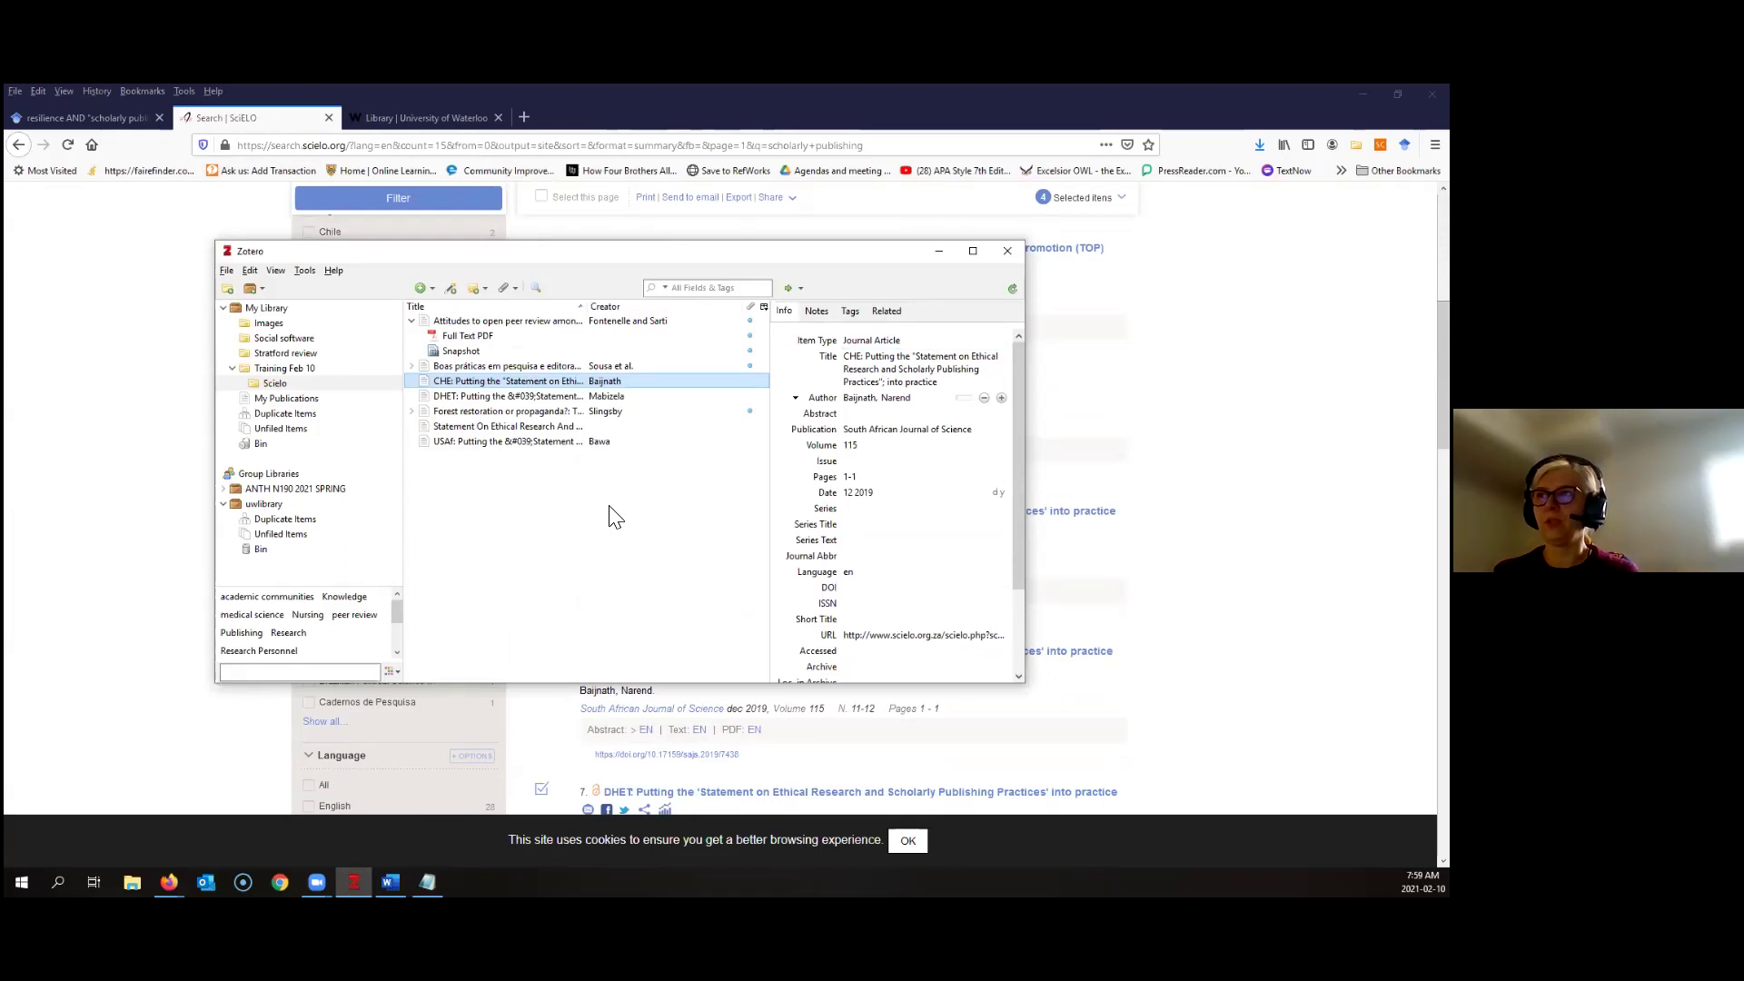
# Open the CHE article's SciELO page from its Zotero entry, then its English PDF, 21.pdf
pyautogui.doubleClick(479, 383)
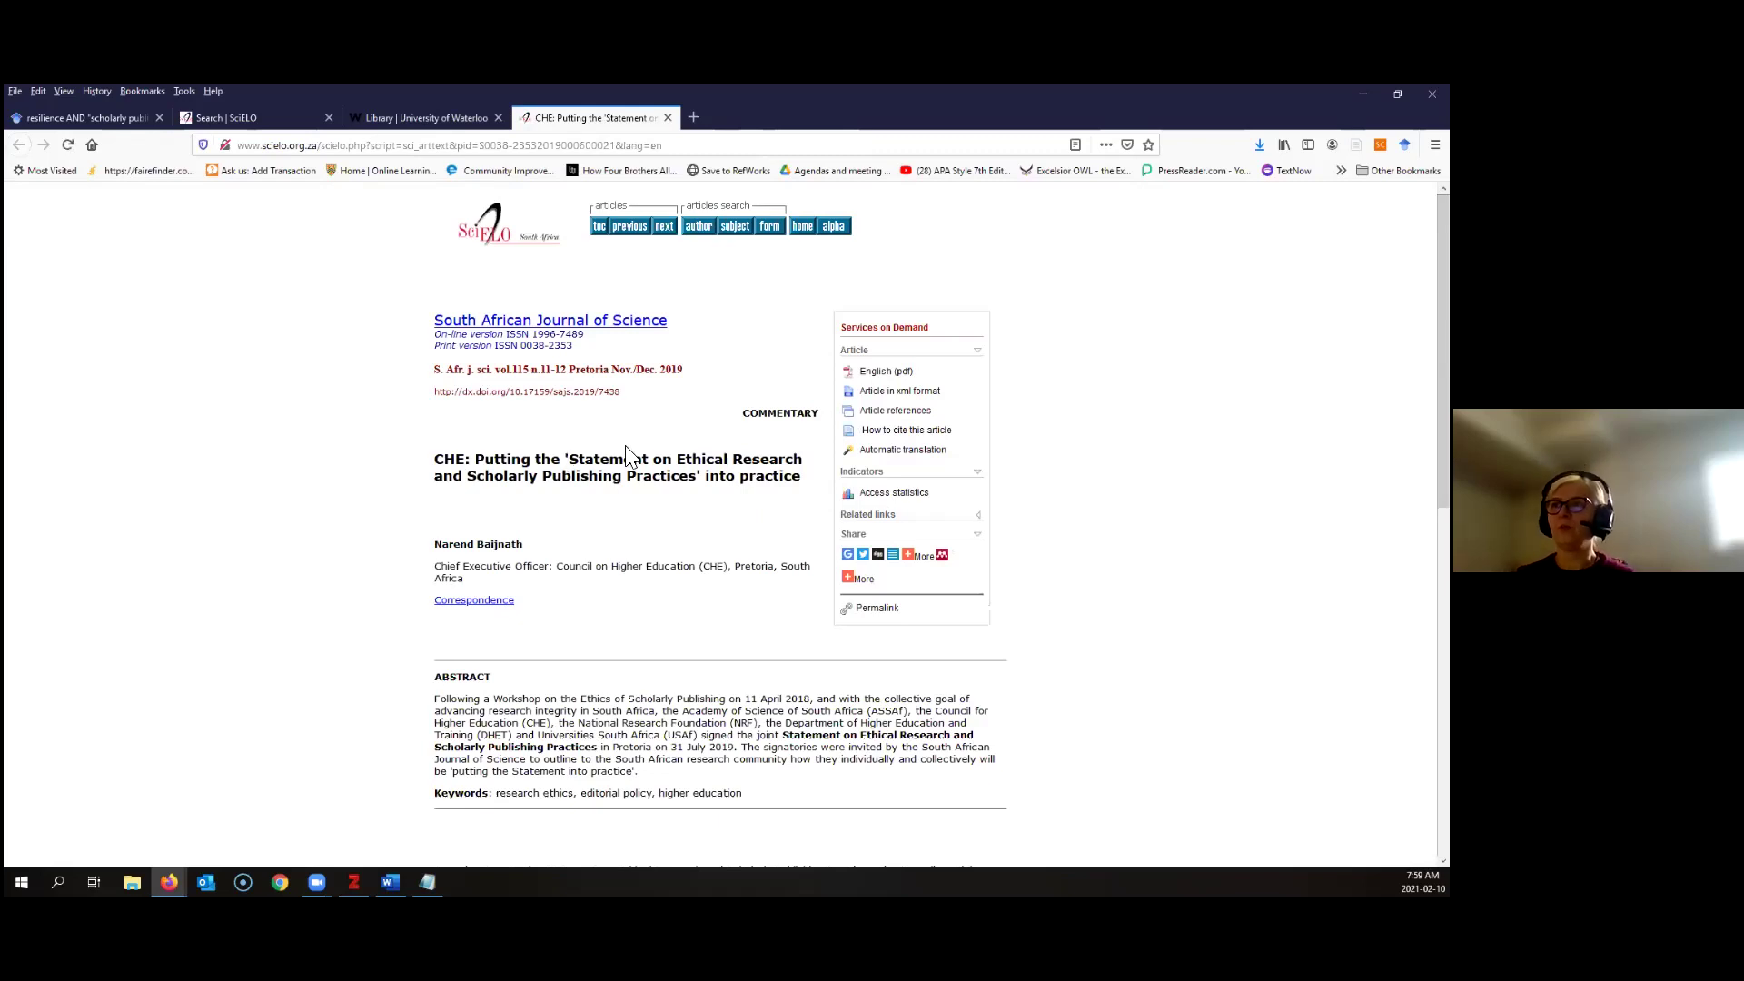
pyautogui.scroll(-3, 616, 565)
pyautogui.scroll(-1, 609, 536)
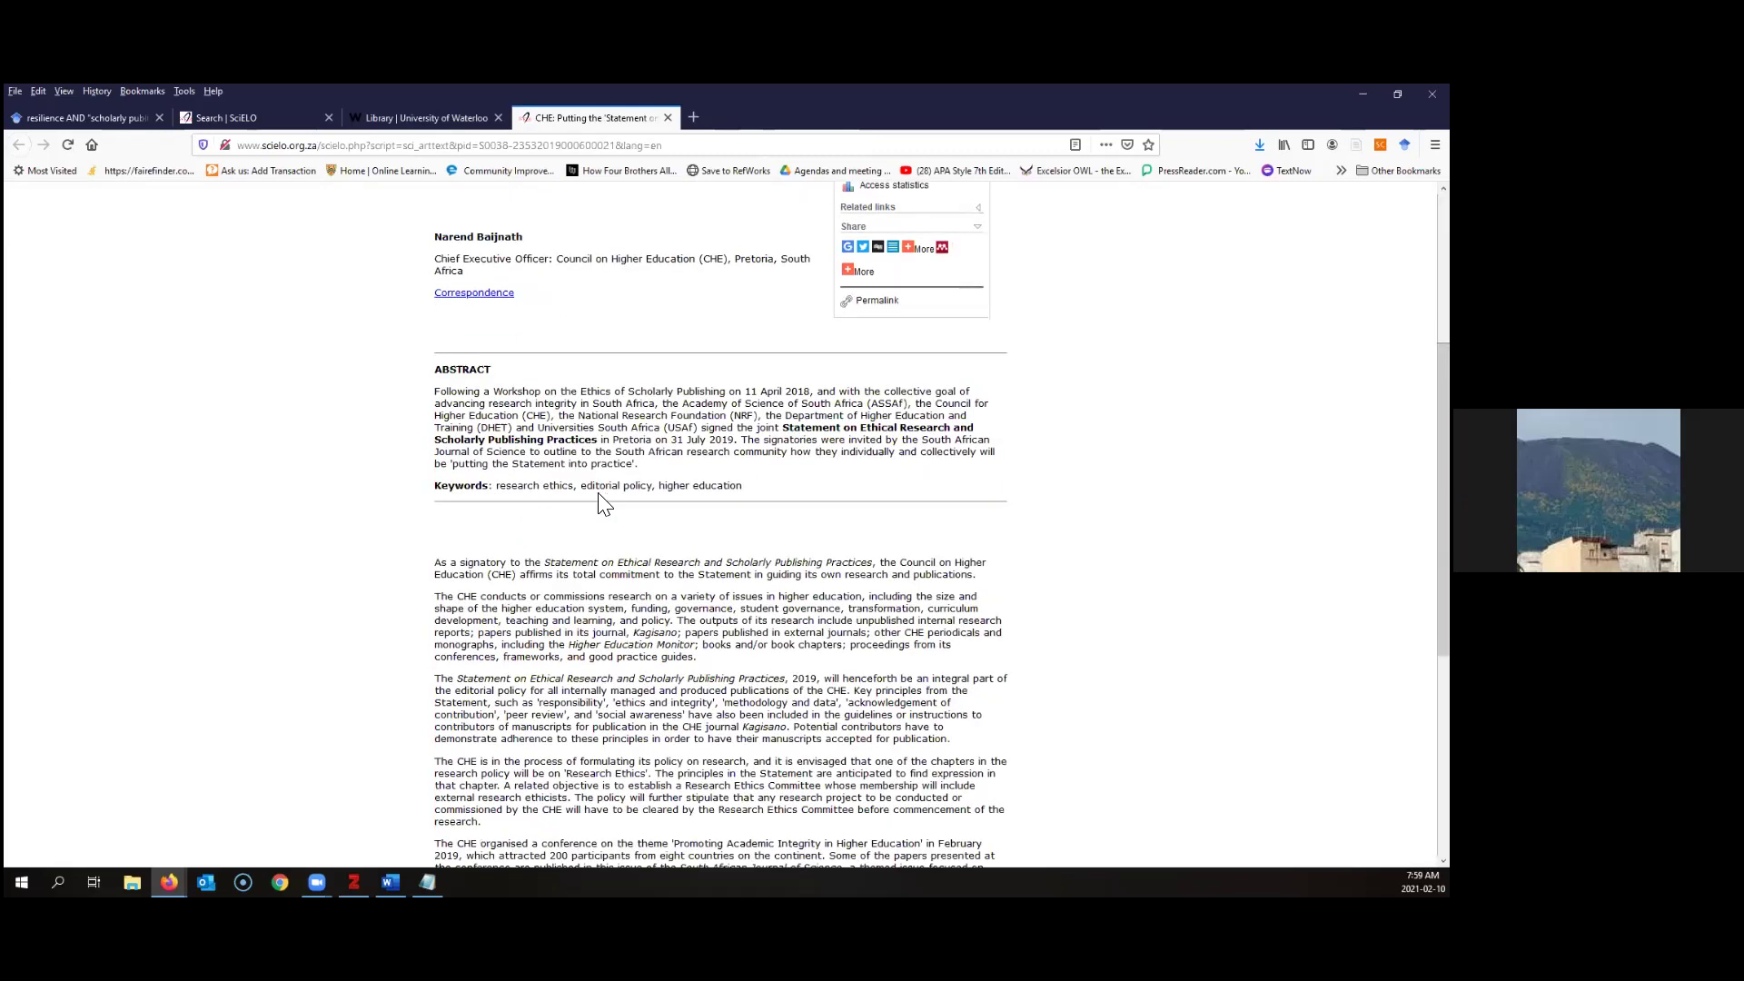
pyautogui.scroll(-1, 600, 534)
pyautogui.scroll(-3, 597, 525)
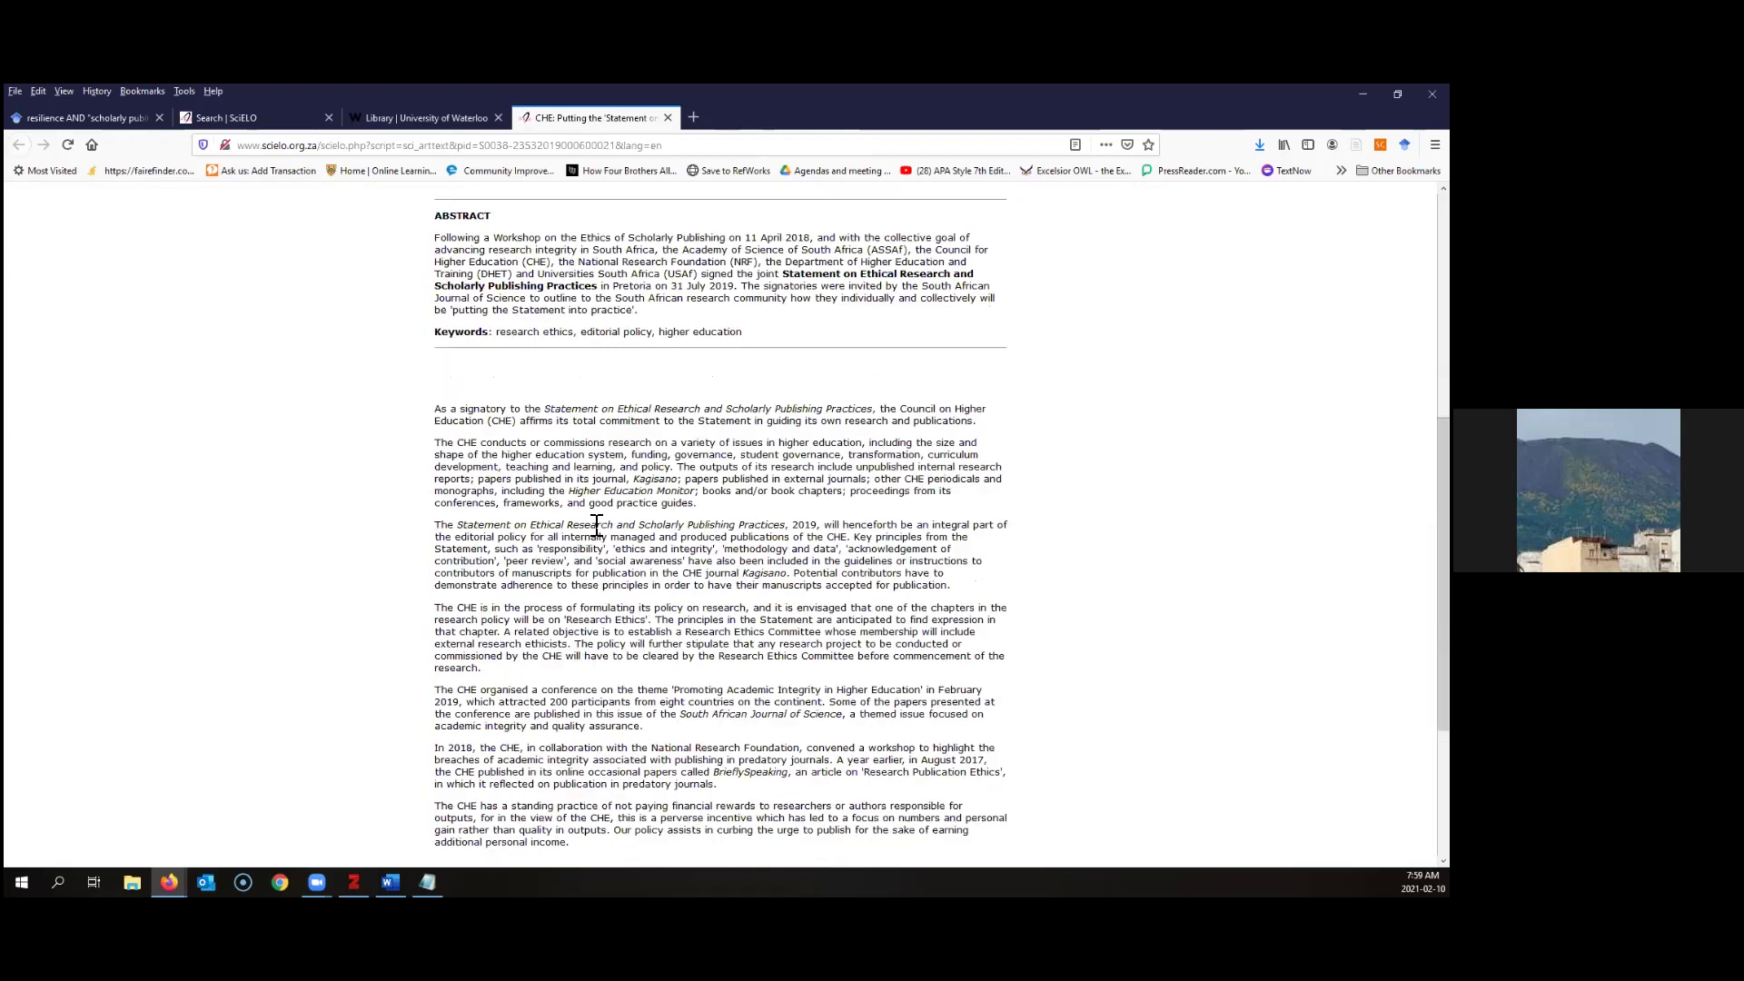
pyautogui.scroll(5, 597, 525)
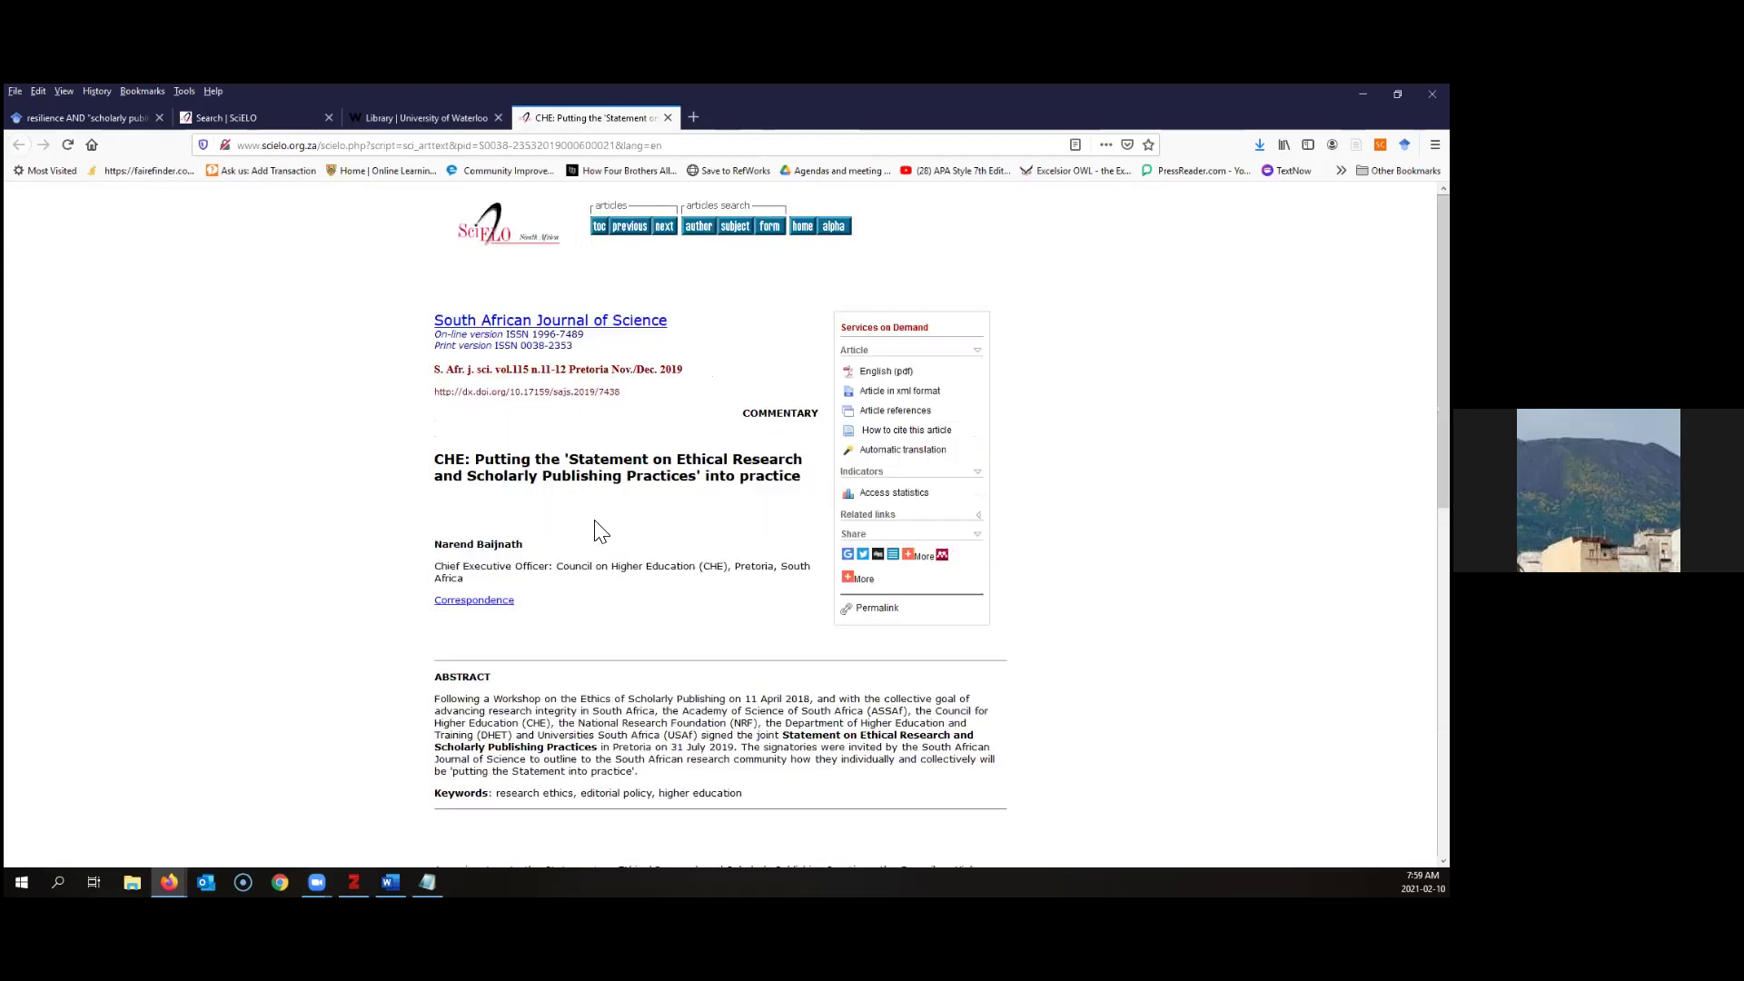
pyautogui.click(883, 379)
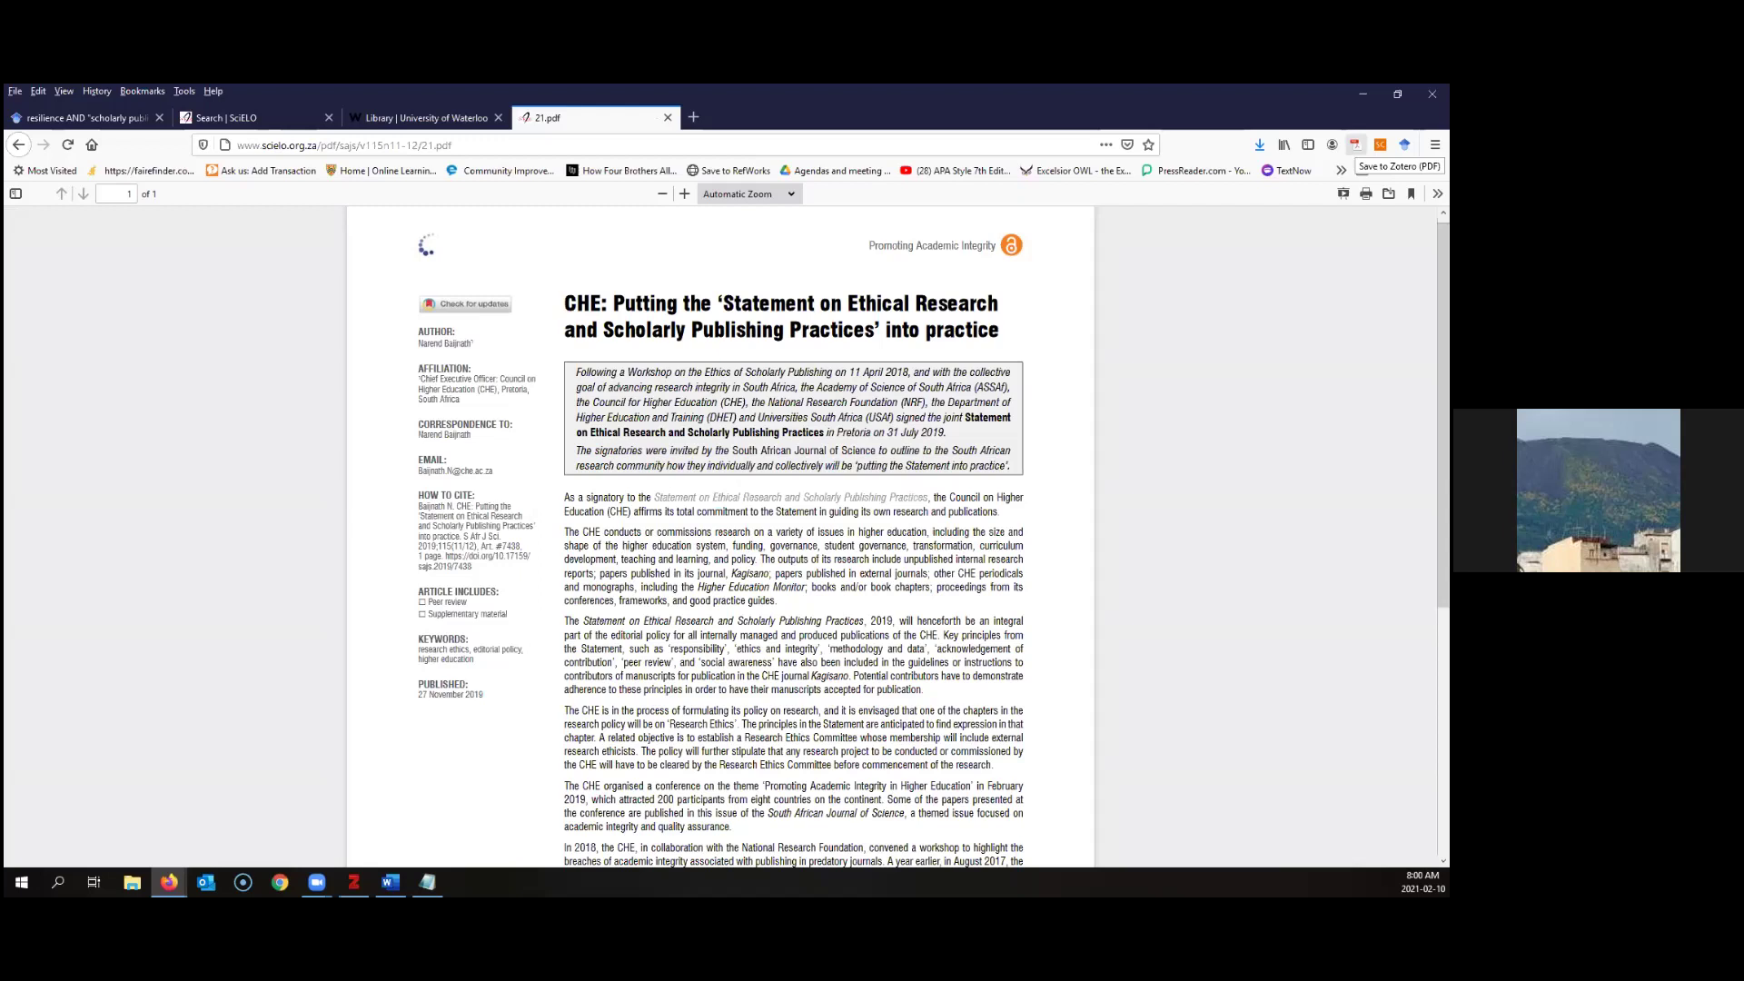
# Save the open 21.pdf to Zotero with the connector and check the new item
pyautogui.click(1355, 145)
pyautogui.hotkey('alt', 'Tab')
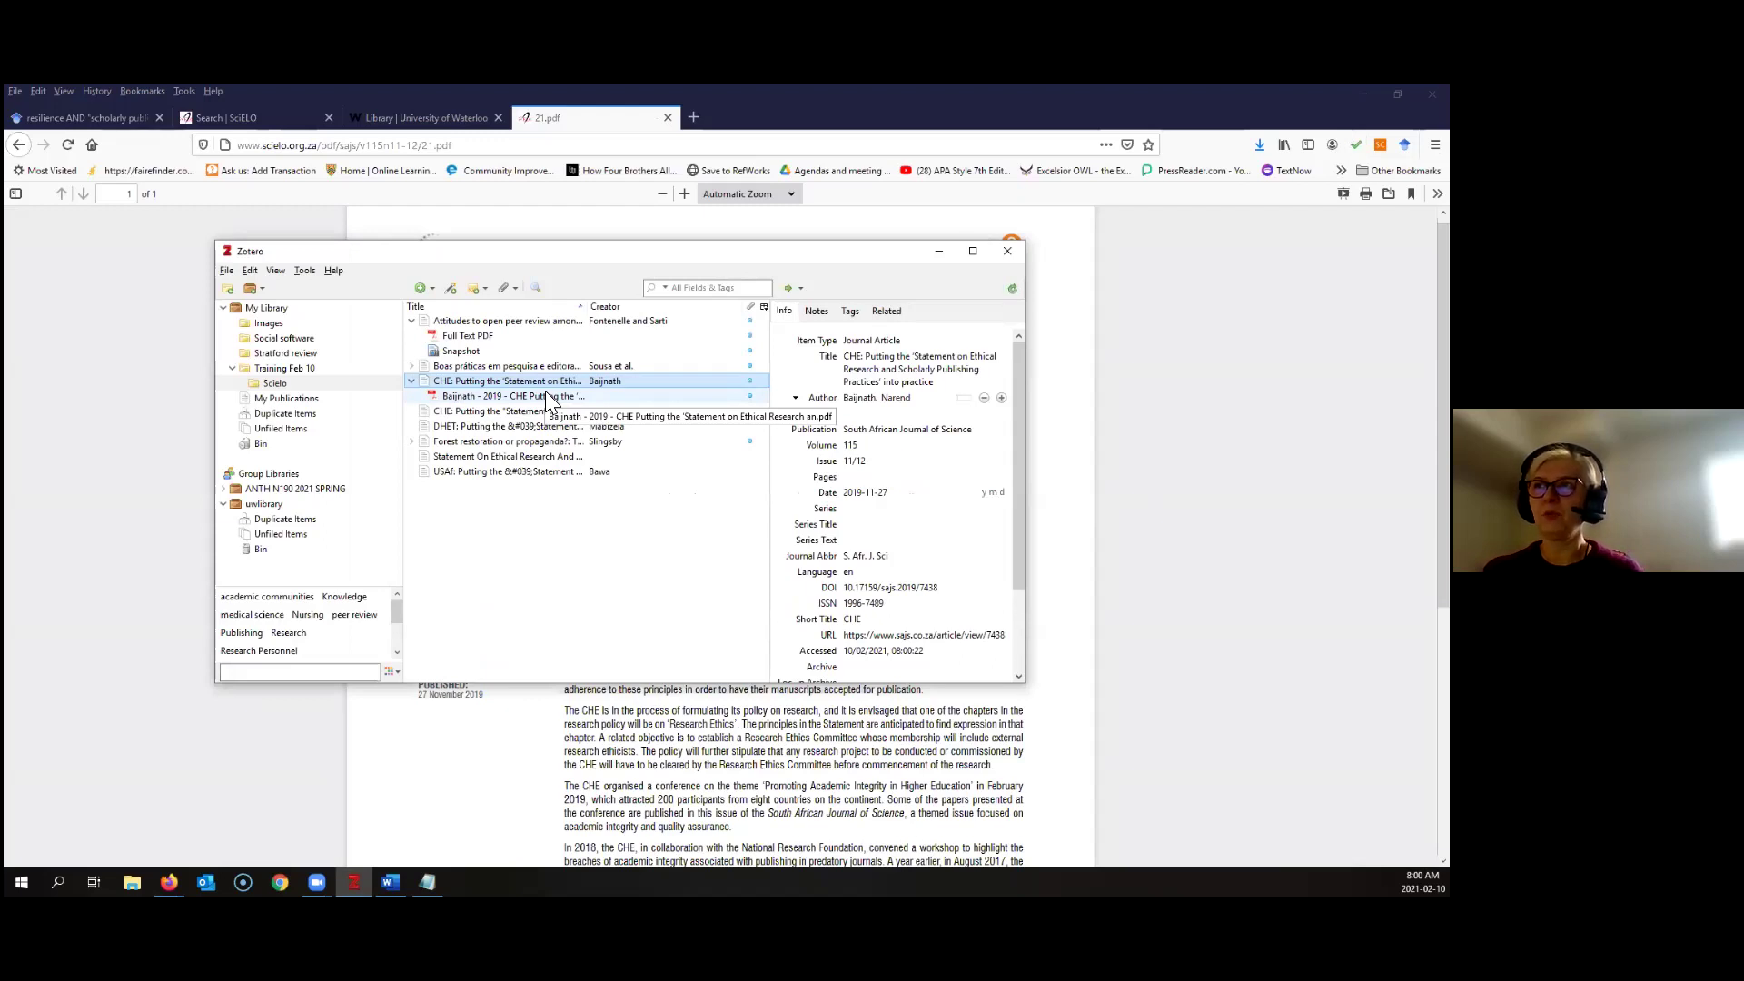
pyautogui.rightClick(481, 413)
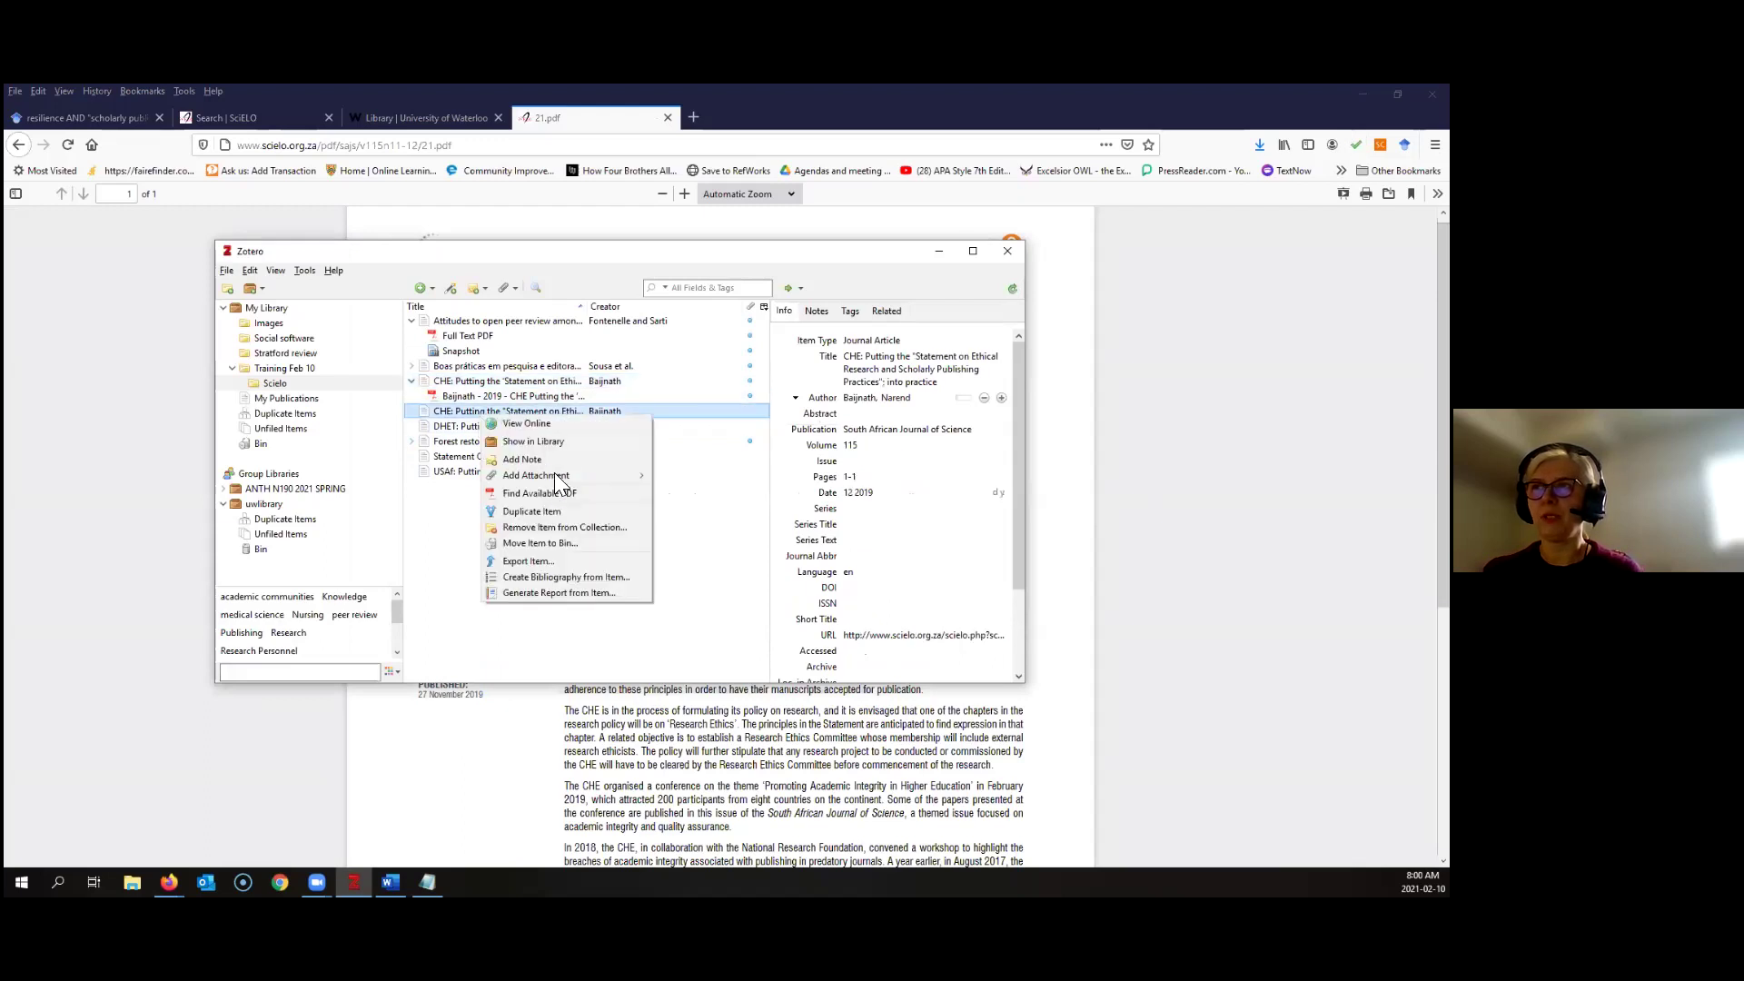
pyautogui.click(538, 491)
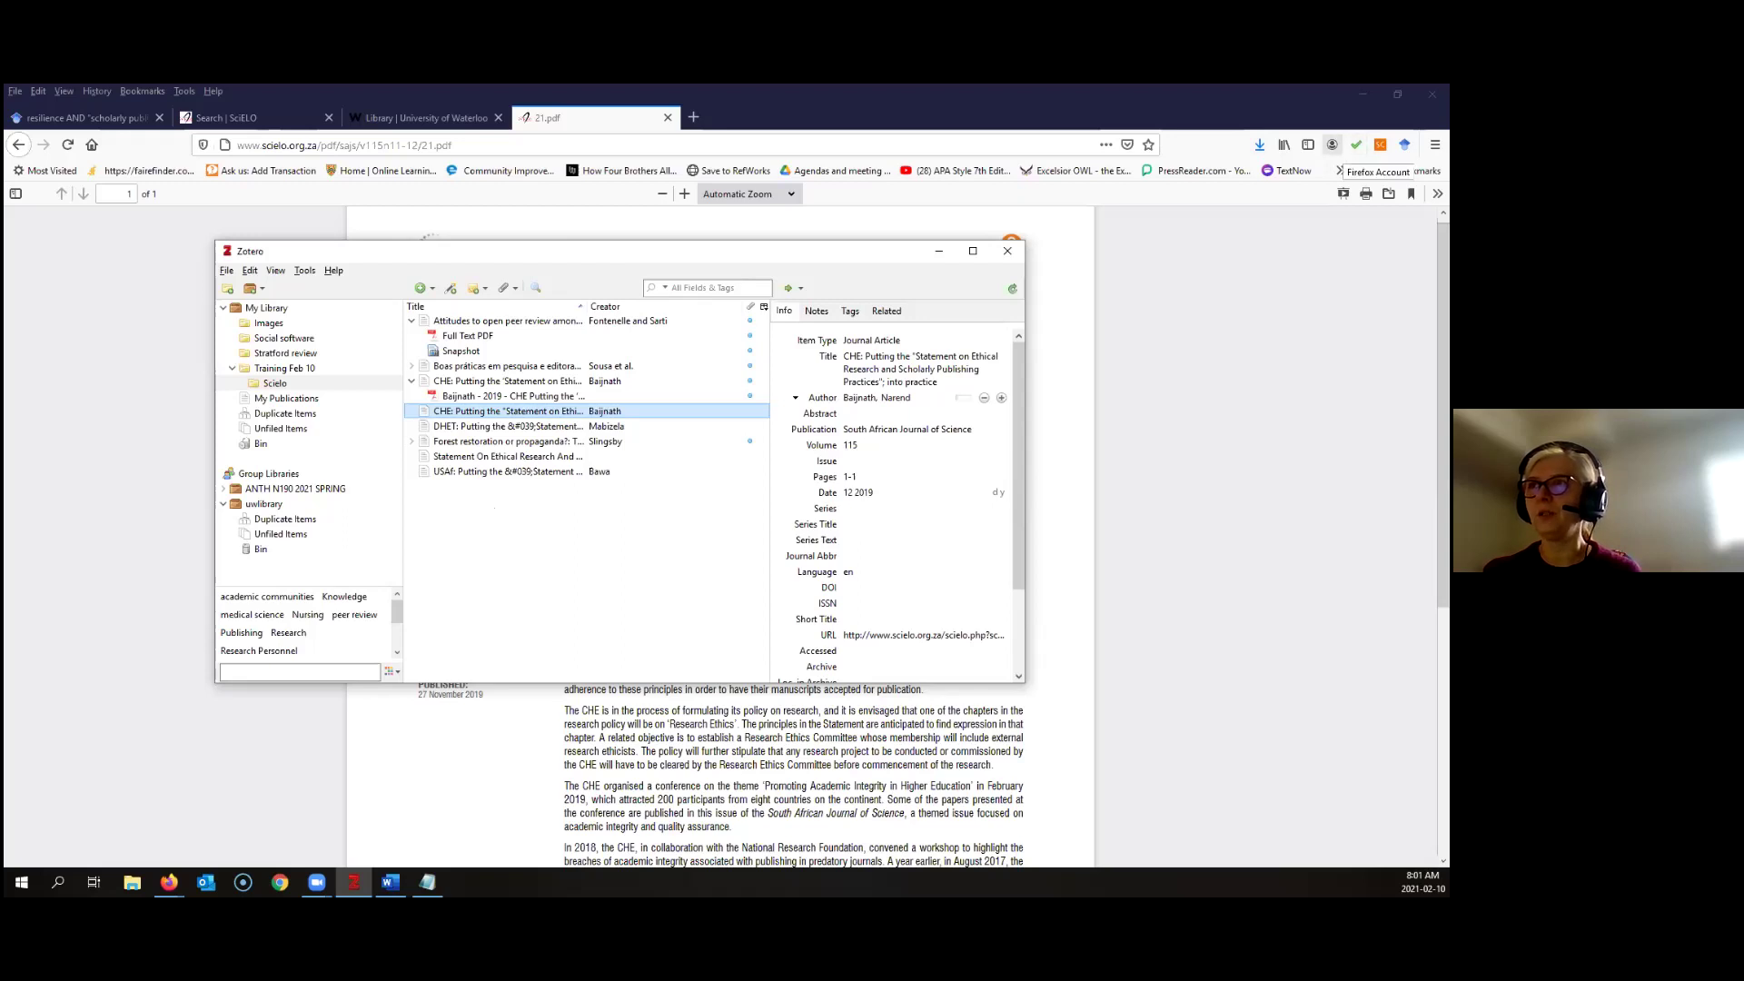
pyautogui.click(907, 429)
pyautogui.press('Return')
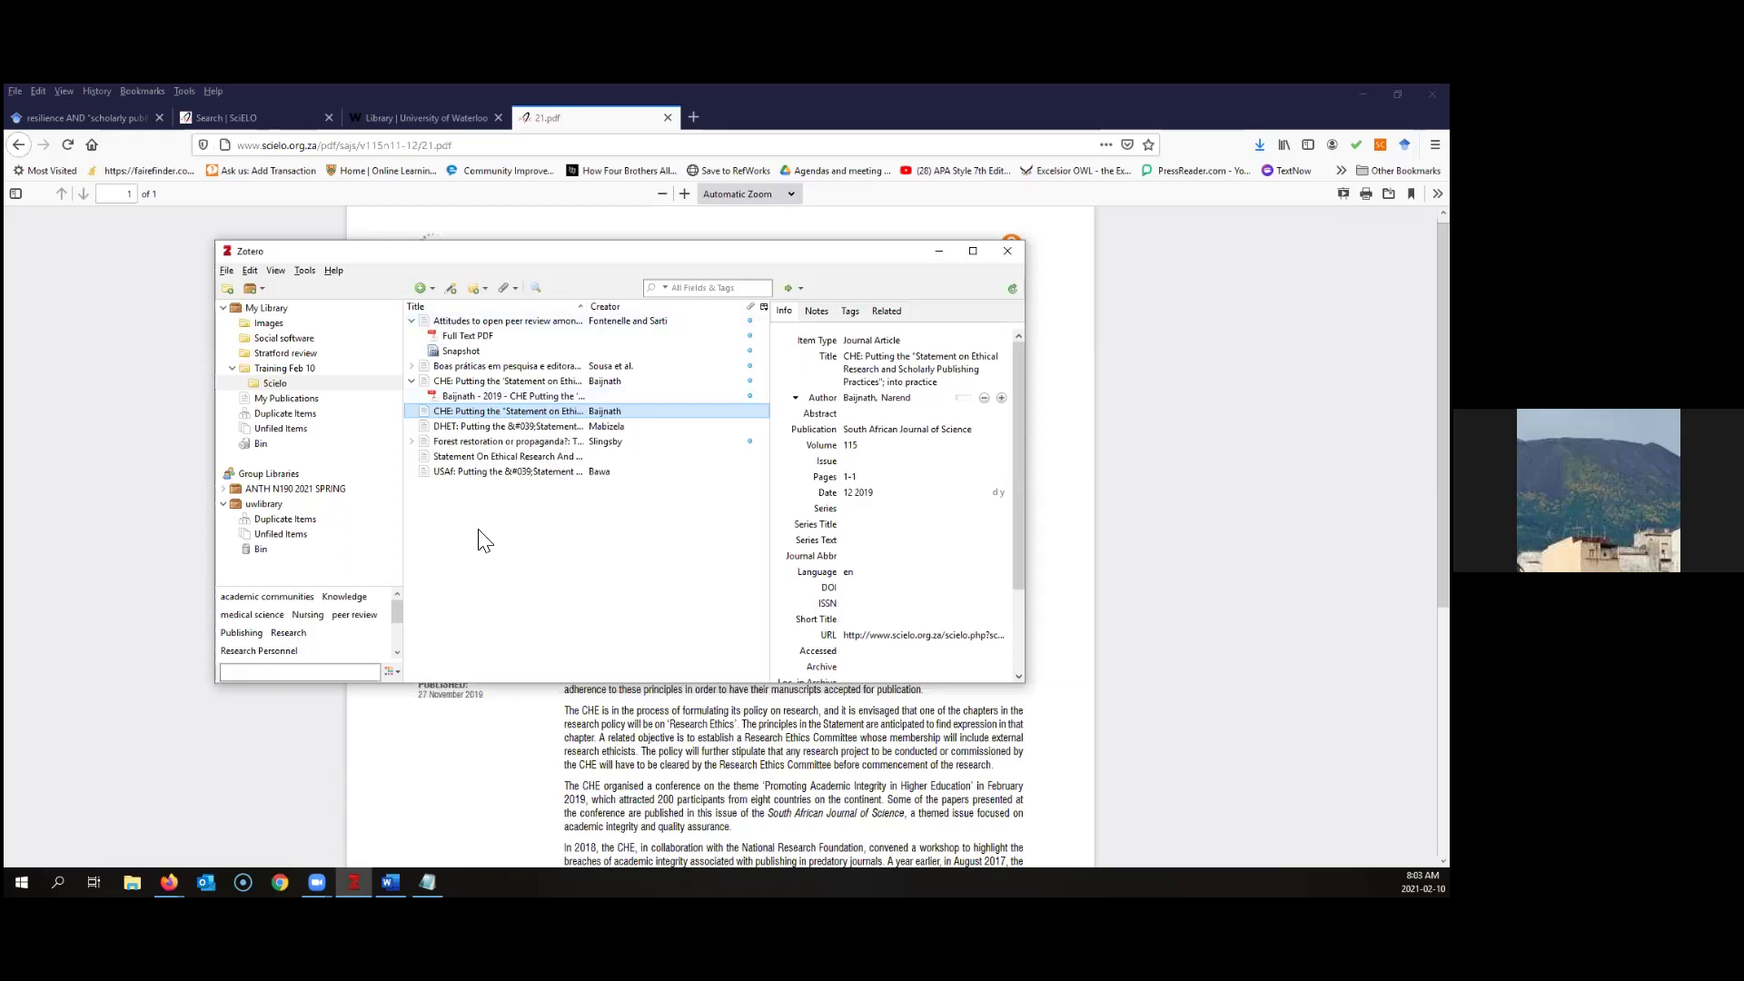
pyautogui.click(420, 287)
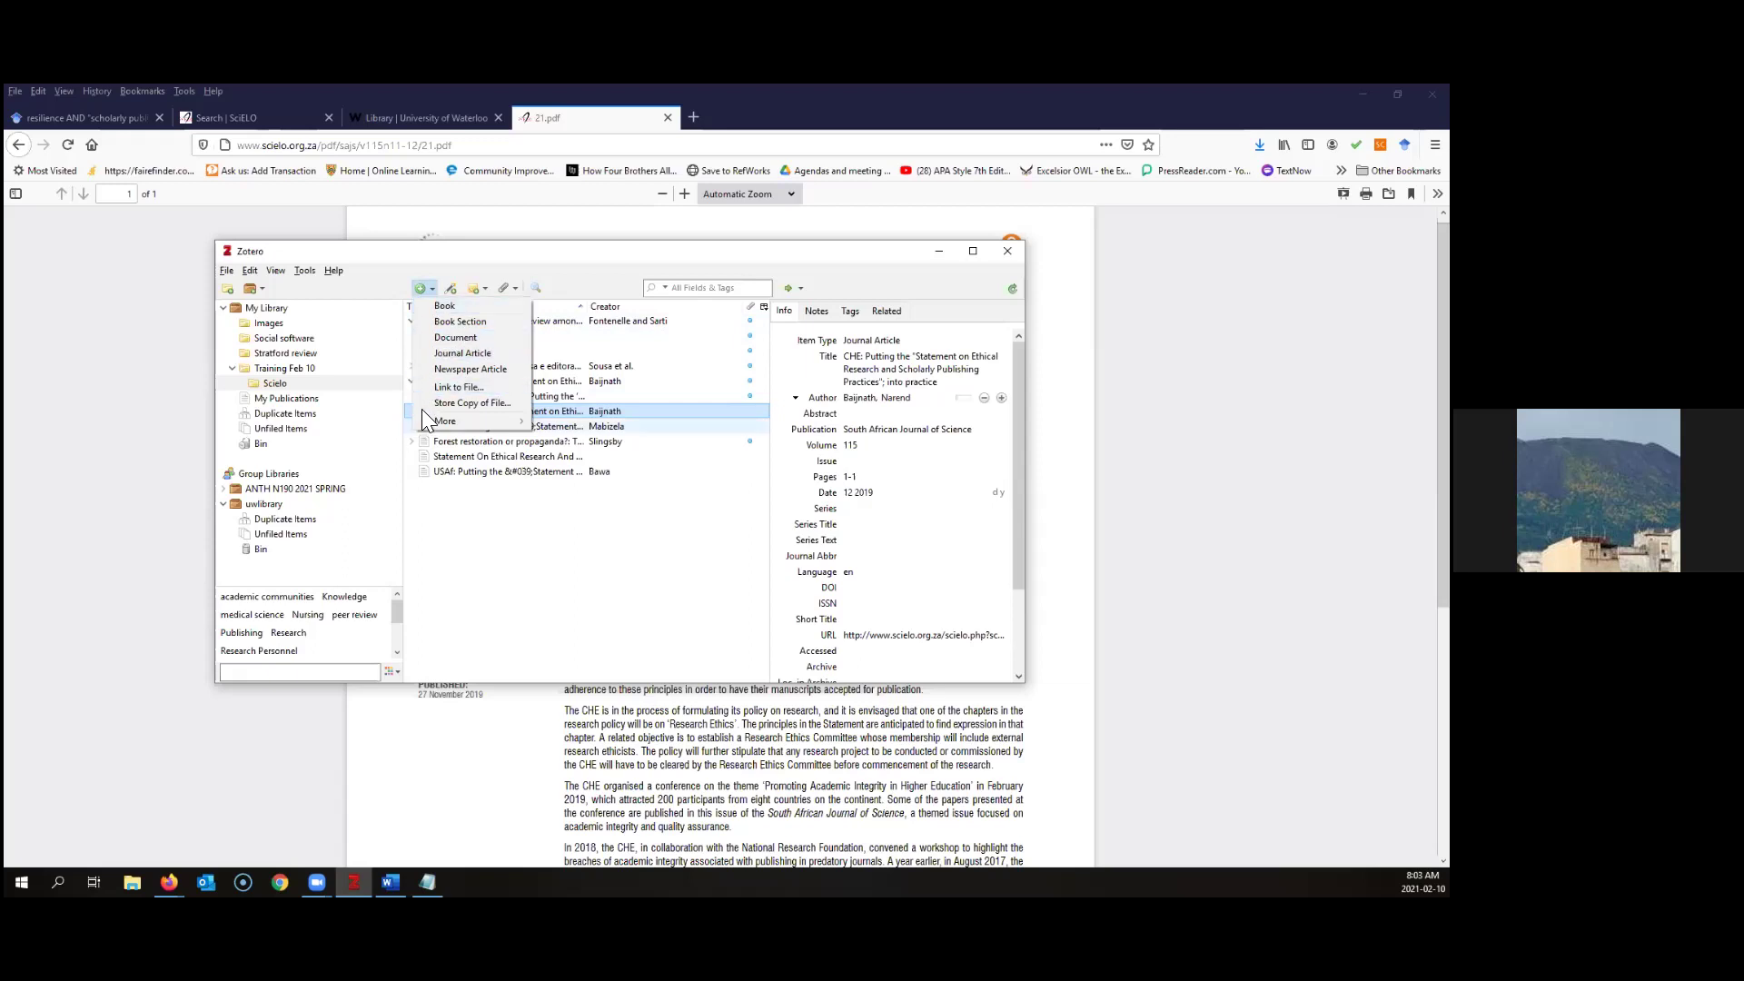
# Create a blank journal article titled 'This is the journal article title.' with author Ireland
pyautogui.moveTo(431, 424)
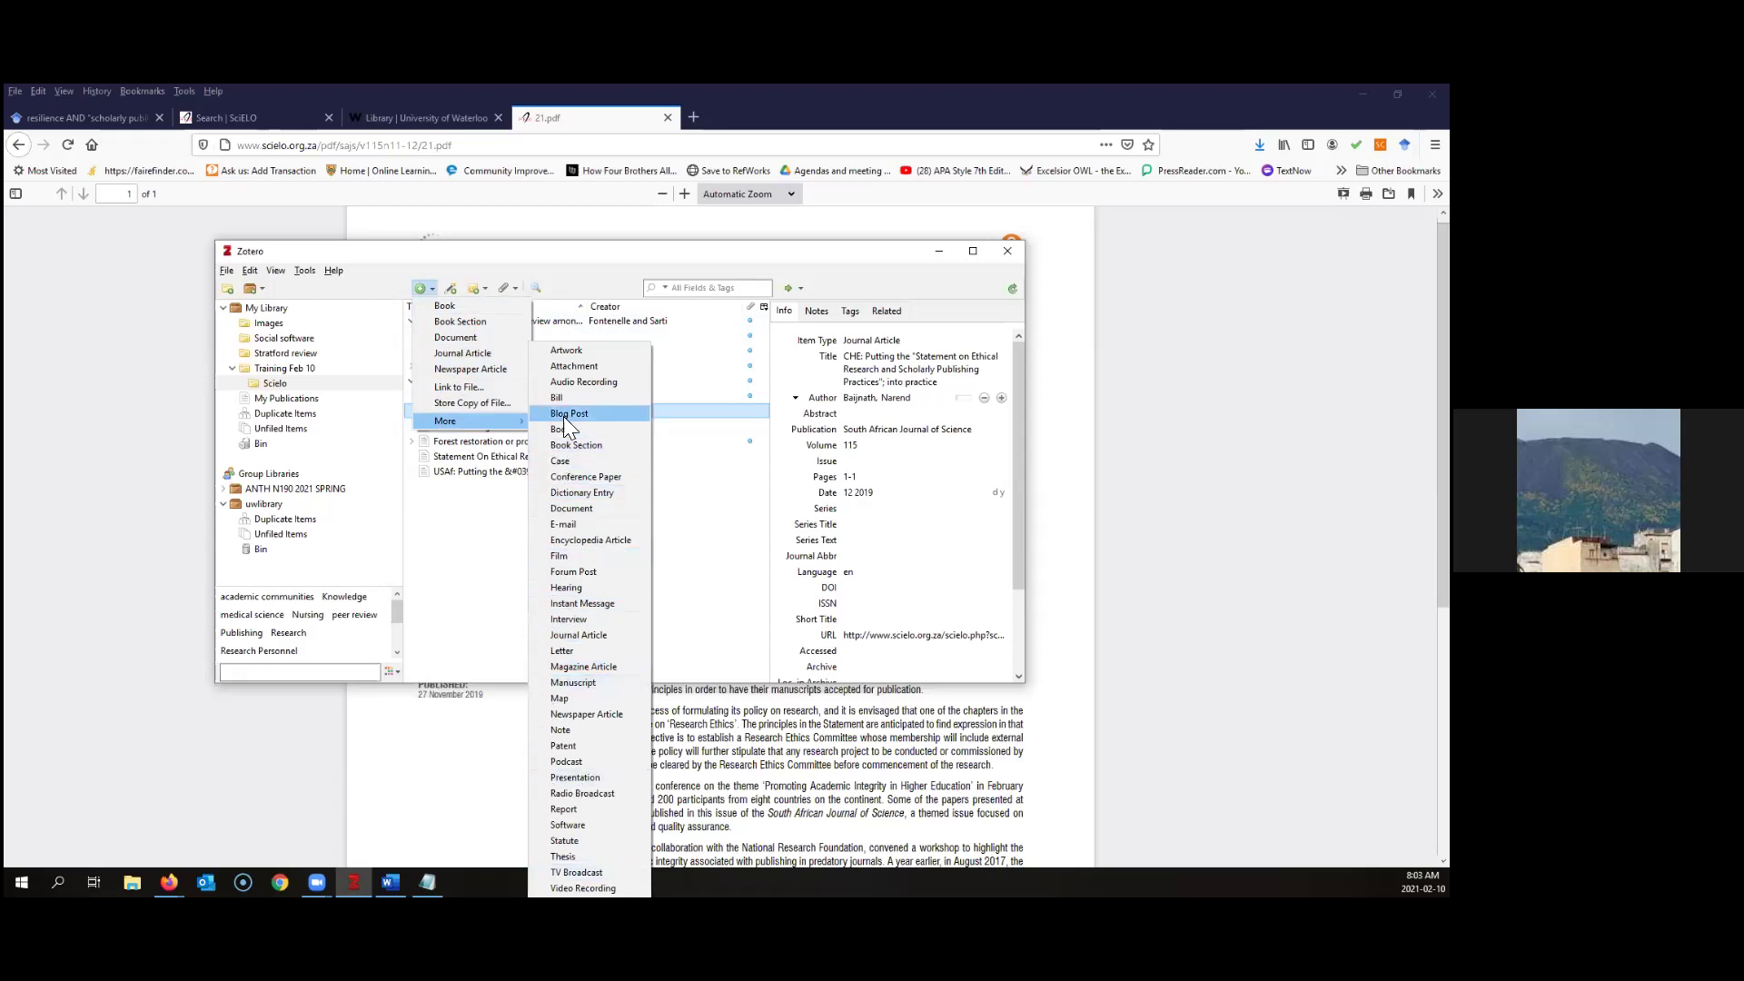
pyautogui.click(458, 352)
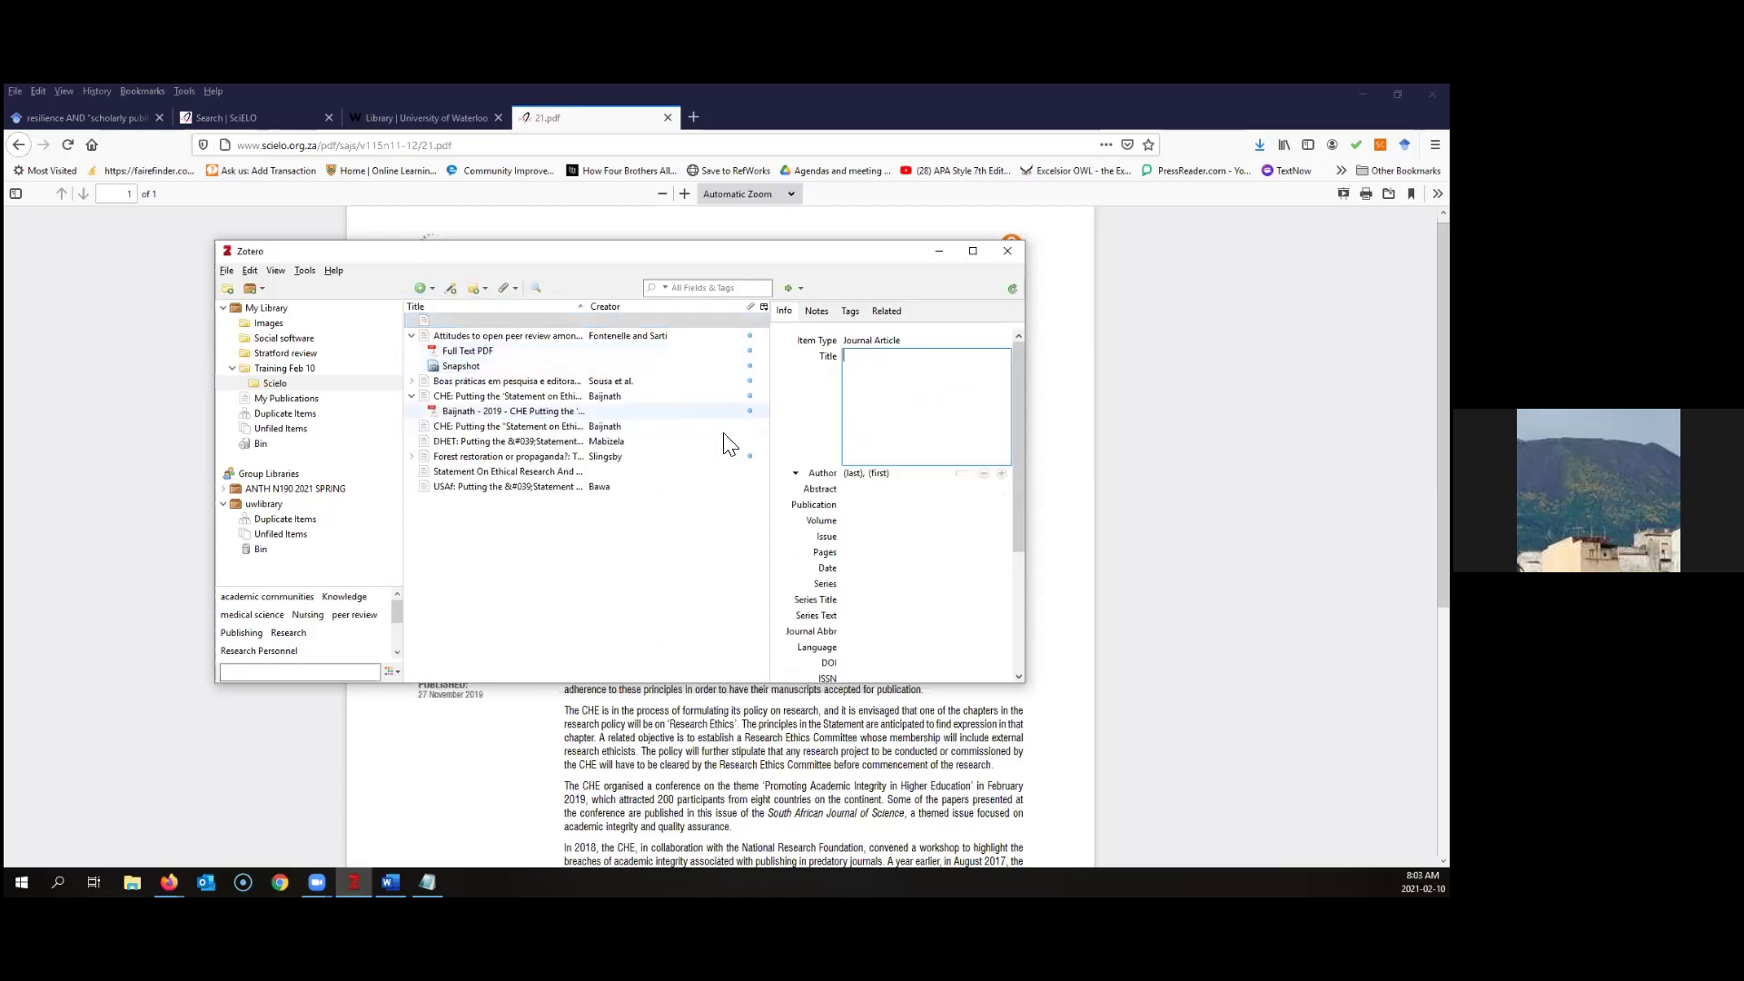
pyautogui.write('This is')
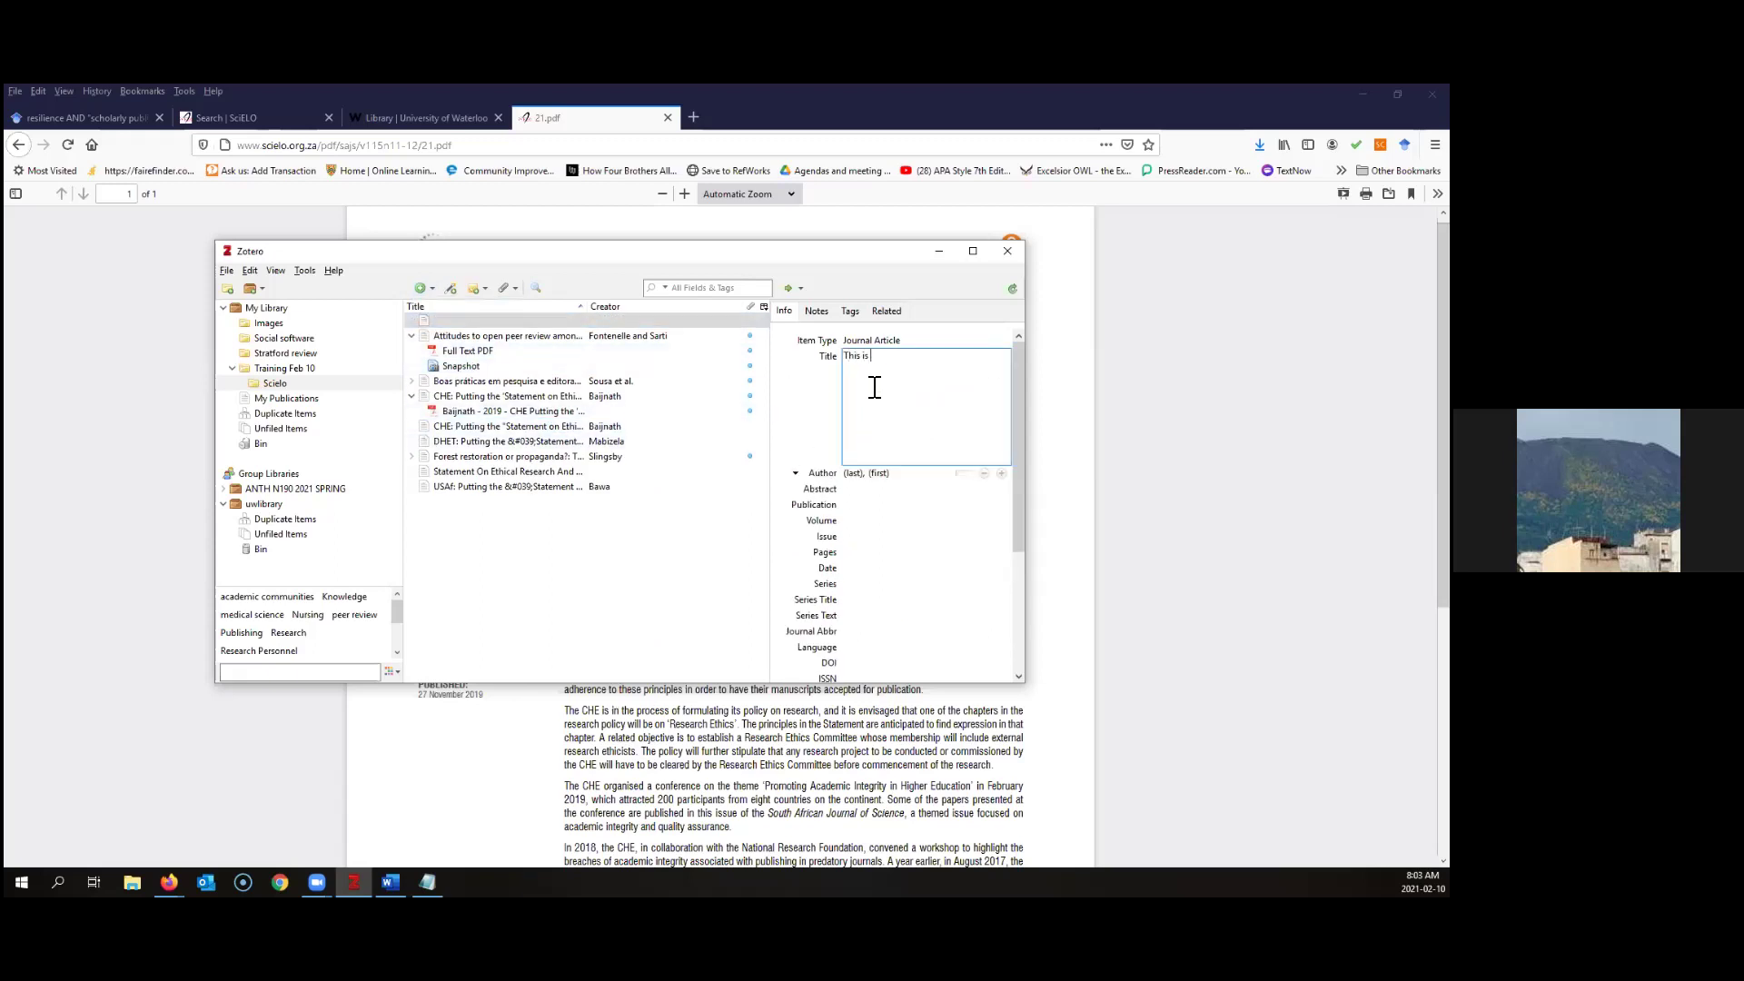
pyautogui.write(' the journal article title.')
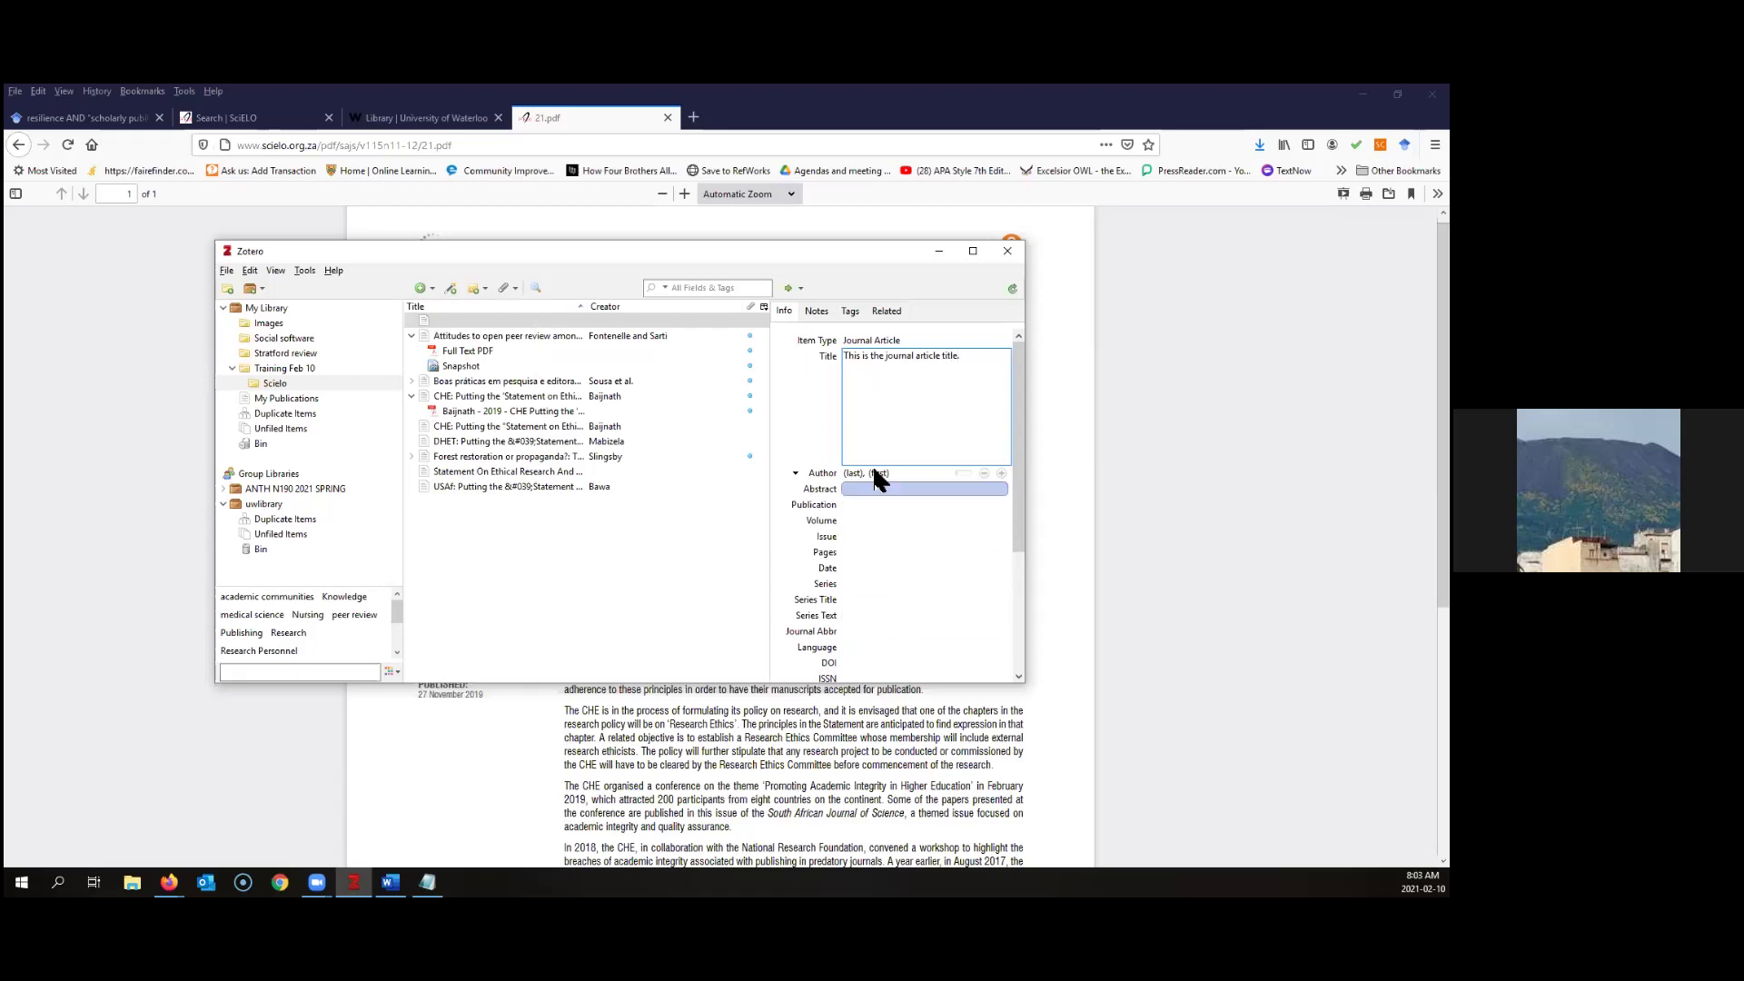
pyautogui.click(875, 474)
pyautogui.click(896, 381)
pyautogui.write('Ireland')
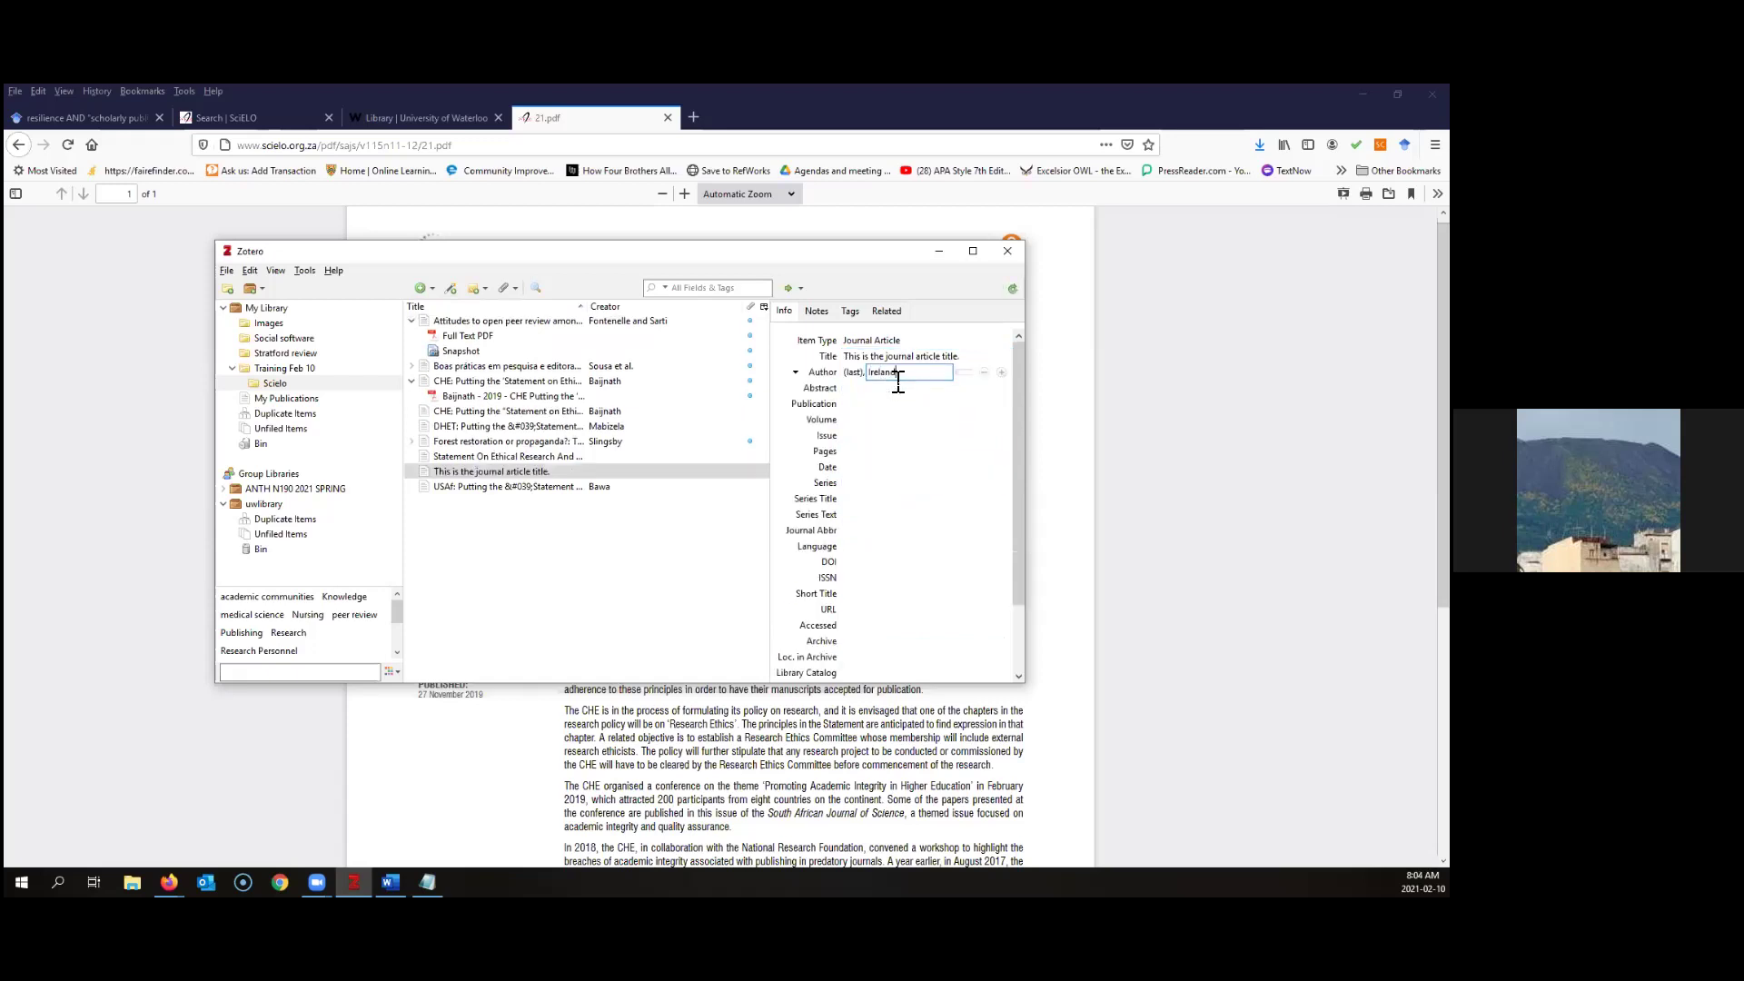
pyautogui.press('Tab')
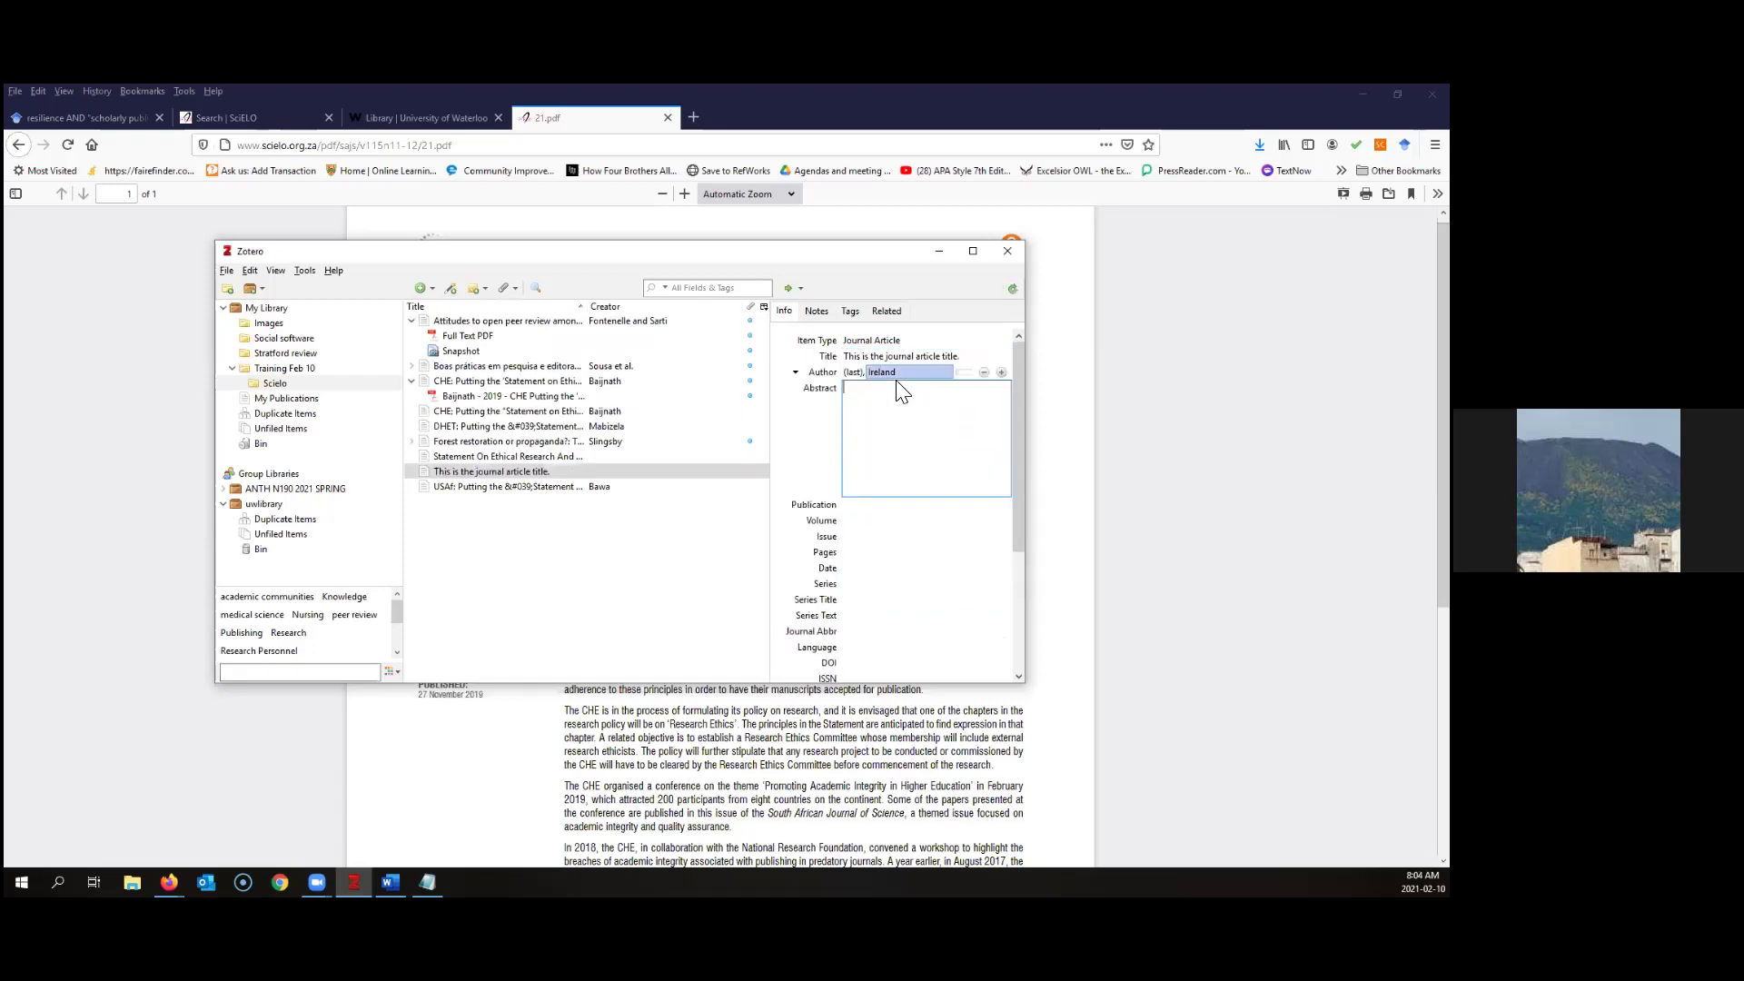
# Toggle the author between one-field and two-field mode and delete stray characters from the name
pyautogui.click(961, 370)
pyautogui.click(962, 371)
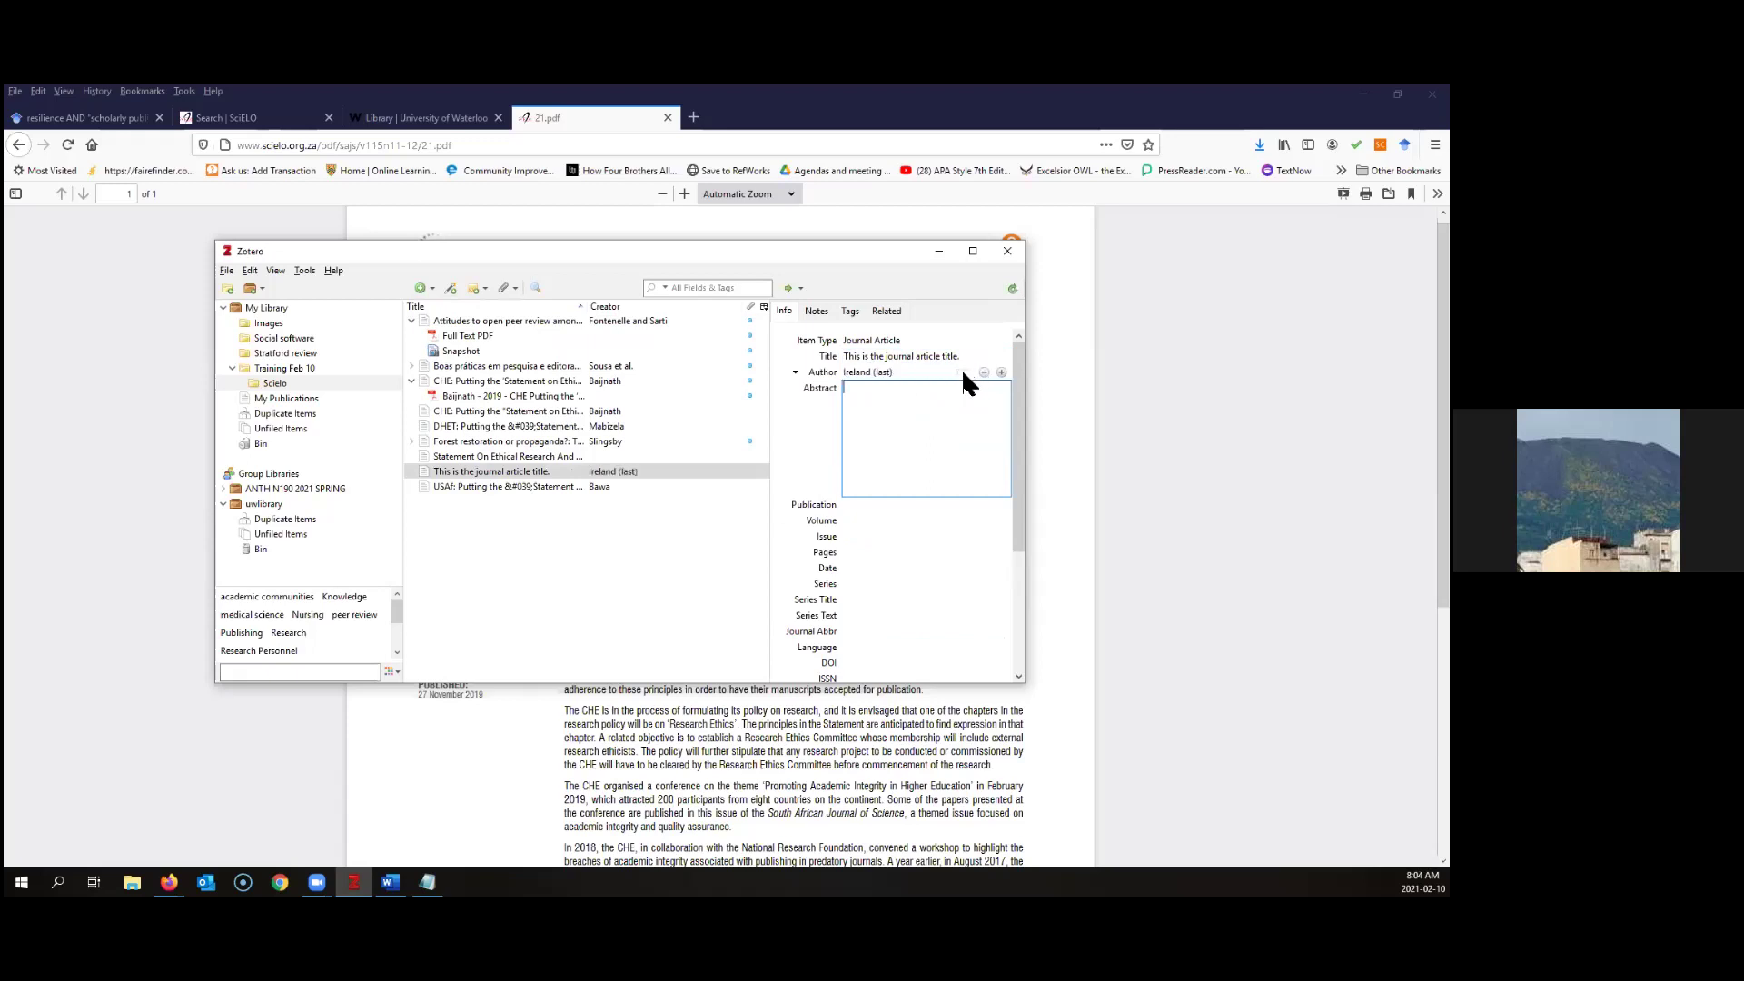
pyautogui.click(969, 373)
pyautogui.click(963, 372)
pyautogui.click(942, 376)
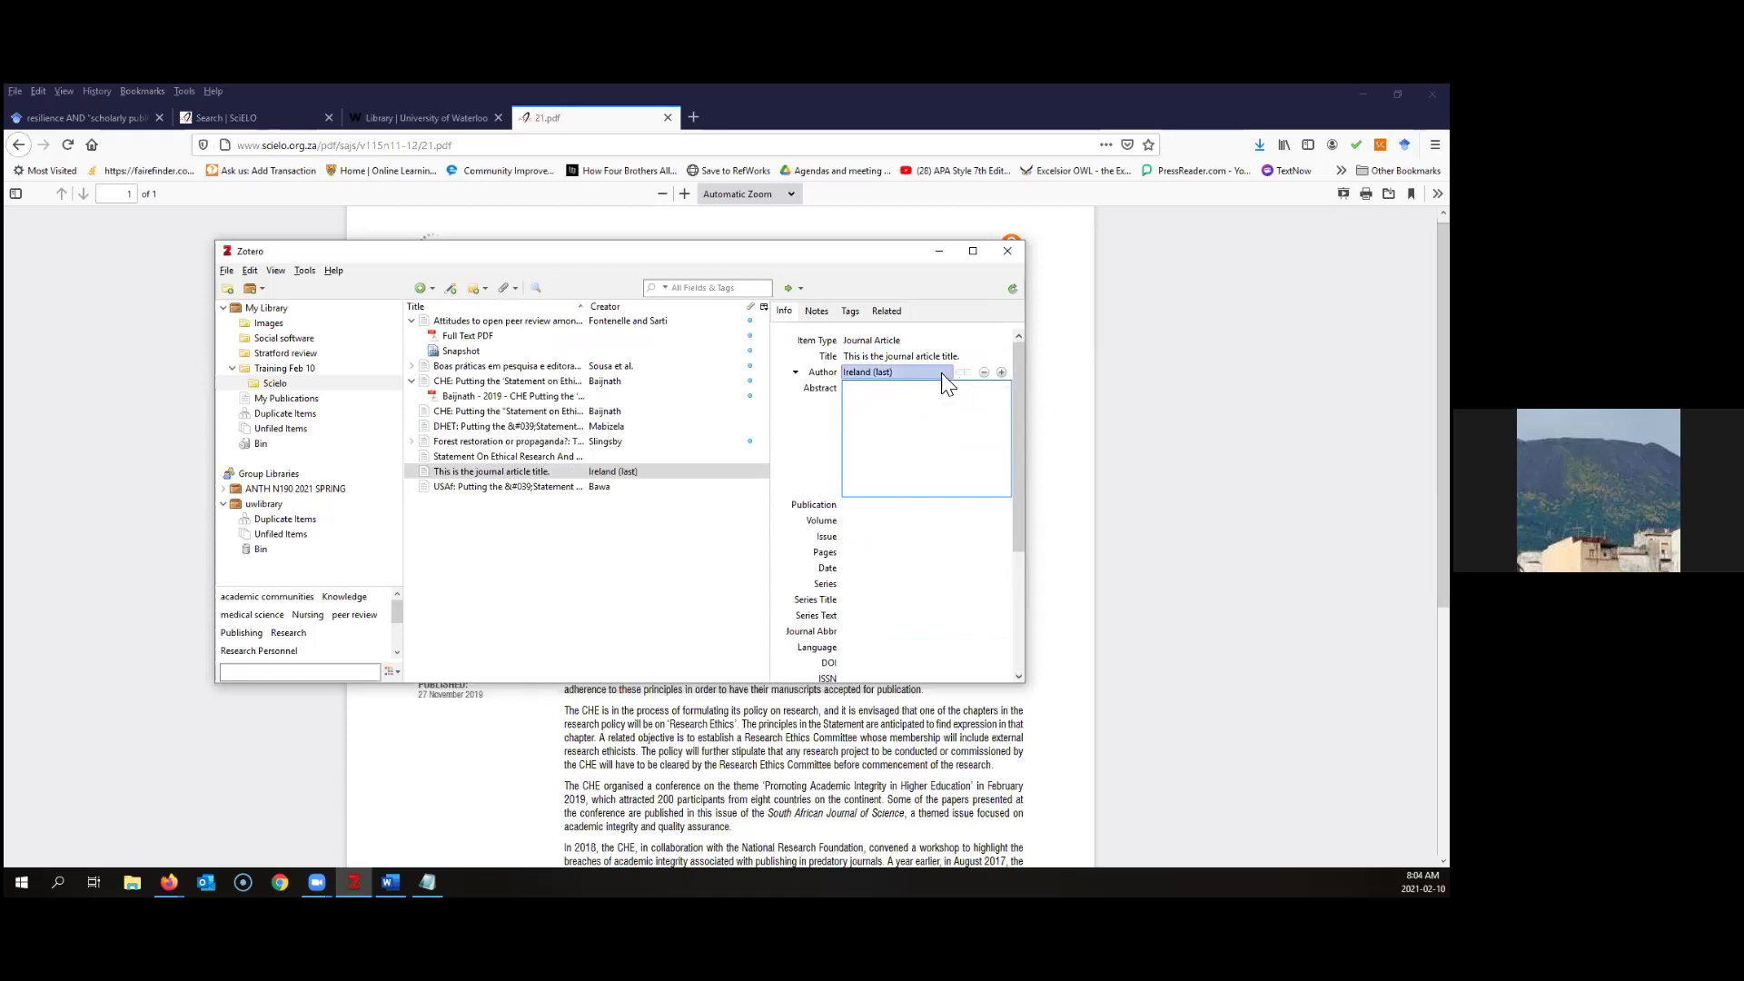
pyautogui.click(891, 372)
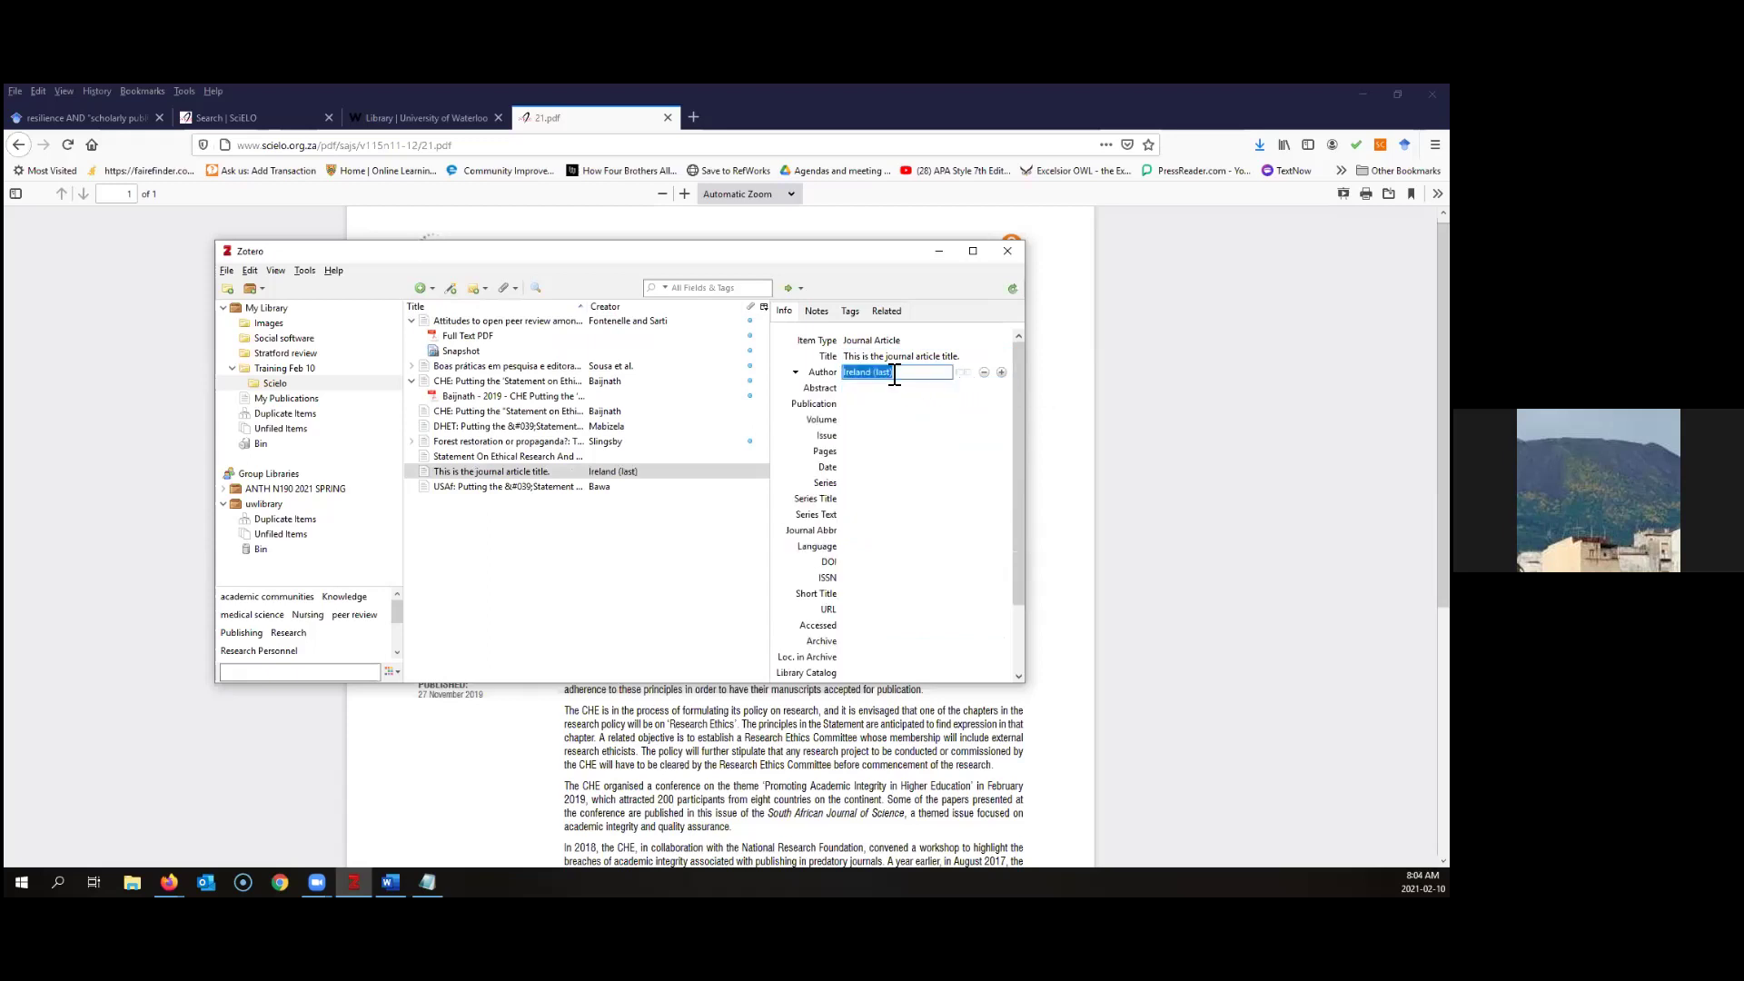
pyautogui.click(913, 376)
pyautogui.press('BackSpace')
pyautogui.press('BackSpace')
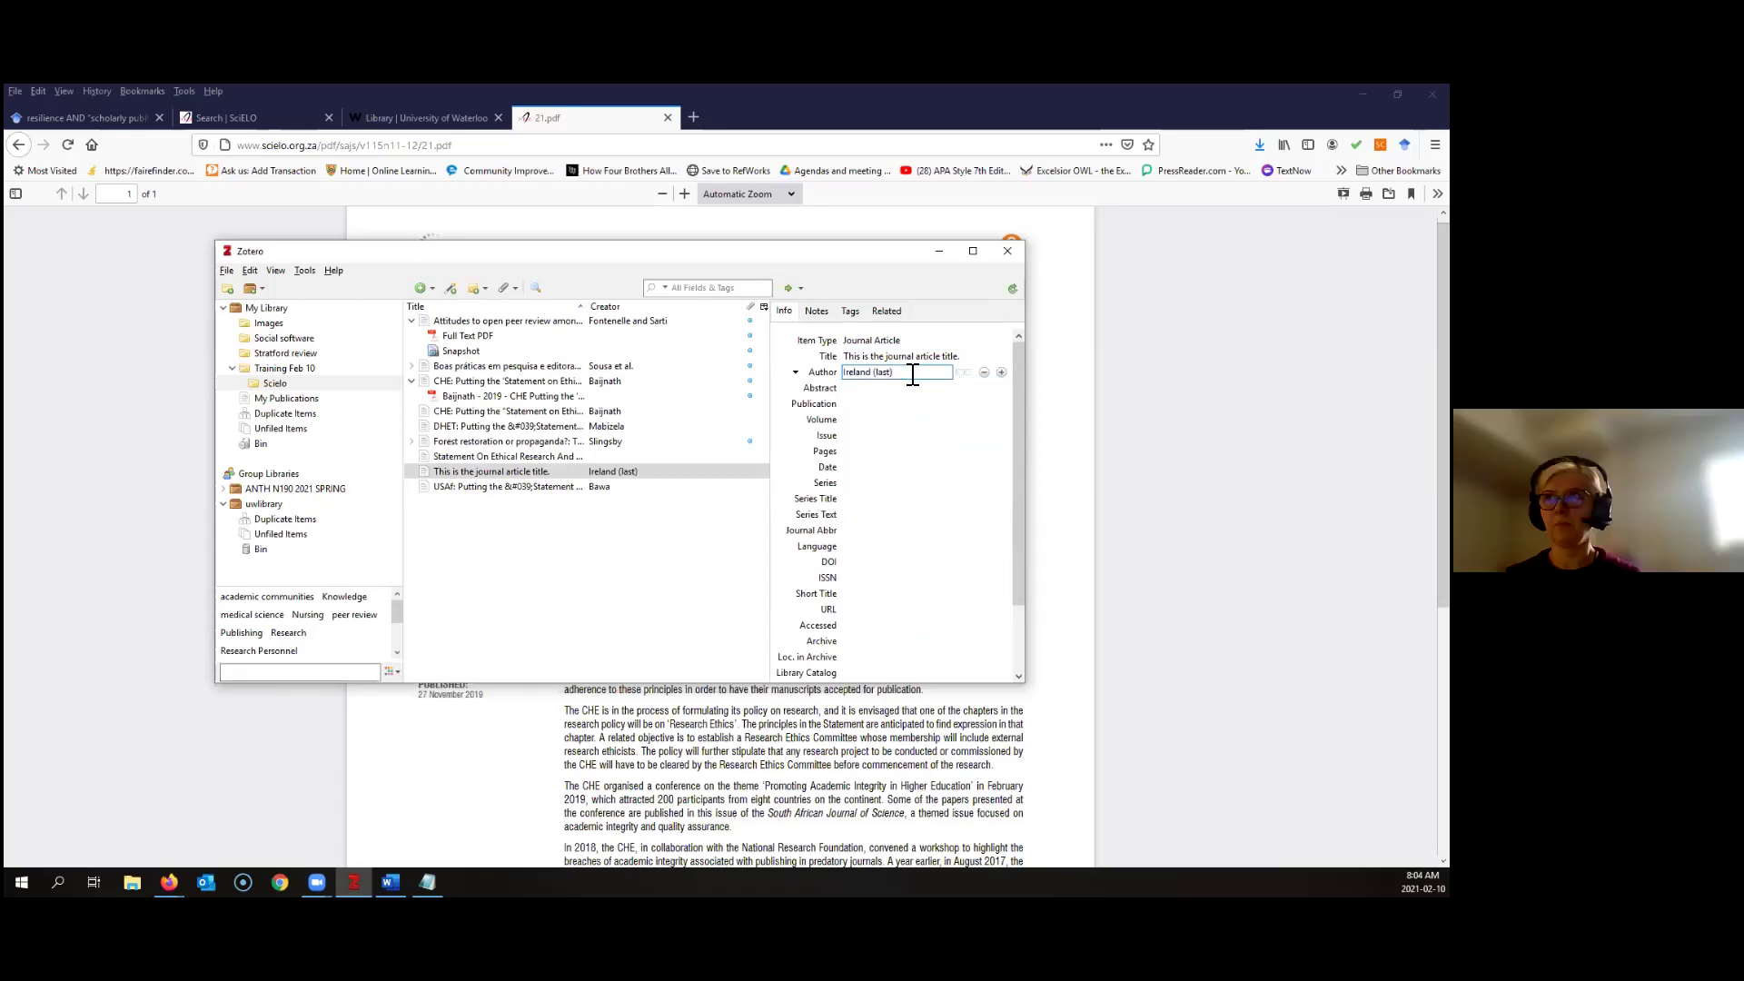
pyautogui.press('BackSpace')
pyautogui.press('BackSpace')
pyautogui.press('BackSpace')
pyautogui.press('BackSpace')
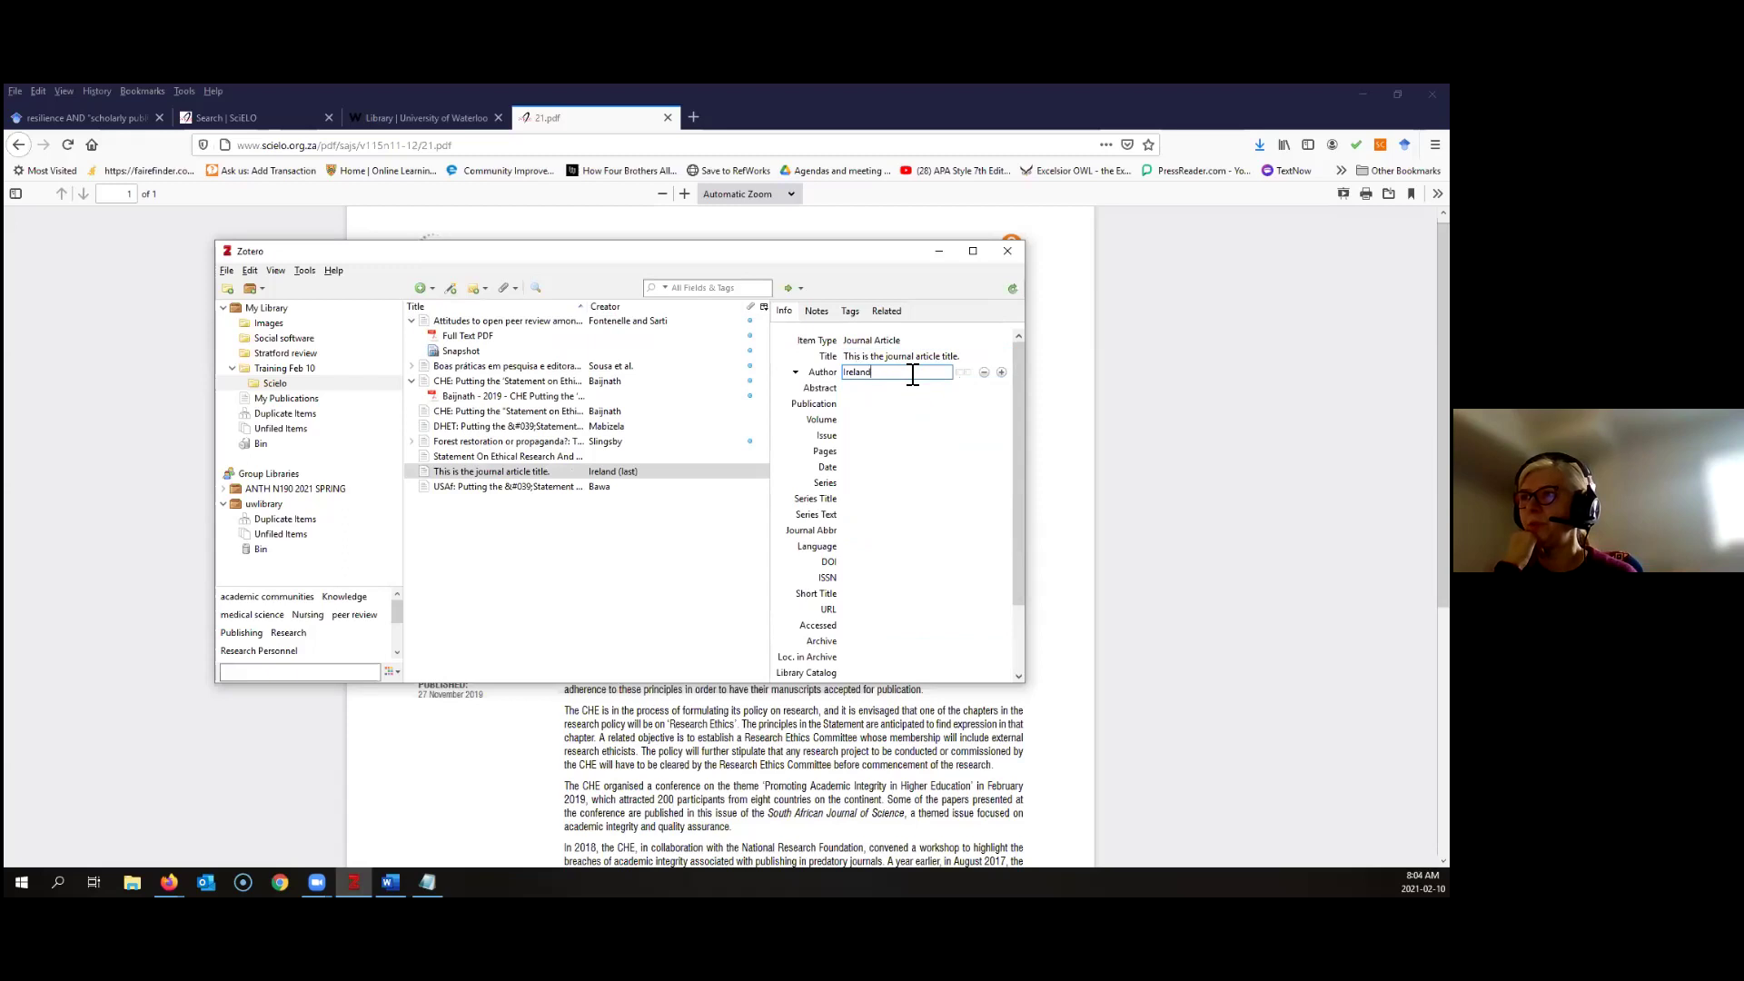
# Record the author as surname Ireland, first name Timothy, removing an extra empty author row
pyautogui.click(965, 374)
pyautogui.click(942, 372)
pyautogui.write('Timothy')
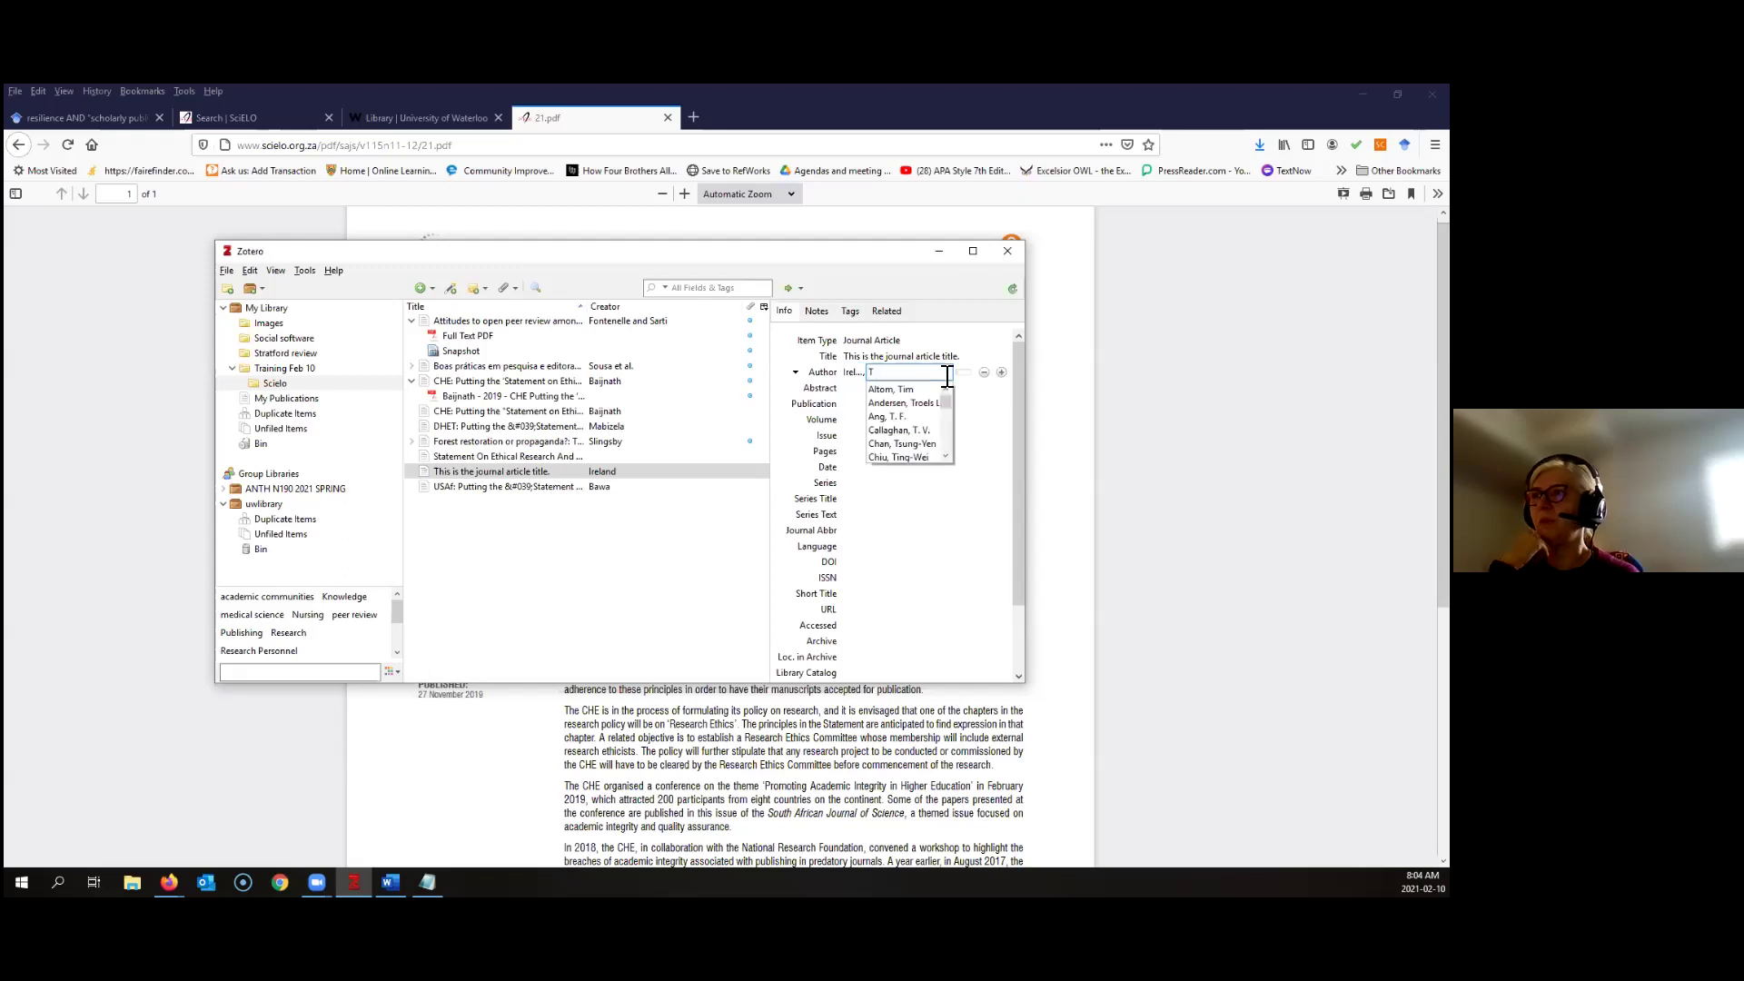
pyautogui.click(876, 543)
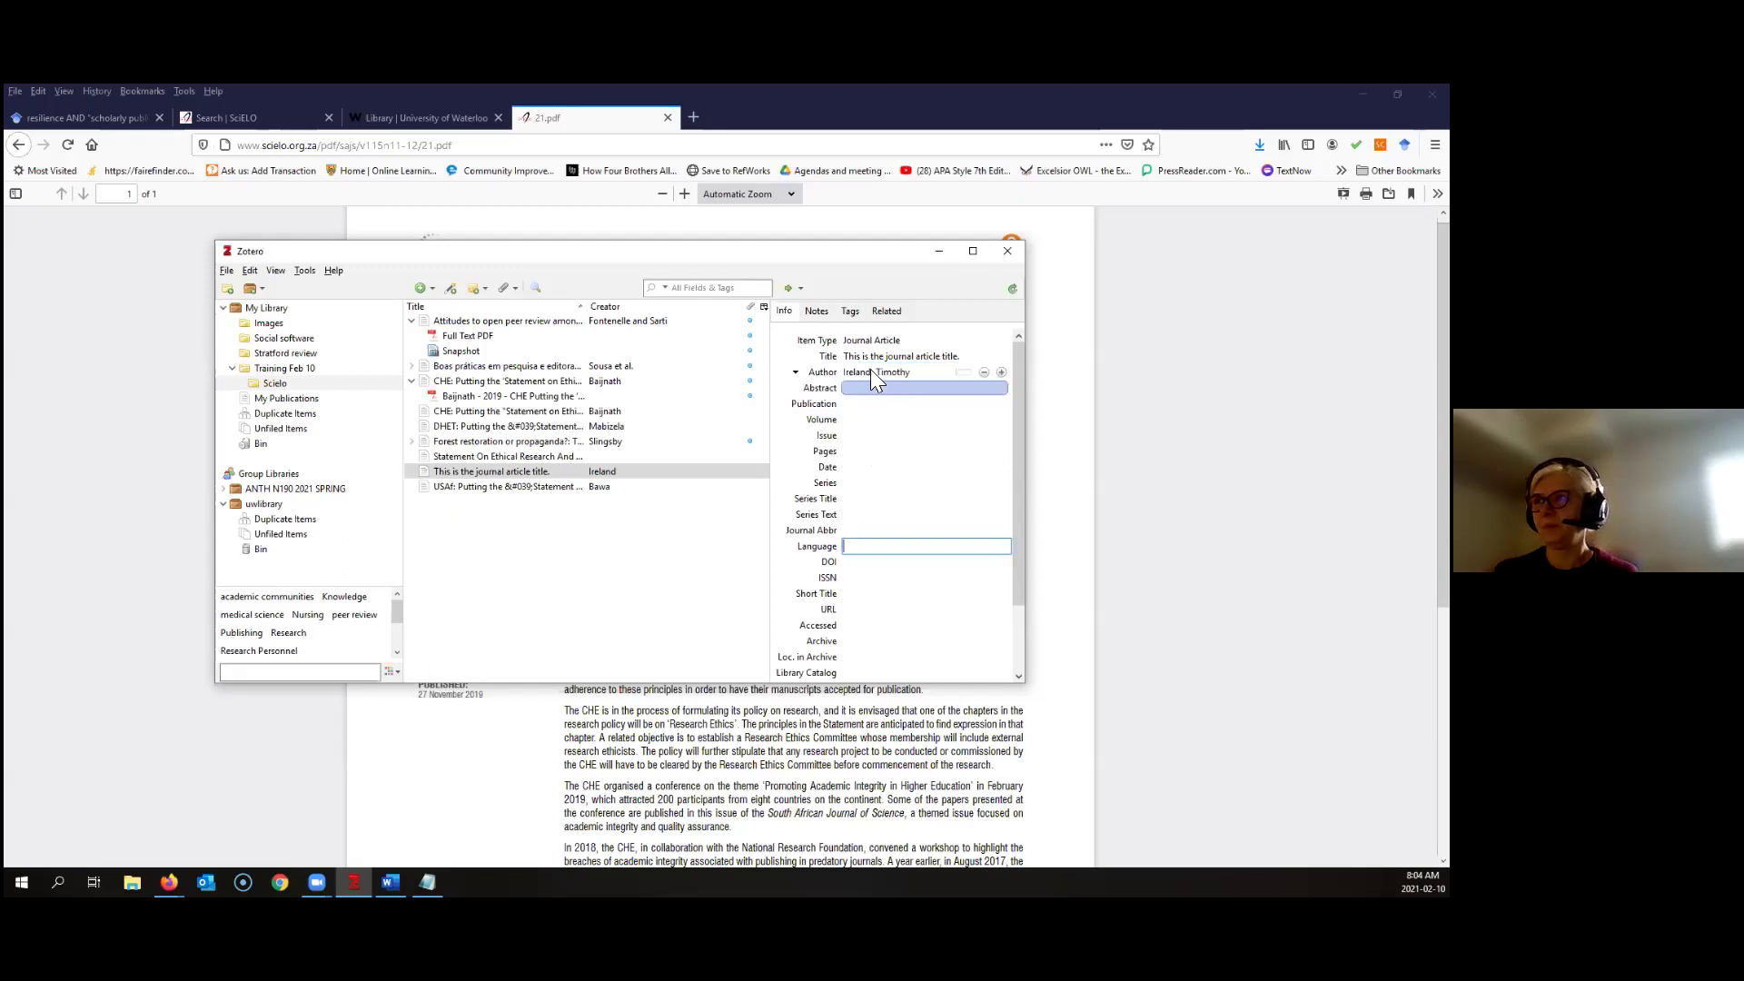
pyautogui.click(1001, 372)
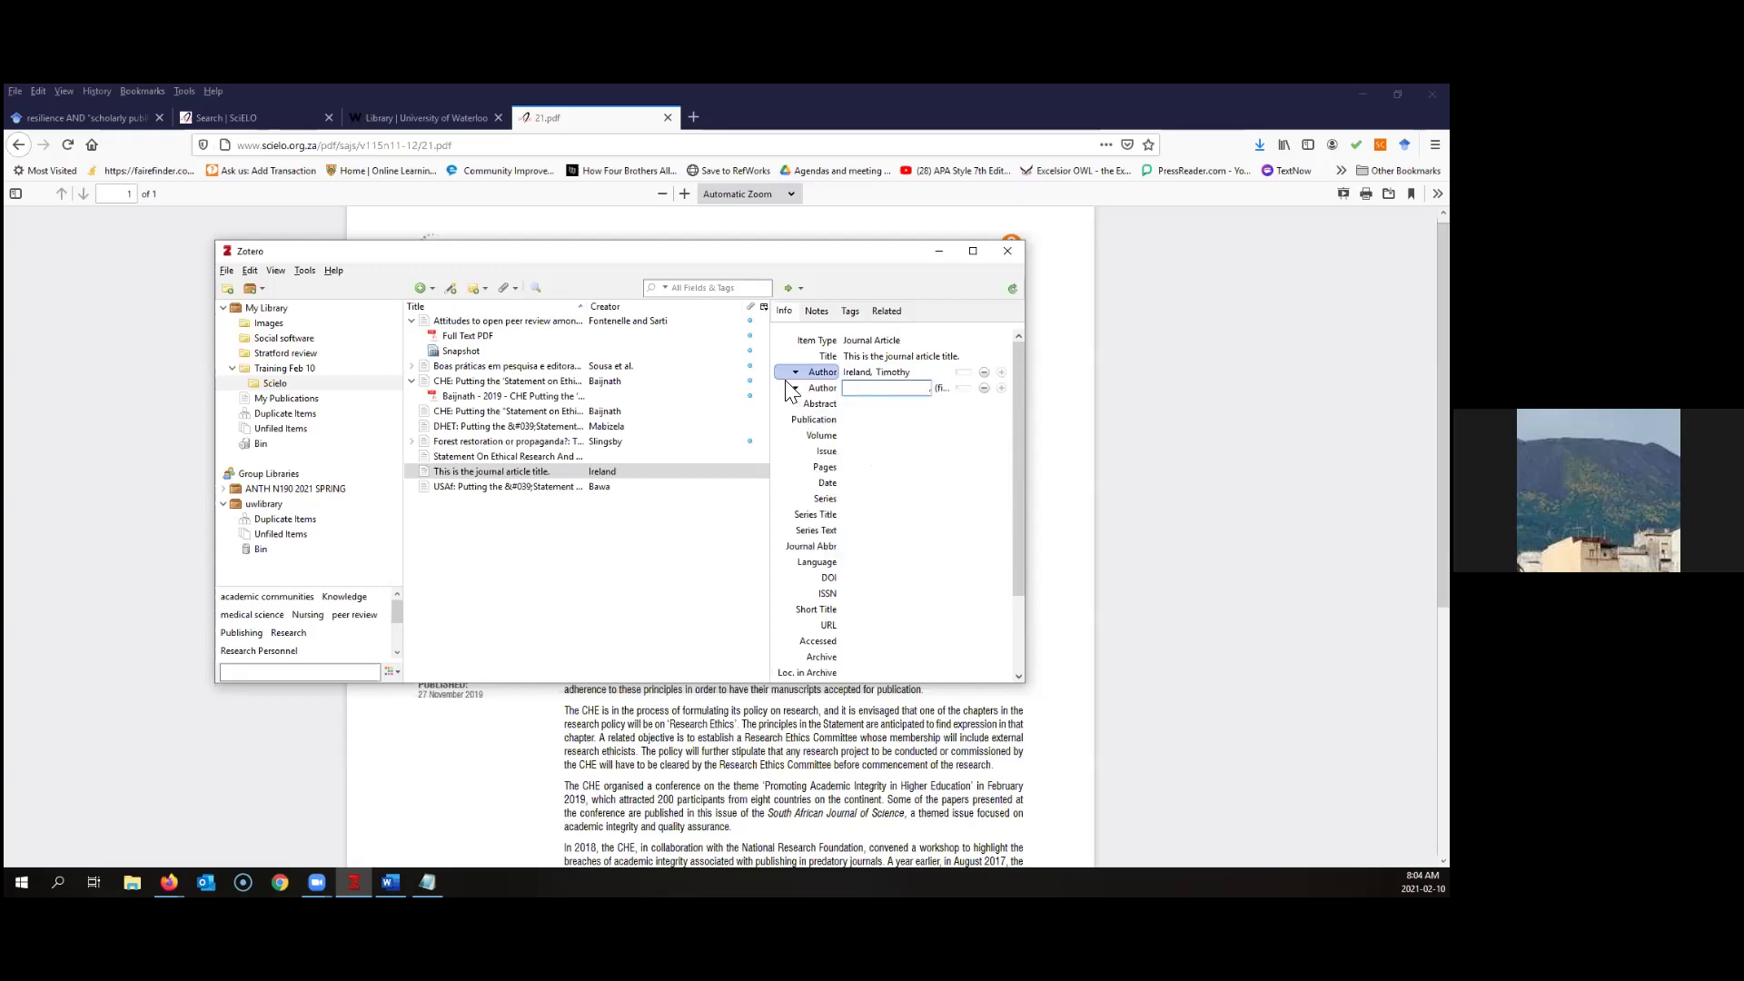
pyautogui.click(984, 388)
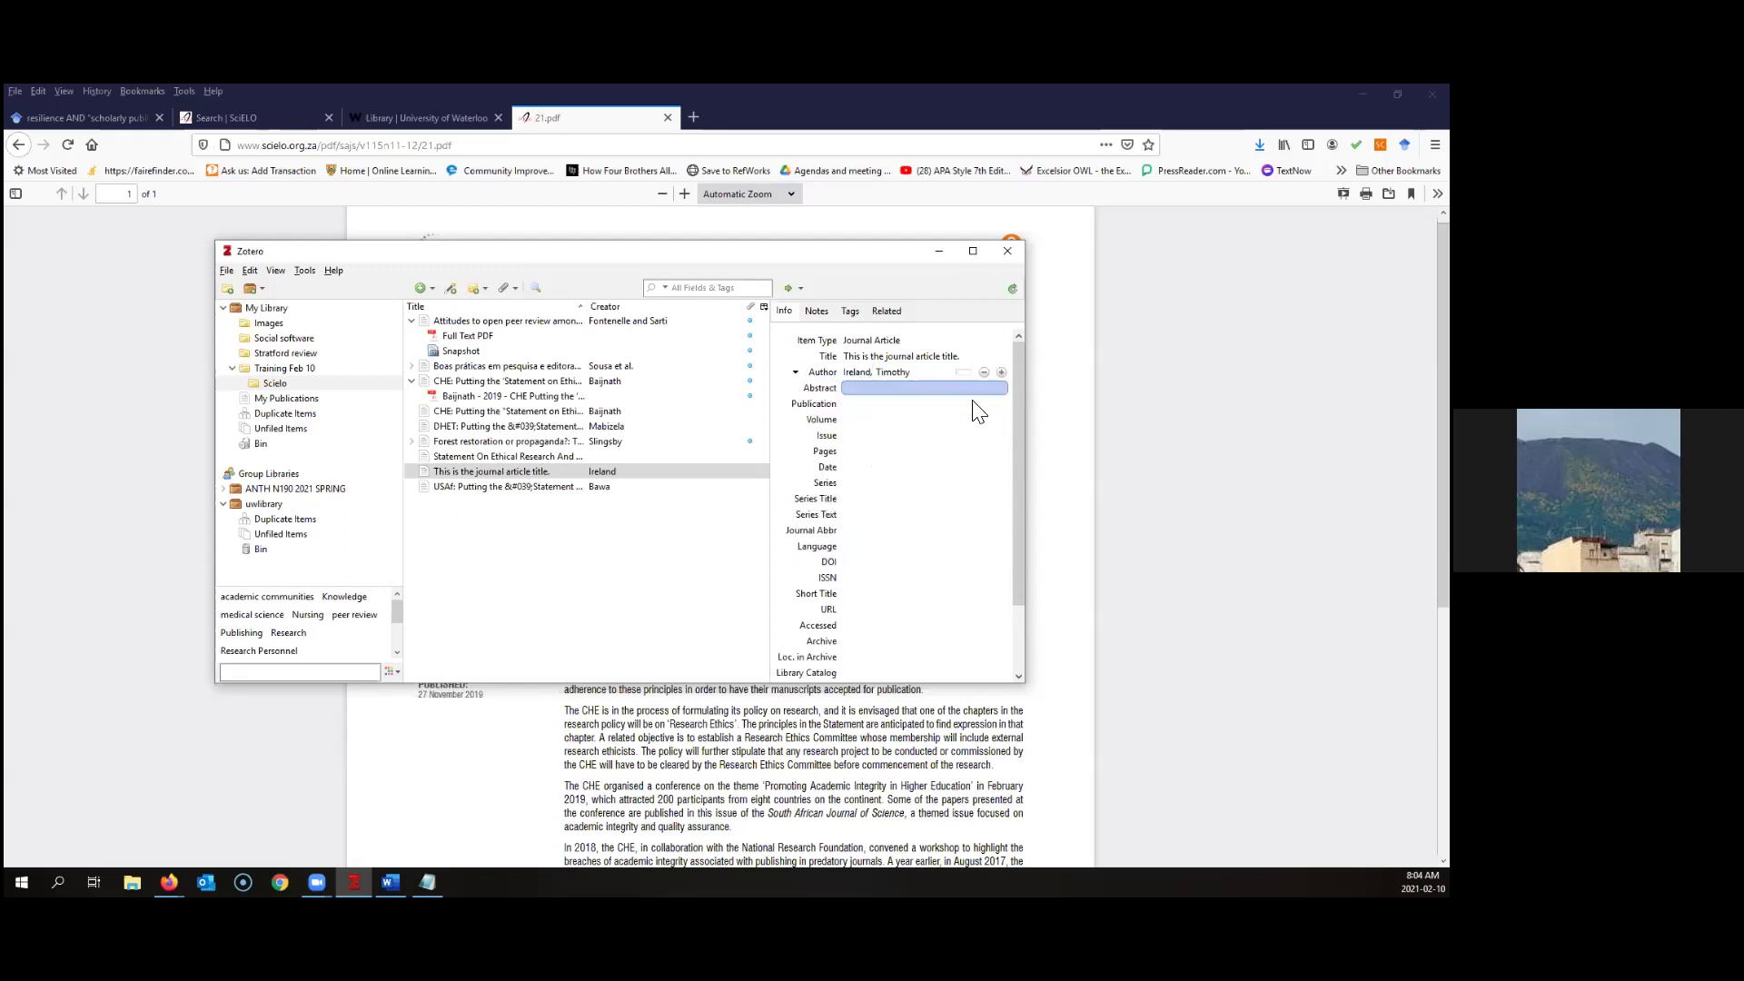
# Enter the abstract 'This is the abstract' for the journal article
pyautogui.click(847, 389)
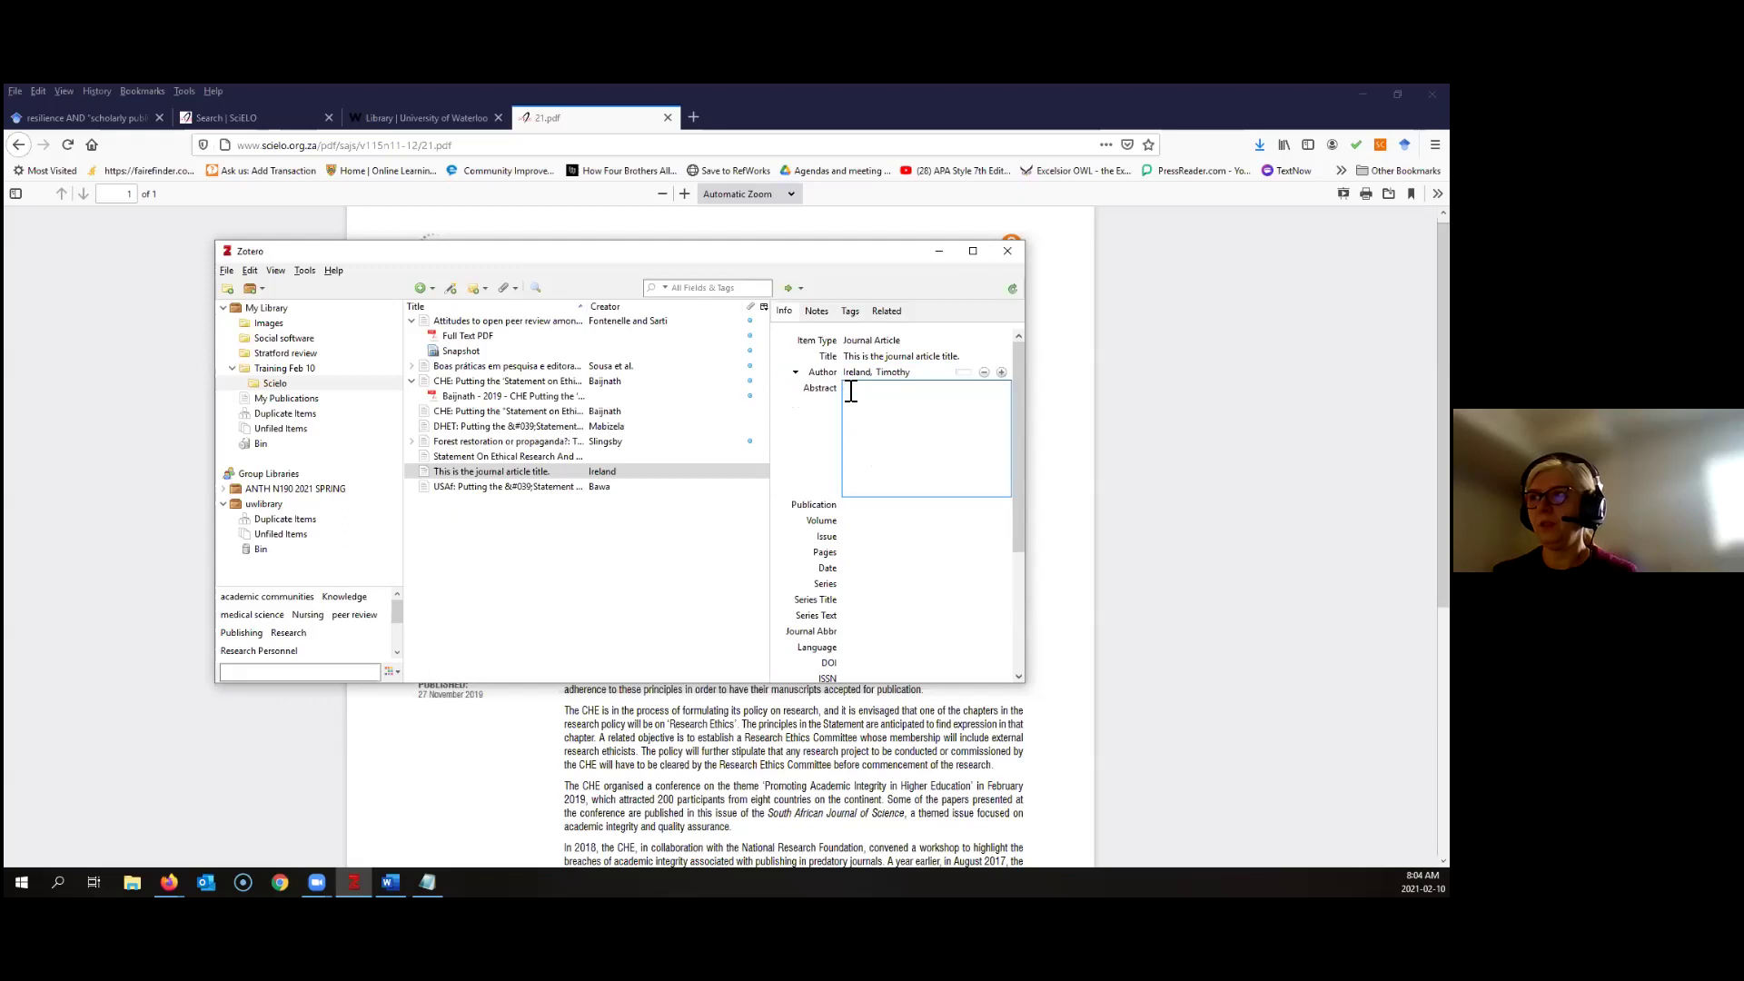
pyautogui.write('Thi')
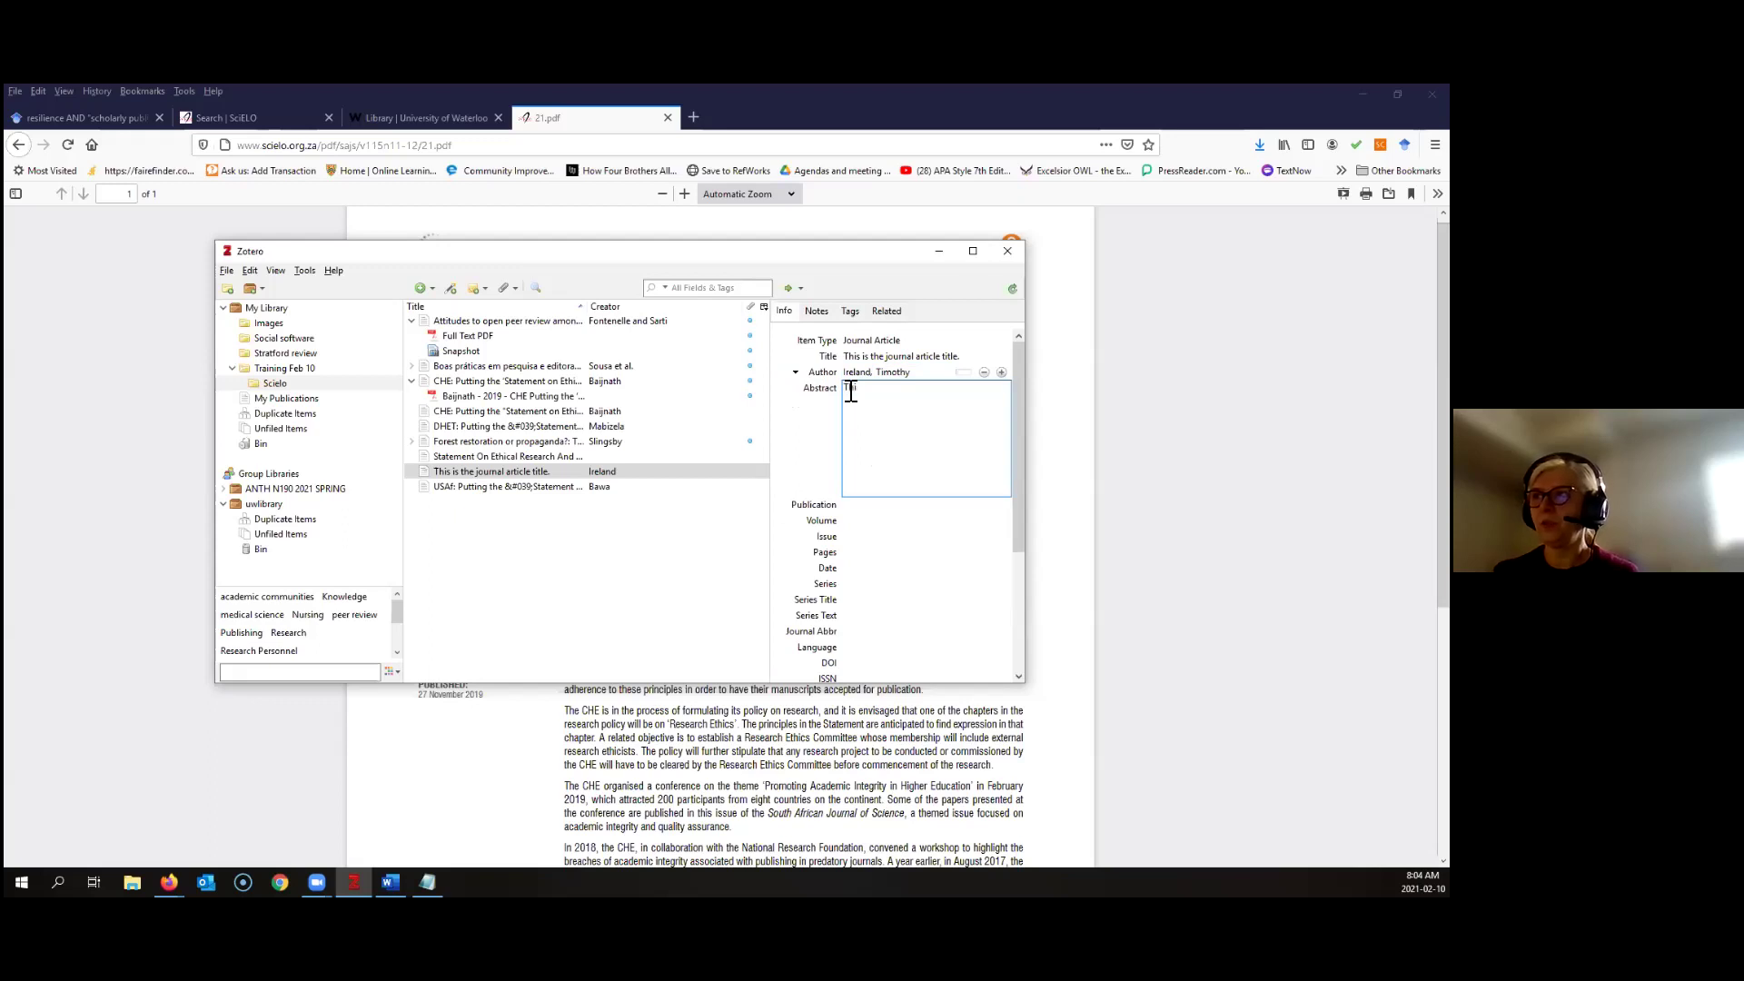
pyautogui.write('s is the ab')
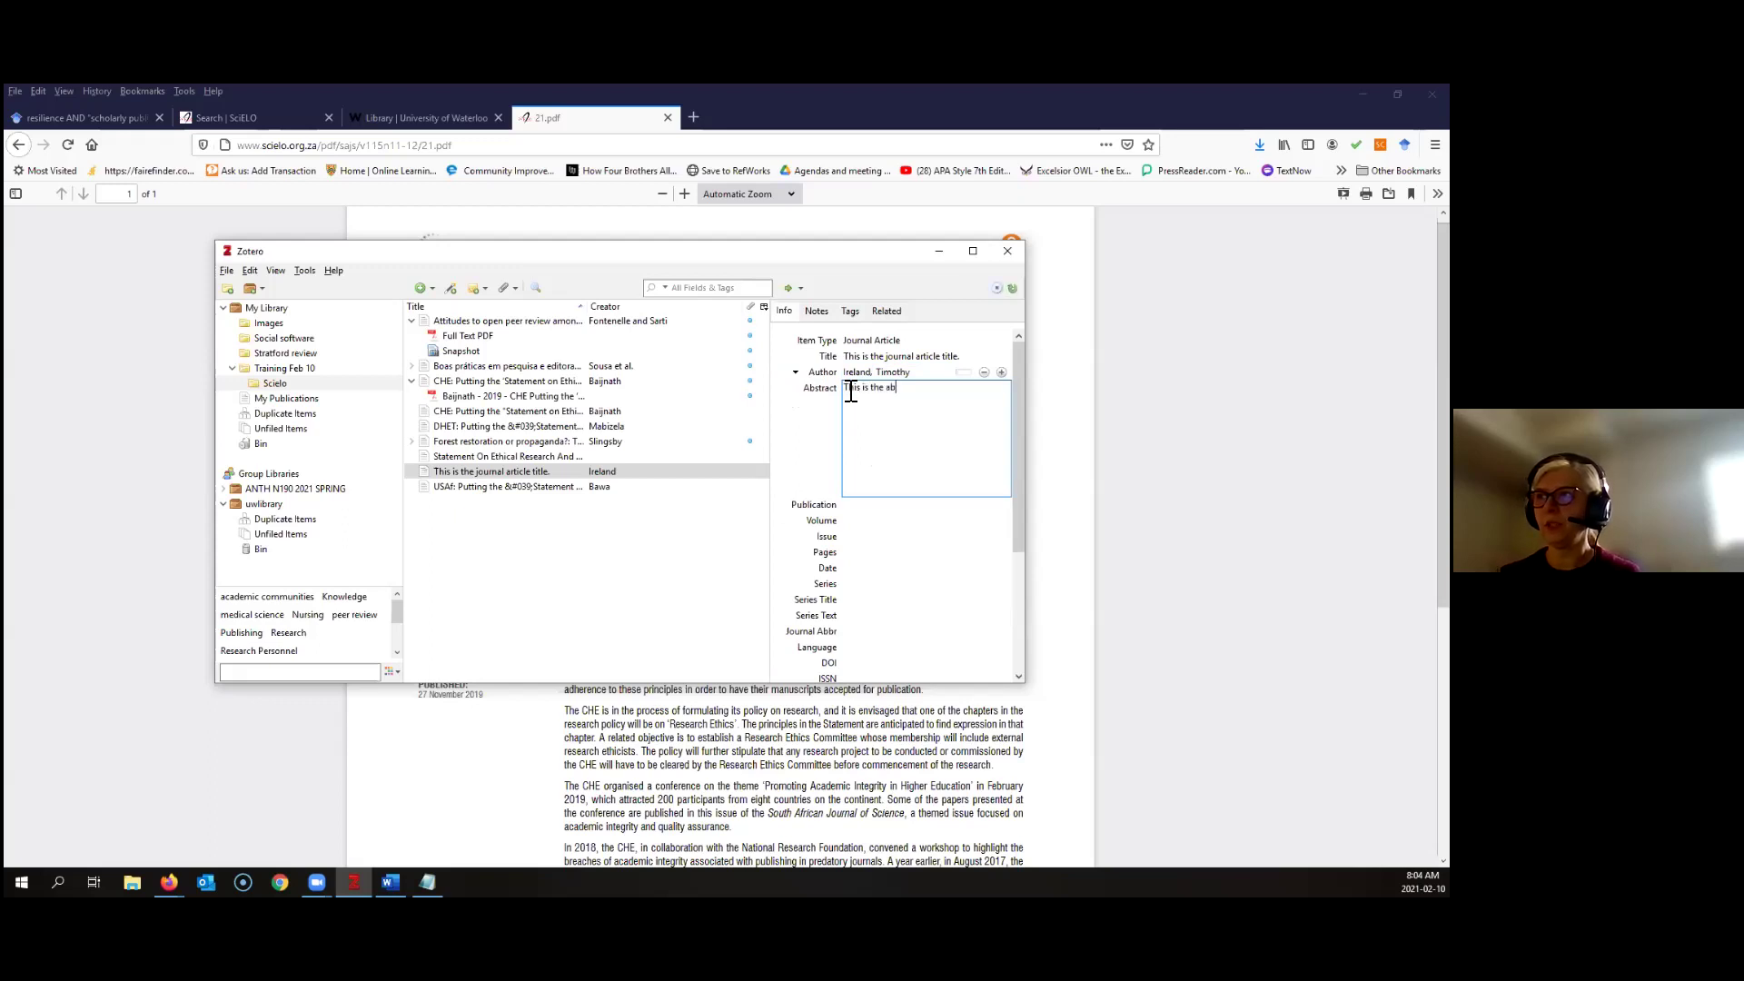
pyautogui.write('stract')
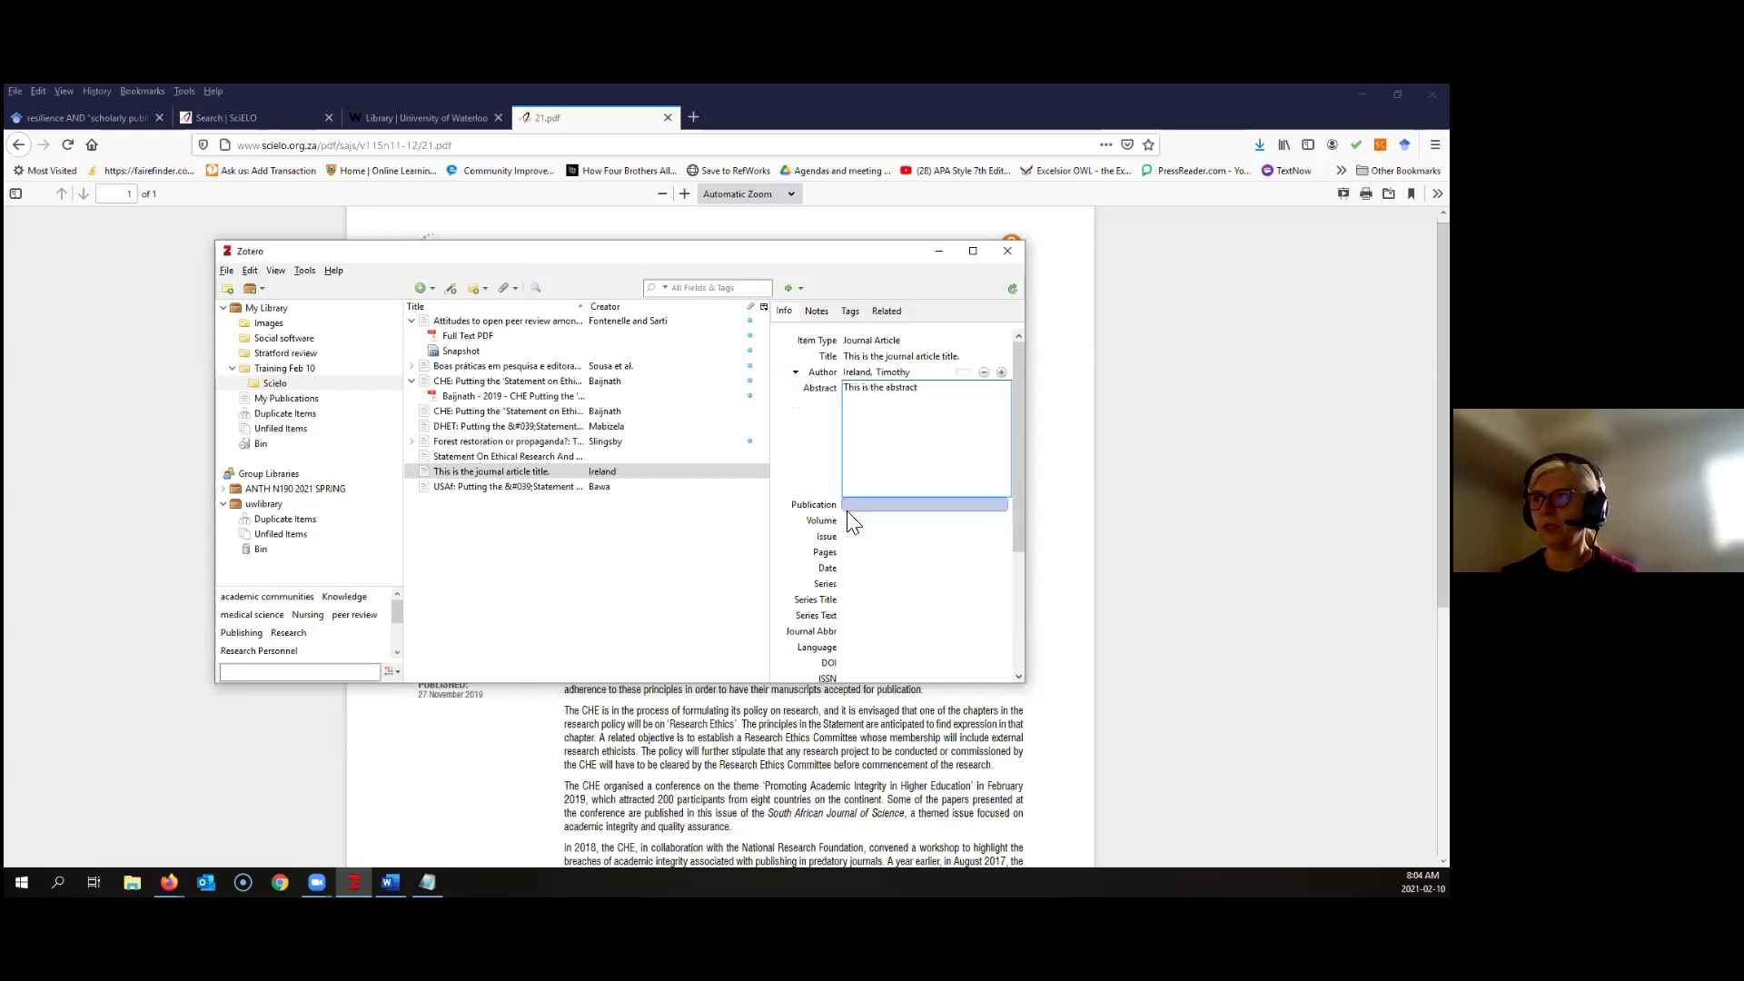
pyautogui.click(912, 565)
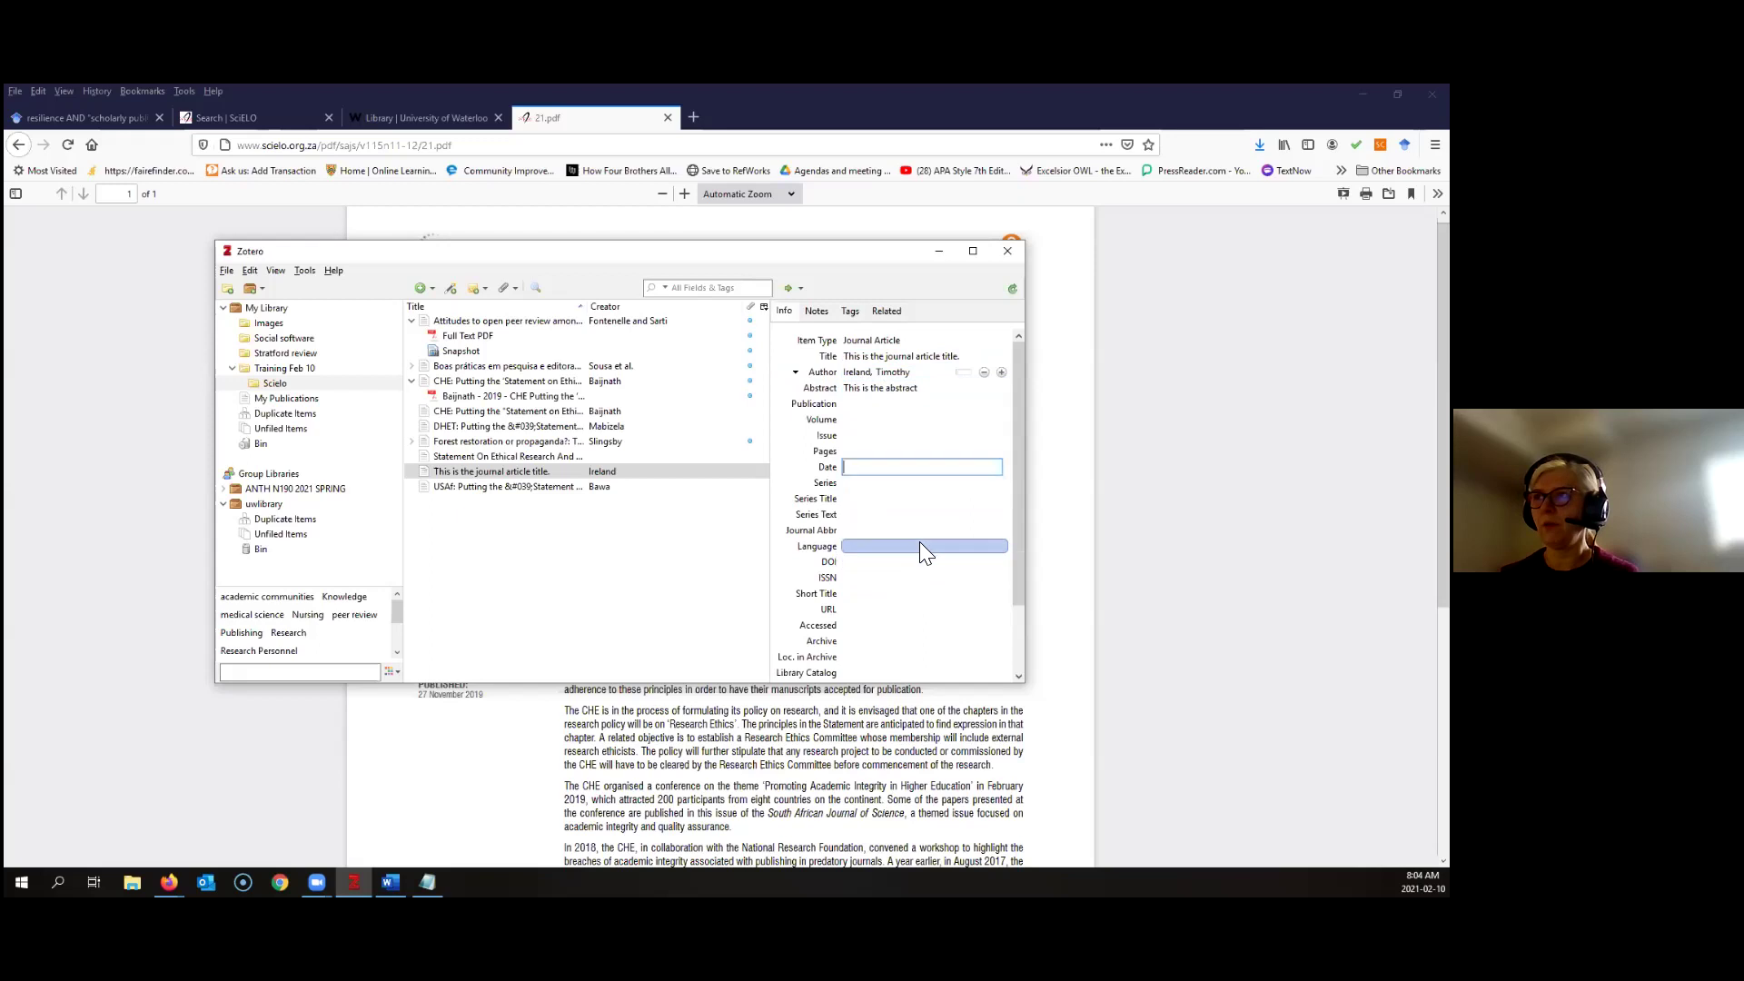
# Add WHO as a second author in single-field name mode
pyautogui.click(963, 374)
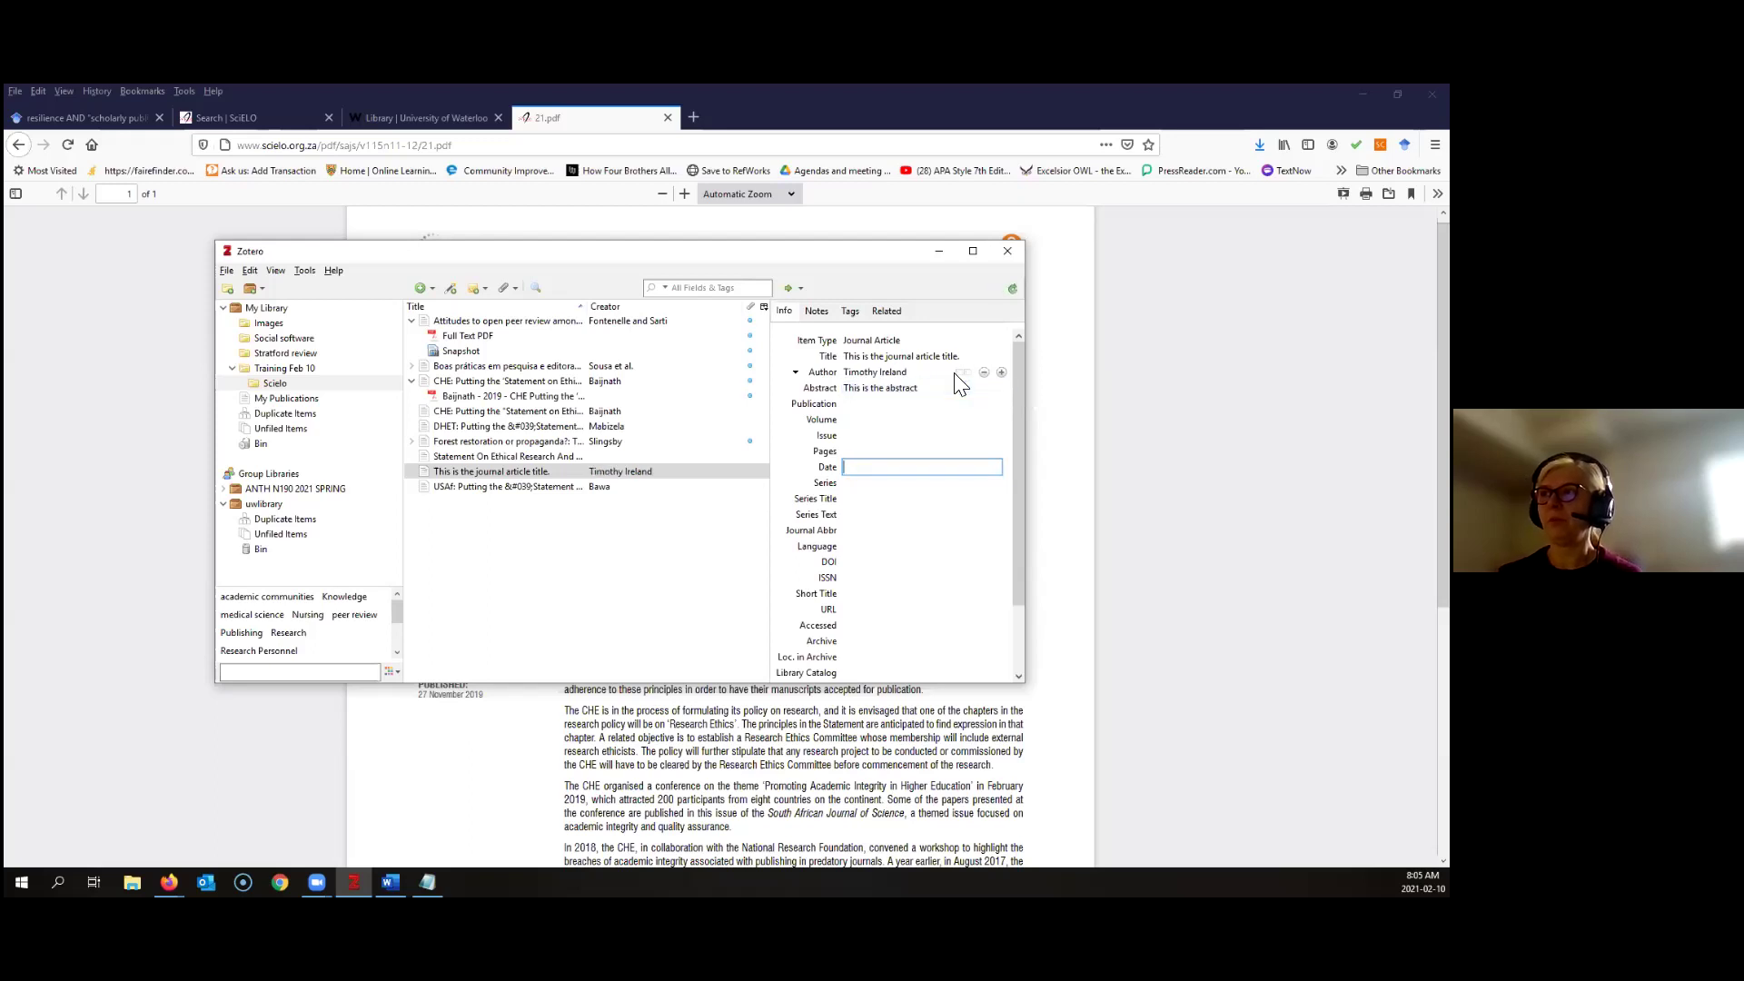
pyautogui.click(961, 372)
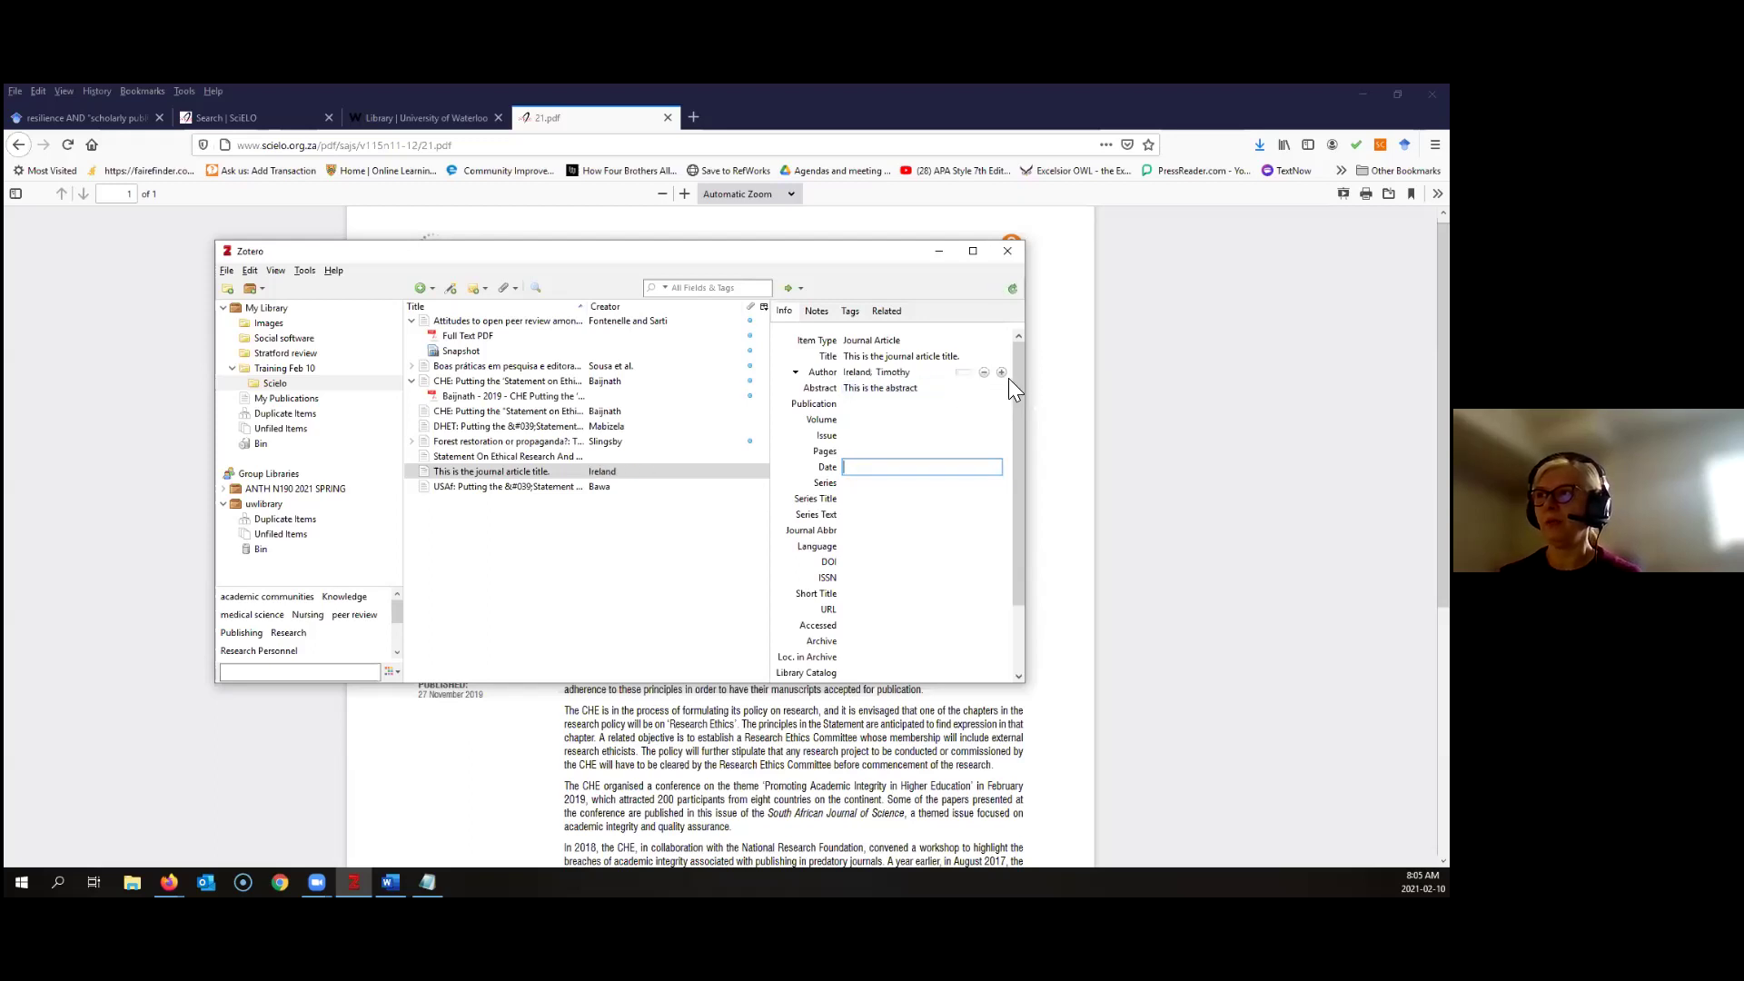
pyautogui.click(1001, 373)
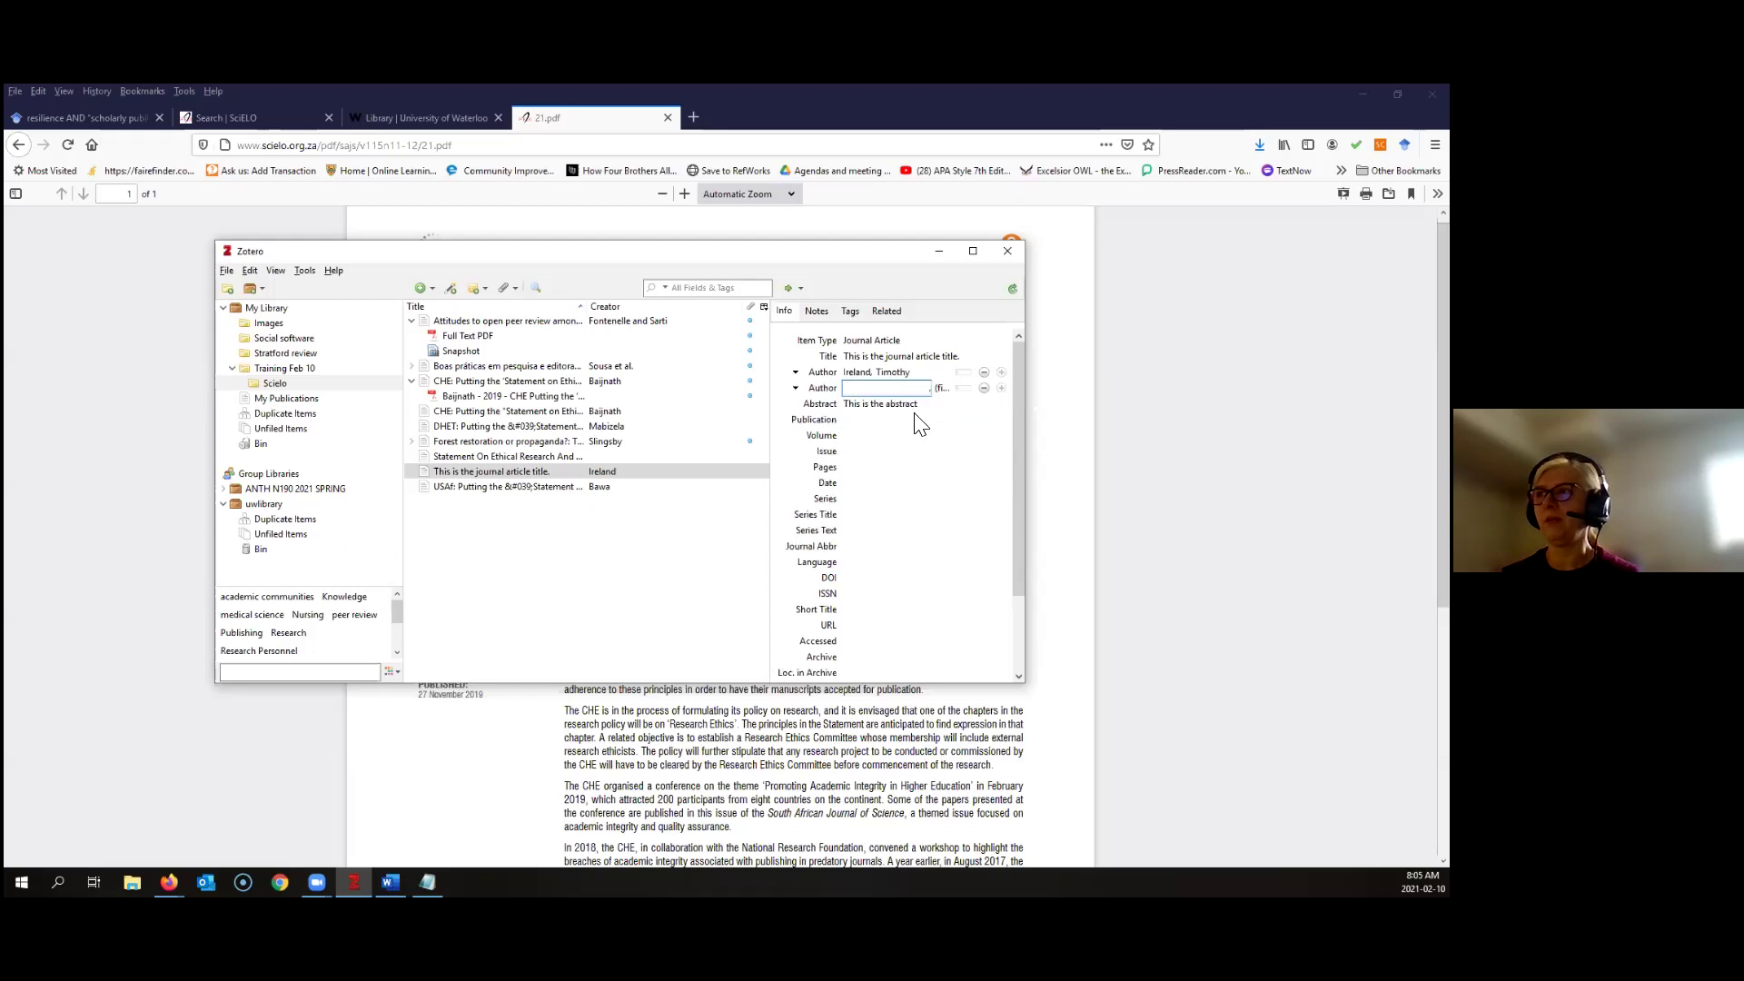
pyautogui.write('WHO')
pyautogui.click(898, 499)
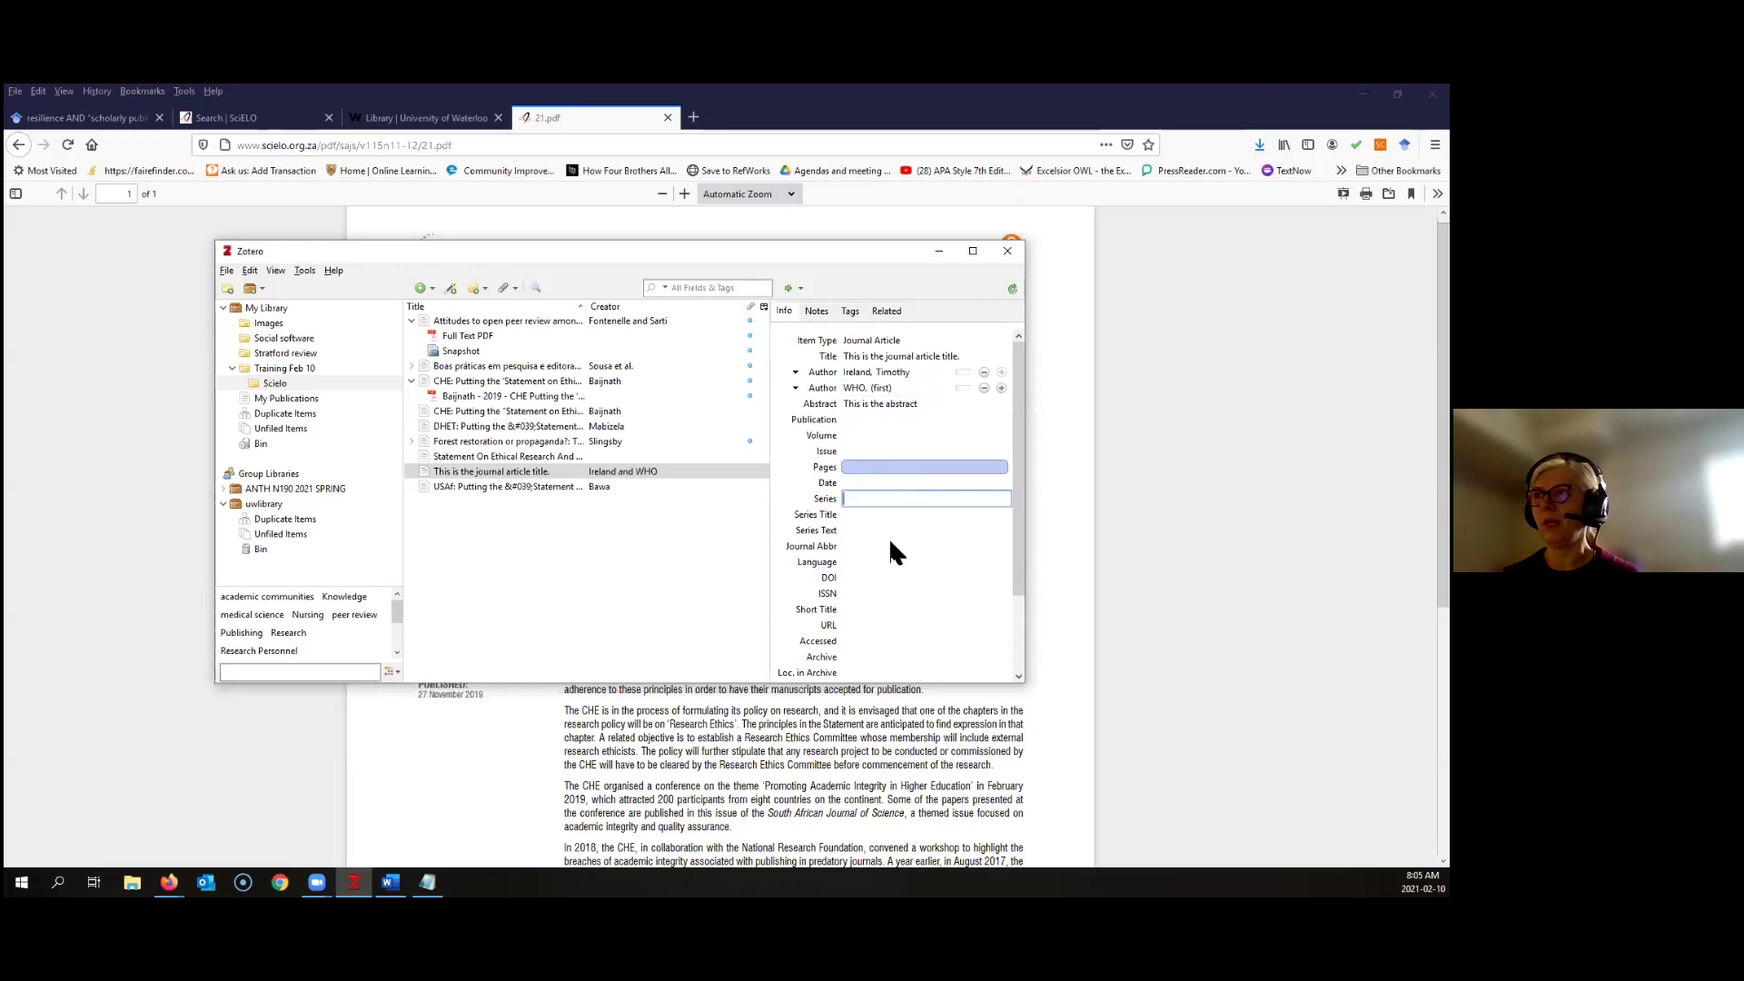
pyautogui.click(965, 389)
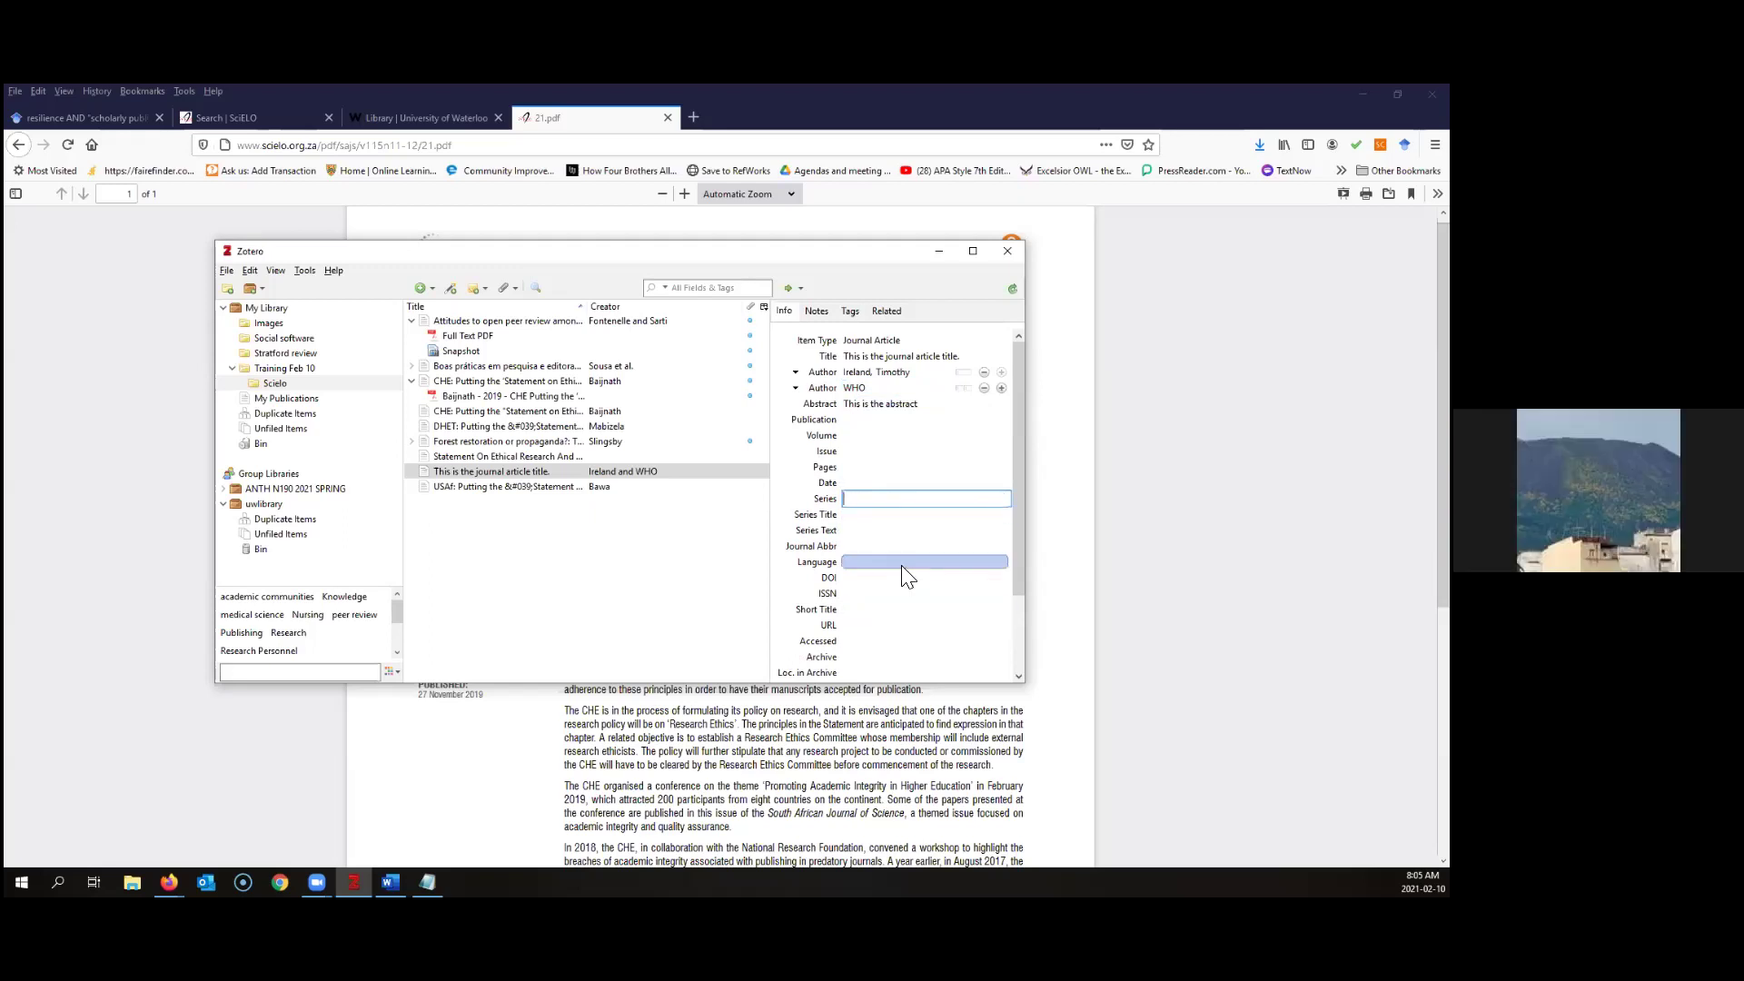
pyautogui.scroll(-2, 906, 576)
pyautogui.scroll(2, 904, 574)
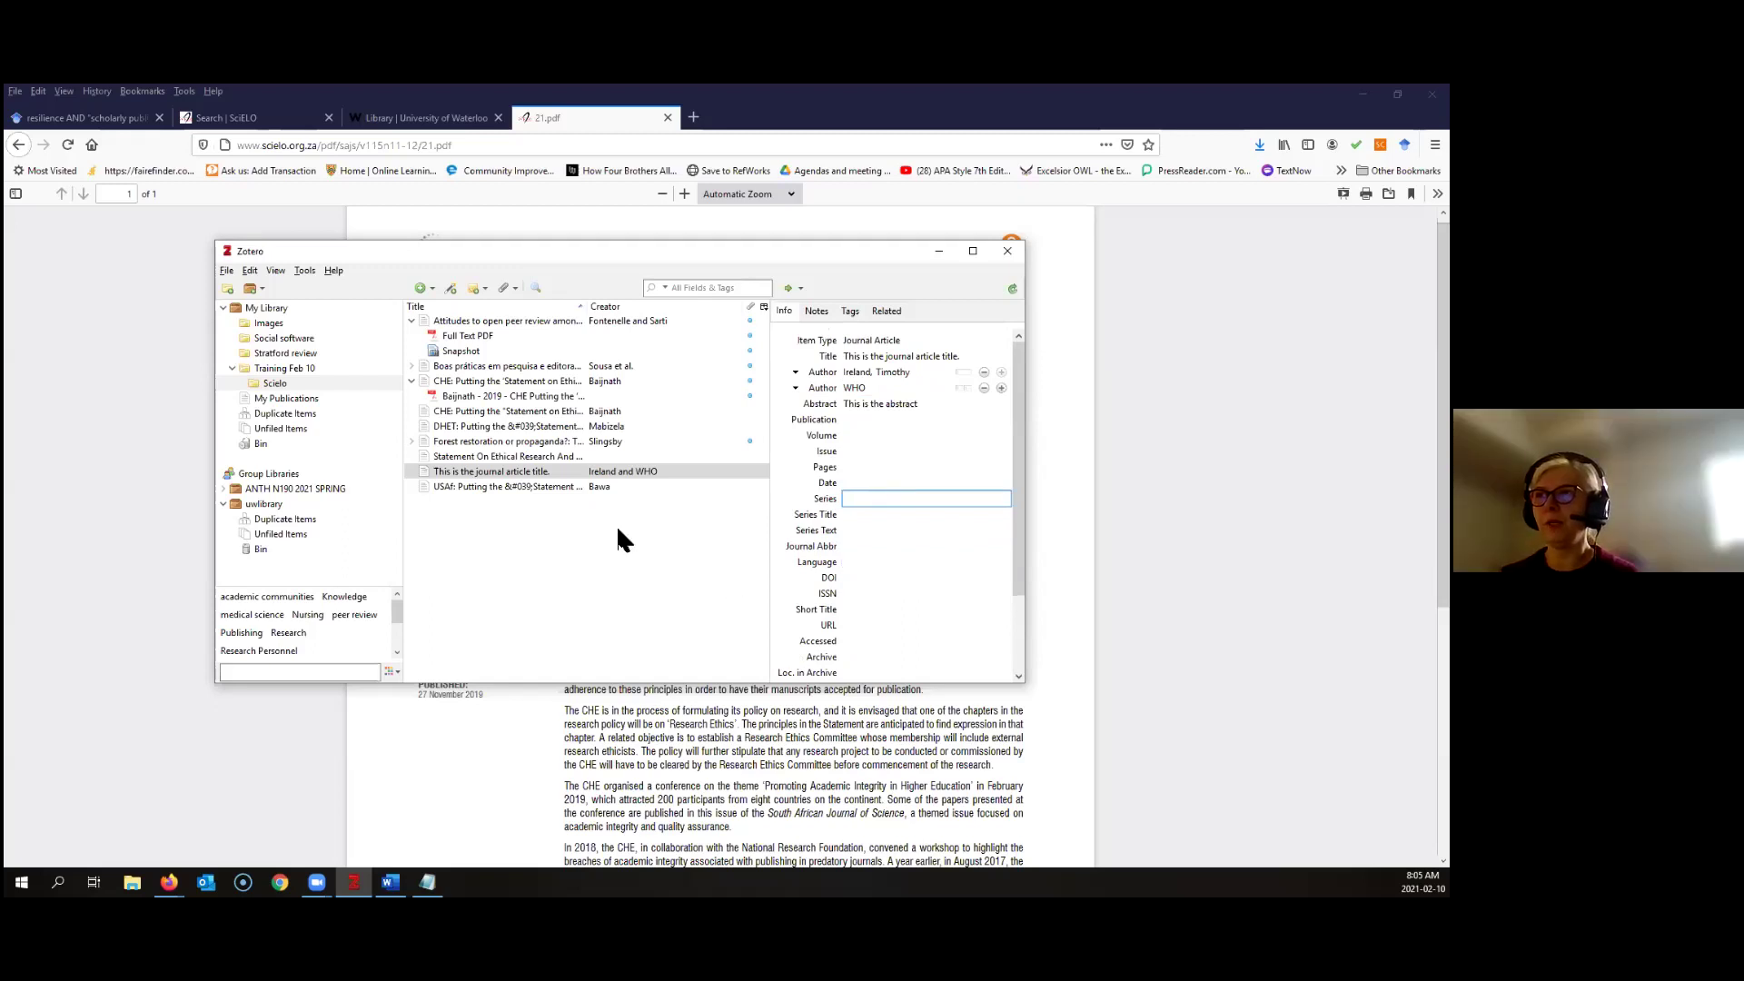
# Select the hand-entered article in the list and open the Add Item by Identifier box
pyautogui.click(491, 534)
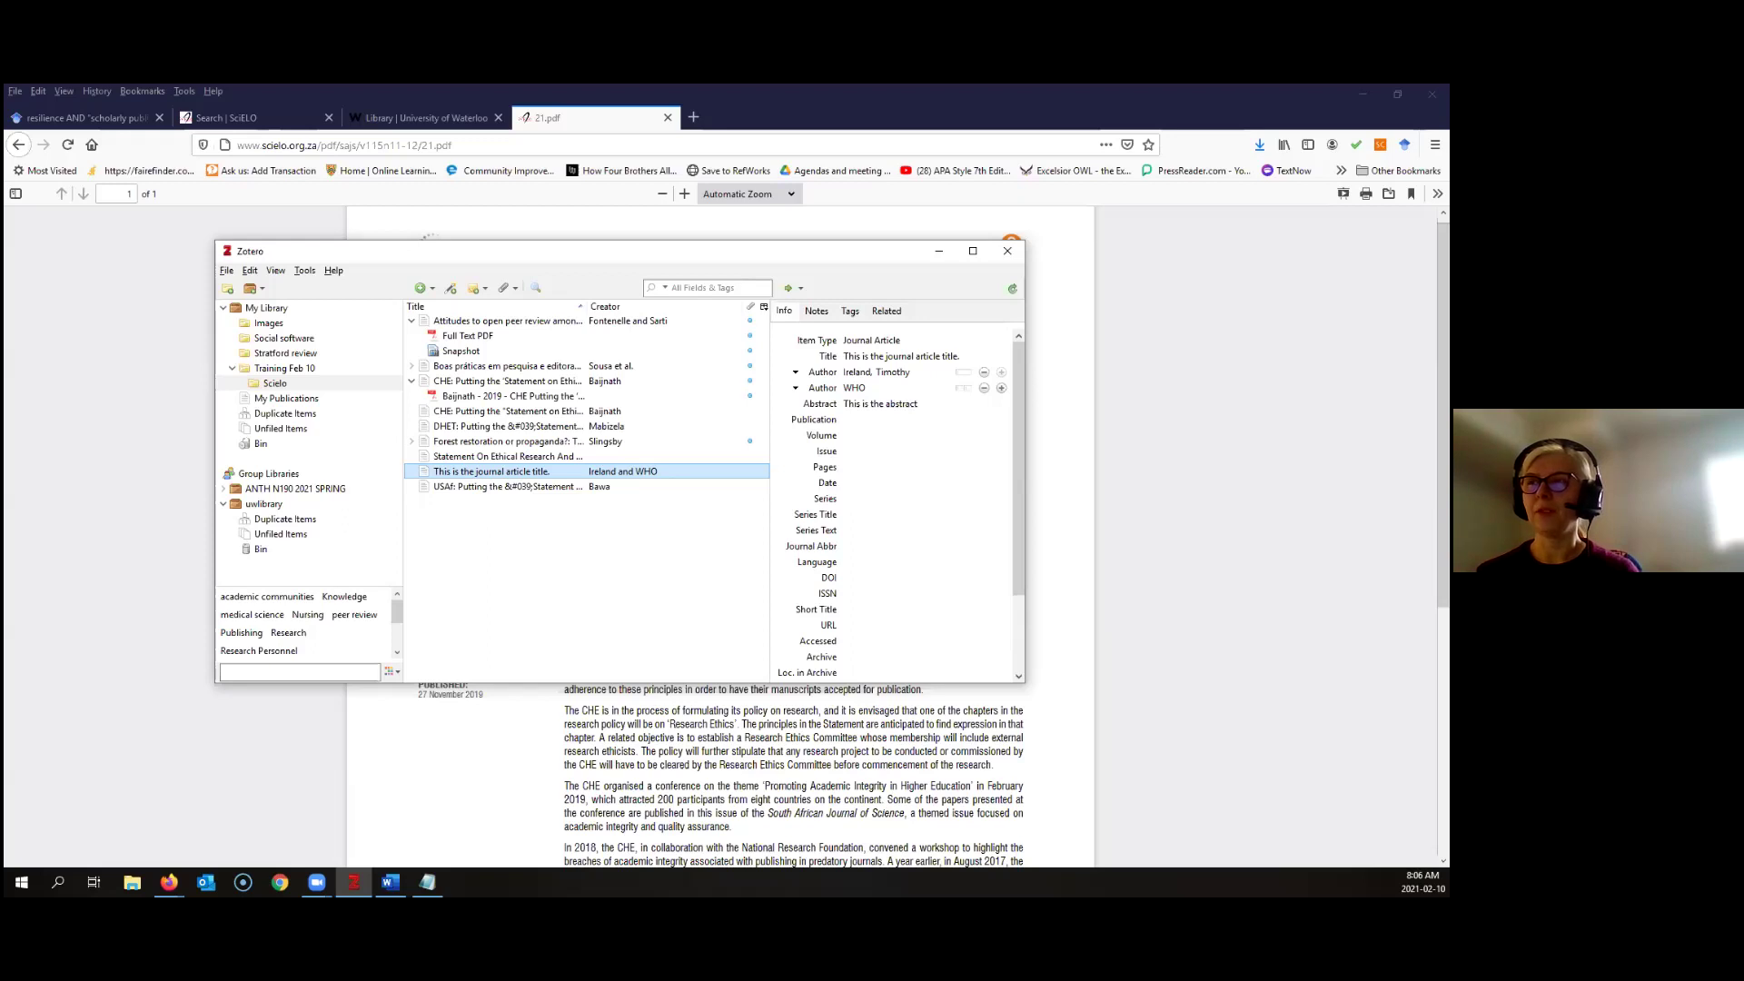
pyautogui.click(447, 288)
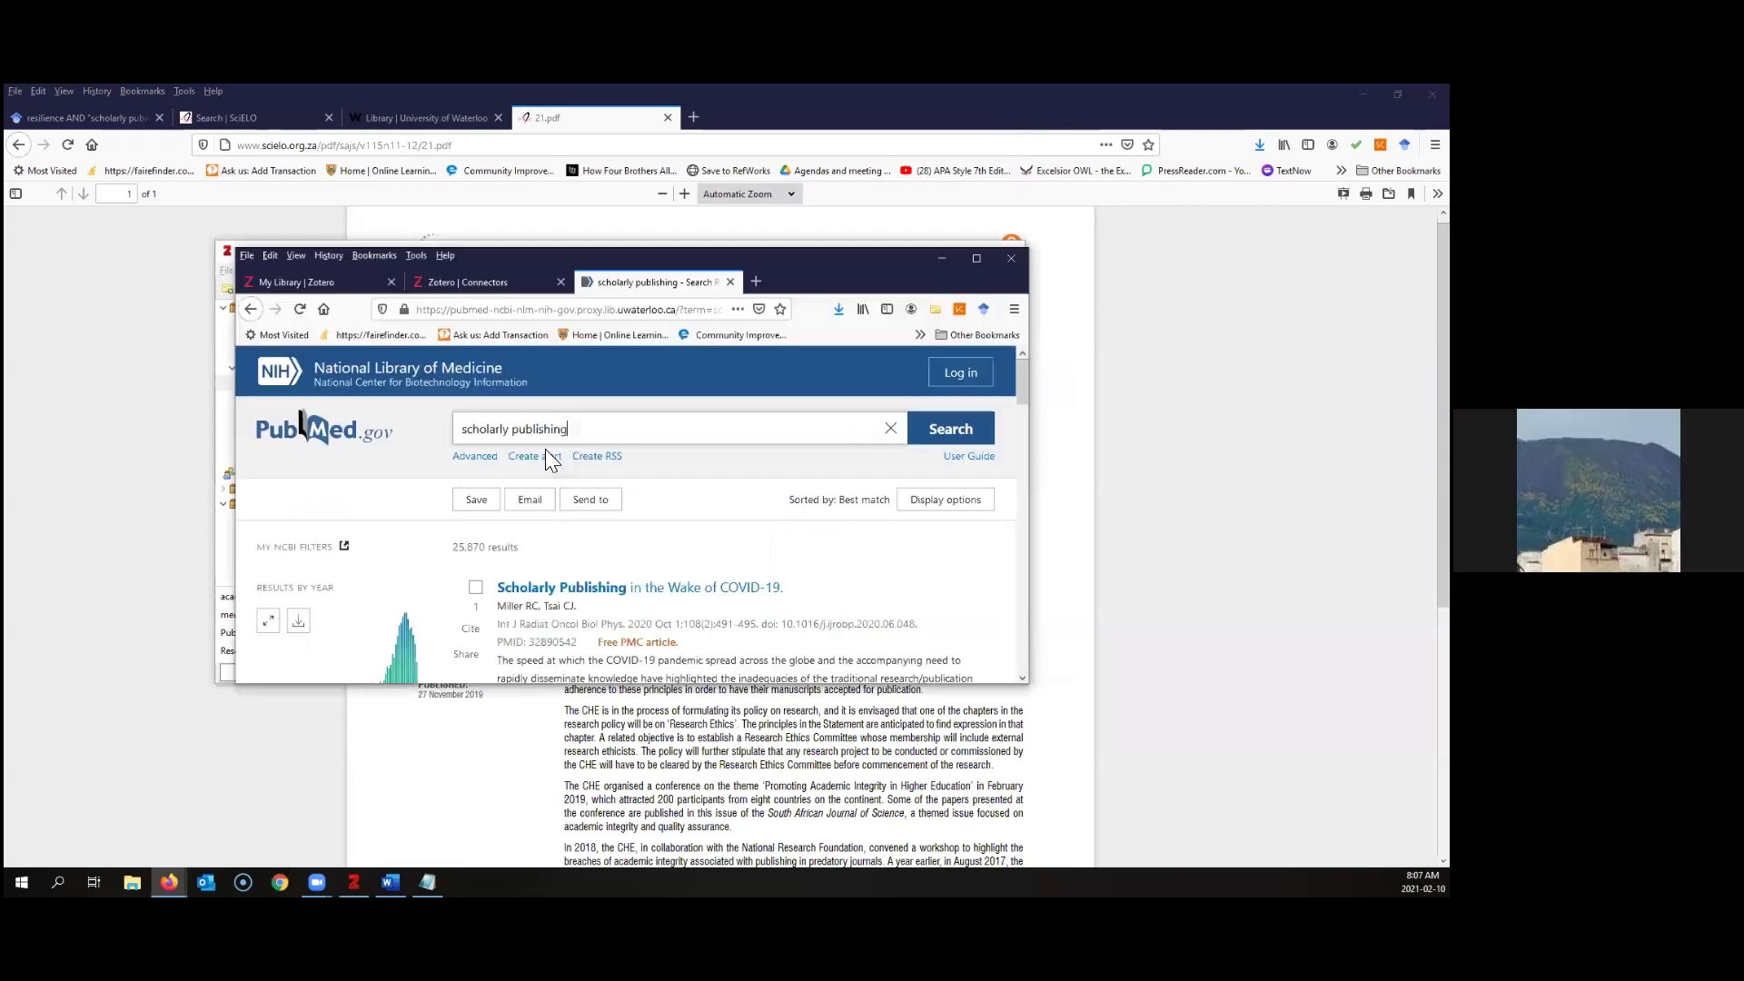
# Select the first PubMed result's PMID, then minimise PubMed so 21.pdf shows in Firefox
pyautogui.scroll(-1, 677, 576)
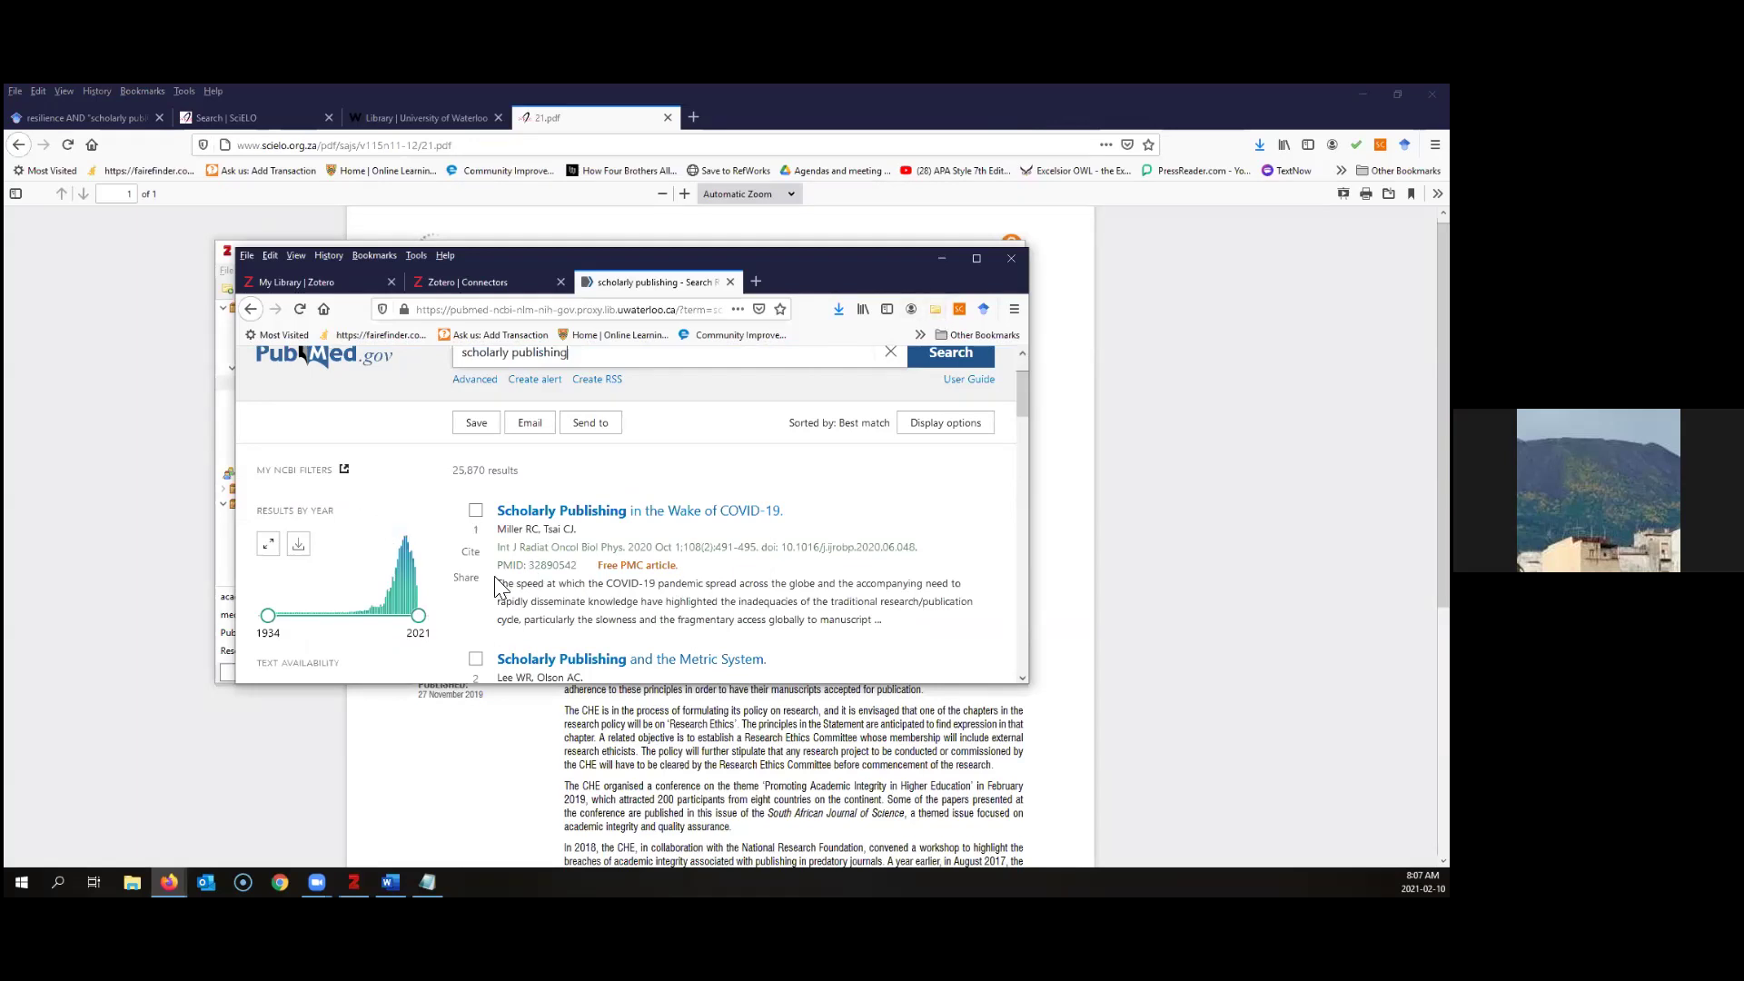
pyautogui.moveTo(579, 565); pyautogui.dragTo(500, 576)
pyautogui.hotkey('ctrl', 'c')
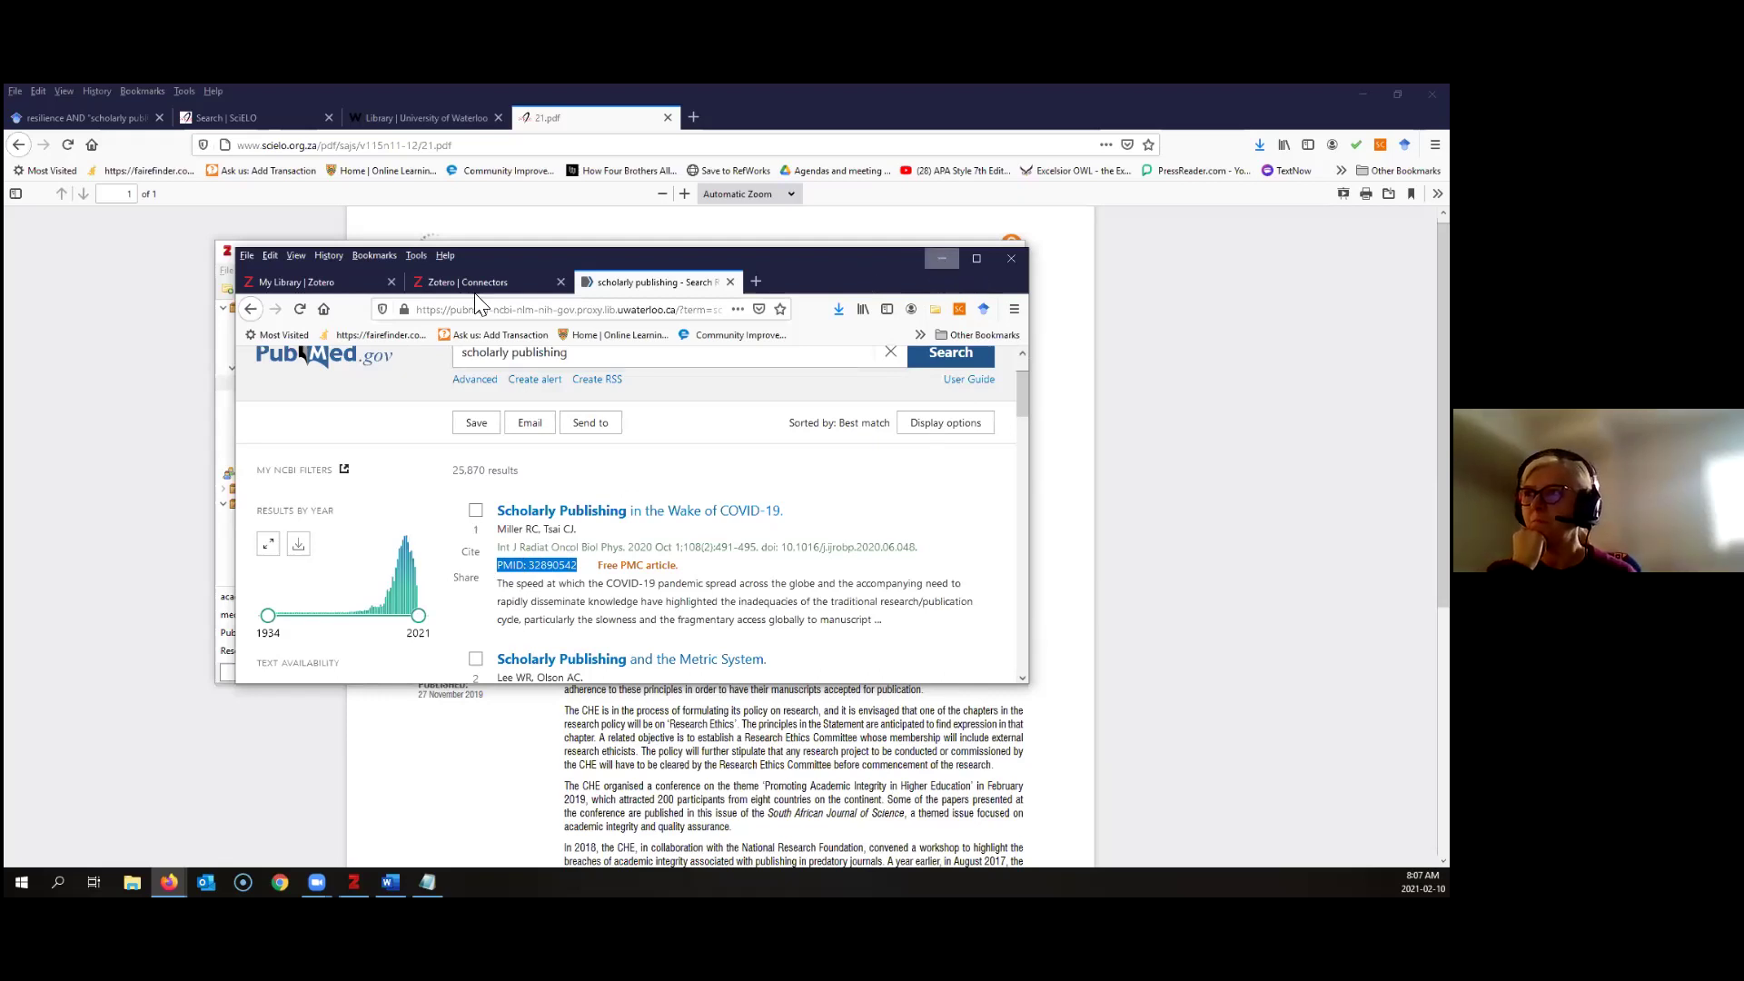
pyautogui.click(939, 256)
pyautogui.click(1053, 386)
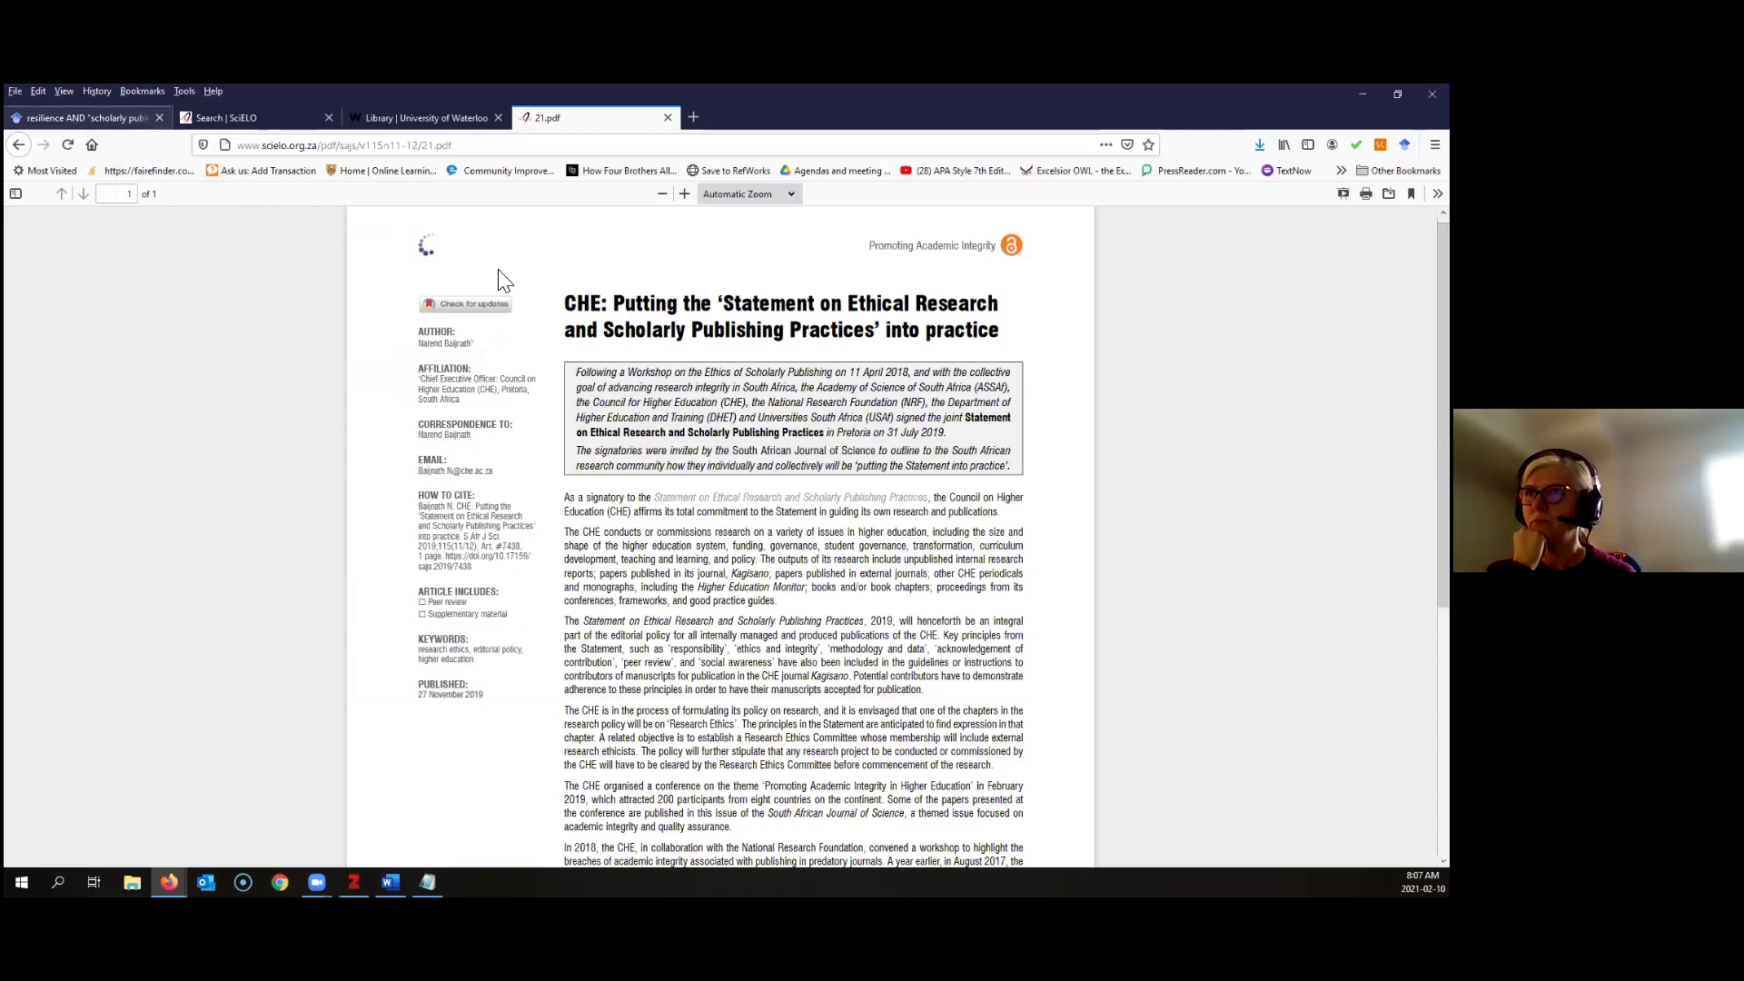
# Minimise Firefox, switch to the Zotero desktop app and open the Add Item by Identifier prompt
pyautogui.doubleClick(860, 98)
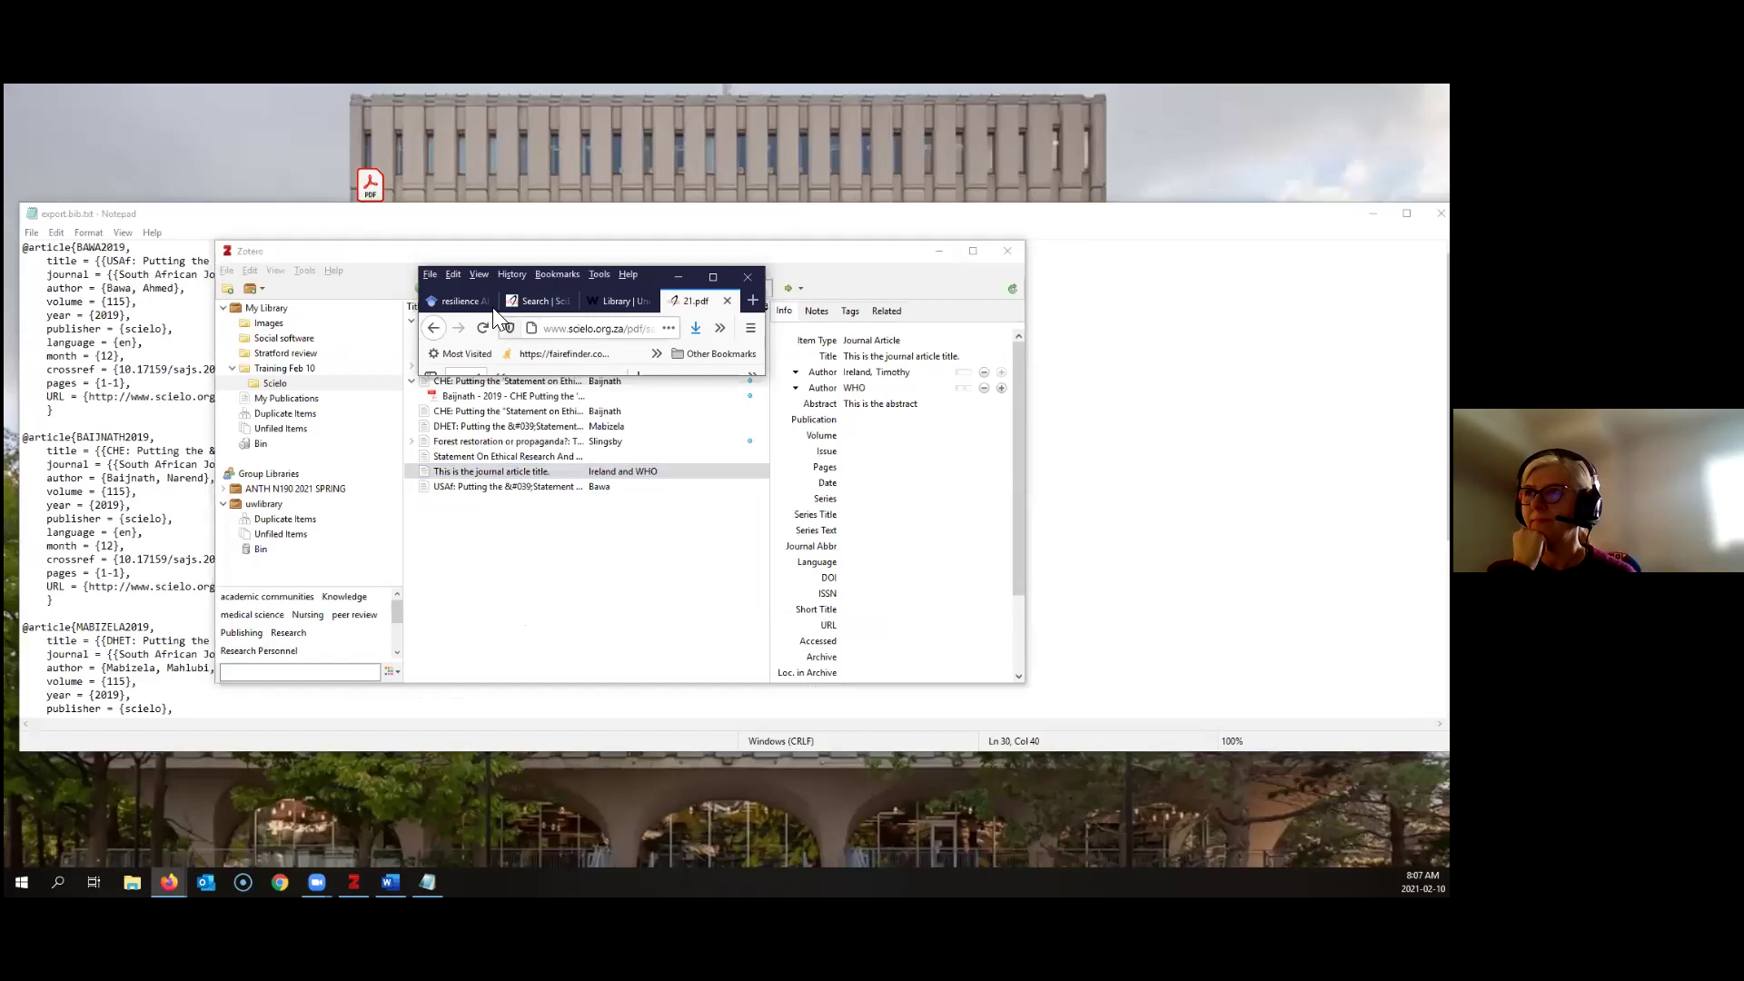
pyautogui.click(679, 276)
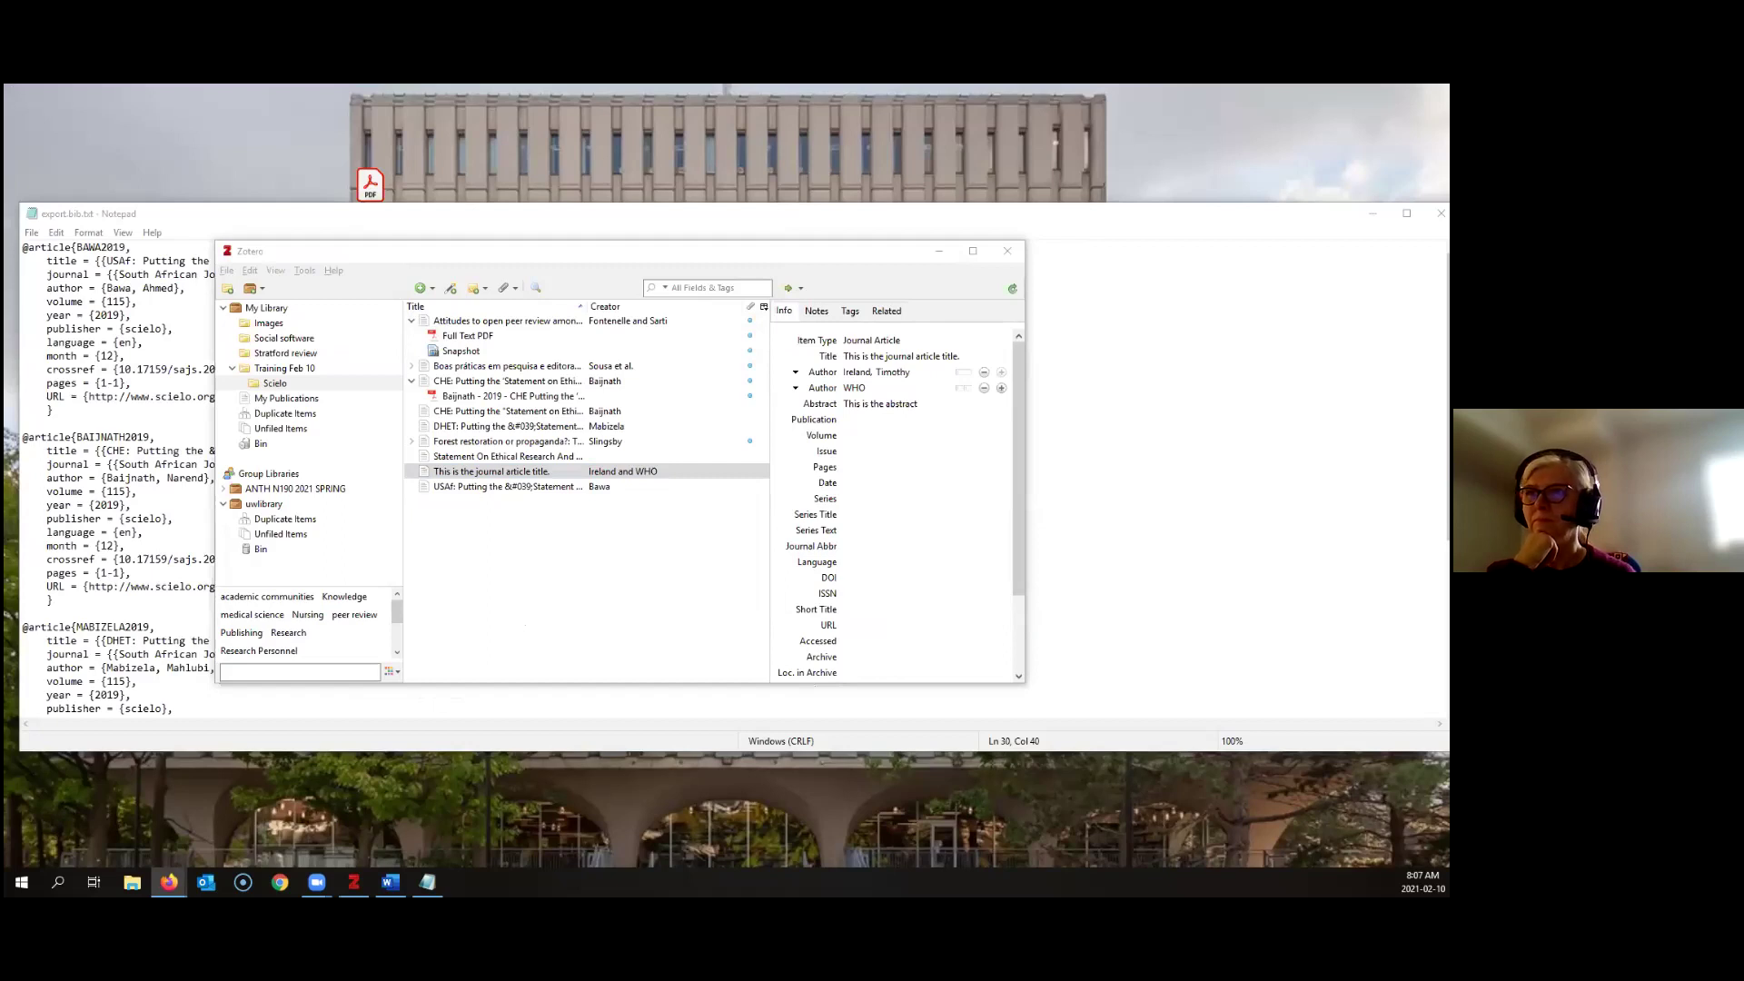
pyautogui.hotkey('alt', 'Tab')
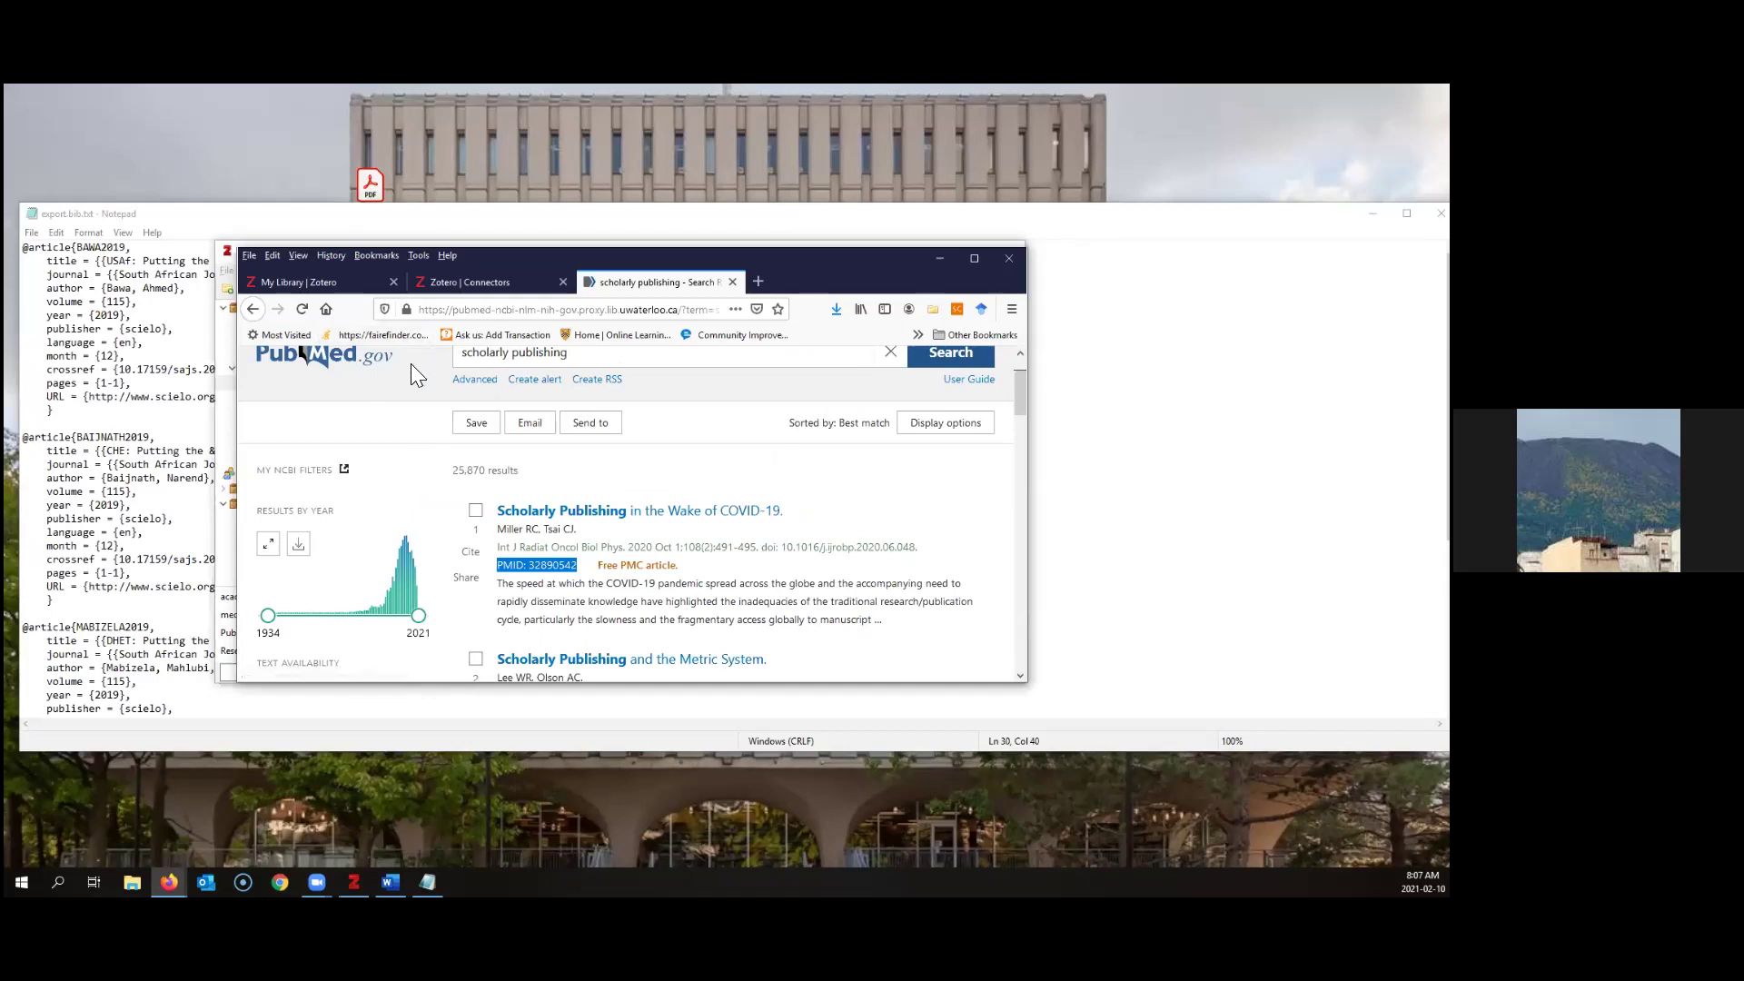
pyautogui.click(316, 282)
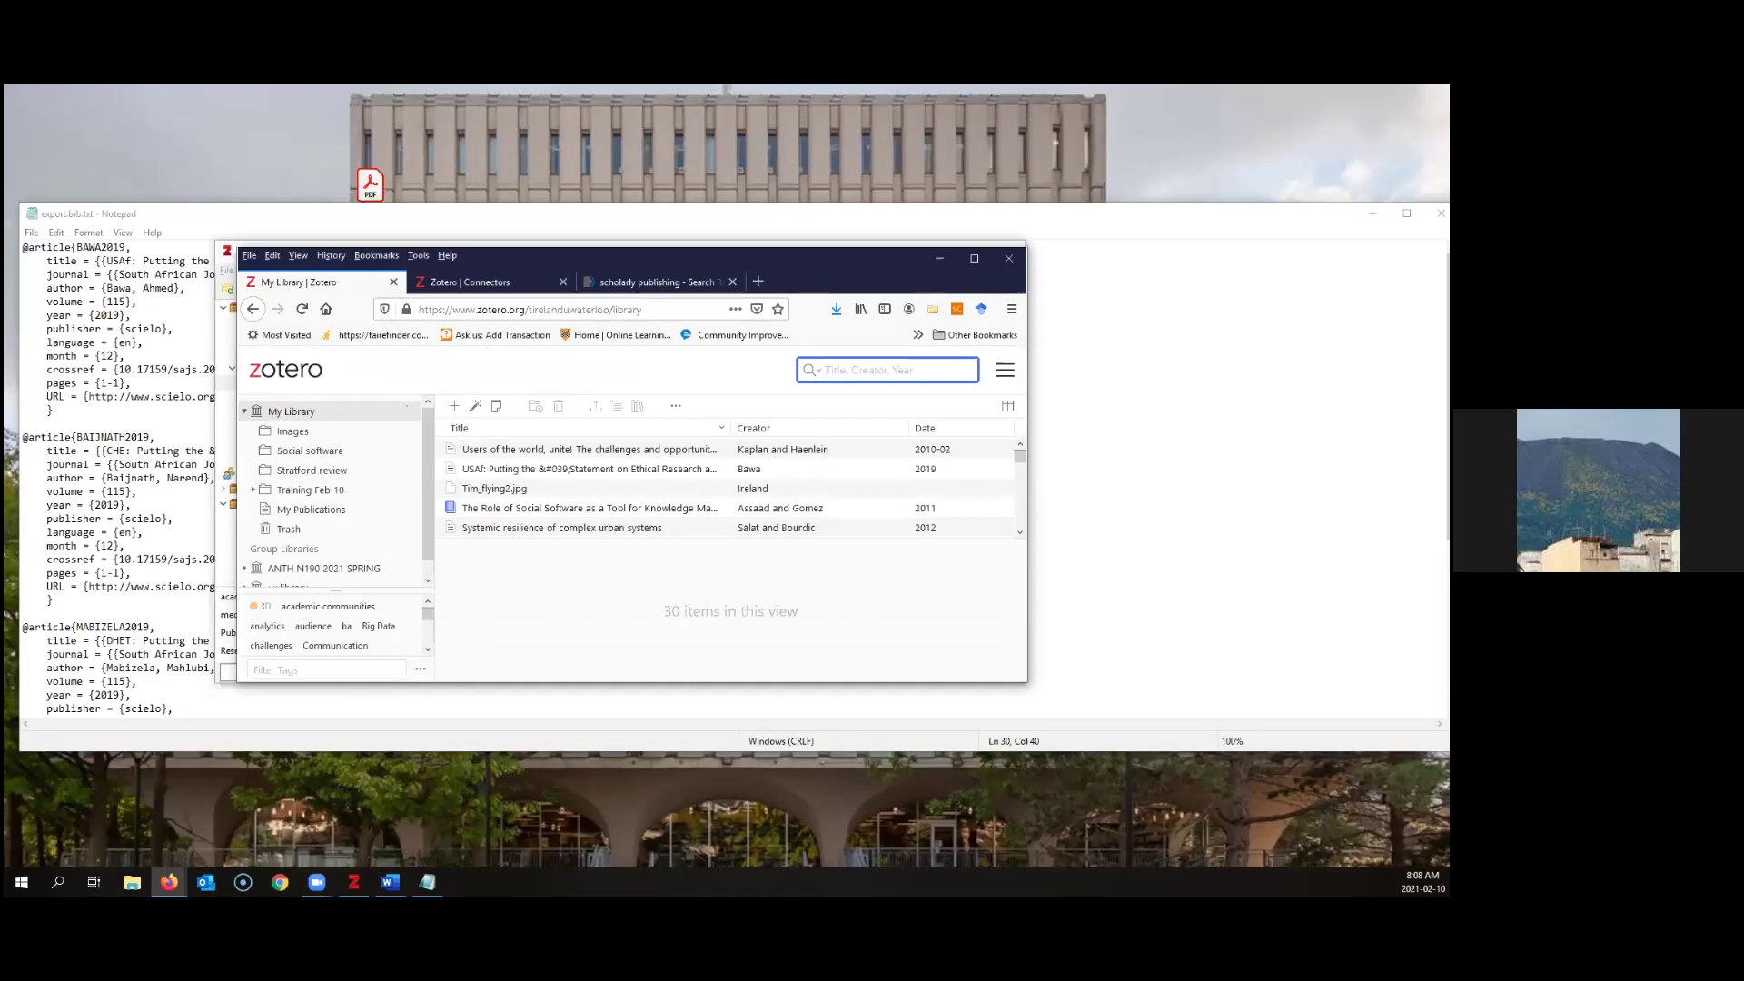
pyautogui.hotkey('alt', 'Tab')
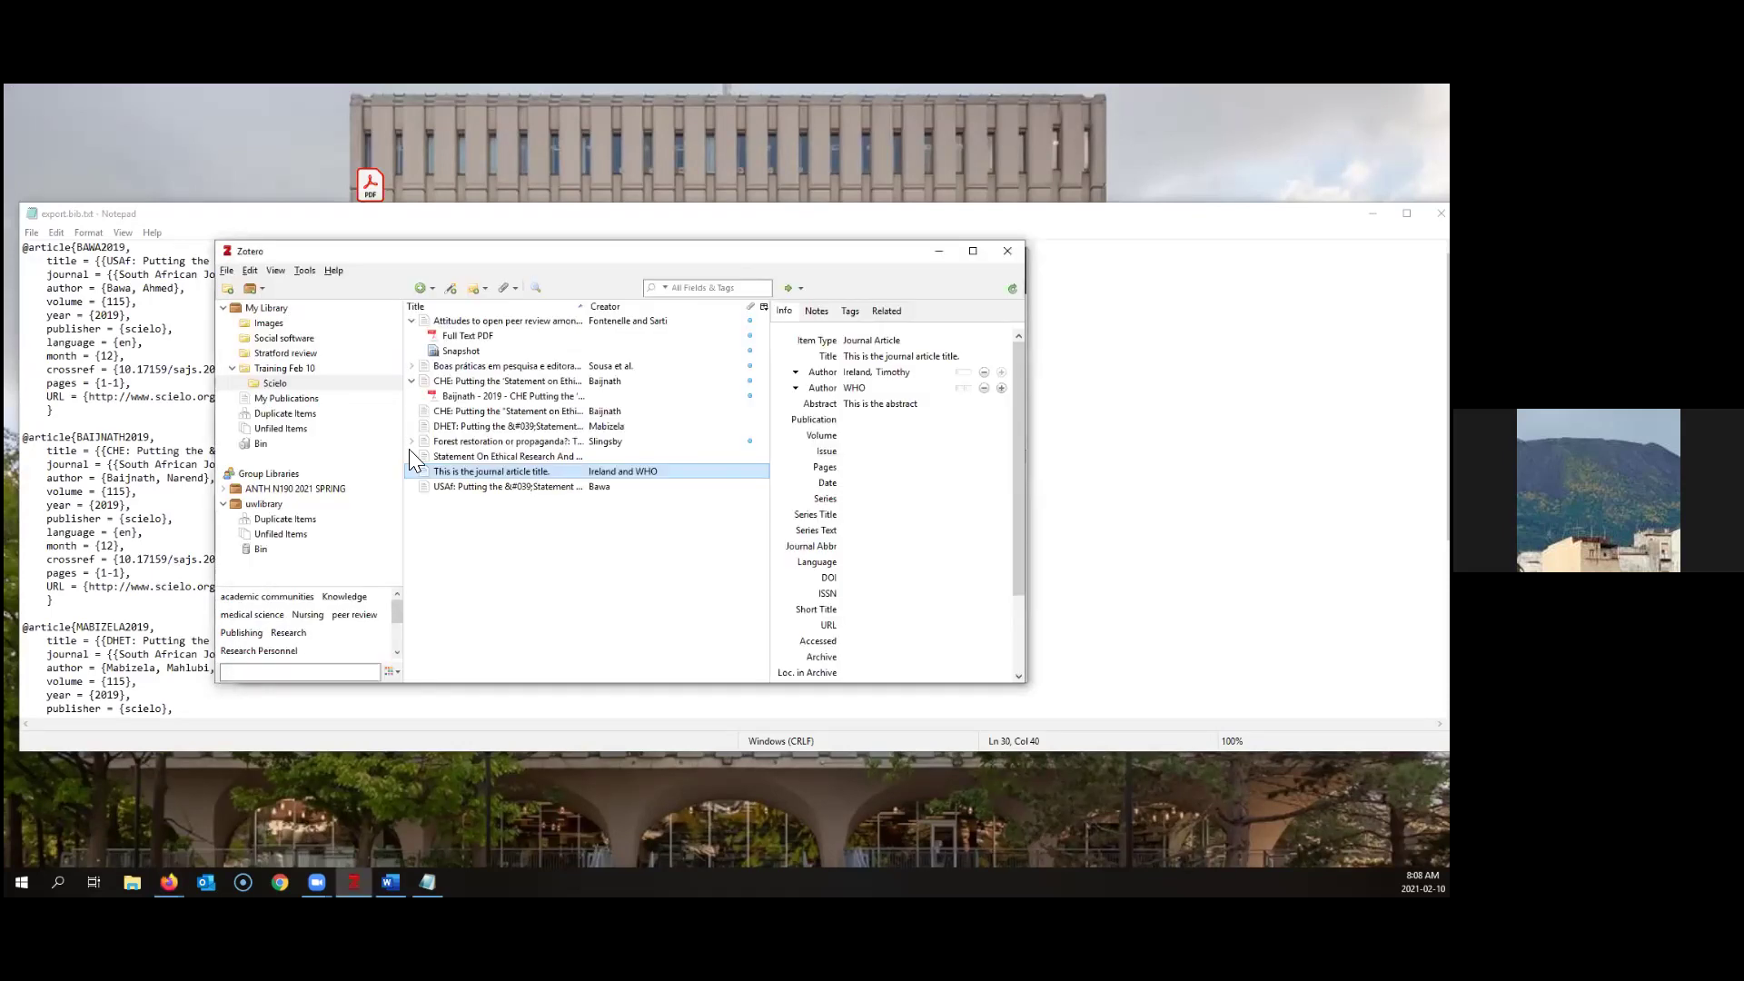
pyautogui.click(451, 288)
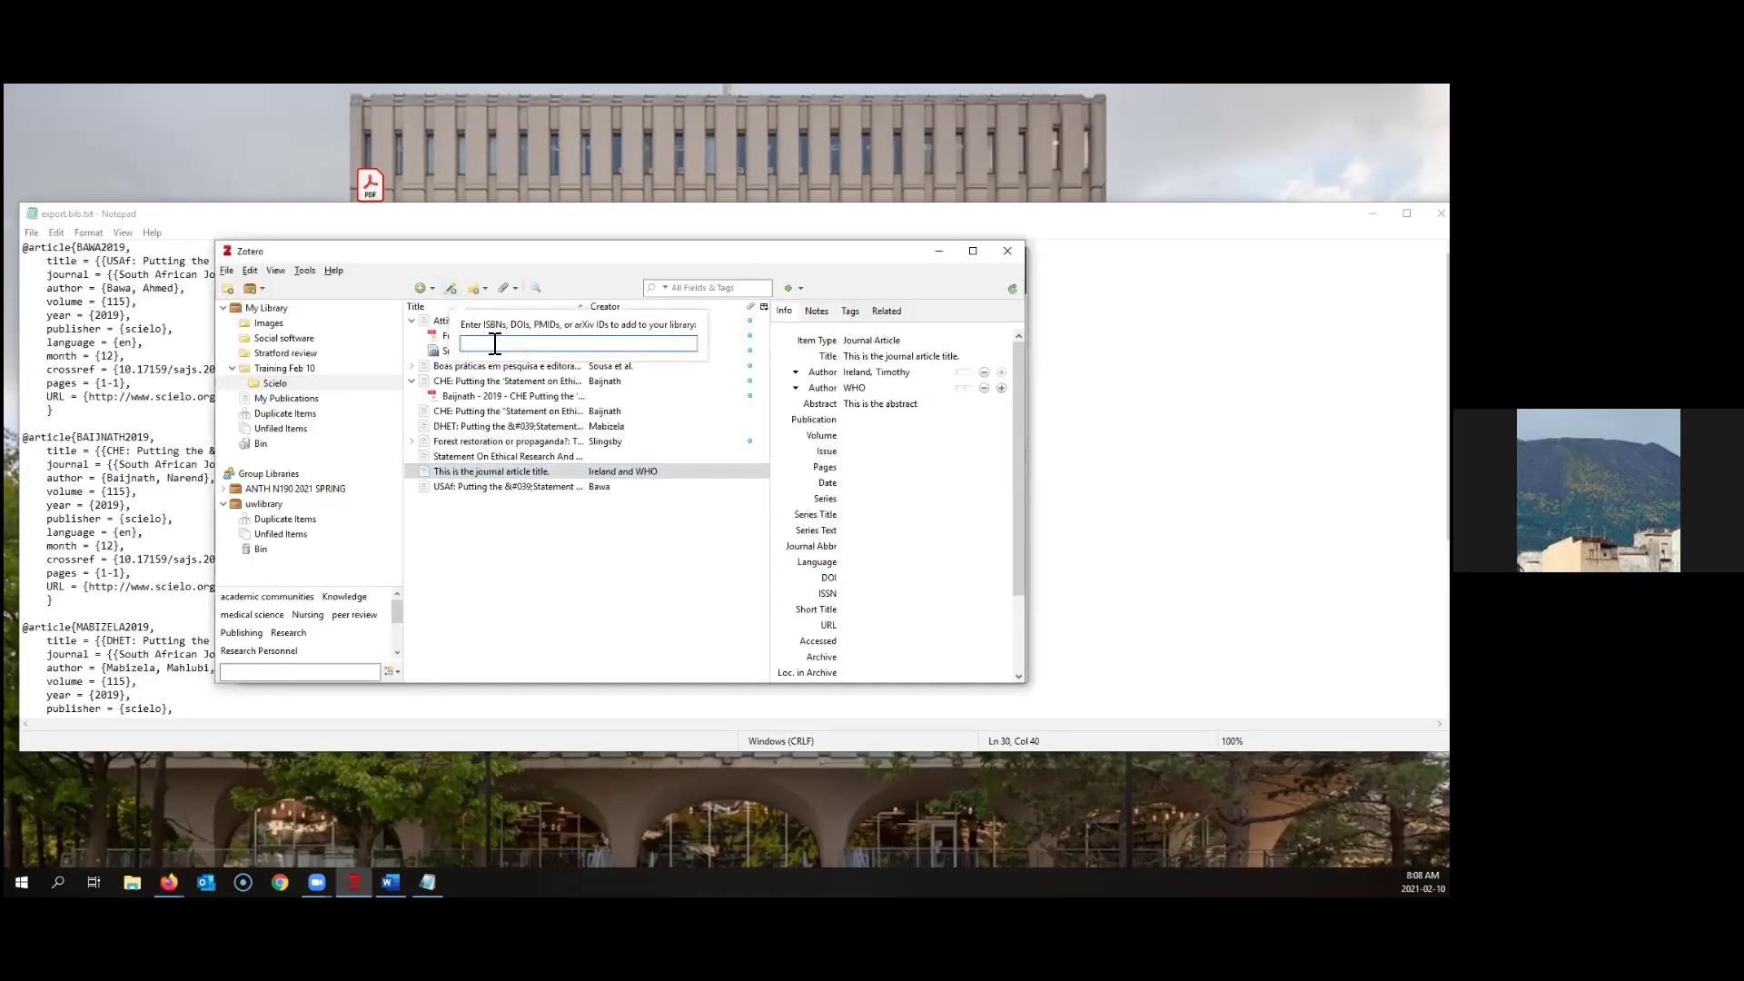
# Add Miller and Tsai's 'Scholarly Publishing in the Wake of COVID-19' by PubMed ID, then select it
pyautogui.hotkey('ctrl', 'v')
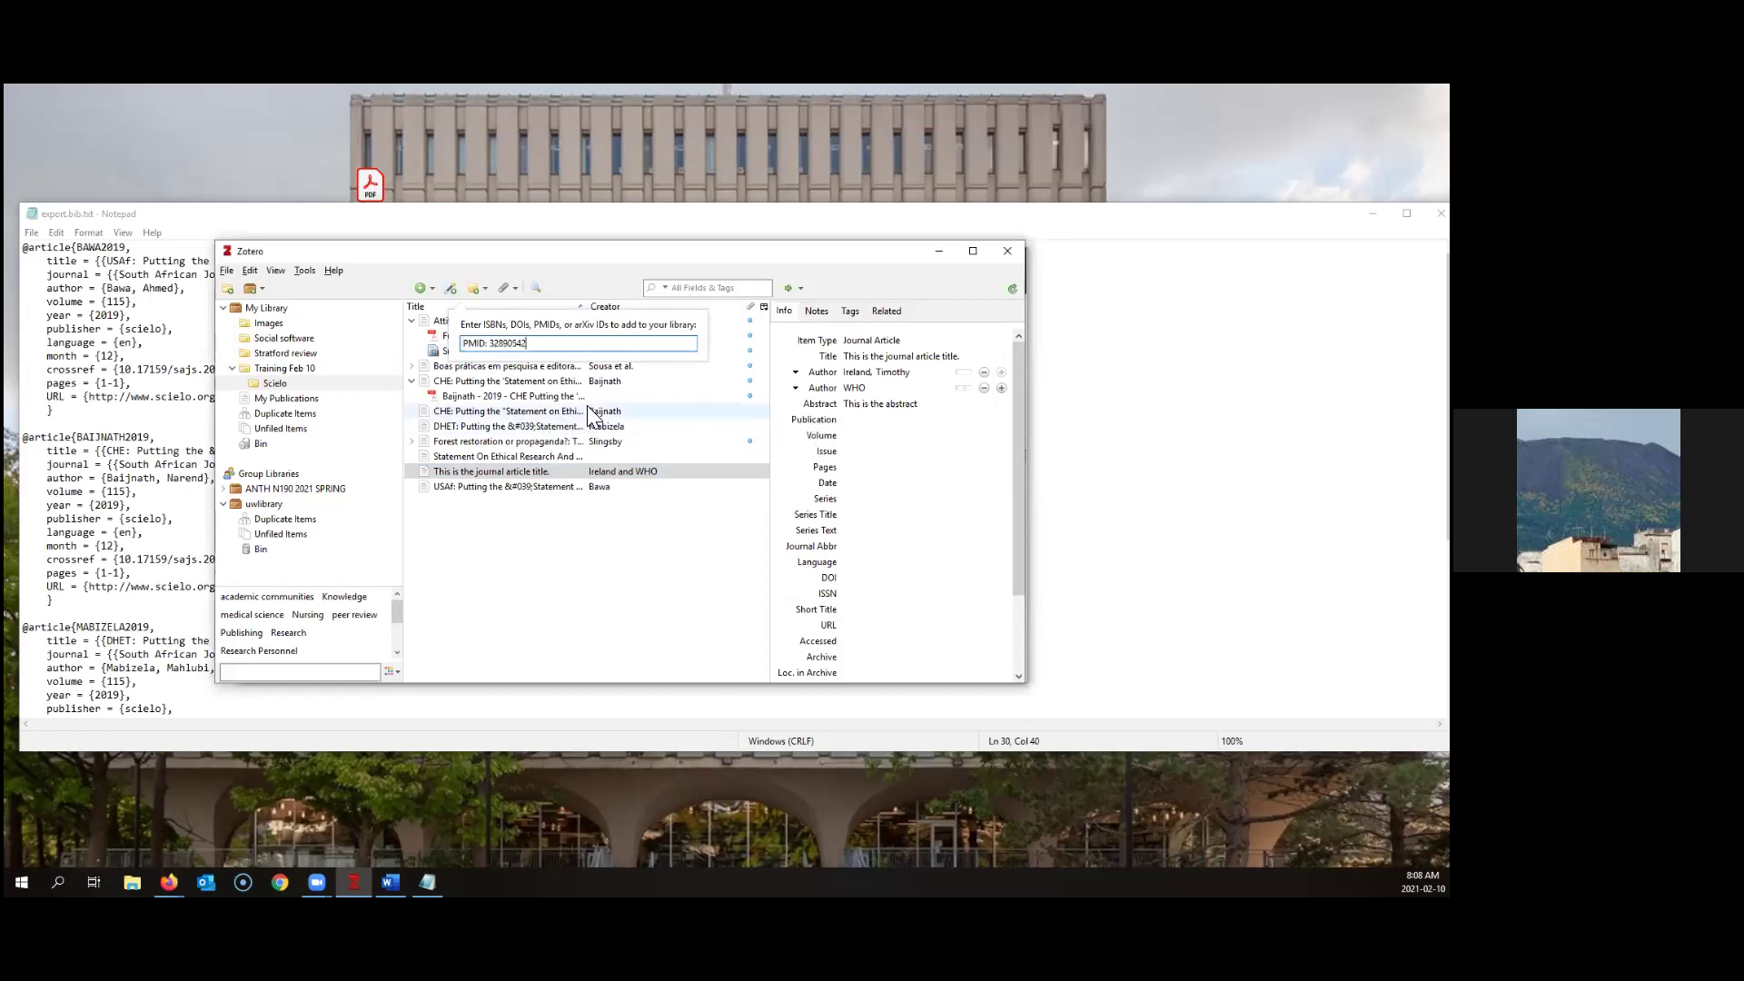
pyautogui.press('Return')
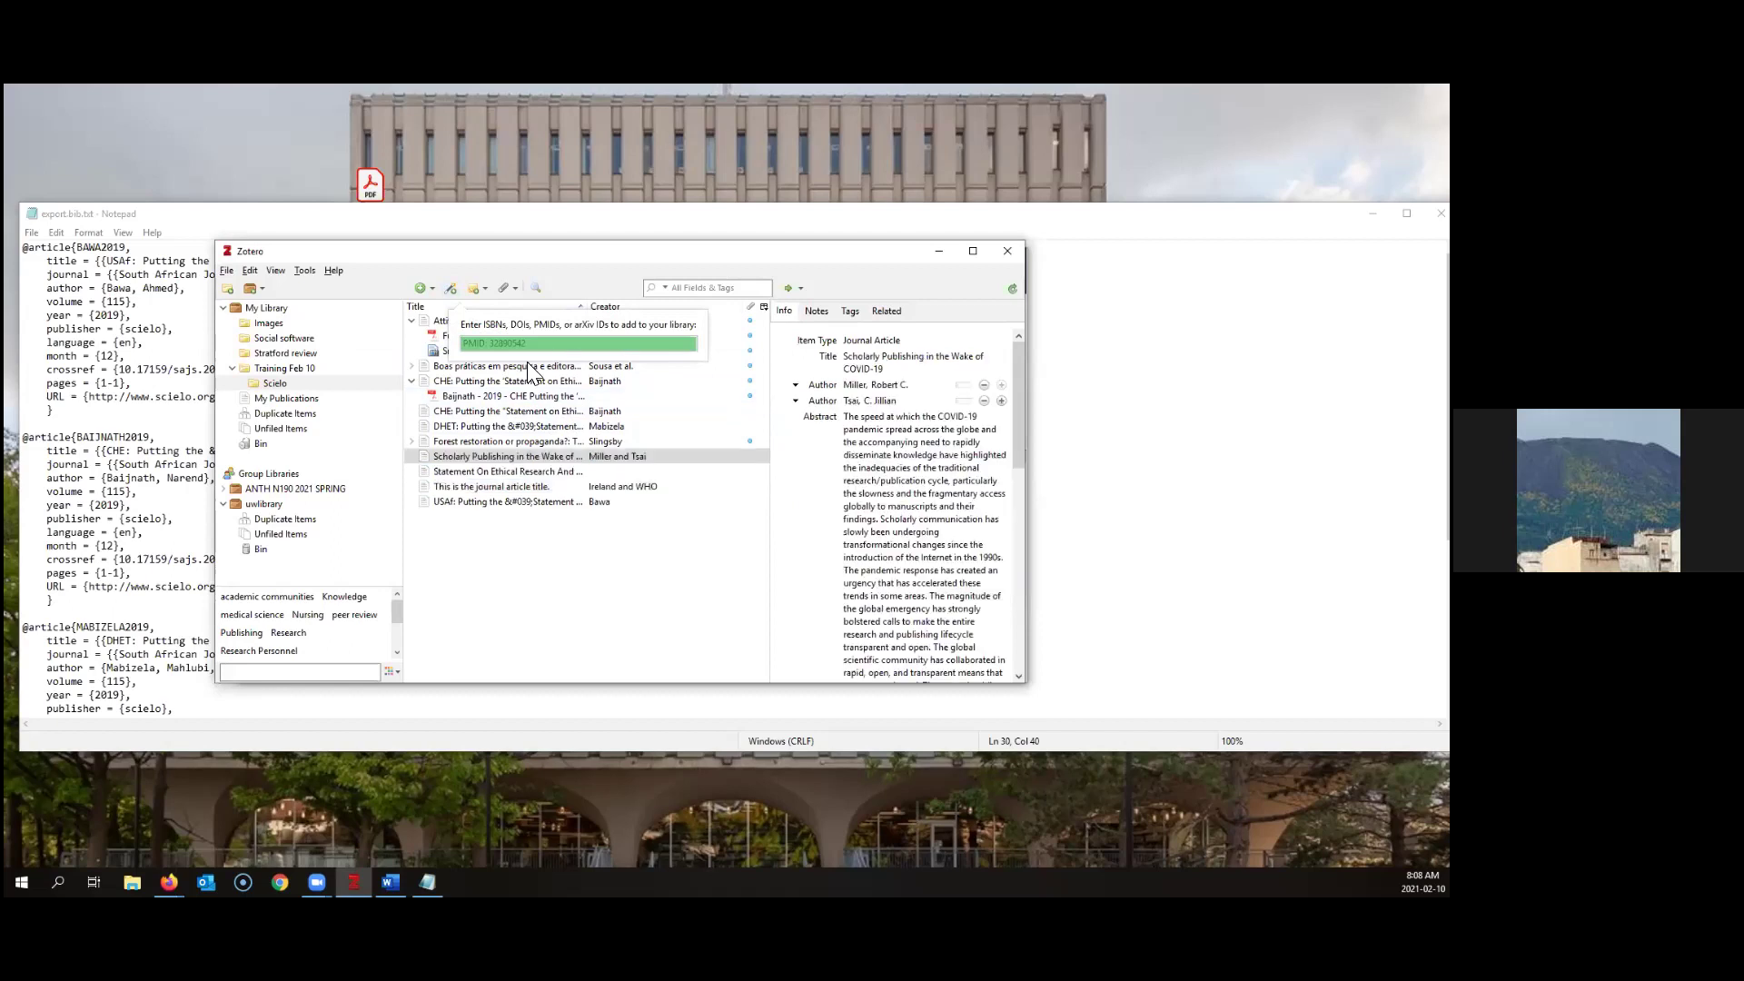
pyautogui.click(531, 456)
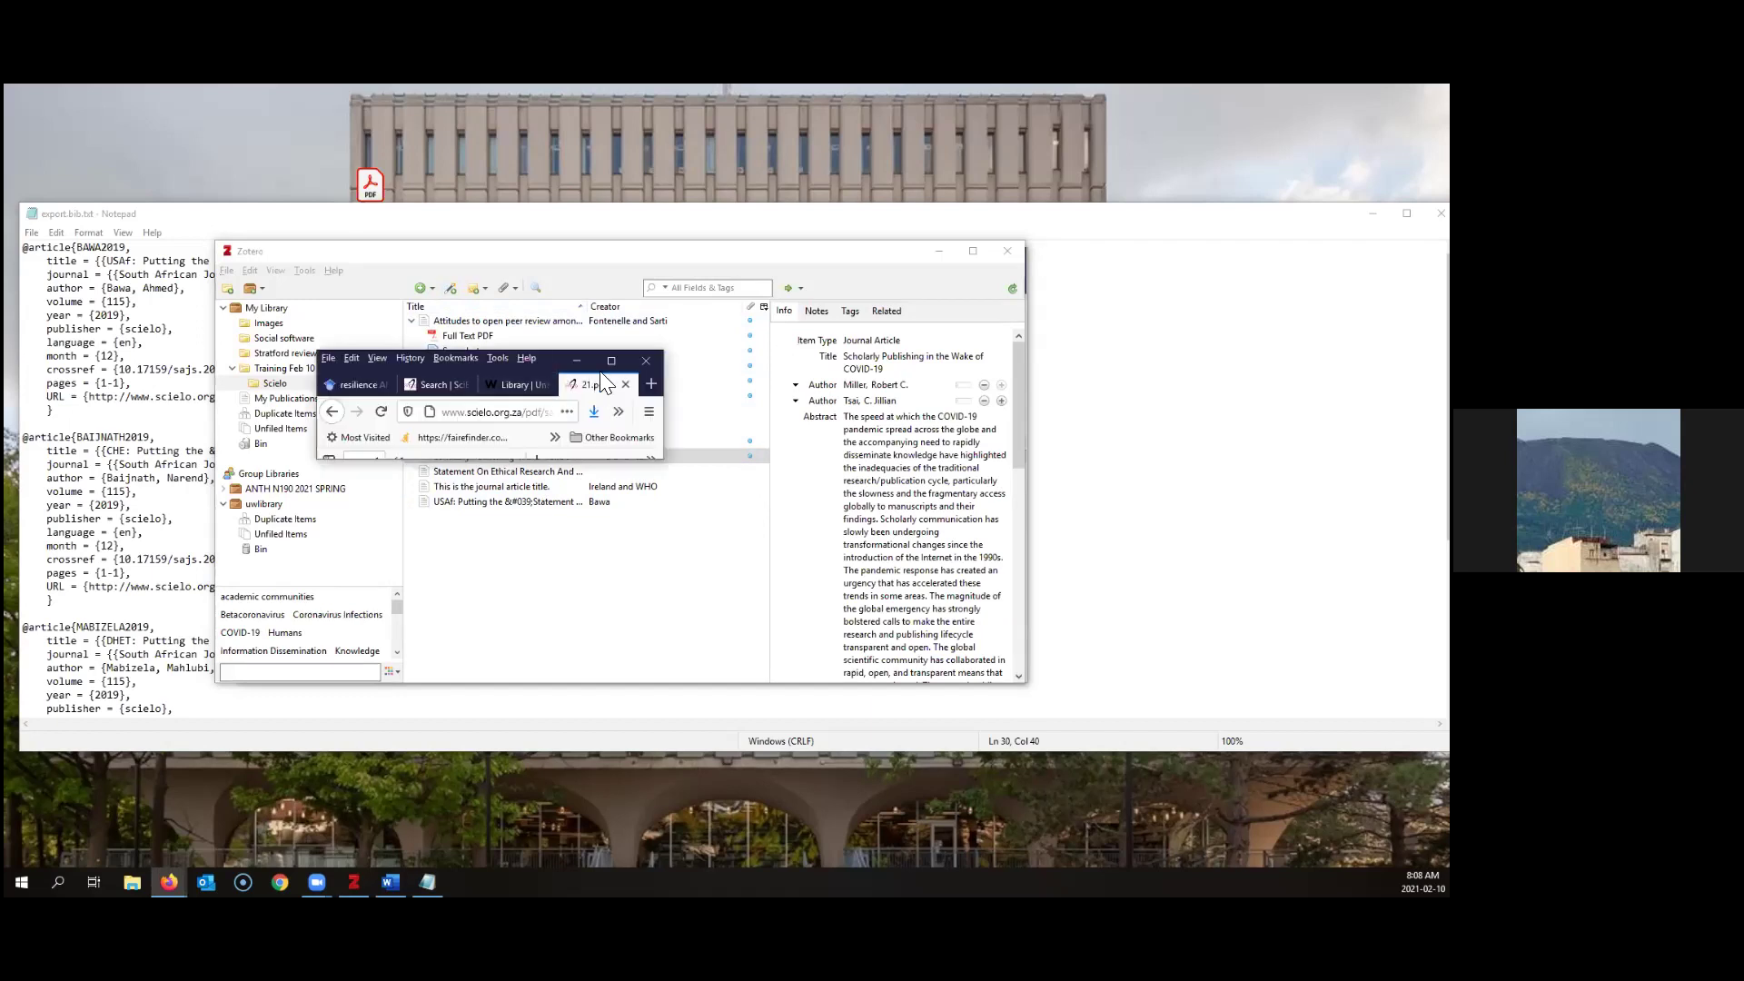
# Enlarge the restored Firefox window over the other programs and start a fresh new tab
pyautogui.click(612, 361)
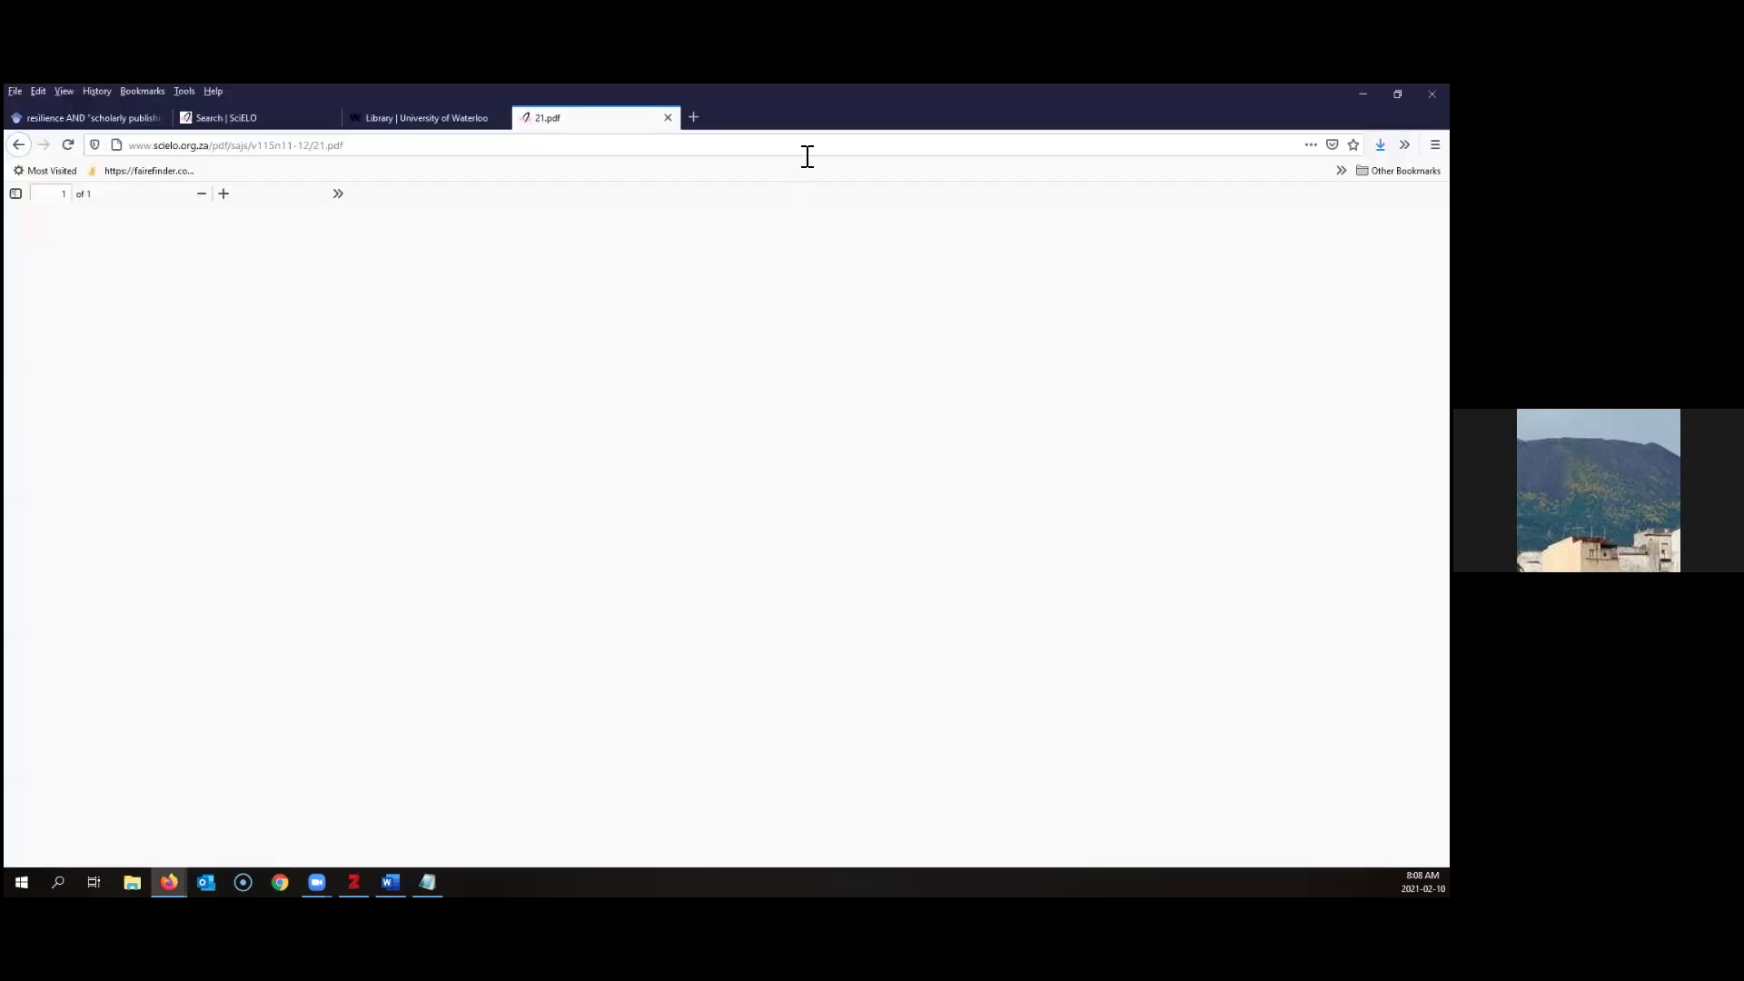
pyautogui.doubleClick(863, 122)
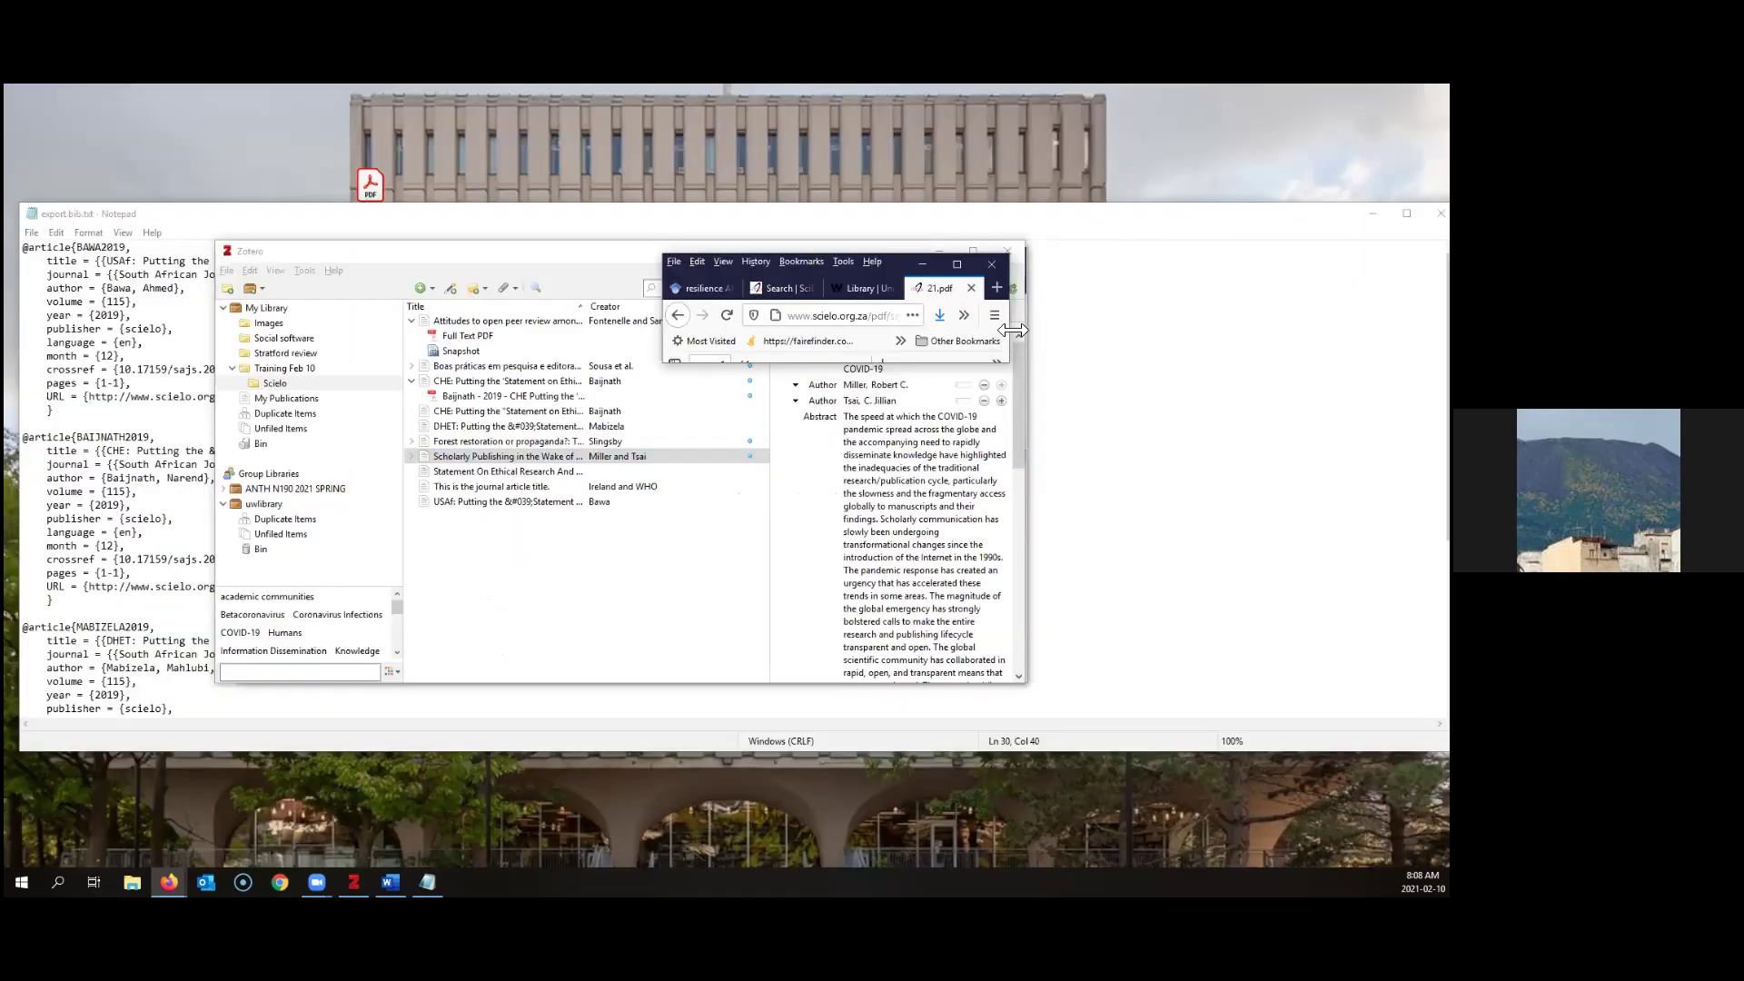
pyautogui.moveTo(1012, 331); pyautogui.dragTo(1426, 331)
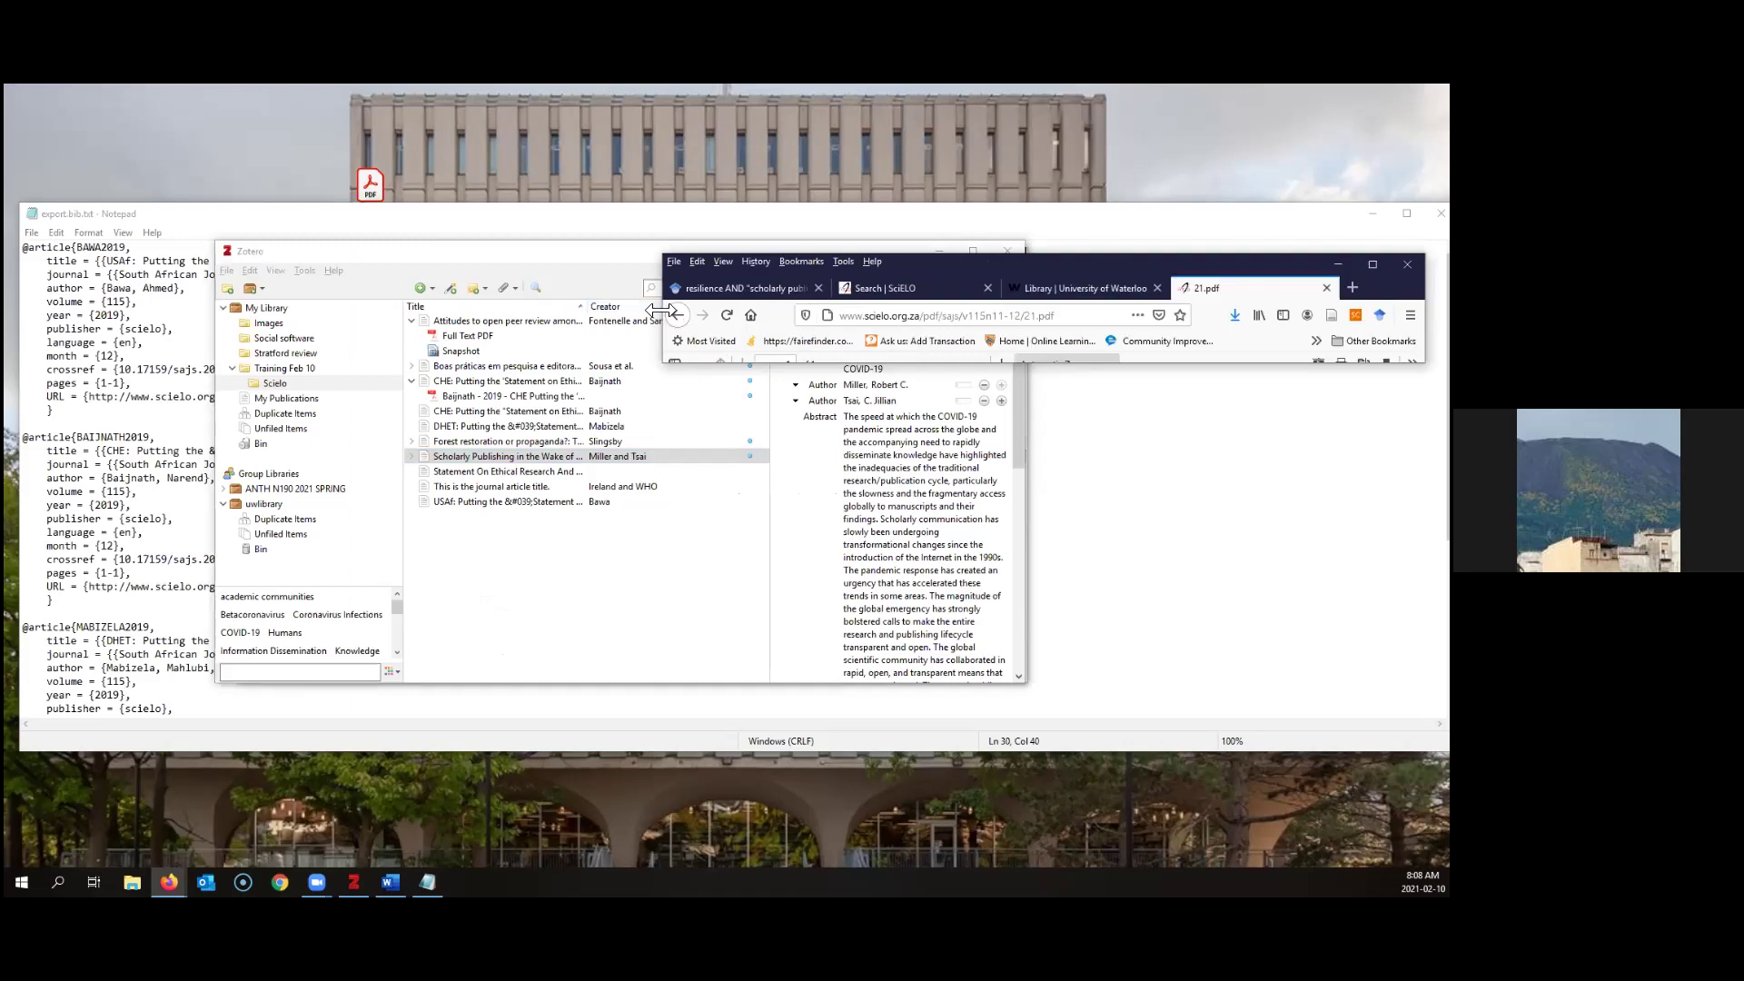
pyautogui.moveTo(661, 312); pyautogui.dragTo(56, 313)
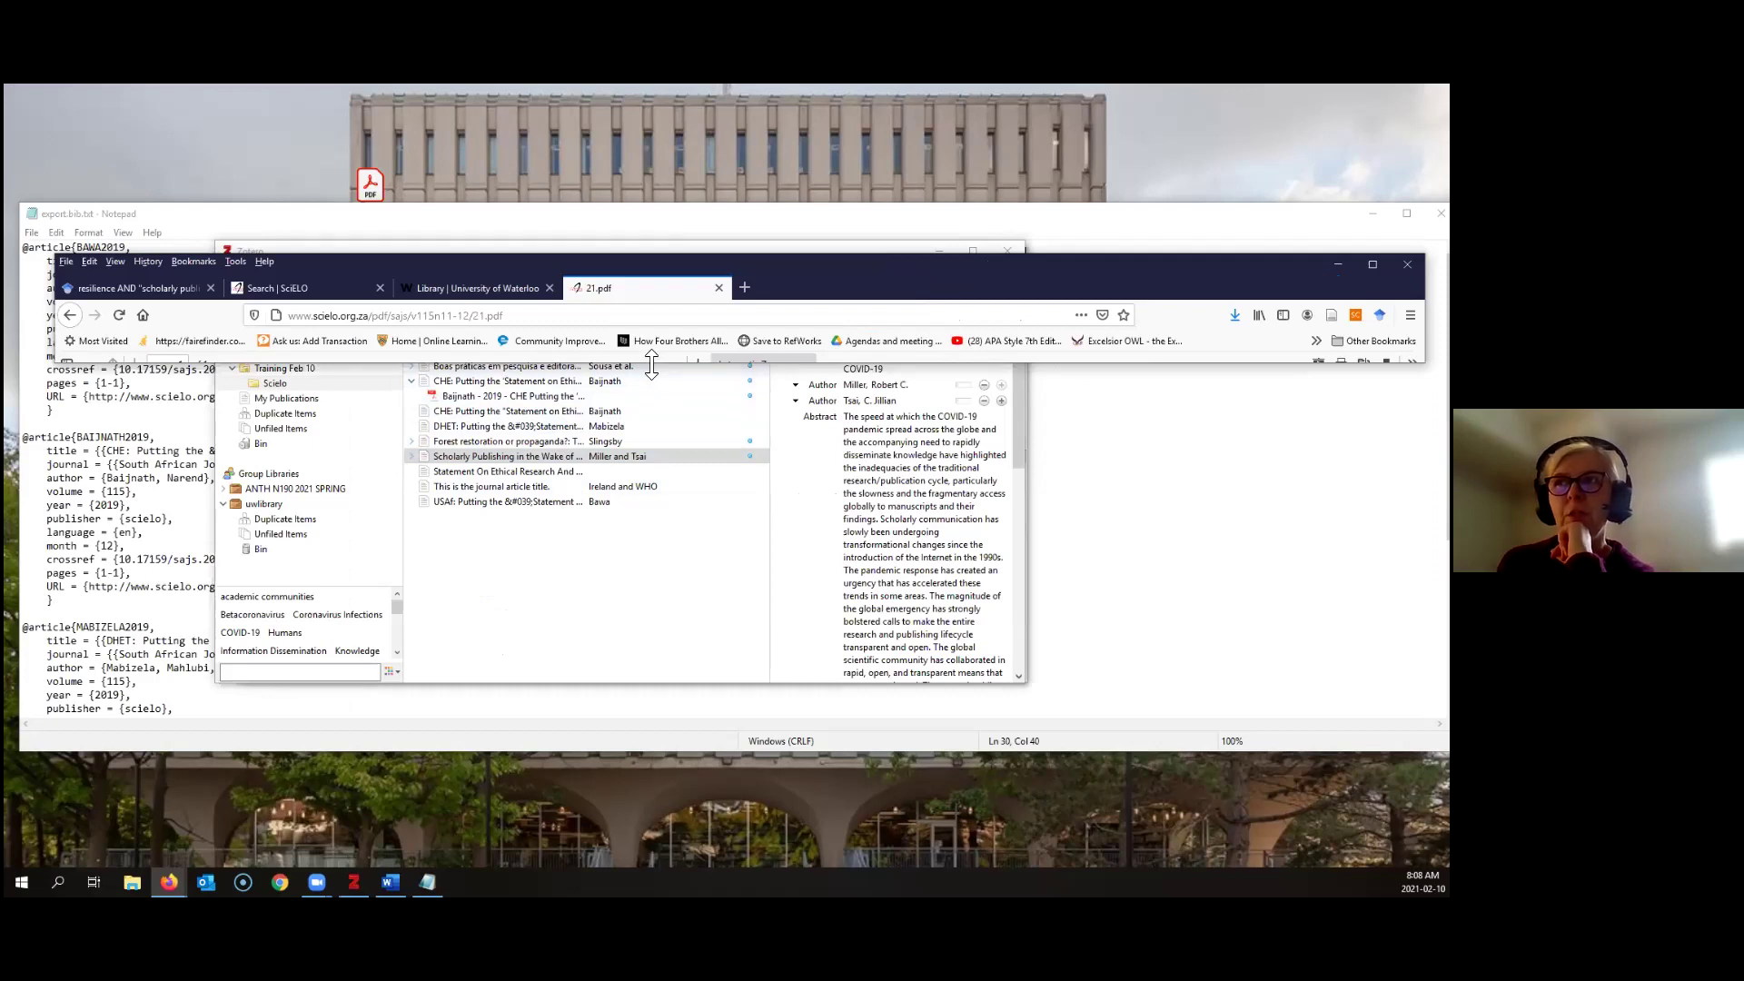
pyautogui.moveTo(651, 363); pyautogui.dragTo(643, 804)
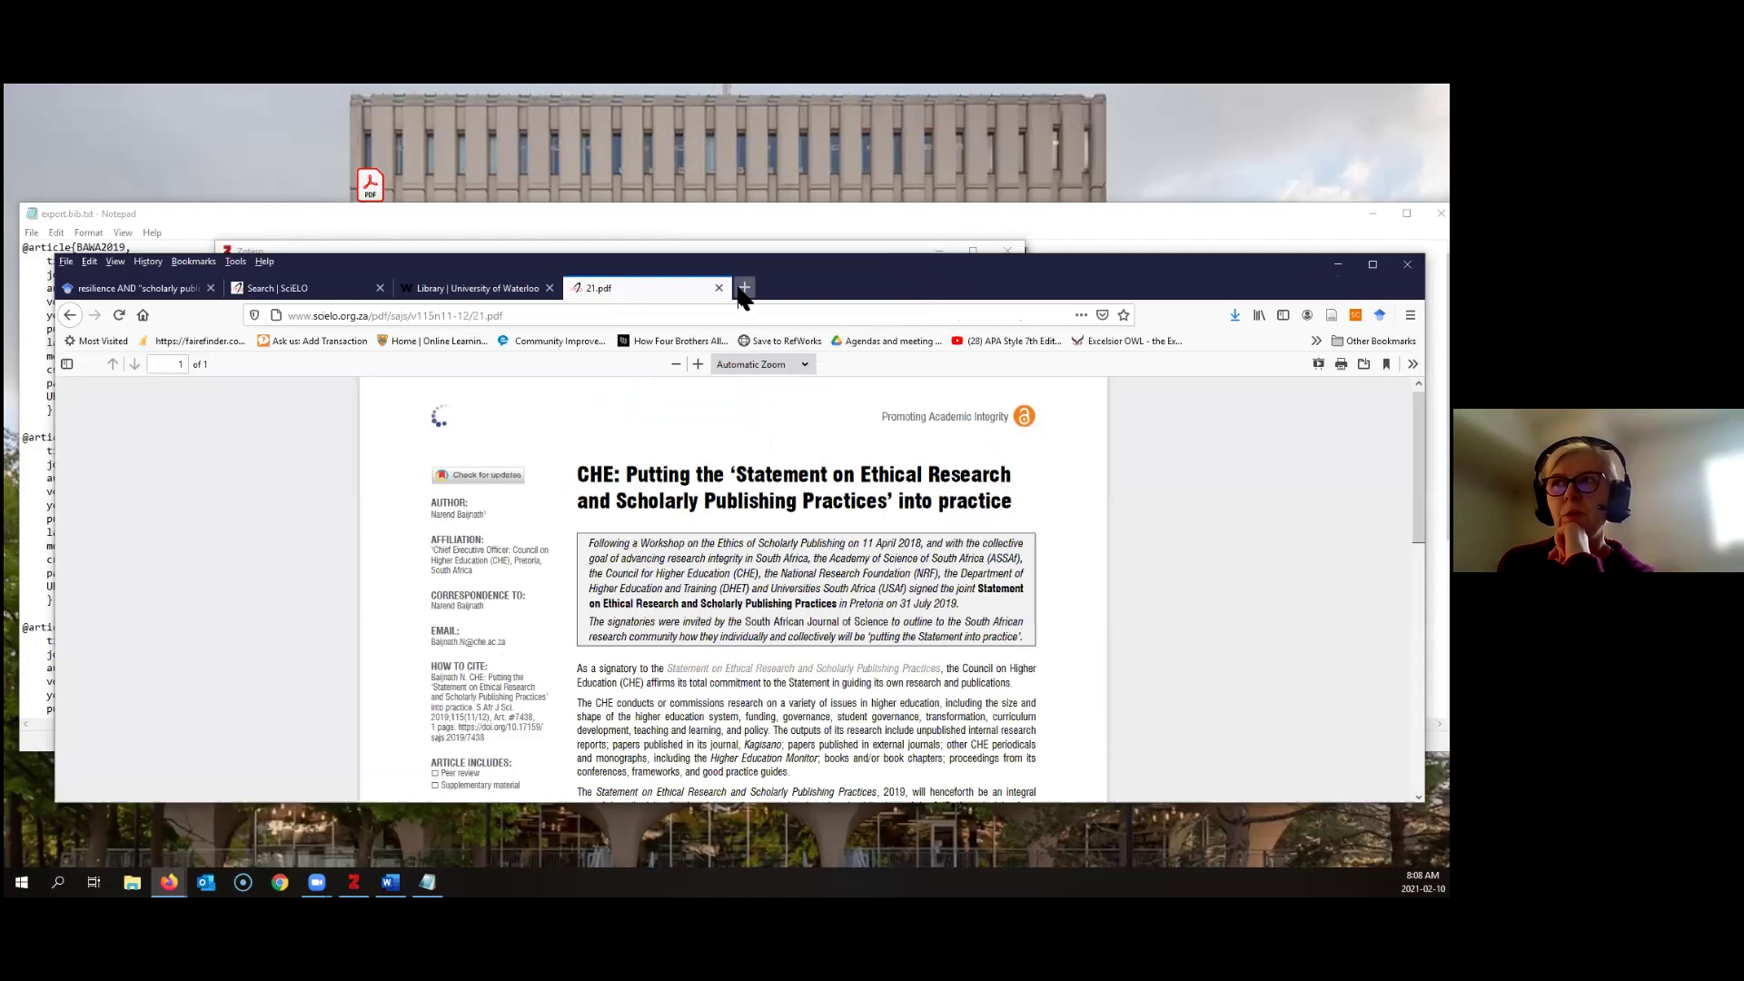
pyautogui.click(745, 287)
pyautogui.click(685, 381)
# Load the zotero.org Web Library and make the Firefox window taller to show more items
pyautogui.write('zotero.org/')
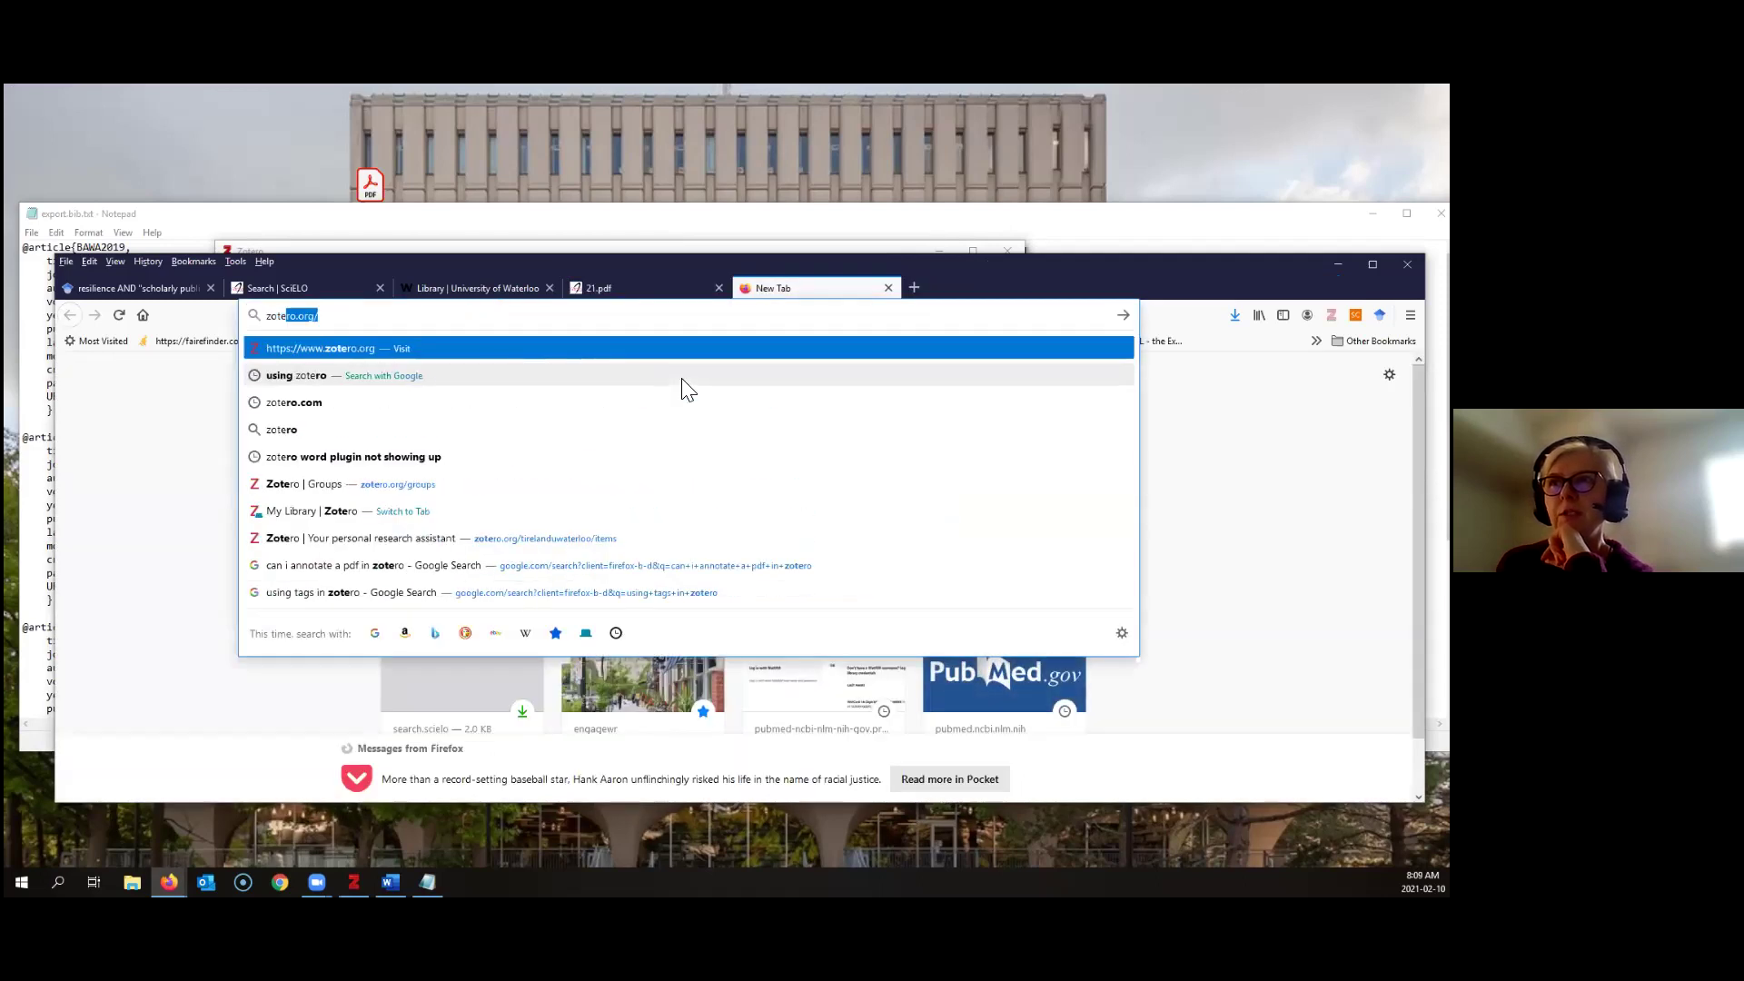
pyautogui.press('Return')
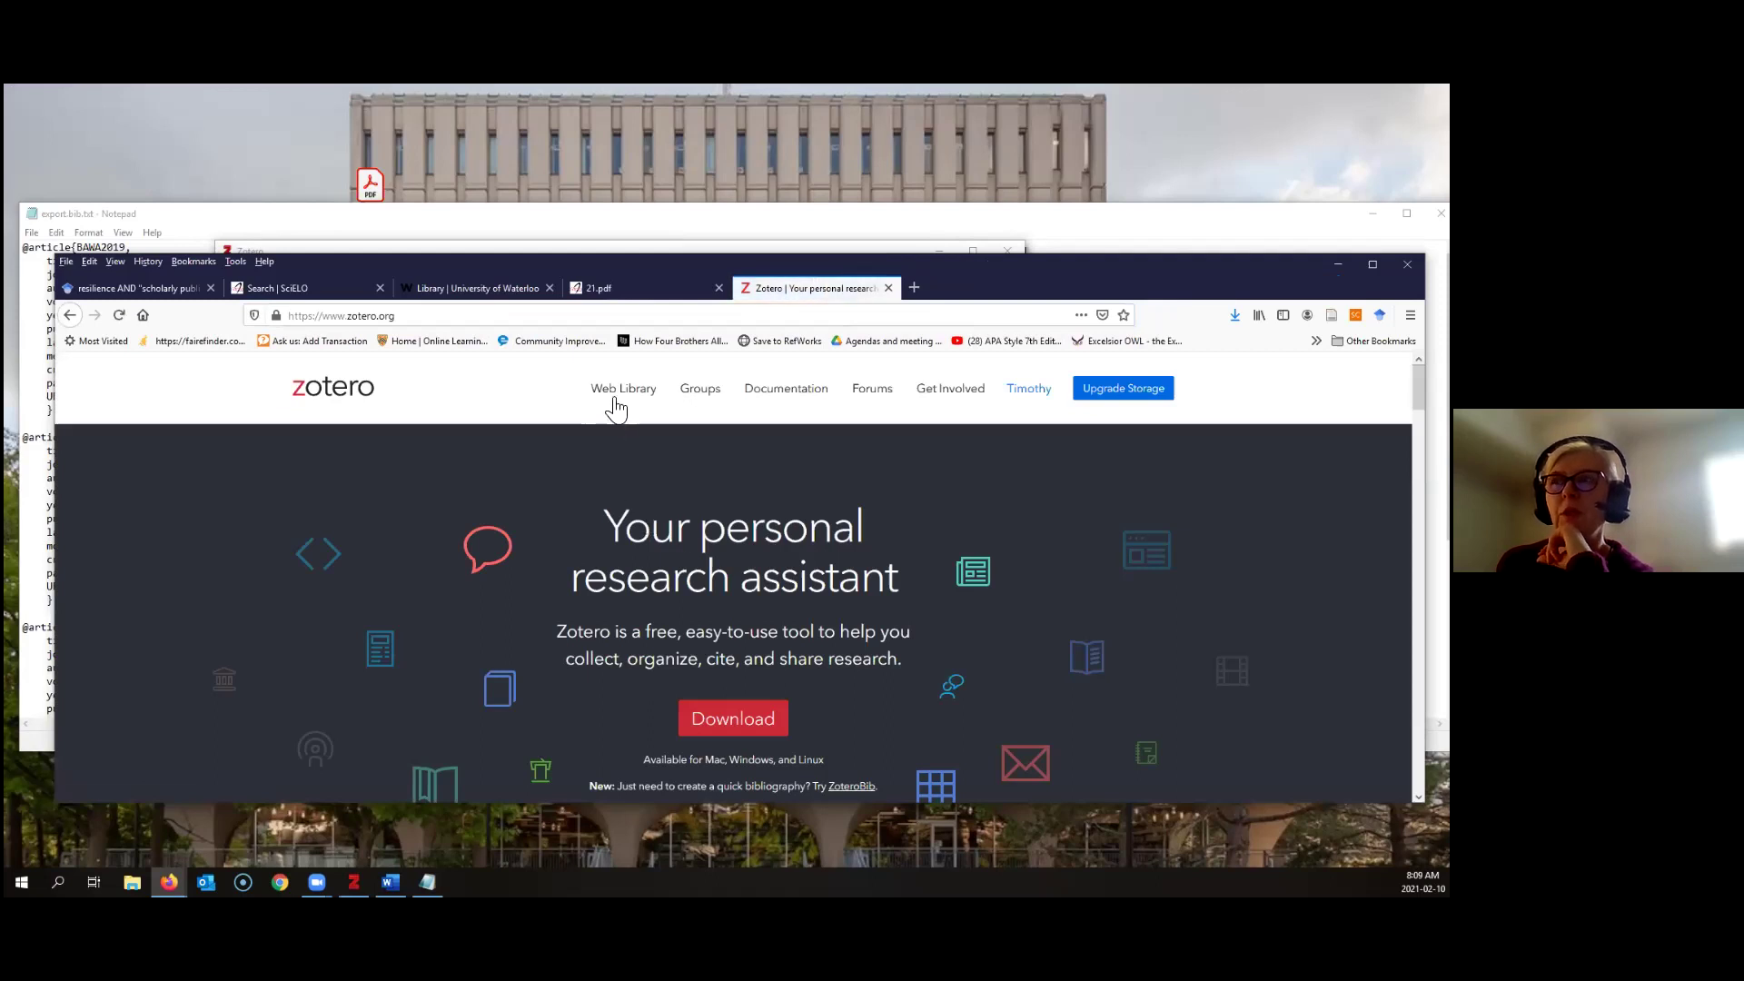
pyautogui.click(623, 390)
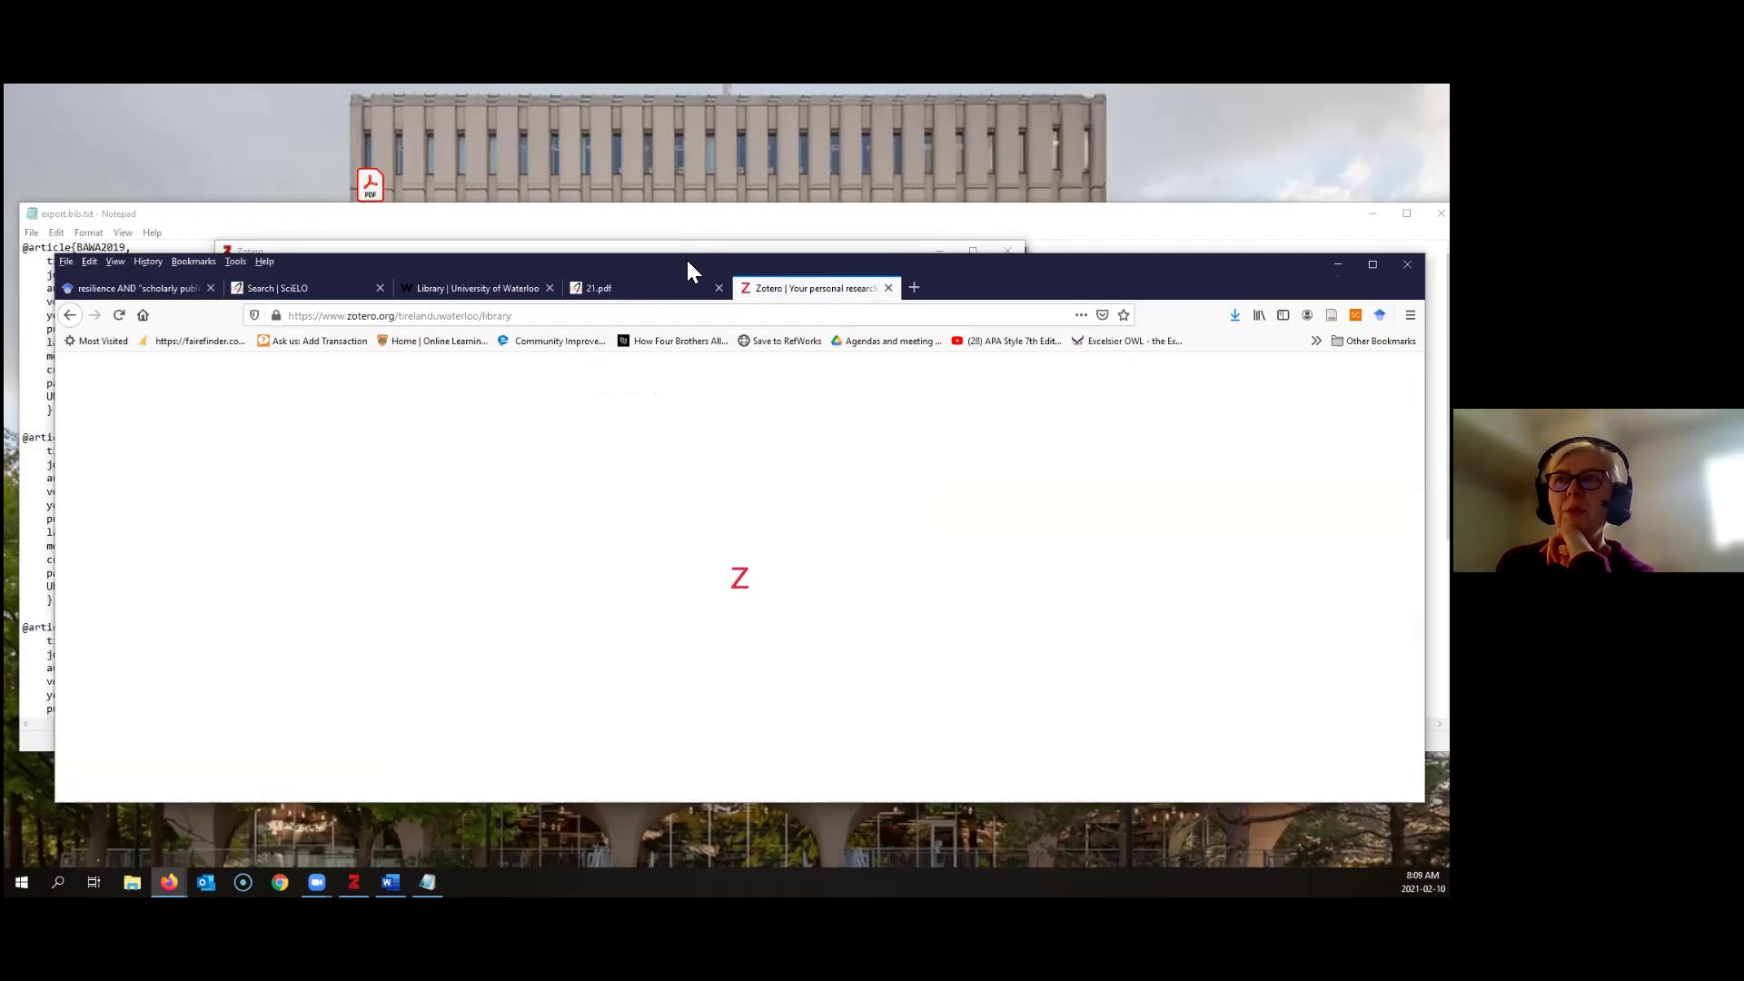
pyautogui.moveTo(688, 270); pyautogui.dragTo(668, 177)
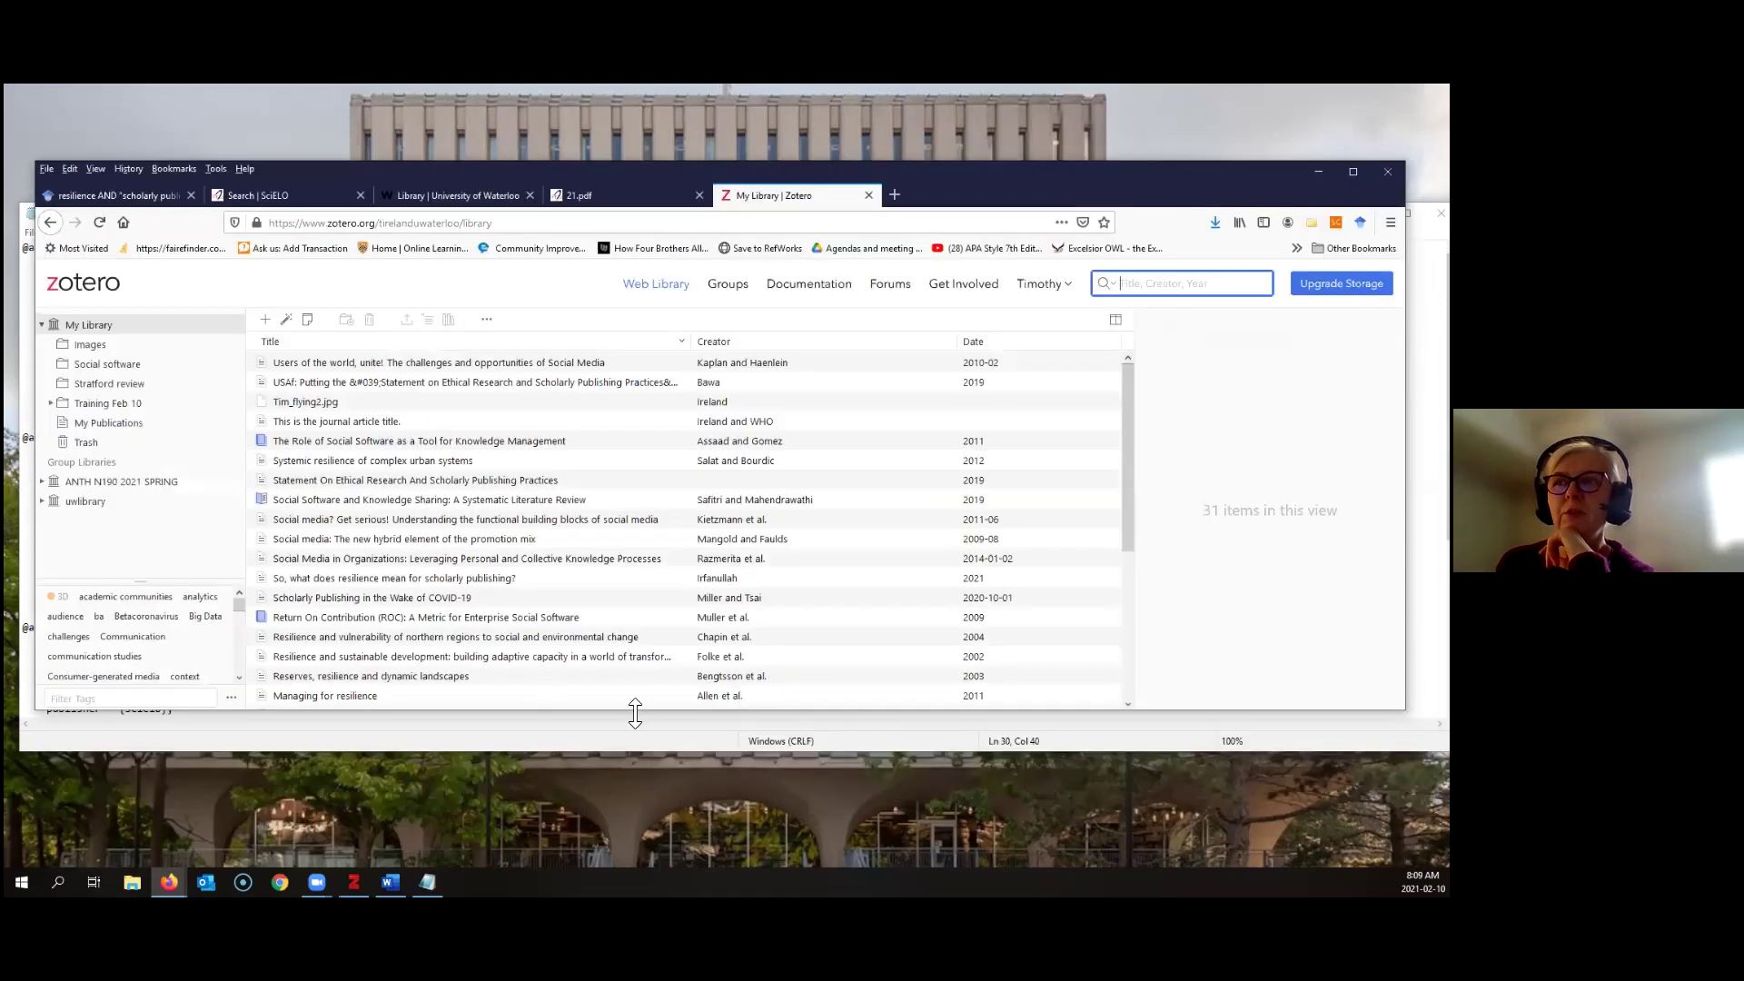
pyautogui.moveTo(633, 710); pyautogui.dragTo(631, 841)
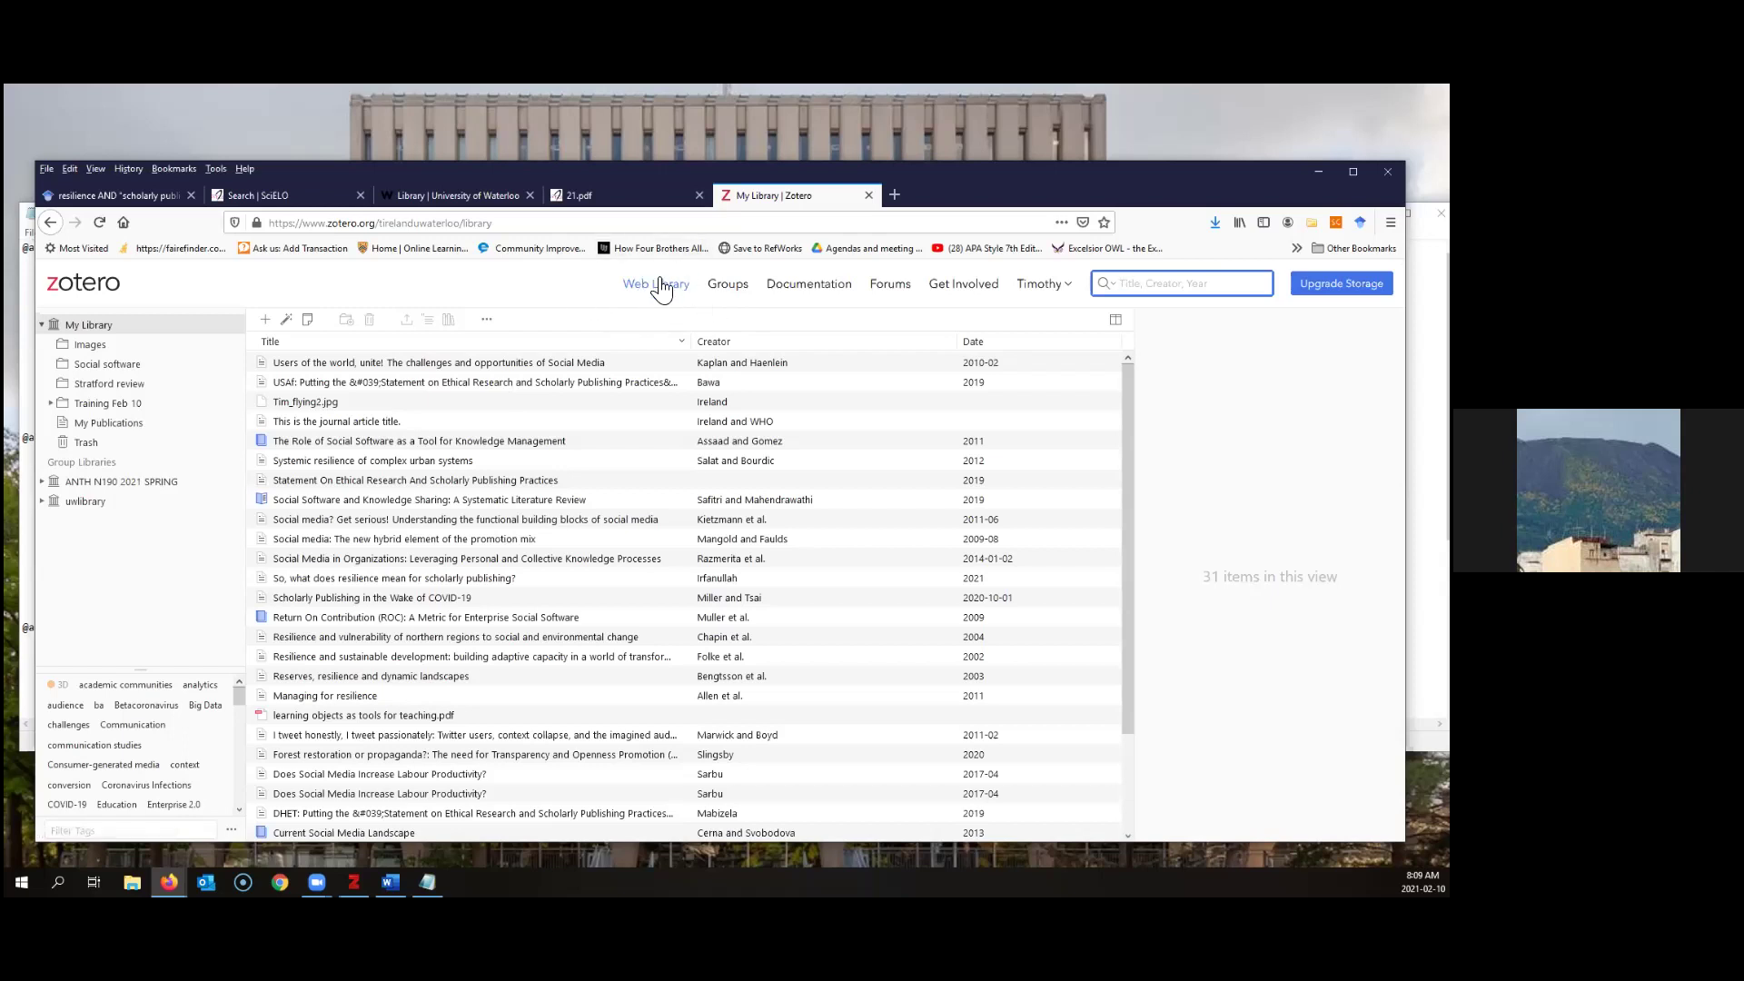
# Review the existing Zotero groups list and bring up the Create a New Group form
pyautogui.click(727, 285)
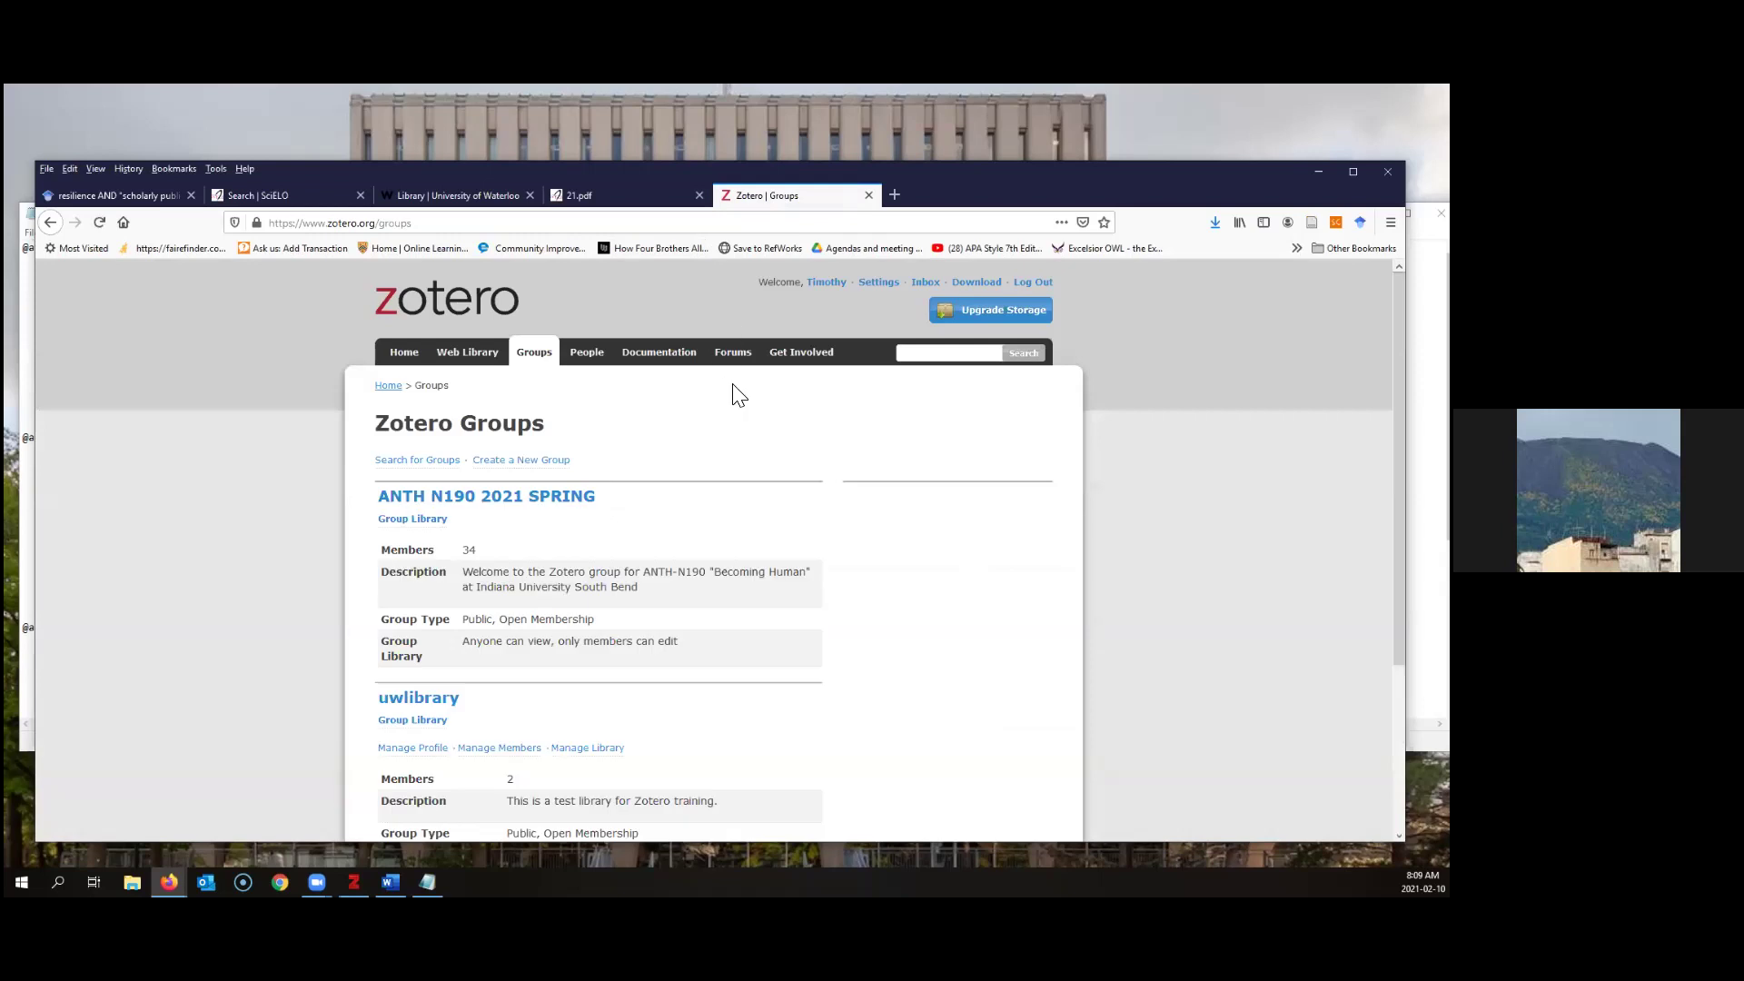
pyautogui.scroll(-1, 732, 389)
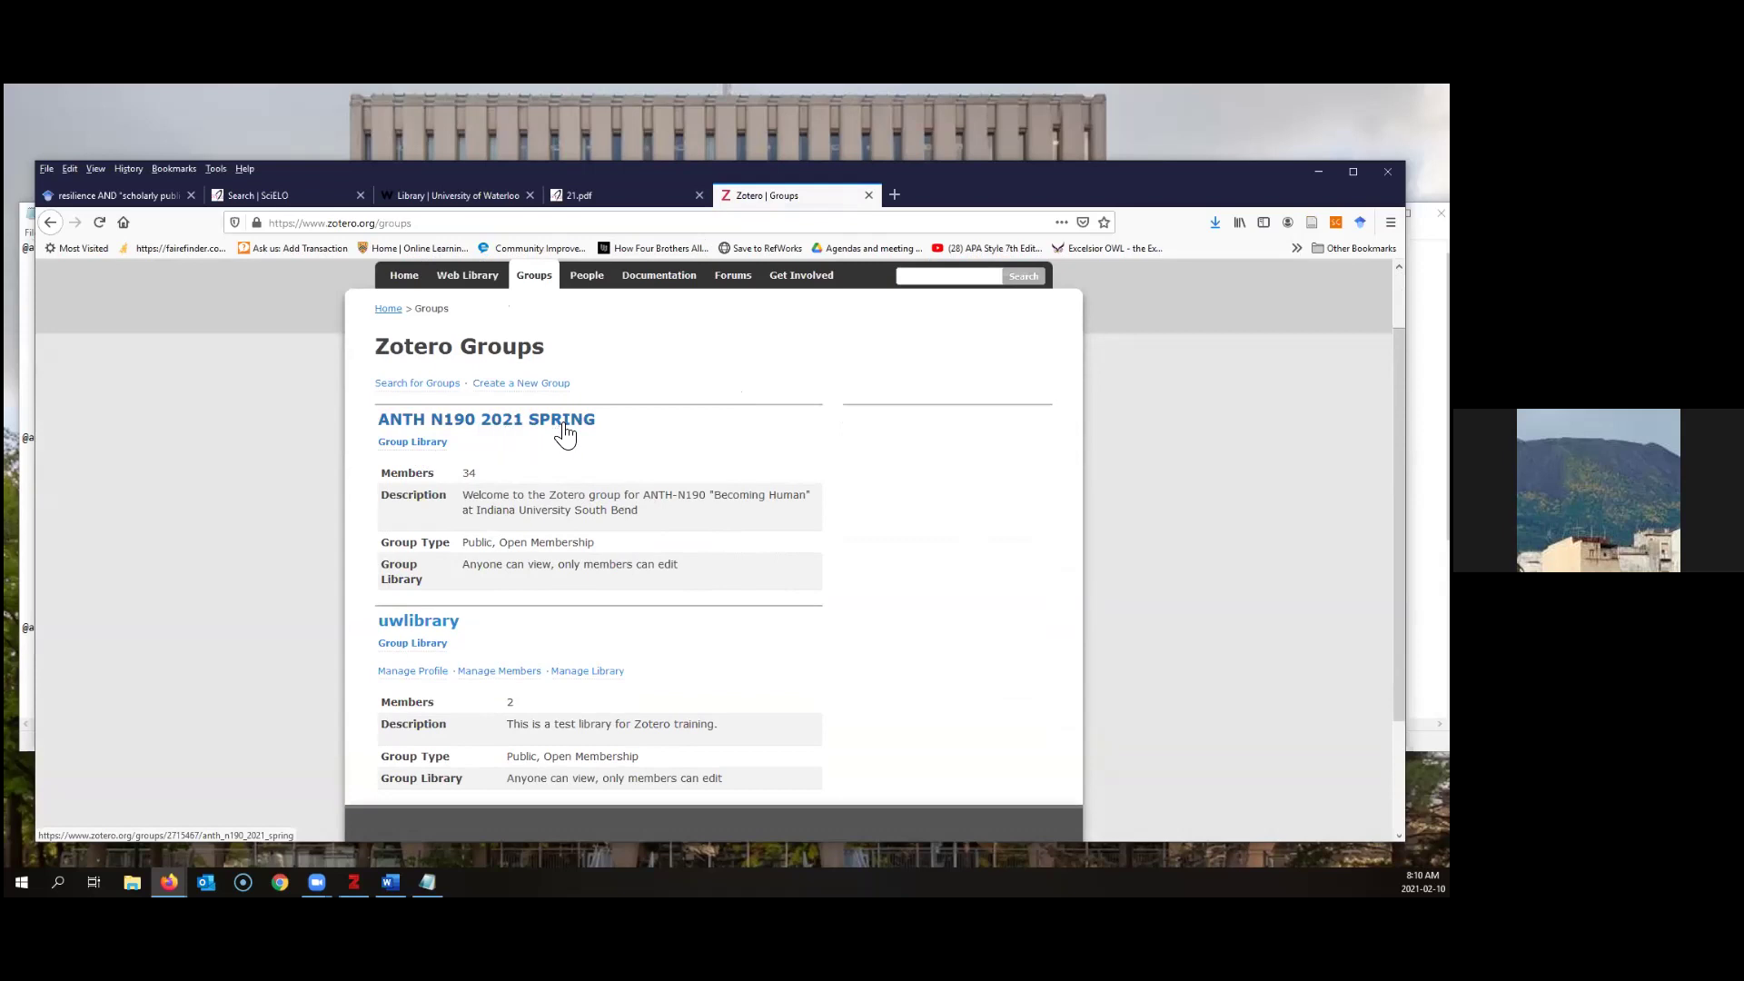
pyautogui.scroll(-2, 564, 435)
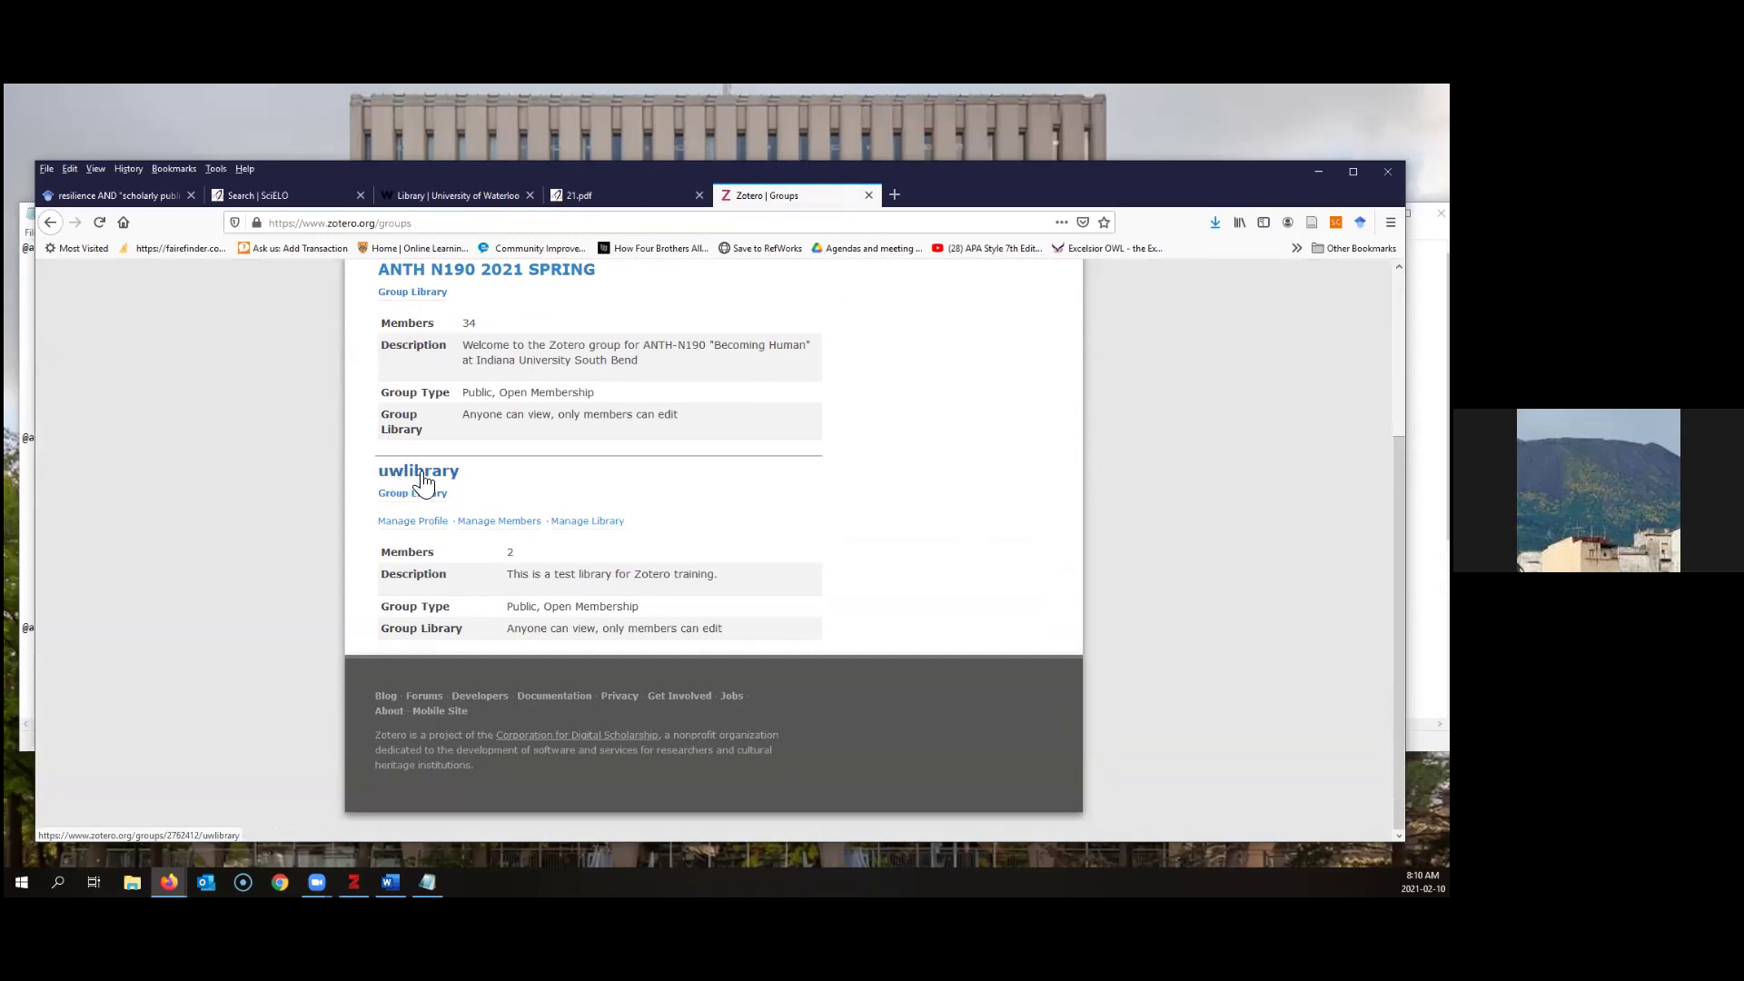
pyautogui.scroll(3, 421, 476)
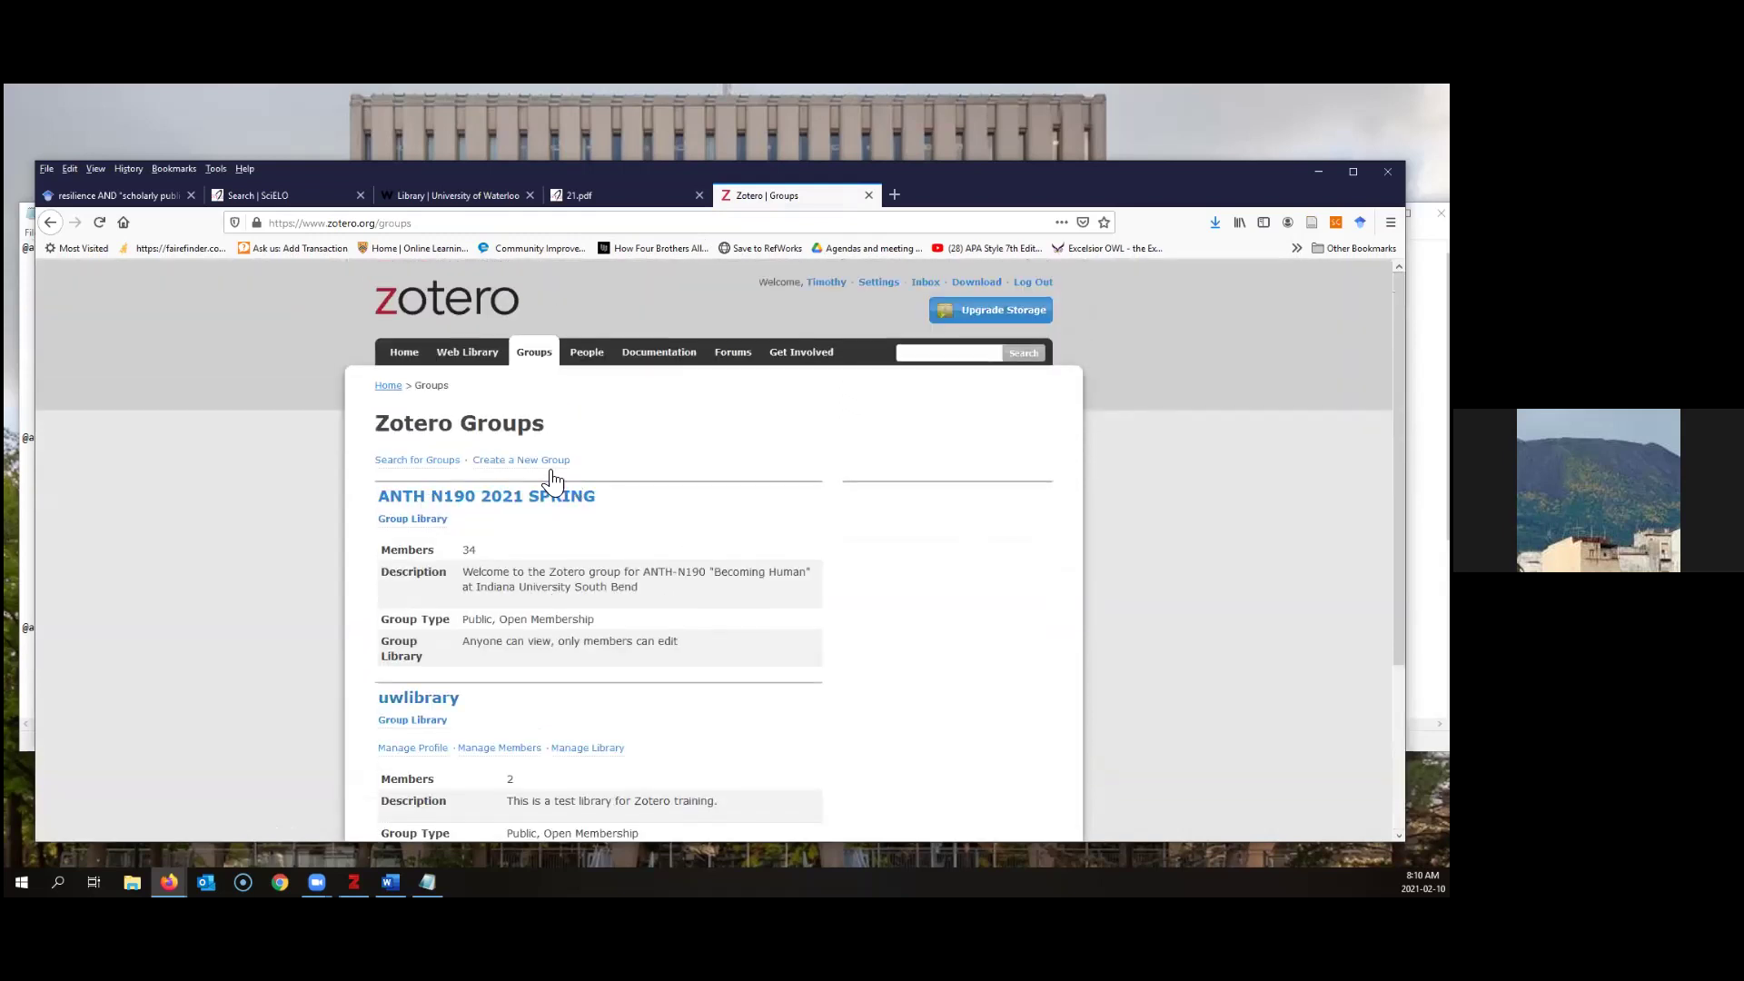
pyautogui.click(531, 460)
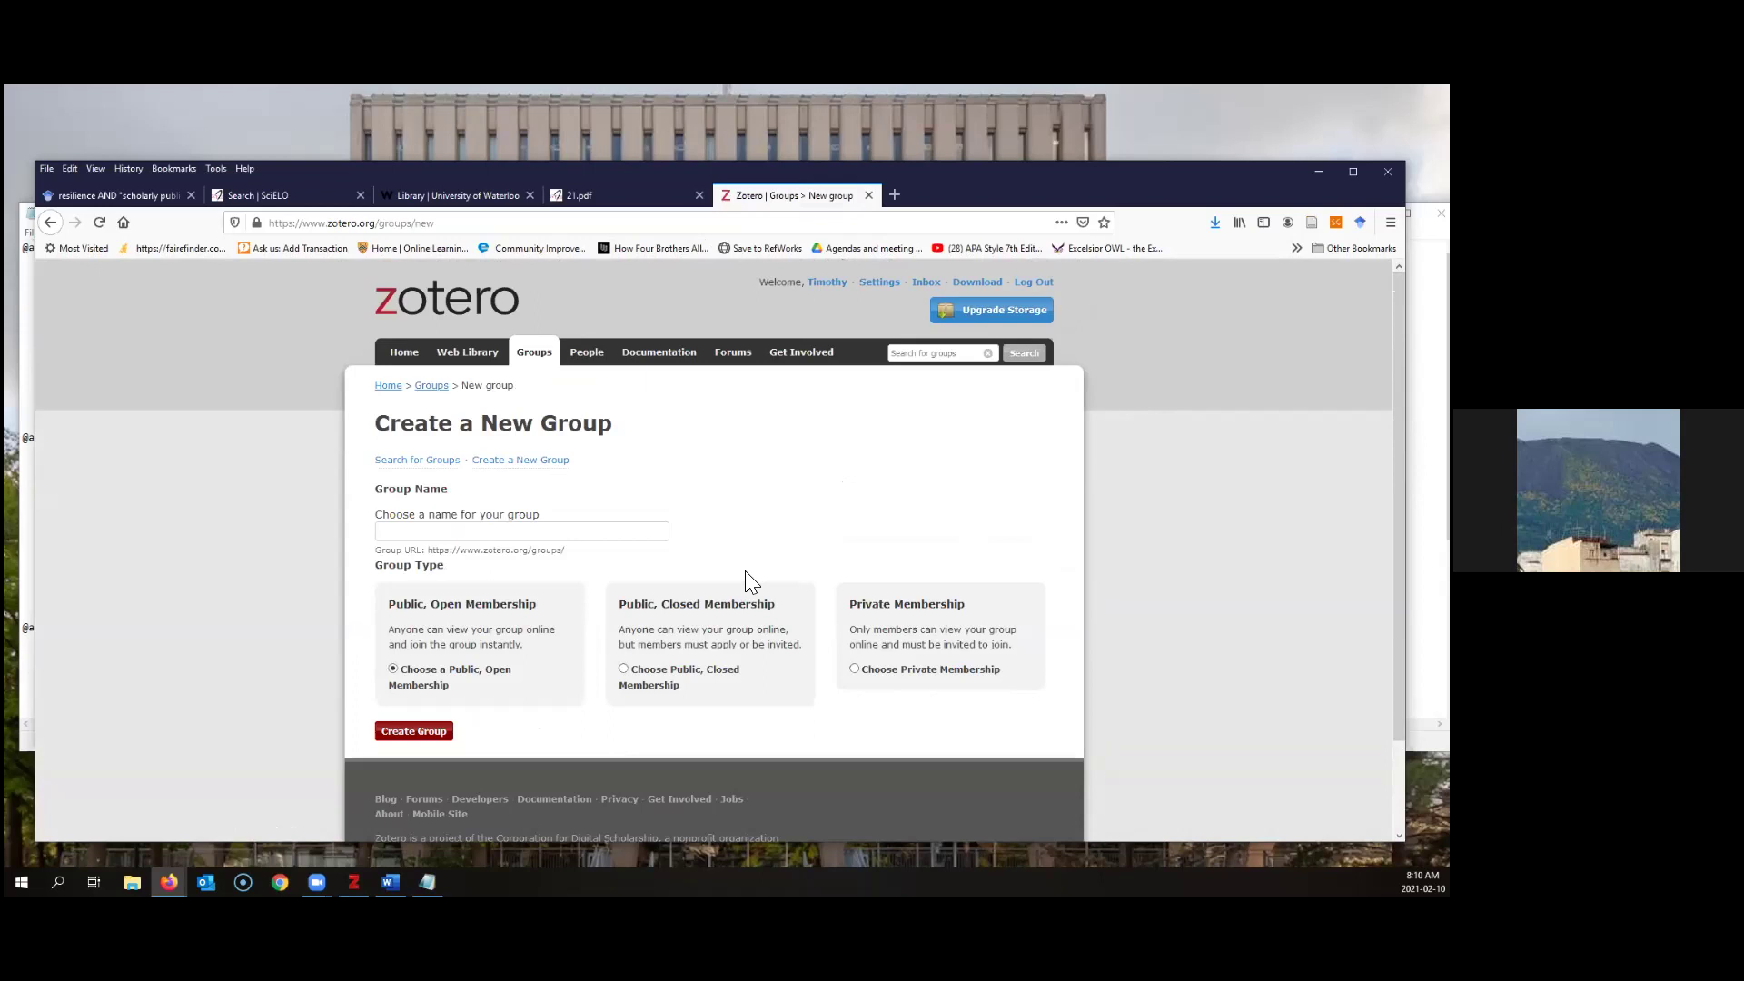
# Enter 'V2Vtest web' as the new group's name, keeping Public, Open Membership
pyautogui.click(429, 533)
pyautogui.write('V2Vtest web')
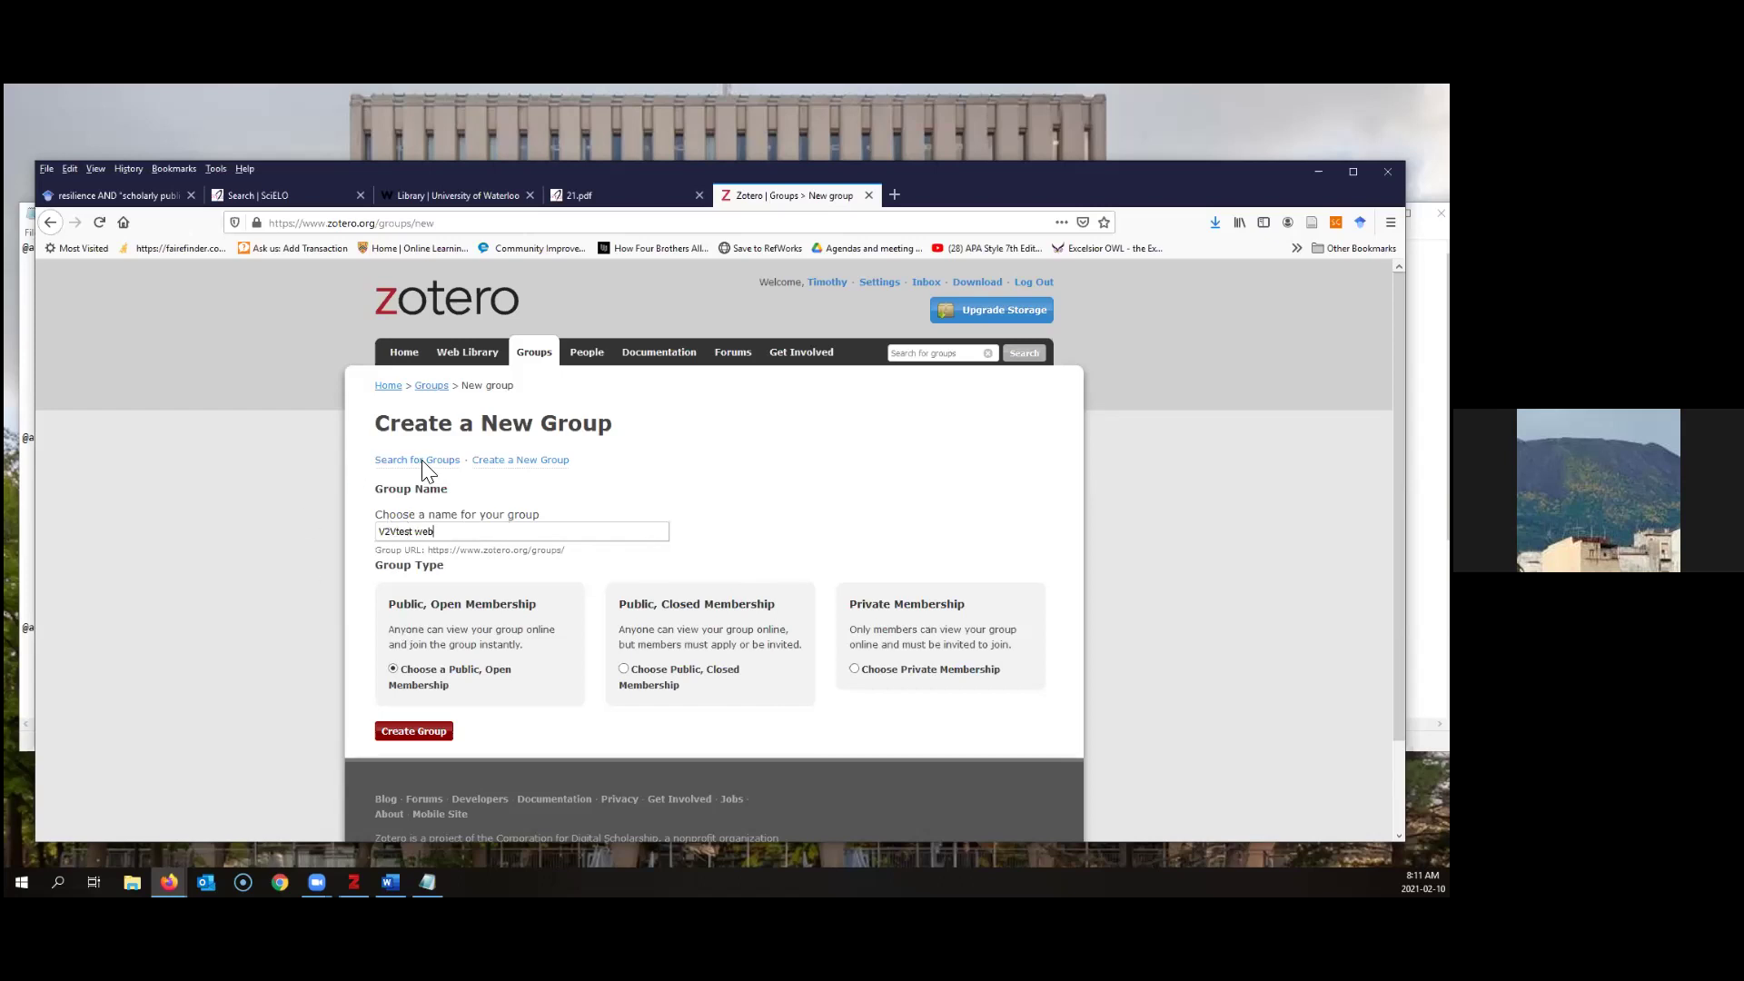
pyautogui.moveTo(514, 514); pyautogui.dragTo(563, 529)
pyautogui.tripleClick(542, 527)
pyautogui.click(525, 529)
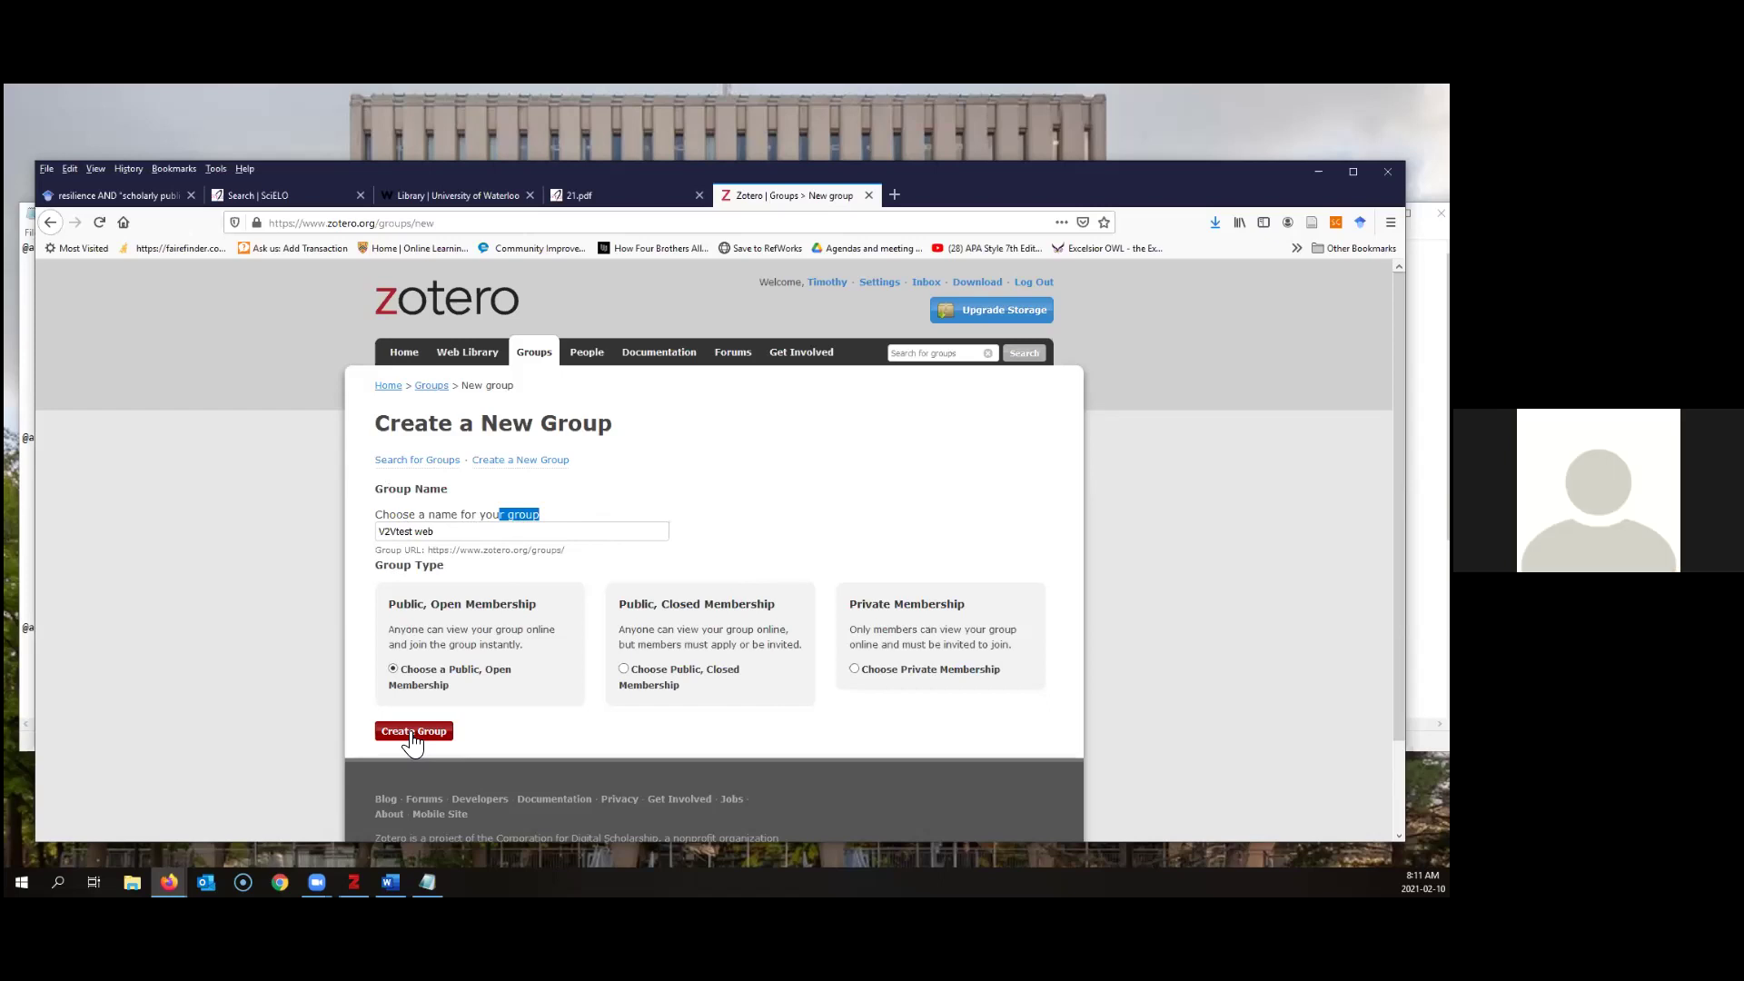
pyautogui.click(448, 532)
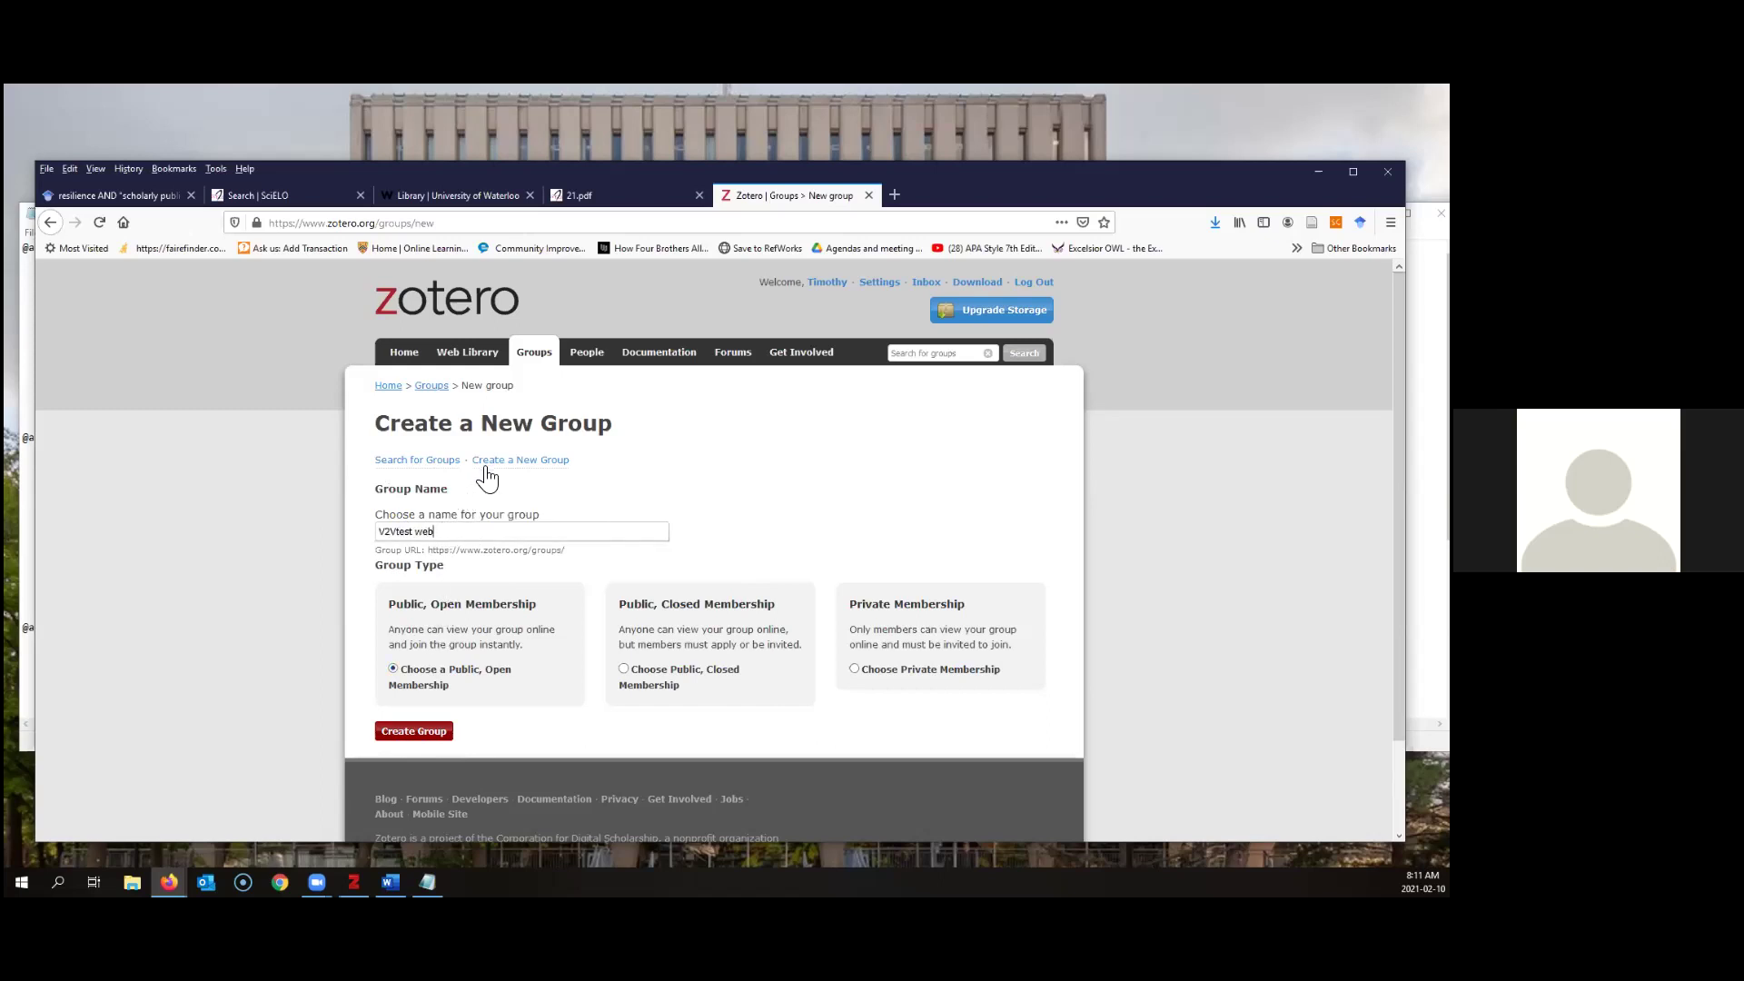
# Search groups for 'v2v' and open the V2V Countries group page
pyautogui.click(397, 471)
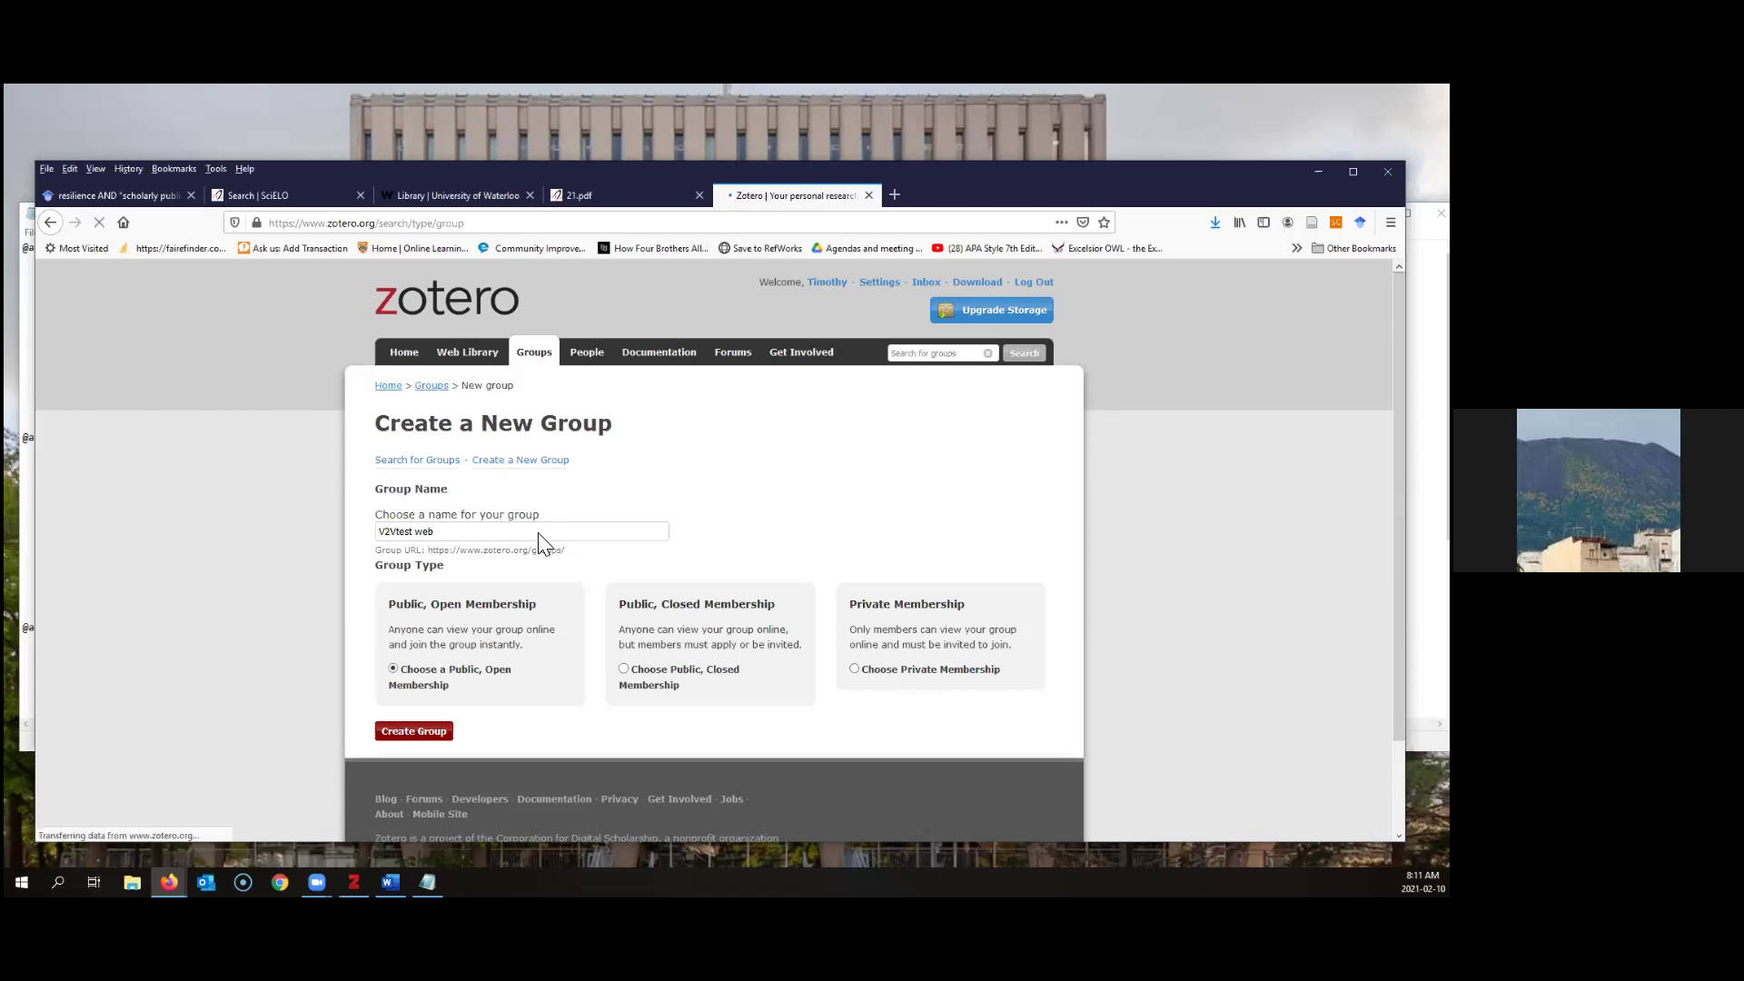
pyautogui.click(679, 456)
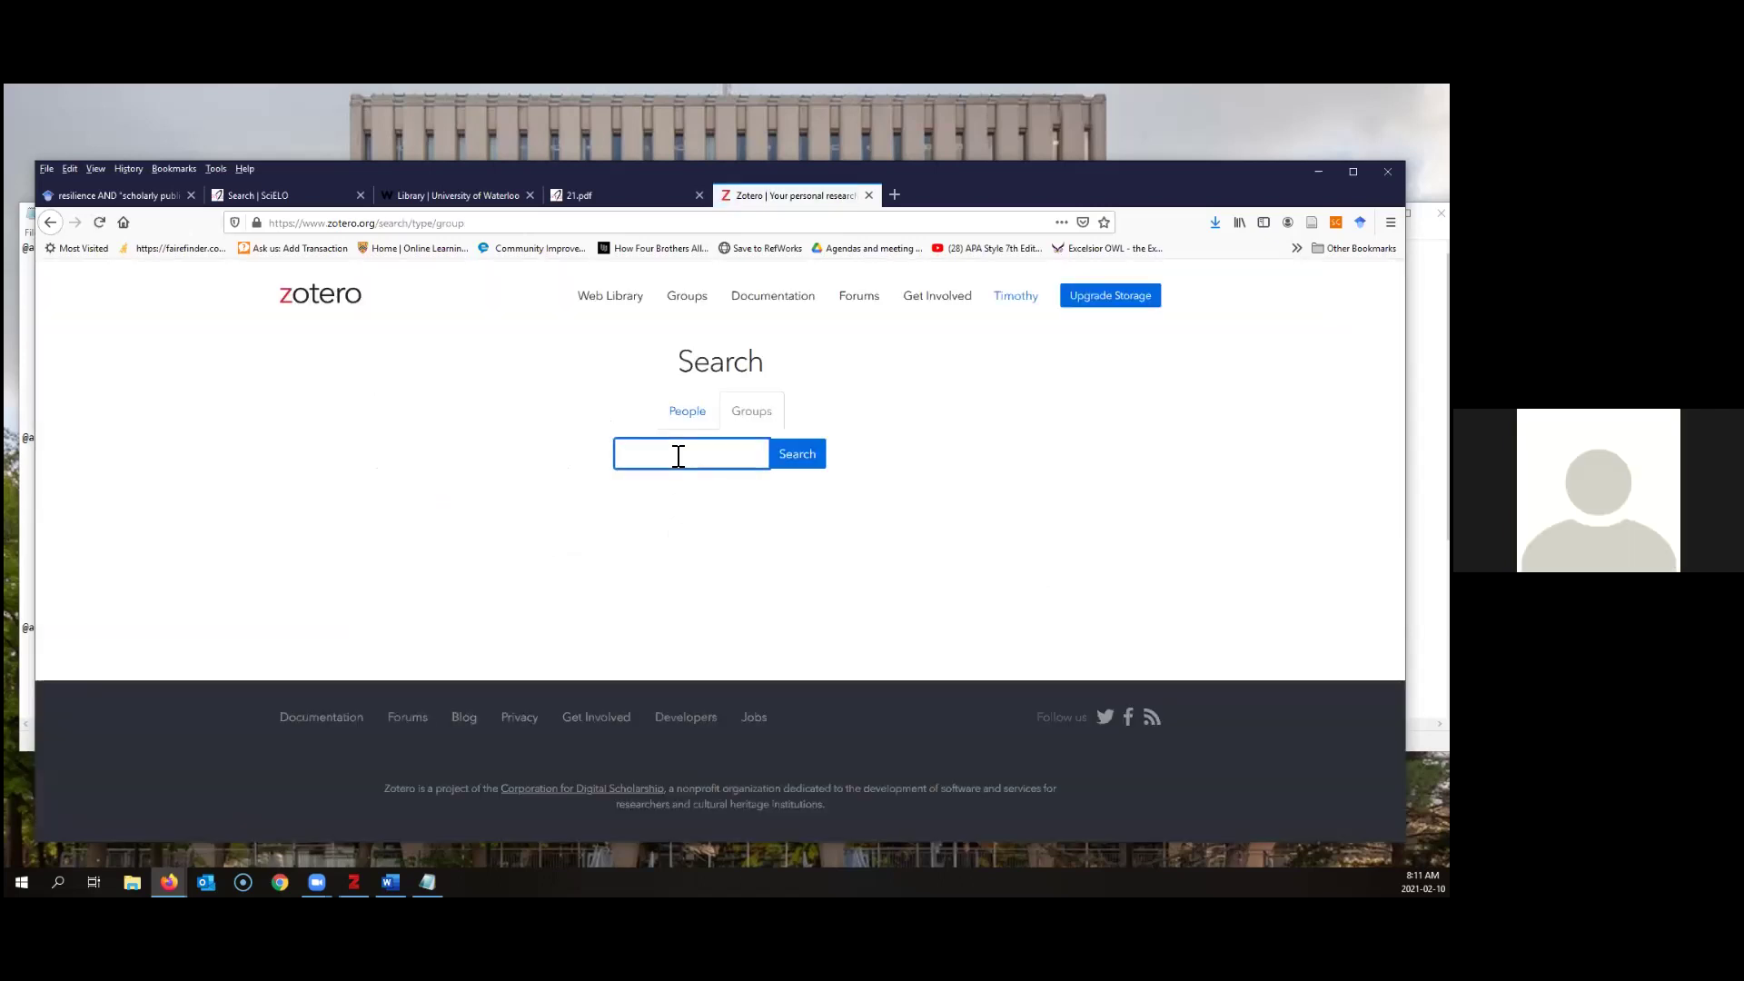
pyautogui.write('v2v')
pyautogui.press('Return')
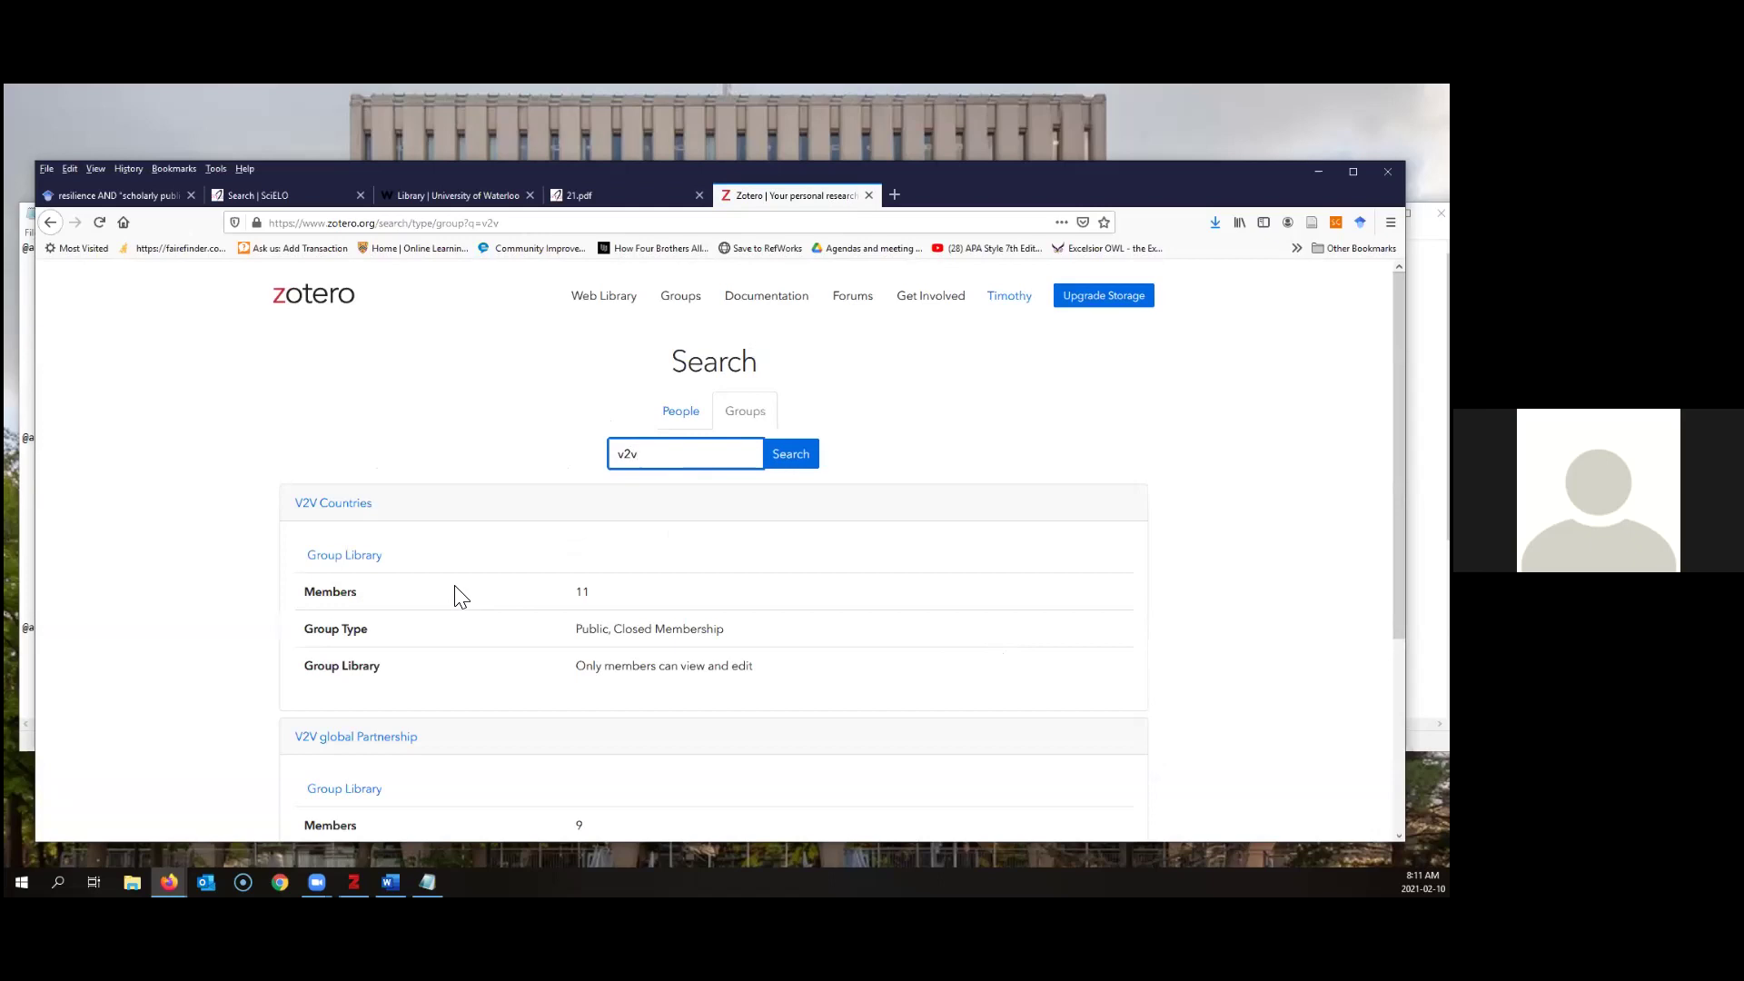
pyautogui.scroll(-1, 458, 506)
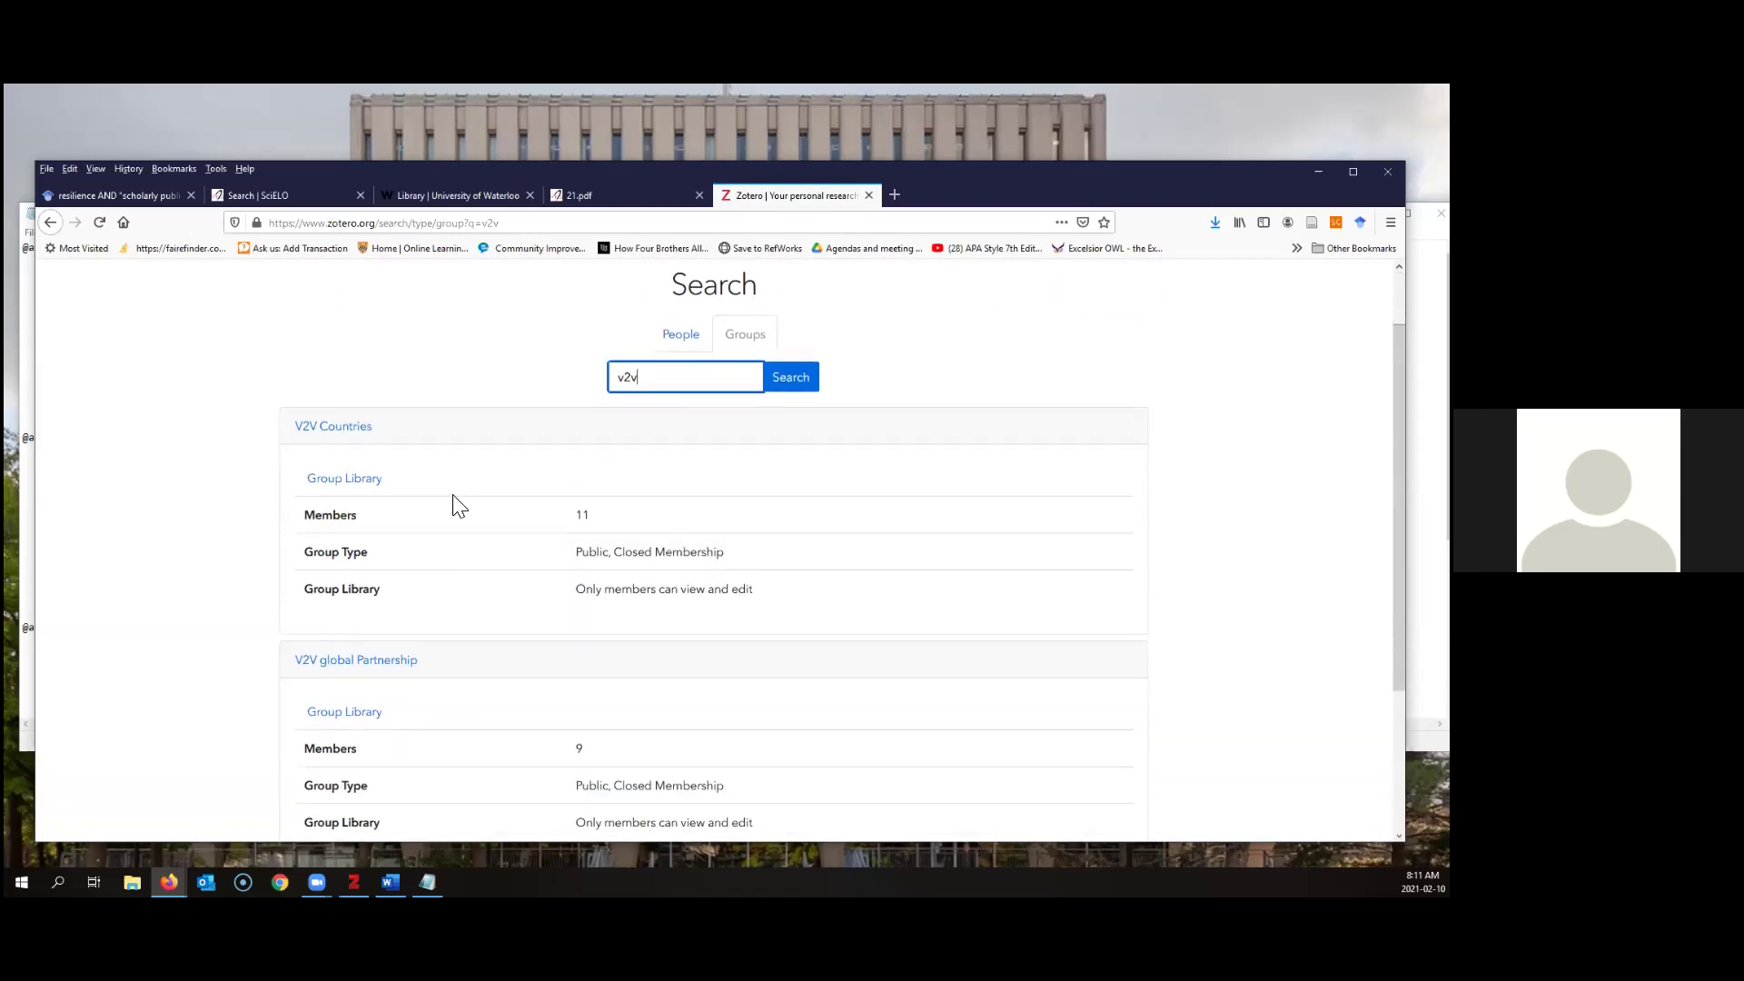
pyautogui.scroll(-1, 459, 506)
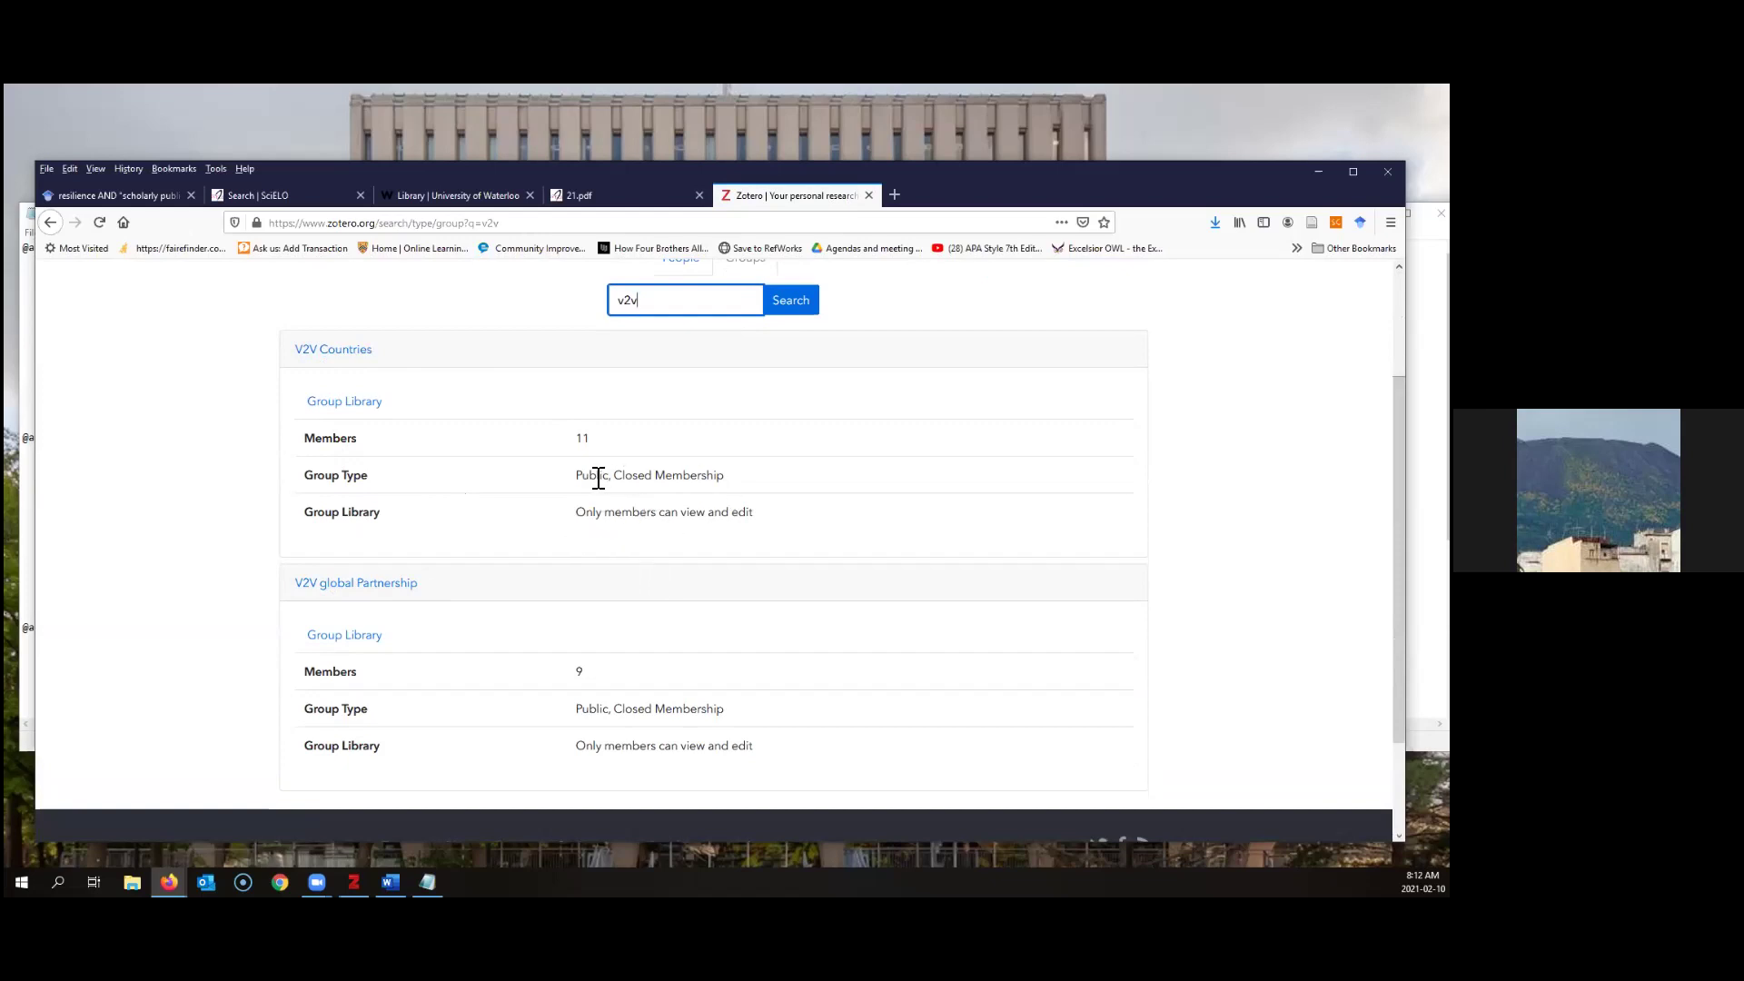
pyautogui.click(338, 350)
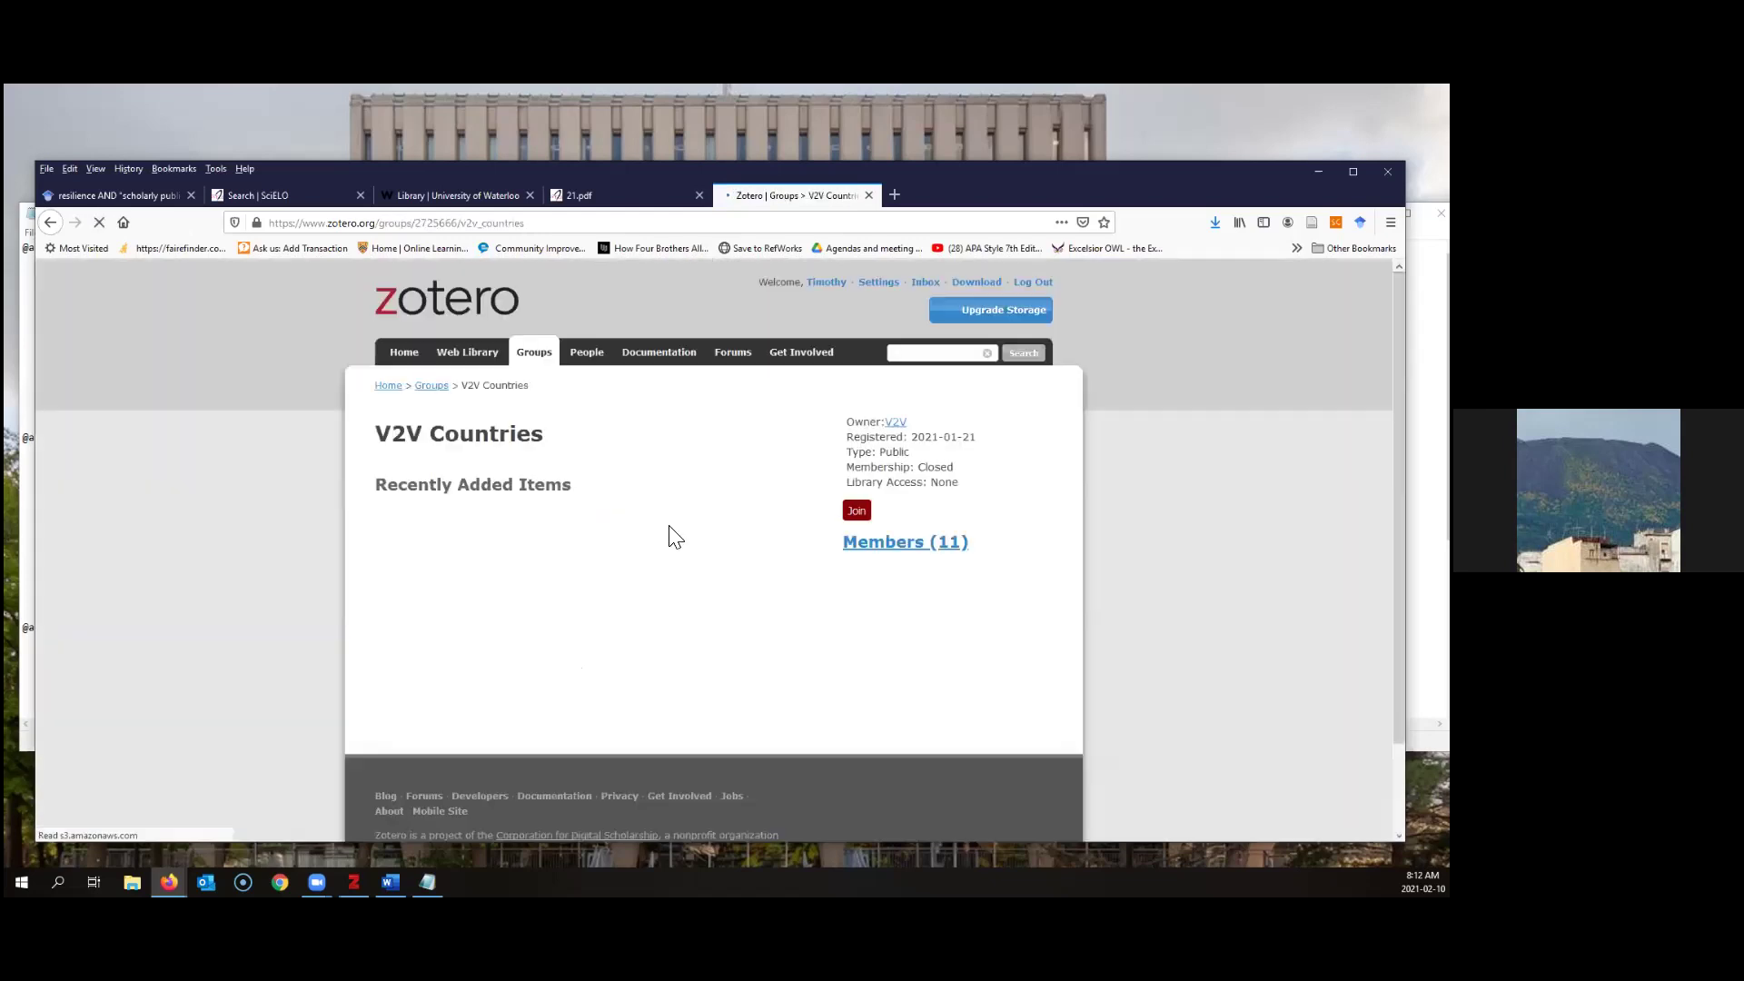
# Request to join V2V Countries, then minimize Firefox to reveal the Zotero desktop app
pyautogui.click(858, 514)
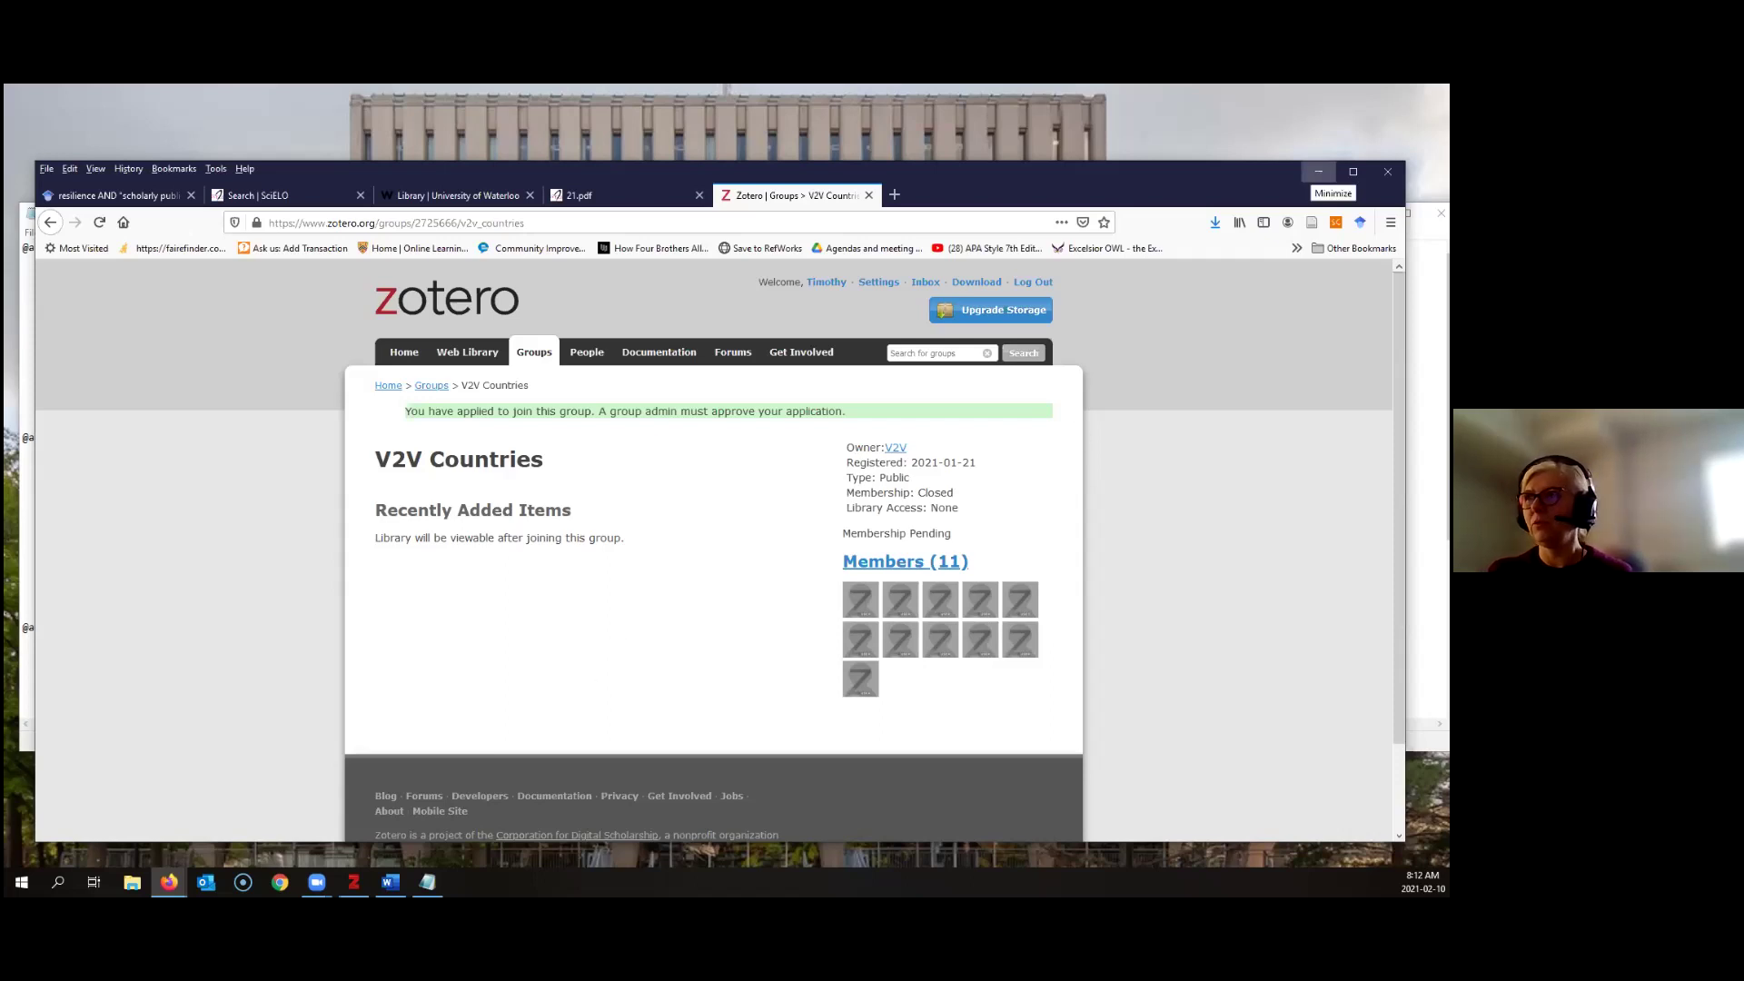
pyautogui.click(1319, 173)
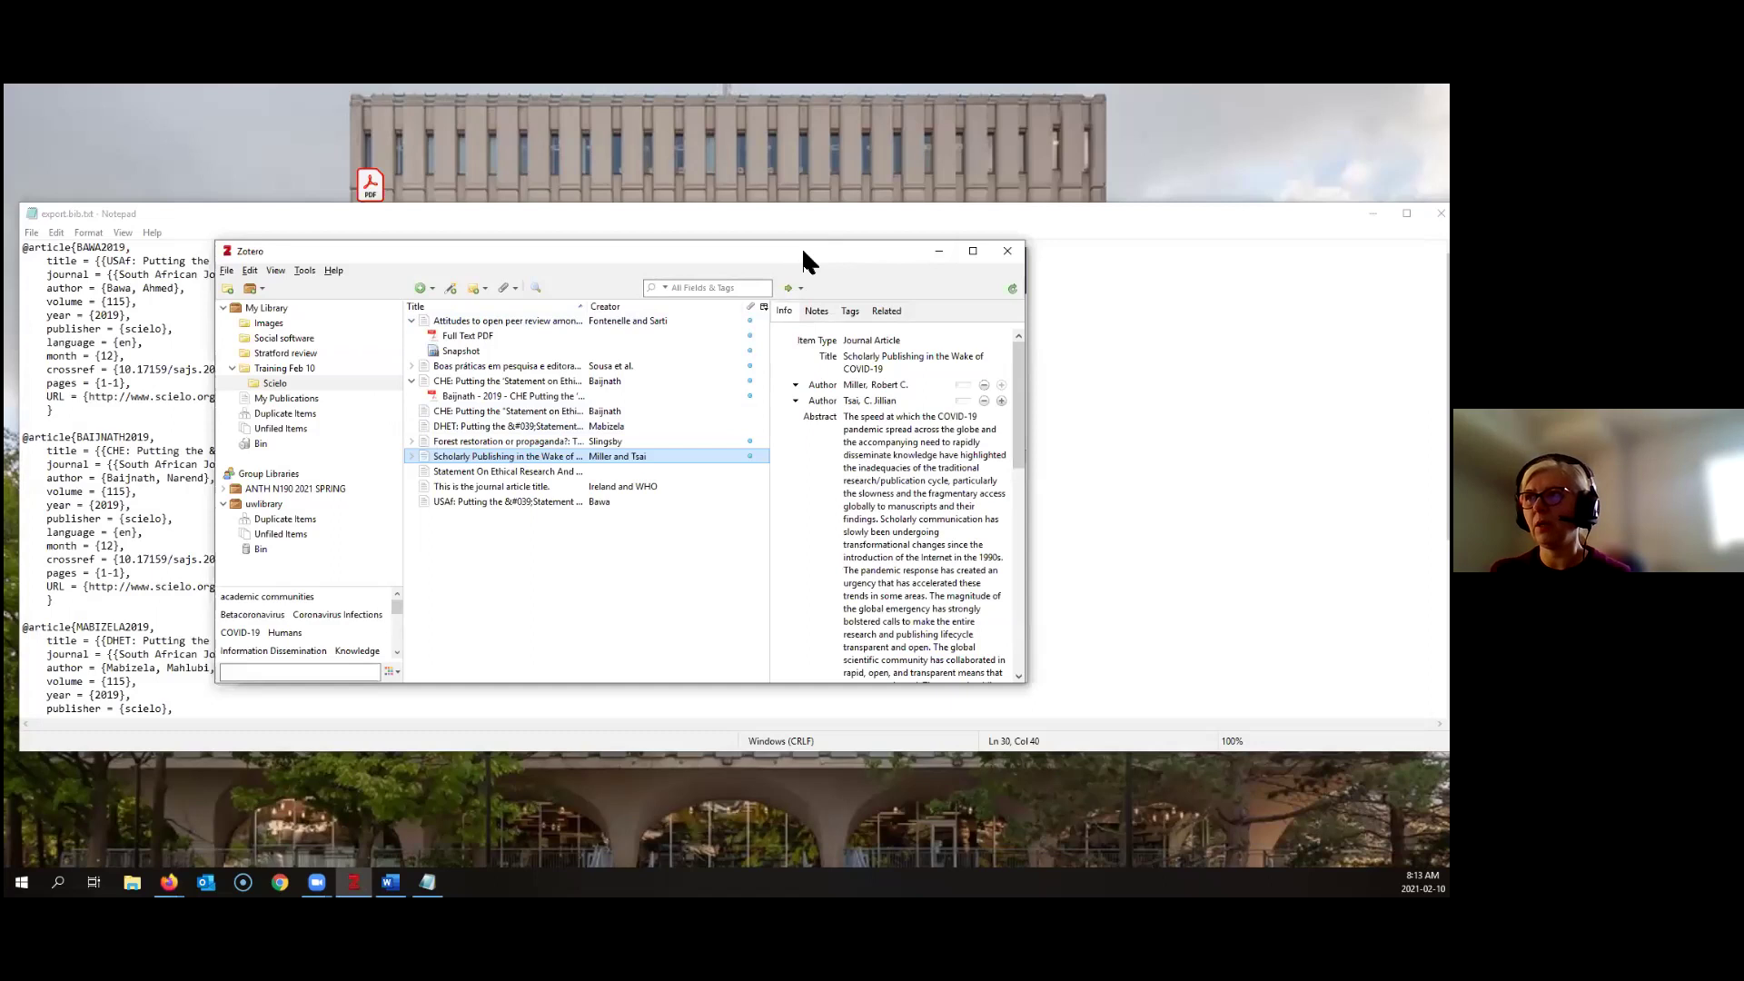
# Switch windows and maximize the blank Word Document2
pyautogui.hotkey('alt', 'Tab')
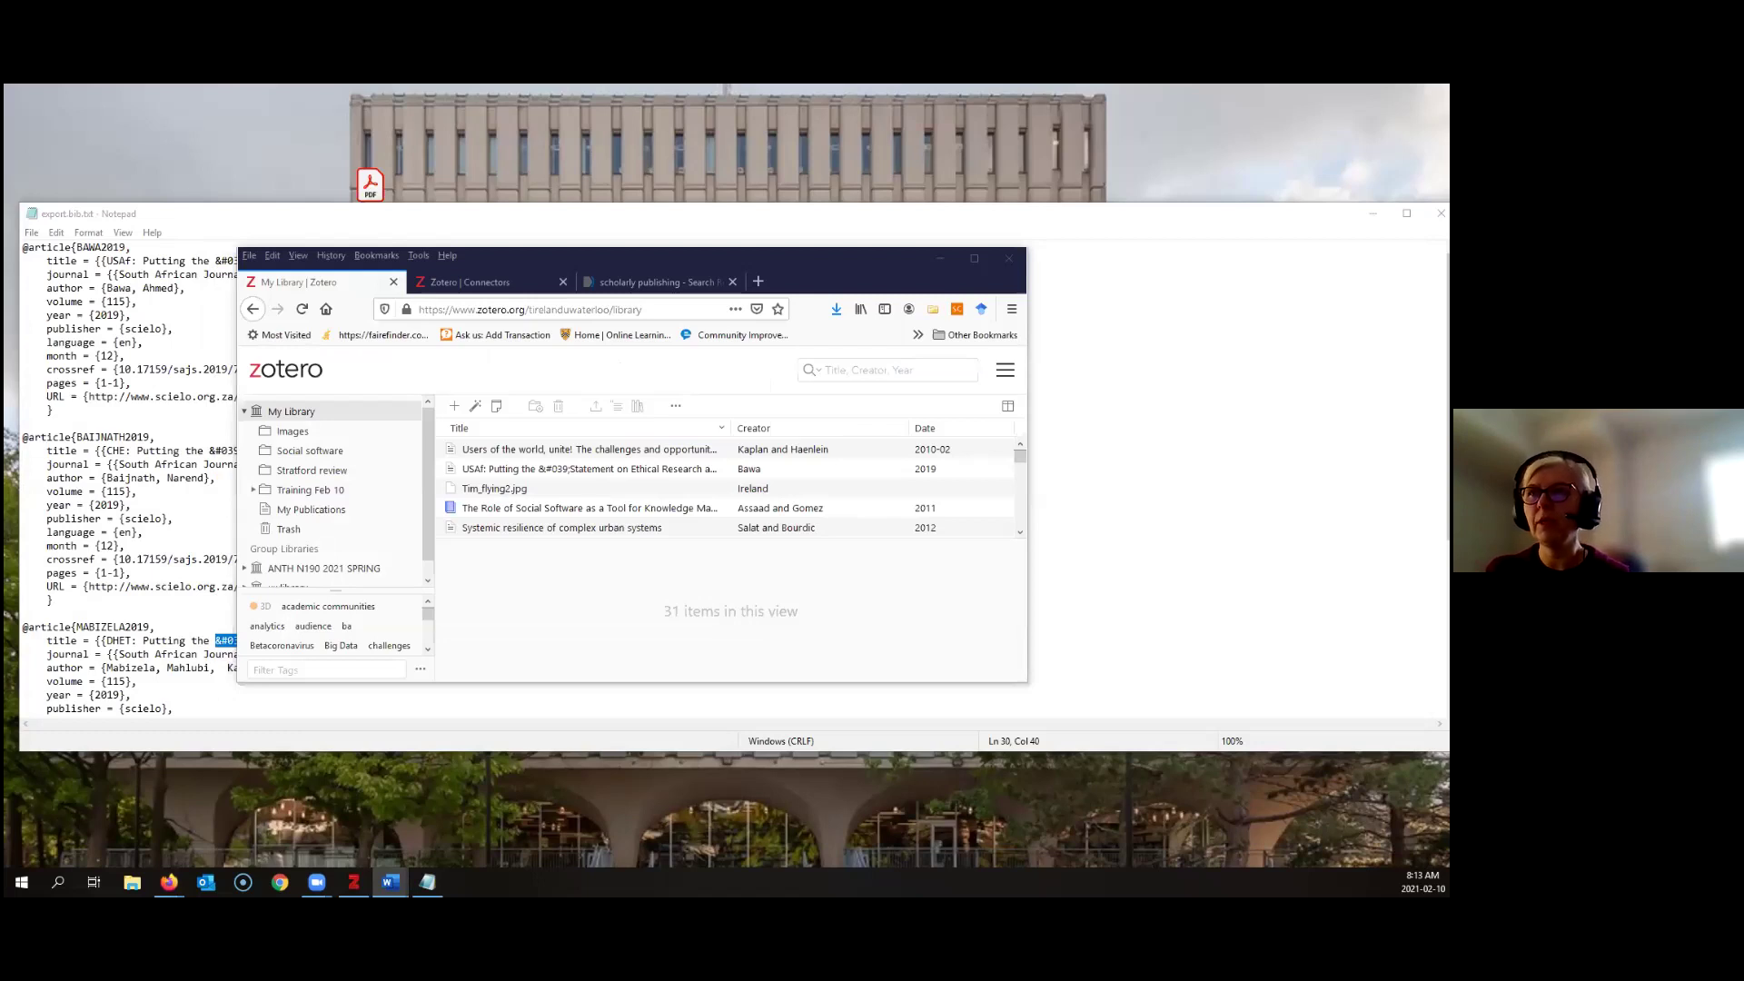
pyautogui.click(572, 314)
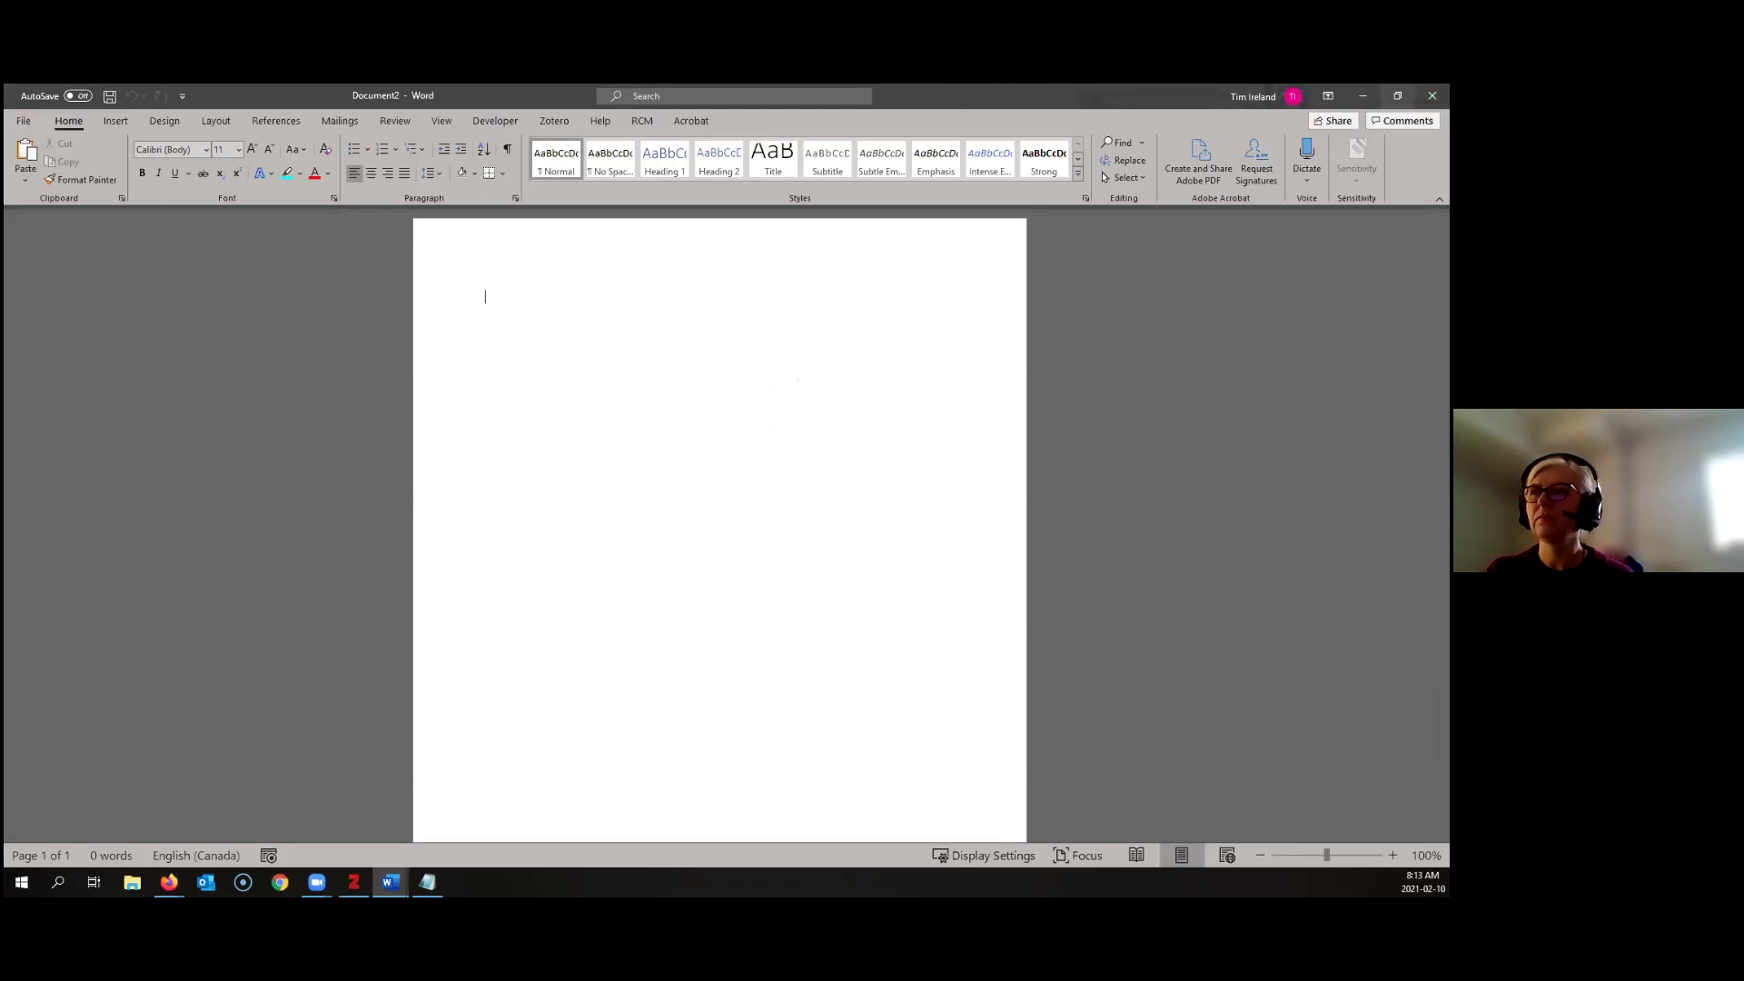
# Make Word's Document2 a large unmaximized window by dragging each edge outward
pyautogui.click(1397, 95)
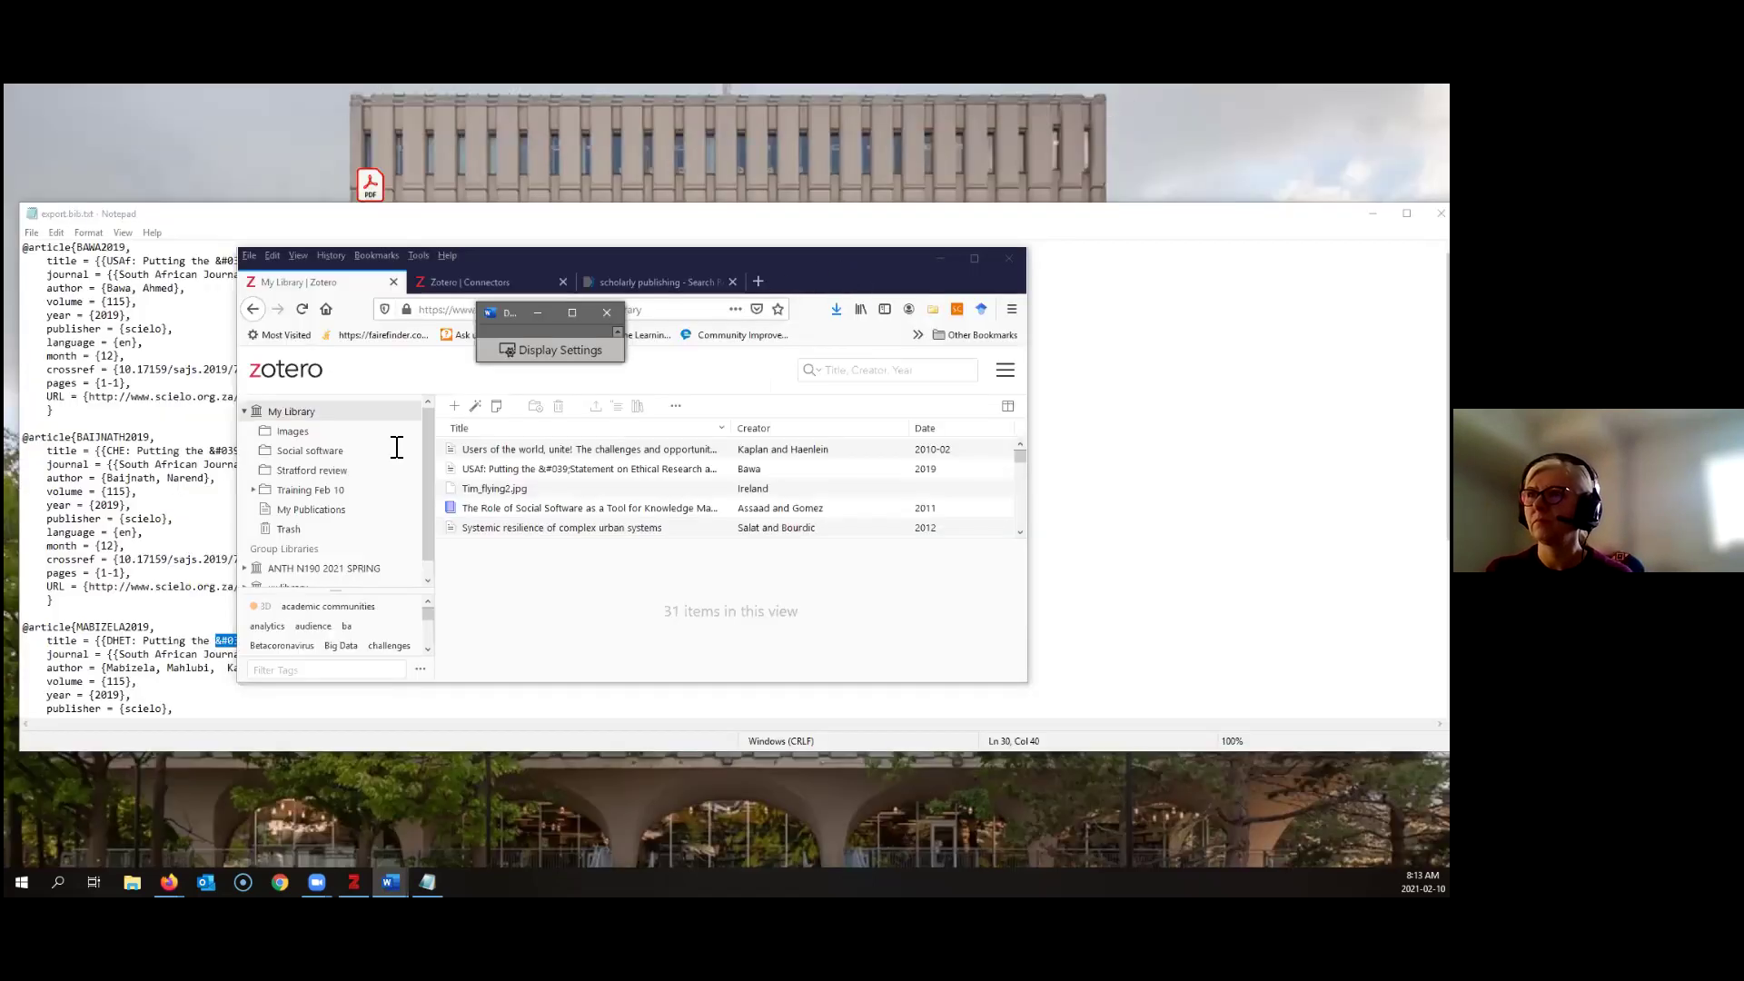
pyautogui.click(390, 882)
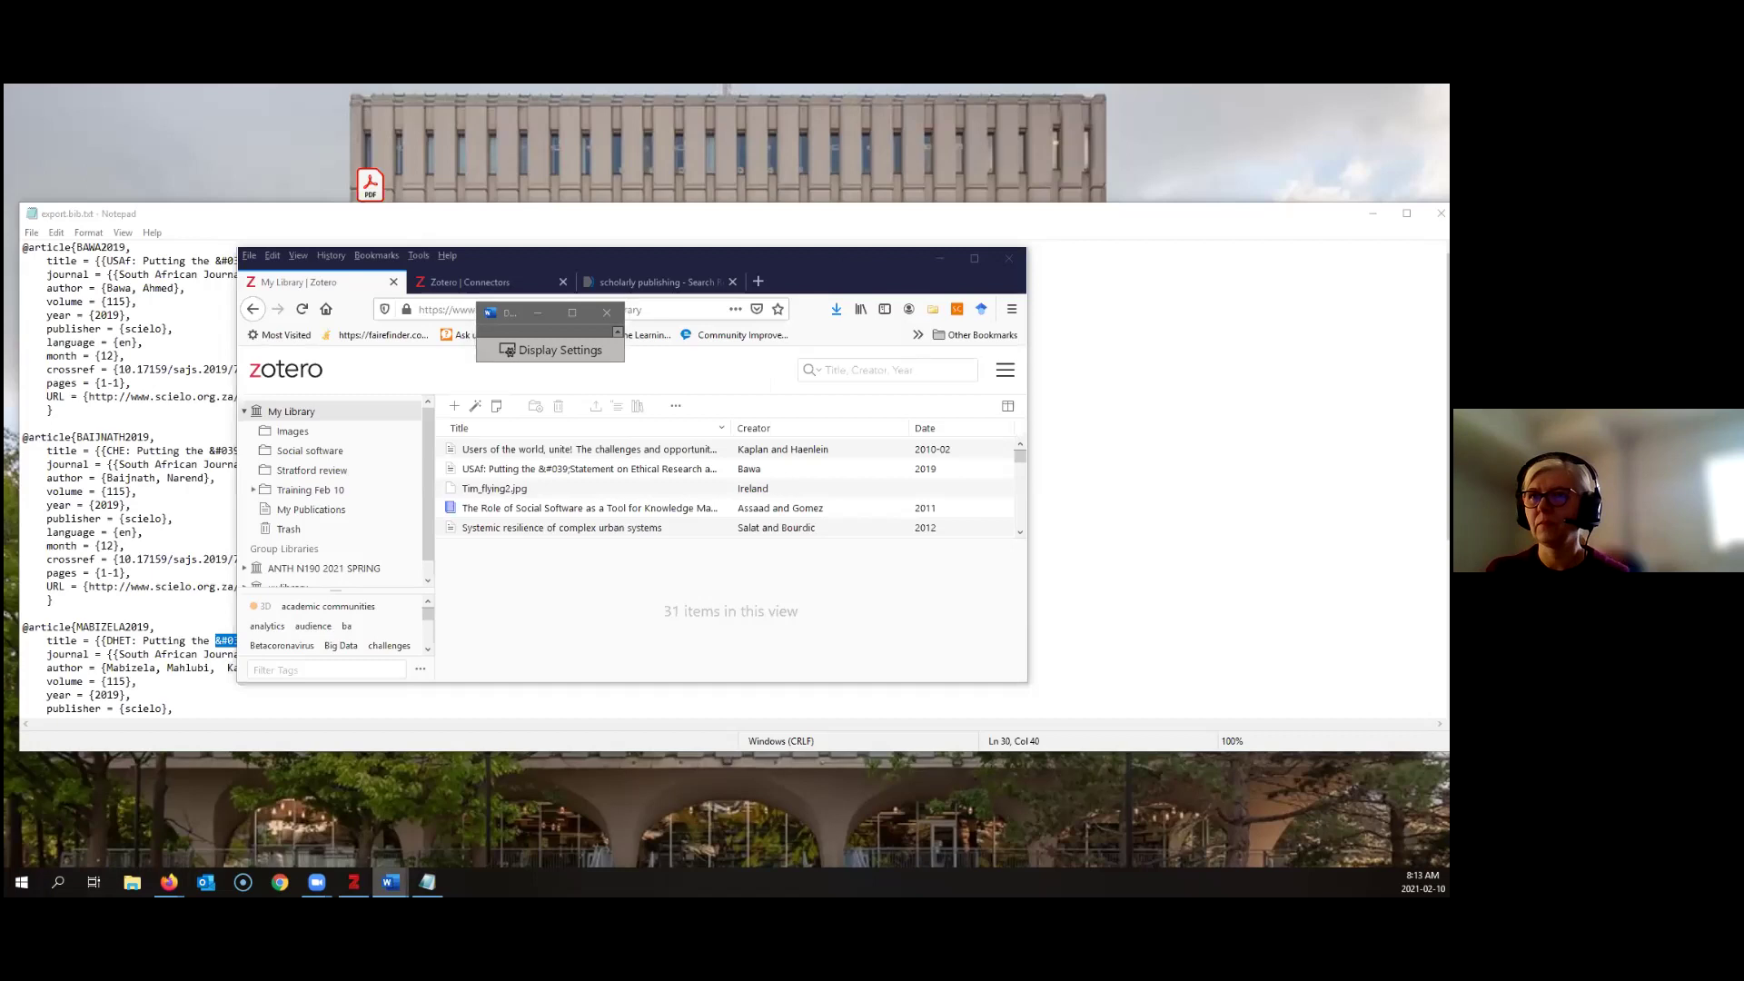
pyautogui.click(449, 814)
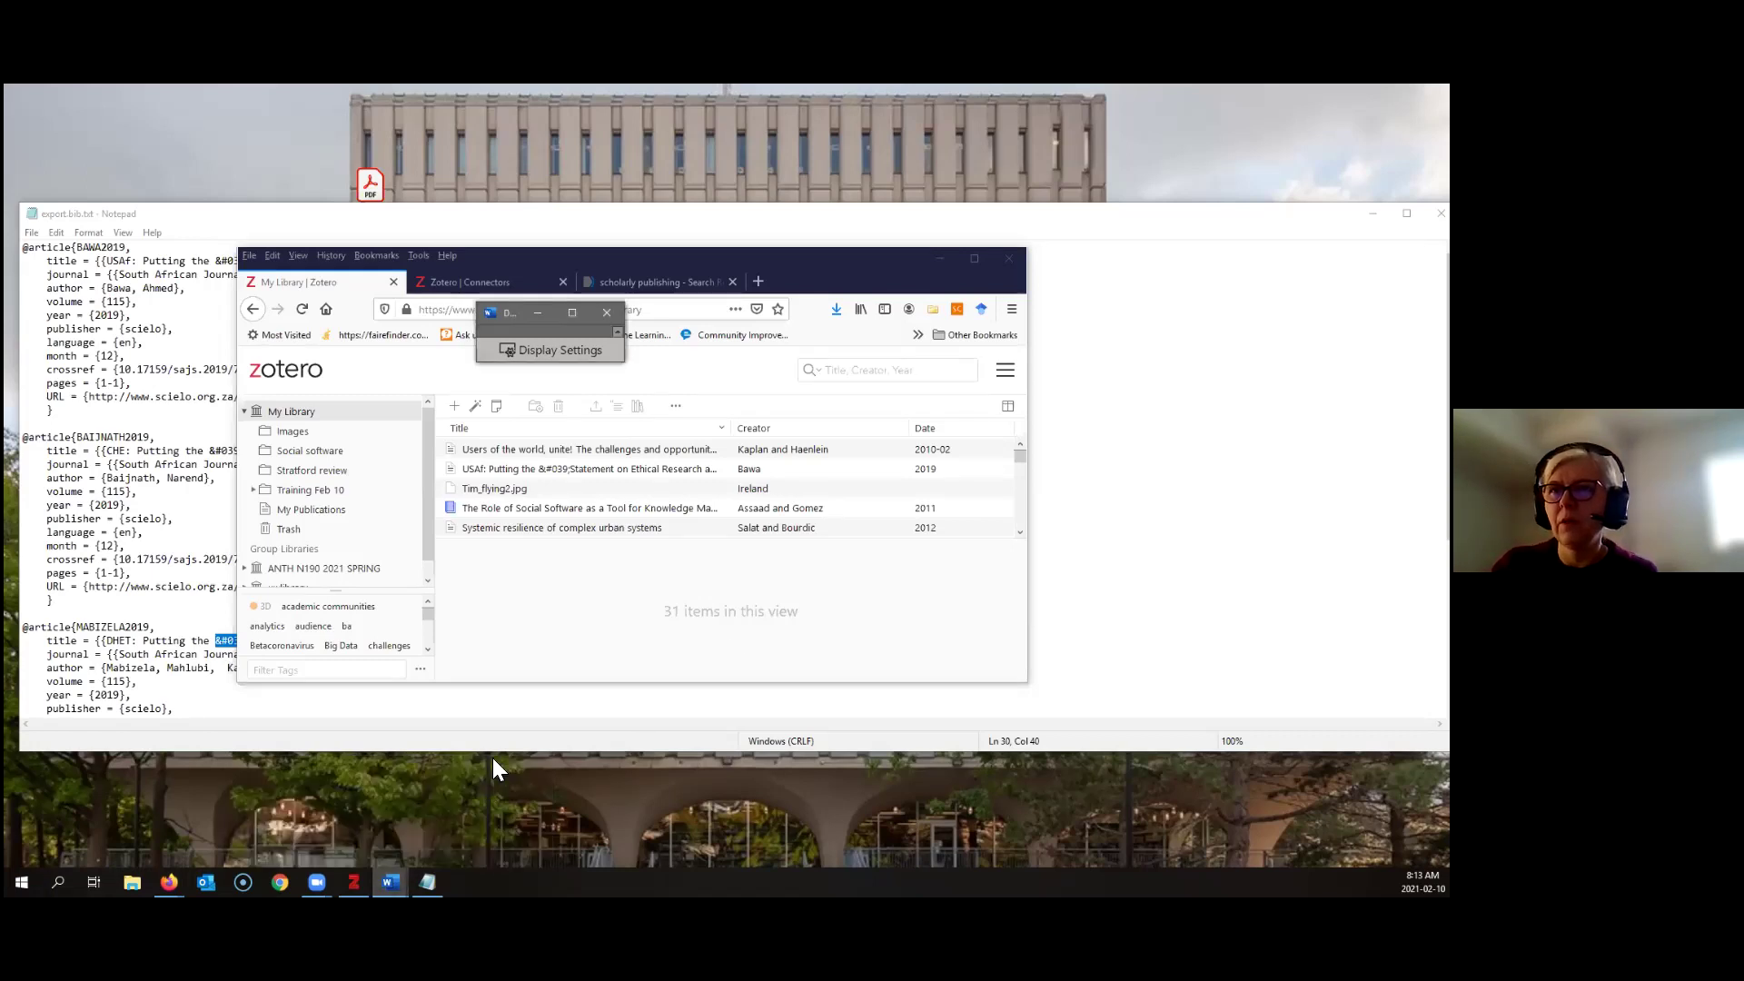
pyautogui.moveTo(551, 363); pyautogui.dragTo(584, 691)
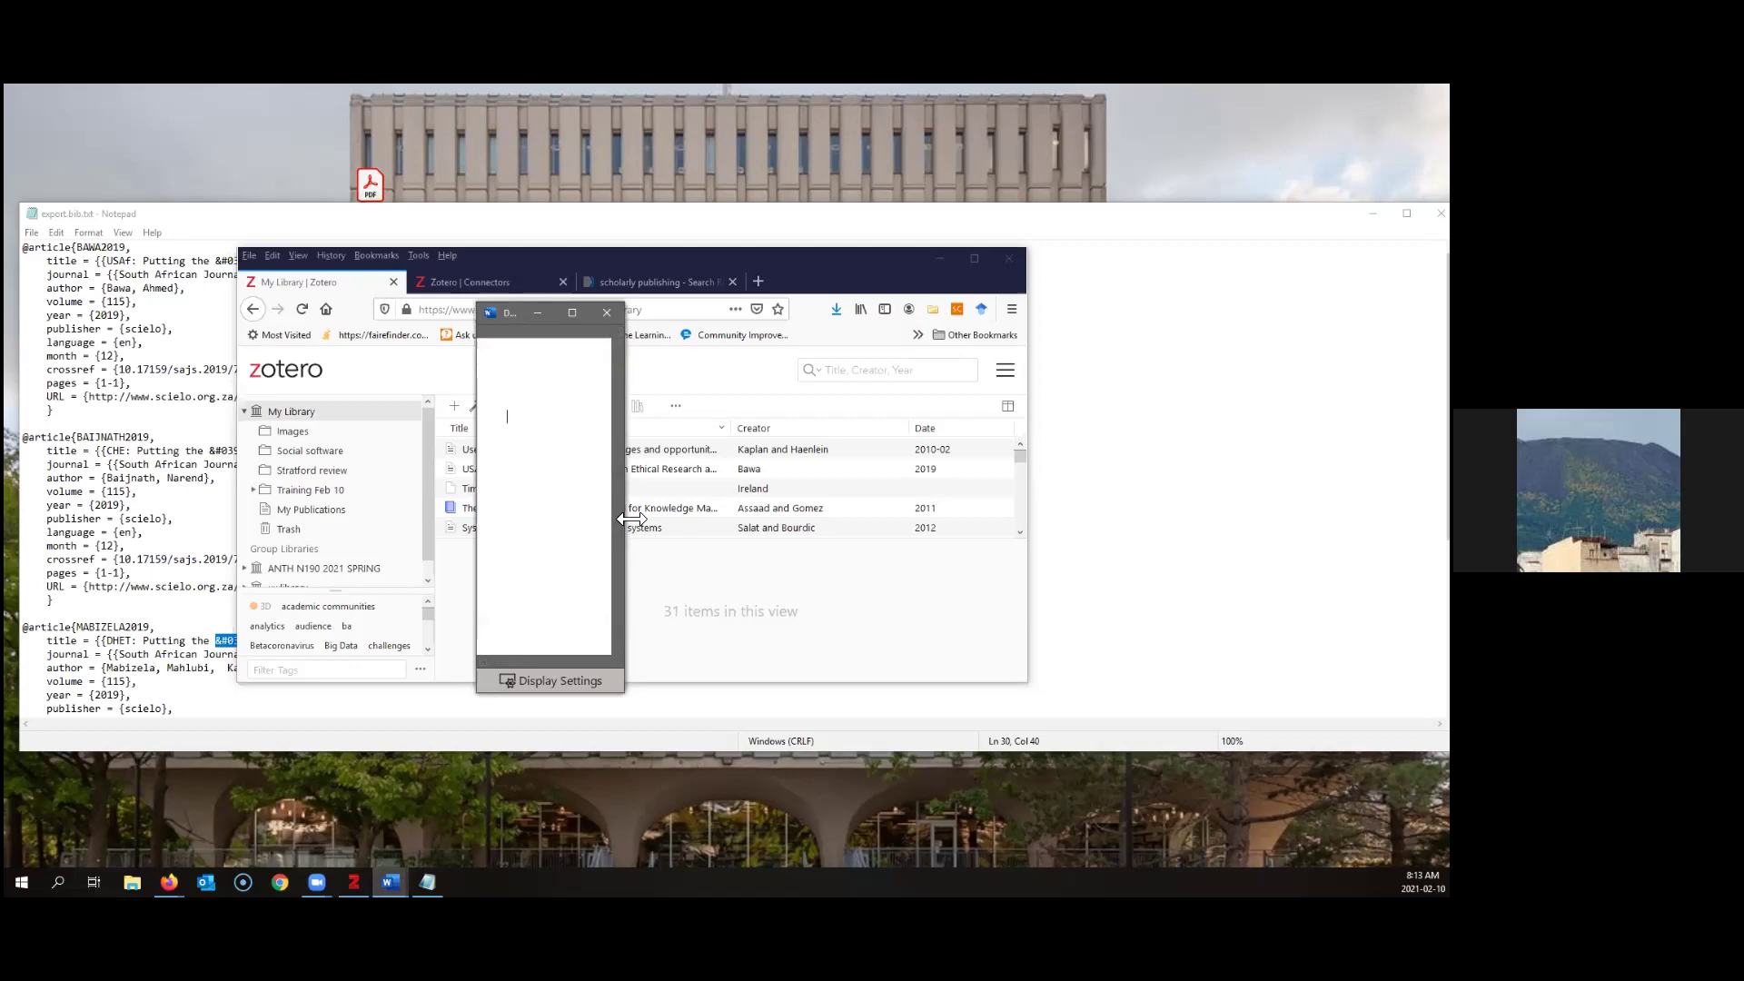
pyautogui.moveTo(631, 518); pyautogui.dragTo(1119, 497)
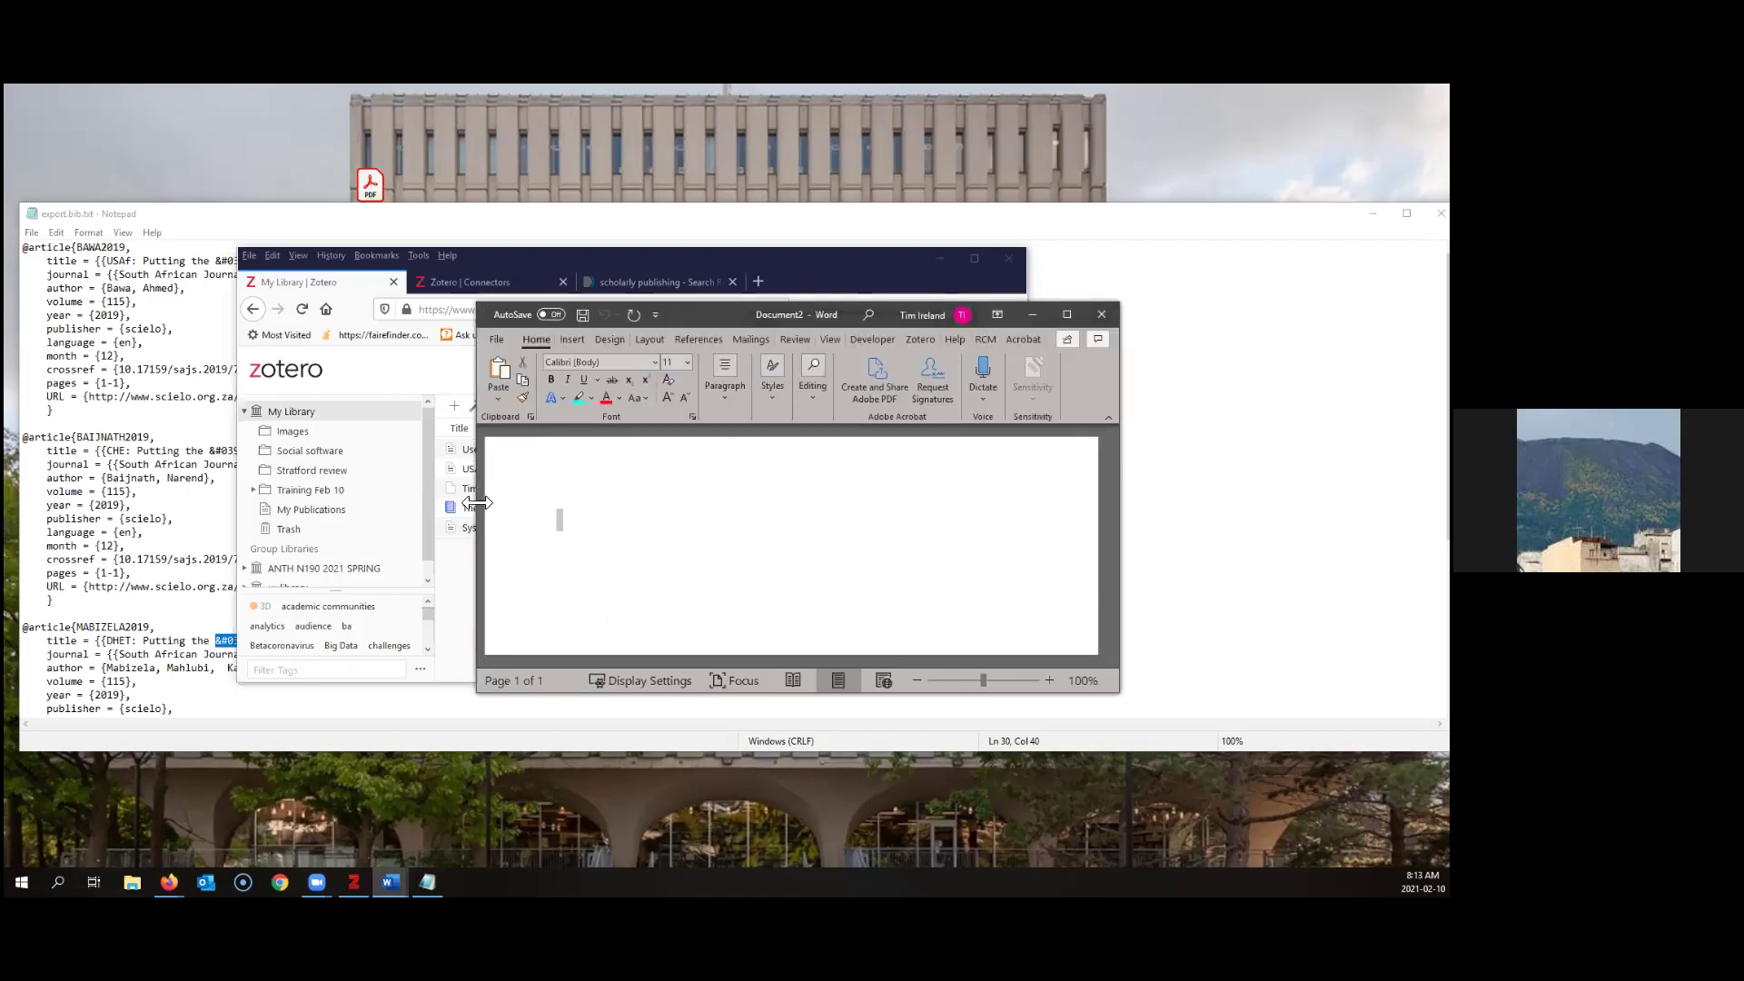
pyautogui.moveTo(477, 502); pyautogui.dragTo(104, 502)
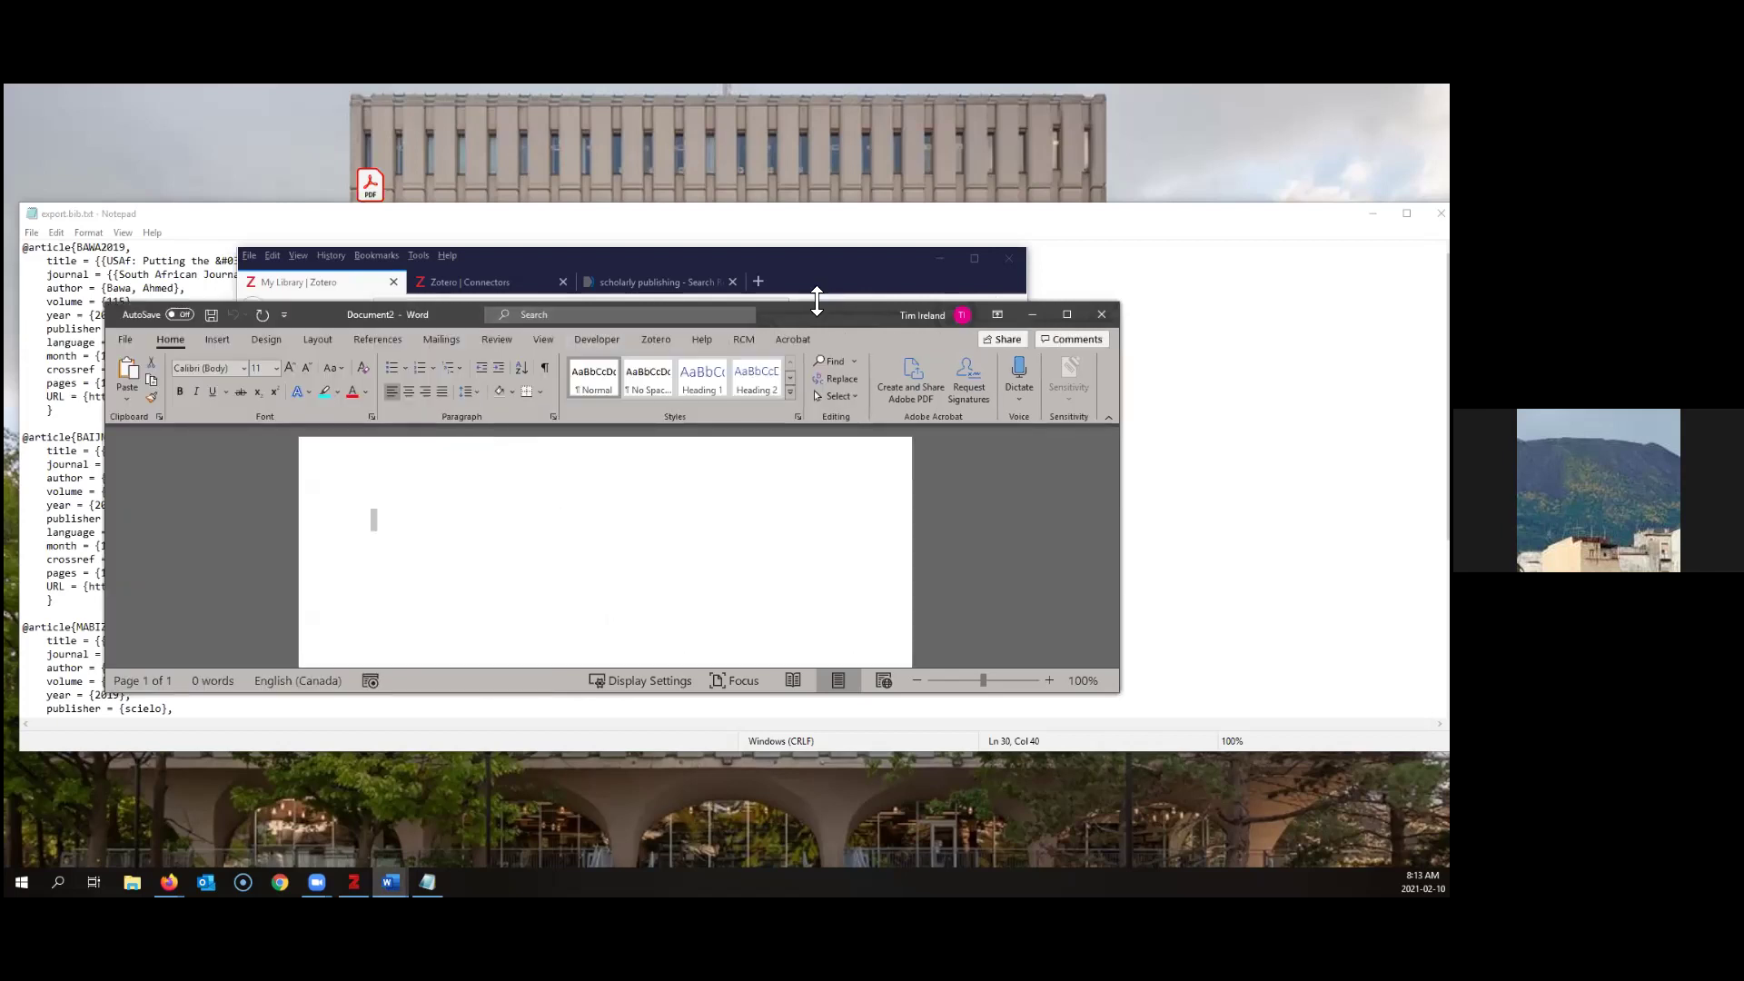
pyautogui.moveTo(817, 301); pyautogui.dragTo(794, 156)
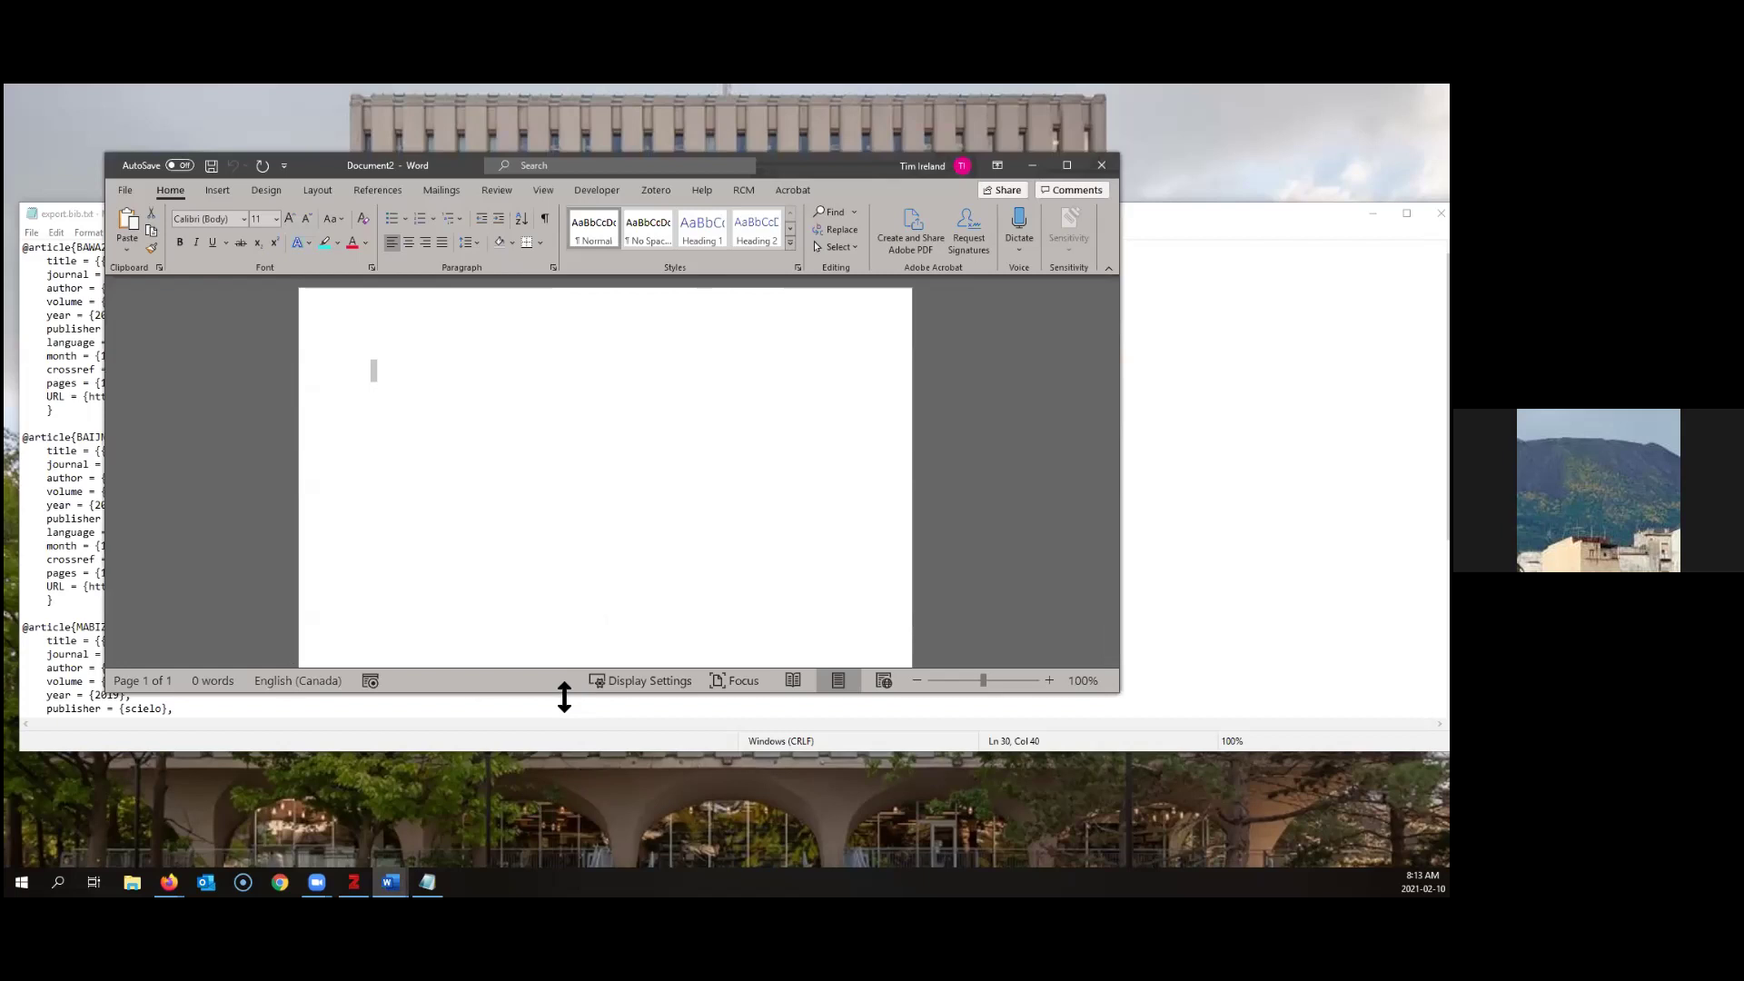
pyautogui.moveTo(565, 697); pyautogui.dragTo(564, 834)
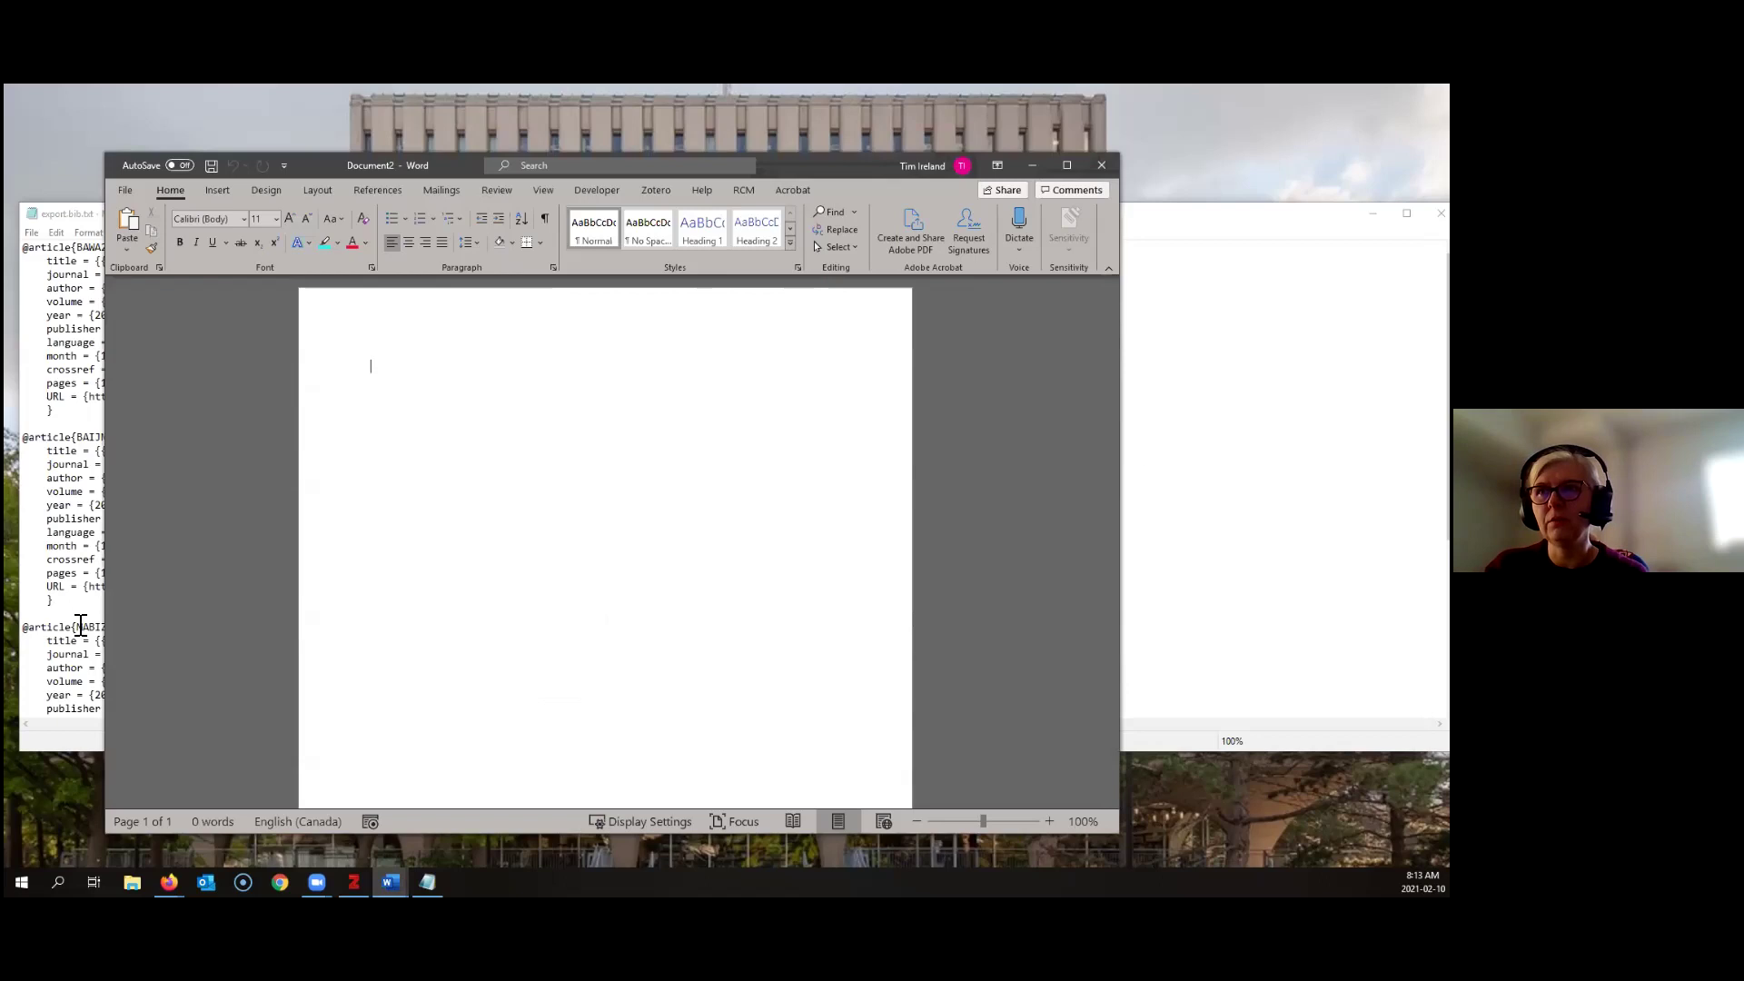
pyautogui.hotkey('alt', 'Tab')
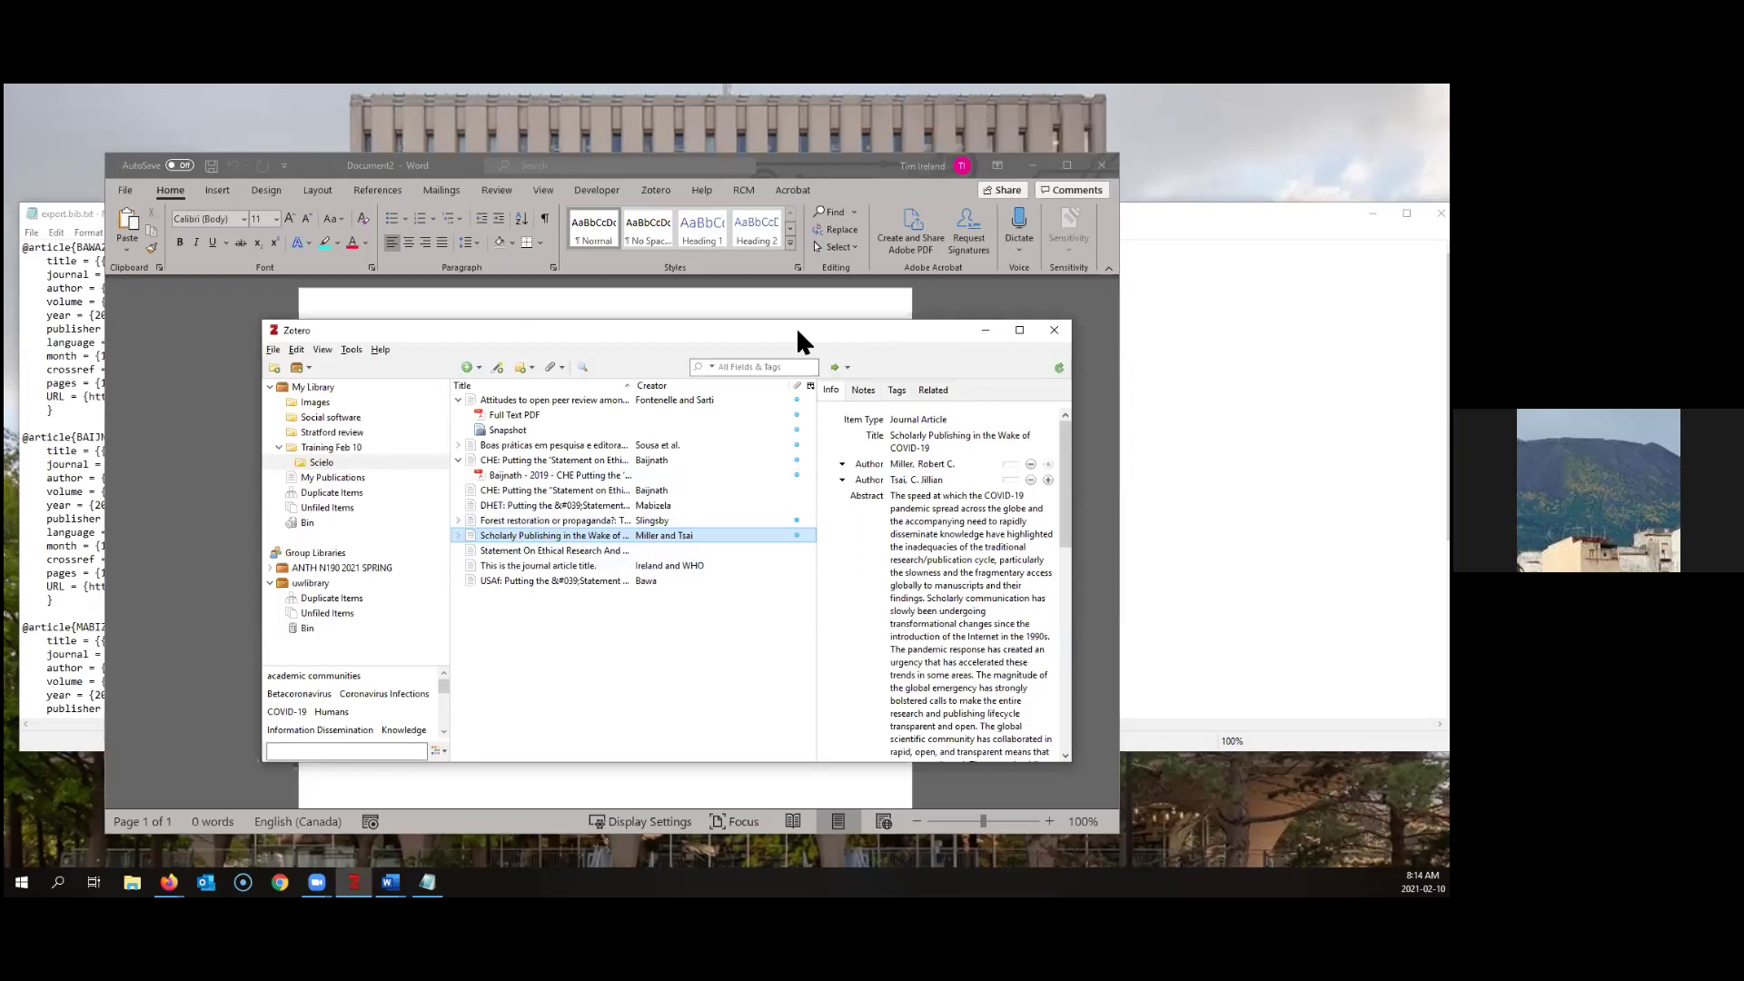
pyautogui.click(803, 218)
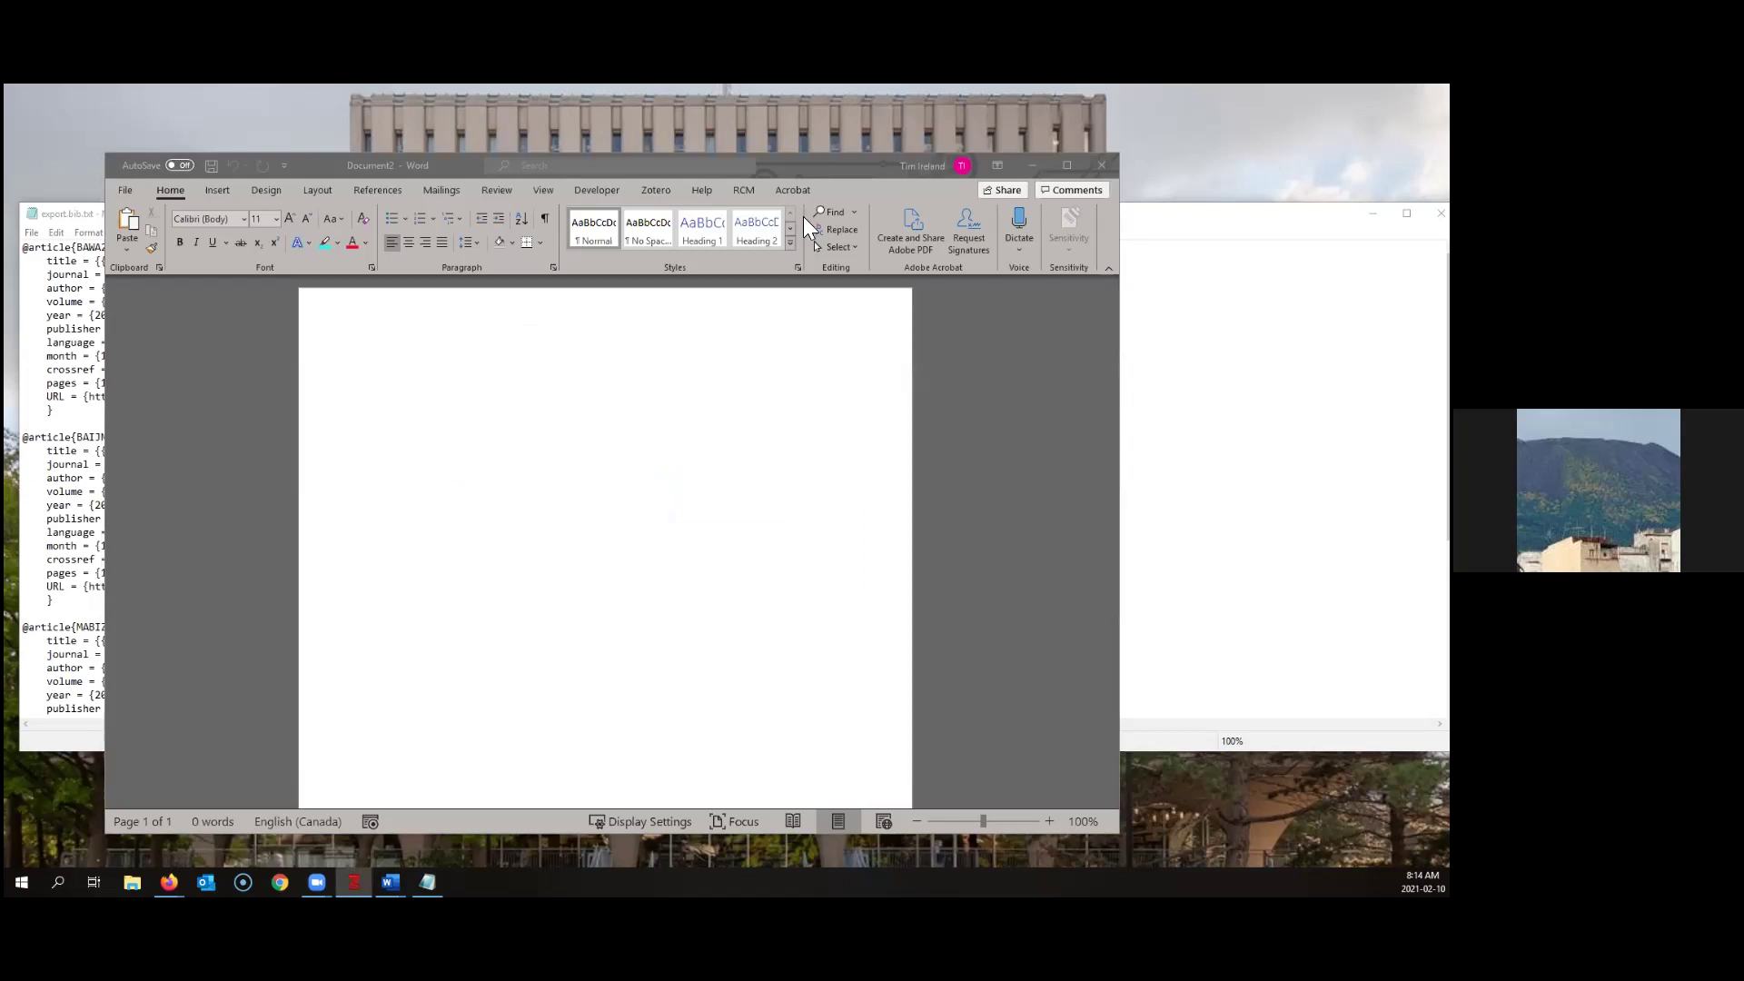
# Type 'This is where I would like to cite something' and show the Zotero ribbon tab
pyautogui.click(615, 693)
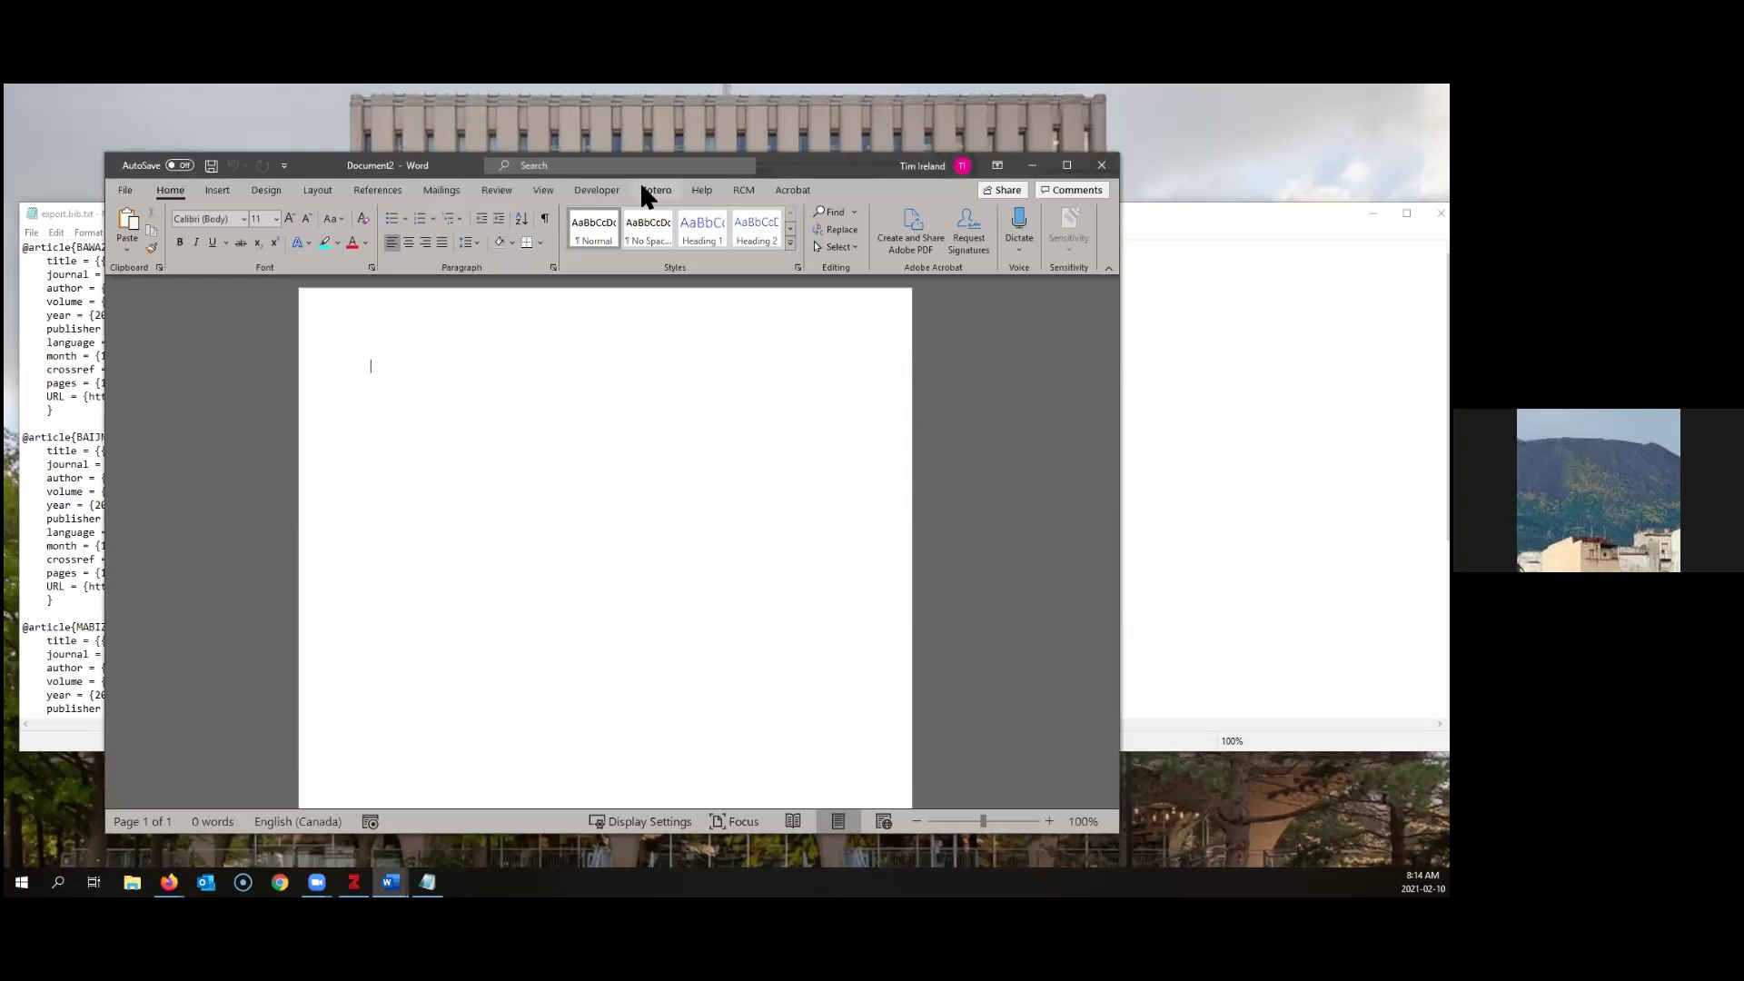
pyautogui.write('This is what')
pyautogui.press('BackSpace')
pyautogui.press('BackSpace')
pyautogui.press('BackSpace')
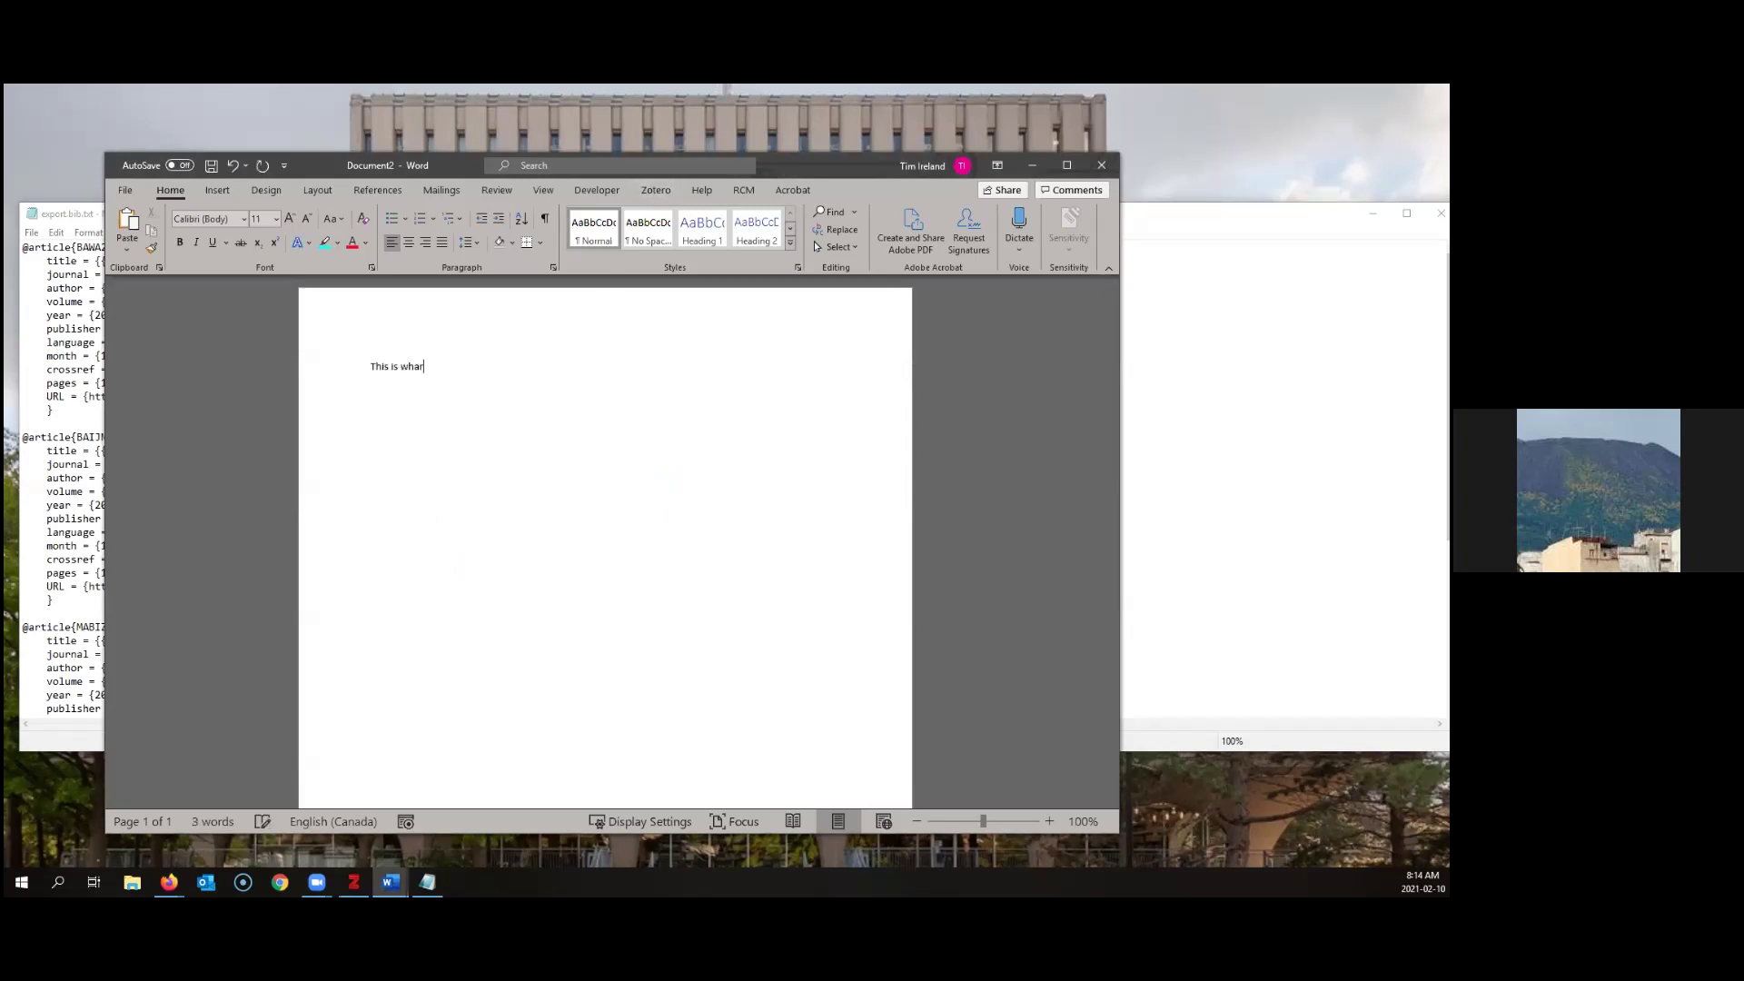
pyautogui.write('here I ')
pyautogui.write('would like to c')
pyautogui.write('ite s')
pyautogui.press('BackSpace')
pyautogui.write('e something')
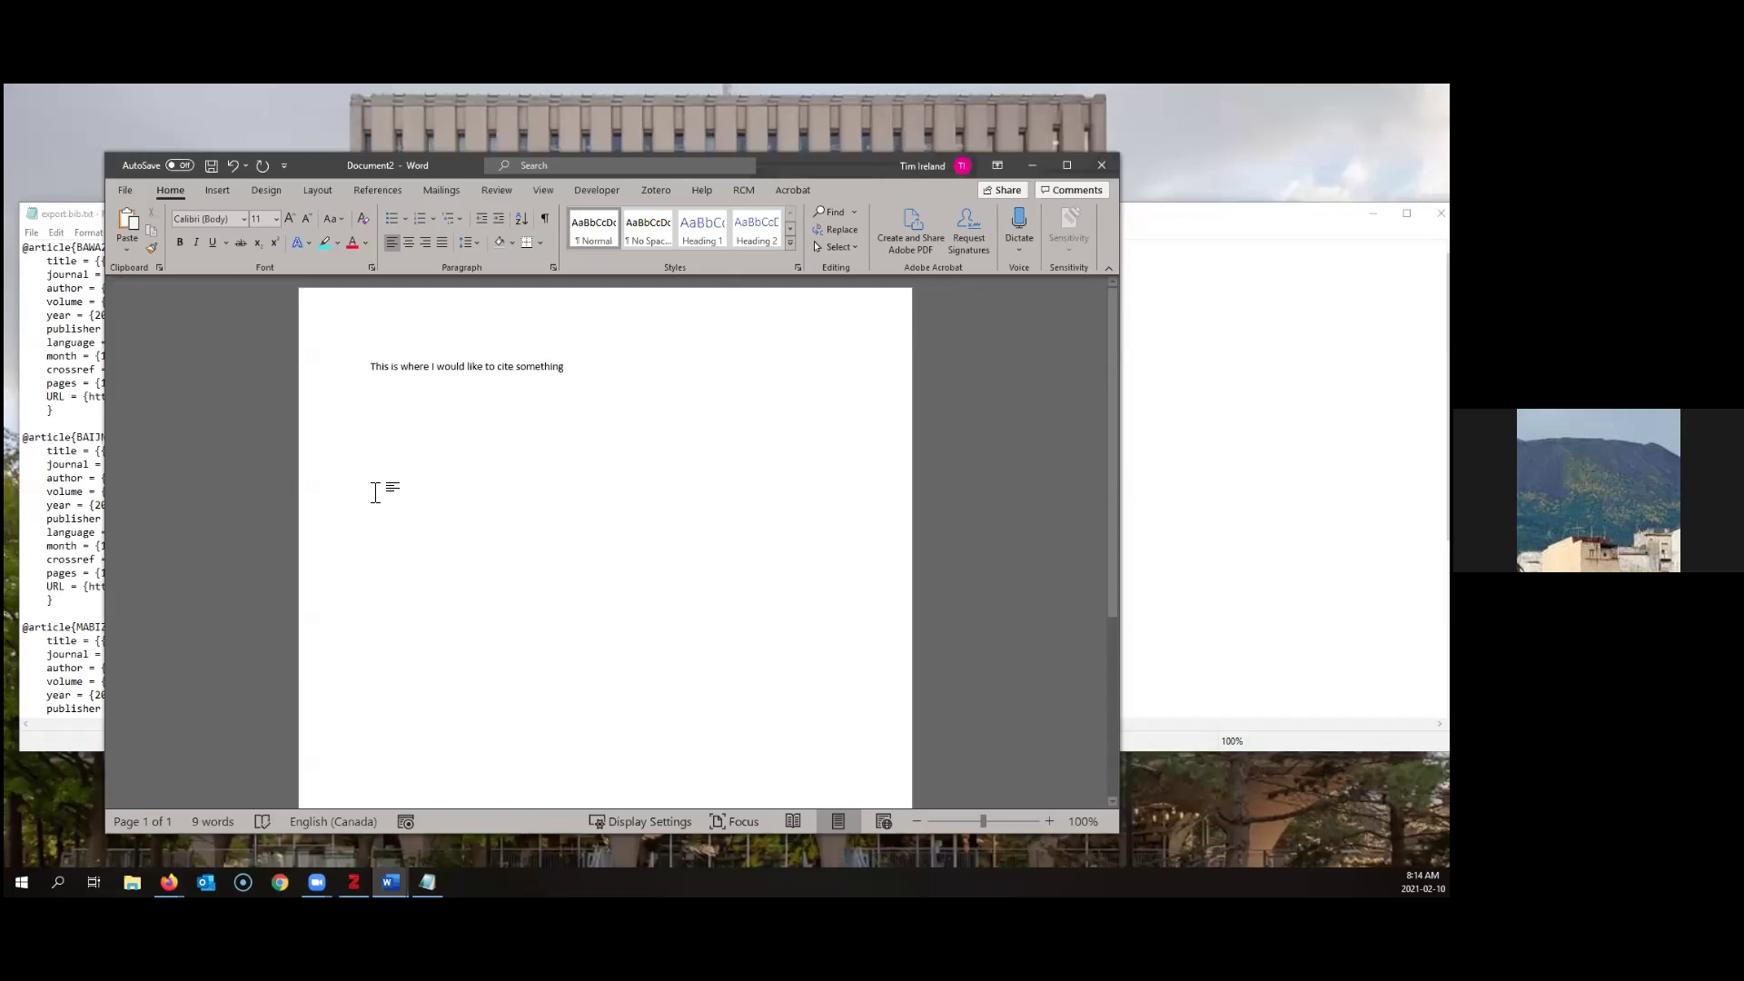
pyautogui.click(645, 188)
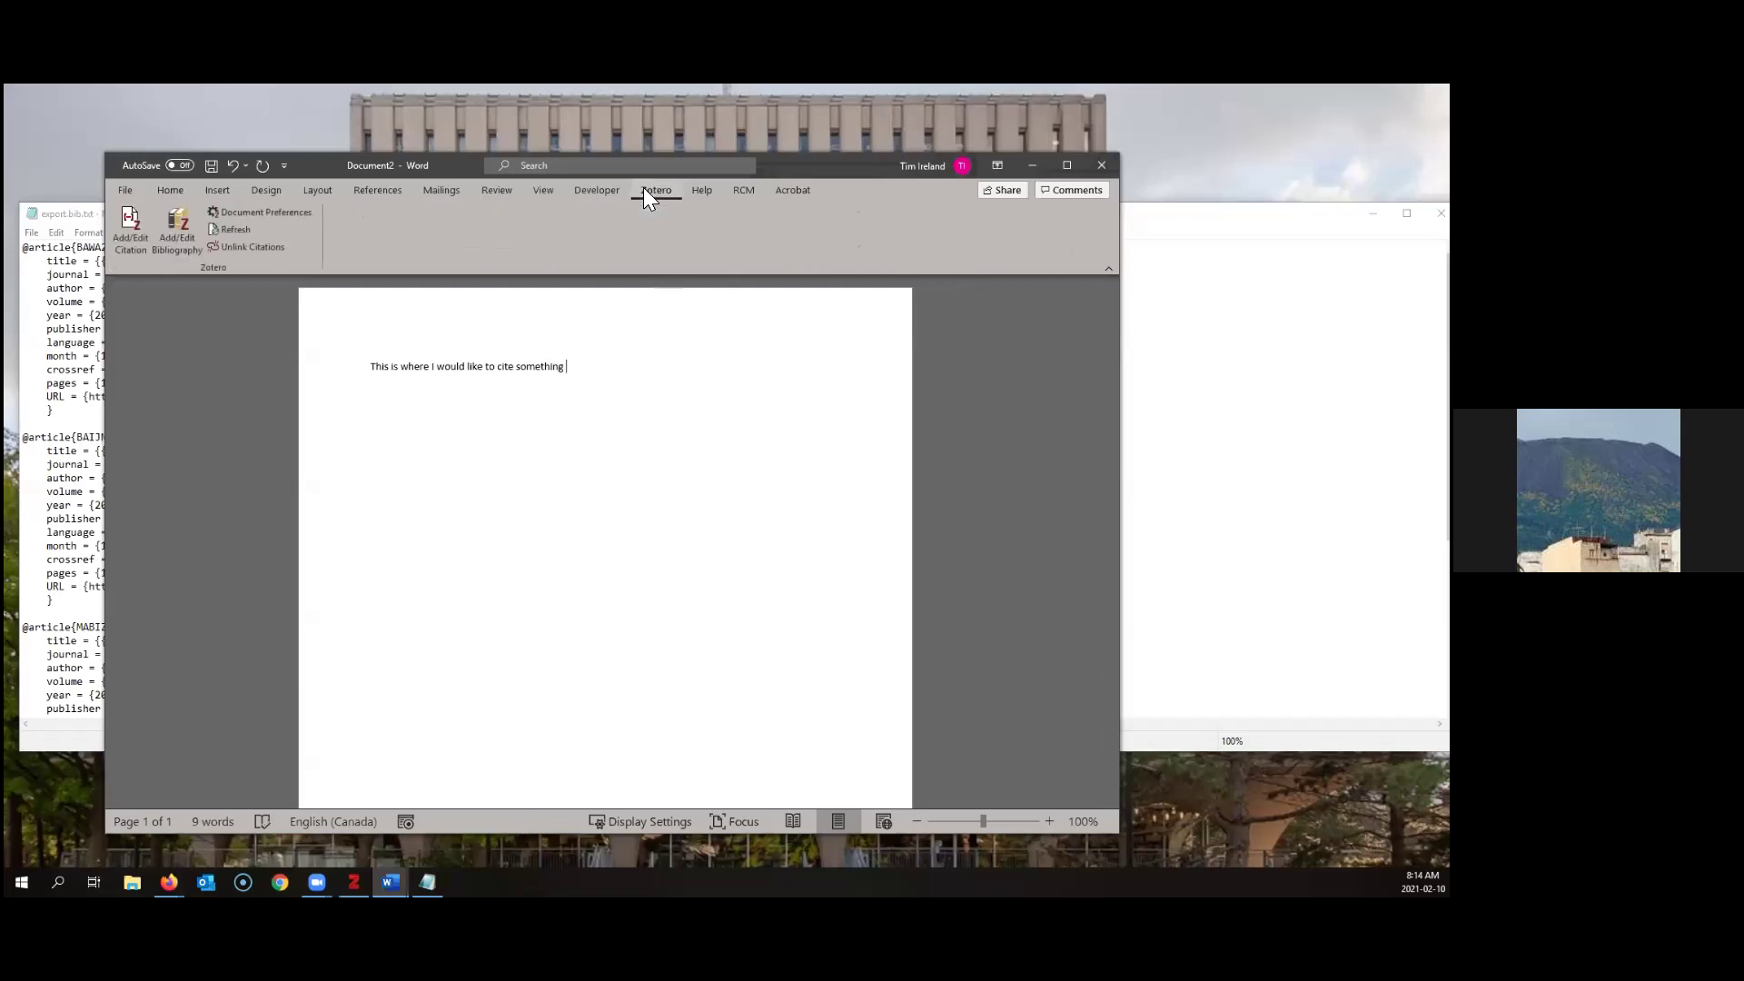
# Start a new citation and choose American Psychological Association 7th edition as the document style
pyautogui.click(129, 234)
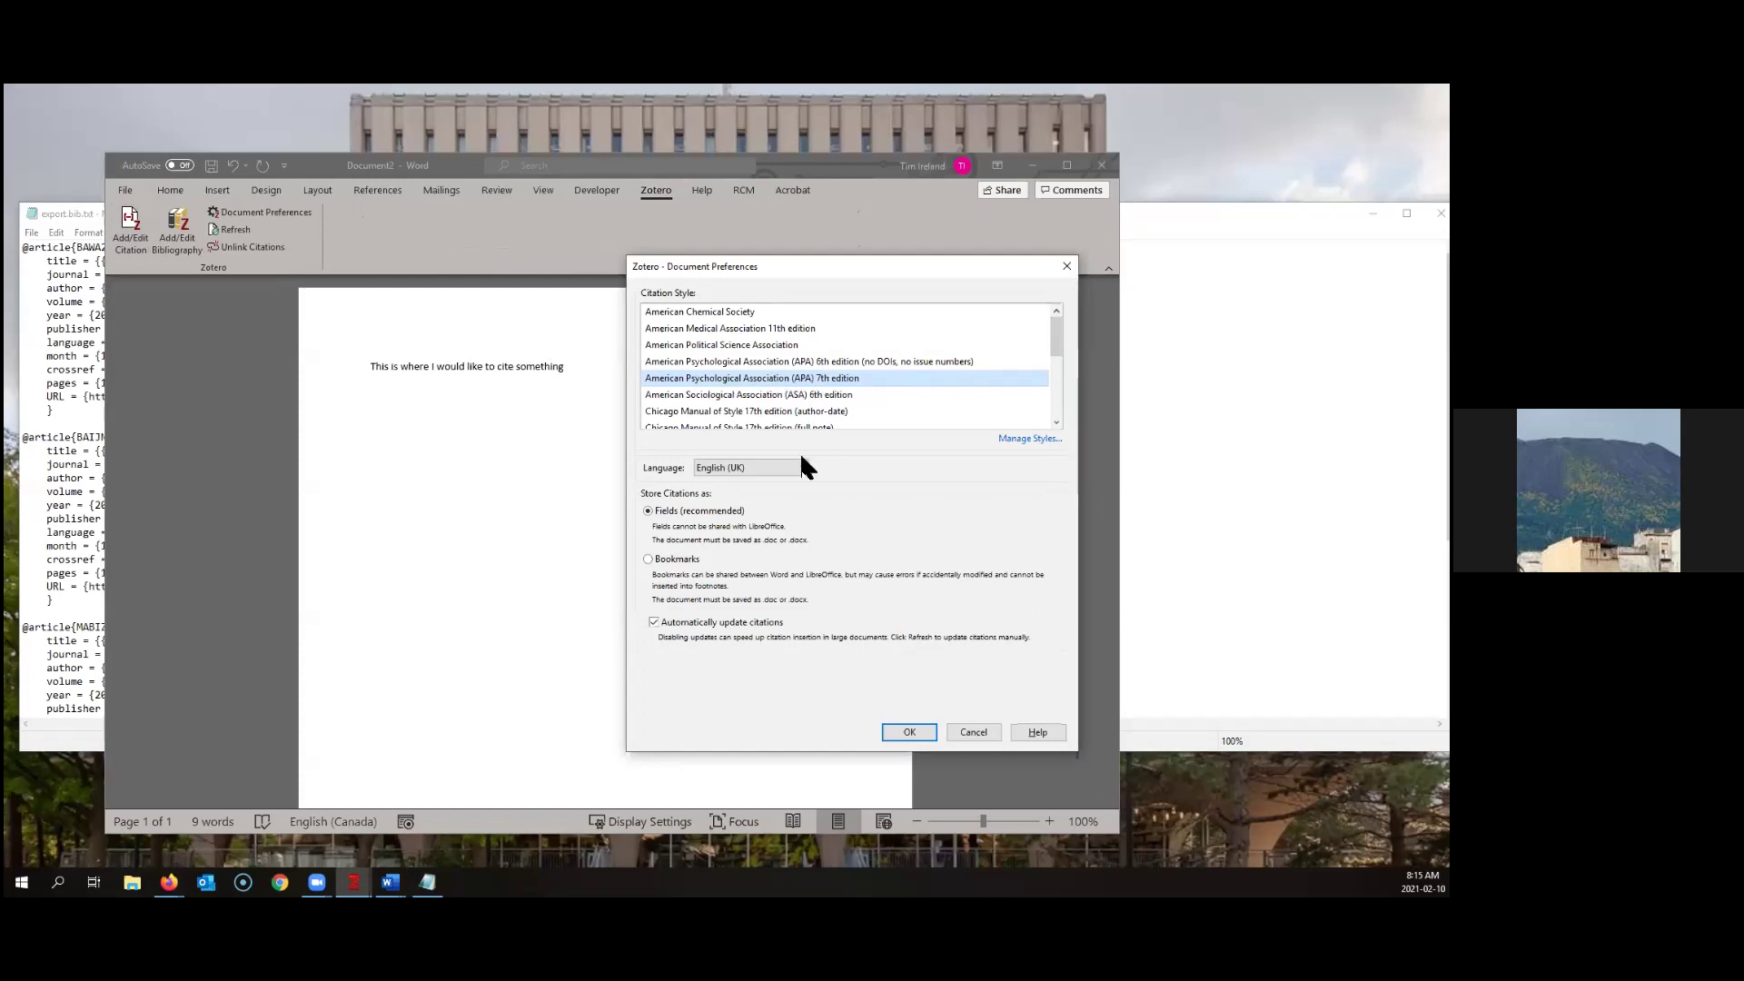
pyautogui.click(916, 728)
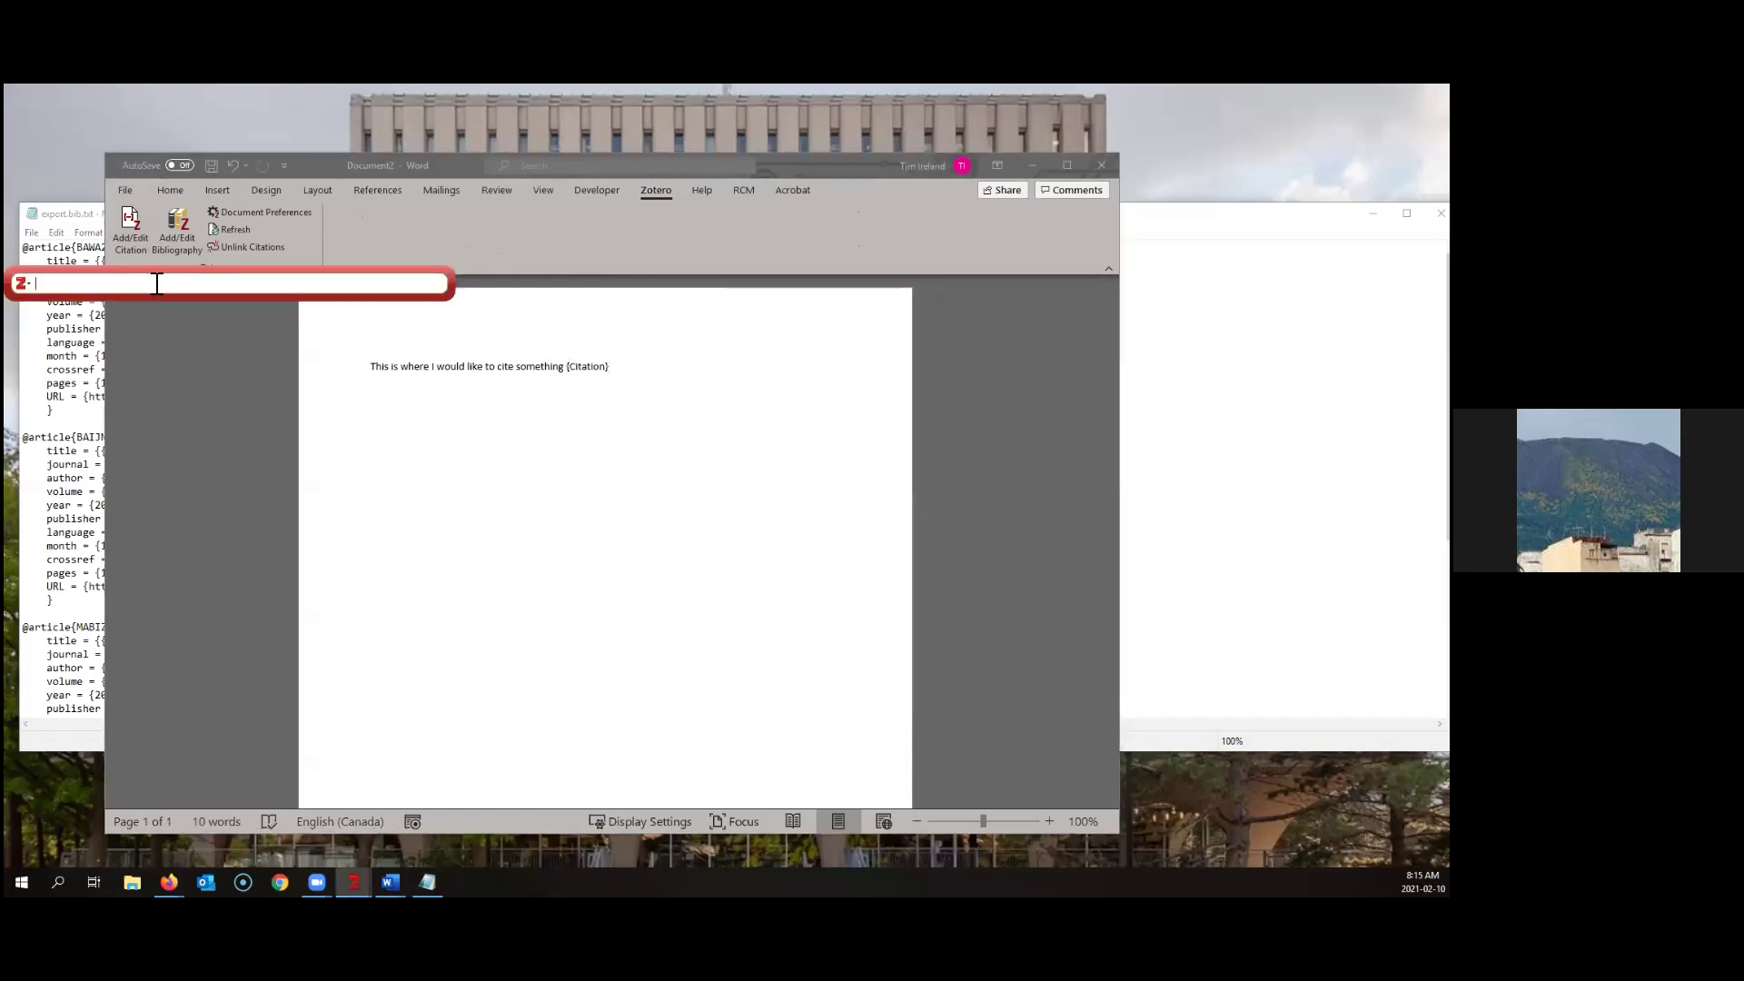
# In the classic citation picker, cite Fontenelle and Sarti 2020 at the sentence end
pyautogui.click(30, 286)
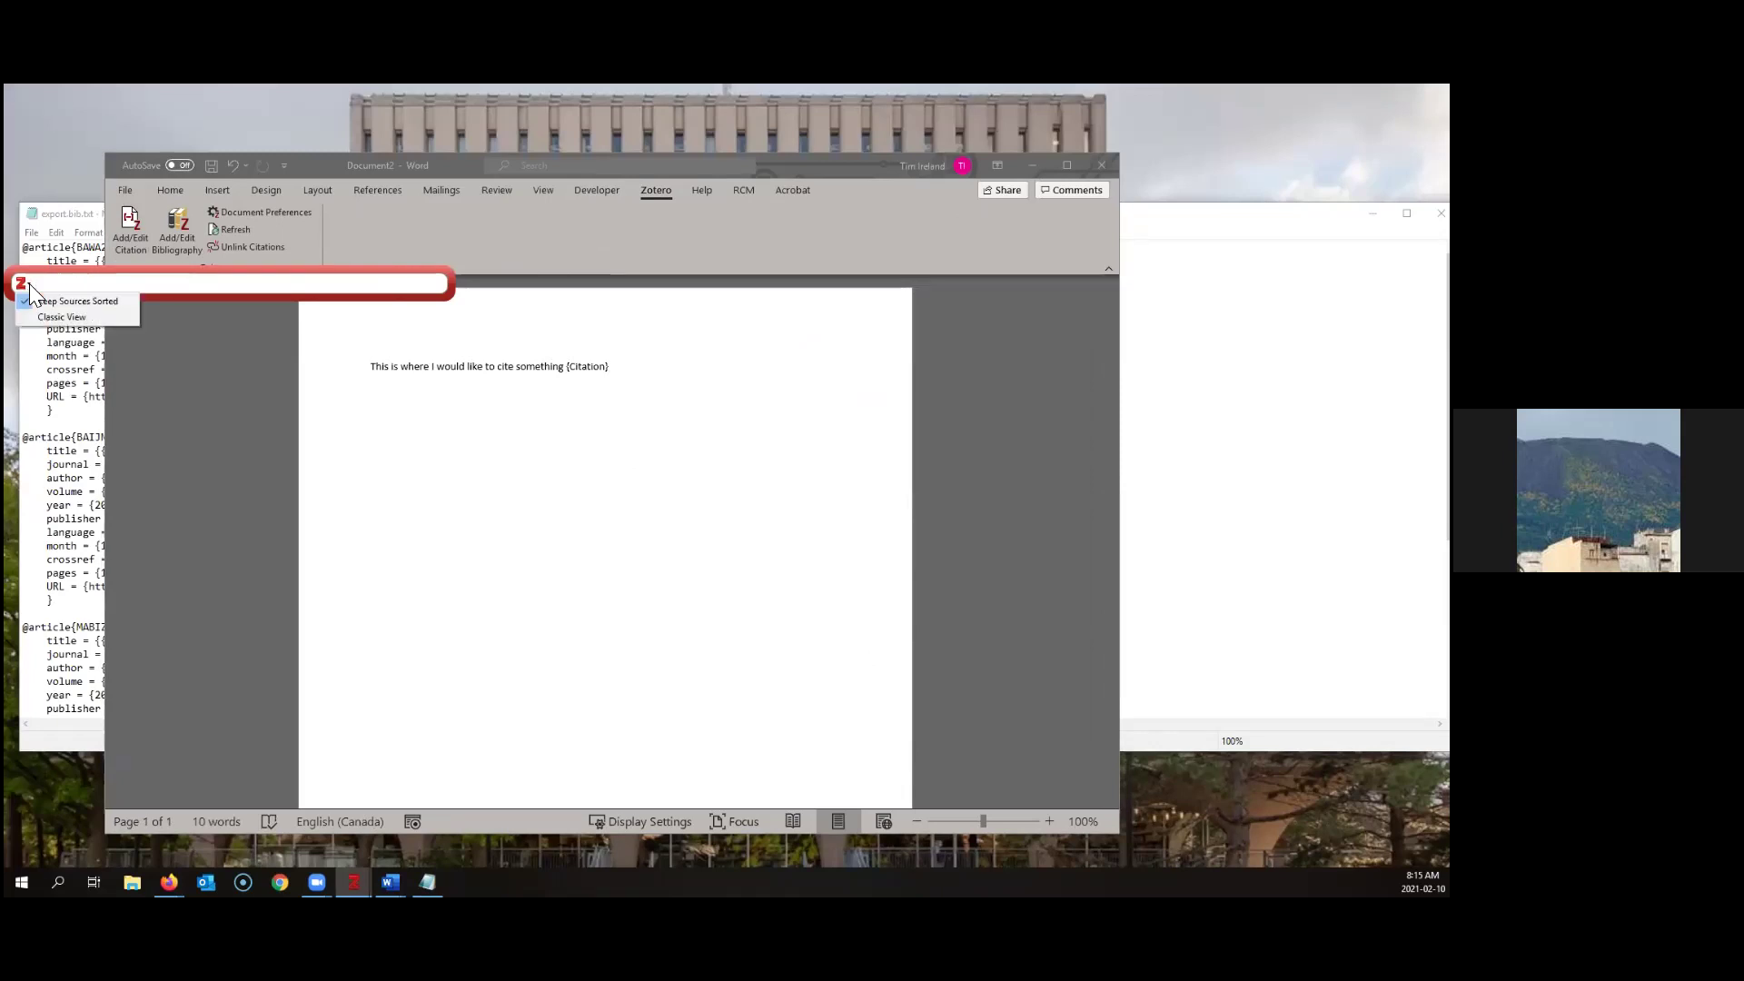
pyautogui.click(40, 316)
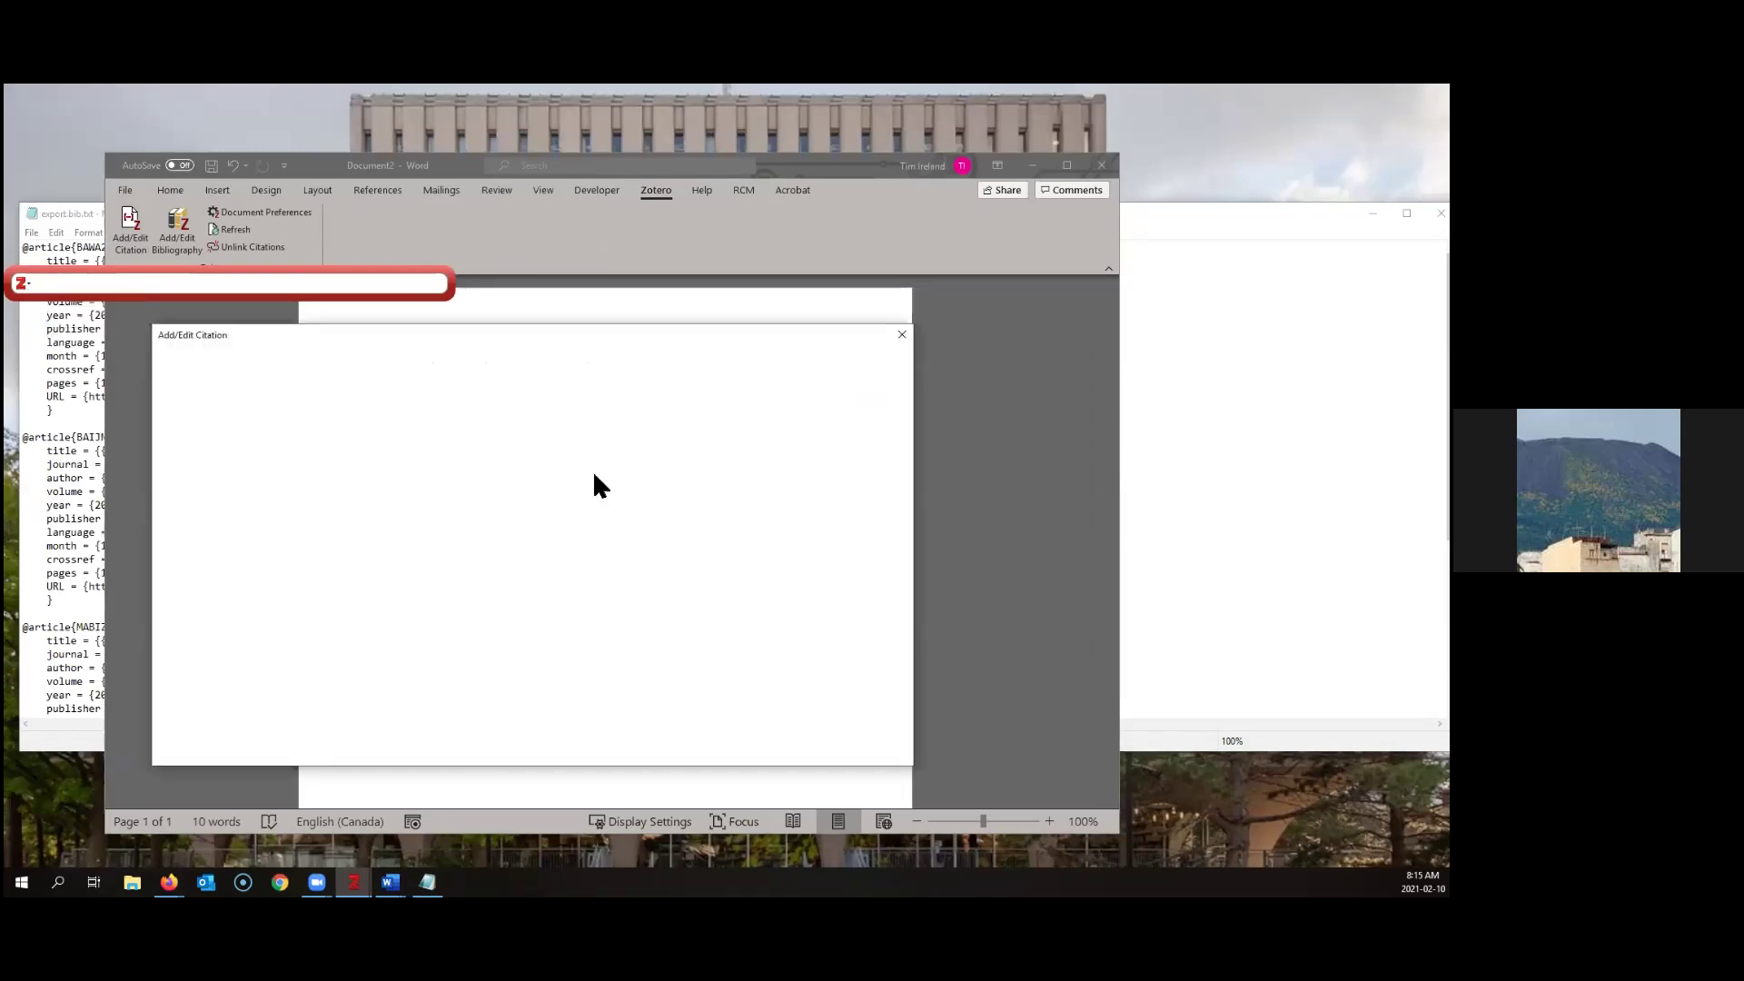
pyautogui.moveTo(407, 345); pyautogui.dragTo(867, 309)
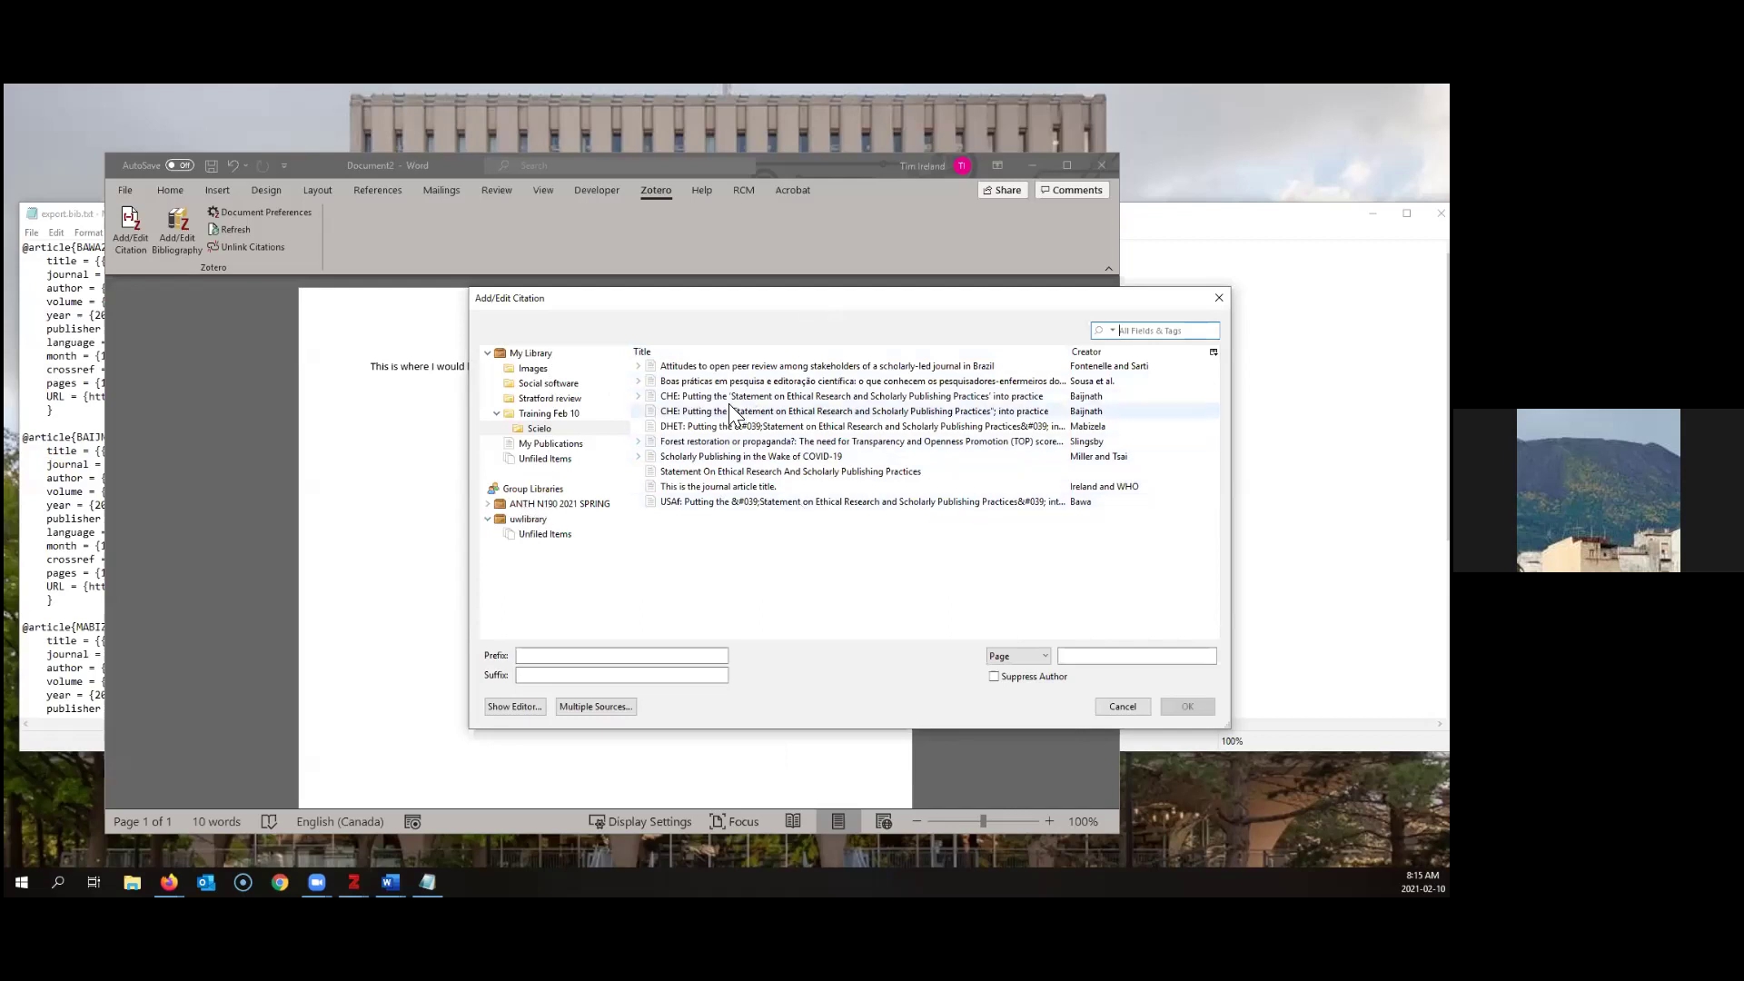
pyautogui.click(757, 367)
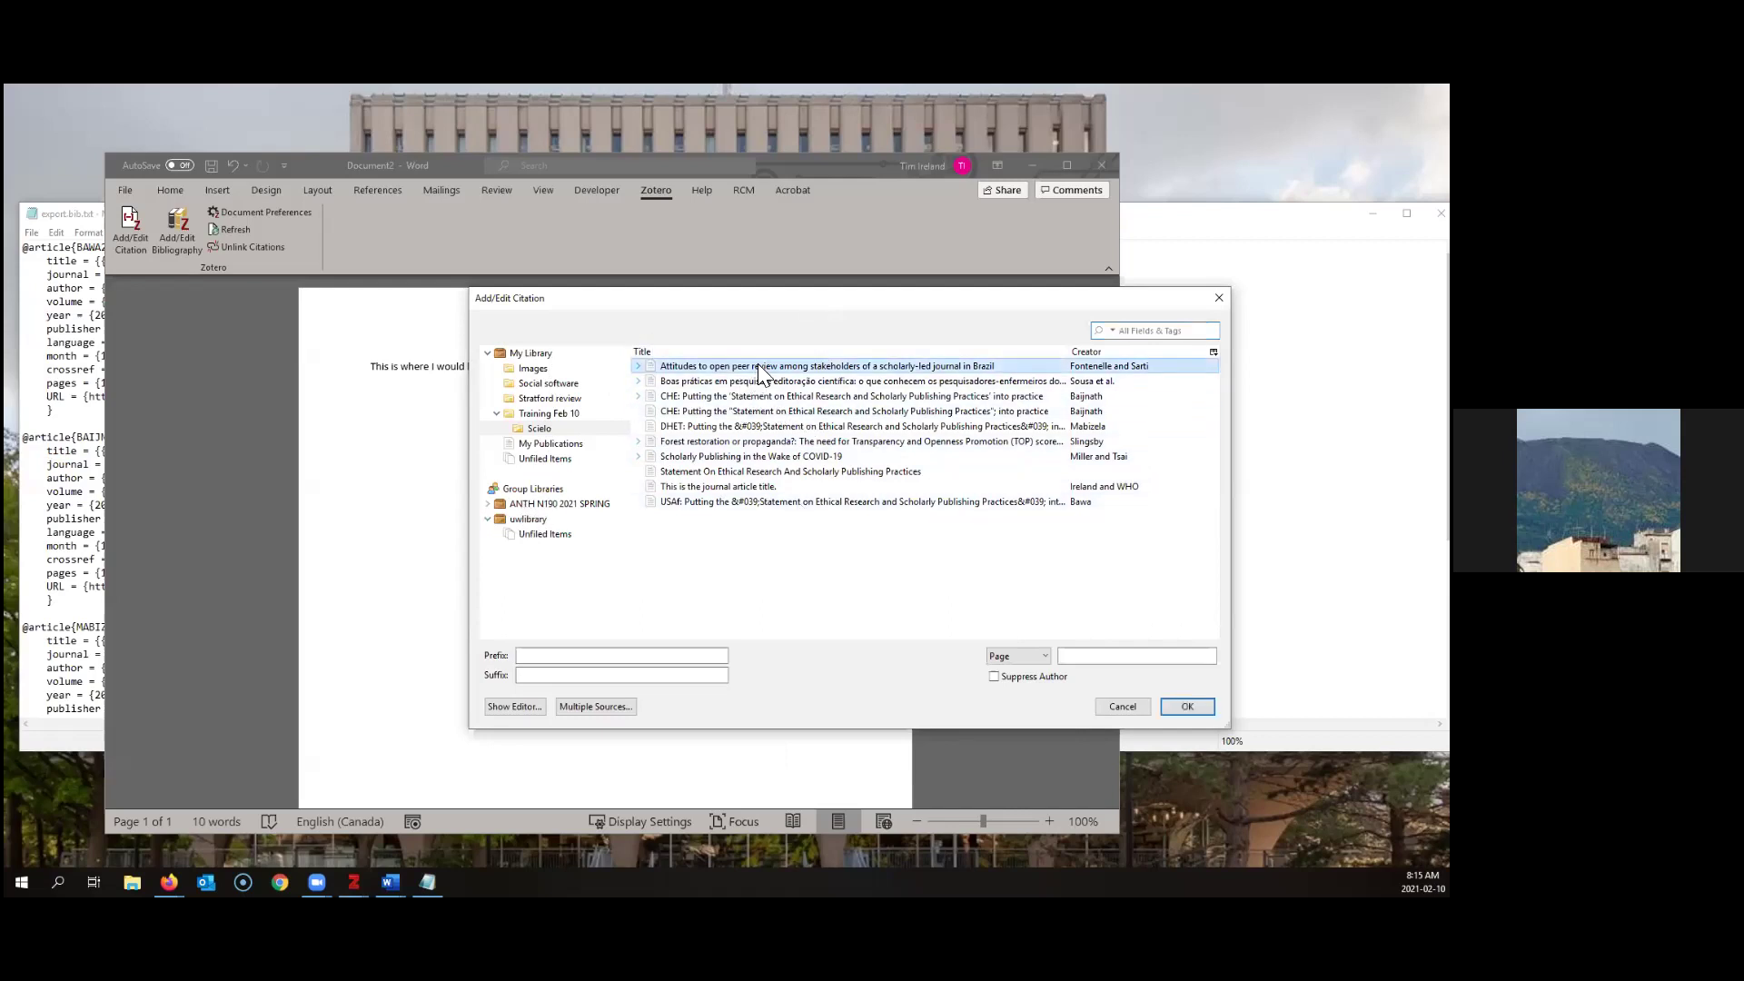
pyautogui.click(1181, 706)
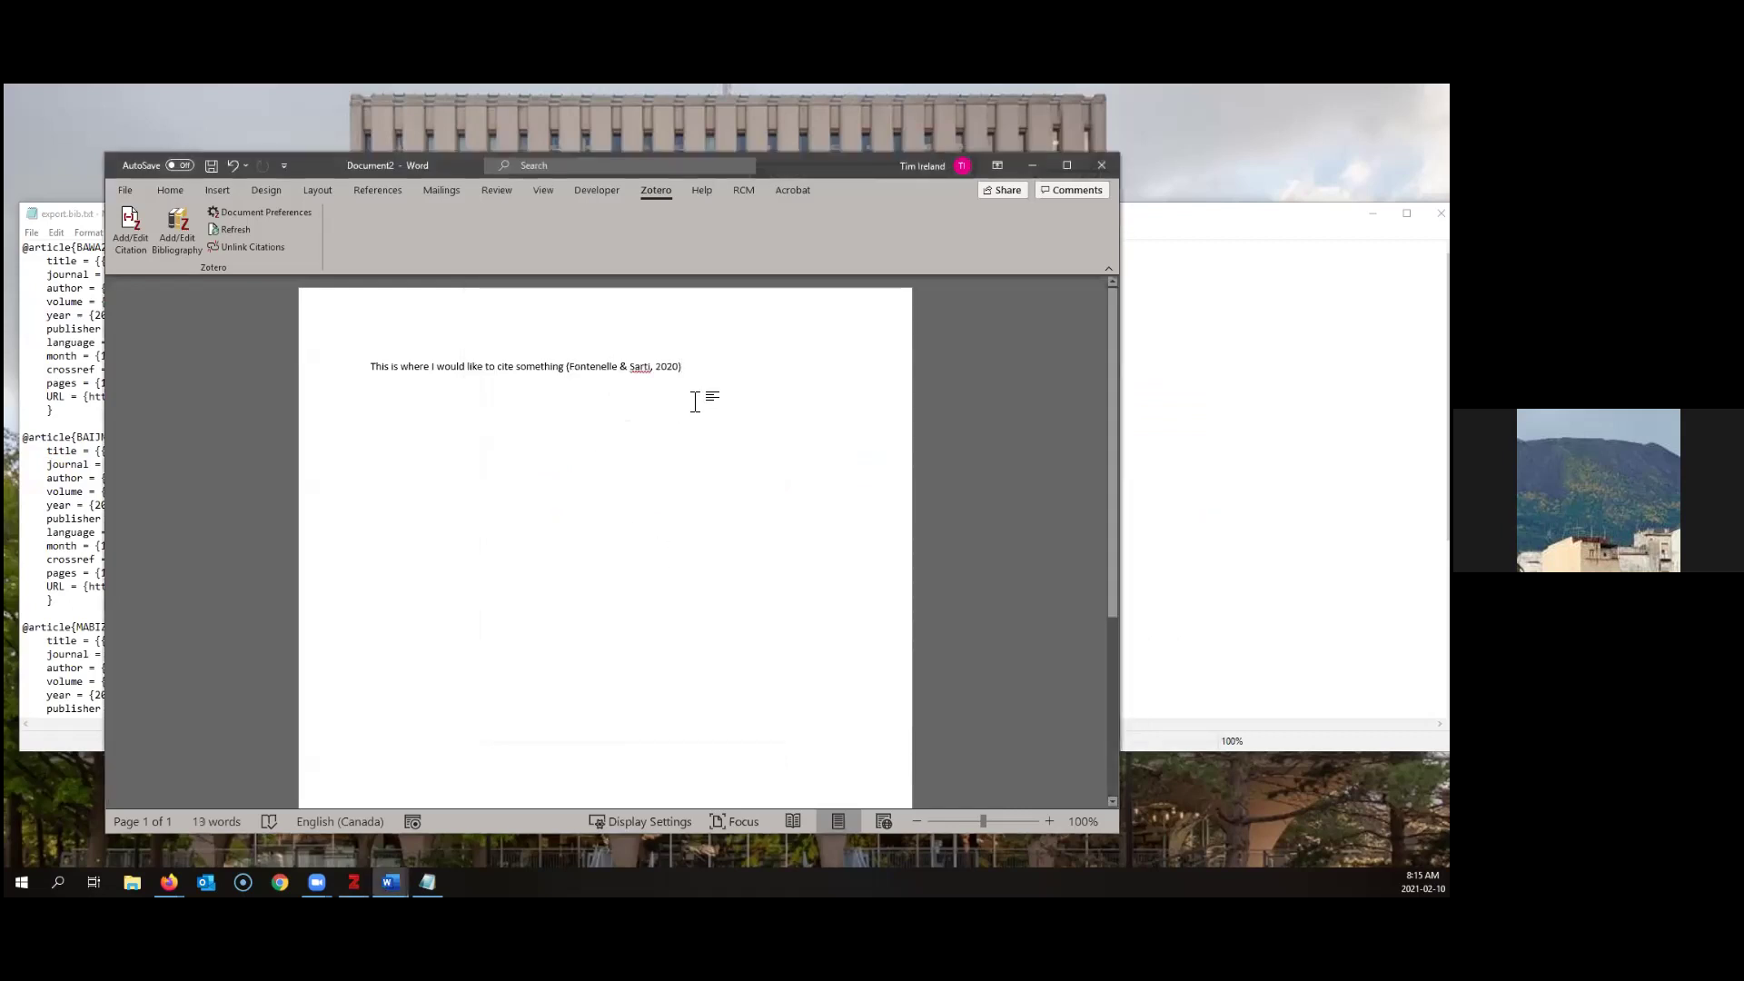
# Add the sentence 'This is another one' and start a citation in the classic picker
pyautogui.write('. This i')
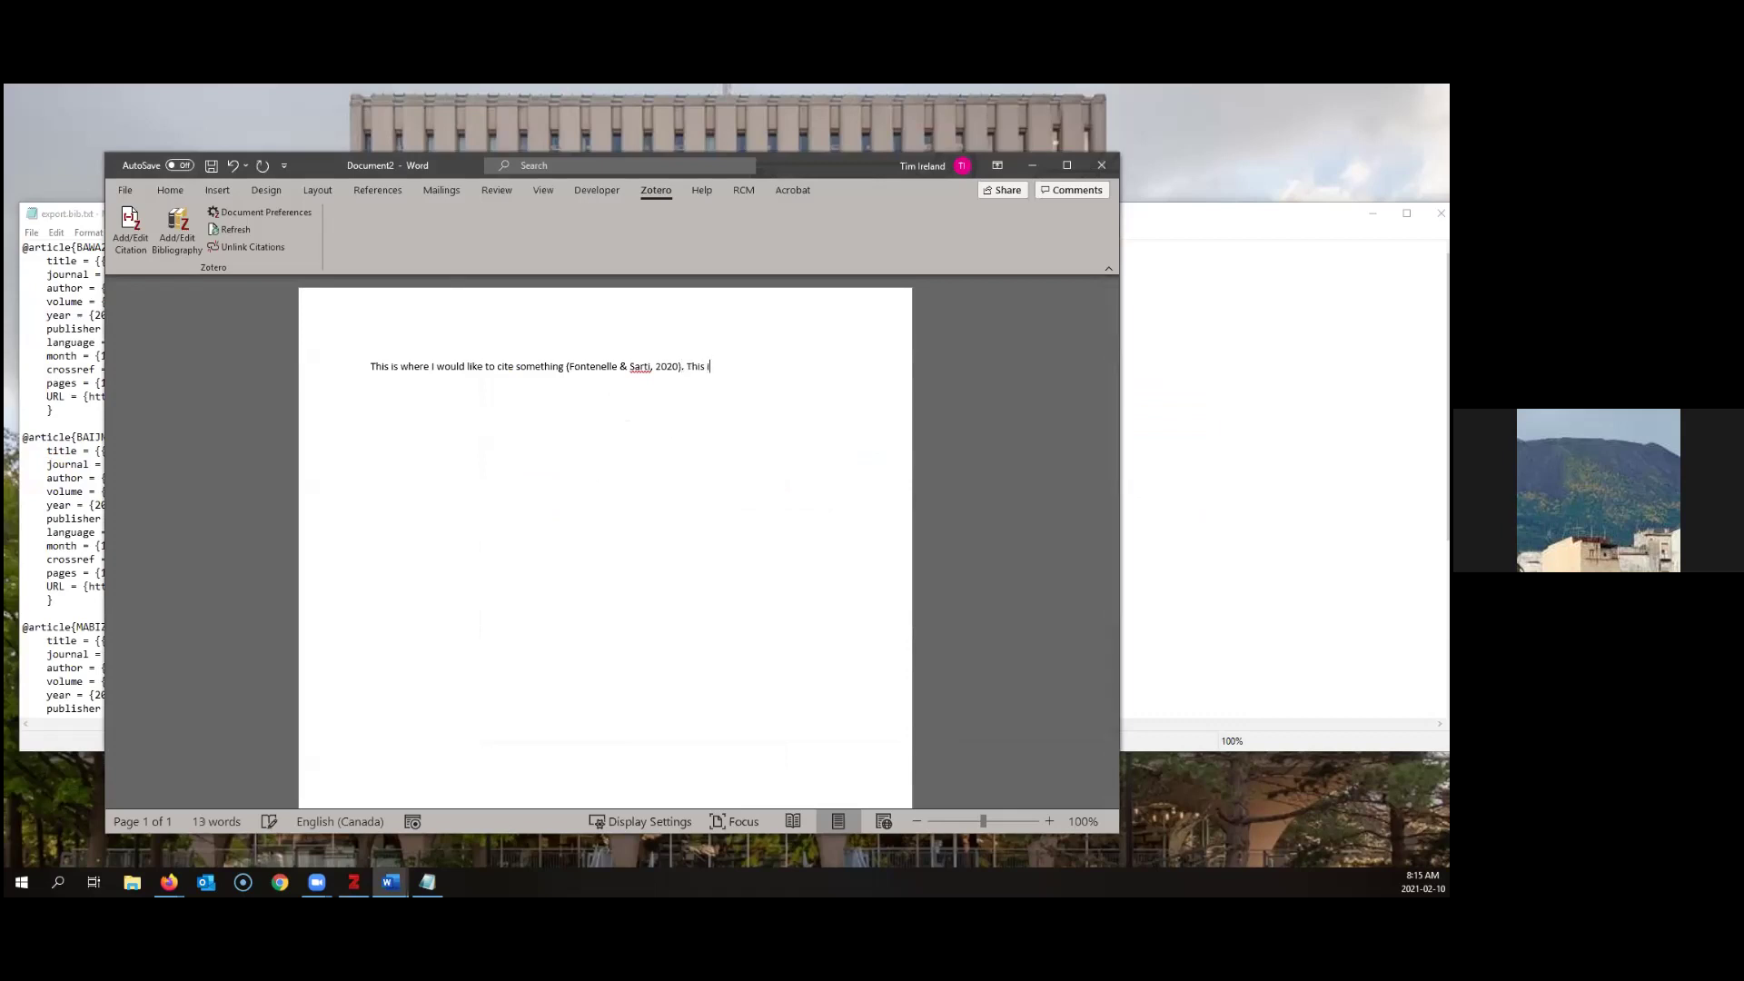
pyautogui.write('s another one')
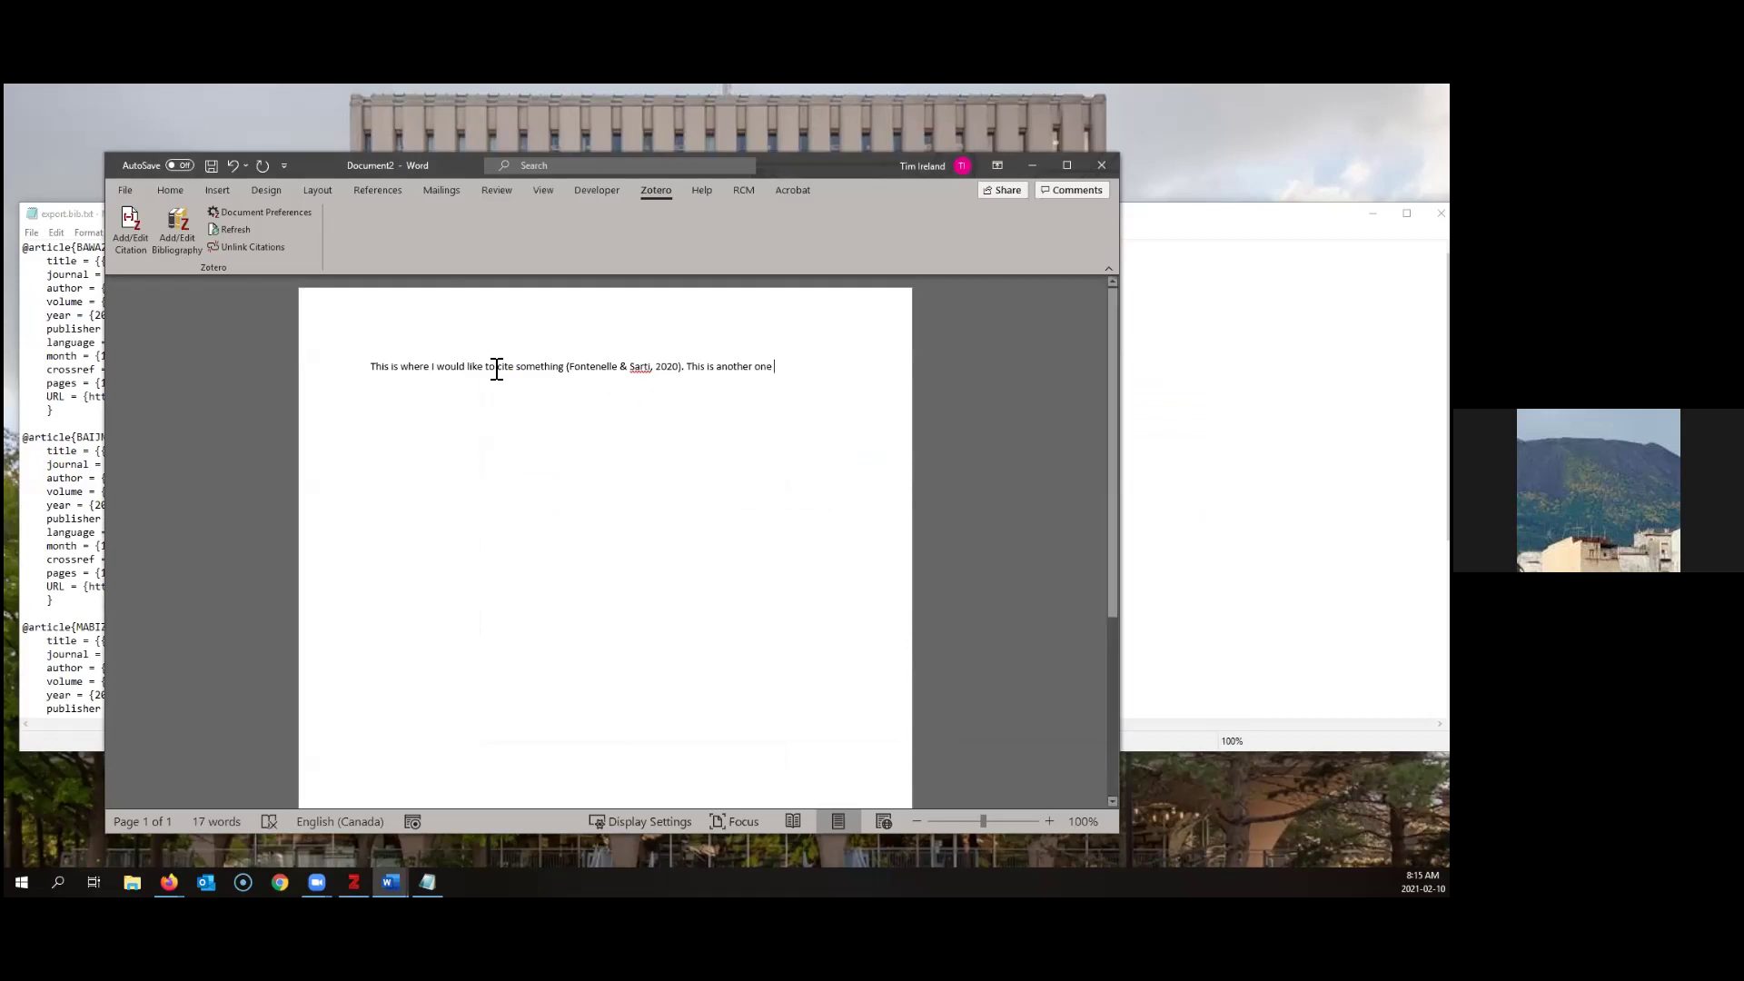
pyautogui.click(121, 226)
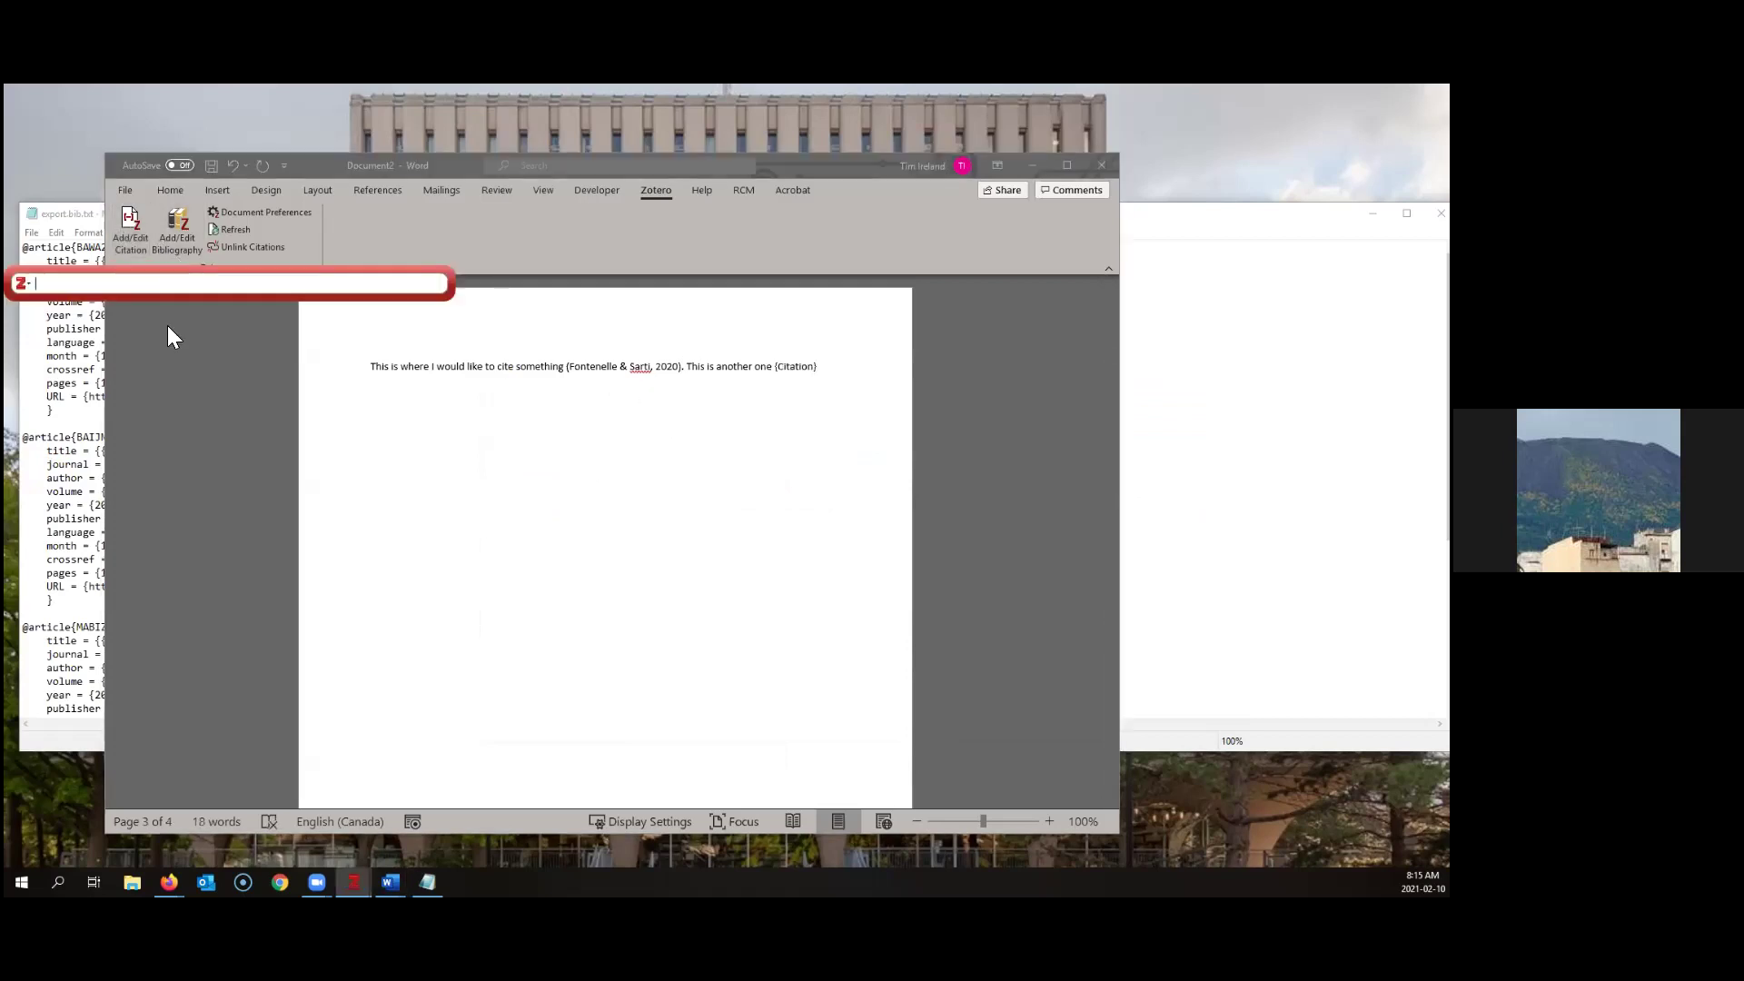
pyautogui.click(22, 285)
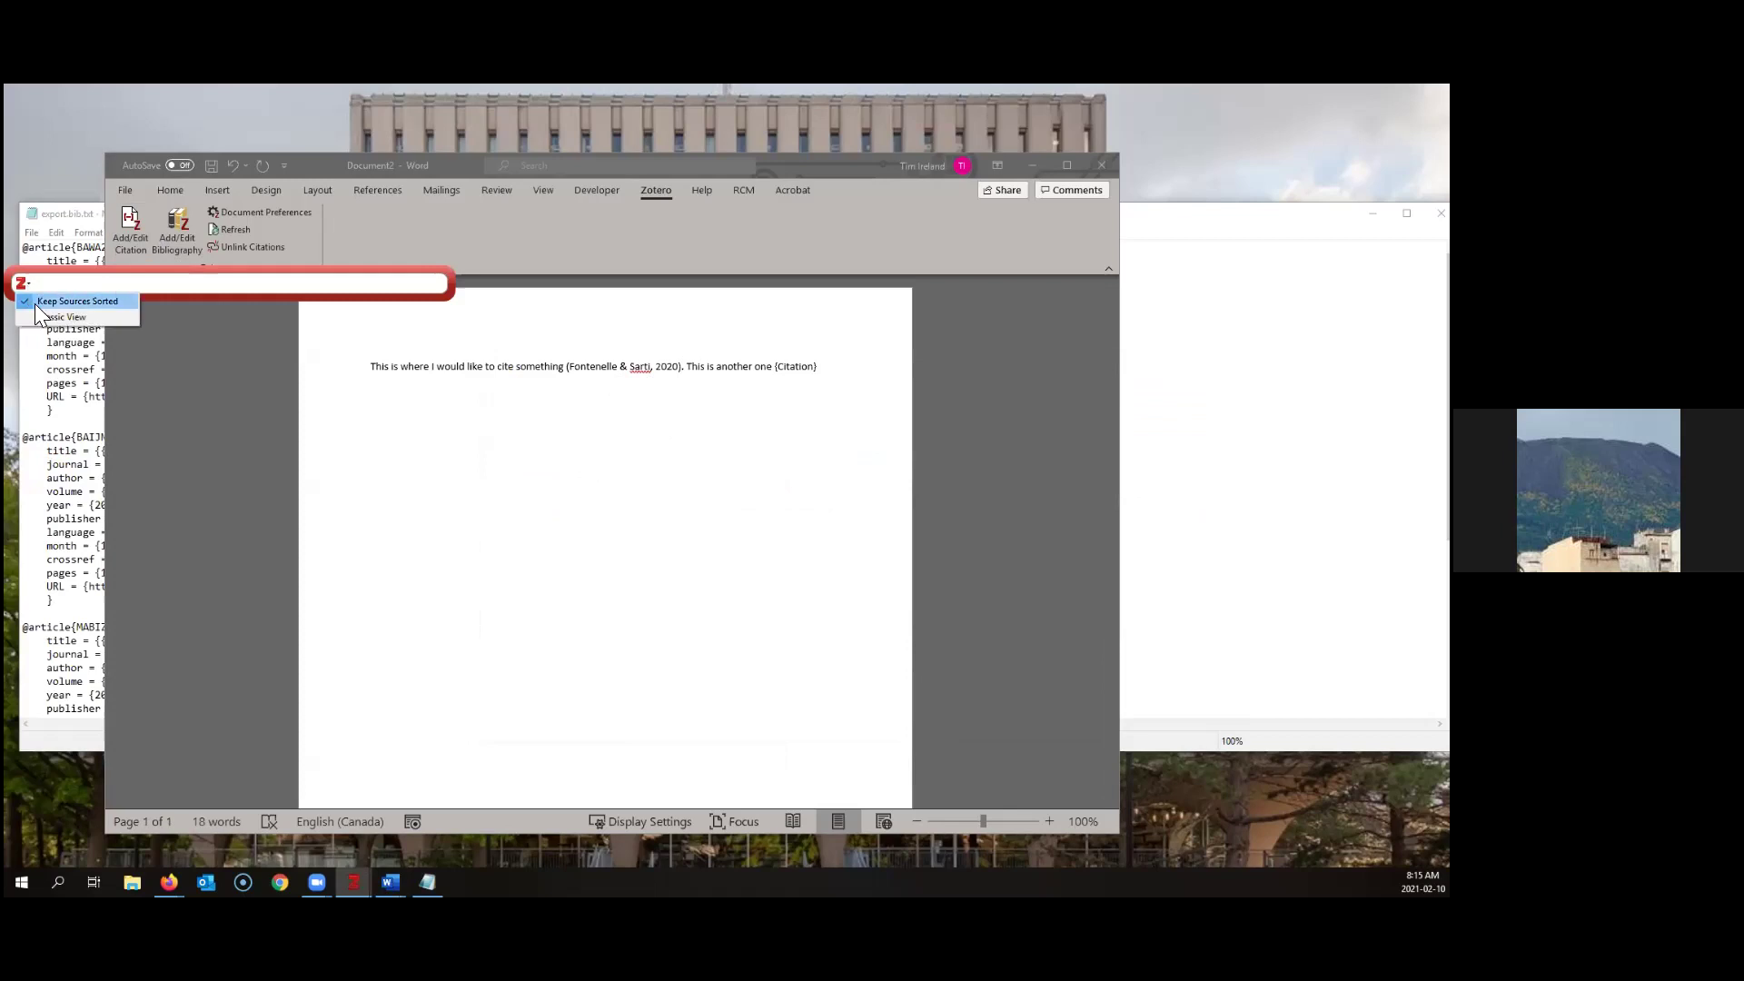
pyautogui.click(40, 312)
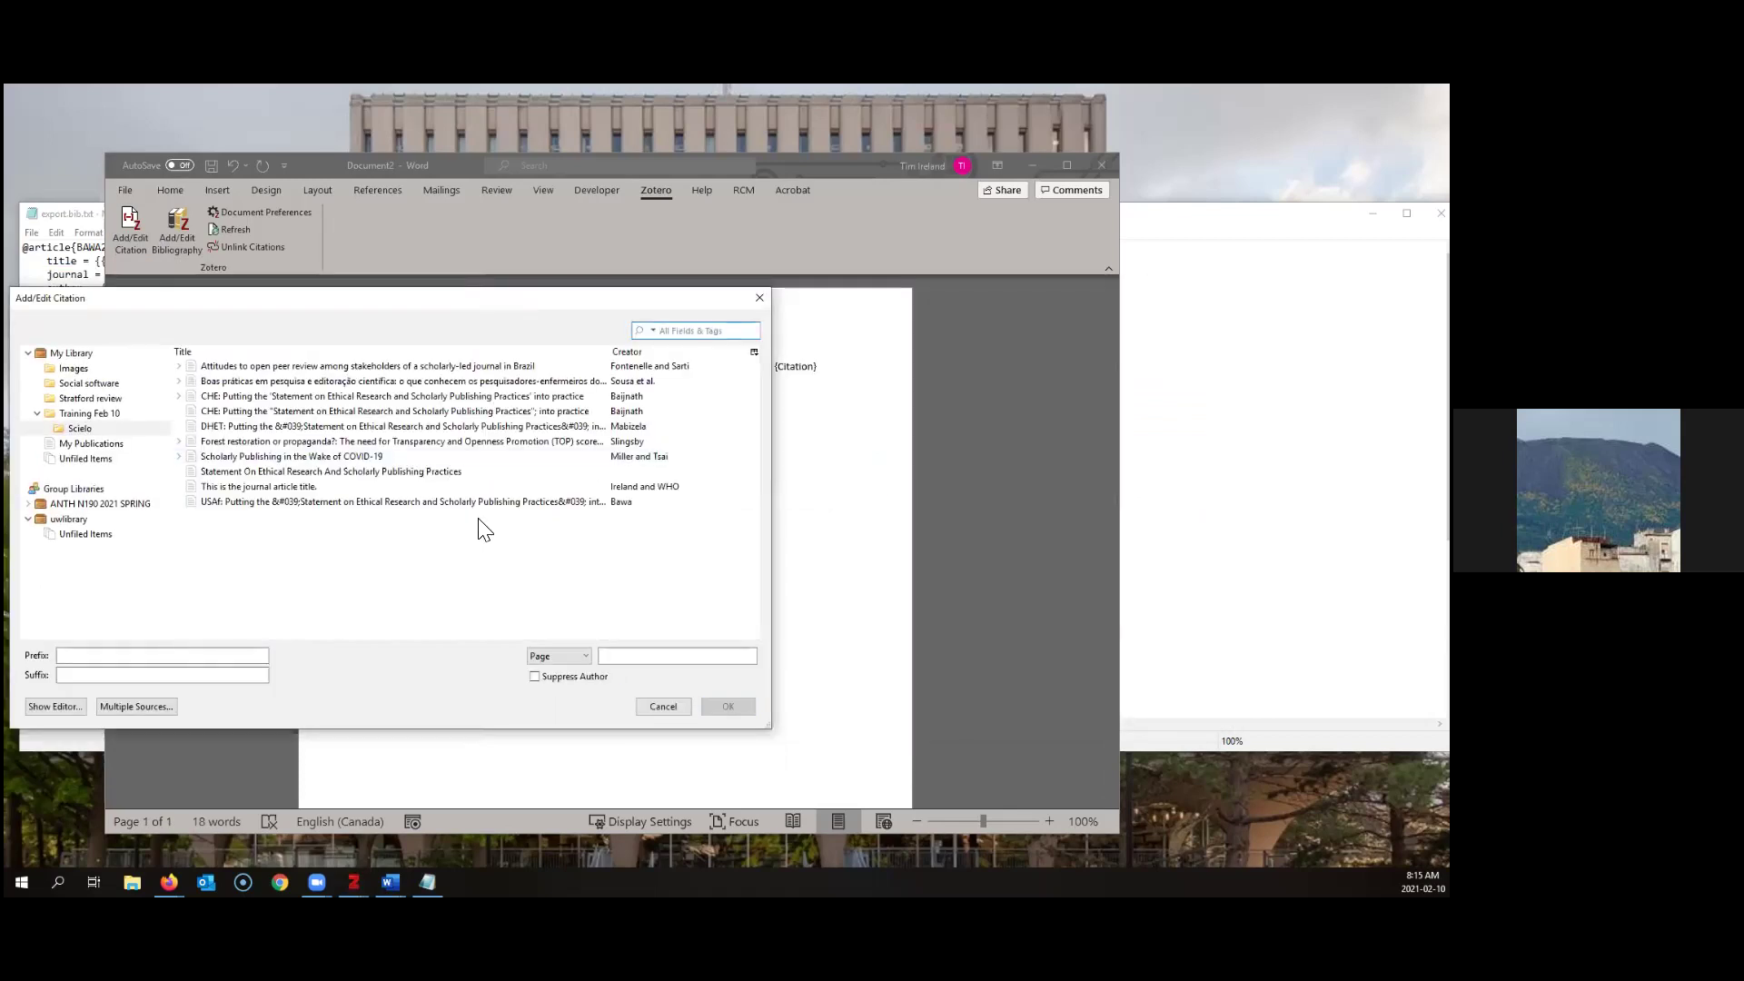
# Insert one citation combining the Statement On Ethical Research and Fontenelle and Sarti
pyautogui.click(136, 707)
pyautogui.click(218, 472)
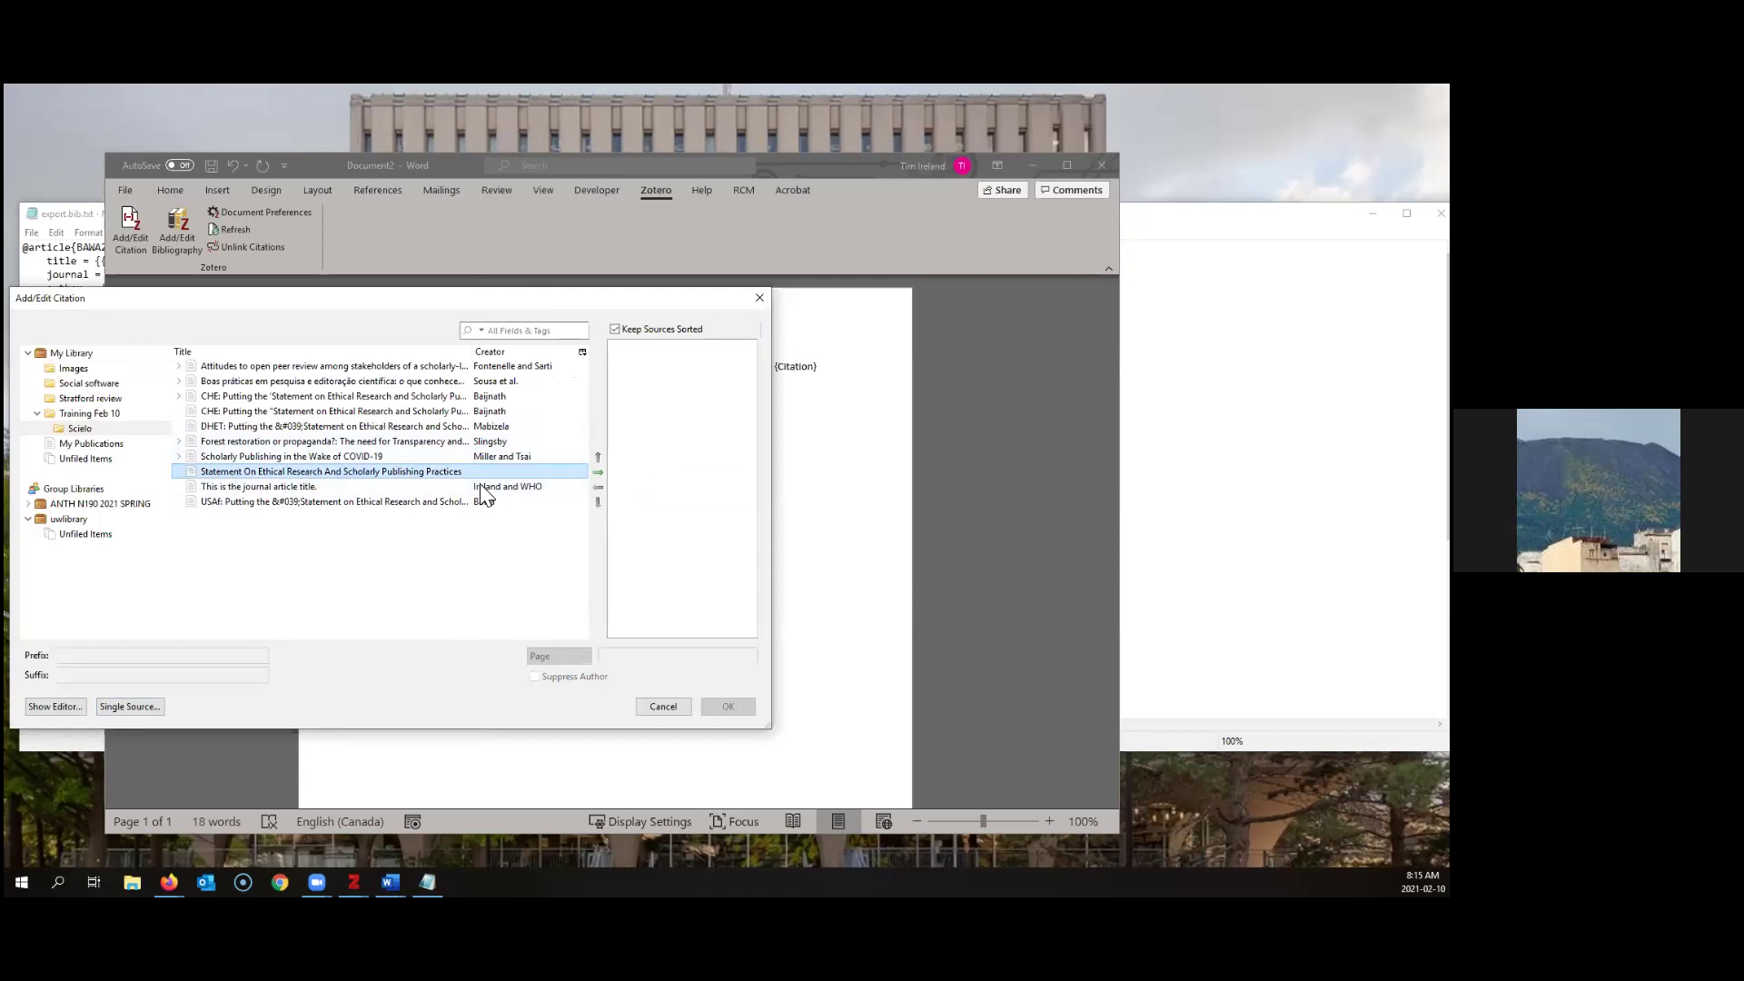
pyautogui.click(599, 471)
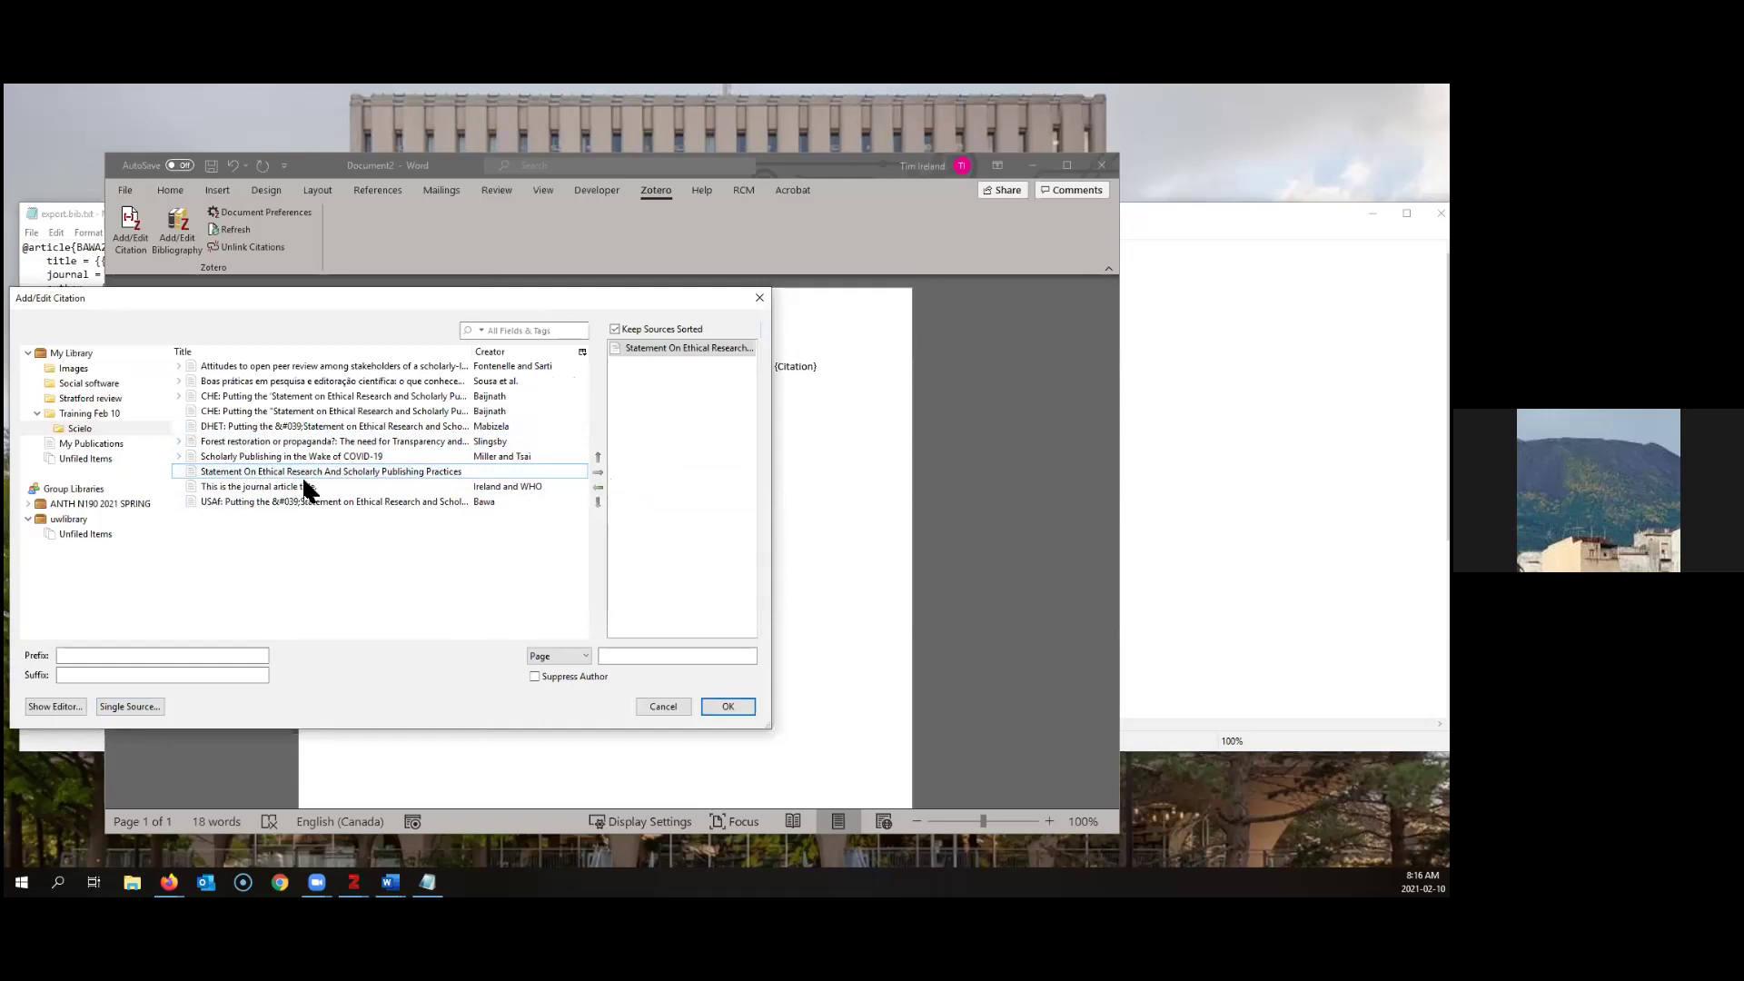
pyautogui.click(221, 366)
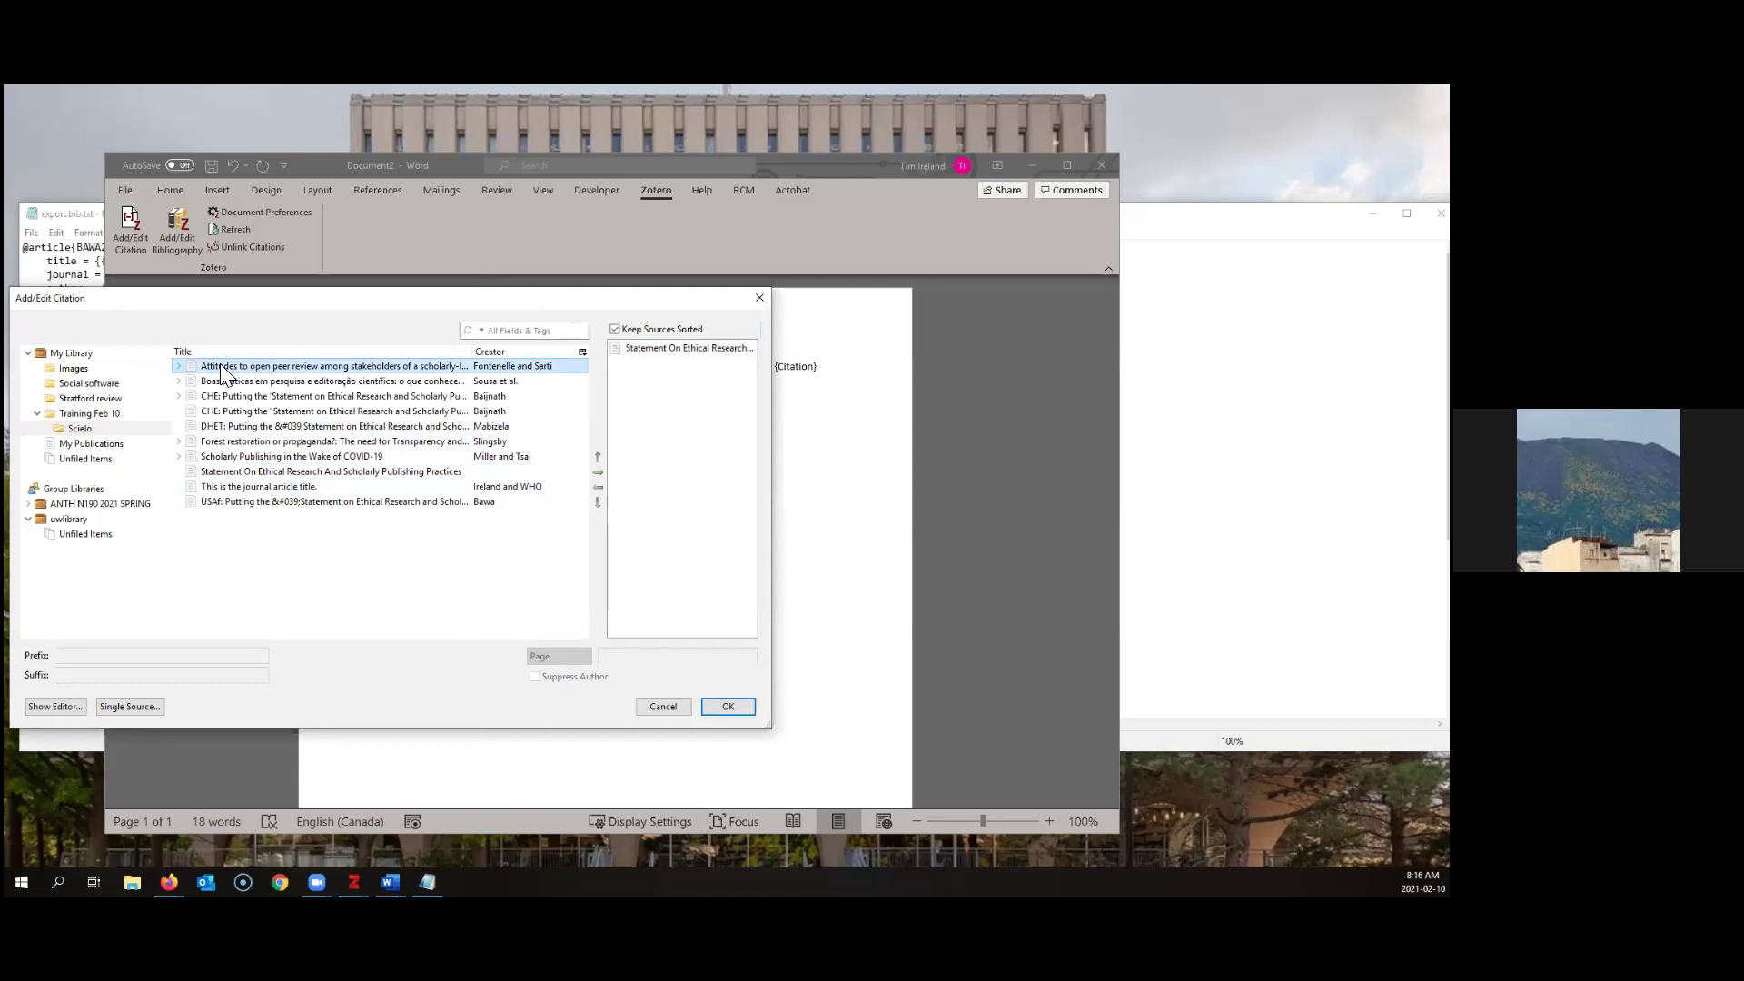
pyautogui.click(597, 473)
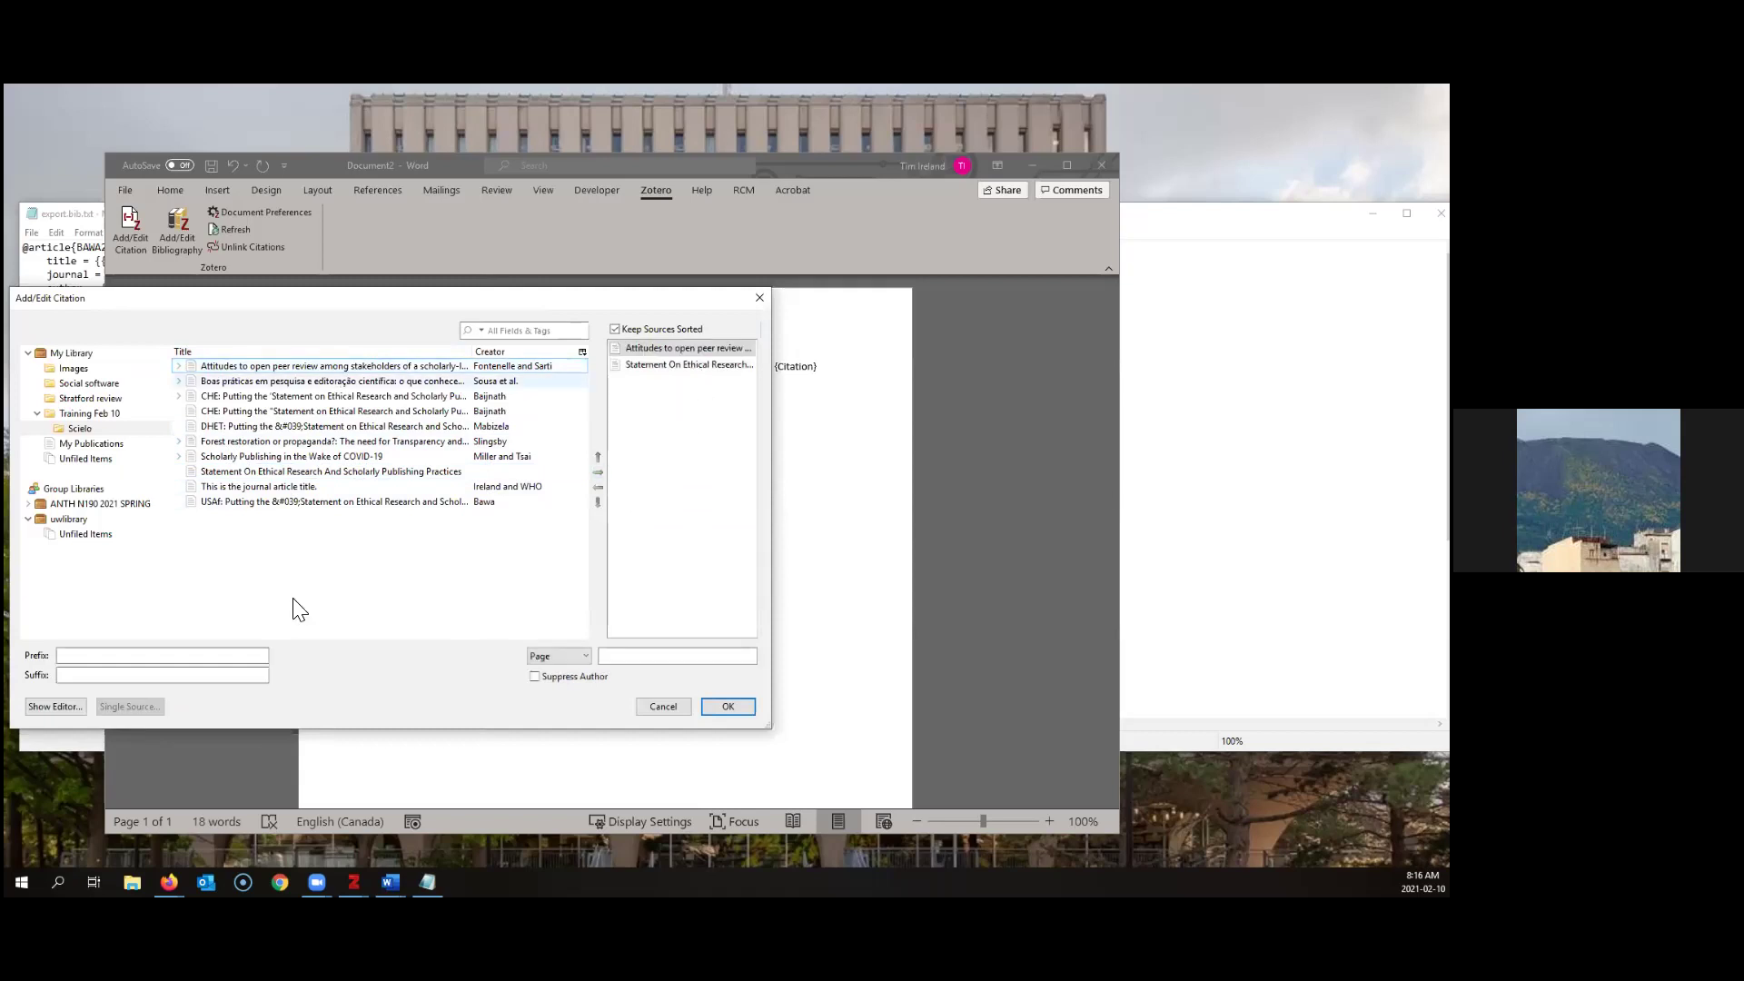
pyautogui.click(745, 707)
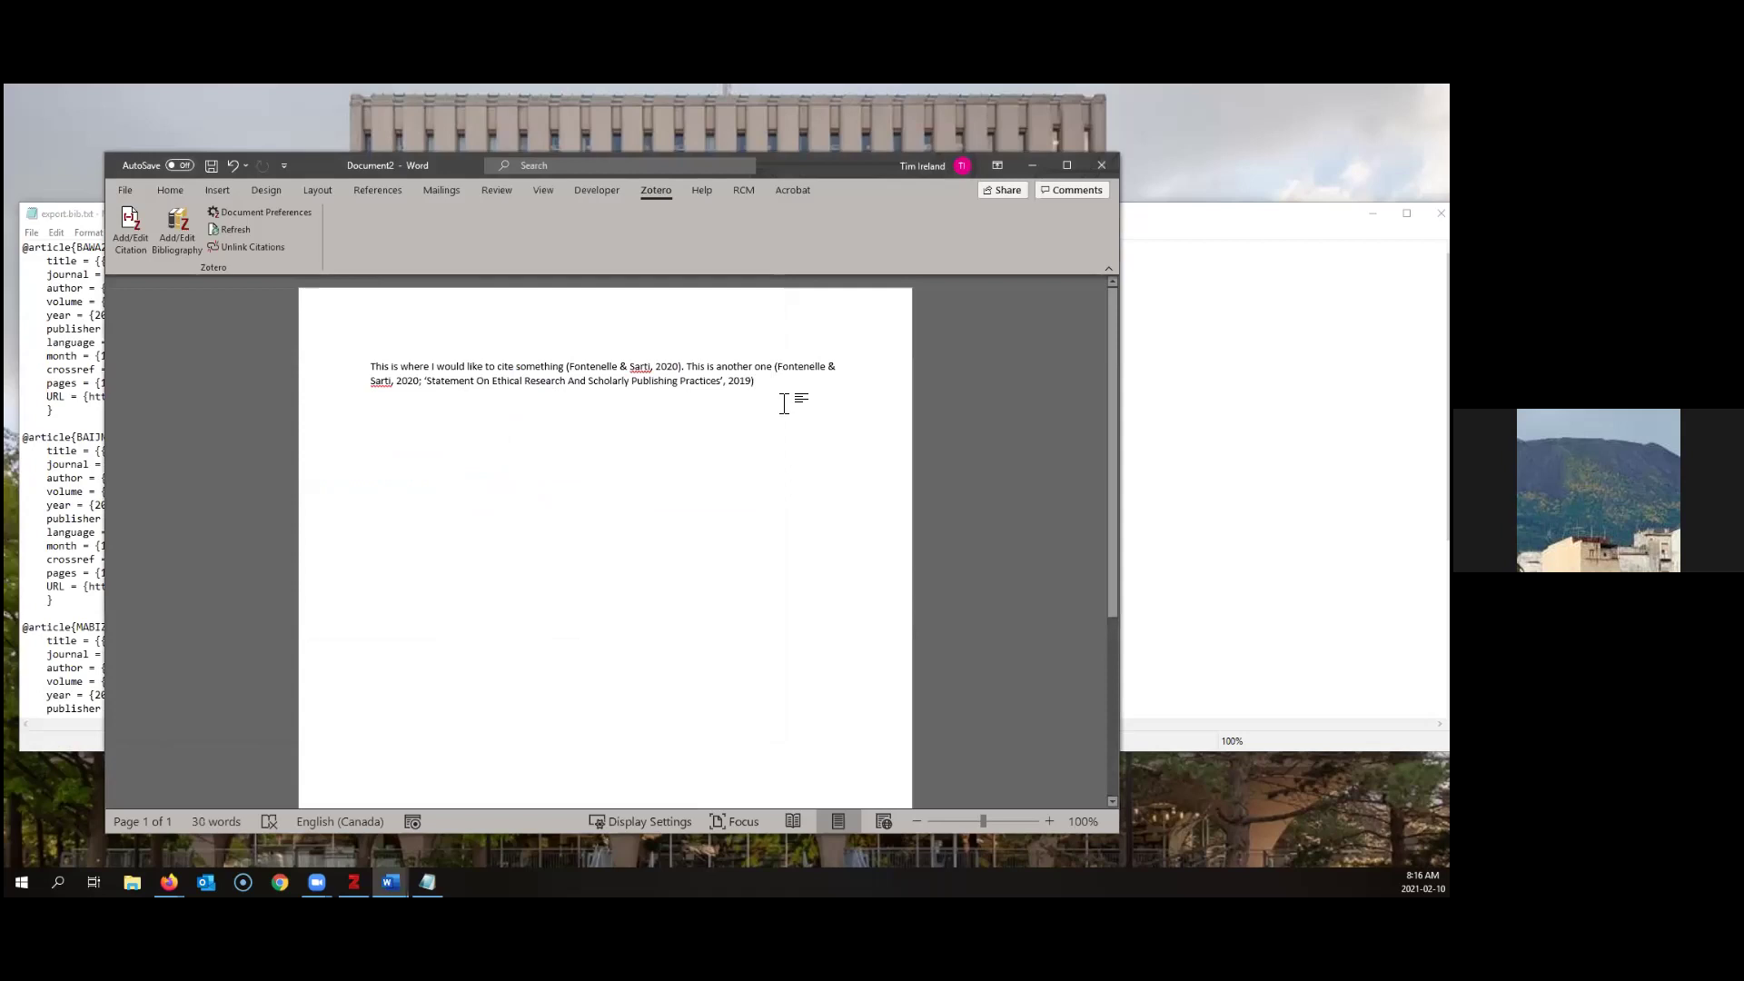
# Add the sentence 'this one is a quote' citing Fontenelle and Sarti 2020, page 67
pyautogui.write('.  this one is a quote ')
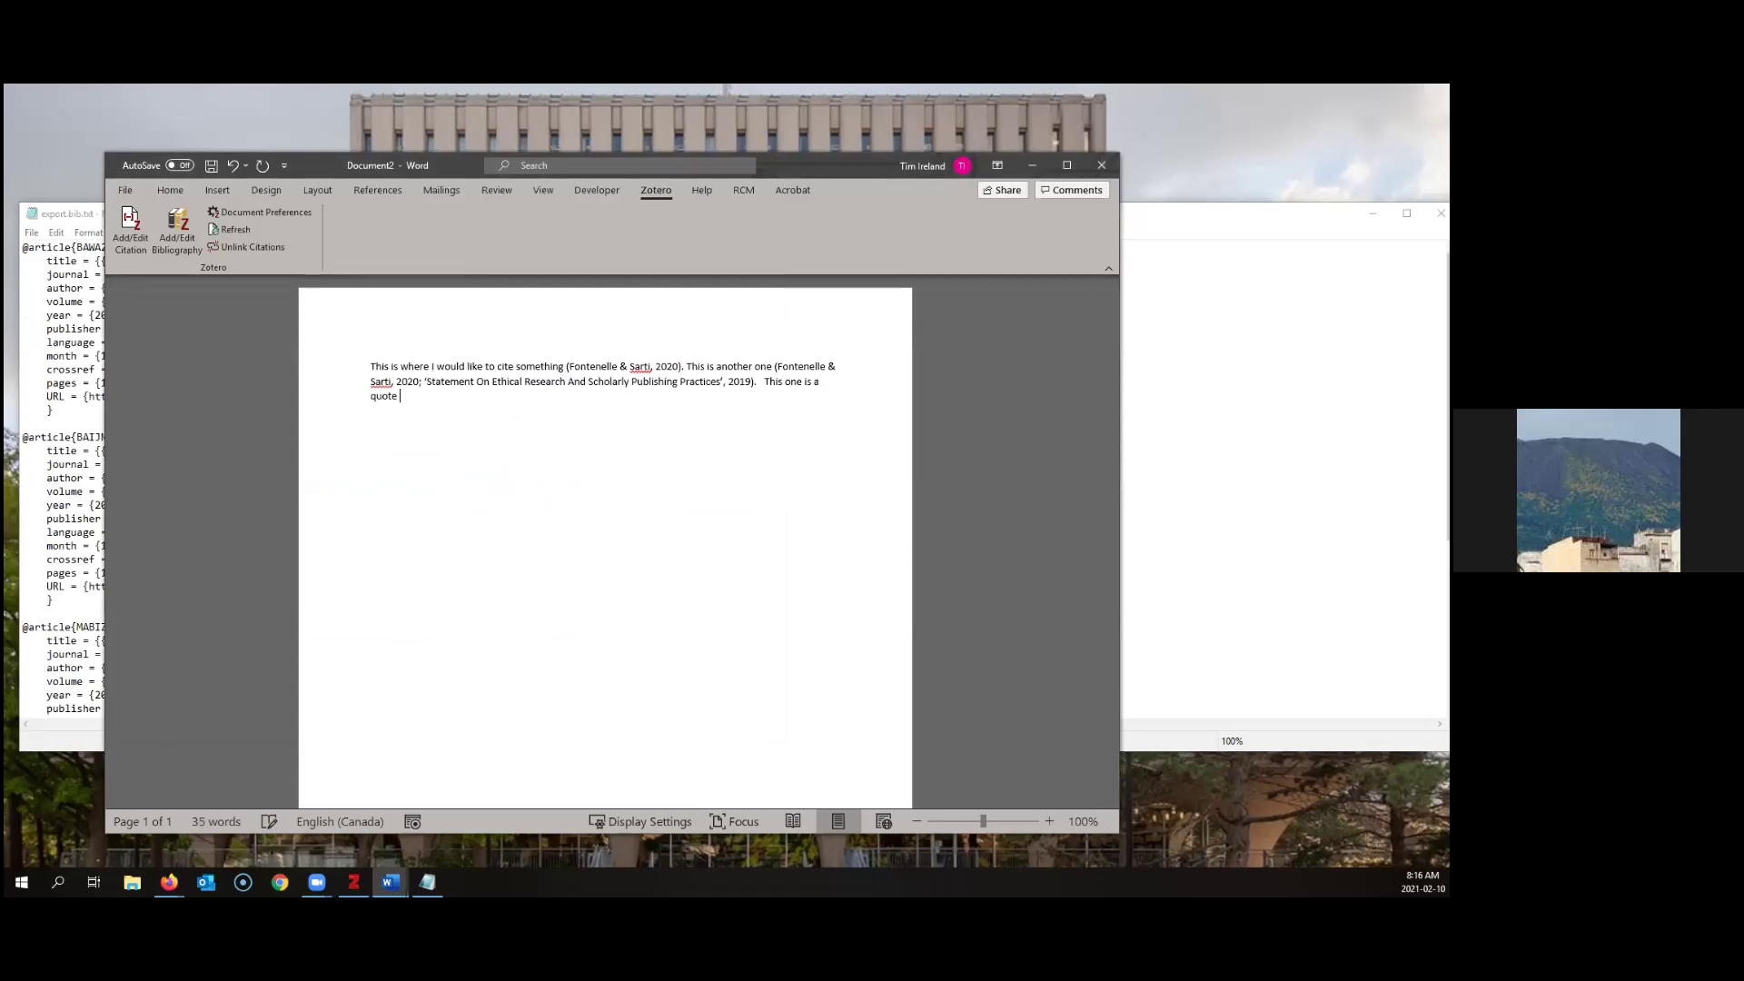
pyautogui.write('" "')
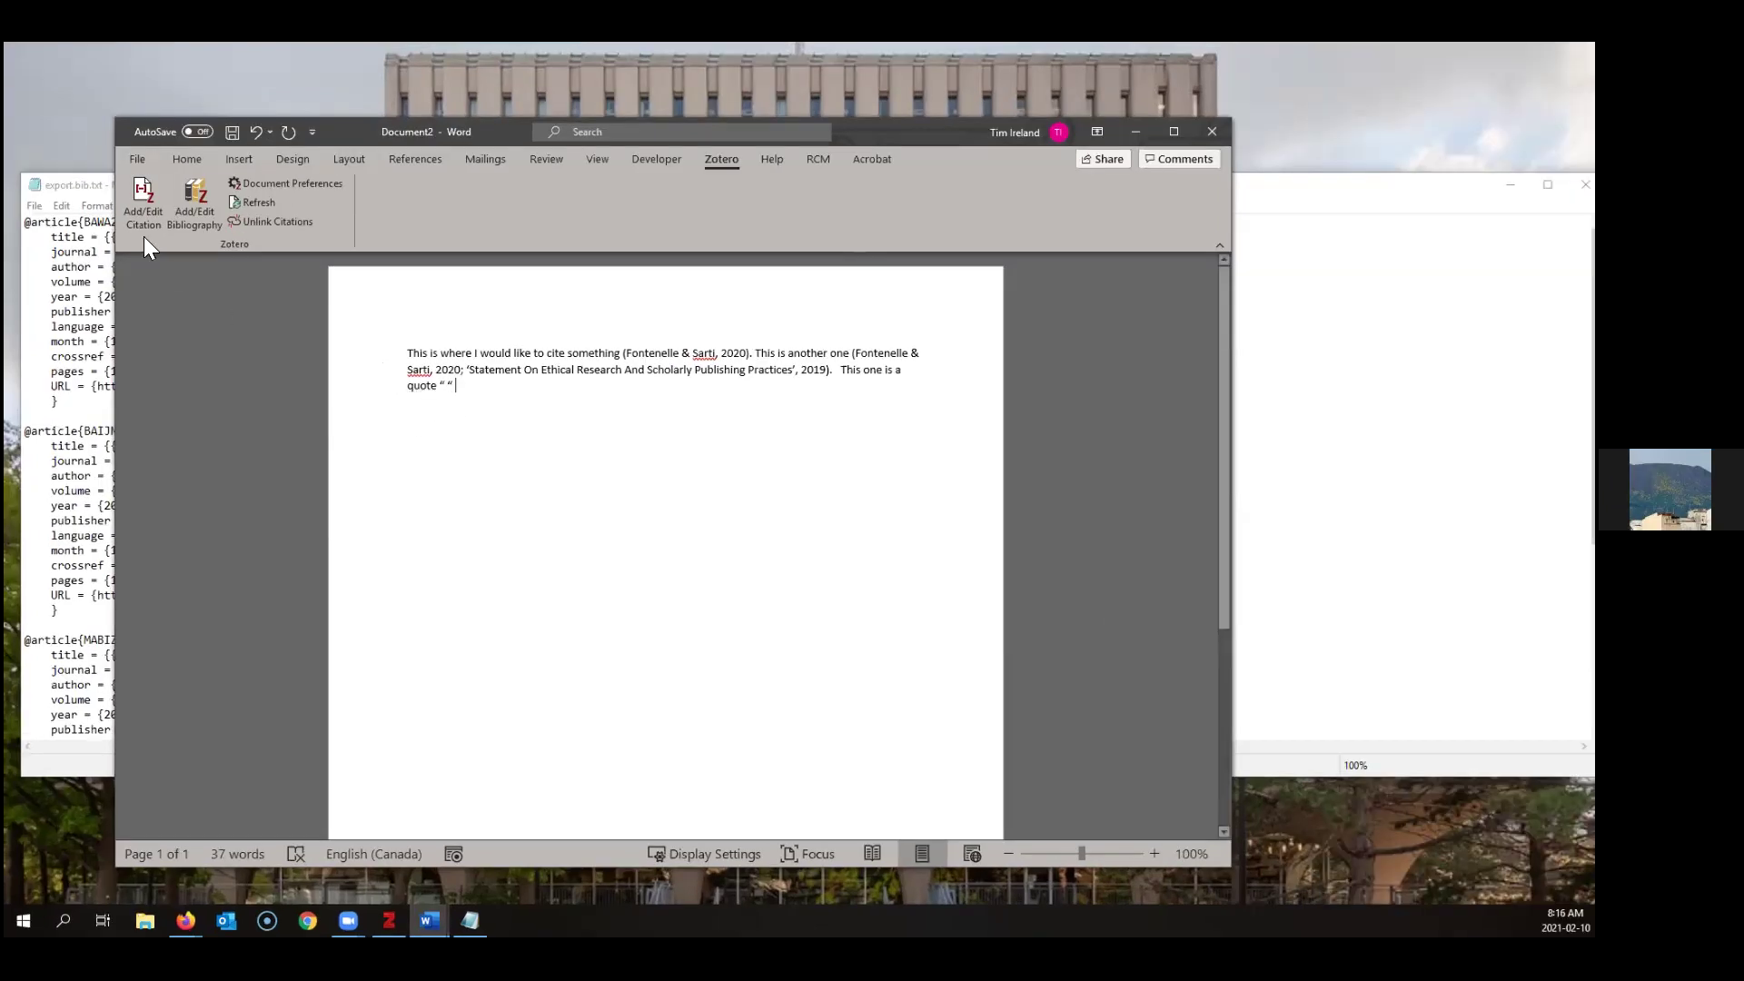
pyautogui.click(134, 204)
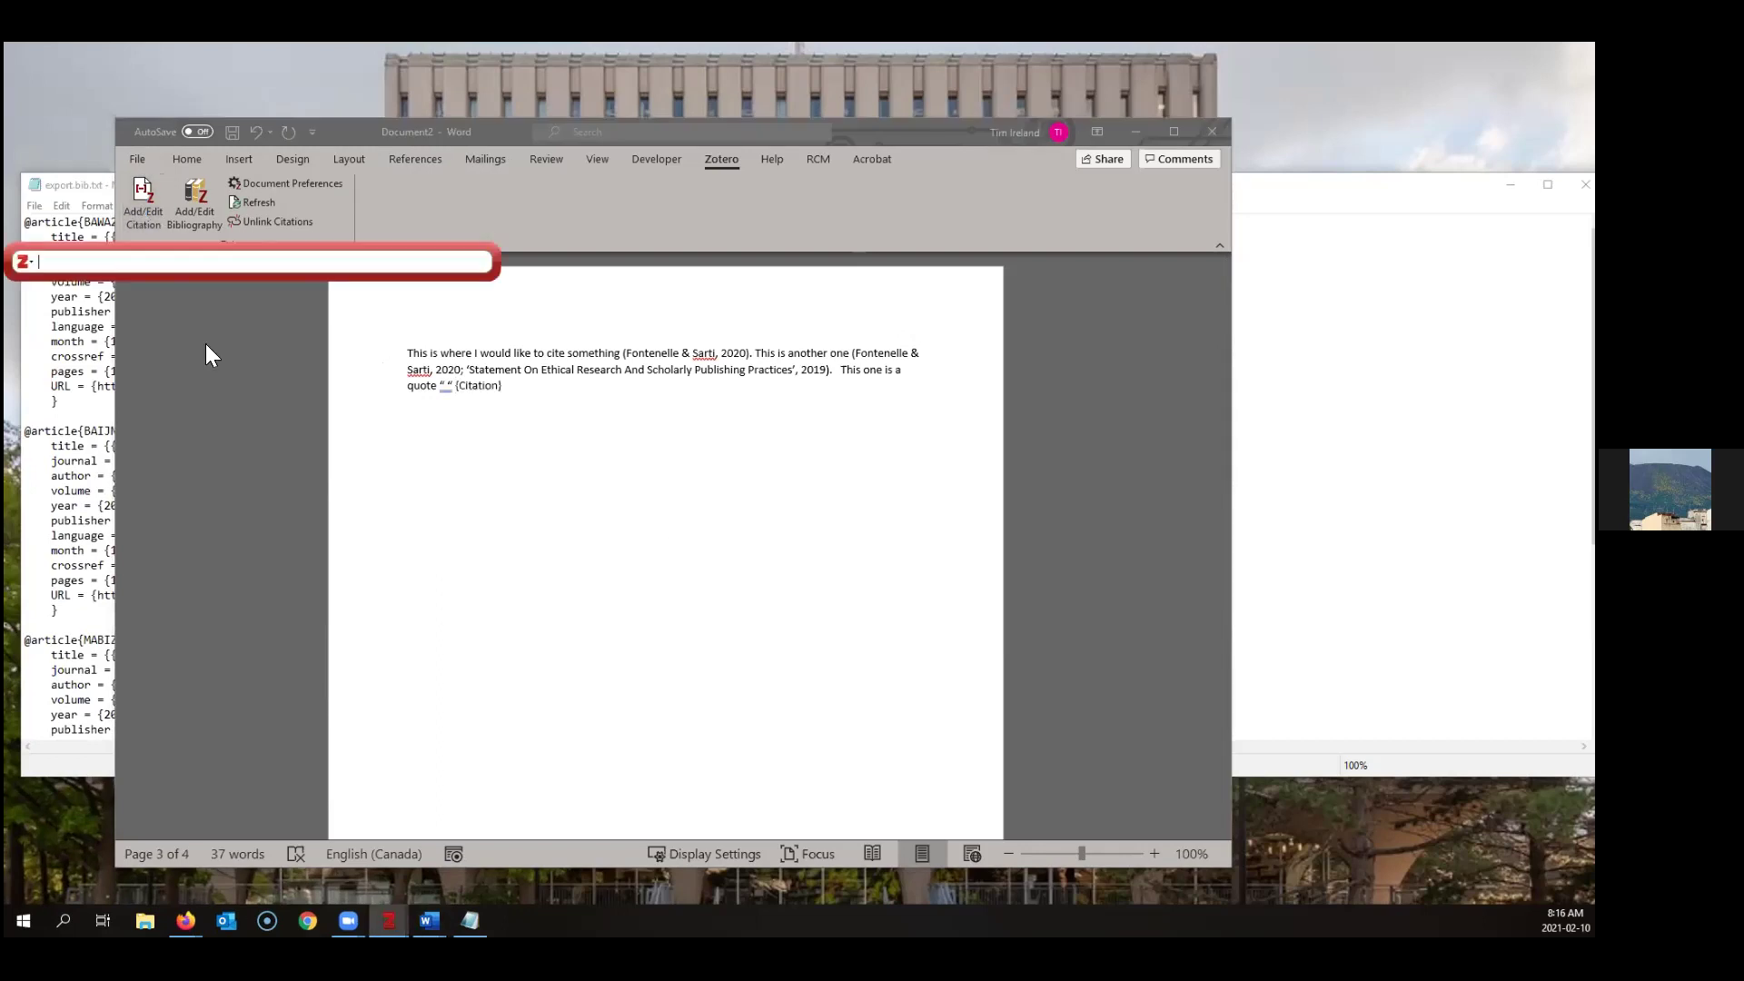
pyautogui.click(25, 262)
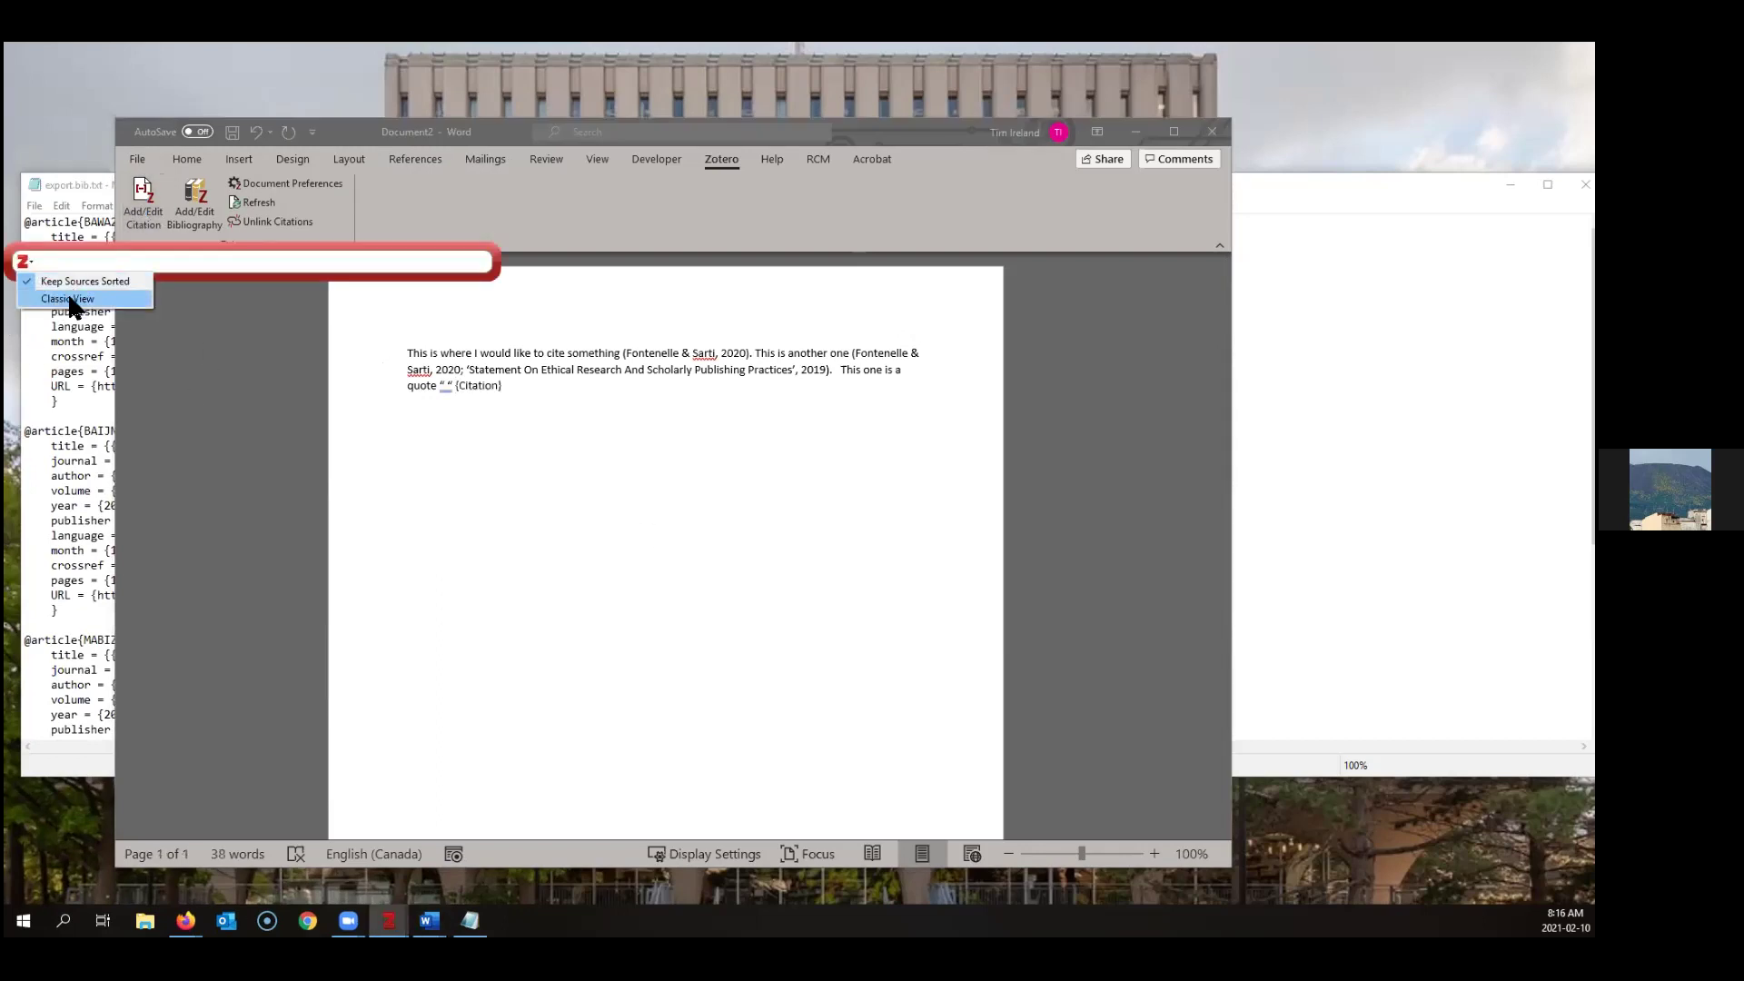
pyautogui.click(54, 297)
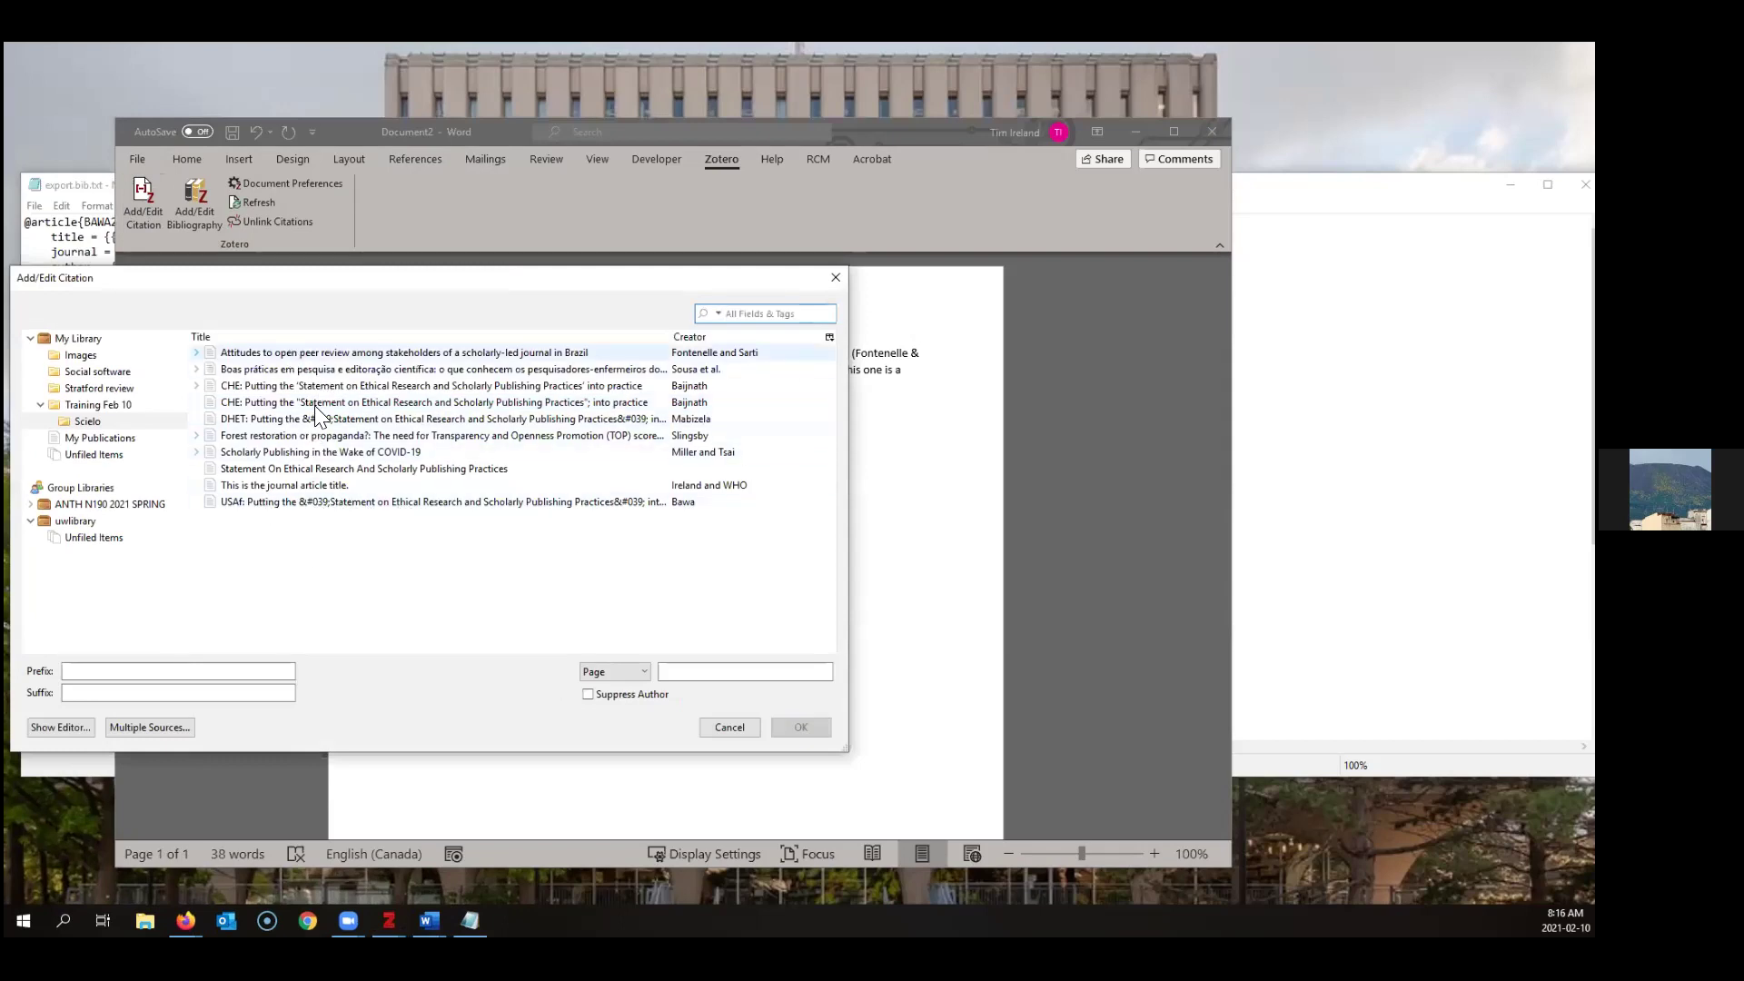
pyautogui.click(305, 354)
pyautogui.click(680, 672)
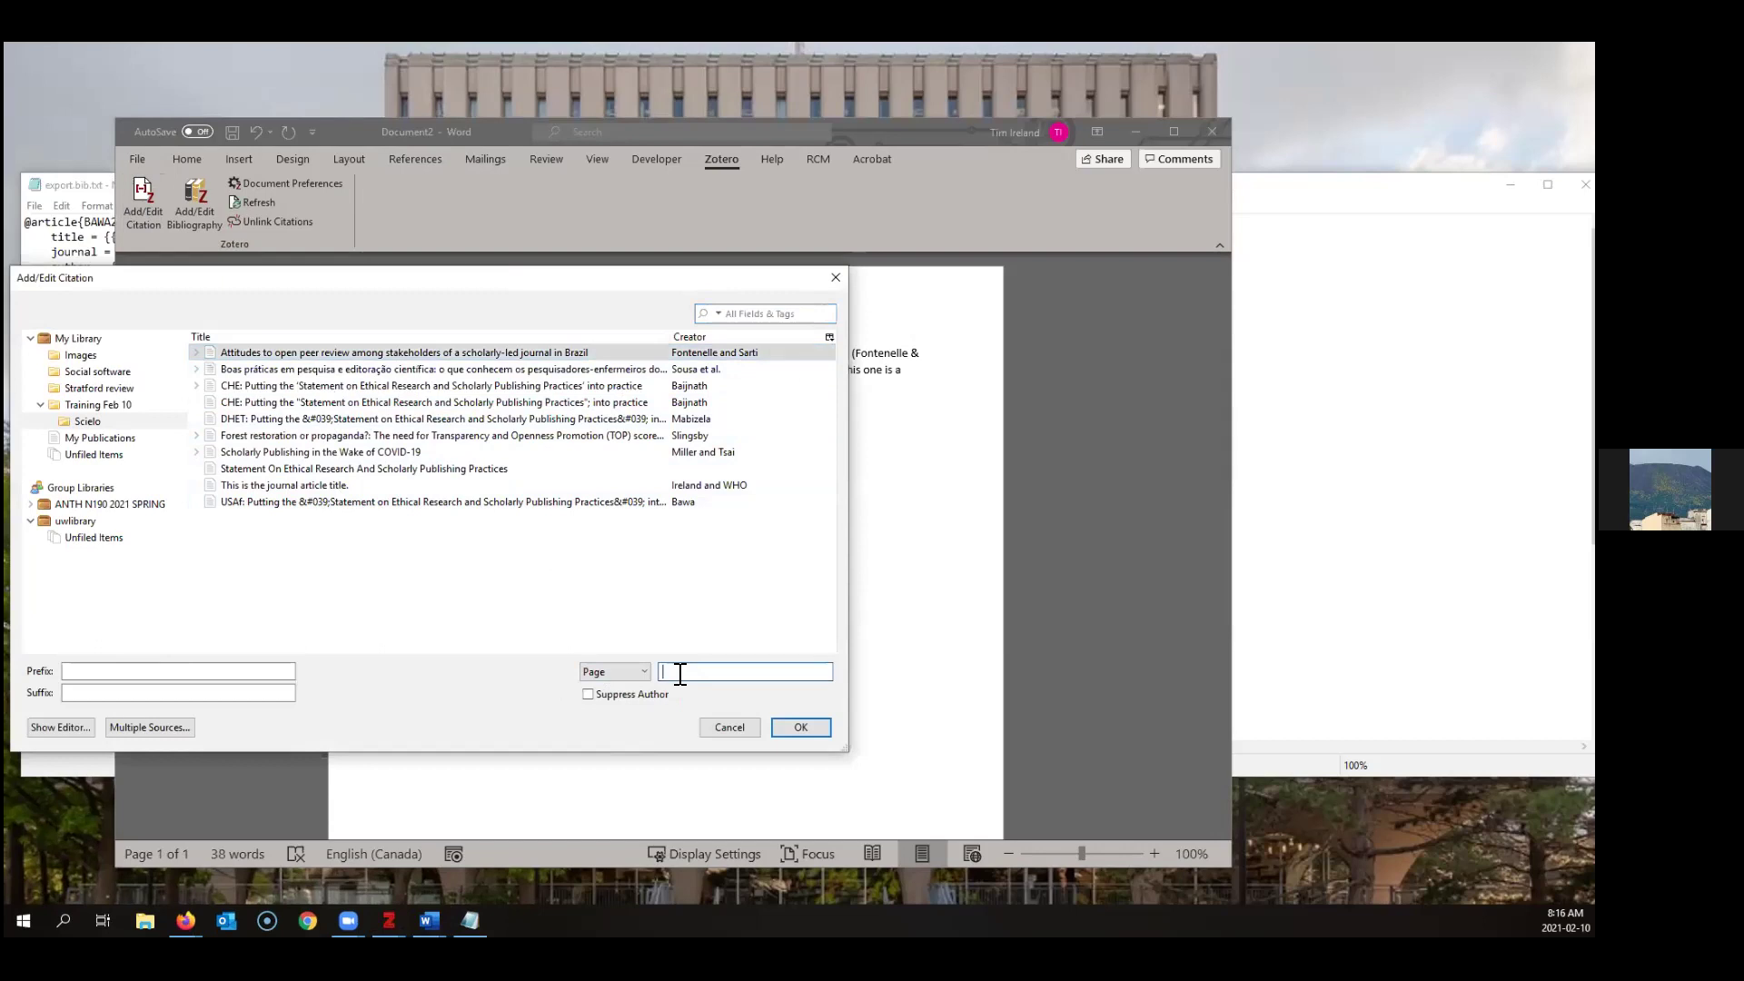
pyautogui.write('67')
pyautogui.click(791, 727)
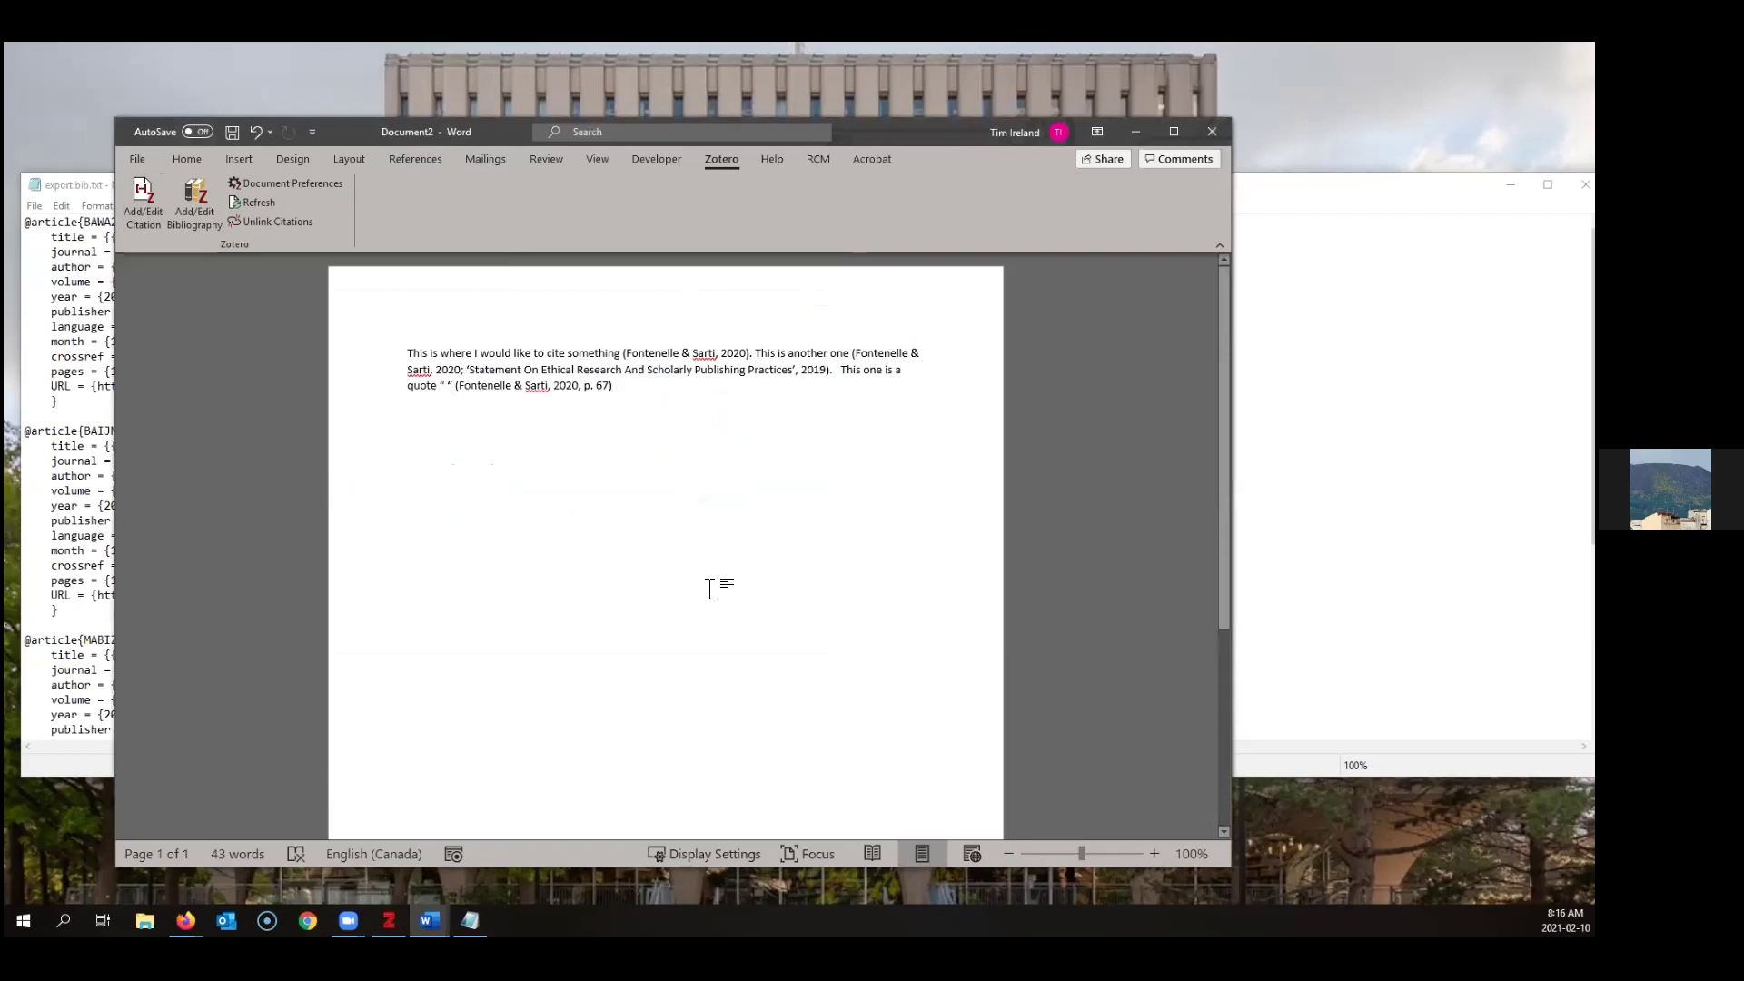
# End the text with a period and insert the Zotero bibliography on a new line
pyautogui.write('.')
pyautogui.press('Return')
pyautogui.press('Return')
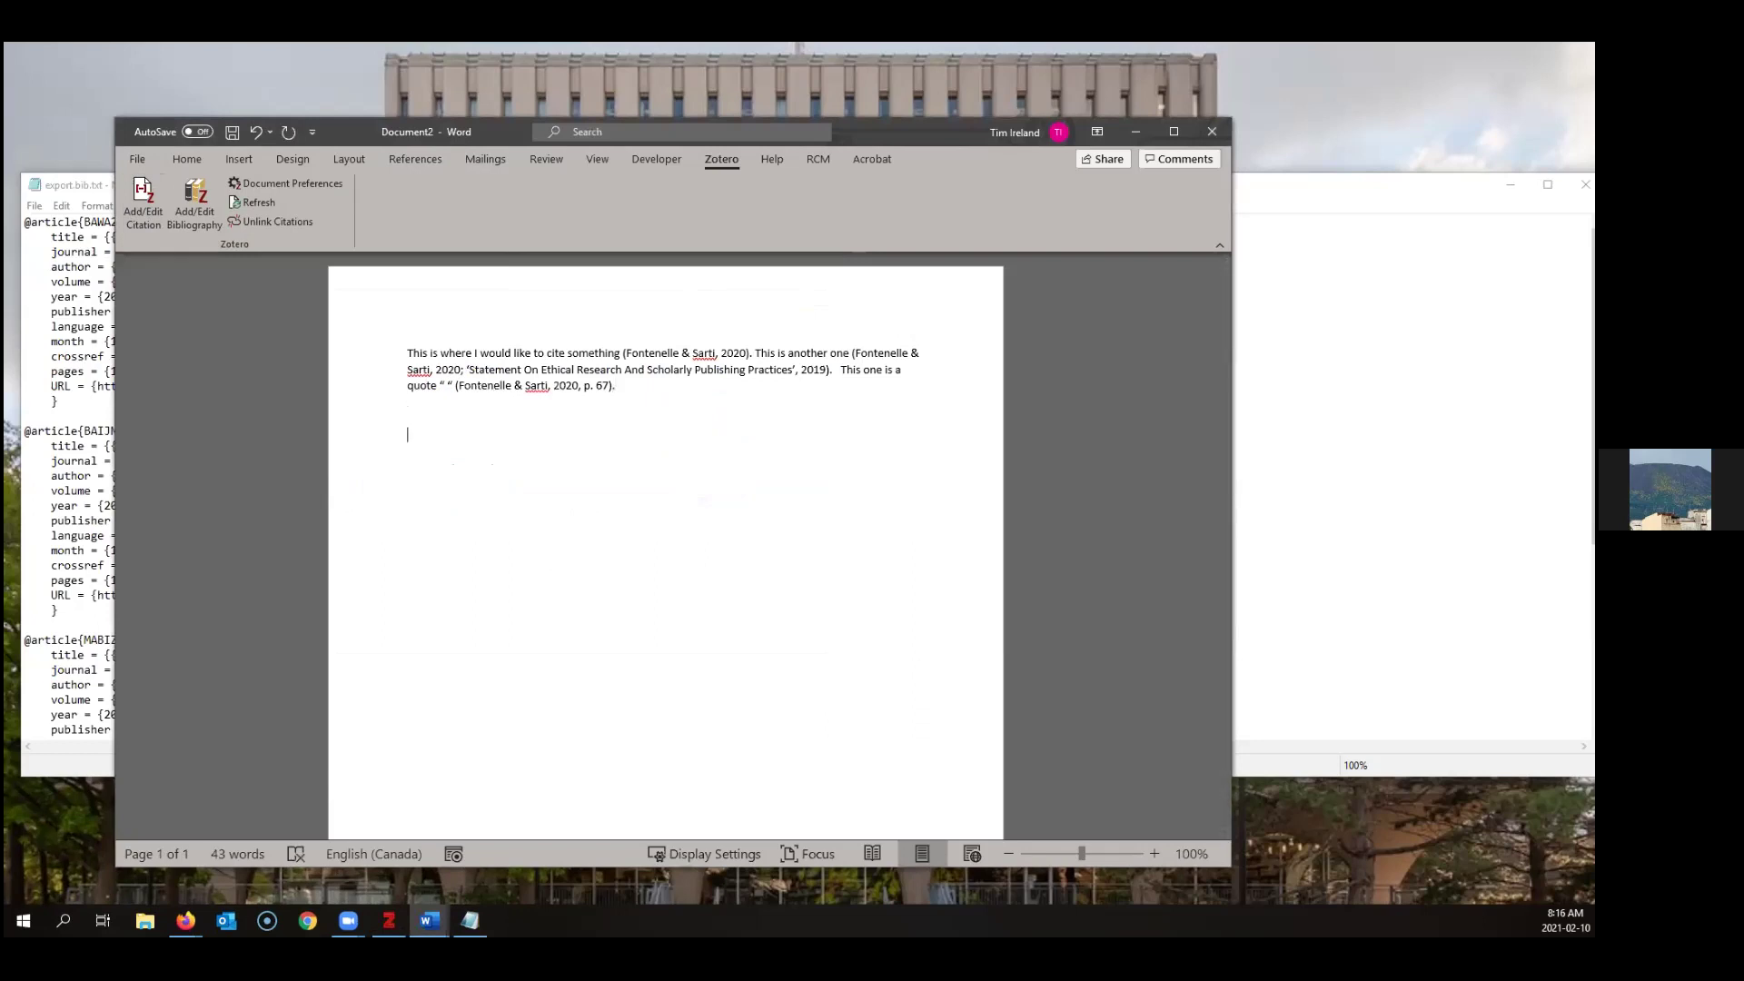
pyautogui.click(194, 196)
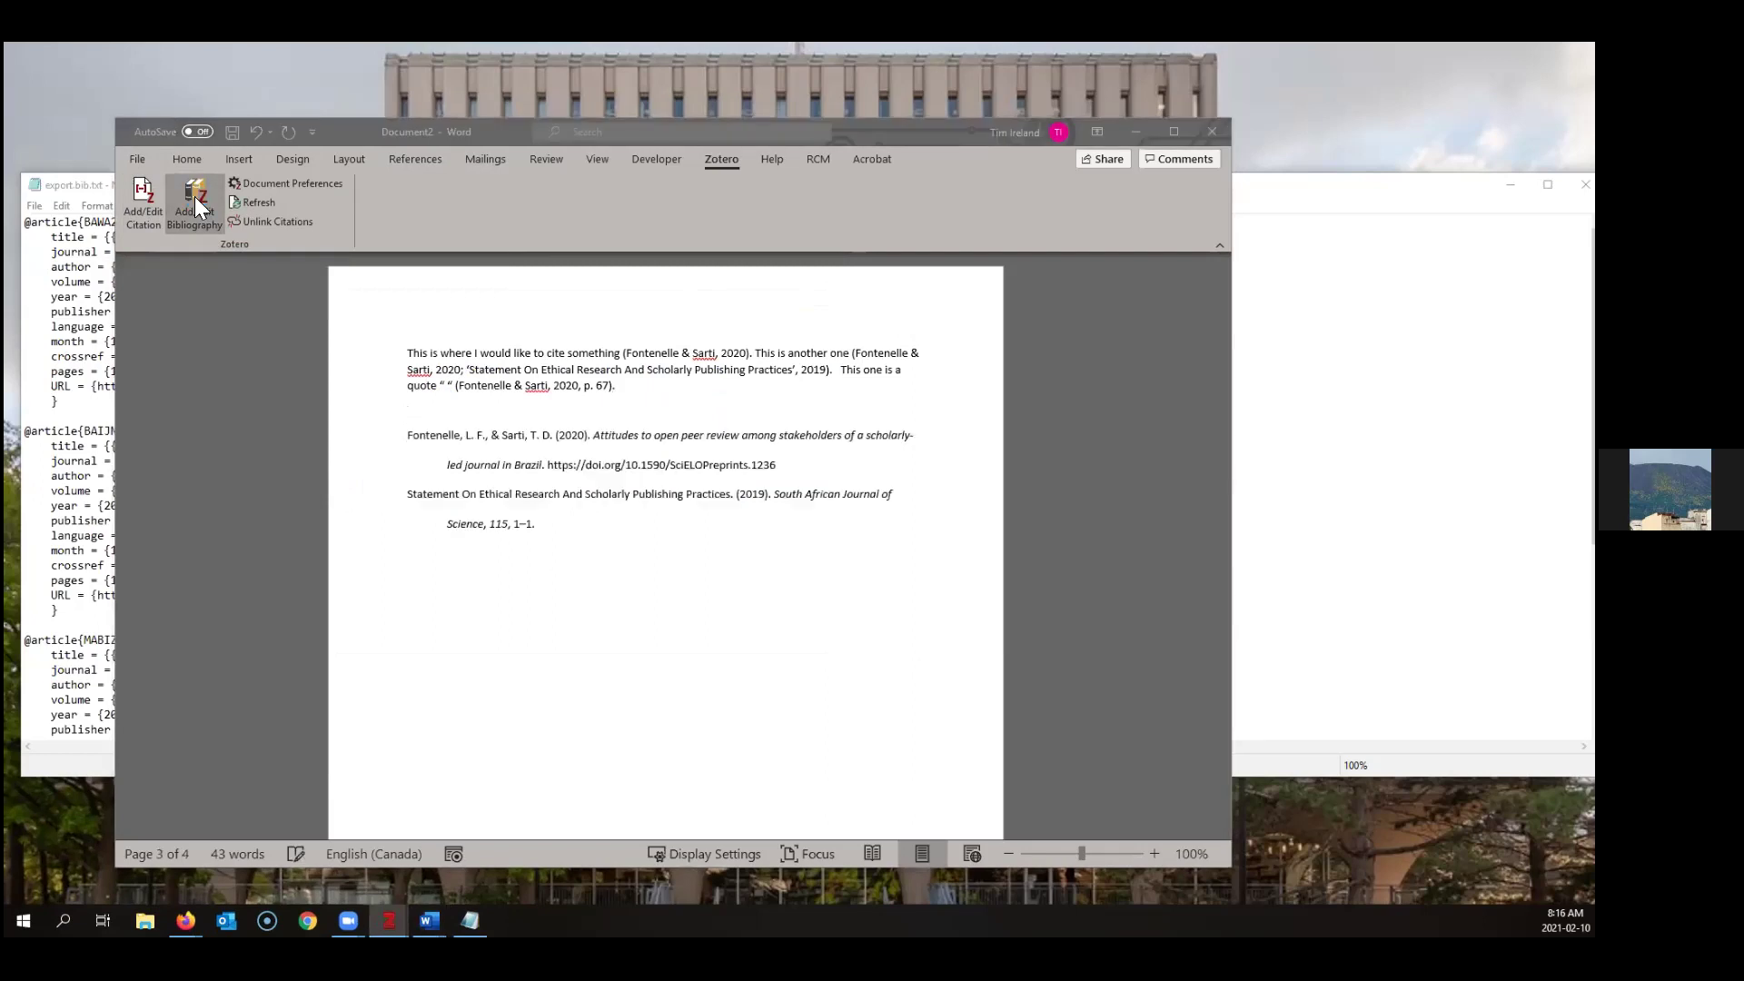
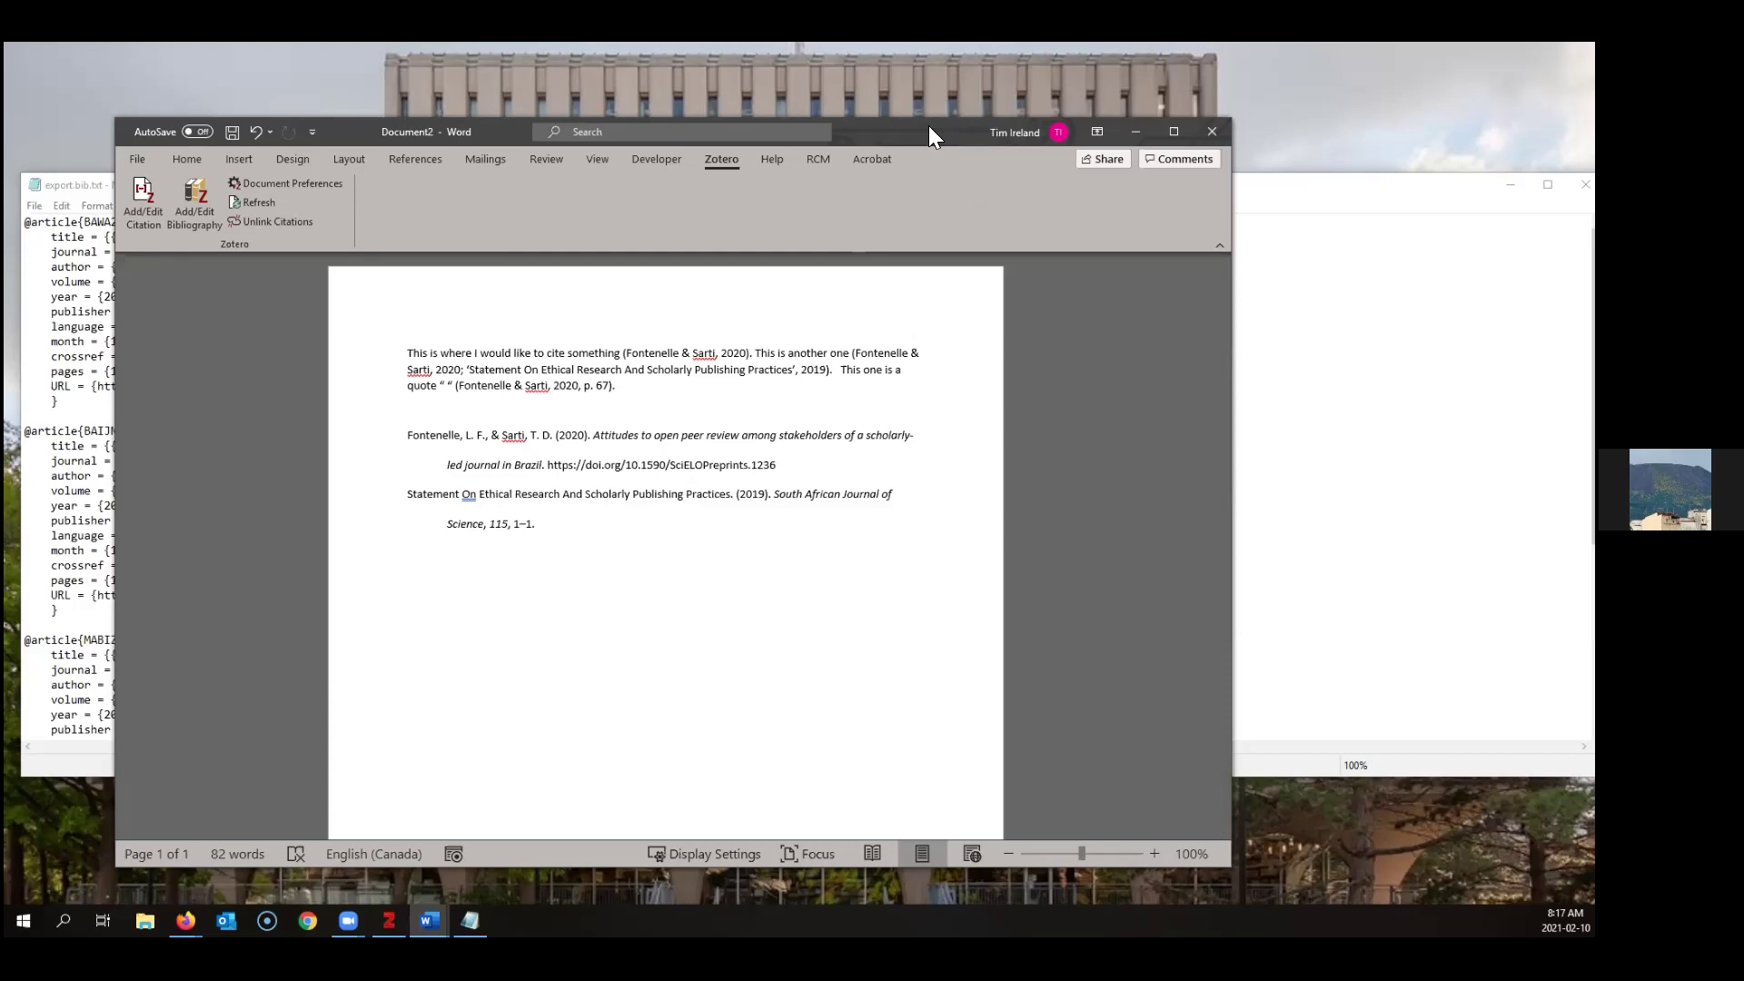
# Bring the Zotero library forward and select the ethics statement journal article
pyautogui.press('super+Down')
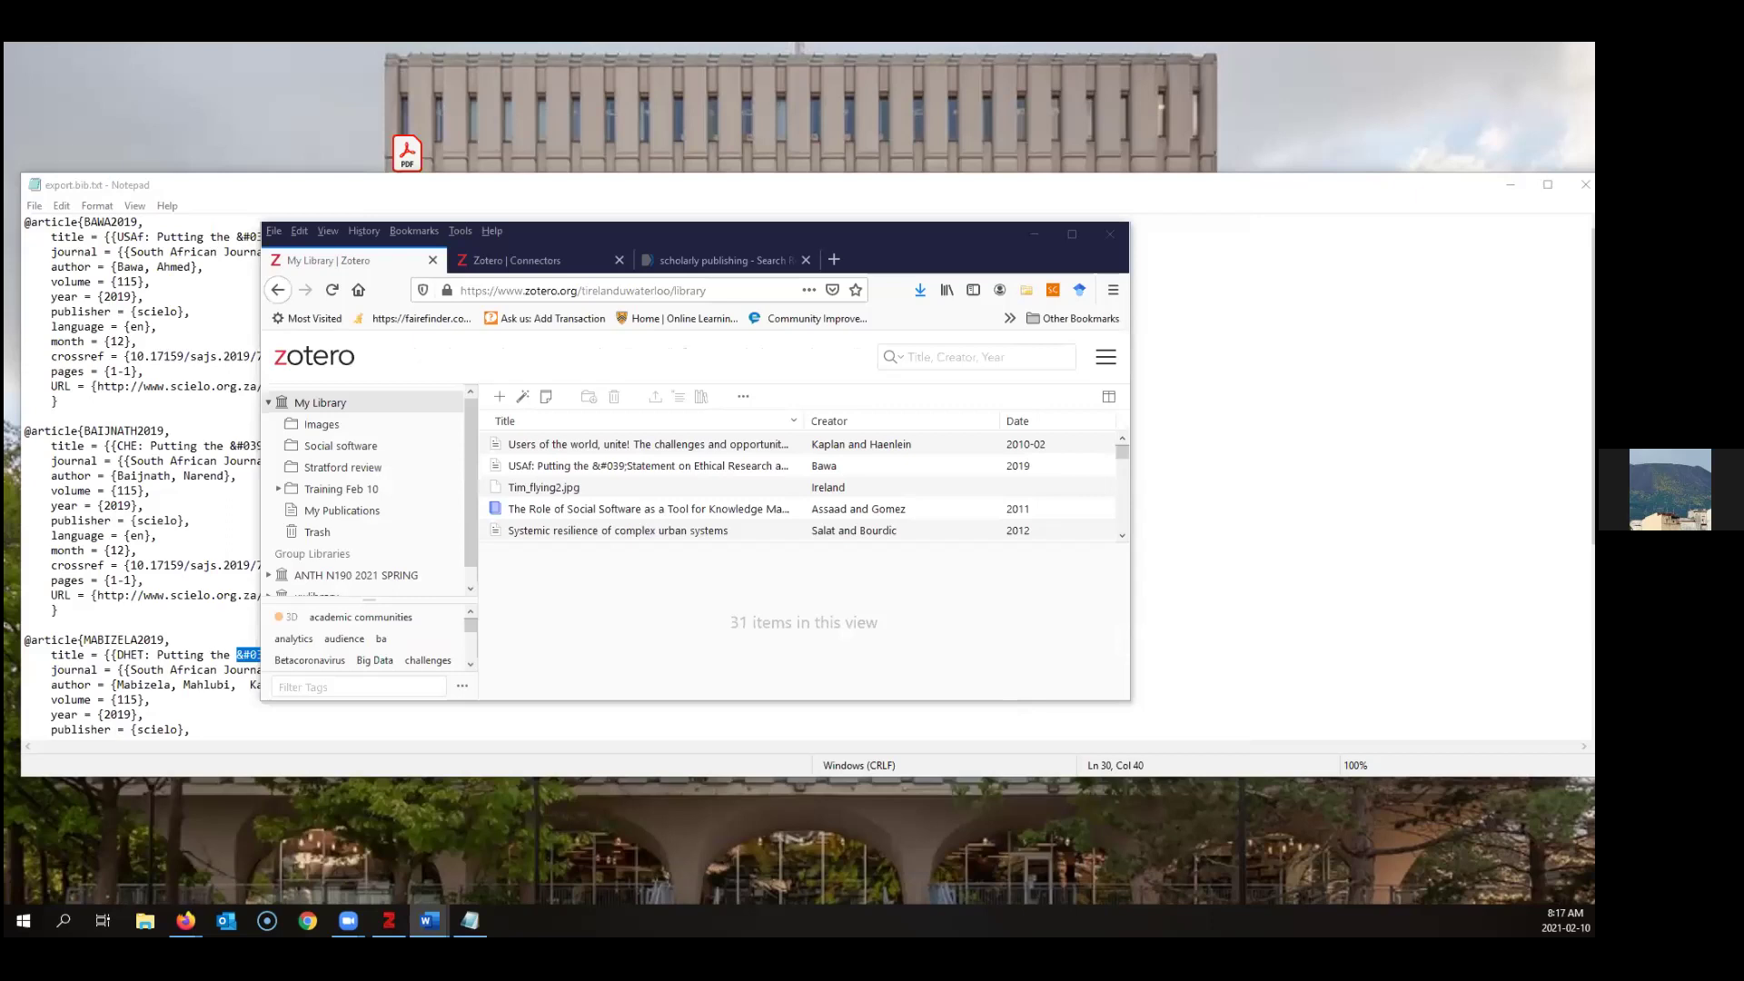
pyautogui.click(389, 920)
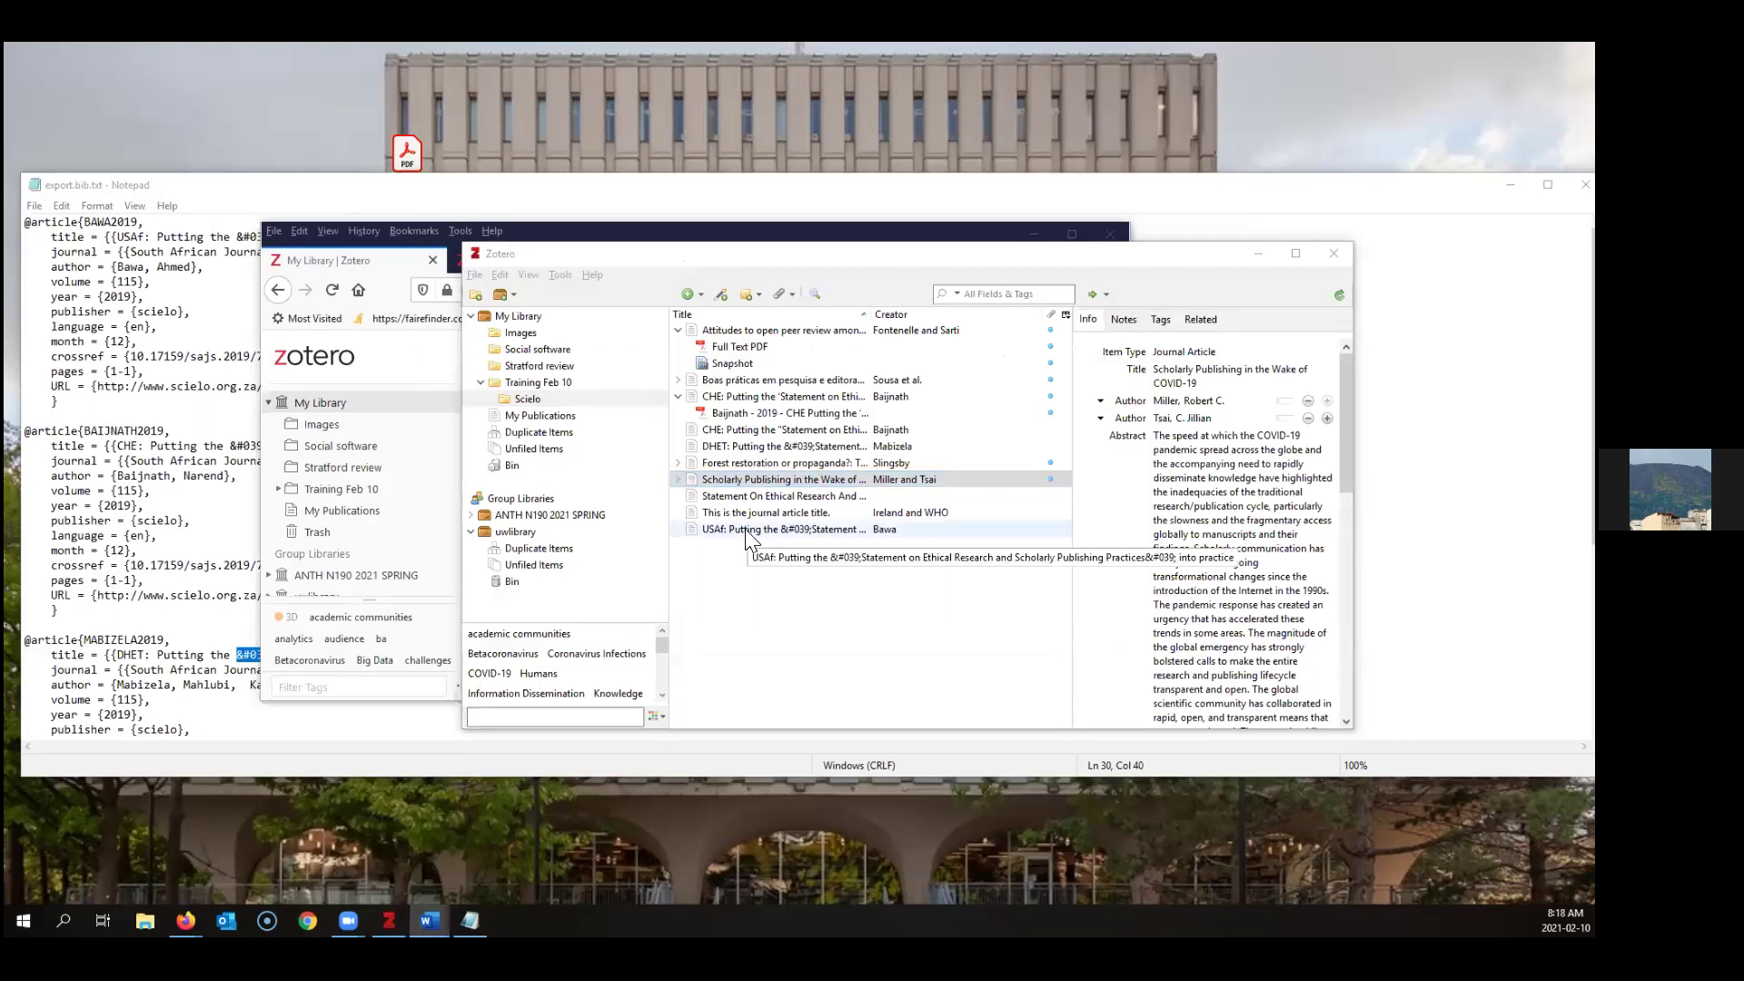
pyautogui.click(709, 496)
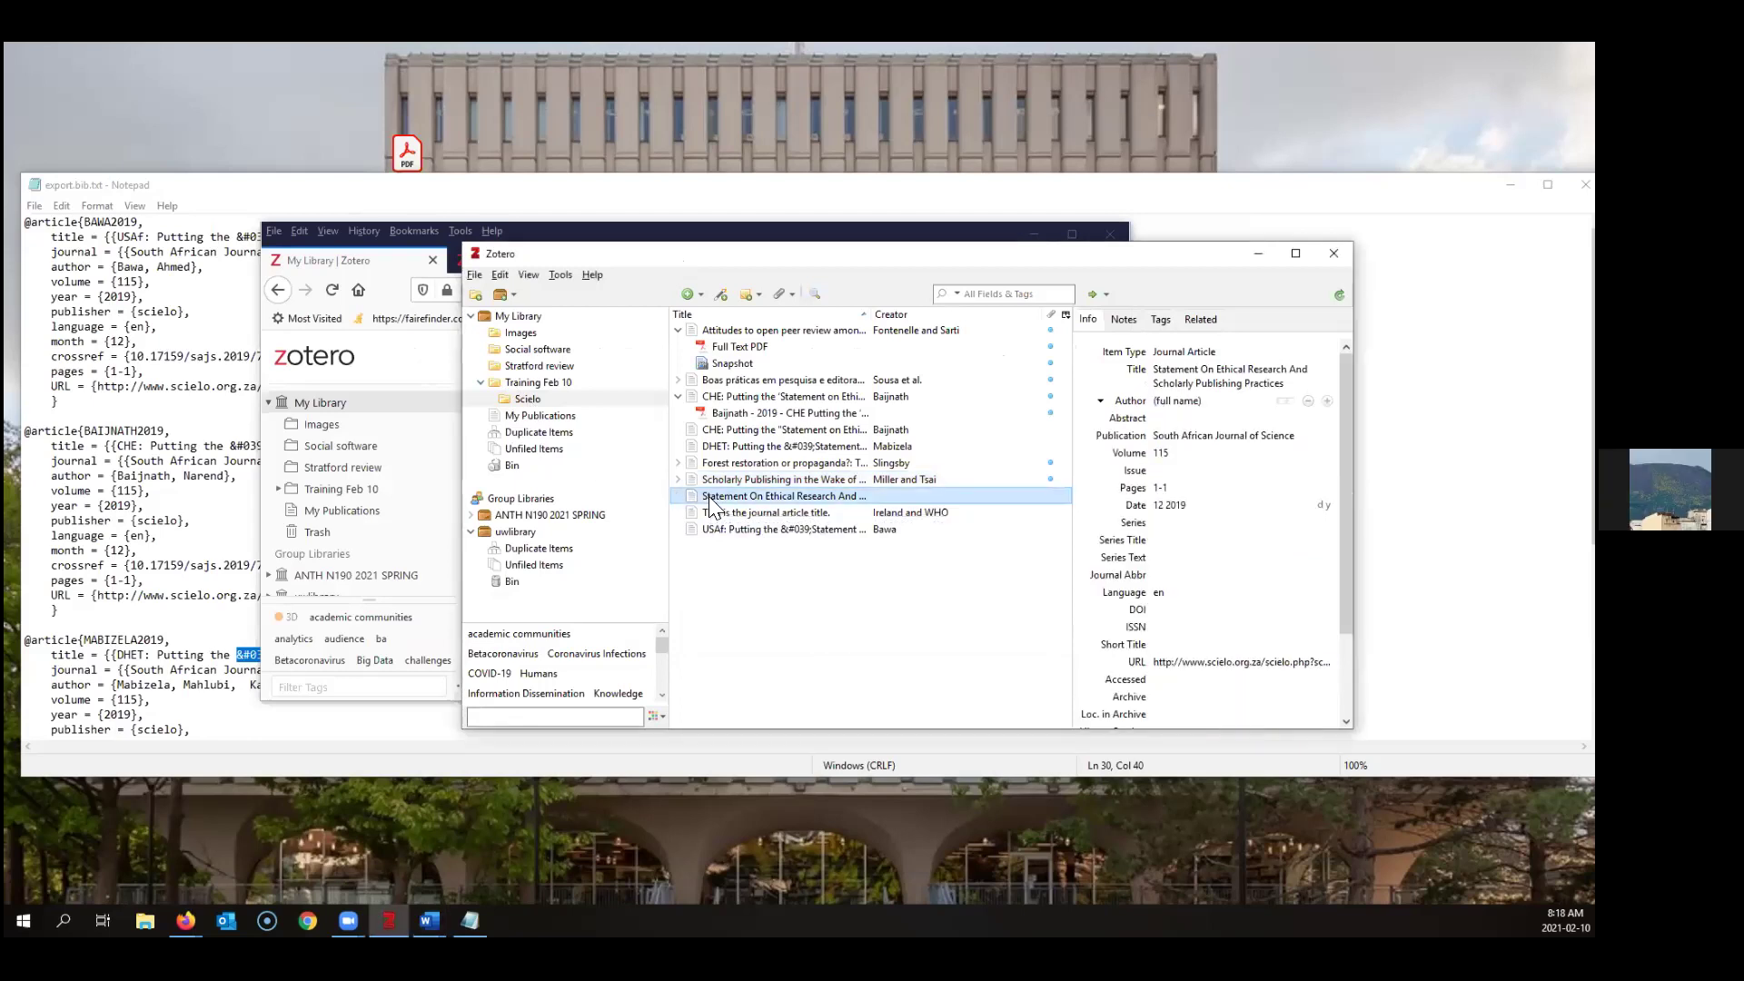
# Lowercase the title words so it reads 'Statement on ethical research and scholarly publishing practices'
pyautogui.click(1211, 376)
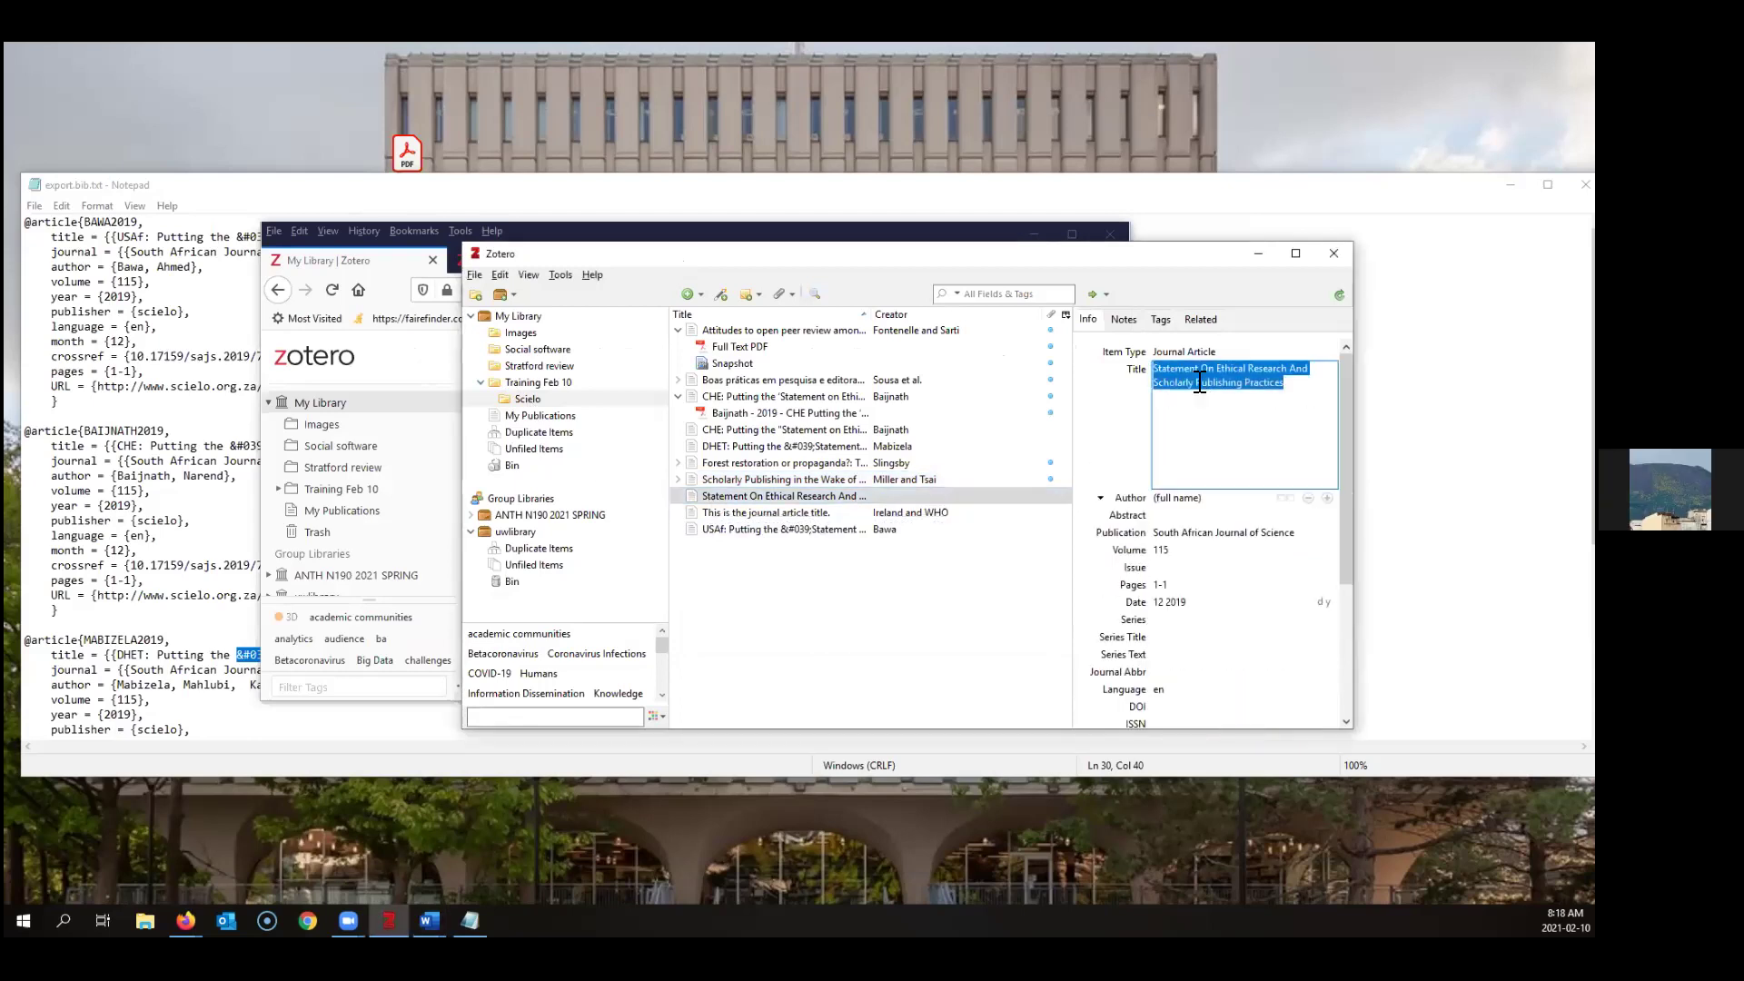
pyautogui.click(1211, 389)
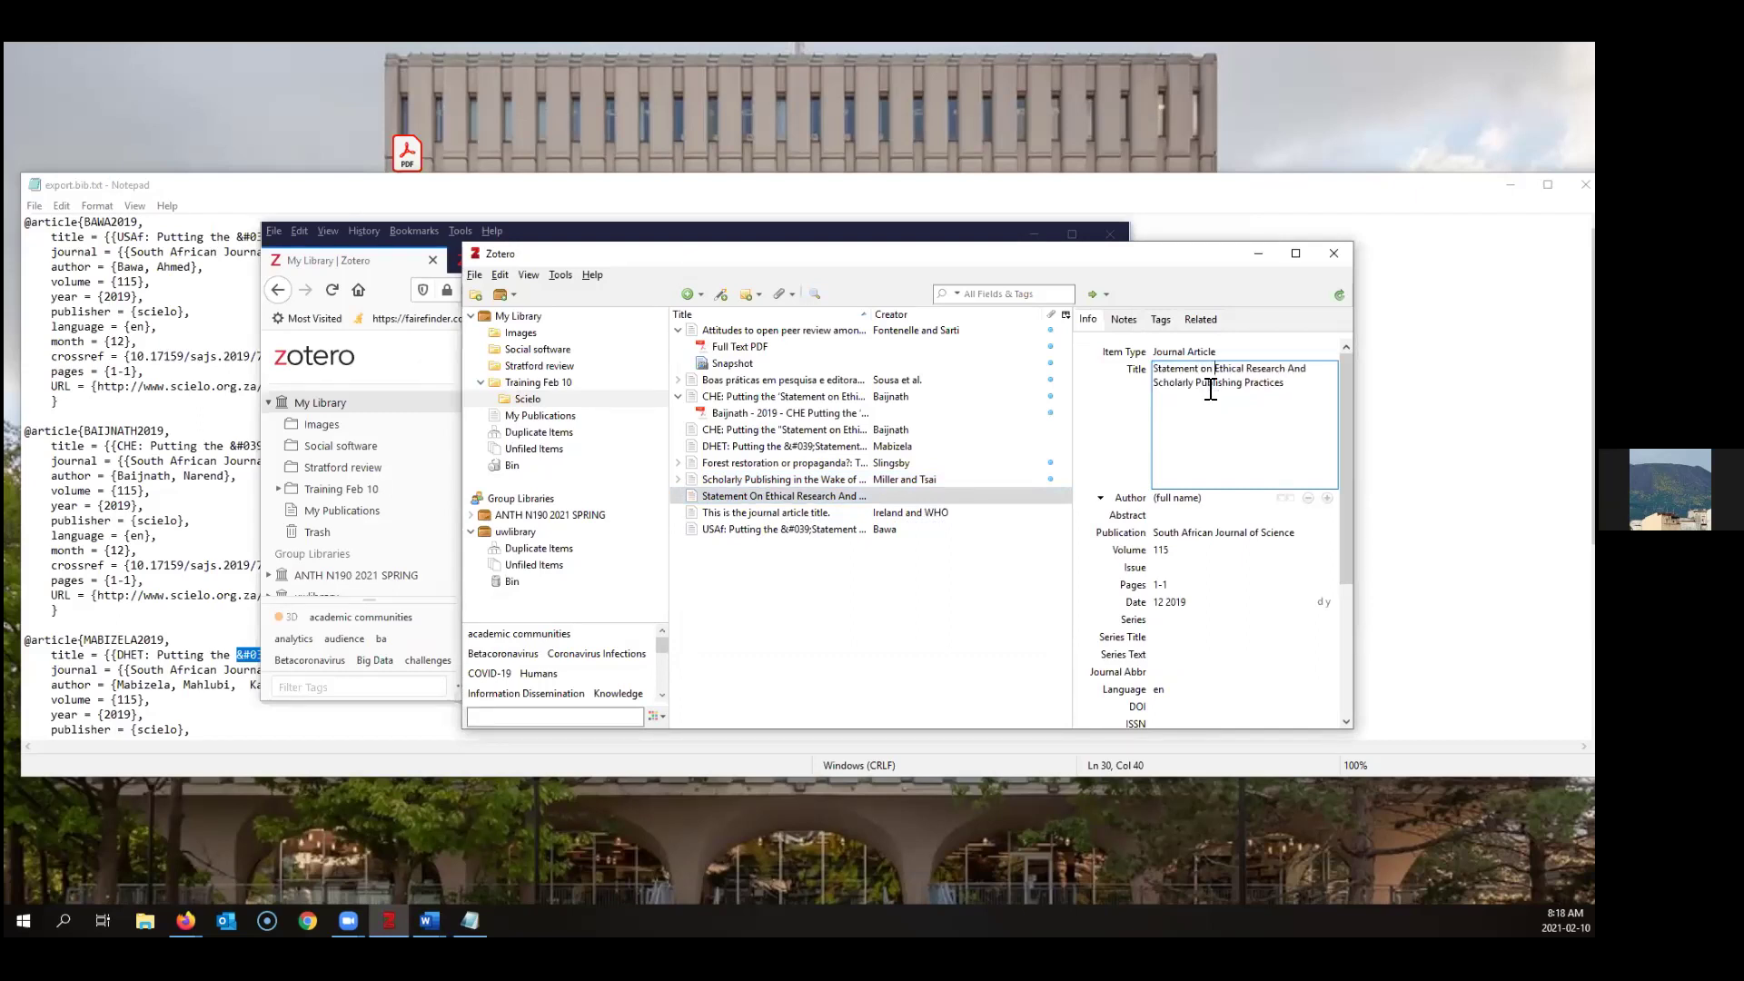
pyautogui.press('BackSpace')
pyautogui.write('e')
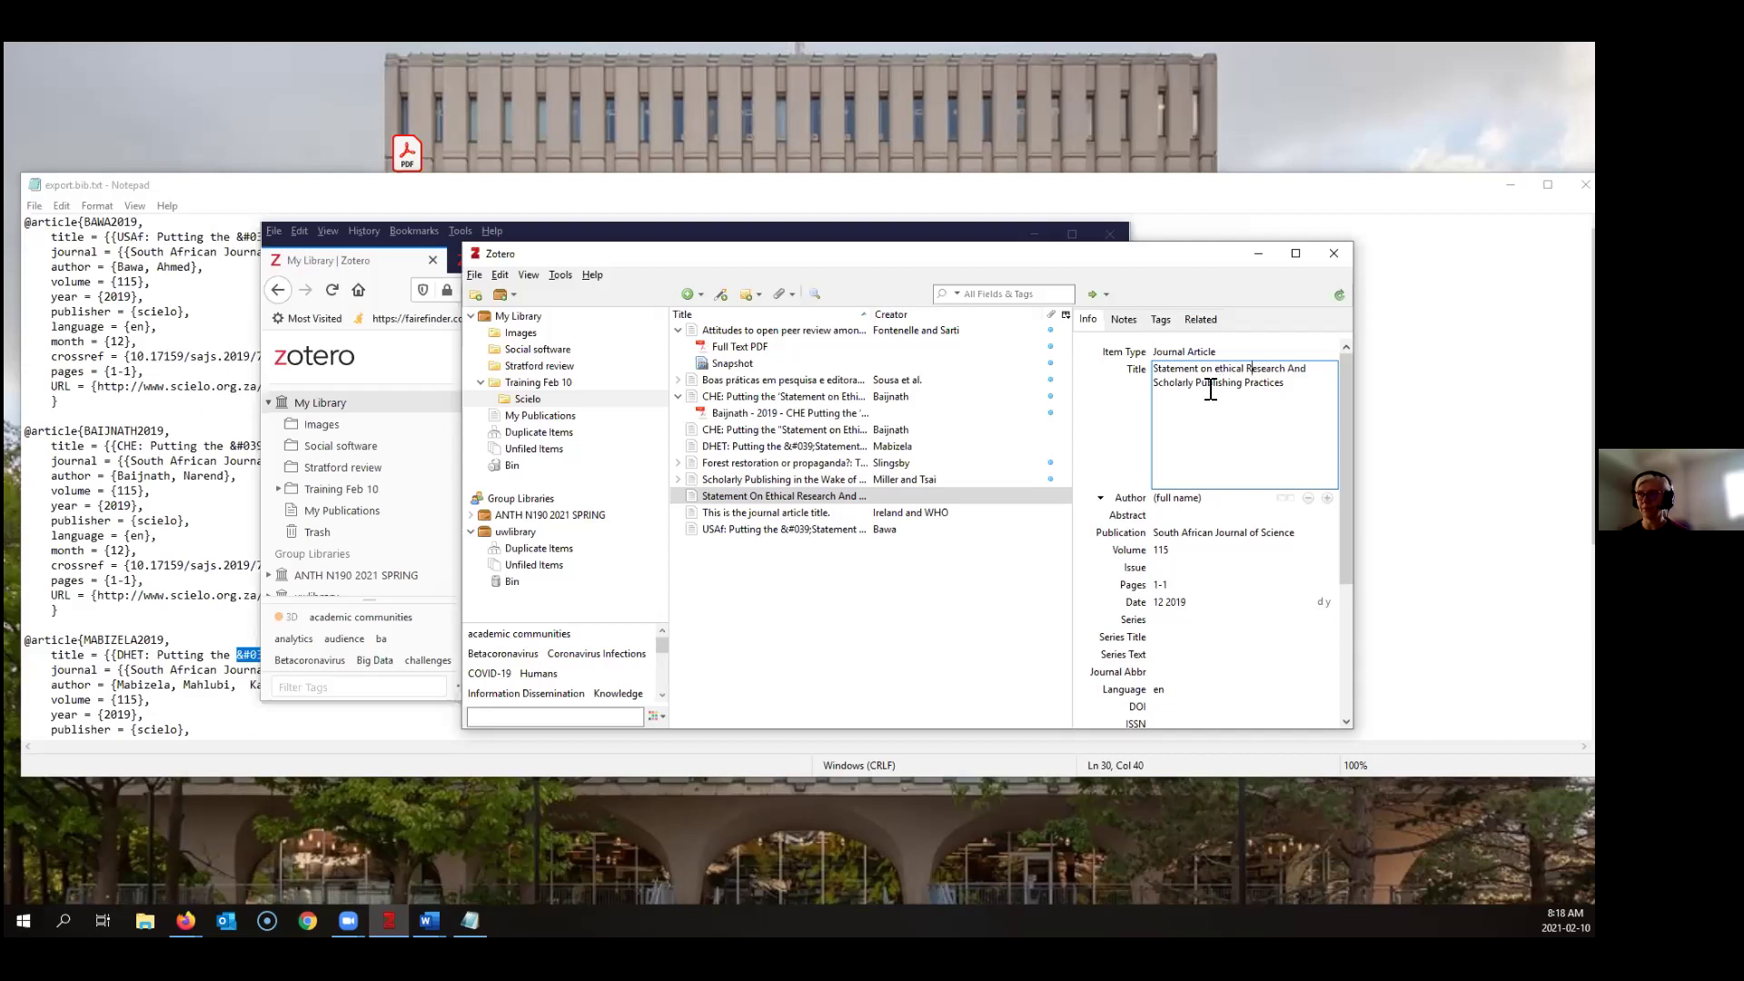
pyautogui.press('BackSpace')
pyautogui.write('r')
pyautogui.press('Right')
pyautogui.press('Right')
pyautogui.press('Right')
pyautogui.press('Right')
pyautogui.press('Right')
pyautogui.press('BackSpace')
pyautogui.write('a')
pyautogui.press('Left')
pyautogui.press('BackSpace')
pyautogui.write('s')
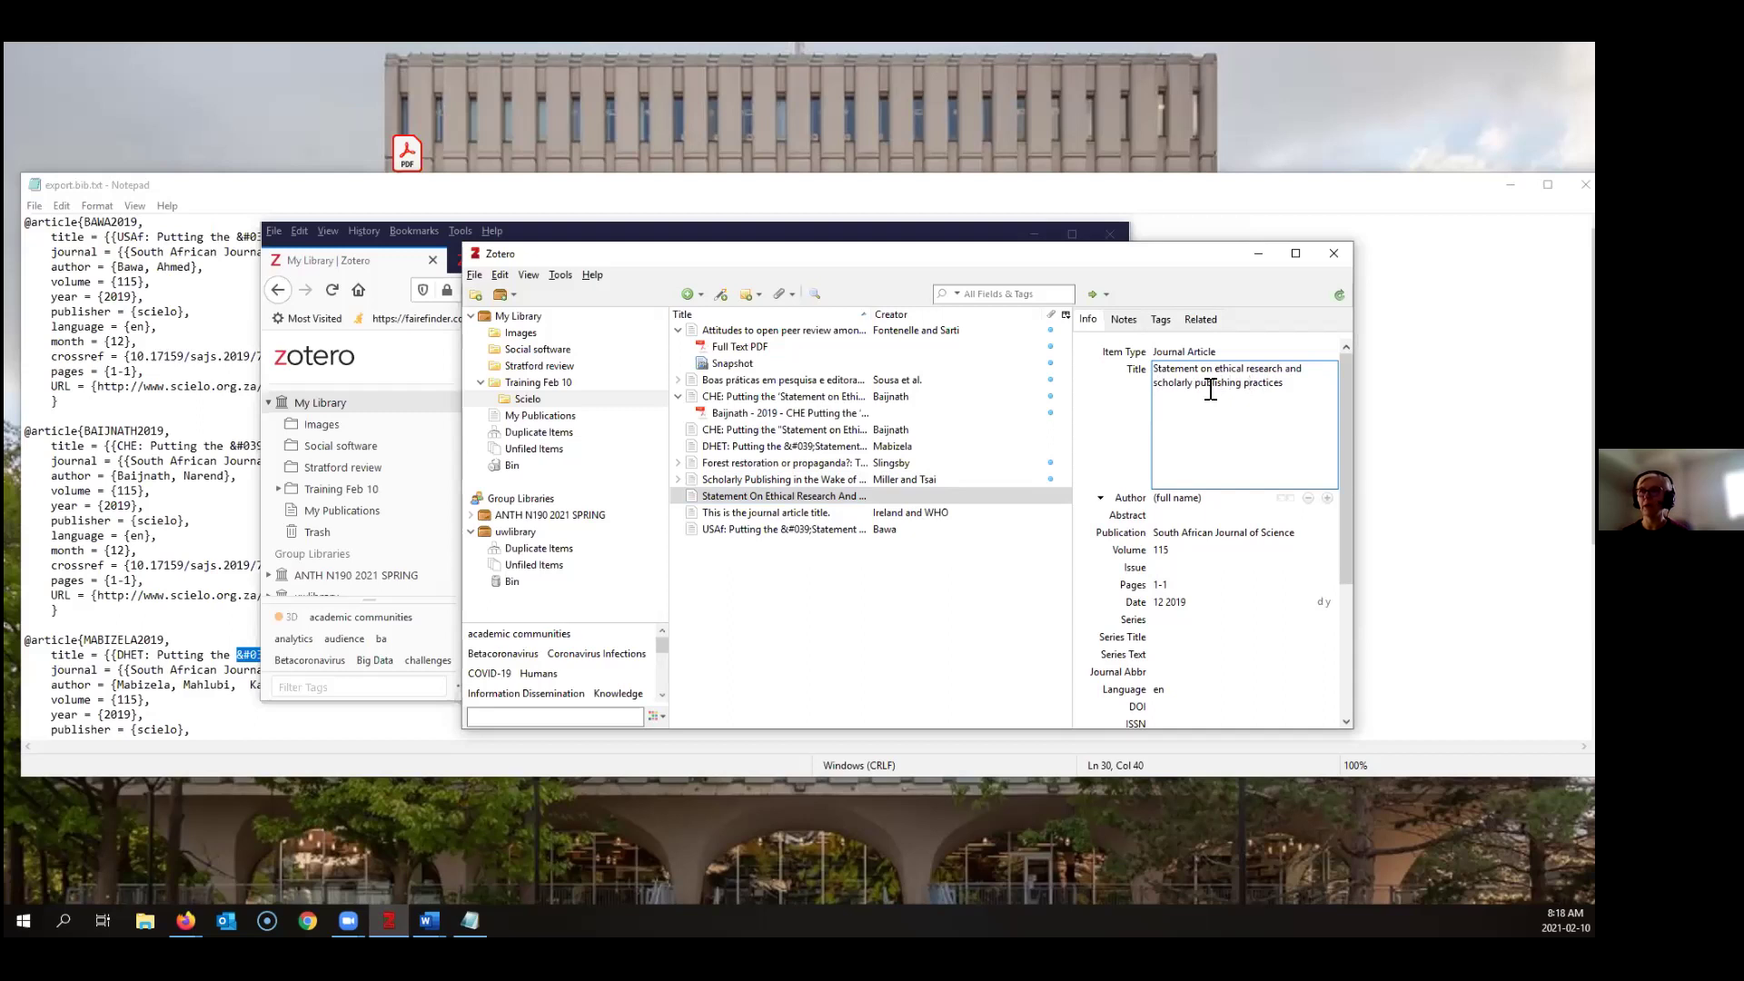
pyautogui.click(841, 609)
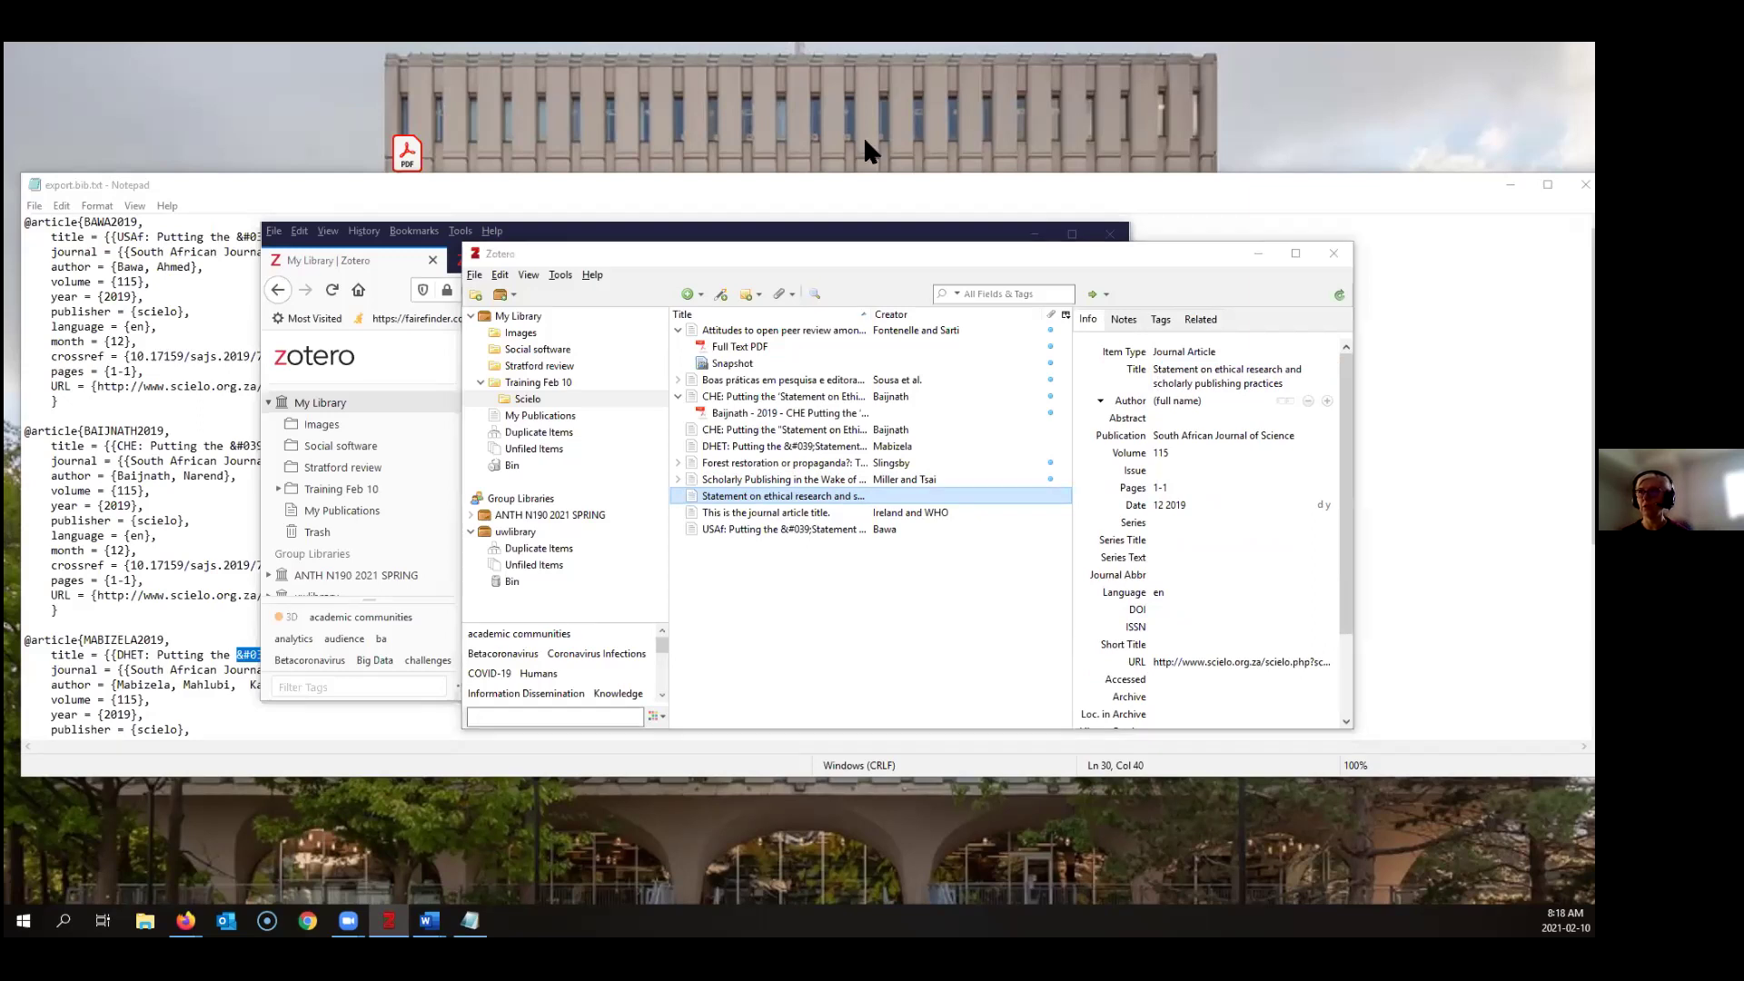
pyautogui.hotkey('alt', 'Tab')
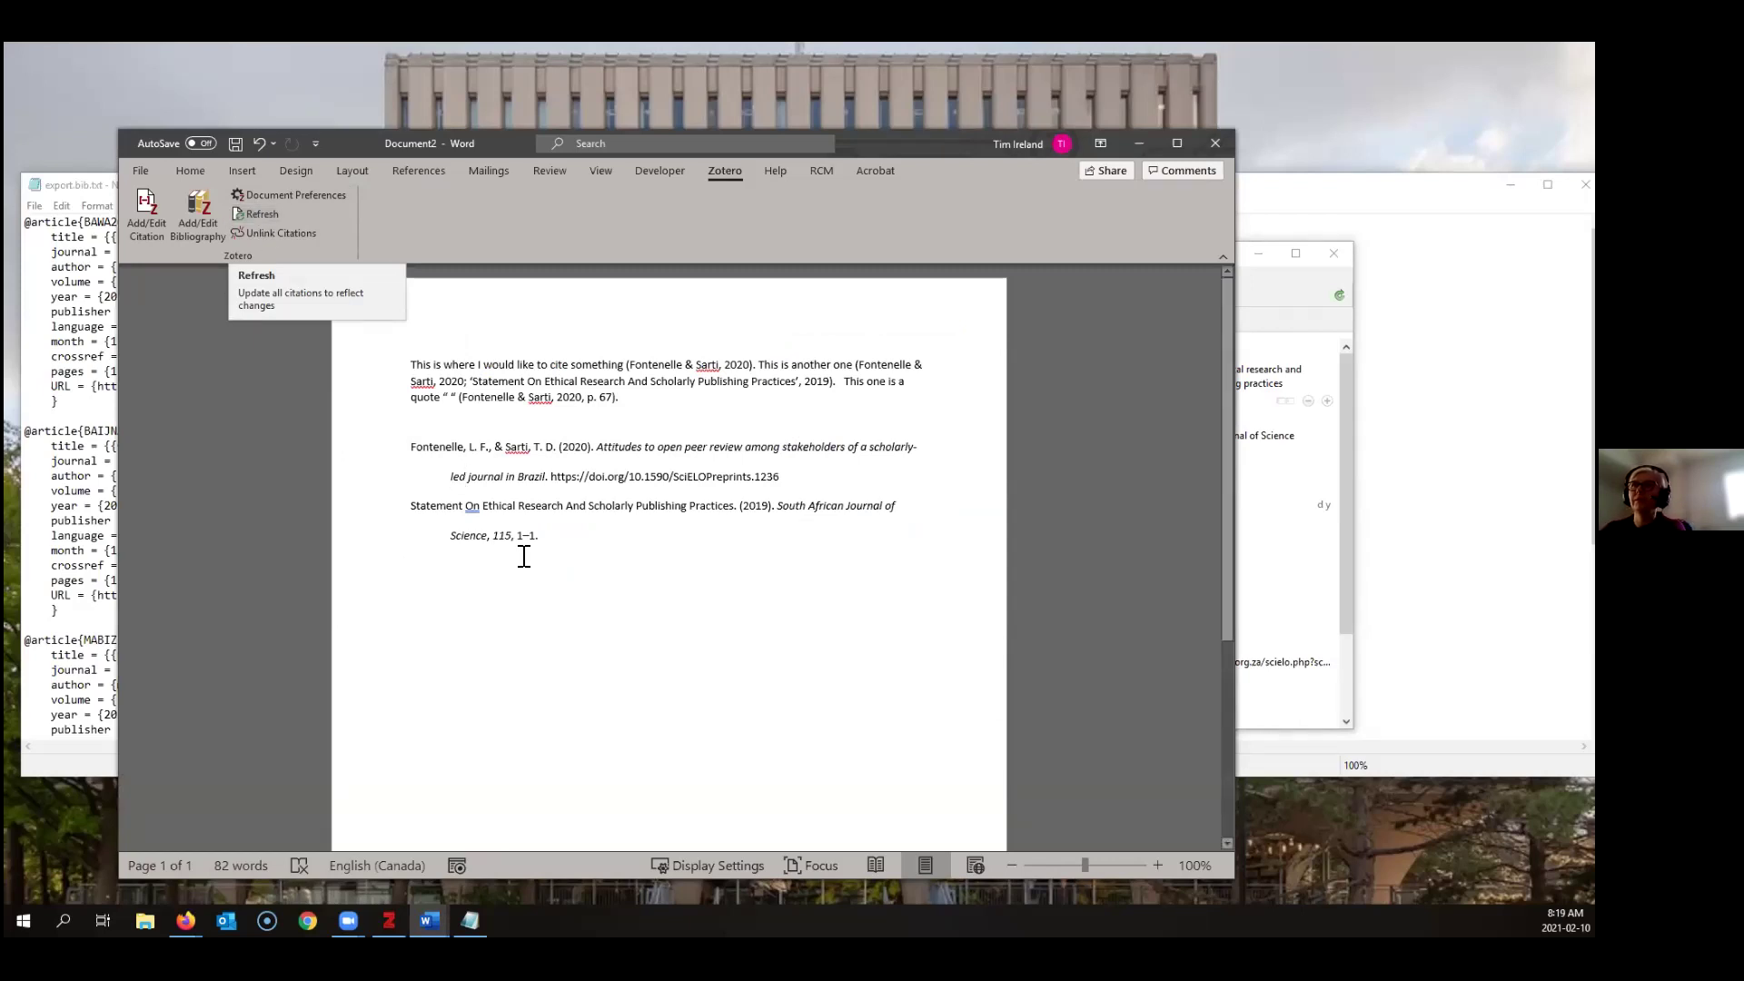
# Refresh the citations and switch the document style to American Chemical Society
pyautogui.click(263, 216)
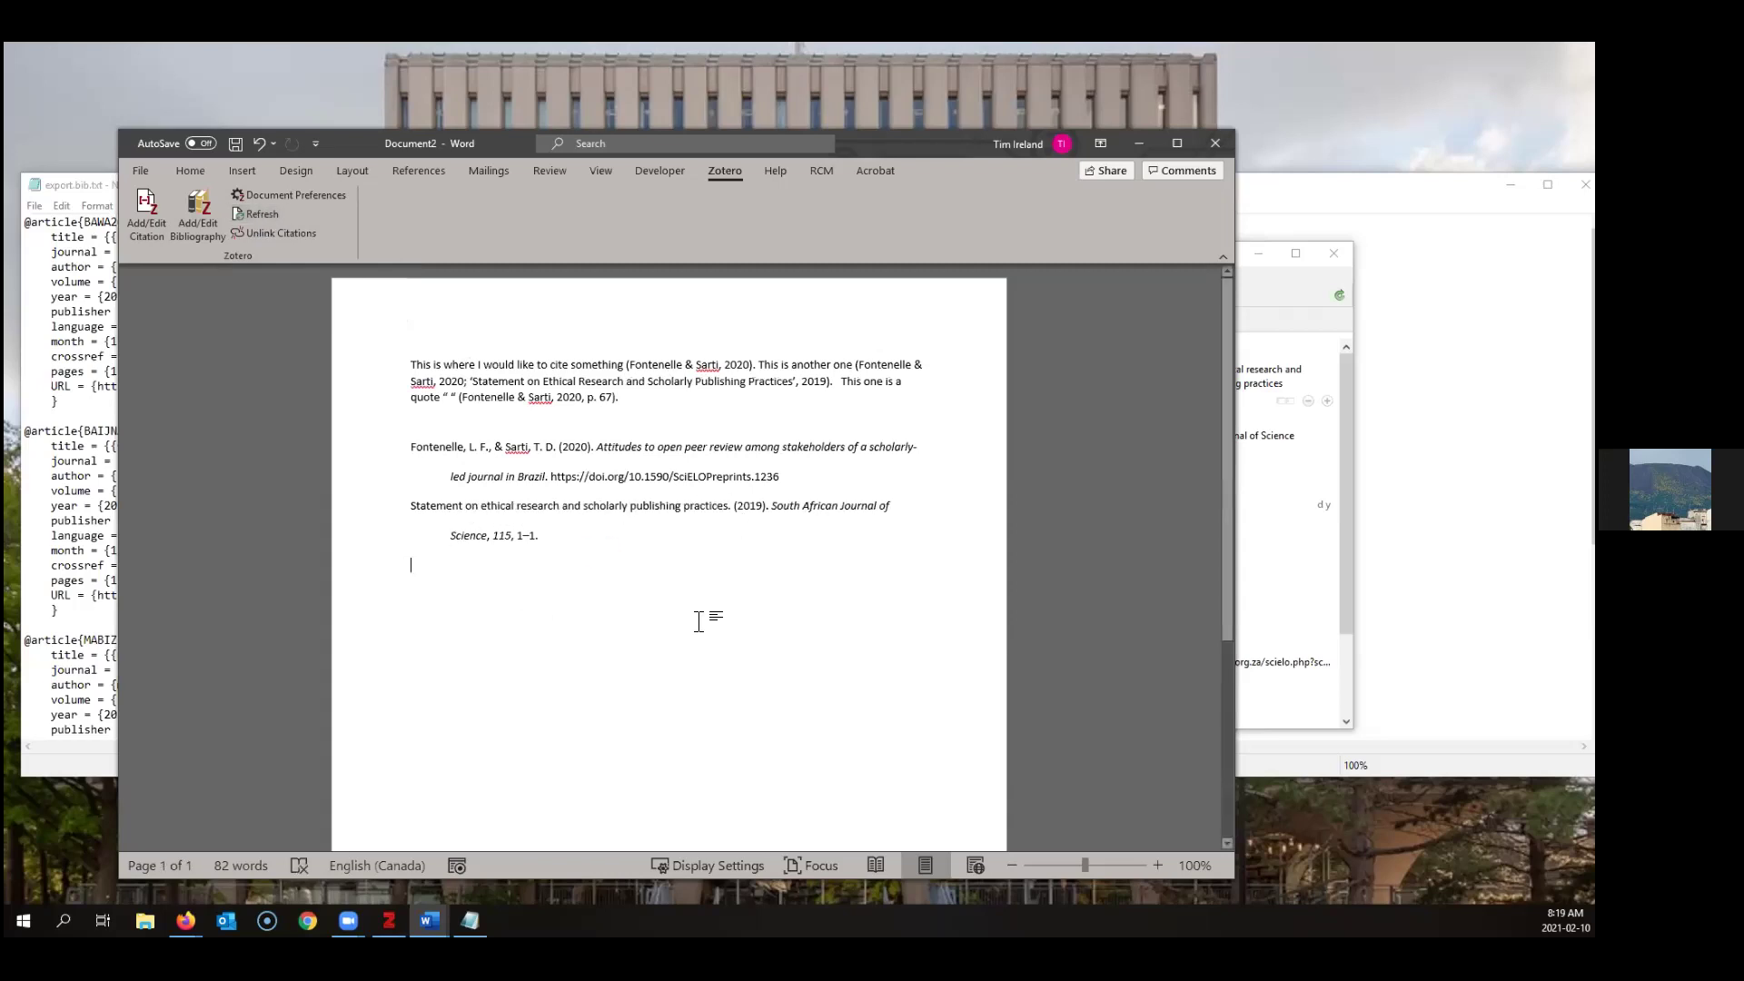
pyautogui.click(260, 194)
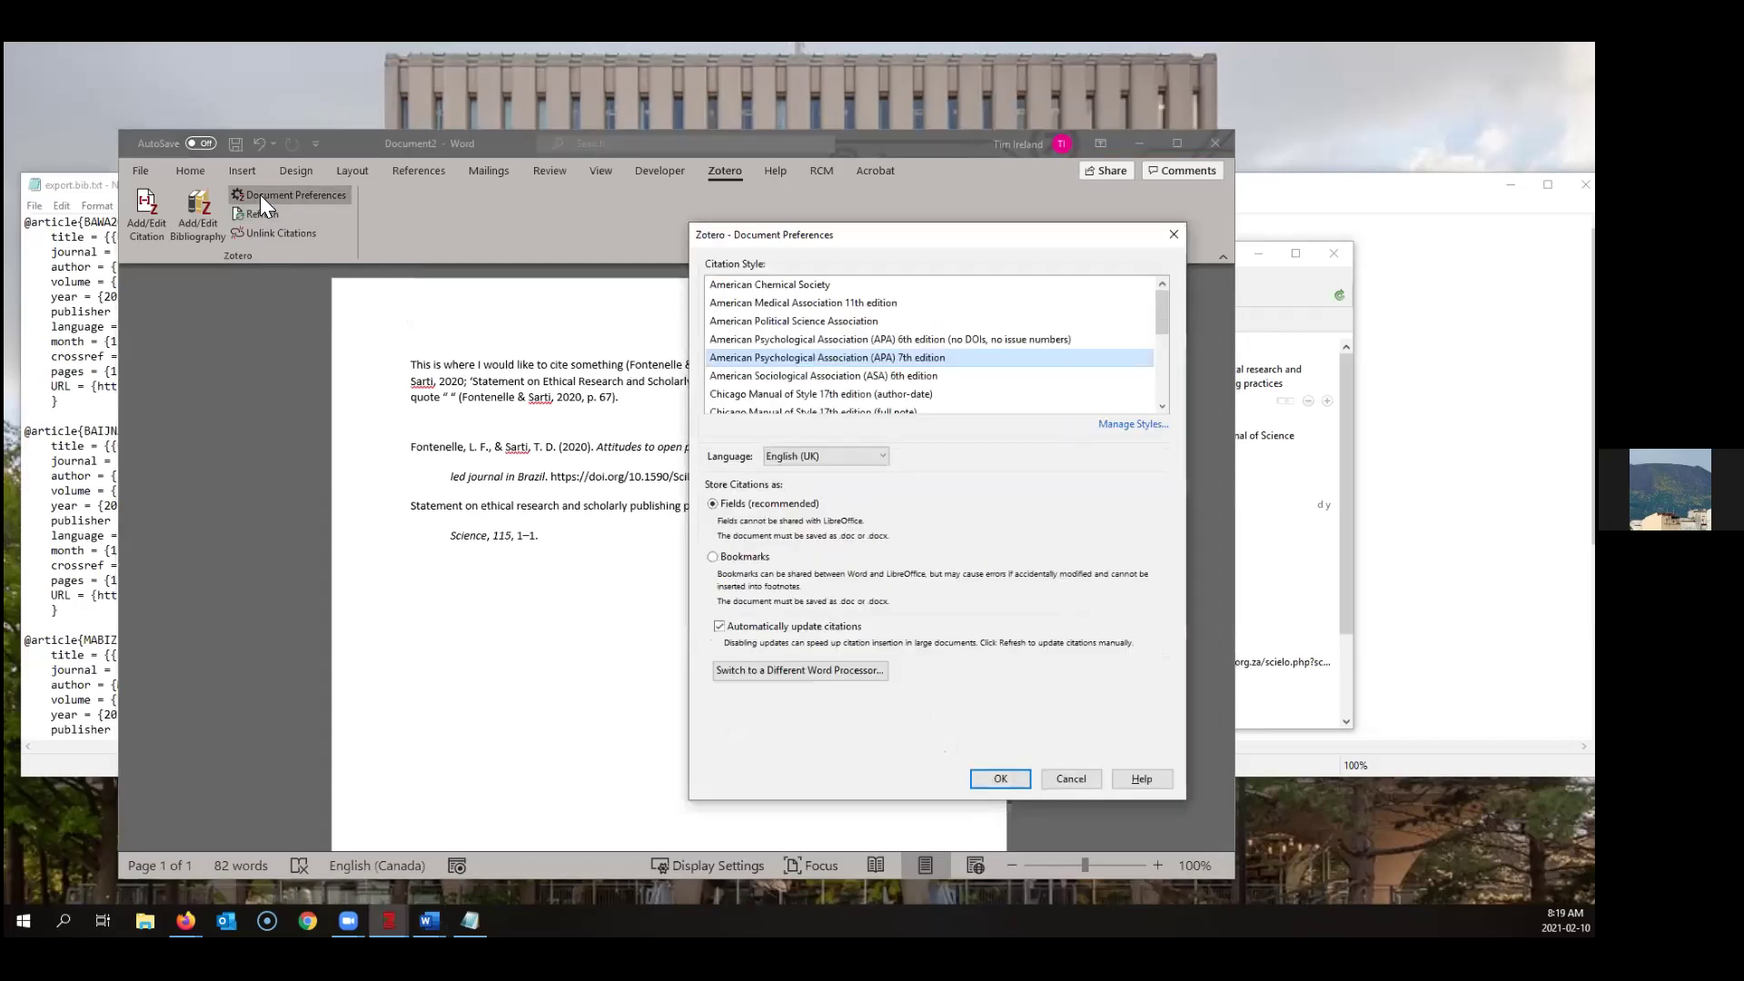
pyautogui.click(726, 287)
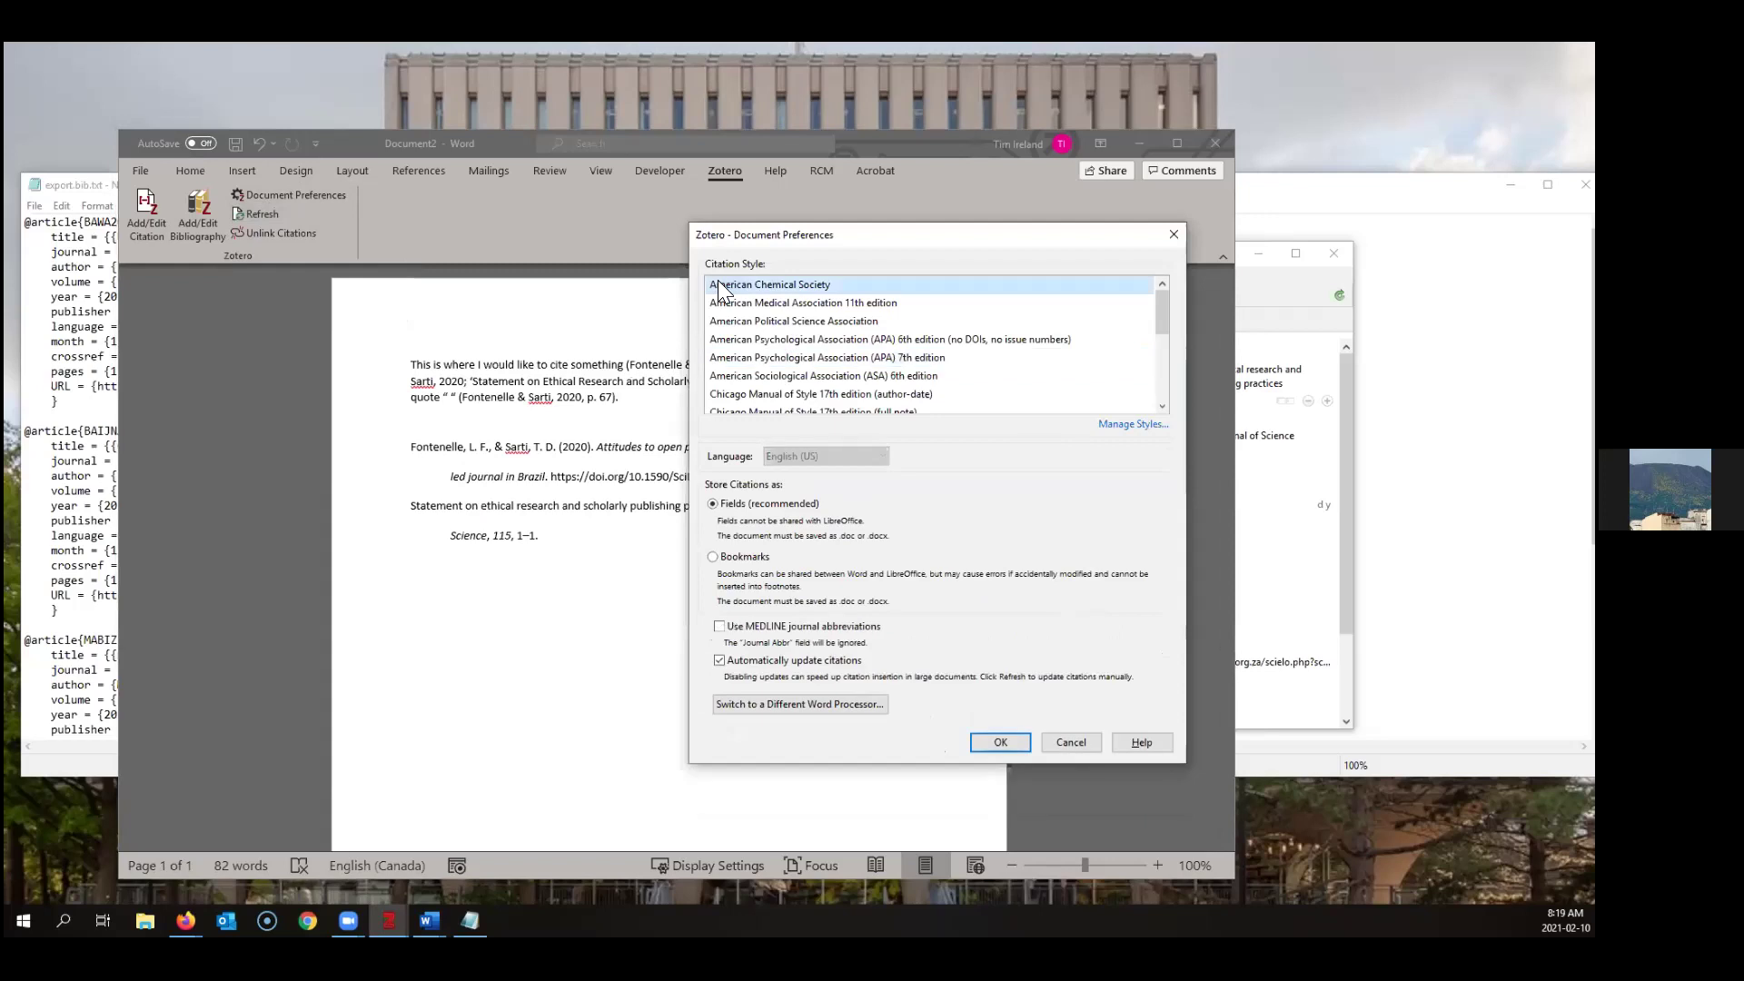
pyautogui.click(999, 743)
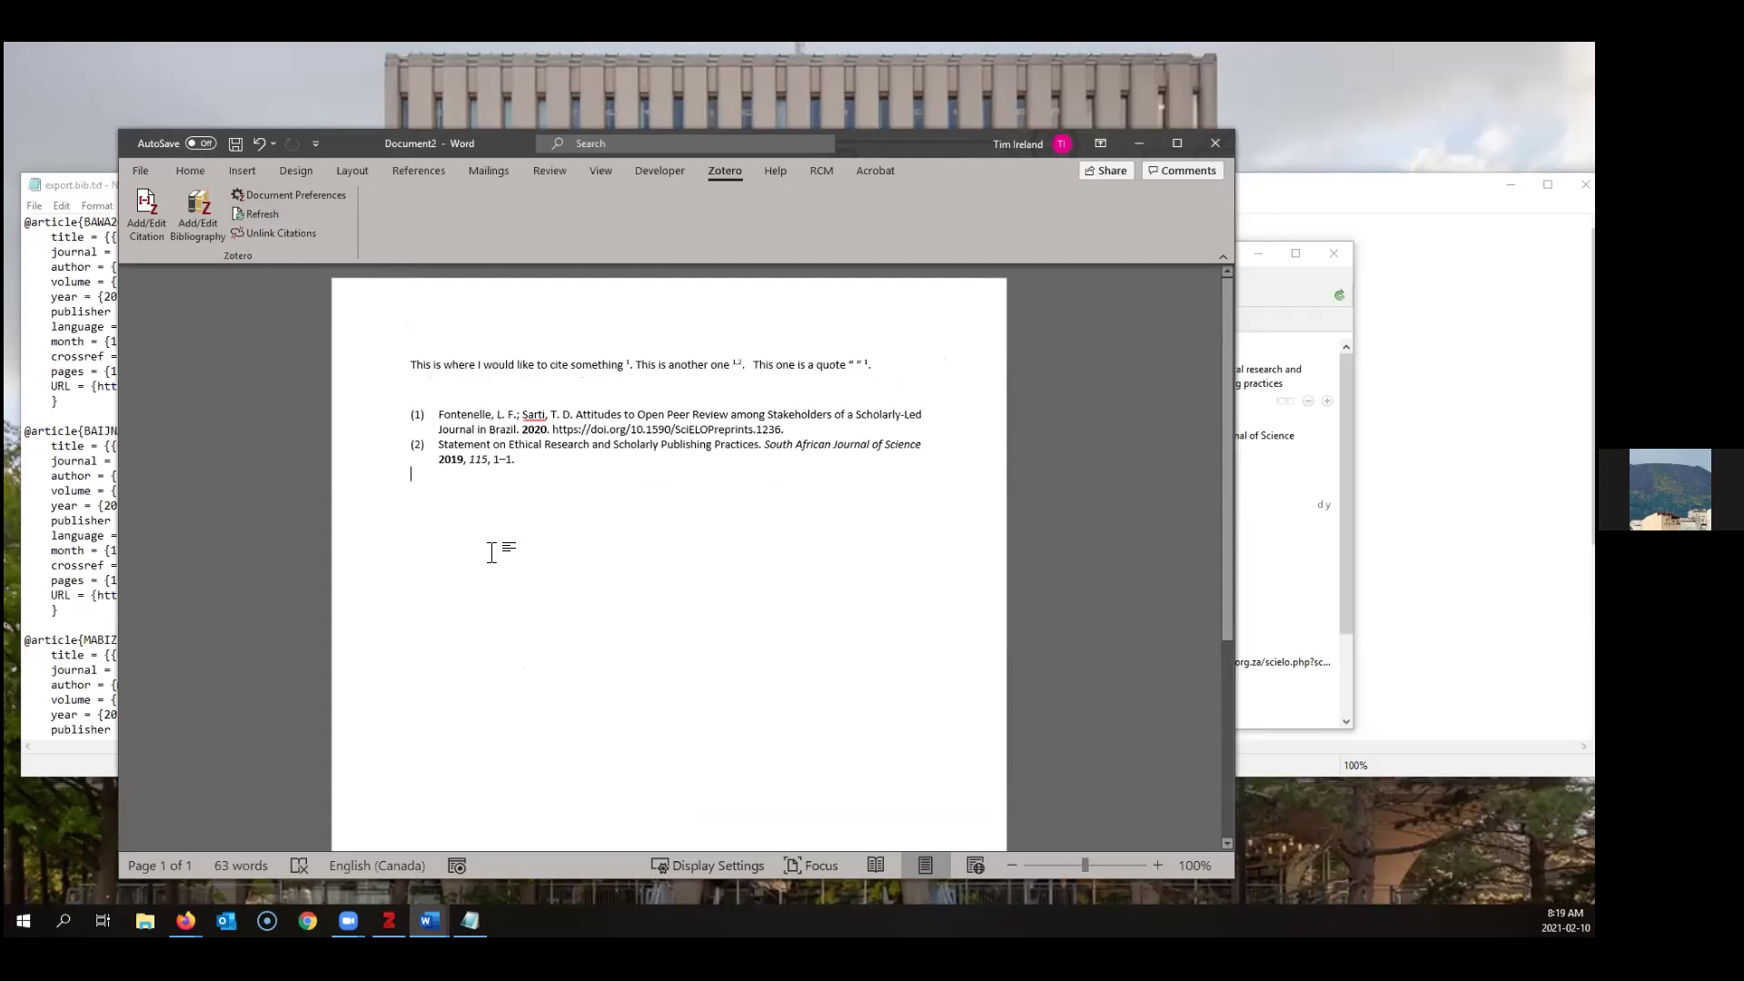
# Set the document citation style back to APA 7th edition
pyautogui.click(288, 194)
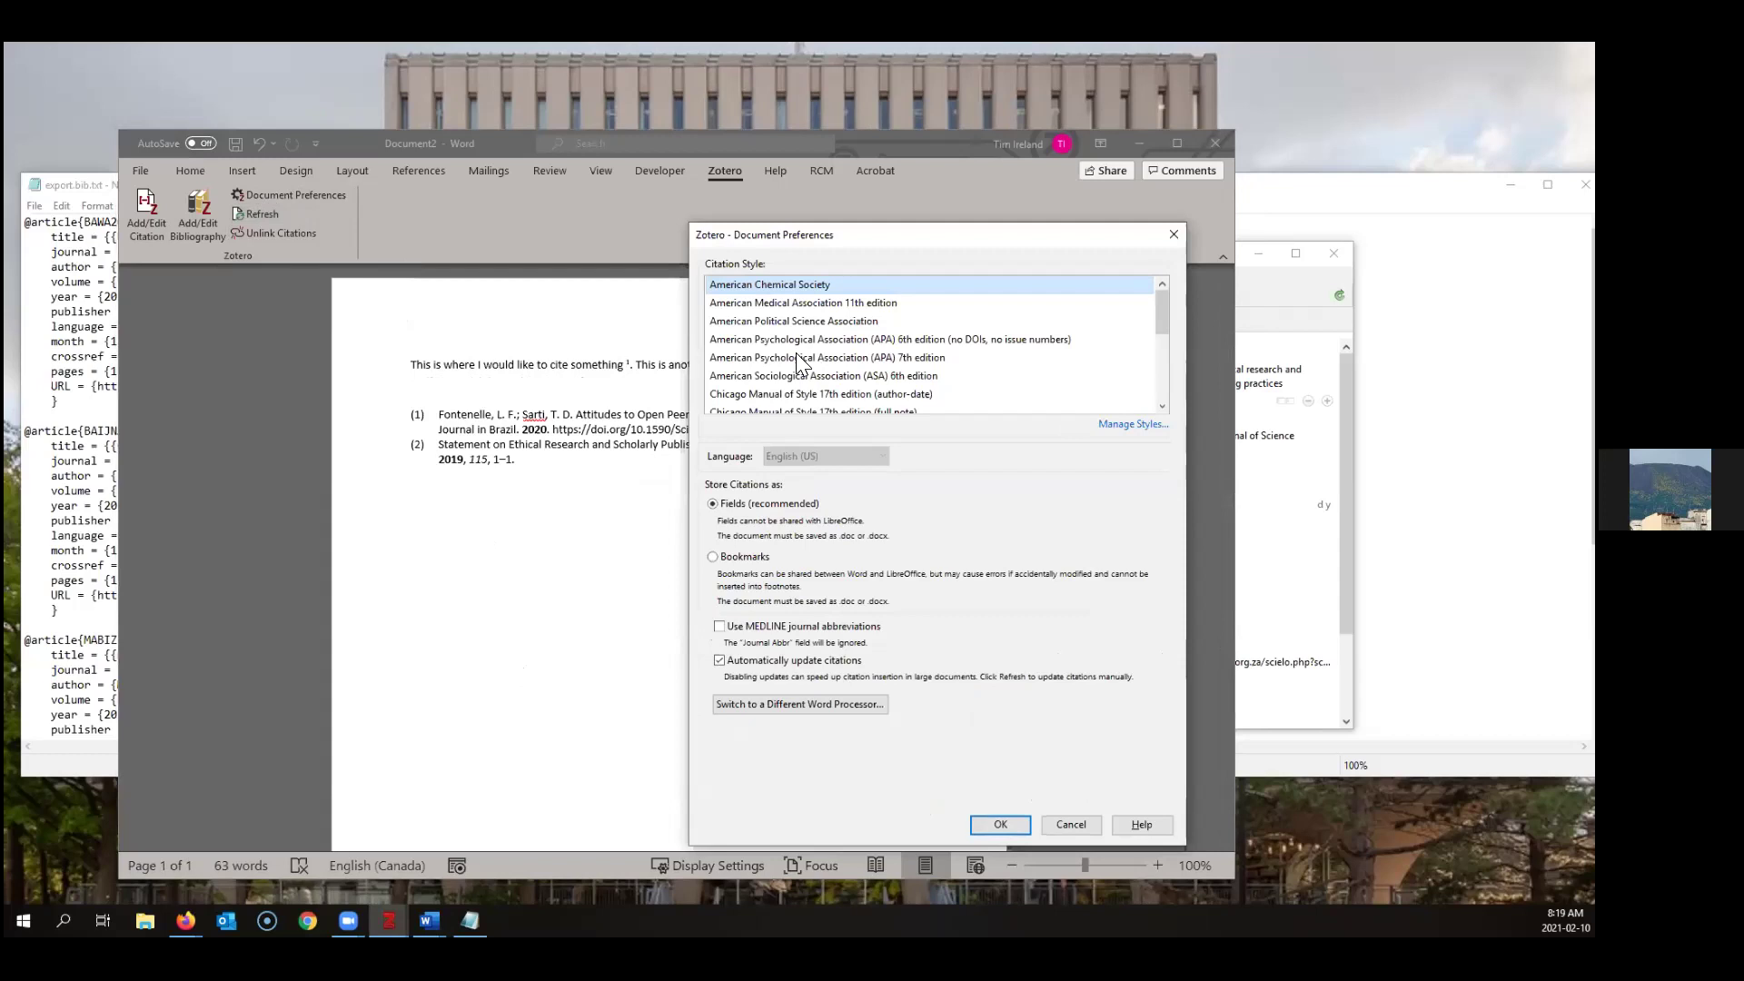
pyautogui.click(1000, 711)
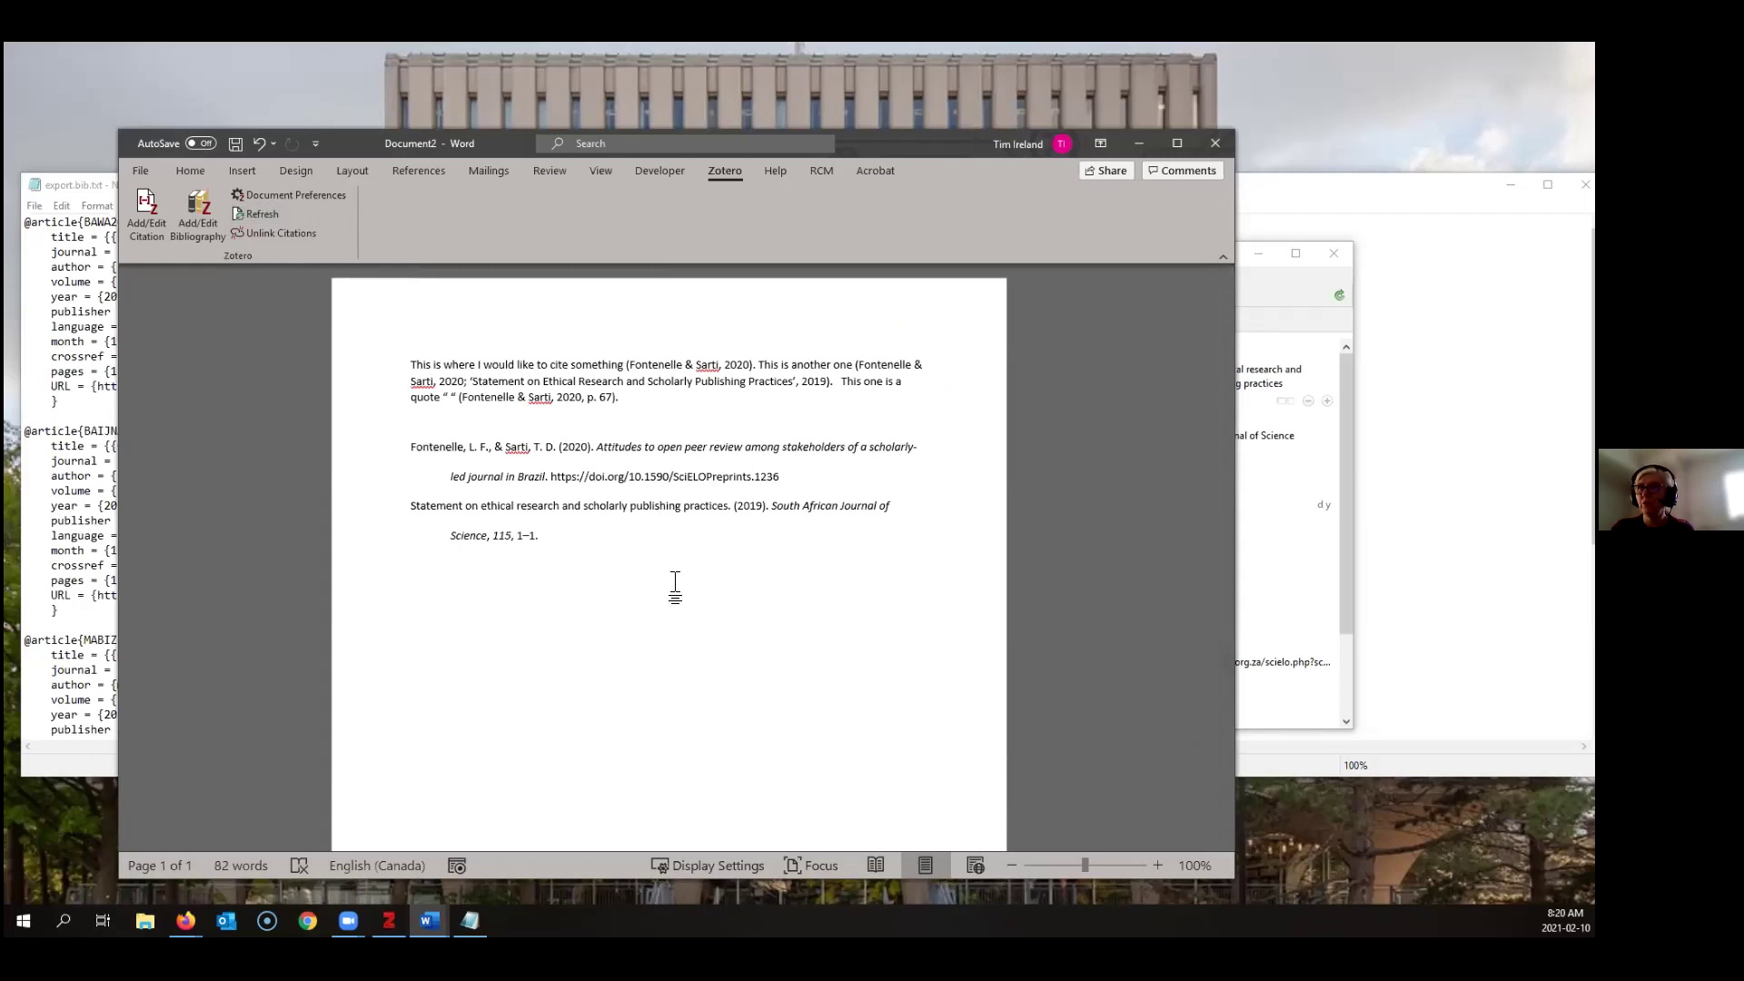
pyautogui.click(281, 196)
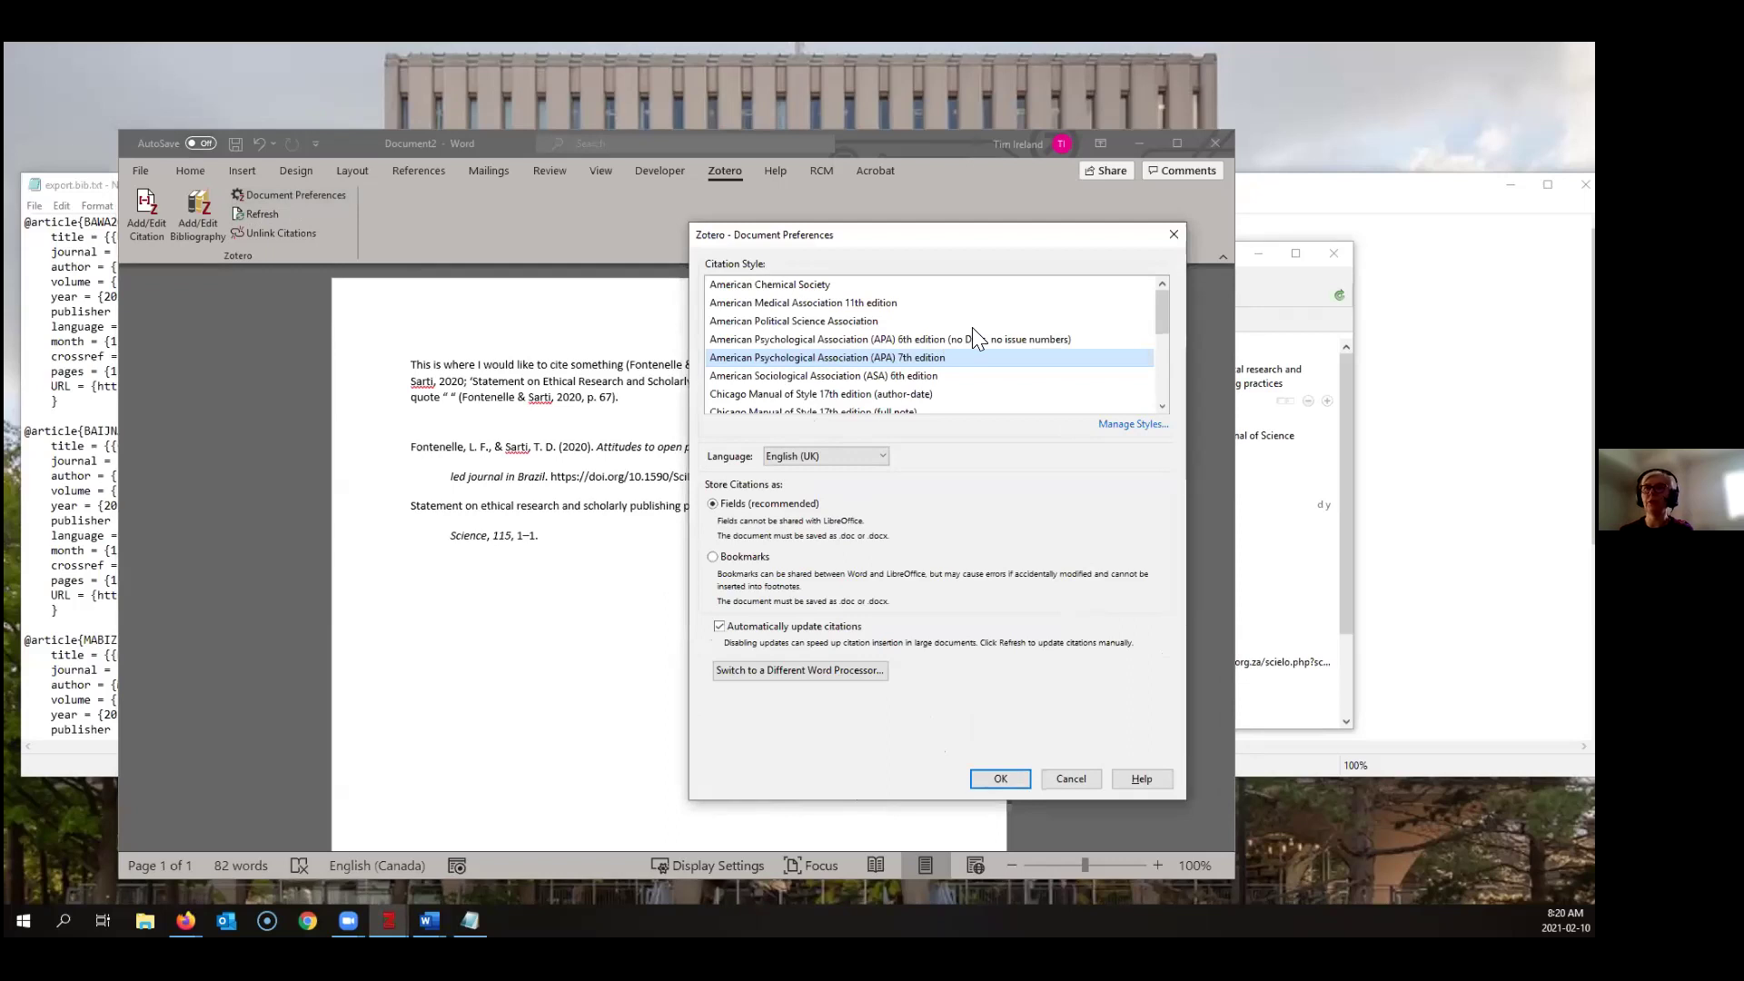
pyautogui.scroll(-1, 834, 329)
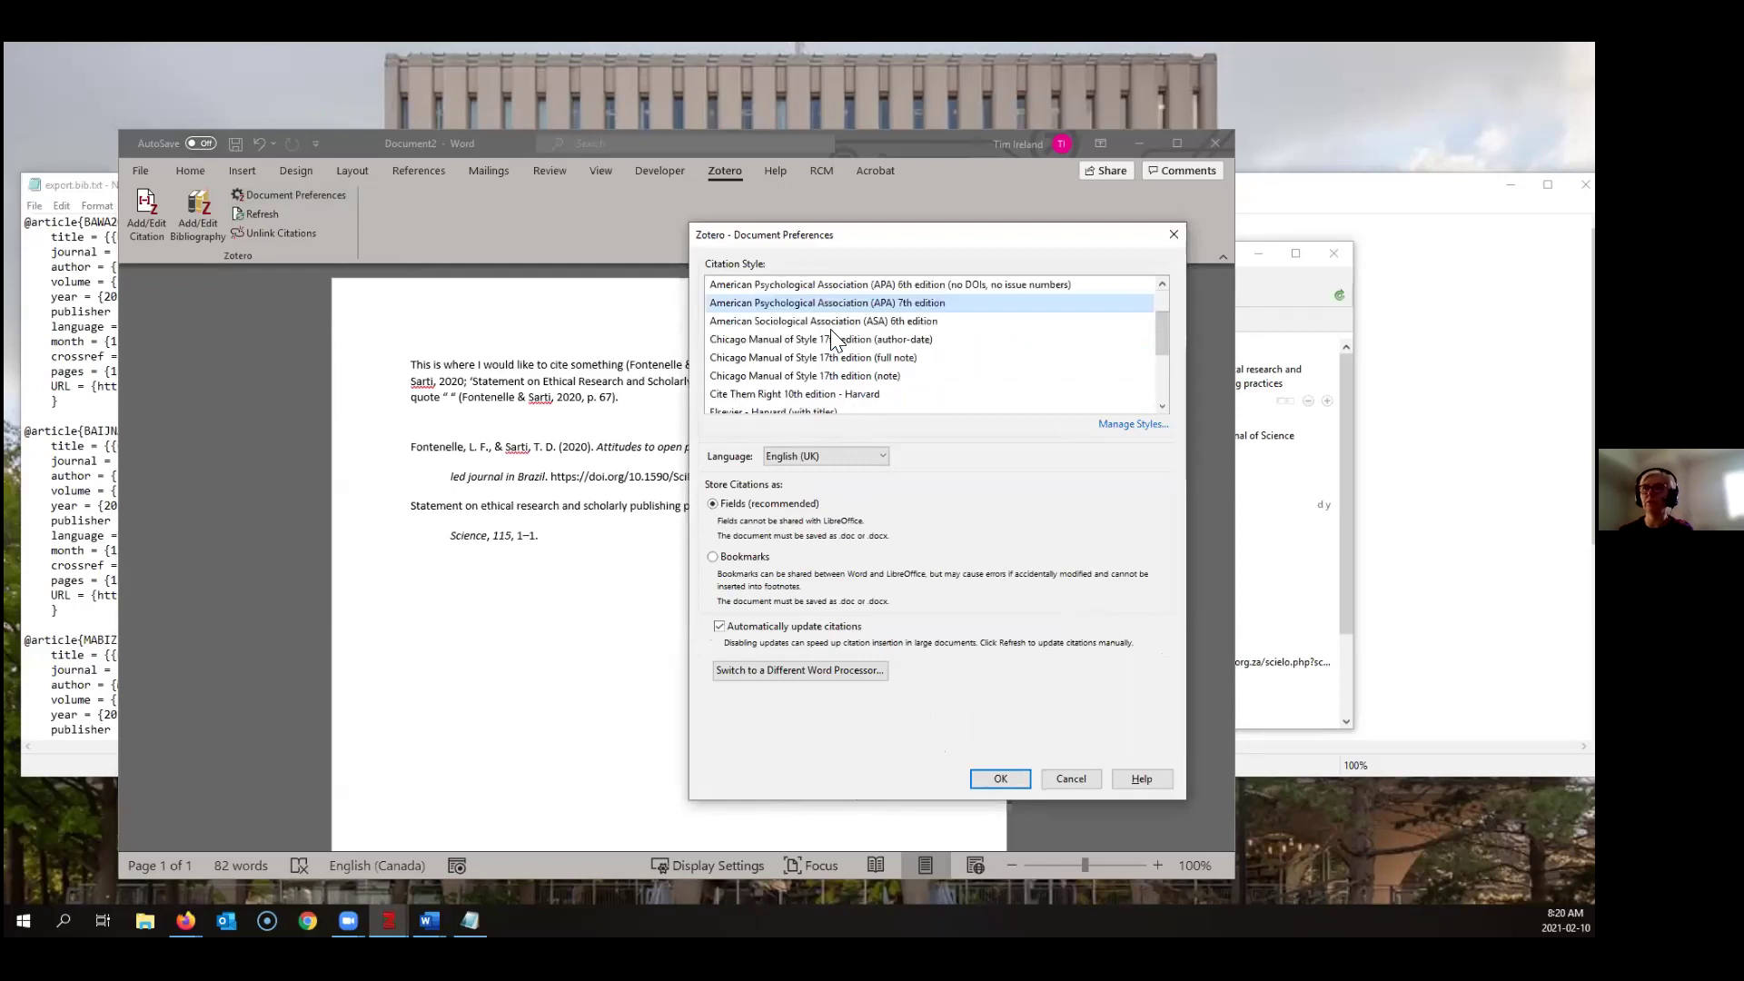
pyautogui.scroll(-1, 834, 339)
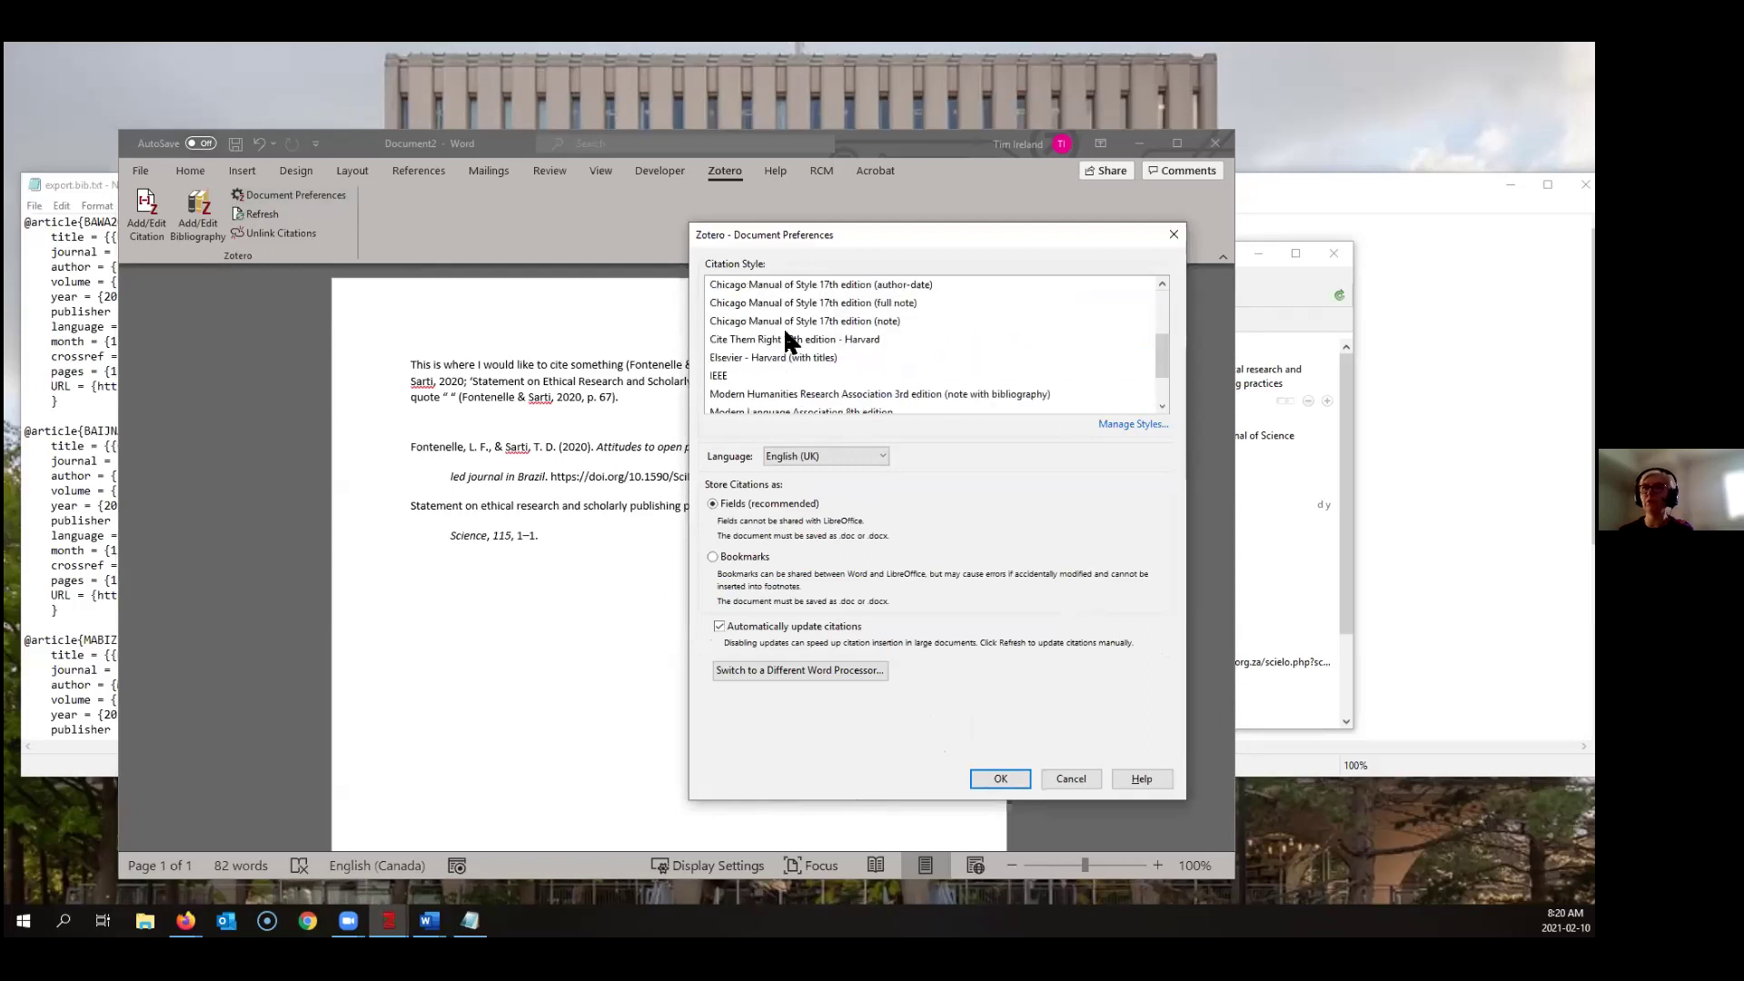
pyautogui.click(718, 377)
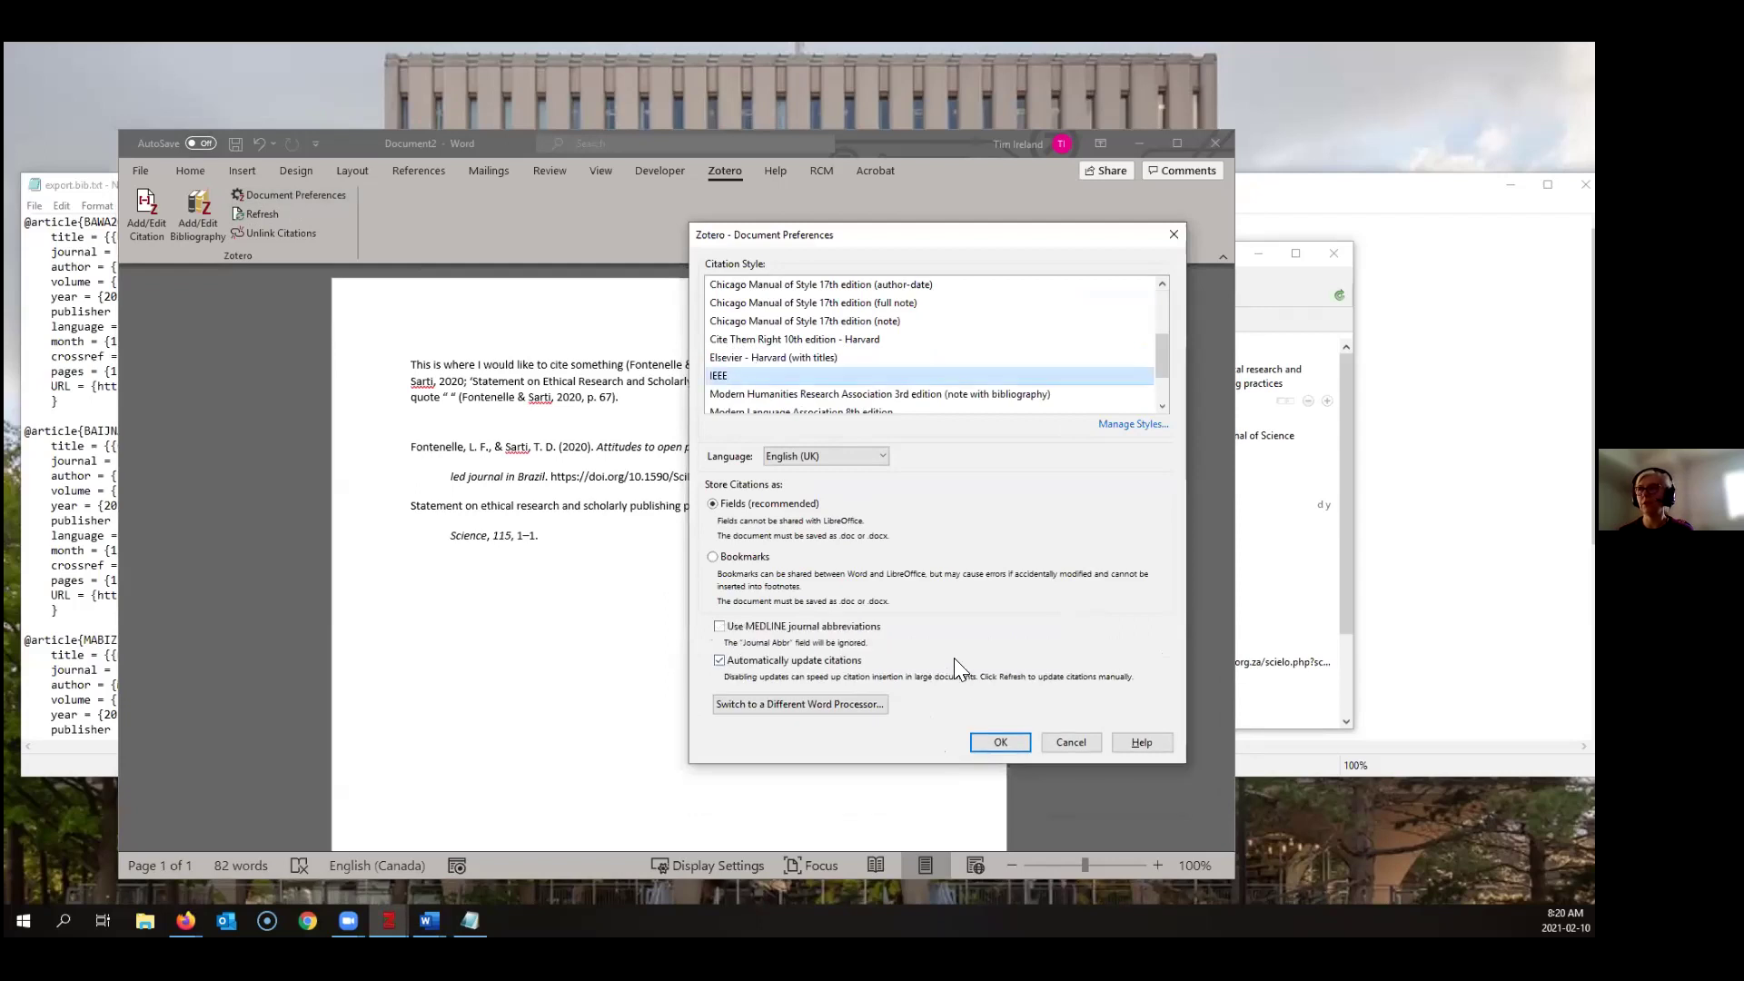
pyautogui.click(1000, 743)
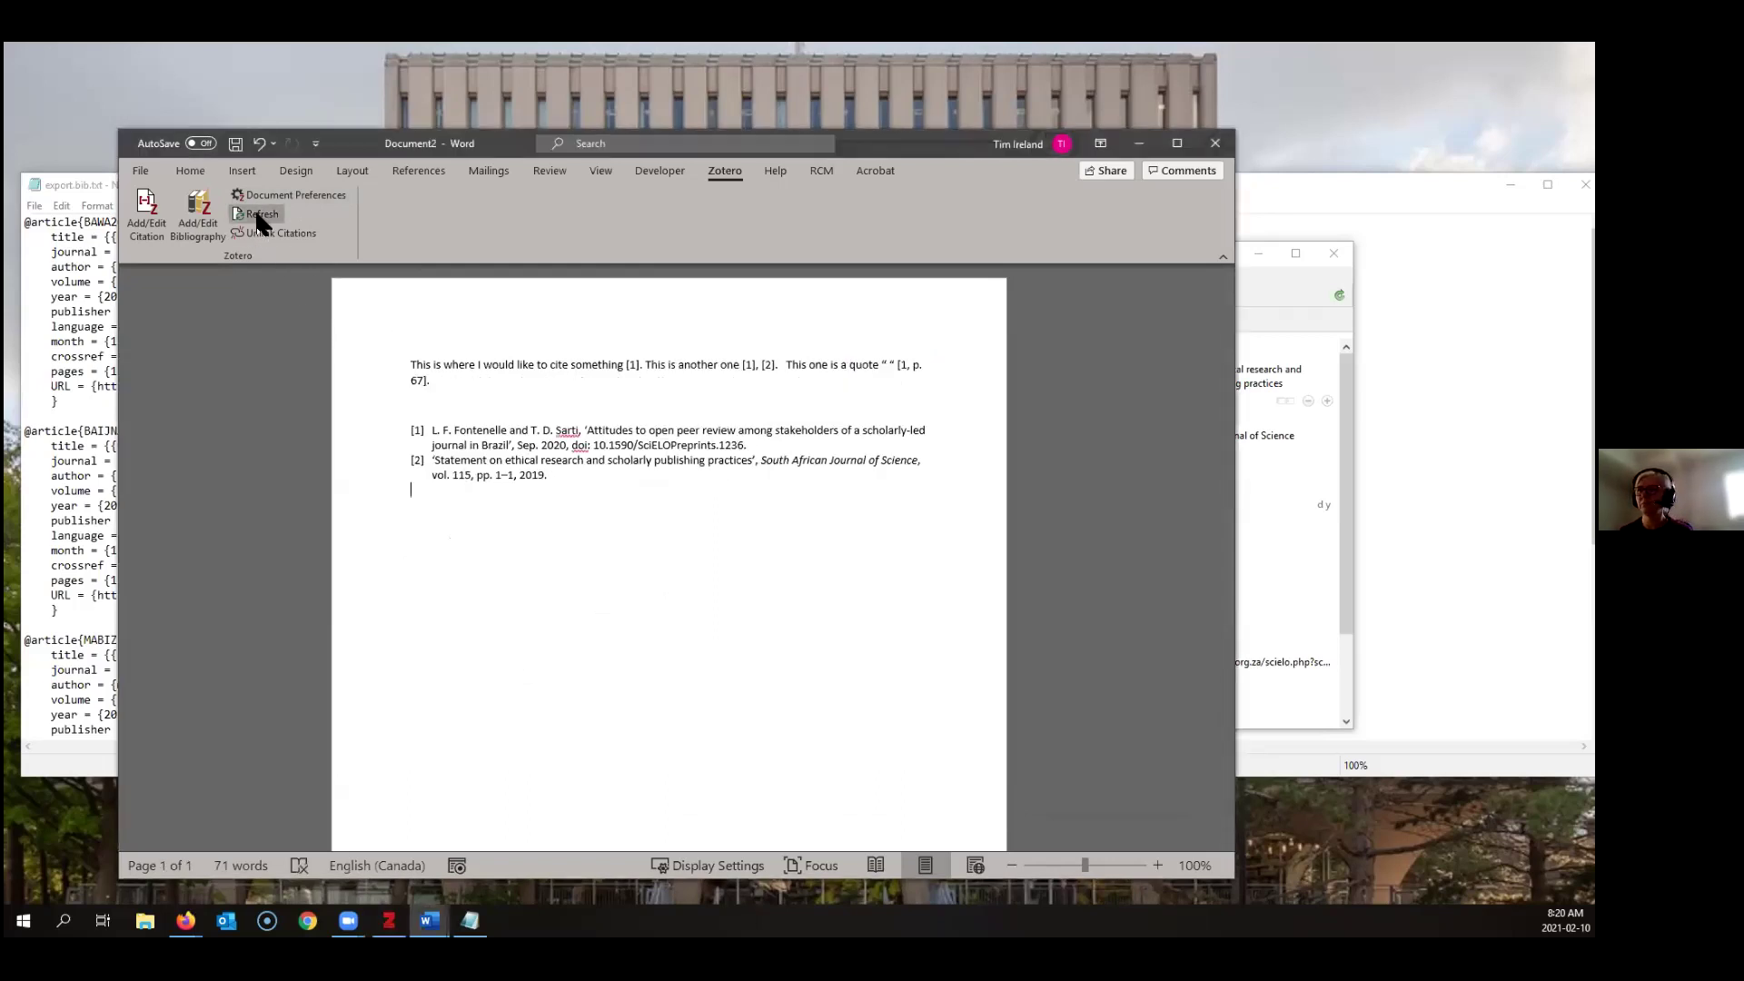
pyautogui.click(289, 194)
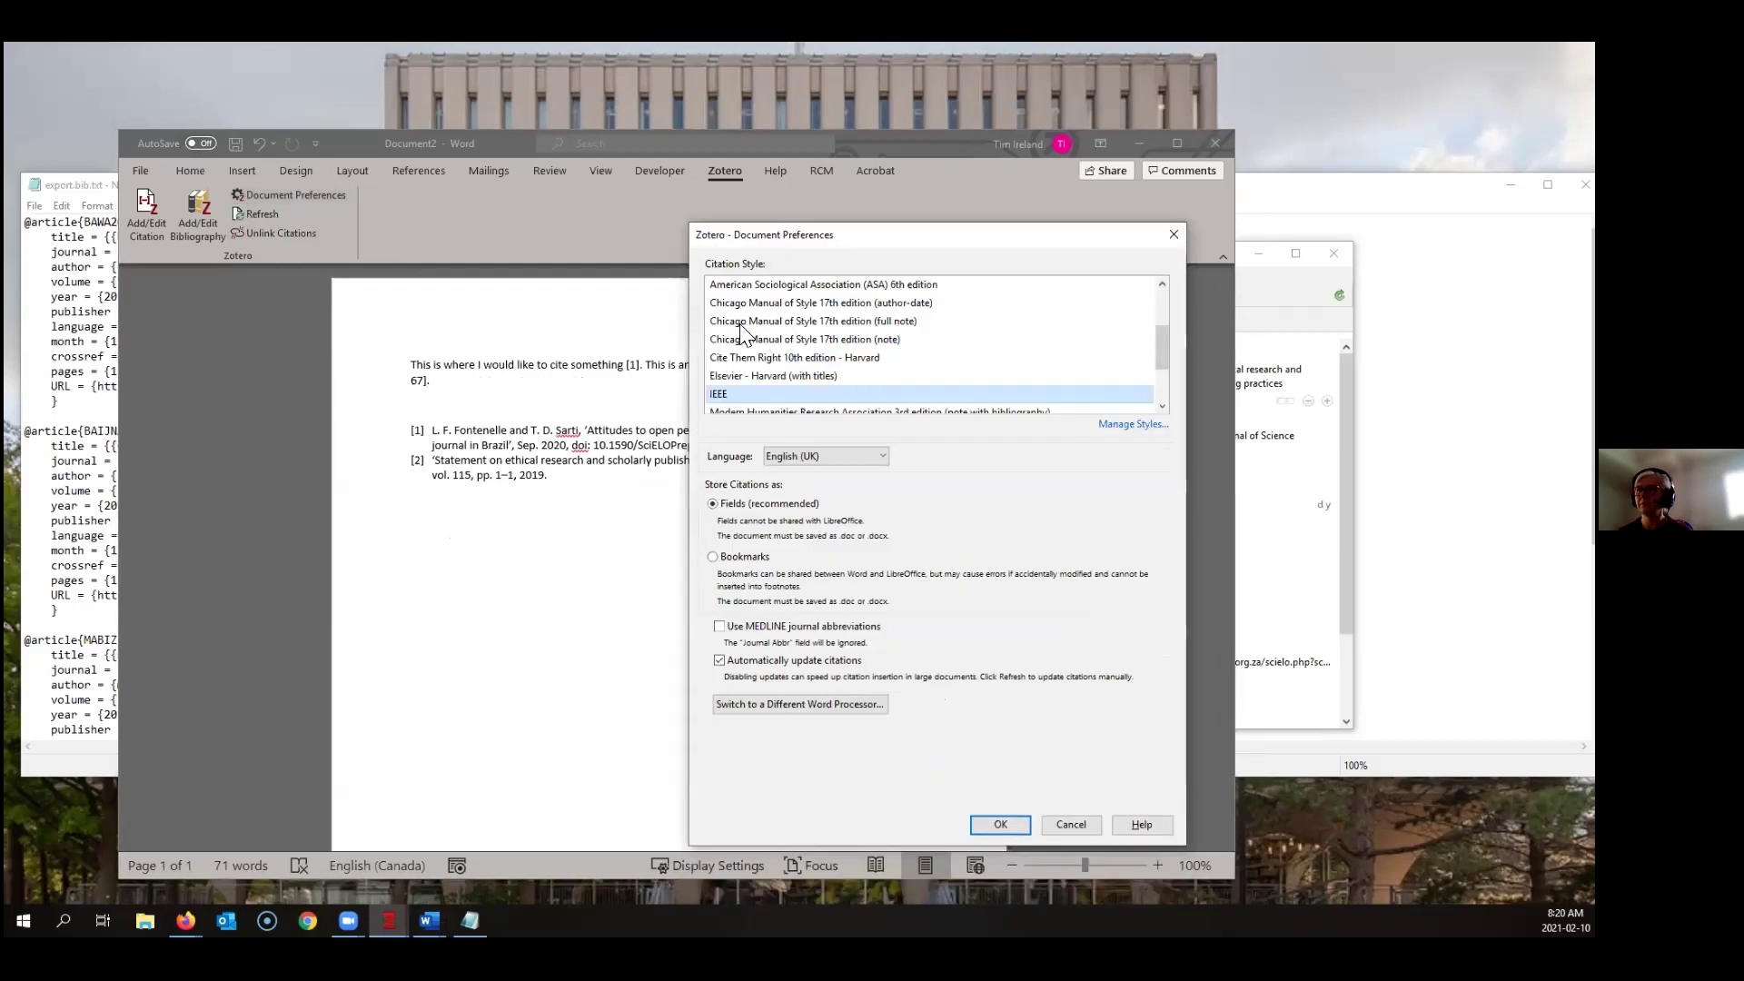
pyautogui.scroll(5, 743, 331)
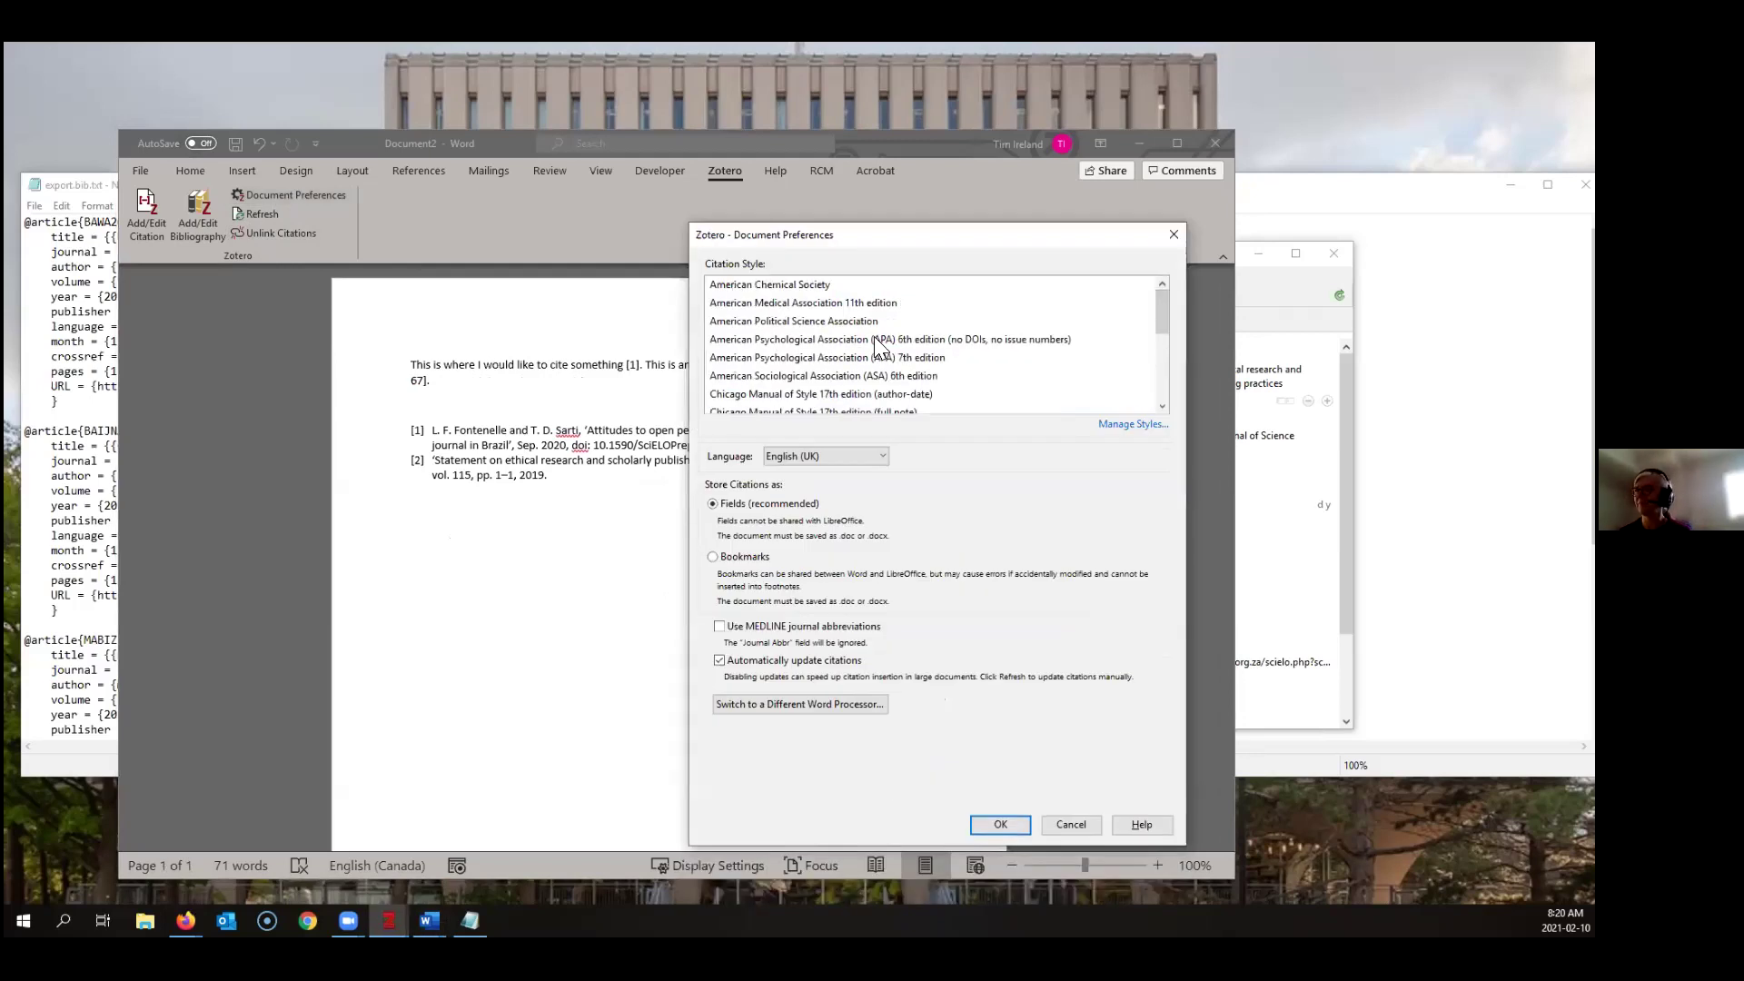
pyautogui.click(849, 363)
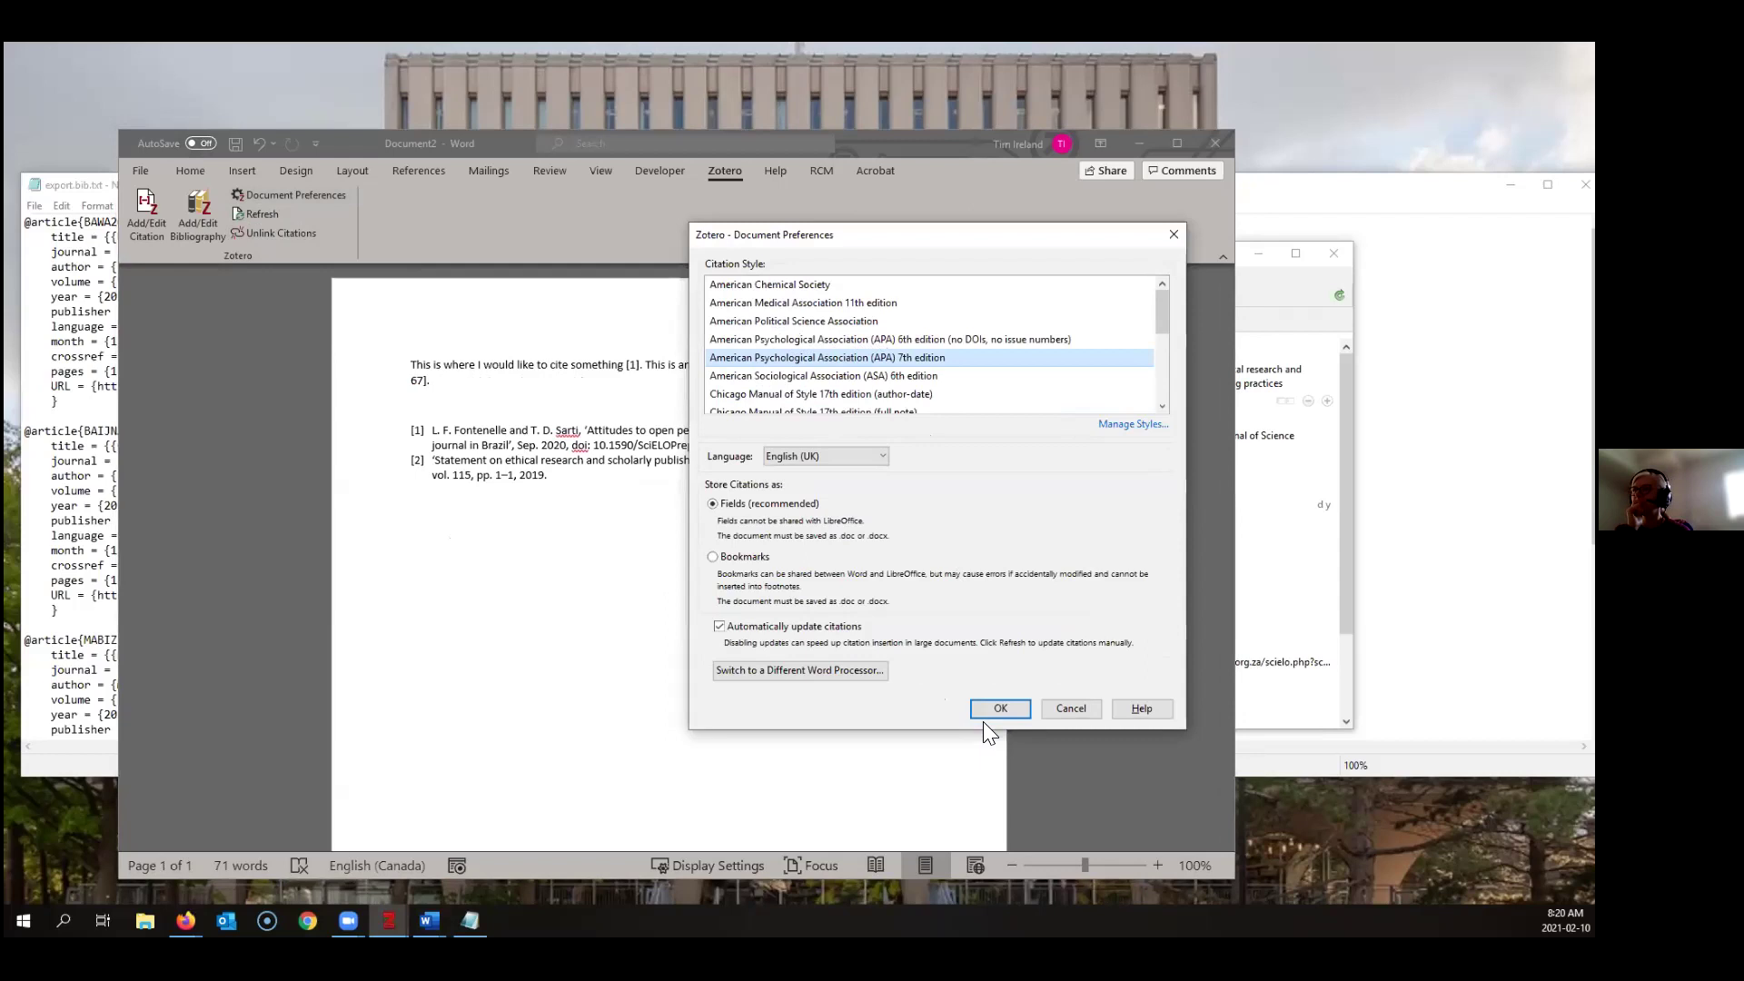
pyautogui.click(1001, 824)
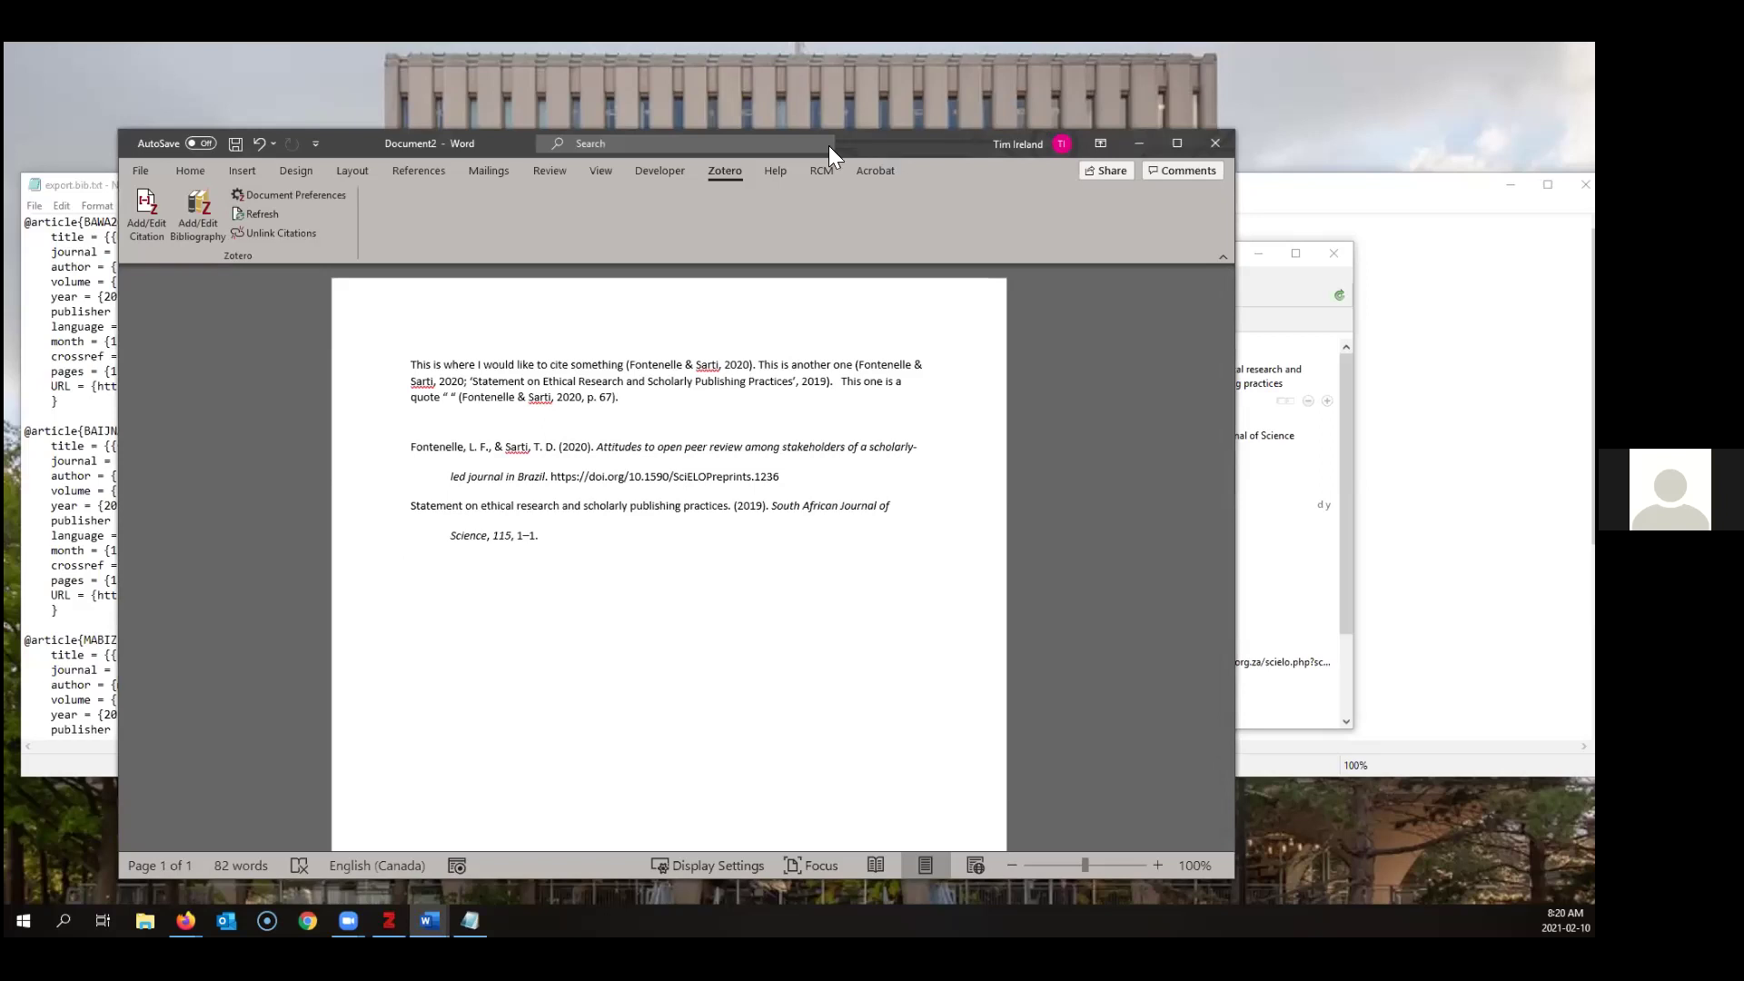
pyautogui.click(1138, 142)
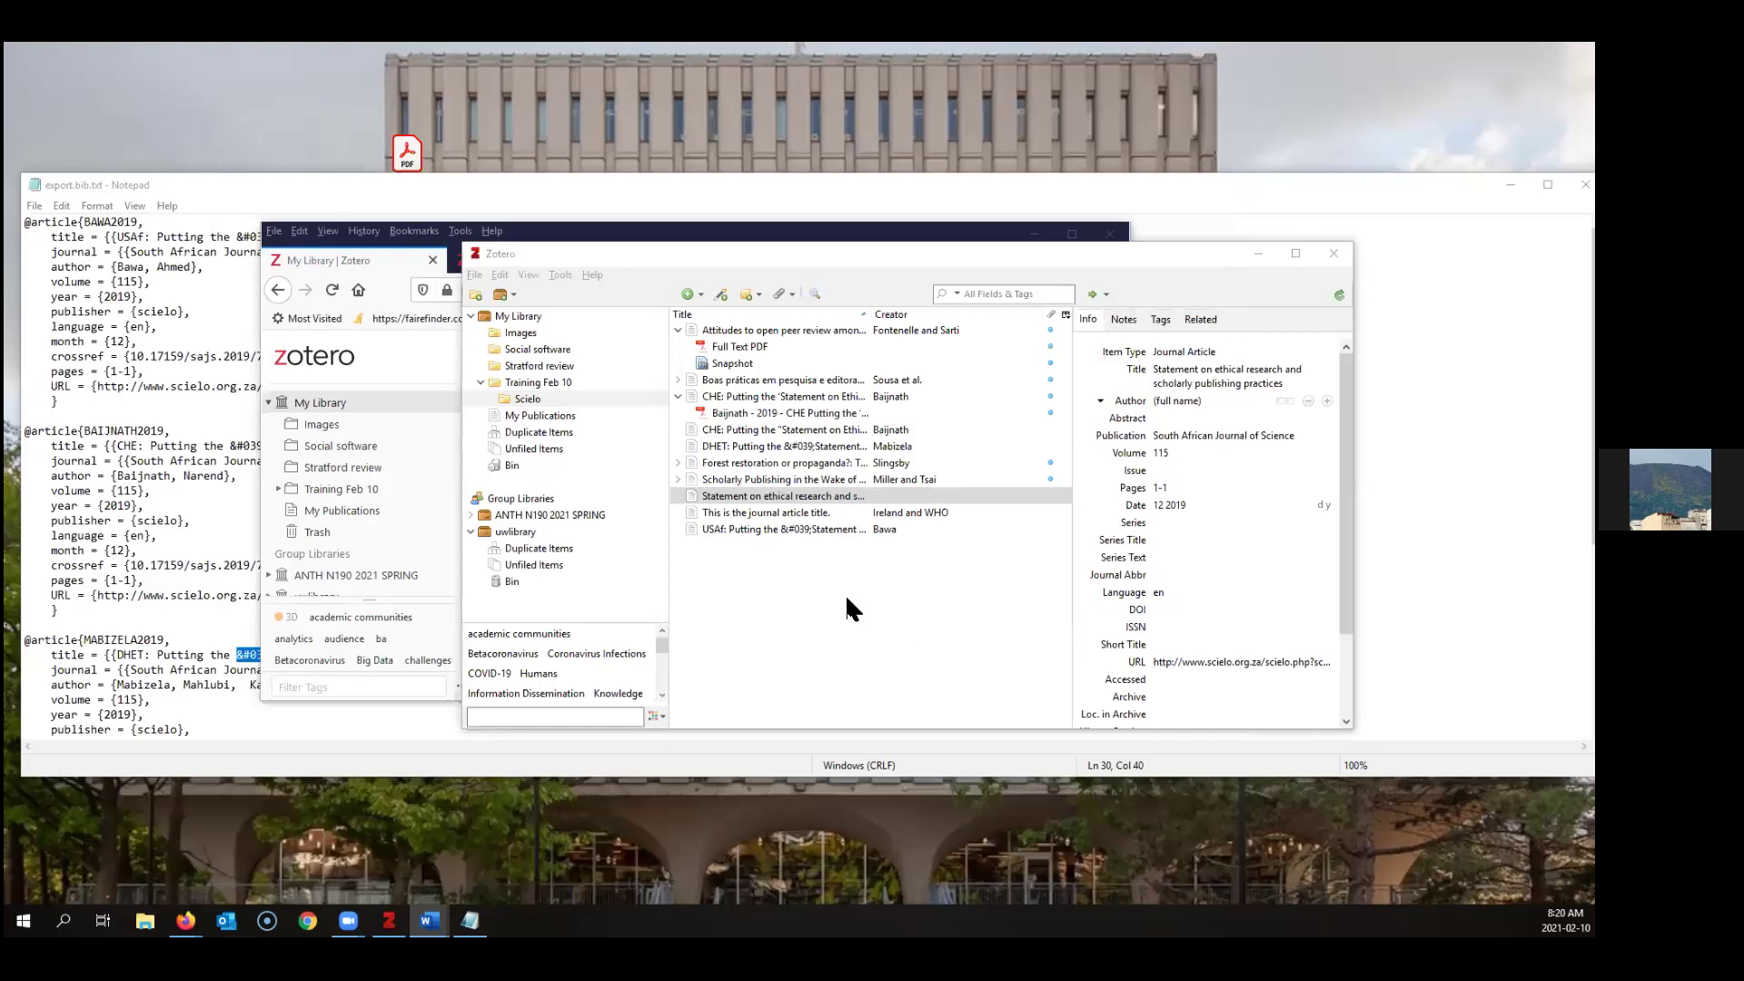
# Show the article's tags and step through the existing ones without changing them
pyautogui.click(1161, 320)
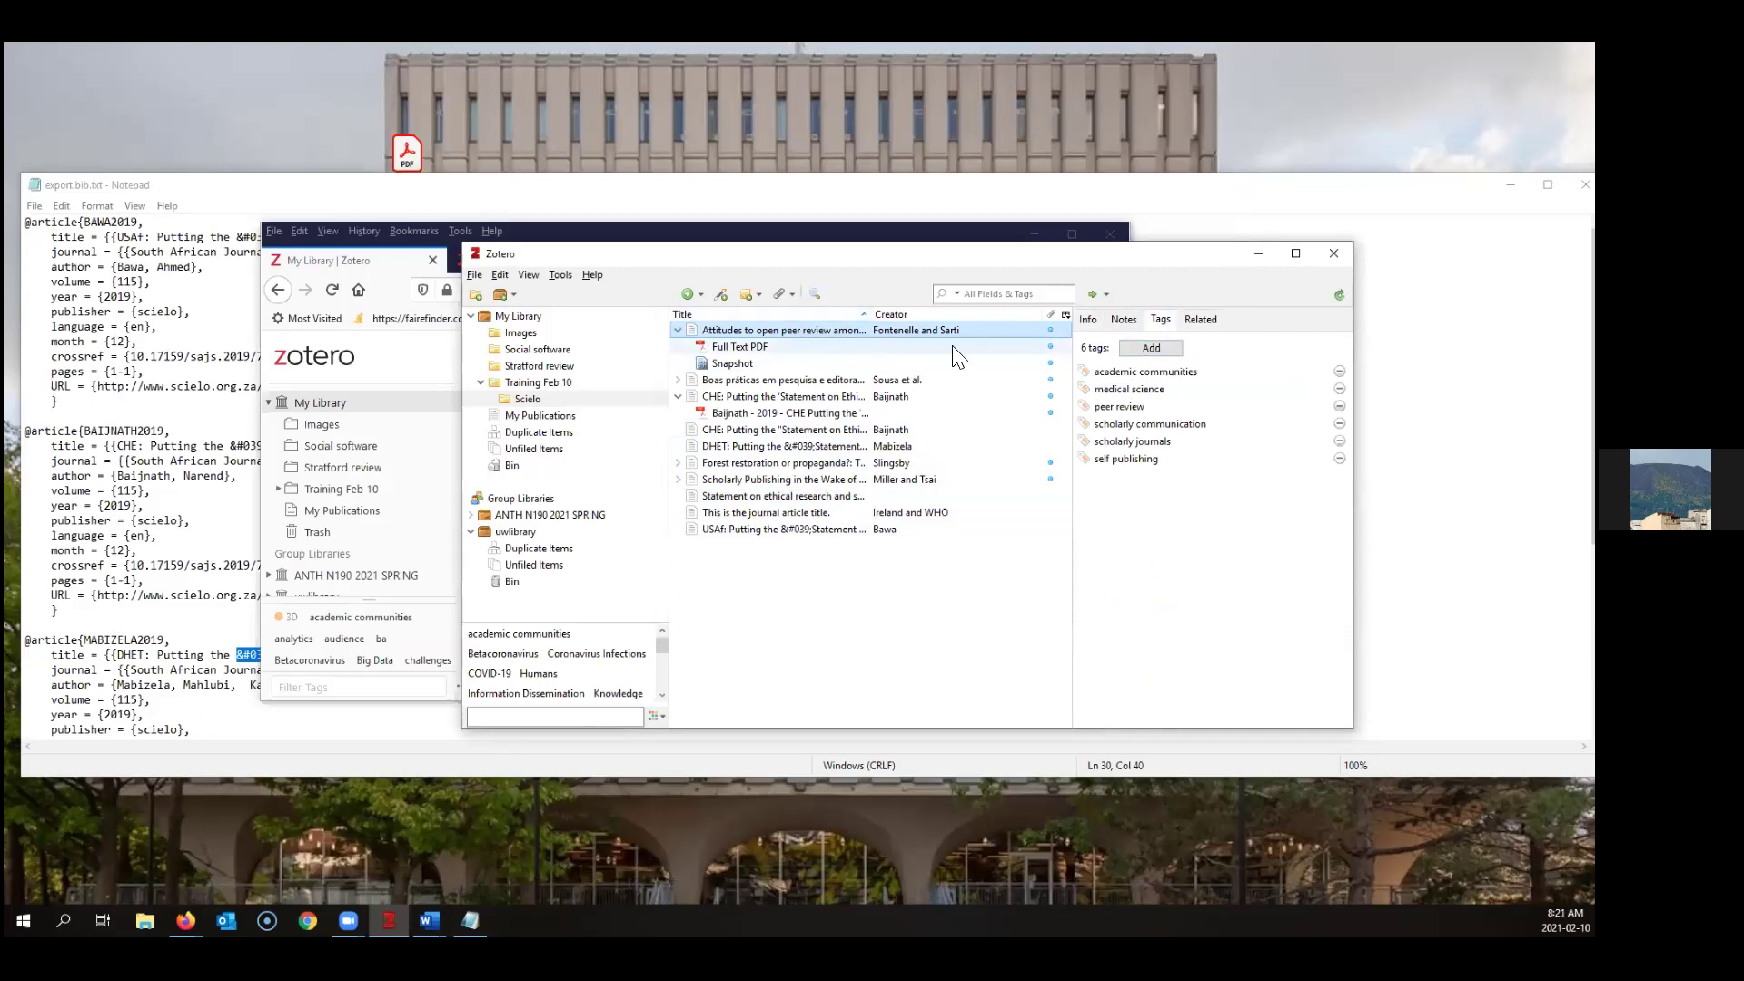
pyautogui.click(1198, 424)
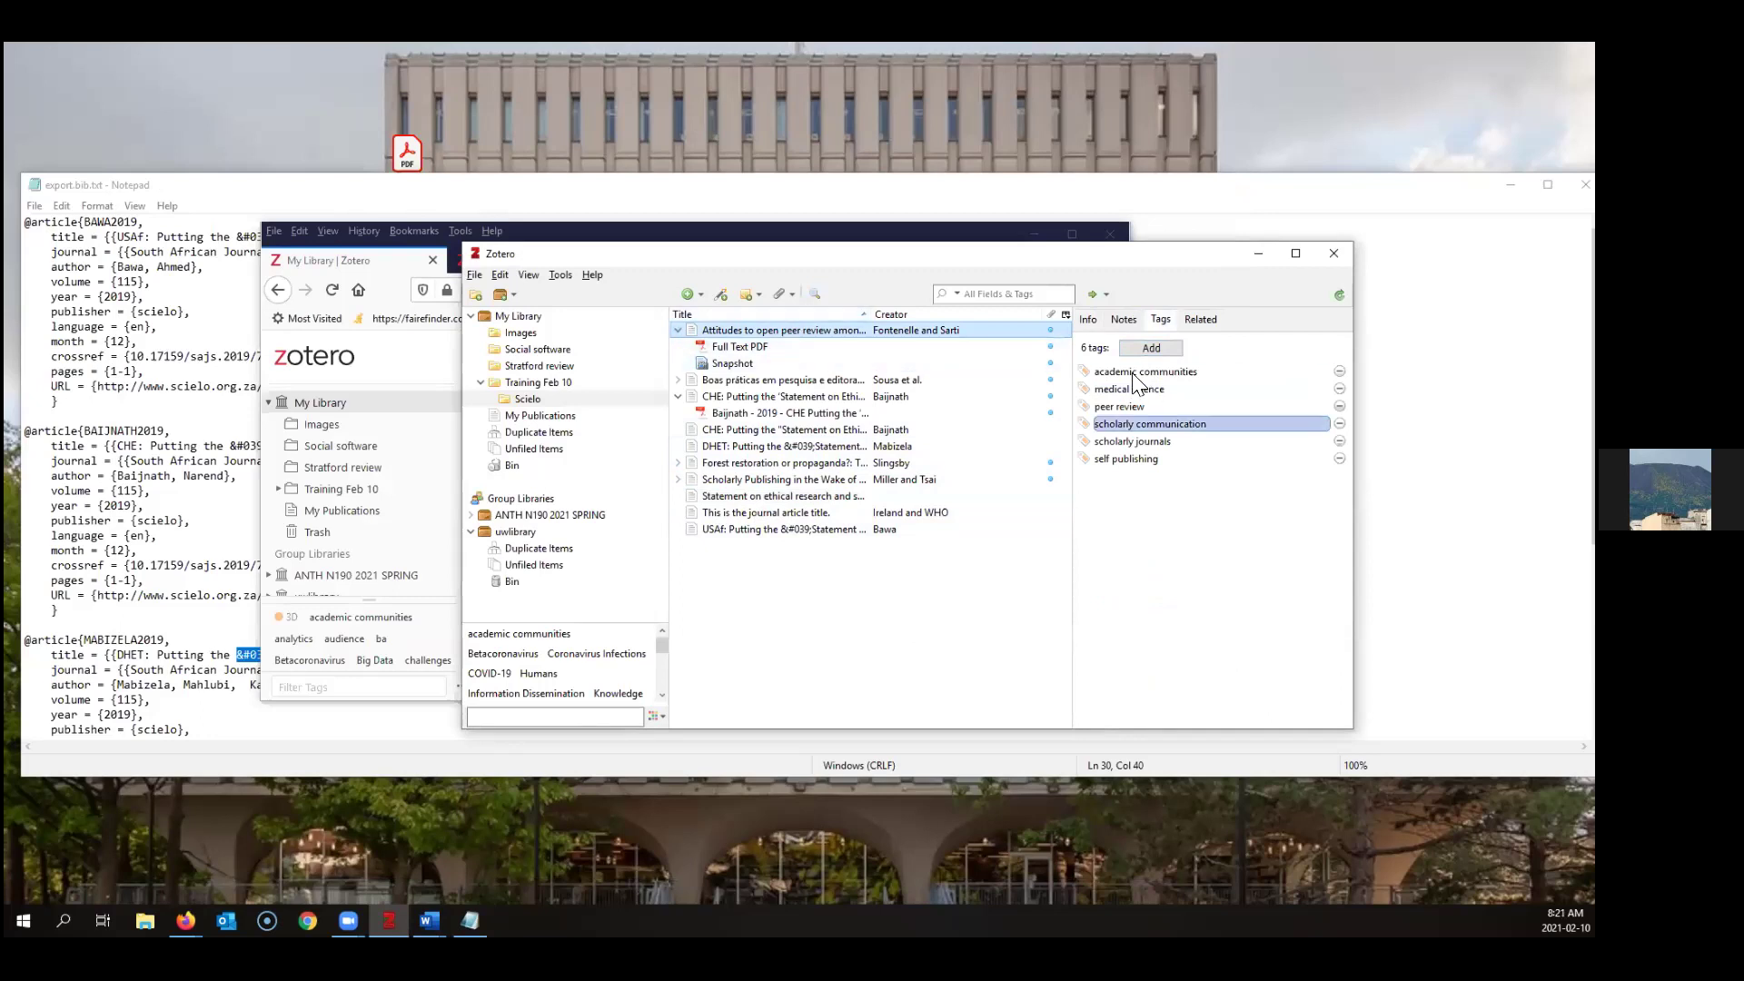
pyautogui.click(1136, 372)
pyautogui.click(1127, 389)
pyautogui.click(1119, 406)
pyautogui.press('Tab')
pyautogui.press('Escape')
# Add the tag 'Canada' to the open peer review article and bring Zotero forward
pyautogui.click(1150, 348)
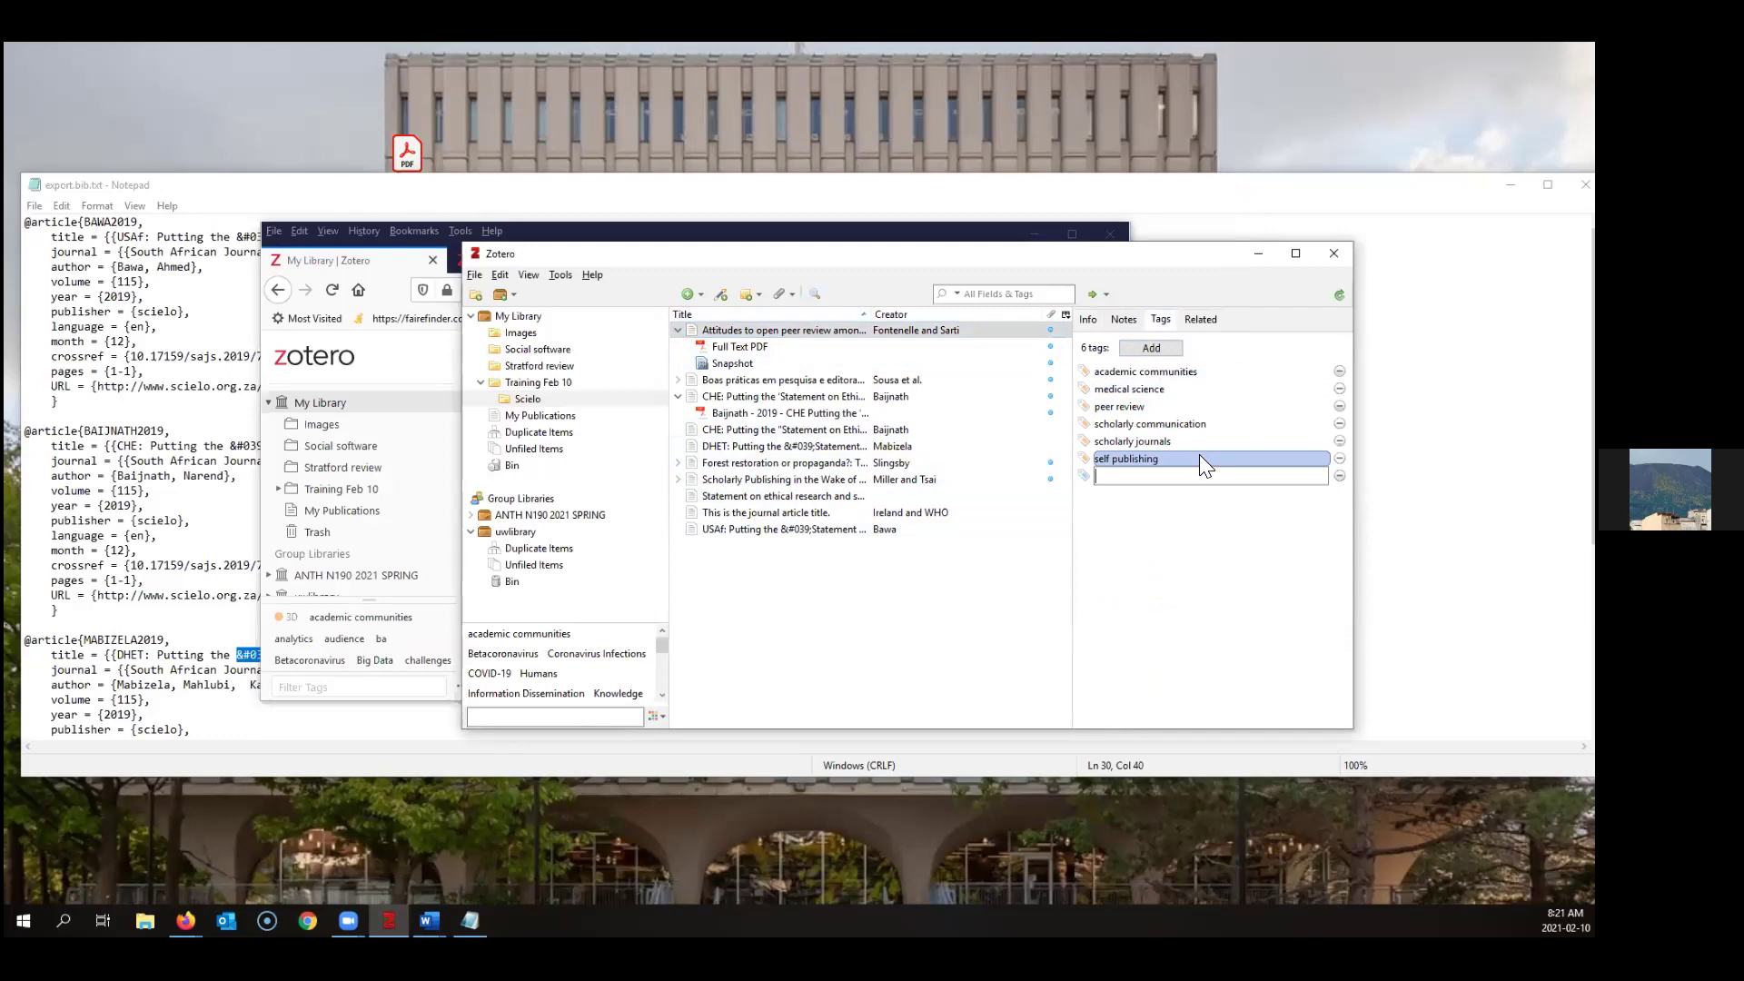
pyautogui.write('Canada')
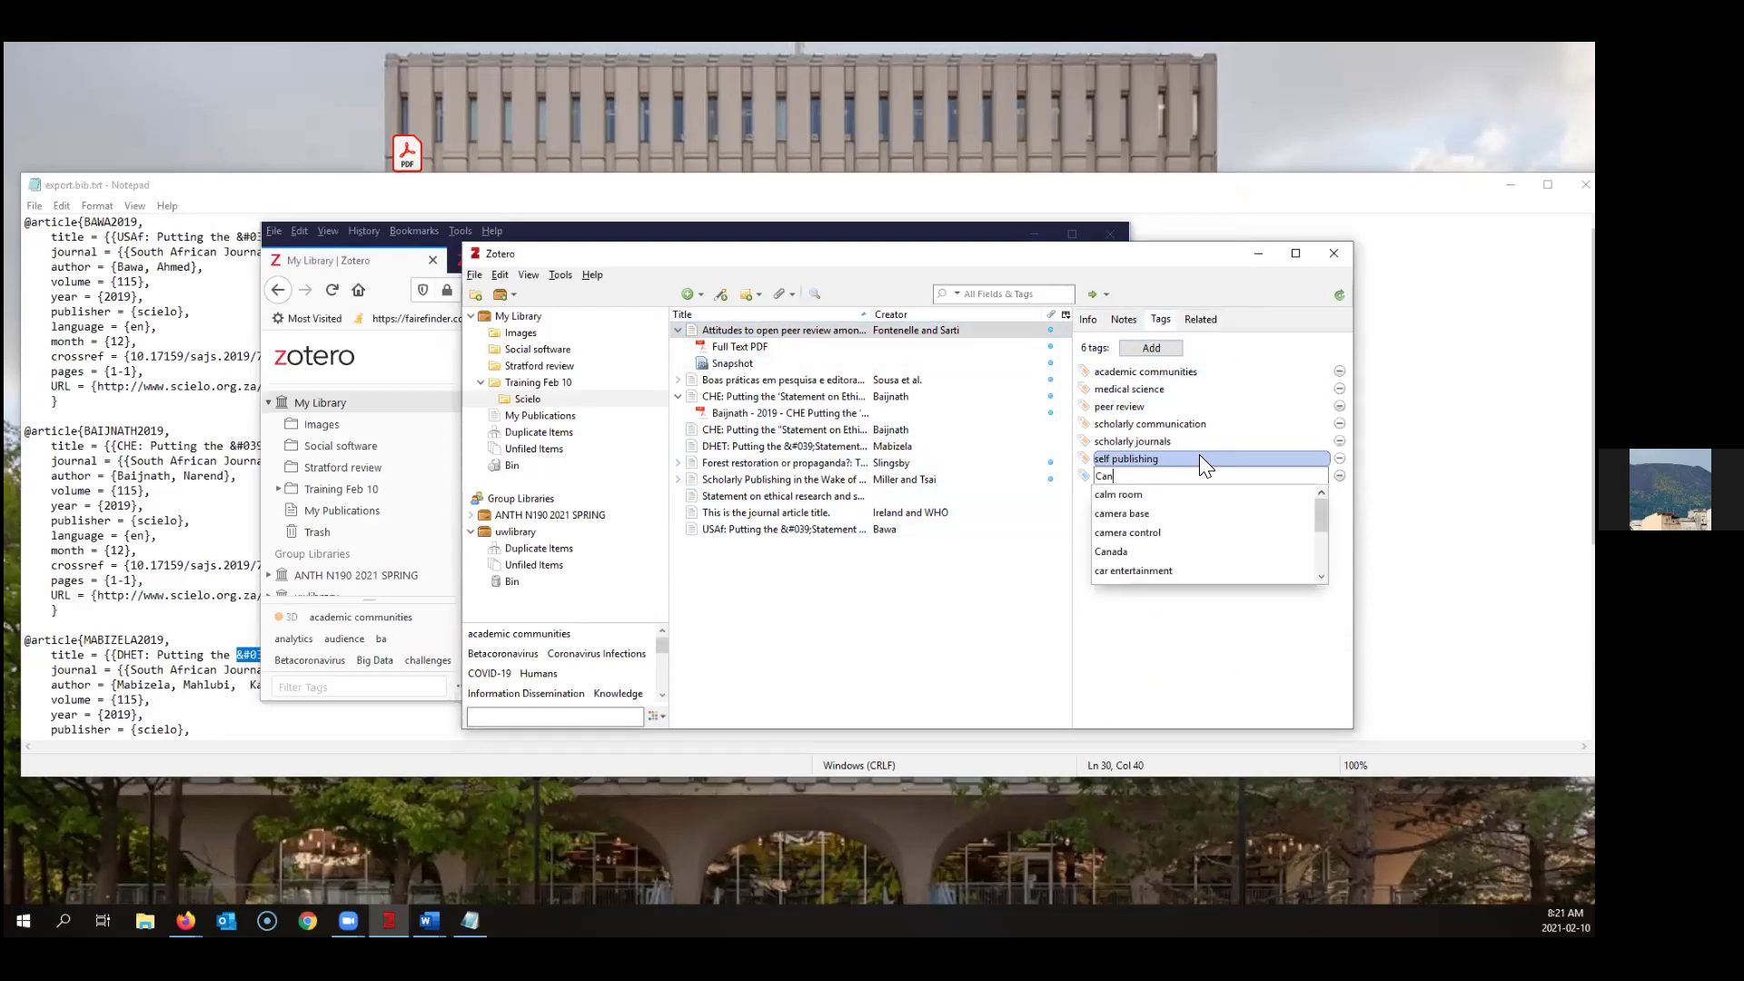
pyautogui.press('Return')
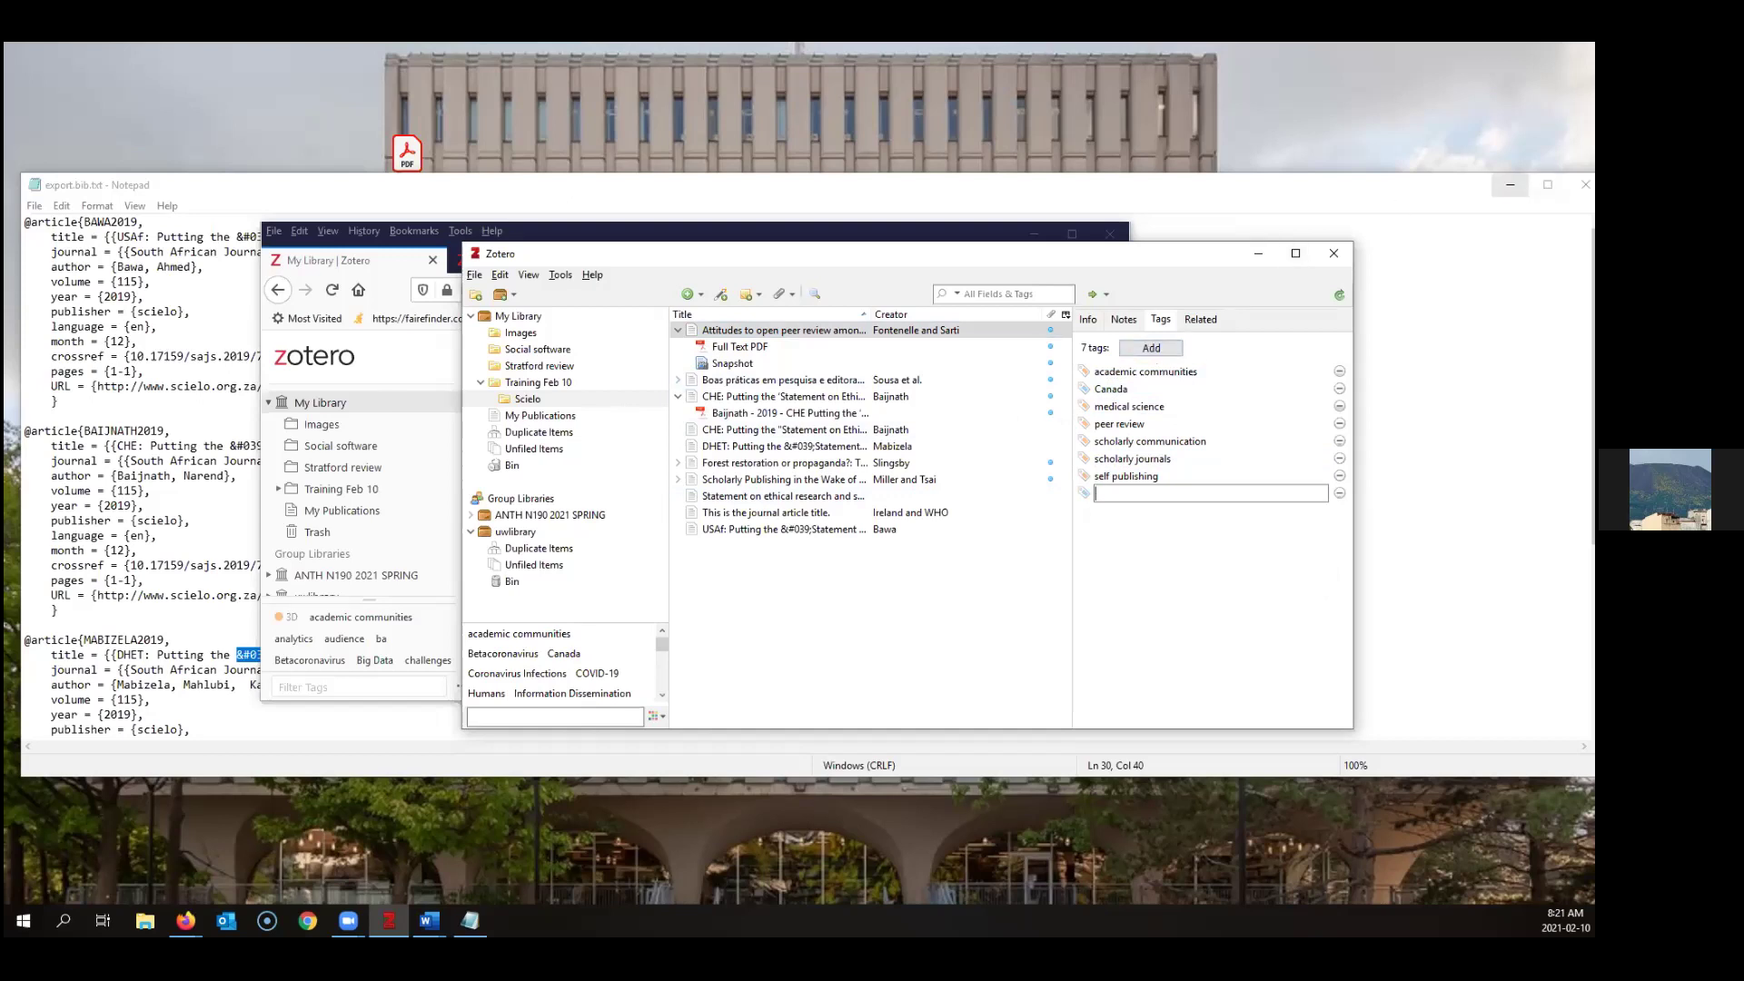
pyautogui.click(1510, 185)
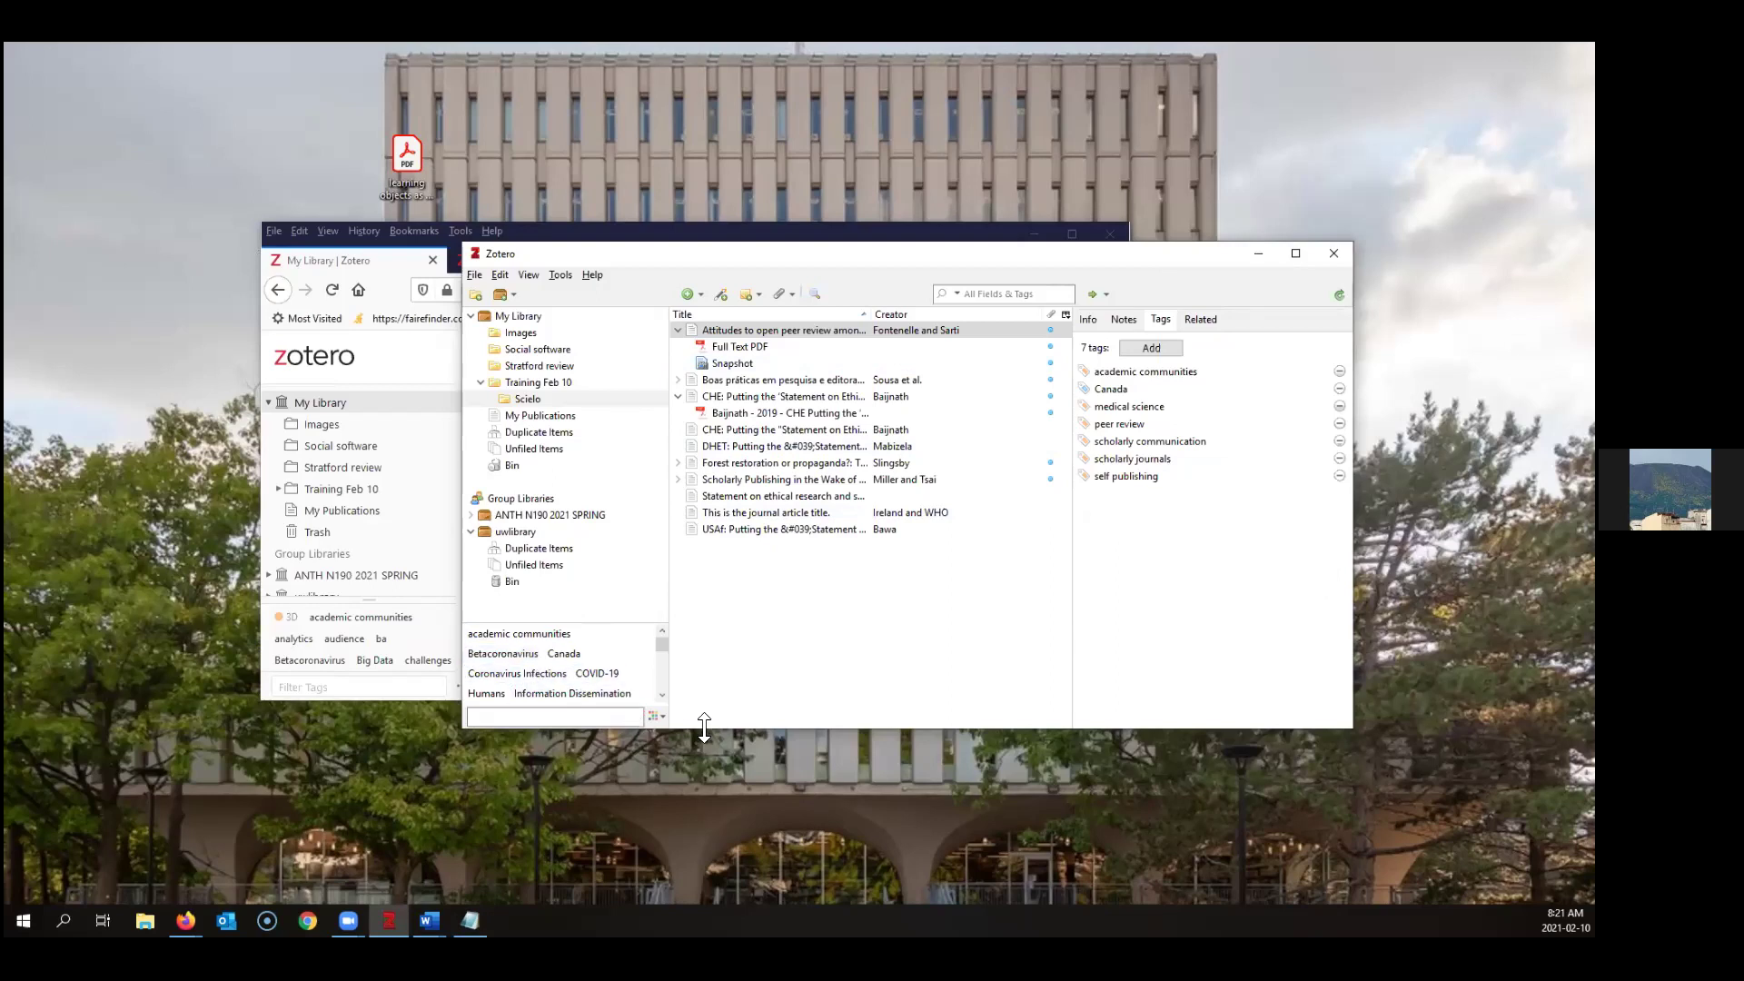
# Enlarge the Zotero window and filter the items by the COVID-19 tag
pyautogui.moveTo(704, 728); pyautogui.dragTo(704, 838)
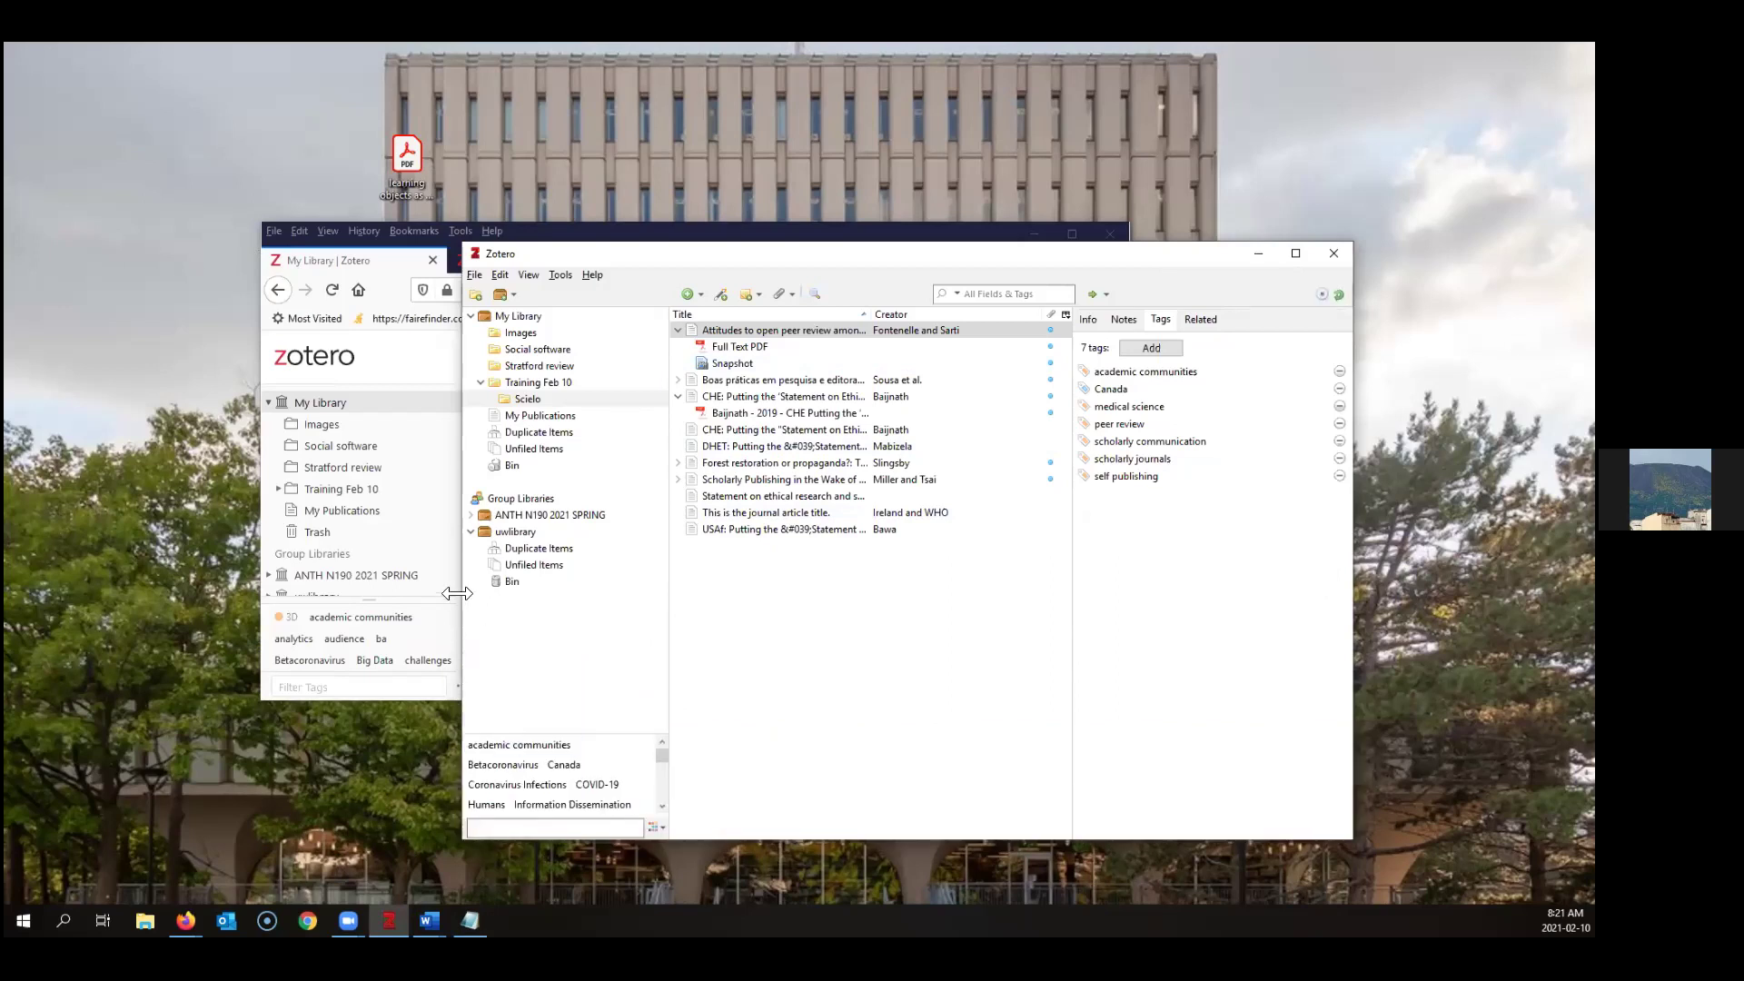
pyautogui.moveTo(457, 593); pyautogui.dragTo(199, 600)
pyautogui.click(280, 783)
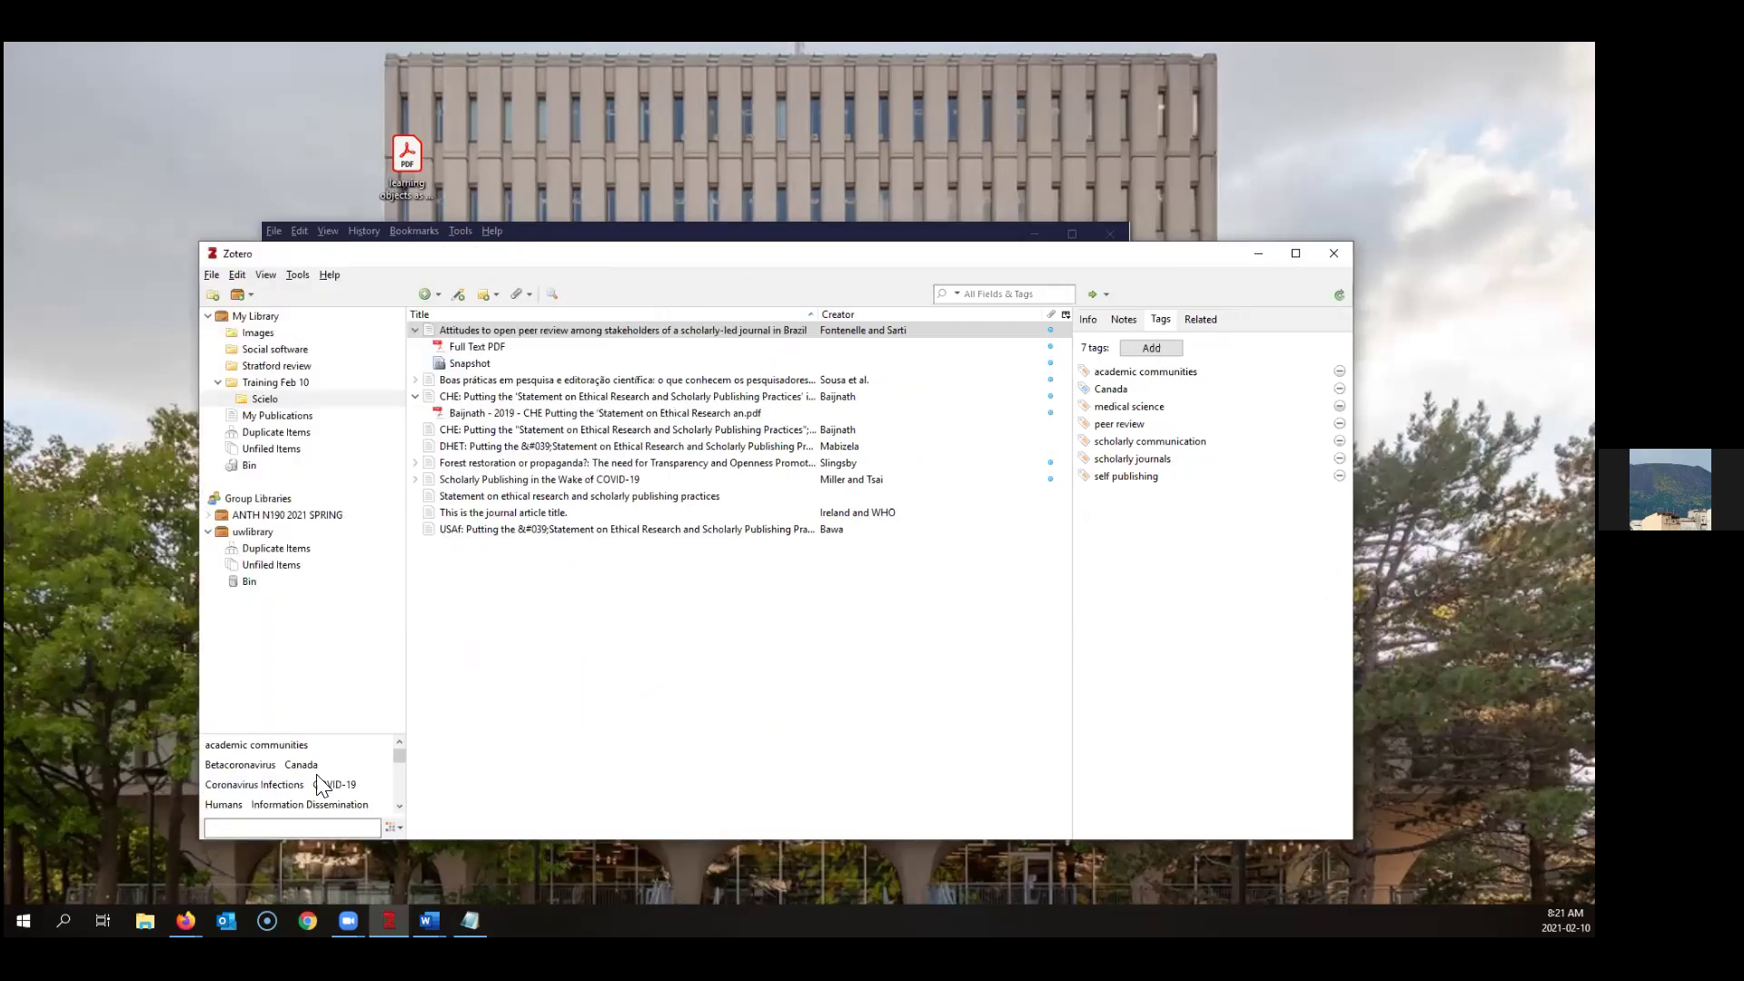
pyautogui.click(336, 787)
pyautogui.click(332, 786)
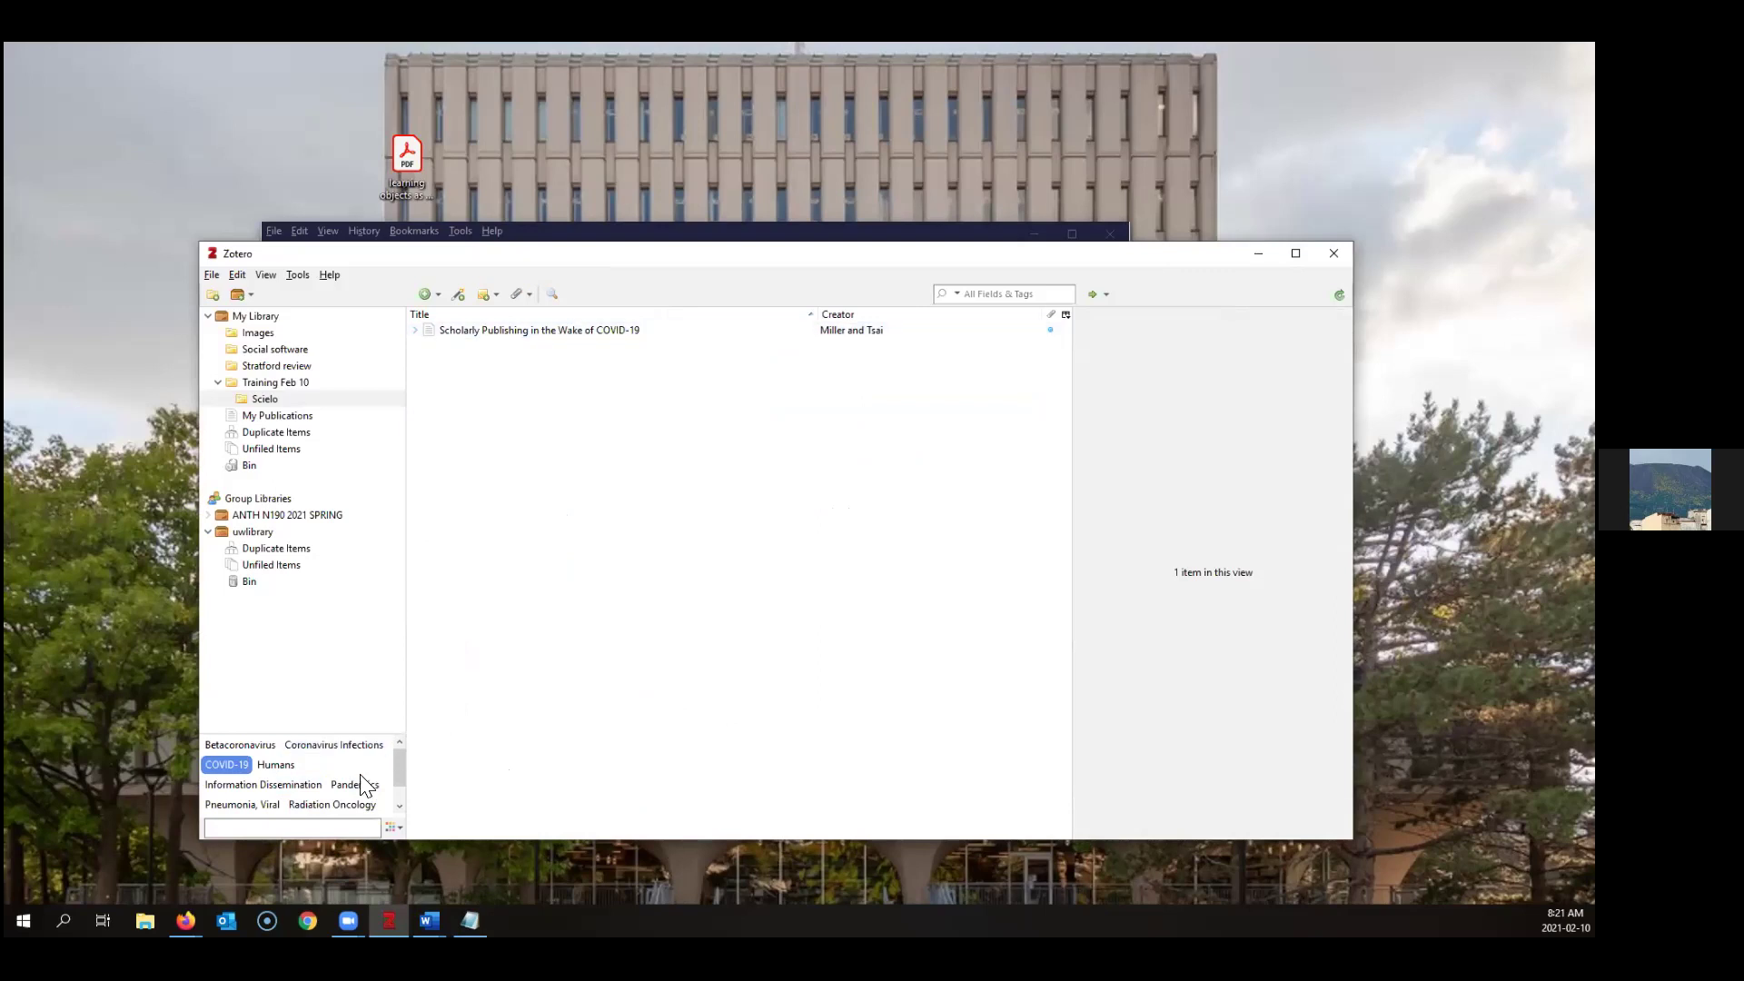
# Add Humans and Betacoronavirus to the tag filter, leaving one matching article
pyautogui.click(274, 767)
pyautogui.click(238, 746)
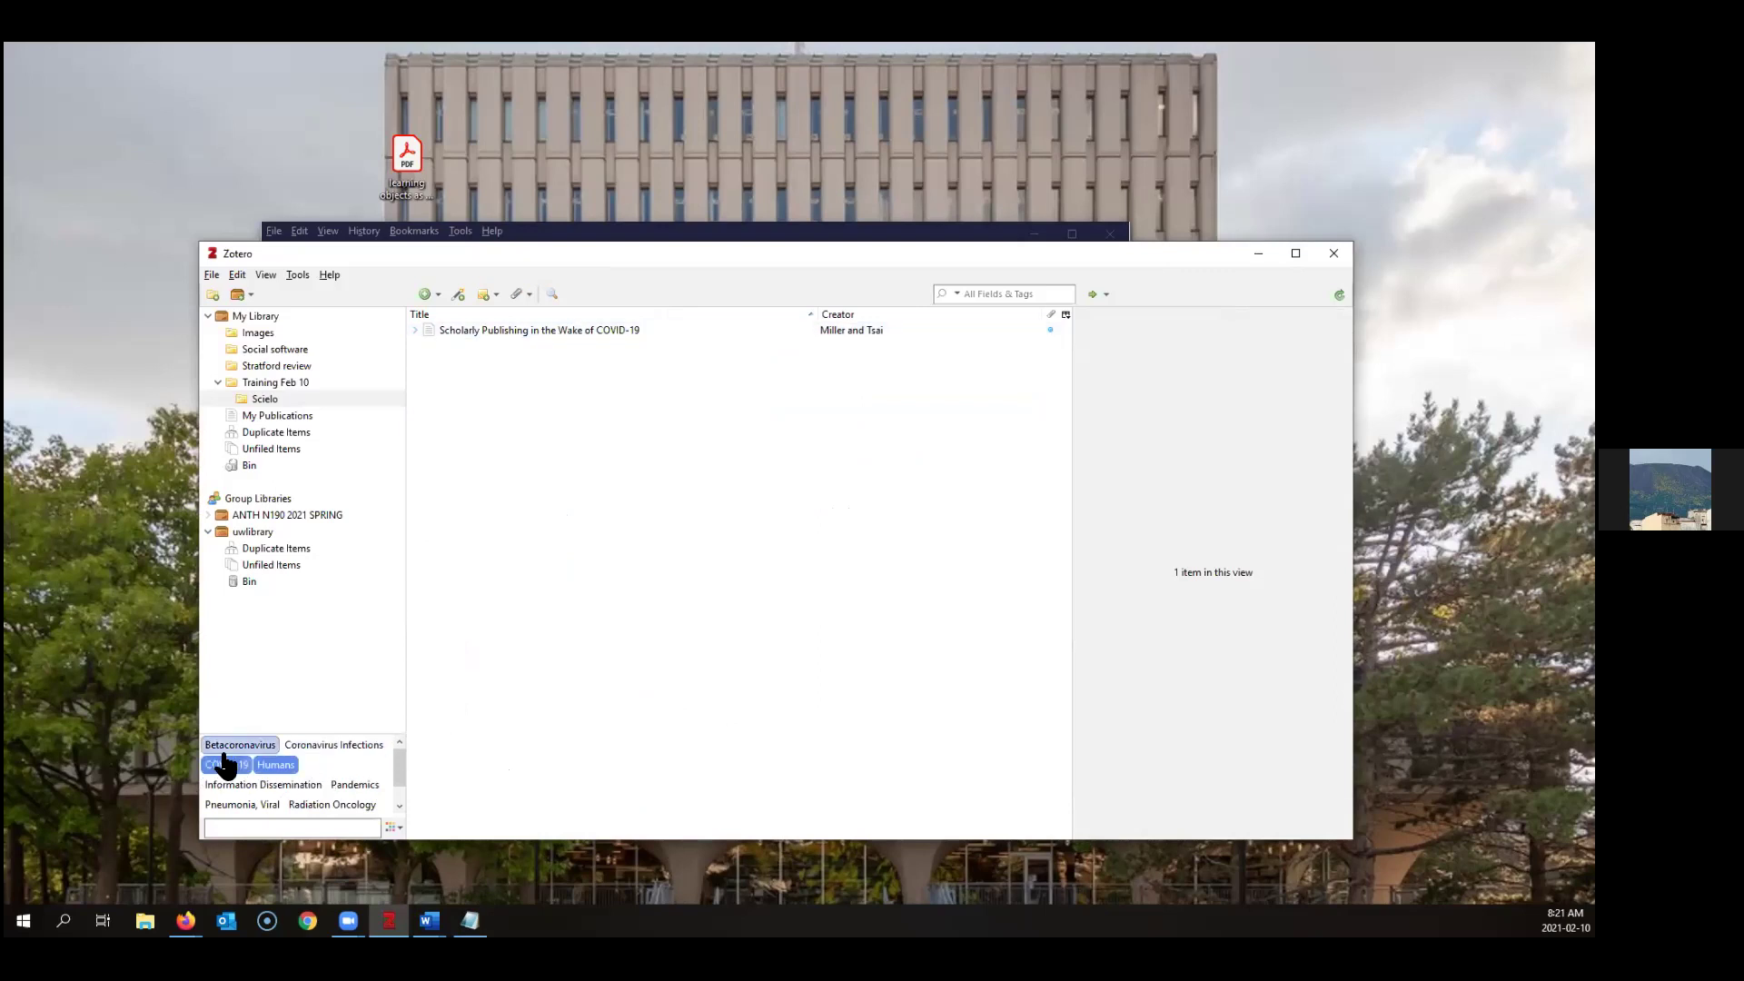
pyautogui.click(349, 620)
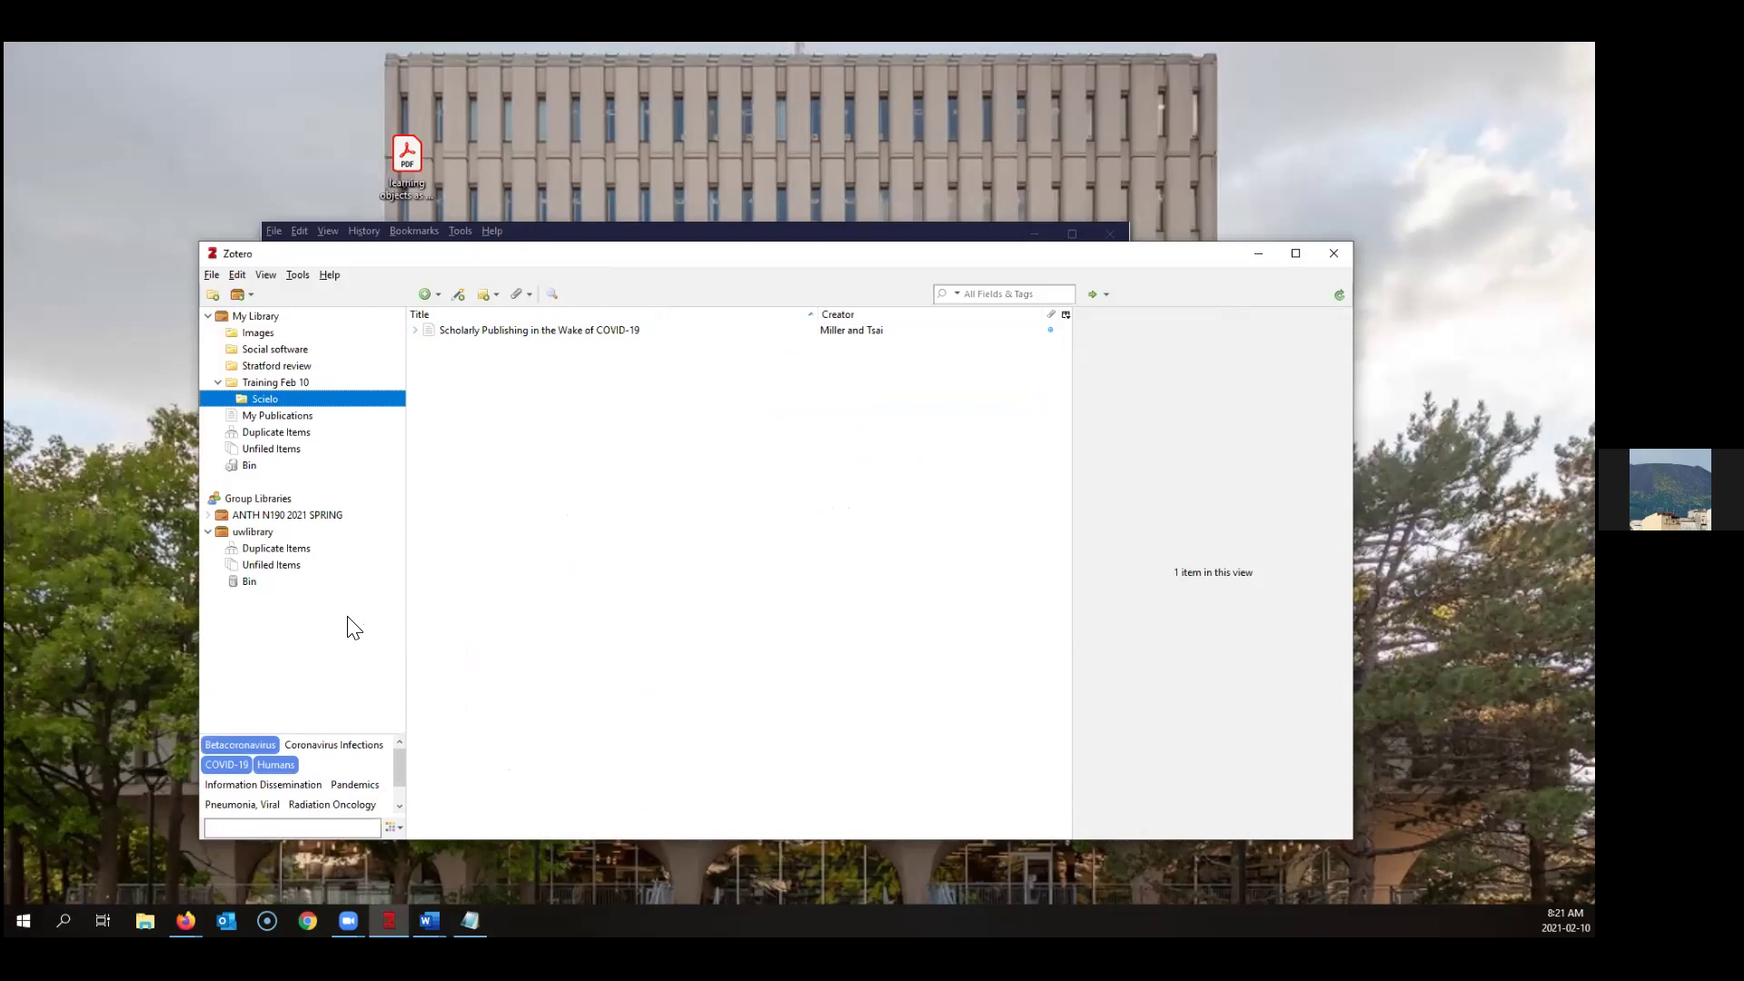
pyautogui.rightClick(327, 745)
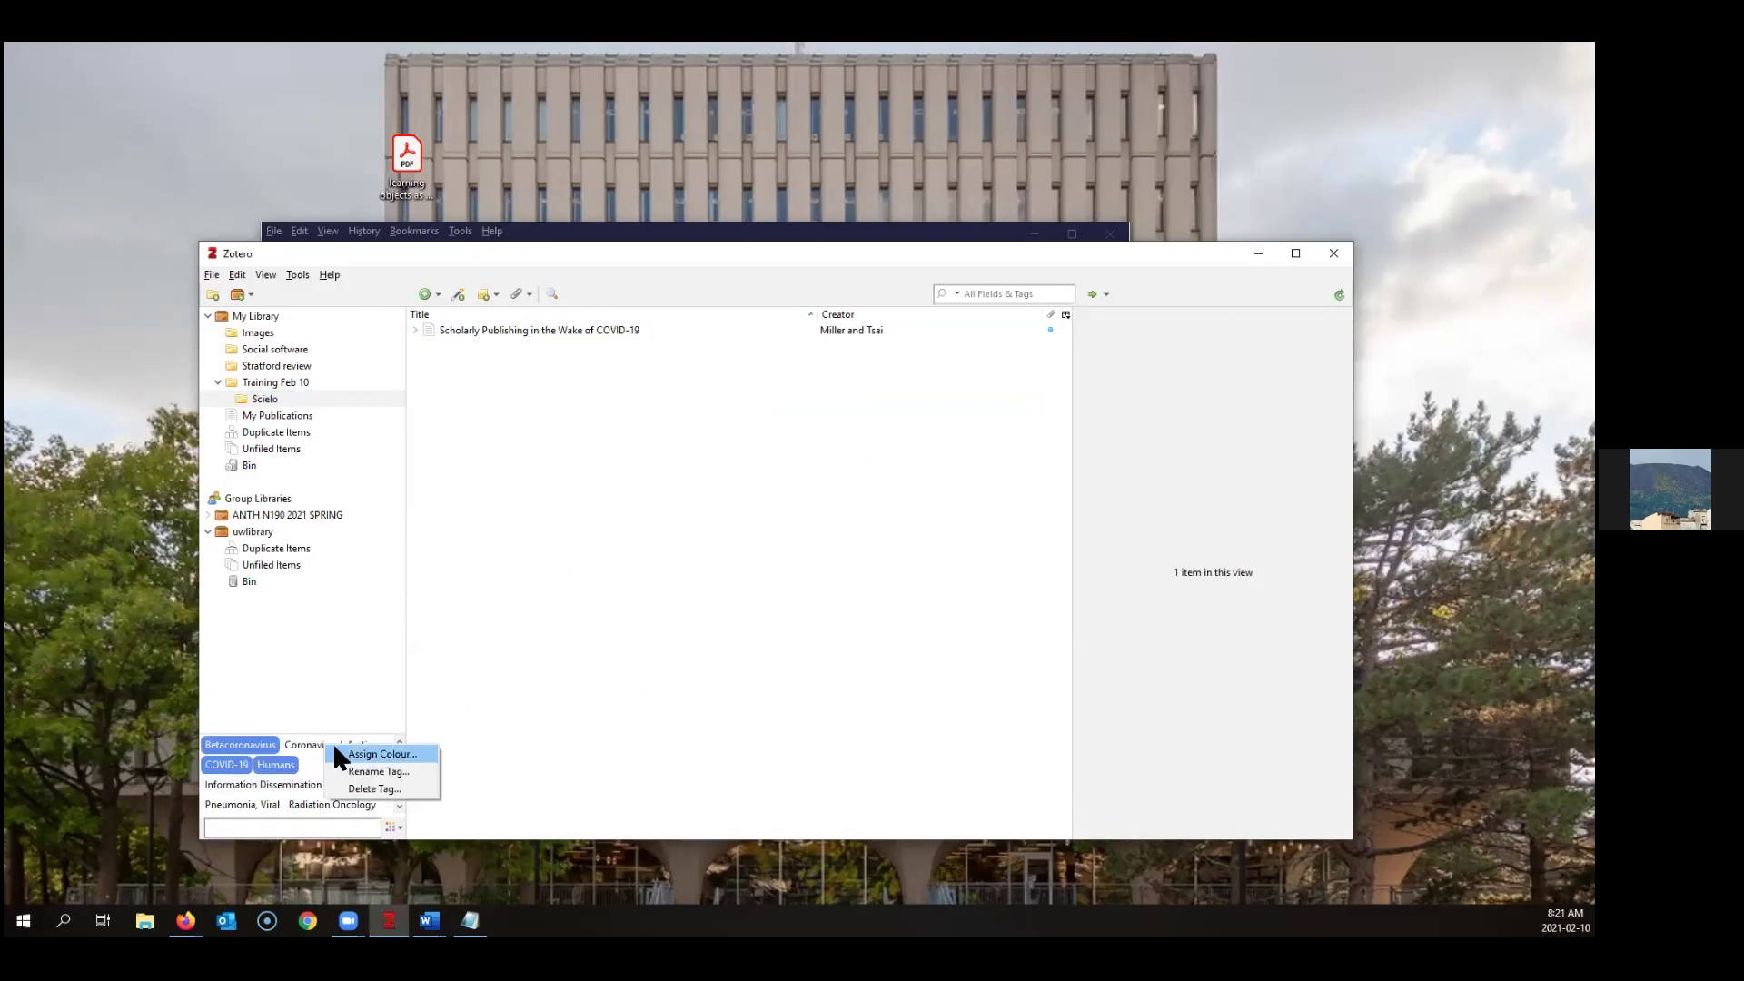
pyautogui.click(335, 618)
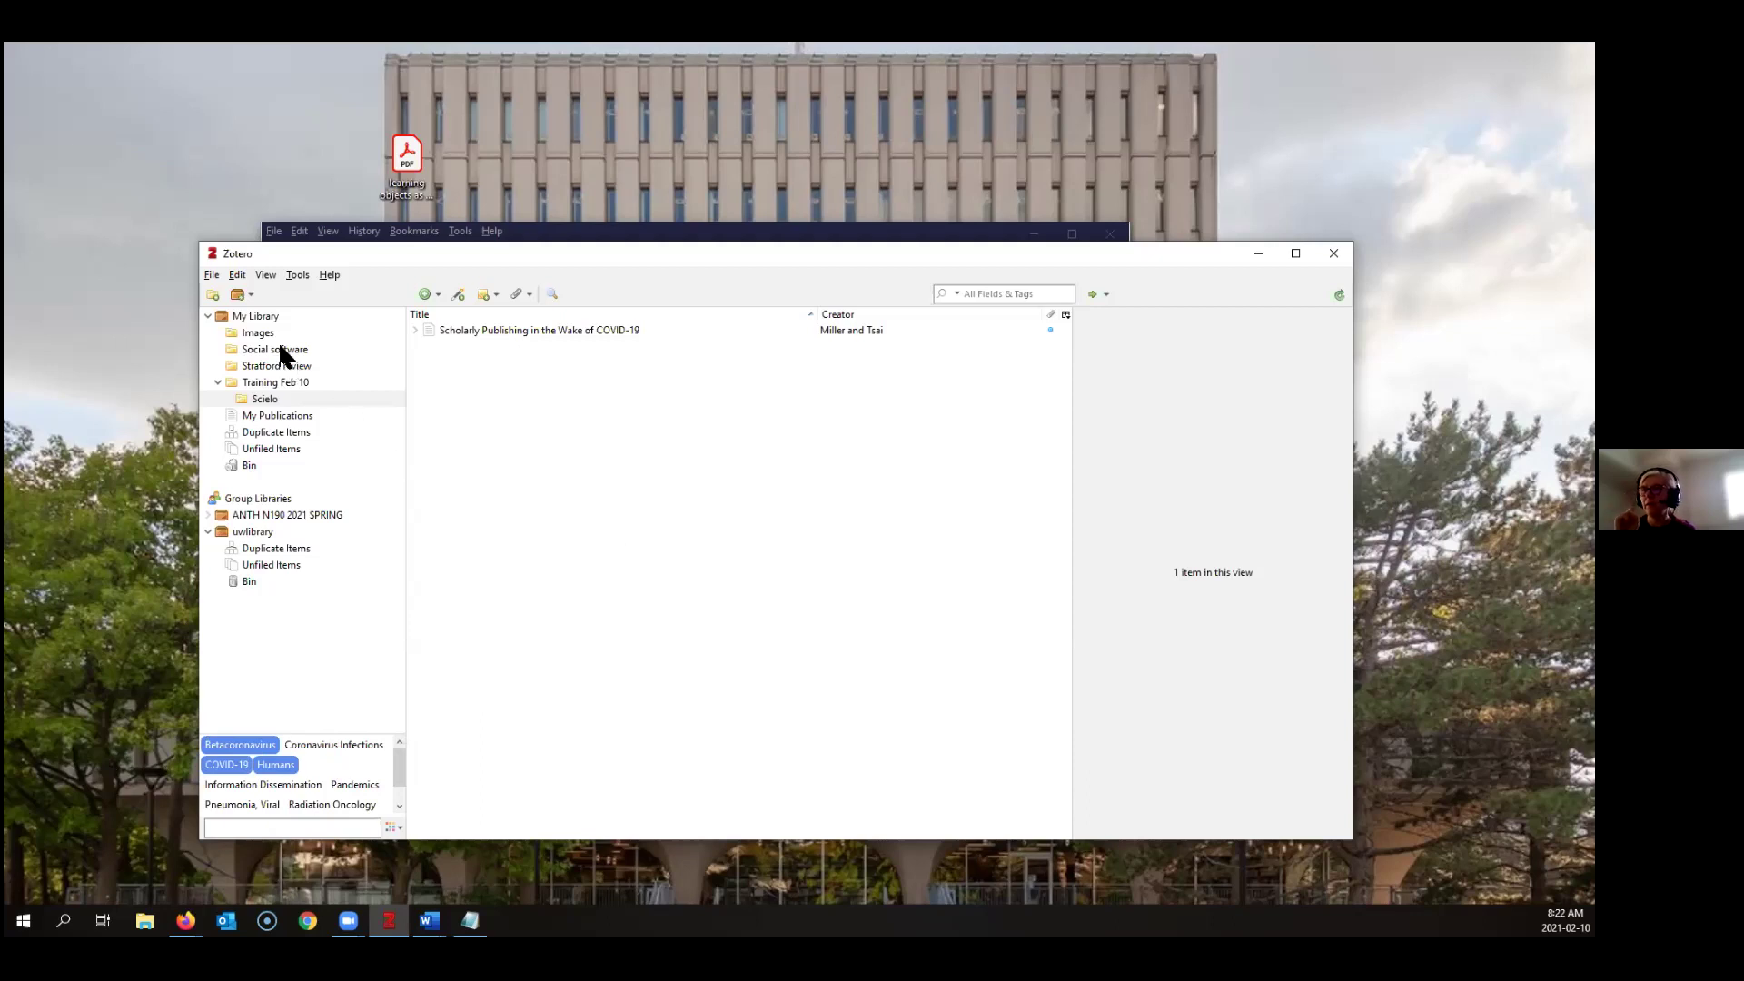
# Show all 31 My Library items, select the open peer review article, and close its Acrobat PDF
pyautogui.click(245, 316)
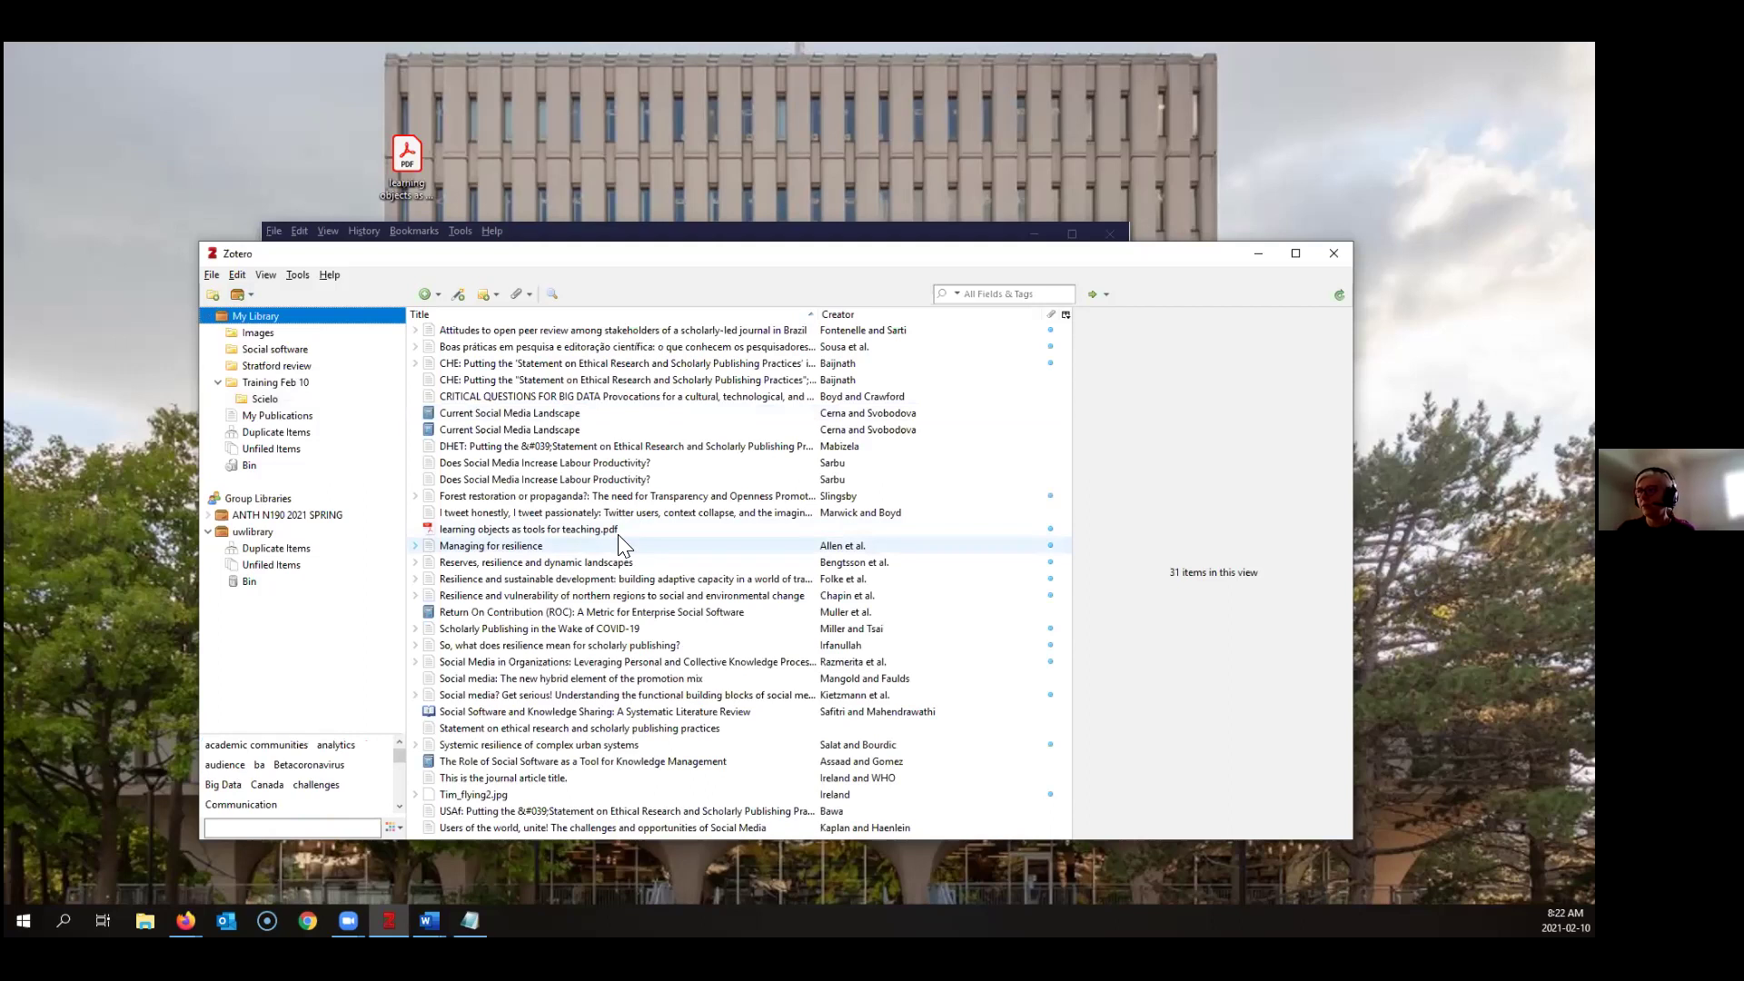
pyautogui.click(552, 331)
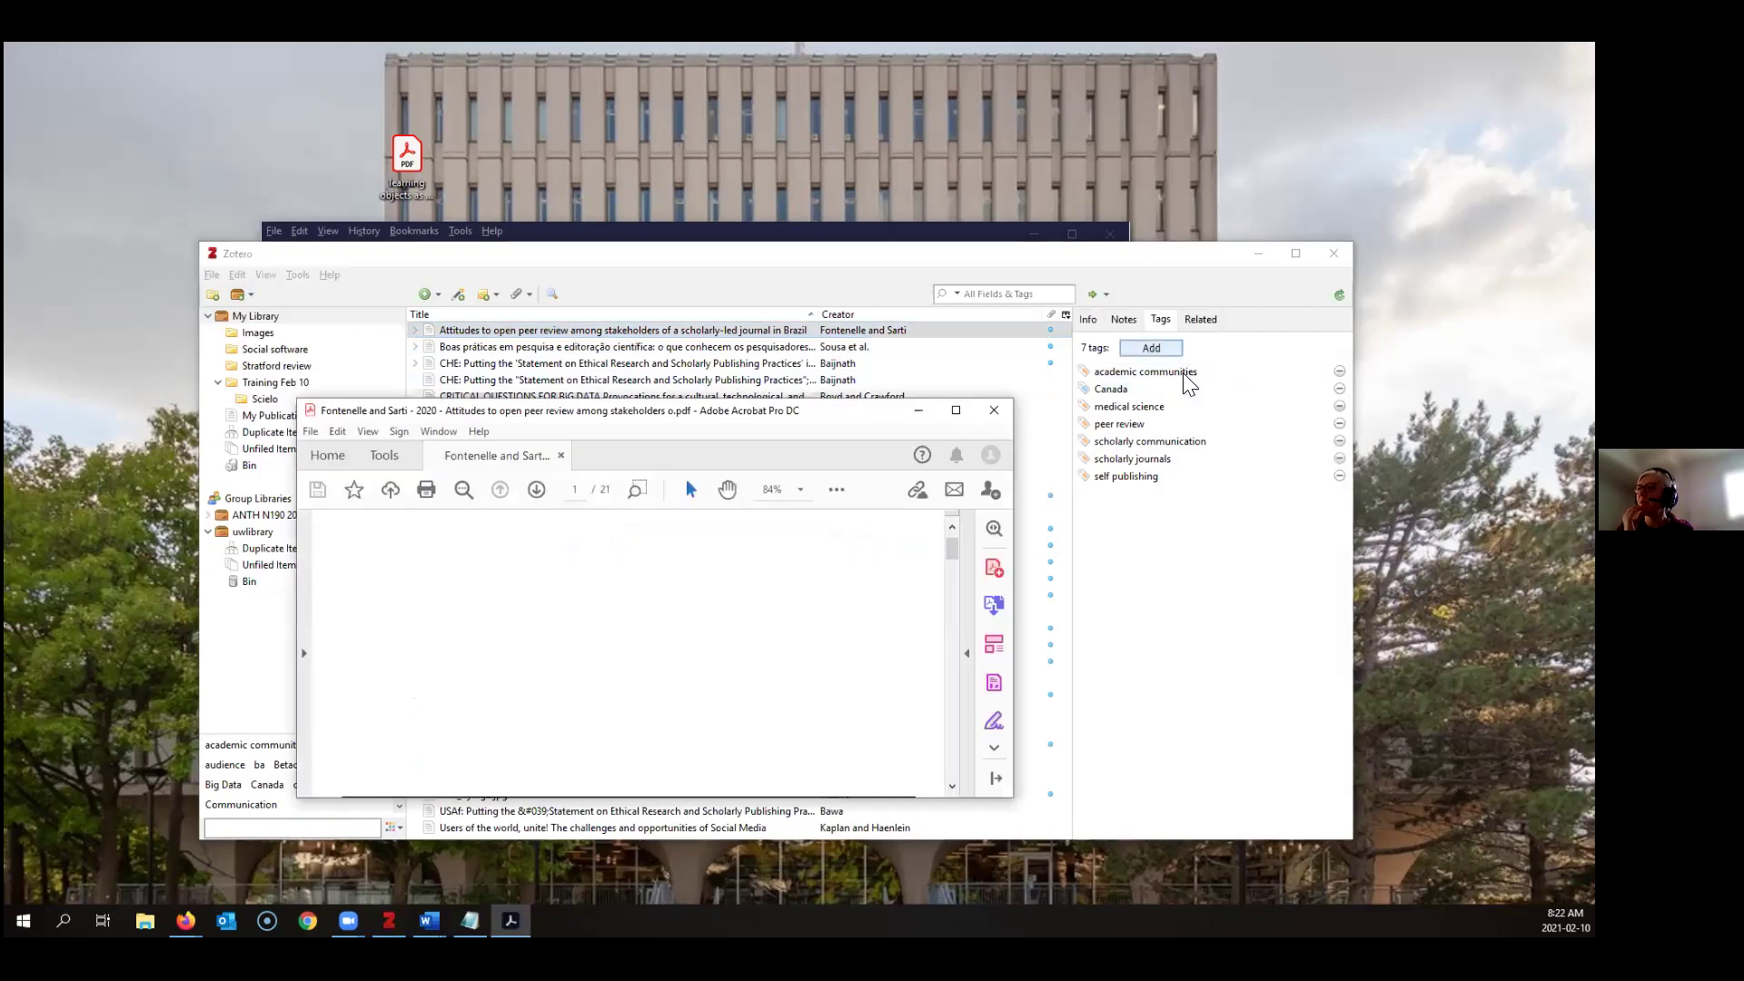
pyautogui.click(992, 414)
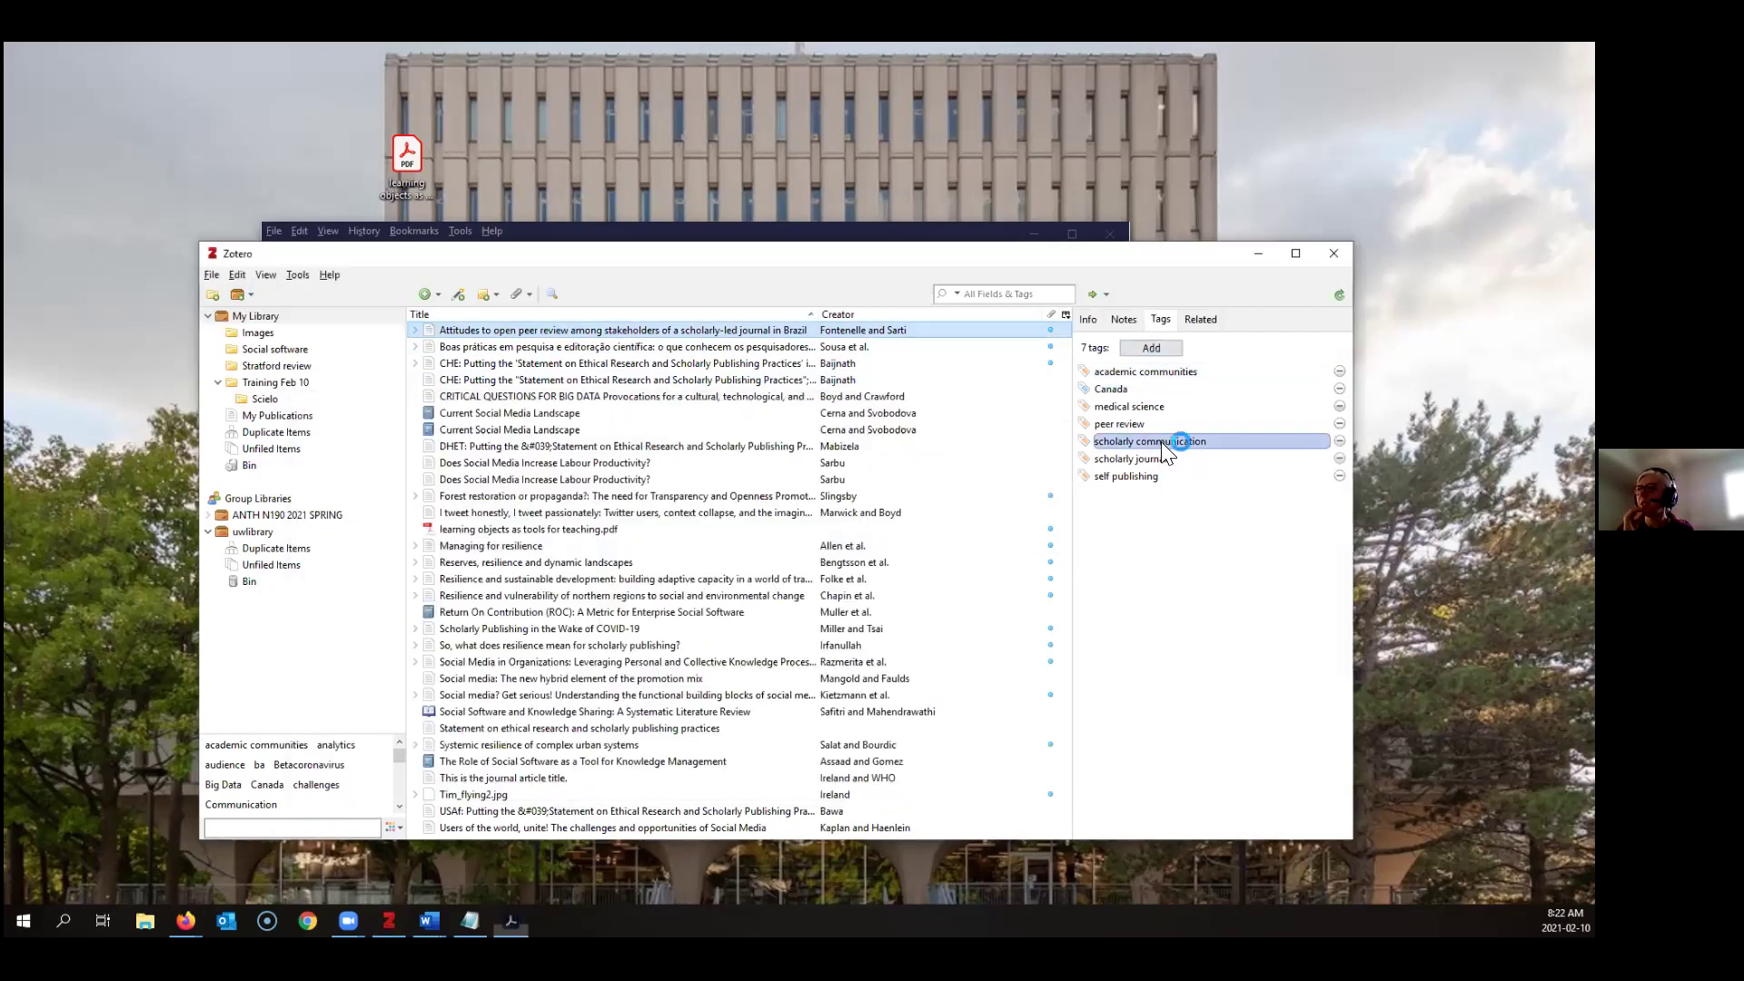
# Attach the note 'This is a note. I really like this article.' to the open peer review article
pyautogui.click(1124, 320)
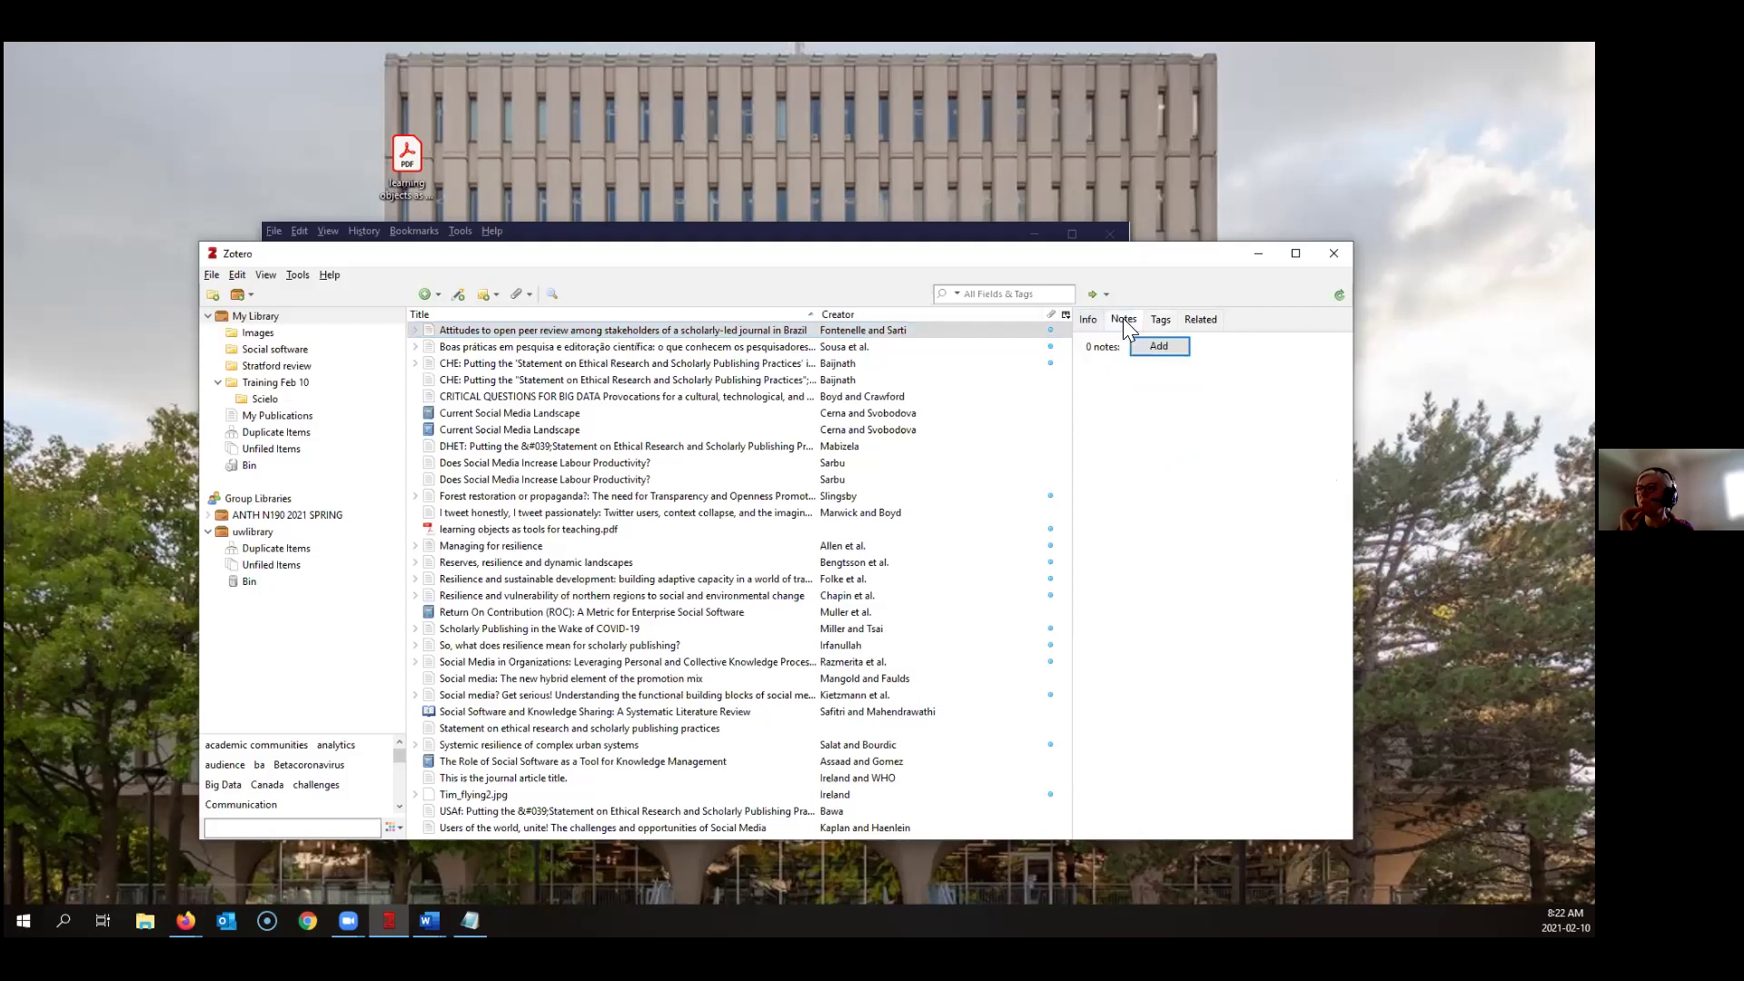
pyautogui.click(1159, 349)
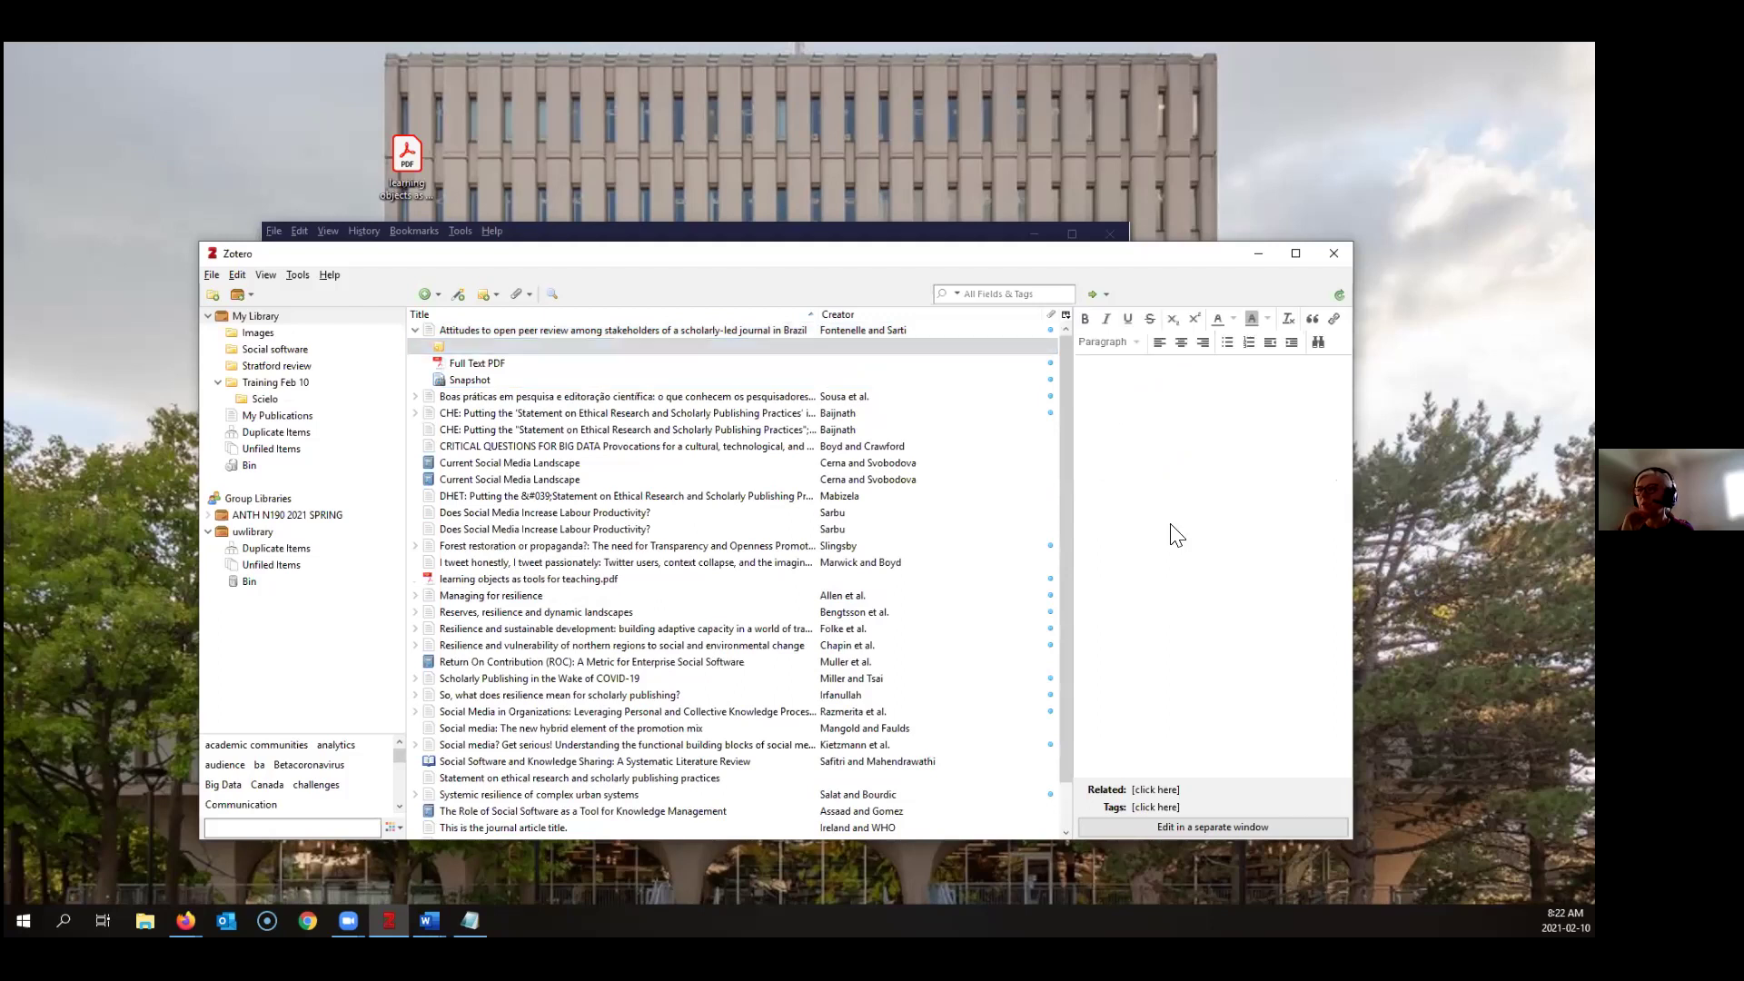
pyautogui.write('This is a note.  I really l')
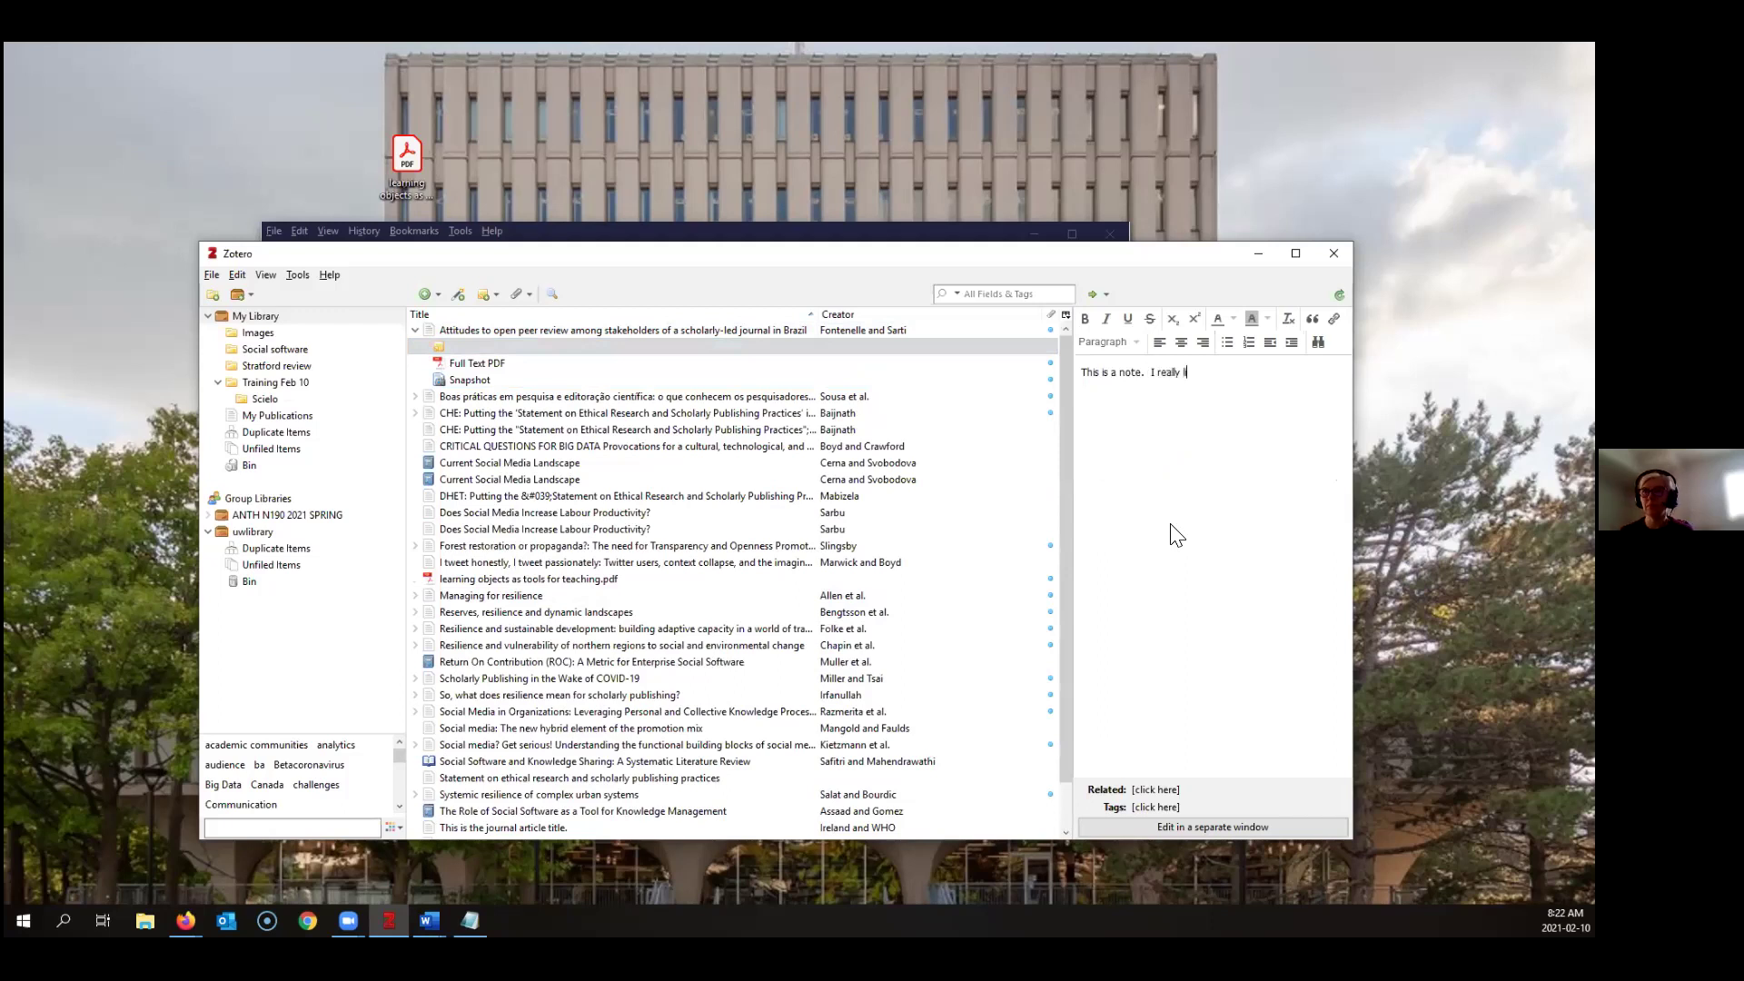
pyautogui.write('ike this article.')
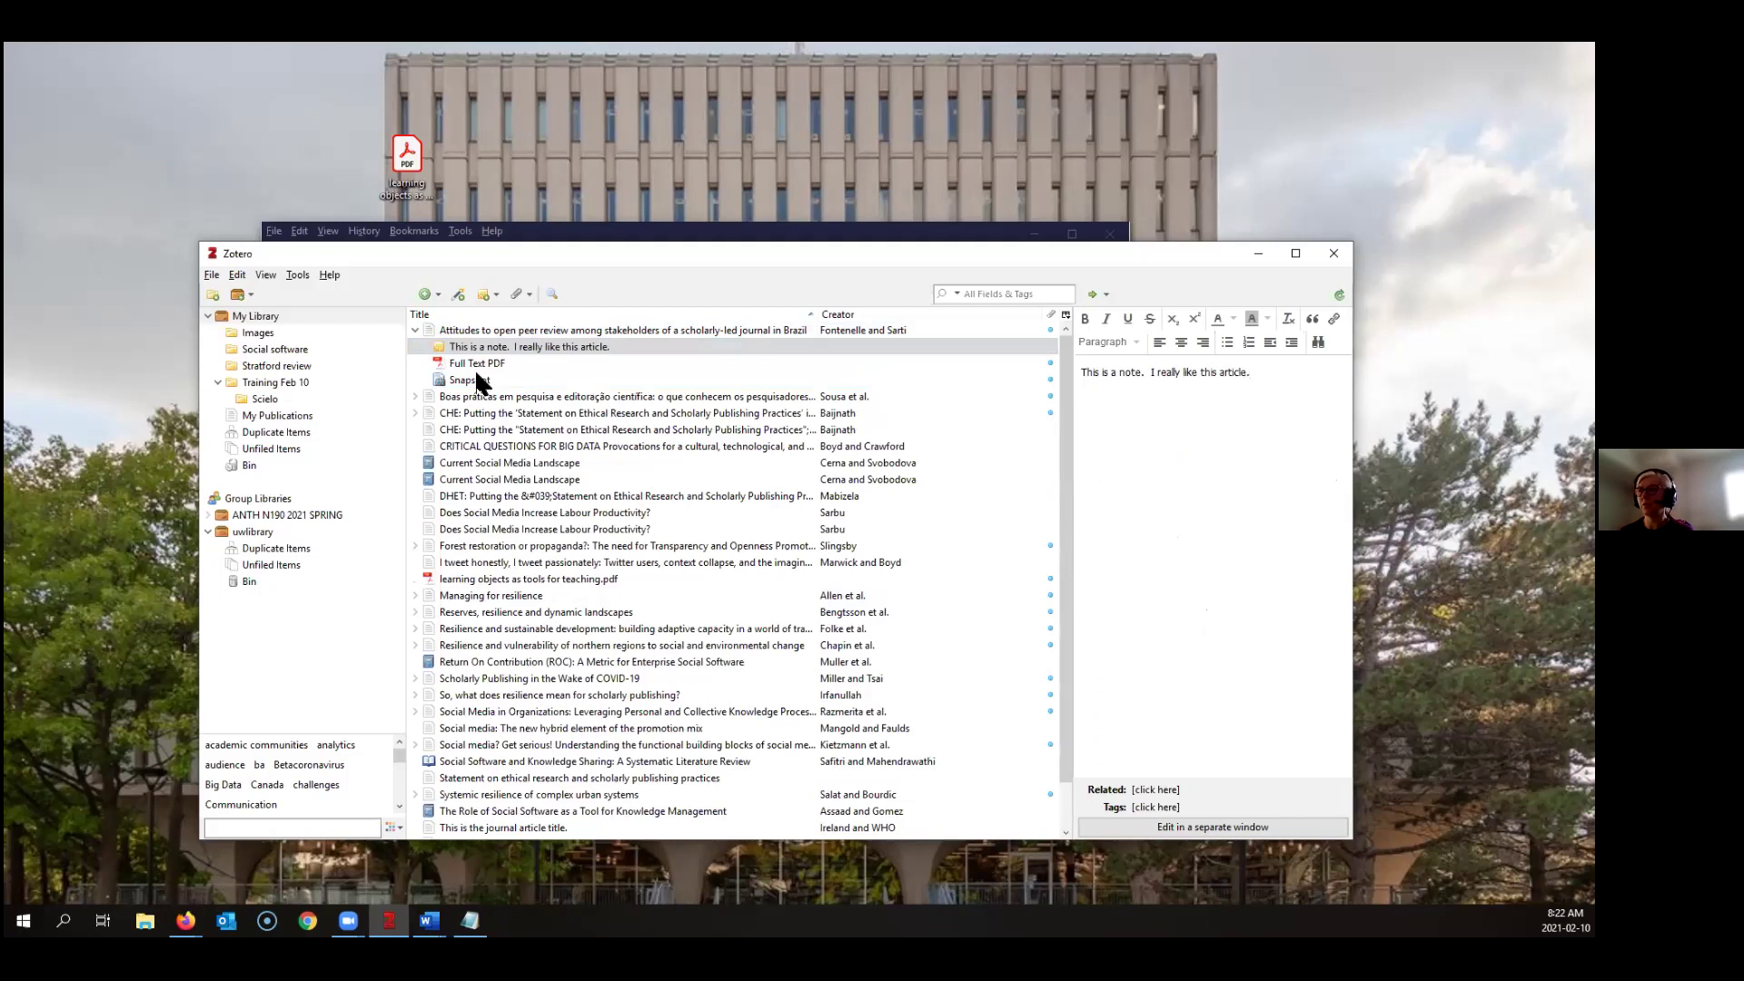
pyautogui.click(529, 347)
pyautogui.moveTo(444, 343); pyautogui.dragTo(767, 327)
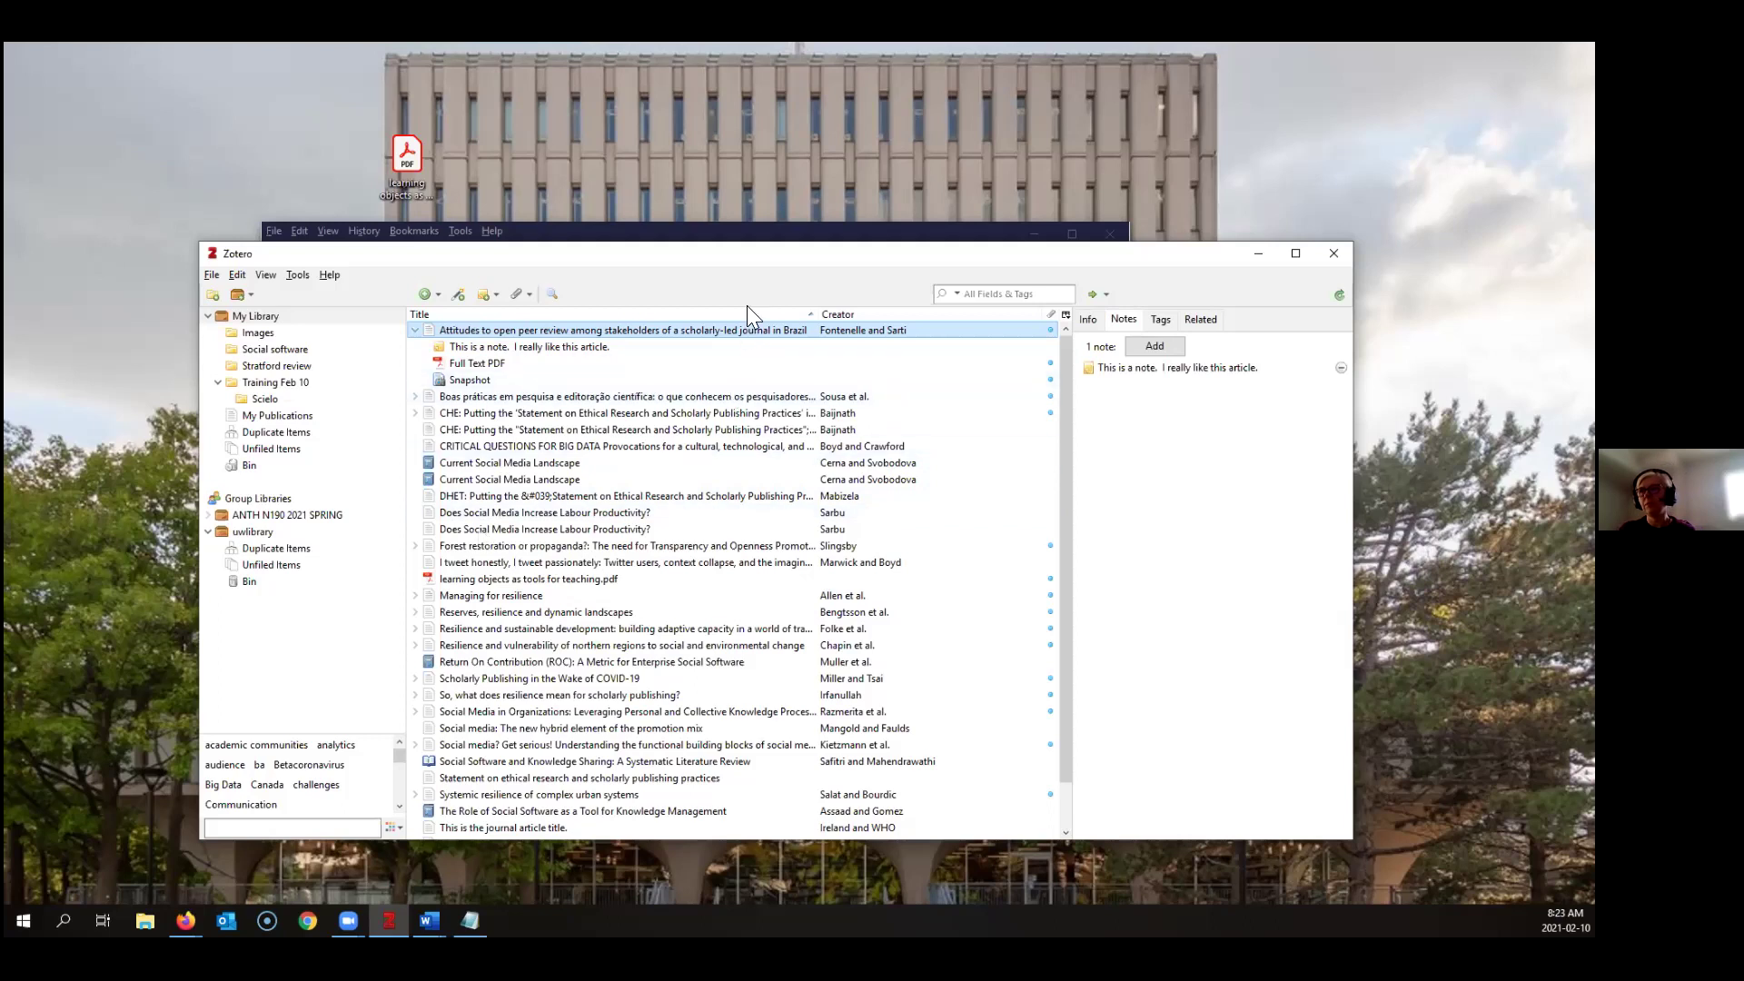
pyautogui.moveTo(749, 252); pyautogui.dragTo(1027, 150)
# Search 'cbc' in a new Firefox tab and save the CBC News page to Zotero
pyautogui.click(693, 238)
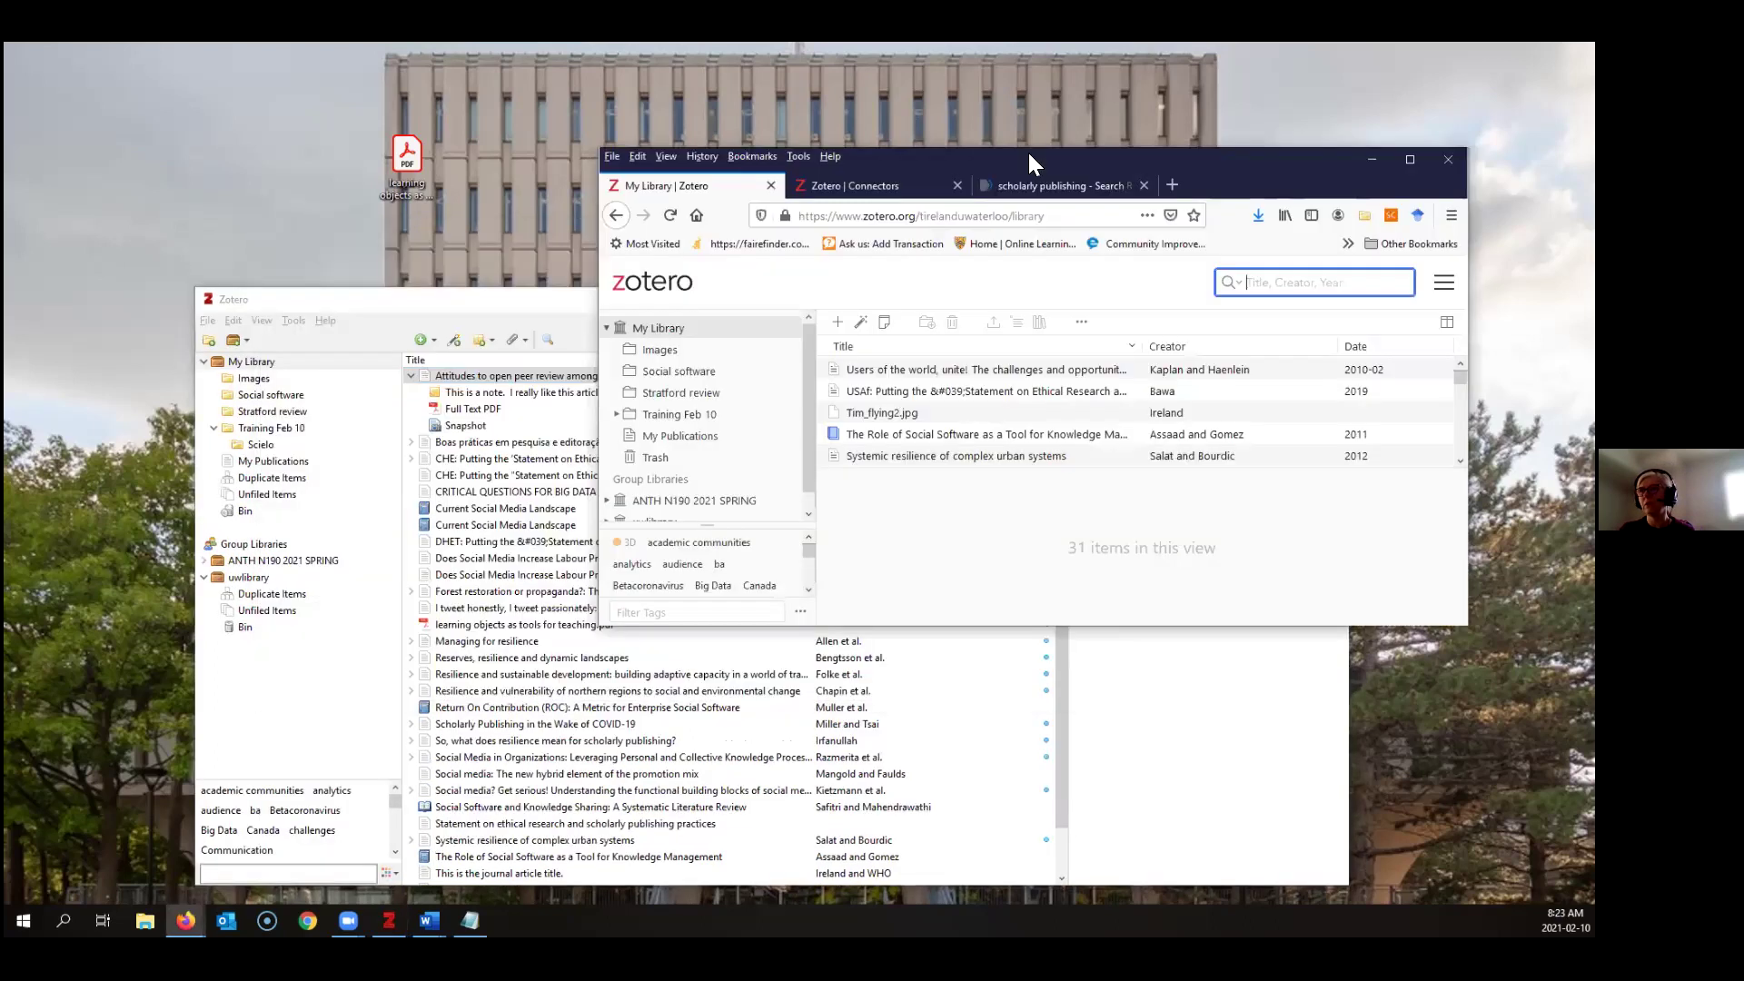
pyautogui.click(1172, 182)
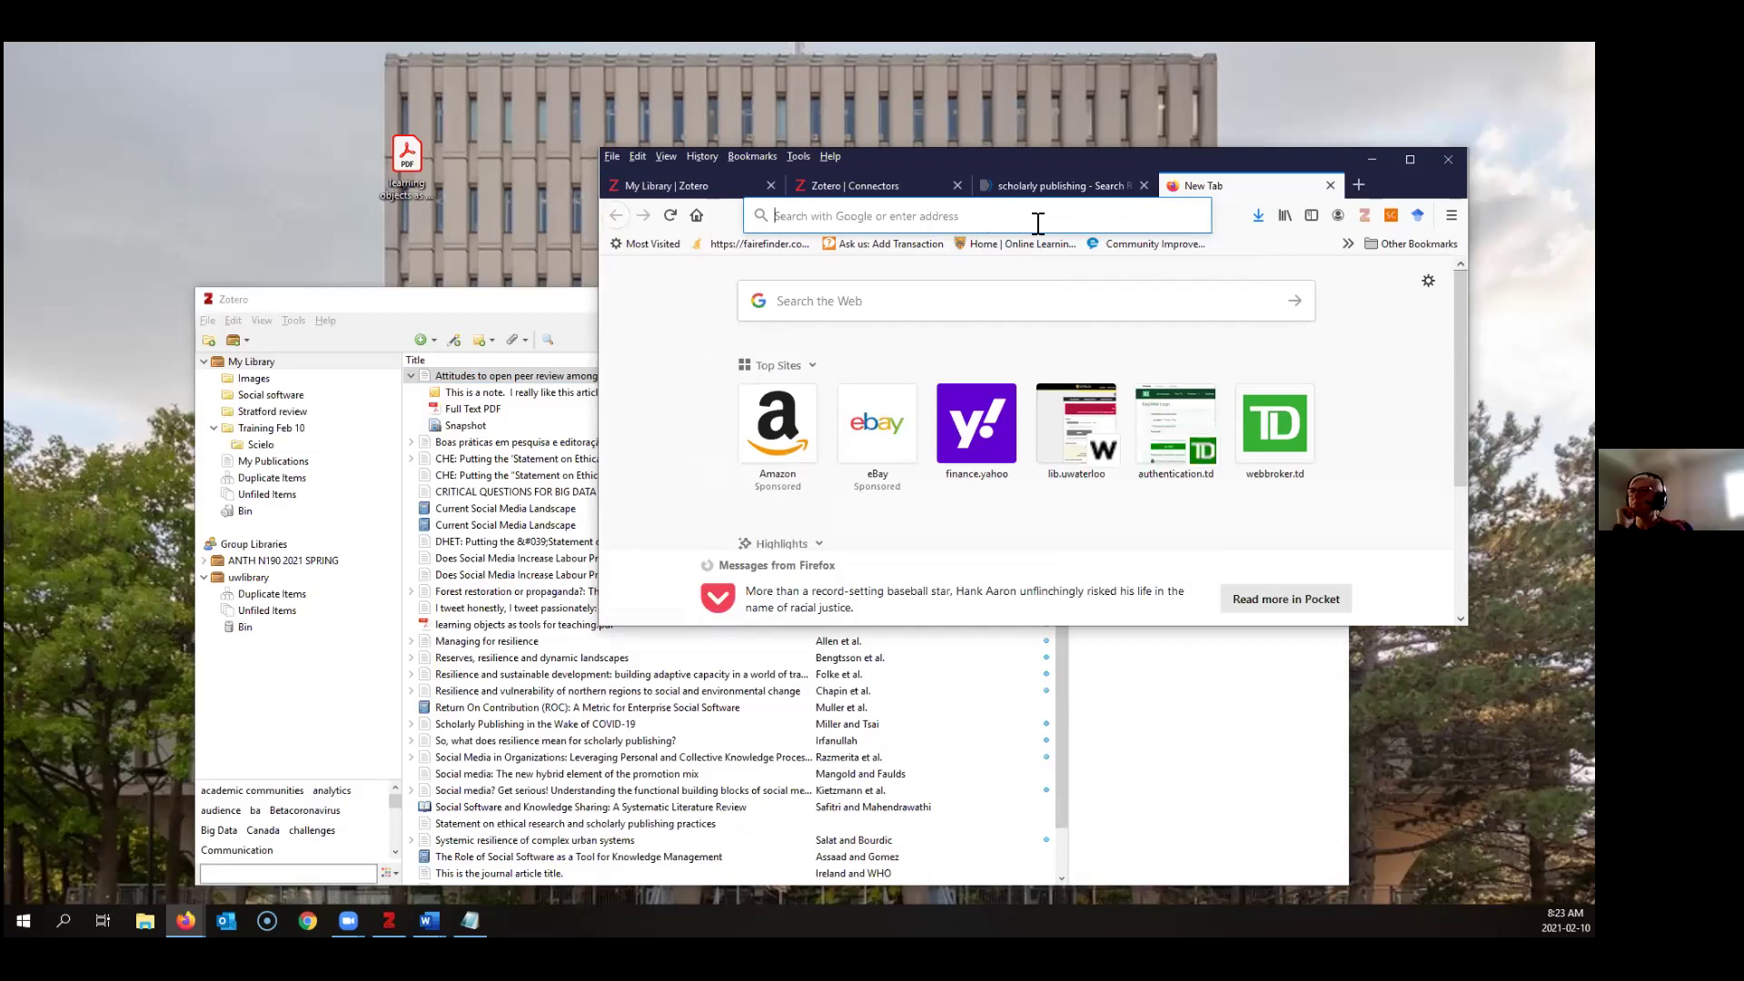
pyautogui.write('cbc')
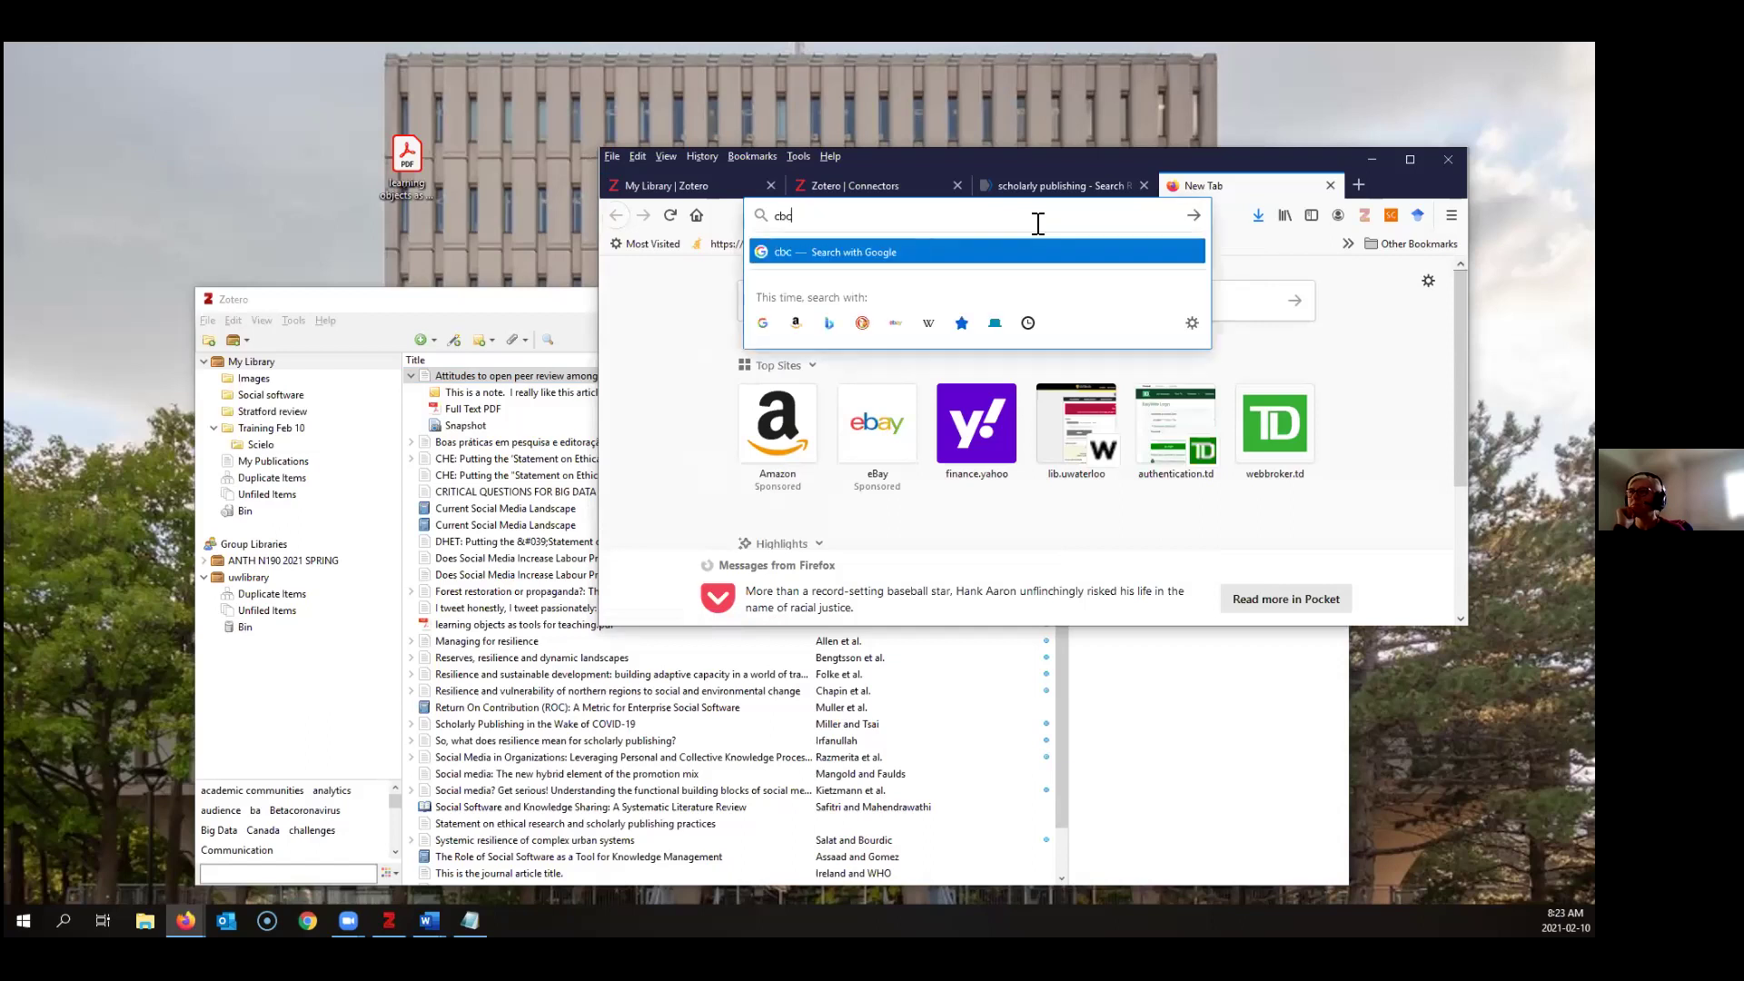
pyautogui.press('Return')
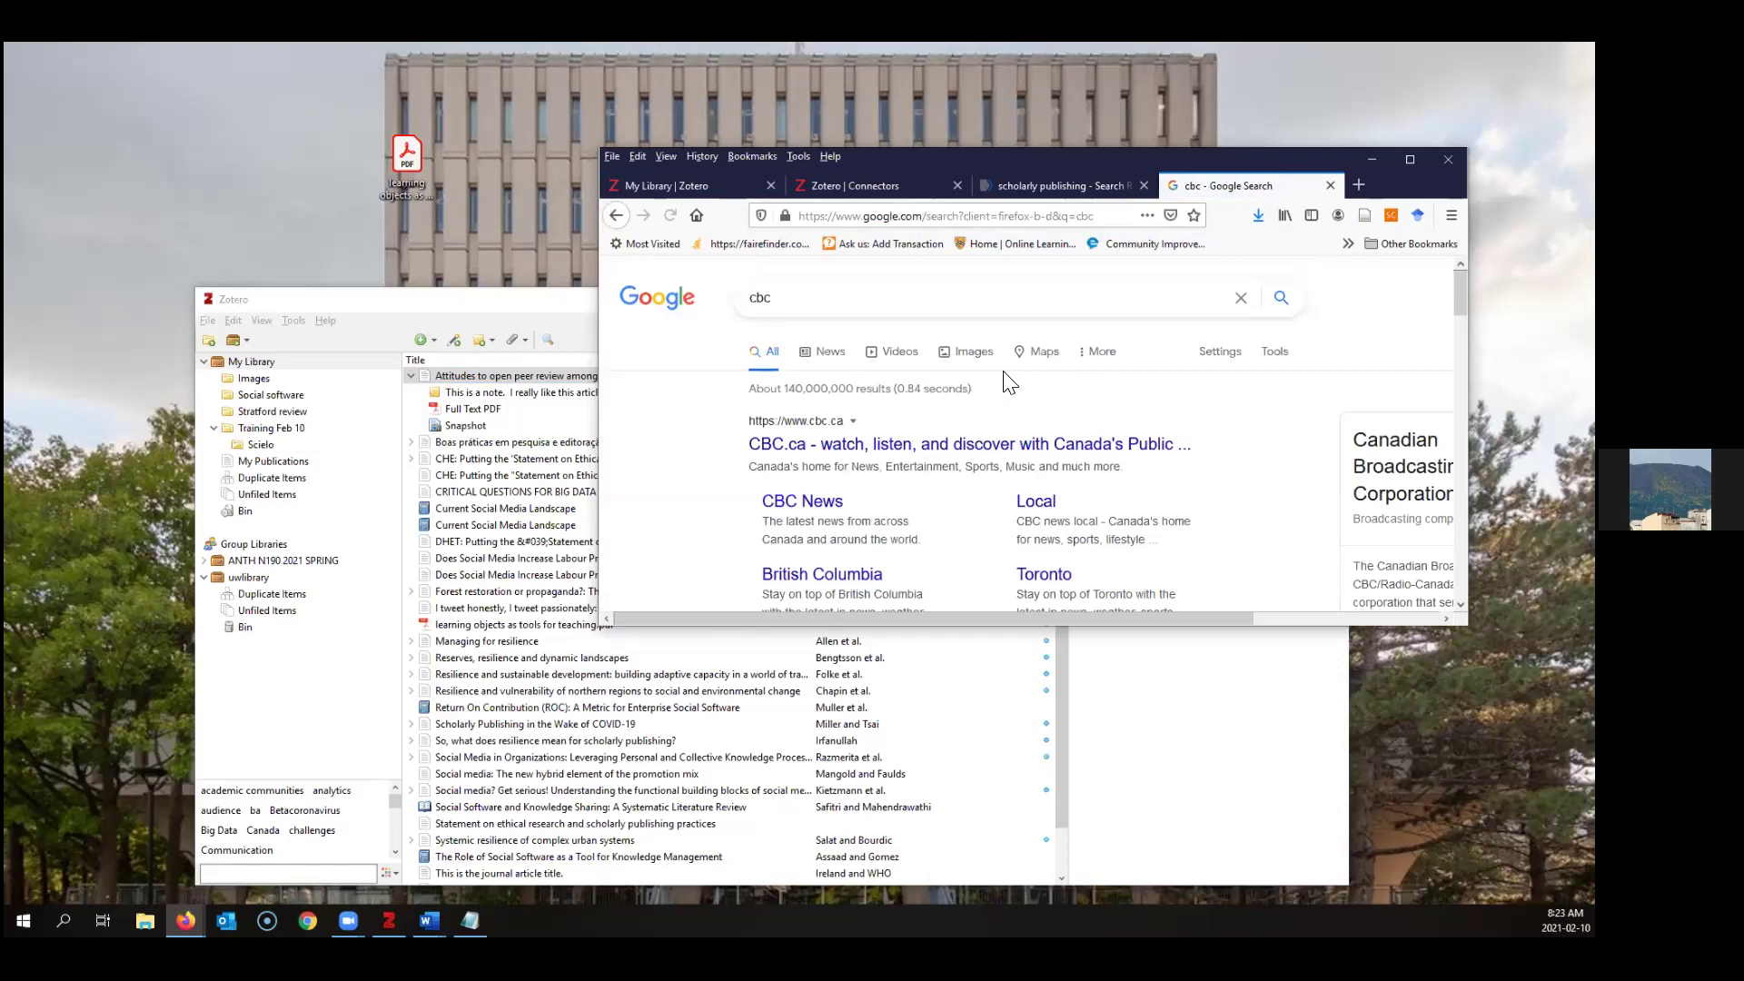
pyautogui.scroll(-2, 1006, 379)
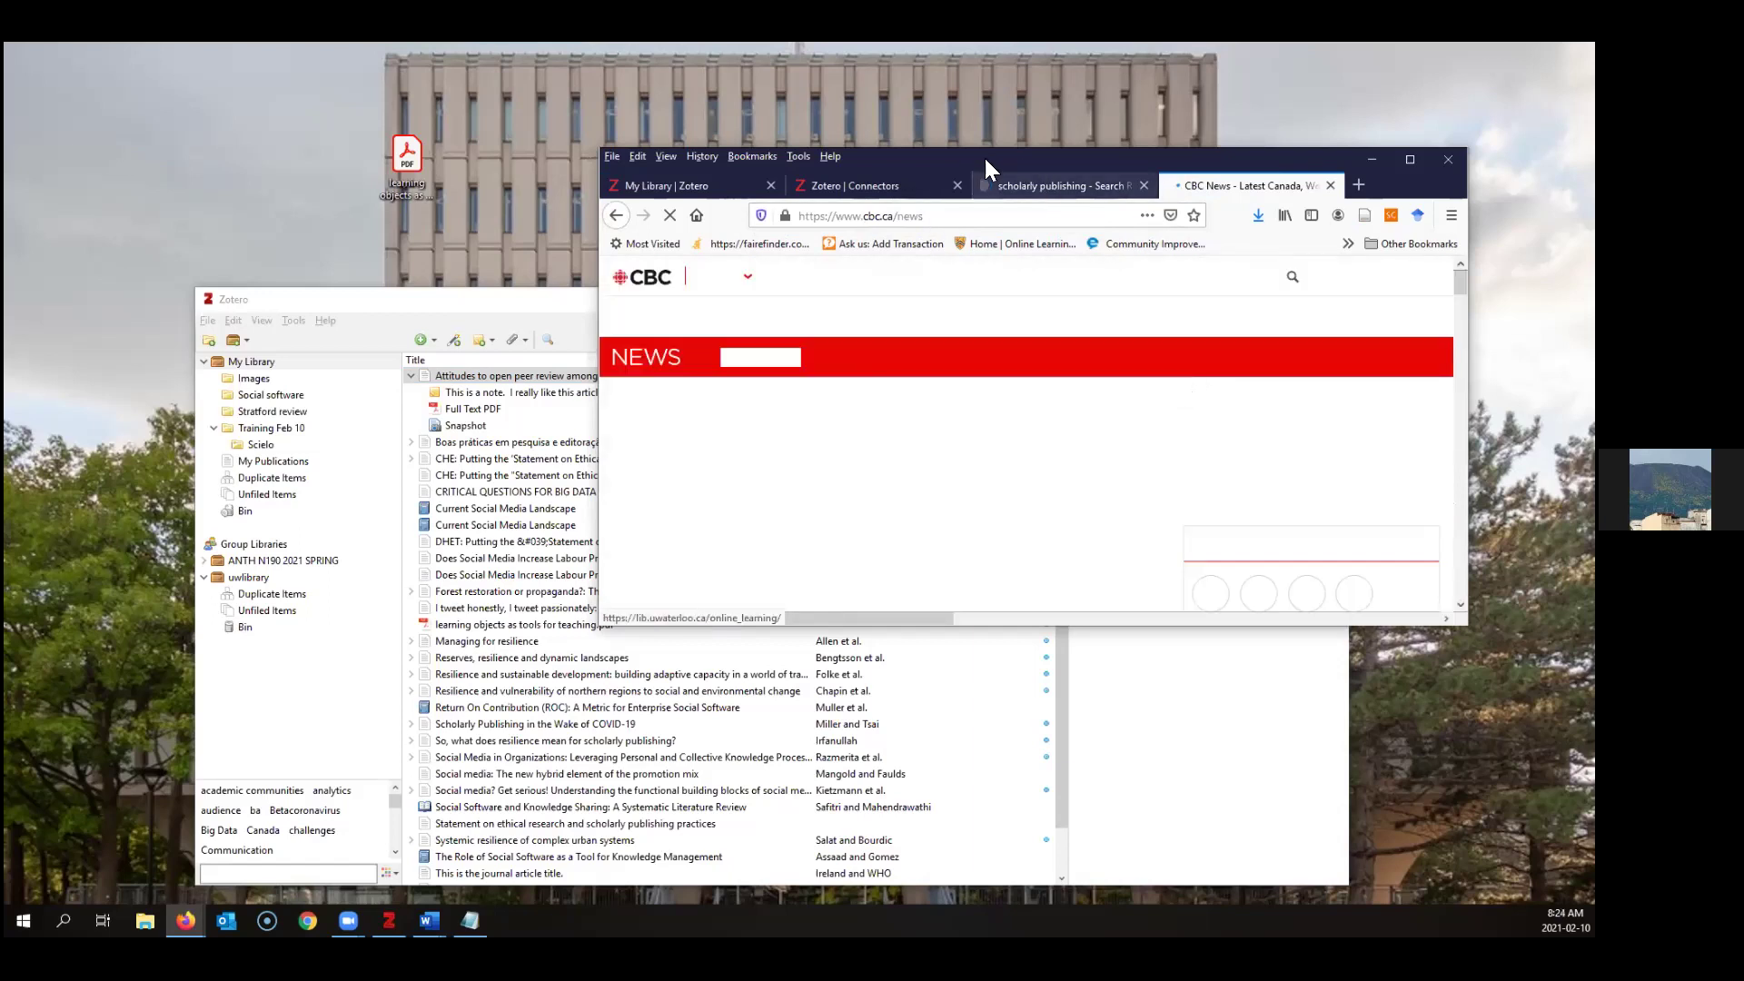
pyautogui.moveTo(1090, 157); pyautogui.dragTo(887, 141)
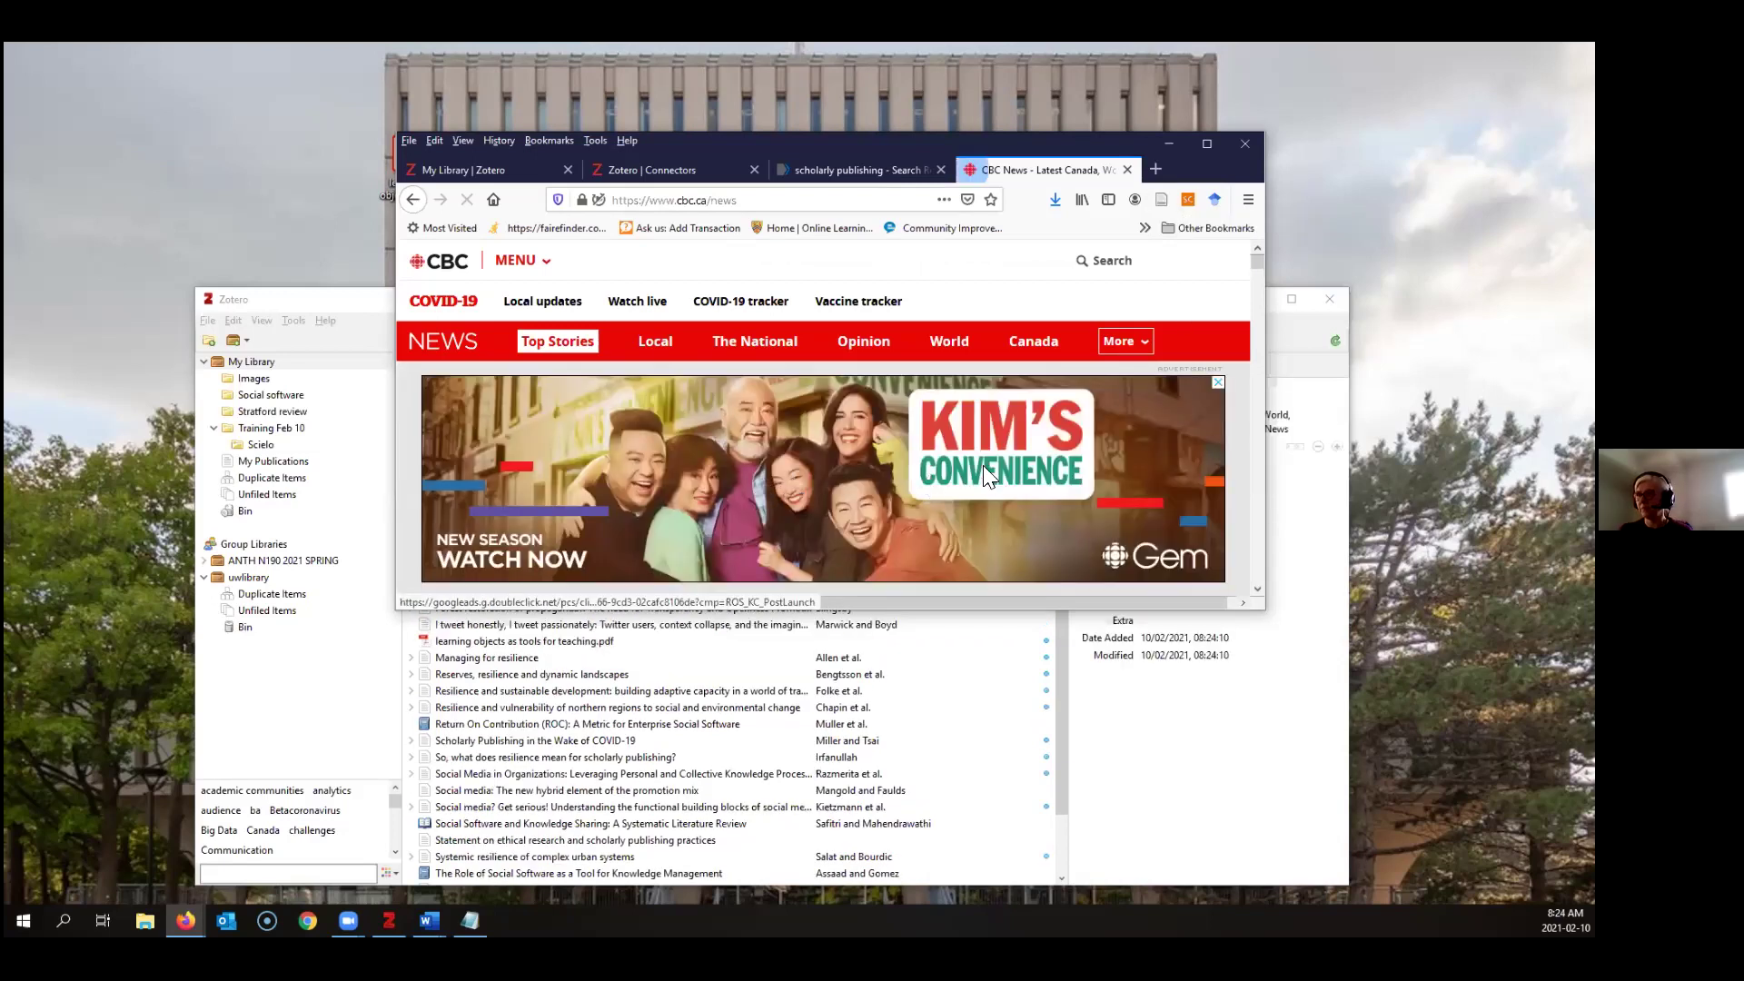
pyautogui.click(1161, 200)
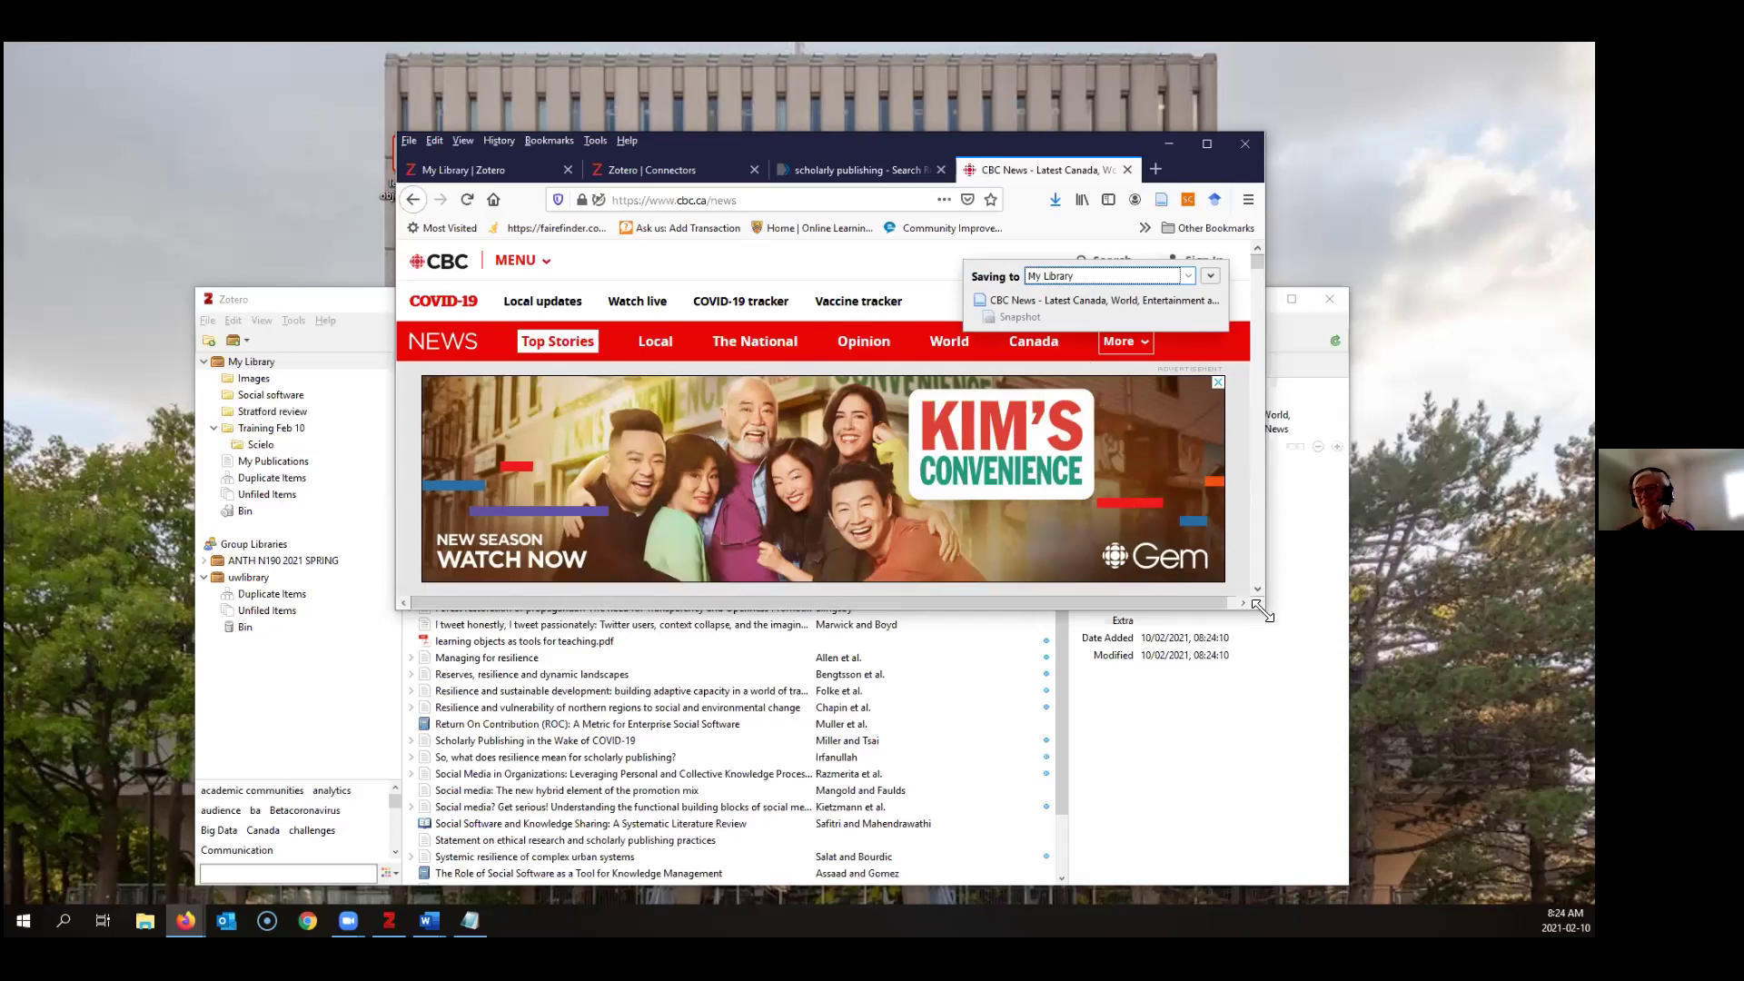
# Open the Iceland COVID-19 passport story and save it into the Training Feb 10 collection
pyautogui.moveTo(1261, 607); pyautogui.dragTo(1448, 854)
pyautogui.scroll(-3, 730, 540)
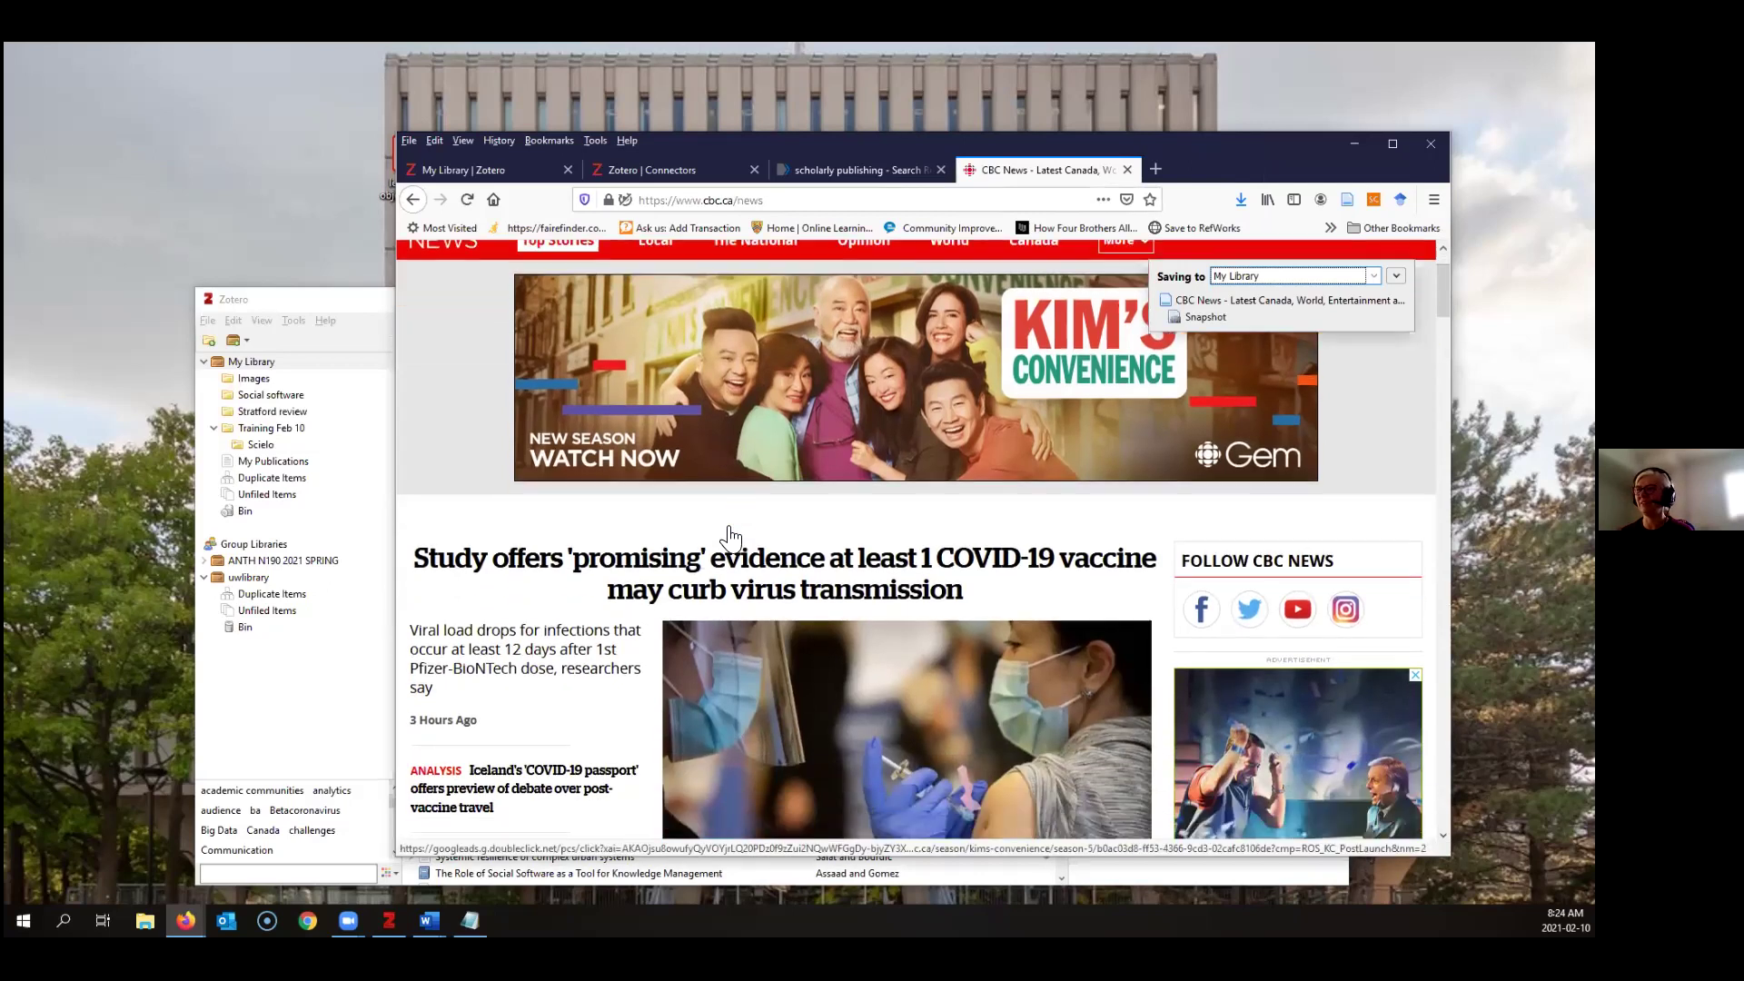
pyautogui.scroll(-3, 730, 539)
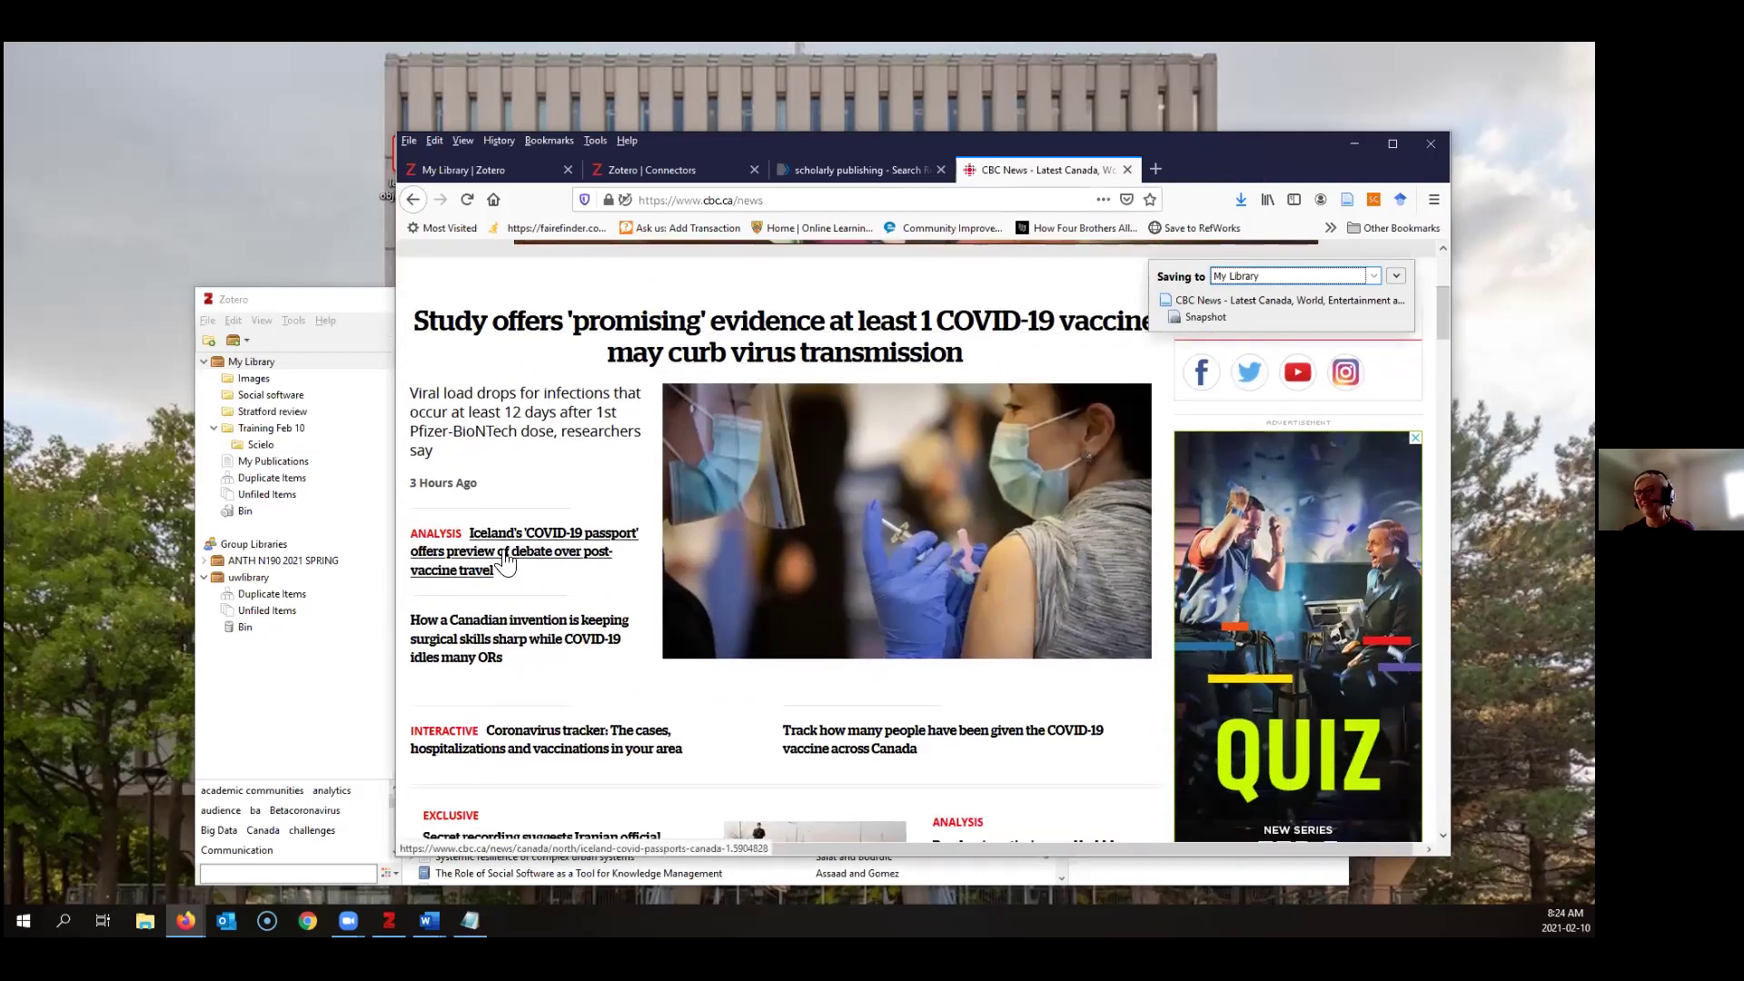
pyautogui.click(601, 550)
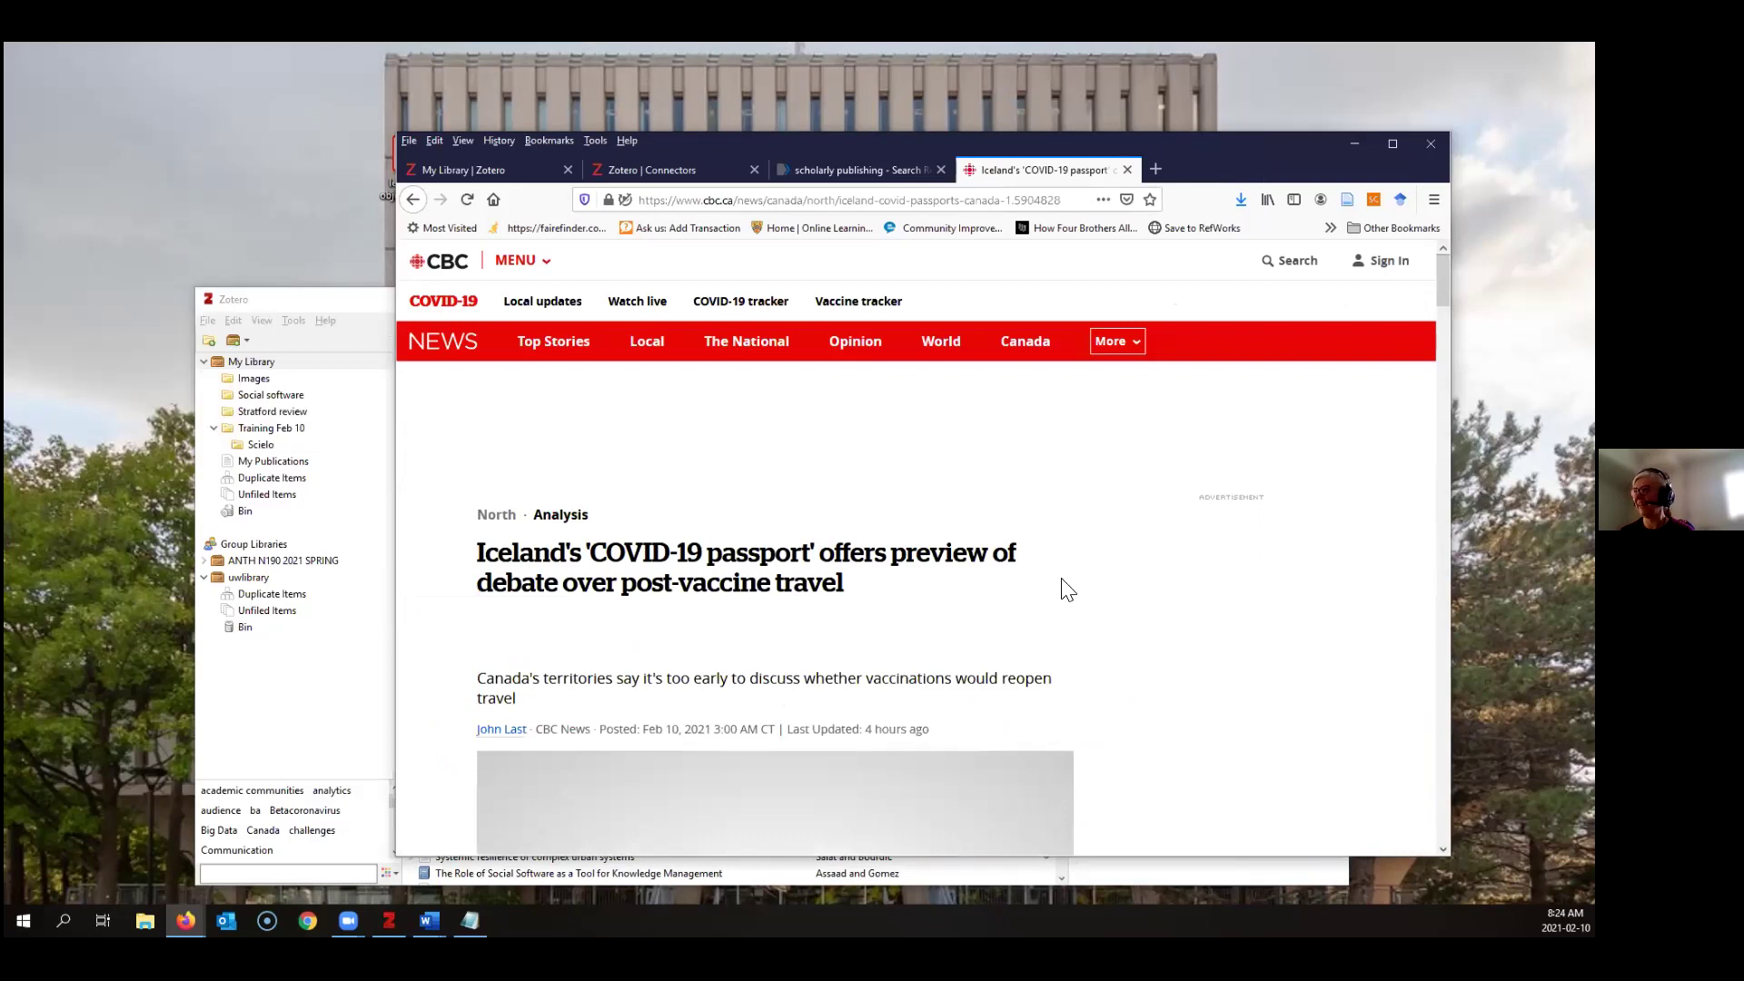
pyautogui.click(1343, 198)
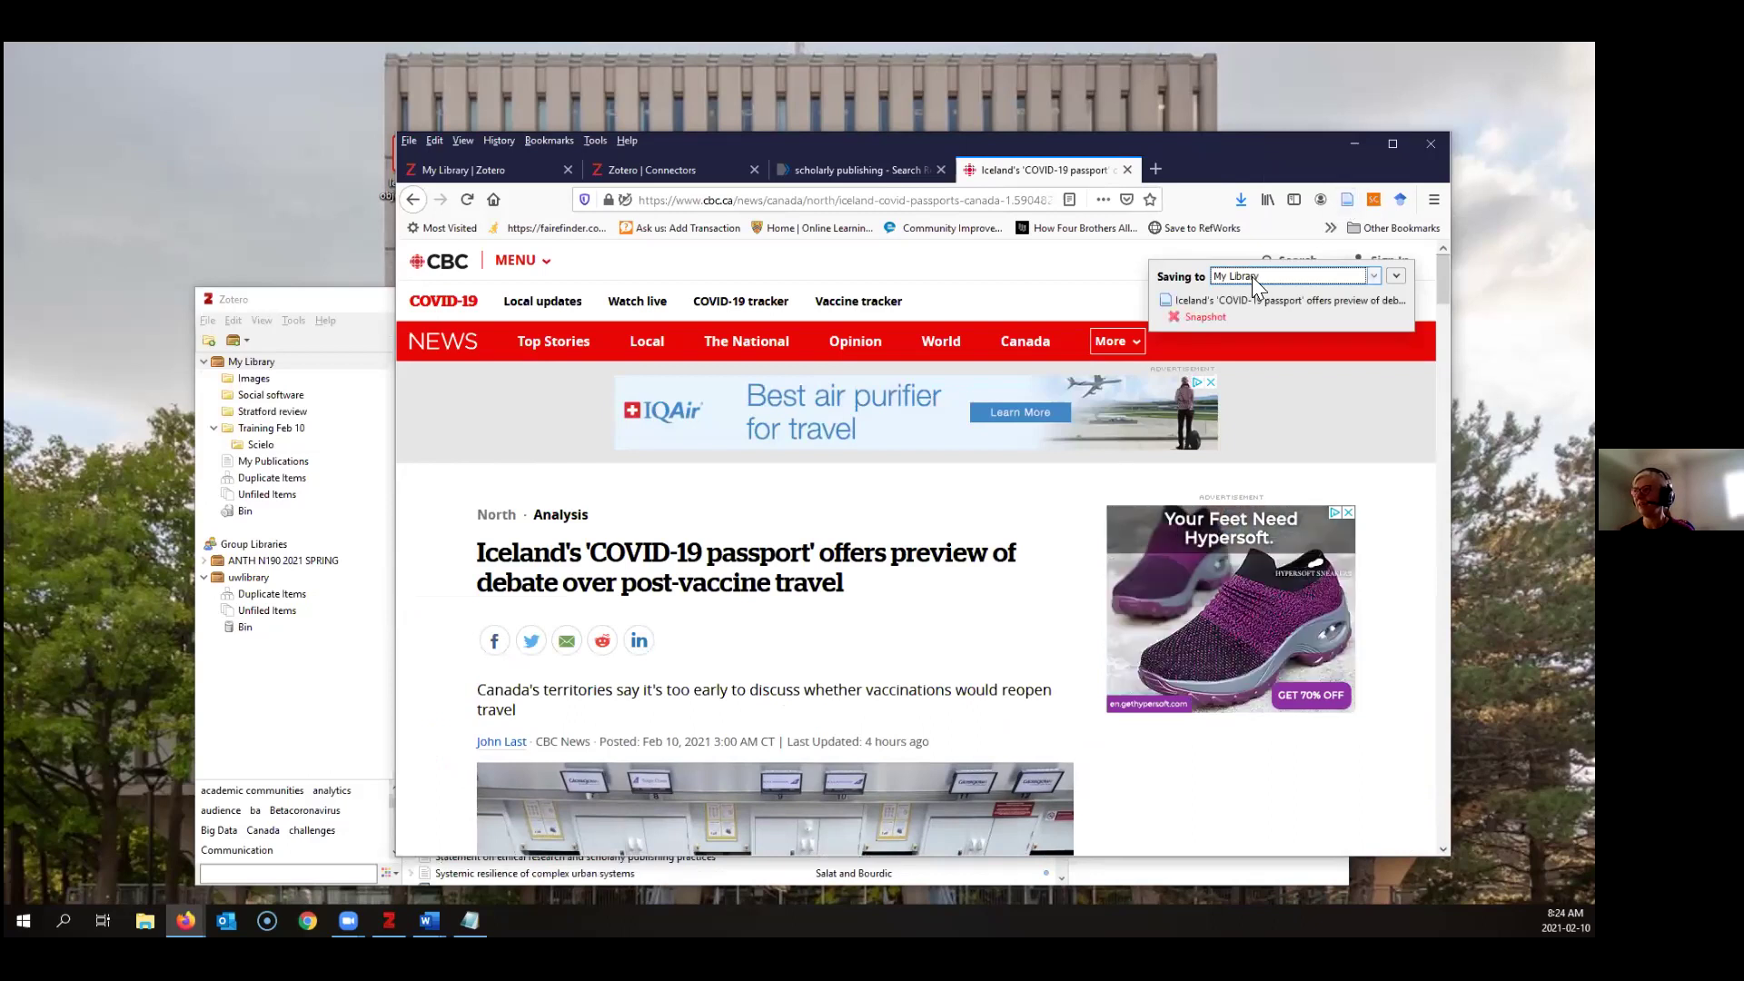
pyautogui.click(1252, 276)
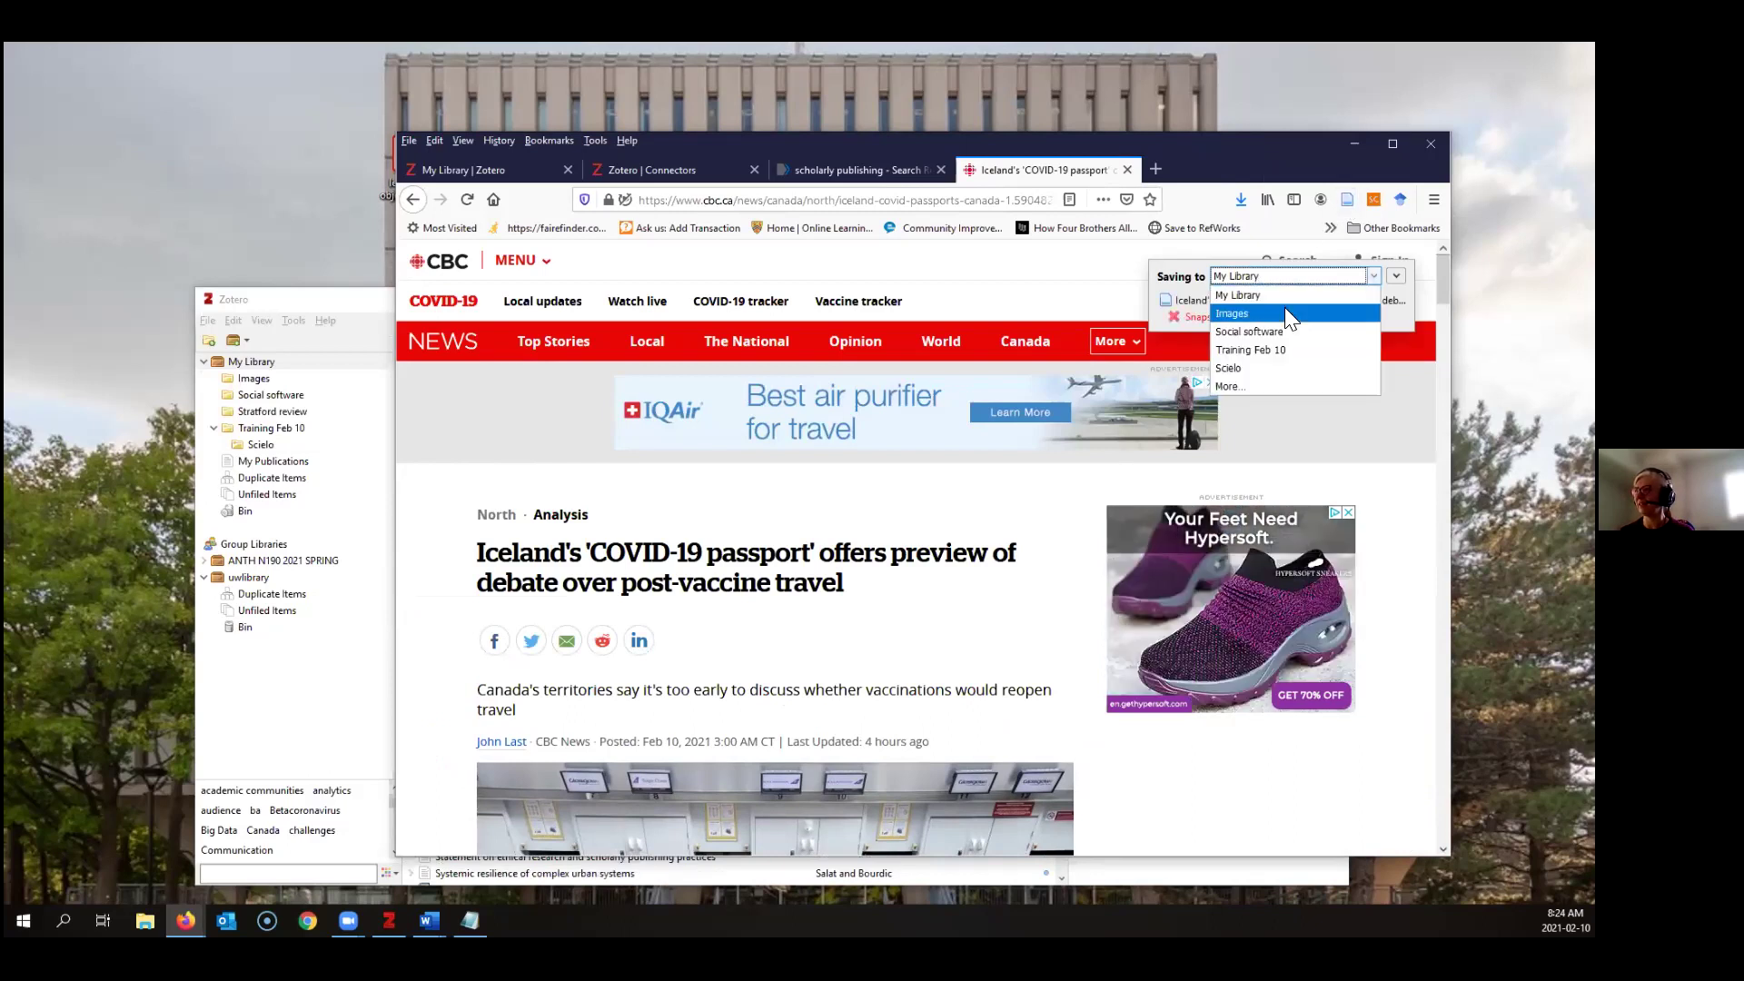
pyautogui.click(1261, 348)
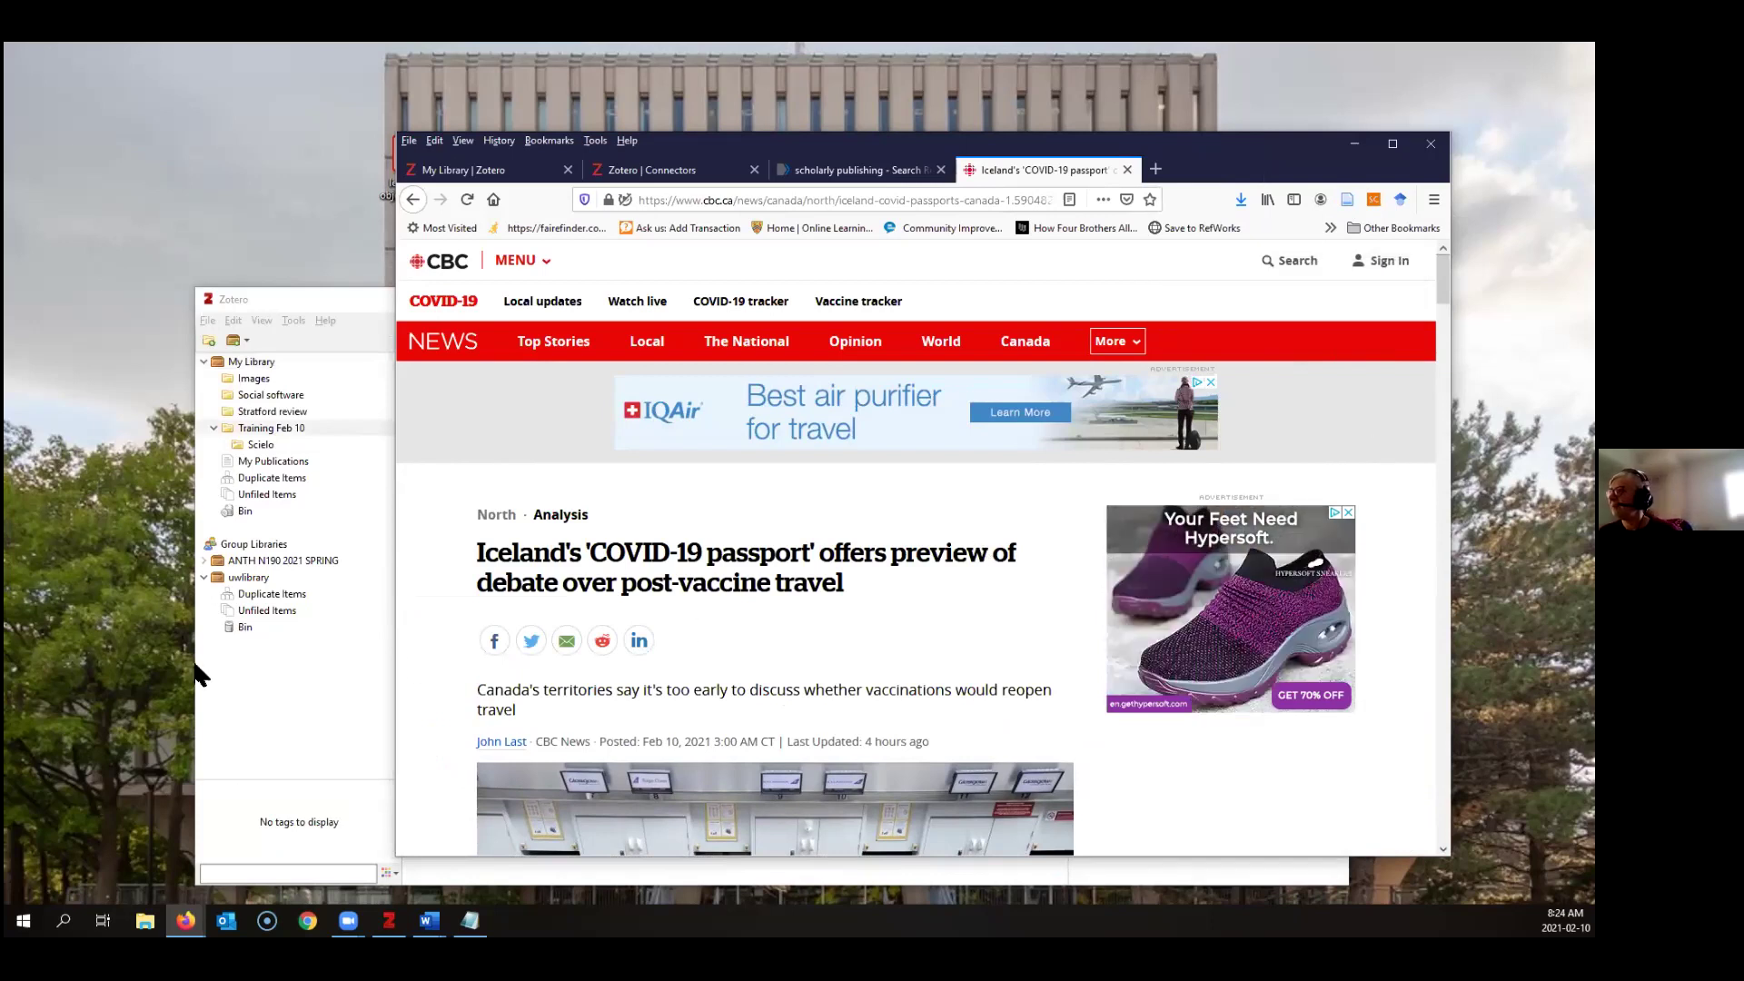
# Select the saved Iceland passport item and review its title, authors, abstract and URL
pyautogui.click(263, 698)
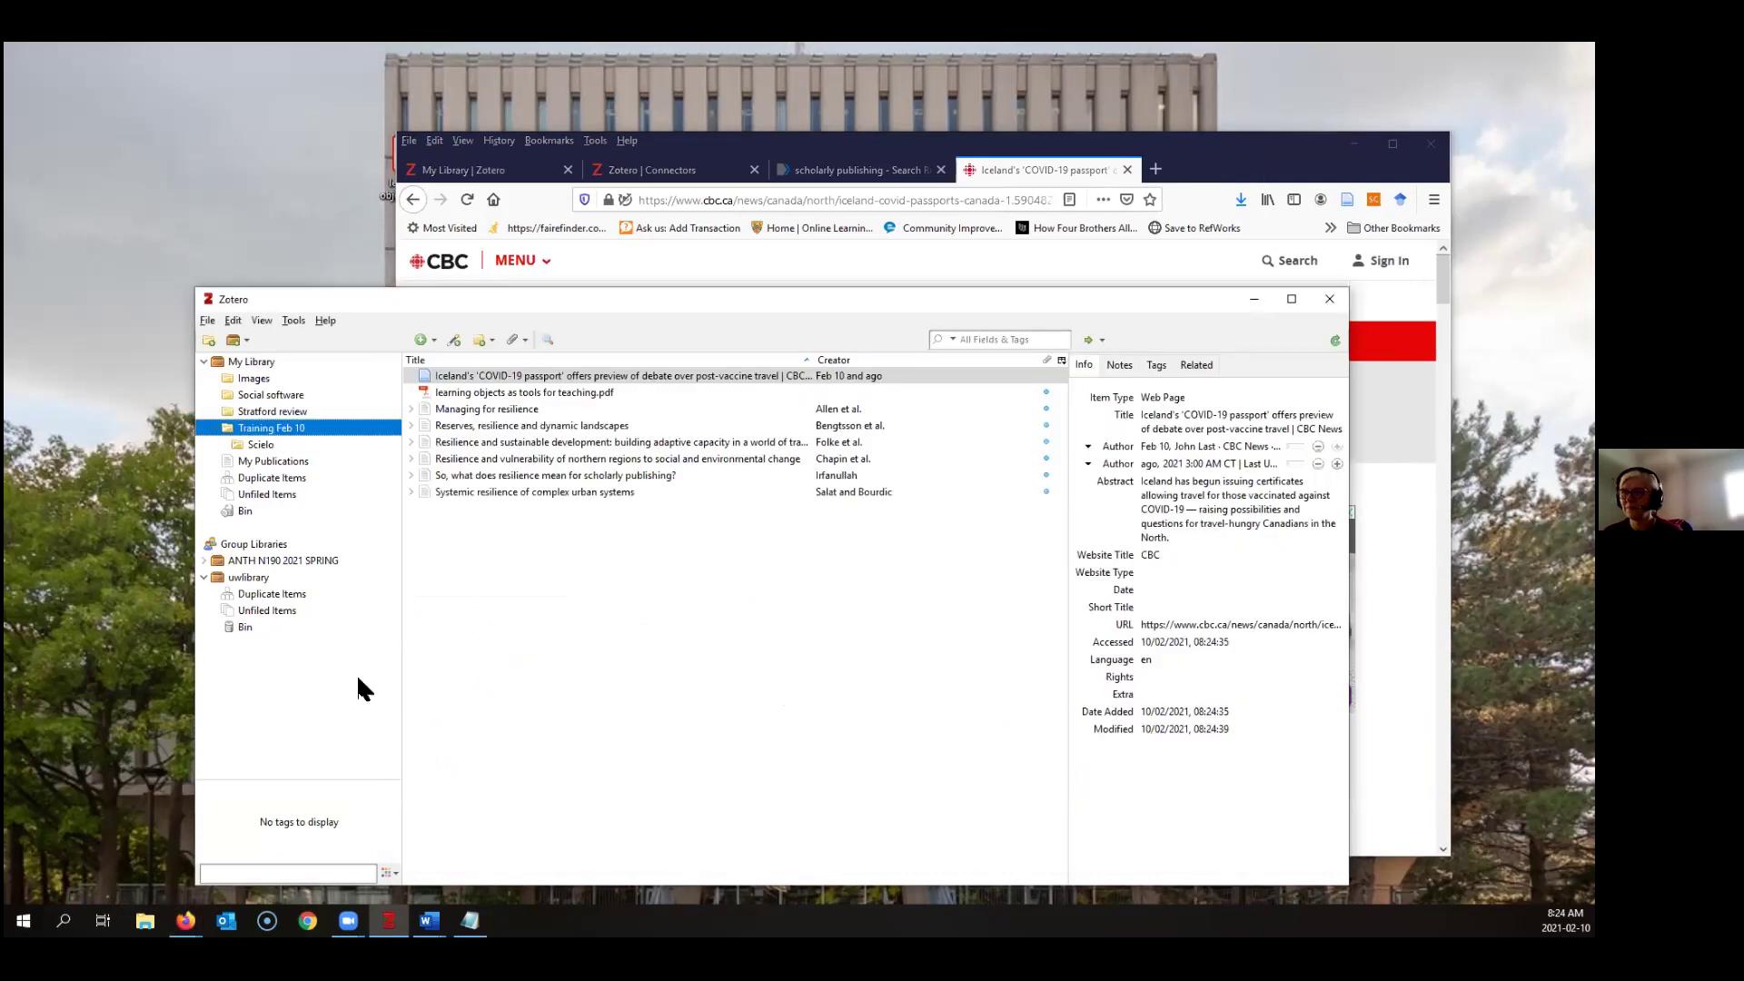
pyautogui.click(490, 373)
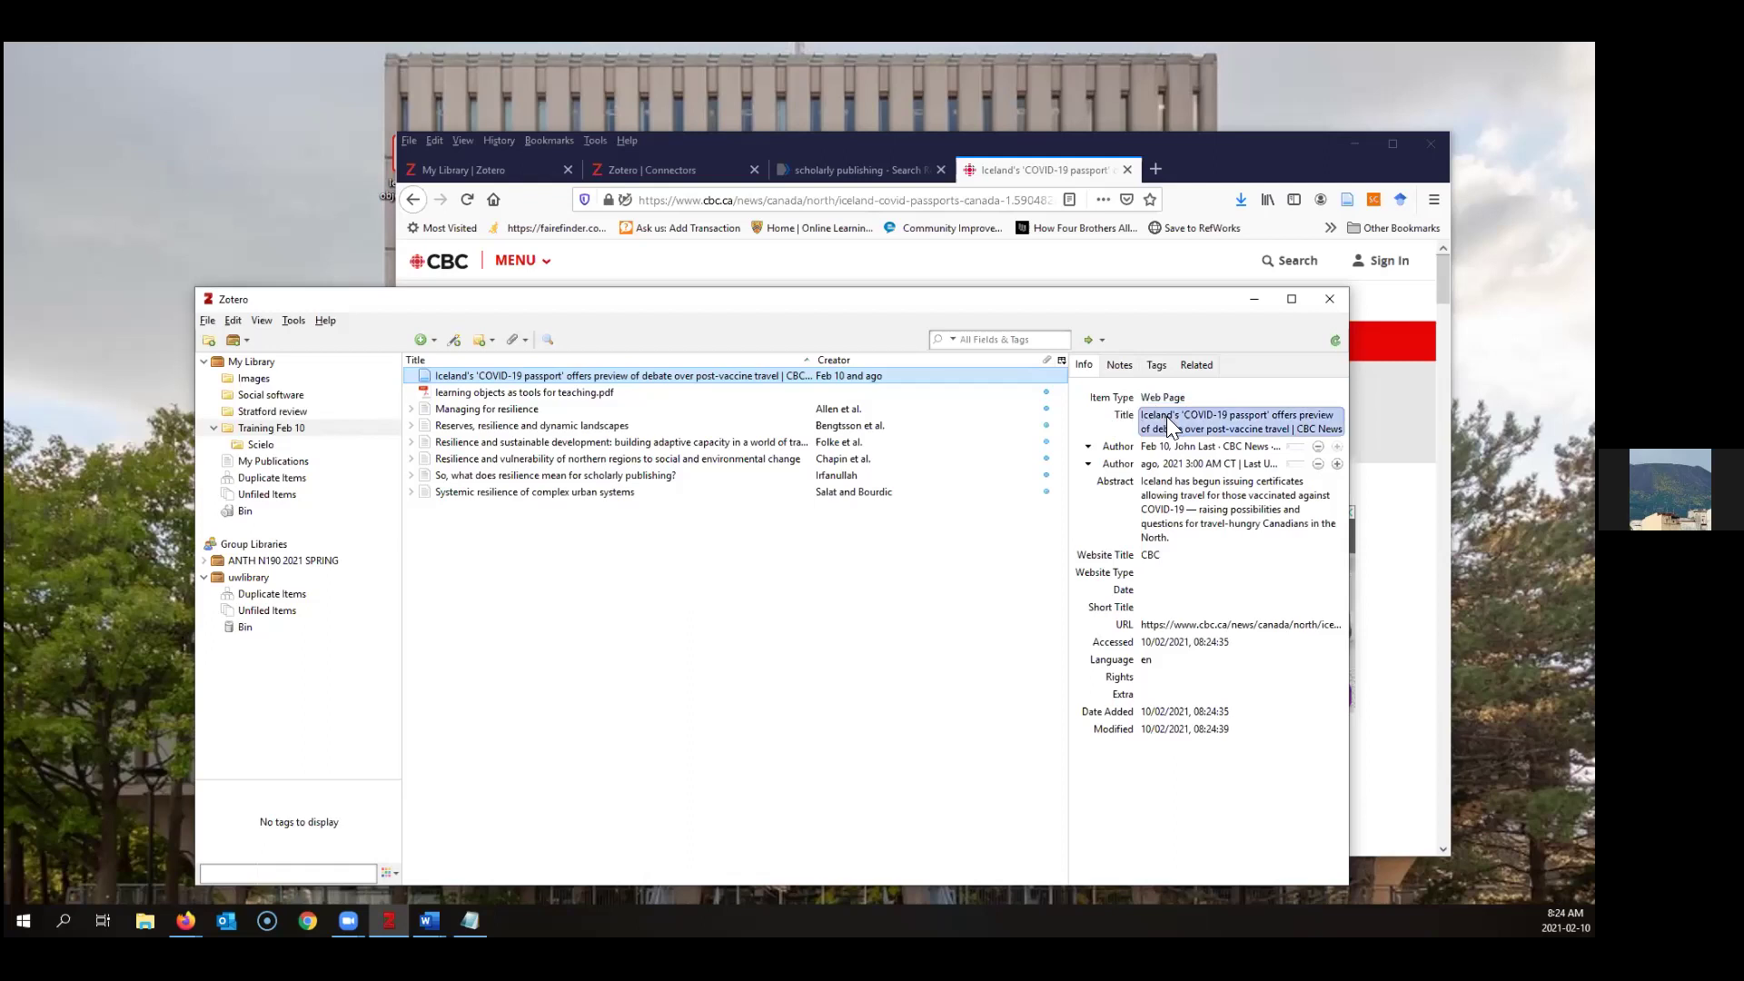
pyautogui.click(1161, 446)
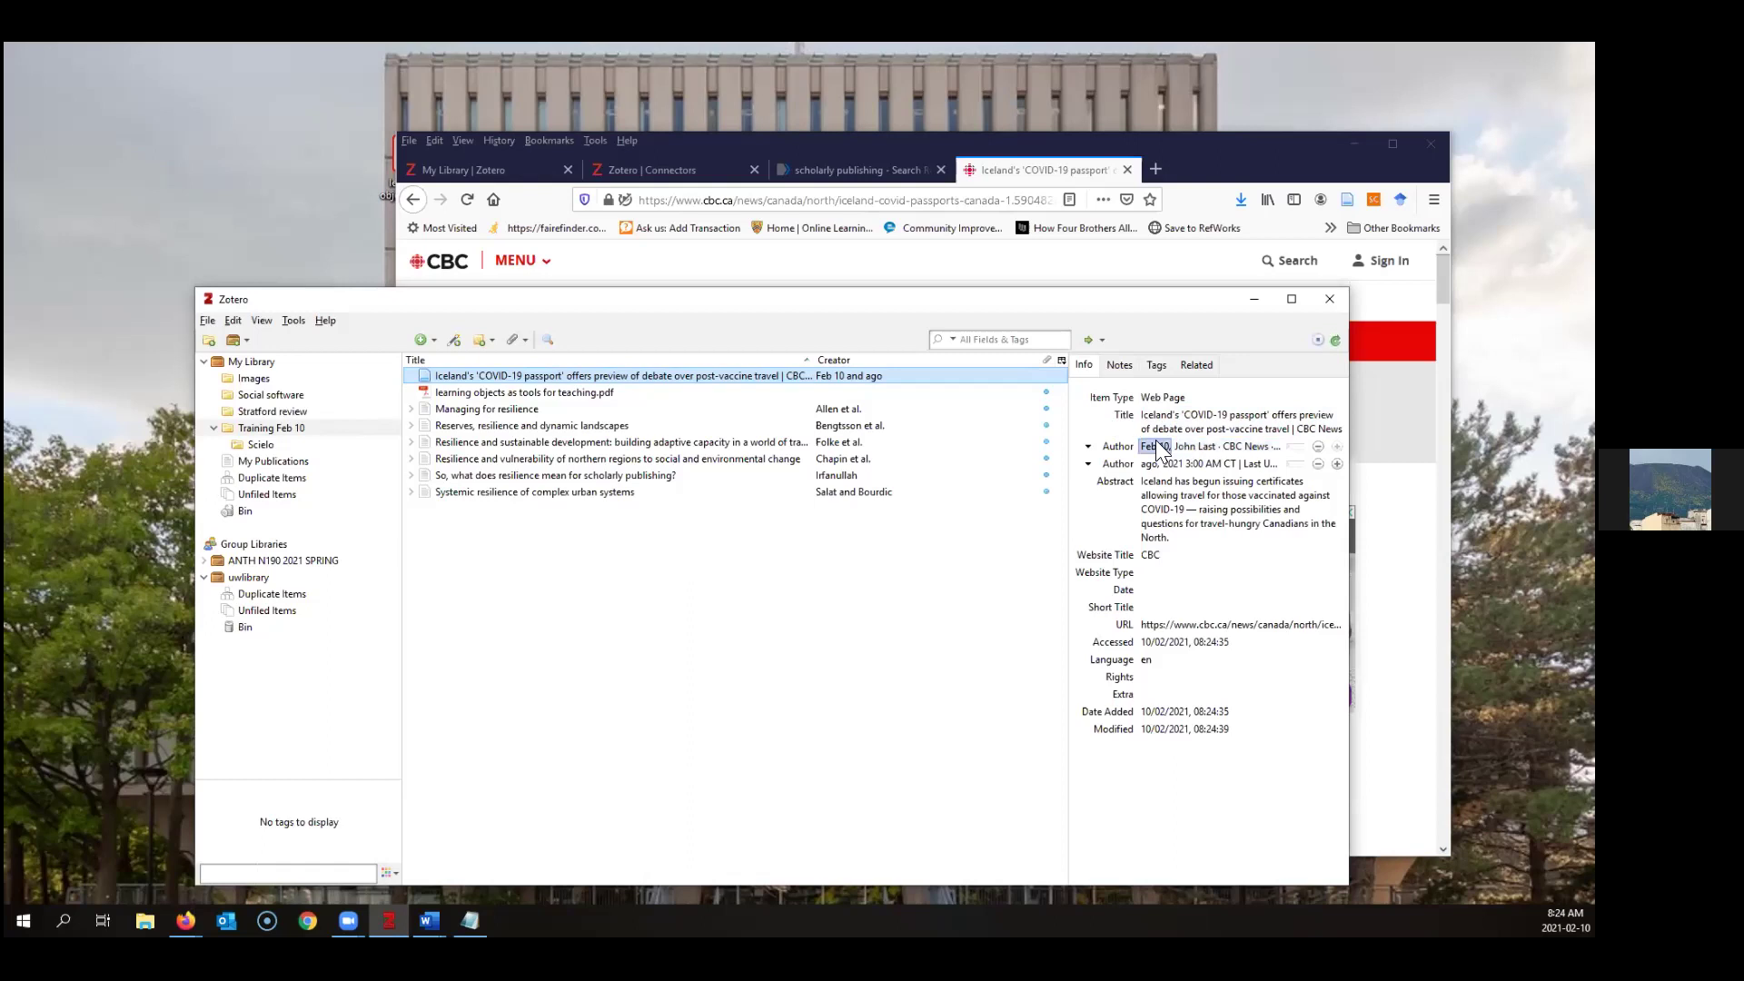
pyautogui.click(1228, 446)
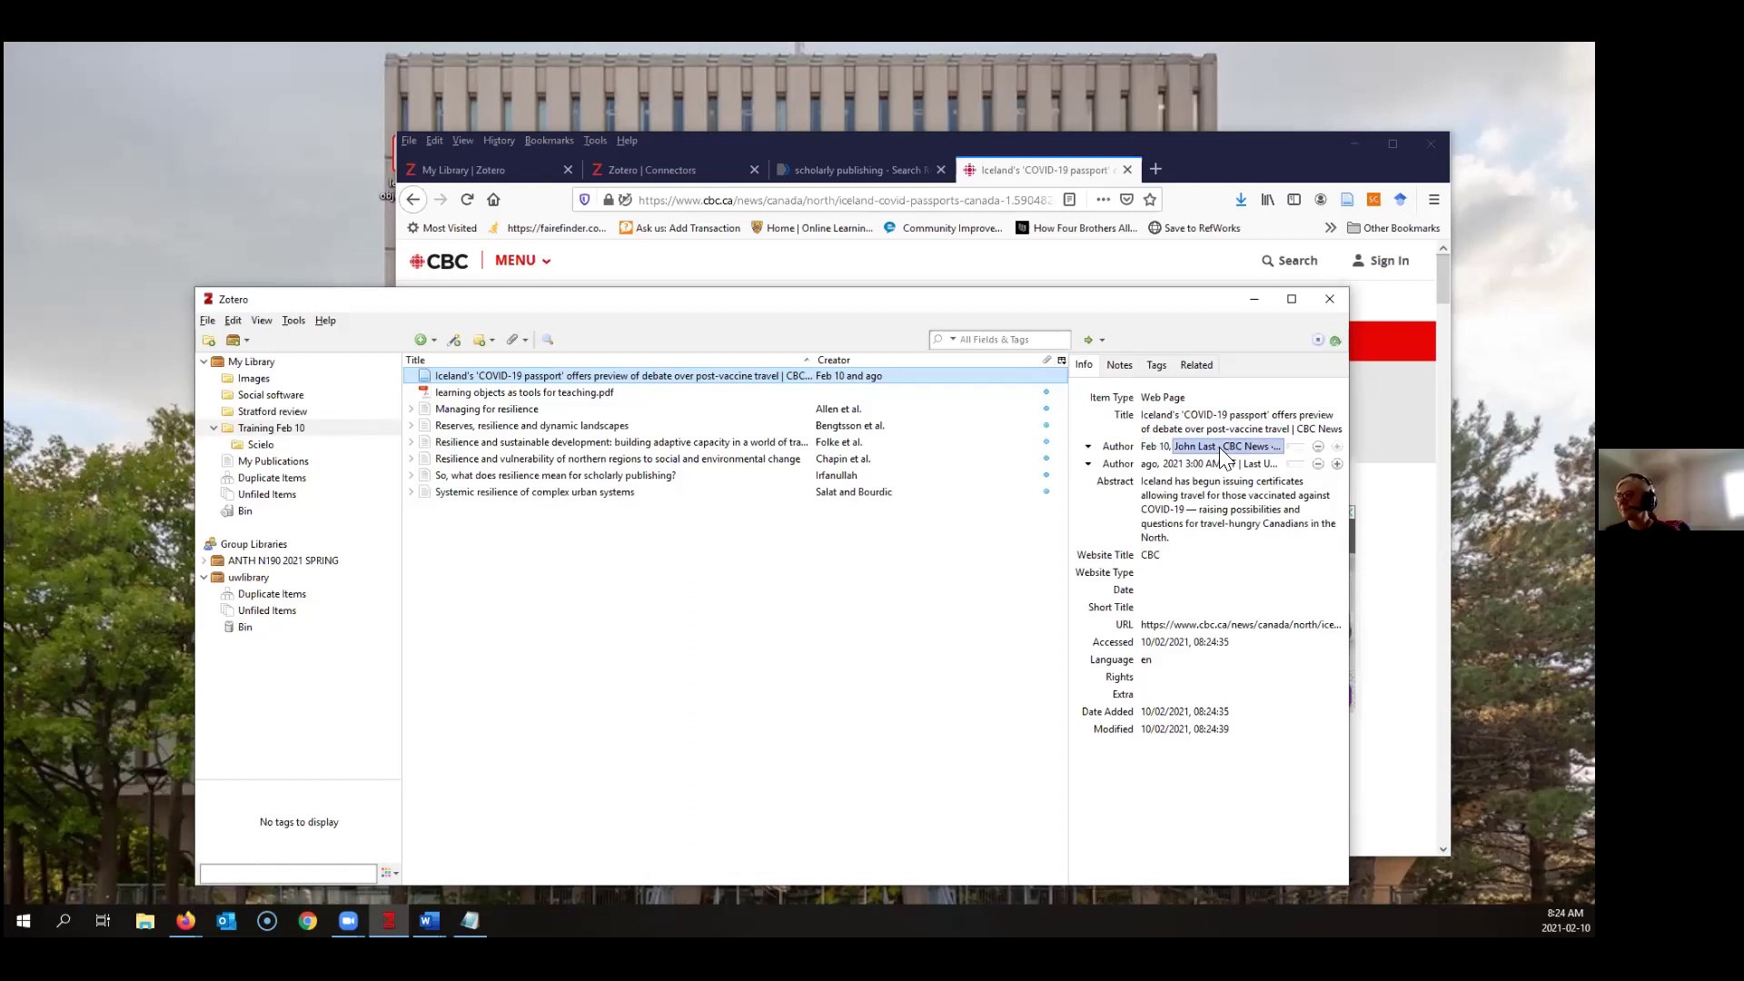
pyautogui.click(1187, 463)
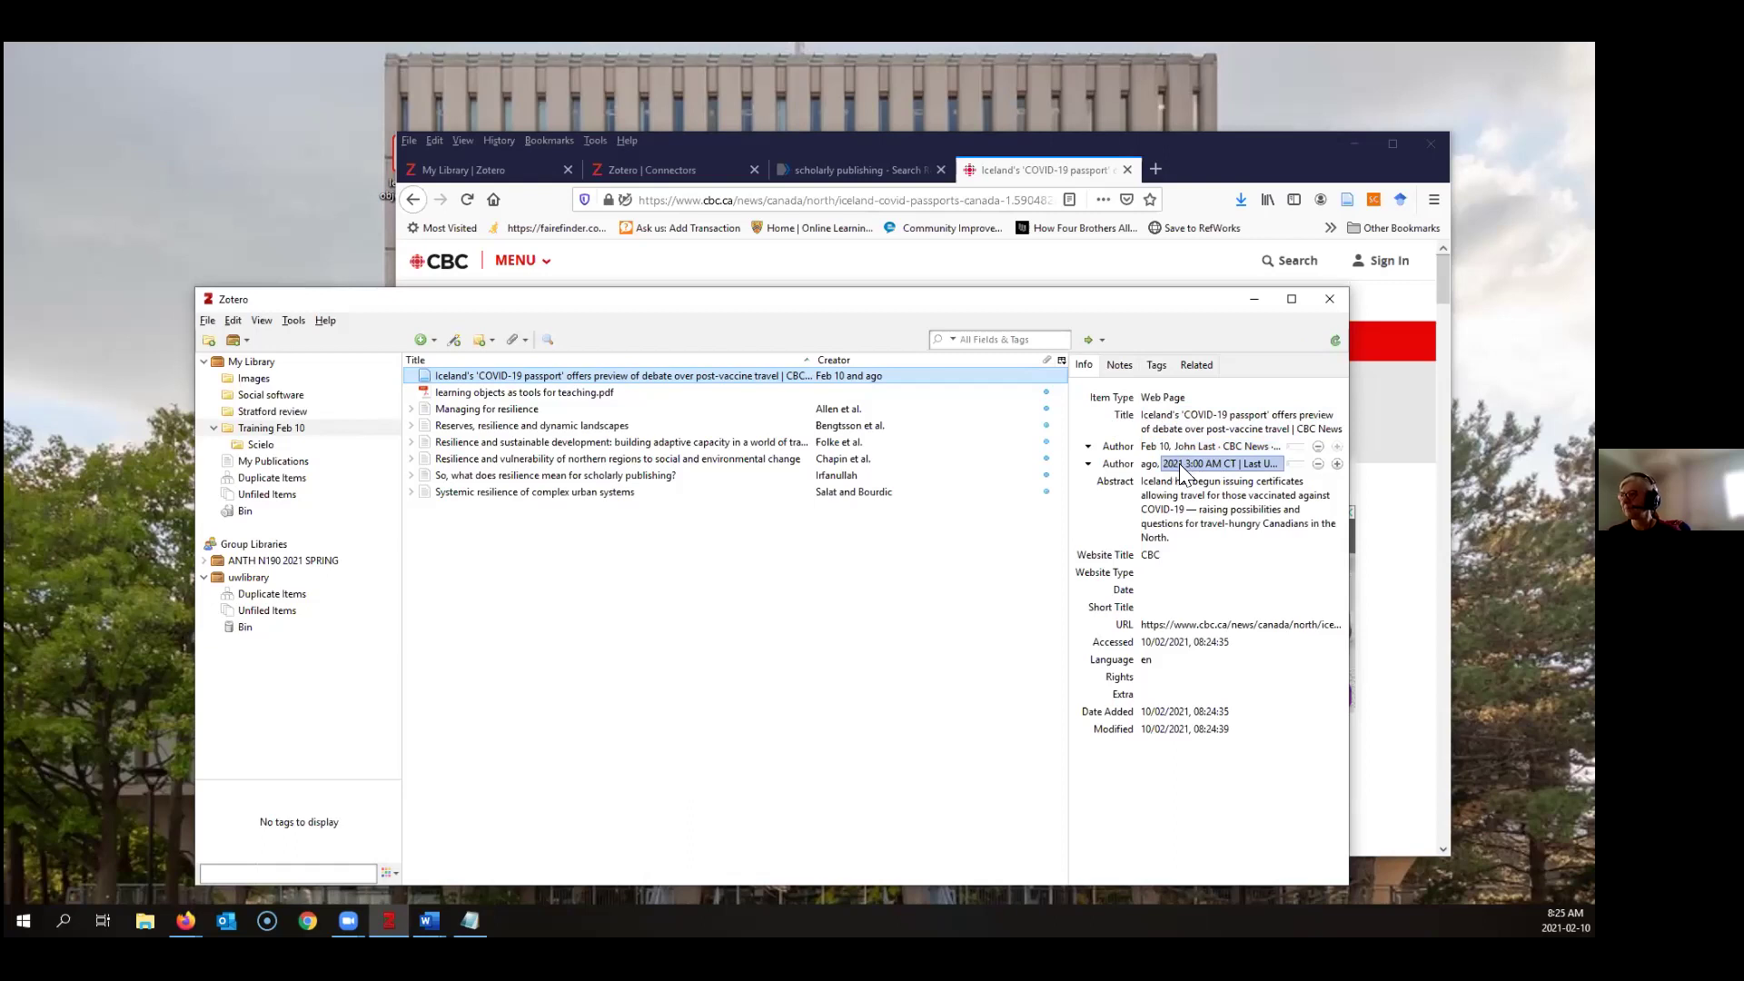
pyautogui.click(1219, 496)
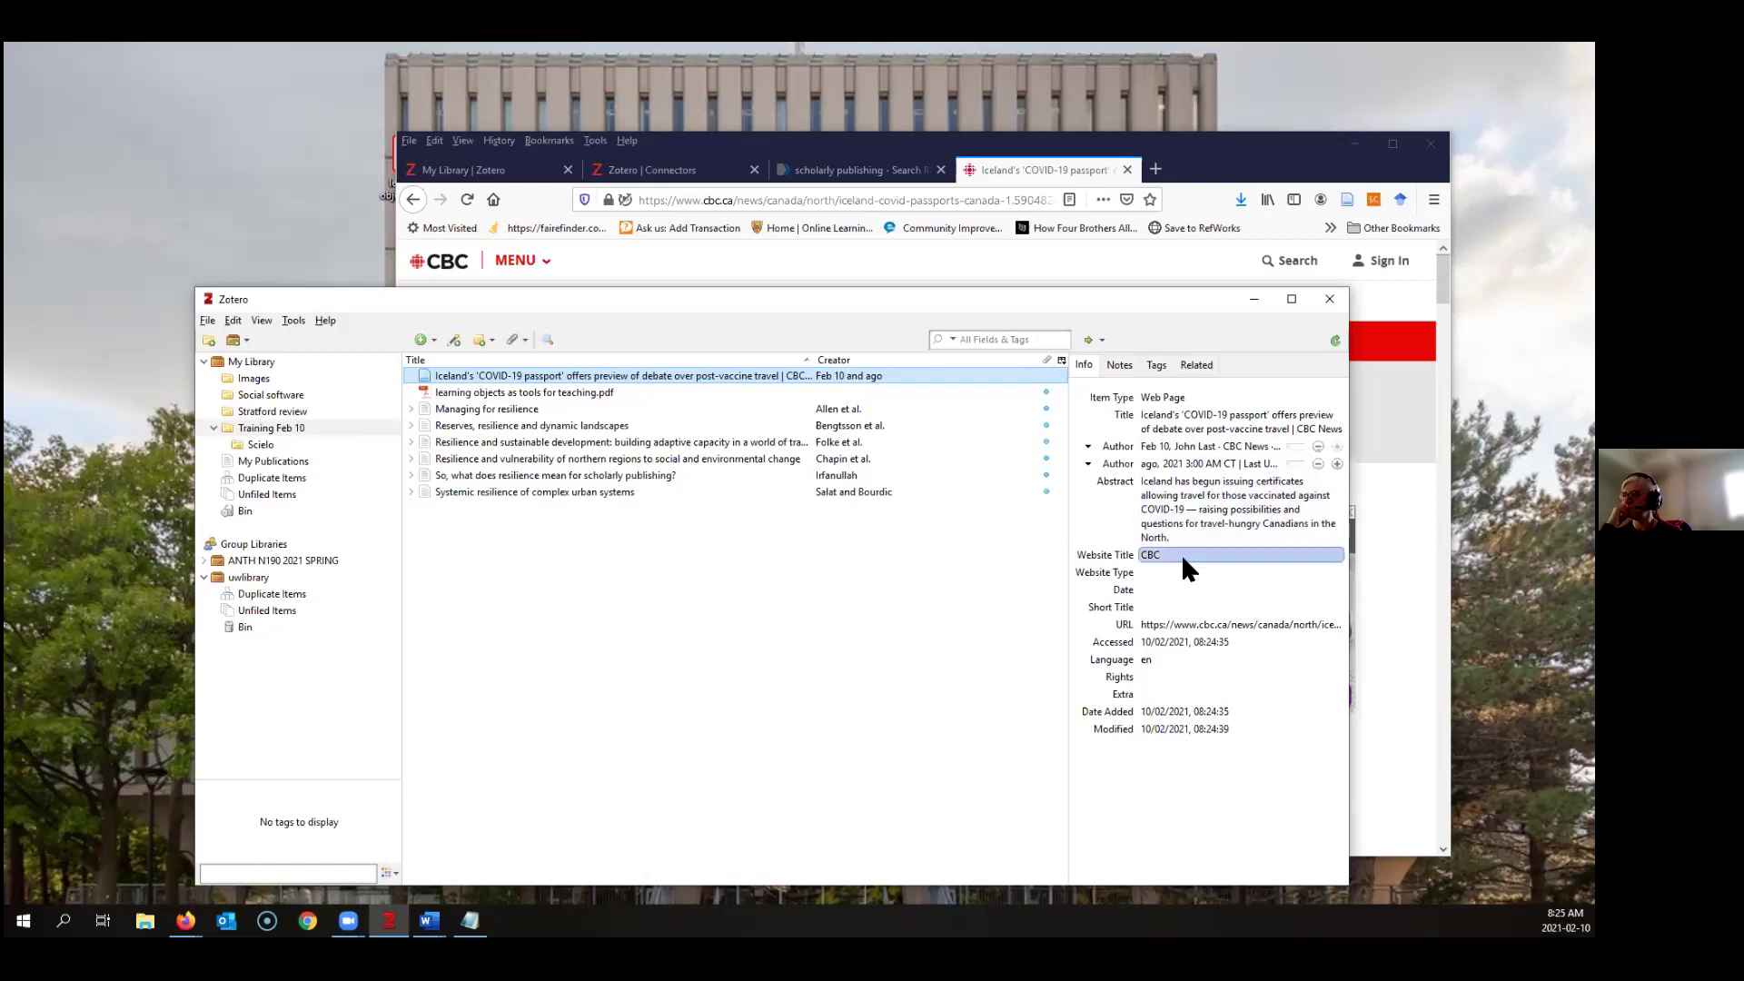
pyautogui.click(1201, 623)
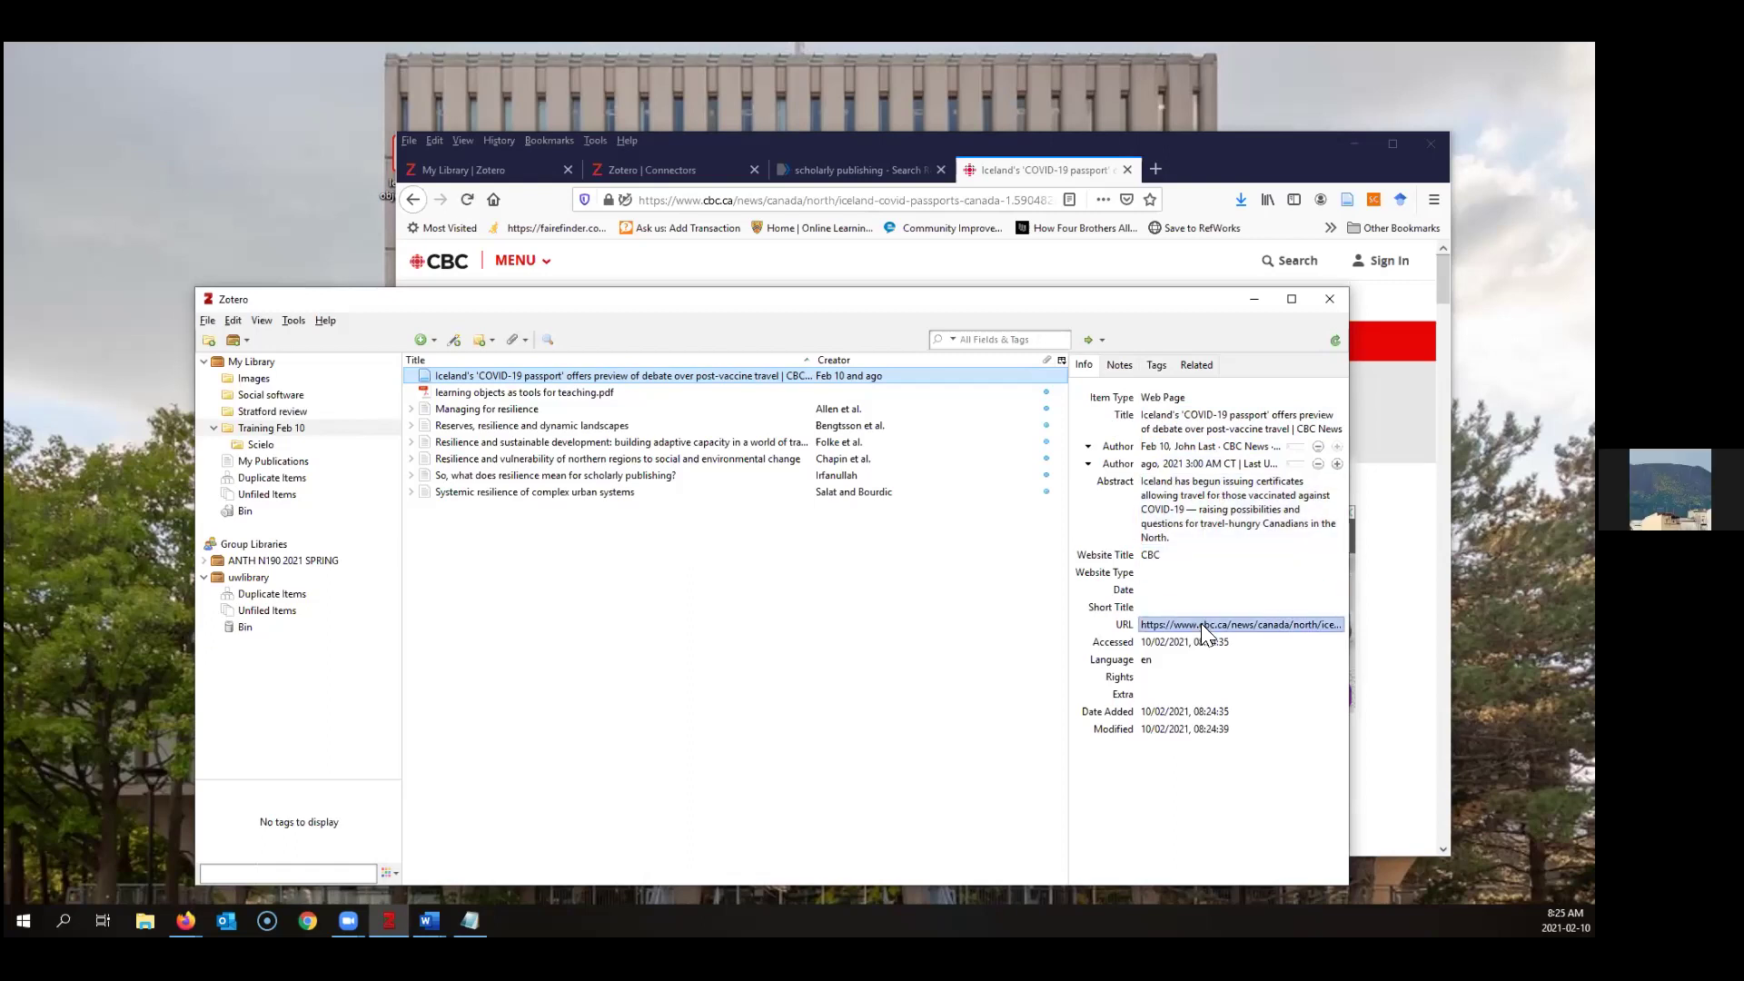
pyautogui.click(534, 562)
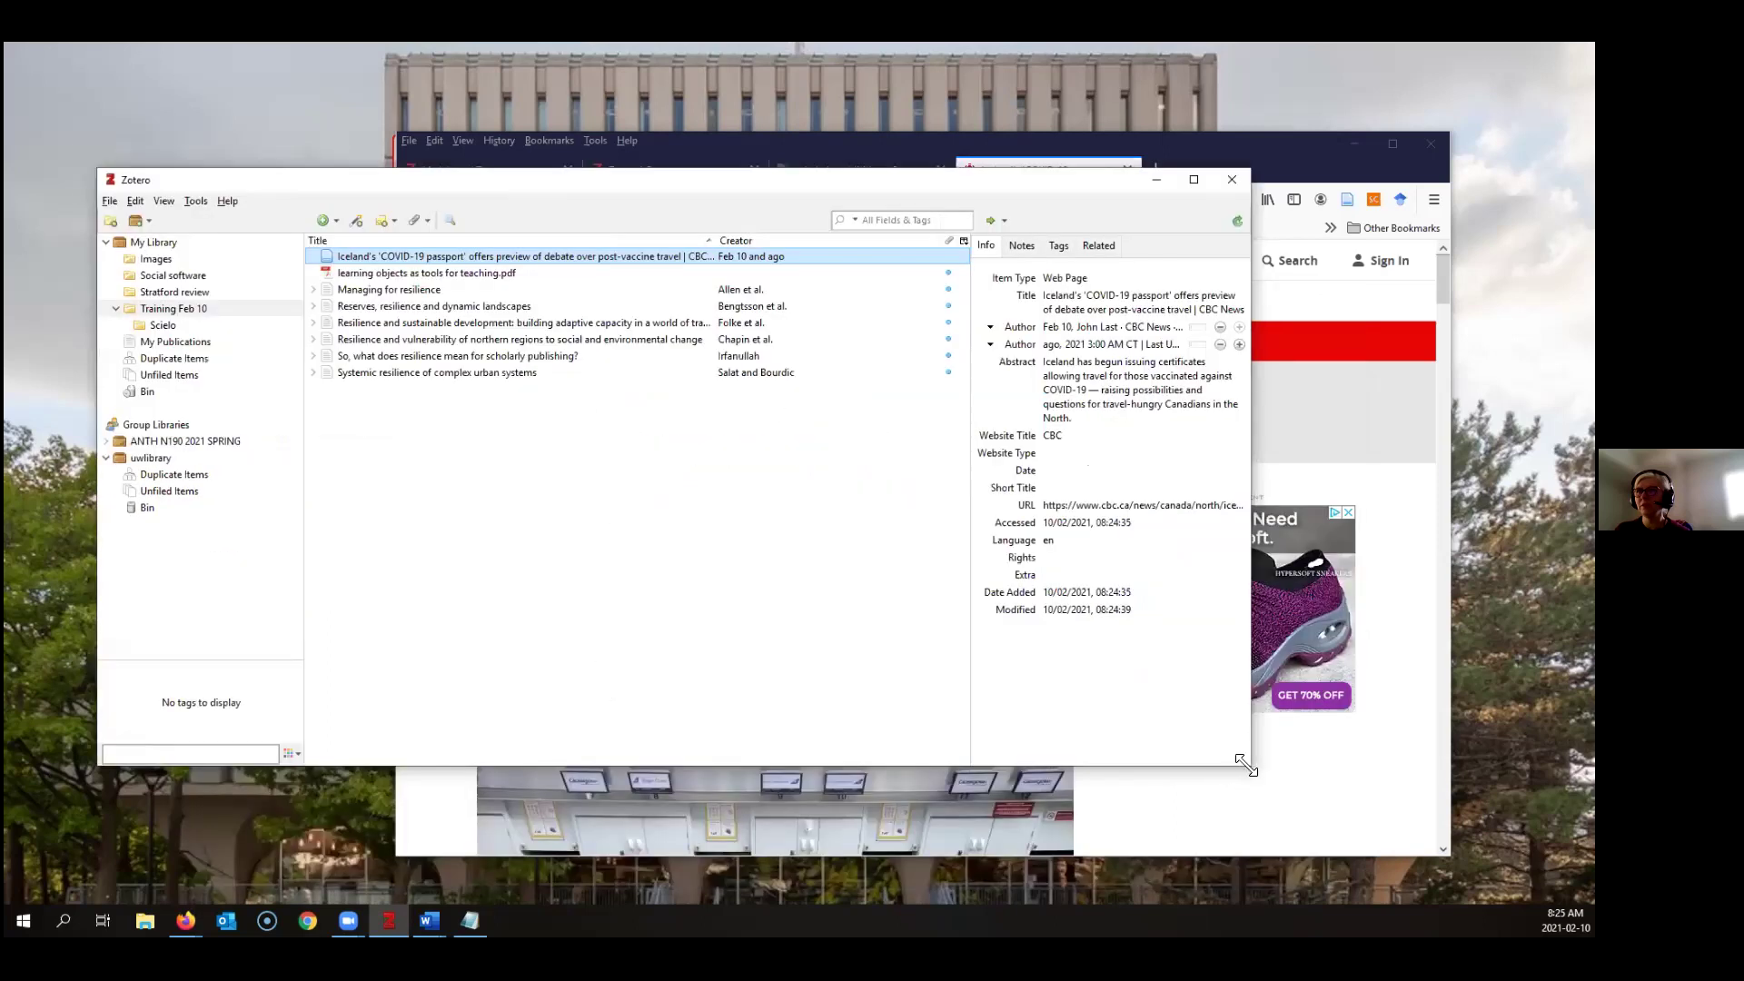
pyautogui.moveTo(1246, 766); pyautogui.dragTo(1478, 887)
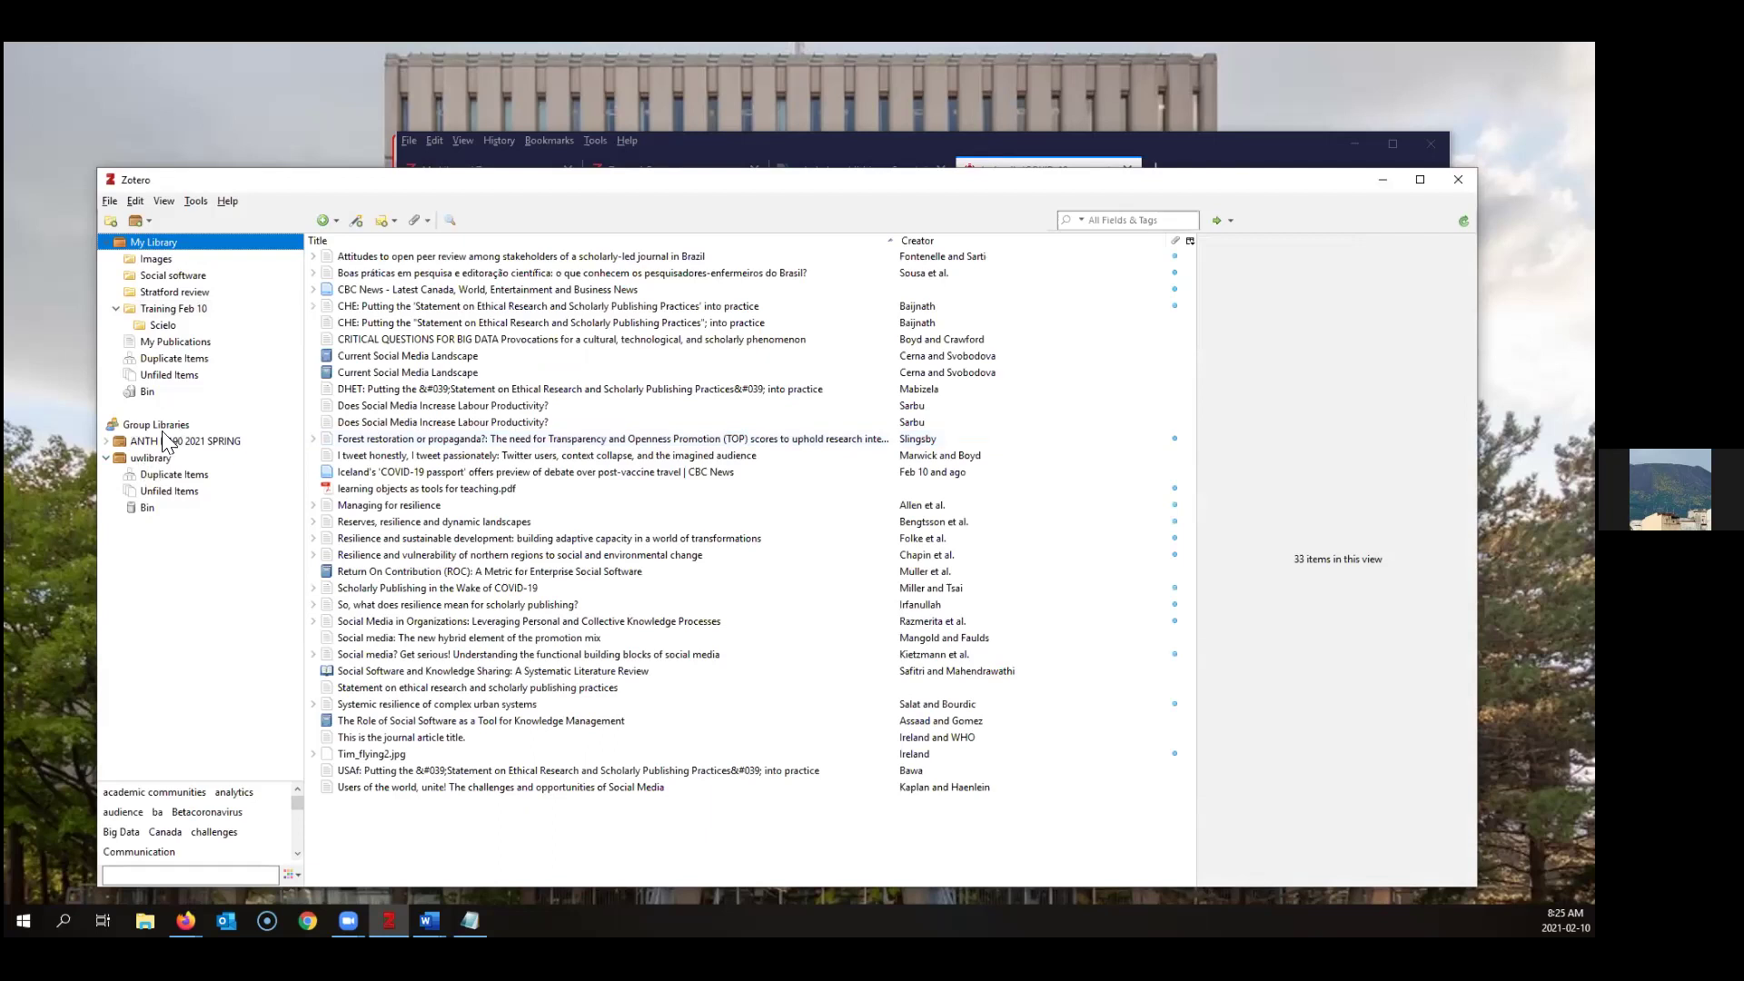
# Drag the 'Attitudes to open peer review' article onto the uwlibrary group, then return to Firefox
pyautogui.click(374, 255)
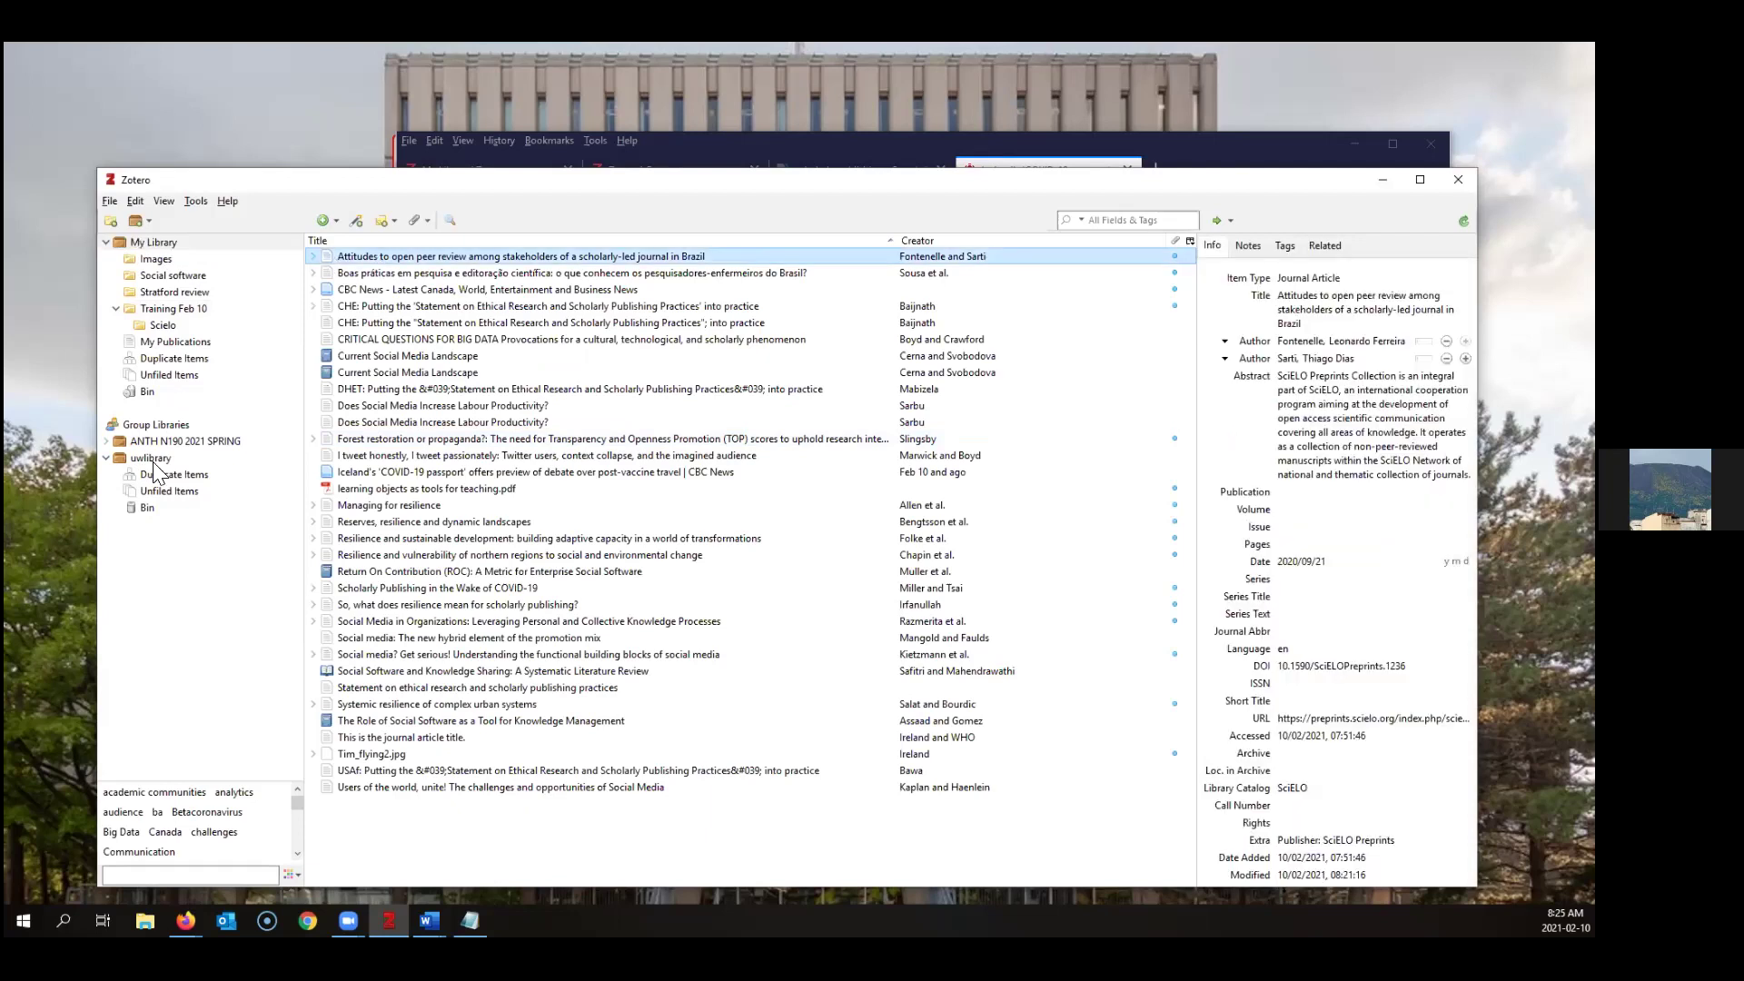
pyautogui.moveTo(164, 459)
pyautogui.mouseDown()
pyautogui.moveTo(163, 474)
pyautogui.moveTo(148, 458)
pyautogui.mouseUp()
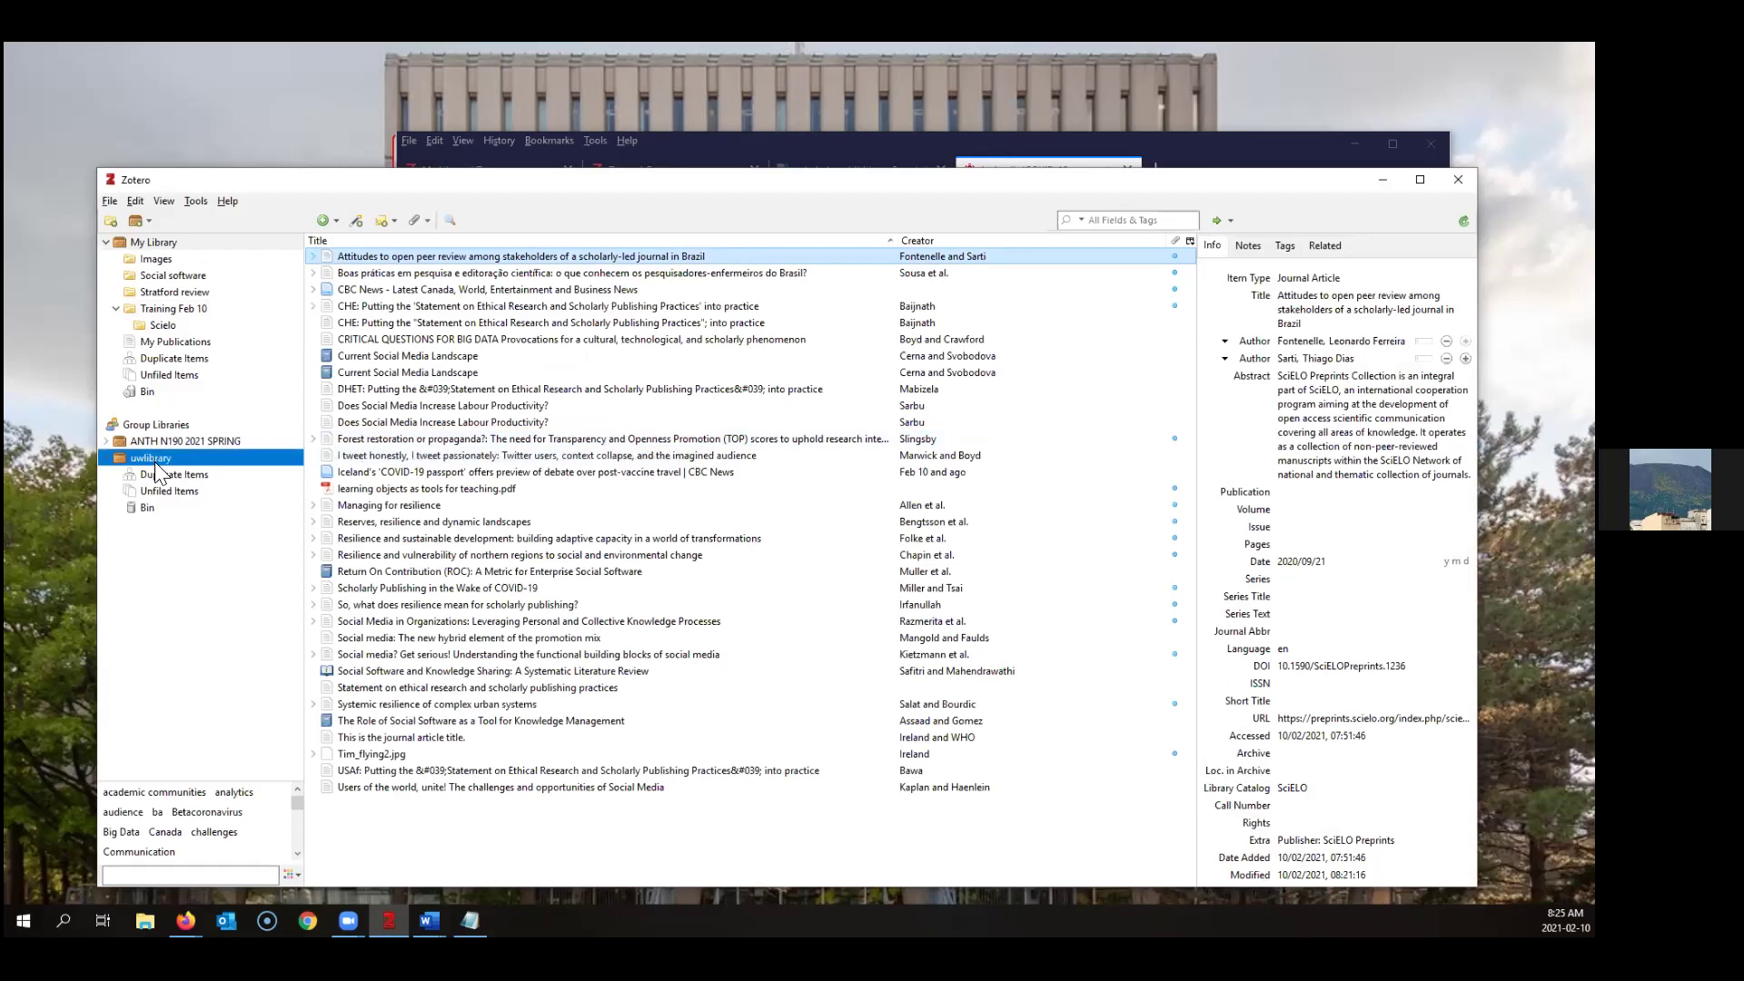
pyautogui.click(106, 458)
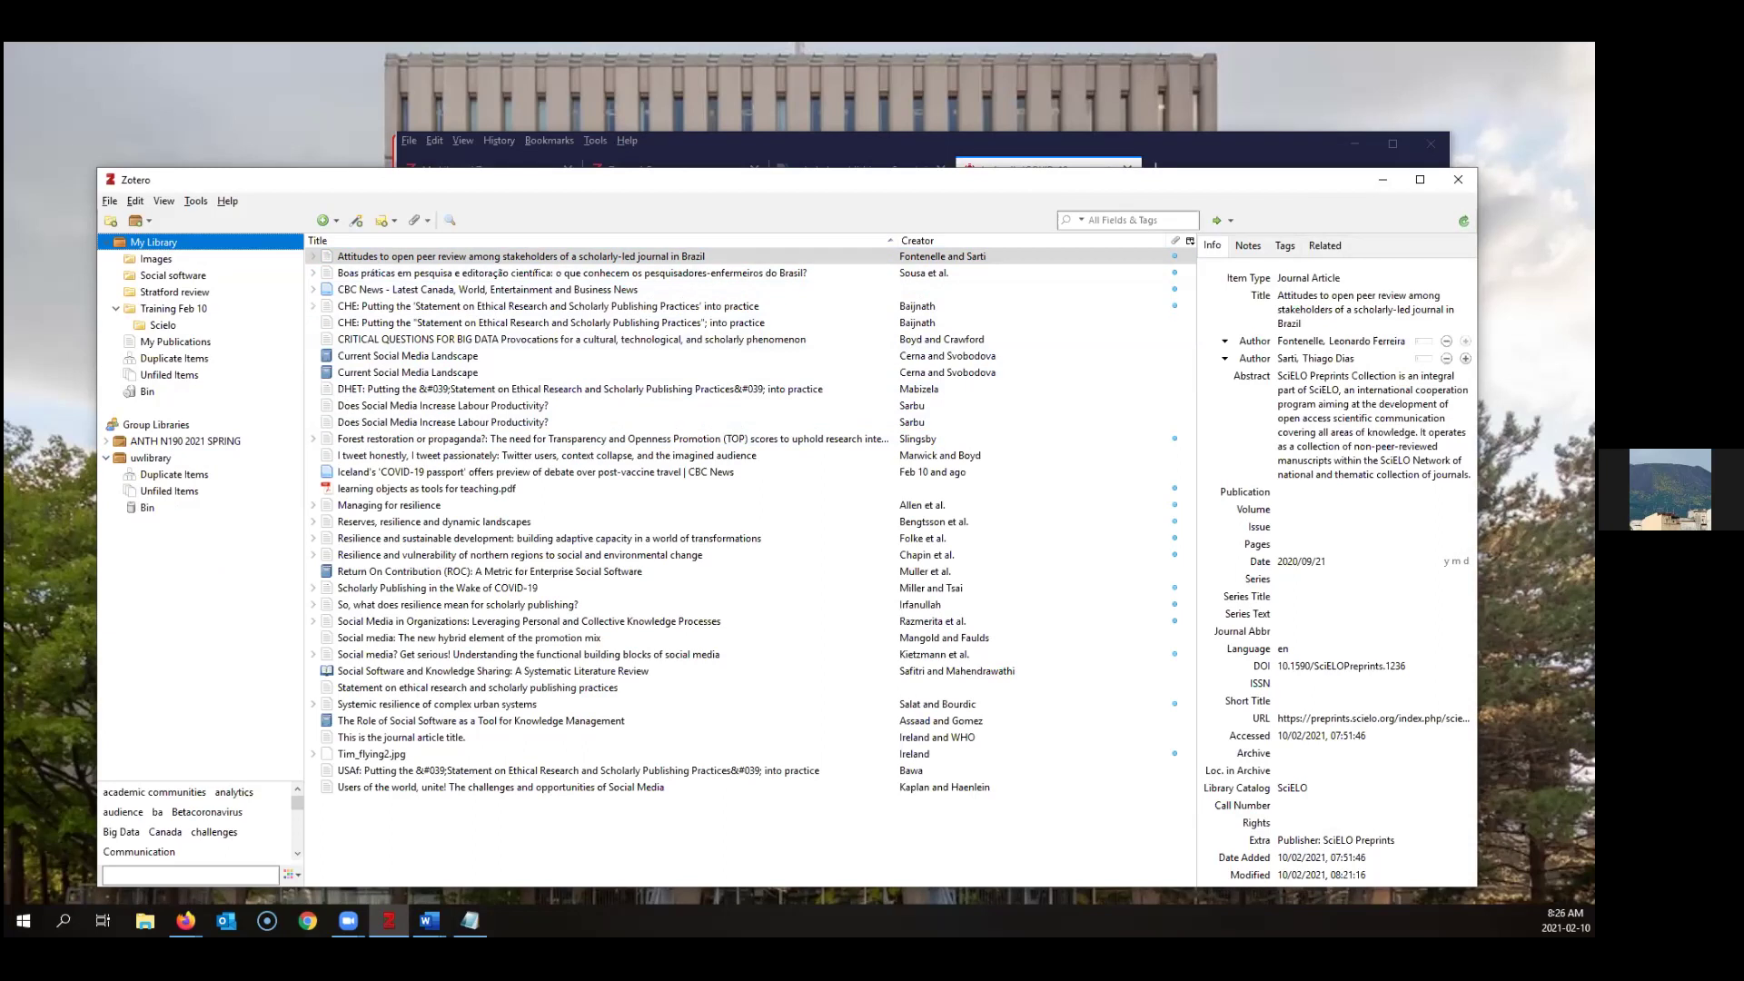
pyautogui.click(185, 921)
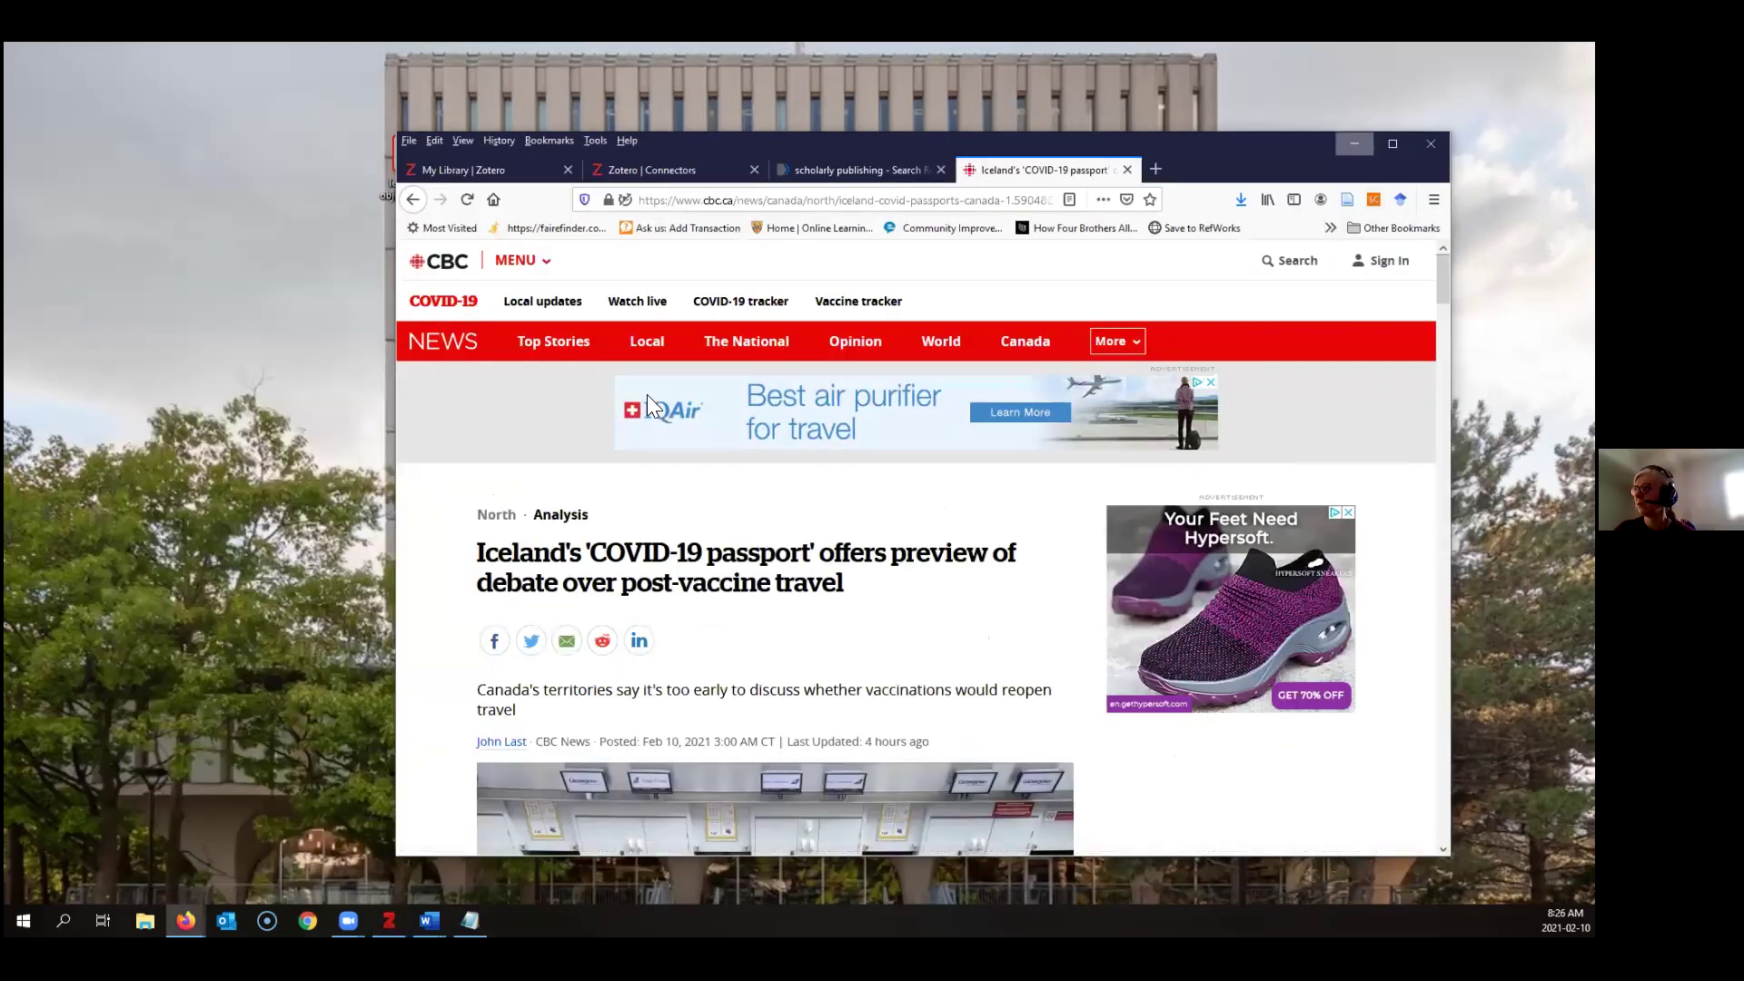
# View the web library's My Library with the uwlibrary group expanded, then return to desktop Zotero
pyautogui.click(1350, 144)
pyautogui.click(388, 920)
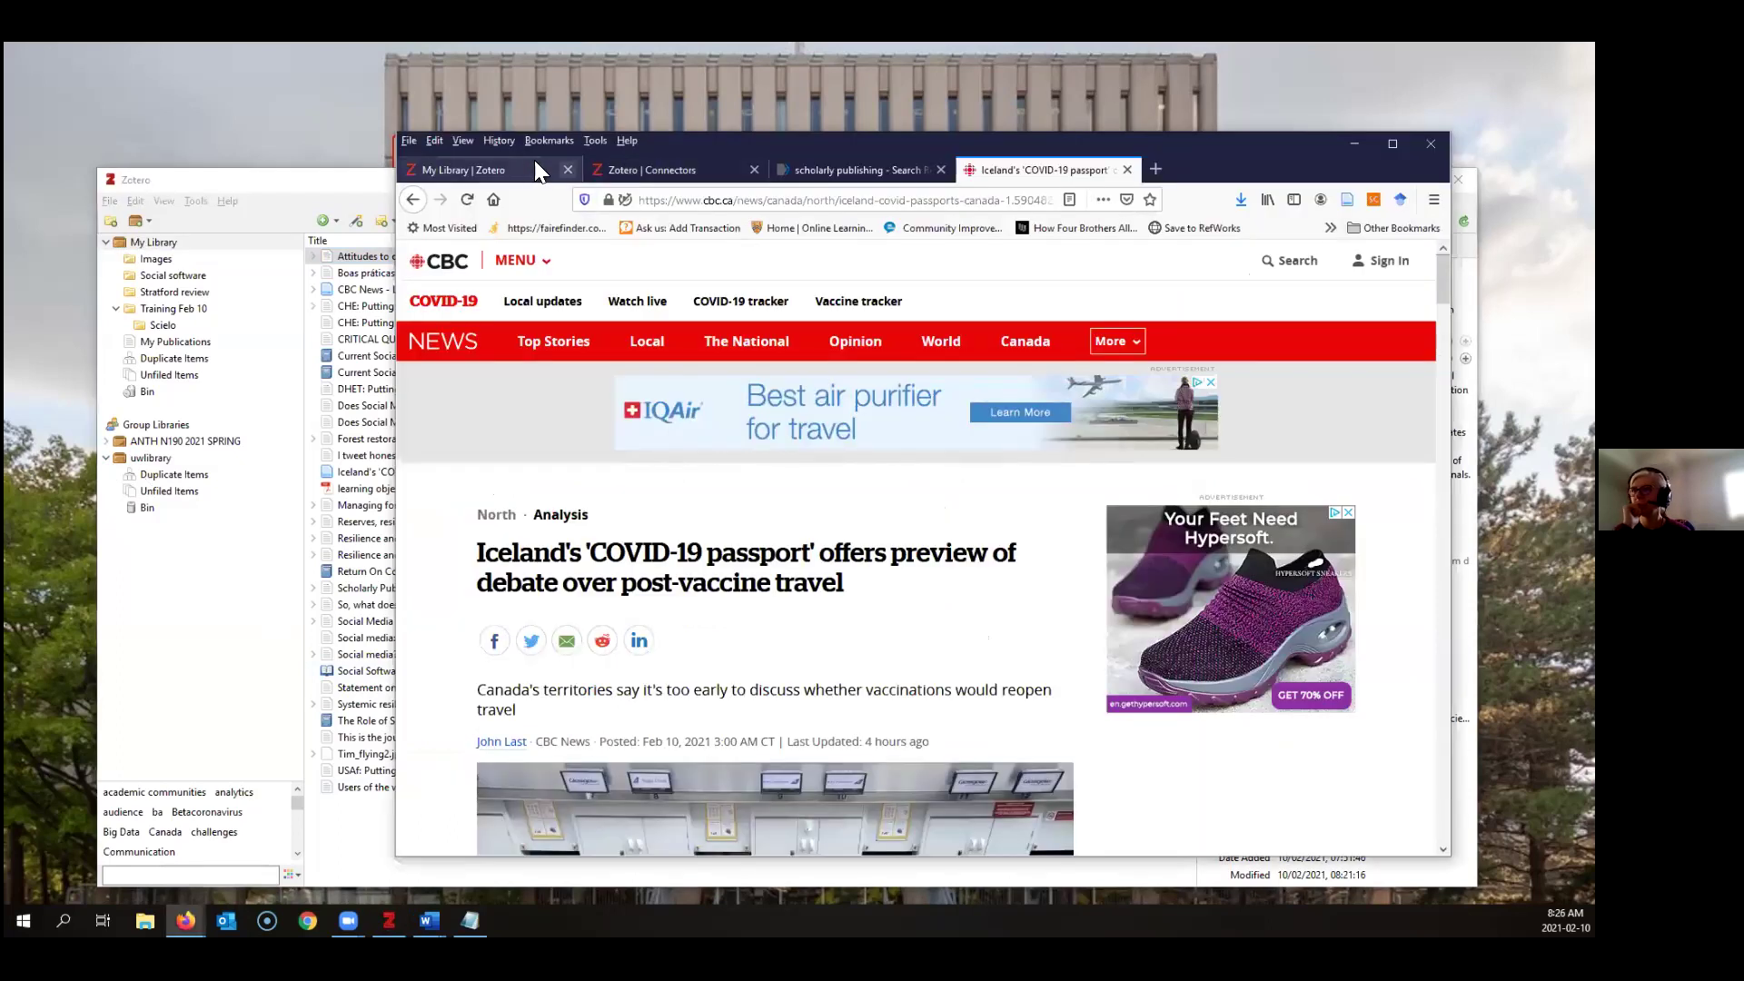
pyautogui.click(525, 162)
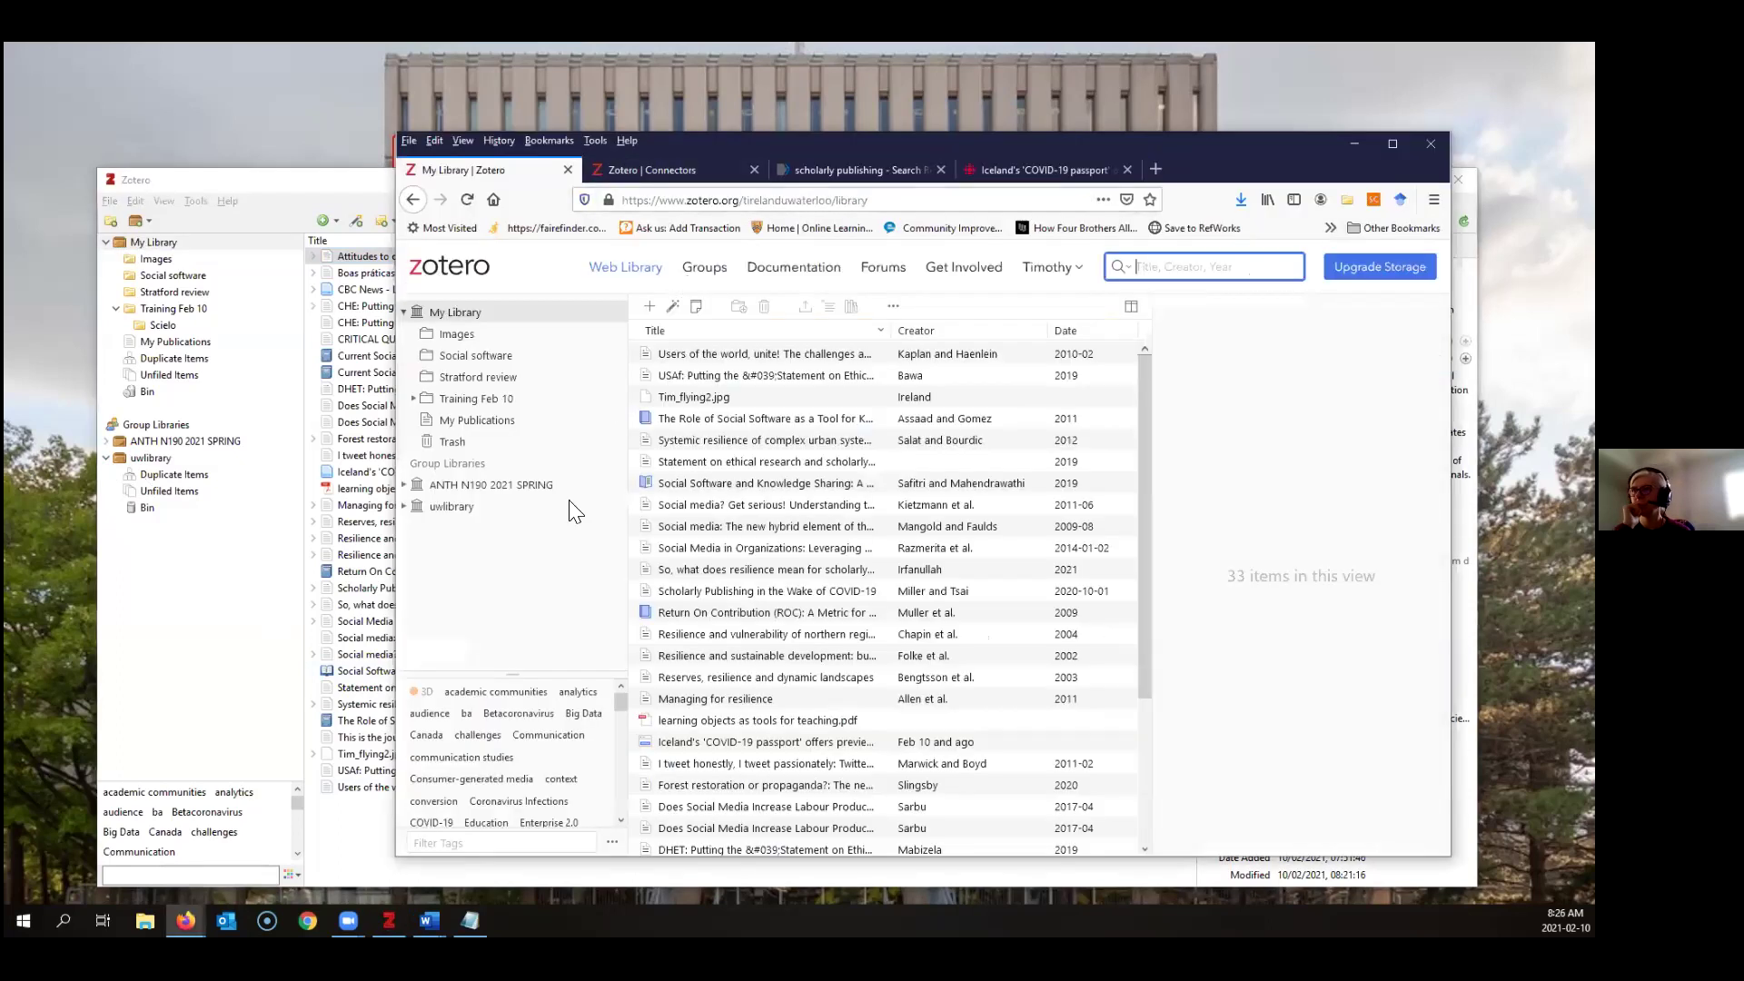
pyautogui.click(403, 506)
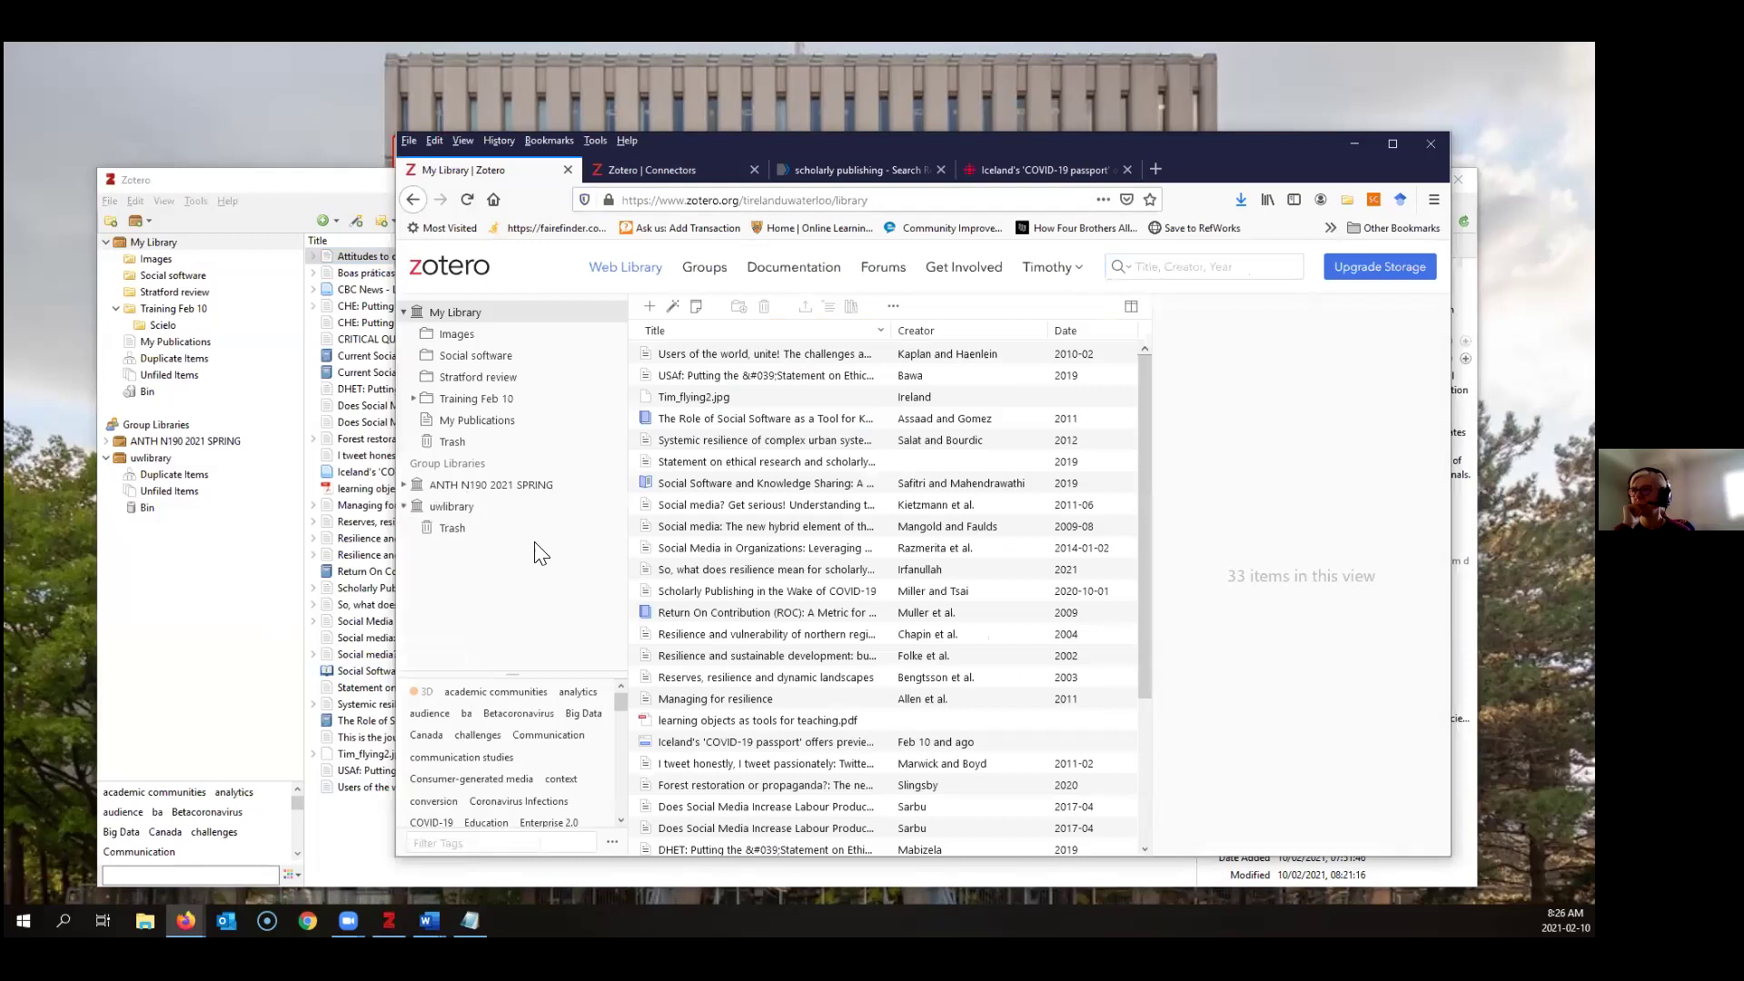
pyautogui.click(178, 604)
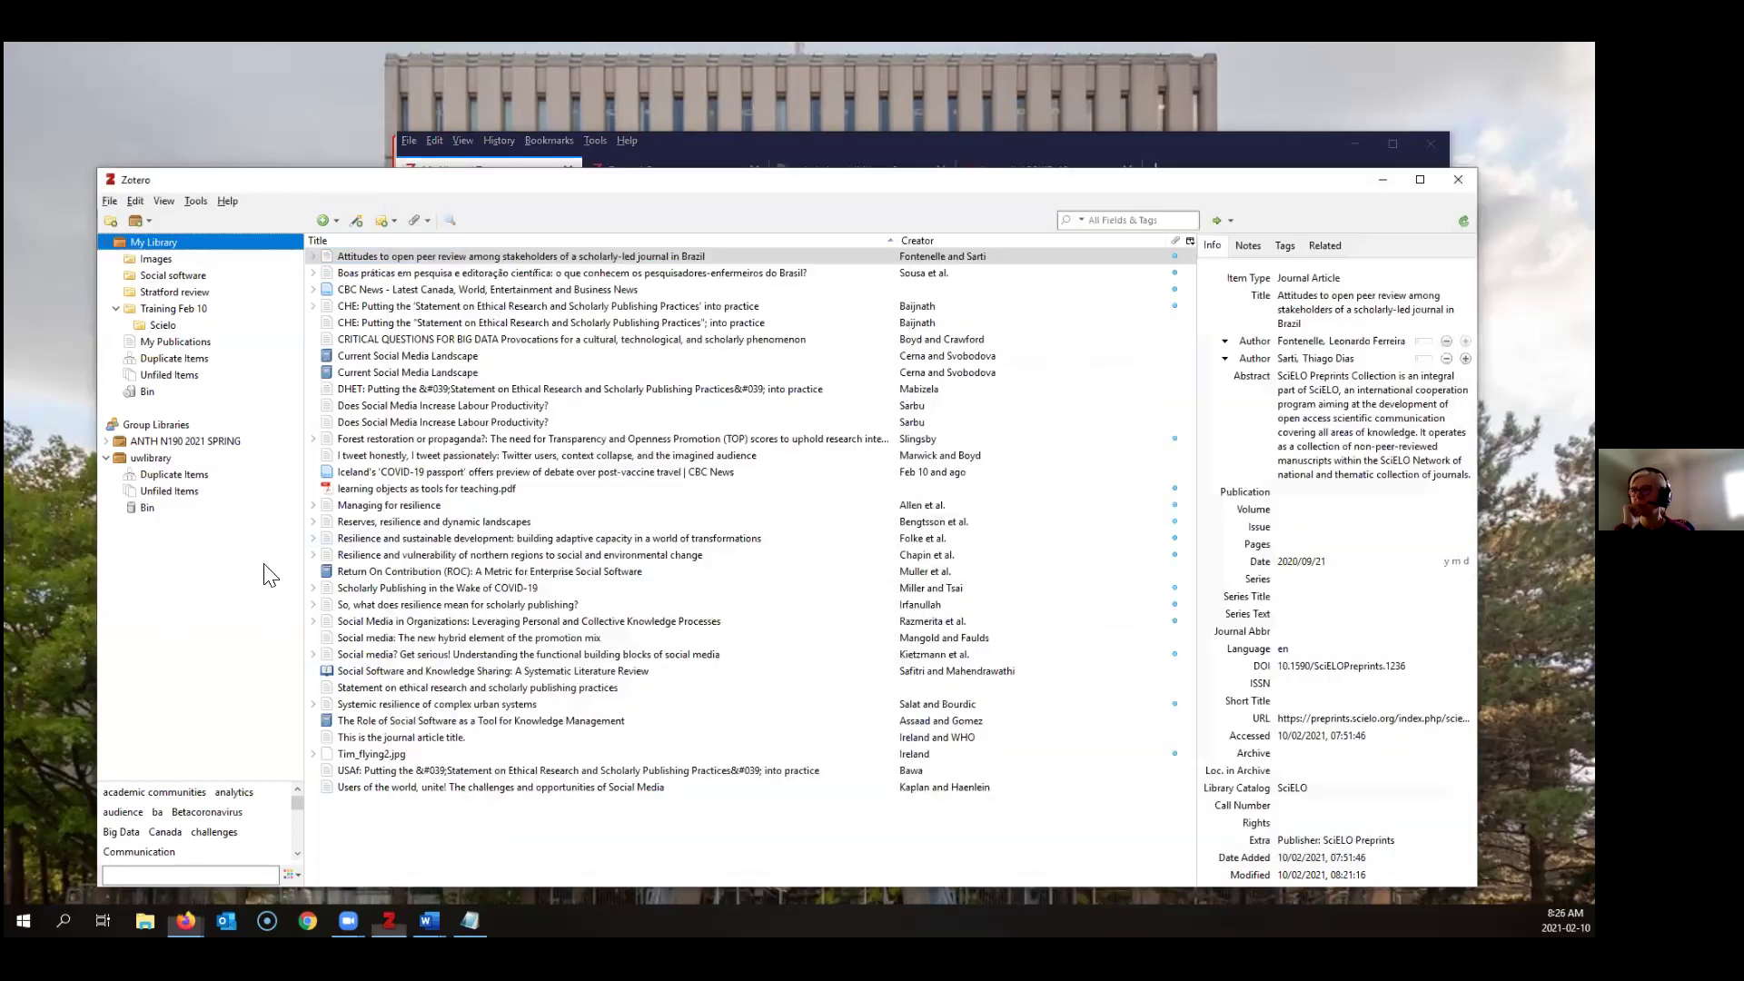
# Copy Tim_flying2.jpg from the Images collection into the uwlibrary group by dragging it
pyautogui.rightClick(393, 255)
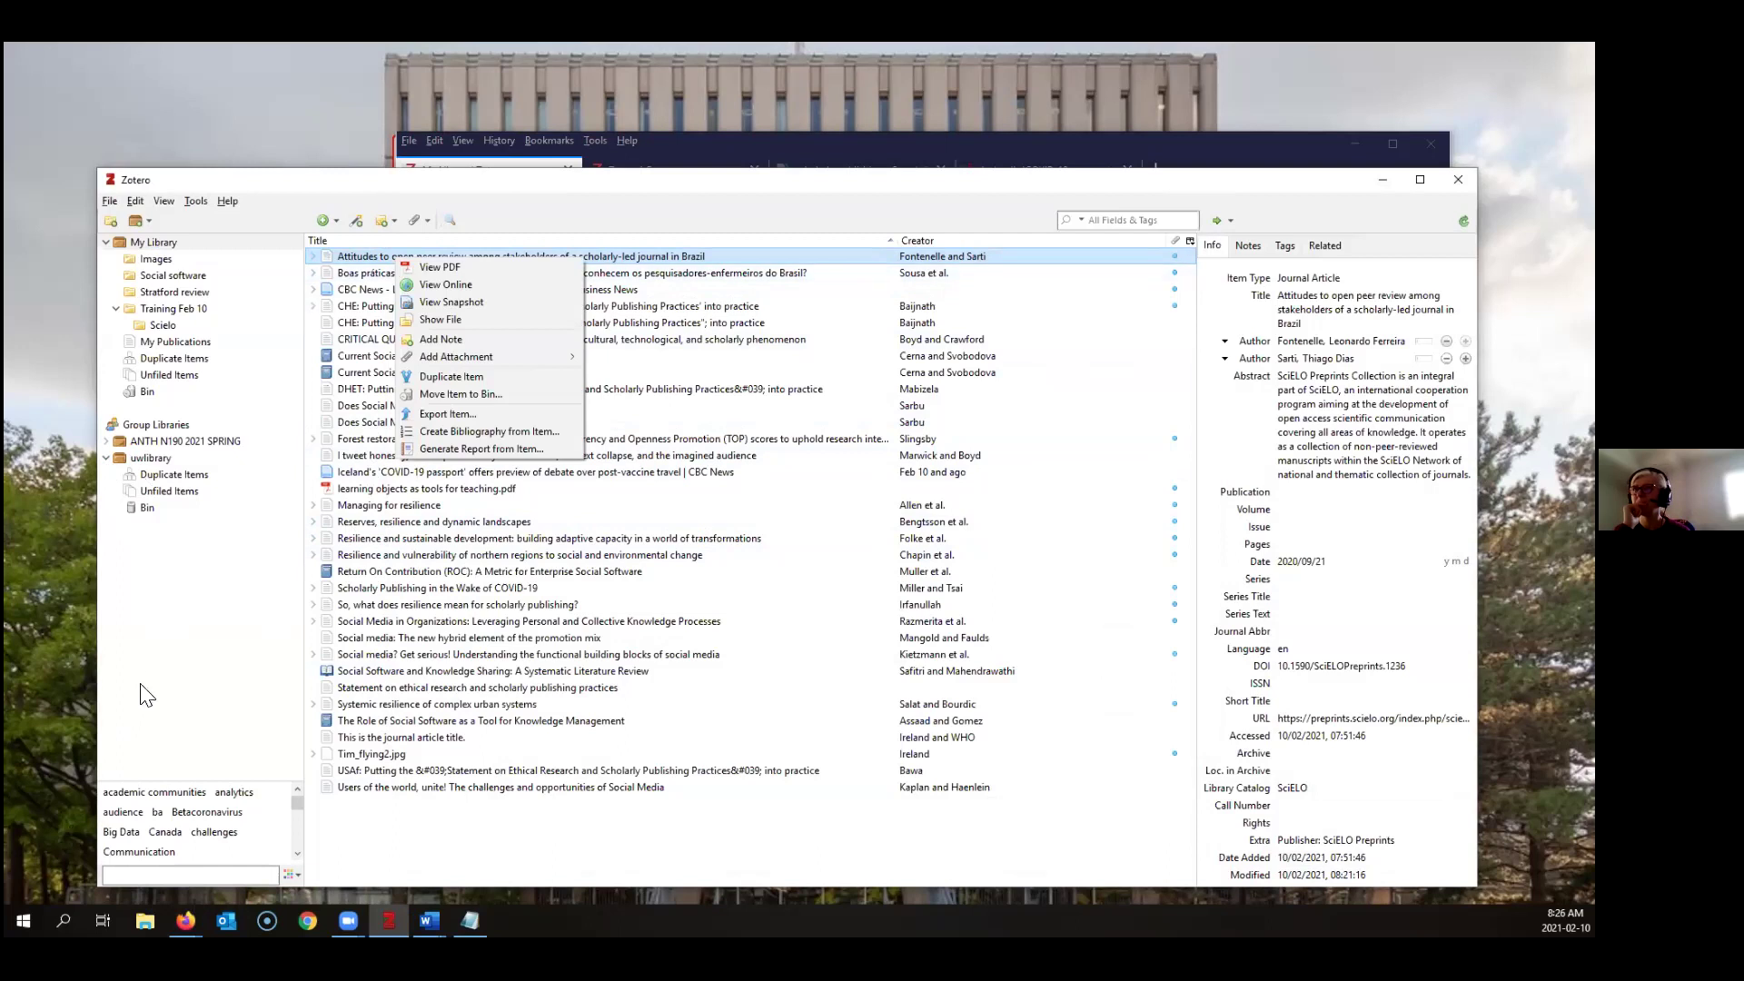
pyautogui.click(198, 645)
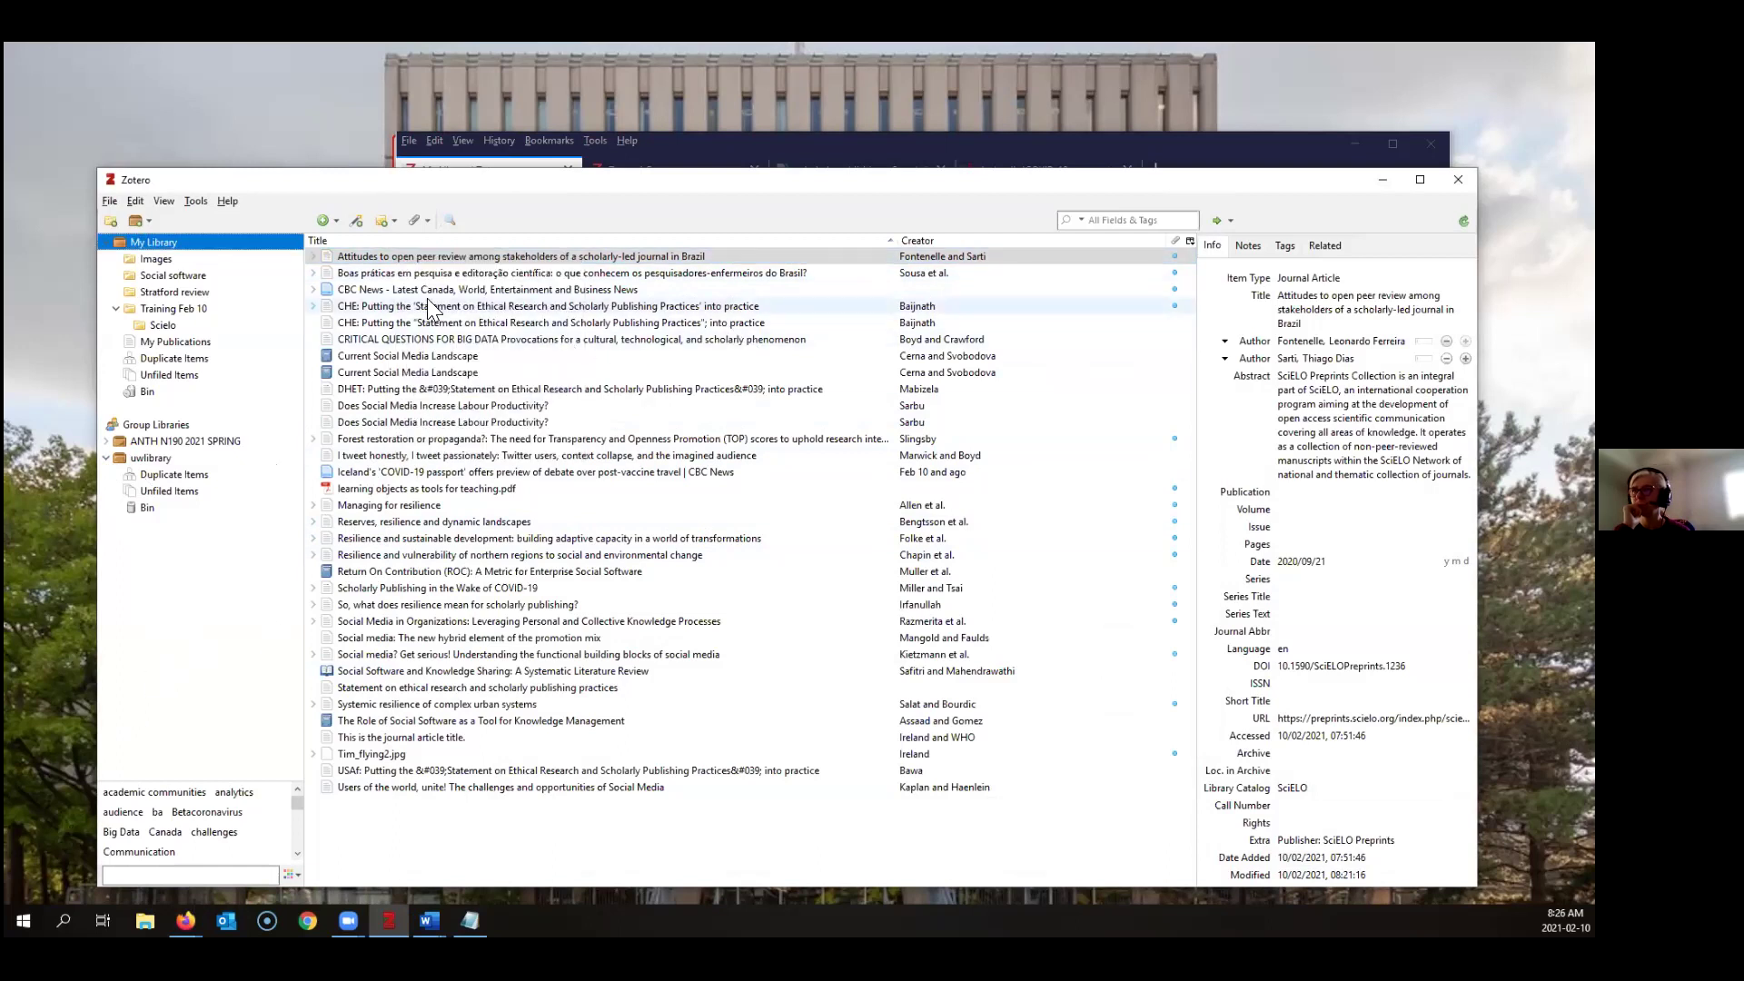
pyautogui.click(168, 261)
pyautogui.click(391, 258)
pyautogui.moveTo(204, 389); pyautogui.dragTo(162, 456)
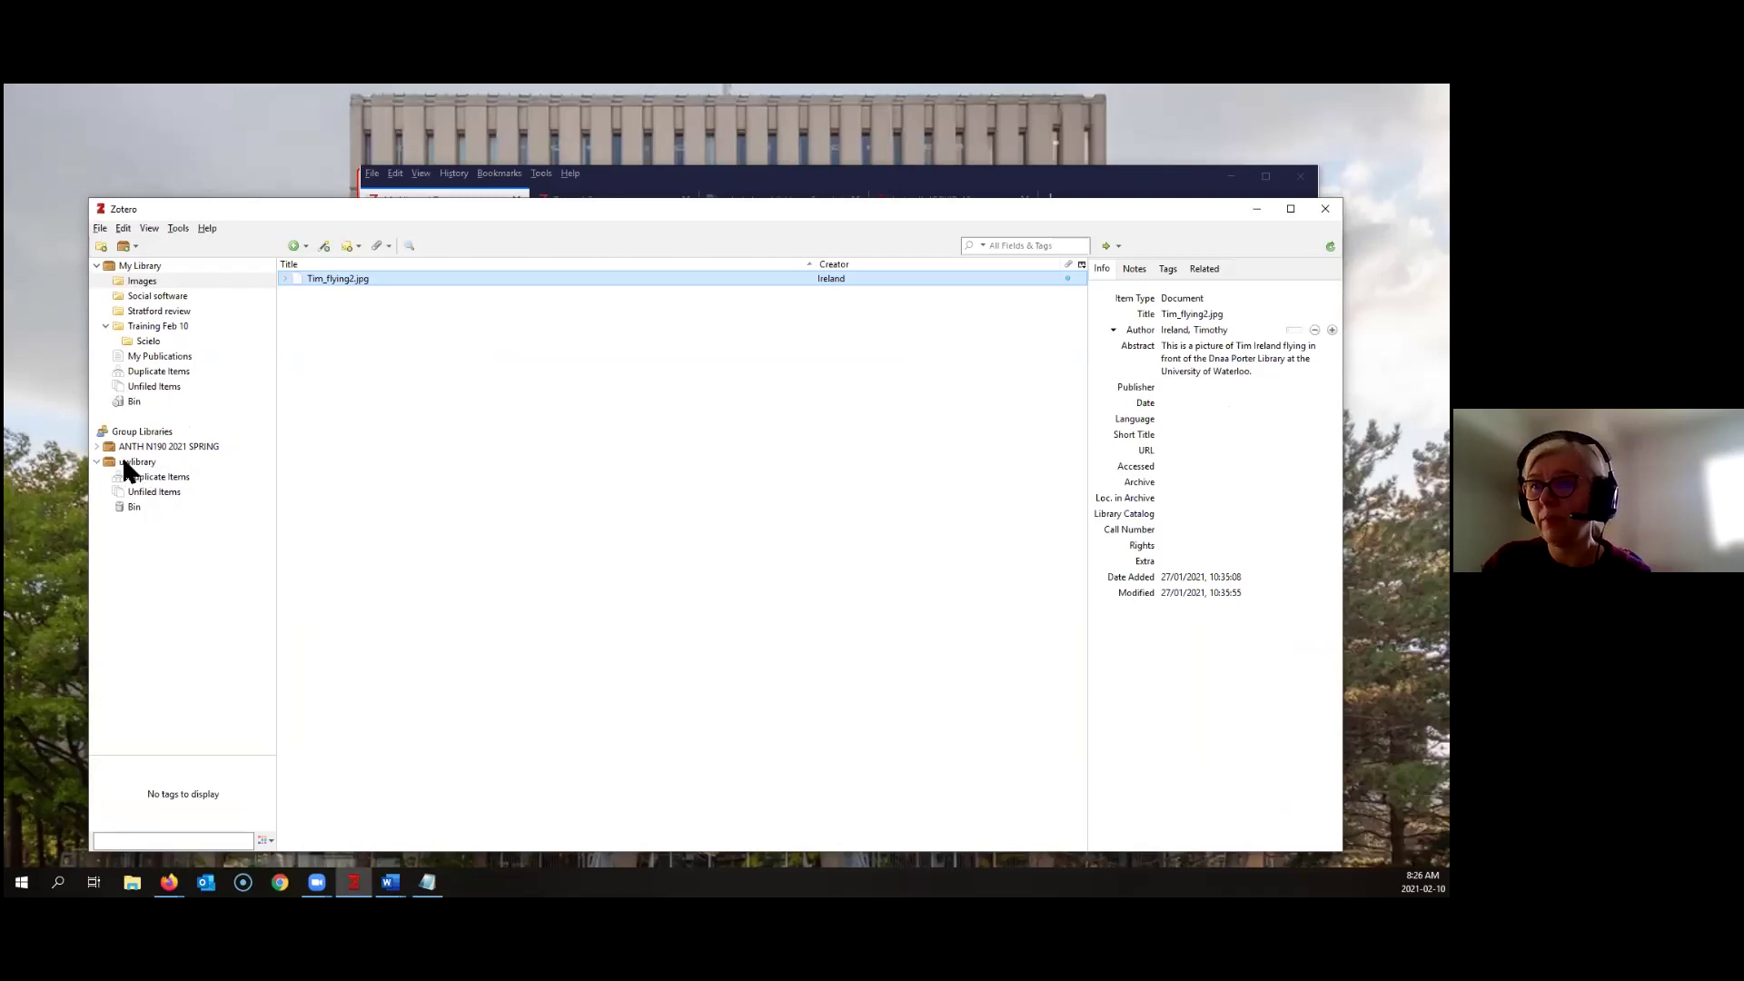
# Check the uwlibrary group's 5 items and compare against the 33-item web library
pyautogui.click(178, 465)
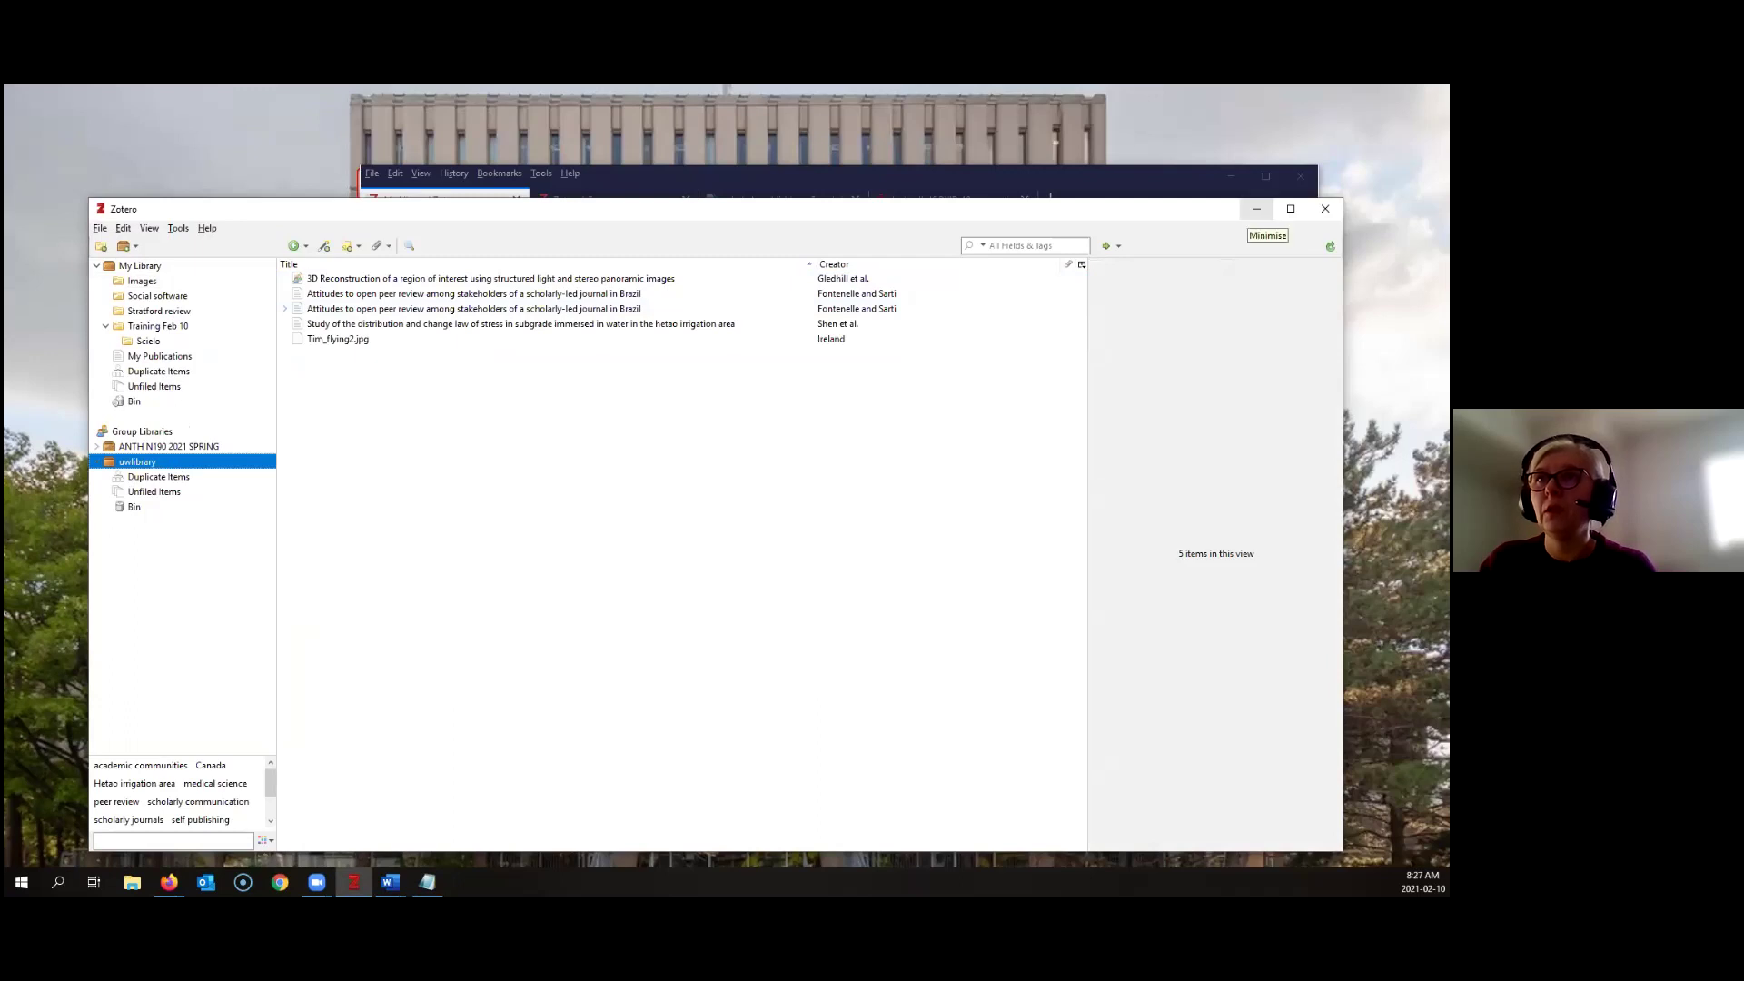
pyautogui.click(1258, 211)
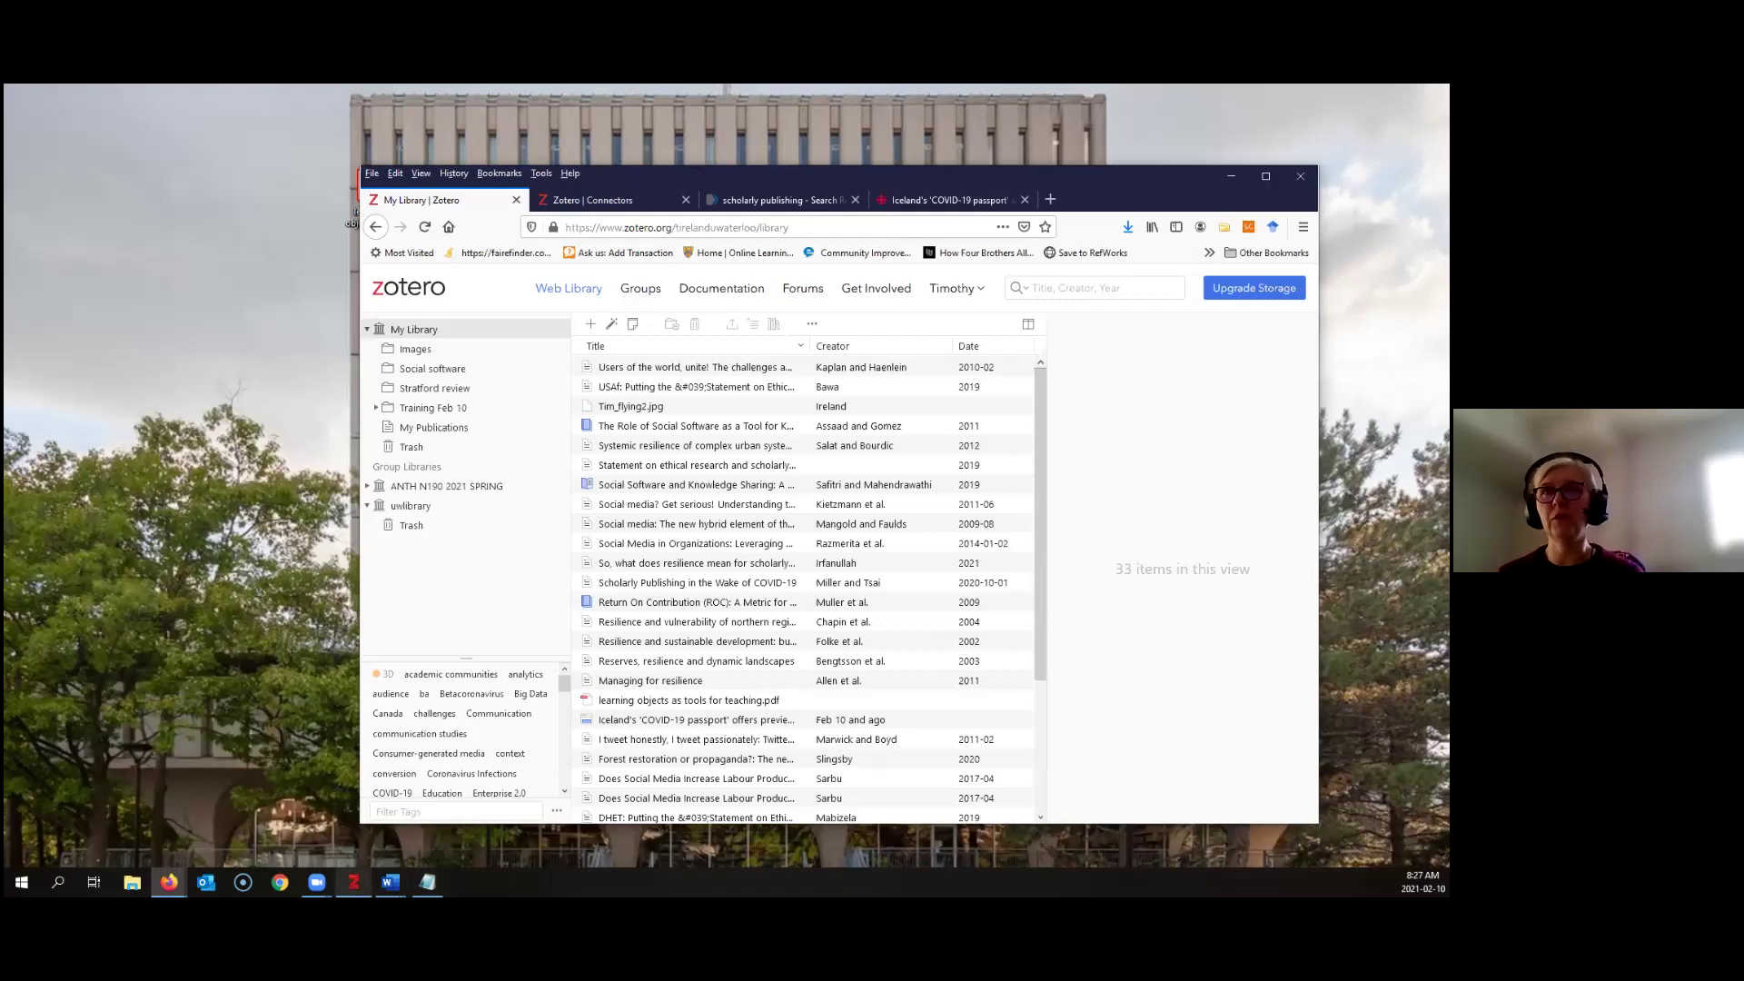
pyautogui.click(354, 882)
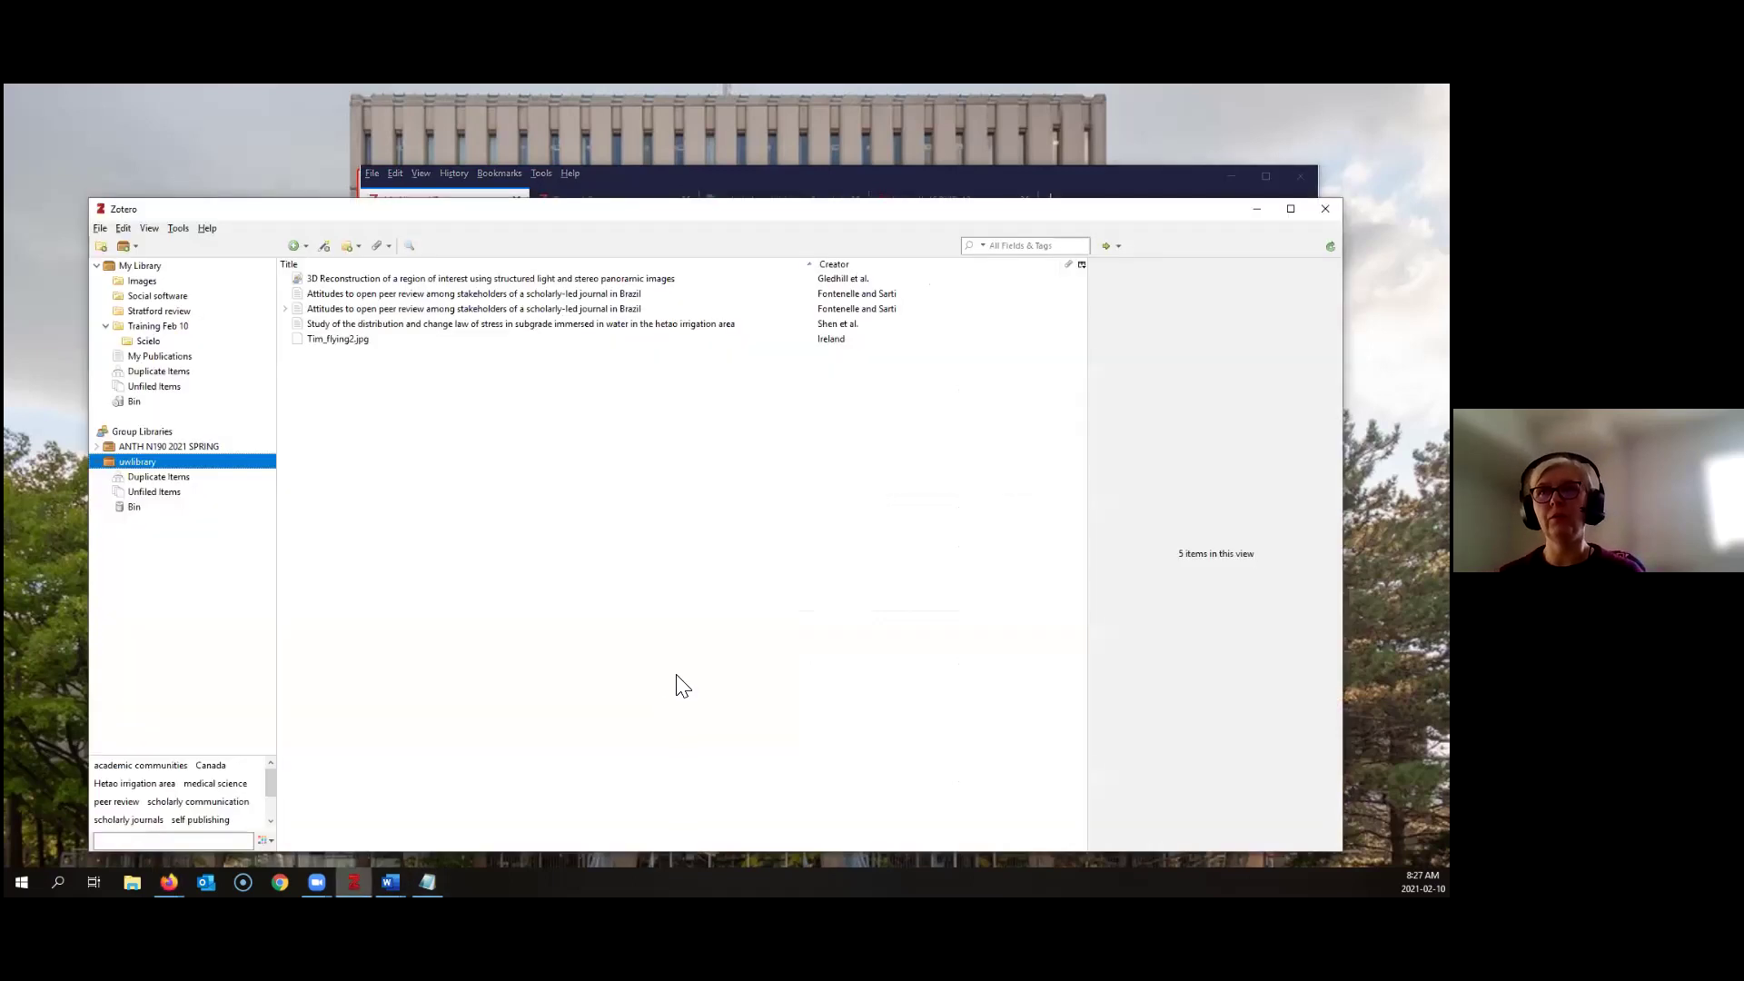
# Browse the File and Edit menus to find the Preferences command
pyautogui.click(101, 229)
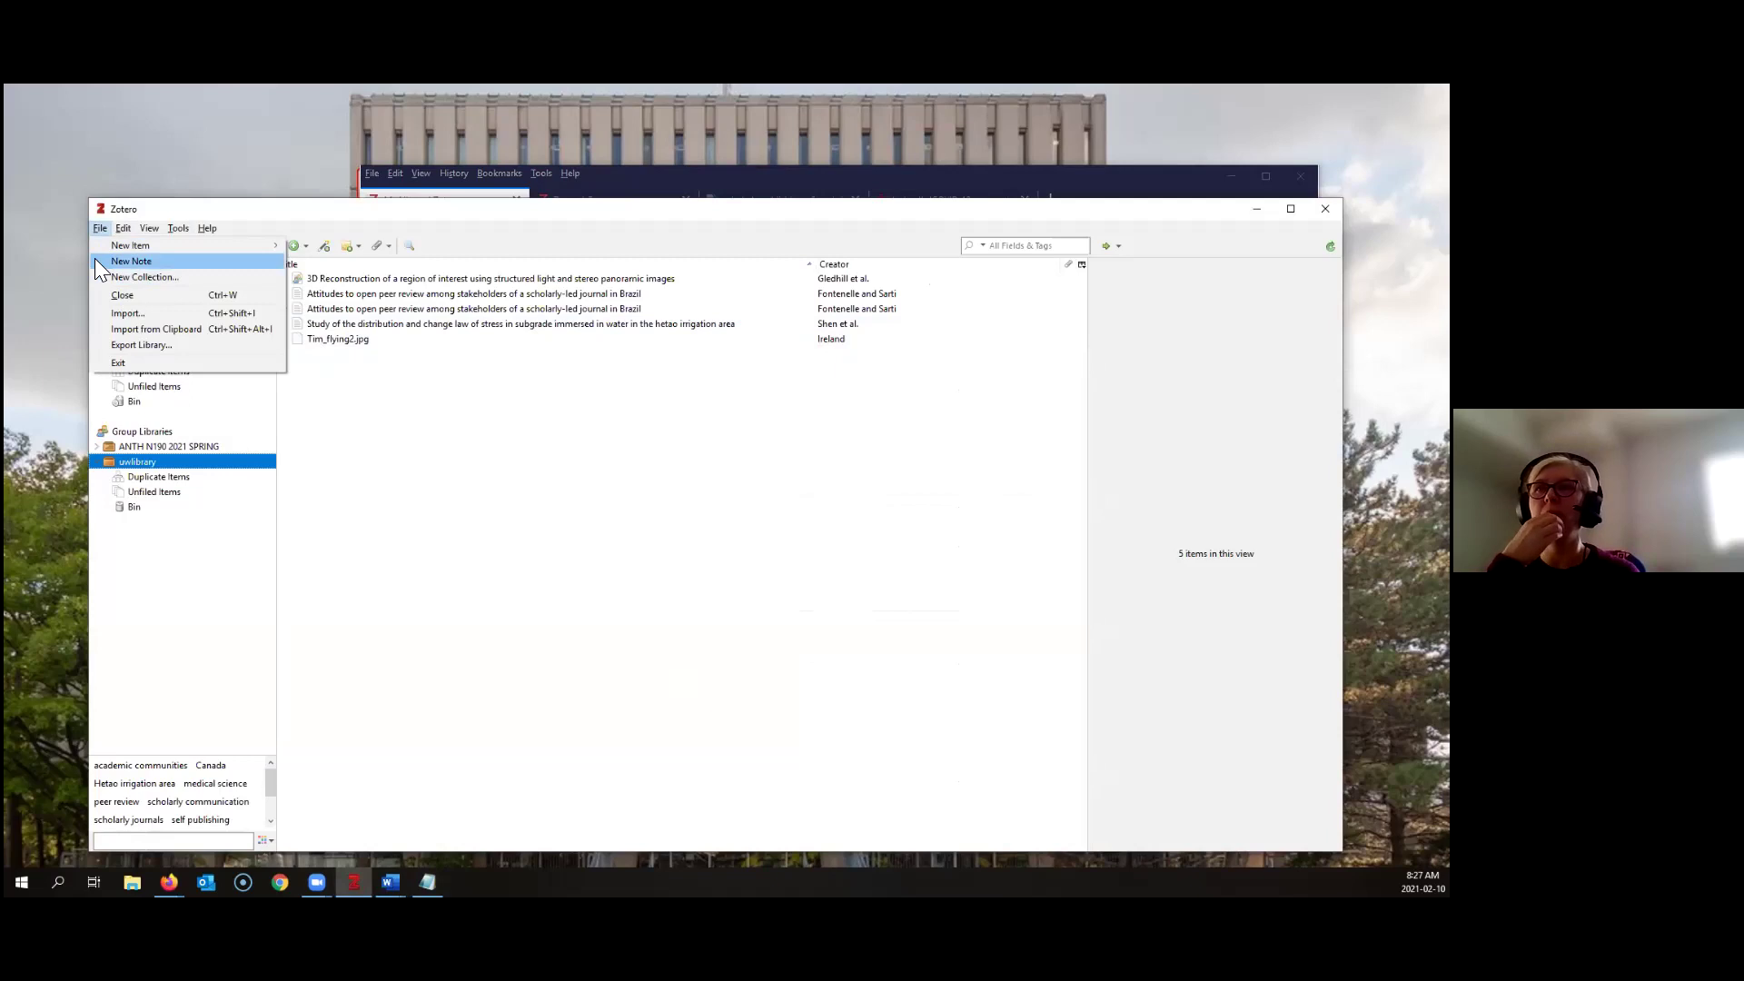
pyautogui.moveTo(177, 227)
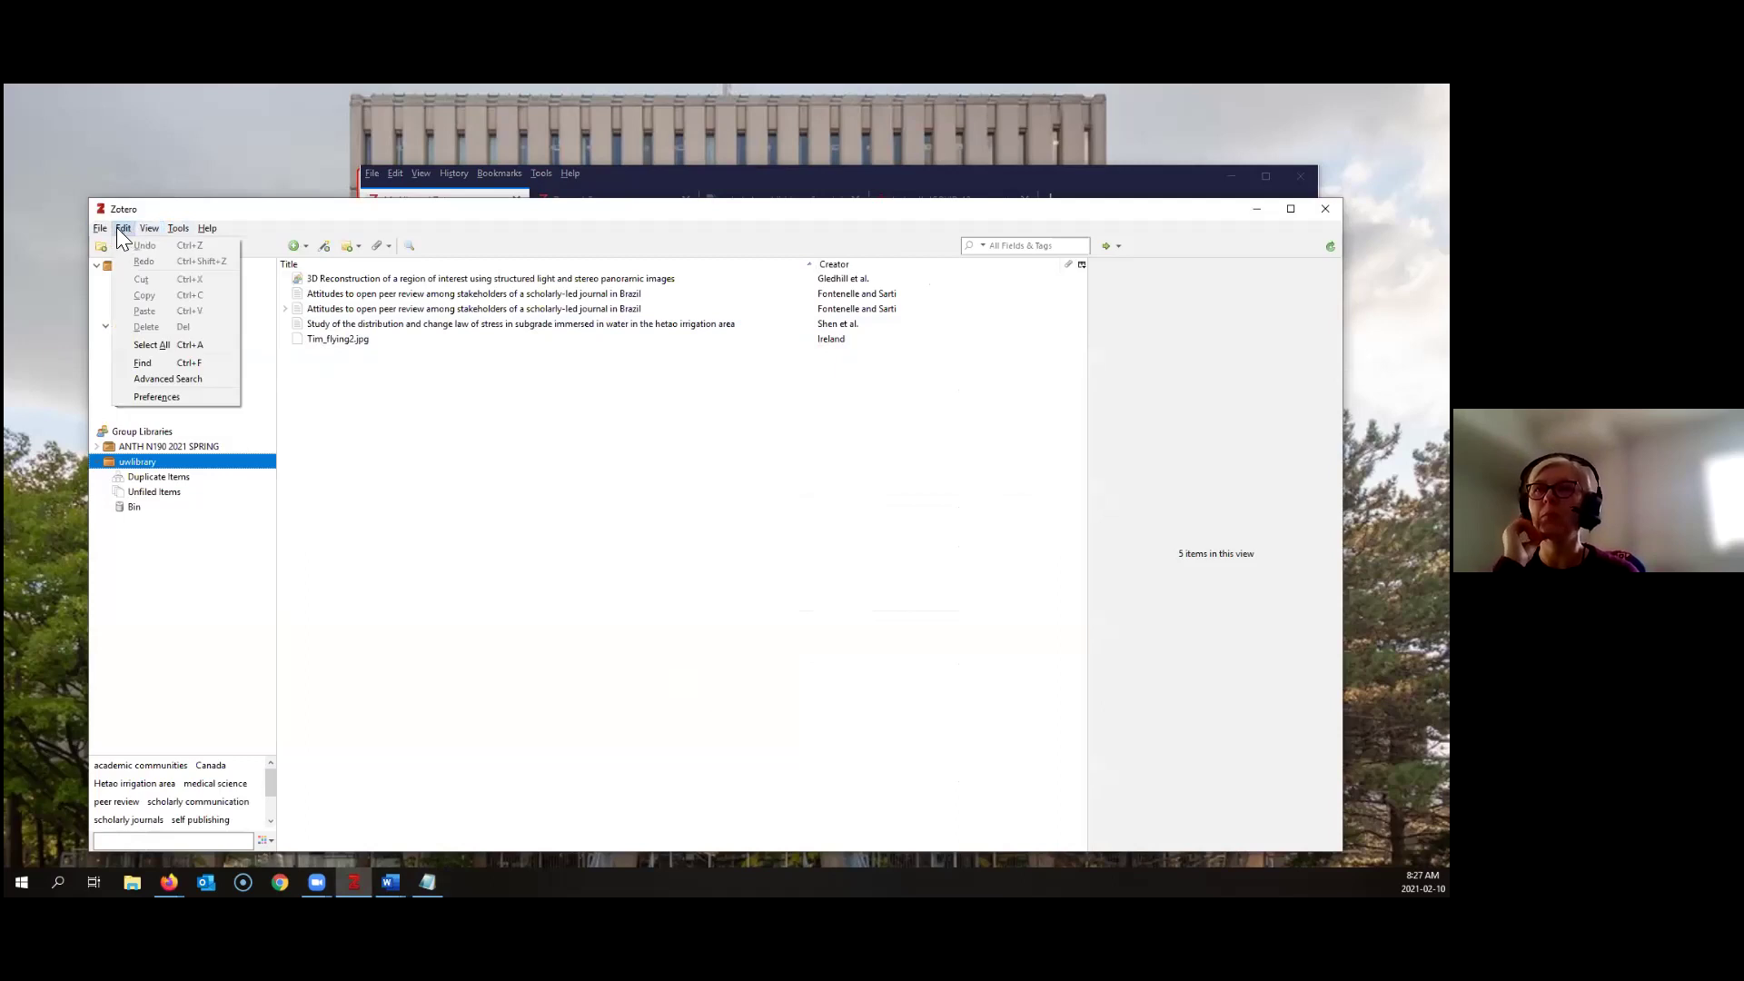
# Open Preferences at Cite > Word Processors, showing the Microsoft Word add-in installed
pyautogui.click(136, 398)
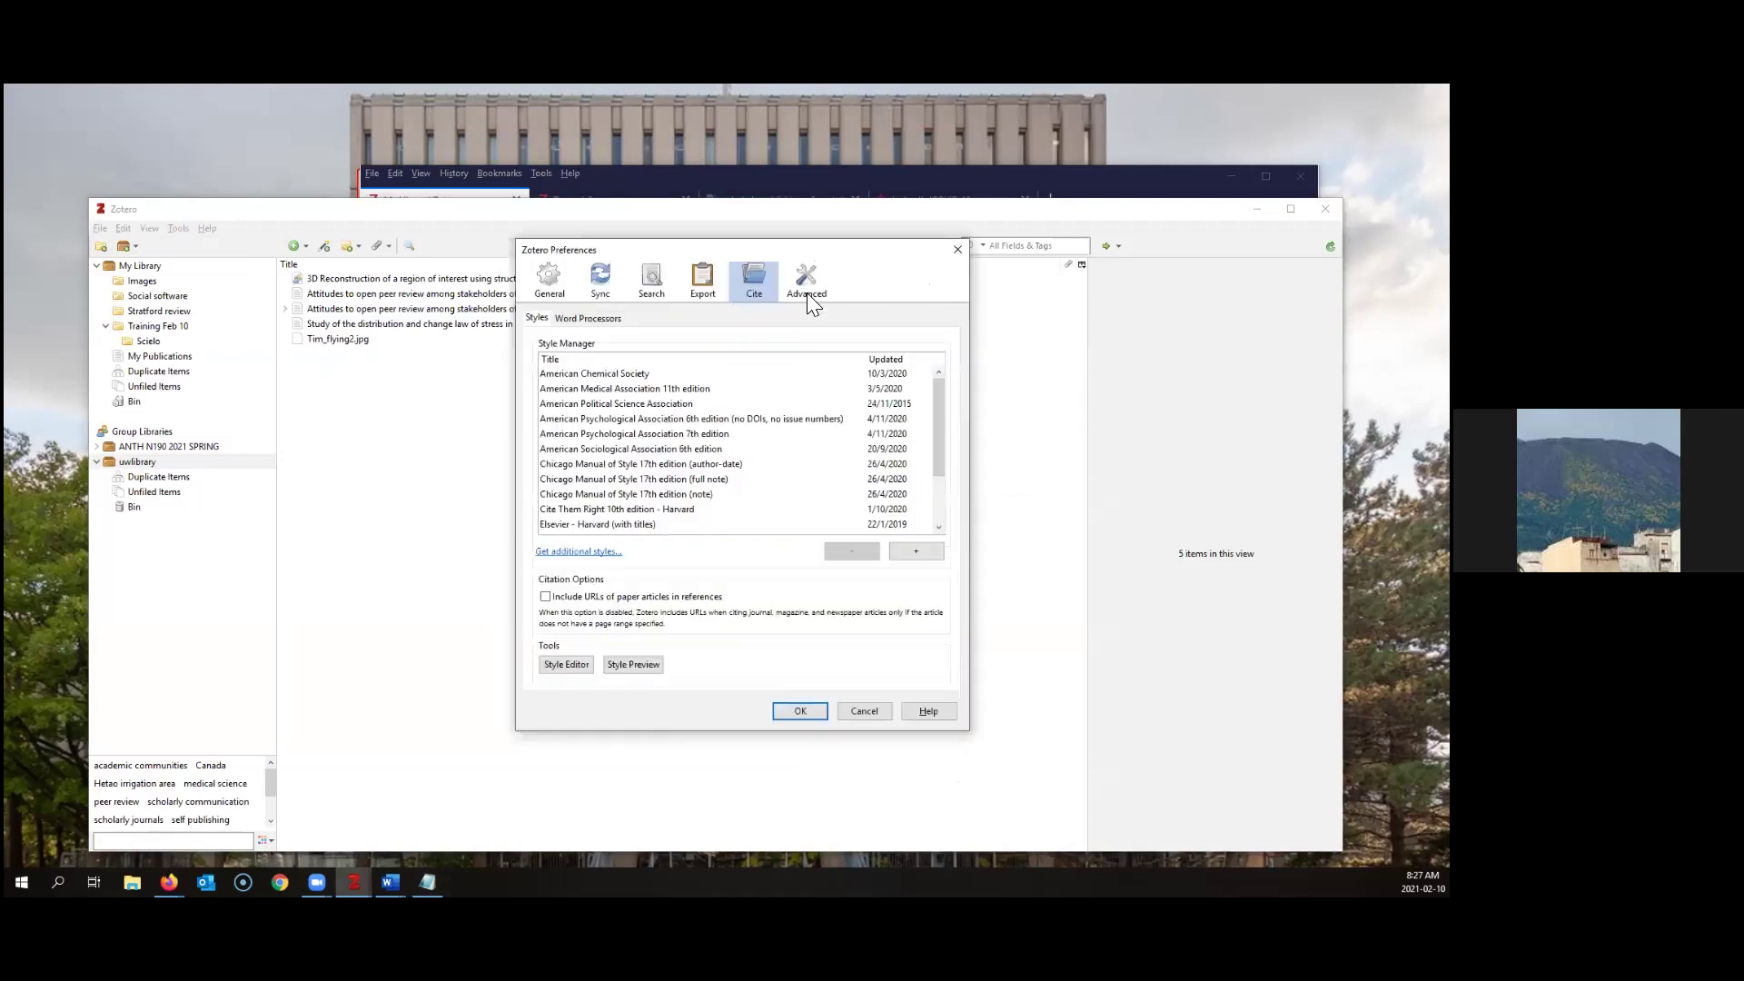
pyautogui.click(576, 318)
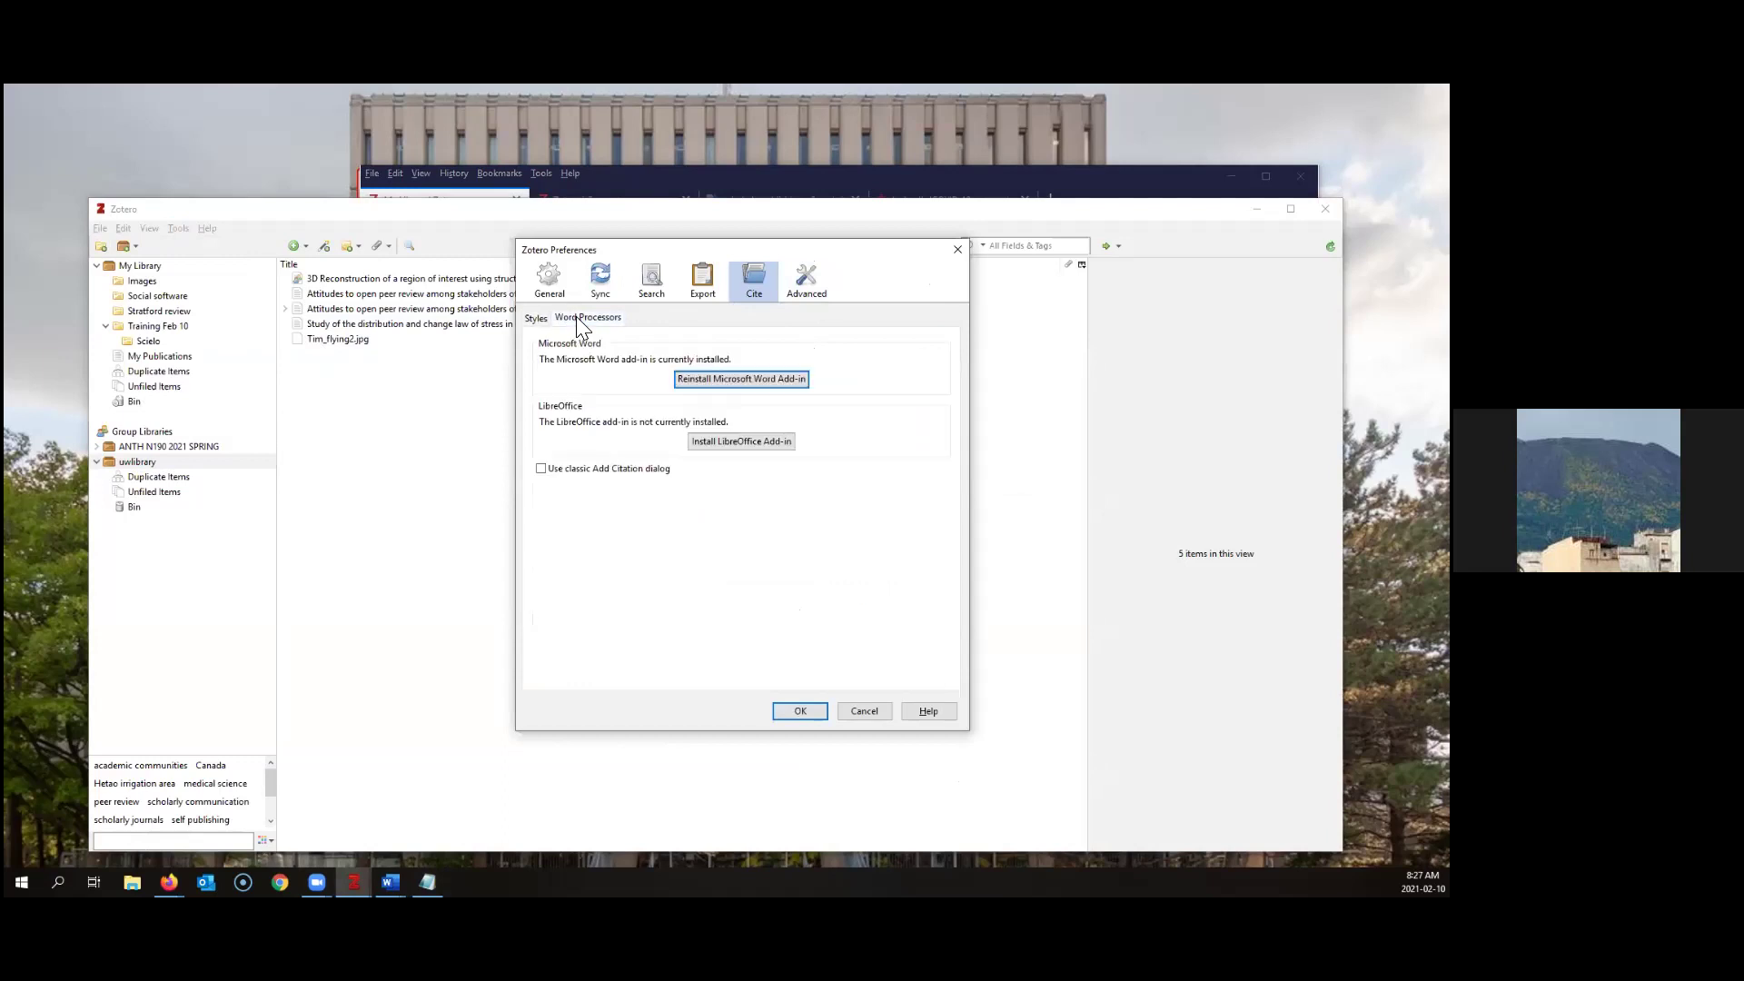
# Reinstall the Microsoft Word add-in, dismiss the integration error, and close Preferences
pyautogui.click(768, 375)
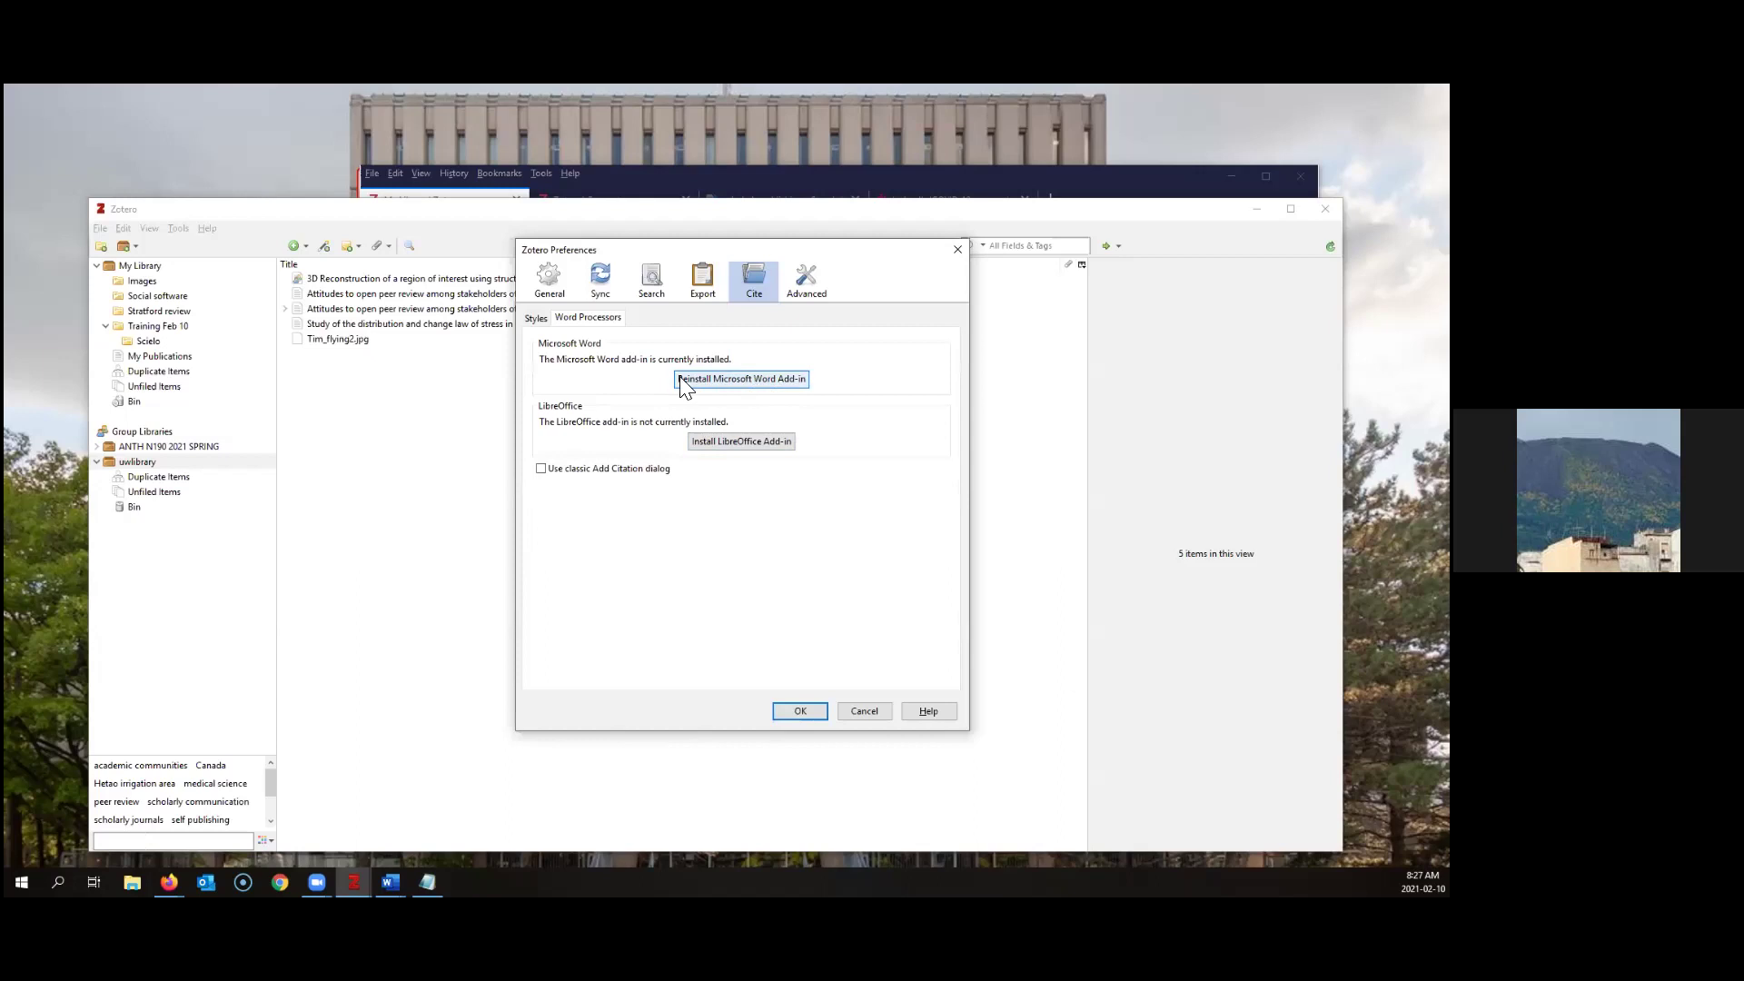
pyautogui.click(743, 386)
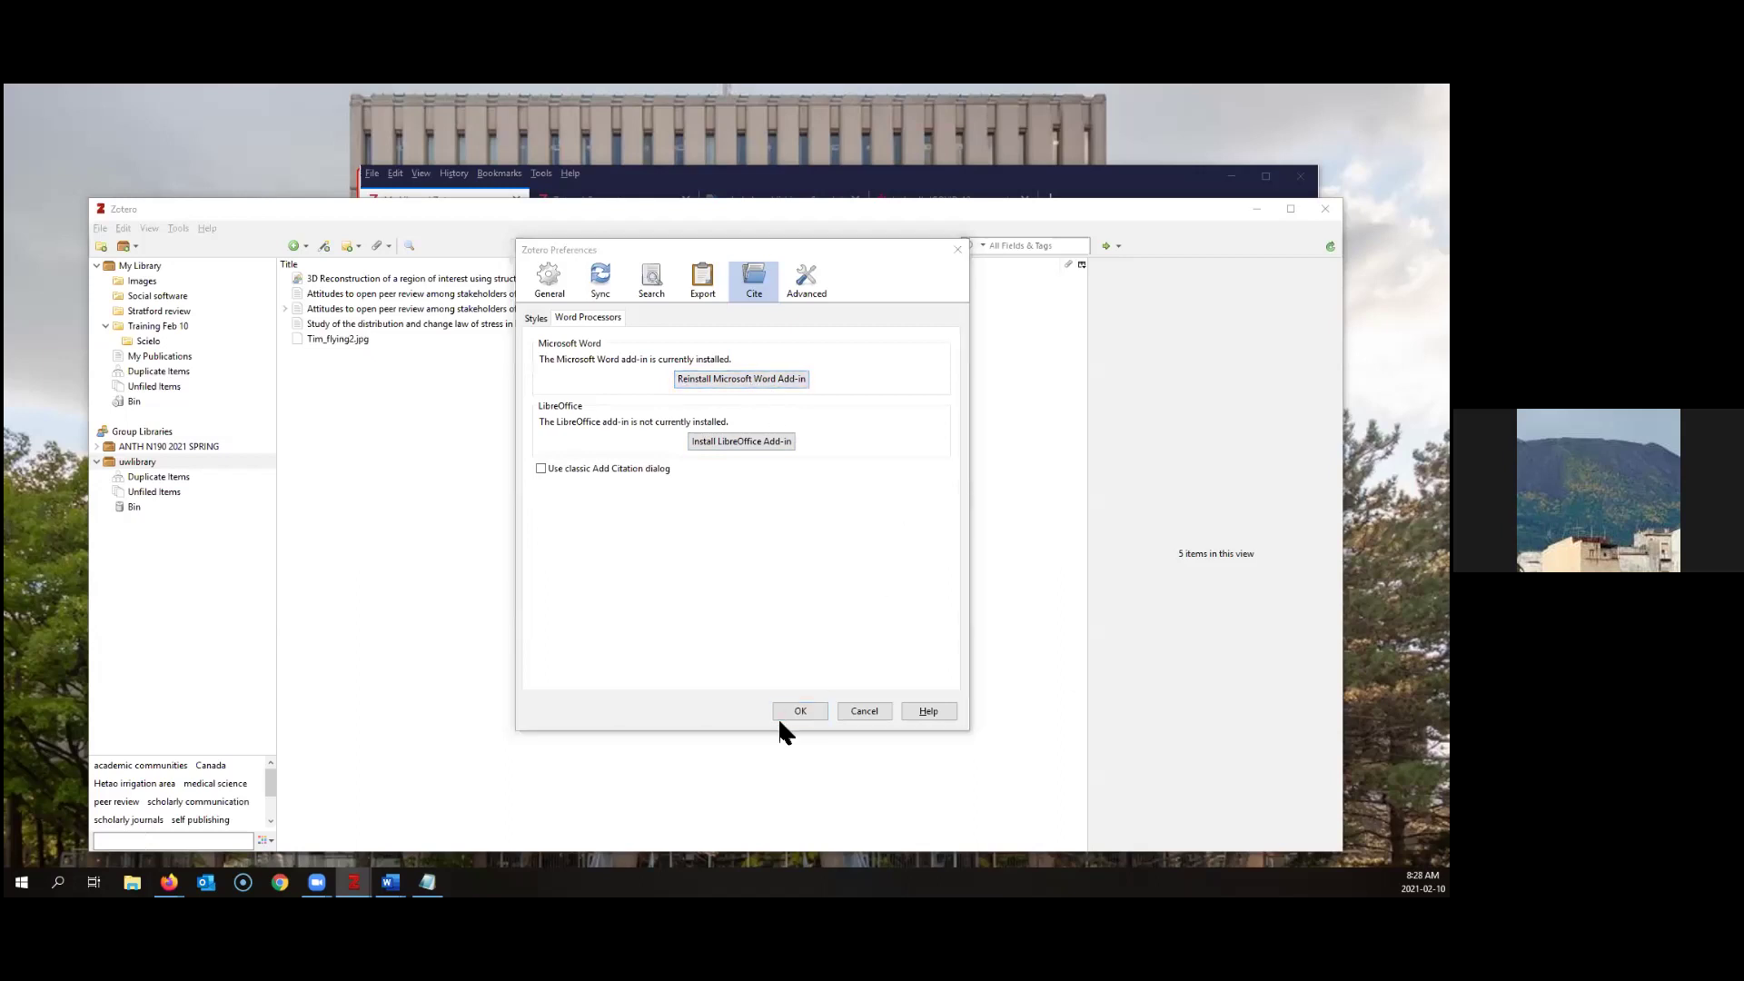
pyautogui.click(740, 517)
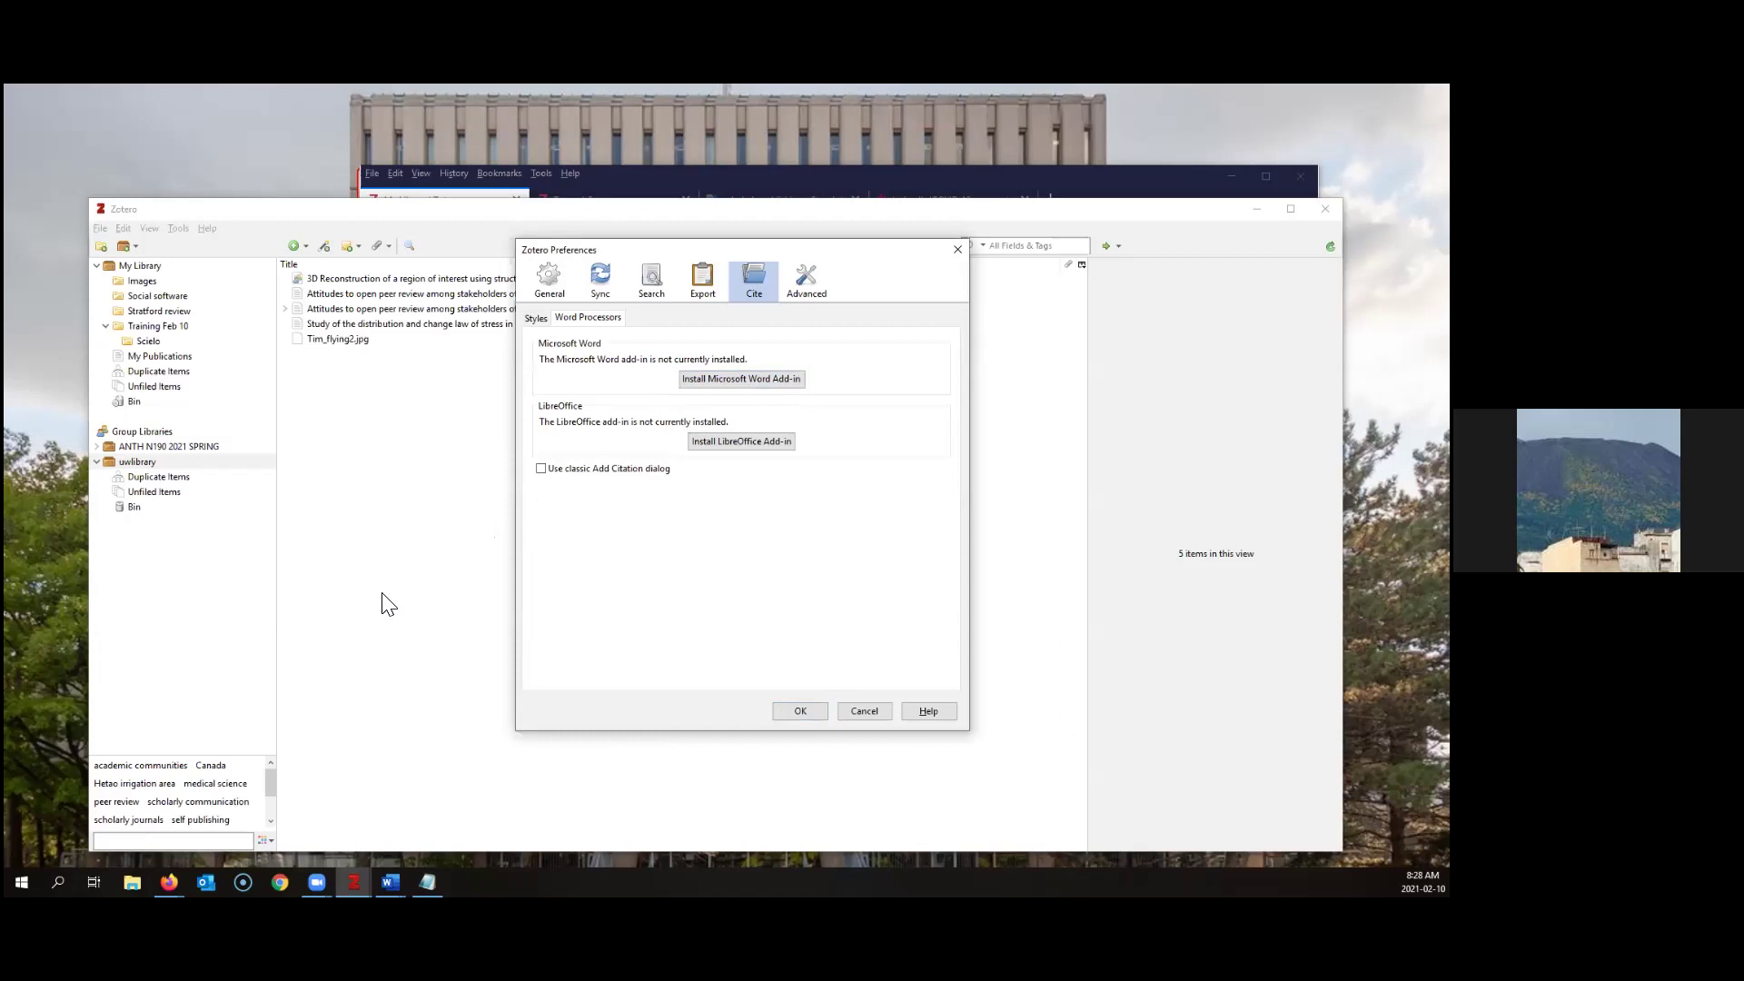
pyautogui.click(865, 717)
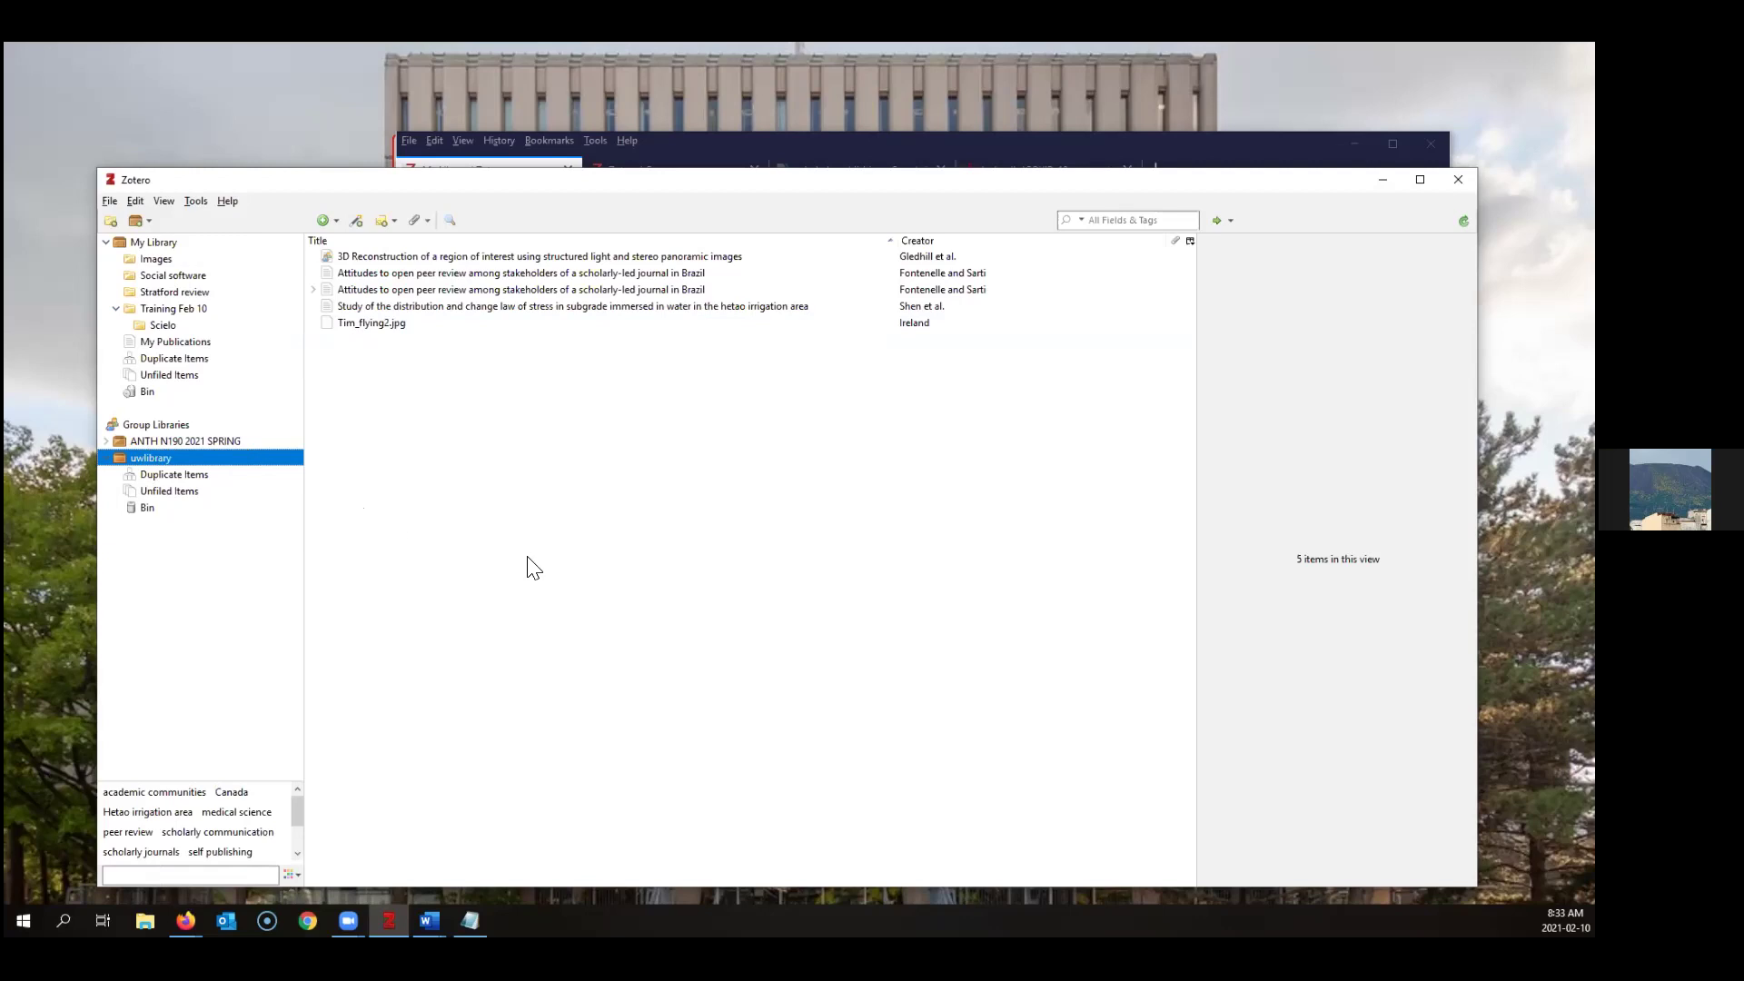
# Switch from uwlibrary's 3D Reconstruction item to My Library and select the first labour productivity entry
pyautogui.click(313, 289)
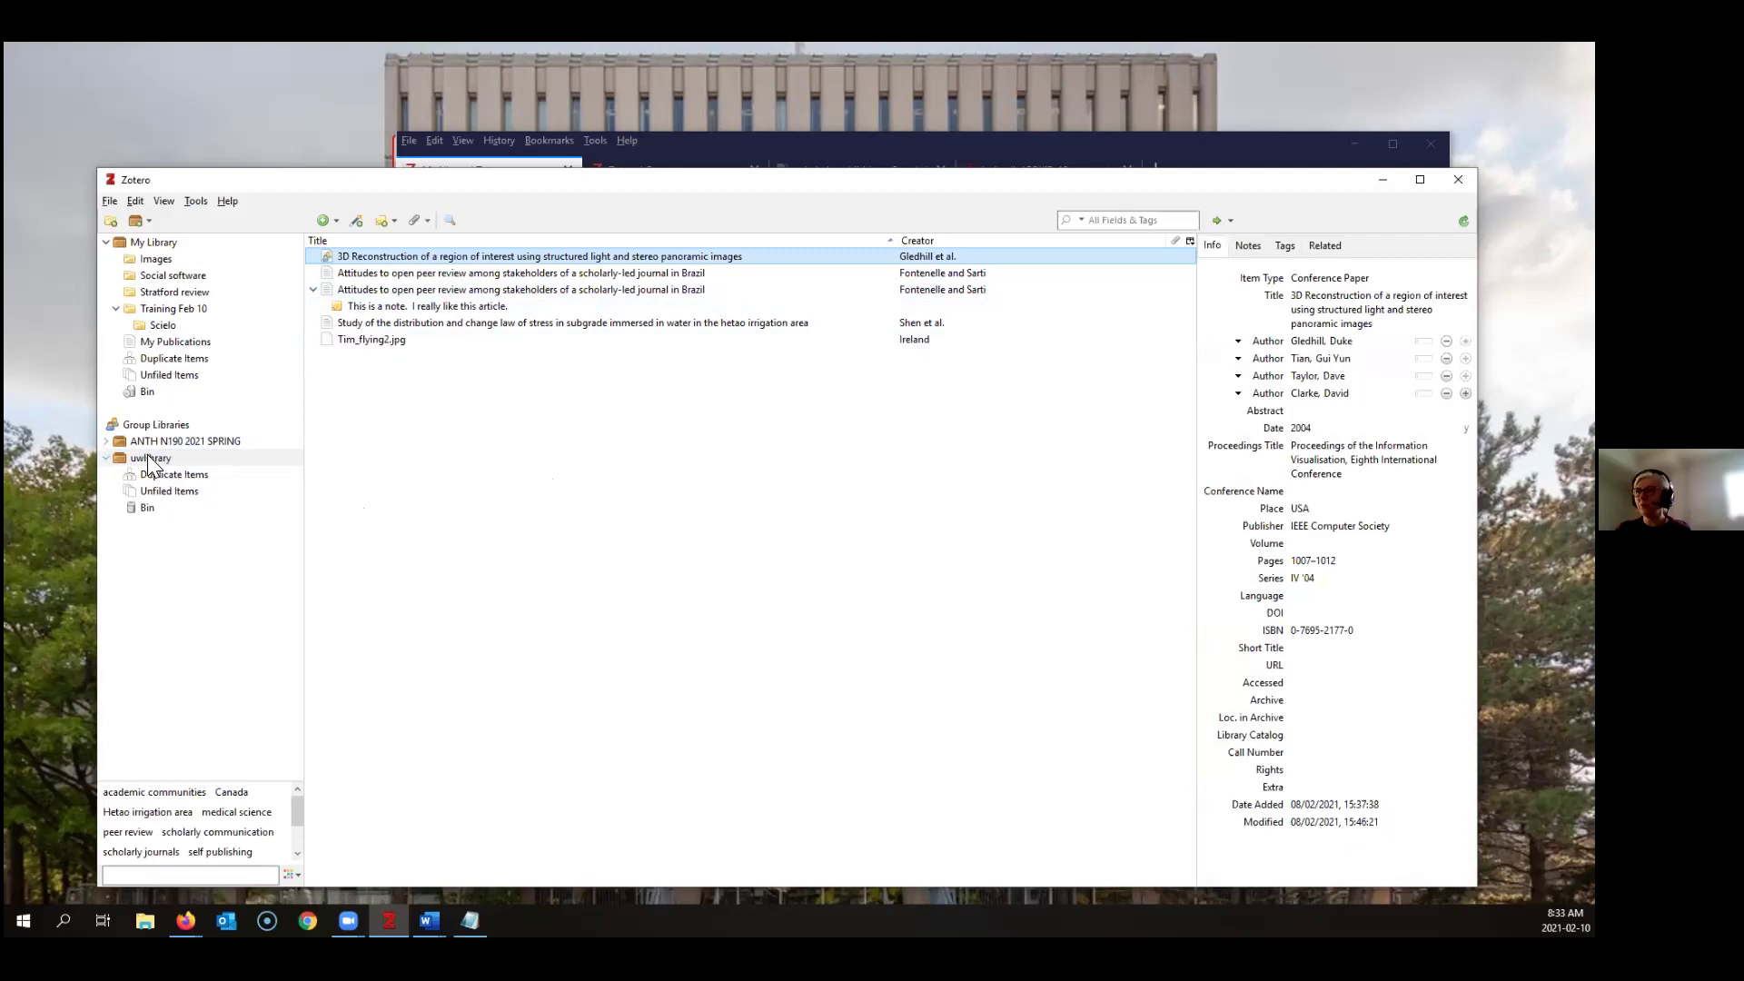
pyautogui.click(155, 243)
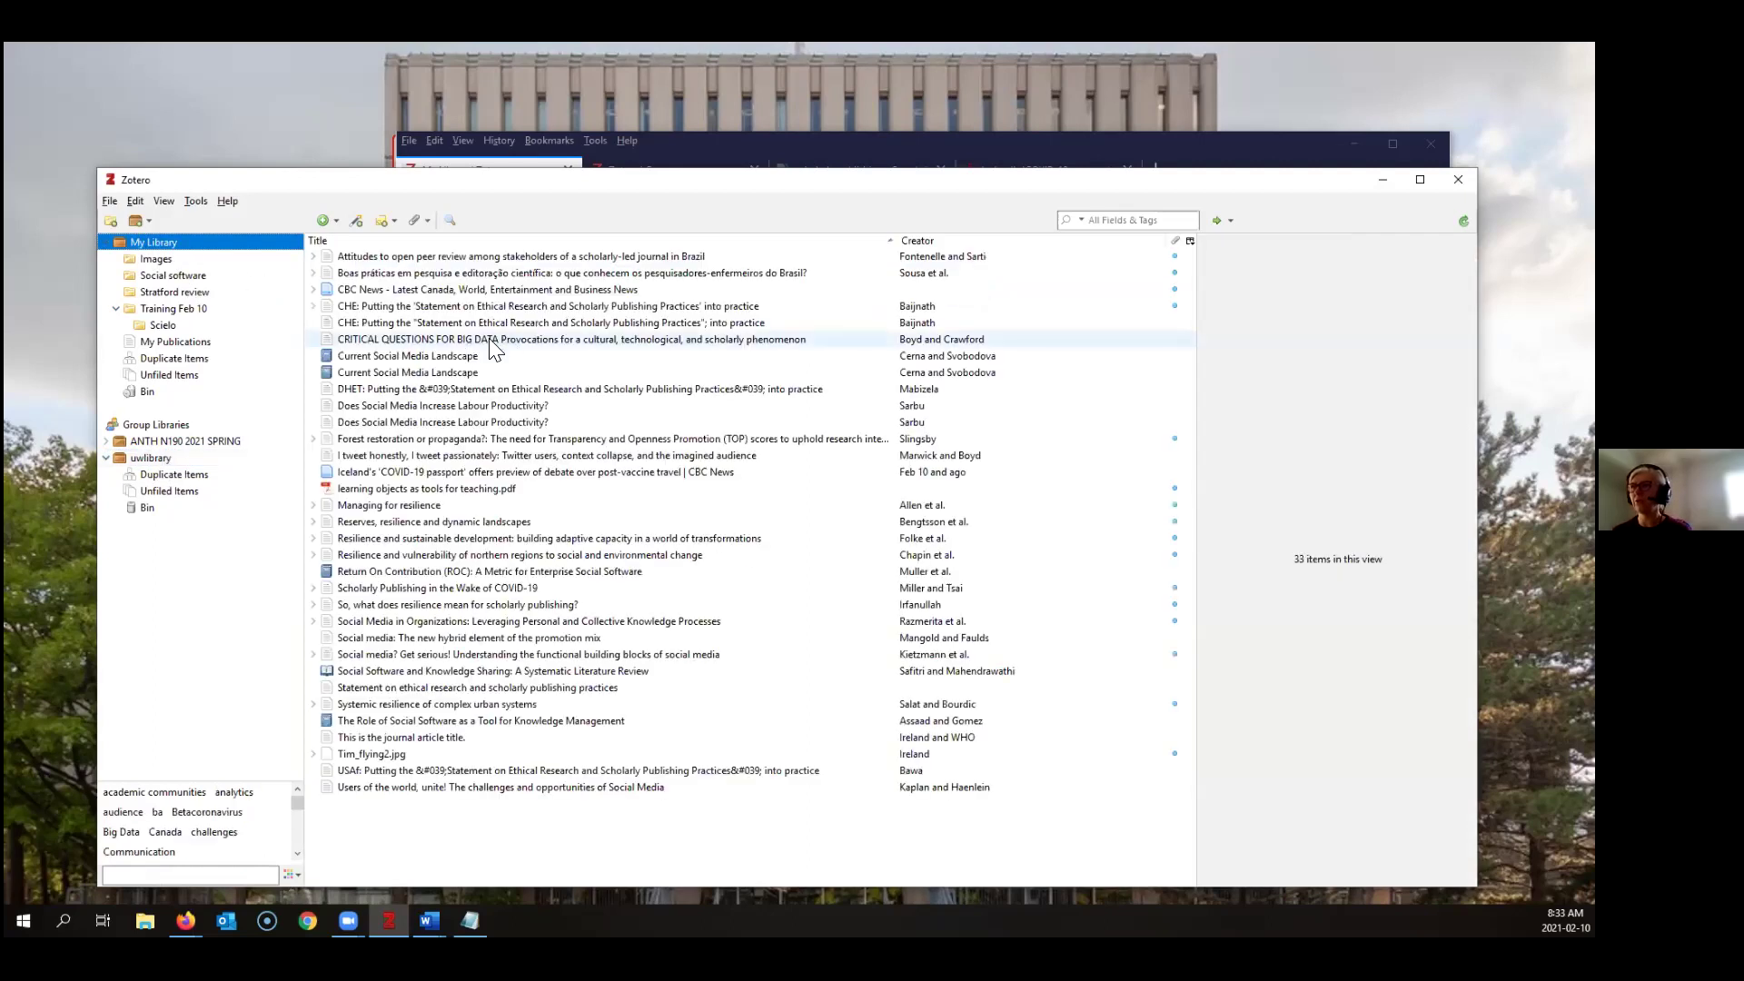
pyautogui.click(403, 408)
# Select both 'Does Social Media Increase Labour Productivity?' duplicates and merge them with Merge Items
pyautogui.keyDown('ctrl'); pyautogui.click(411, 422); pyautogui.keyUp('ctrl')
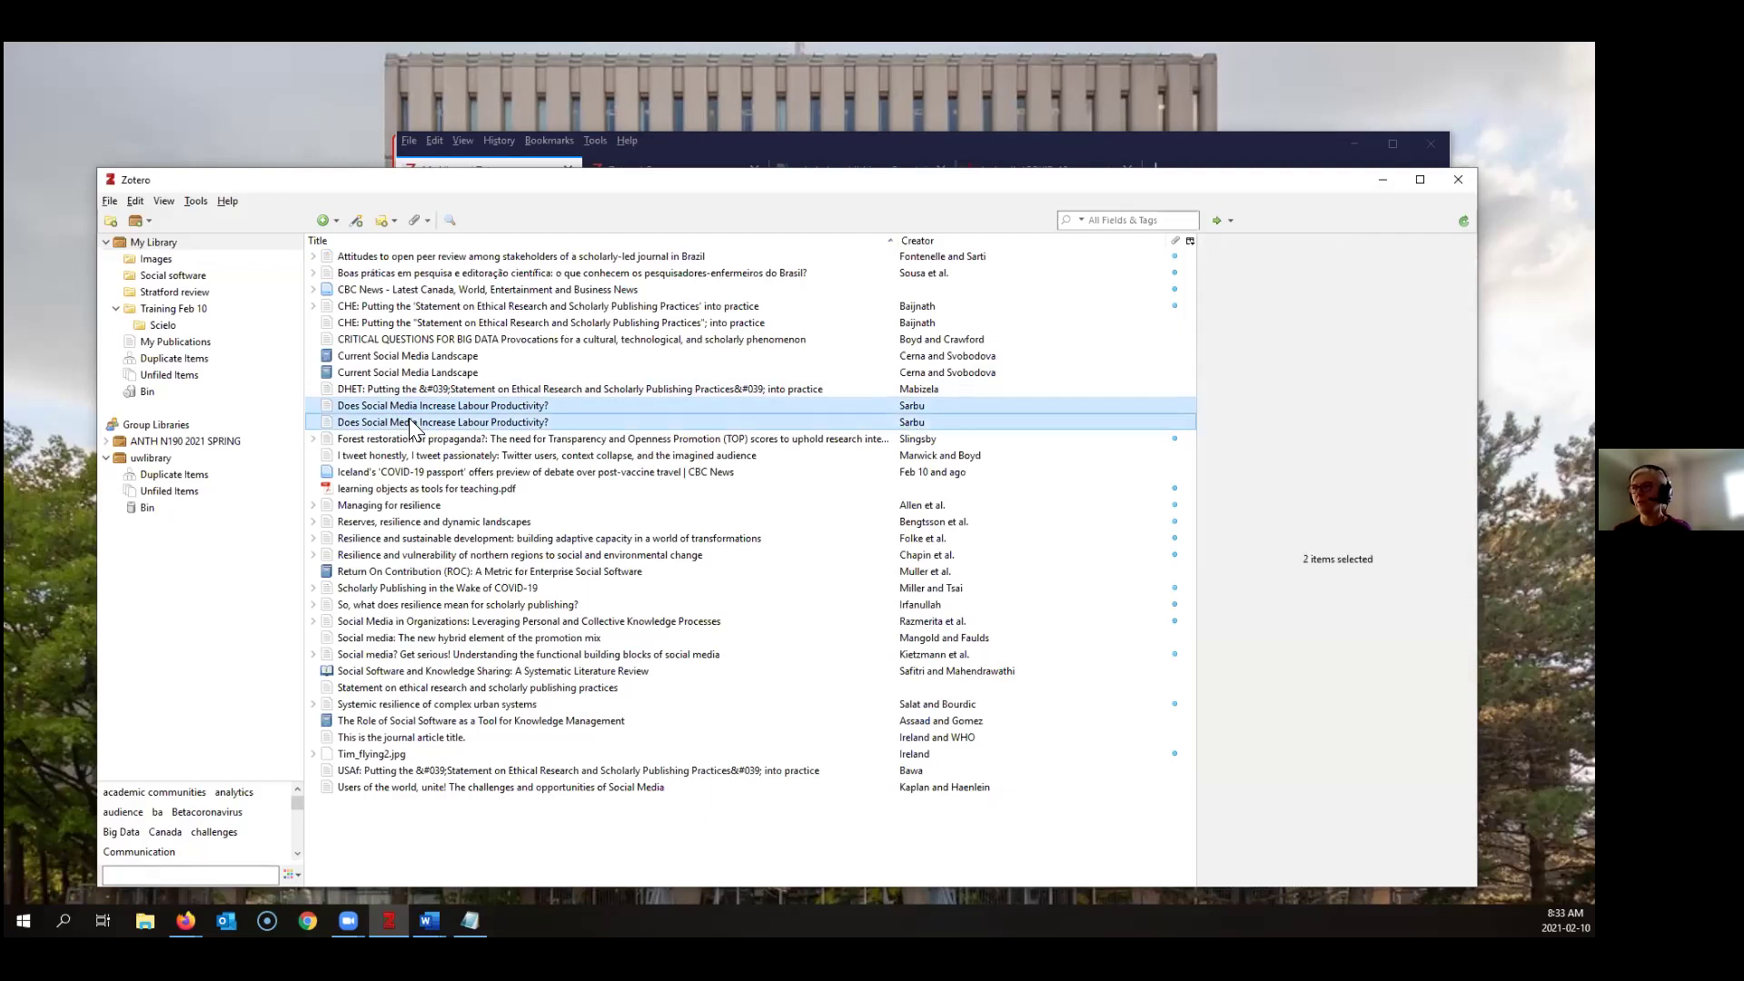
pyautogui.rightClick(412, 423)
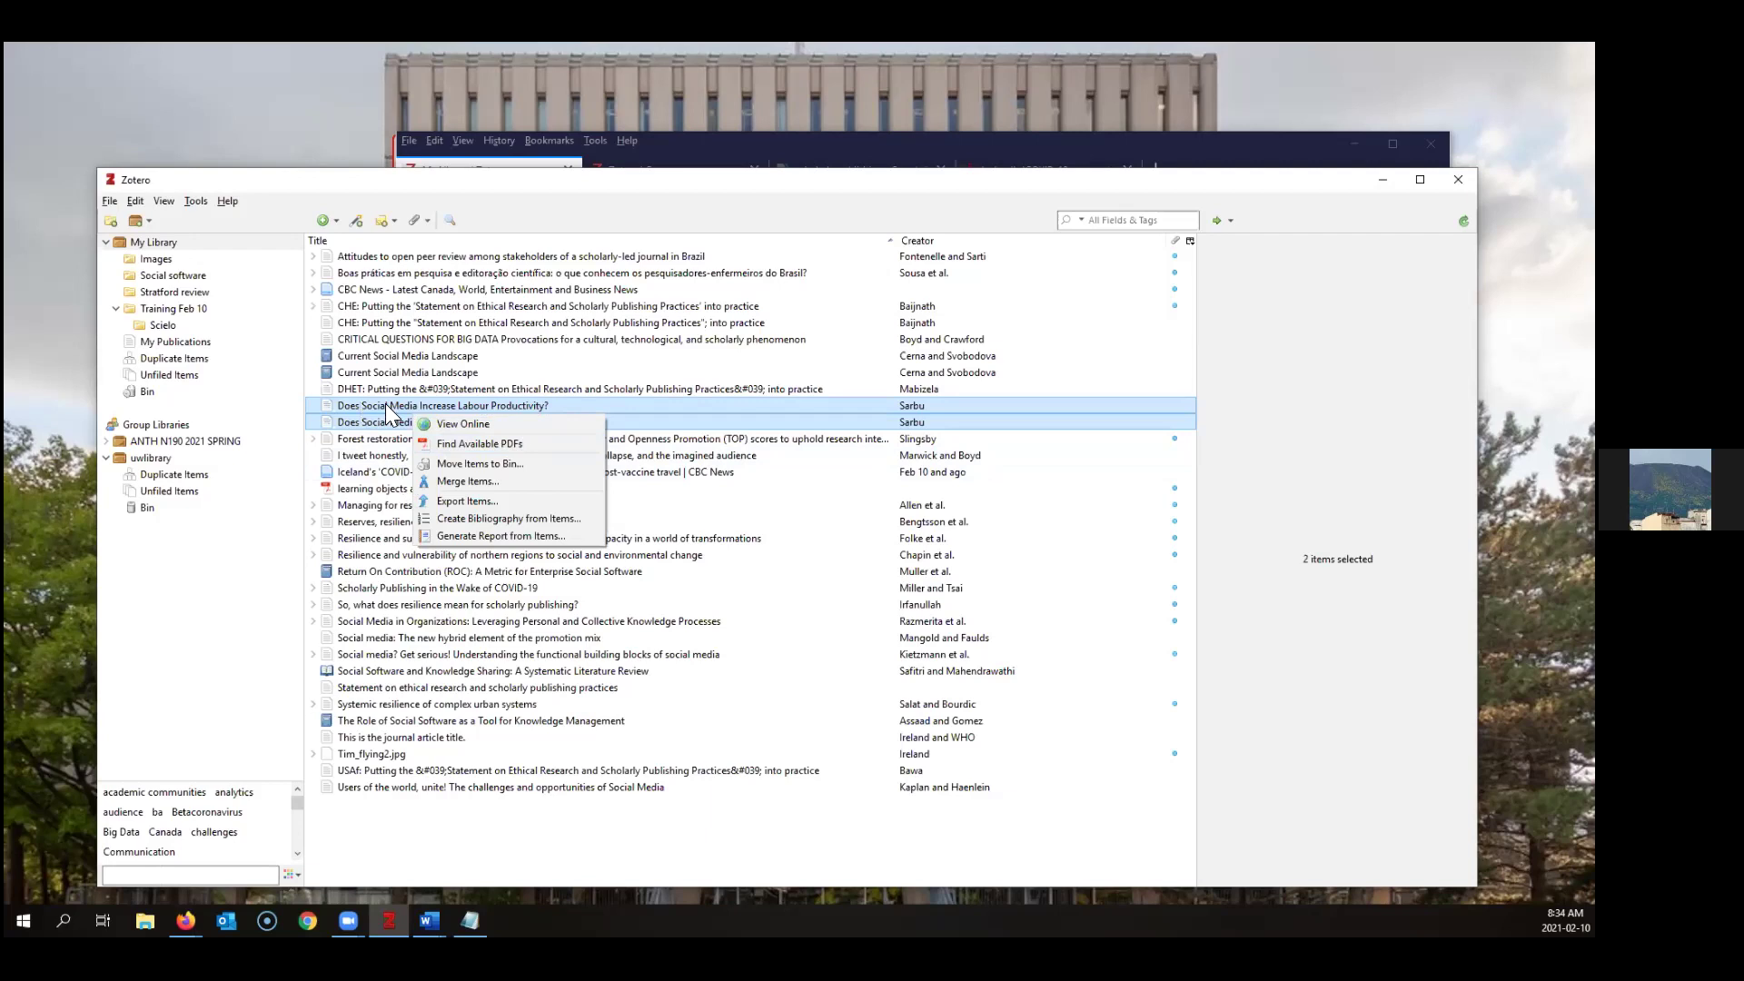
pyautogui.click(456, 481)
pyautogui.click(1261, 246)
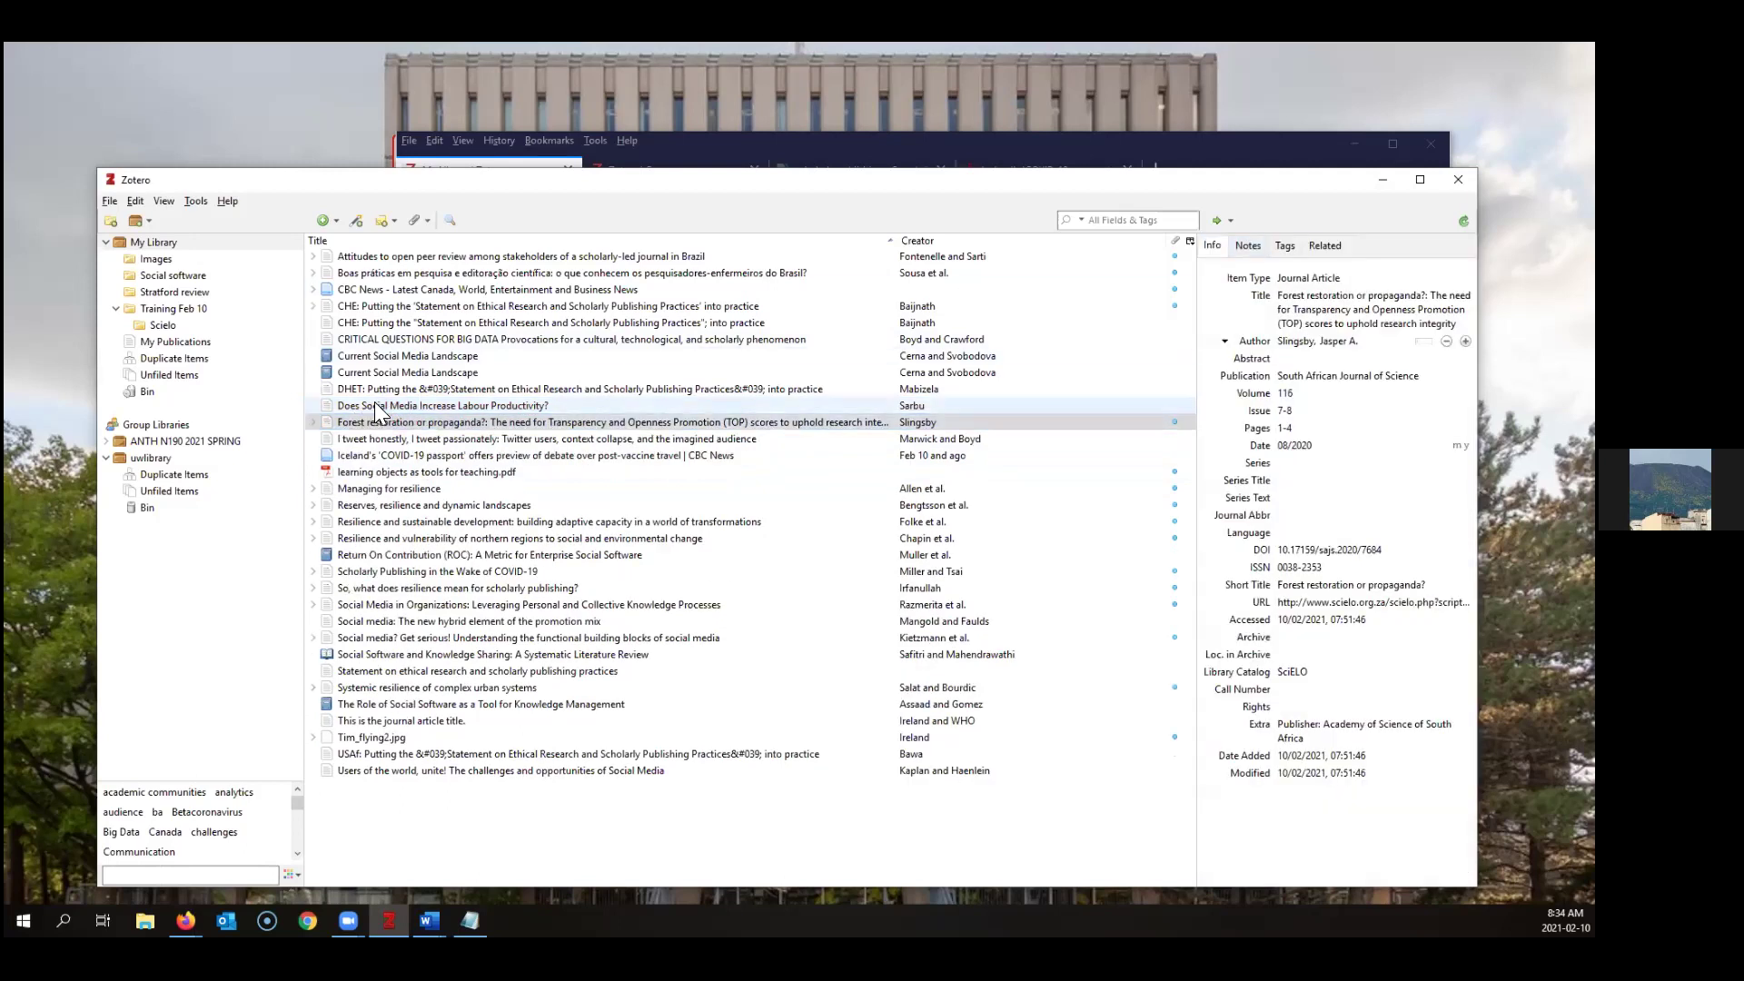
pyautogui.click(375, 406)
# Open the Labour Productivity article's page, then run Find Available PDF and dismiss the no-PDF result
pyautogui.doubleClick(375, 405)
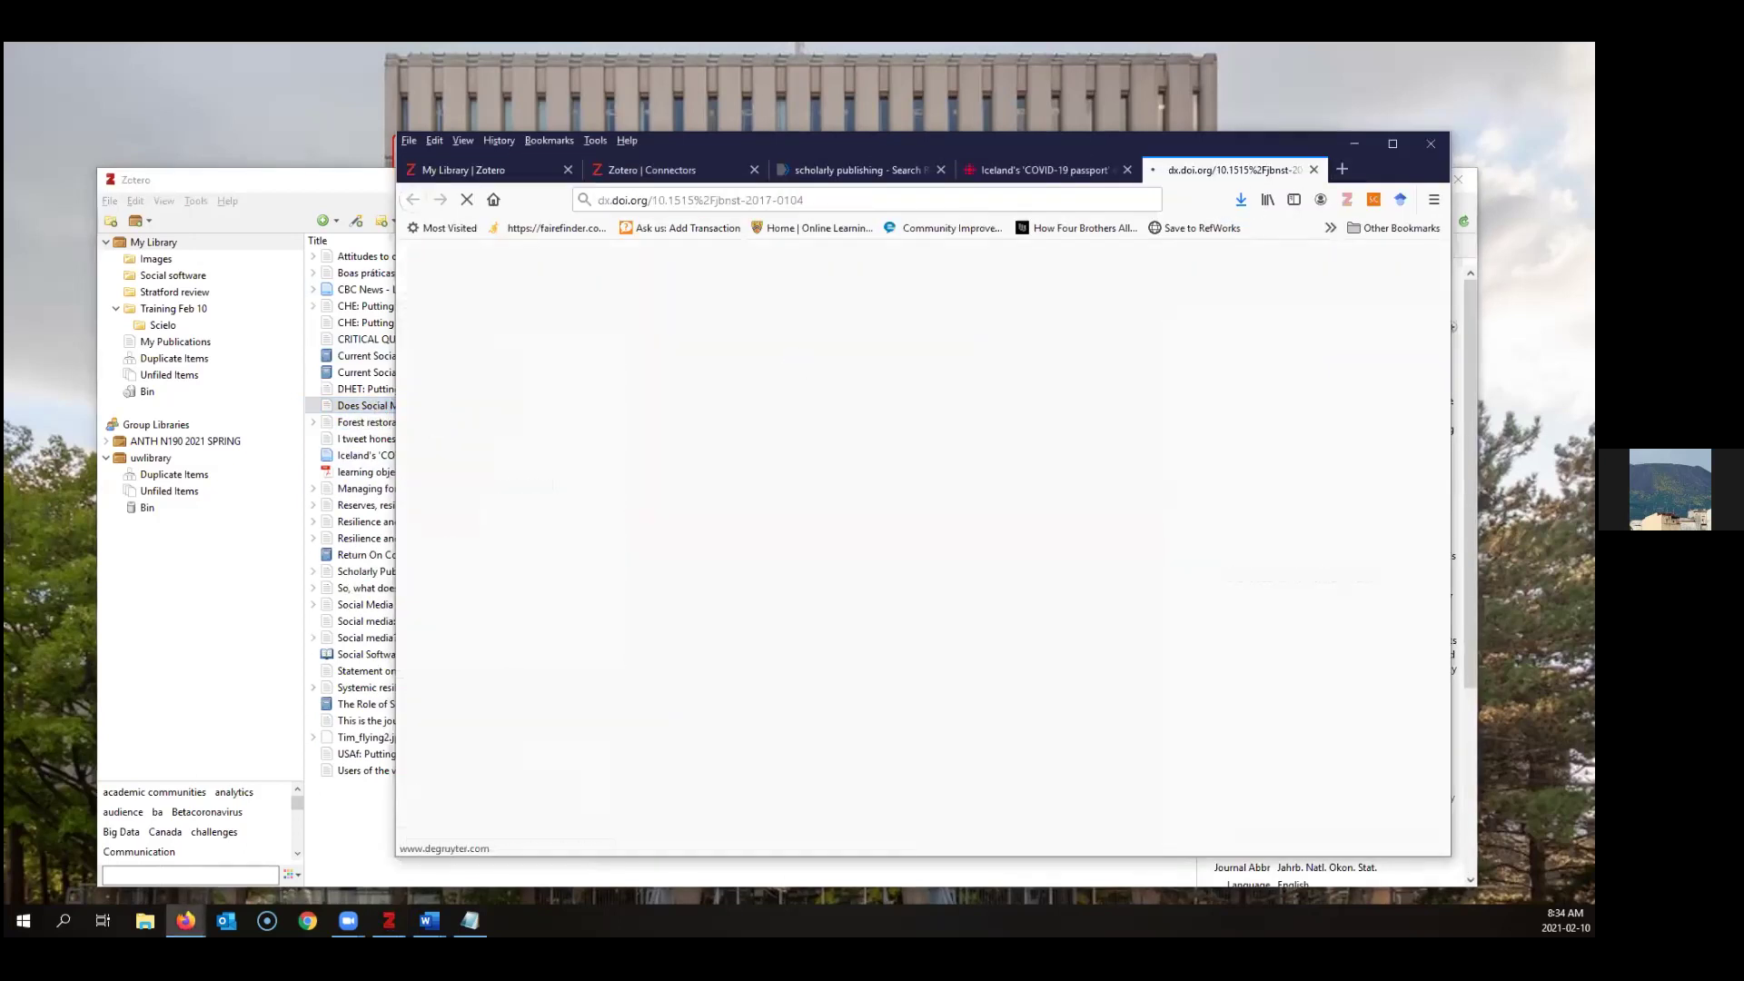
pyautogui.click(1354, 142)
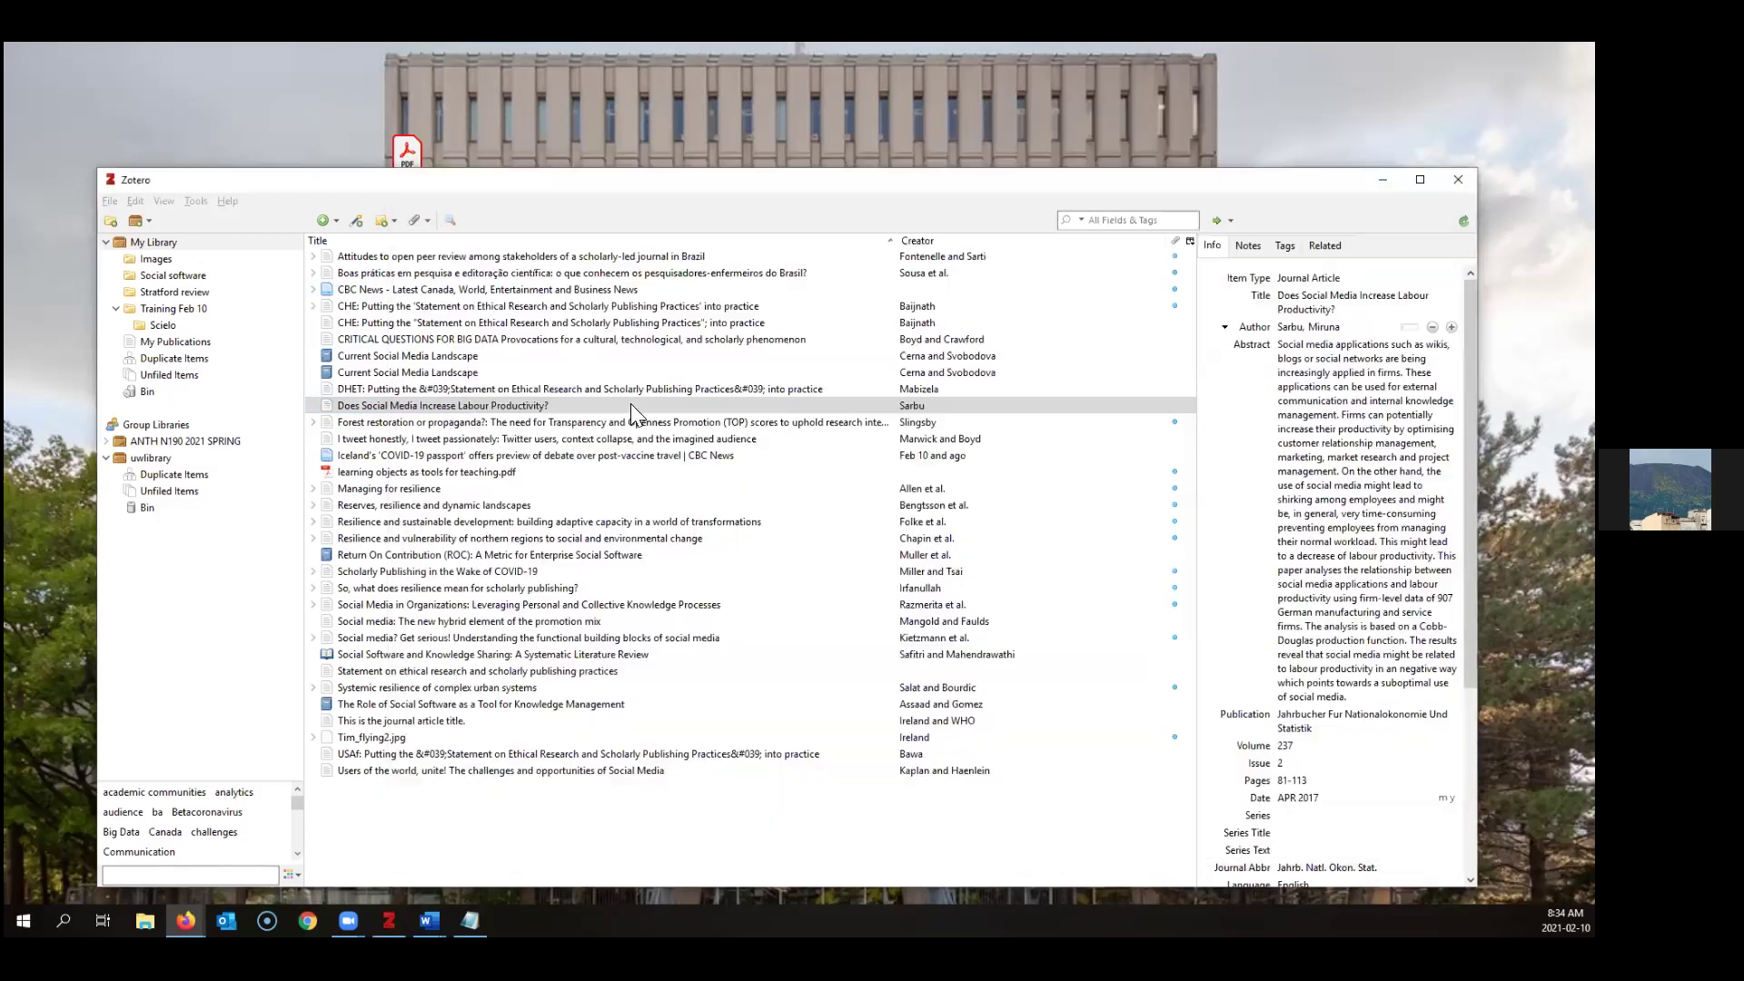
pyautogui.rightClick(451, 409)
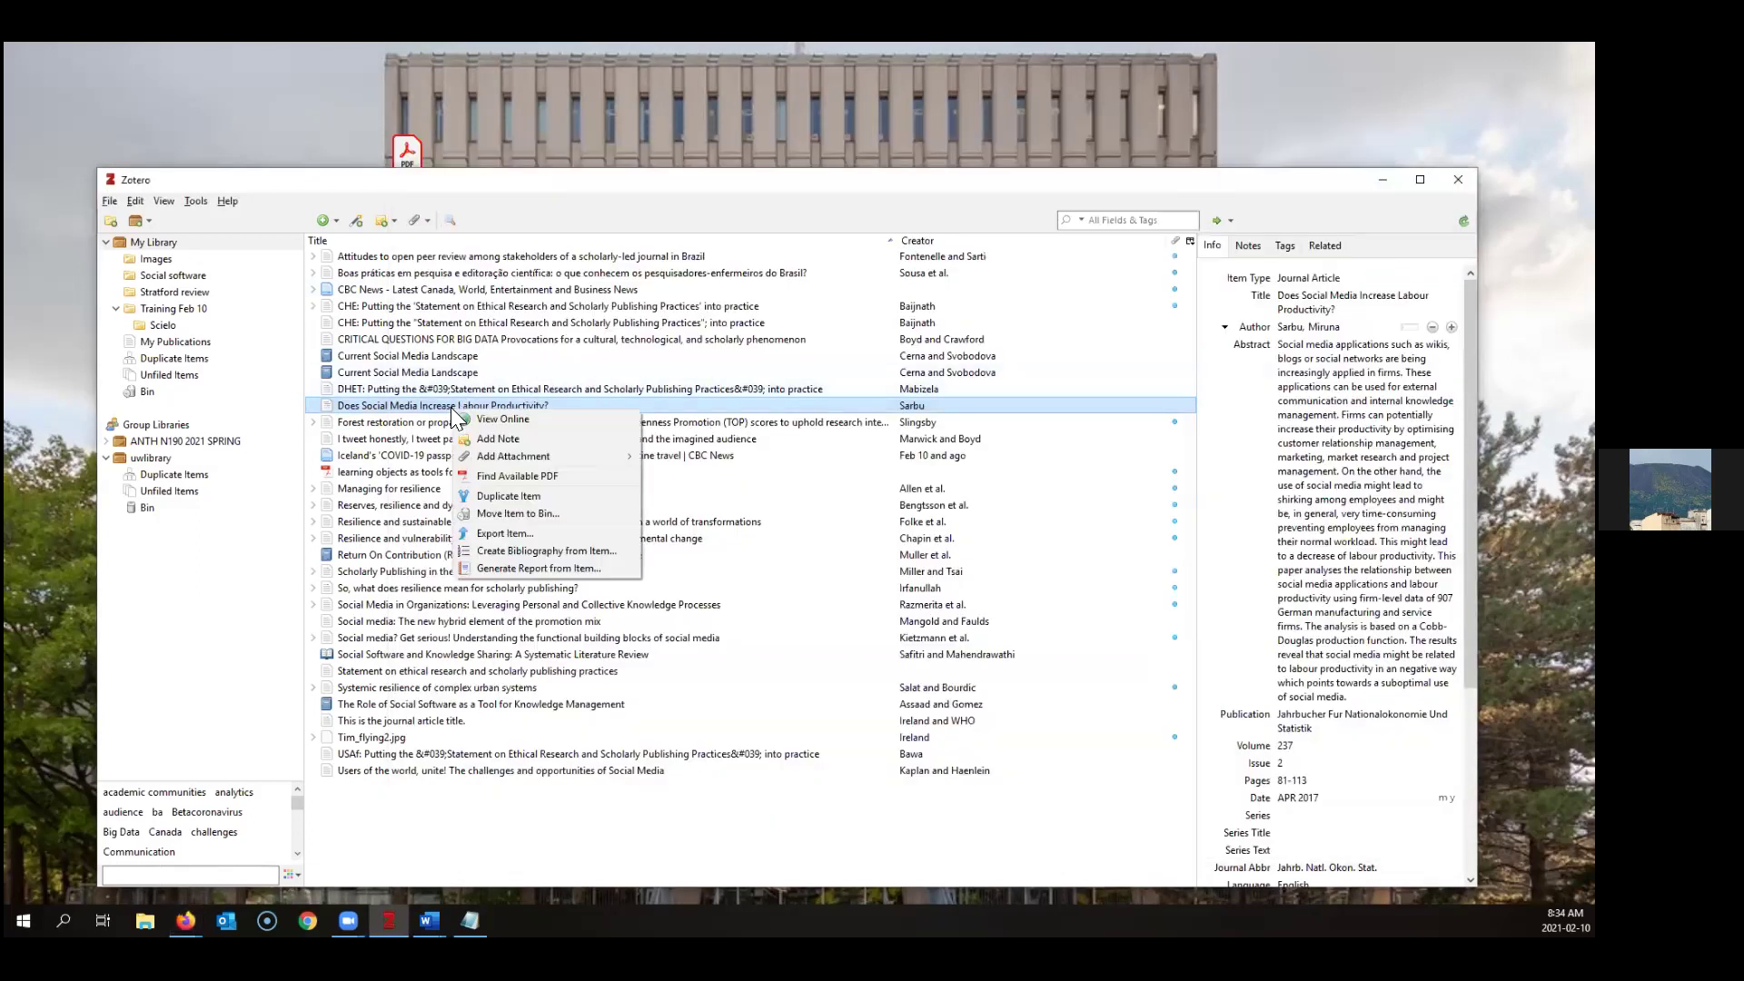
pyautogui.click(496, 478)
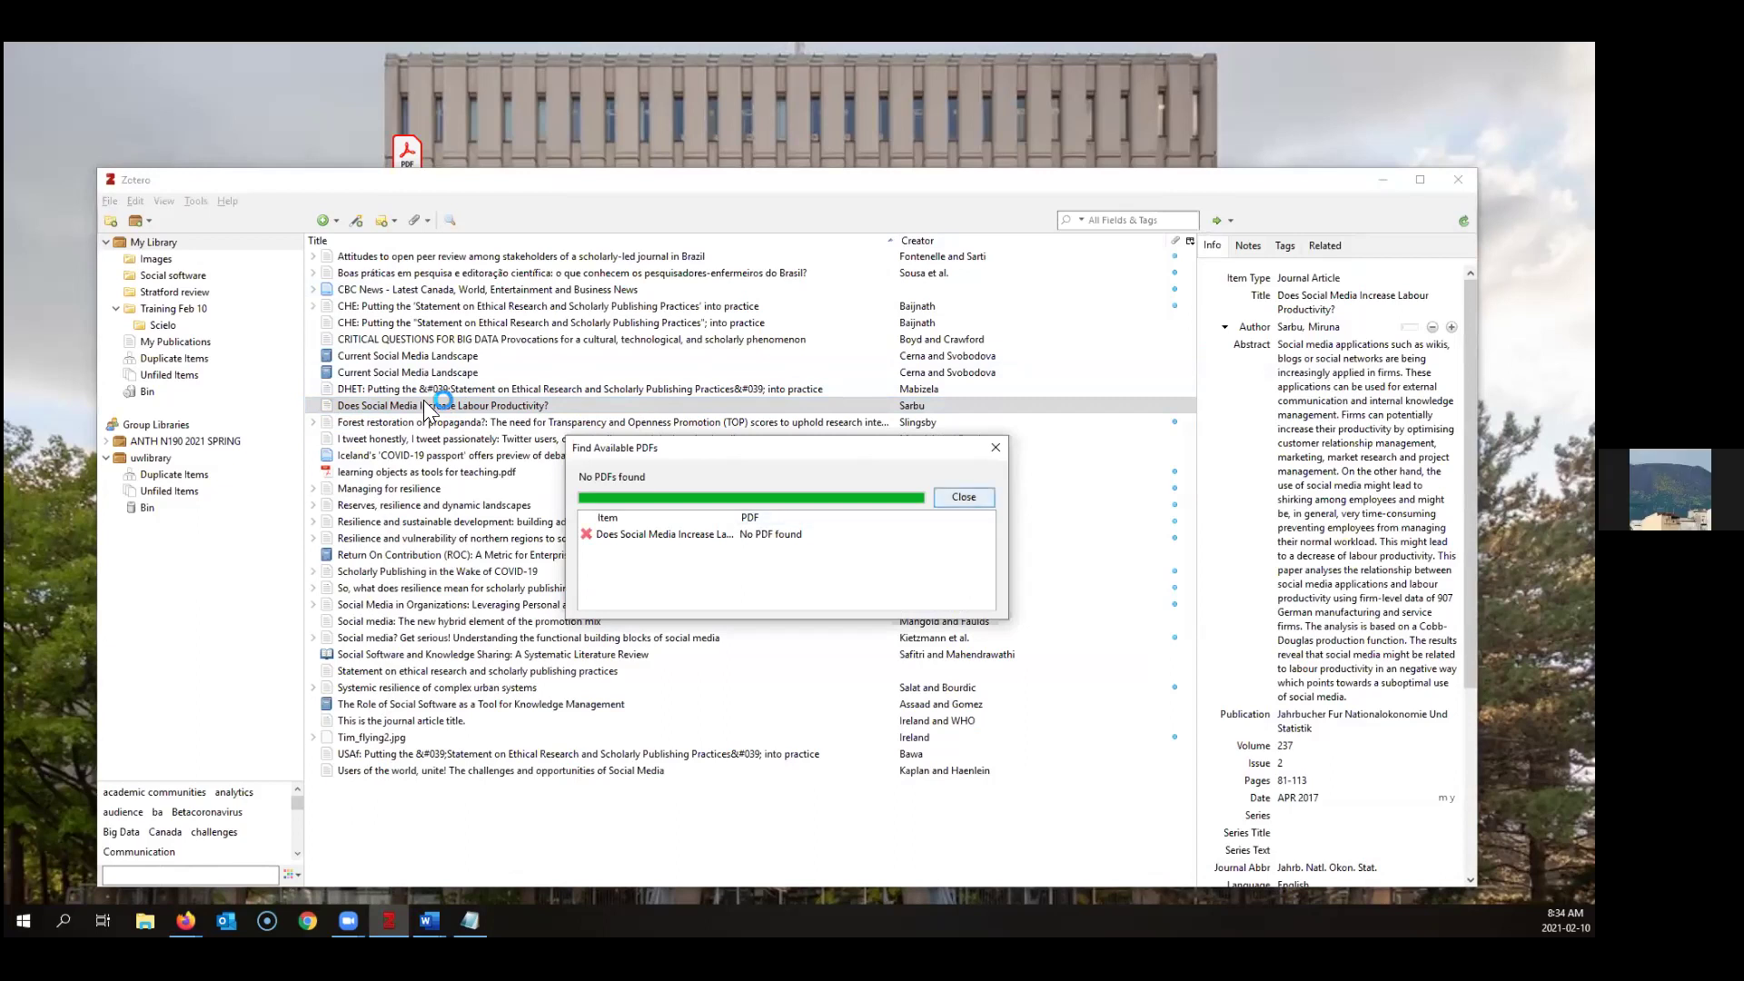
pyautogui.press('Return')
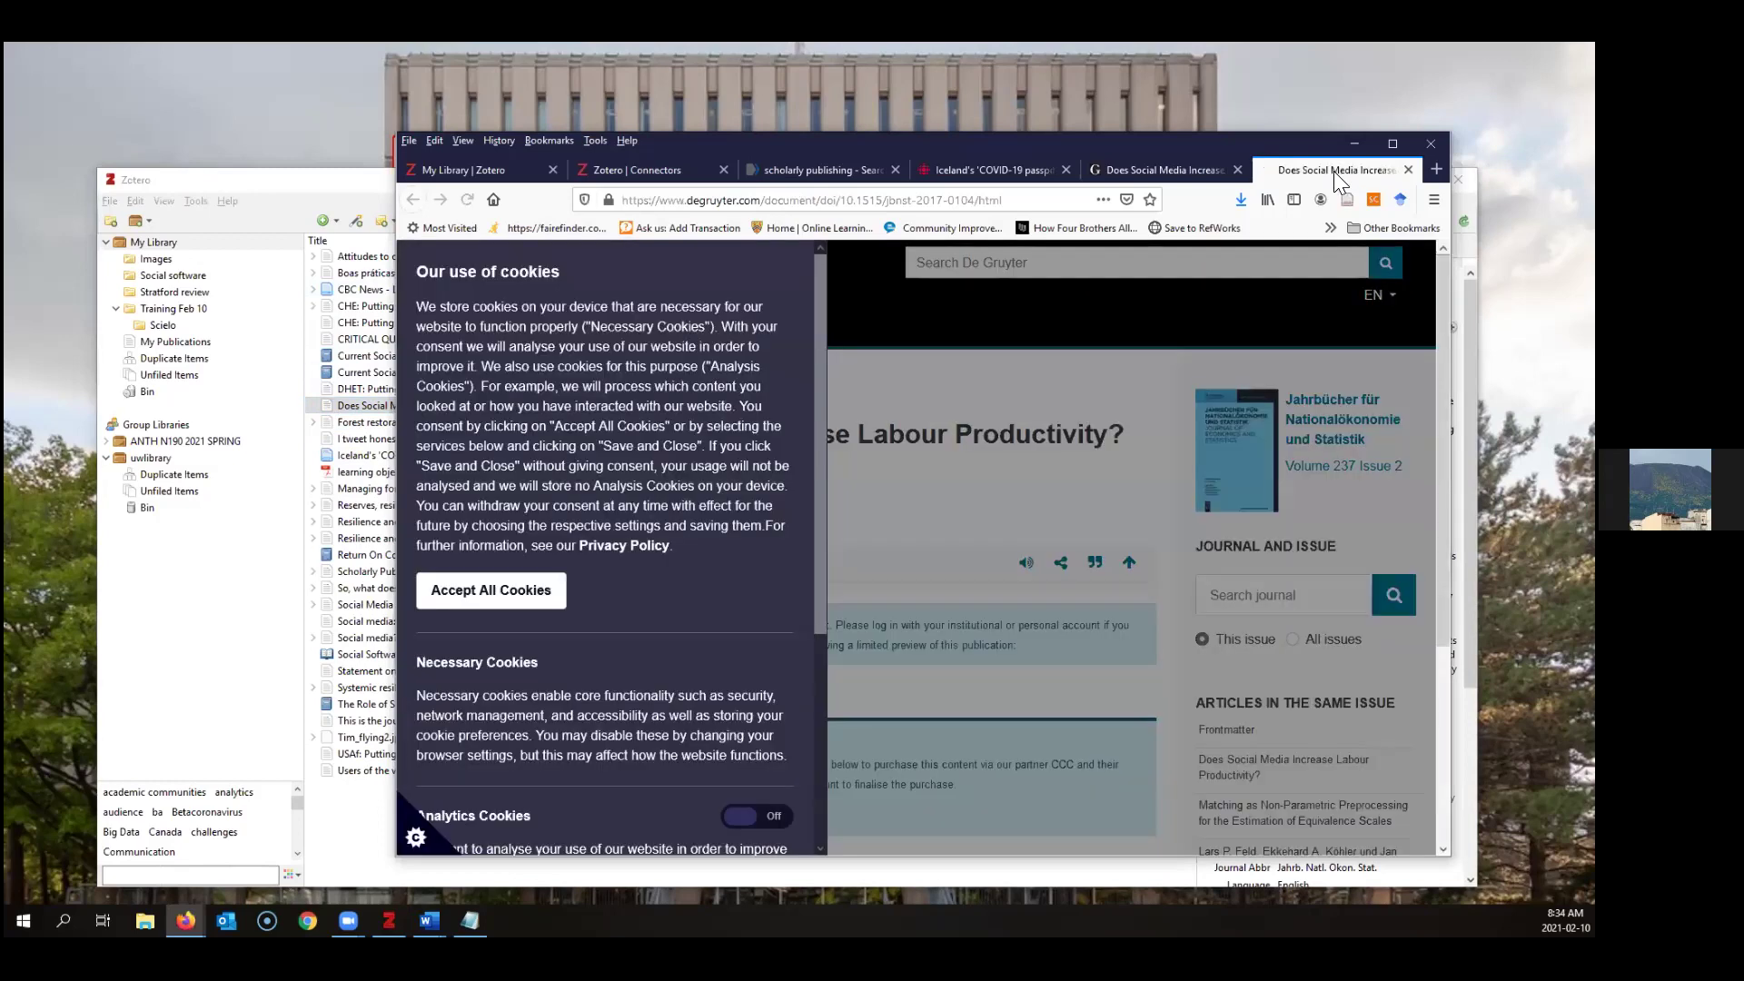
# Accept all cookies on the De Gruyter page and scroll through the article's title, DOI and abstract
pyautogui.click(475, 593)
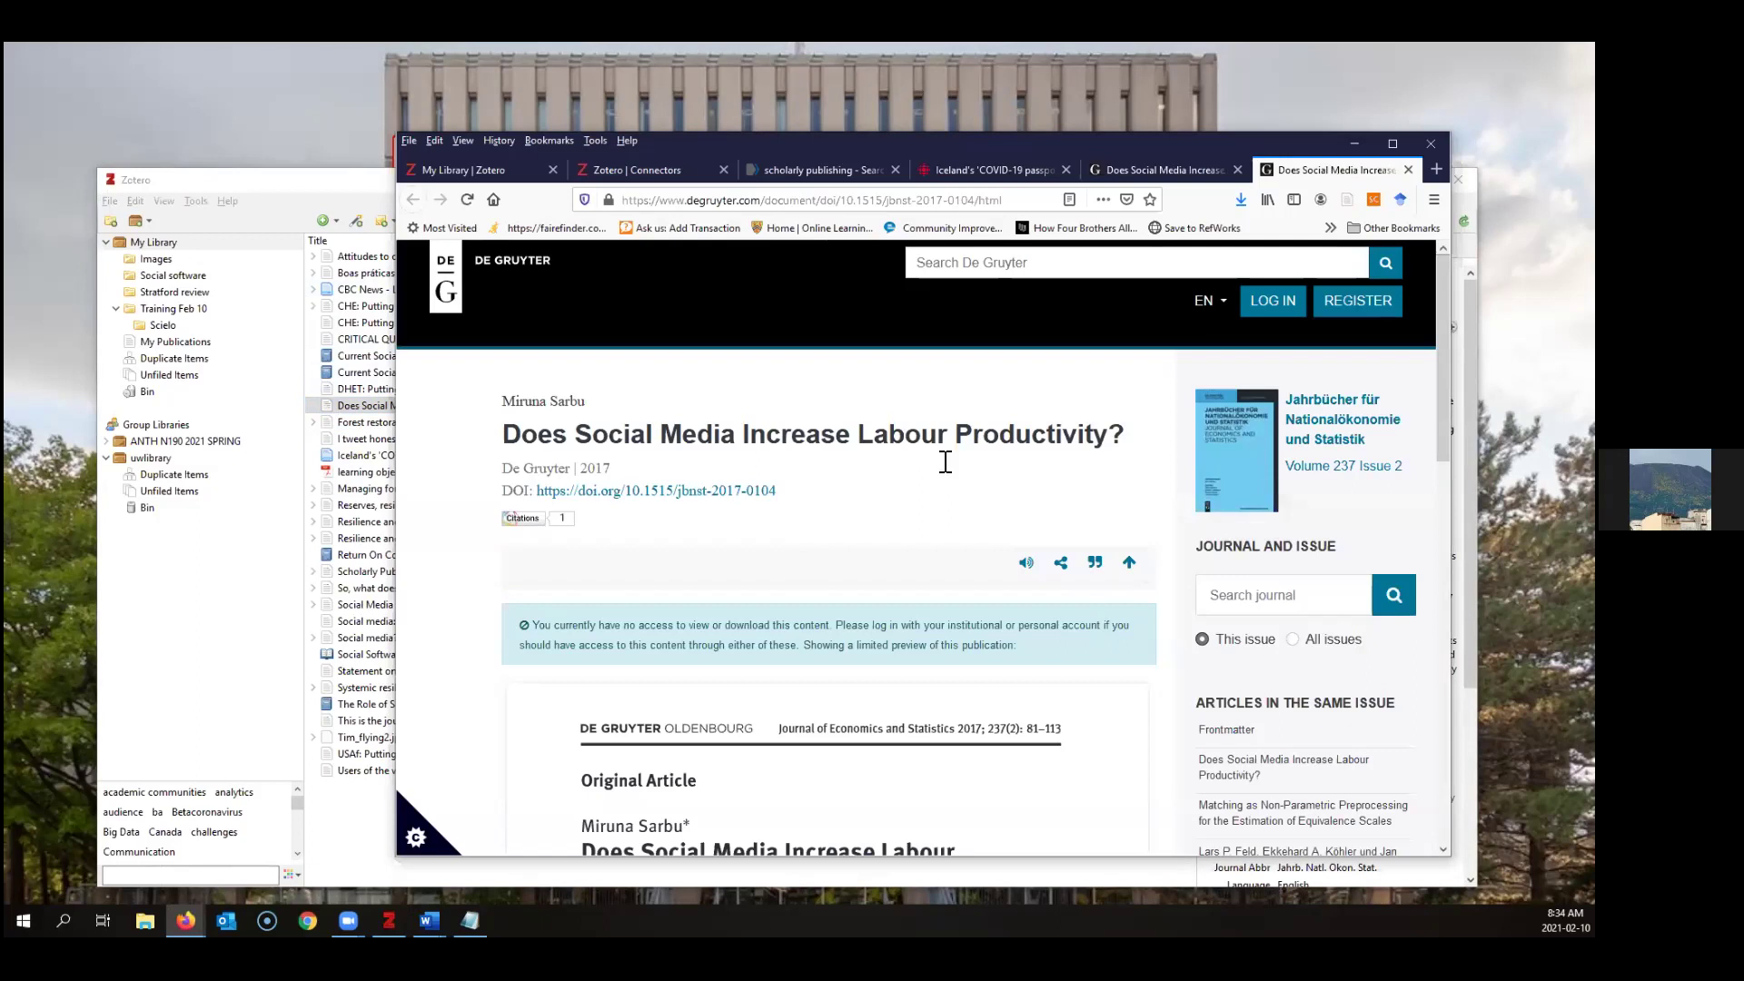
pyautogui.scroll(-1, 946, 464)
pyautogui.scroll(-2, 1018, 436)
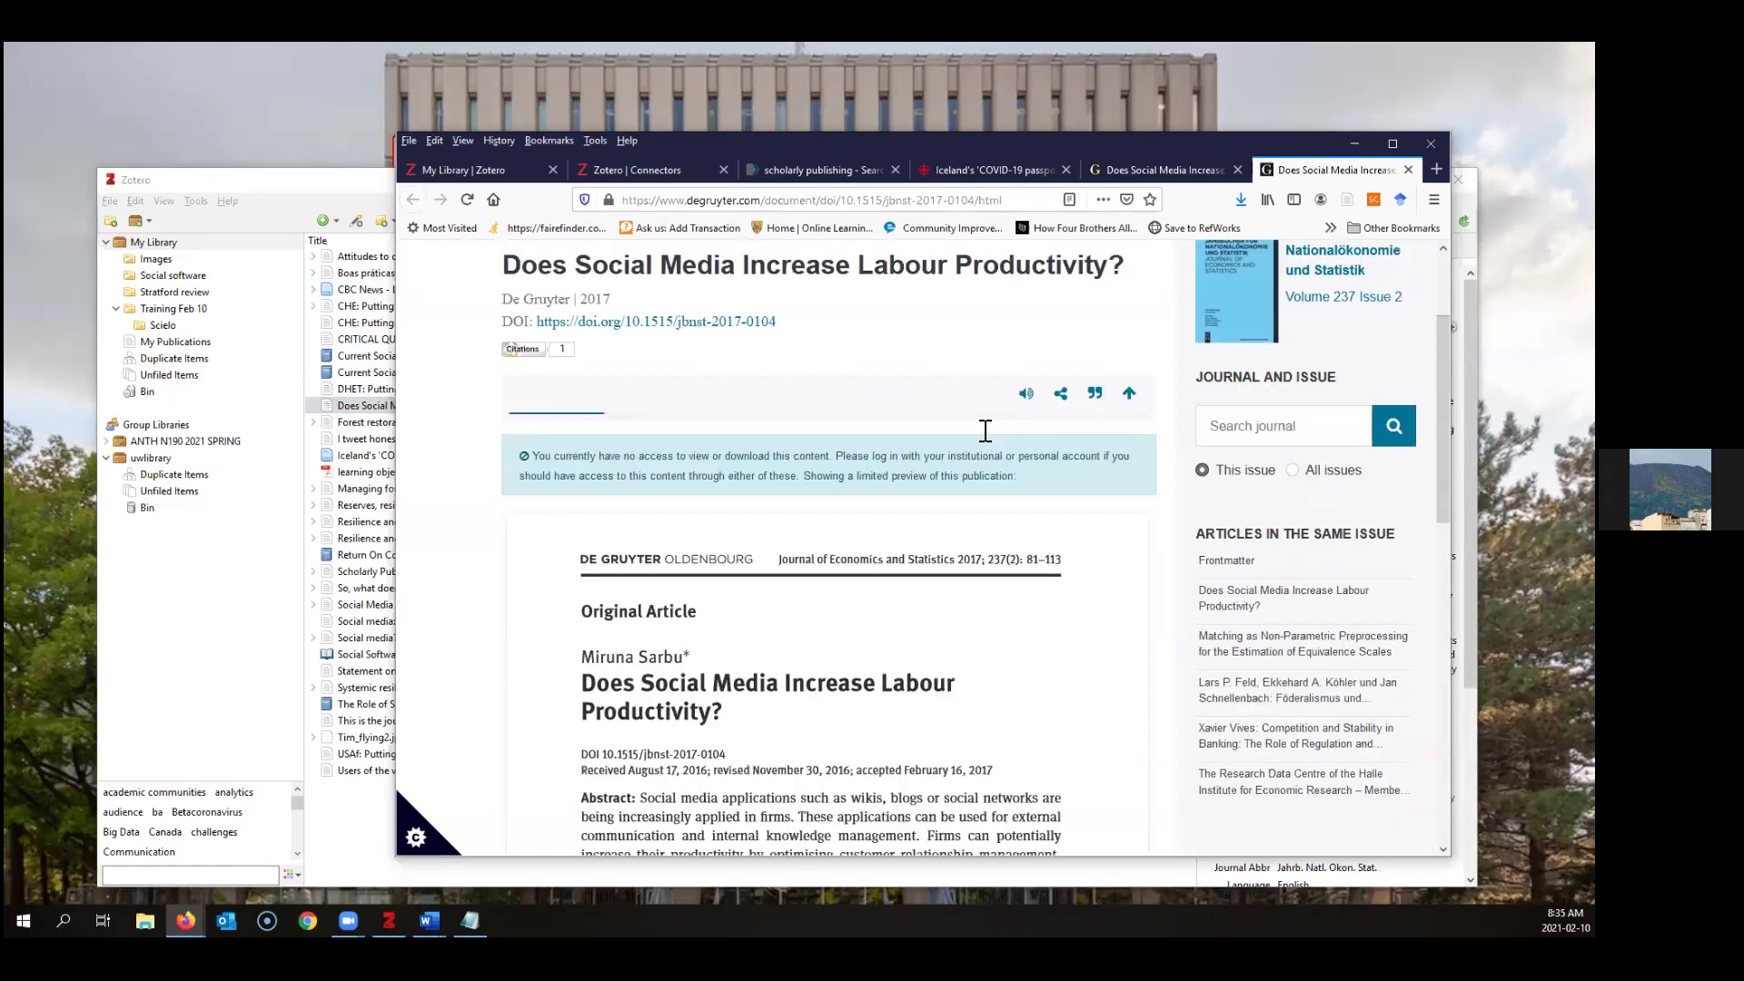
pyautogui.scroll(3, 983, 427)
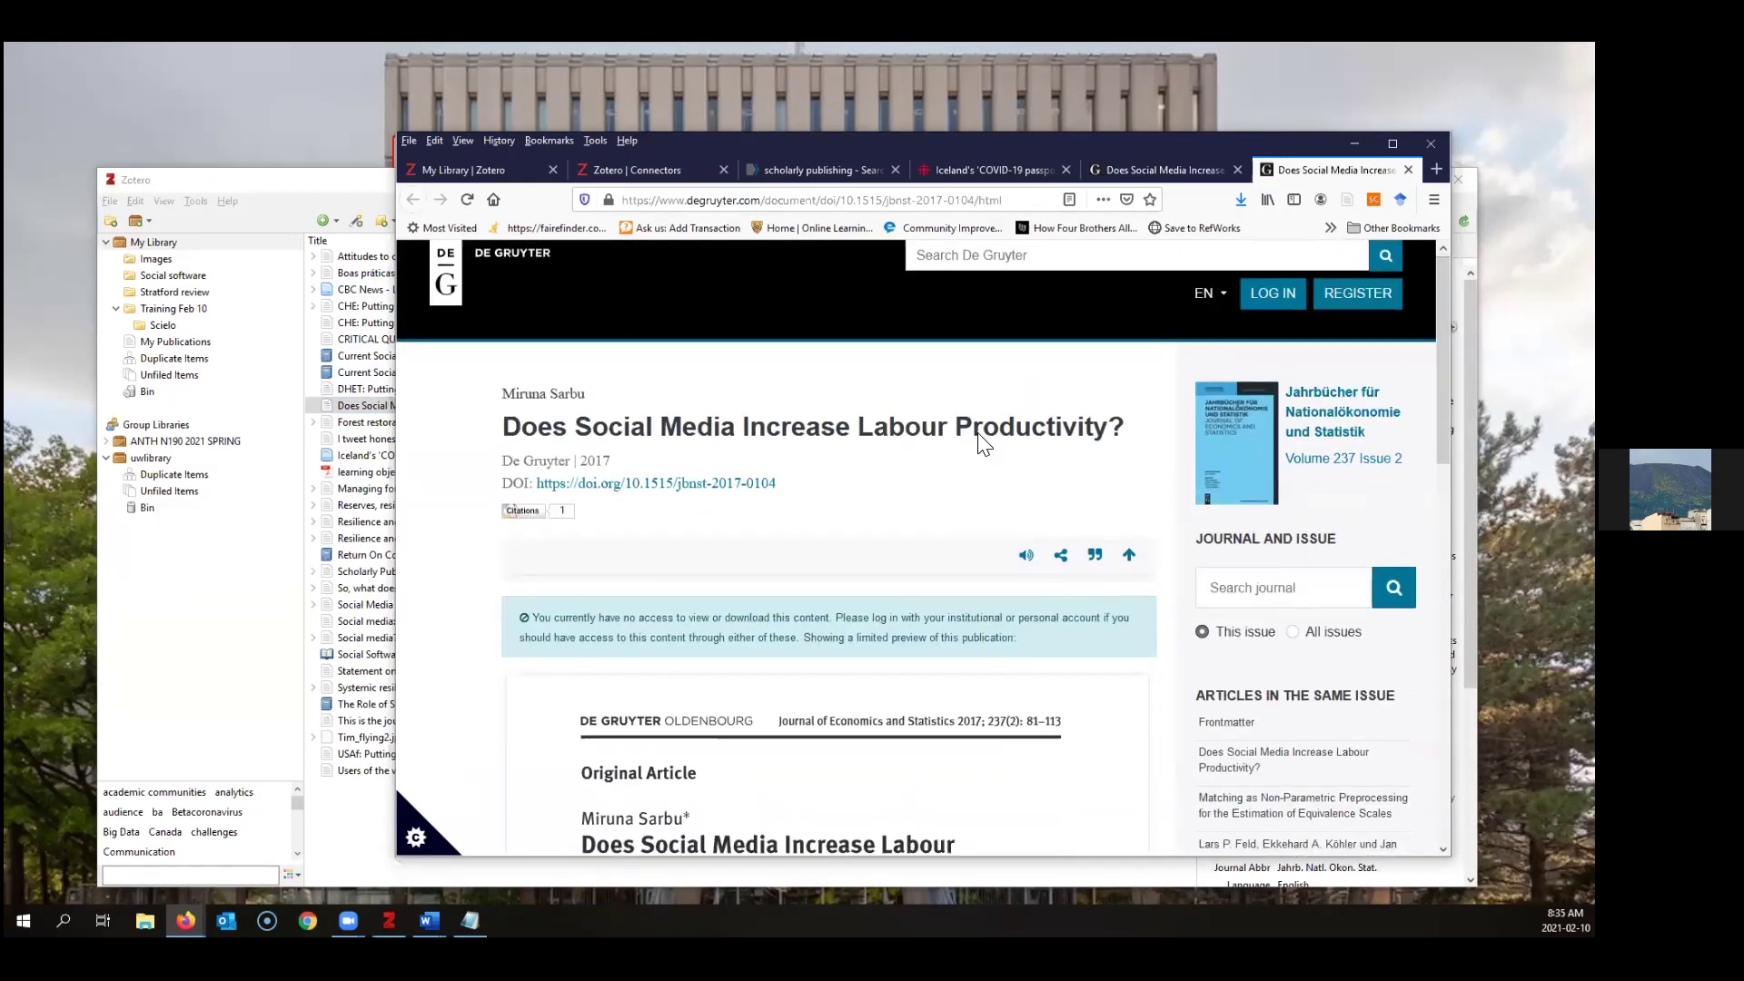
pyautogui.scroll(-2, 978, 441)
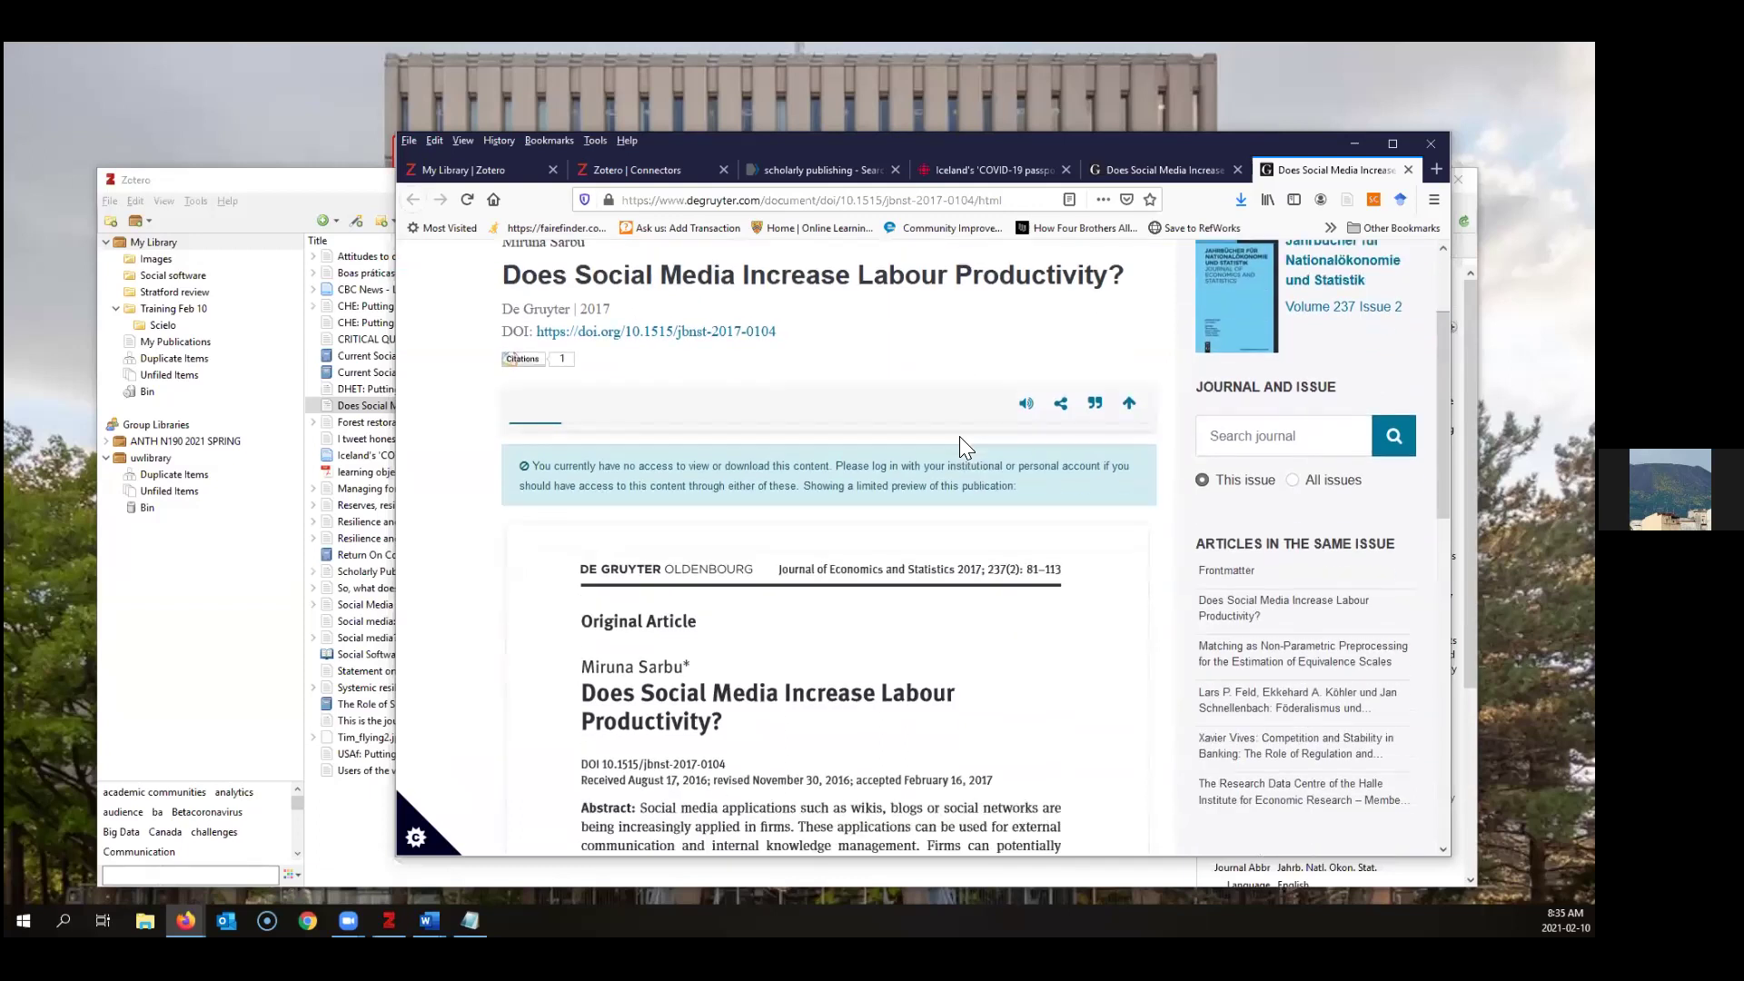
pyautogui.scroll(-4, 960, 436)
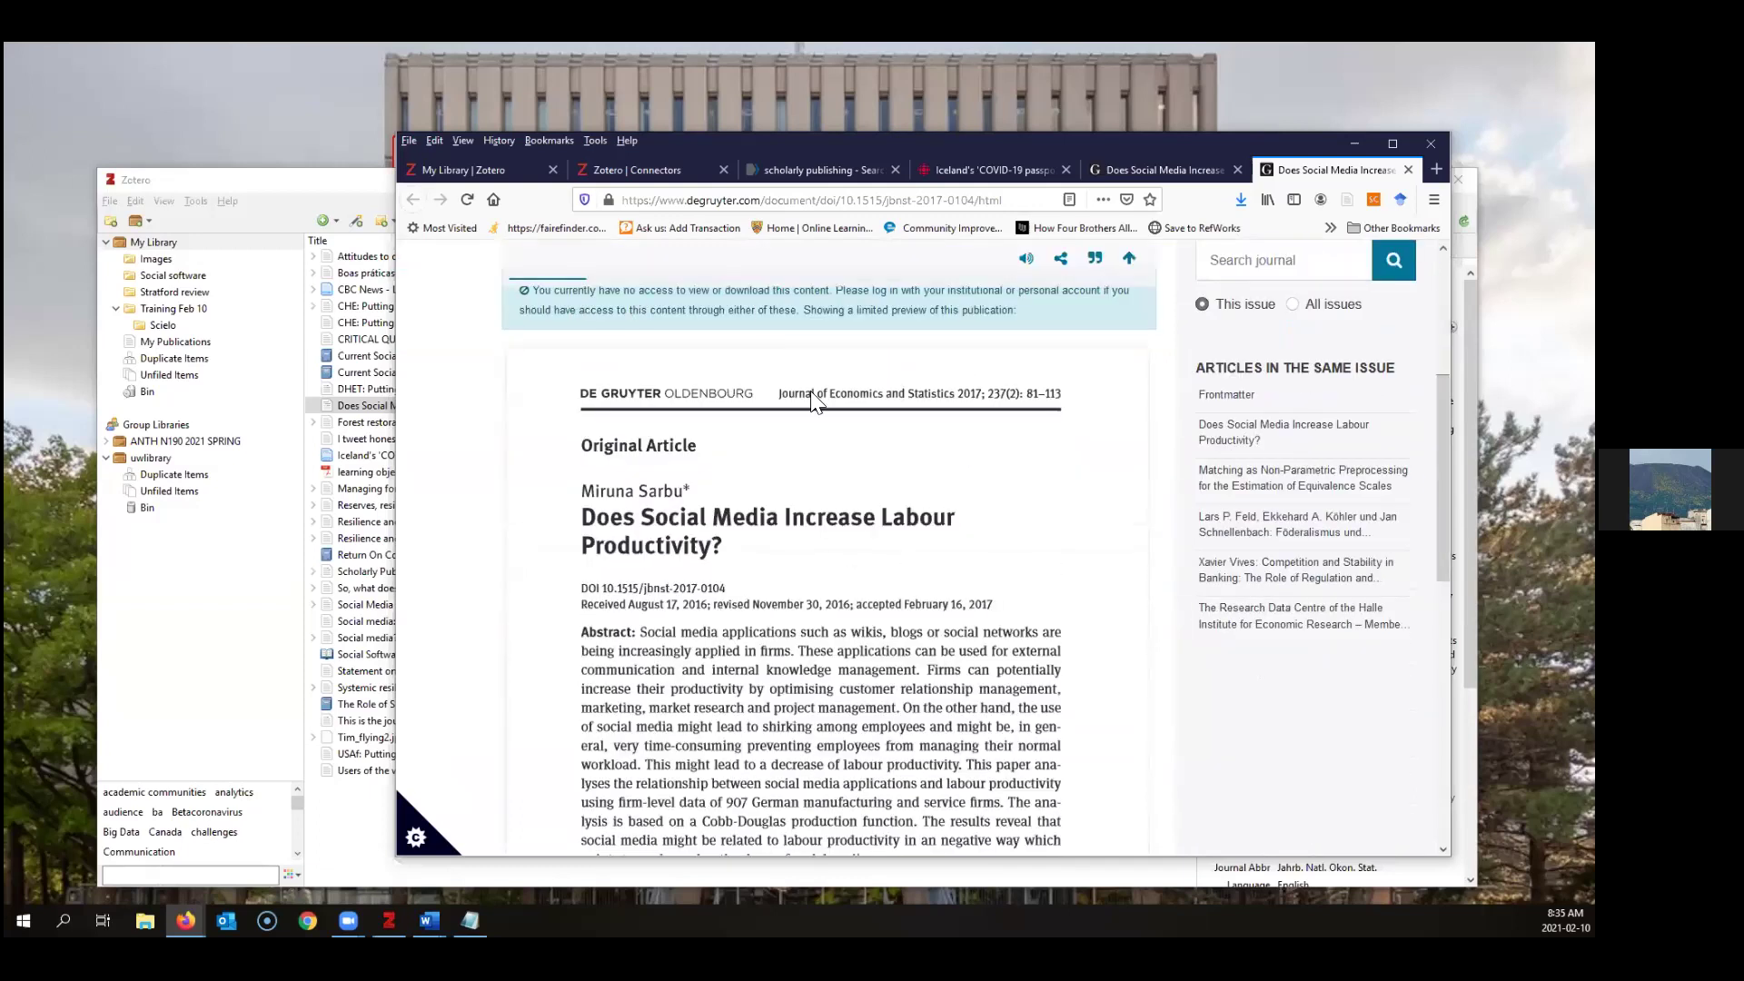
pyautogui.scroll(2, 813, 403)
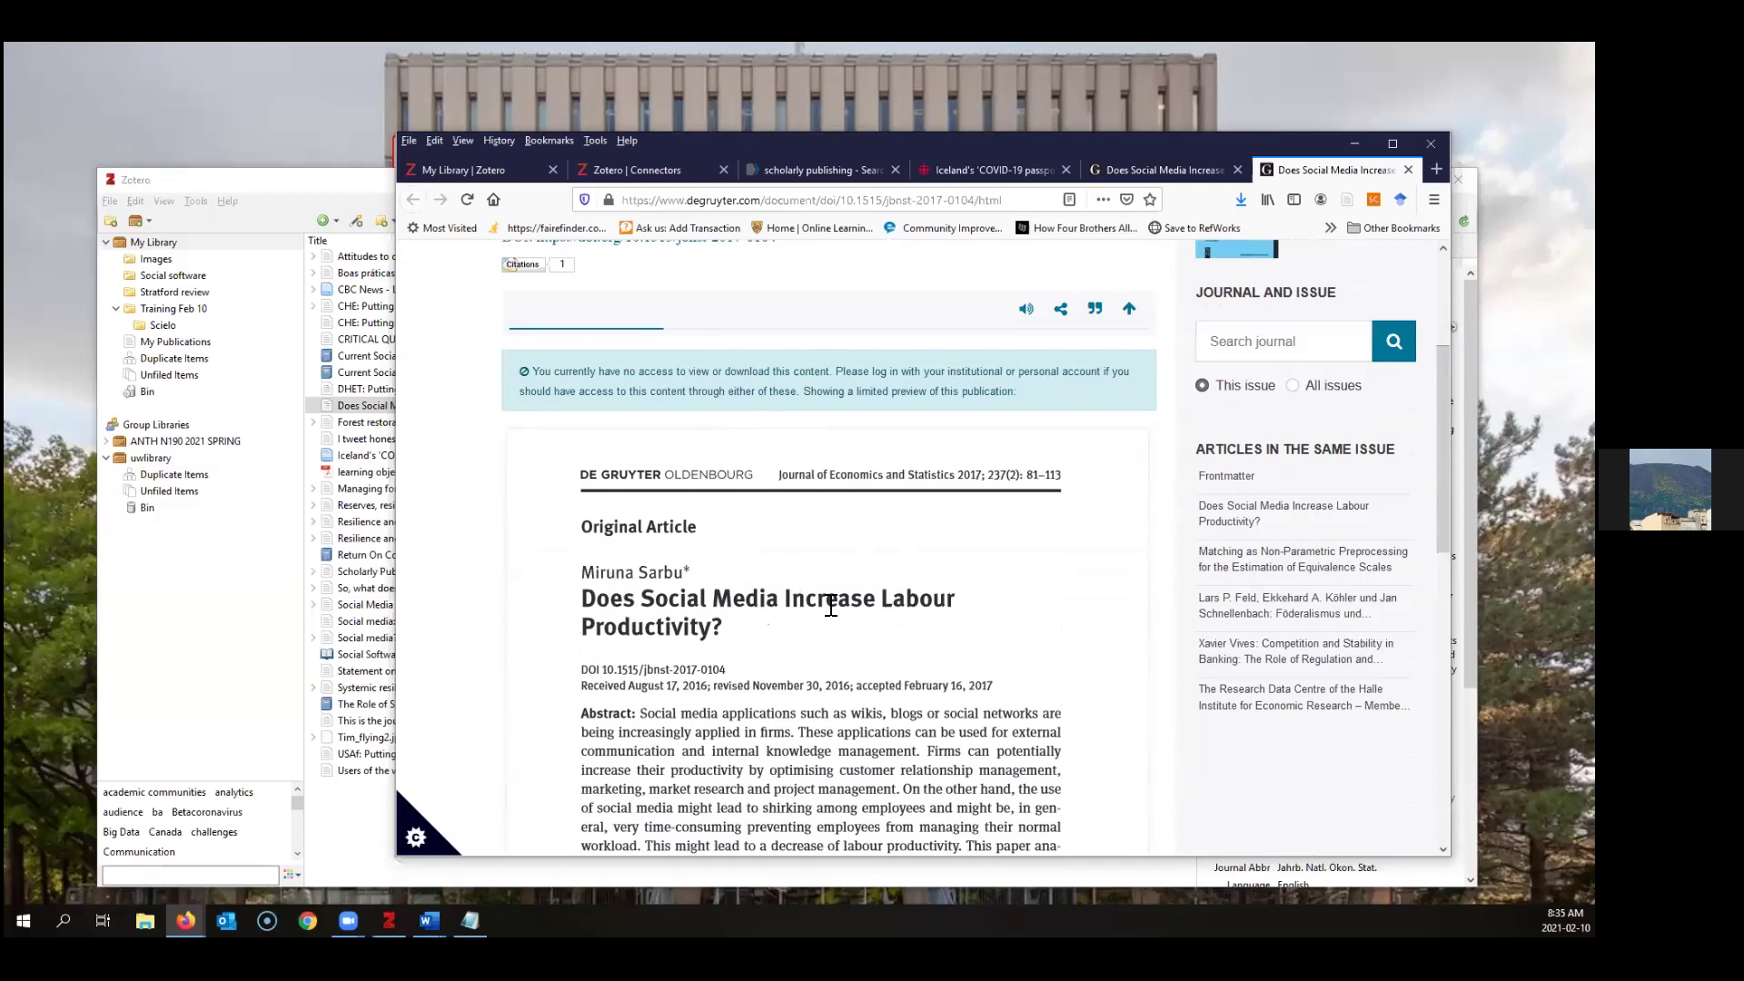
pyautogui.scroll(1, 831, 606)
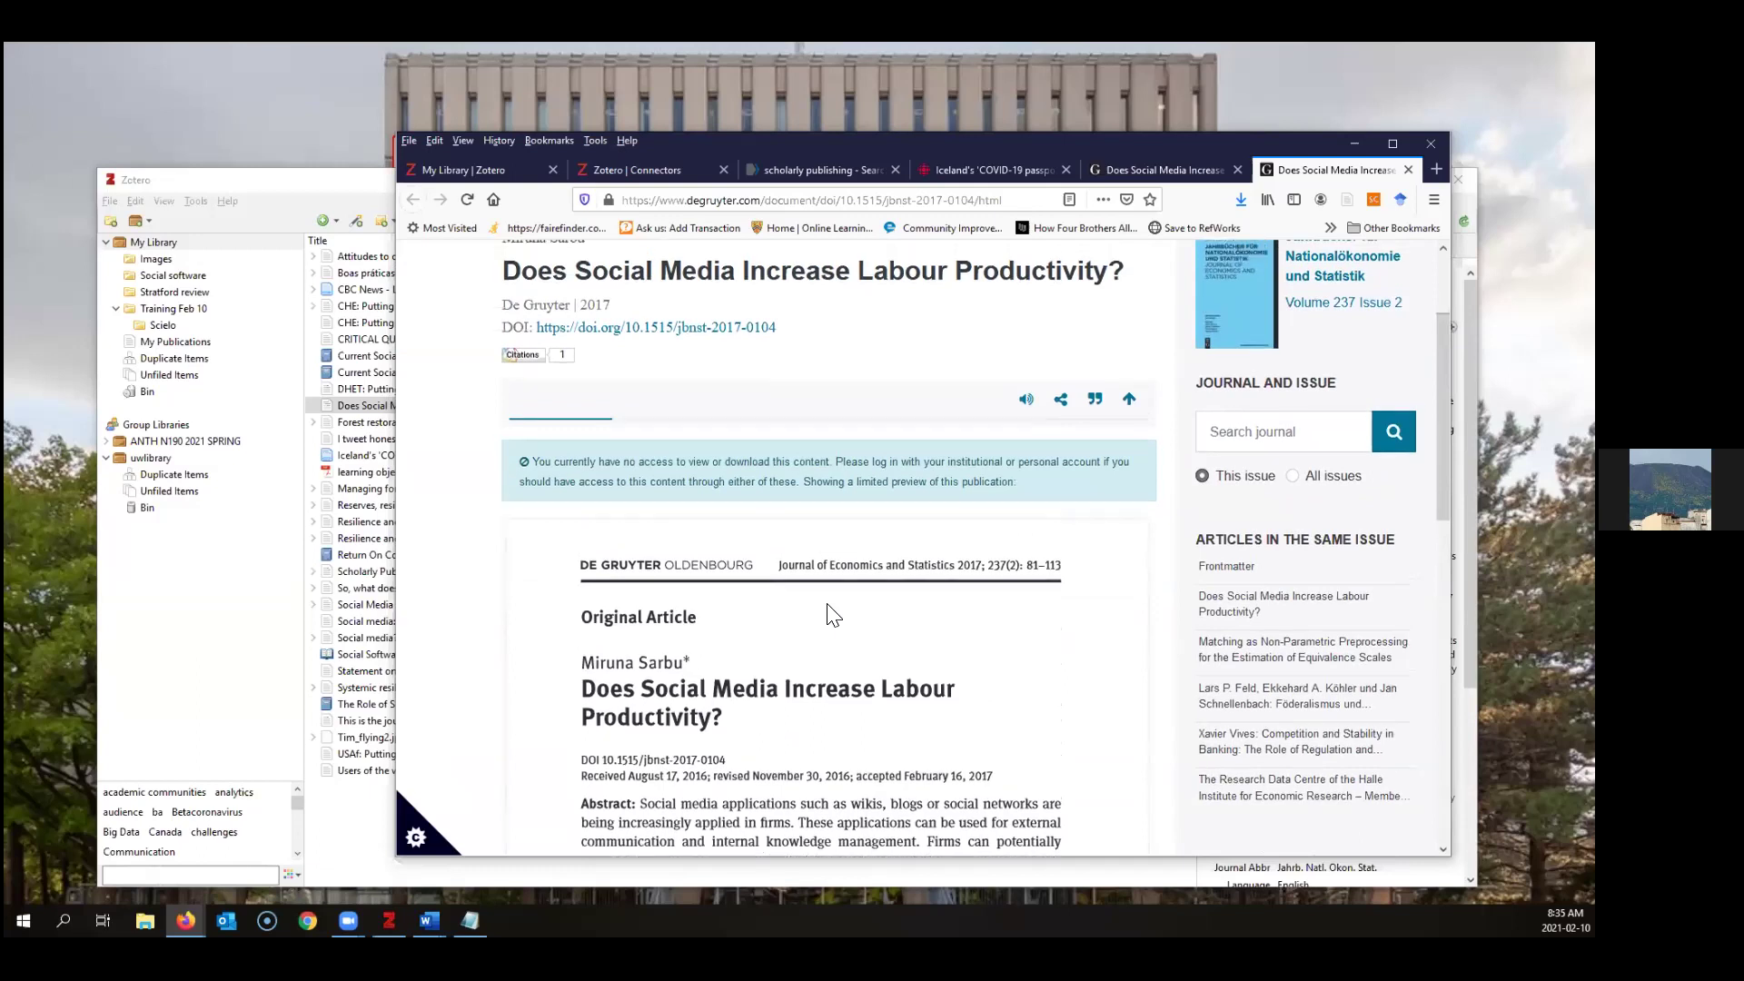
pyautogui.scroll(2, 827, 604)
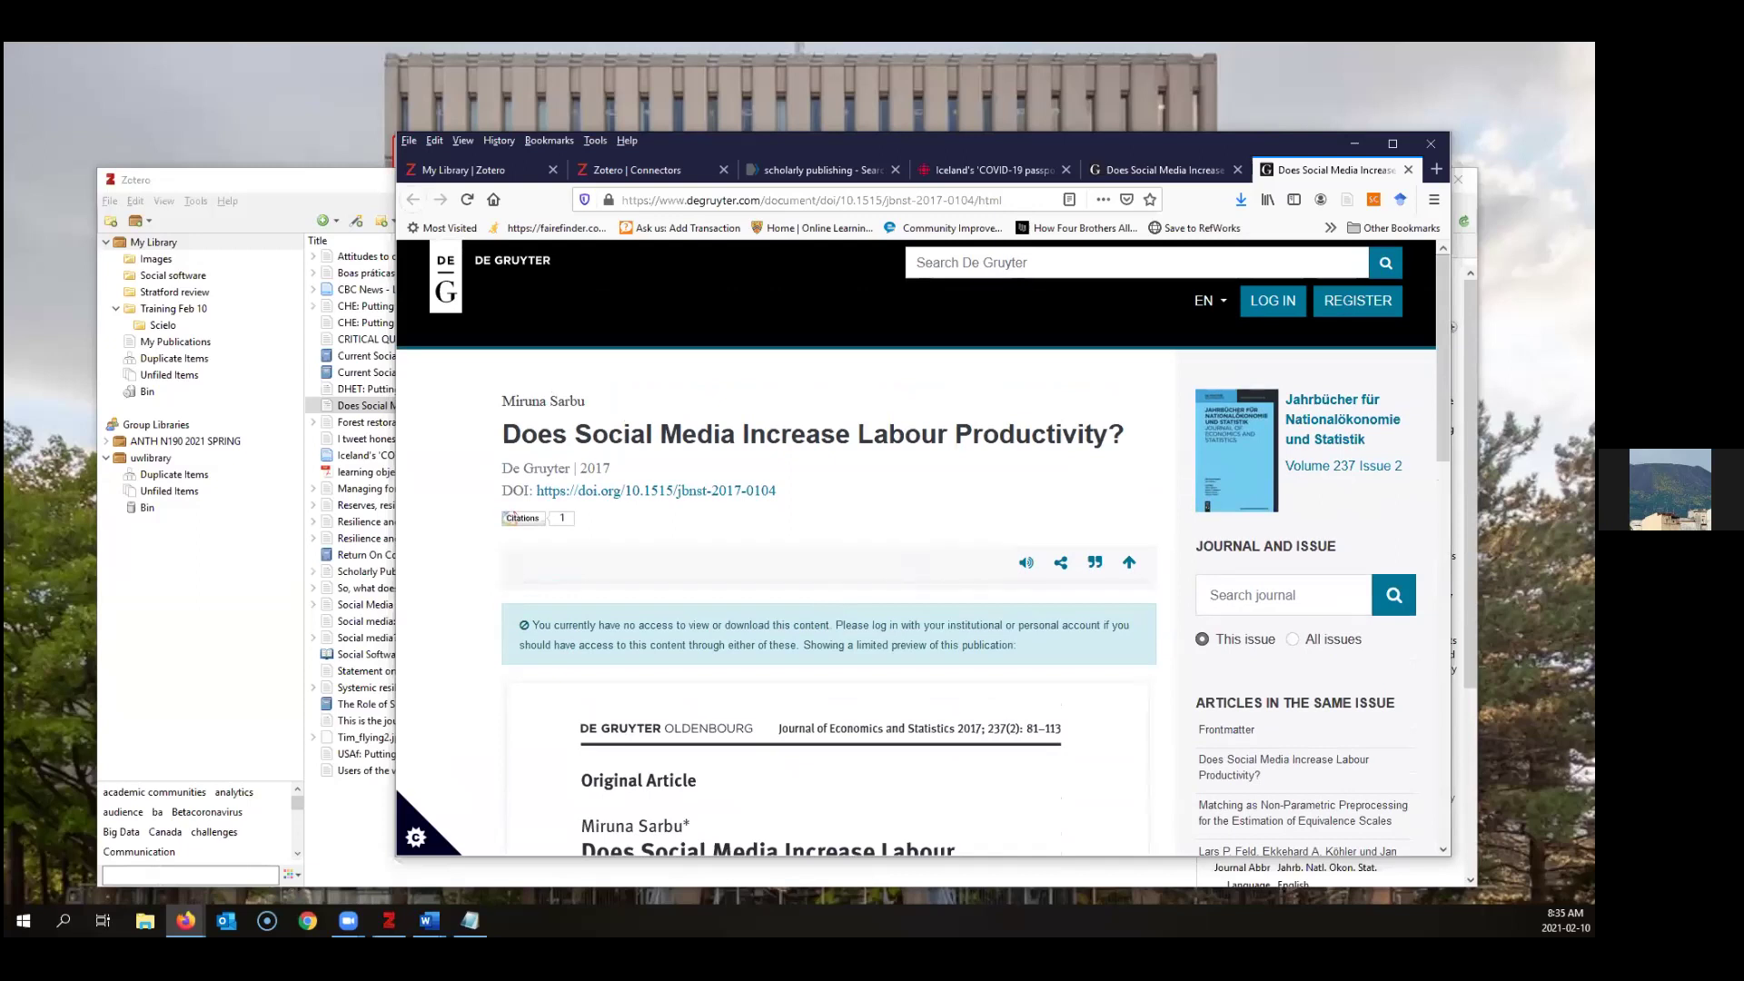
# Expand the open peer review, second and CBC News items, then select the ethics statement item
pyautogui.click(1352, 143)
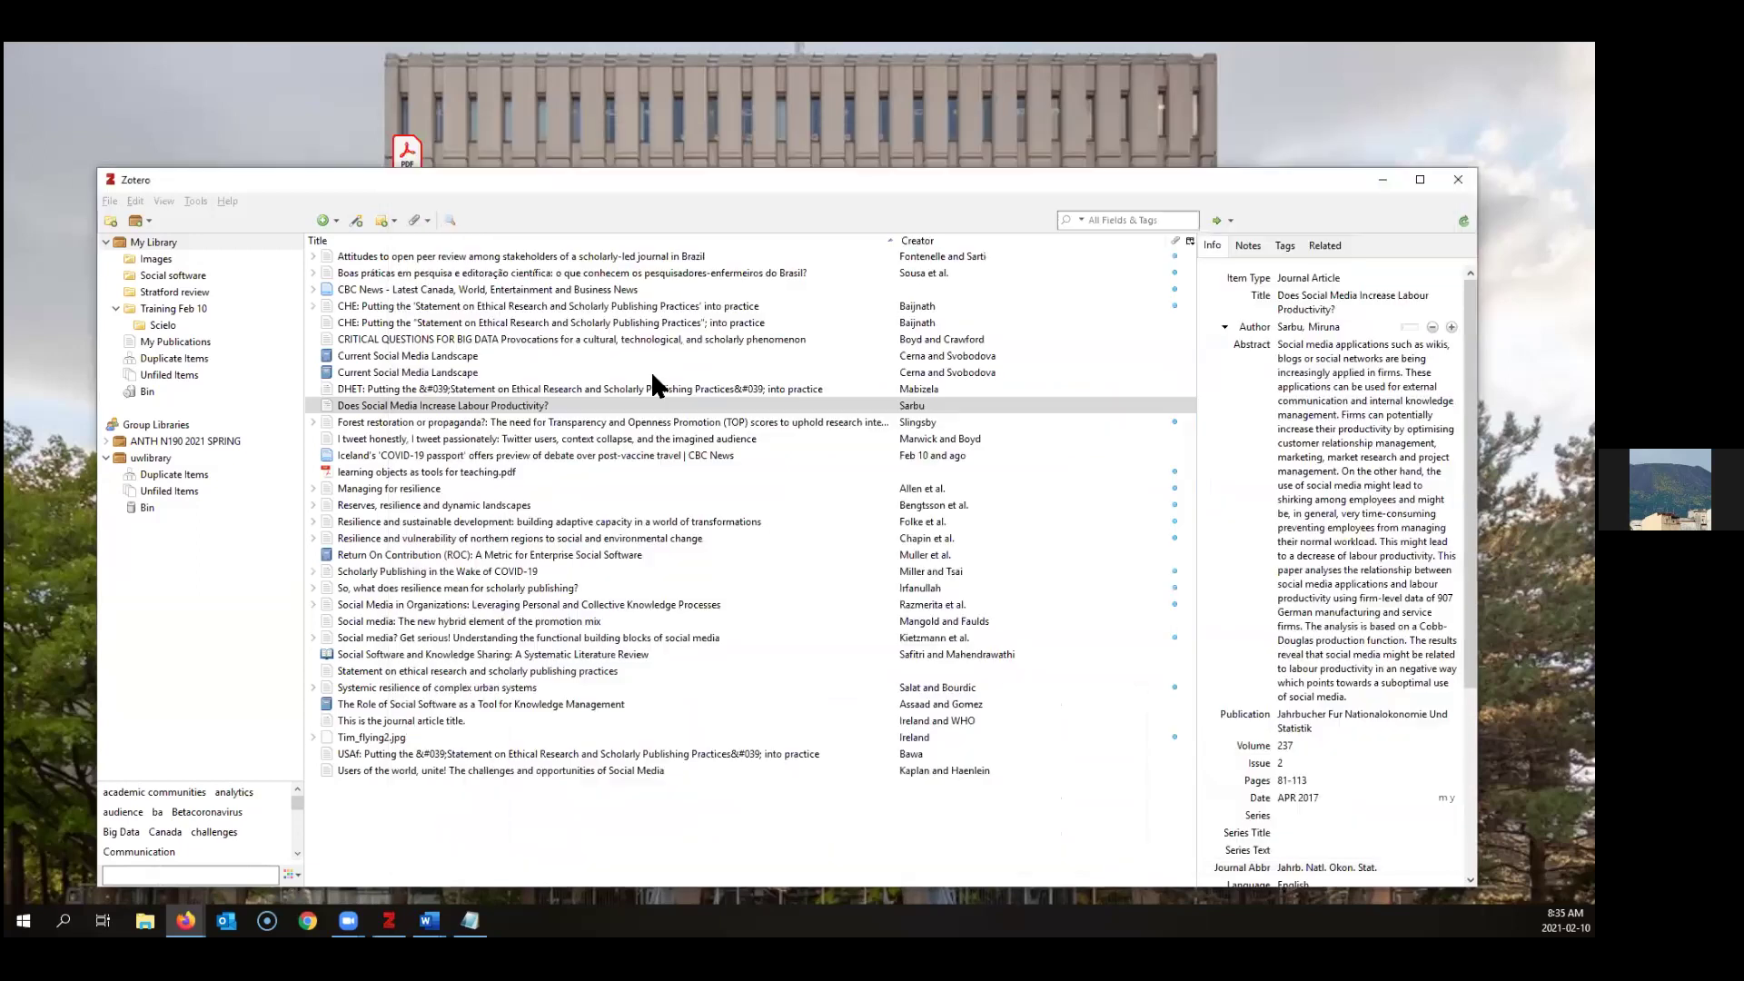
pyautogui.click(313, 256)
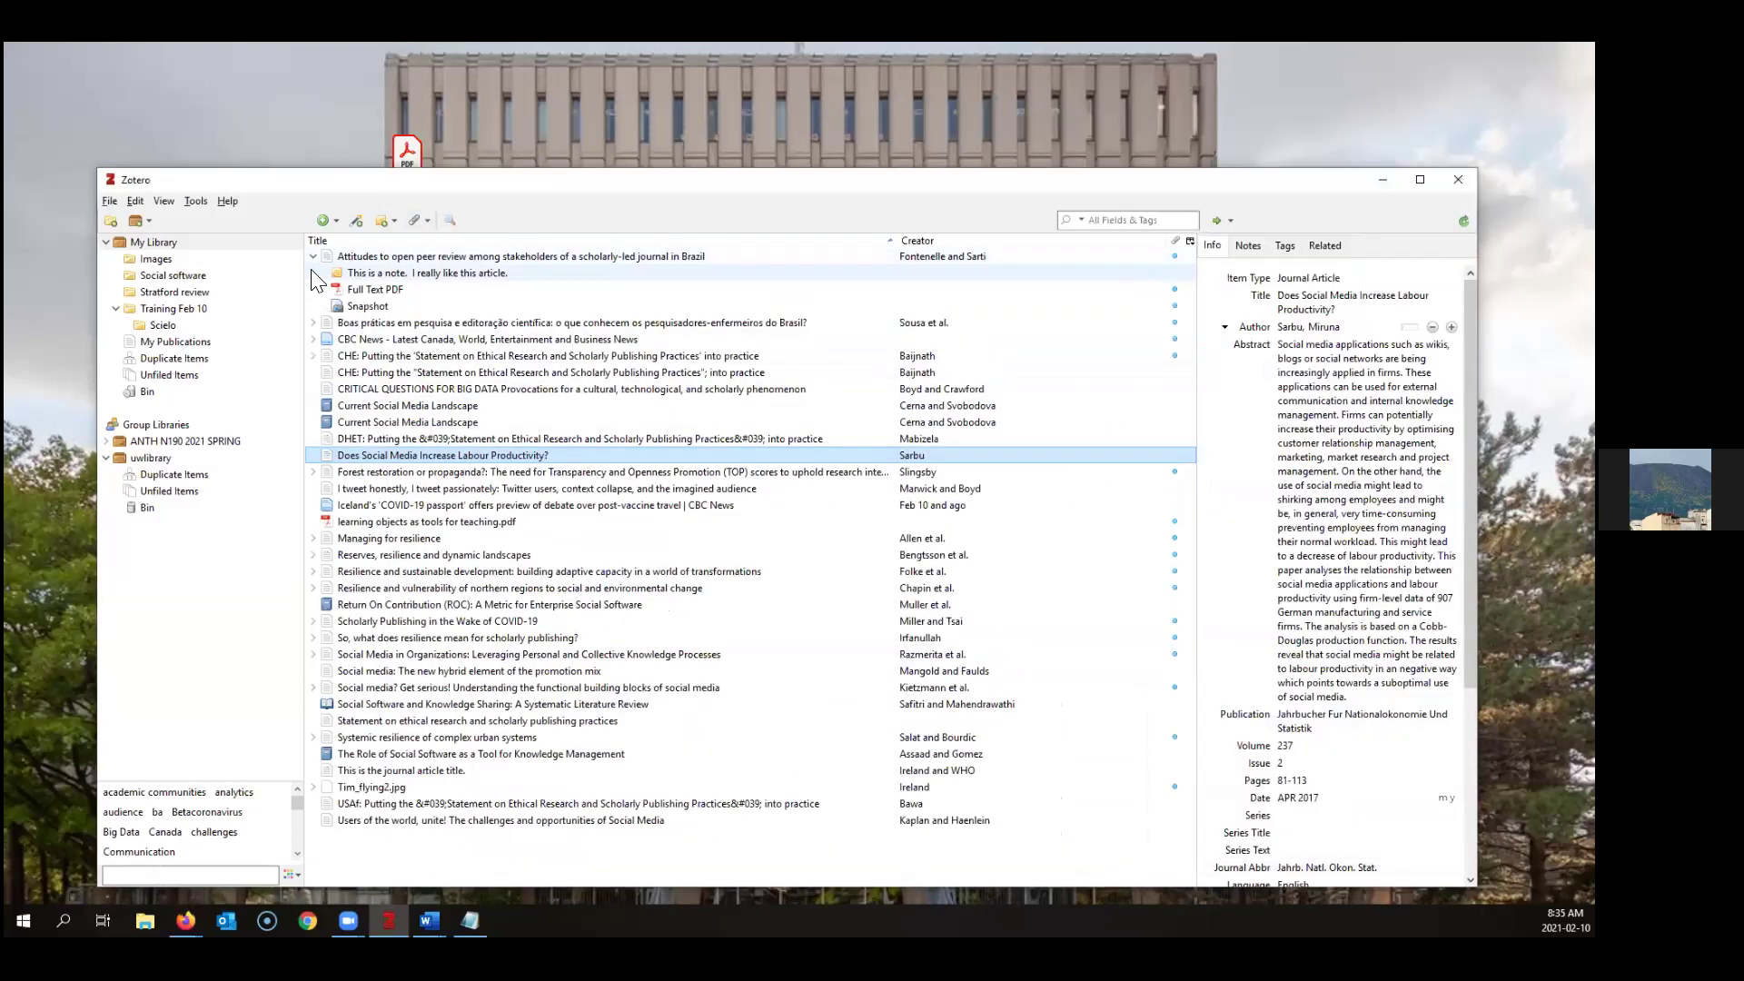
pyautogui.click(309, 324)
pyautogui.click(313, 373)
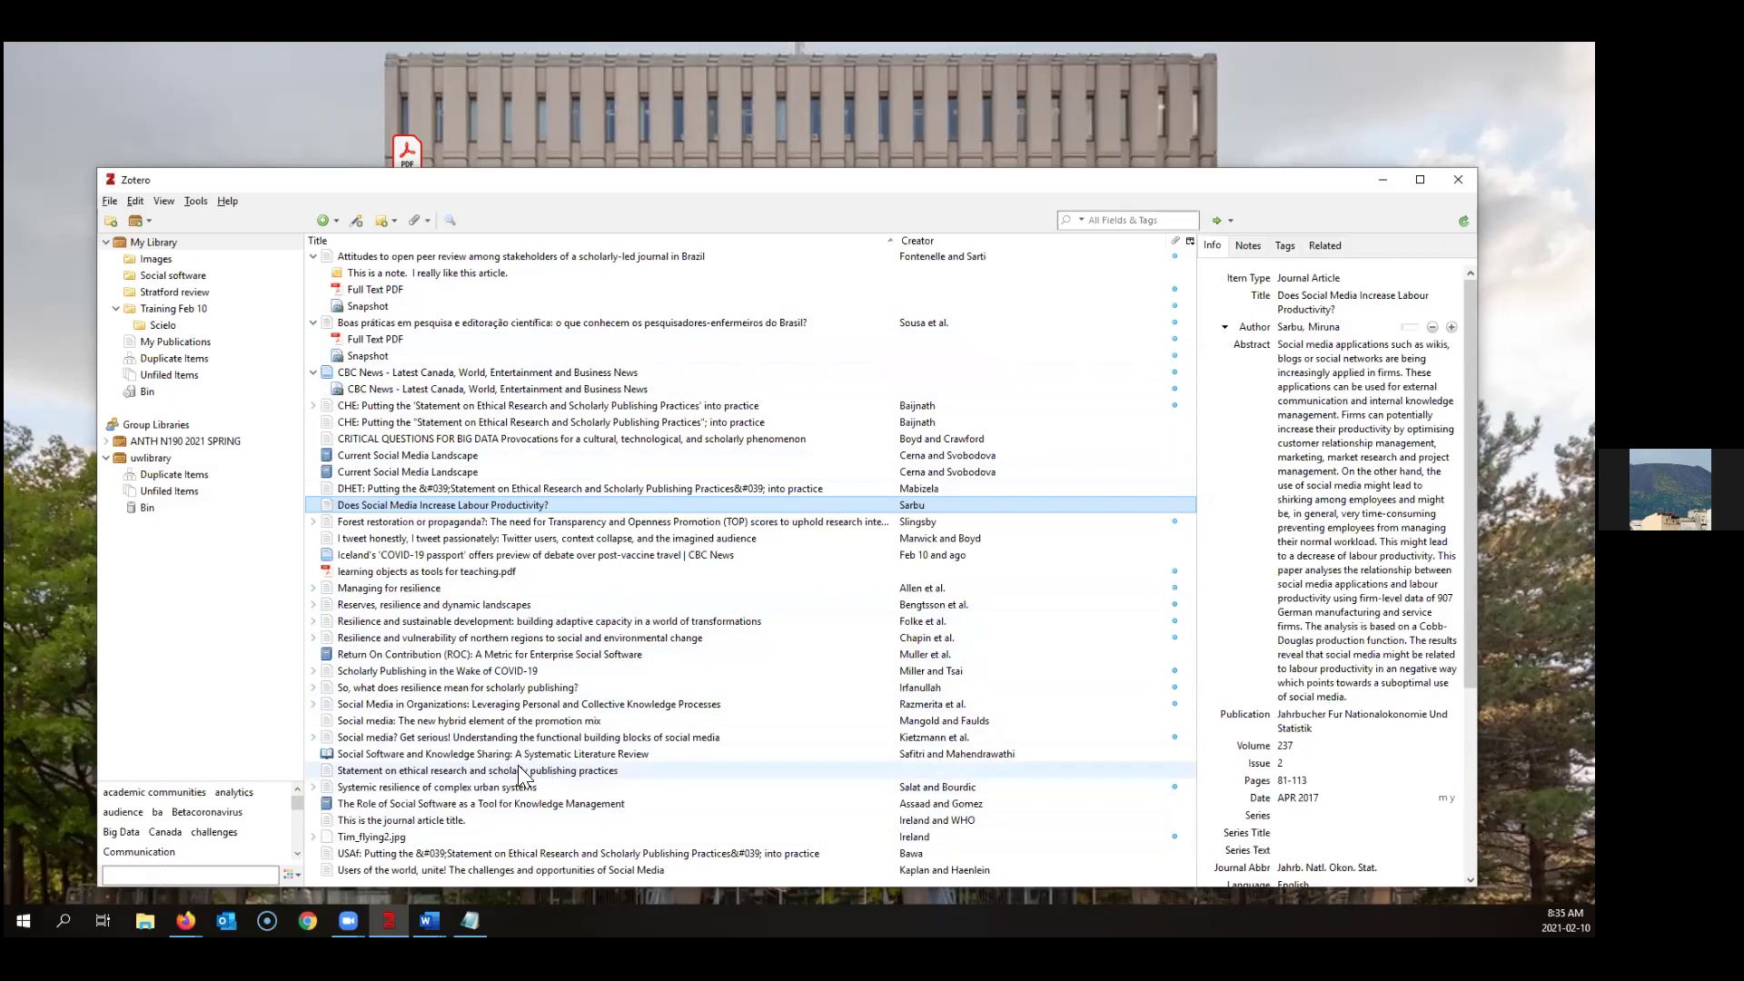
pyautogui.click(449, 772)
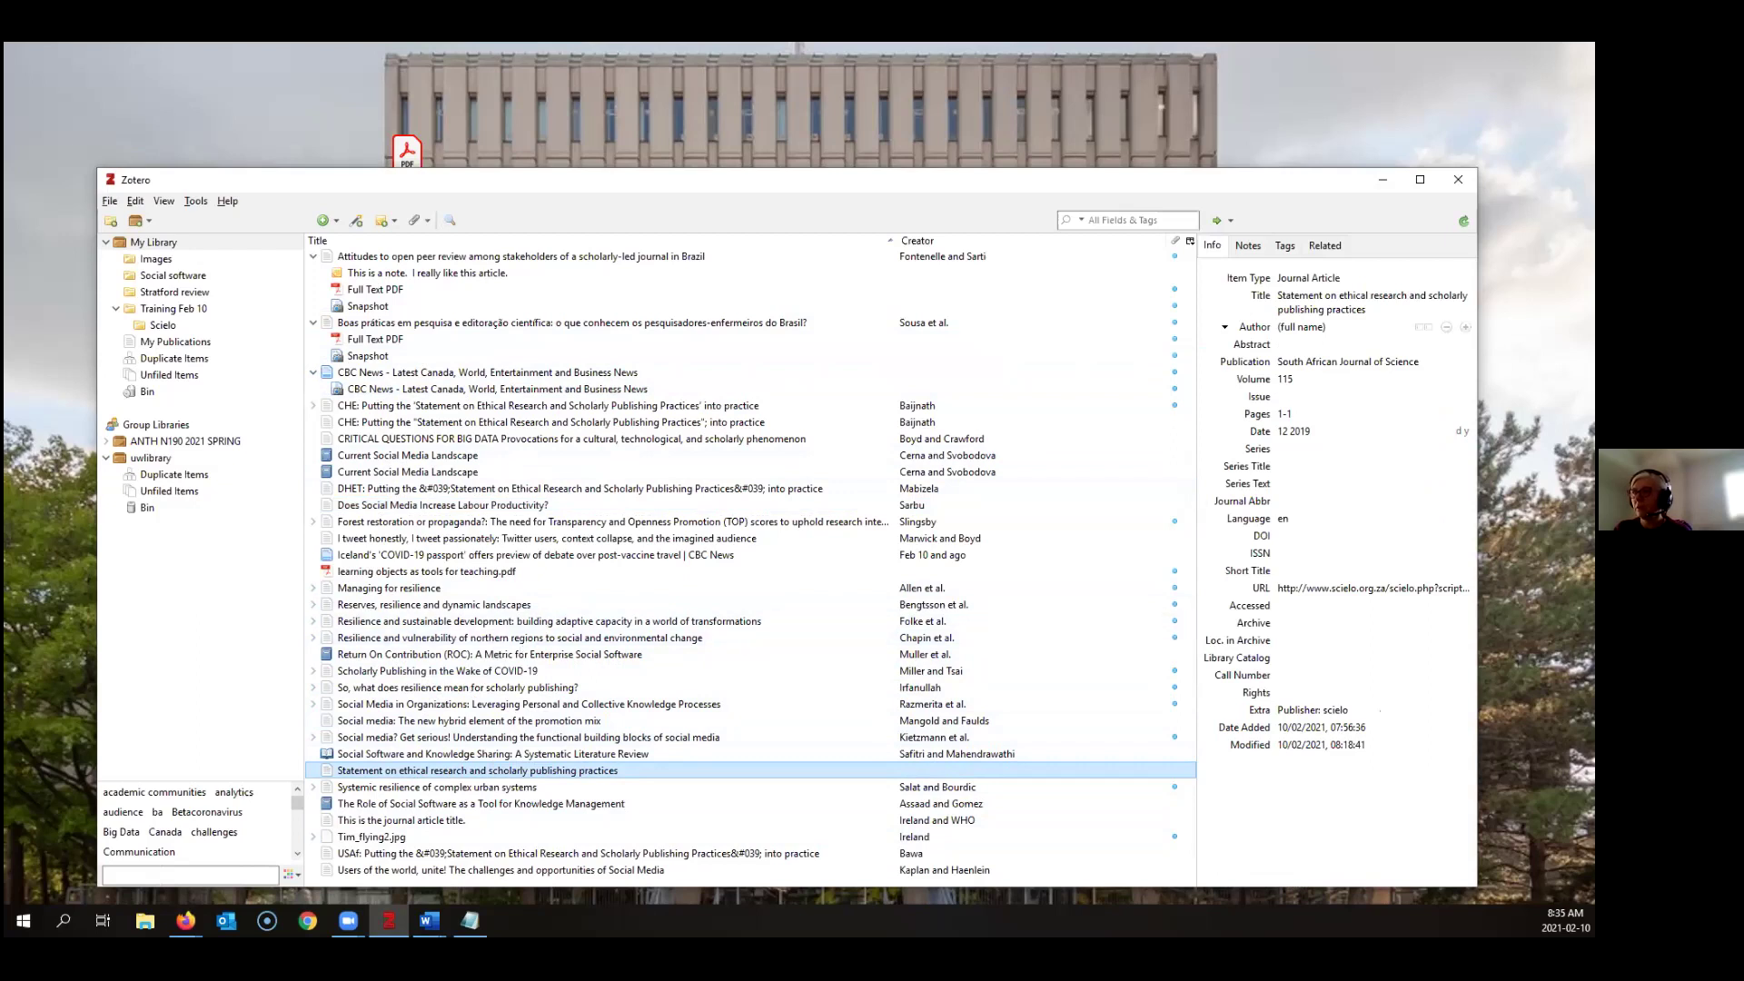
# Reposition the library window and drag a PDF from the desktop into the item list
pyautogui.press('super+d')
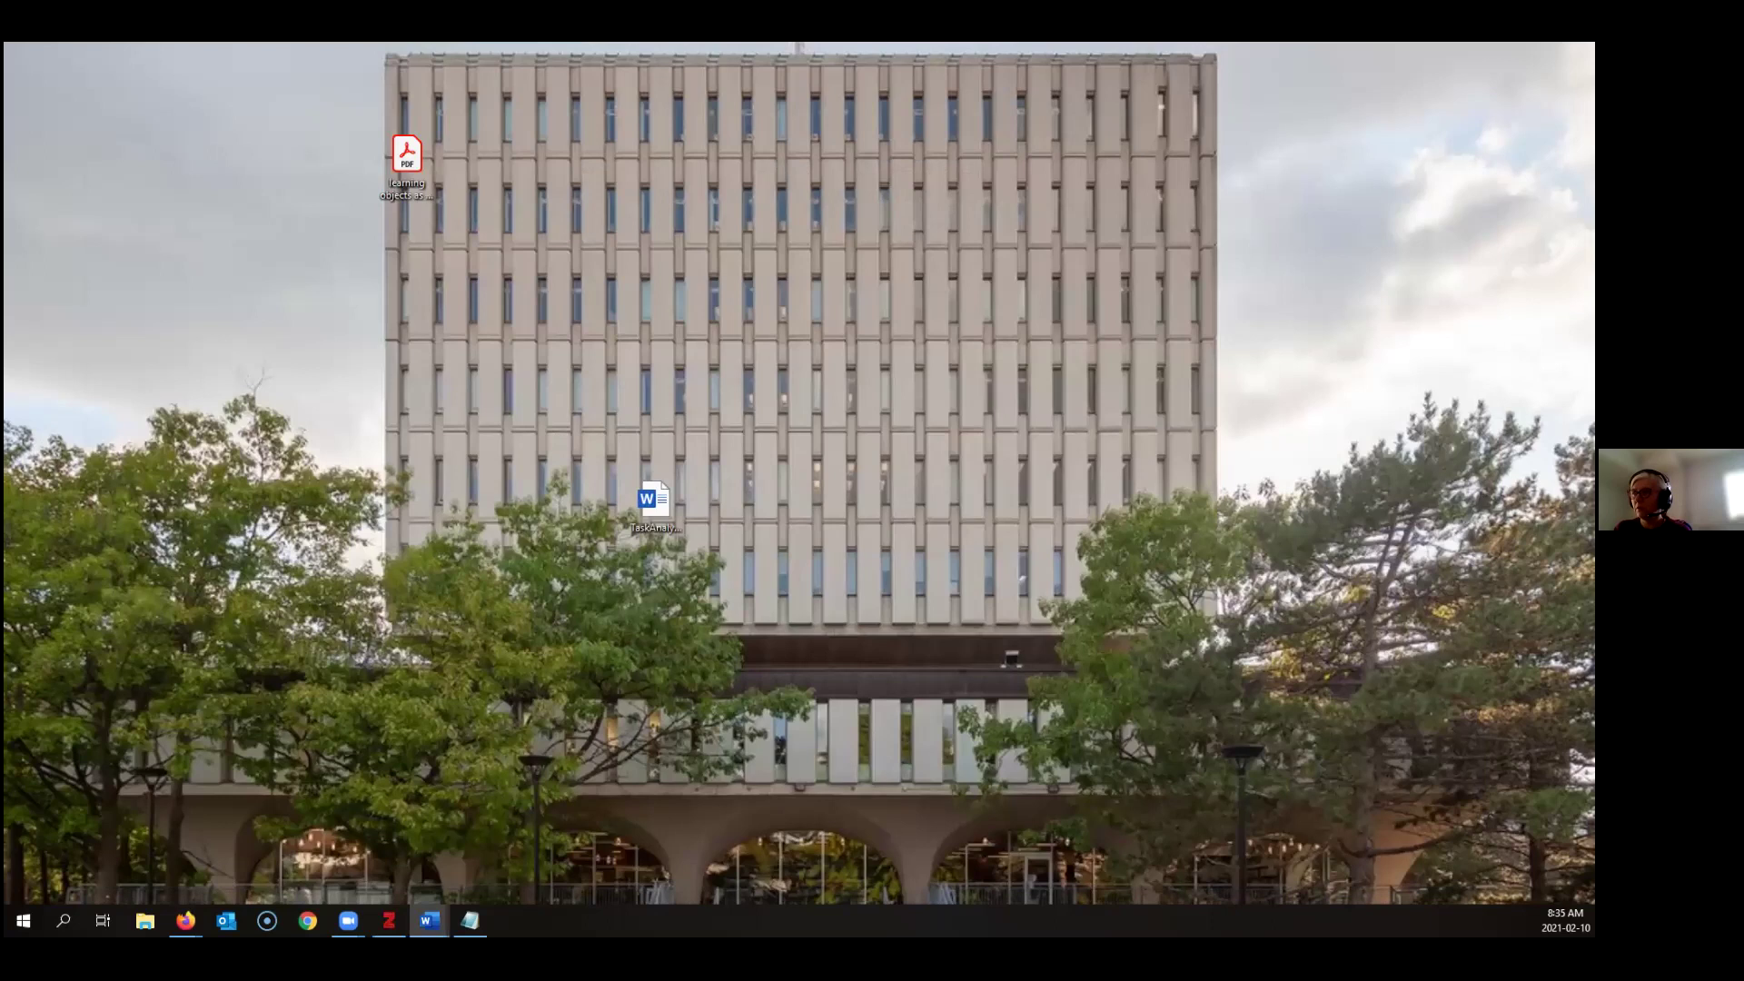
pyautogui.press('super+d')
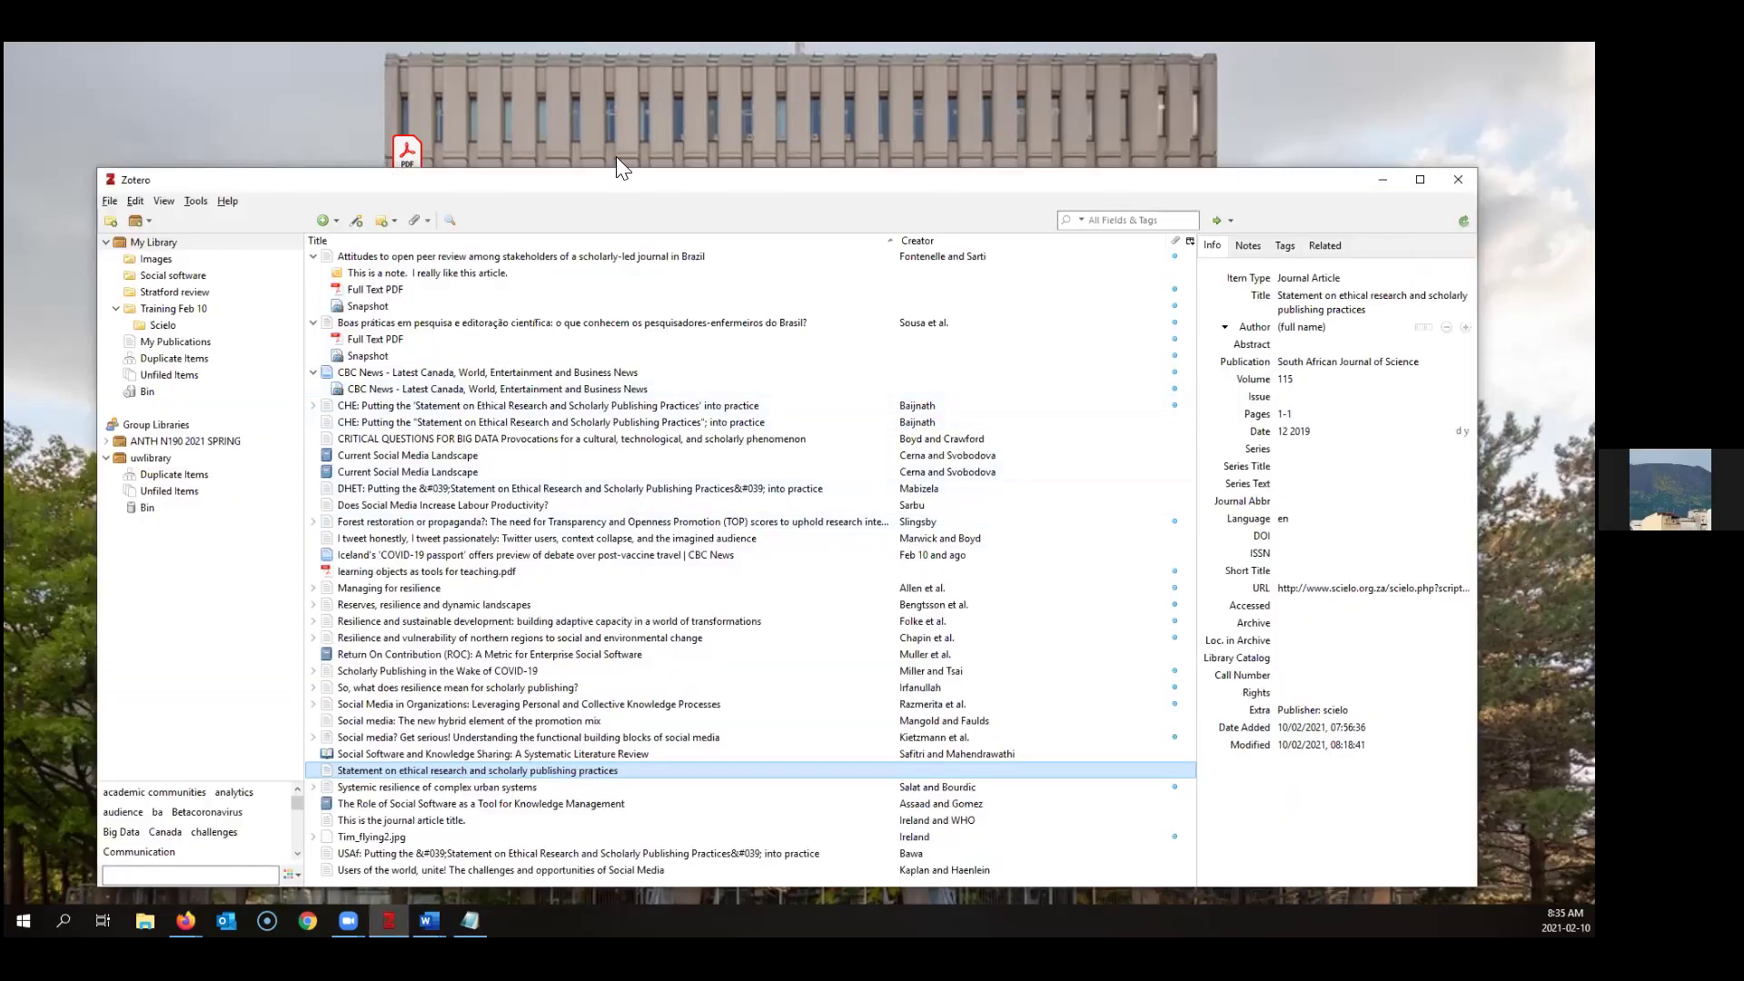
pyautogui.moveTo(618, 178); pyautogui.dragTo(636, 78)
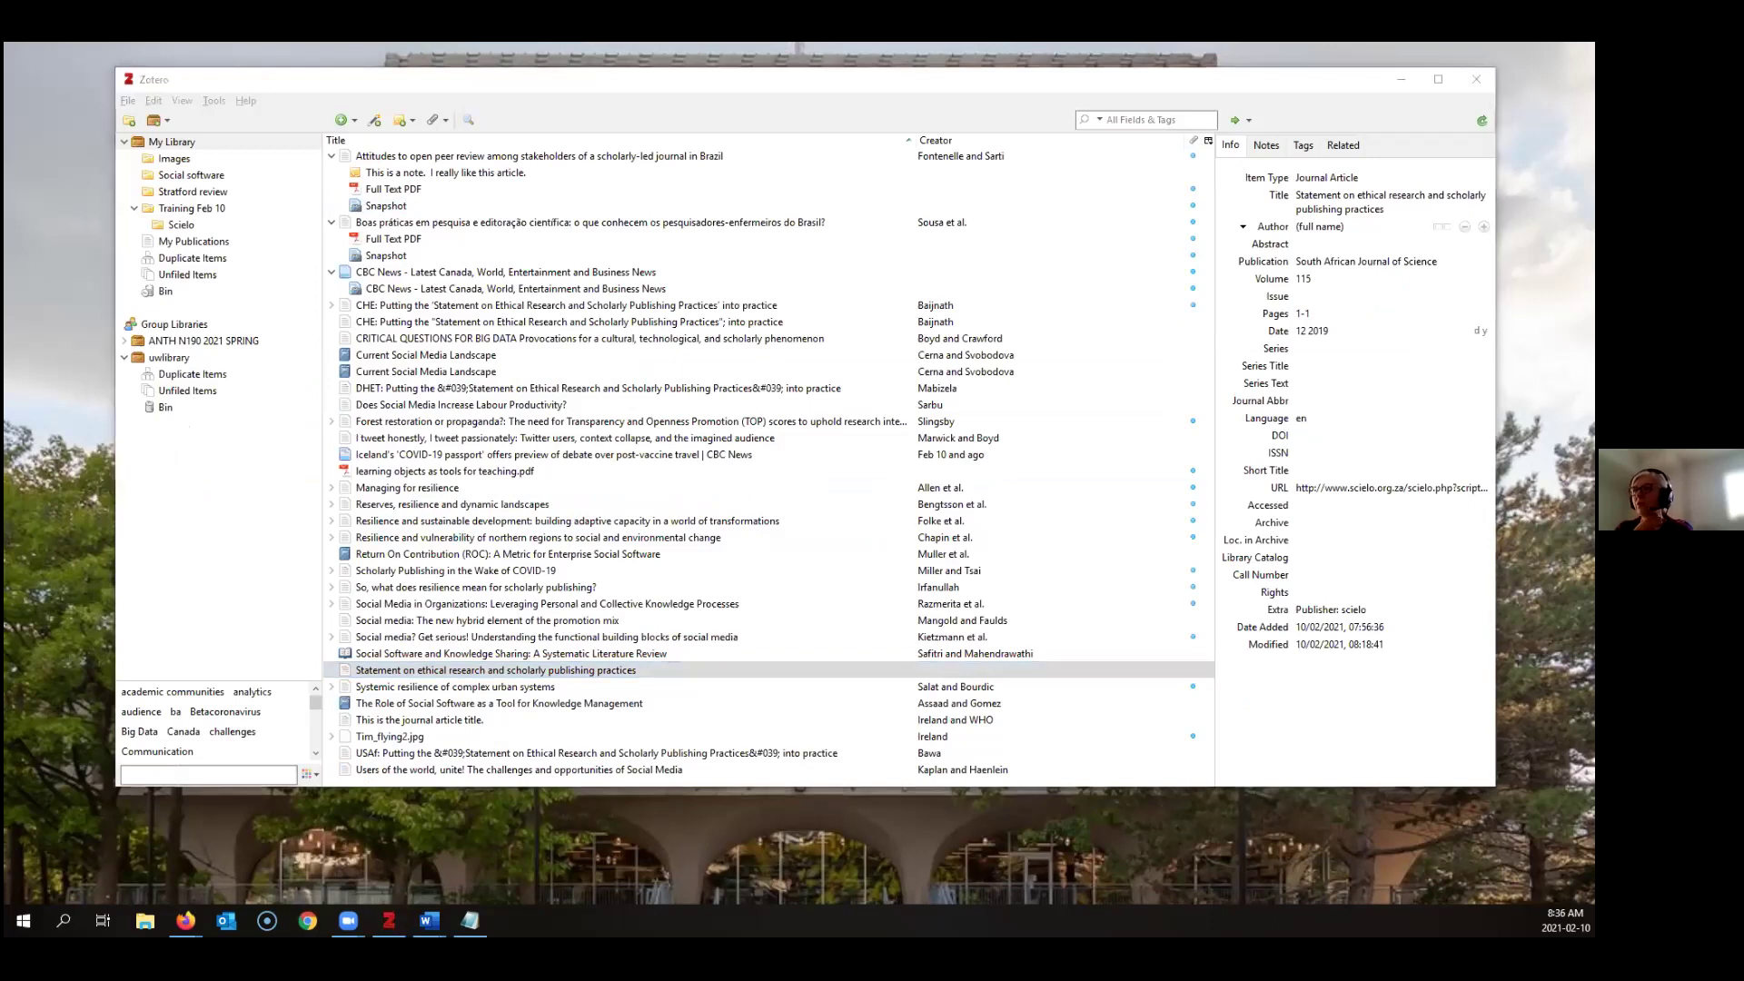
pyautogui.moveTo(91, 373); pyautogui.dragTo(827, 478)
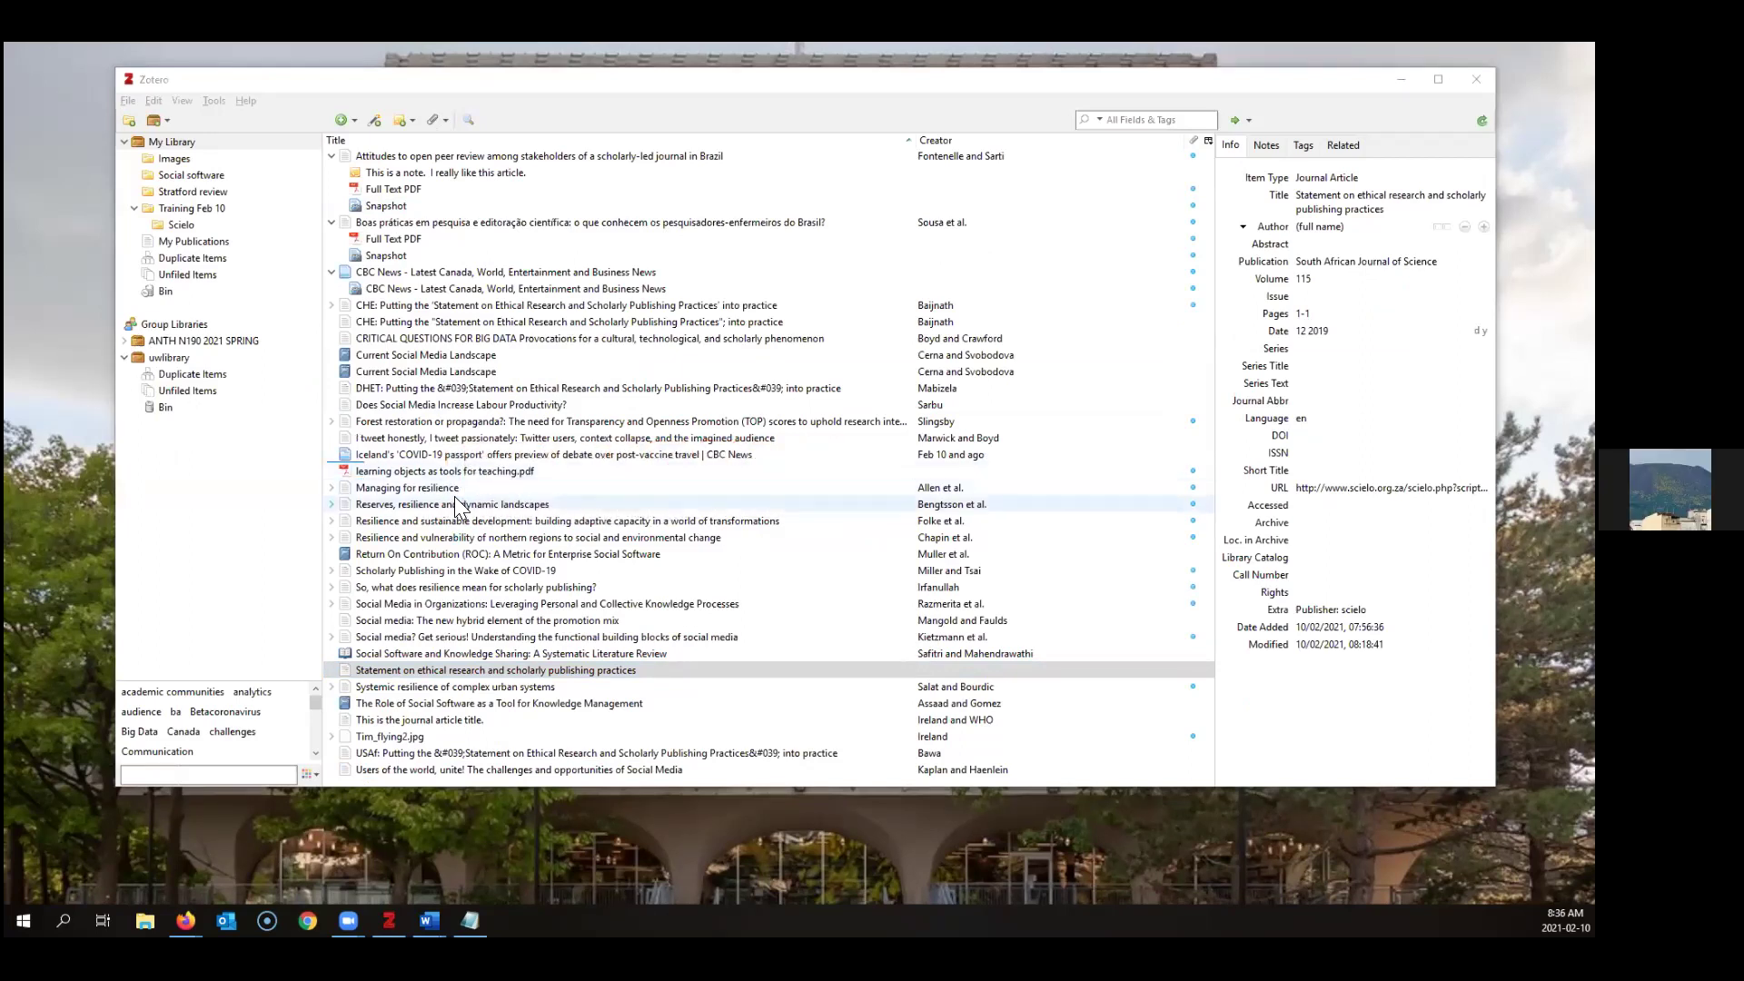
# Skim MattIEEE.pdf in Acrobat, return to its title, then close the viewer
pyautogui.click(419, 505)
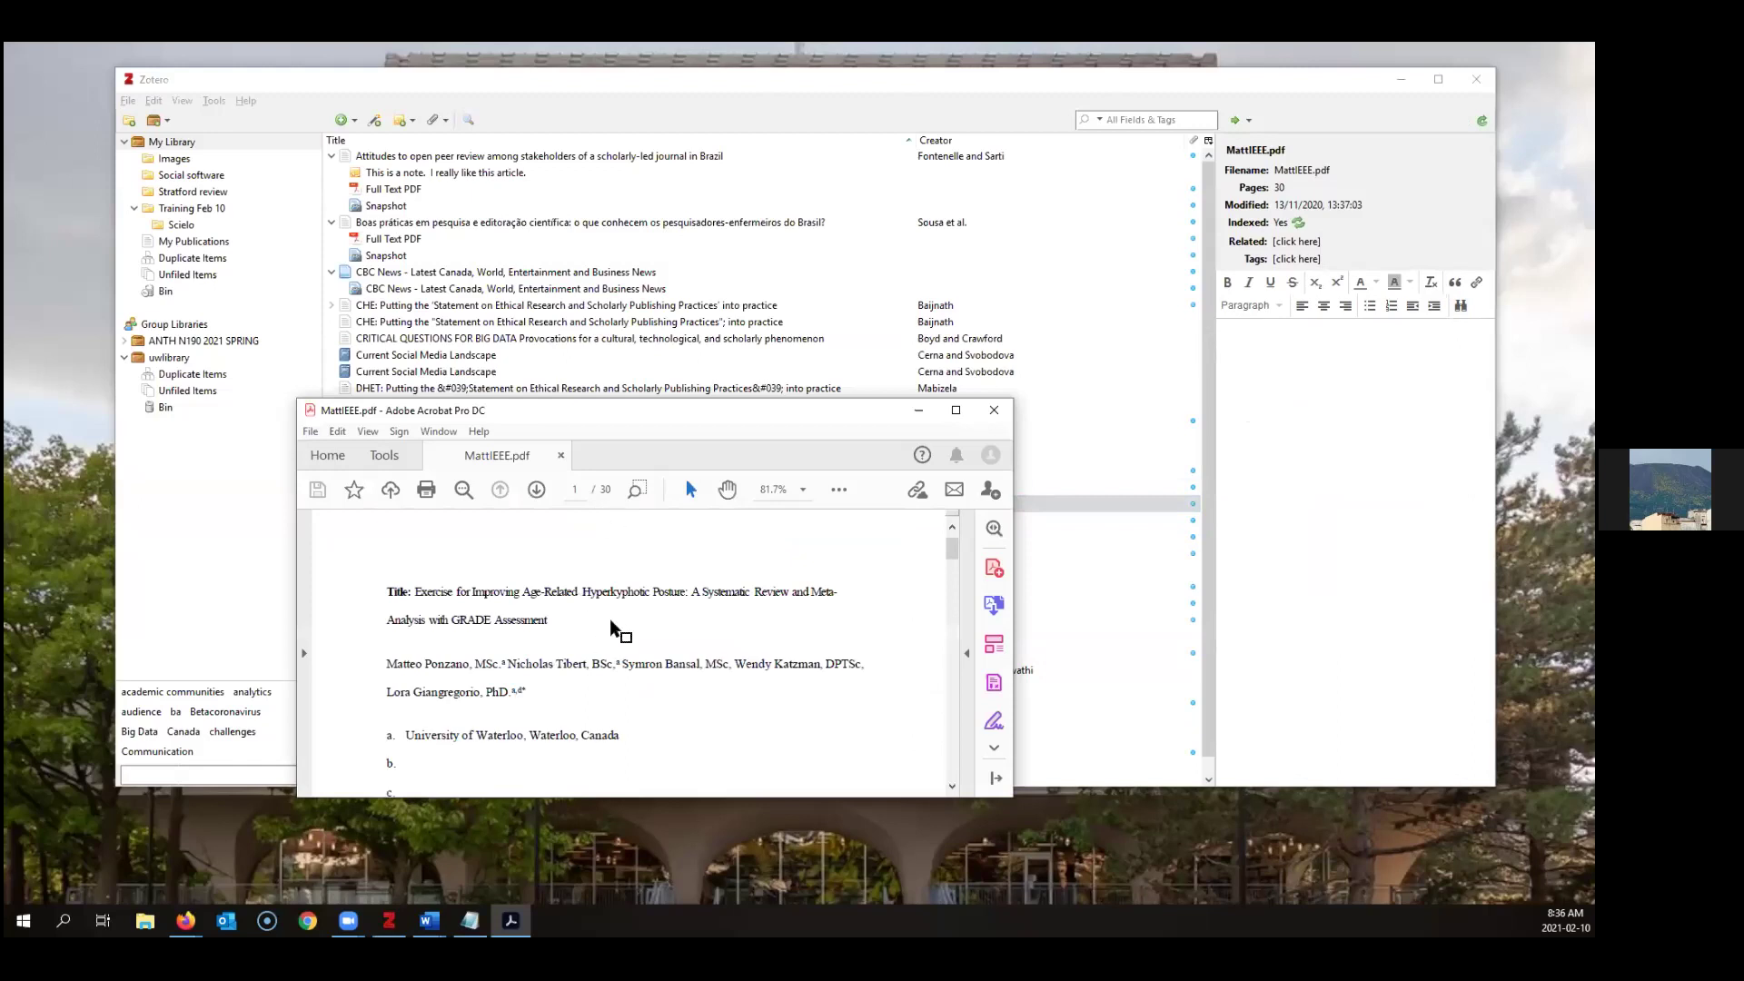
pyautogui.scroll(-10, 614, 625)
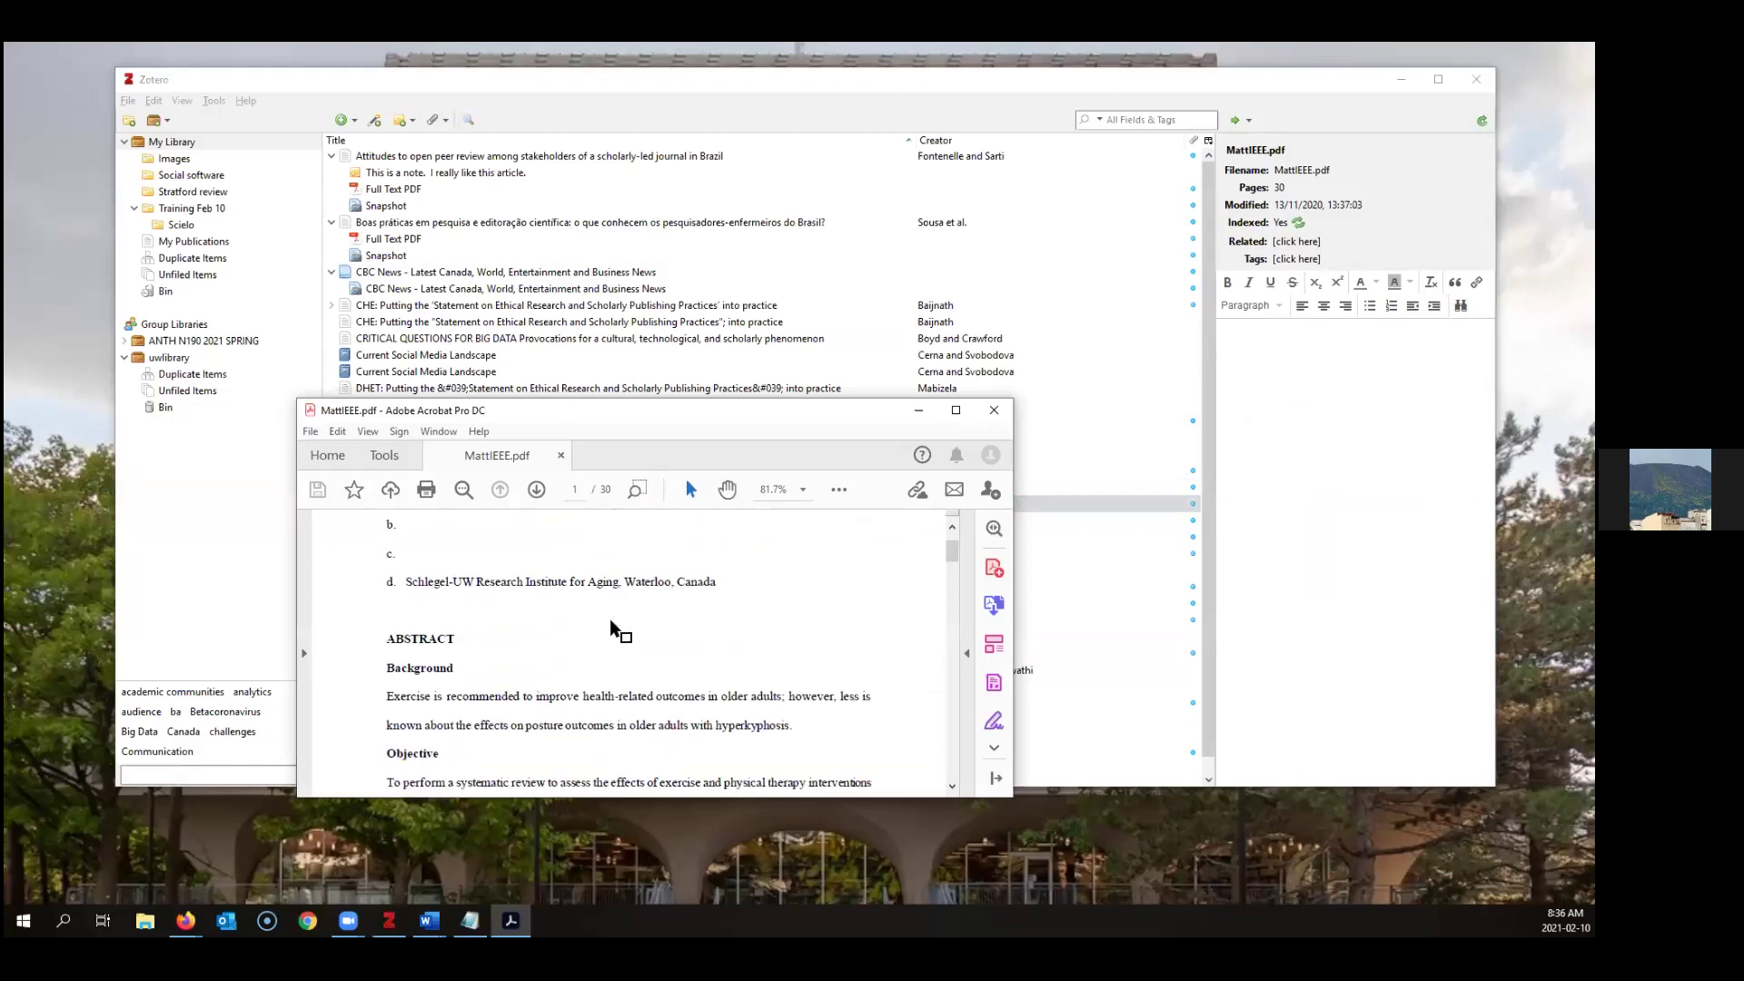
pyautogui.scroll(-10, 612, 622)
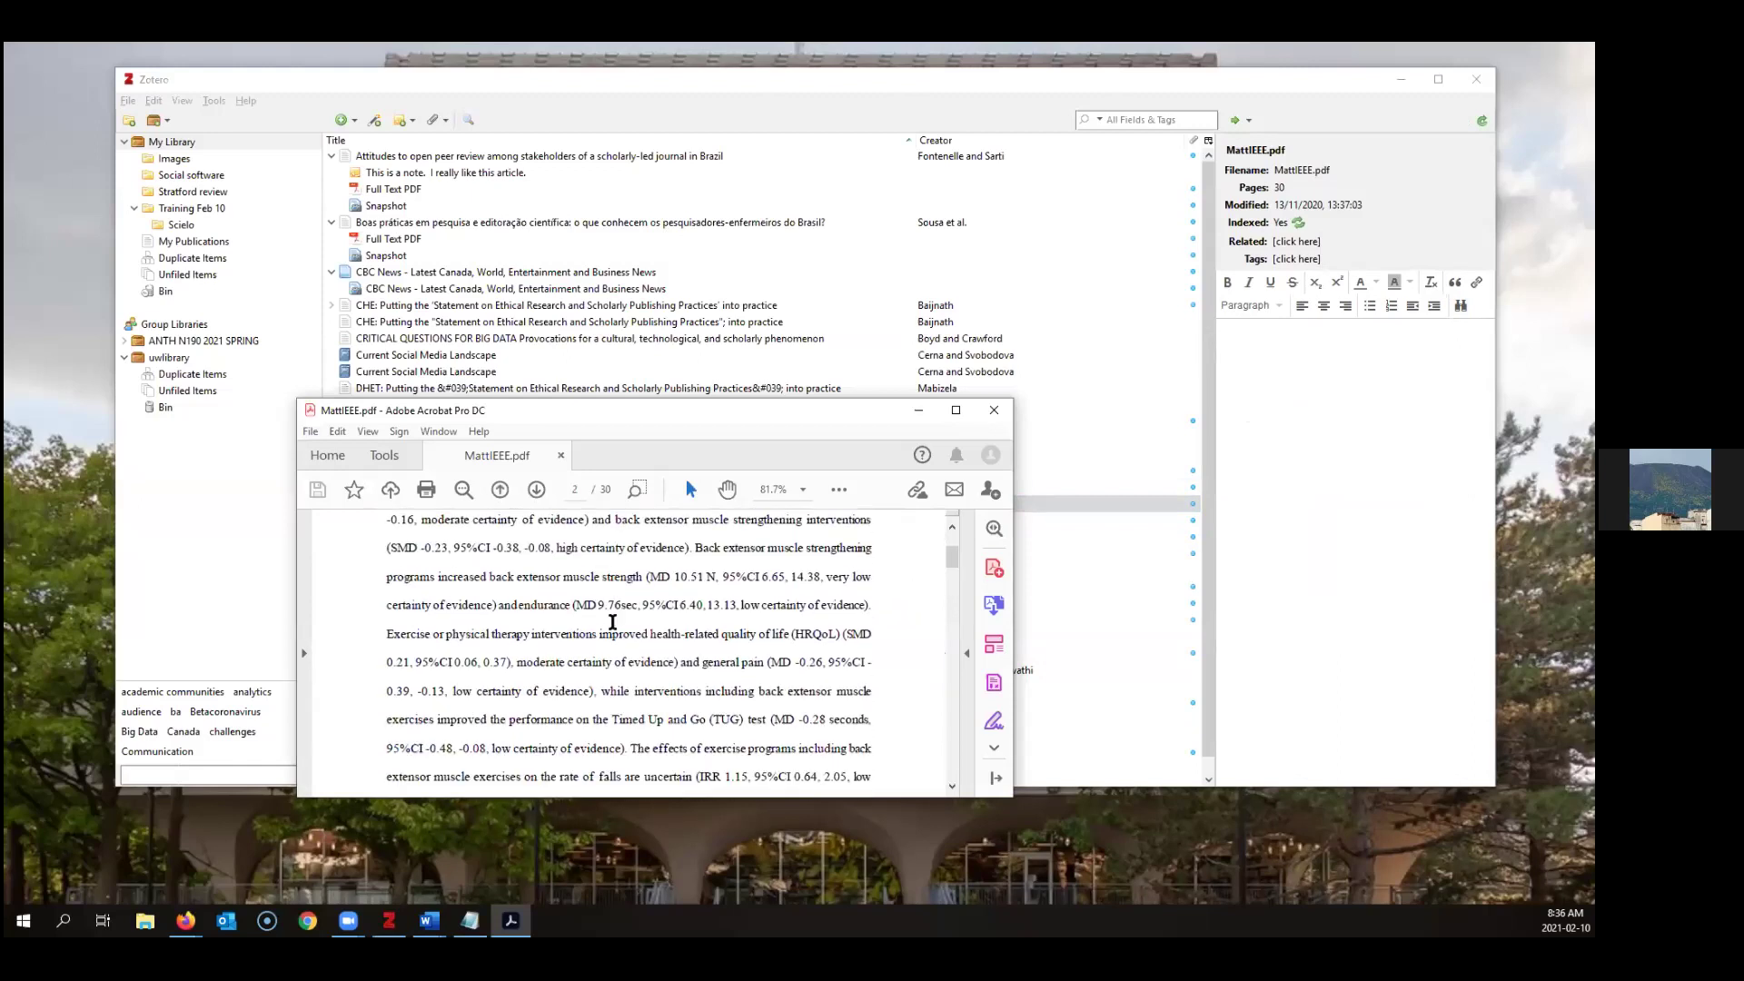
pyautogui.scroll(-3, 613, 625)
pyautogui.scroll(10, 612, 625)
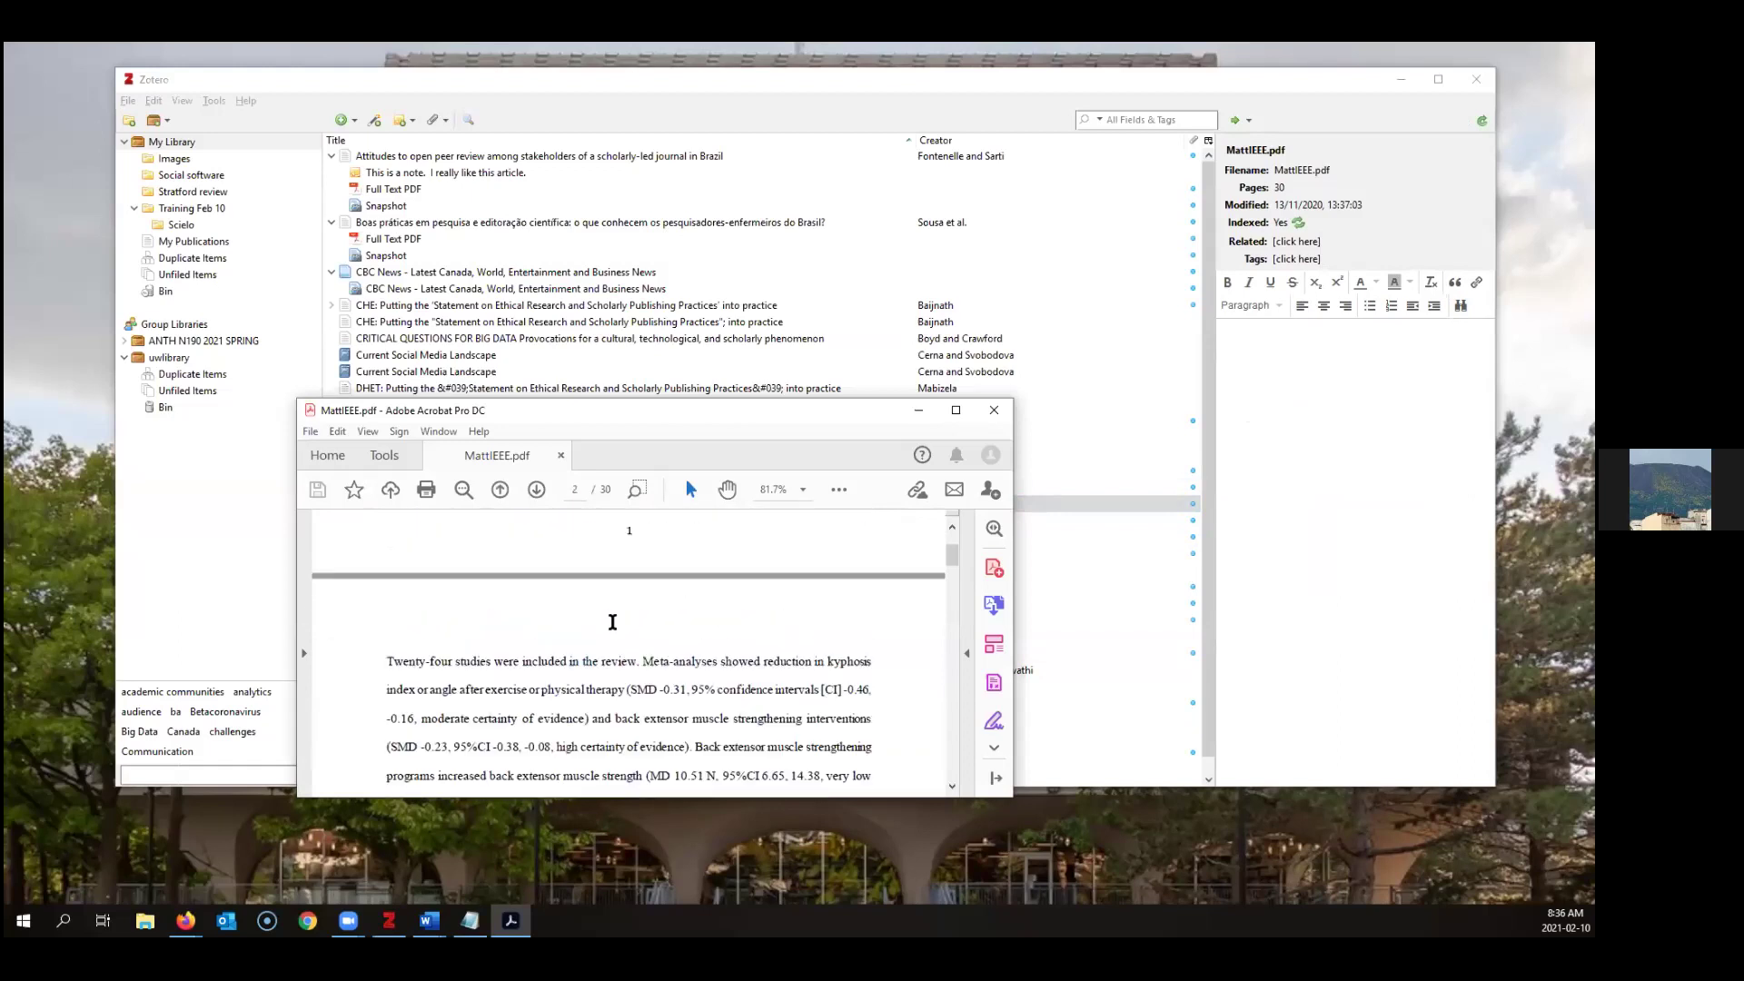
pyautogui.scroll(5, 613, 622)
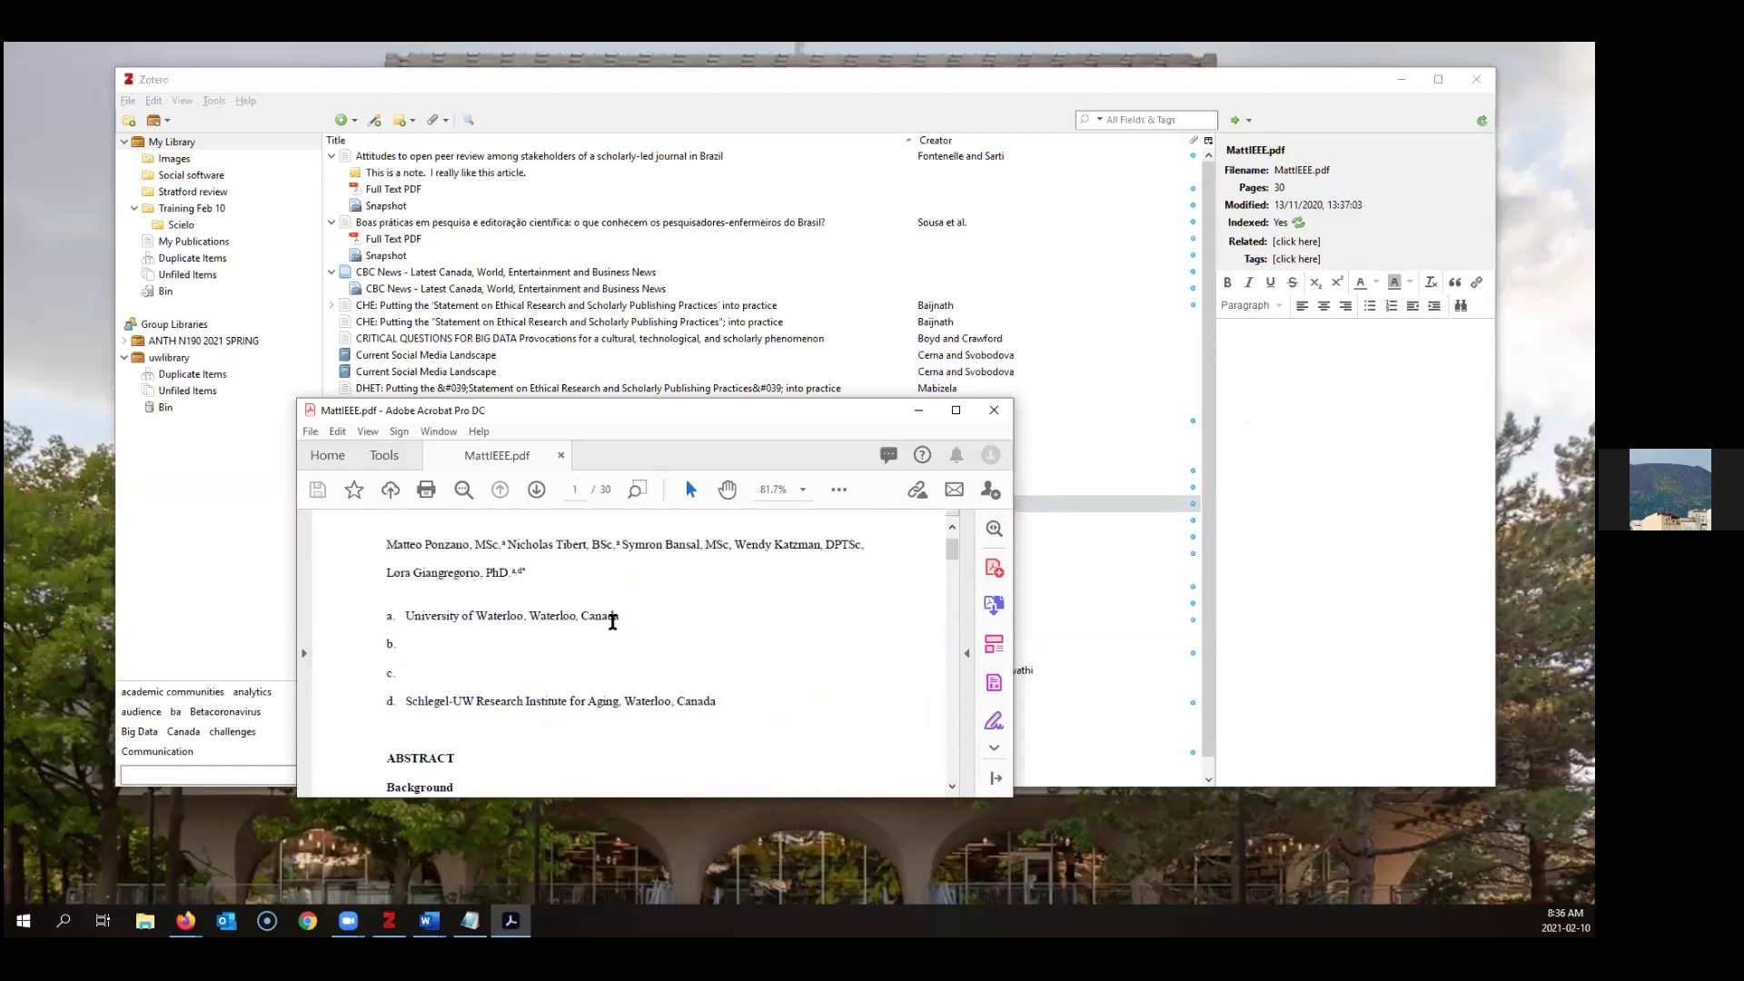
pyautogui.scroll(3, 612, 625)
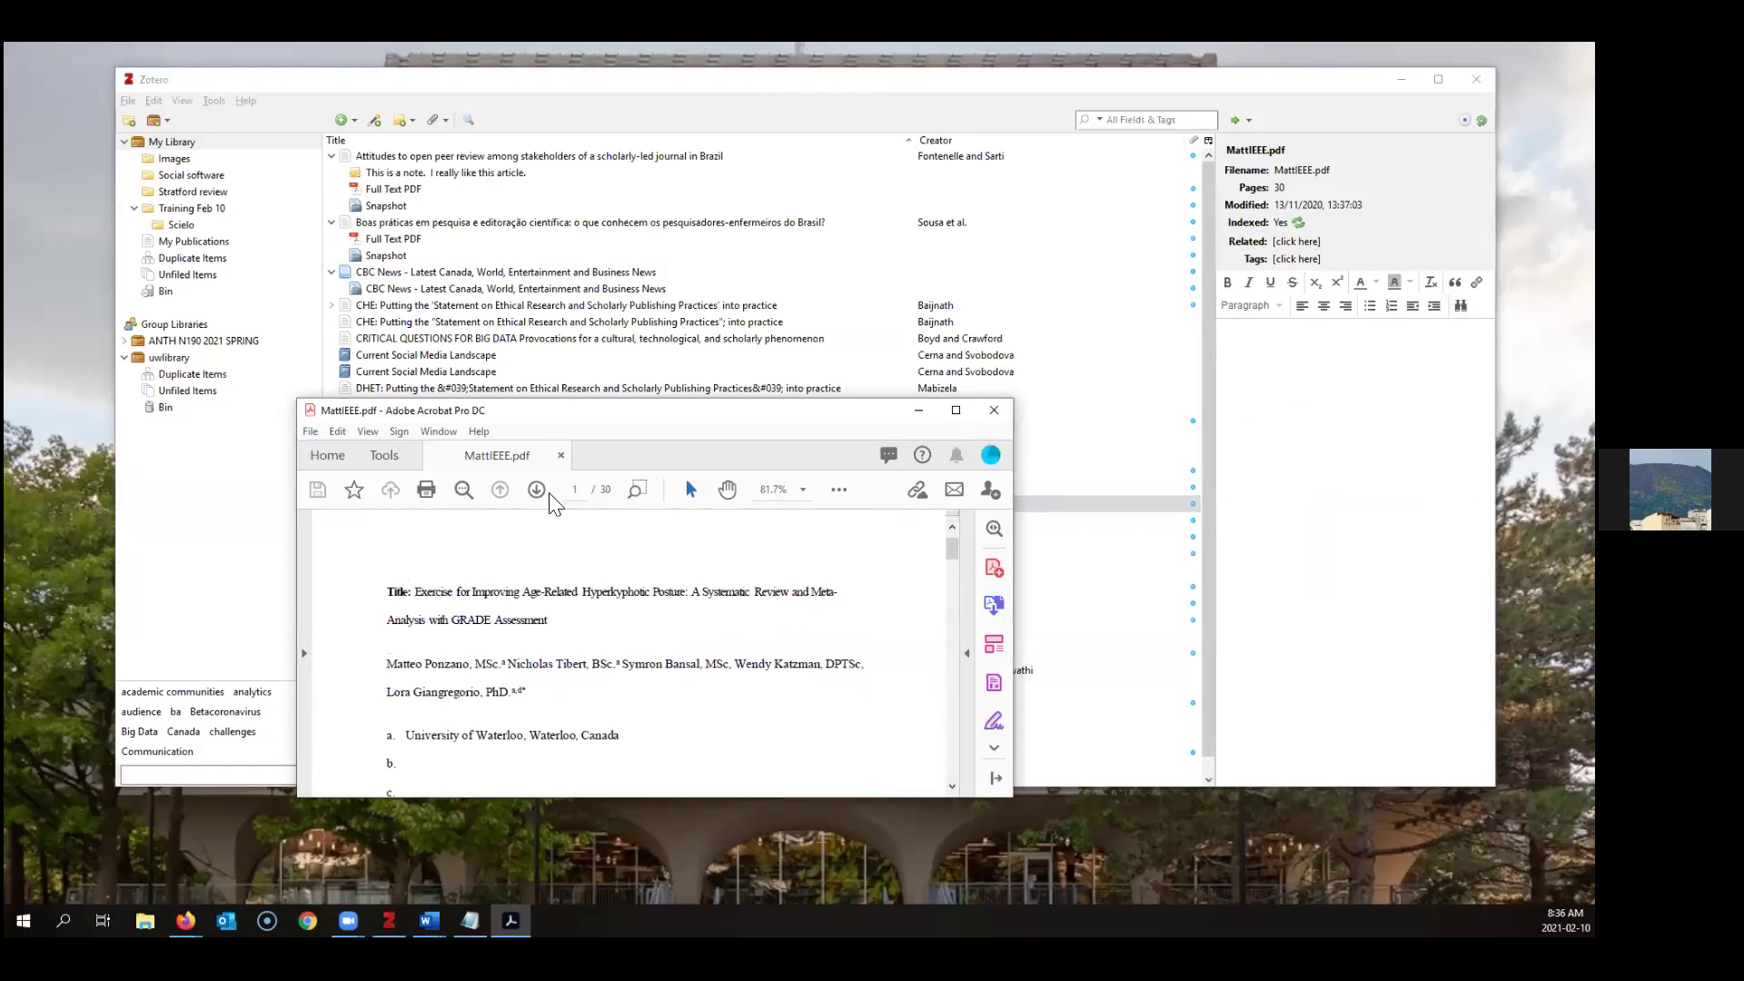
pyautogui.hotkey('ctrl', 'q')
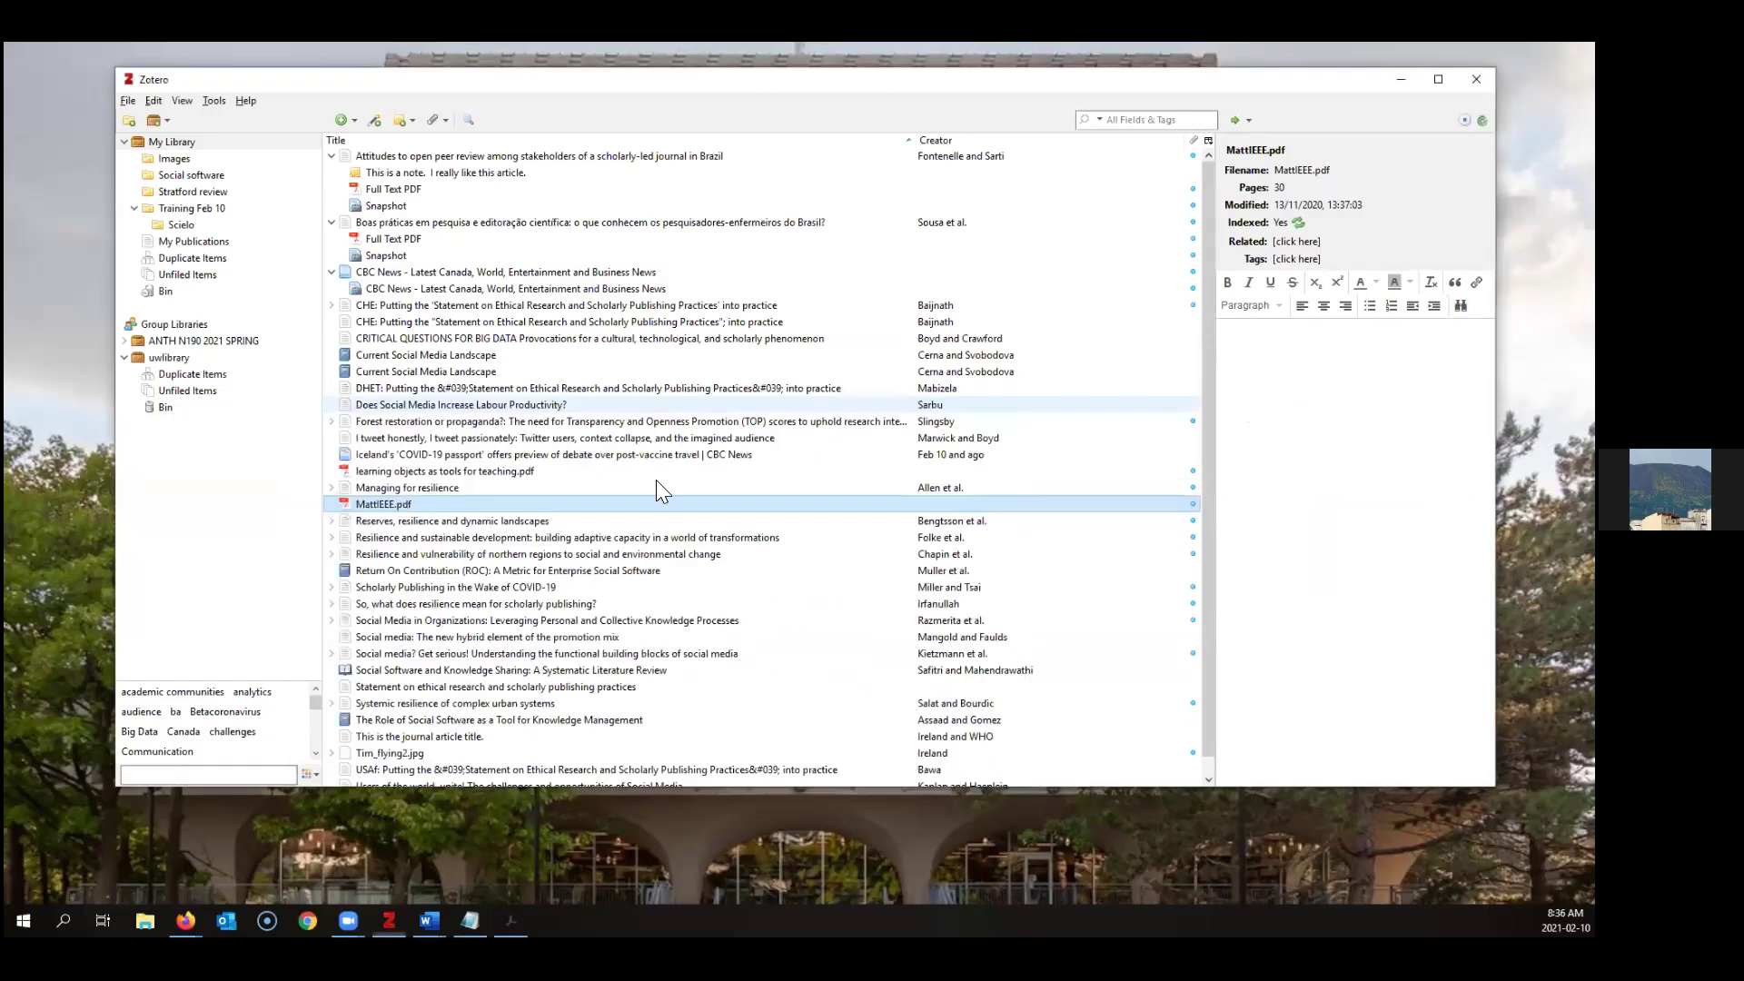
pyautogui.click(1306, 155)
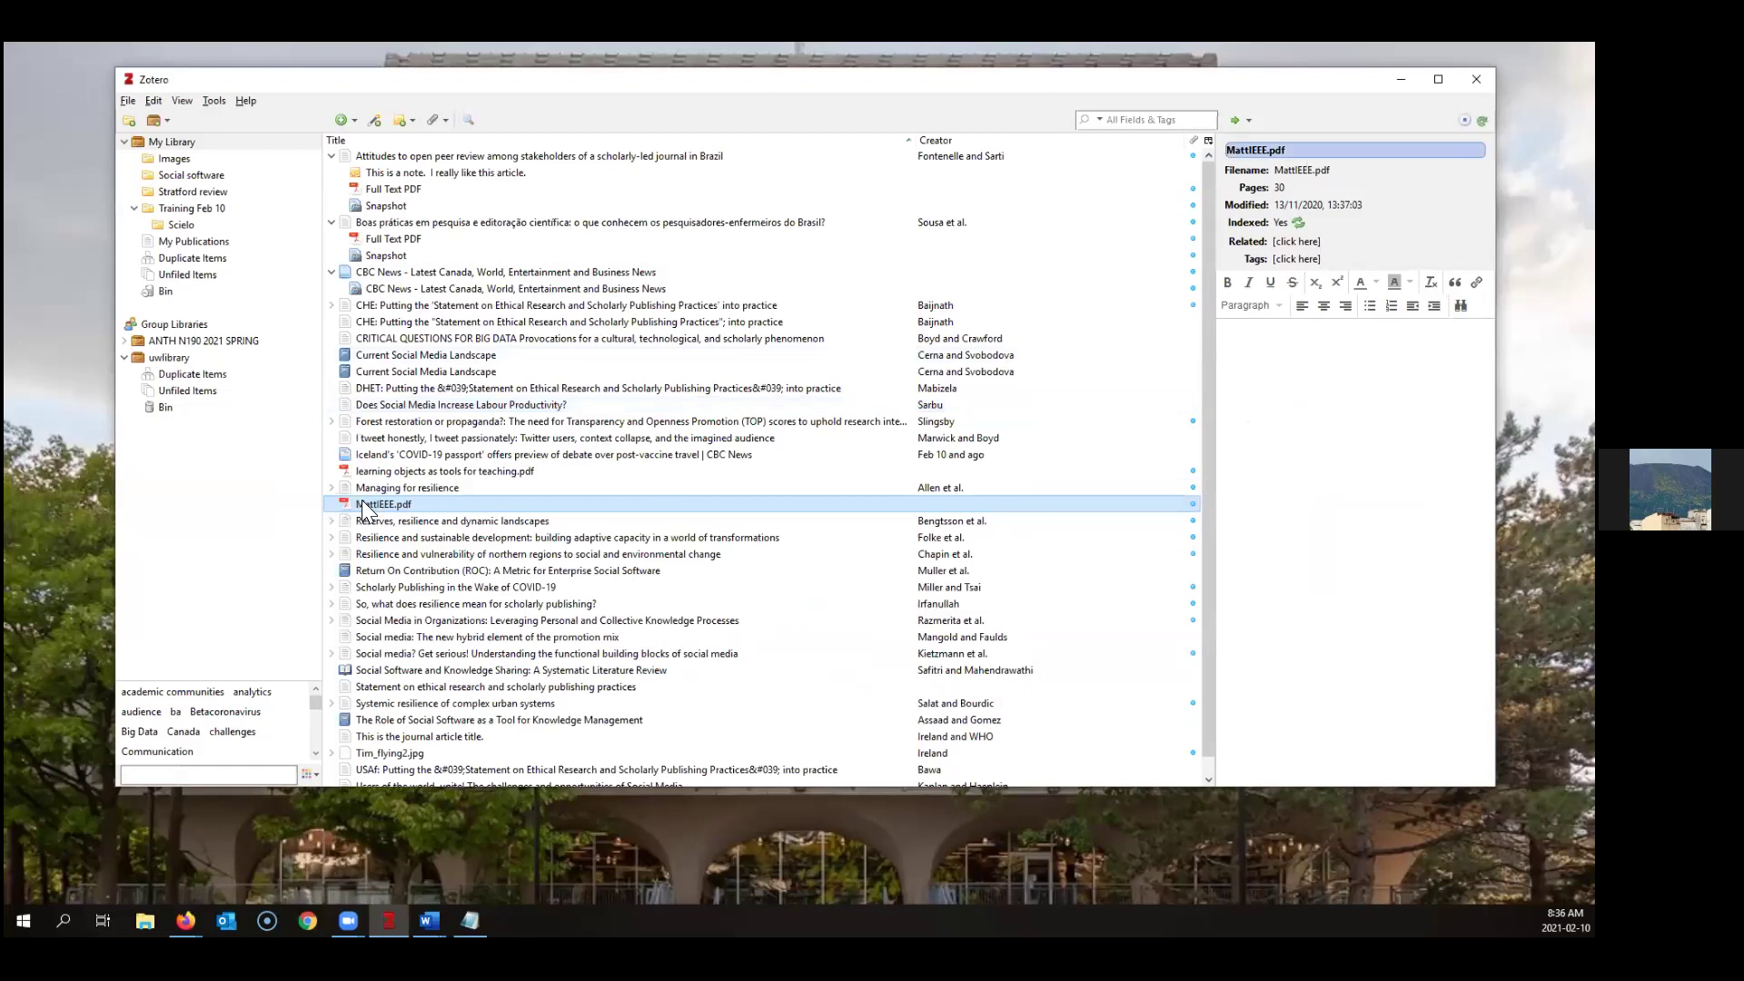
pyautogui.rightClick(365, 503)
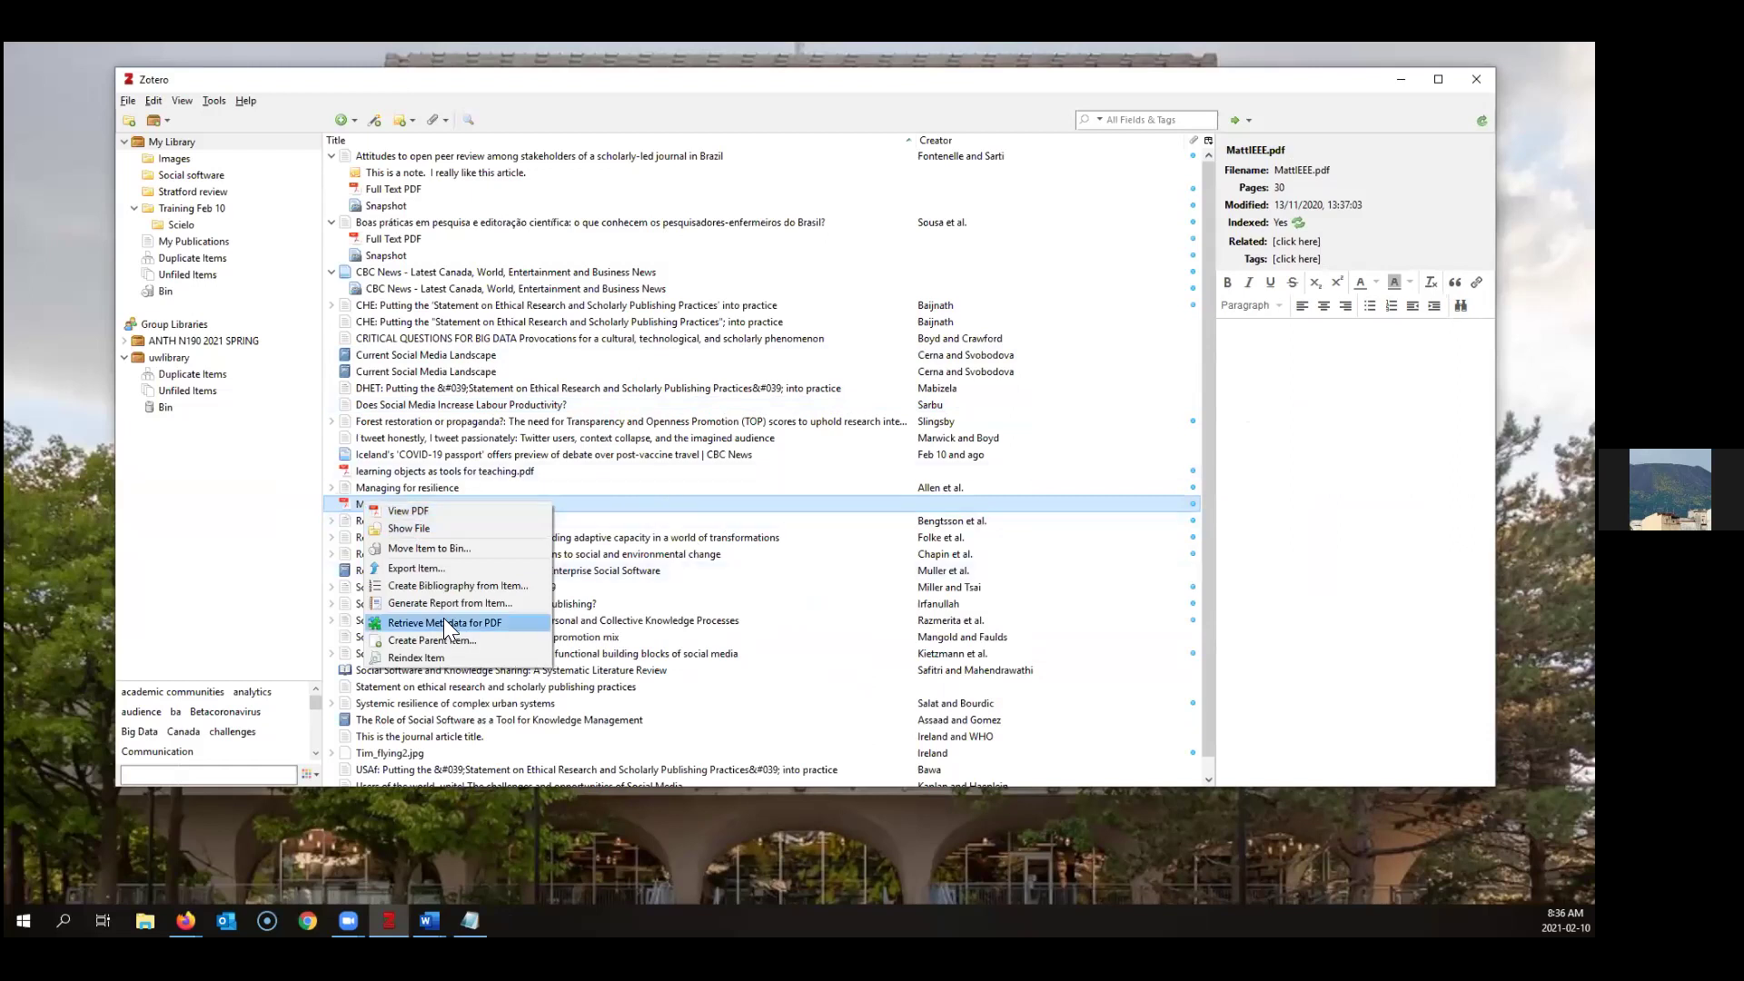
pyautogui.press('Return')
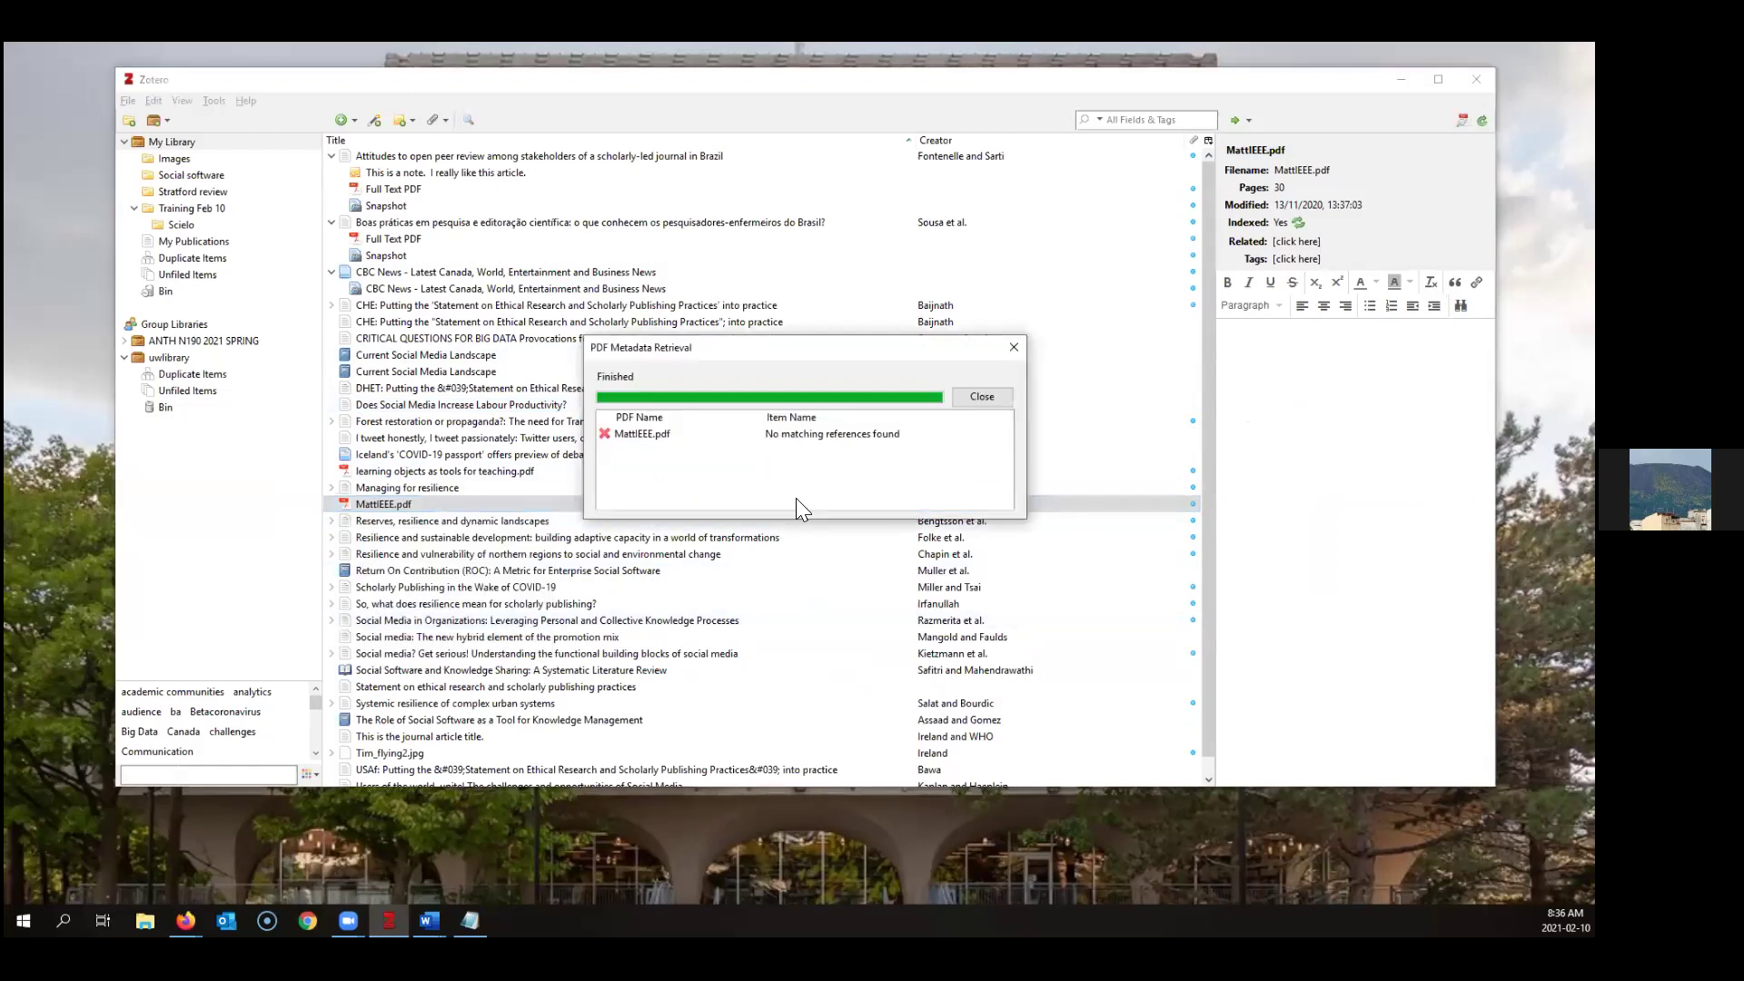
pyautogui.click(785, 437)
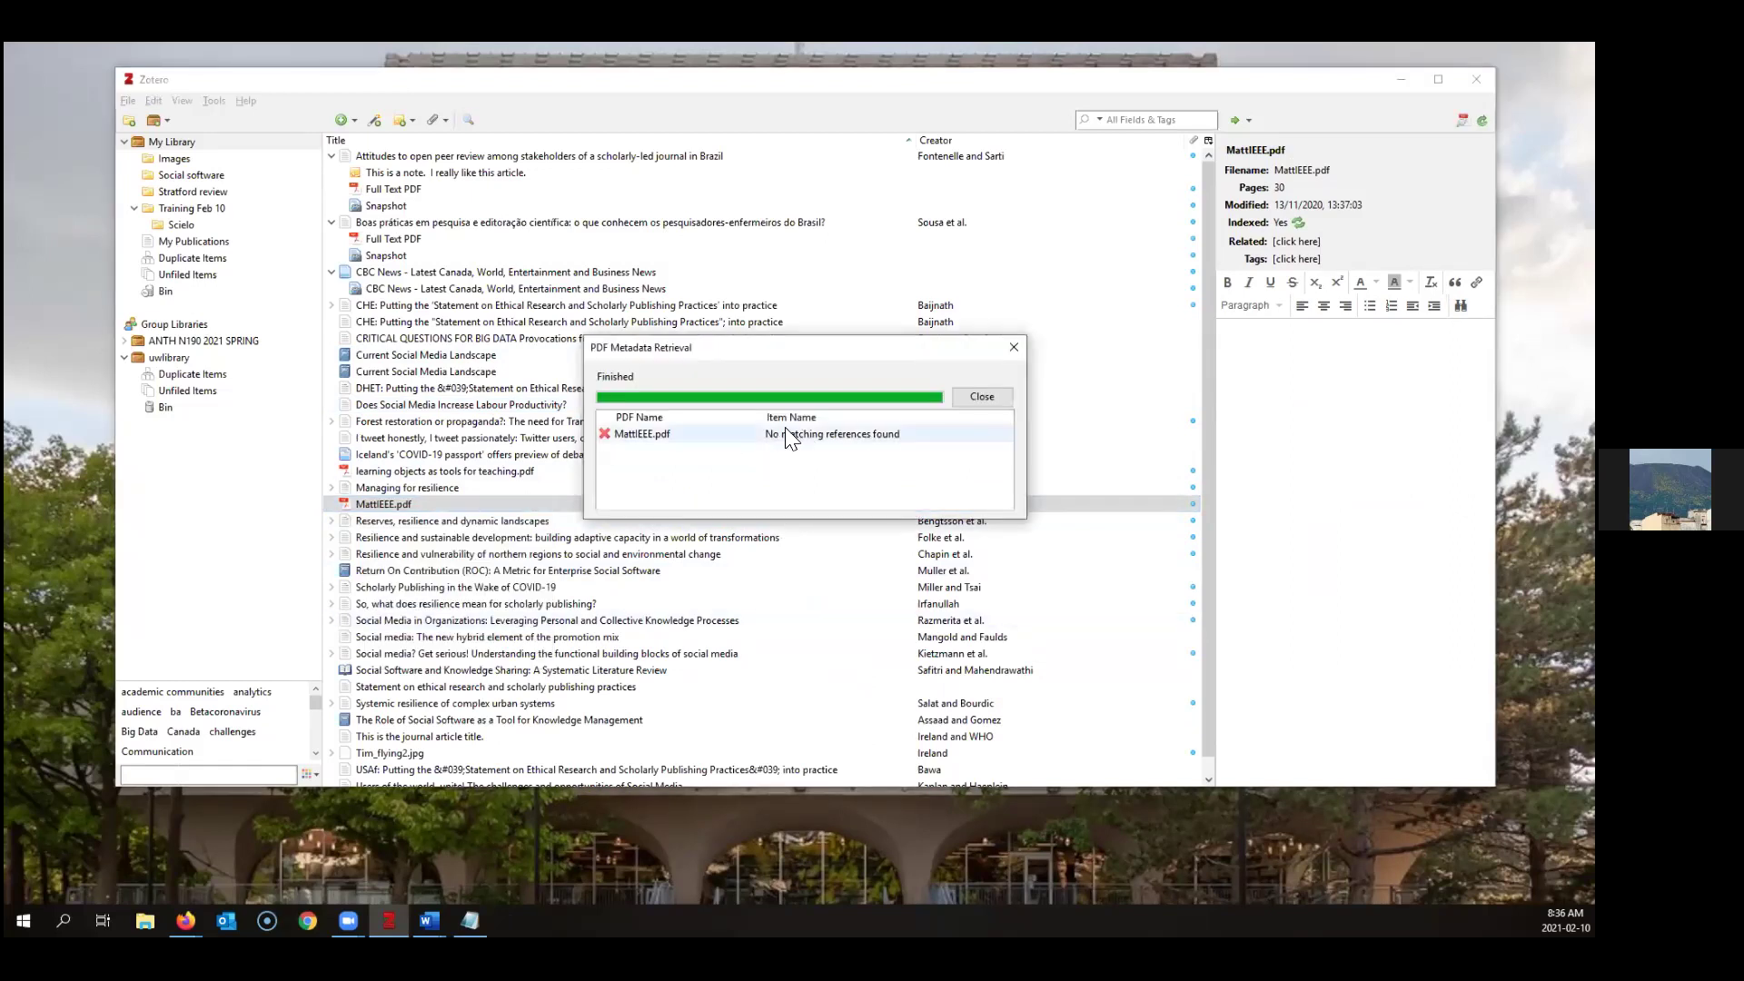
pyautogui.click(1013, 347)
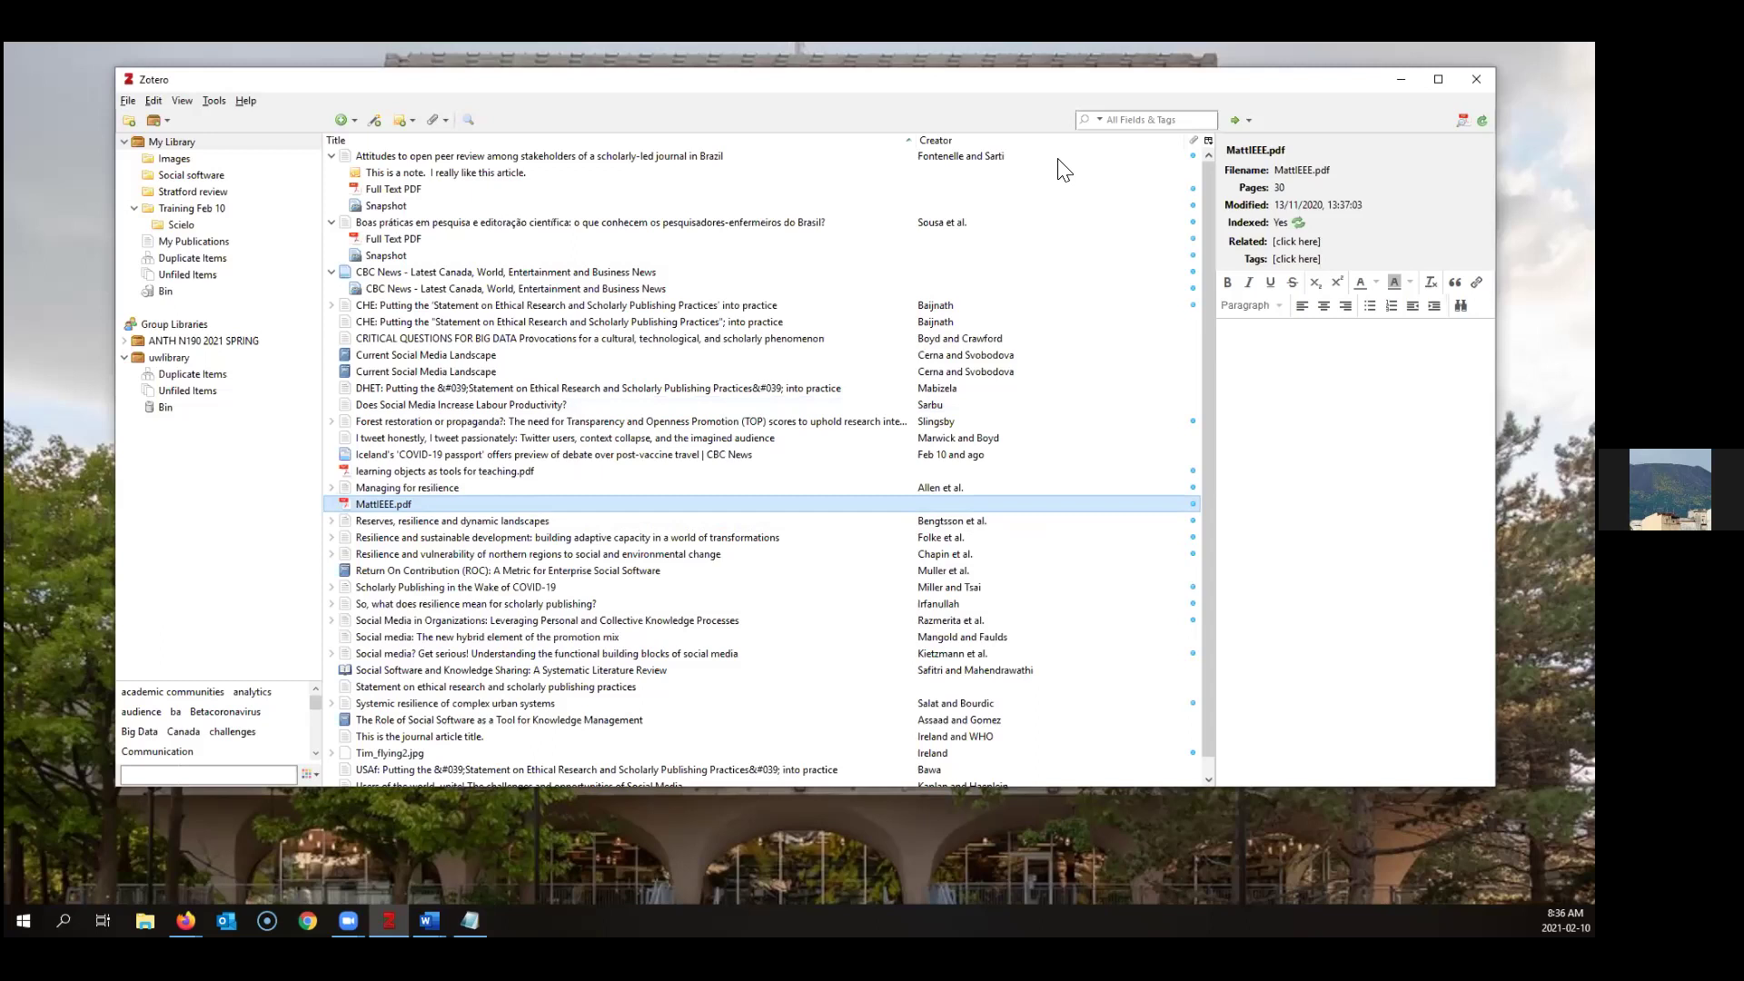
# Import 'learning objects as tools for teaching.pdf' from the desktop as the 2011 Mestre et al. article
pyautogui.moveTo(501, 79); pyautogui.dragTo(410, 227)
pyautogui.click(400, 147)
pyautogui.moveTo(400, 150); pyautogui.dragTo(640, 828)
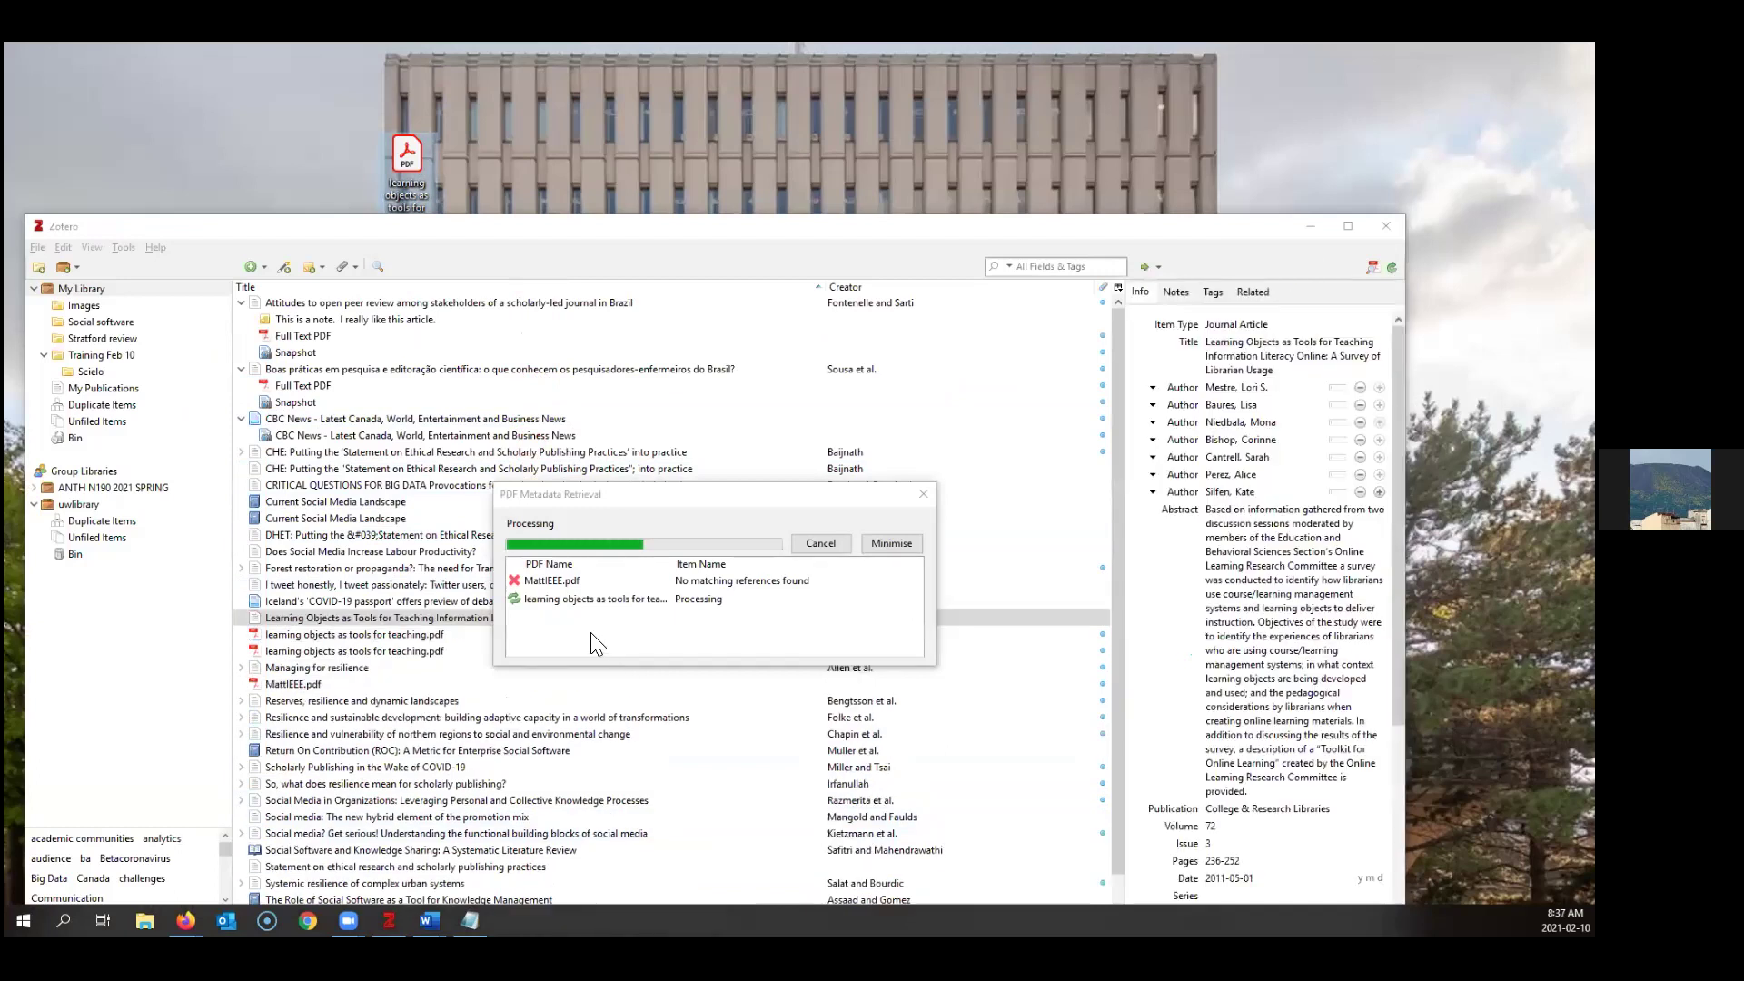
pyautogui.click(284, 636)
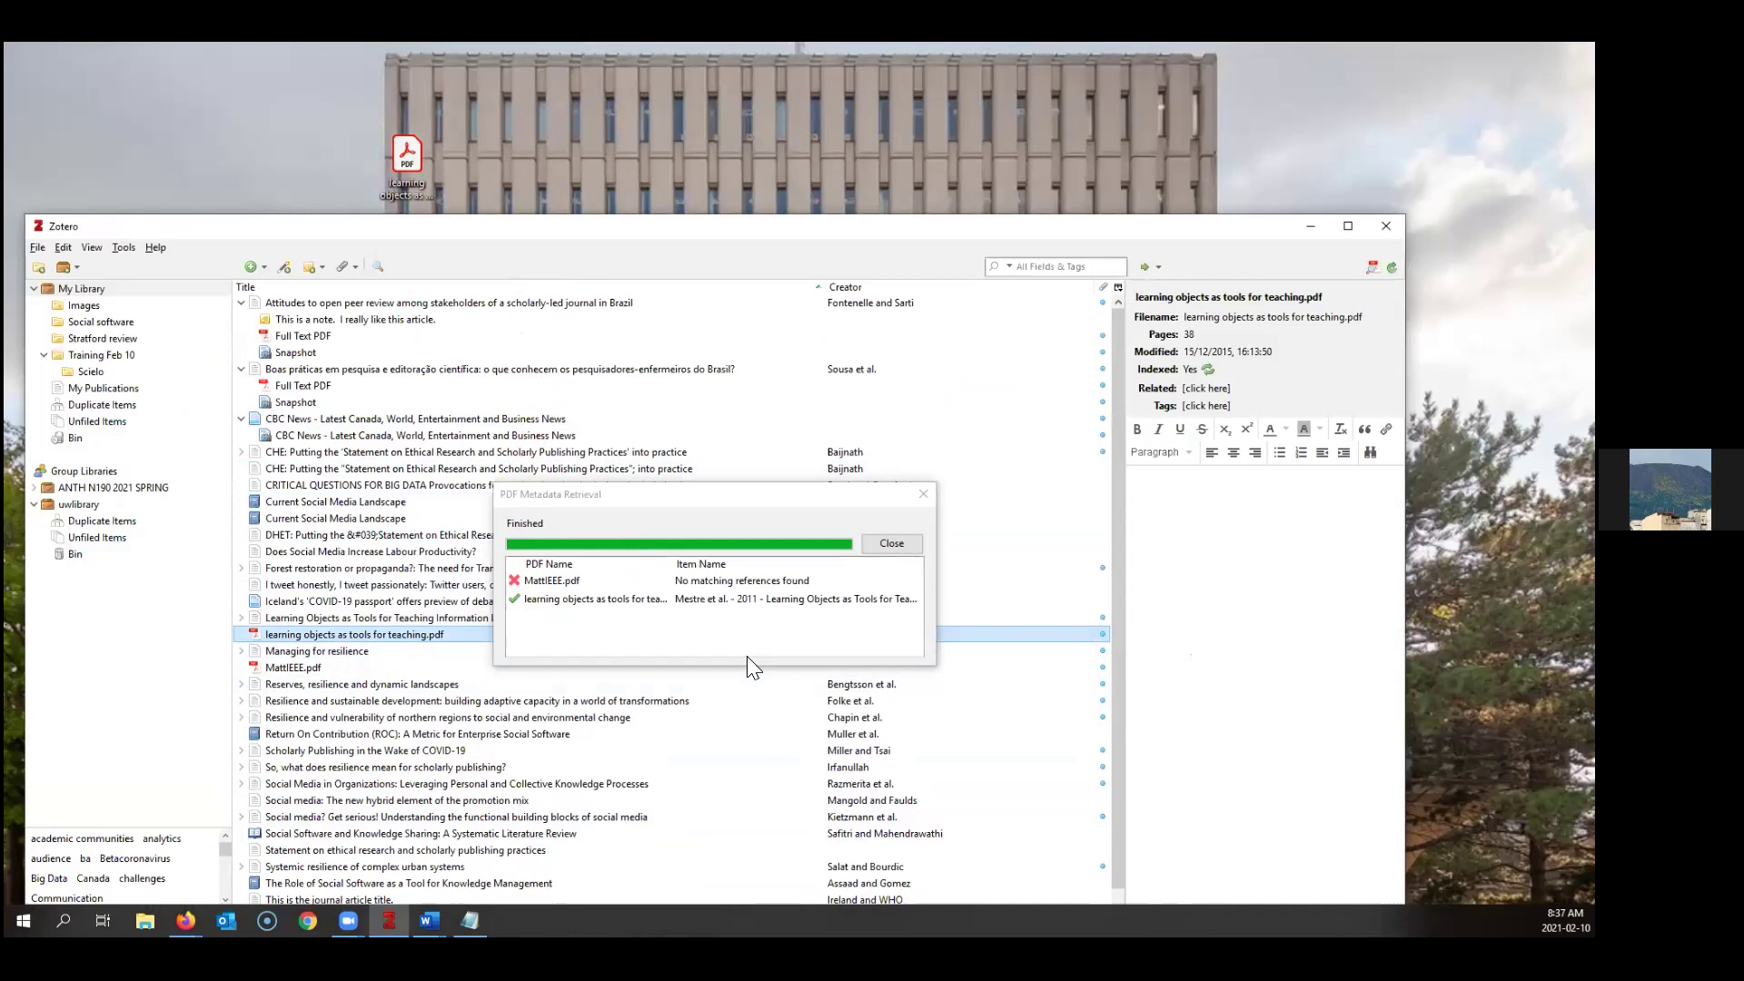
pyautogui.click(868, 545)
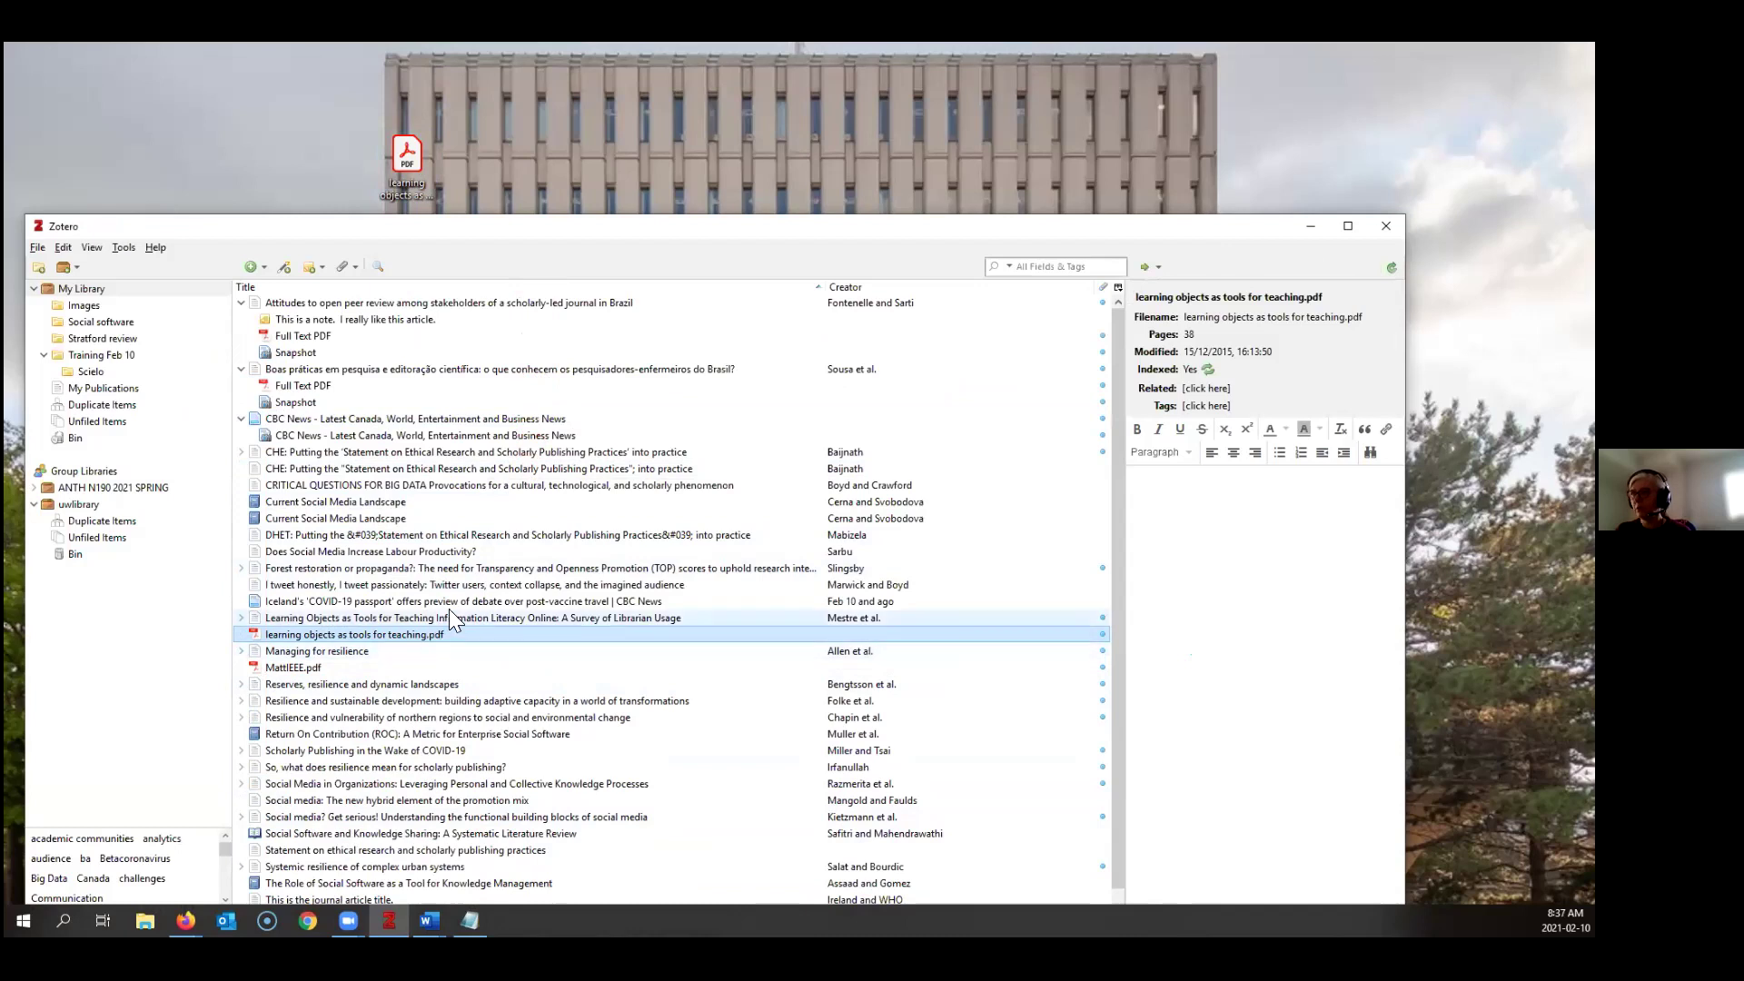
pyautogui.moveTo(509, 232); pyautogui.dragTo(570, 166)
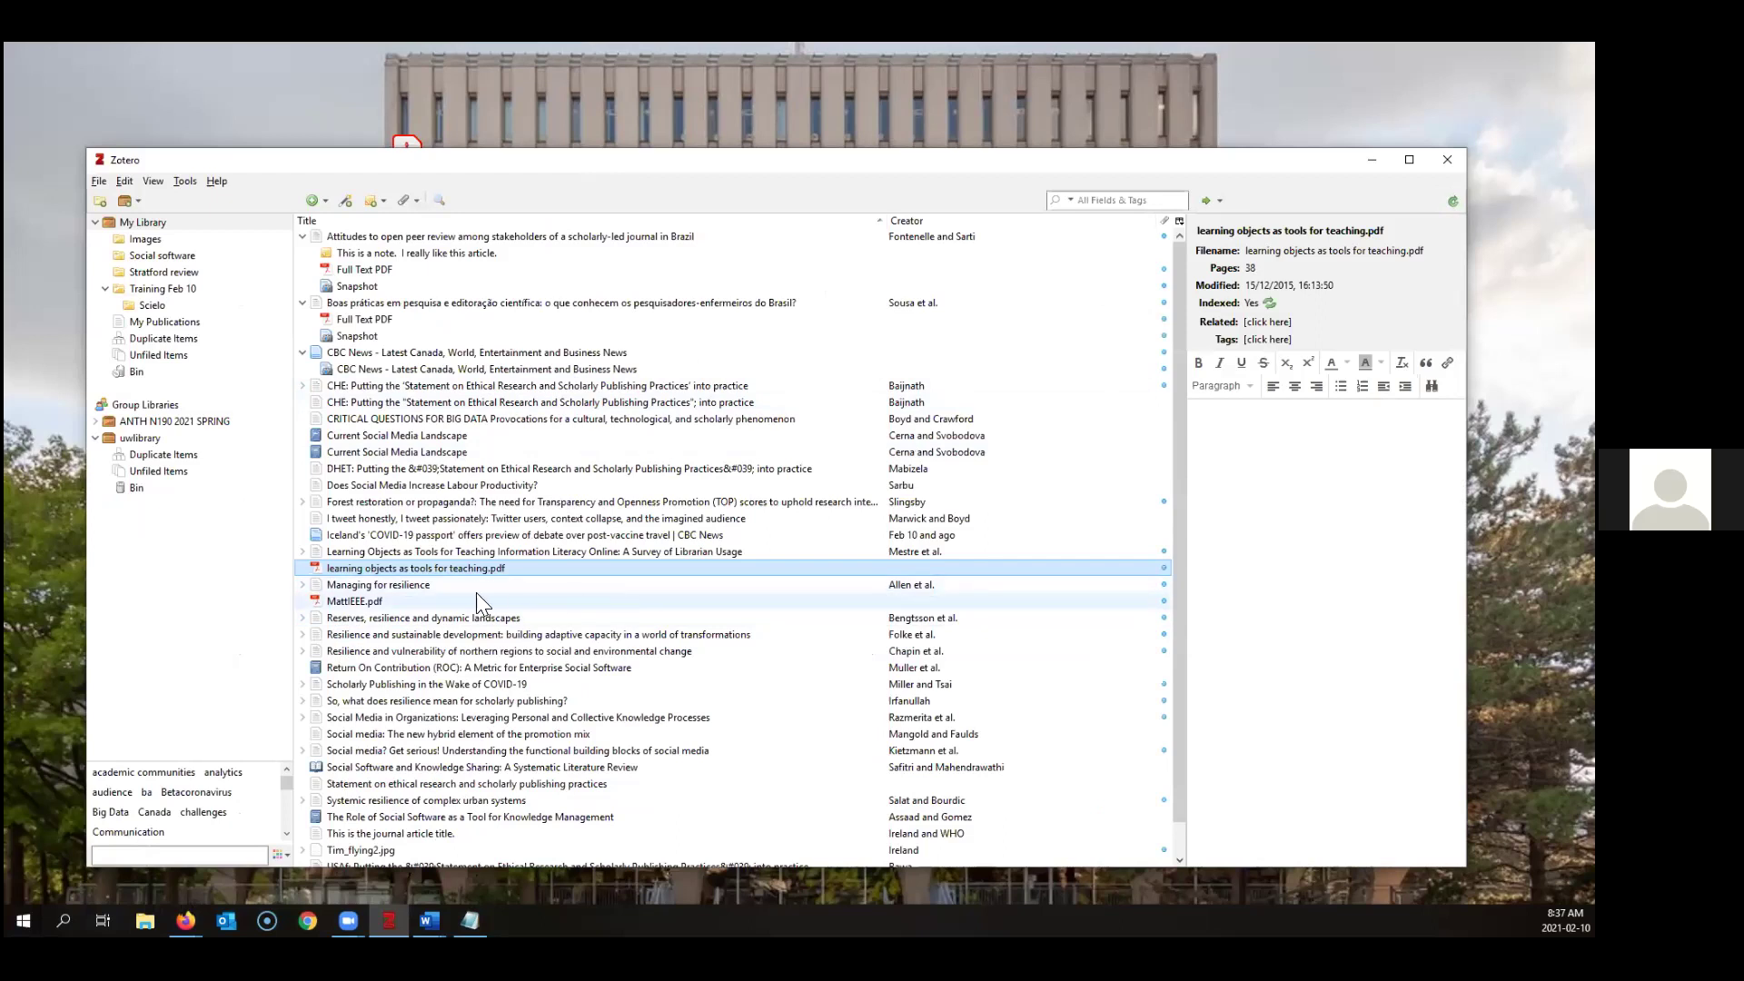
pyautogui.click(173, 623)
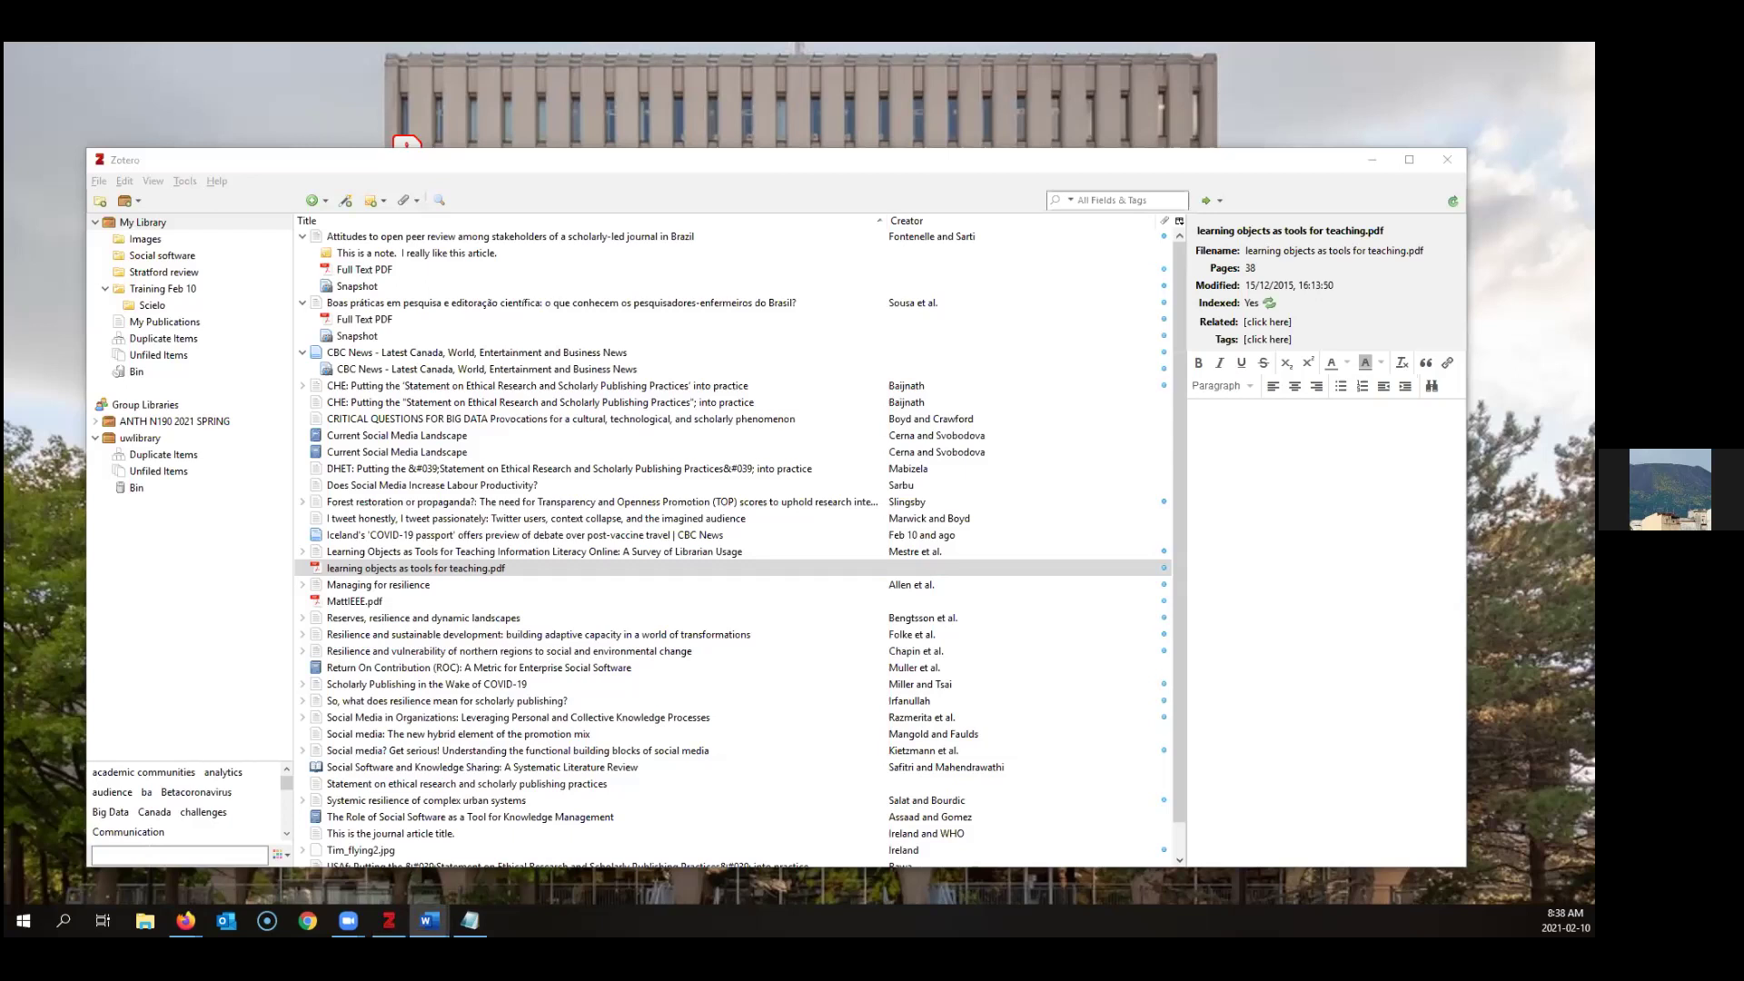
pyautogui.click(429, 921)
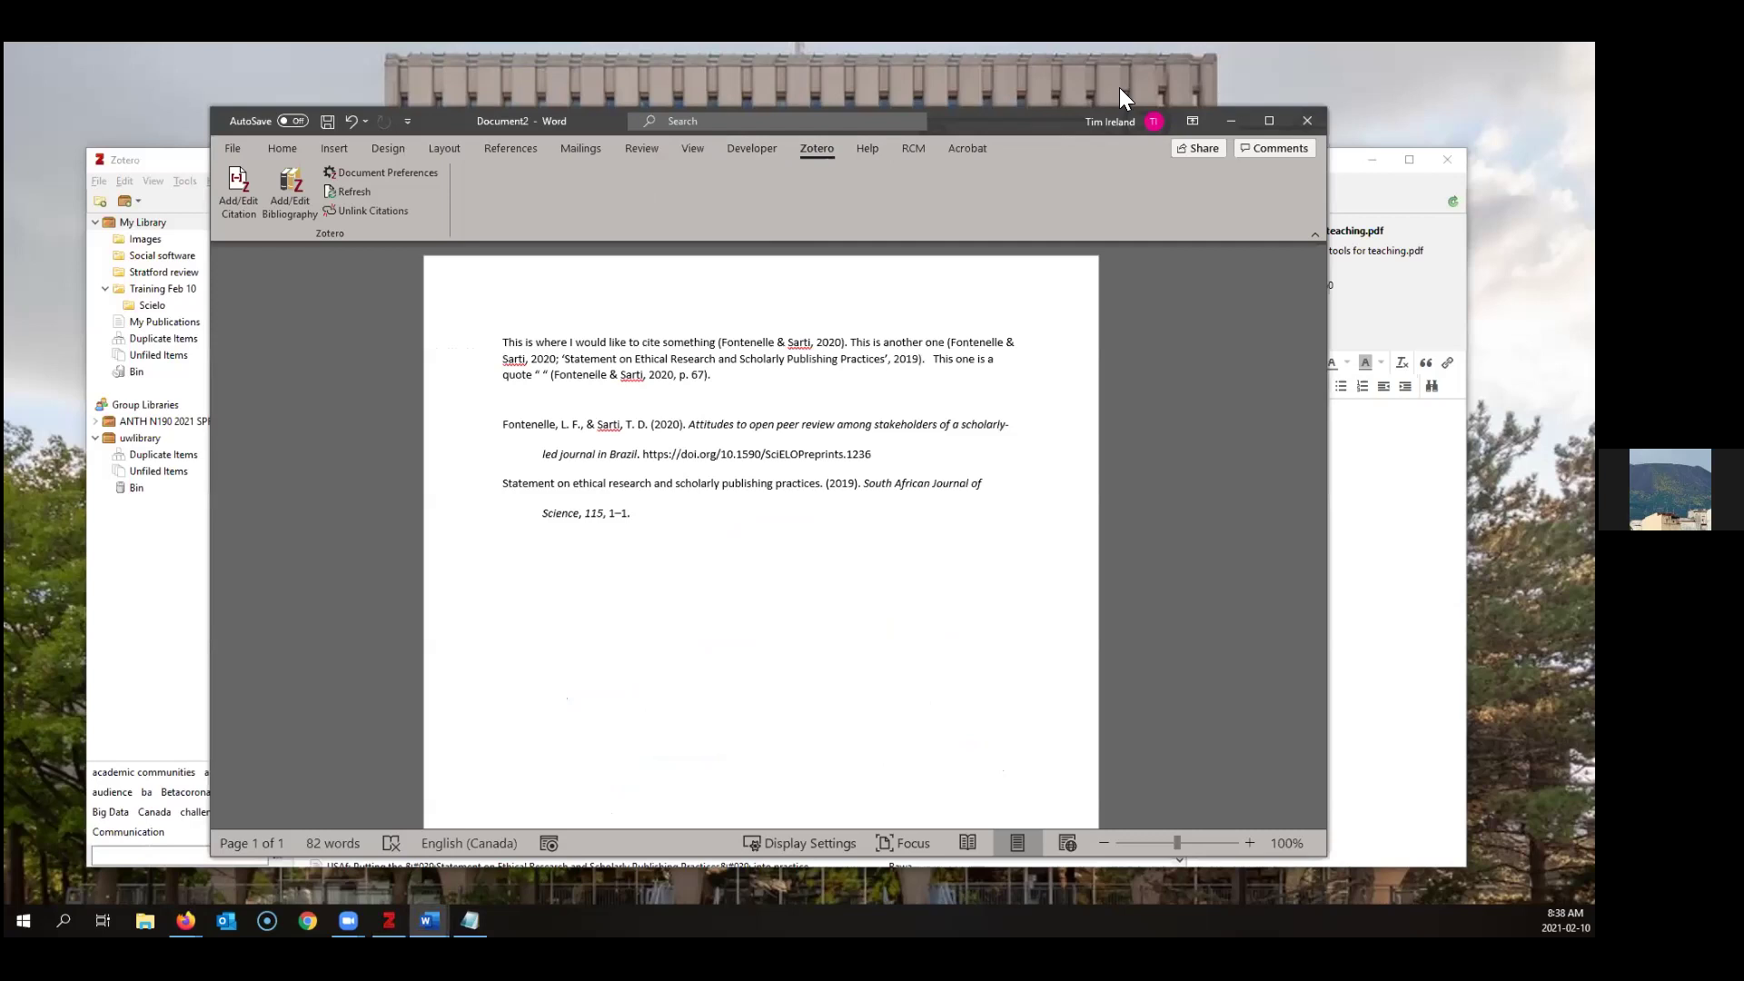
pyautogui.click(1230, 122)
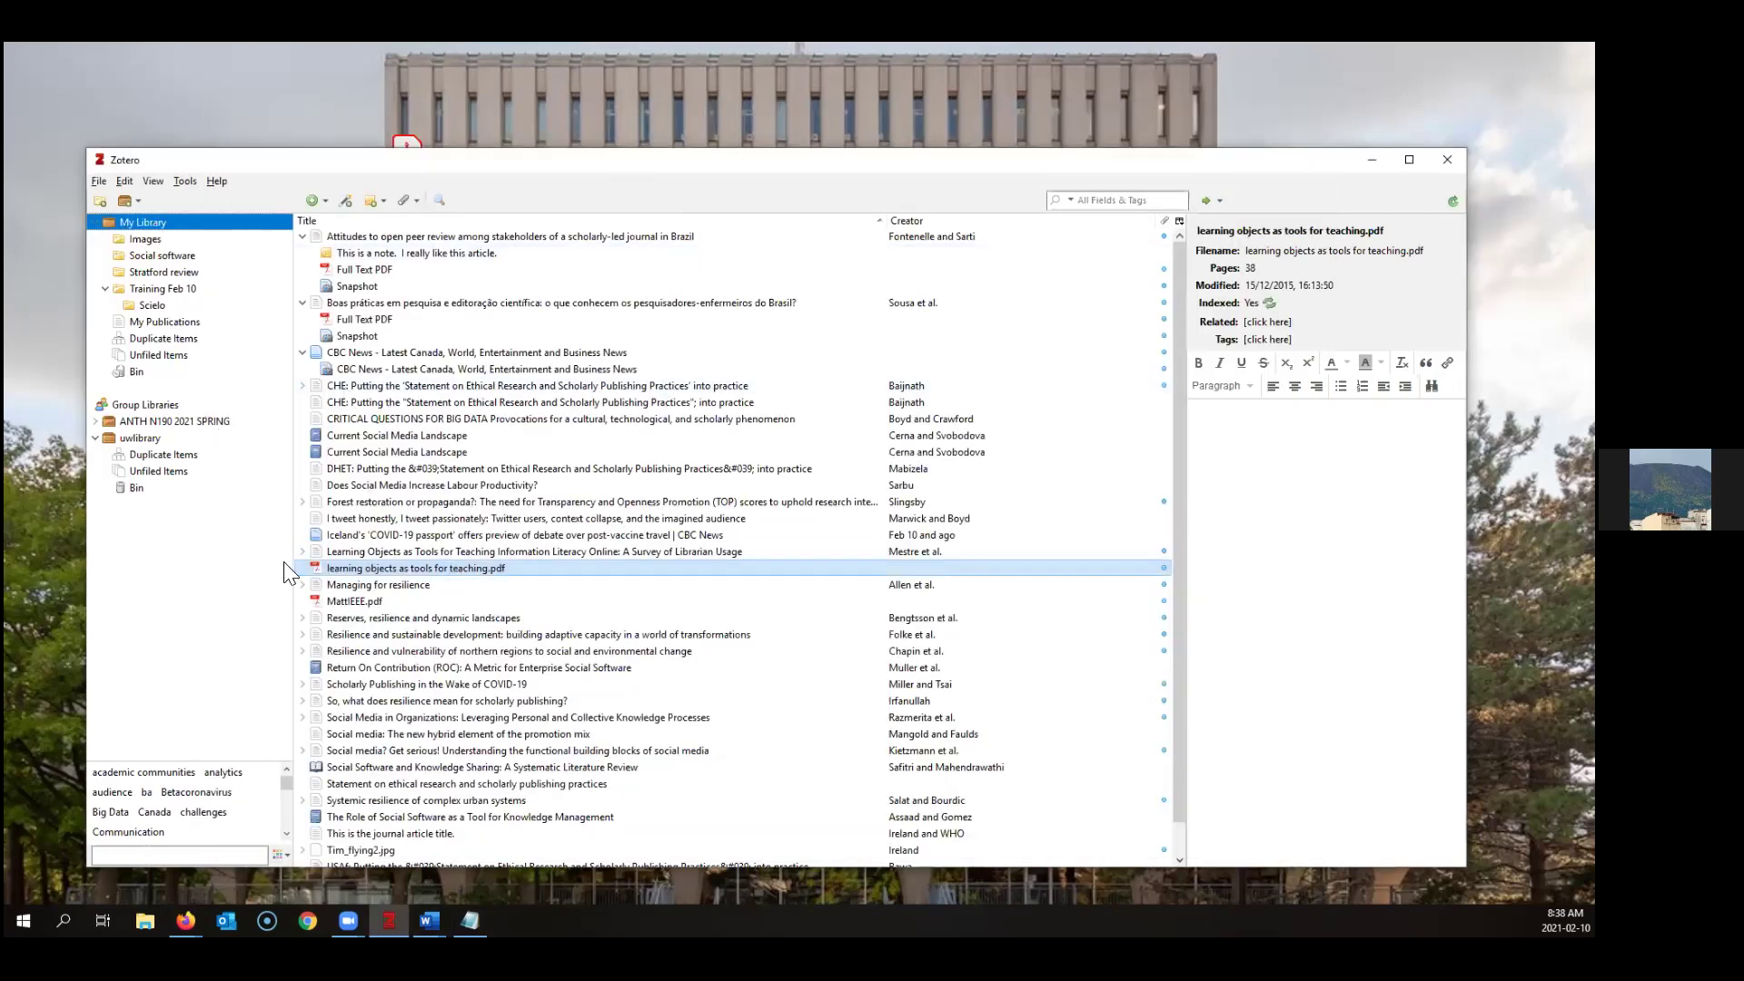
pyautogui.click(95, 175)
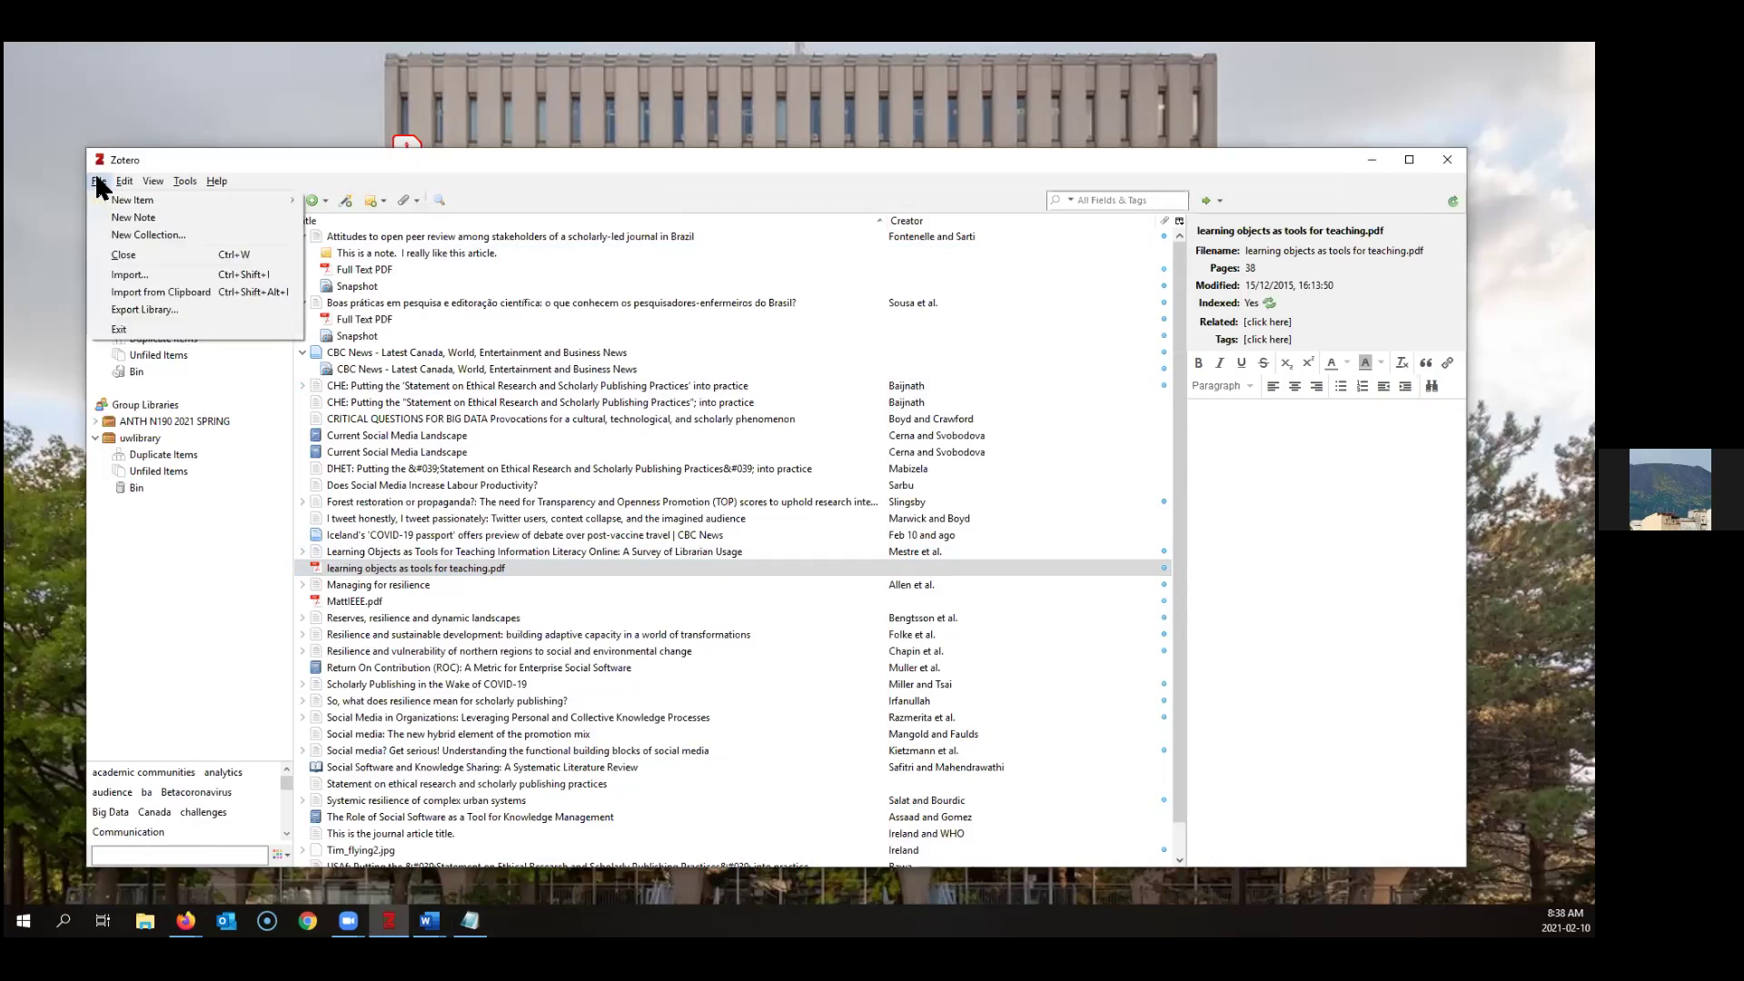
# Show Zotero Preferences' Cite > Word Processors tab, which reports the Word add-in missing
pyautogui.moveTo(122, 181)
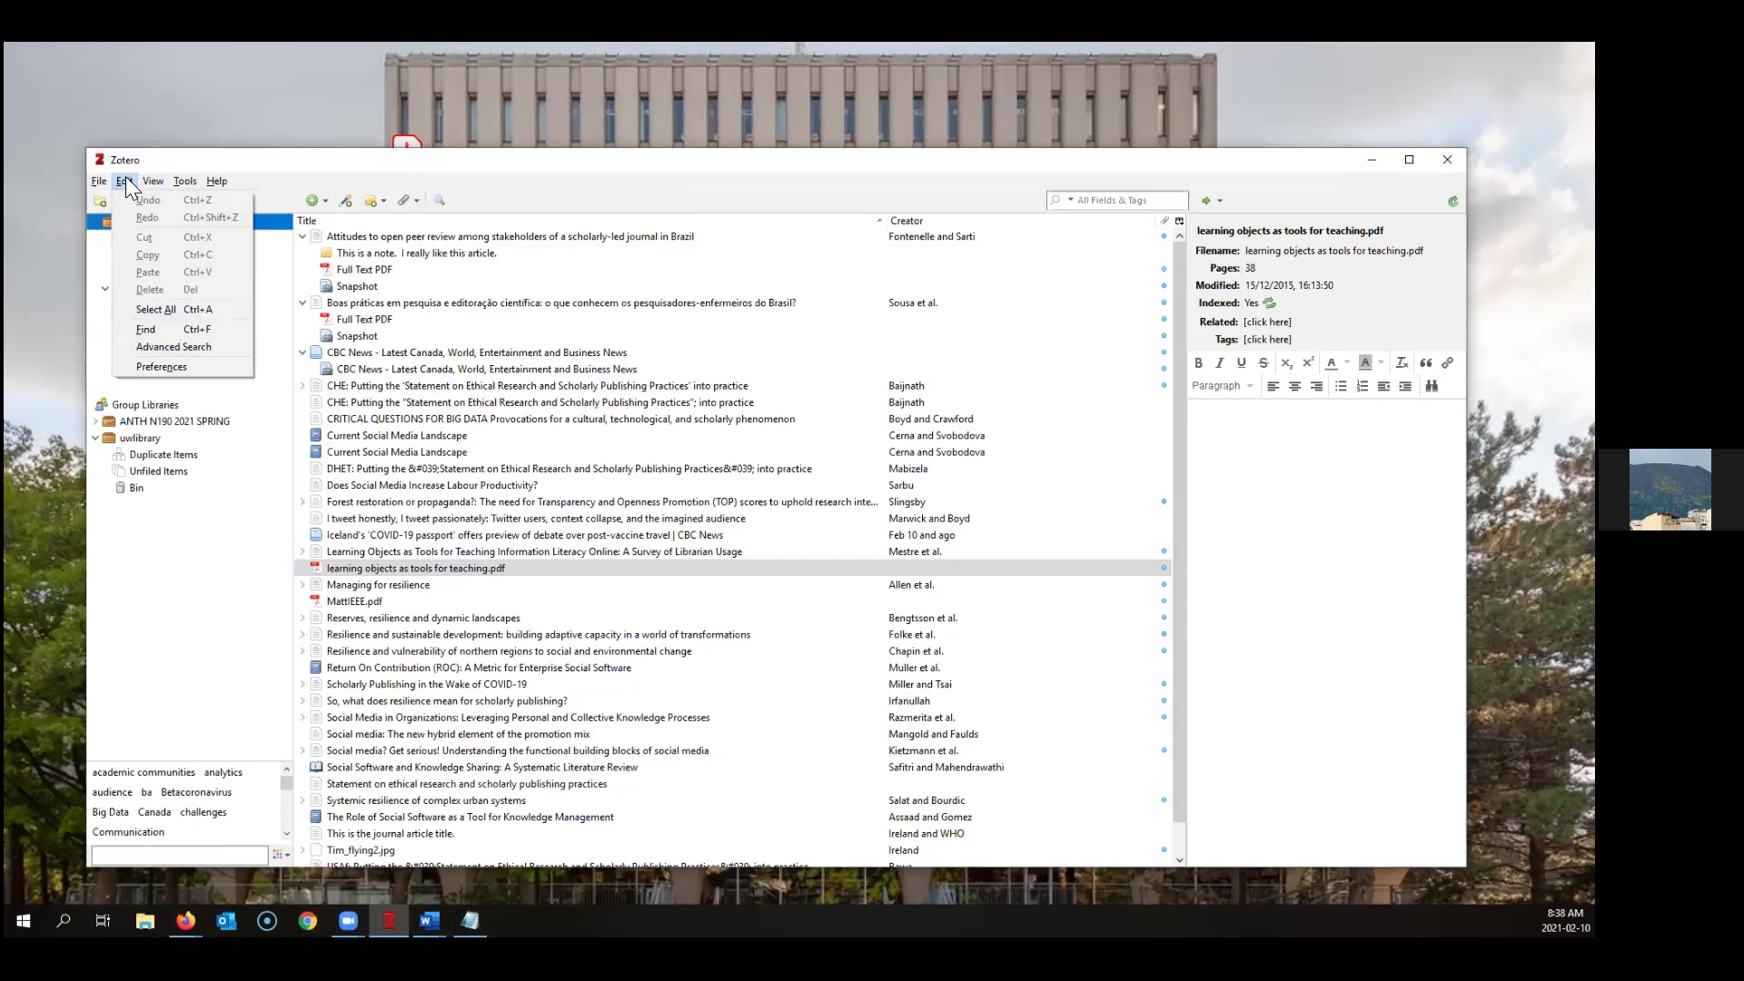
pyautogui.click(143, 368)
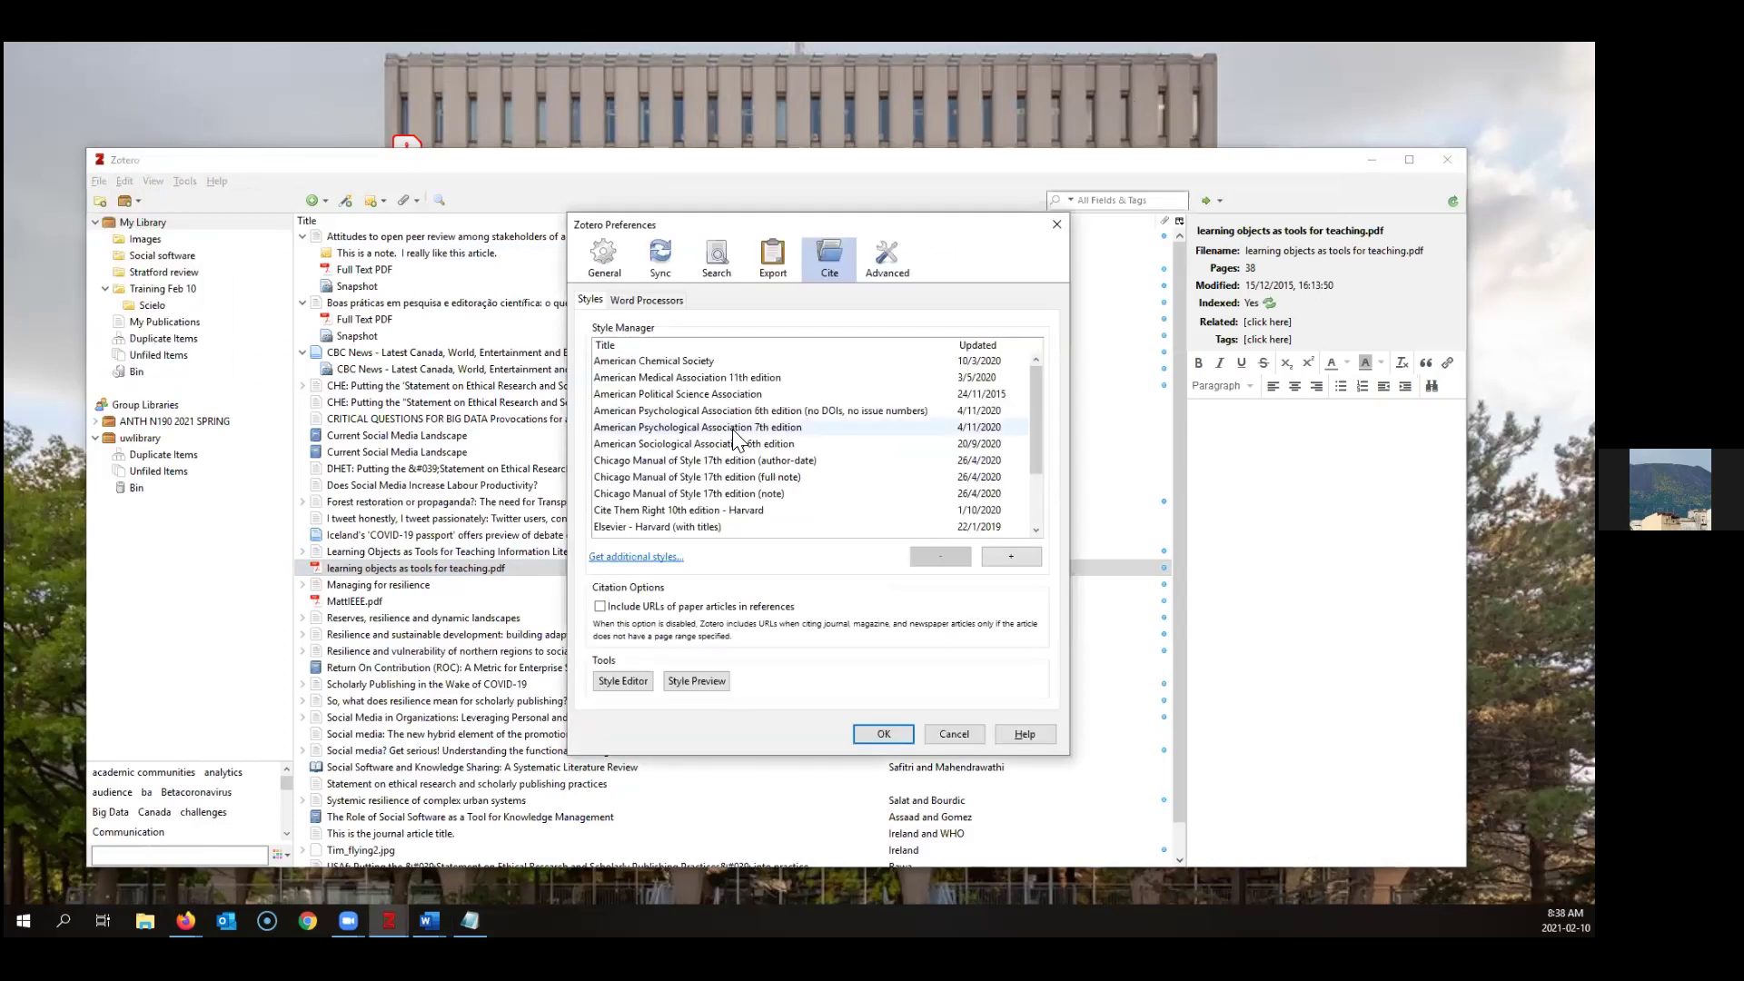
pyautogui.click(639, 300)
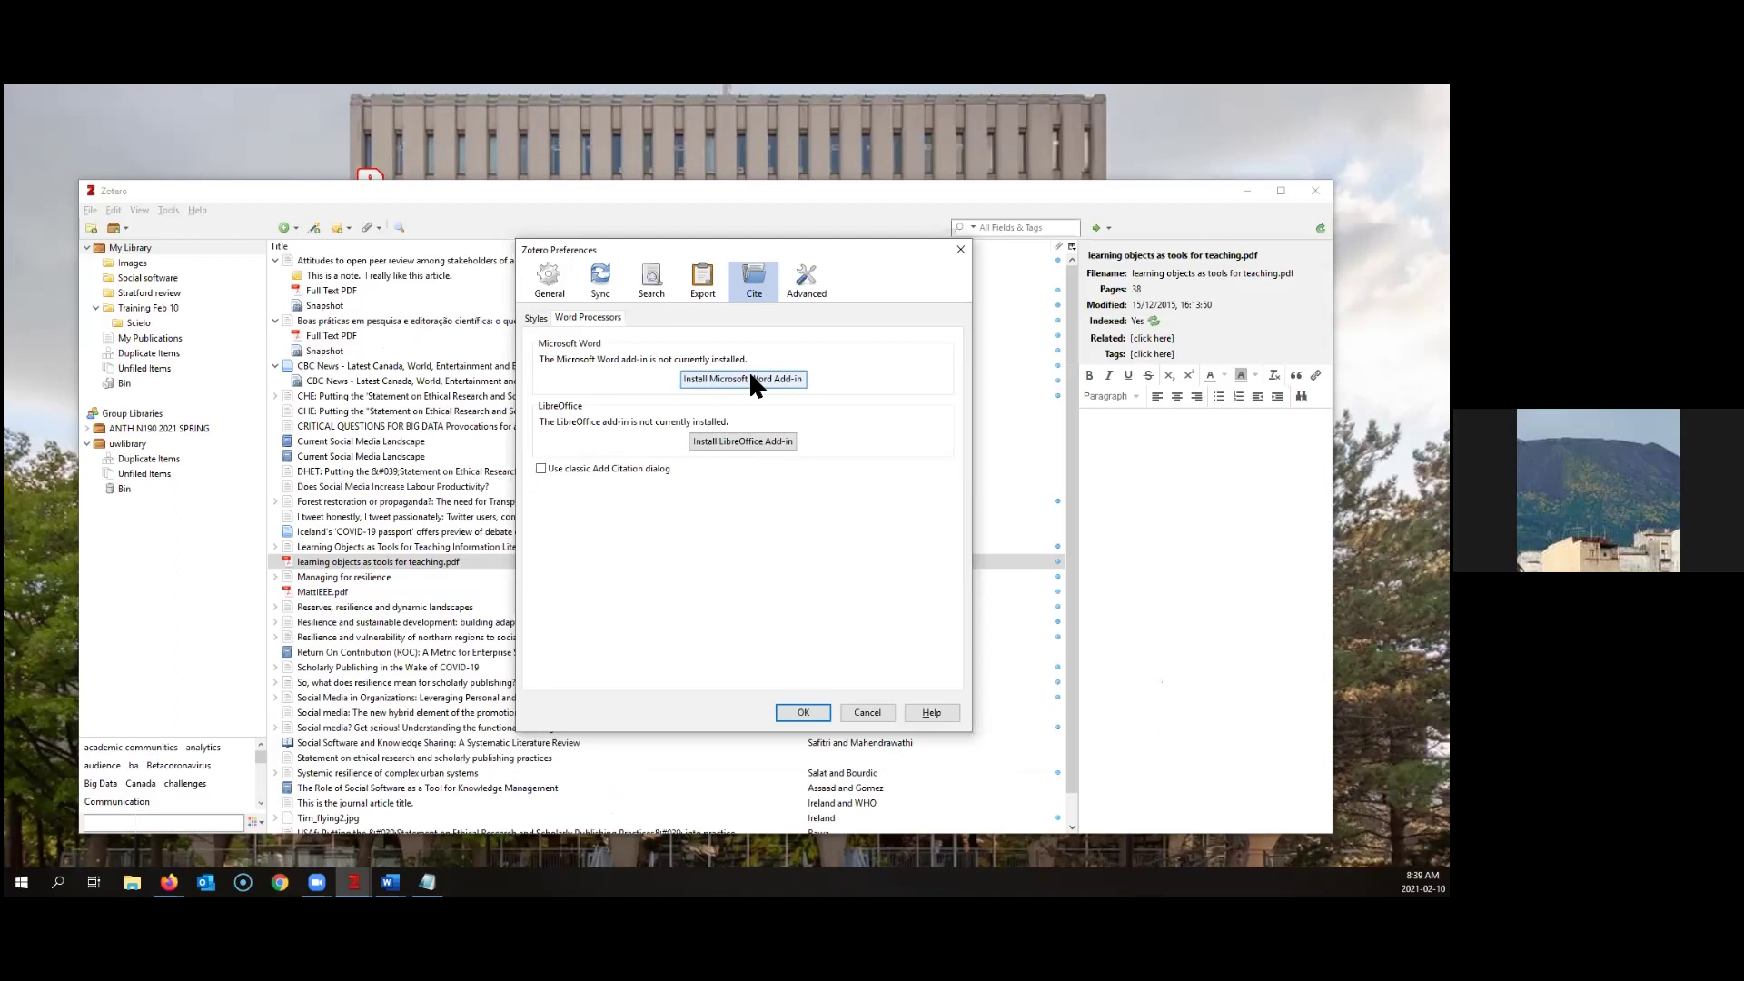
pyautogui.moveTo(389, 882)
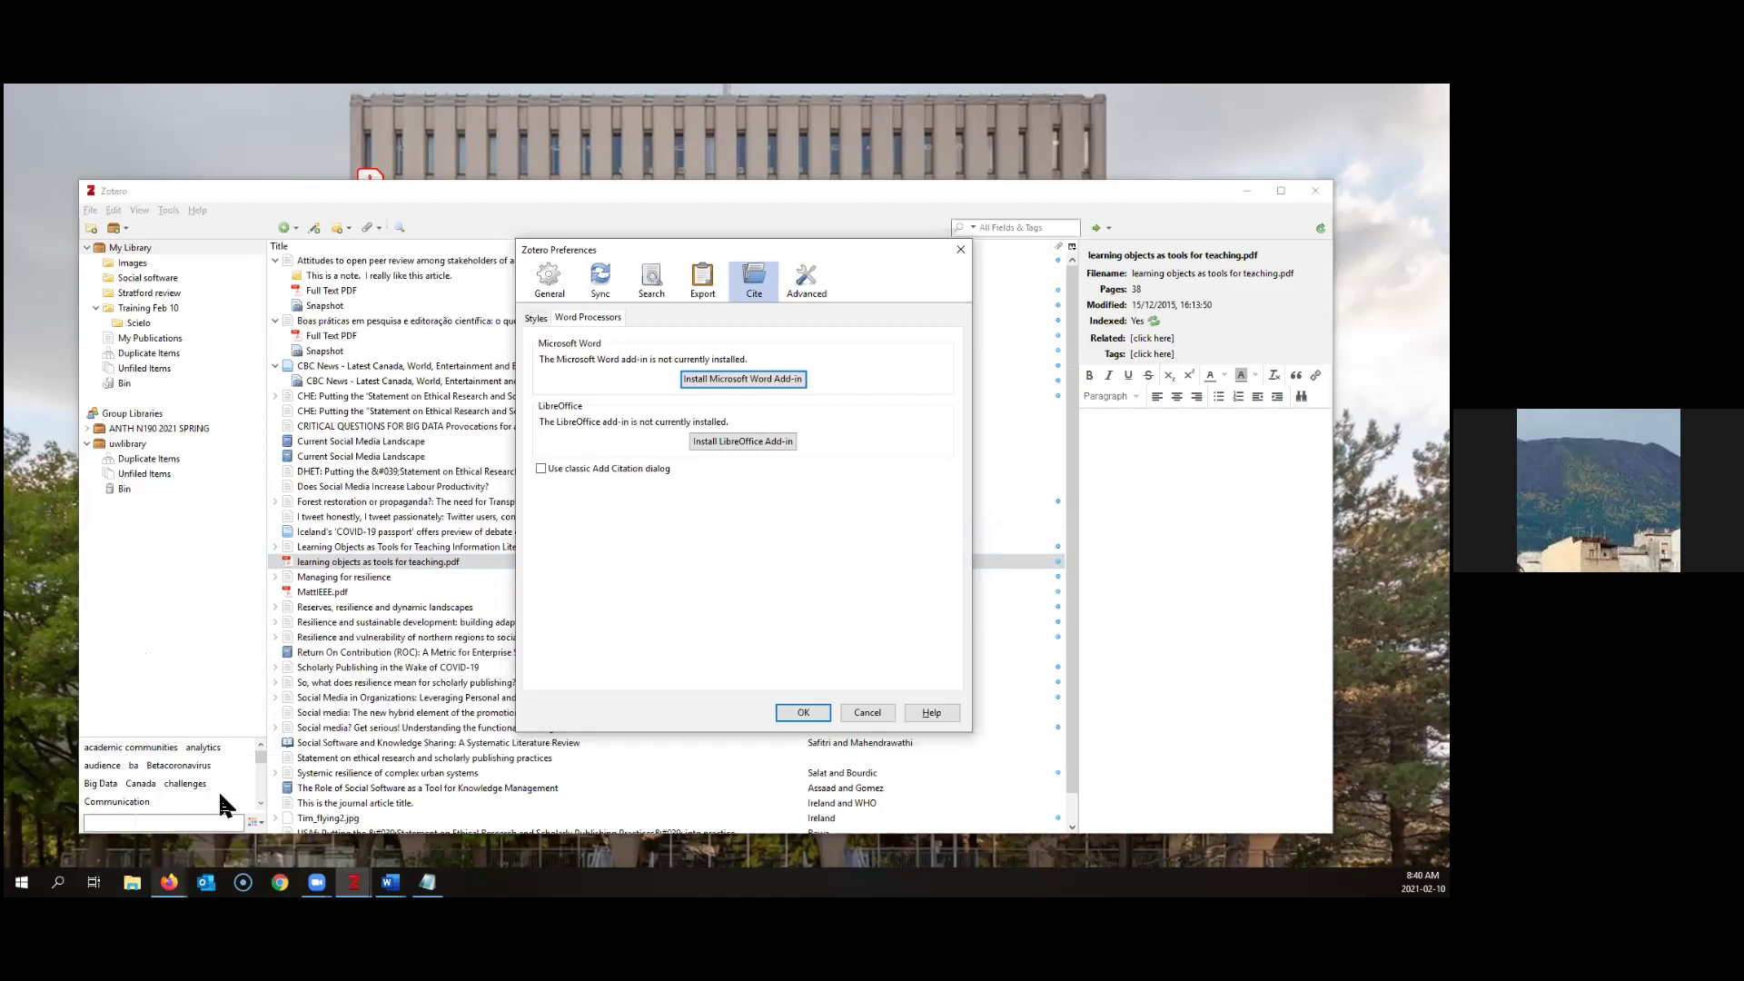
pyautogui.click(169, 882)
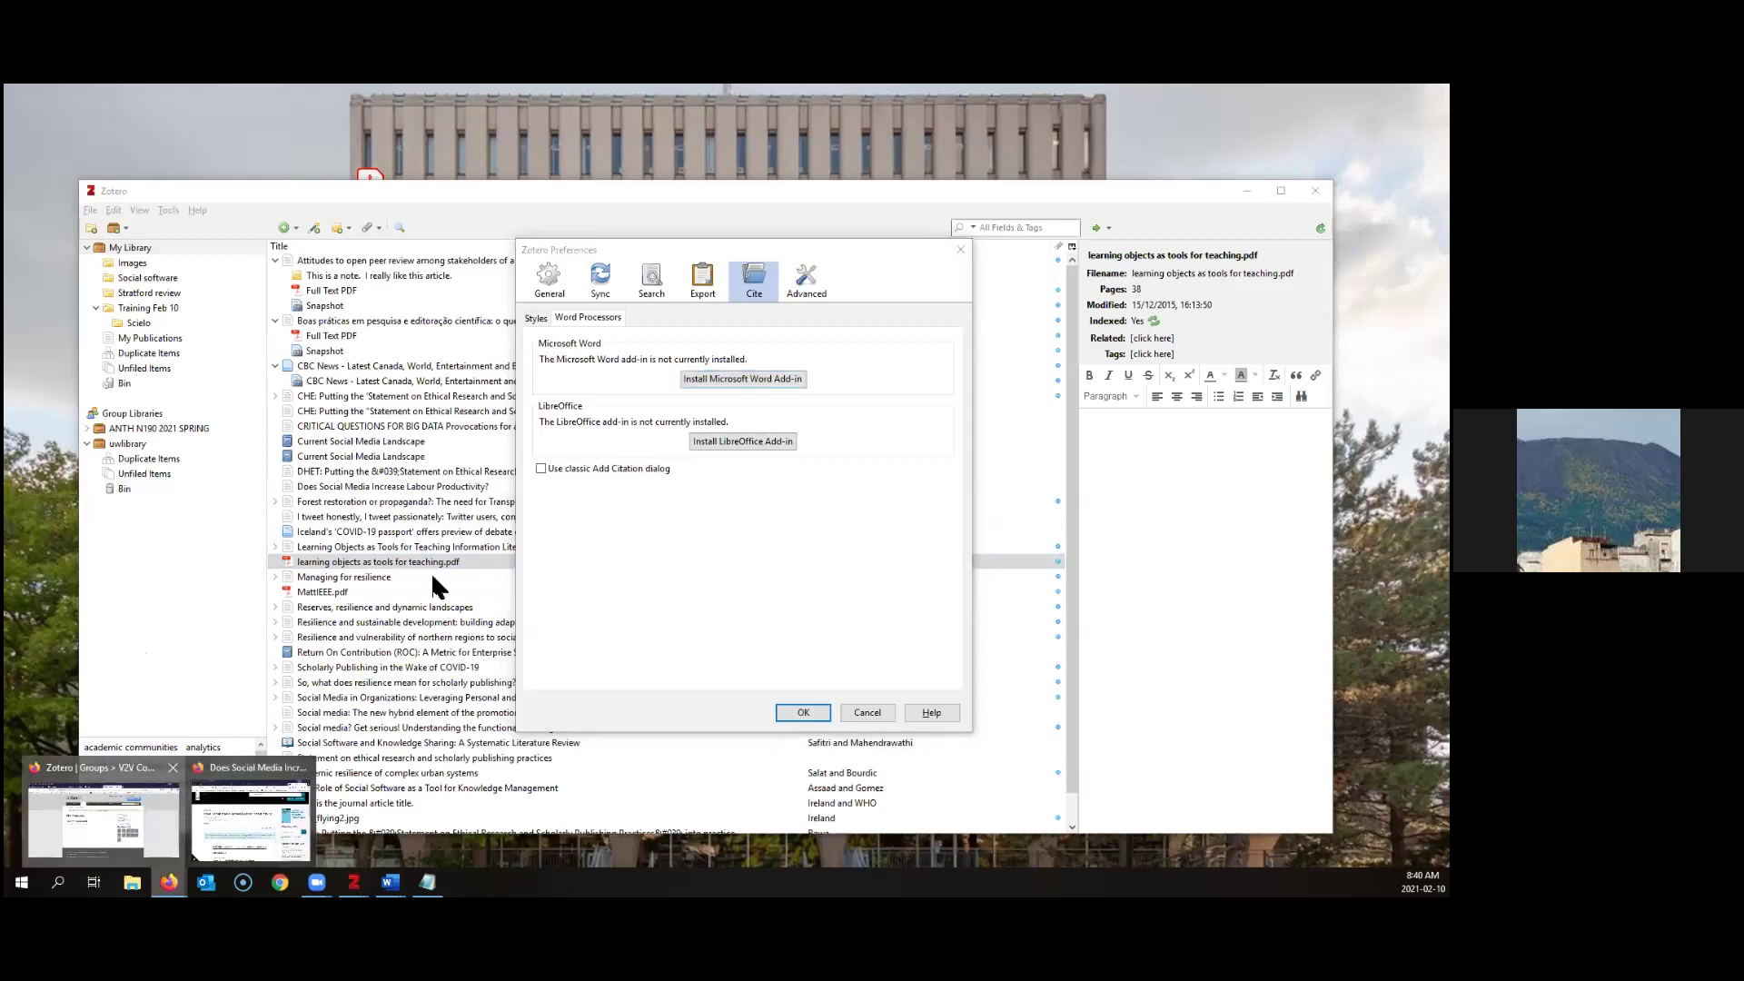
# Search Zotero web groups for 'v2v' and open the V2V Countries group page
pyautogui.click(102, 818)
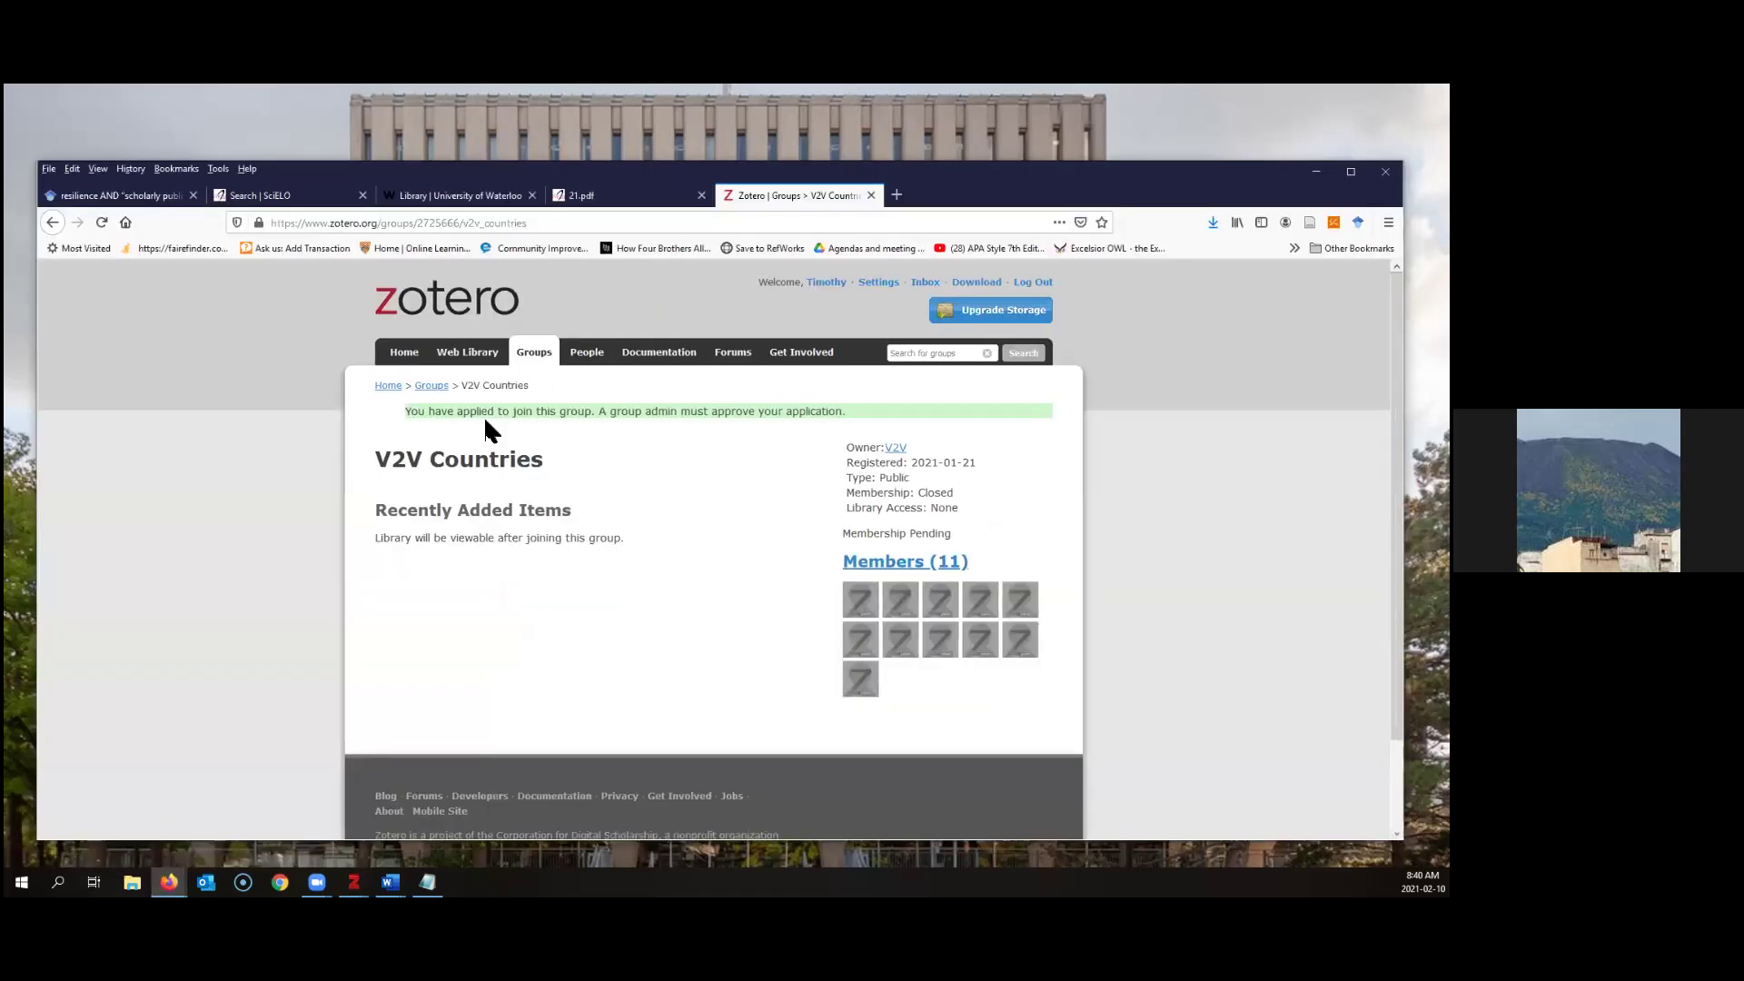
pyautogui.click(482, 353)
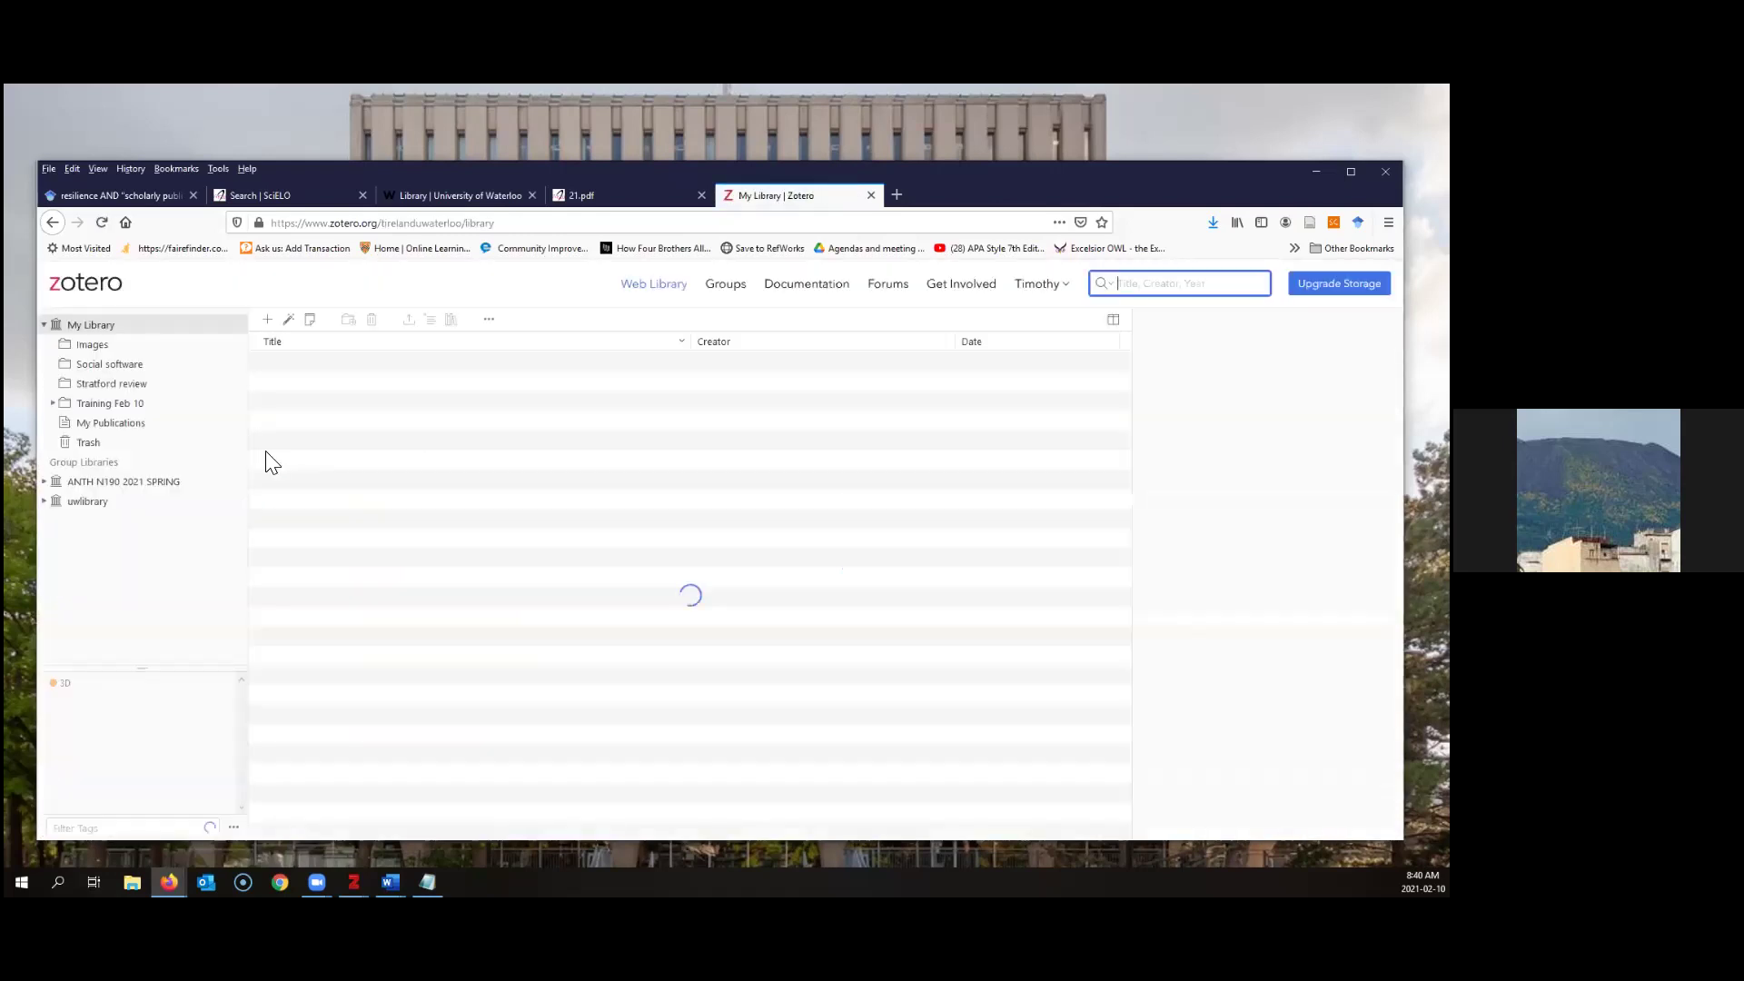
pyautogui.click(726, 284)
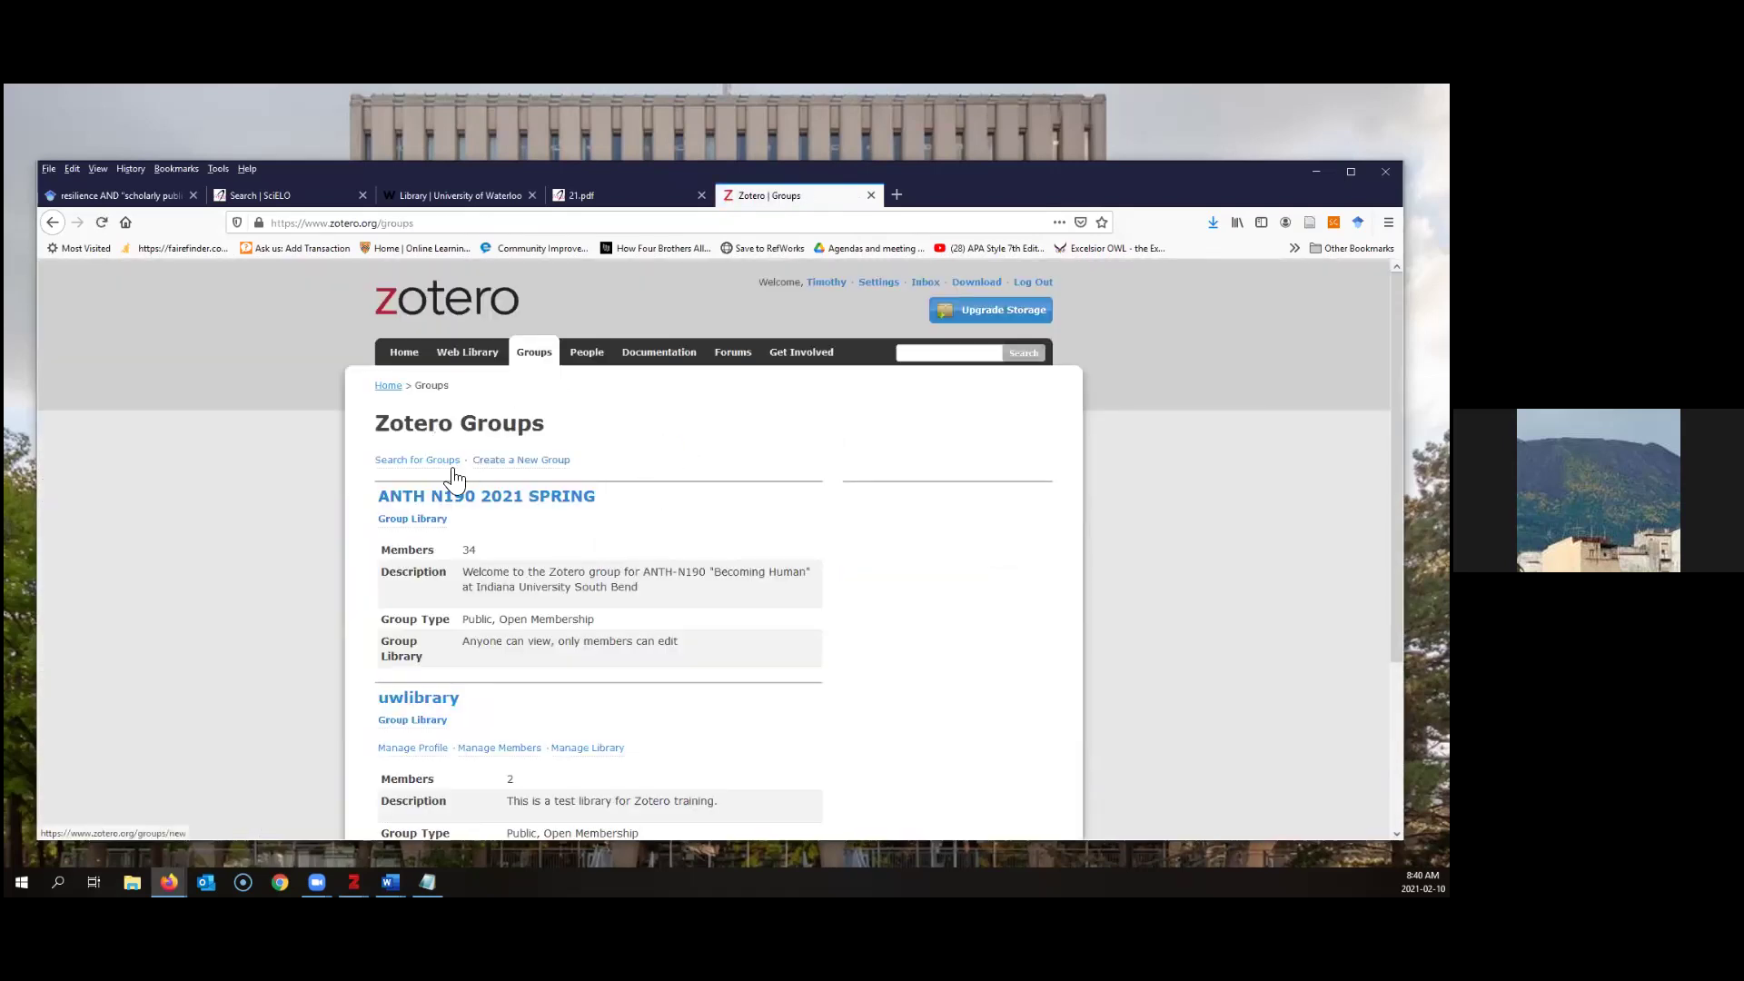
pyautogui.click(406, 463)
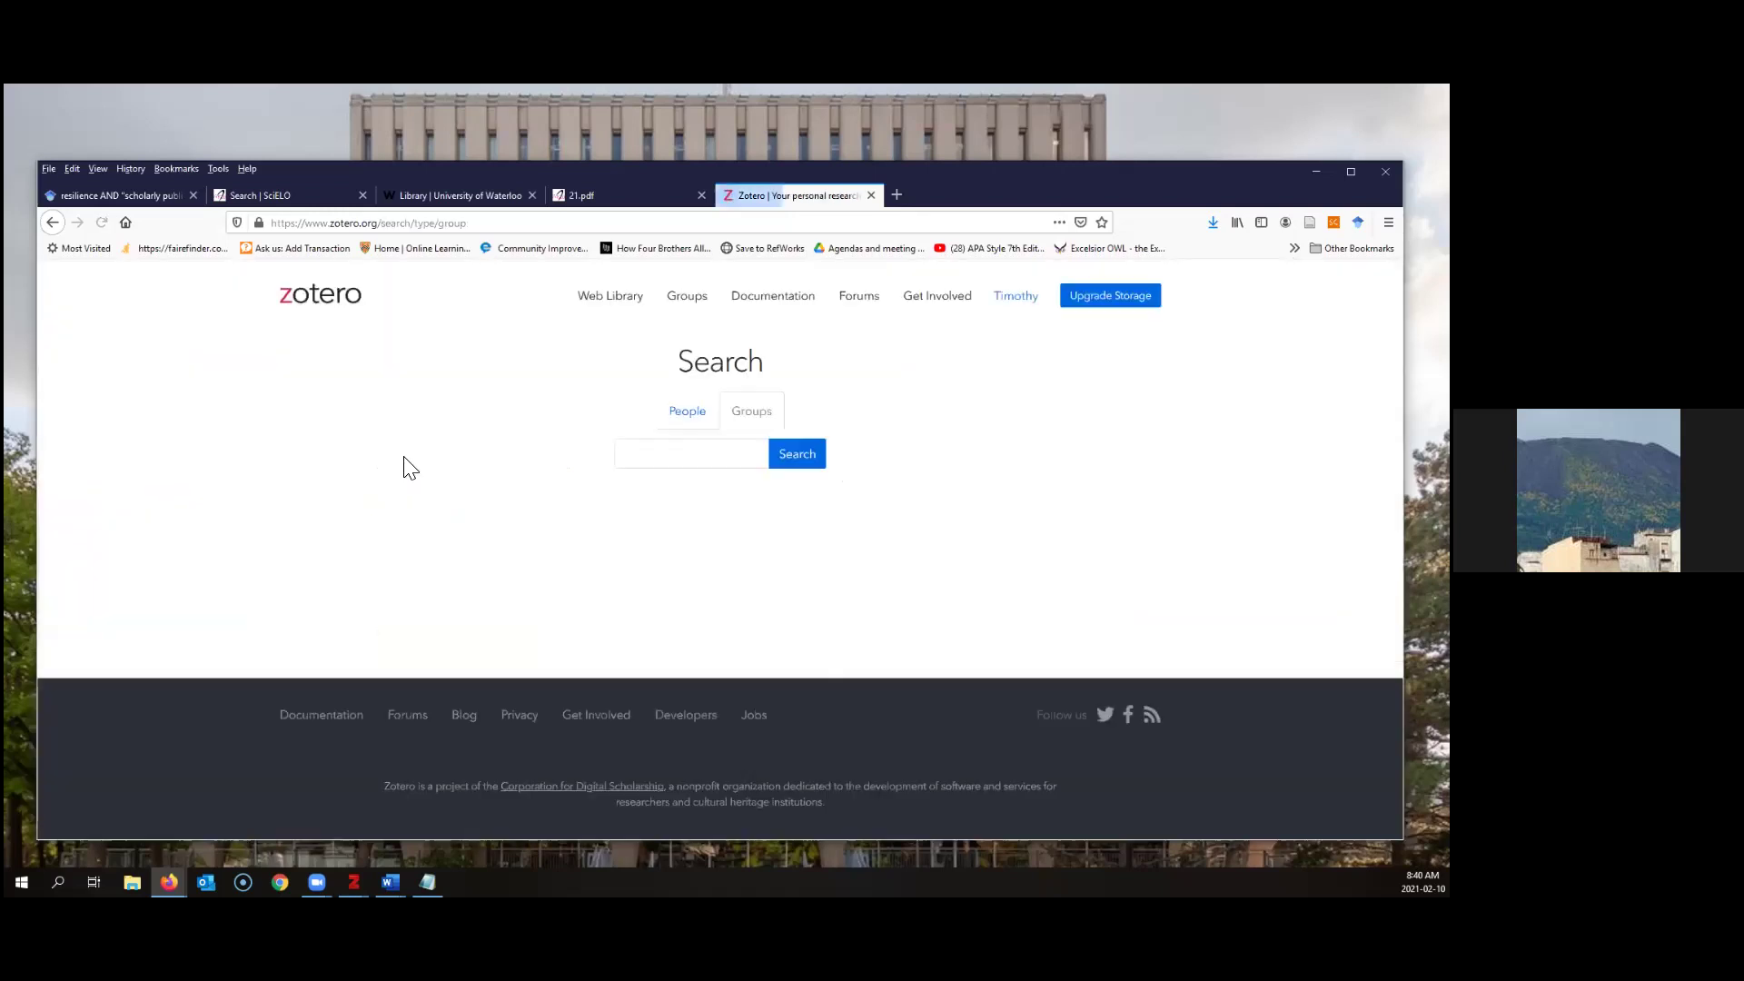
pyautogui.click(683, 454)
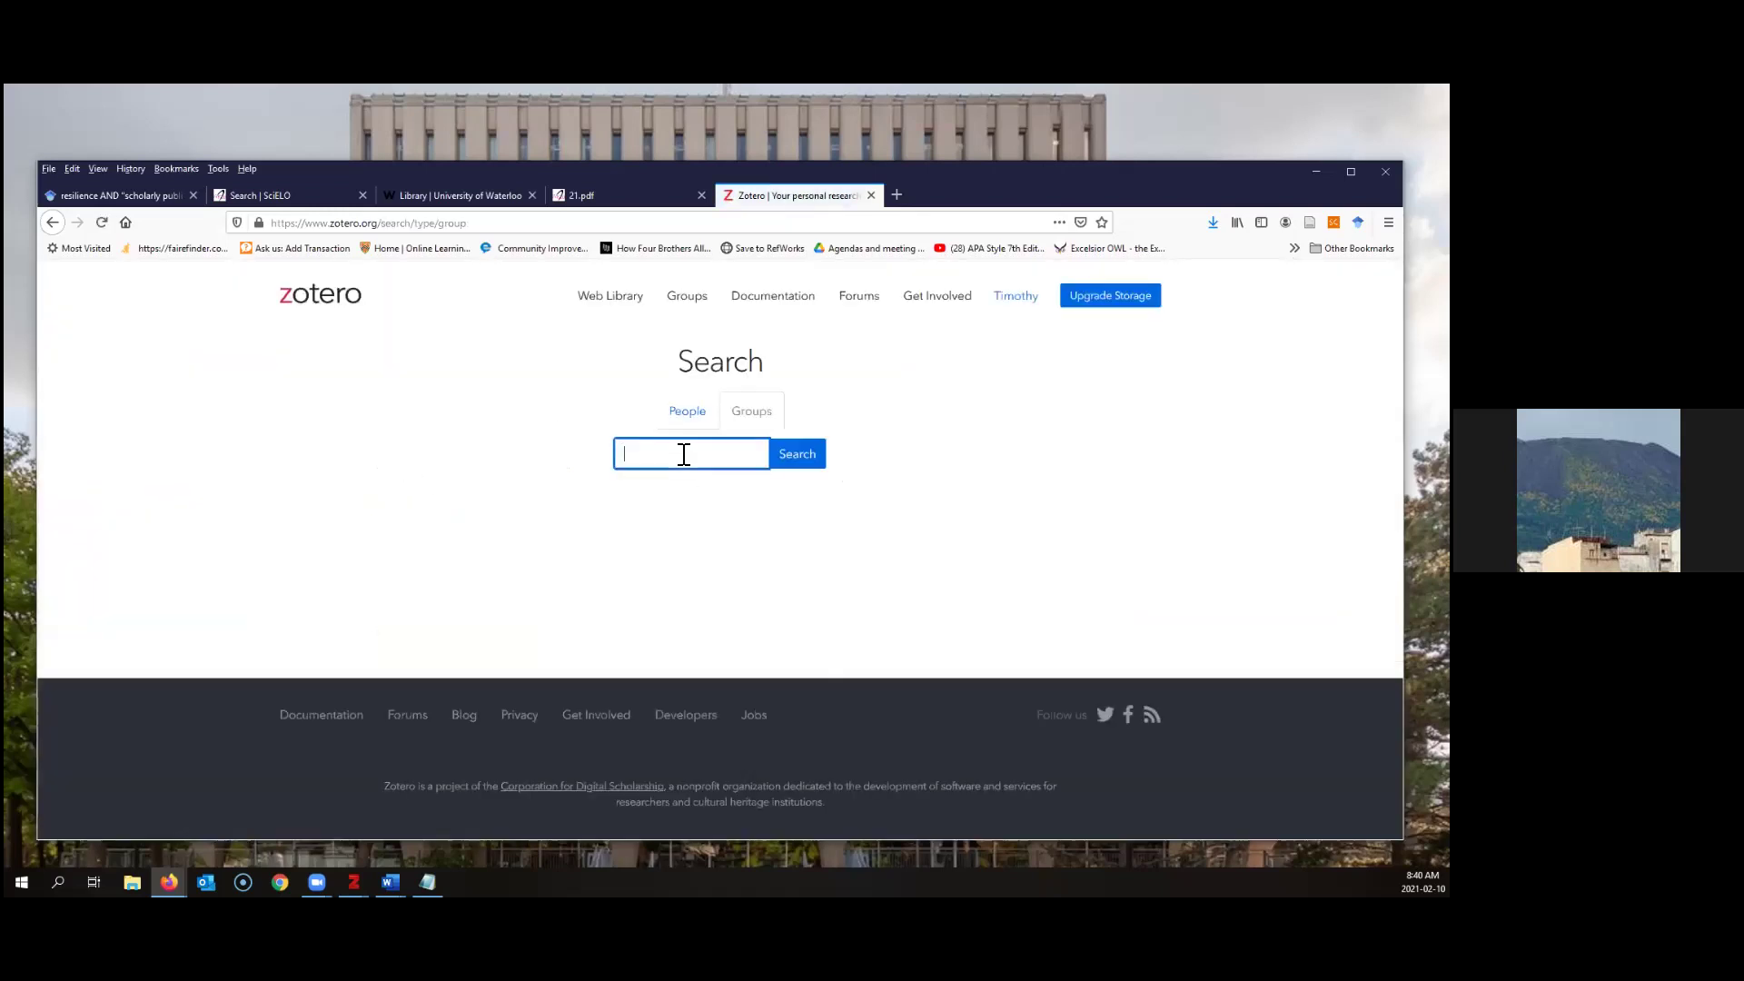
pyautogui.write('v2v')
pyautogui.click(794, 454)
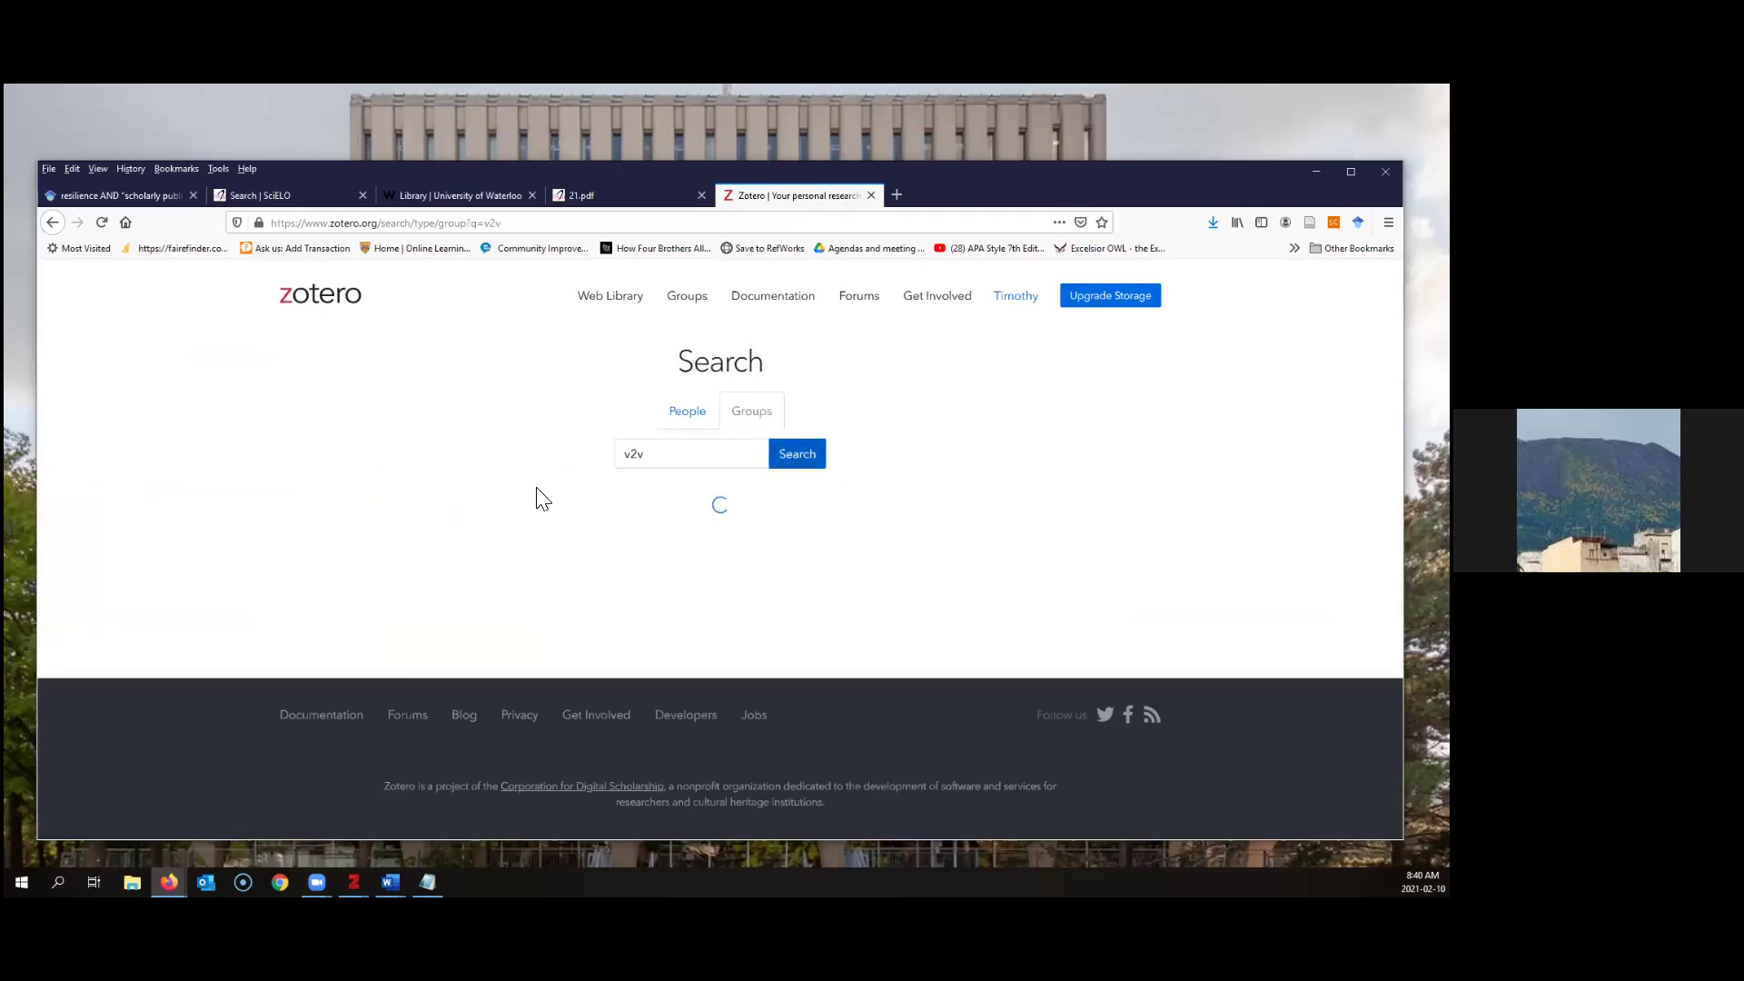
pyautogui.scroll(-3, 542, 499)
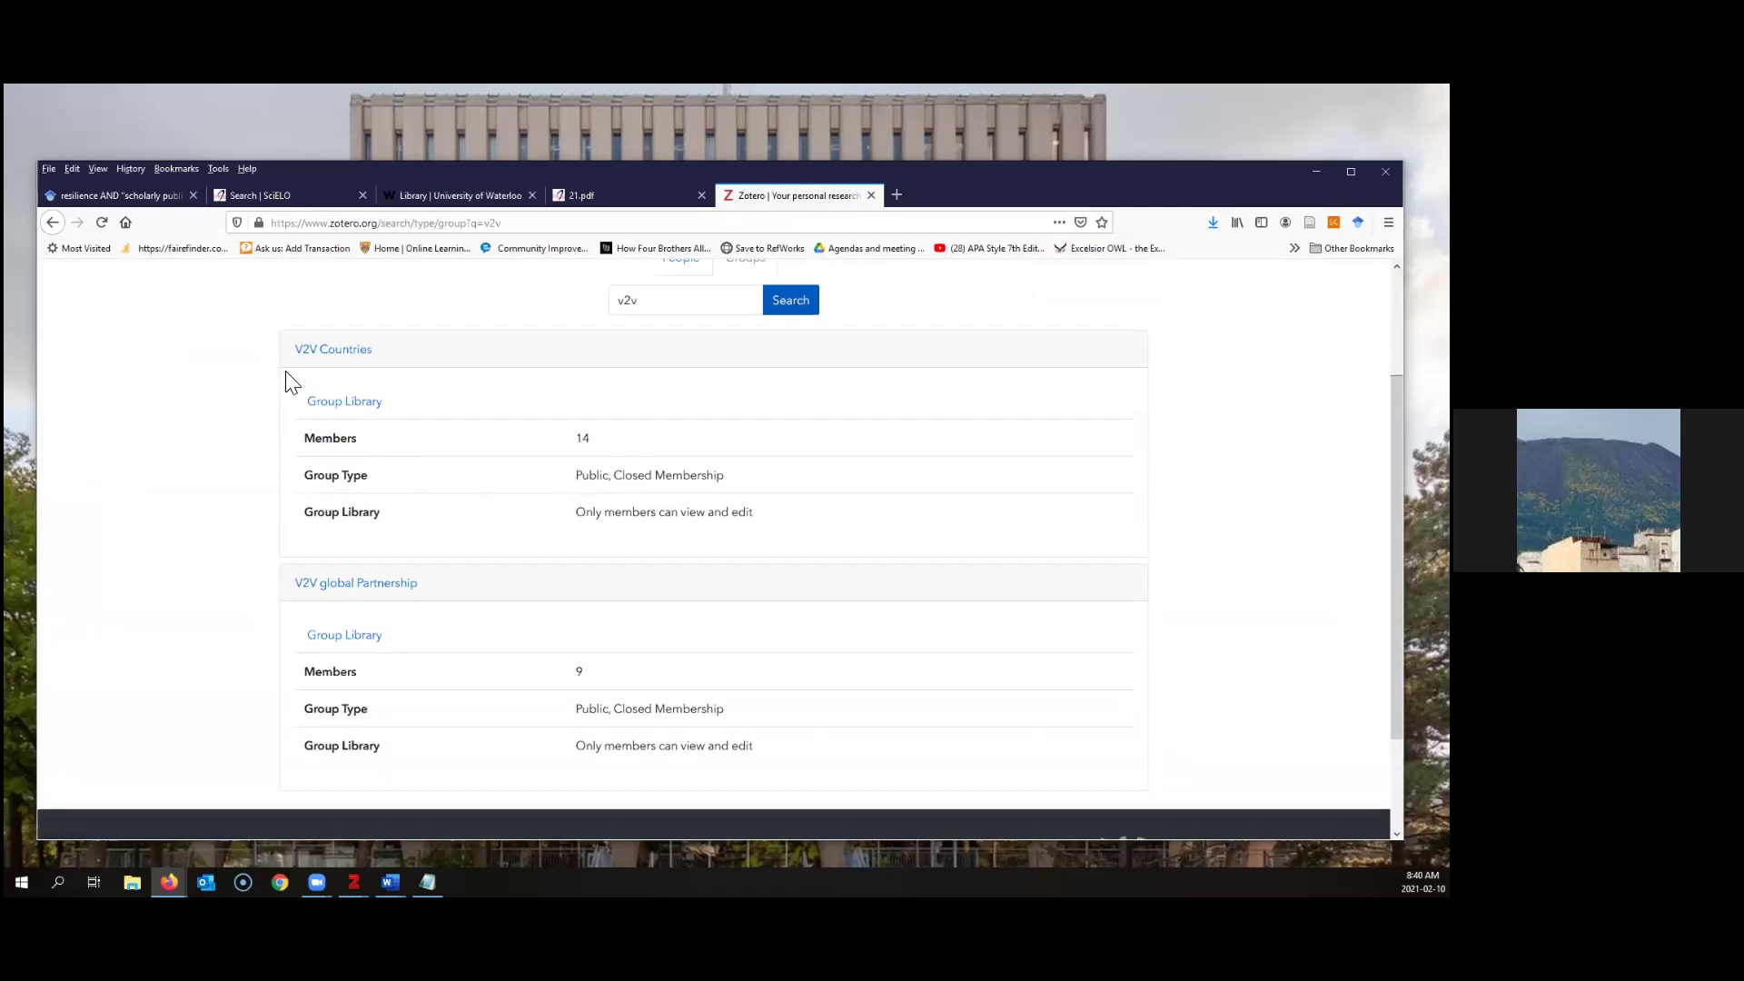
pyautogui.click(334, 352)
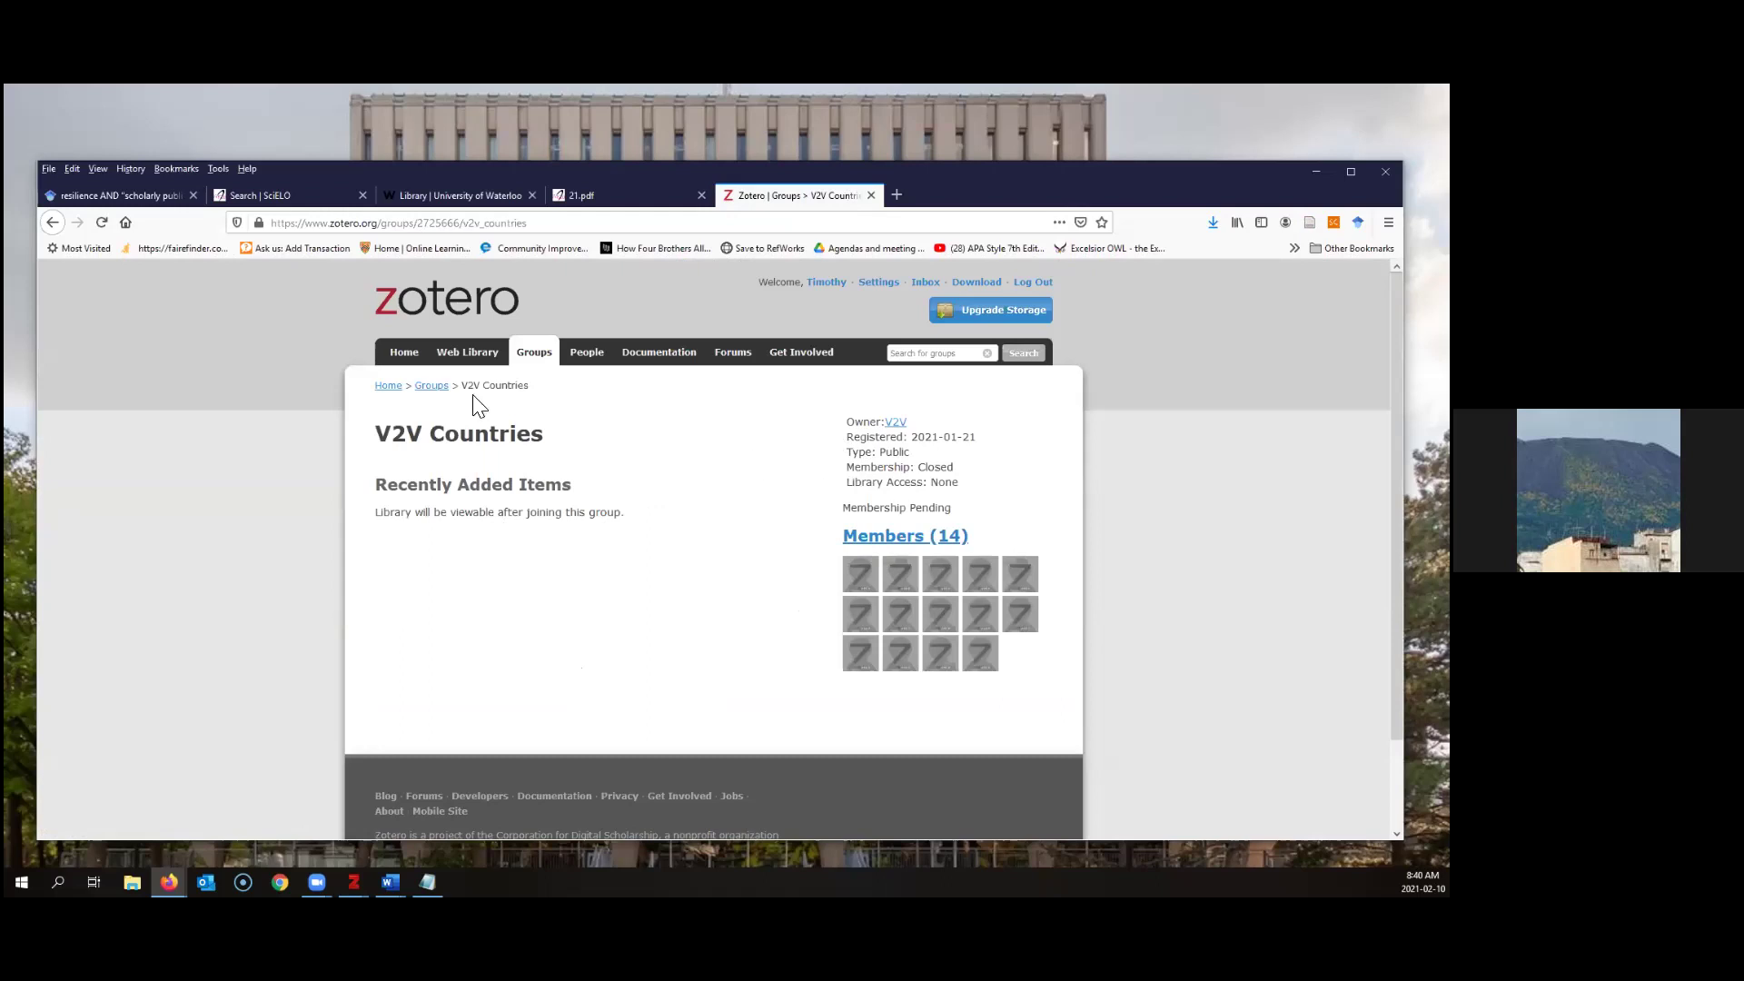
# Search 'v2v' again from Groups and open the V2V Countries Group Library
pyautogui.click(429, 386)
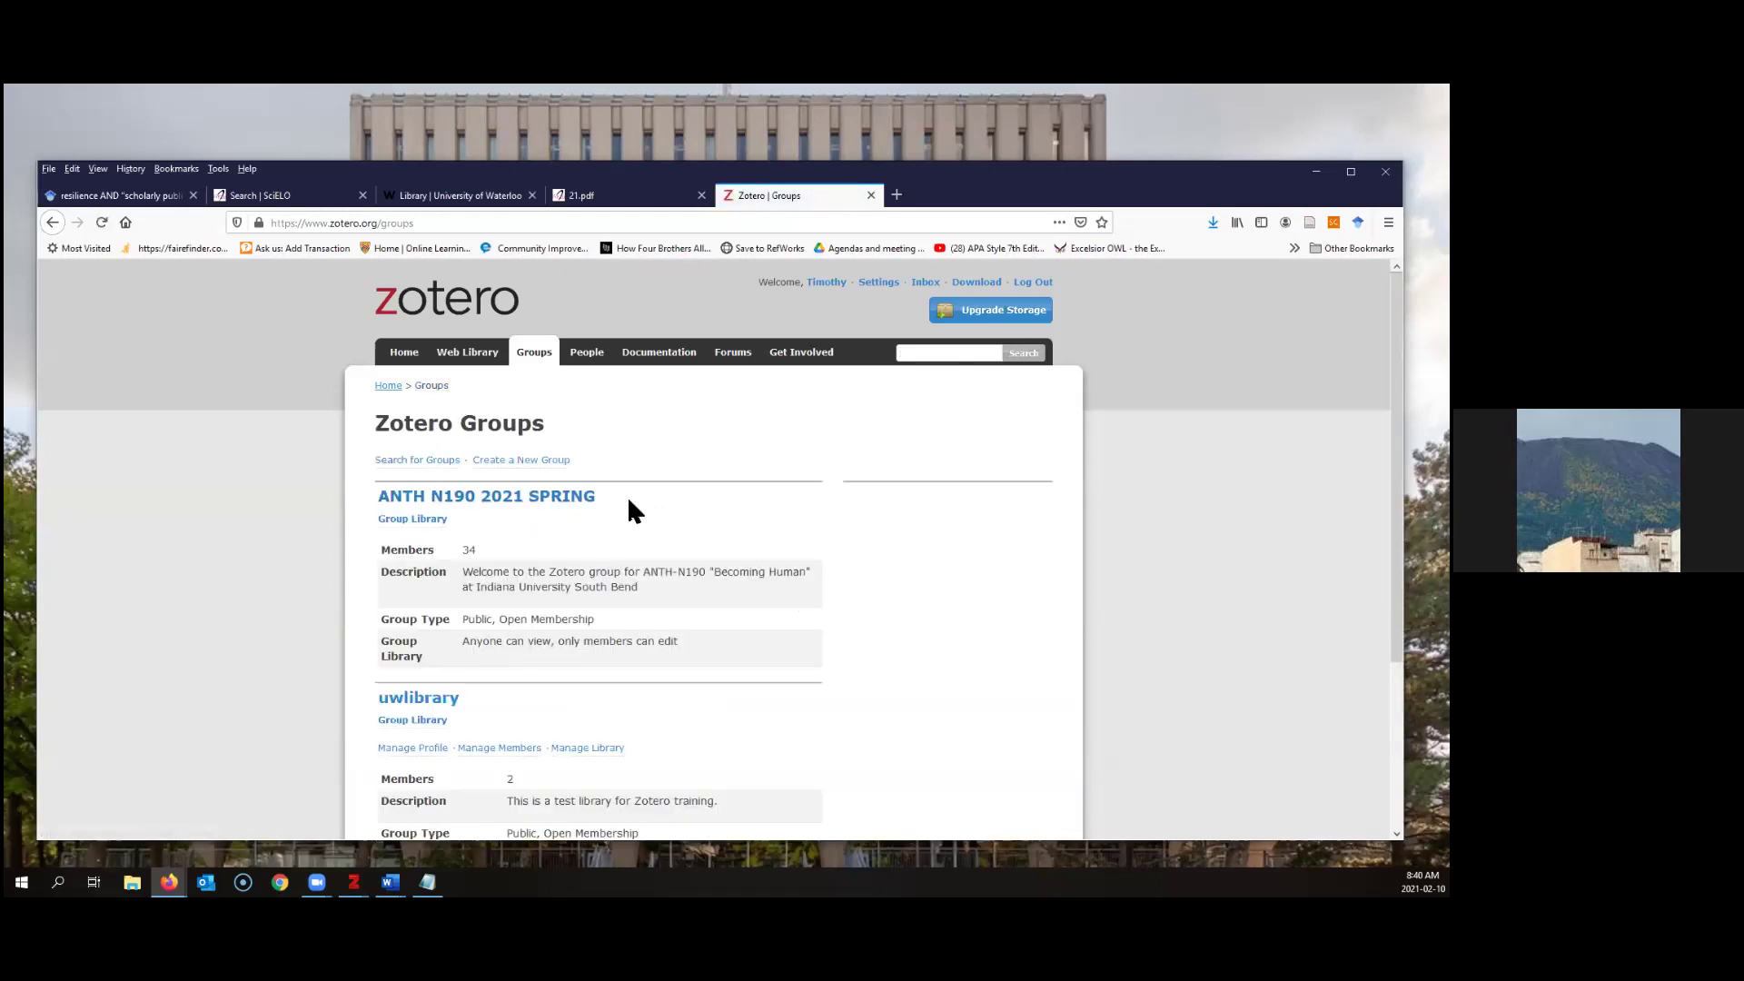
pyautogui.scroll(-3, 631, 506)
pyautogui.scroll(3, 630, 506)
pyautogui.click(417, 459)
pyautogui.click(708, 456)
pyautogui.write('v2v')
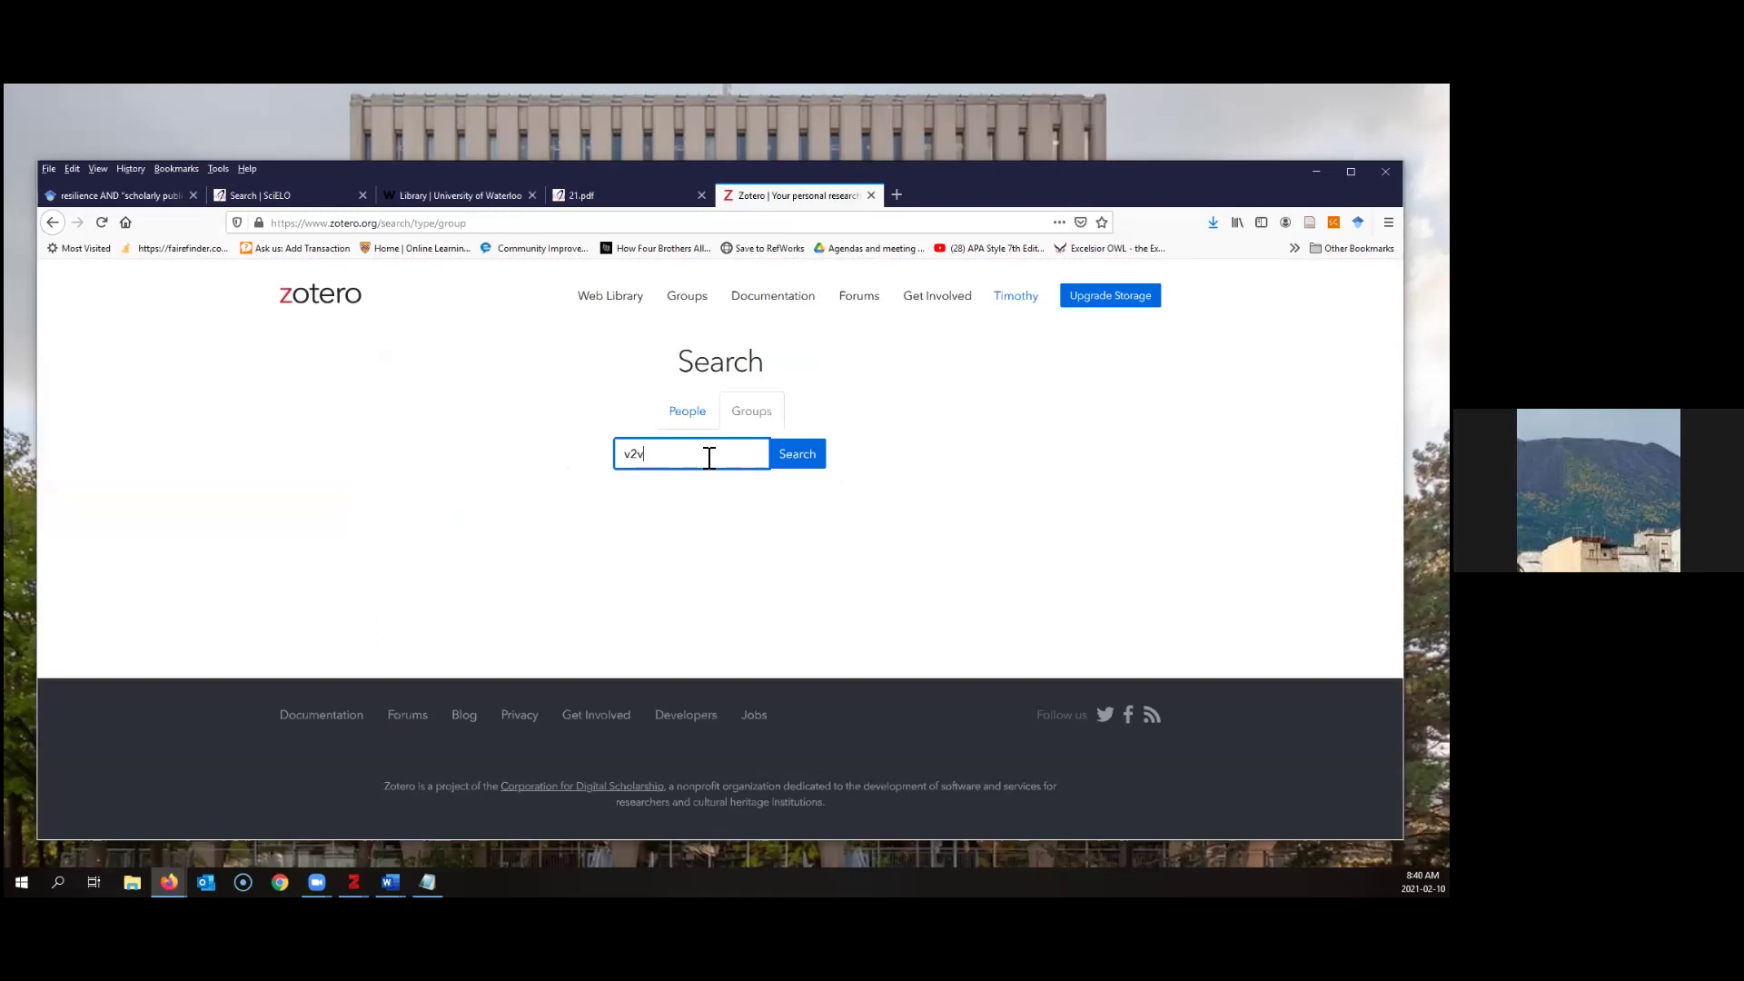
pyautogui.press('Return')
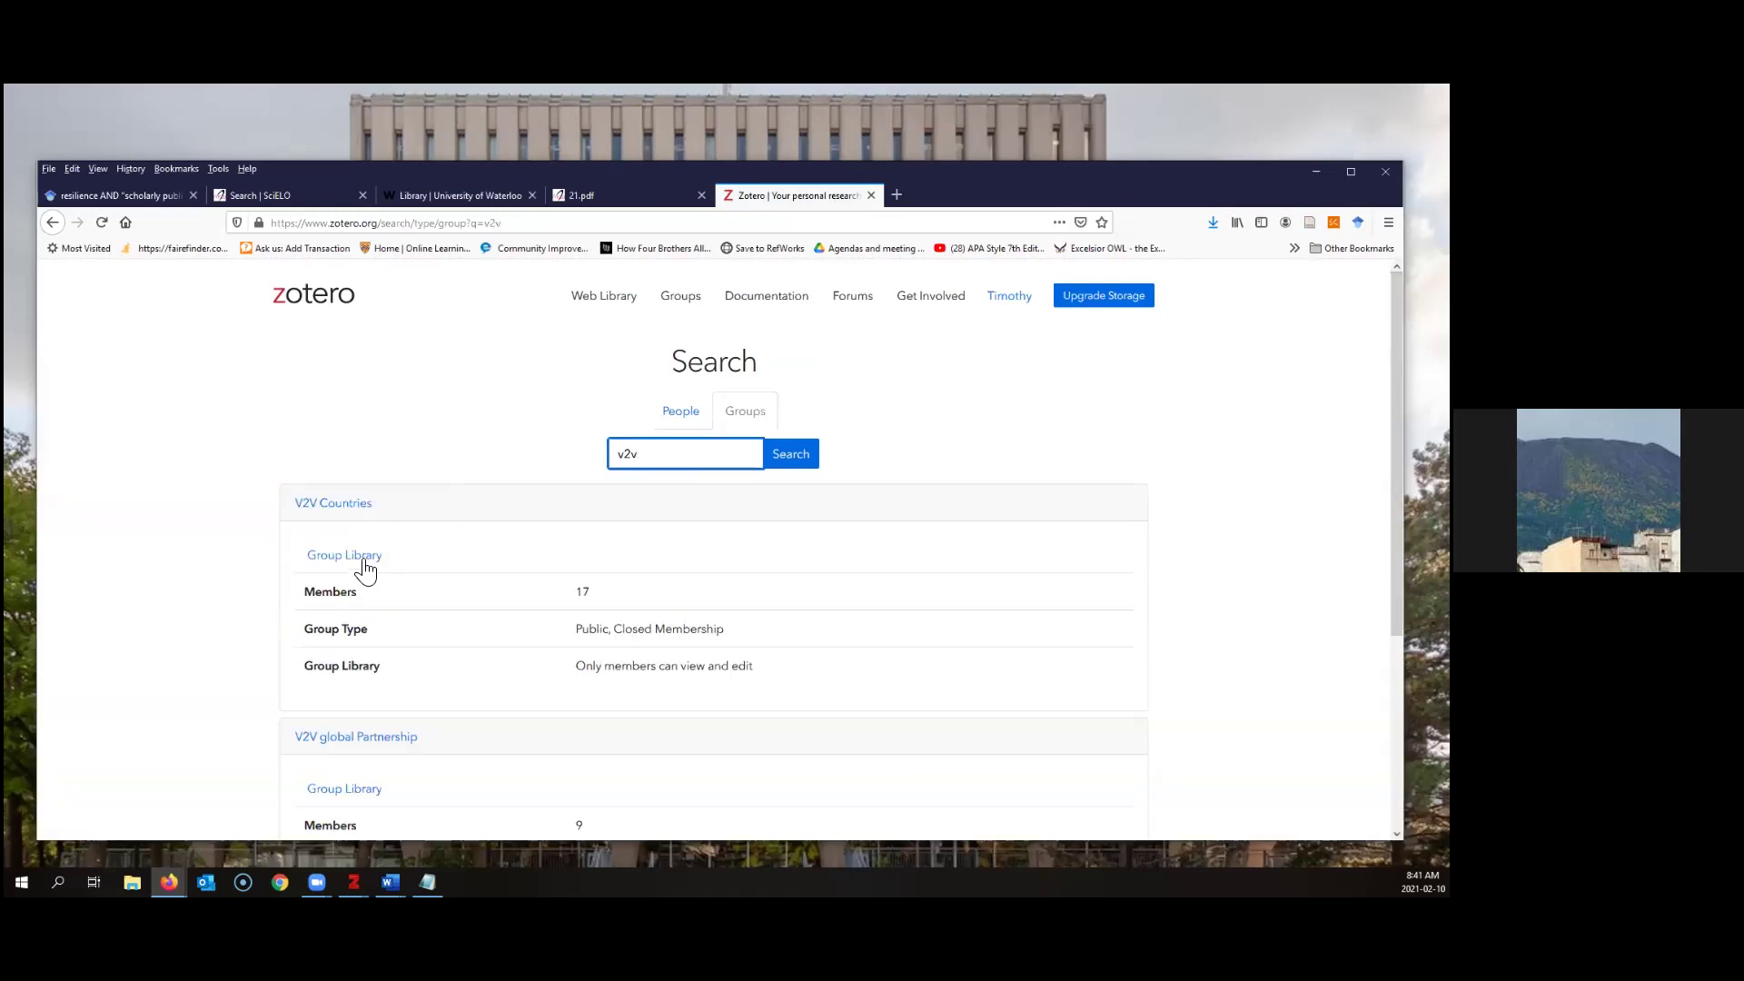
pyautogui.click(427, 552)
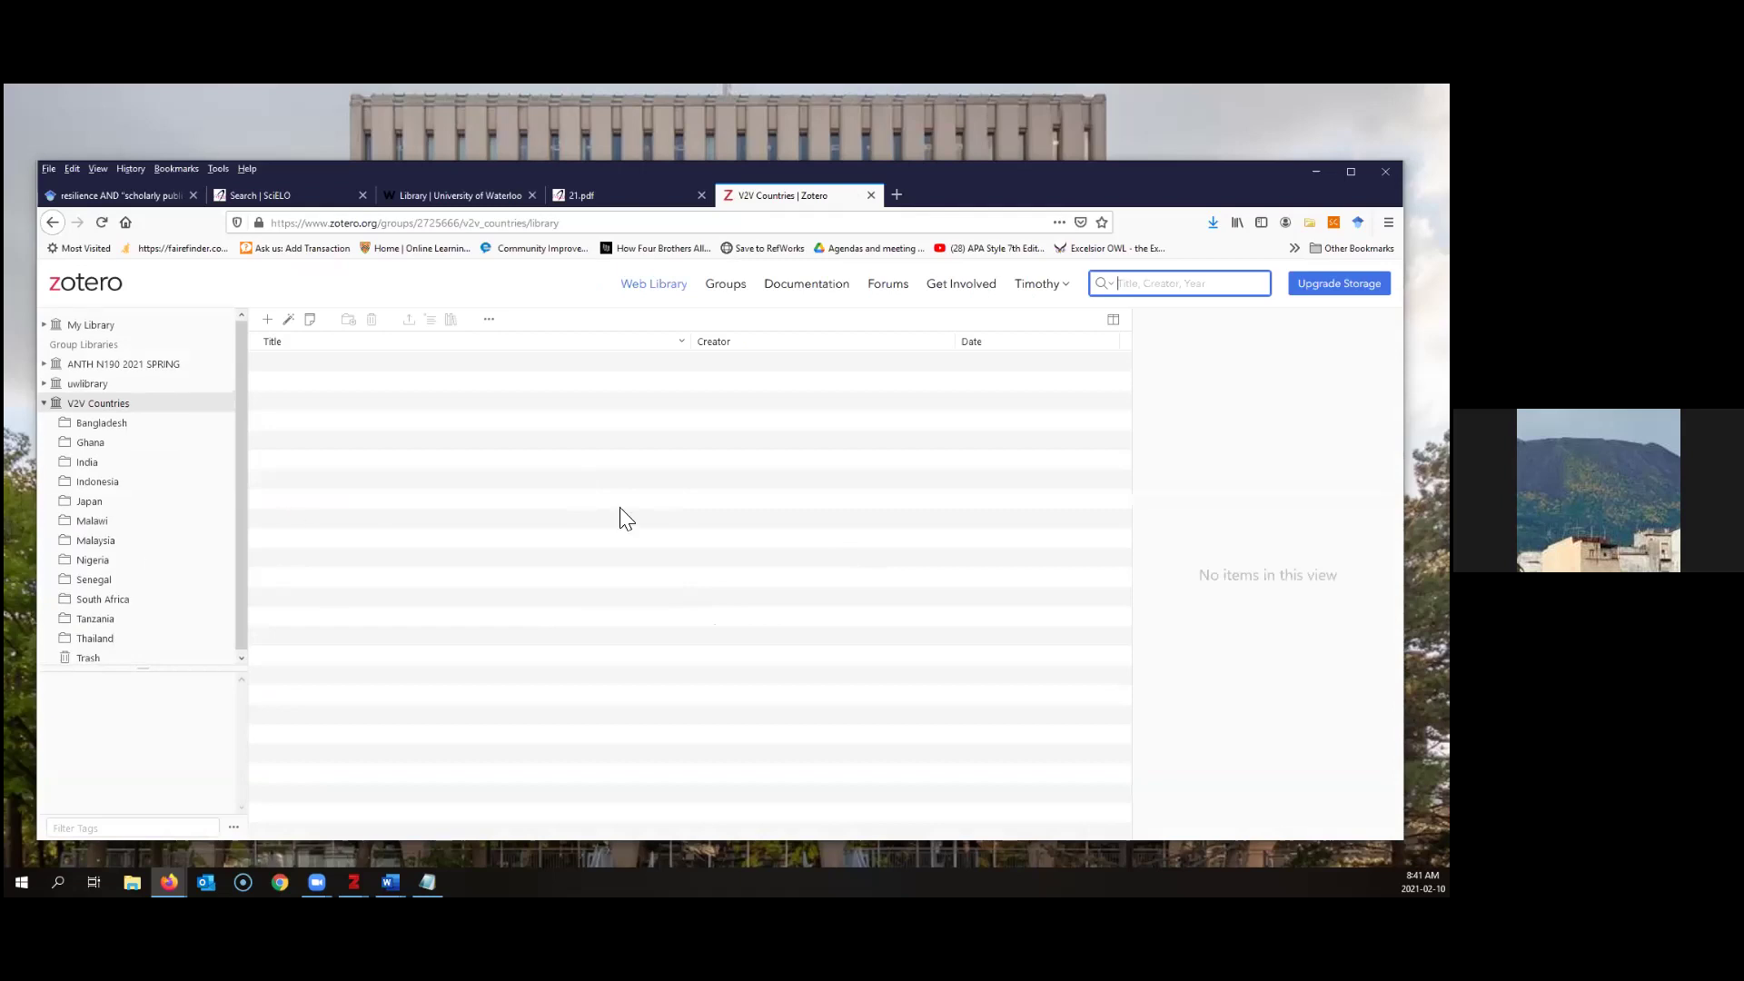
# Check the Ghana and Bangladesh collections, then switch to Word's Document2
pyautogui.click(84, 444)
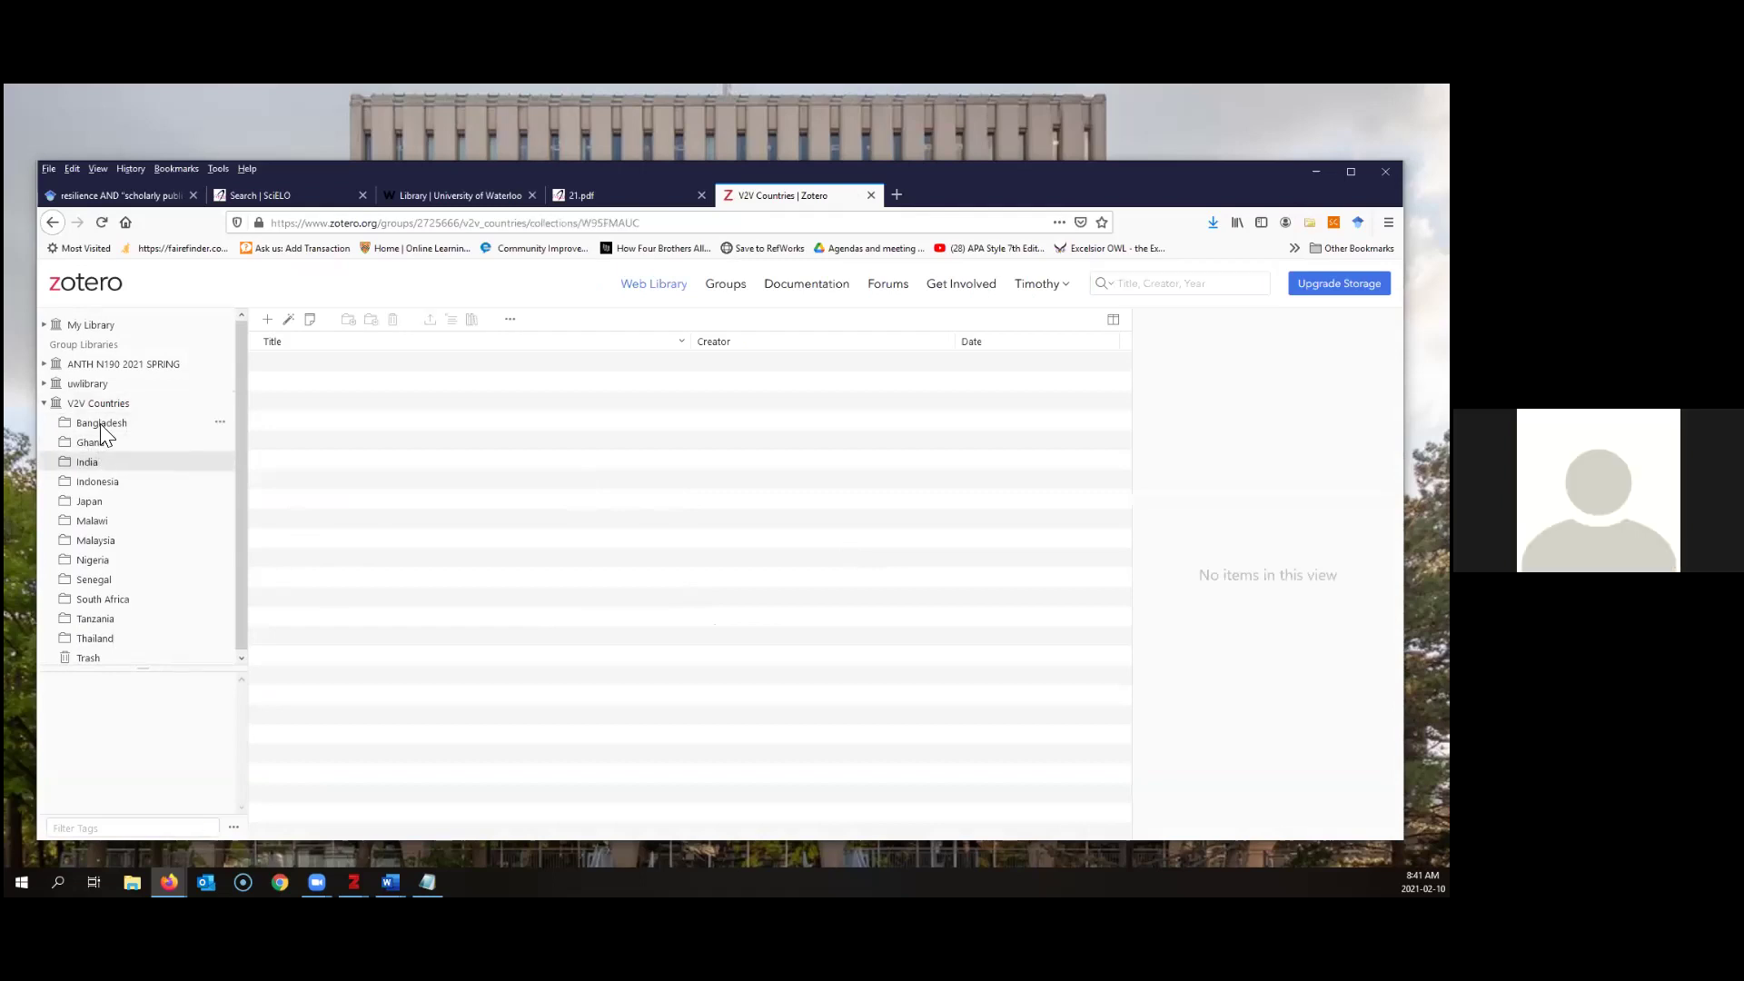
pyautogui.click(137, 422)
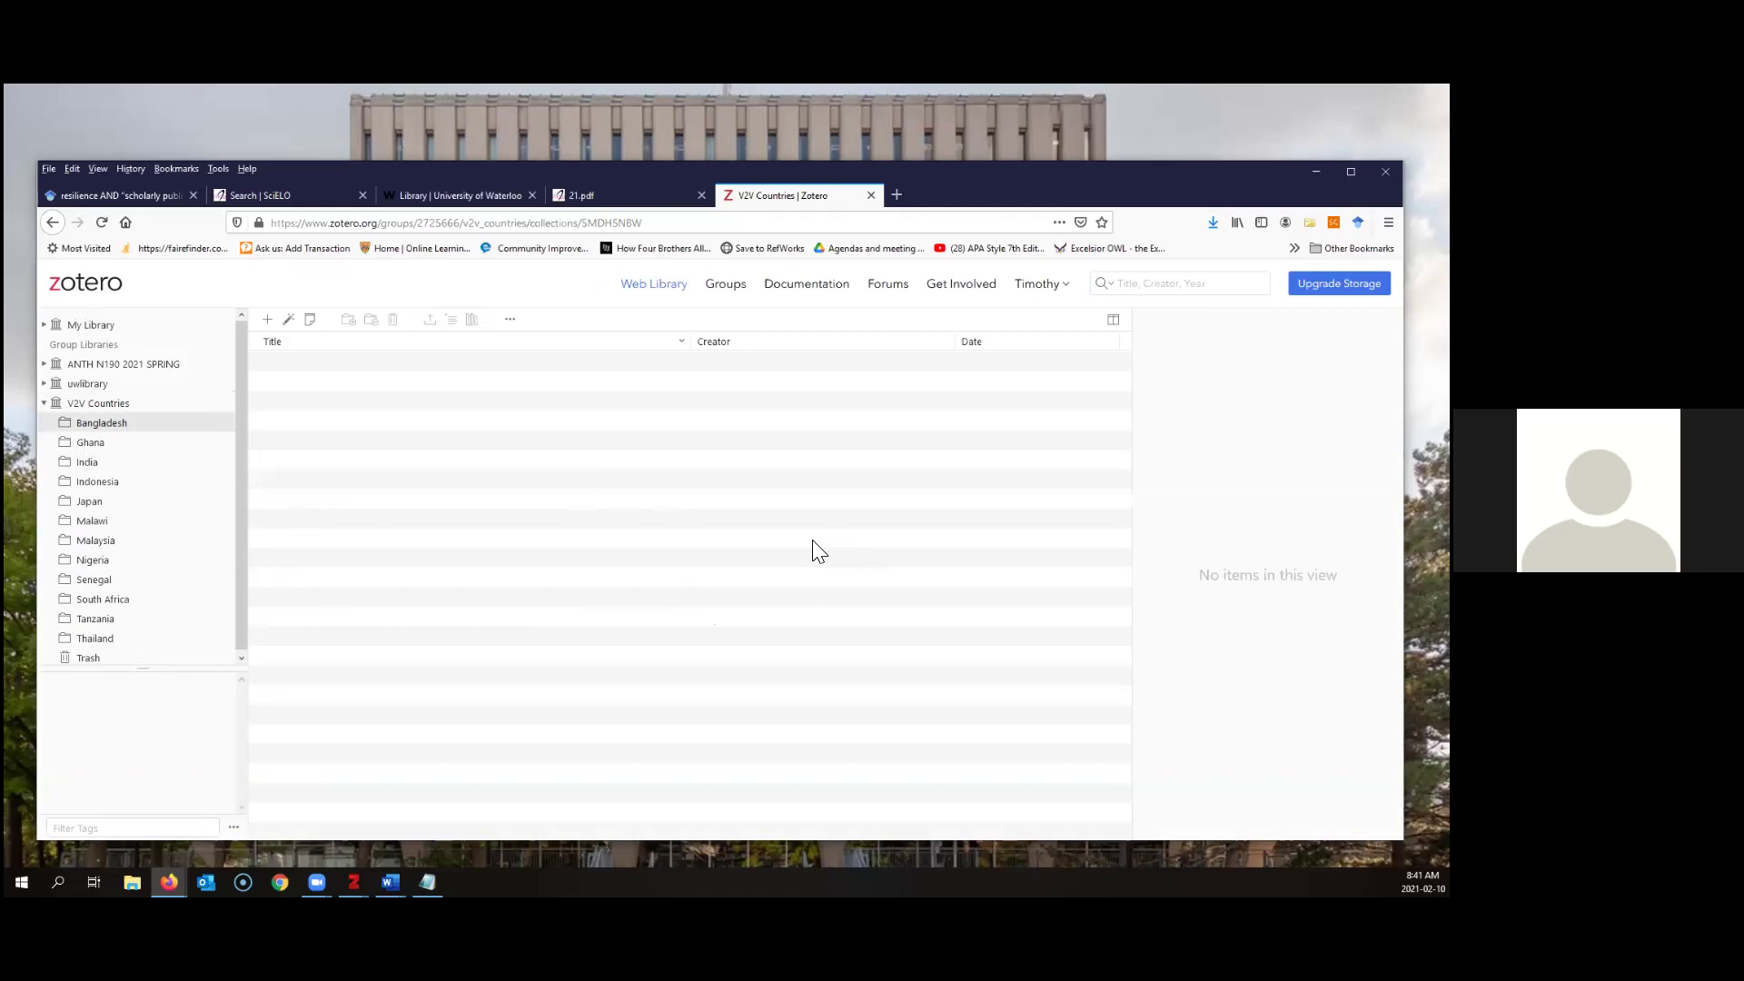
pyautogui.moveTo(391, 882)
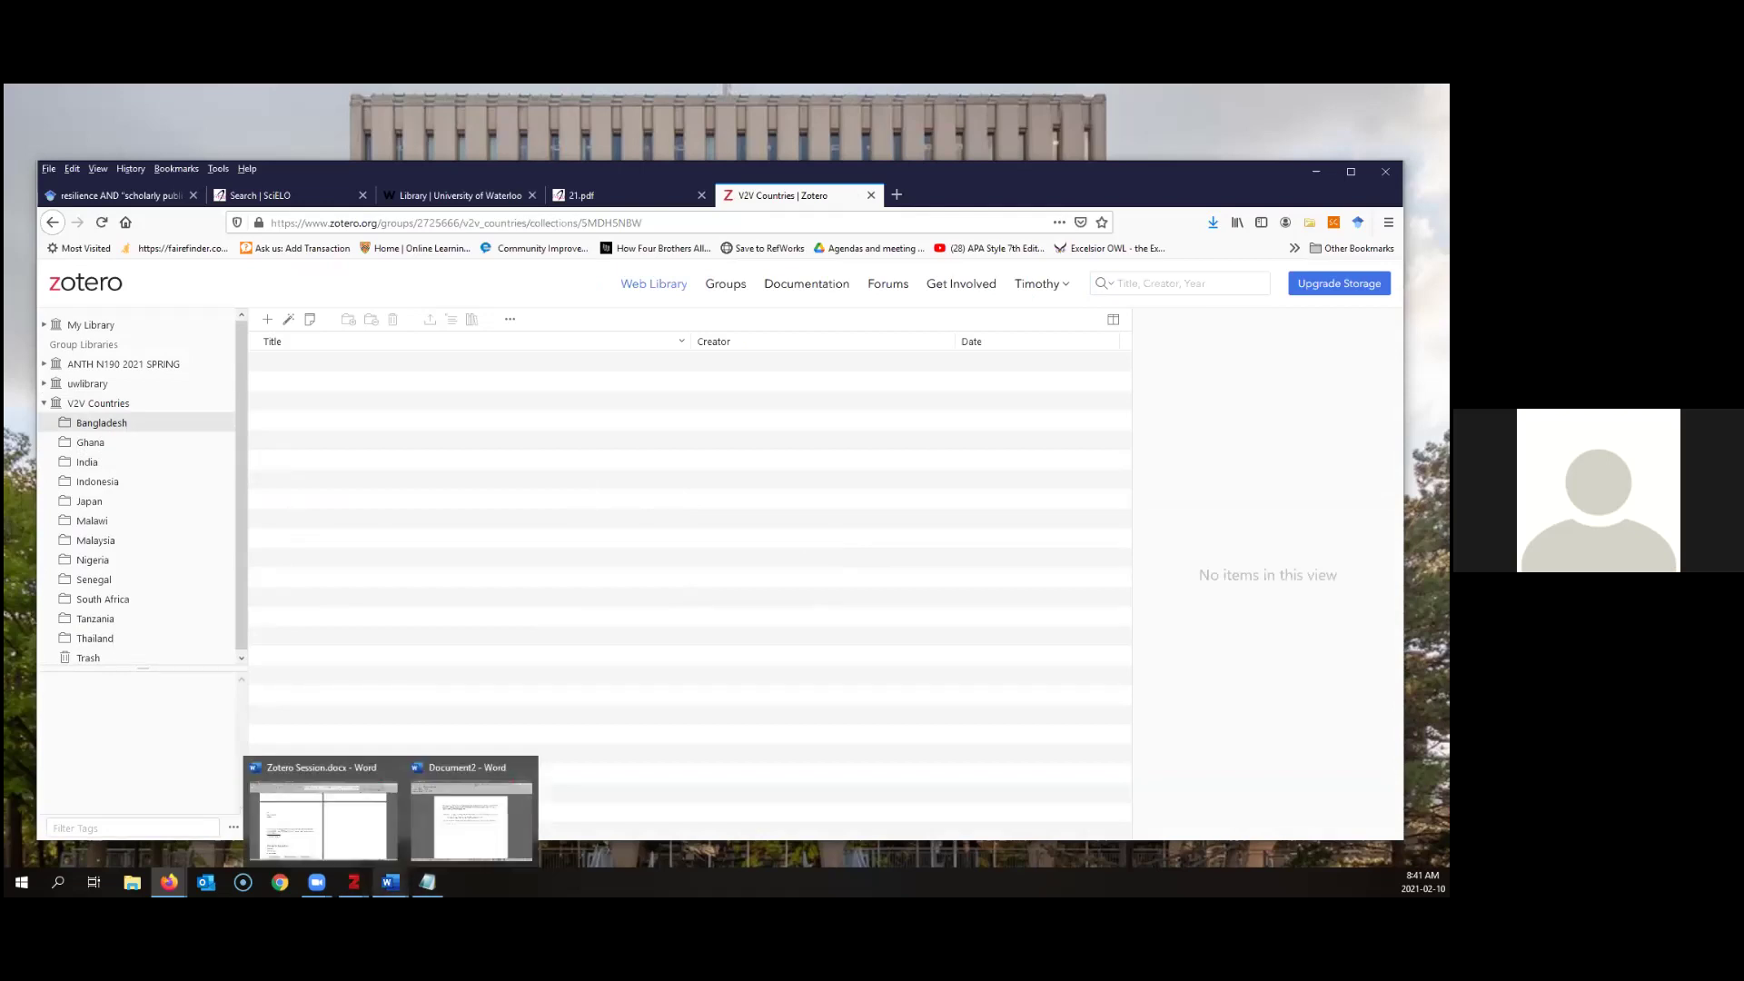
pyautogui.click(366, 841)
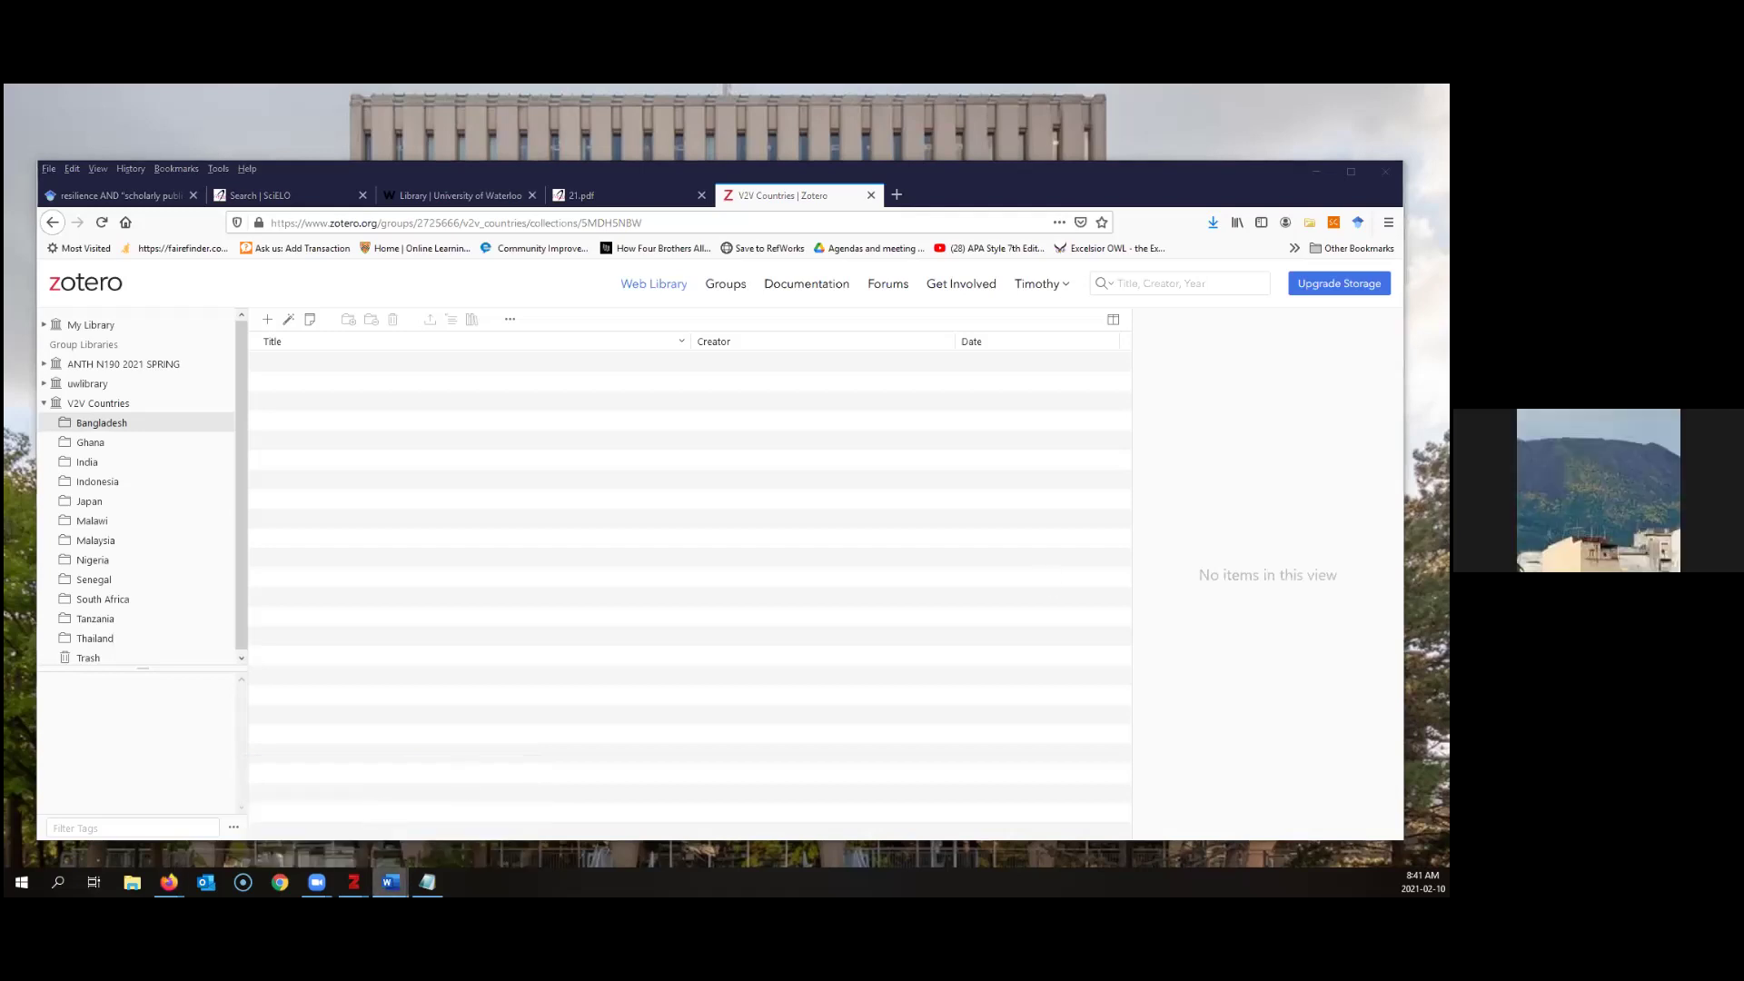
pyautogui.moveTo(391, 882)
pyautogui.click(490, 813)
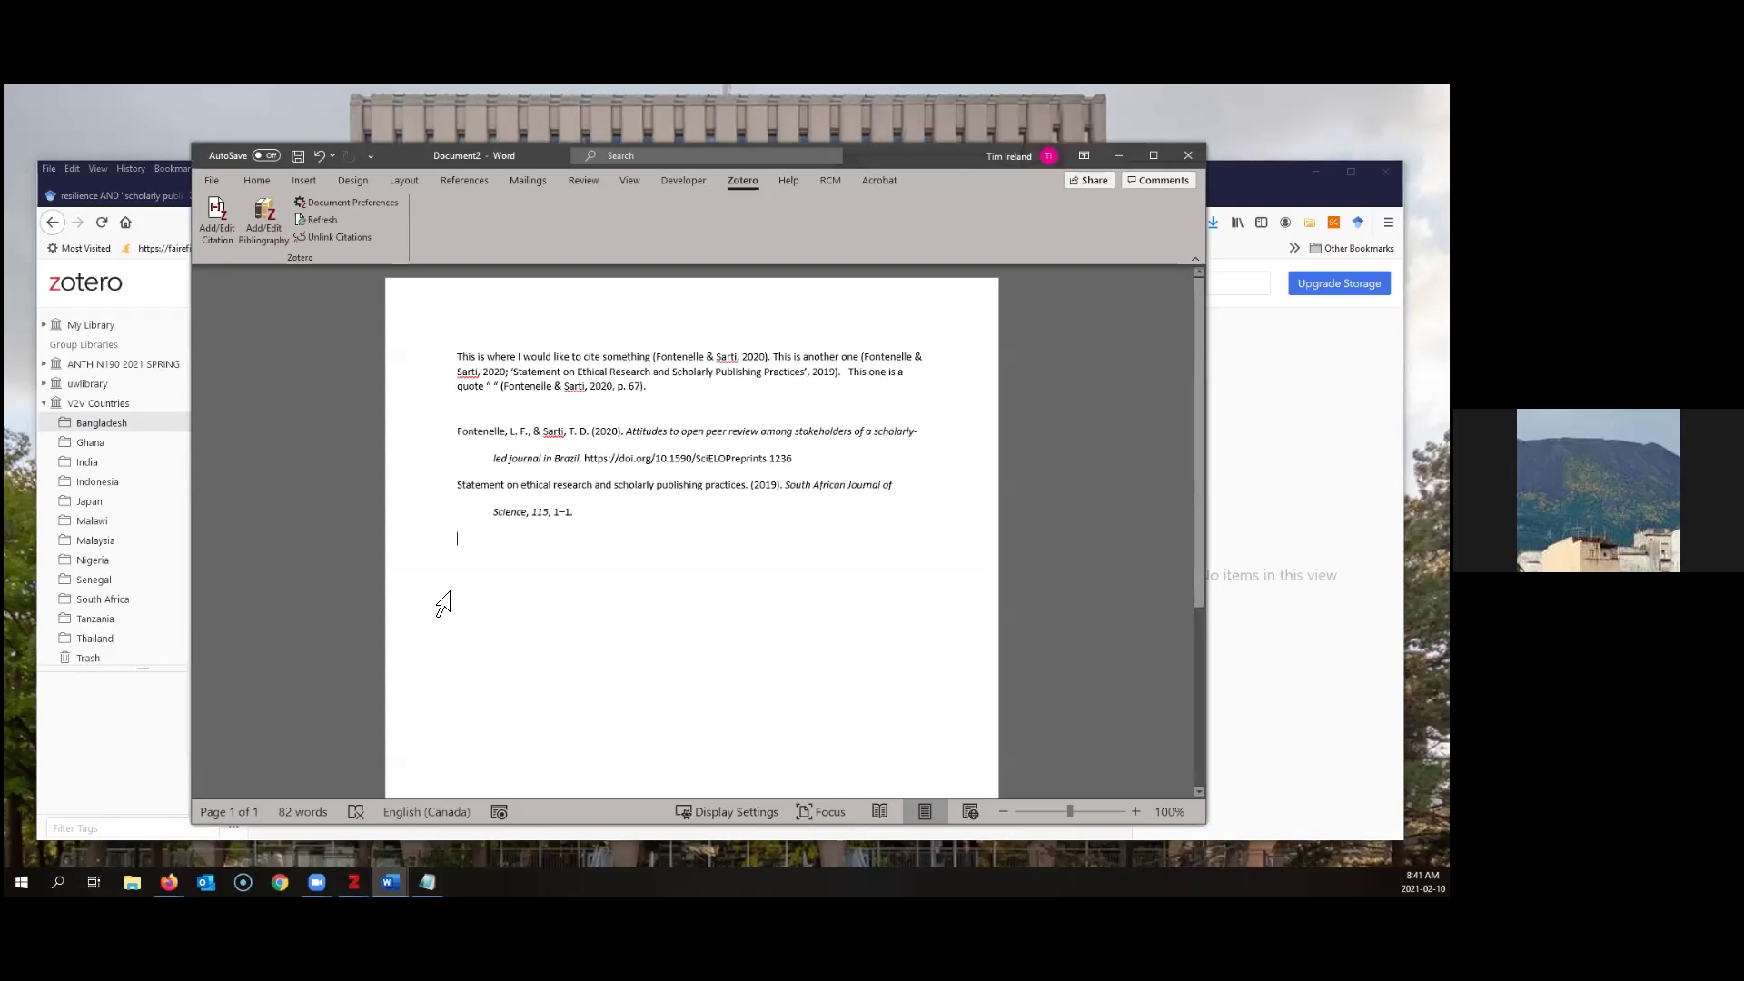
# Create a blank Word document containing 'This is something from another country'
pyautogui.click(205, 180)
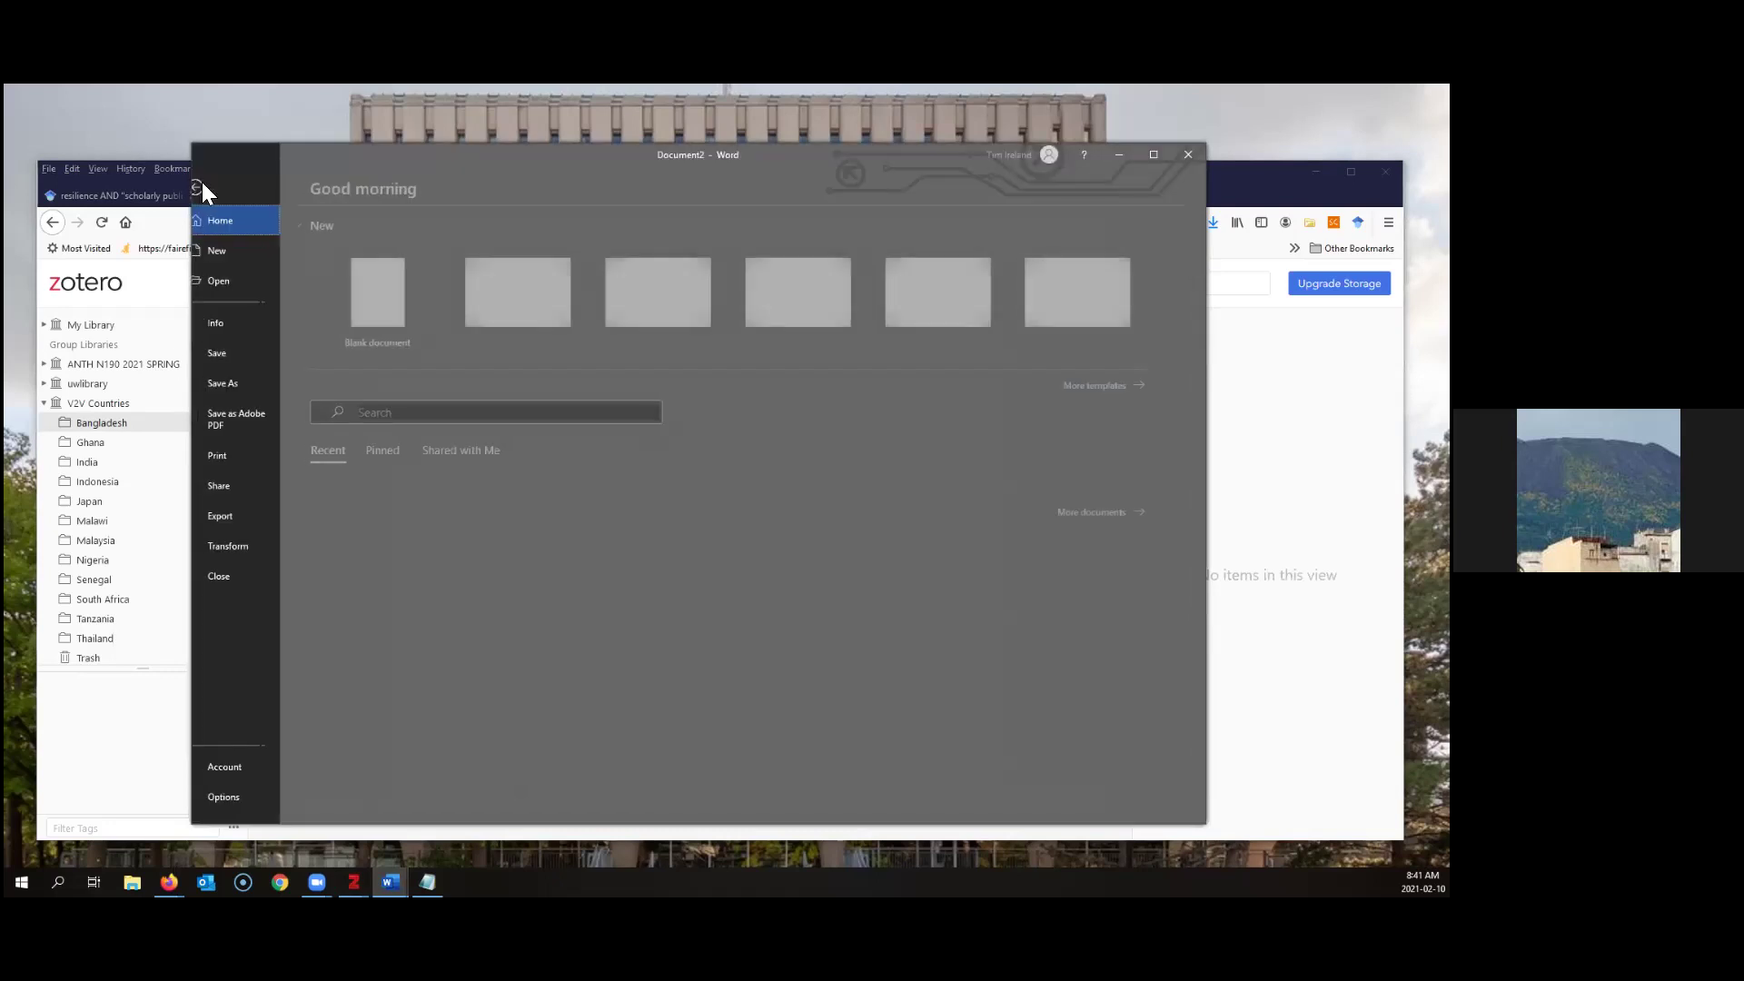
pyautogui.click(406, 336)
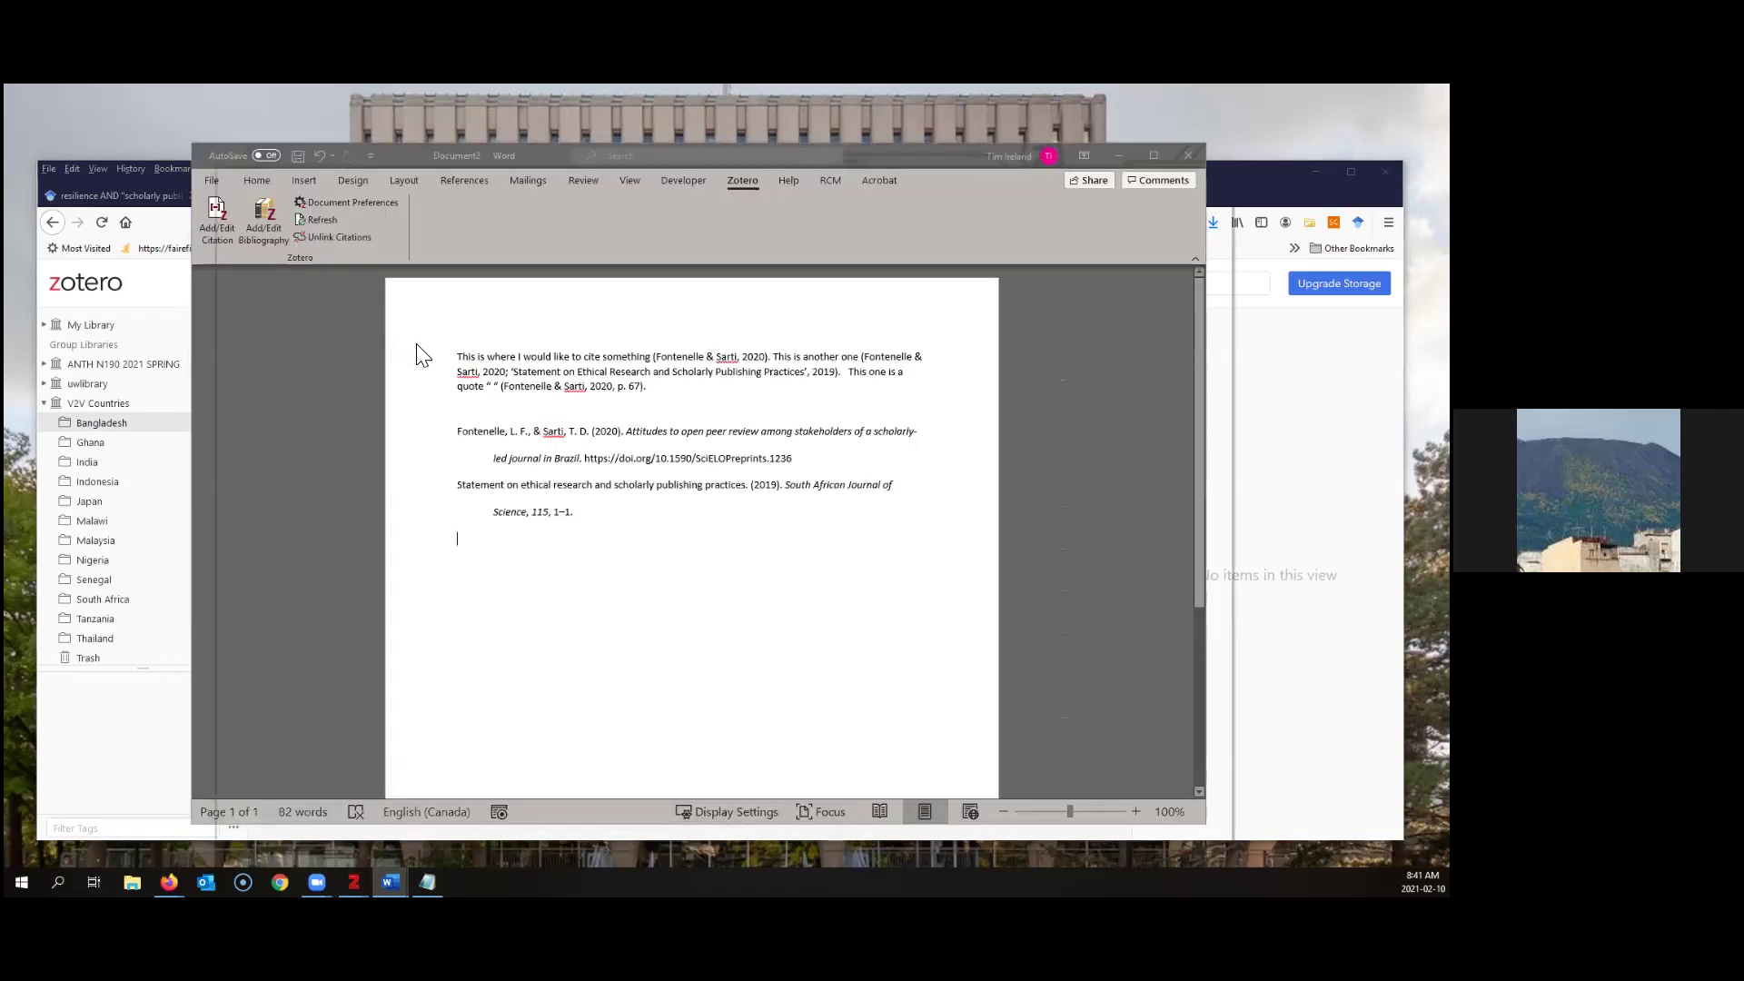
pyautogui.write('This')
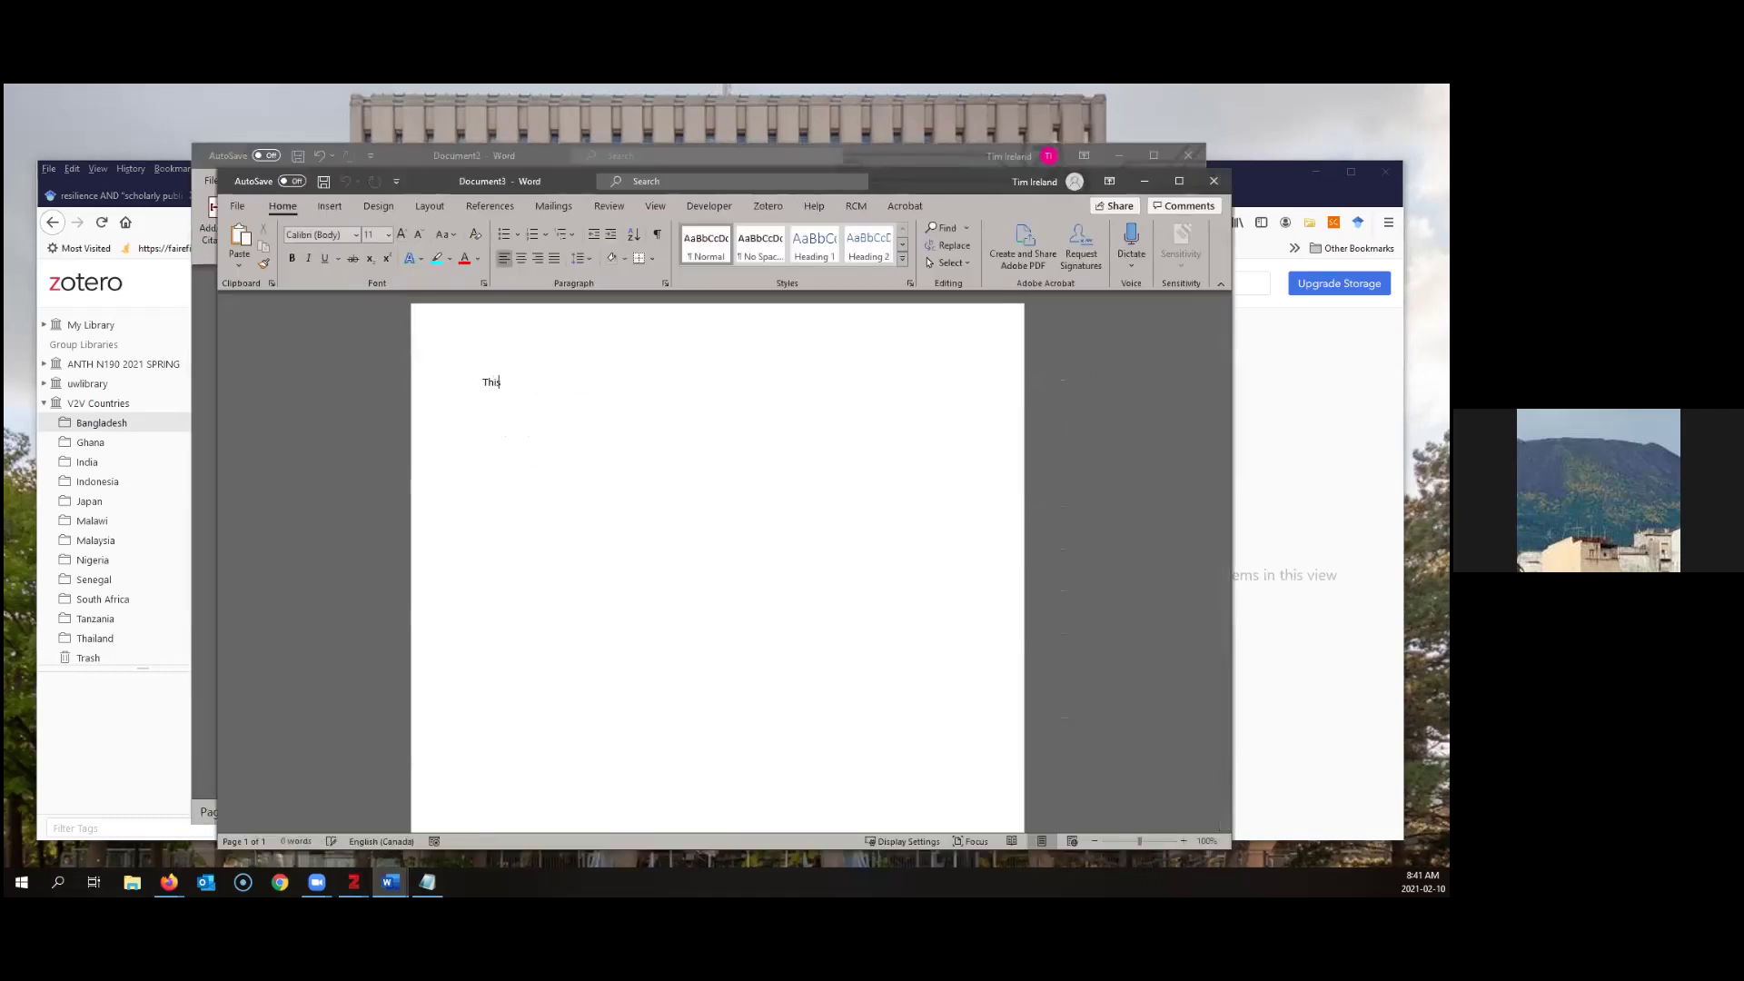
pyautogui.write(' is something from another co')
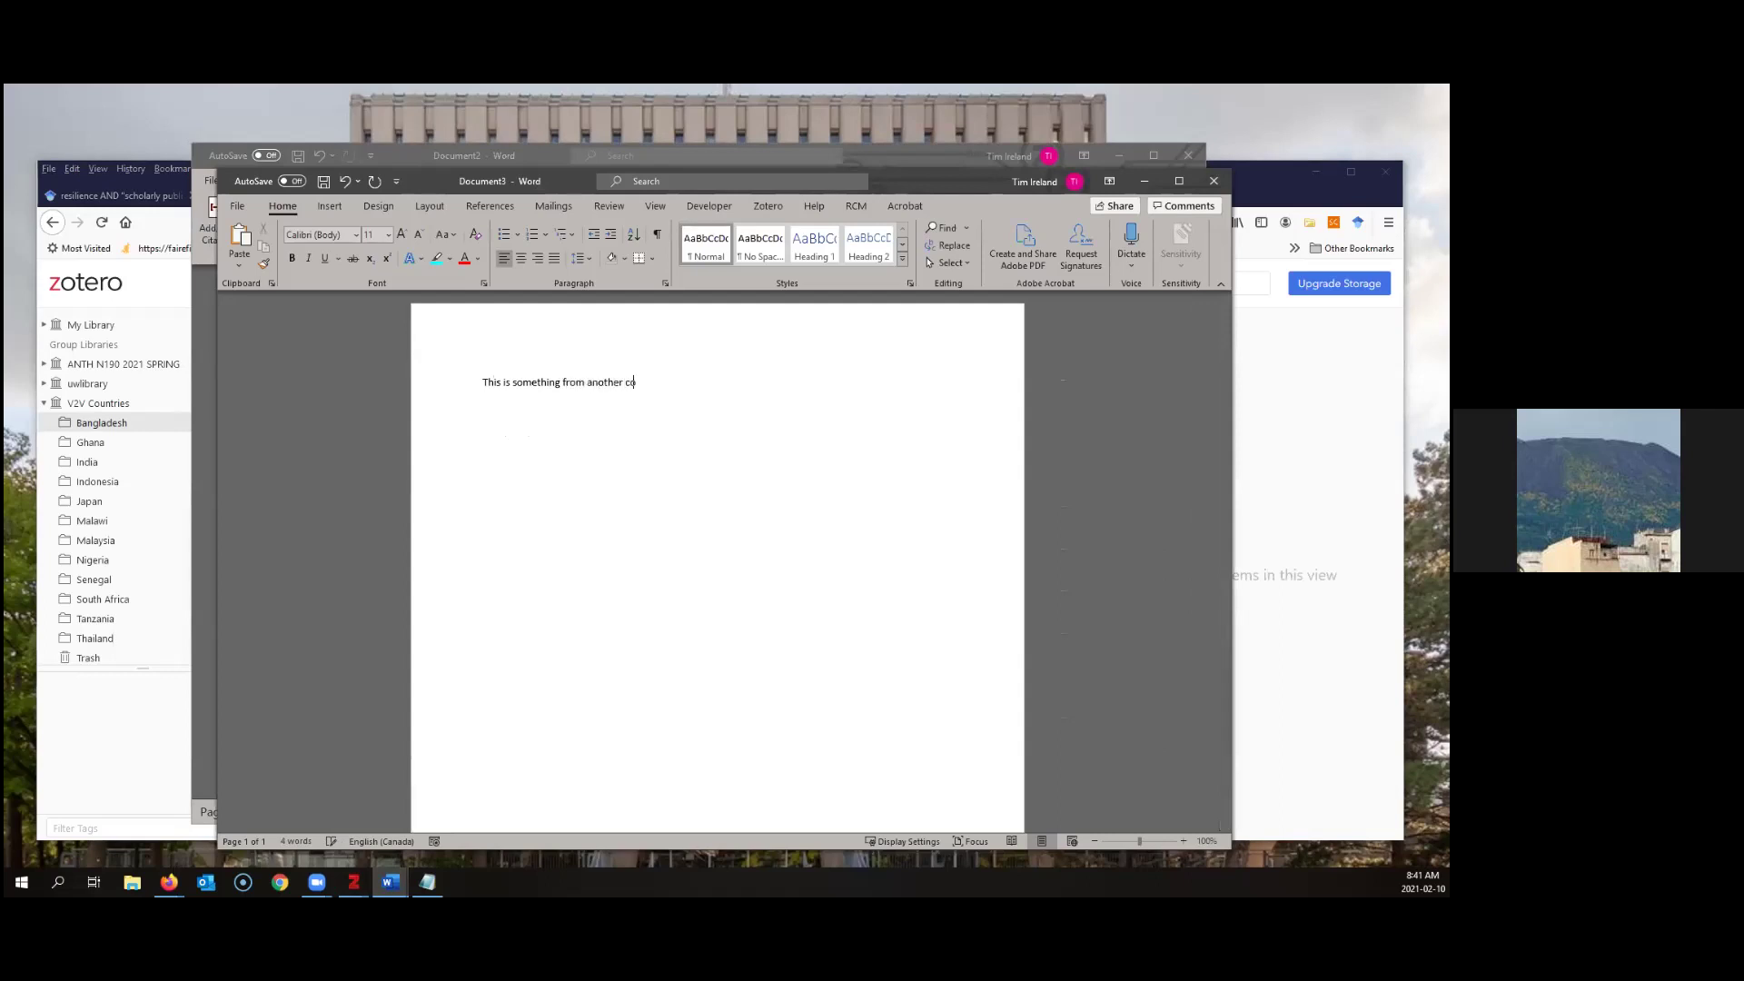
pyautogui.write('untry')
pyautogui.click(767, 207)
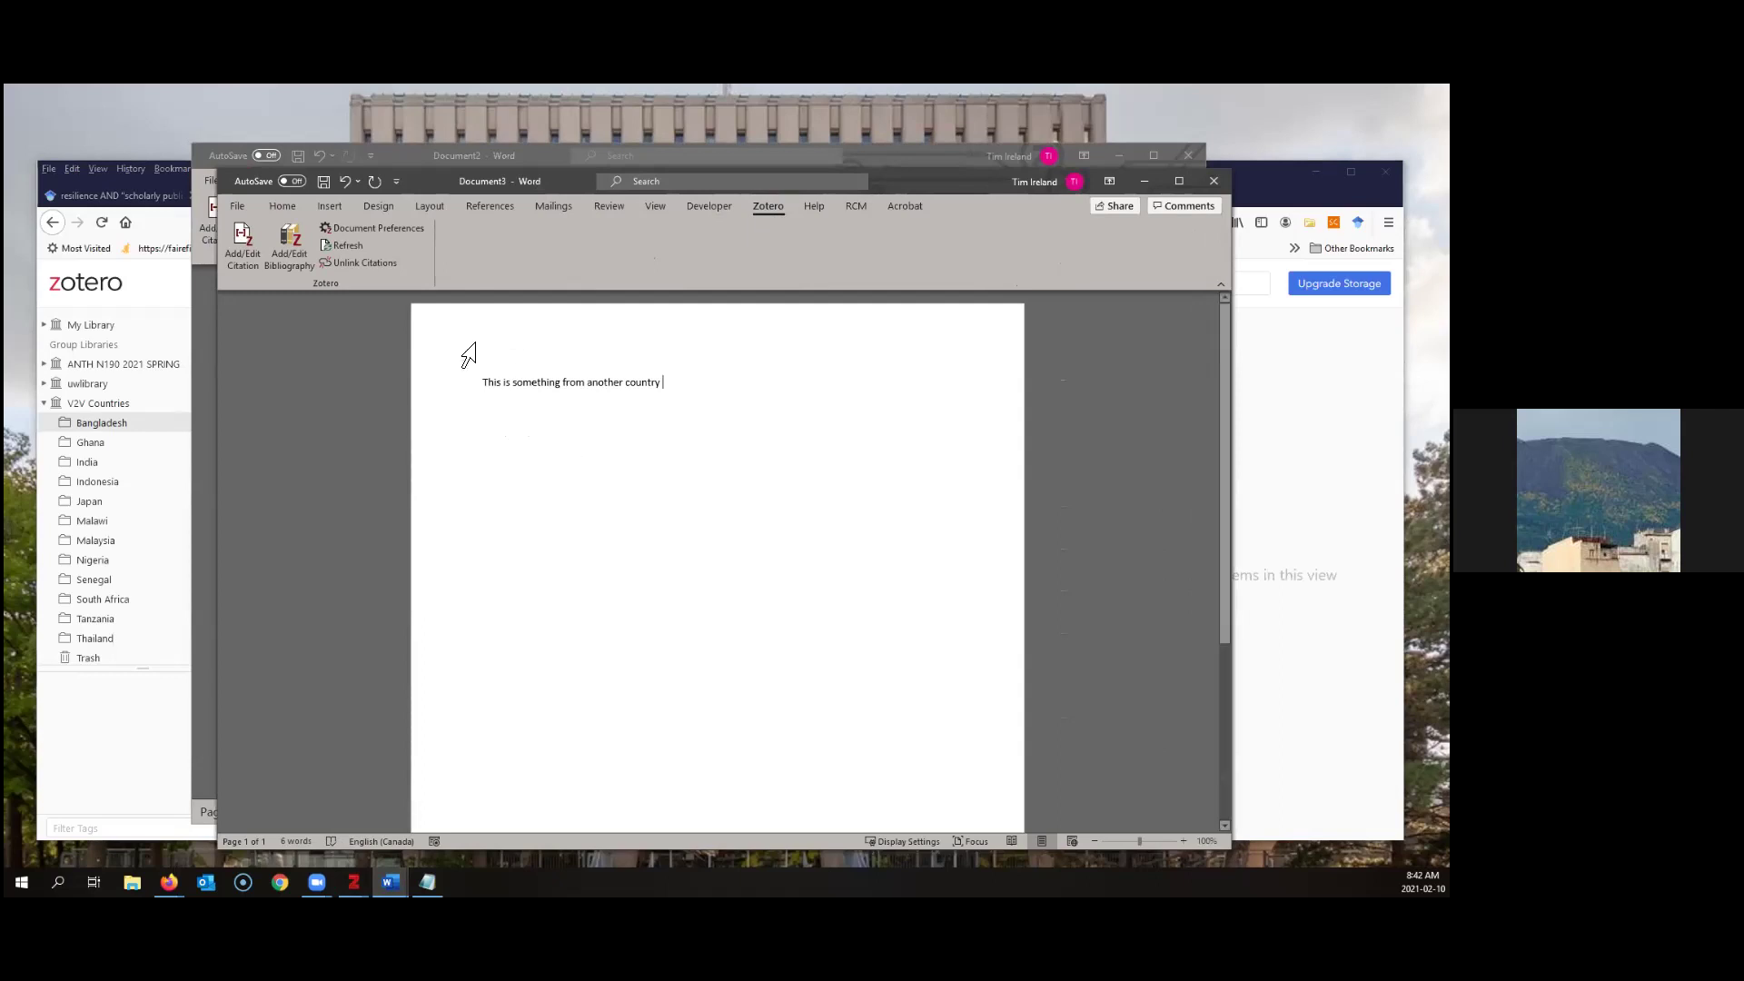
# Set Document3's citation style to APA 7th edition and start a citation after the sentence
pyautogui.click(242, 239)
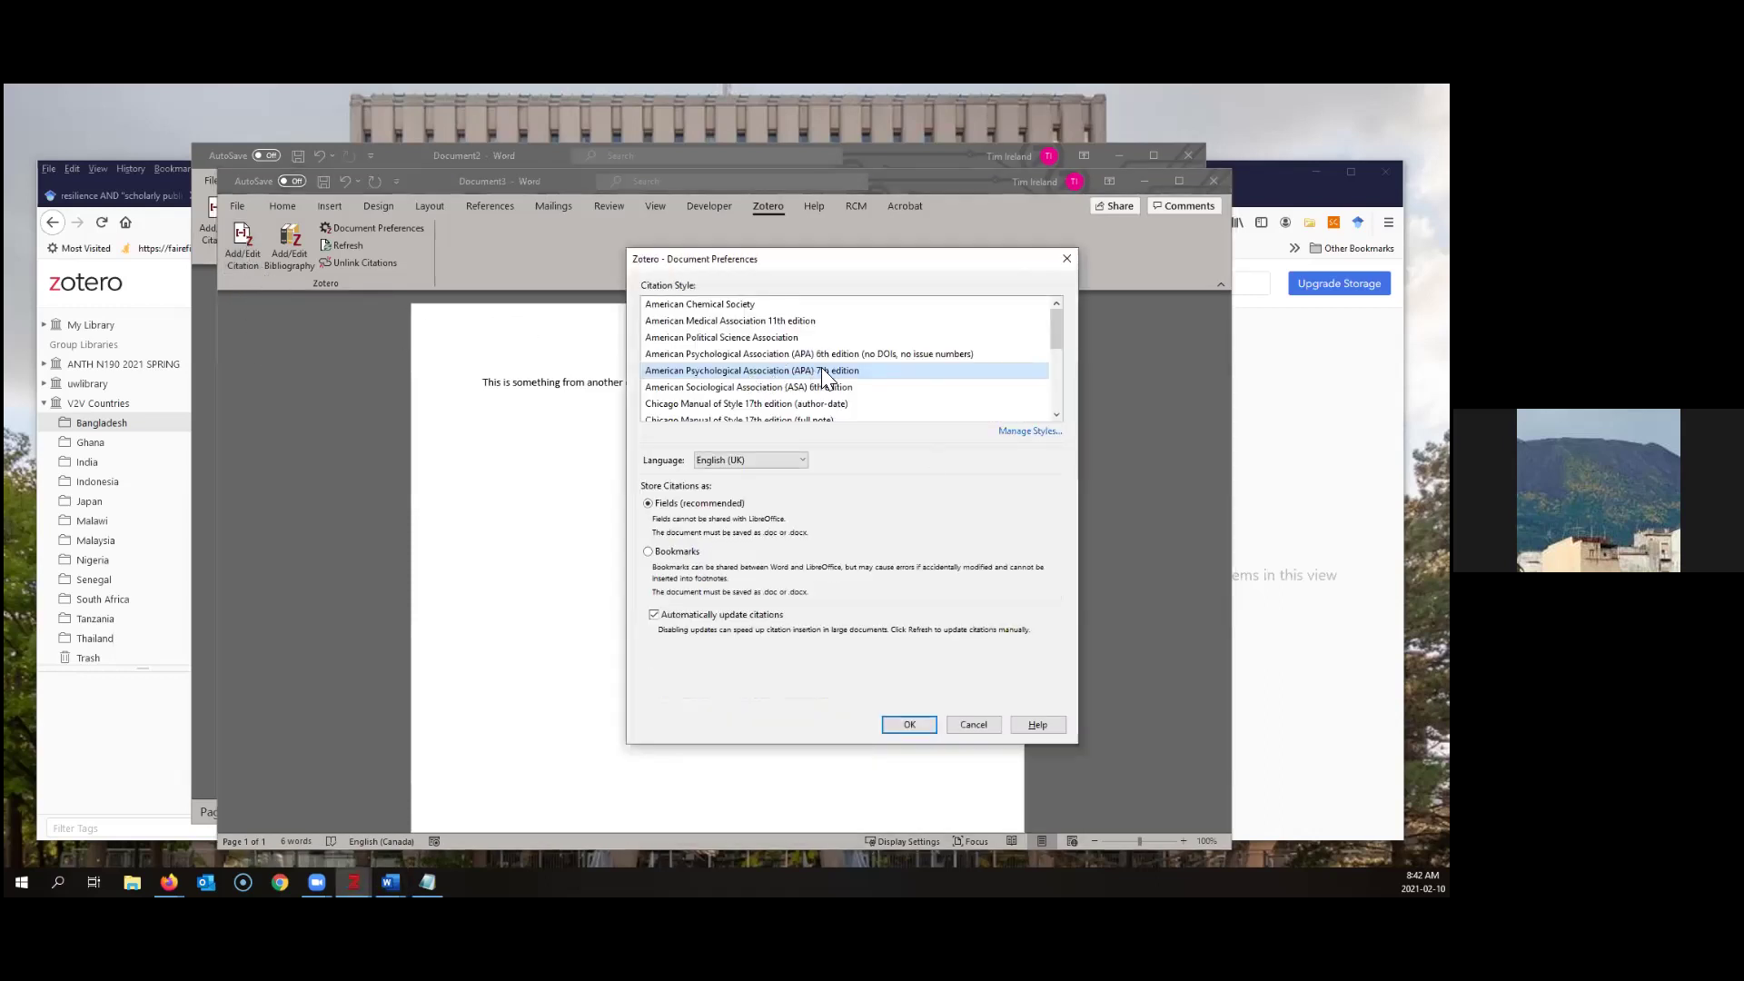
pyautogui.click(905, 724)
pyautogui.click(238, 241)
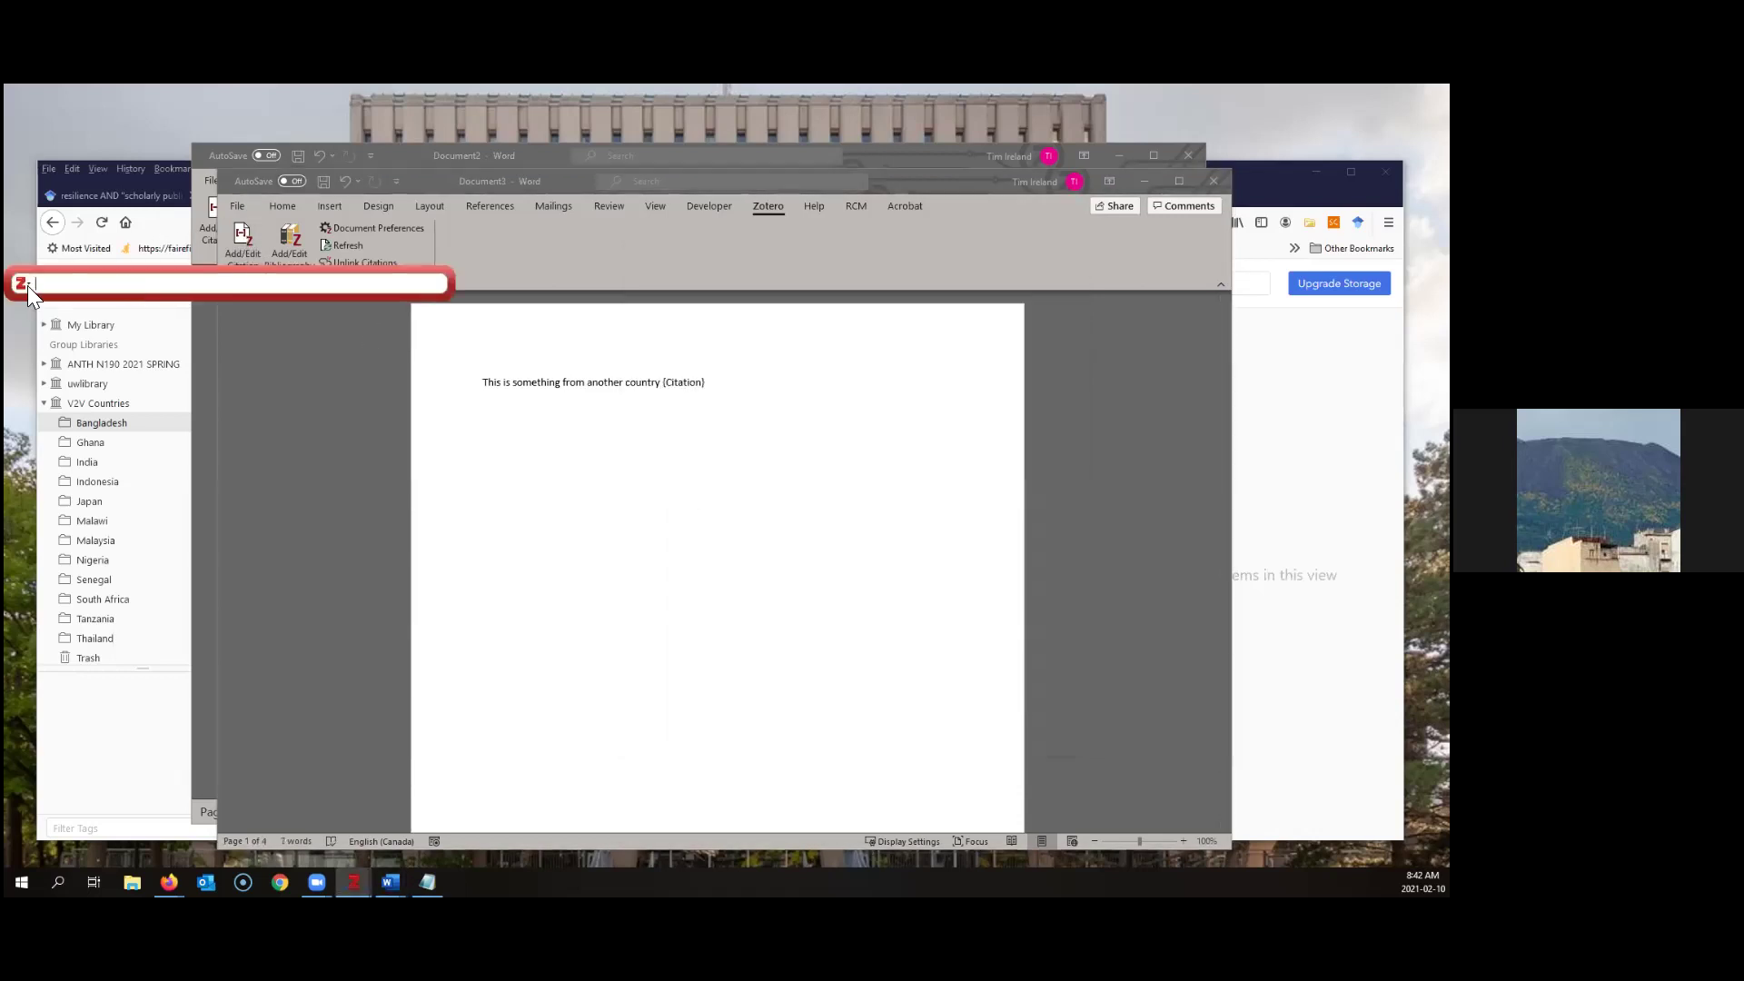
pyautogui.click(27, 284)
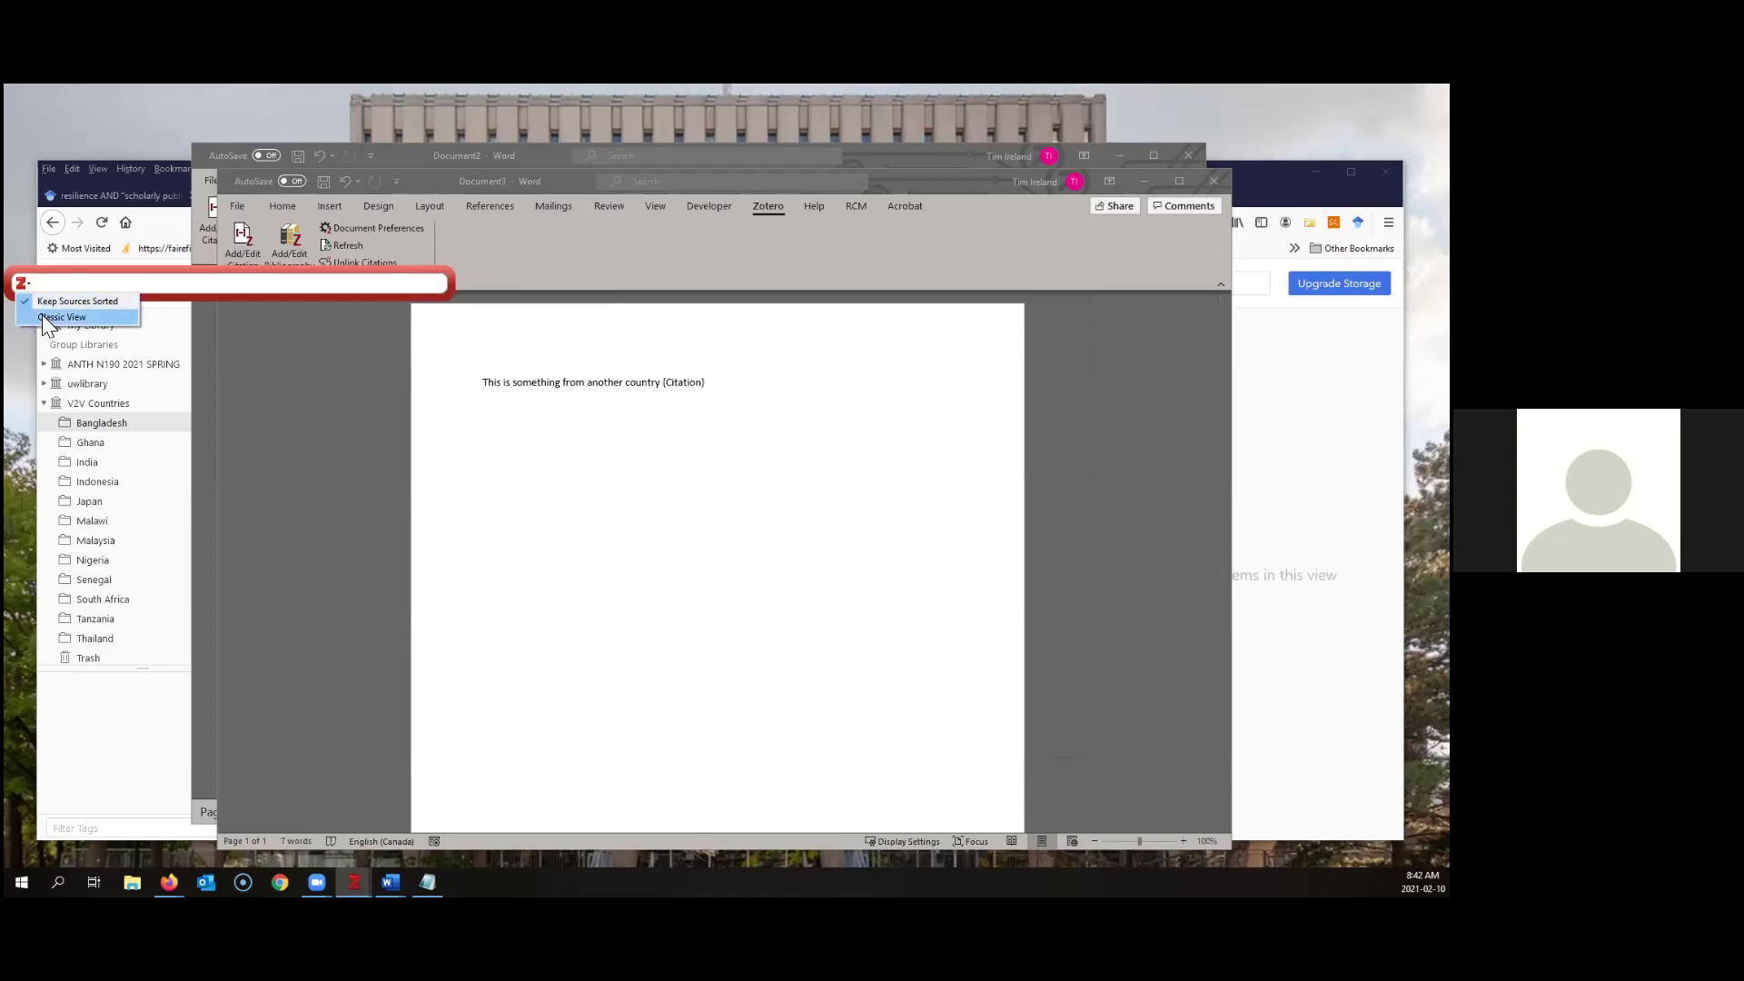
# Cancel the citation from Classic View and minimize Zotero, now listing V2V Countries
pyautogui.press('Return')
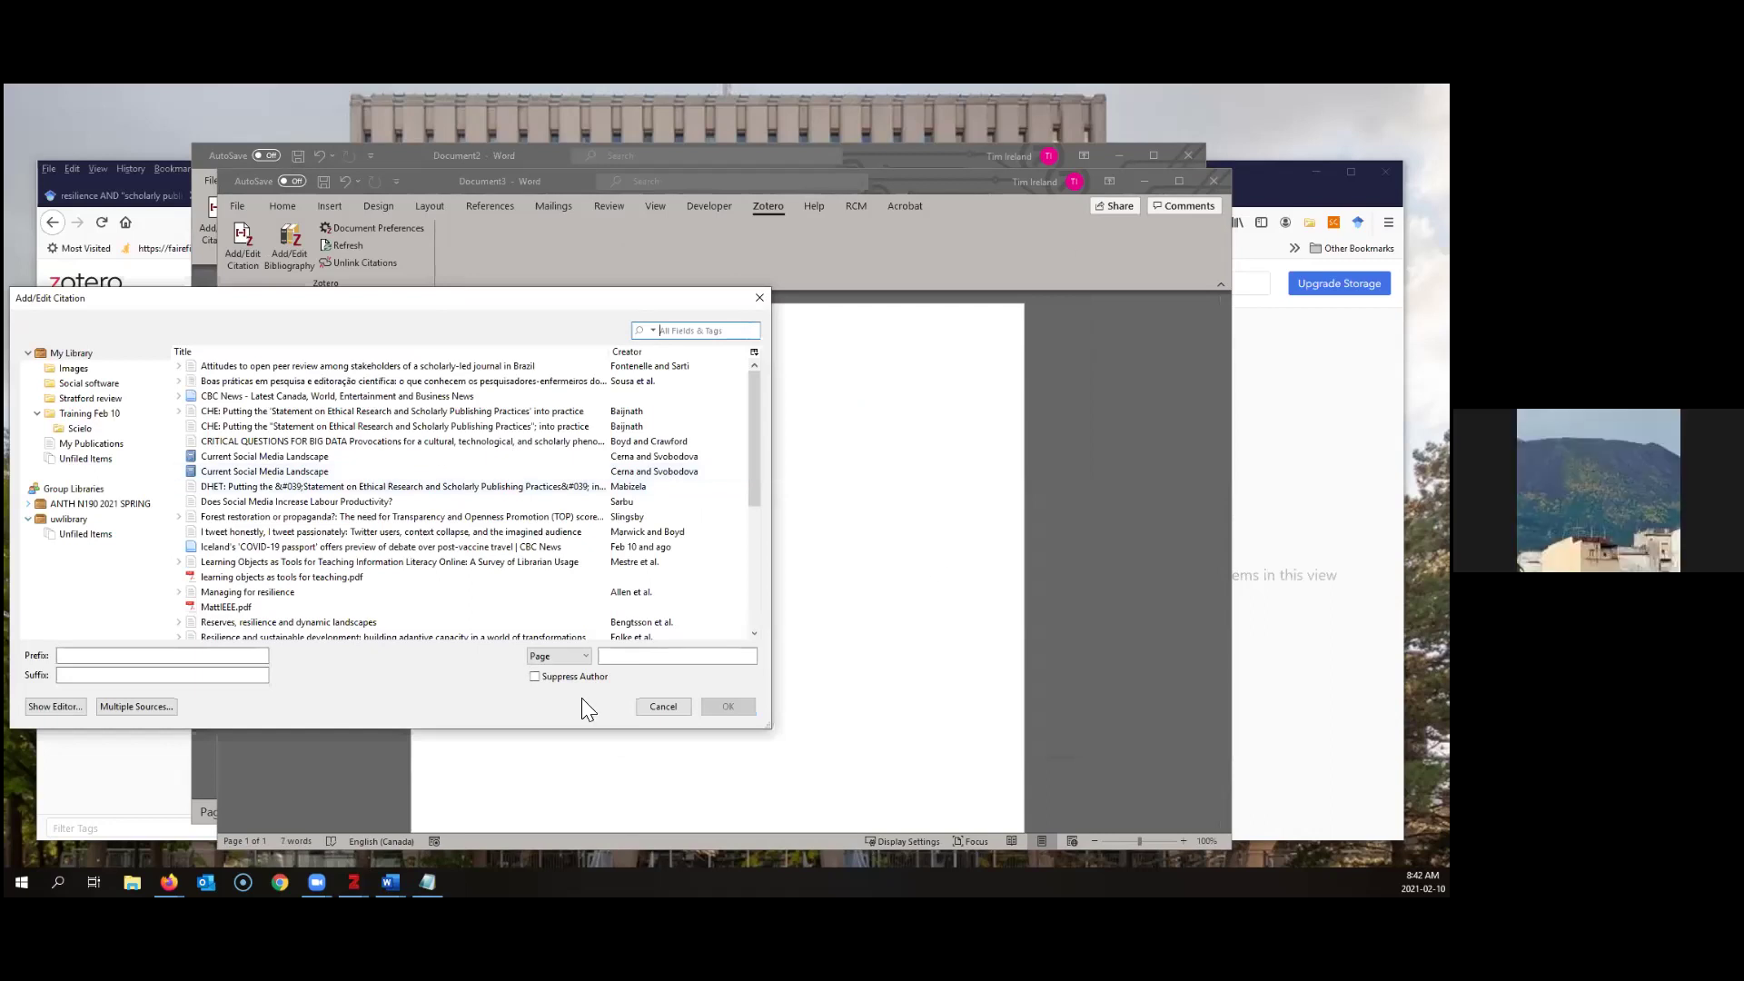
pyautogui.click(670, 707)
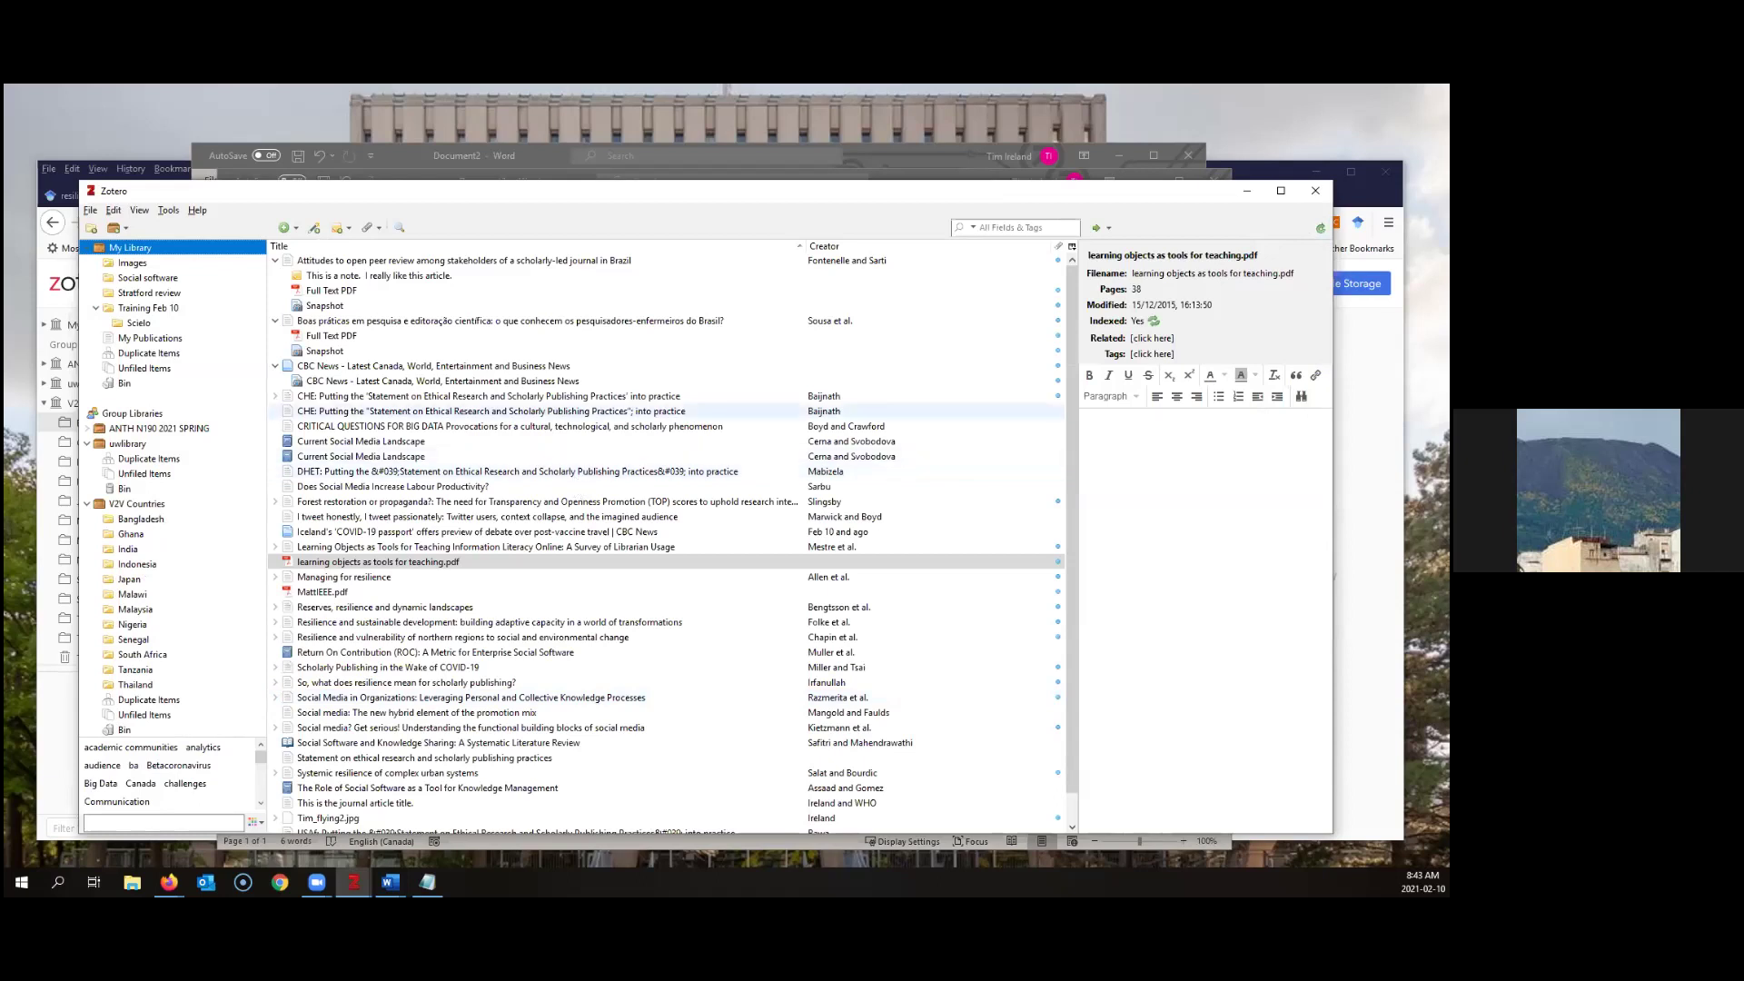
pyautogui.click(1247, 191)
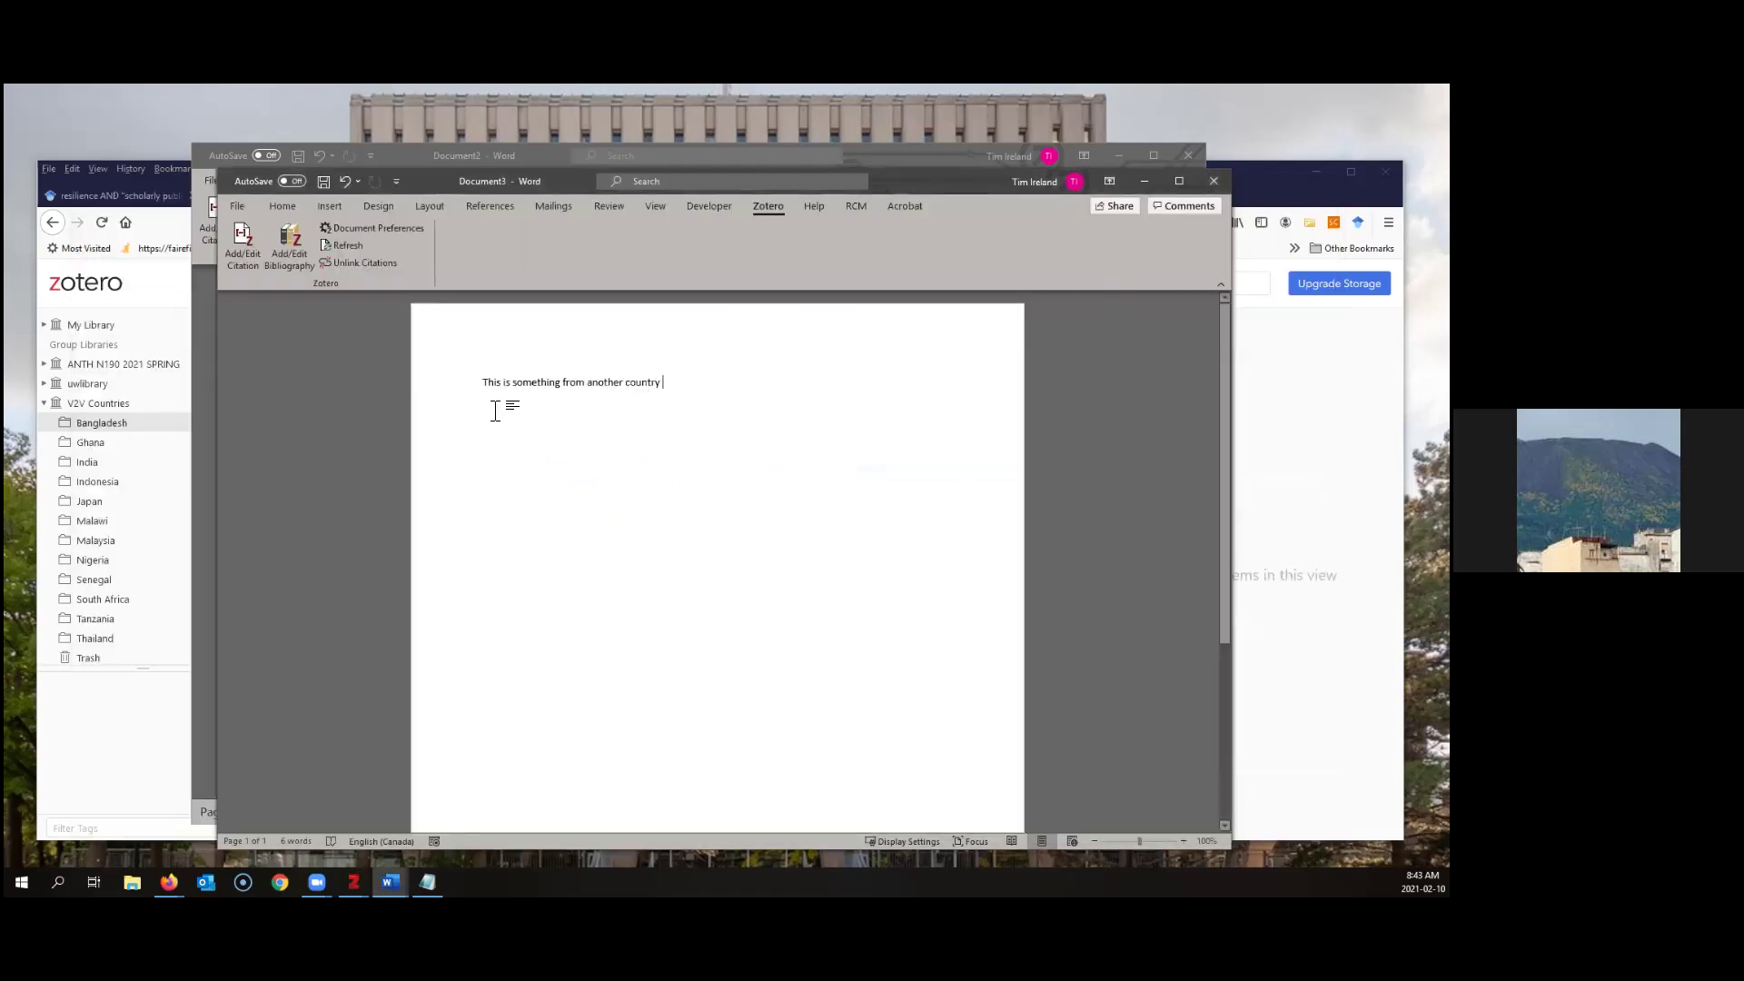
# Start a citation in the classic picker and browse V2V Countries, Bangladesh, Ghana and India
pyautogui.click(240, 243)
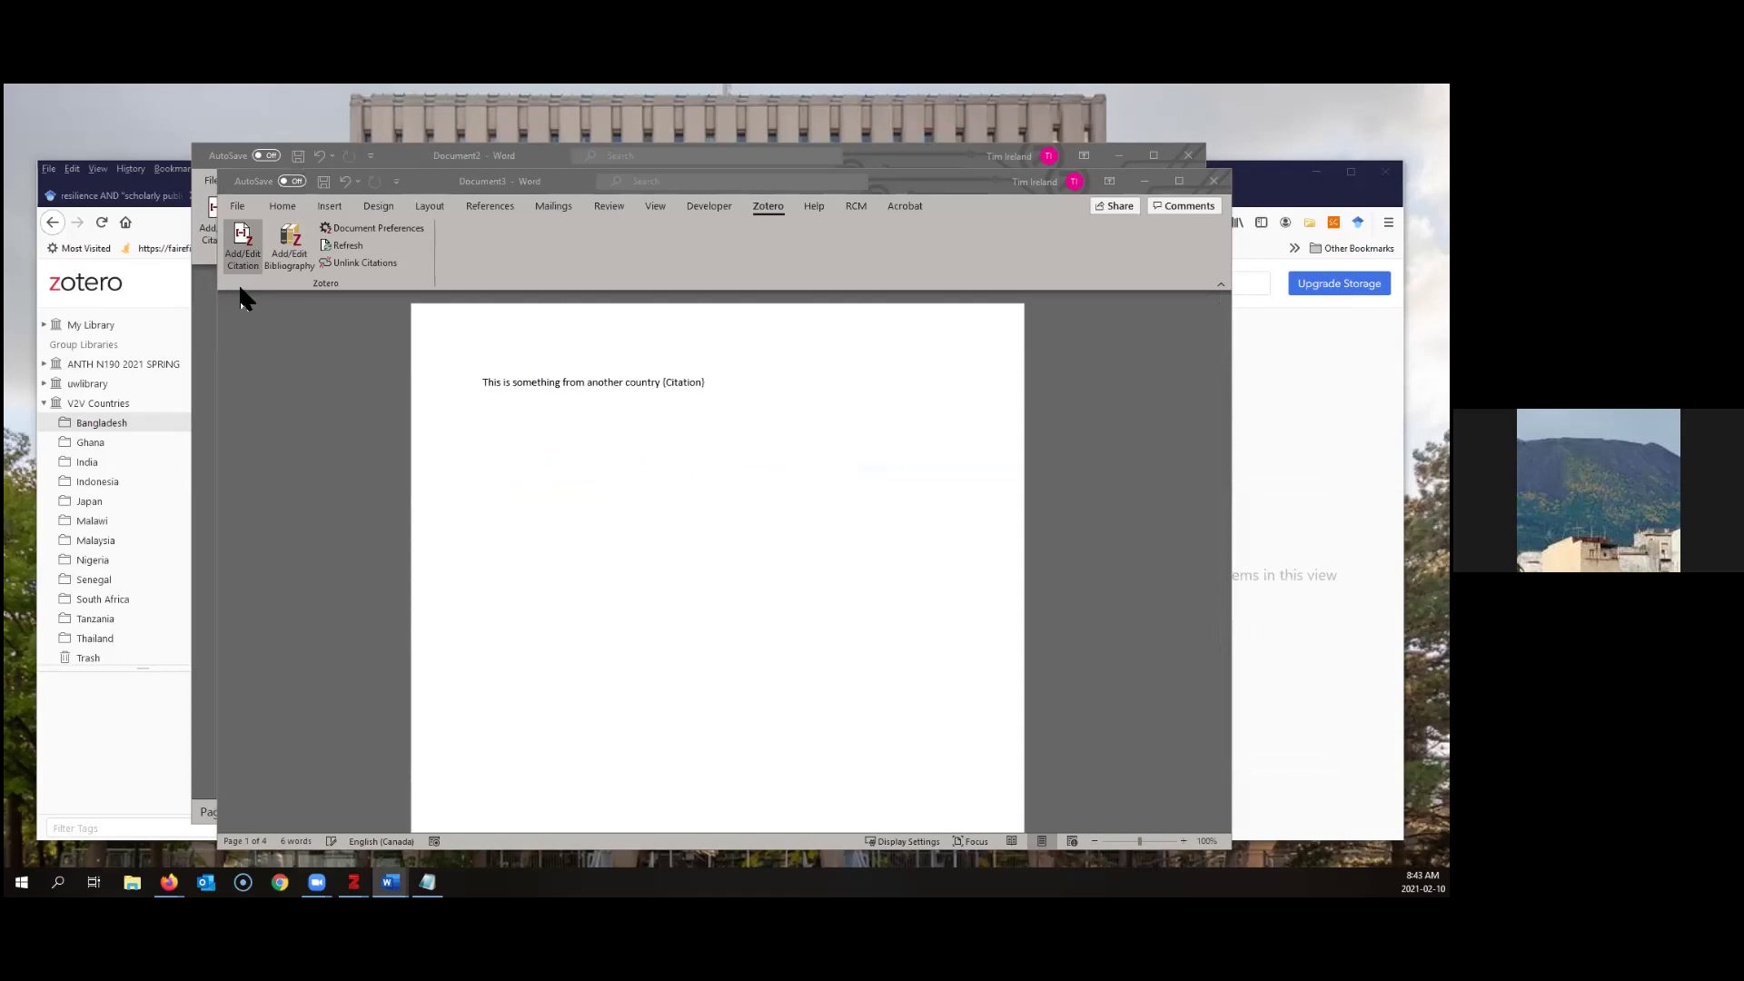
pyautogui.click(29, 285)
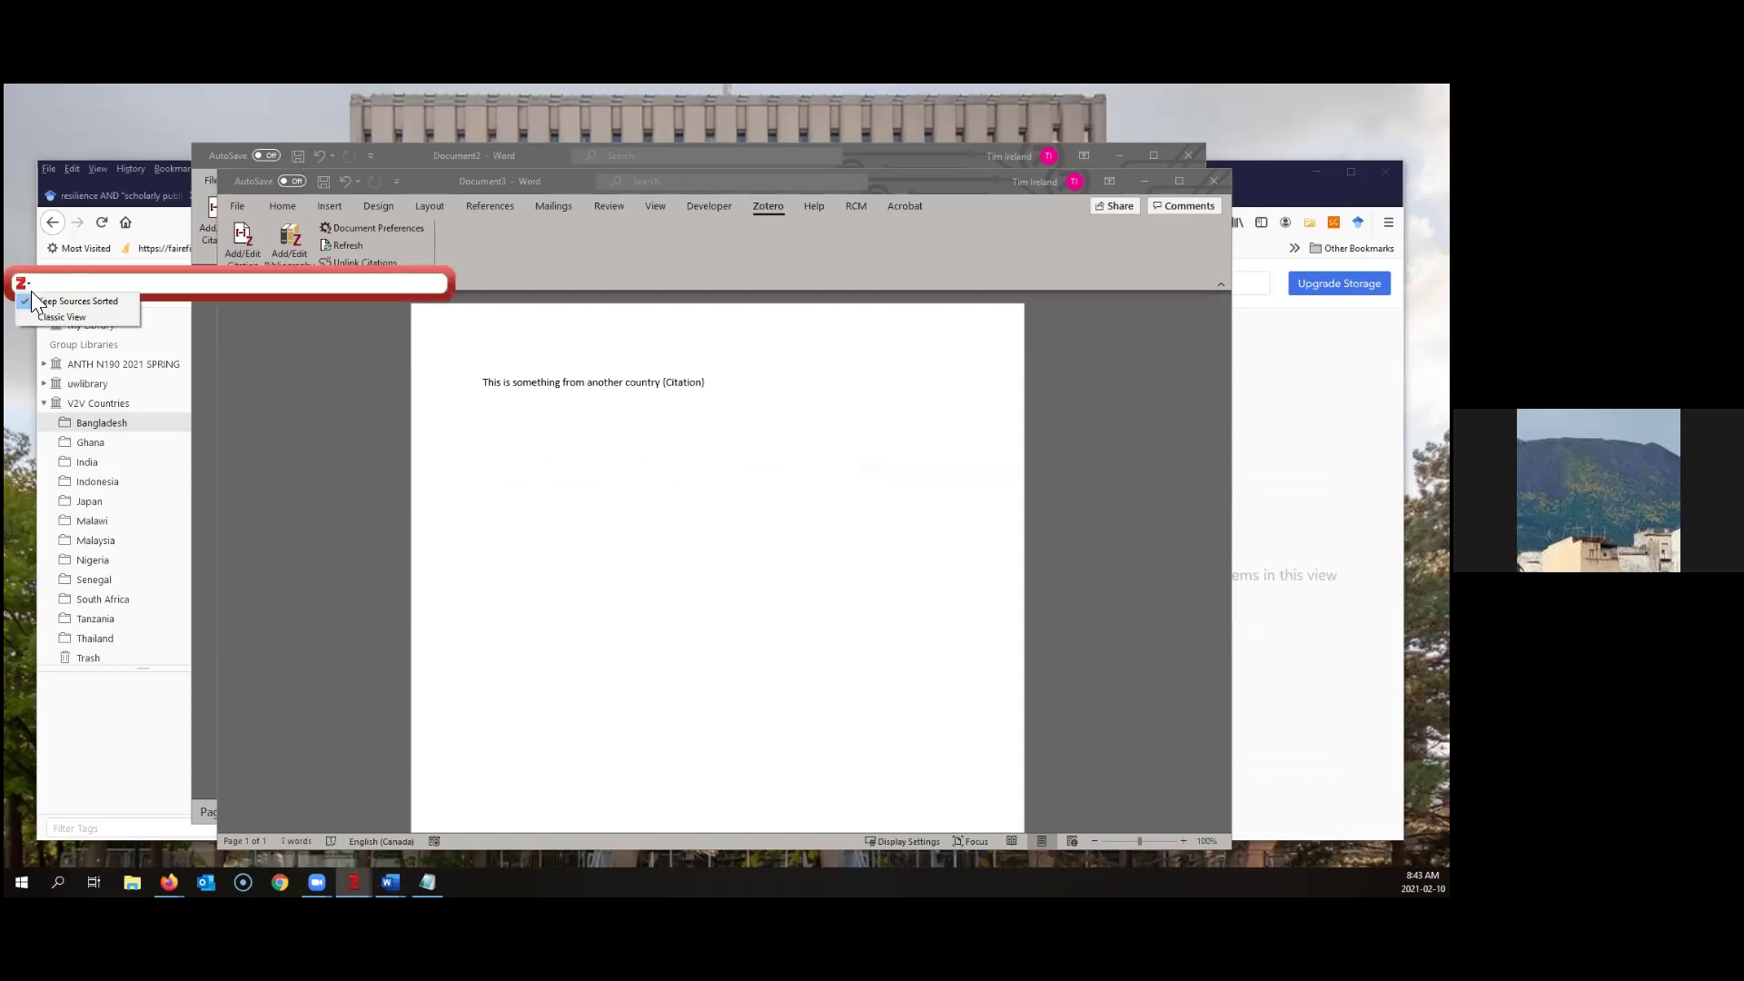
pyautogui.click(37, 311)
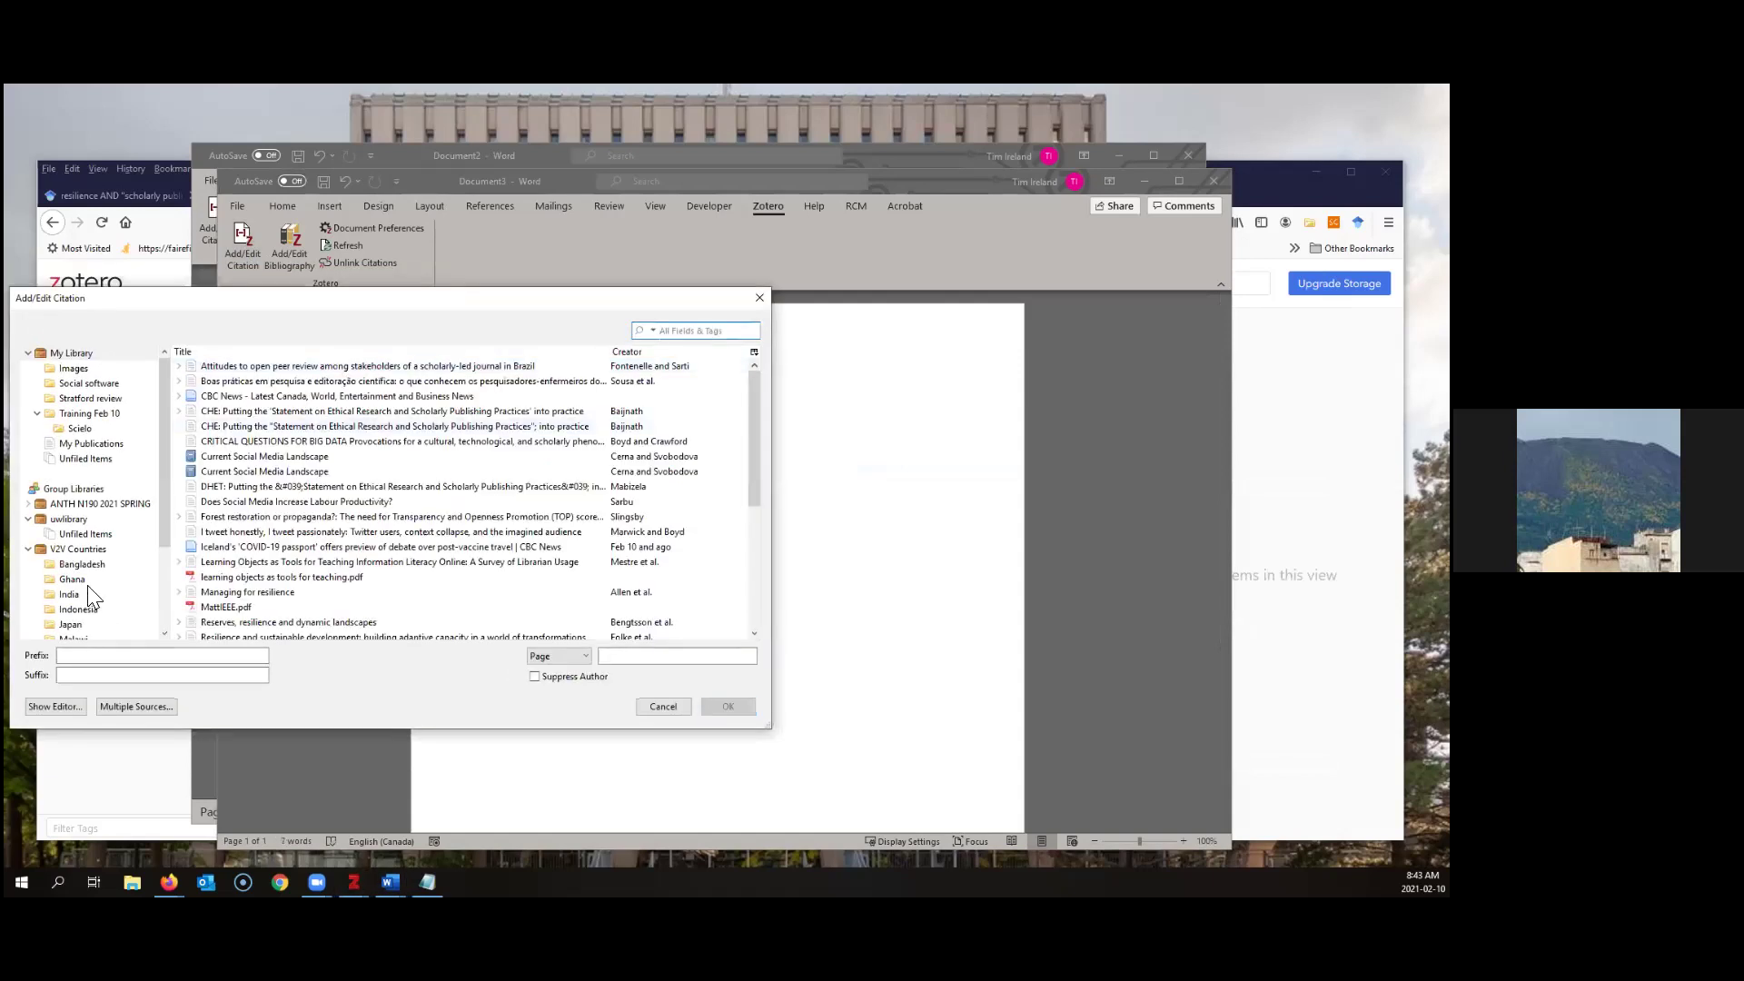
pyautogui.scroll(-2, 100, 604)
pyautogui.click(80, 473)
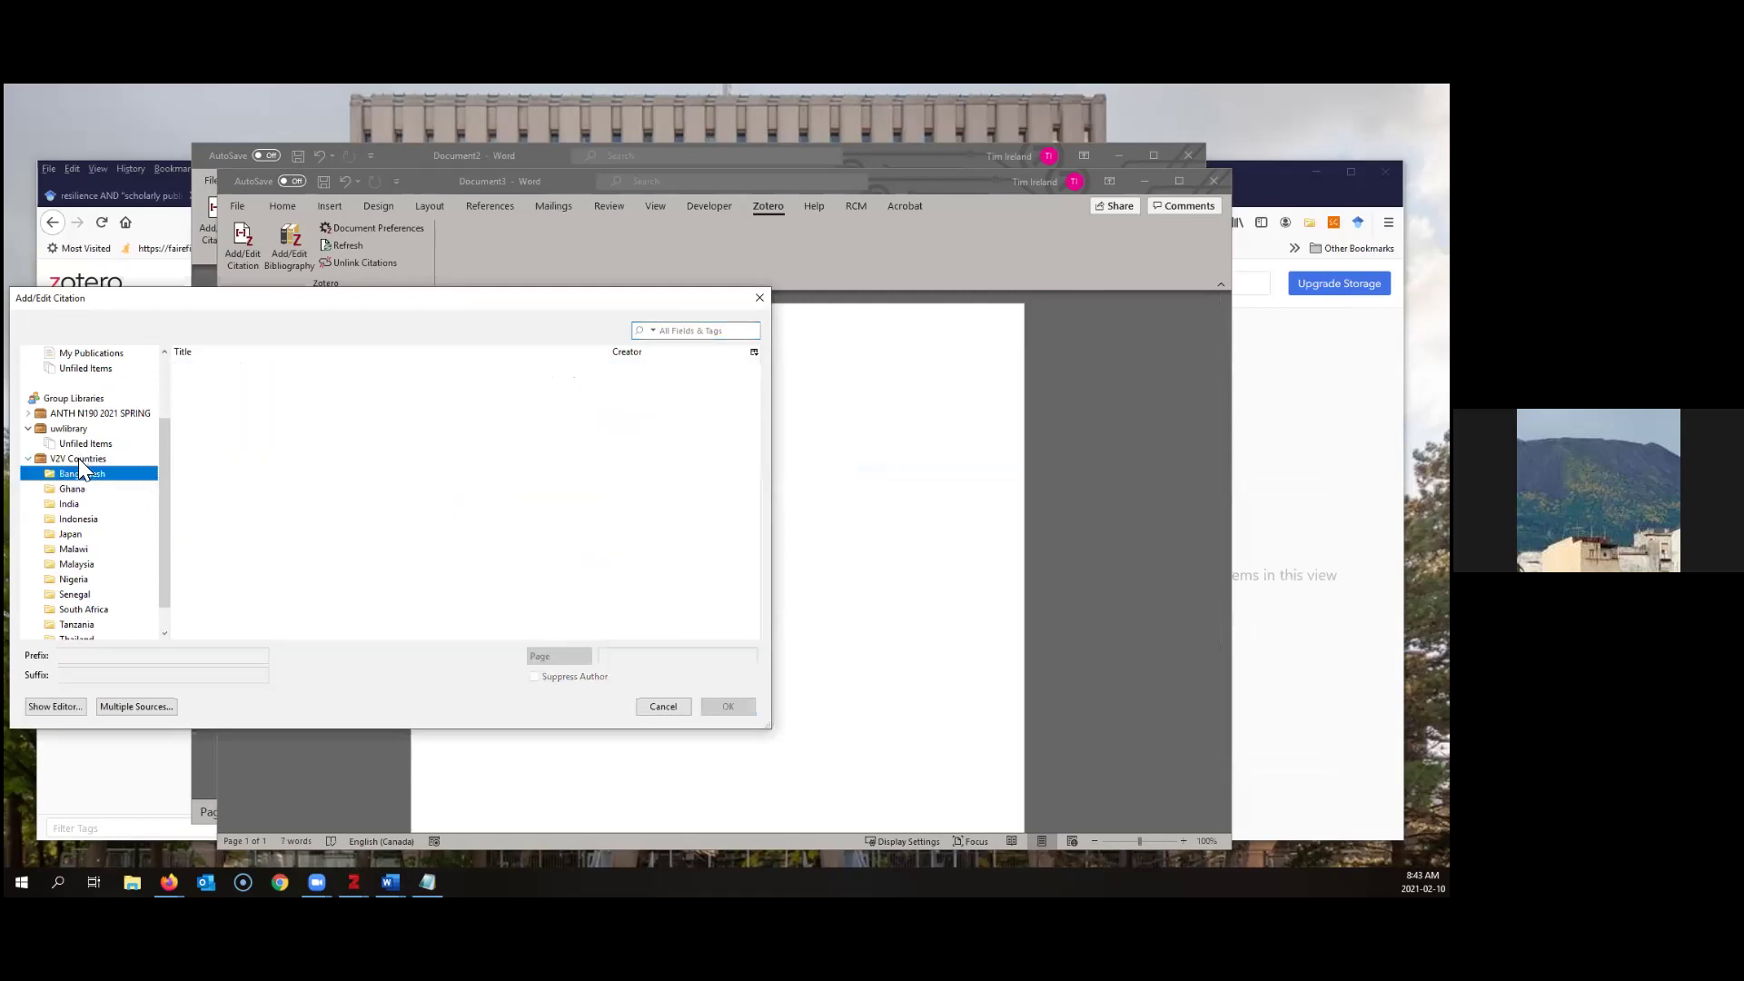
pyautogui.click(79, 458)
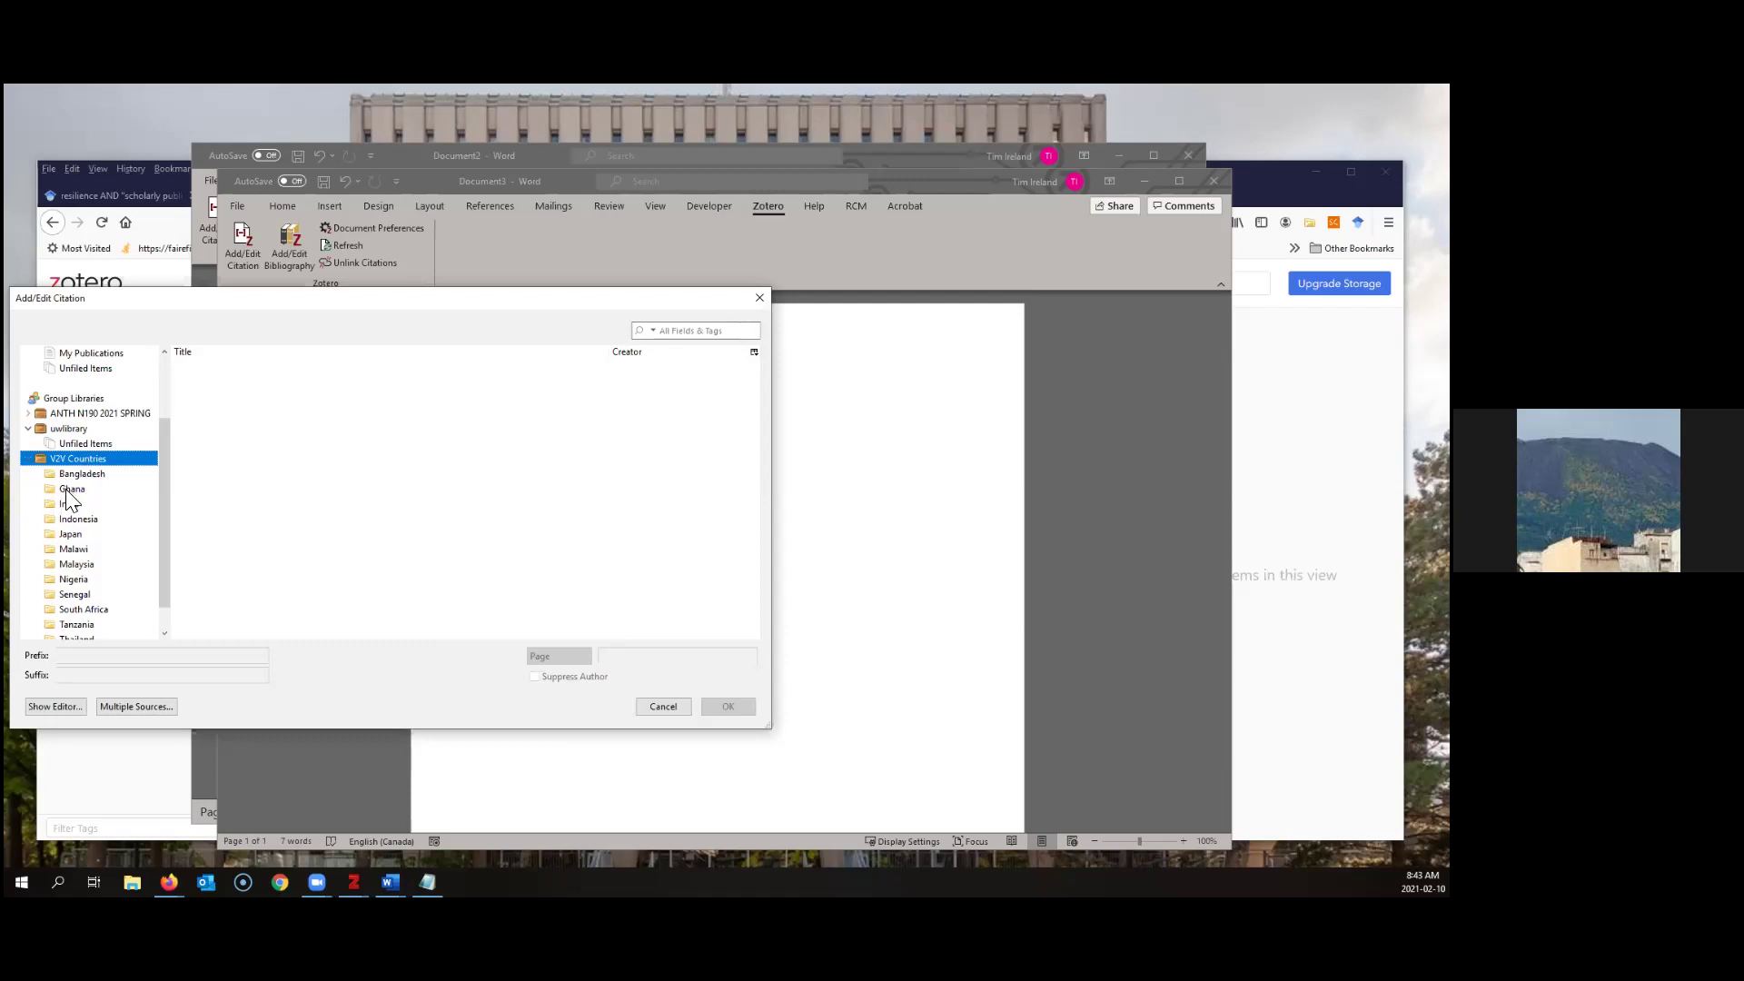
pyautogui.click(66, 491)
pyautogui.click(66, 506)
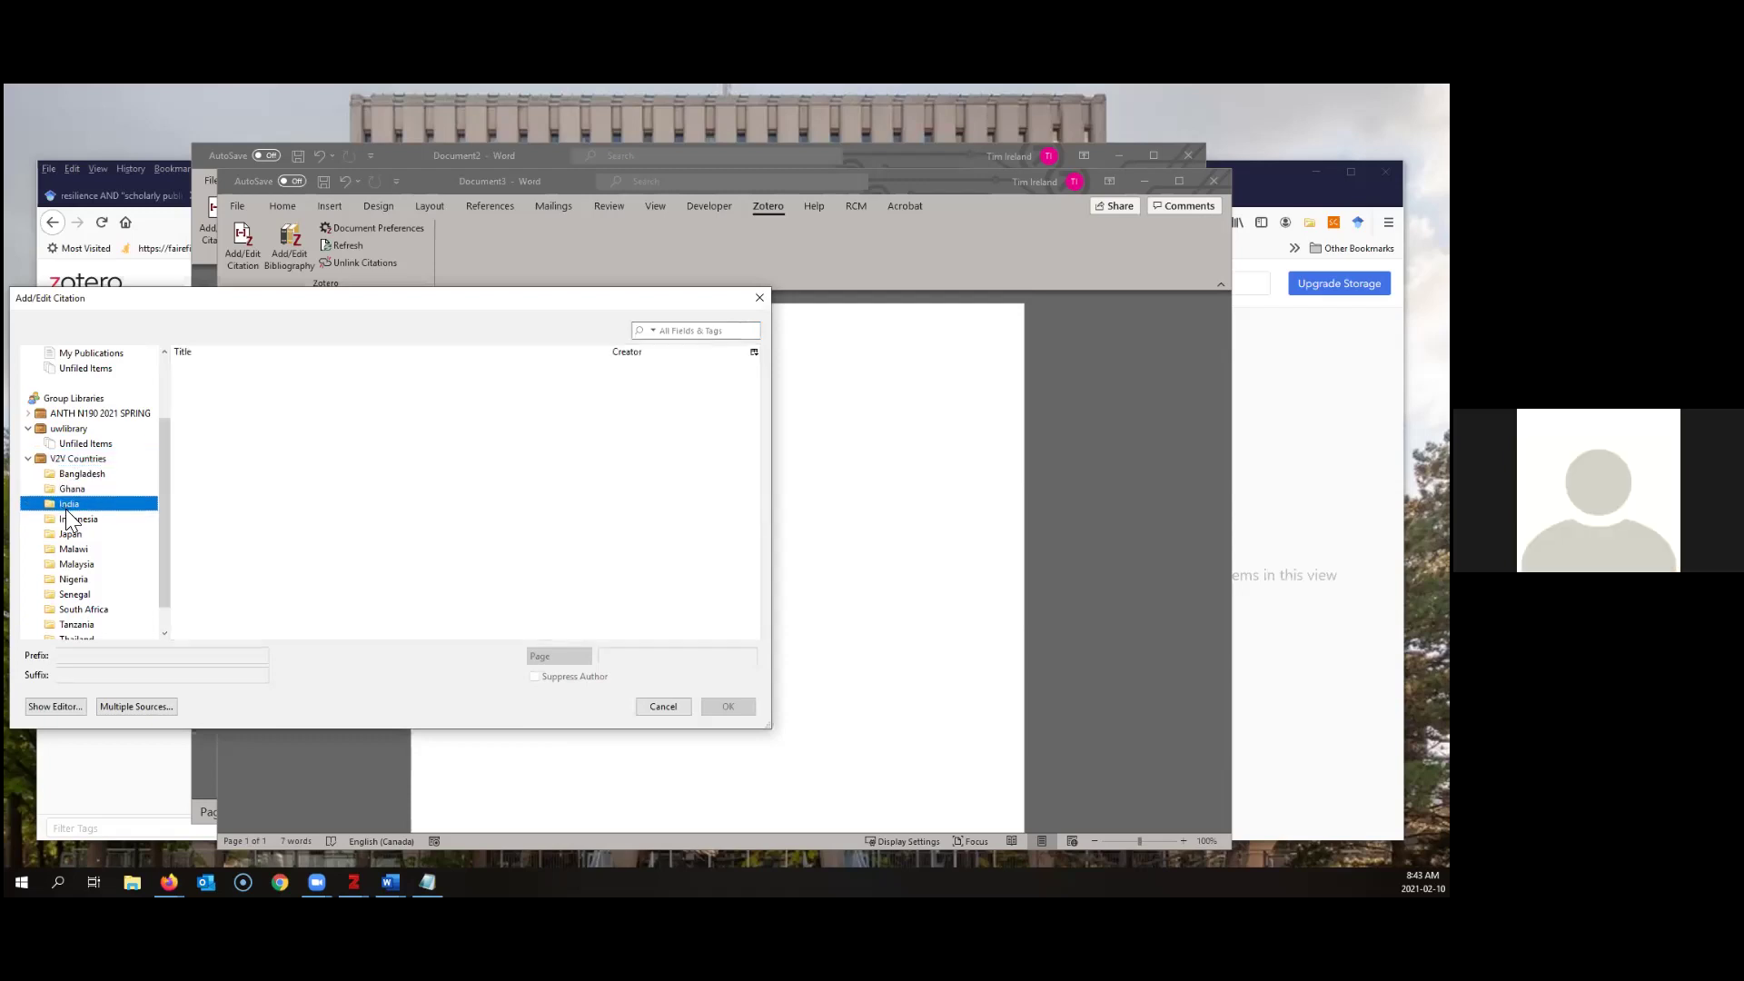
# Check the Indonesia, Bangladesh, Senegal, Nigeria, Malaysia and Malawi collections for items
pyautogui.click(73, 520)
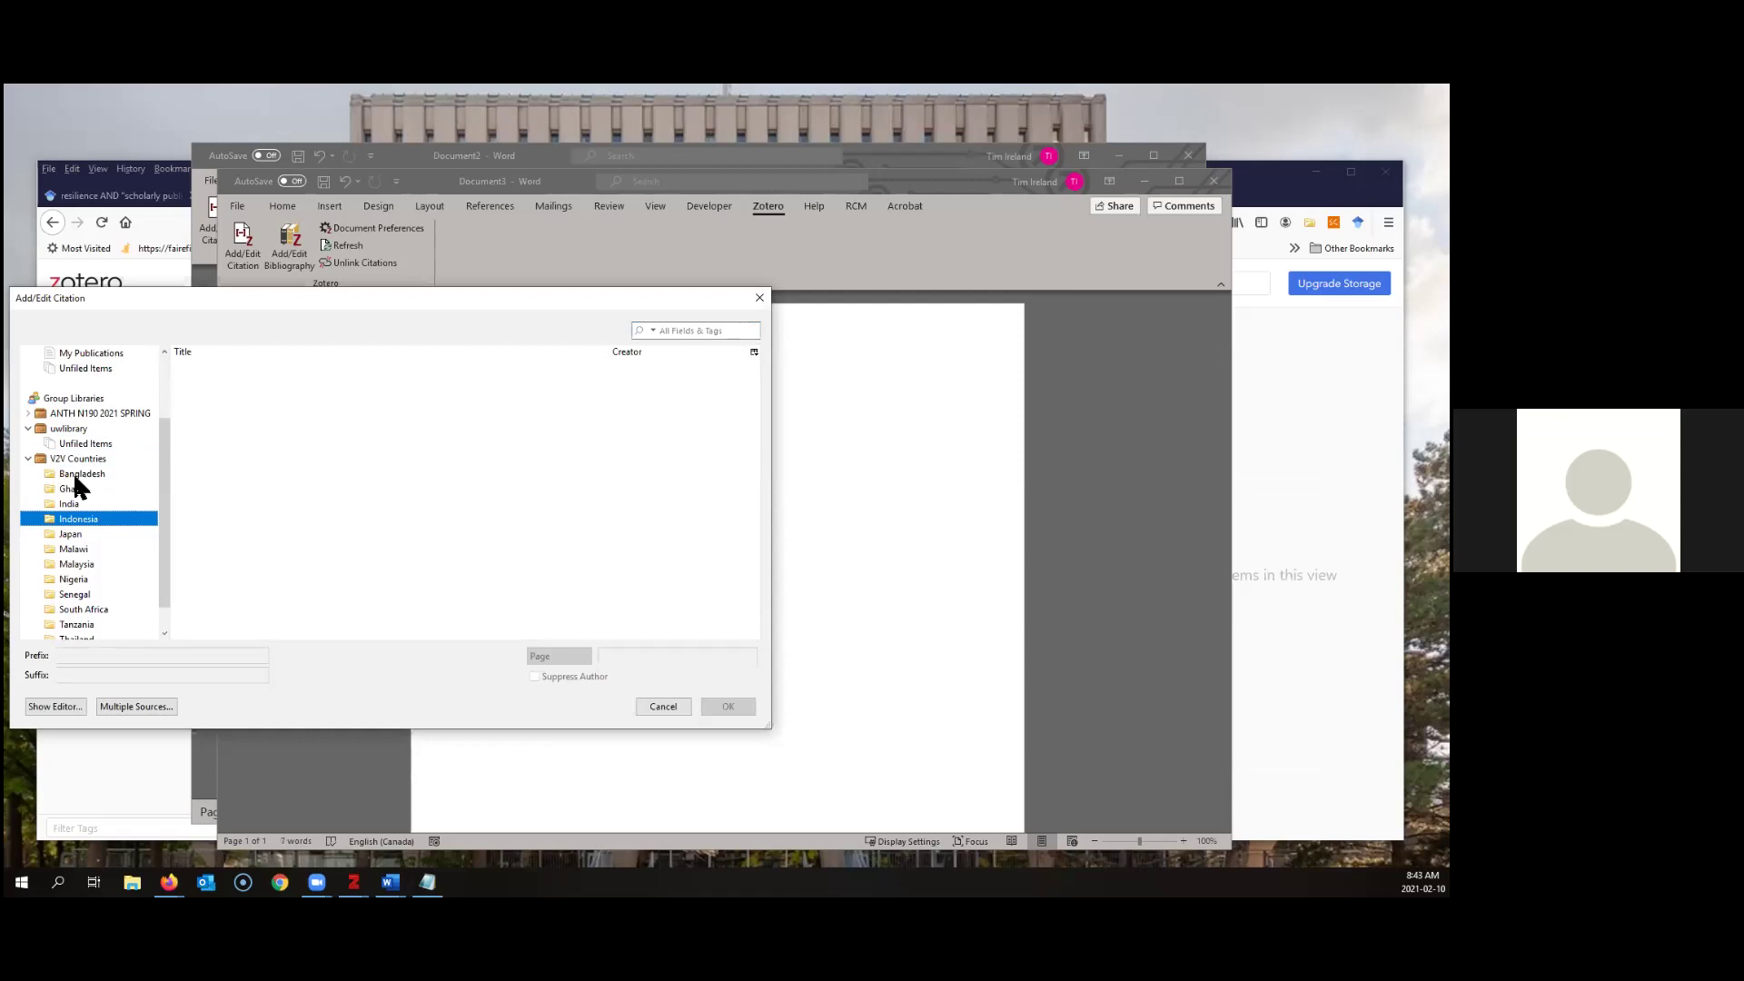
pyautogui.click(73, 473)
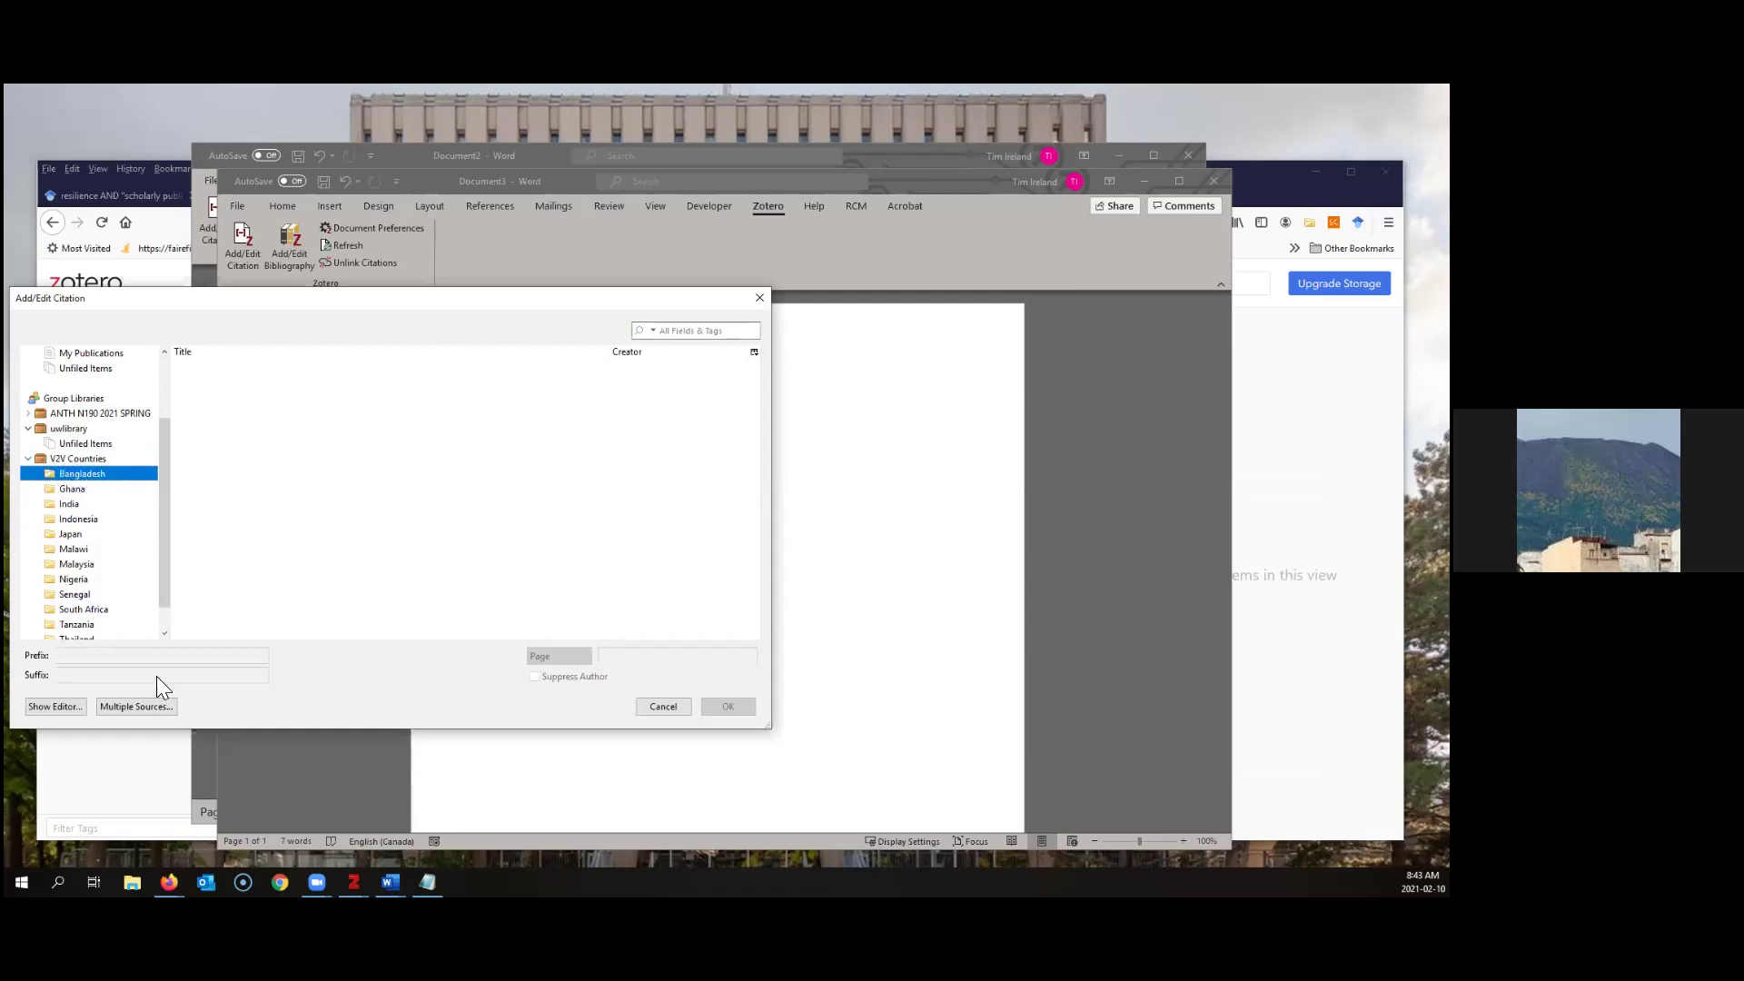
pyautogui.scroll(-1, 132, 550)
pyautogui.click(71, 560)
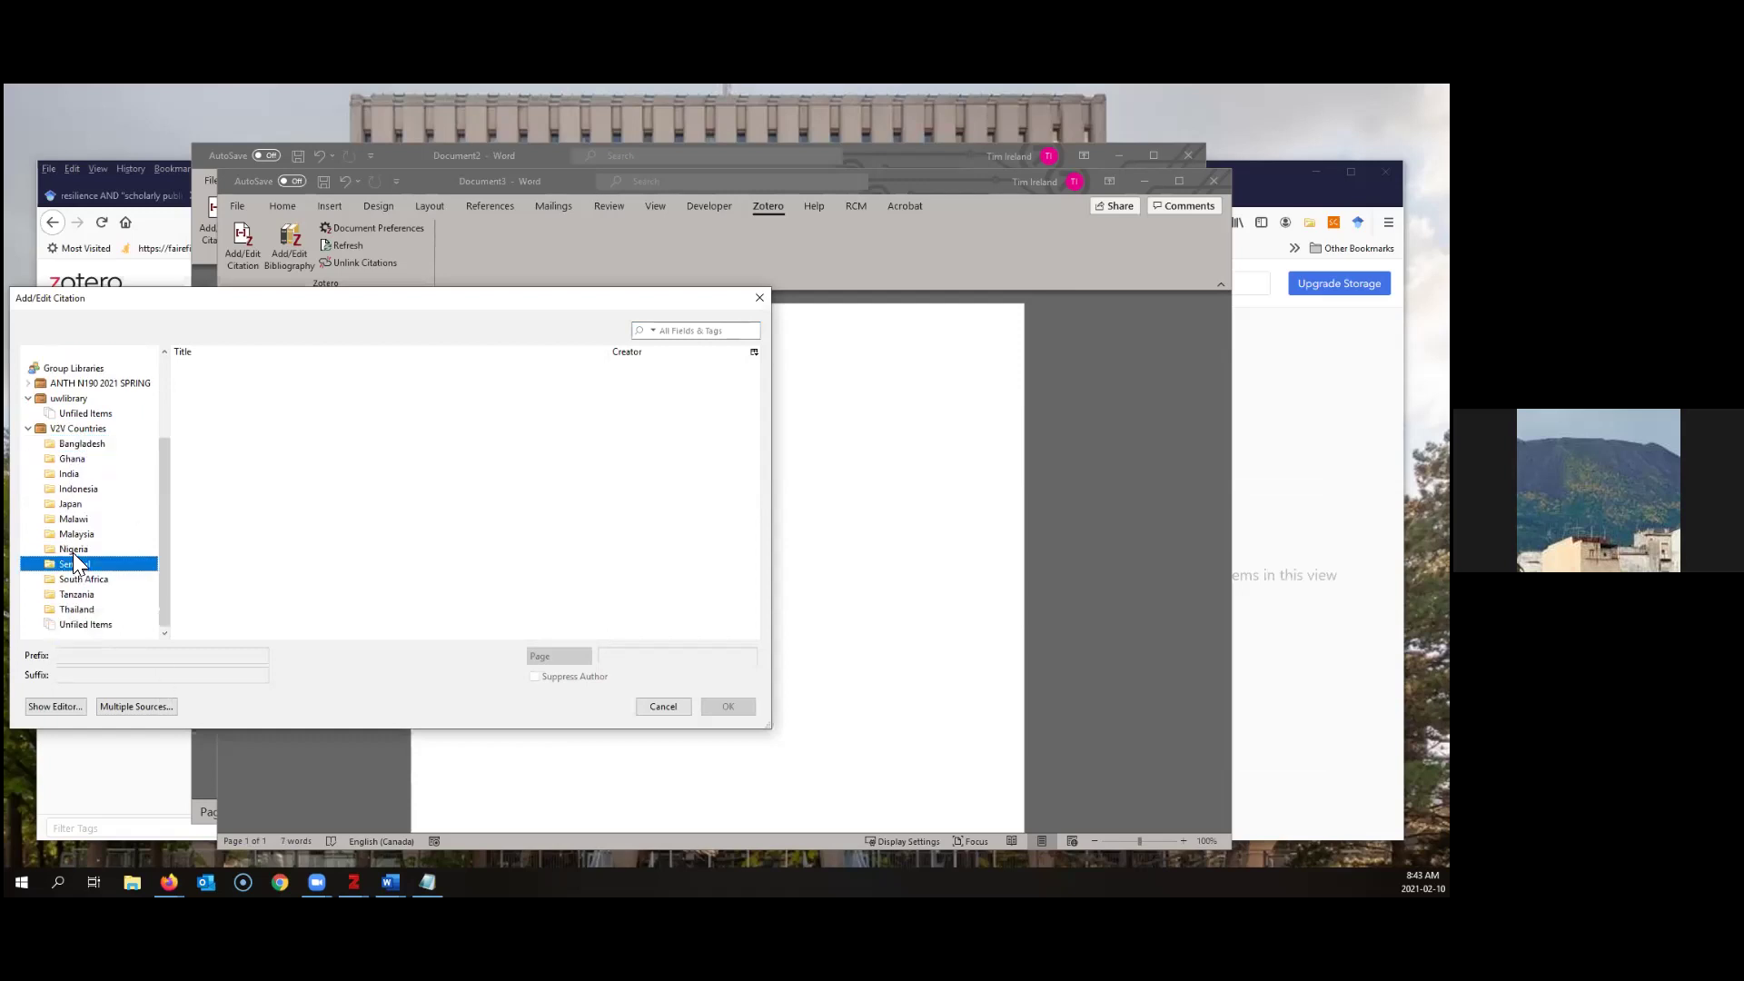
pyautogui.click(72, 547)
pyautogui.click(77, 532)
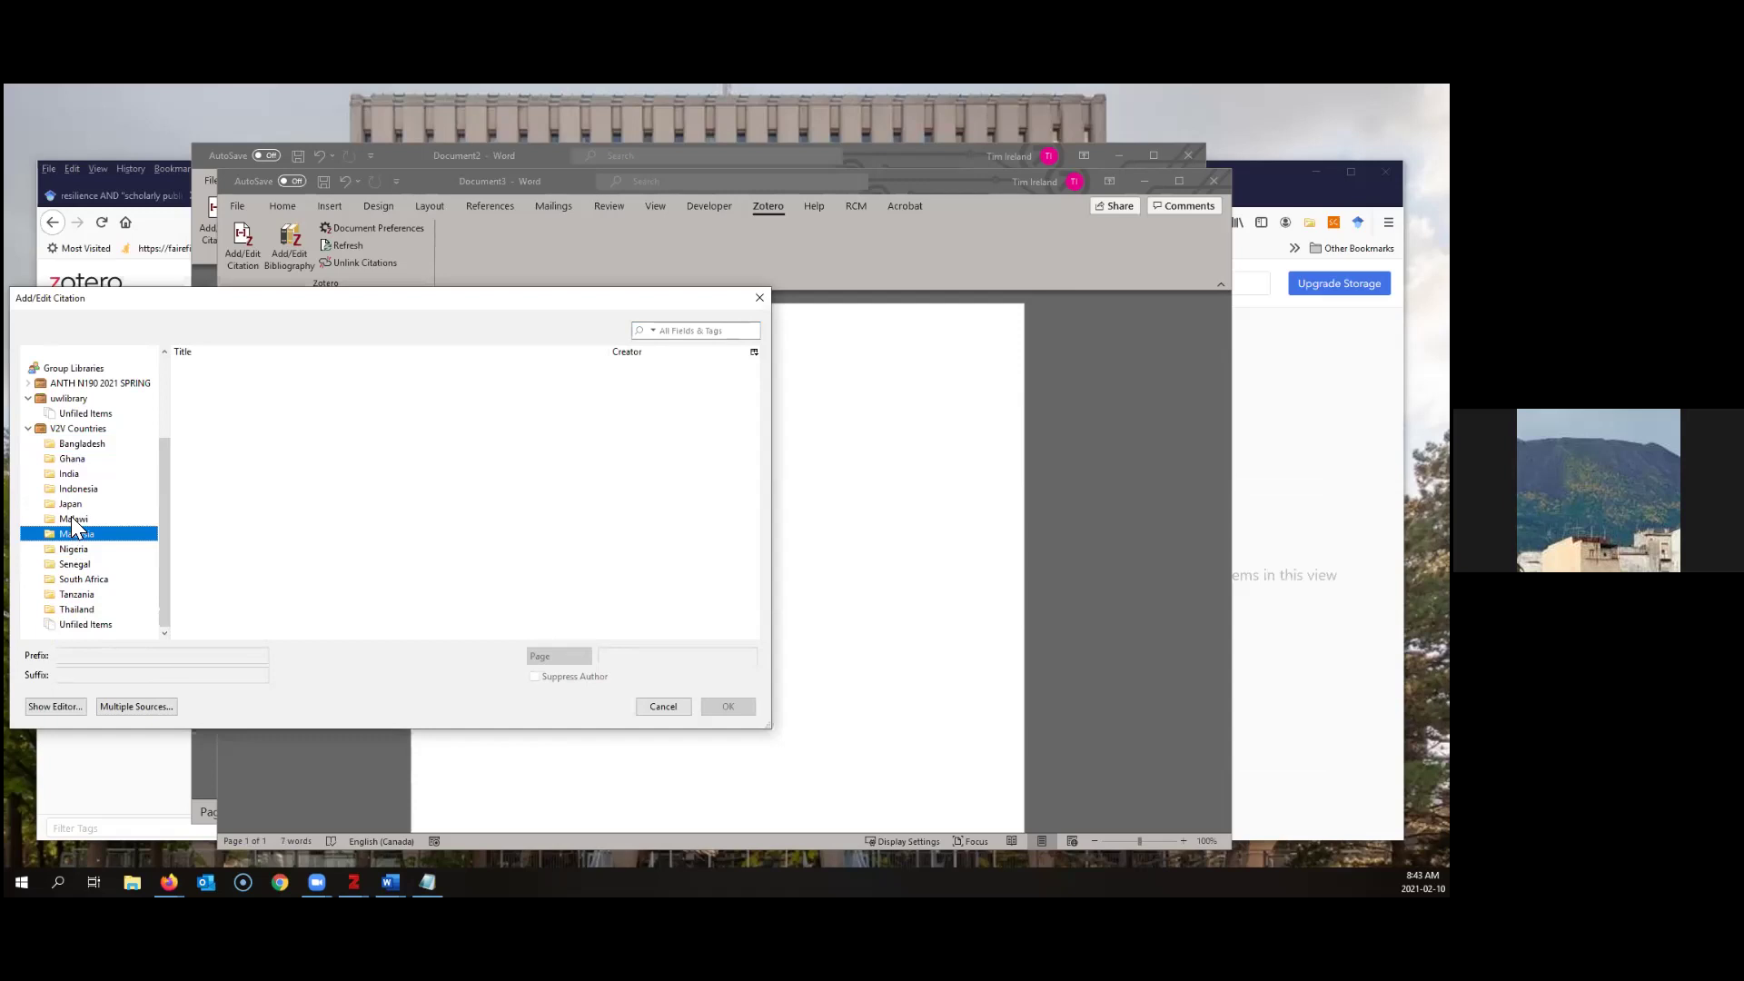
pyautogui.click(72, 518)
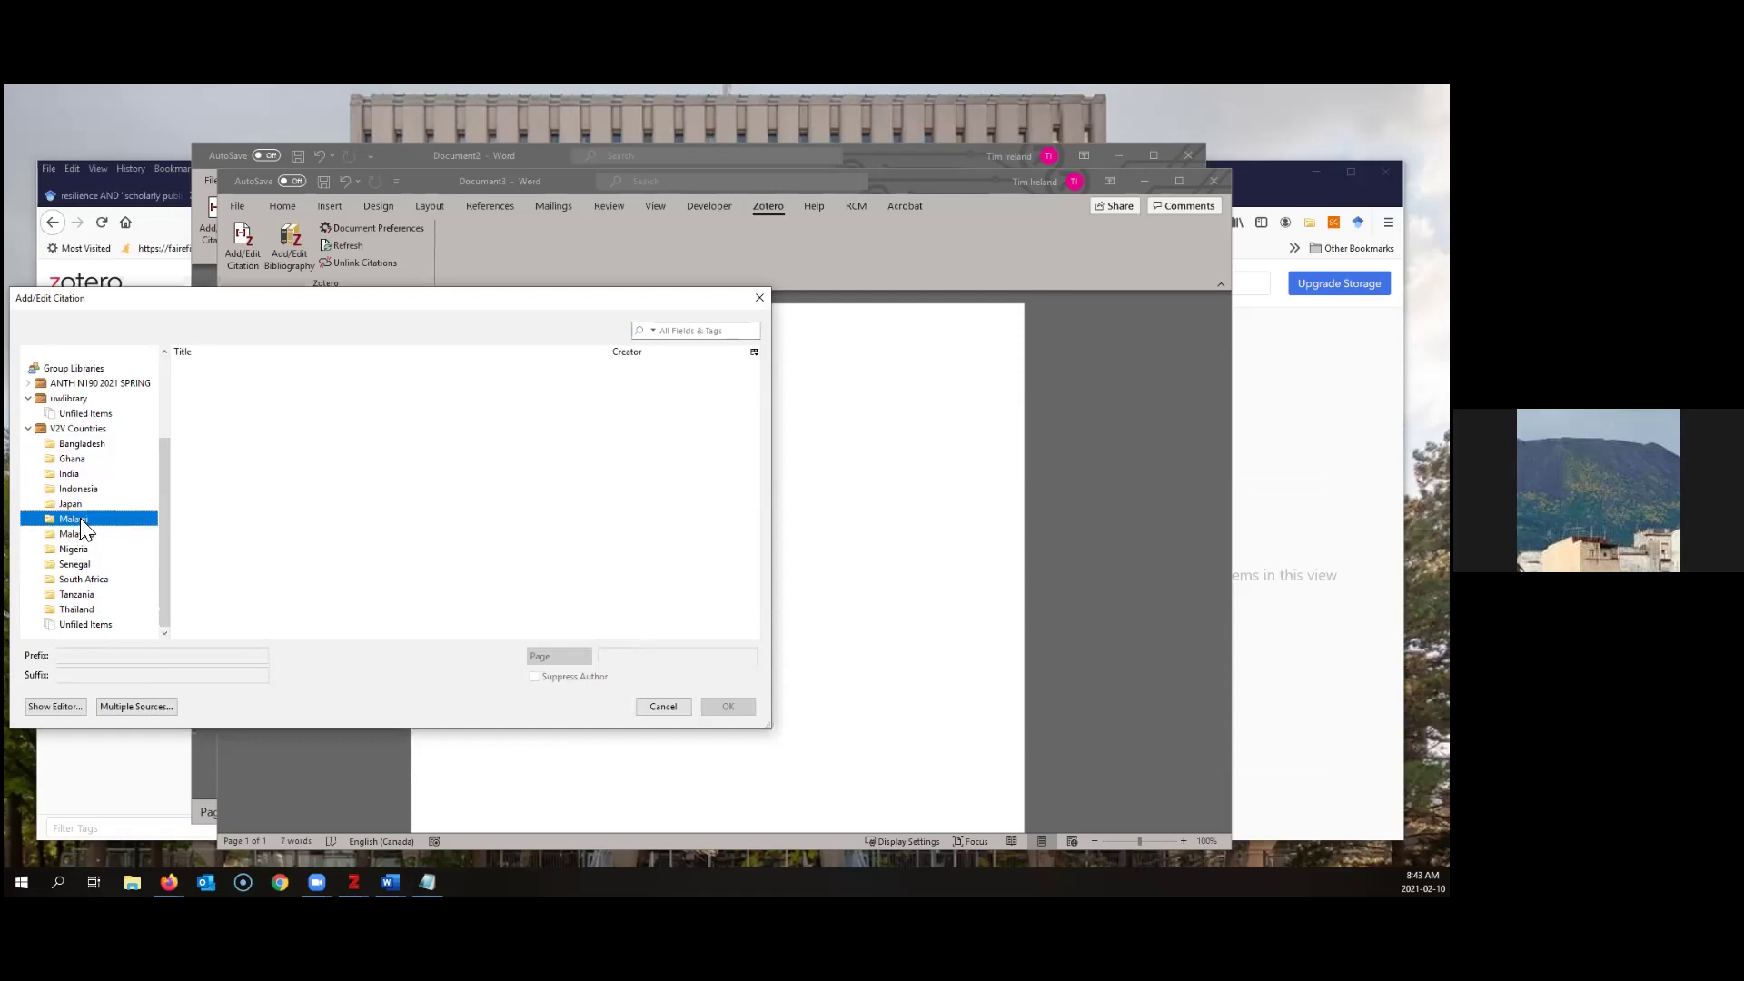
pyautogui.scroll(1, 80, 518)
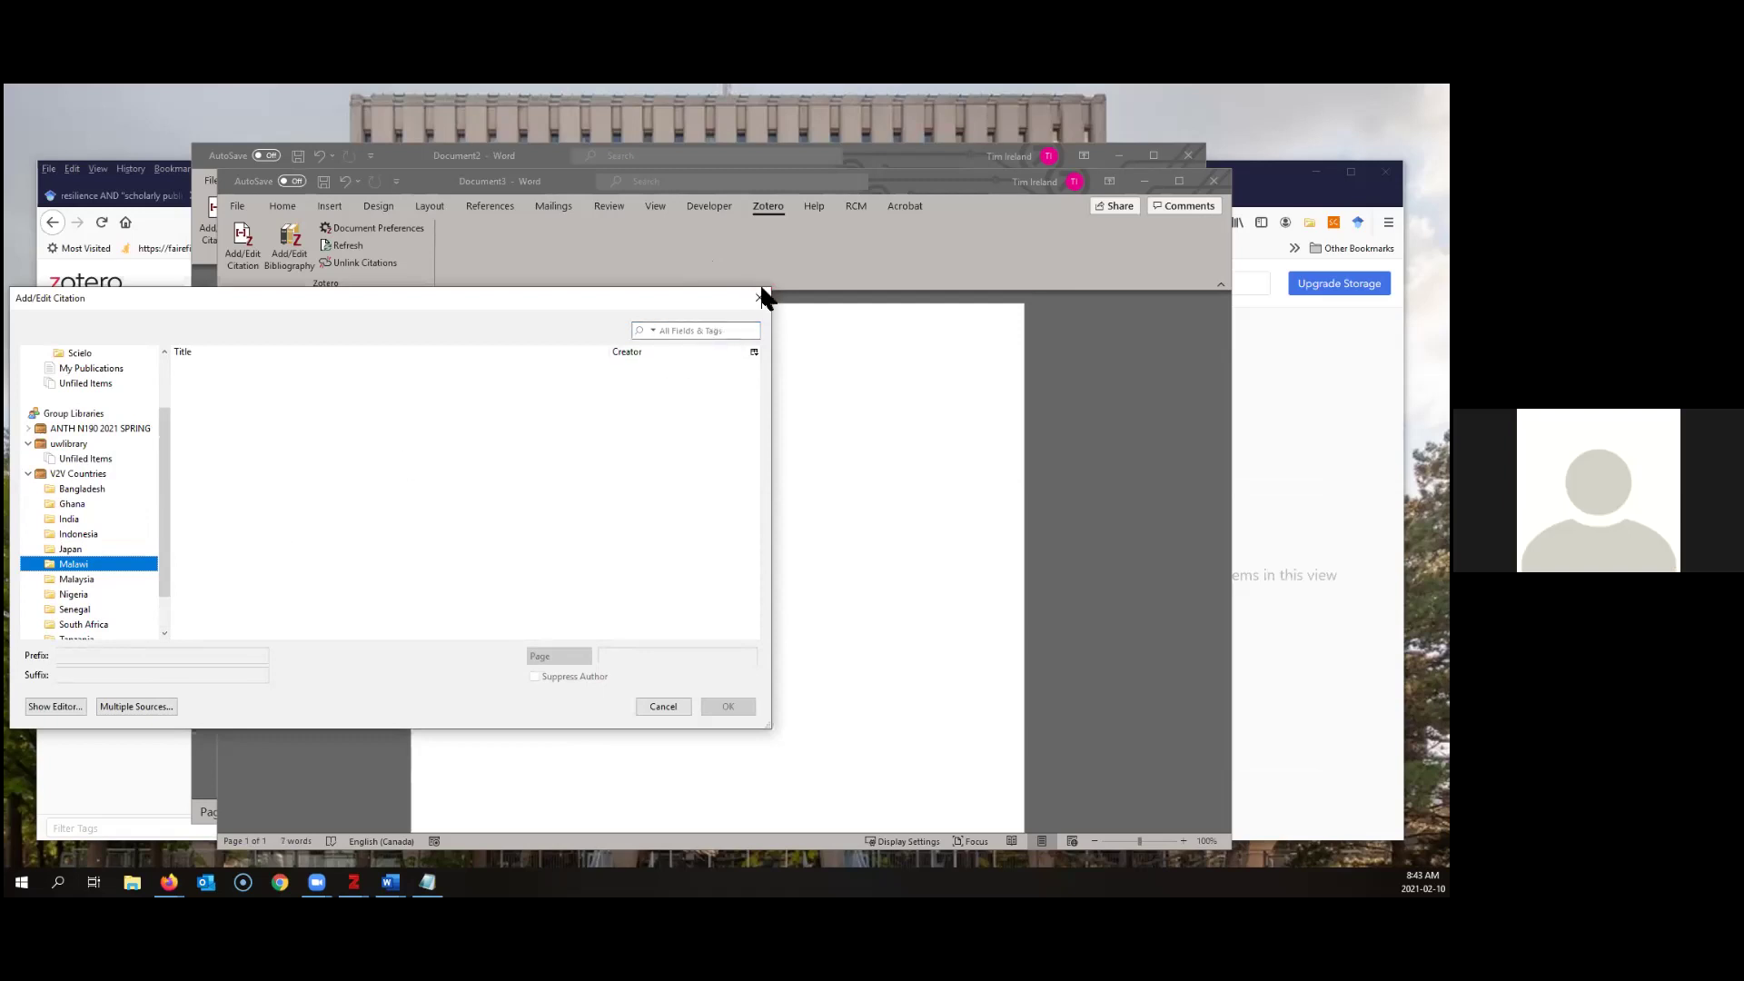
pyautogui.click(87, 535)
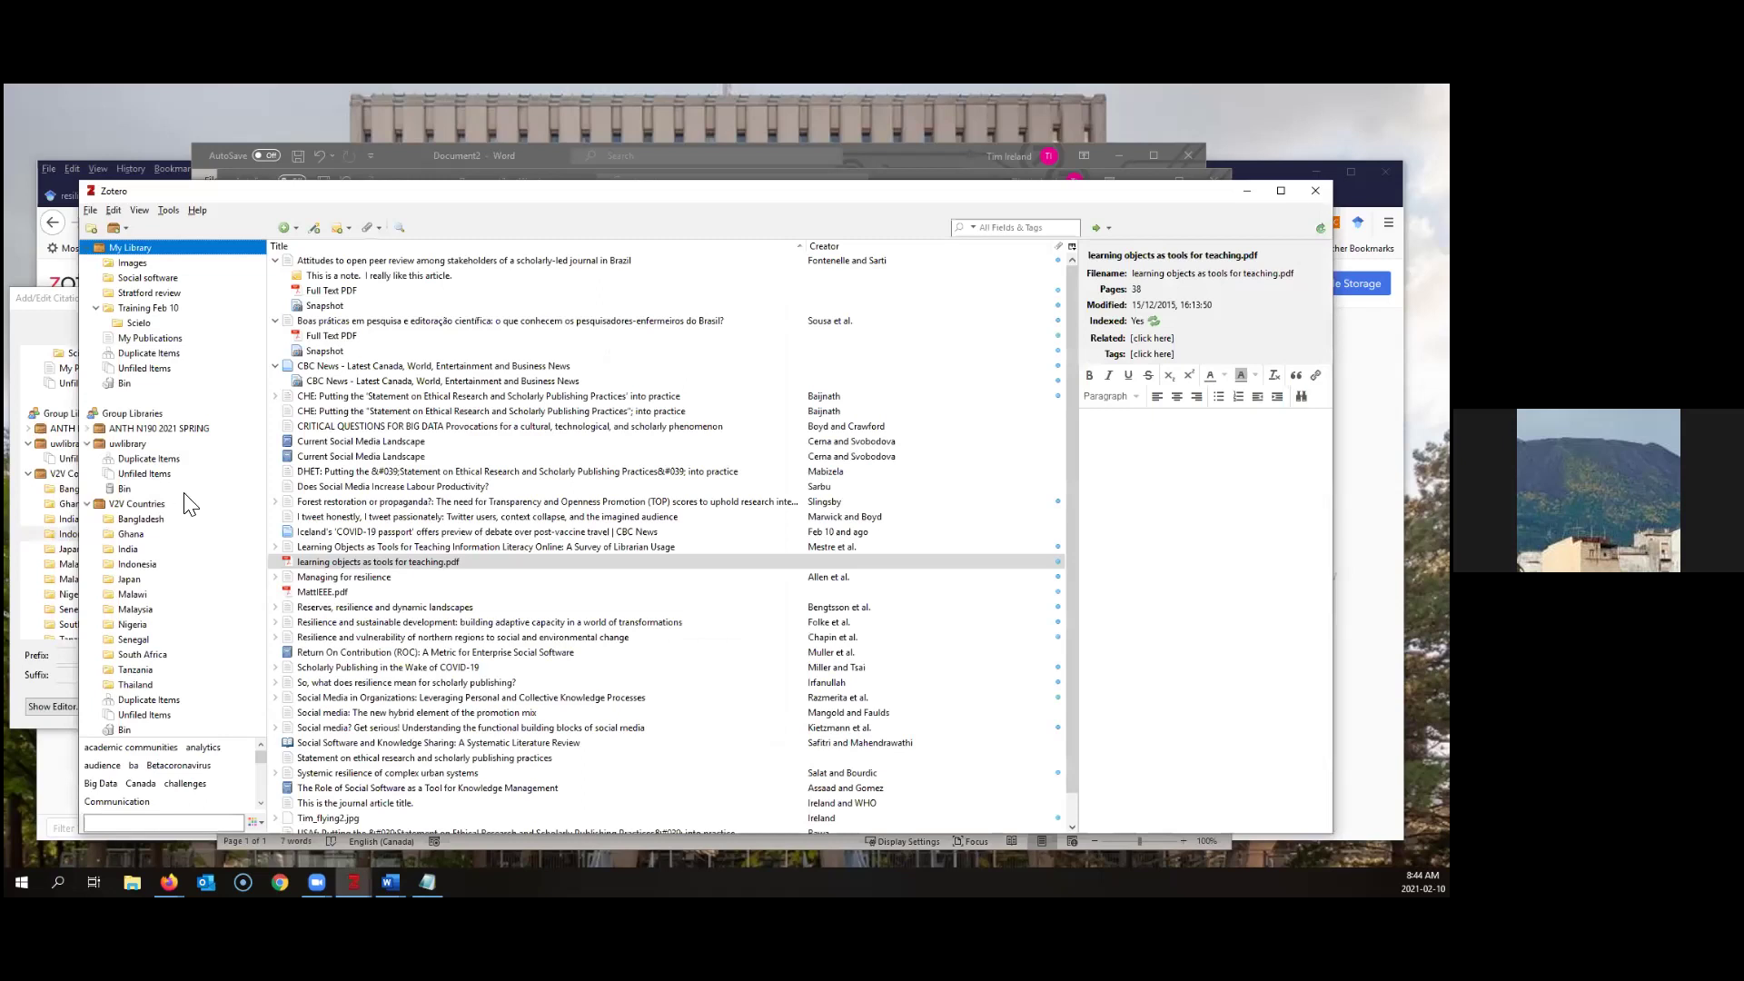
# Confirm Indonesia holds the Frontiers governance article, then close the empty citation picker
pyautogui.click(132, 564)
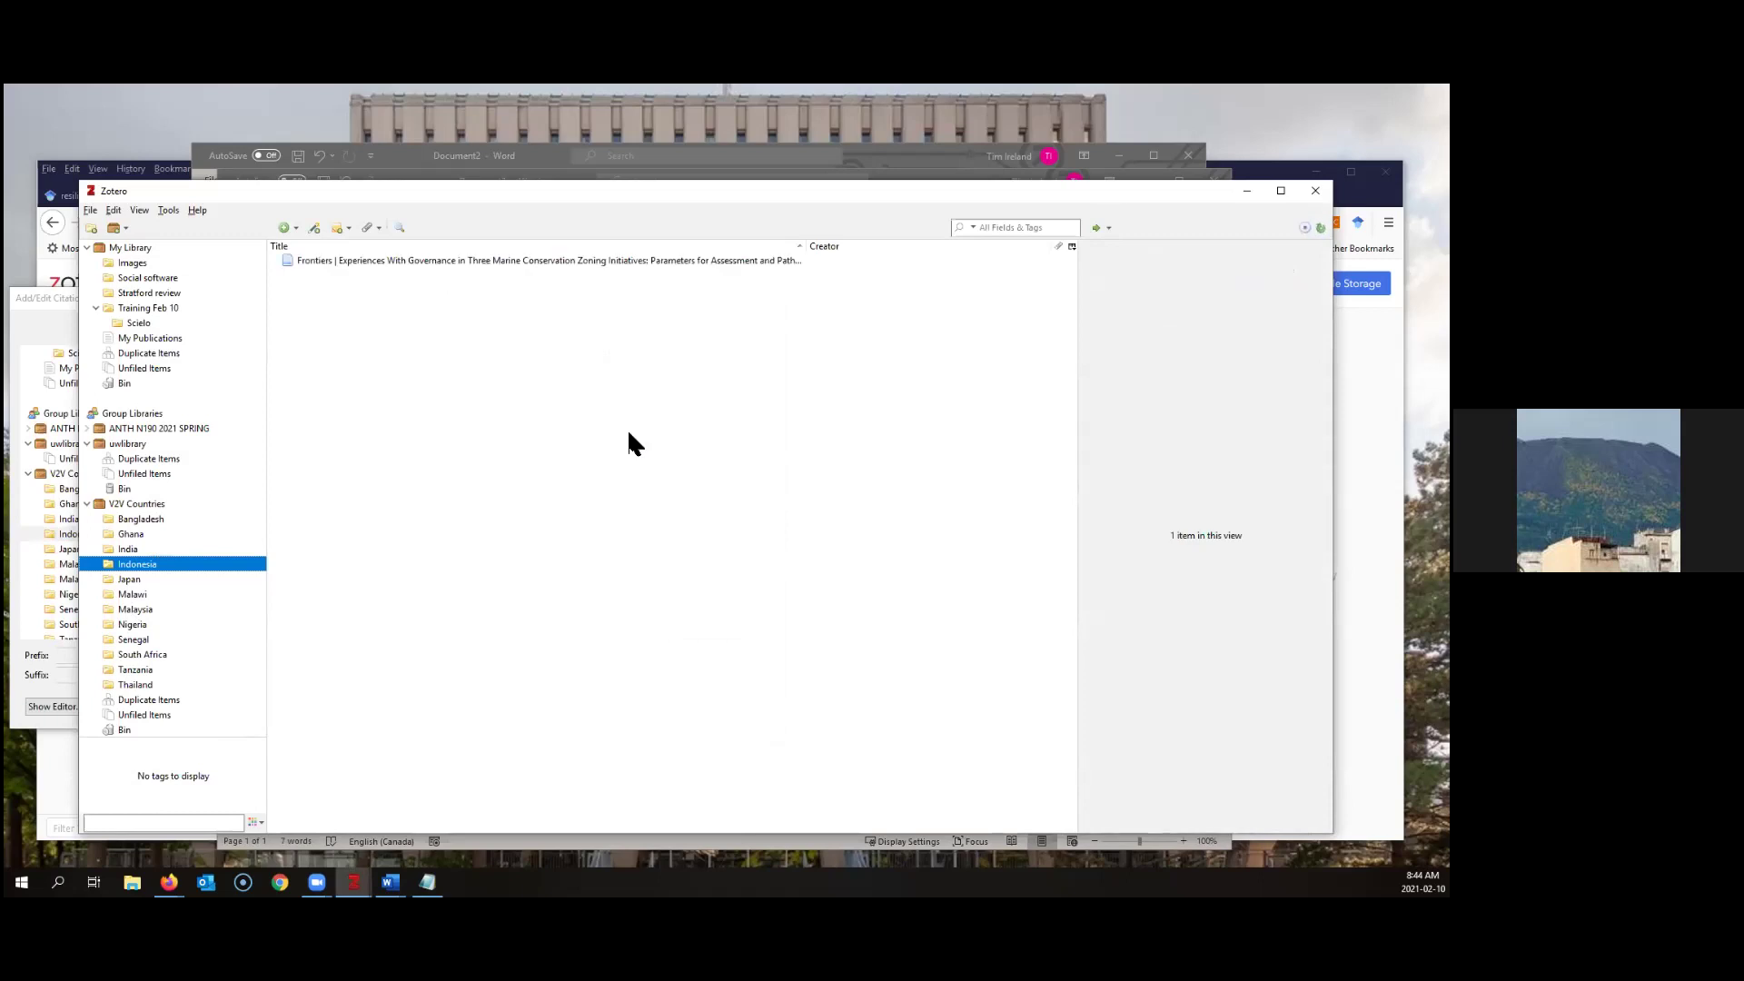
pyautogui.click(1247, 191)
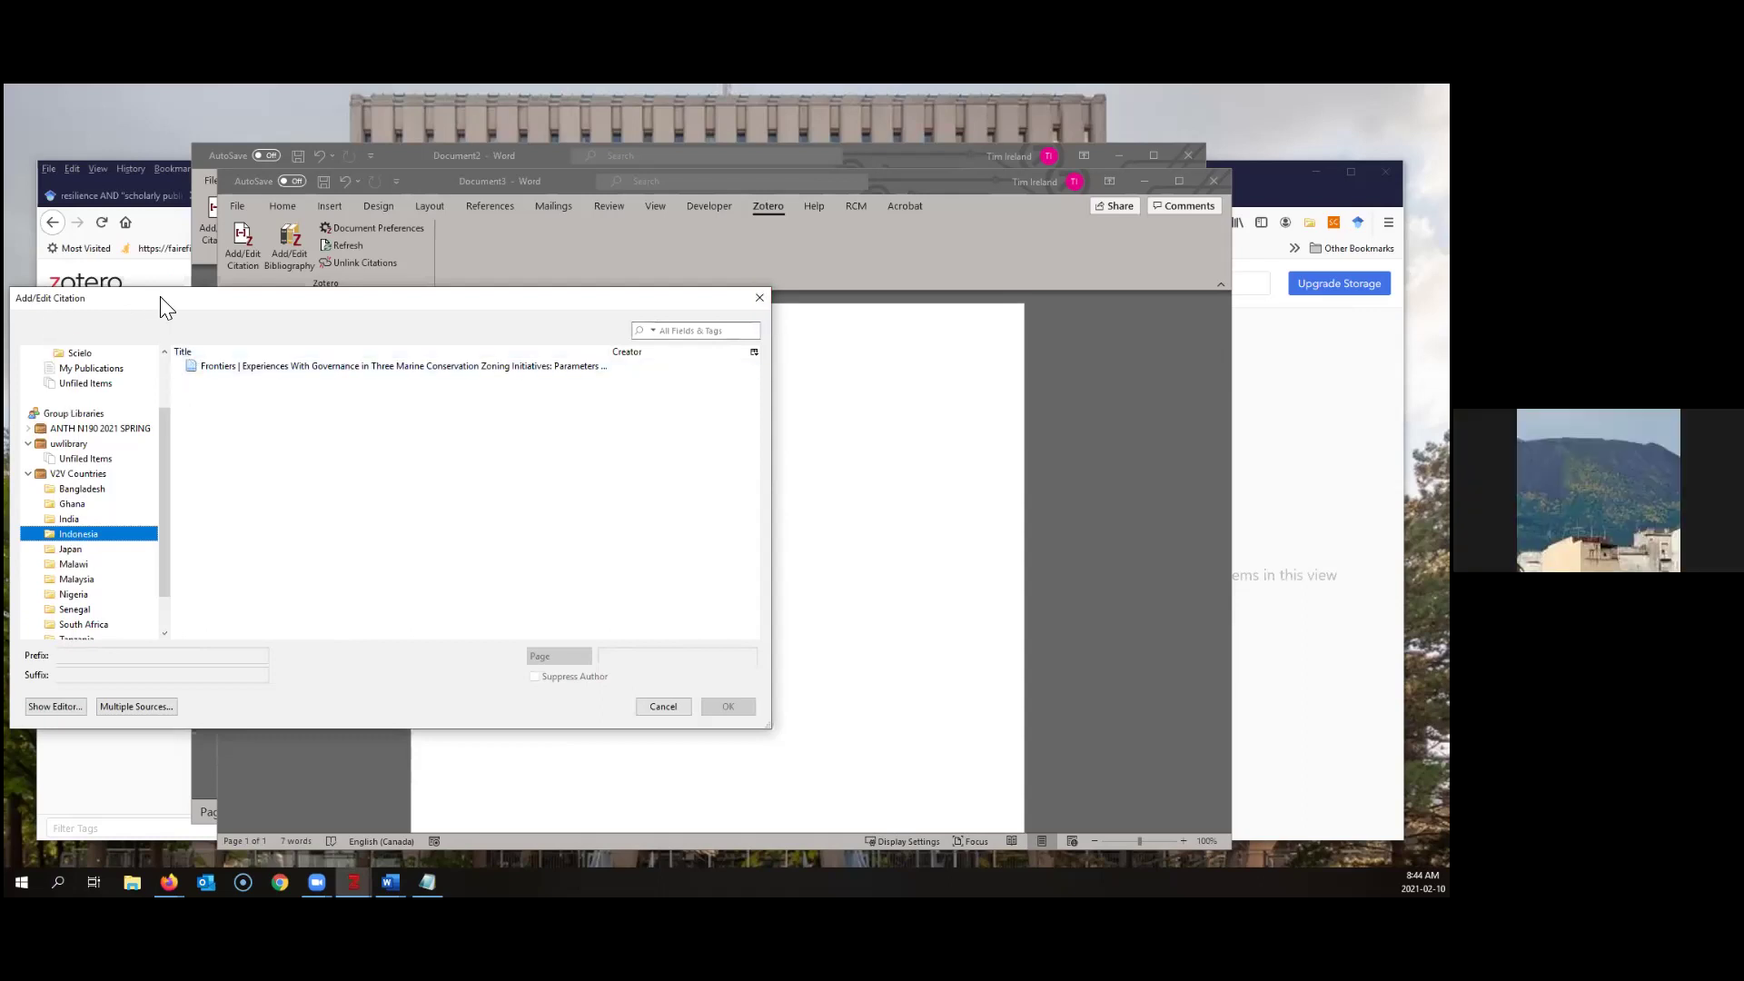
pyautogui.click(760, 298)
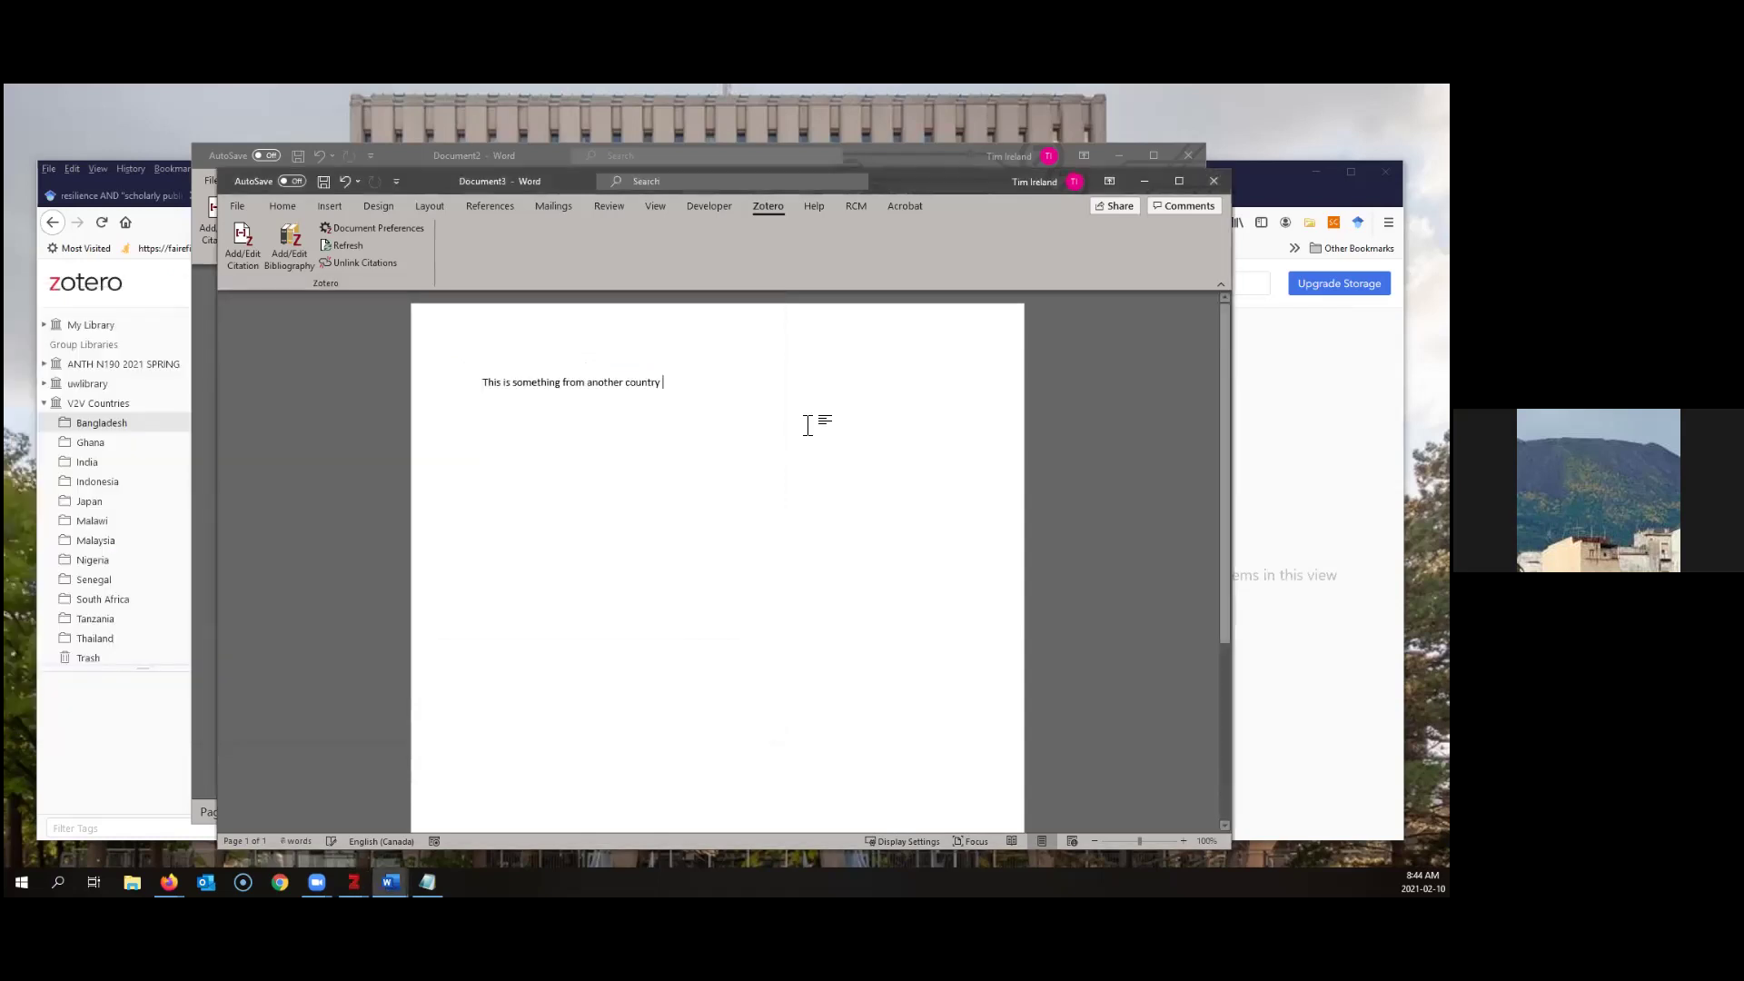
# Cite the Indonesia collection's Frontiers governance article (n.d.) after the first sentence, add a period, and start a new line
pyautogui.click(233, 240)
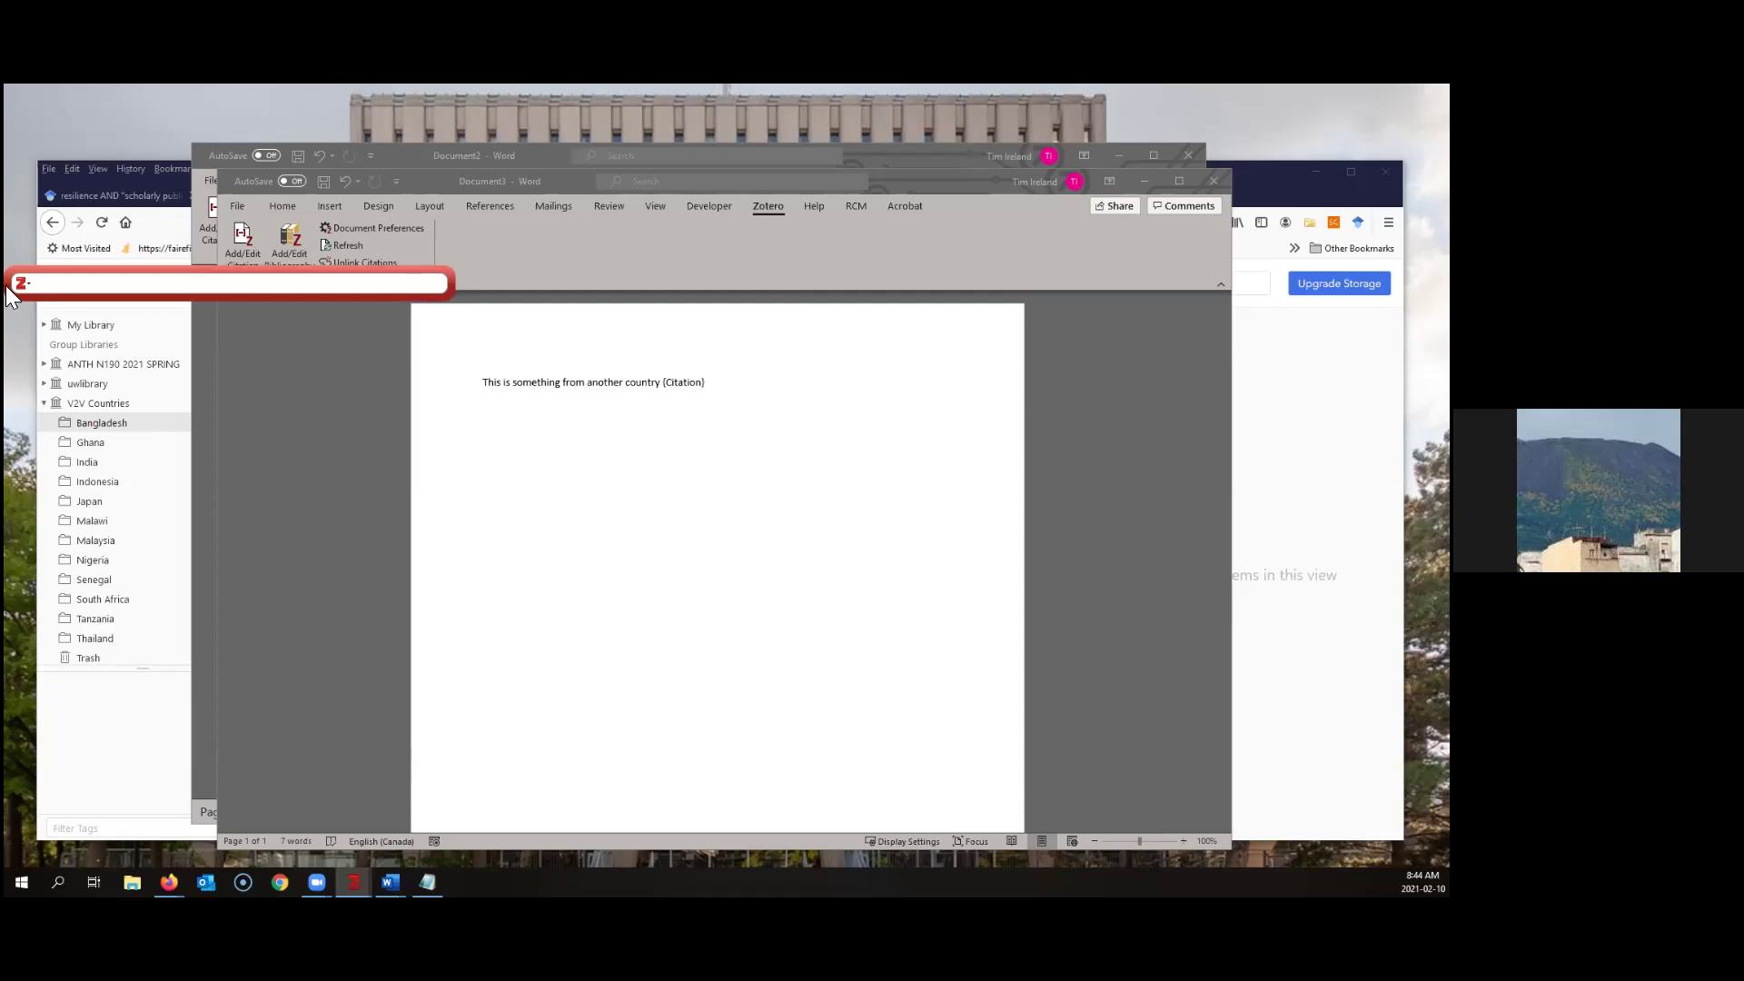
pyautogui.click(27, 282)
pyautogui.click(44, 317)
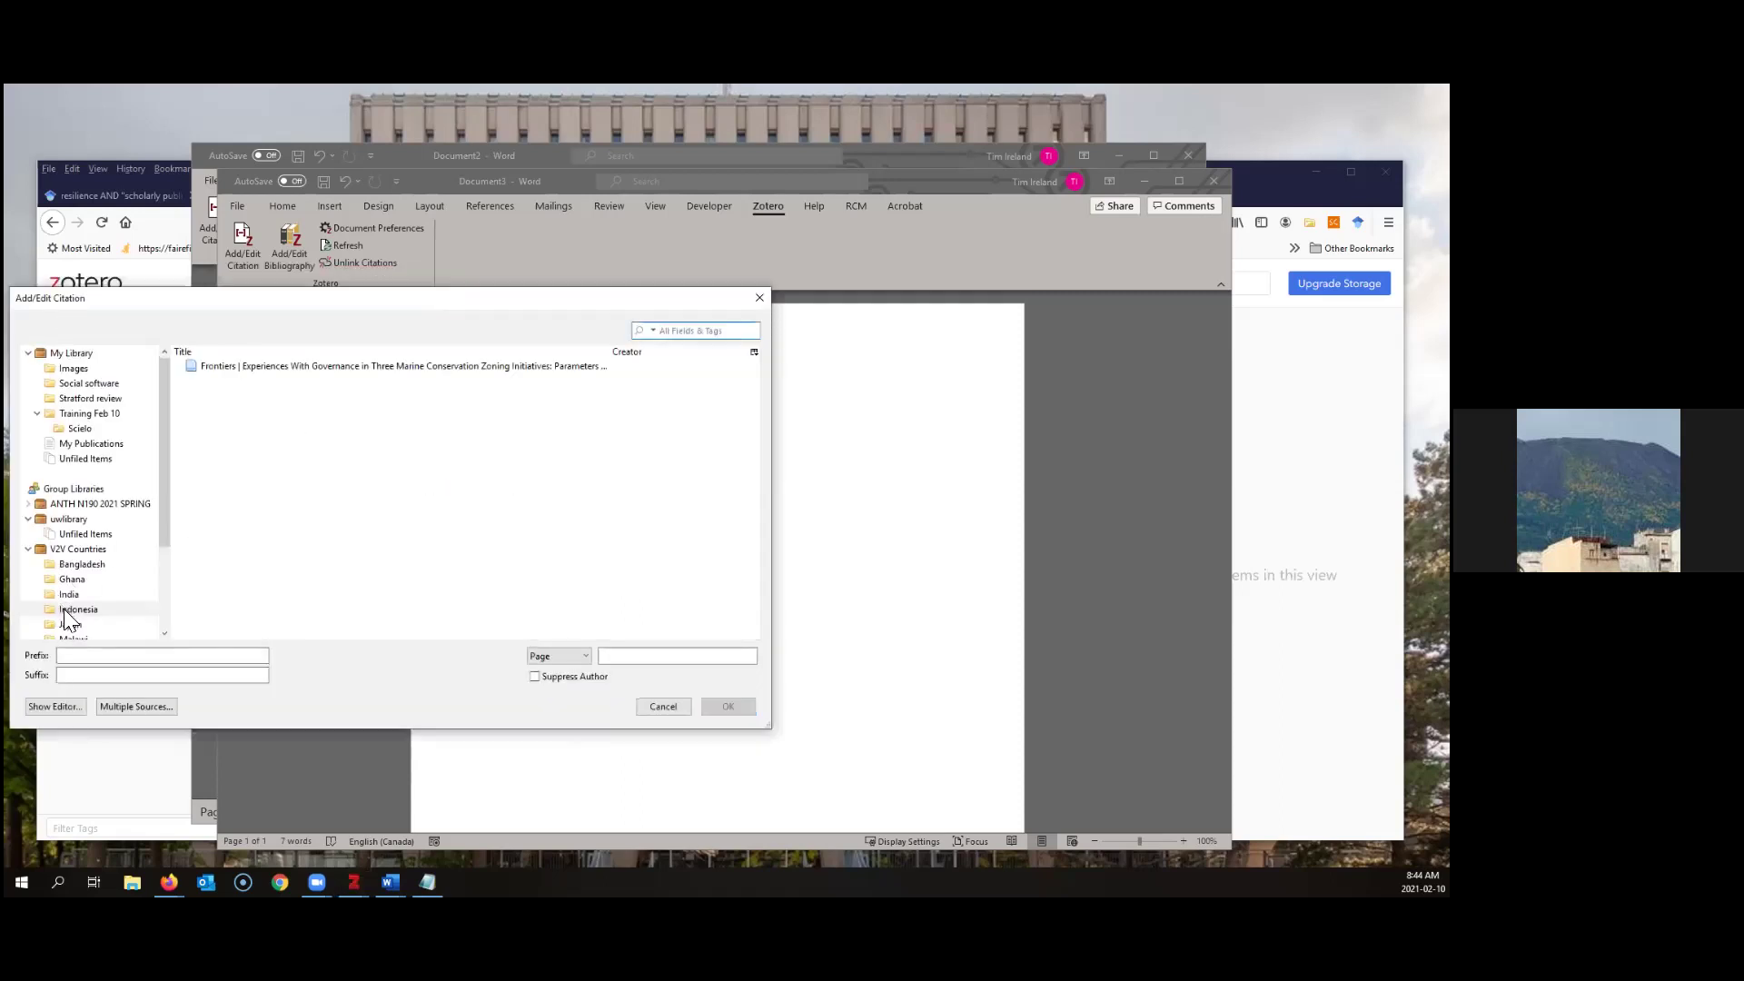
pyautogui.click(244, 370)
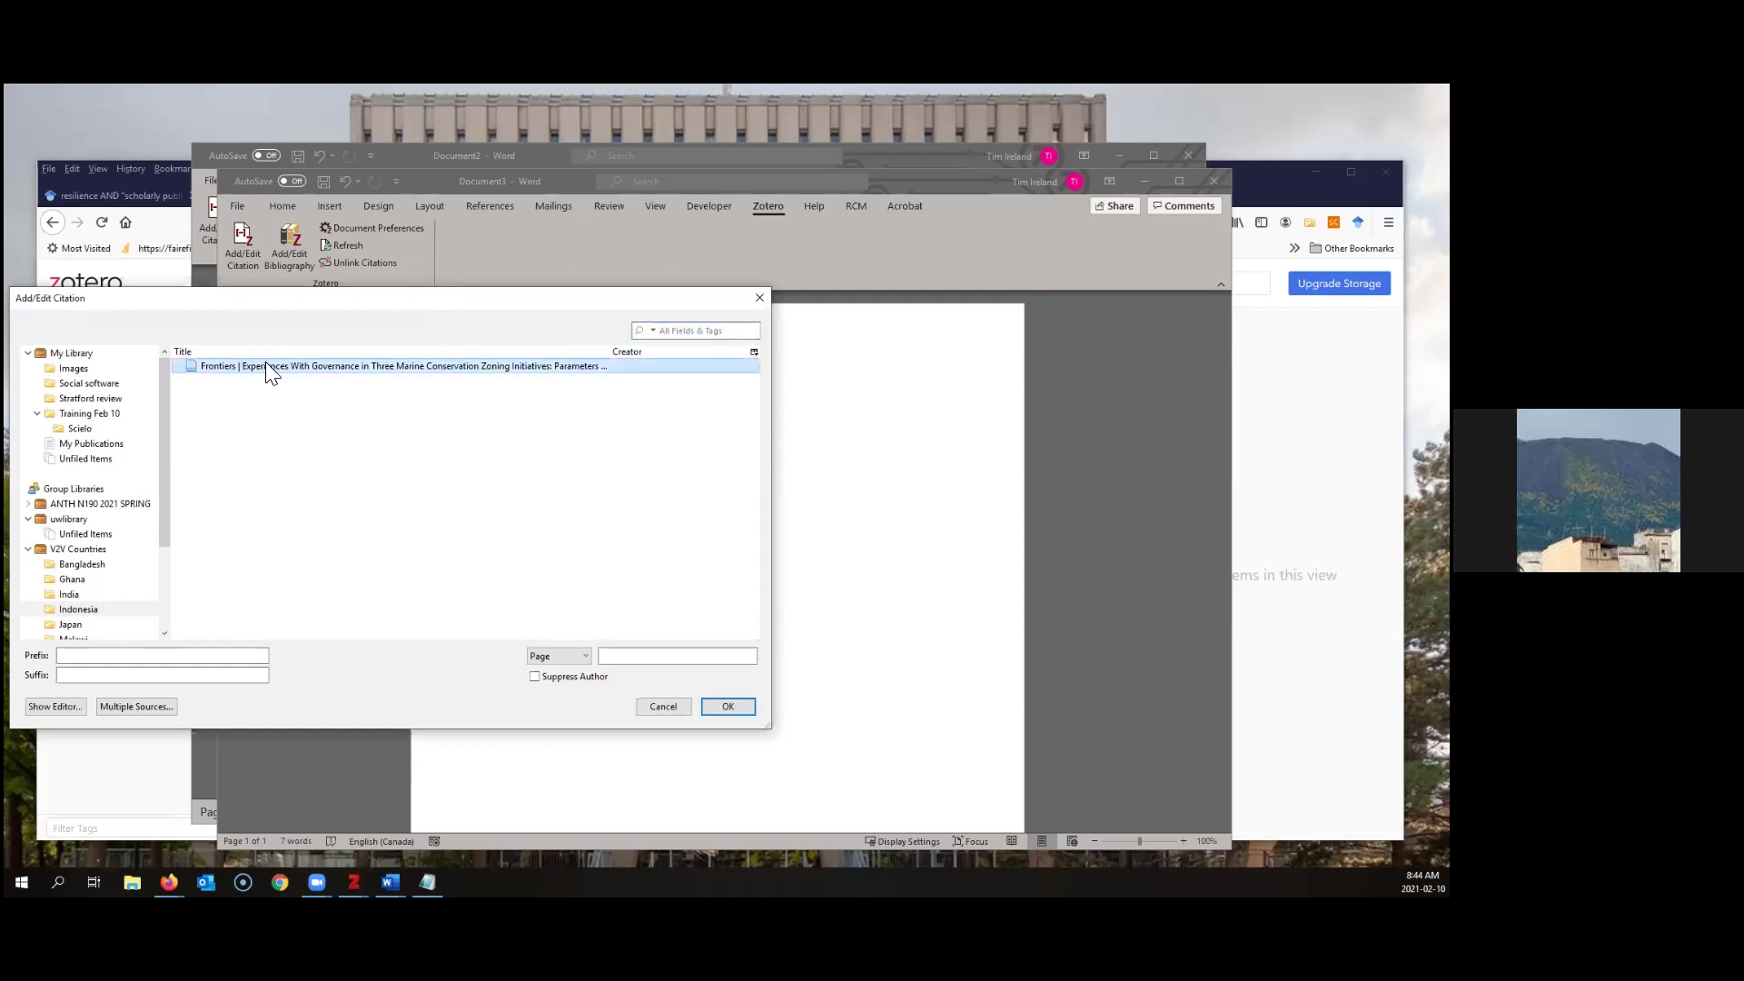
pyautogui.click(737, 705)
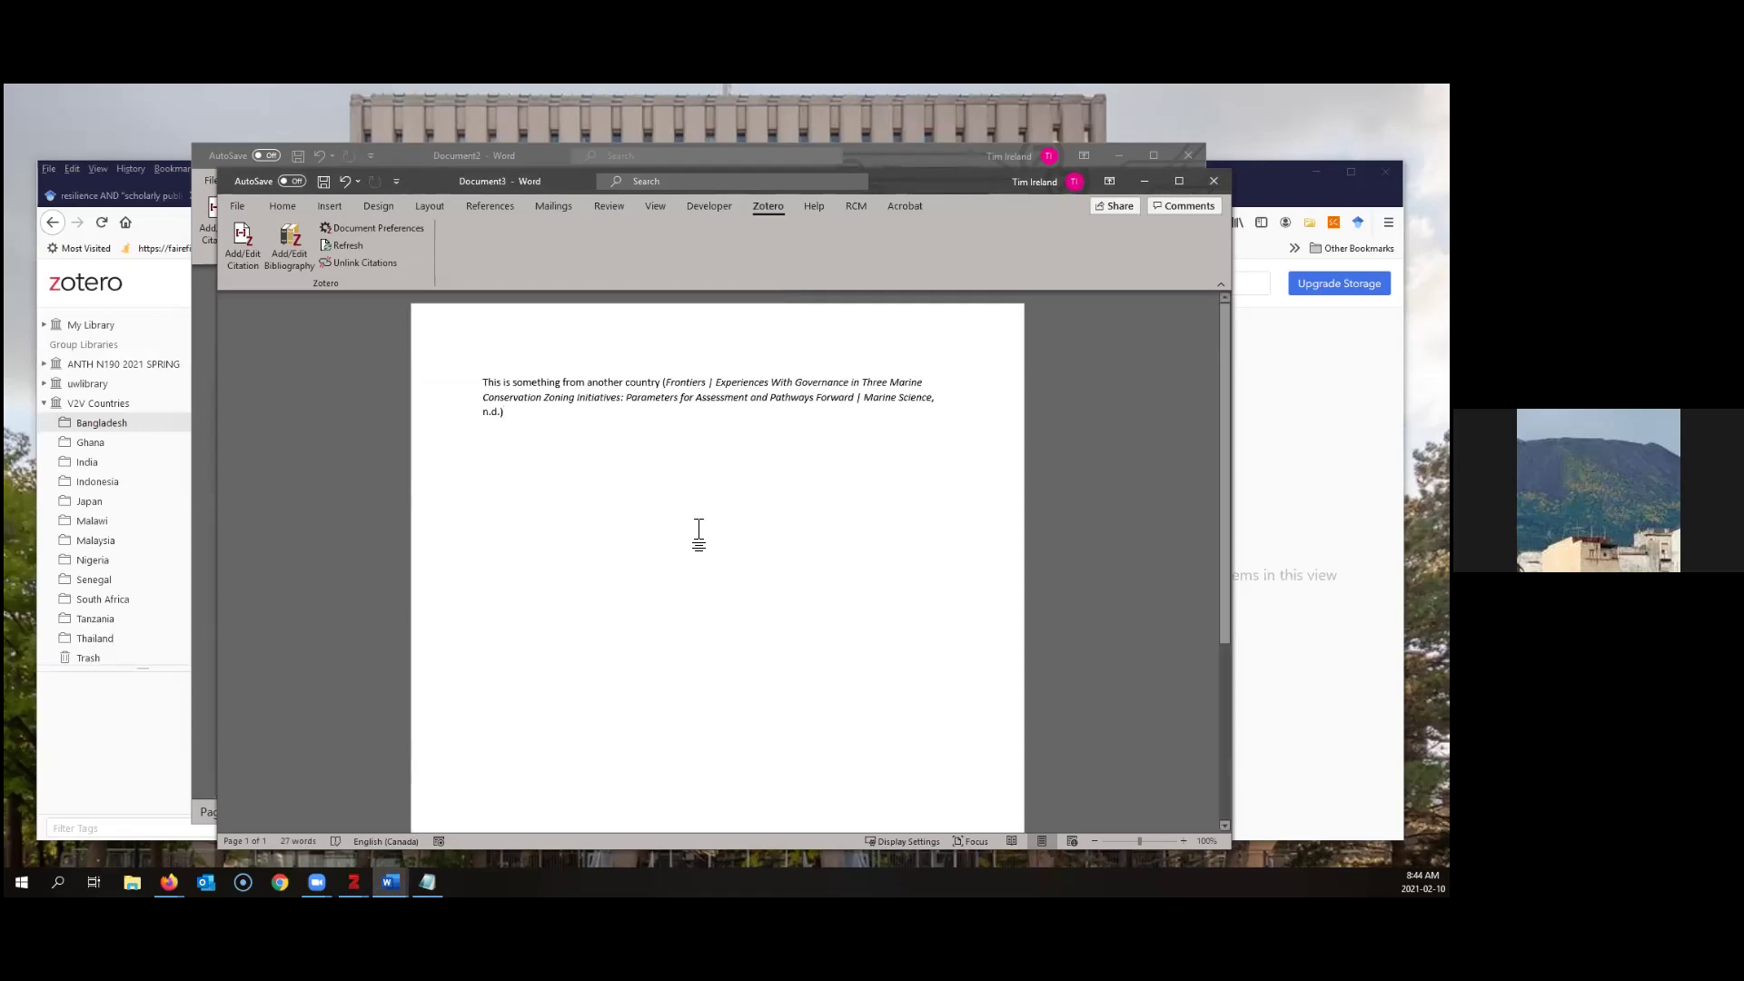
pyautogui.write('.')
pyautogui.press('Return')
pyautogui.press('Return')
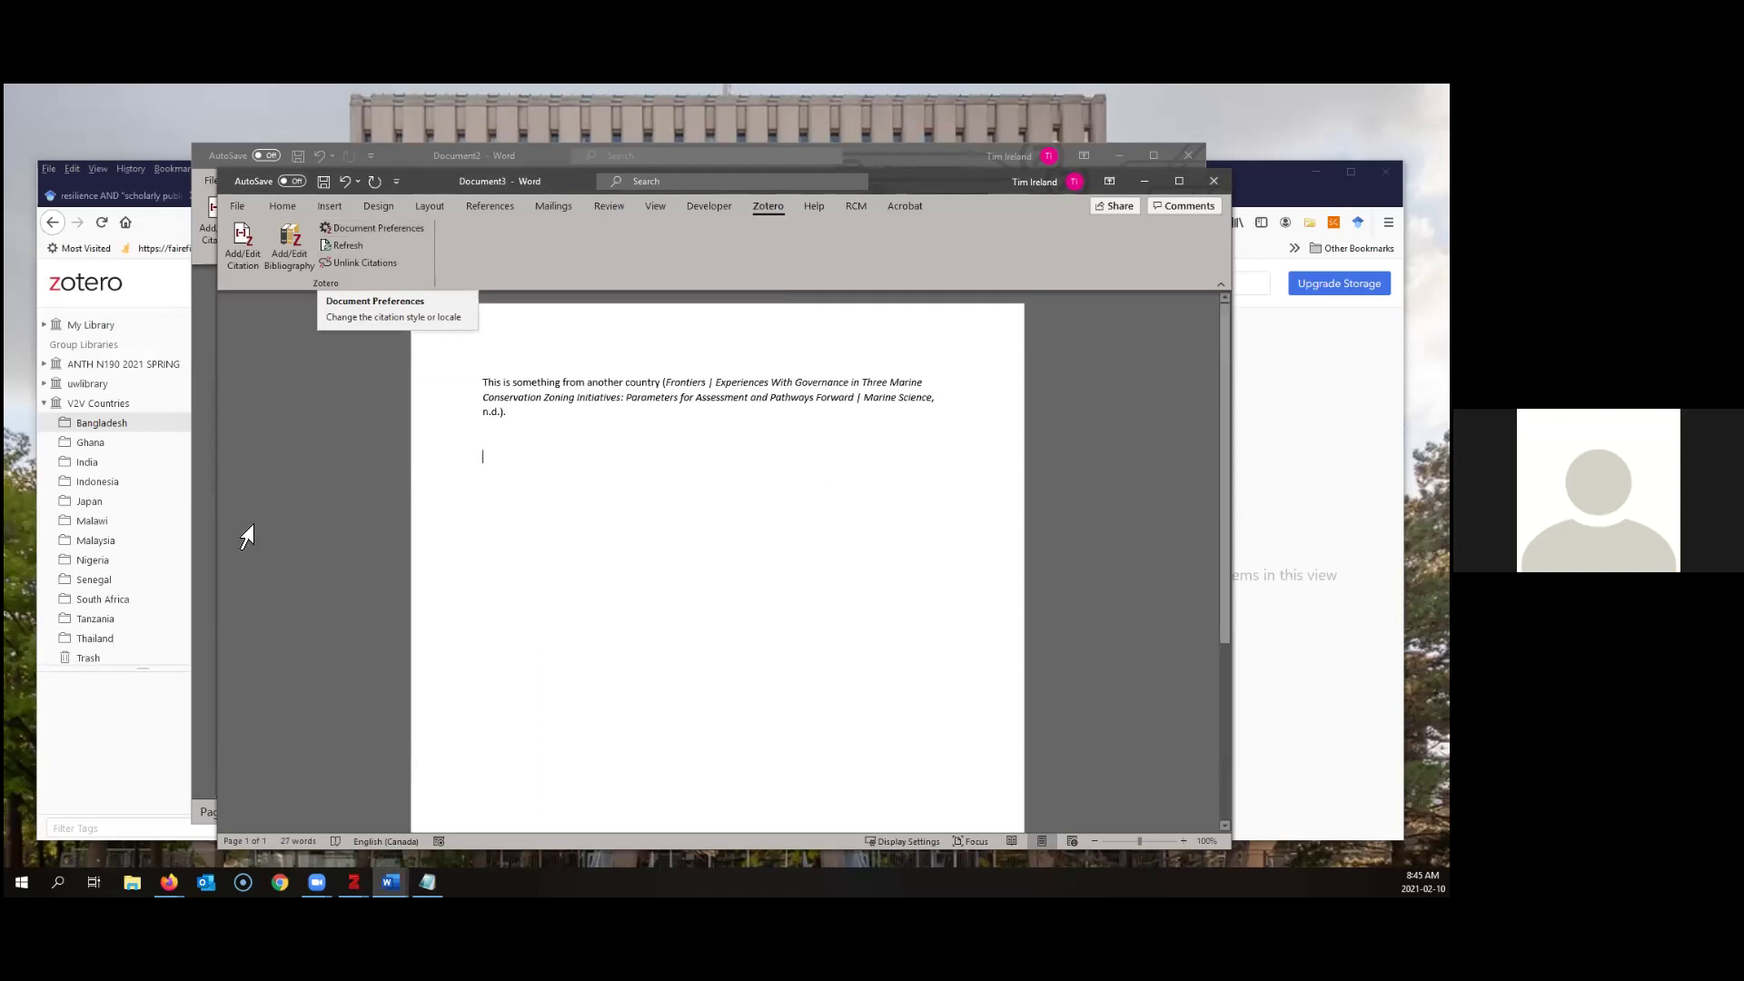
# View the Indonesia collection in the web library, then return to Word and type 'This should work...'
pyautogui.click(118, 718)
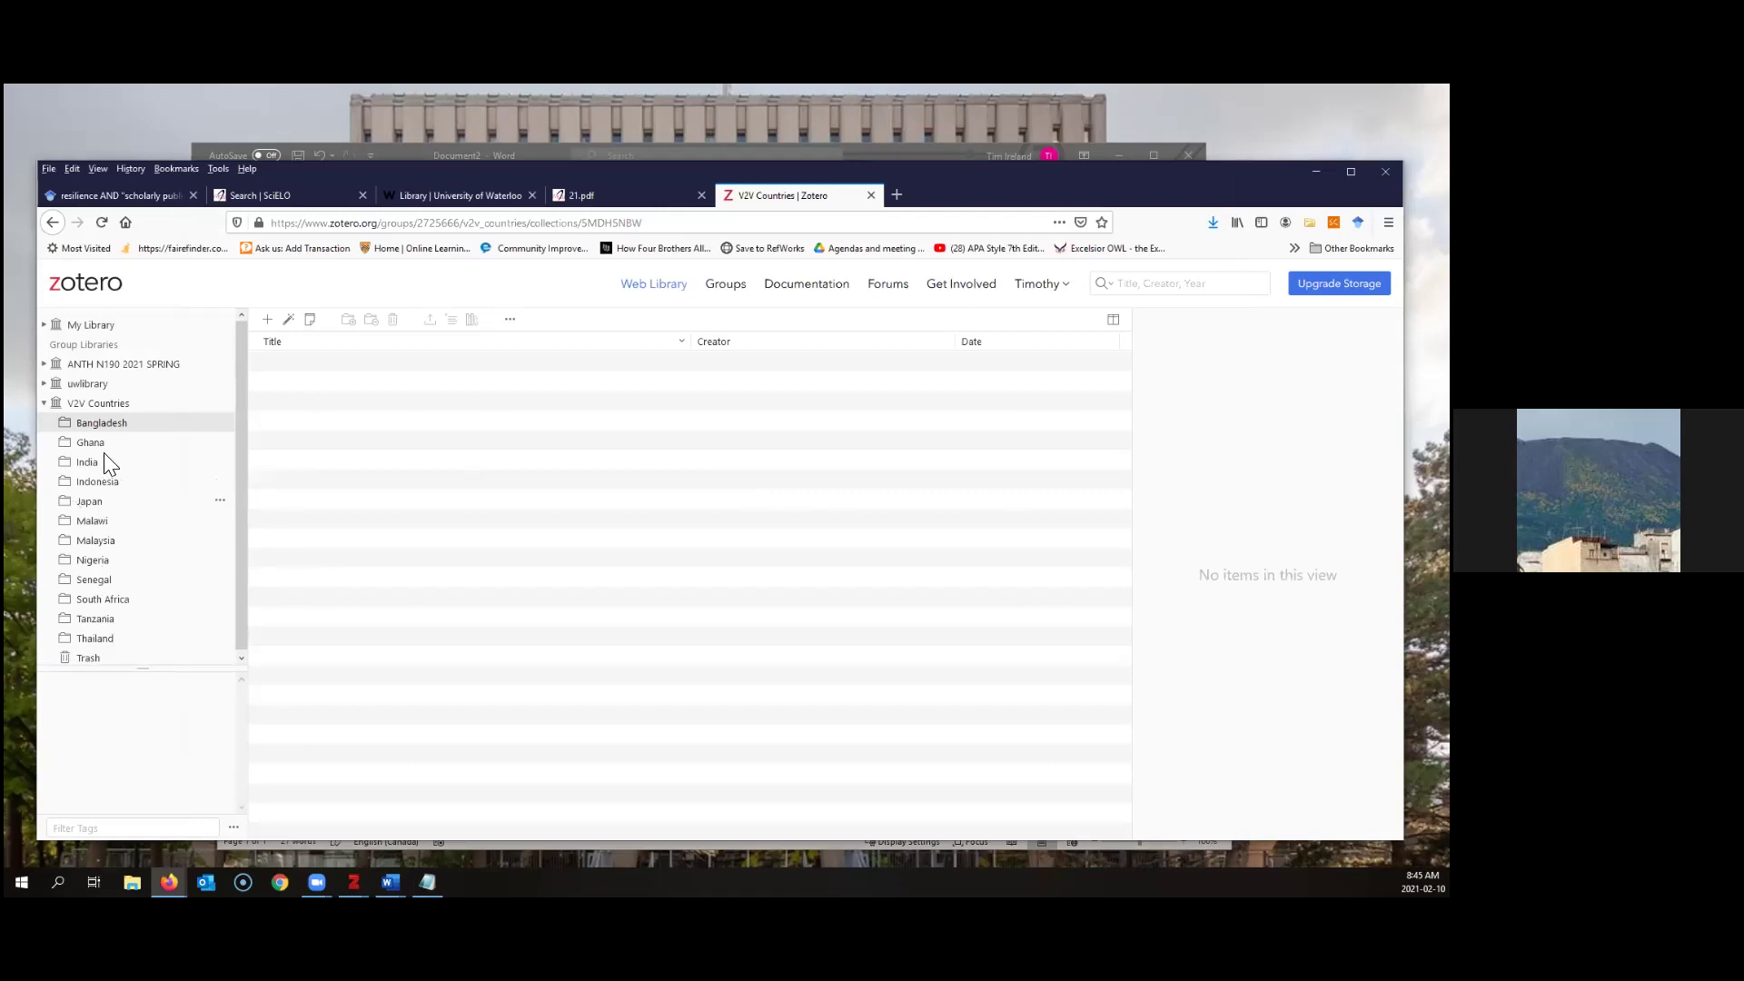
pyautogui.click(146, 482)
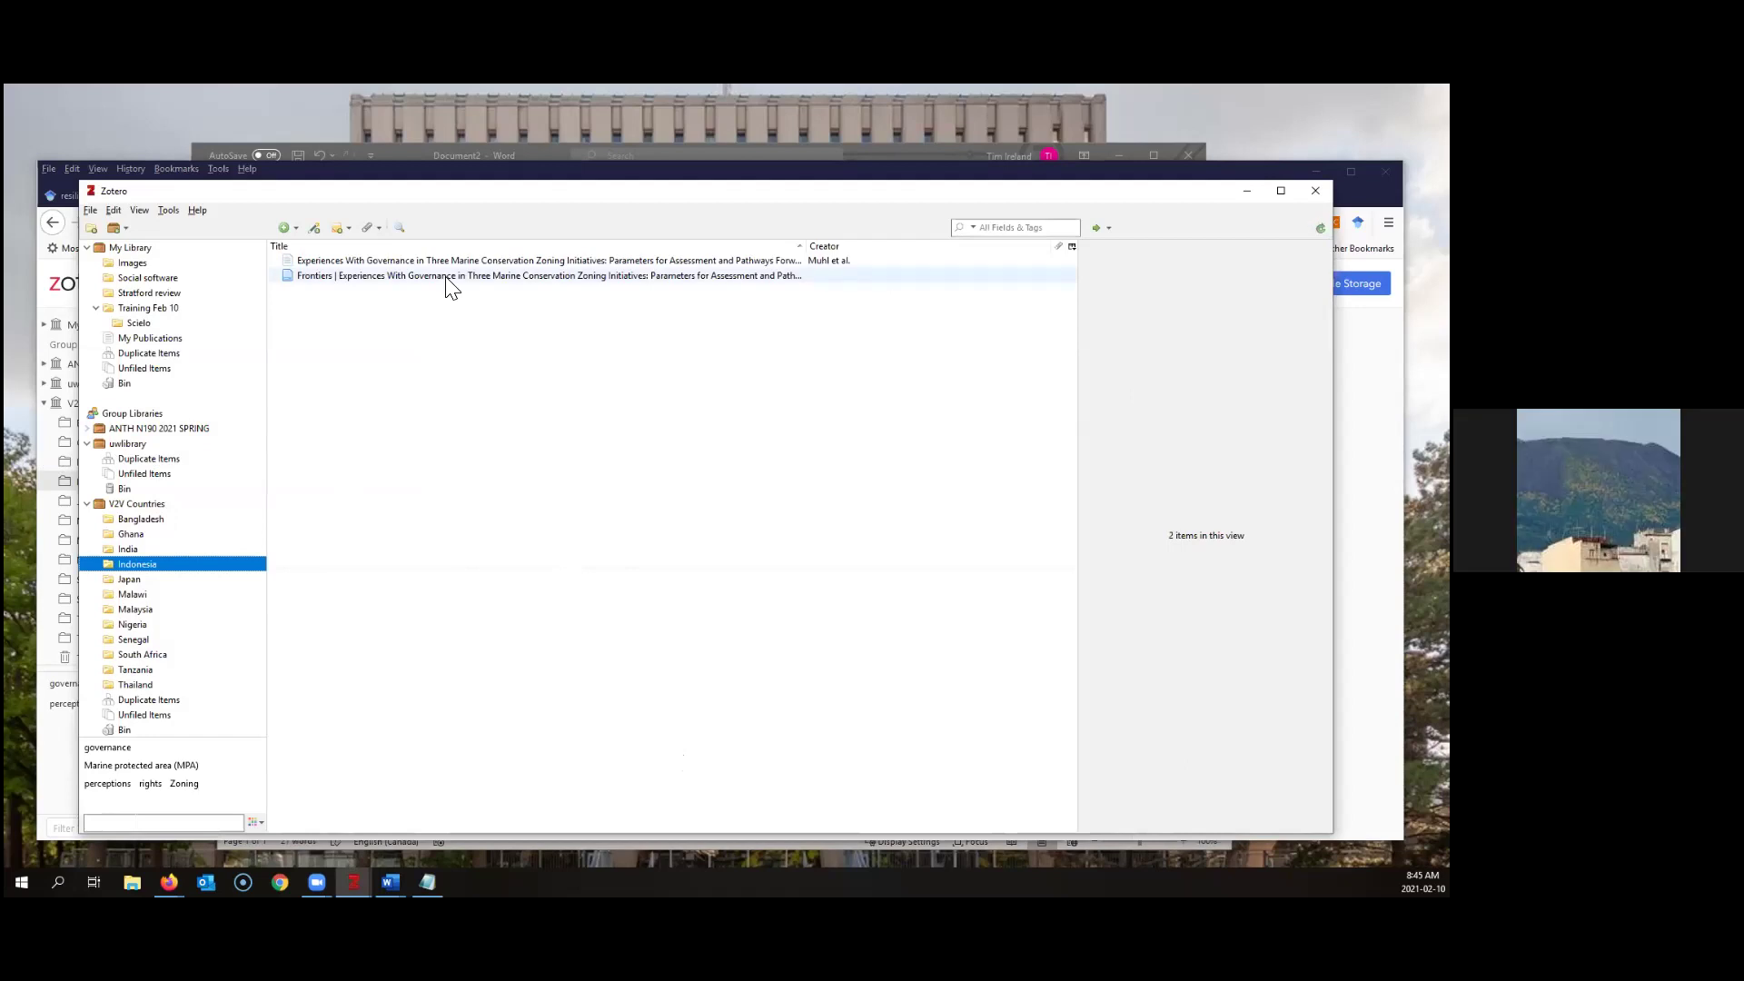
pyautogui.click(1246, 191)
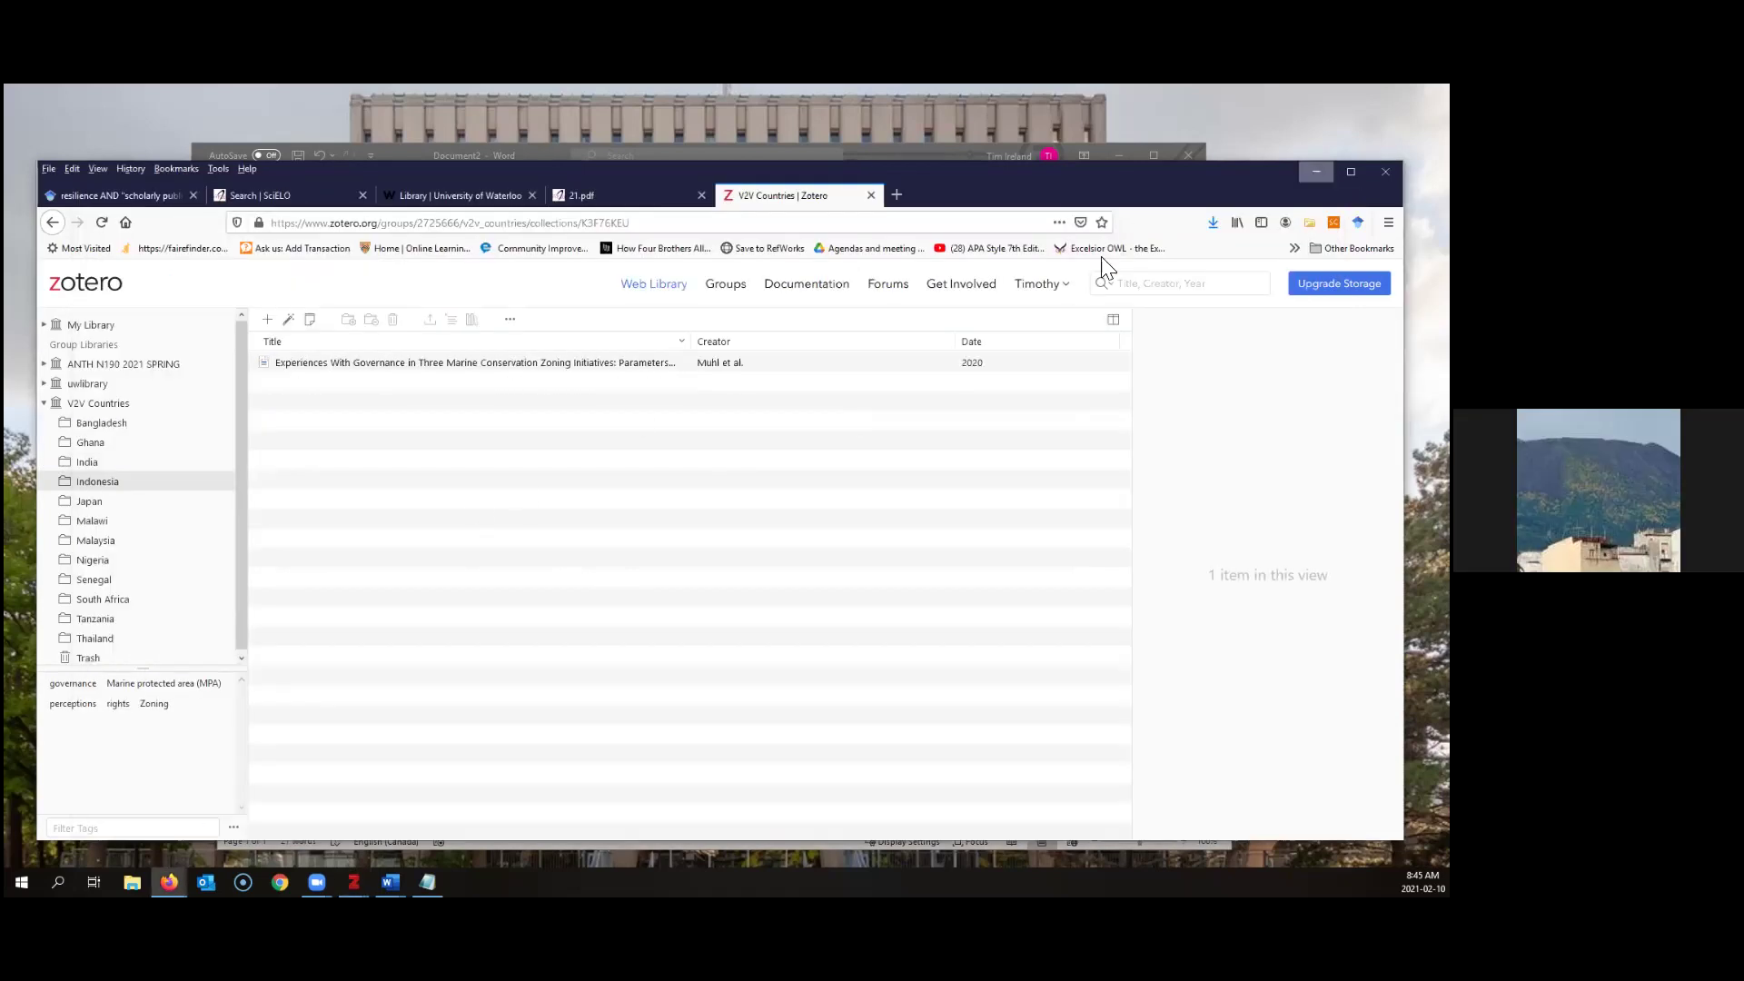
pyautogui.click(1316, 171)
pyautogui.write('This shoul')
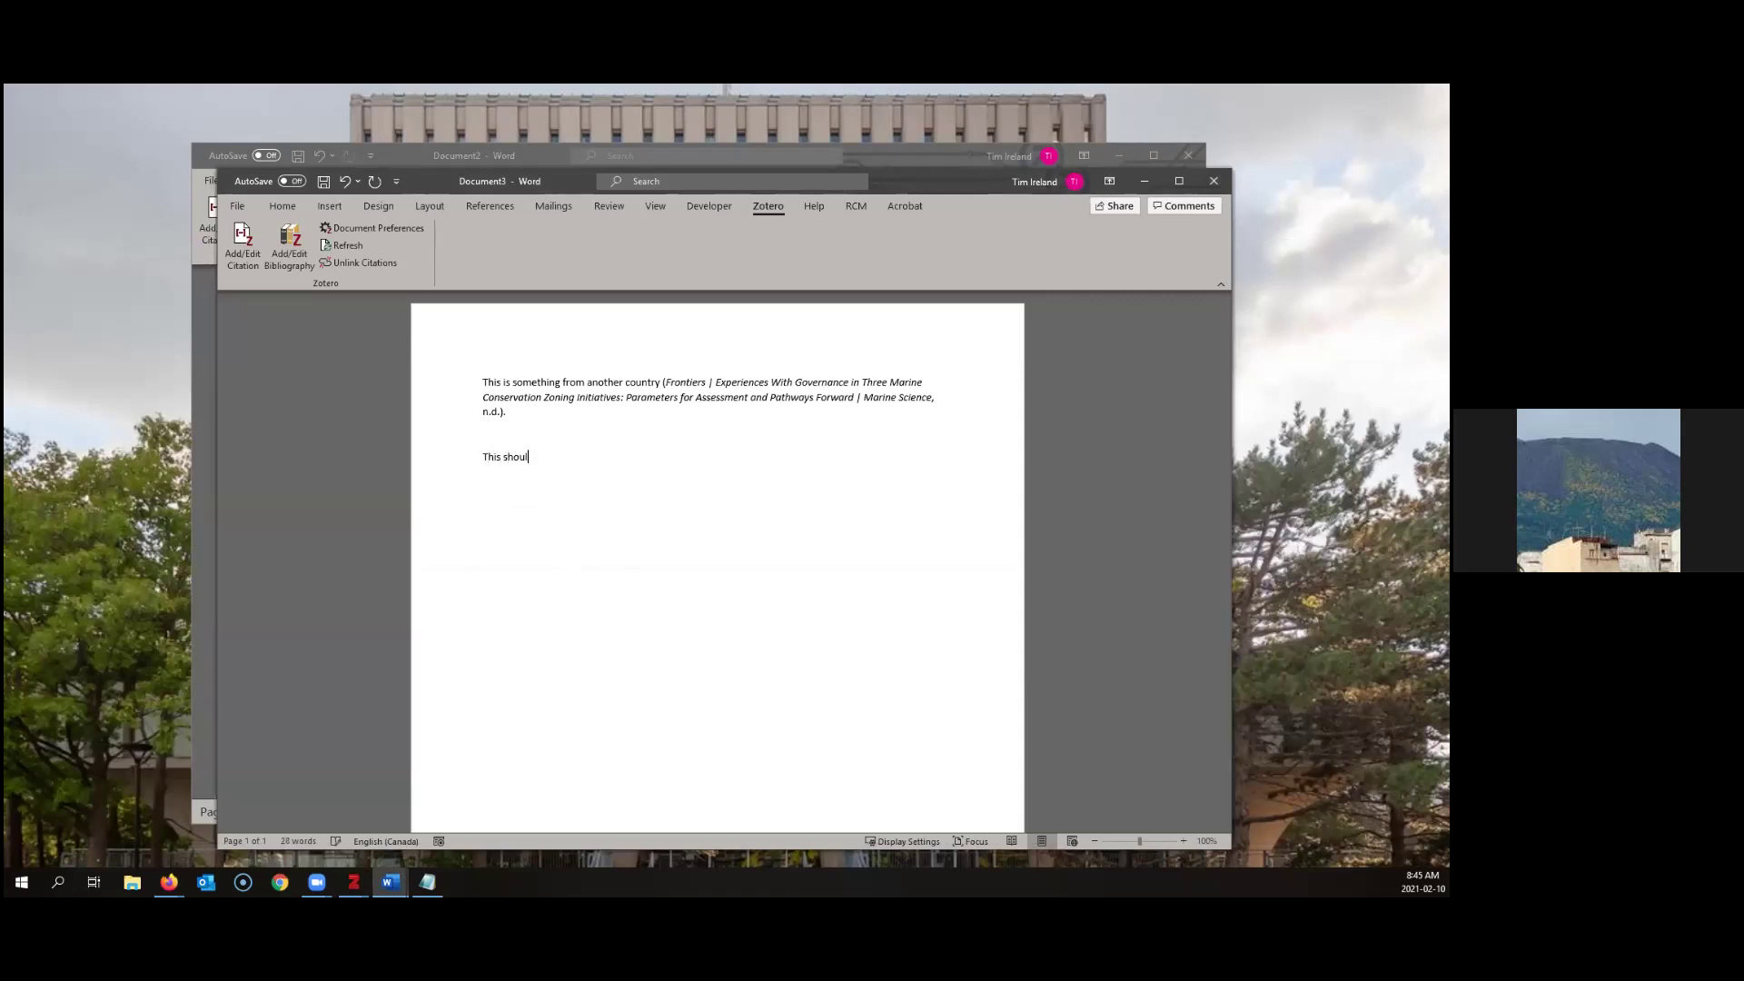
pyautogui.write('d work...')
# Cite Muhl et al. (2020) after the second sentence, end it with a period, and insert a bibliography below
pyautogui.click(241, 246)
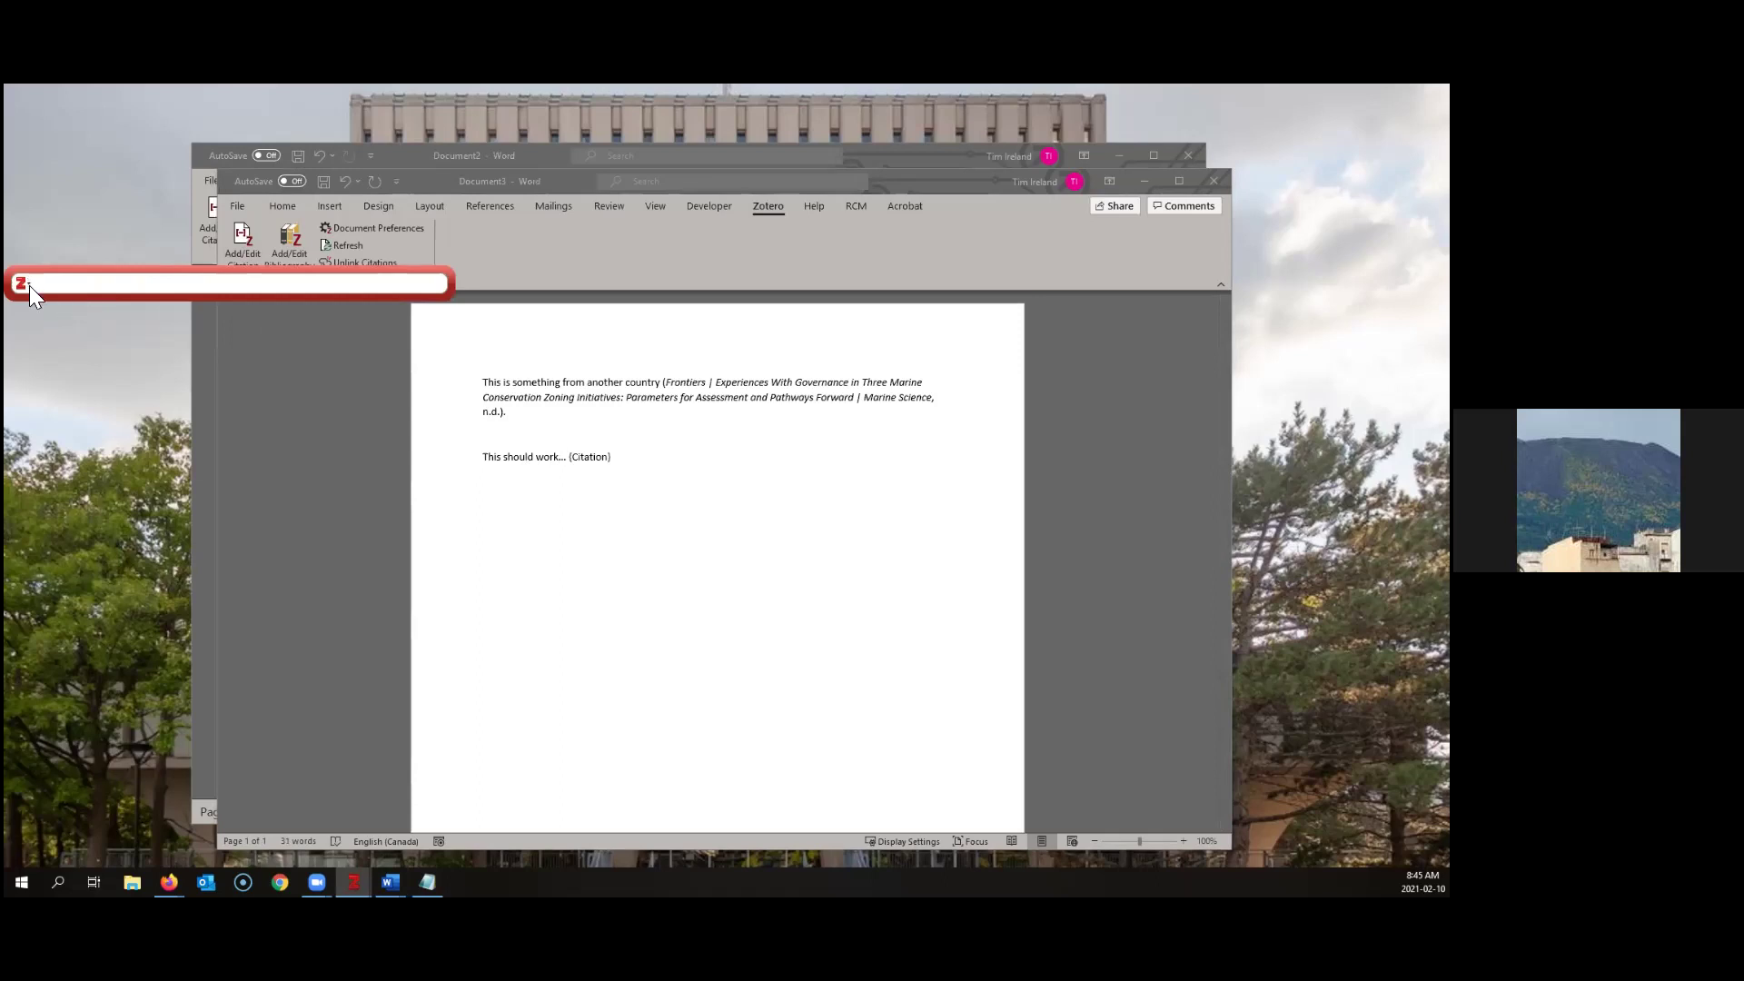
pyautogui.click(29, 285)
pyautogui.click(42, 318)
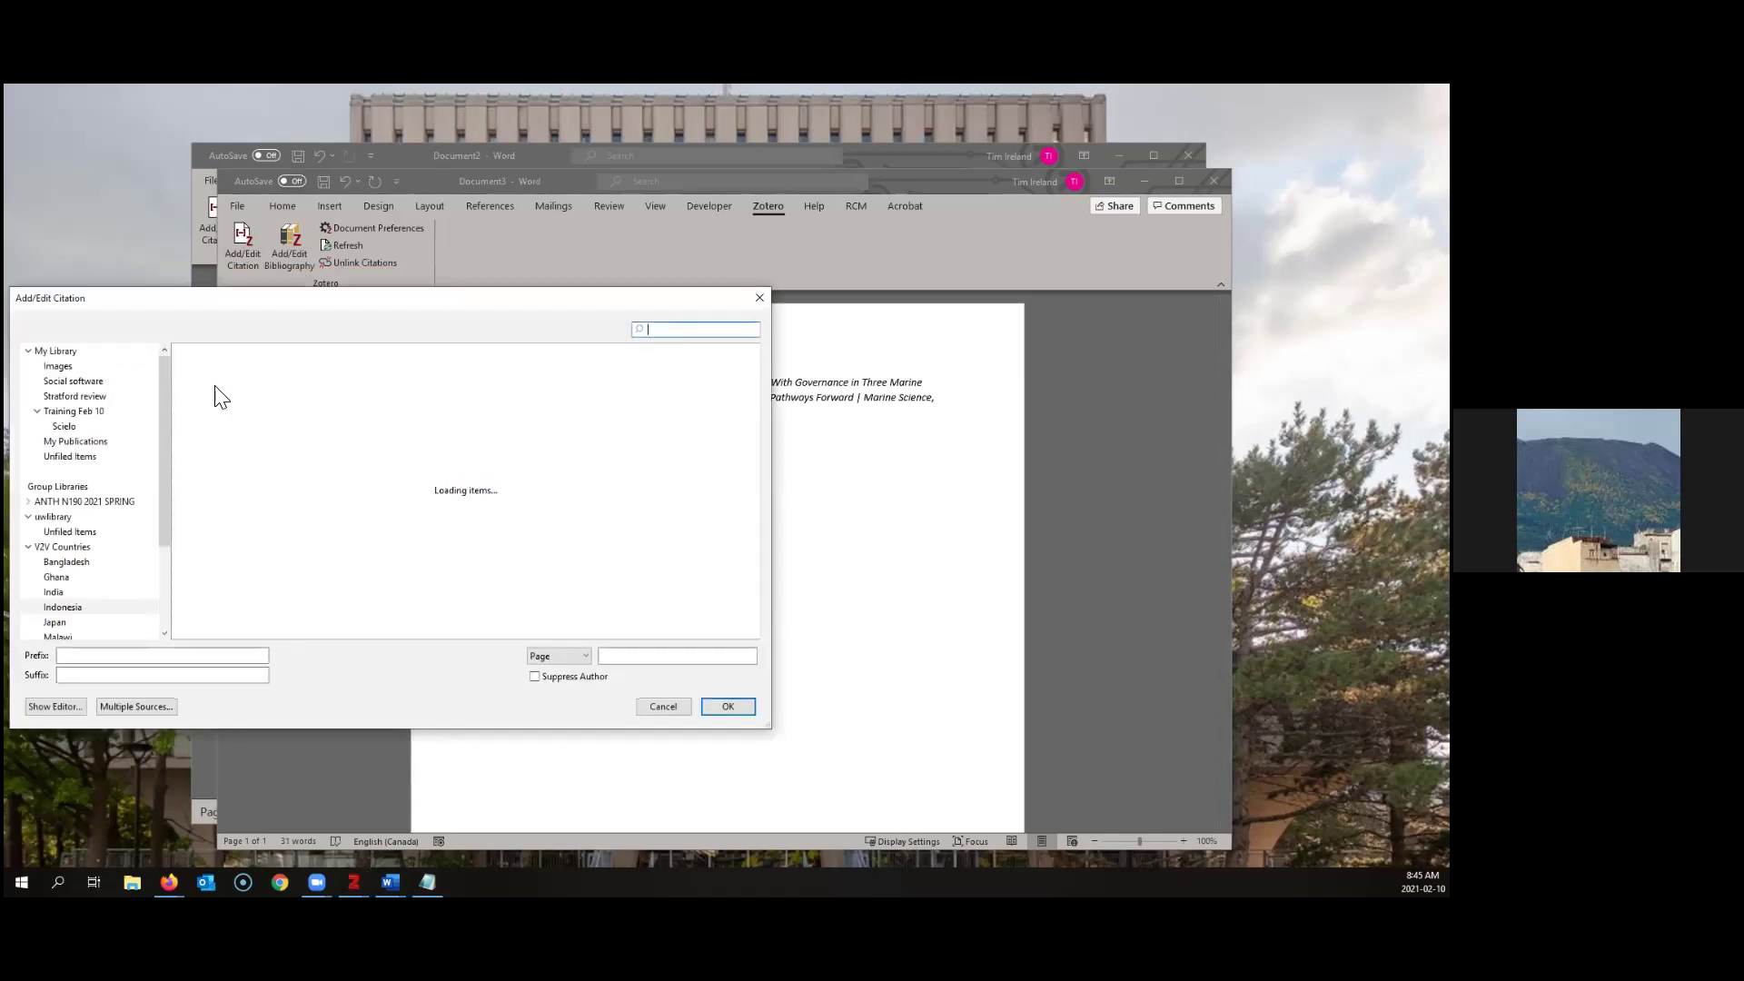
pyautogui.click(78, 611)
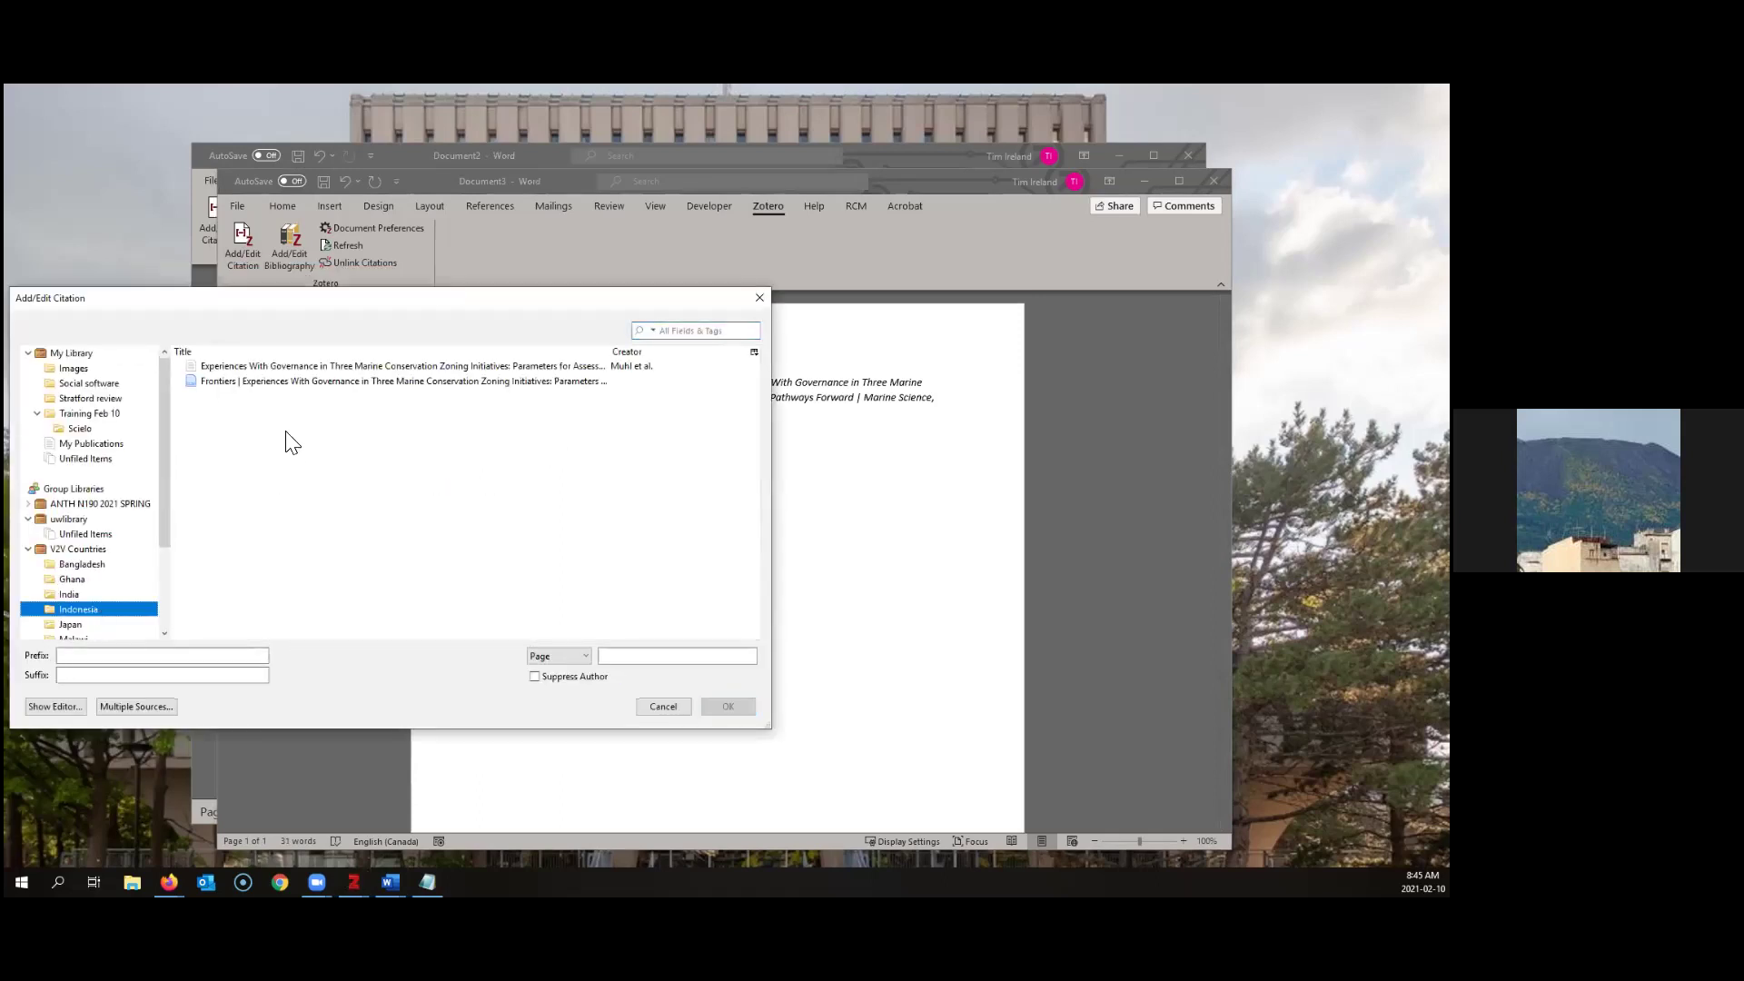
pyautogui.click(291, 382)
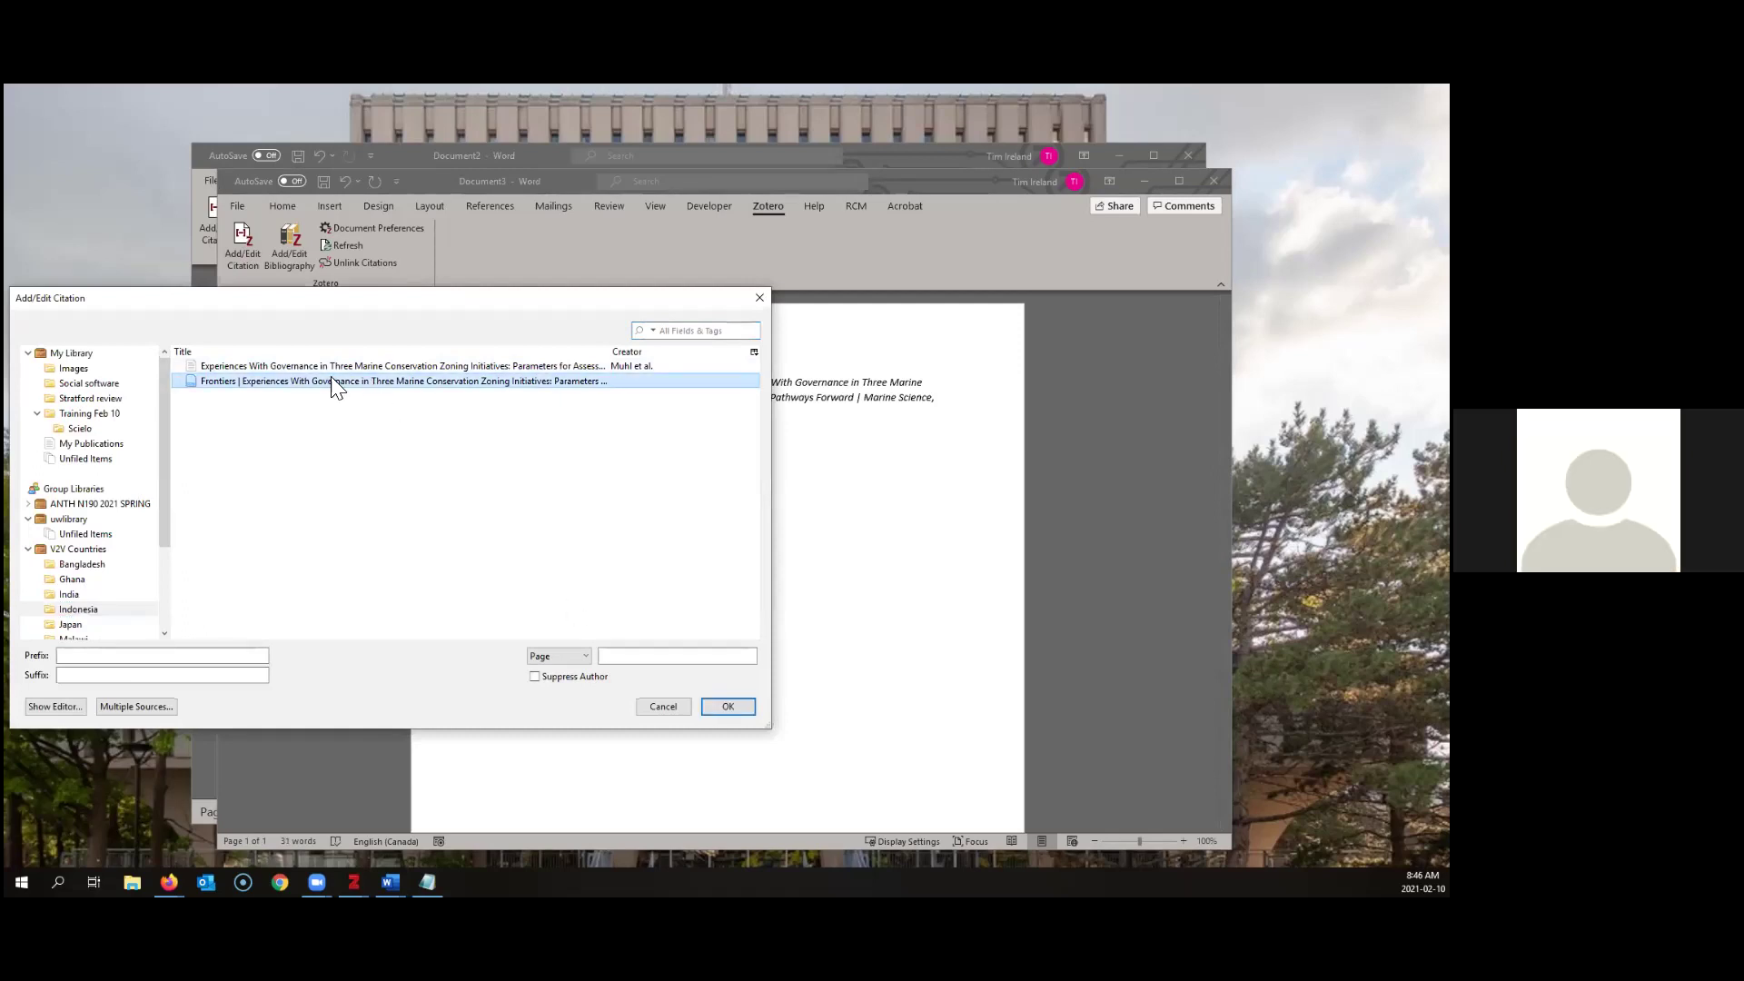
pyautogui.click(327, 366)
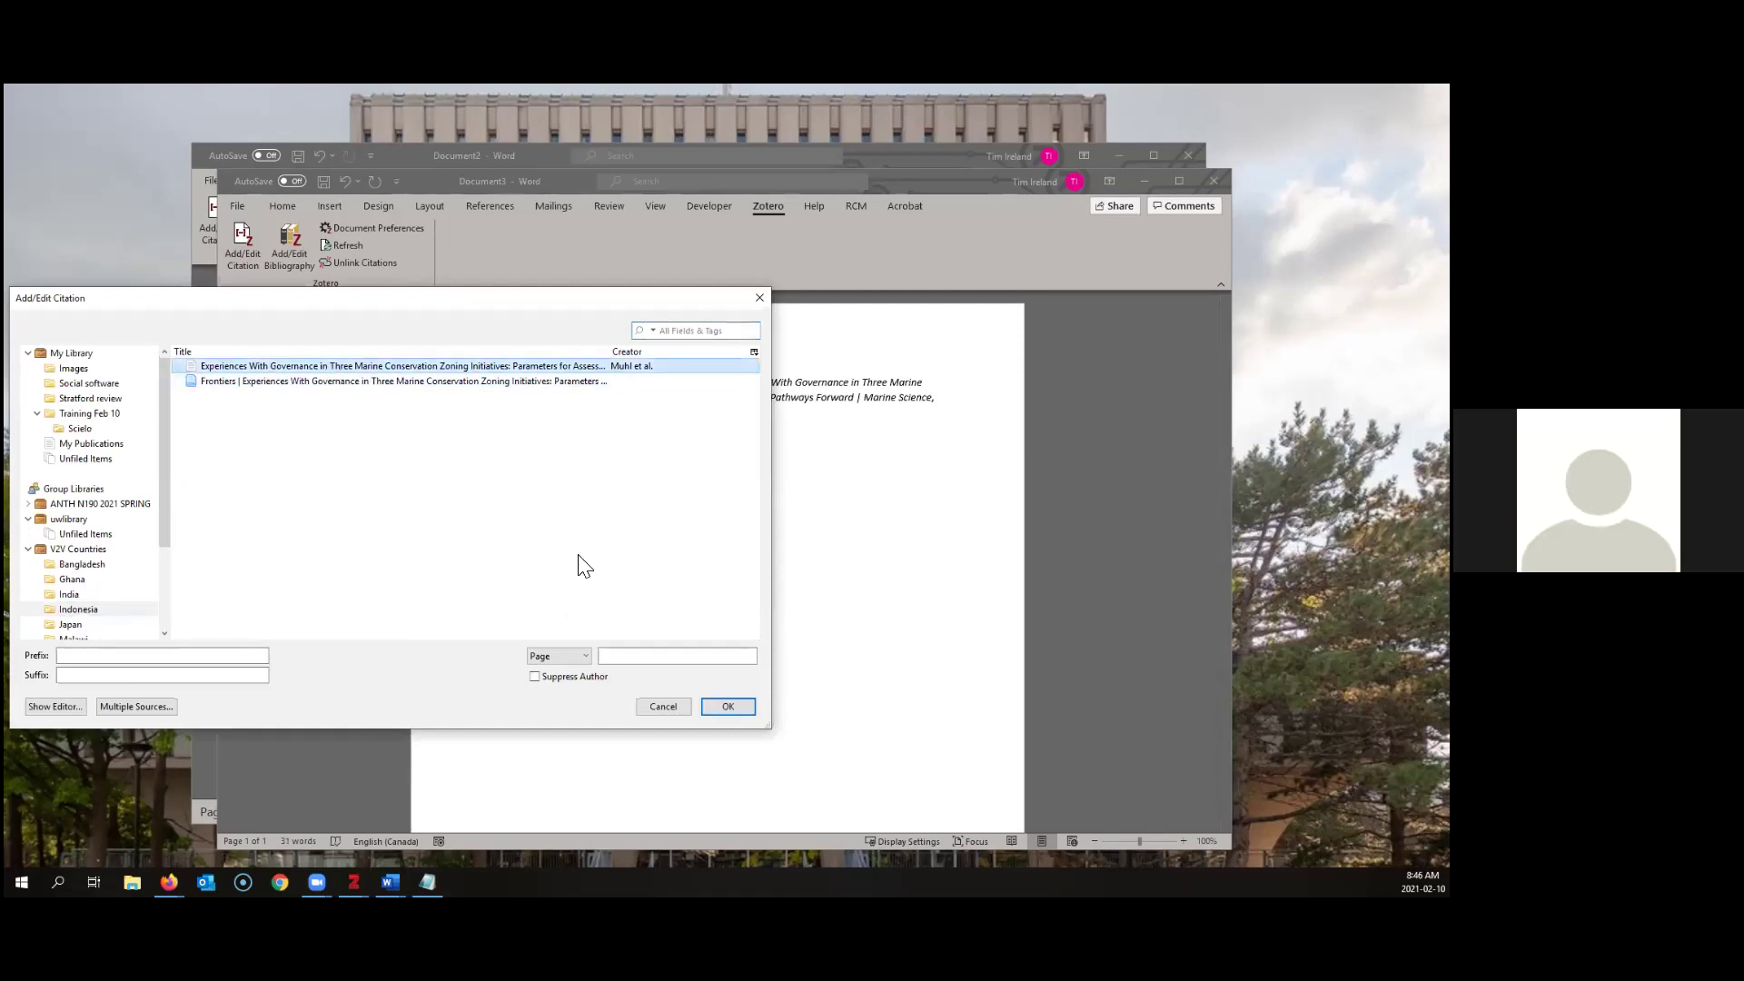
pyautogui.click(717, 706)
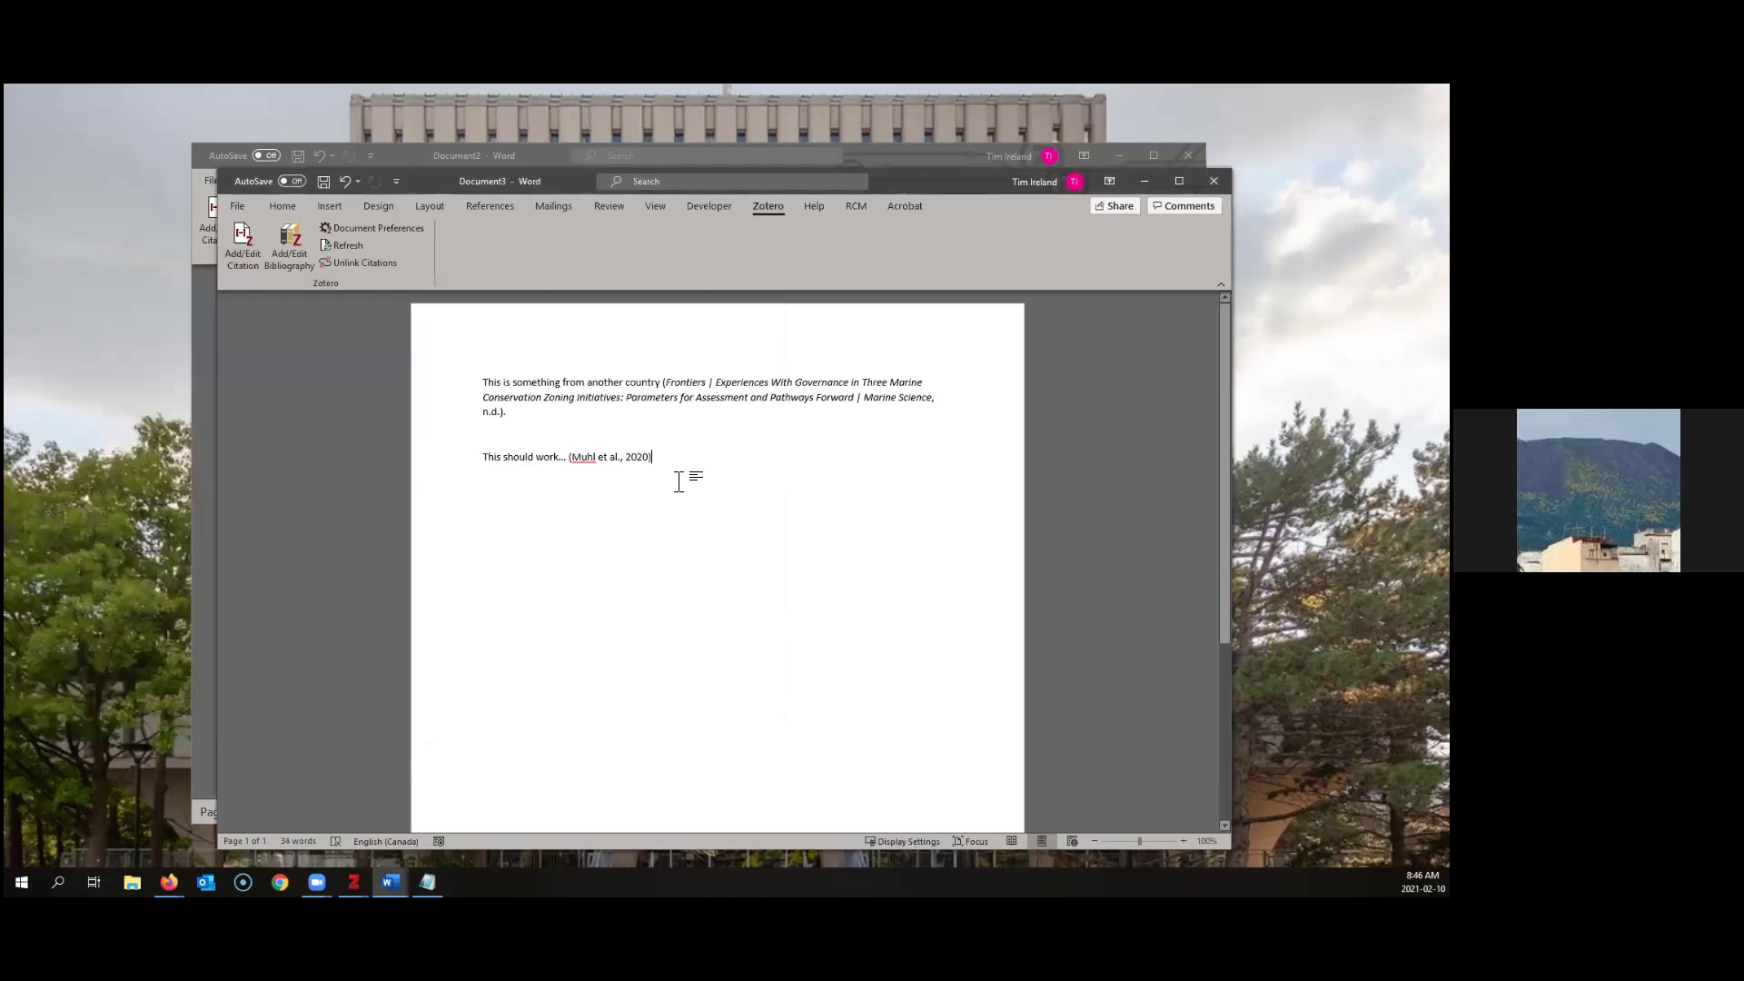
pyautogui.write('.')
pyautogui.press('Return')
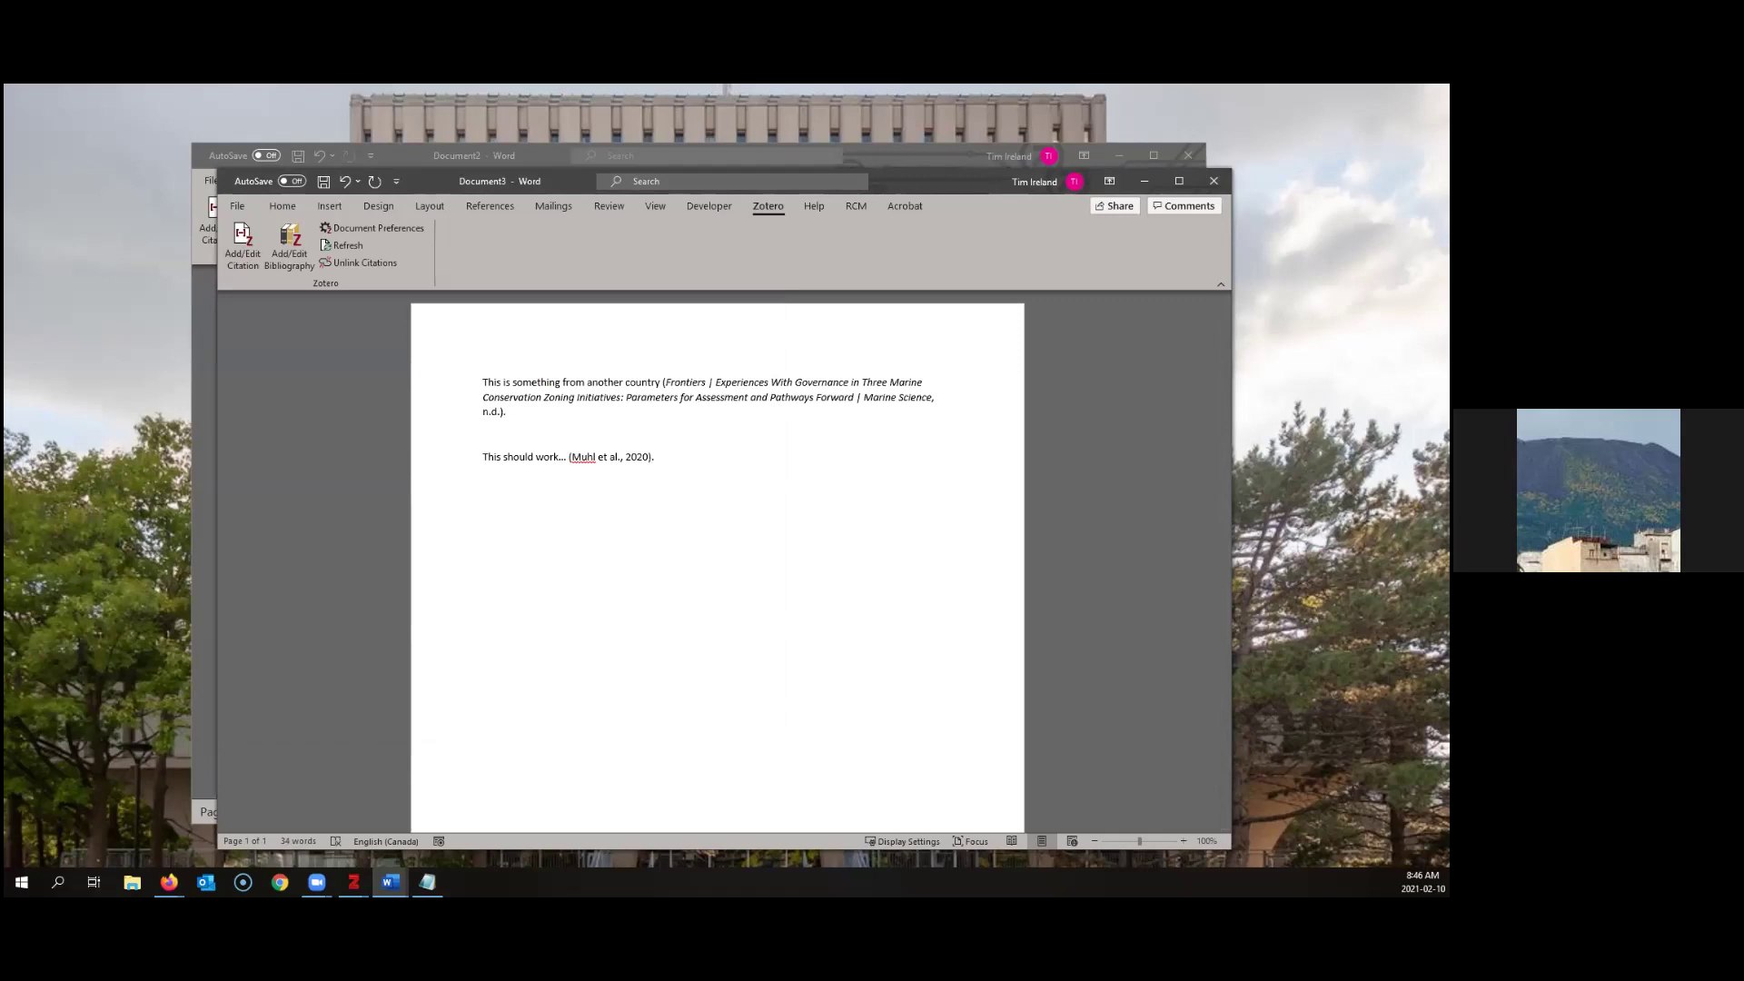
pyautogui.click(277, 254)
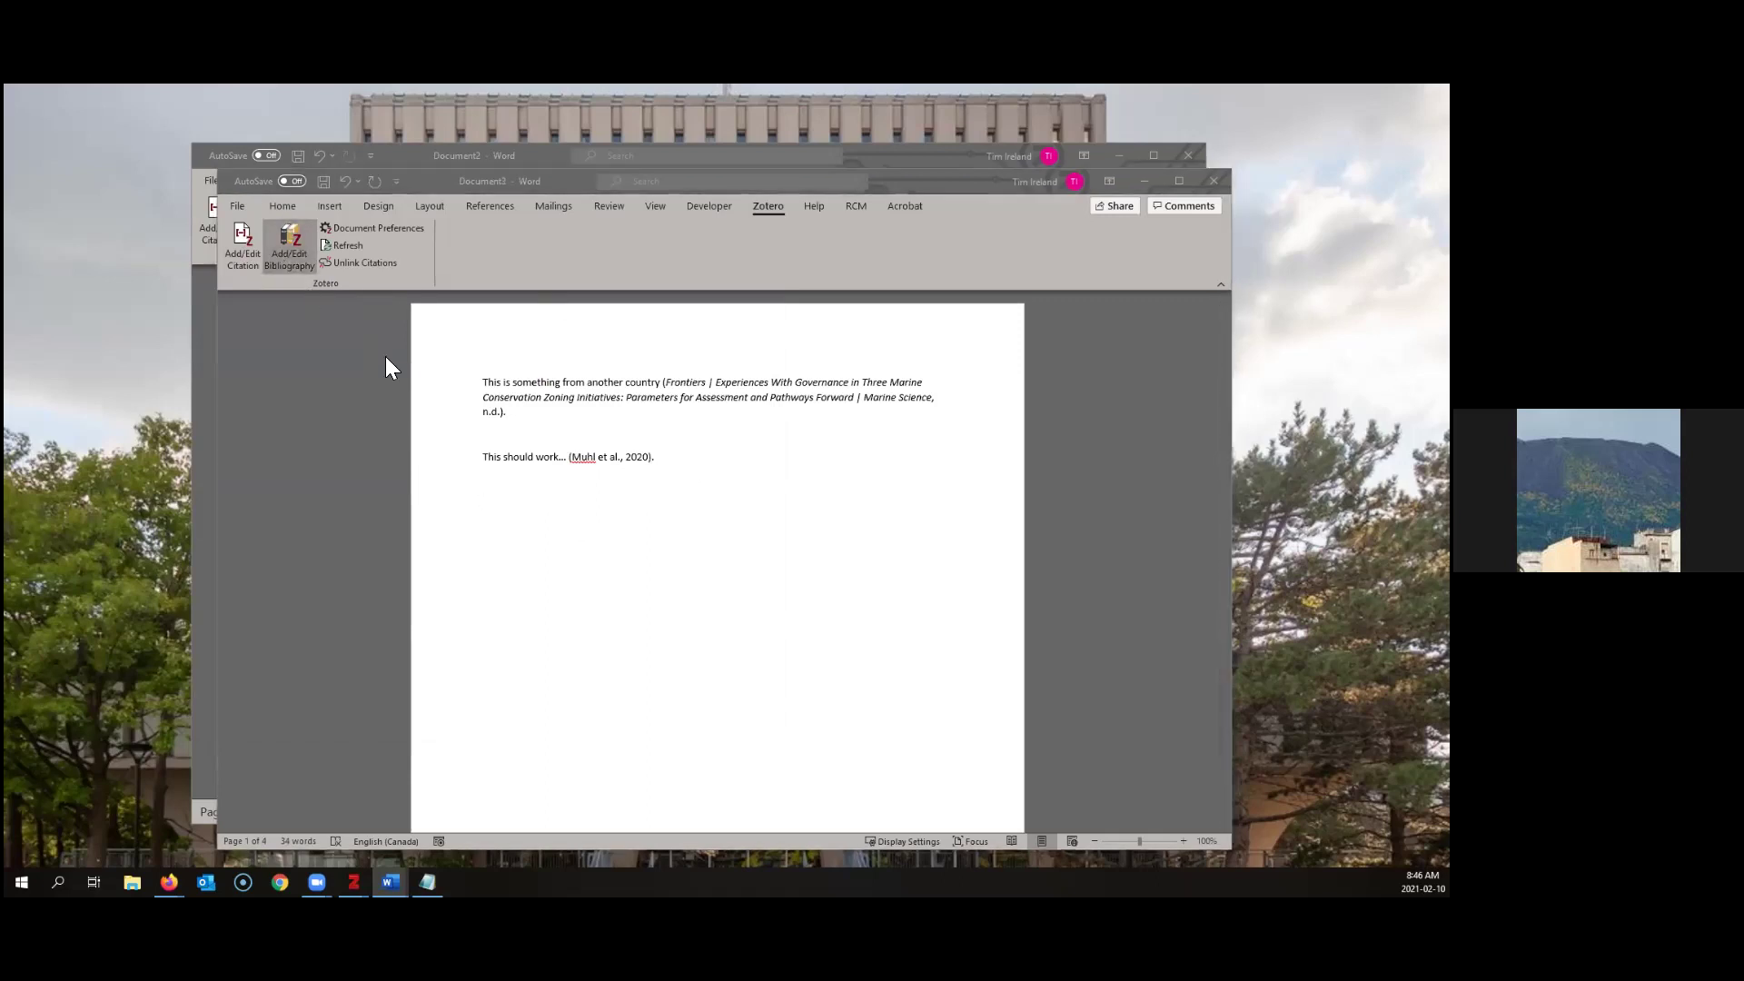
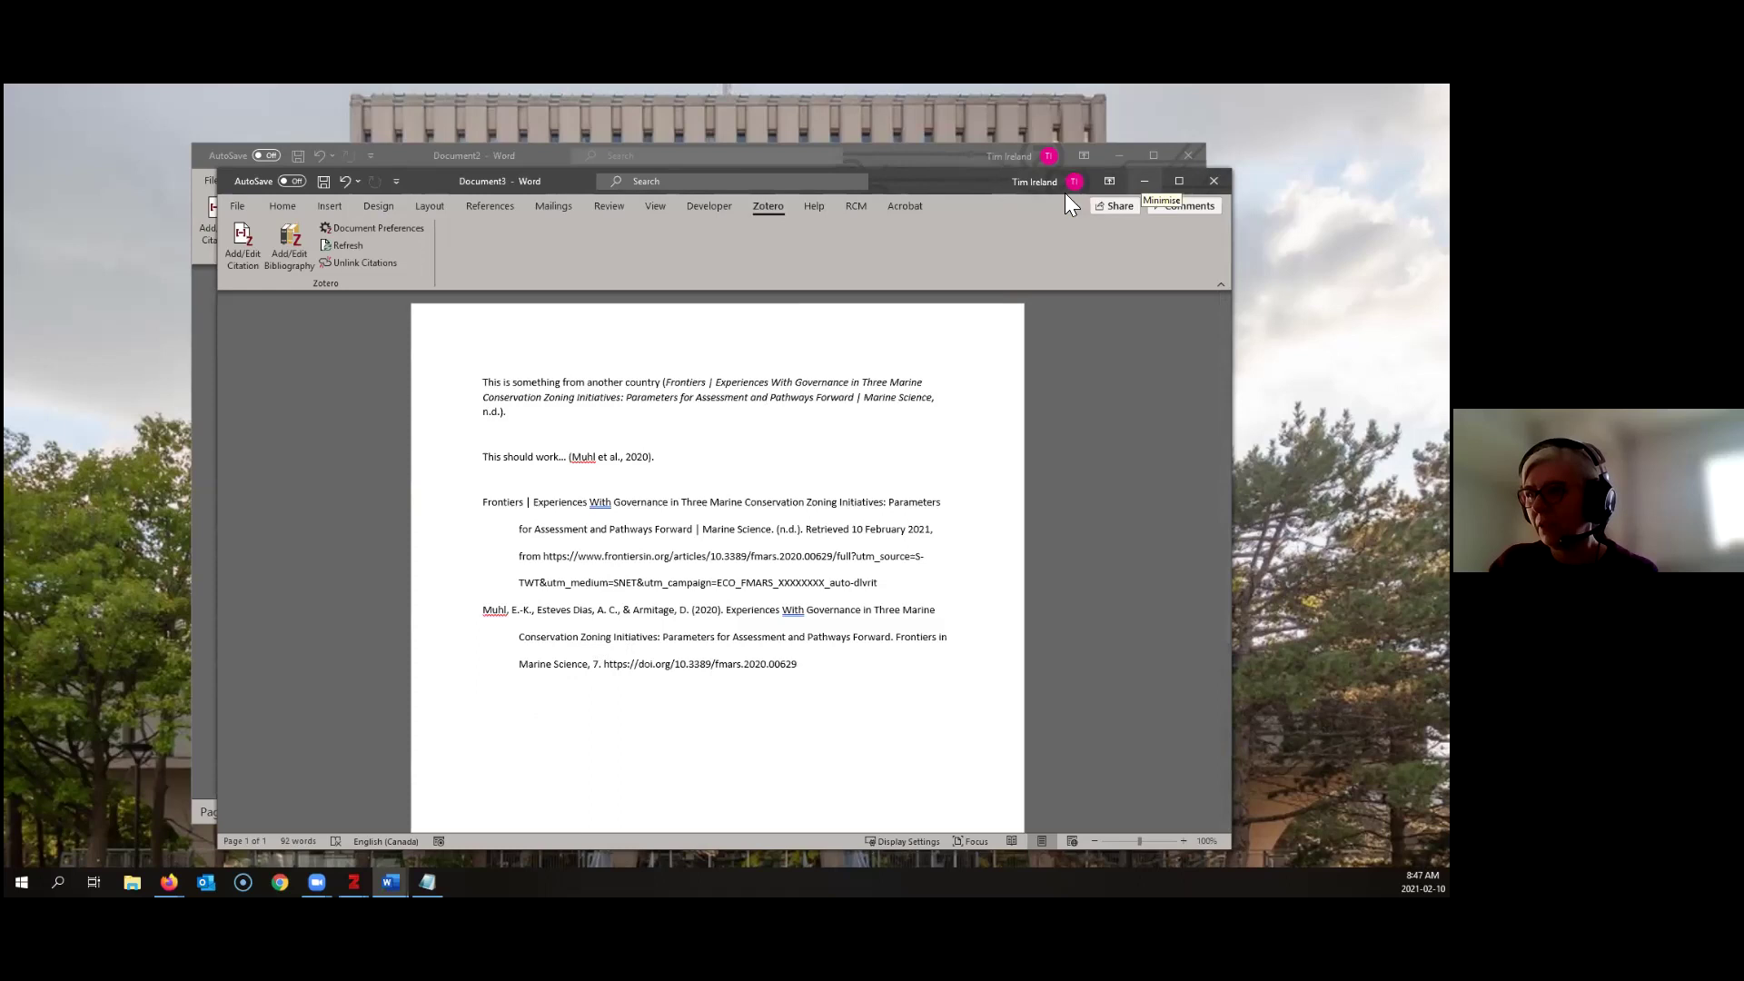
# Close Document2 without saving and close the Zotero preferences window
pyautogui.click(1145, 180)
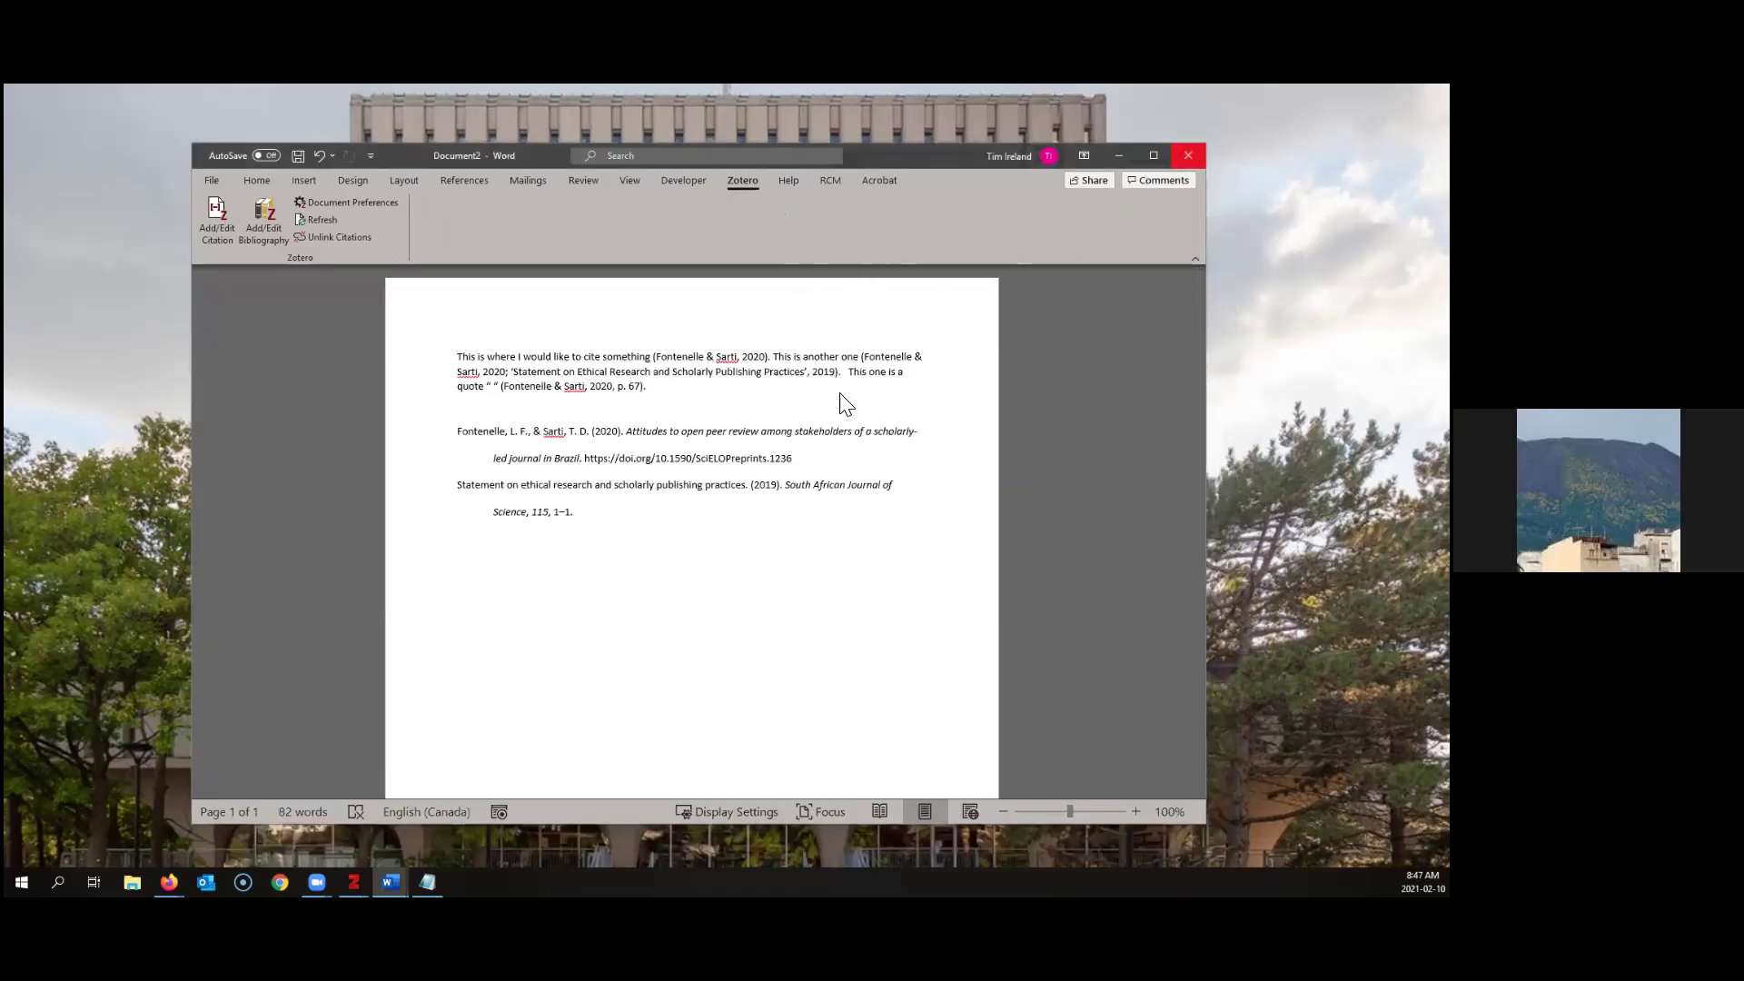
pyautogui.click(1188, 155)
pyautogui.click(746, 573)
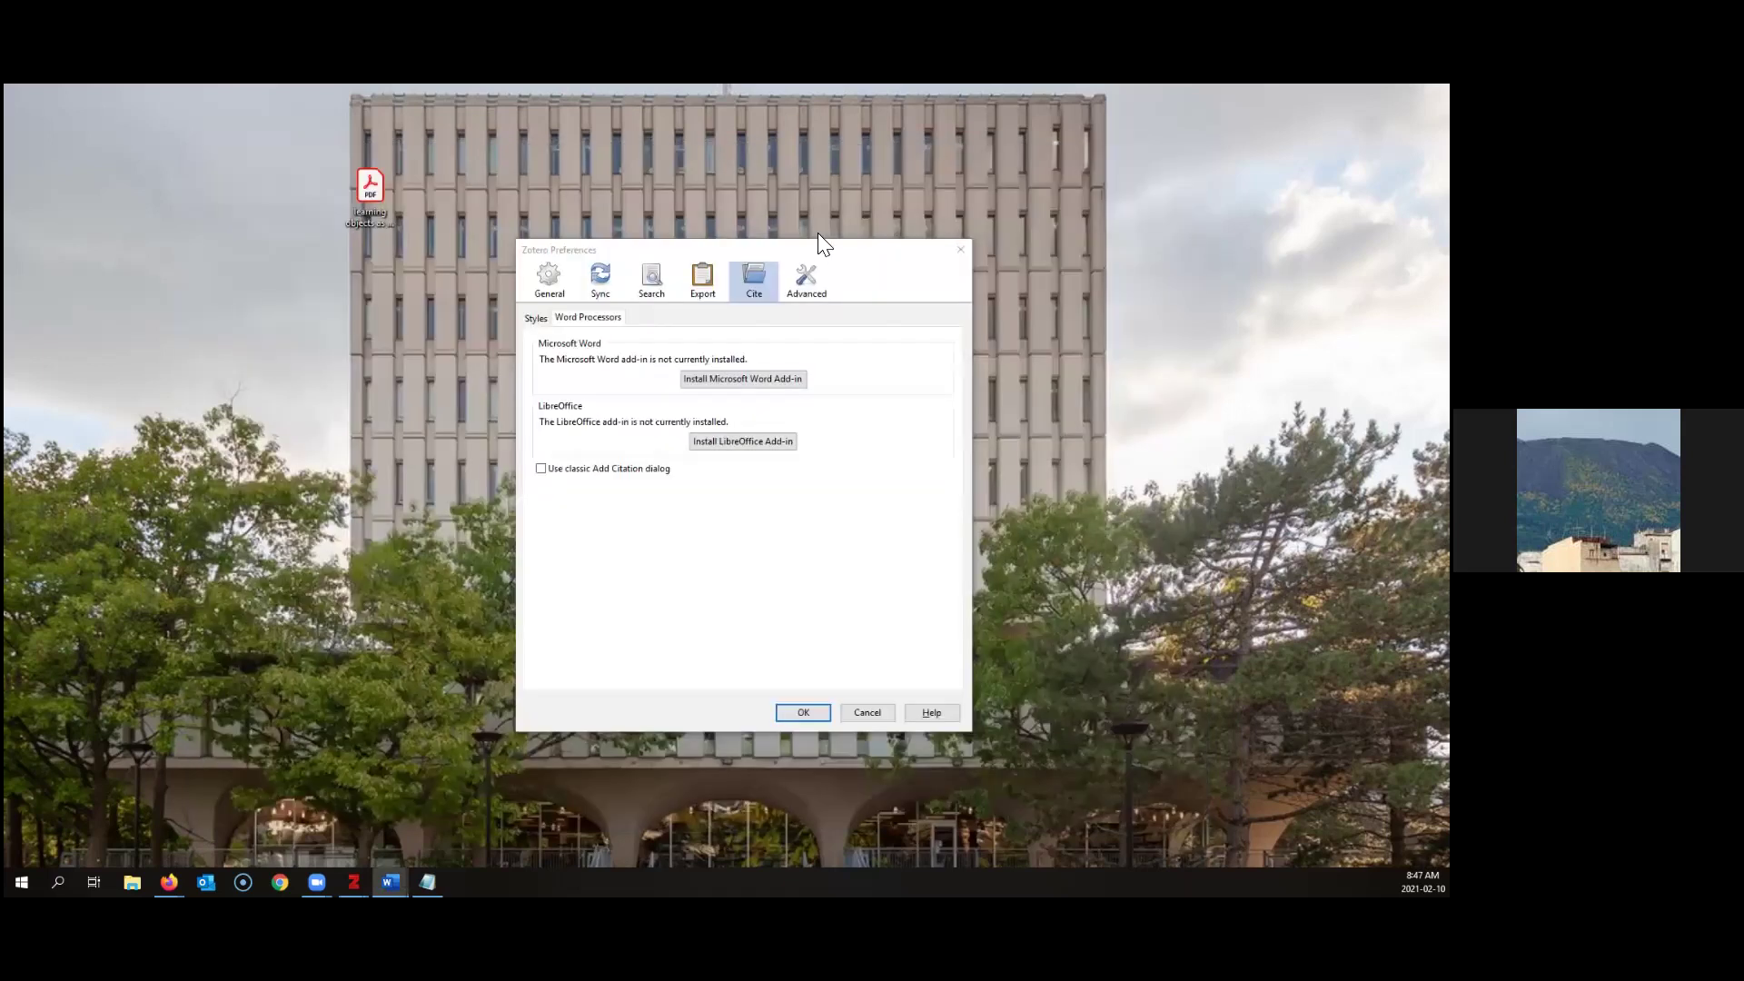
pyautogui.click(962, 249)
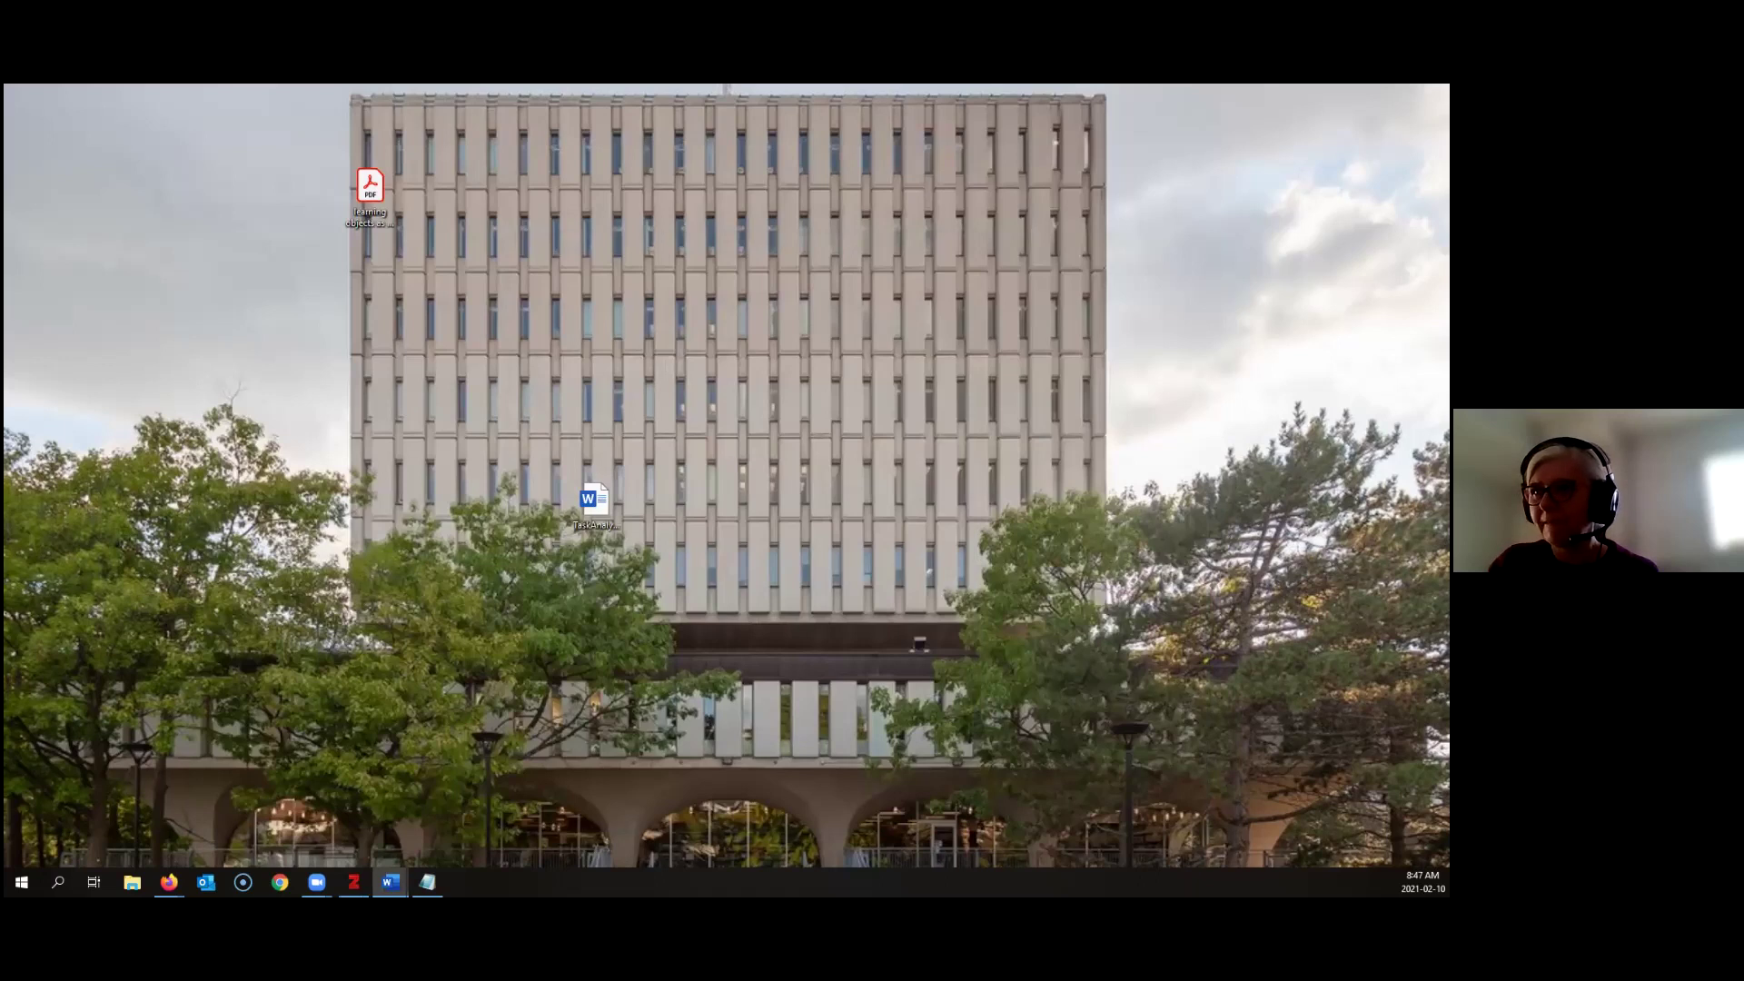
# Start a new blank document and type the filler text 'Kjfhdg ksdfh gkljh'
pyautogui.hotkey('alt', 'Tab')
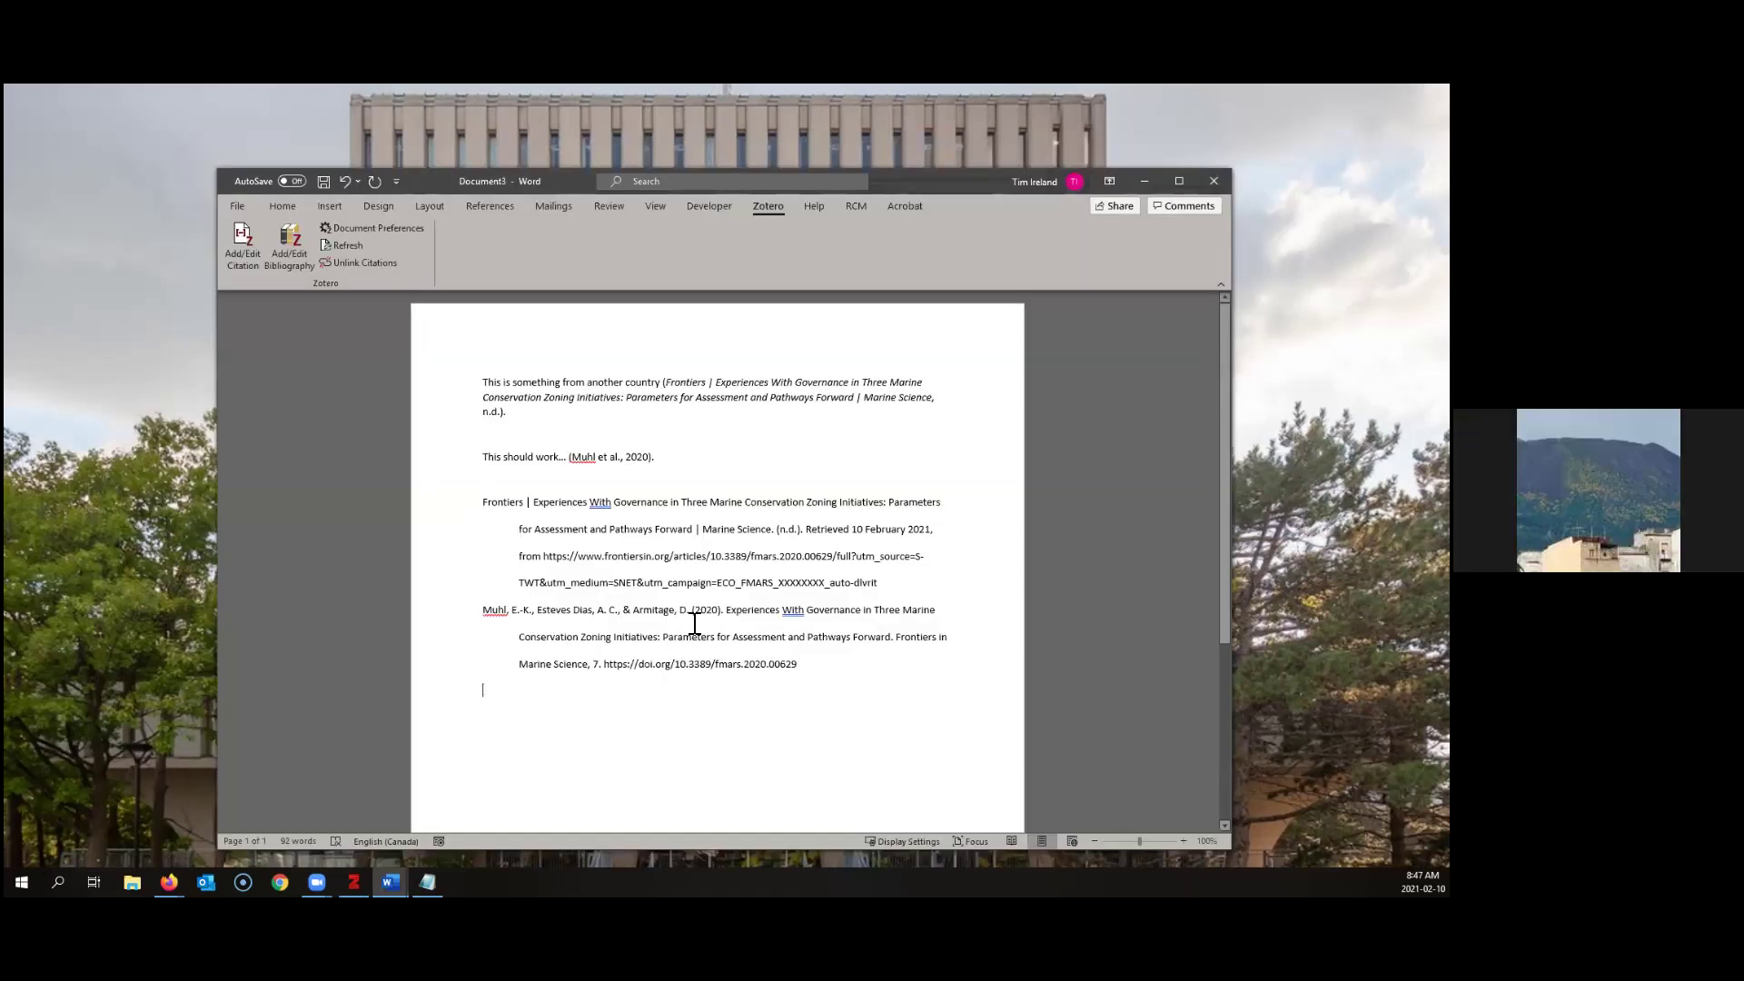
pyautogui.click(231, 207)
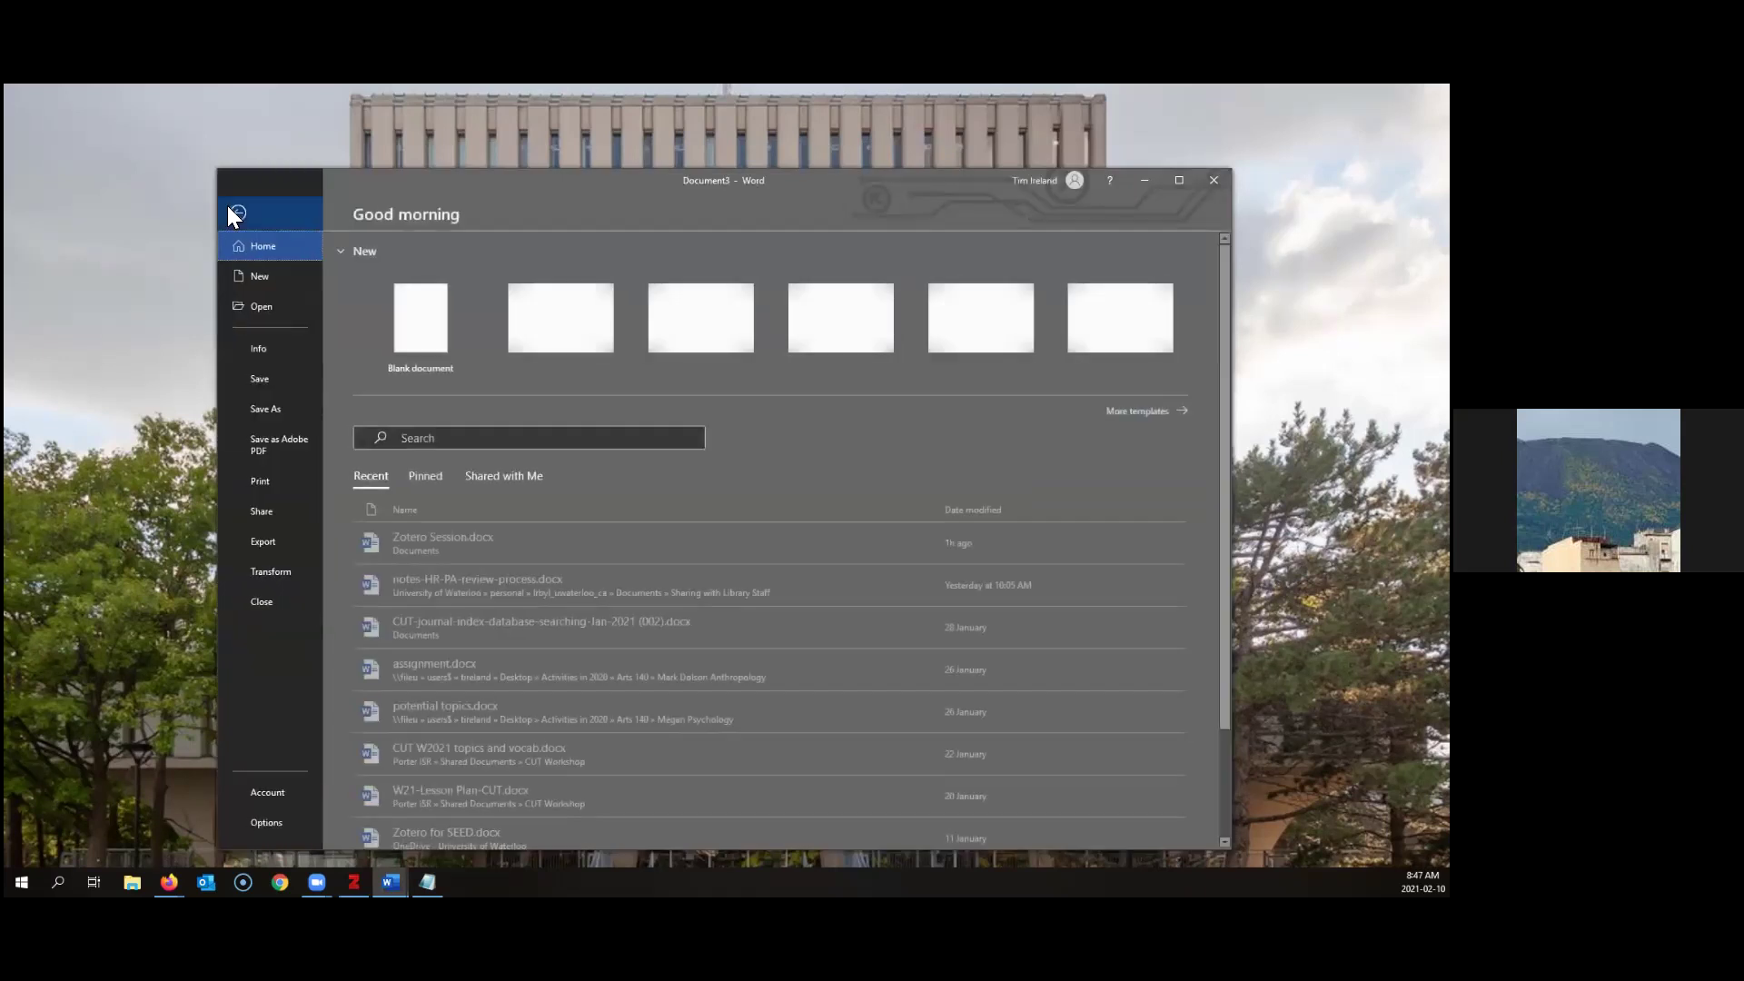
pyautogui.click(413, 318)
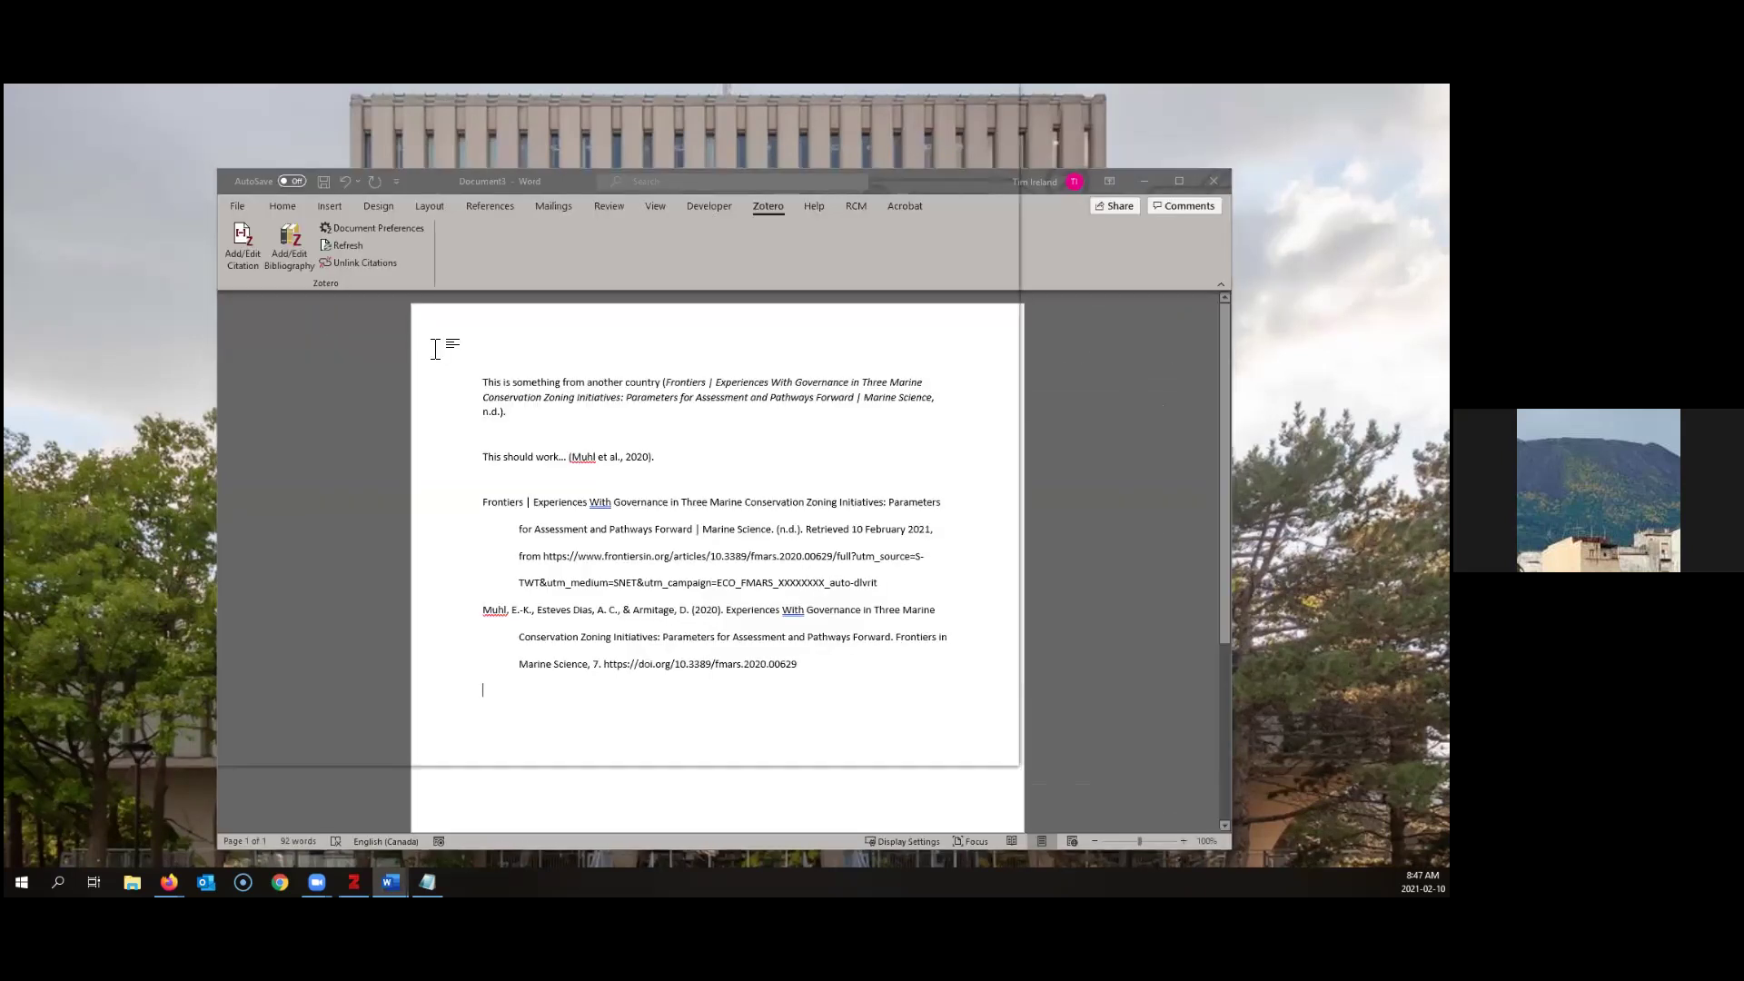
pyautogui.write('Kjfhdg ksdfh gkljh')
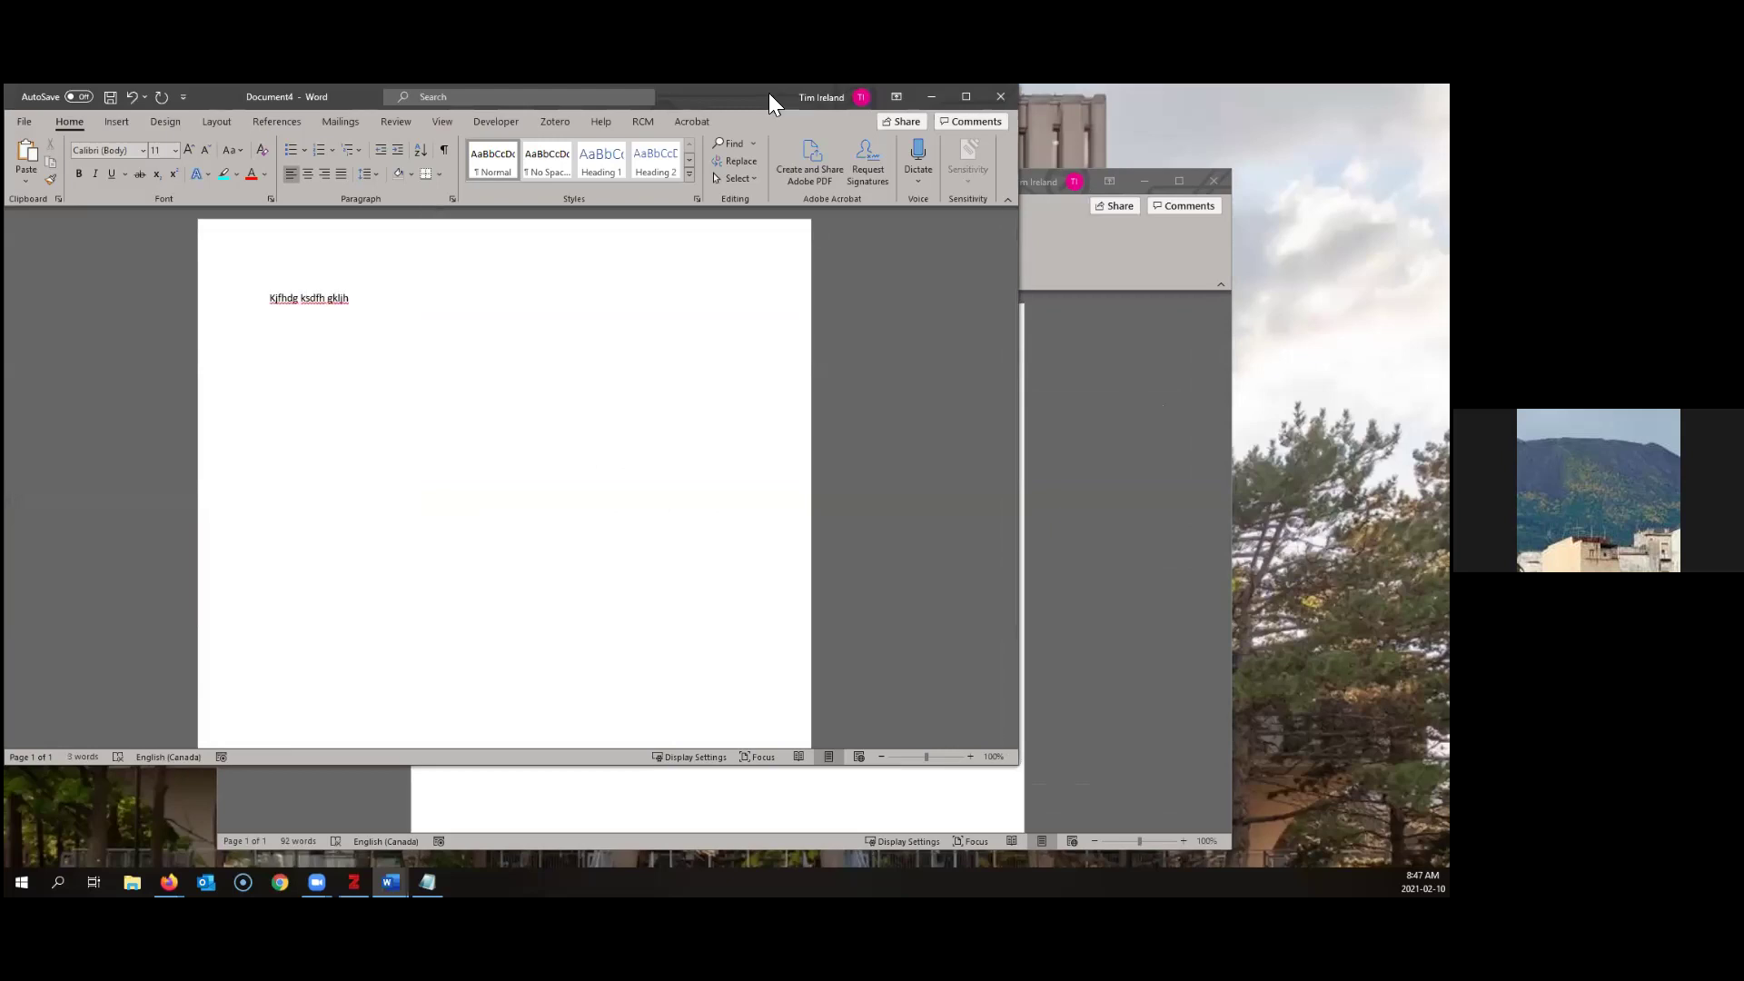
# Confirm APA 7th edition in the new document's Zotero document preferences
pyautogui.moveTo(768, 92); pyautogui.dragTo(893, 169)
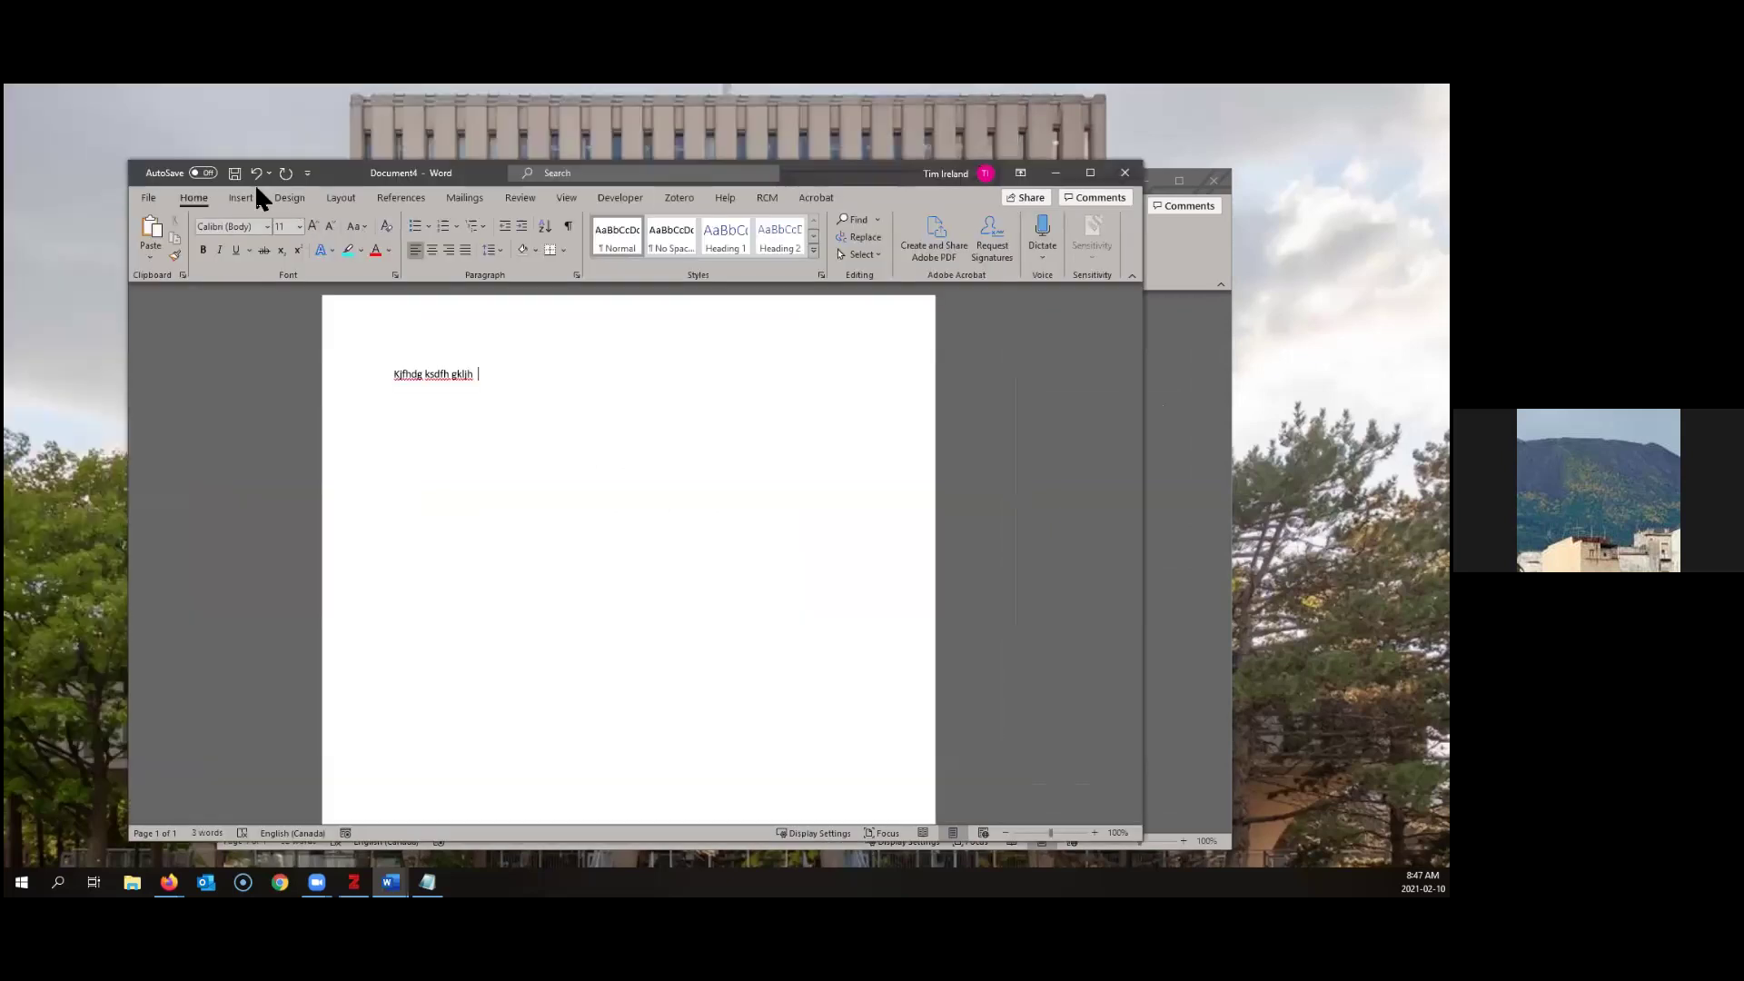
pyautogui.click(673, 198)
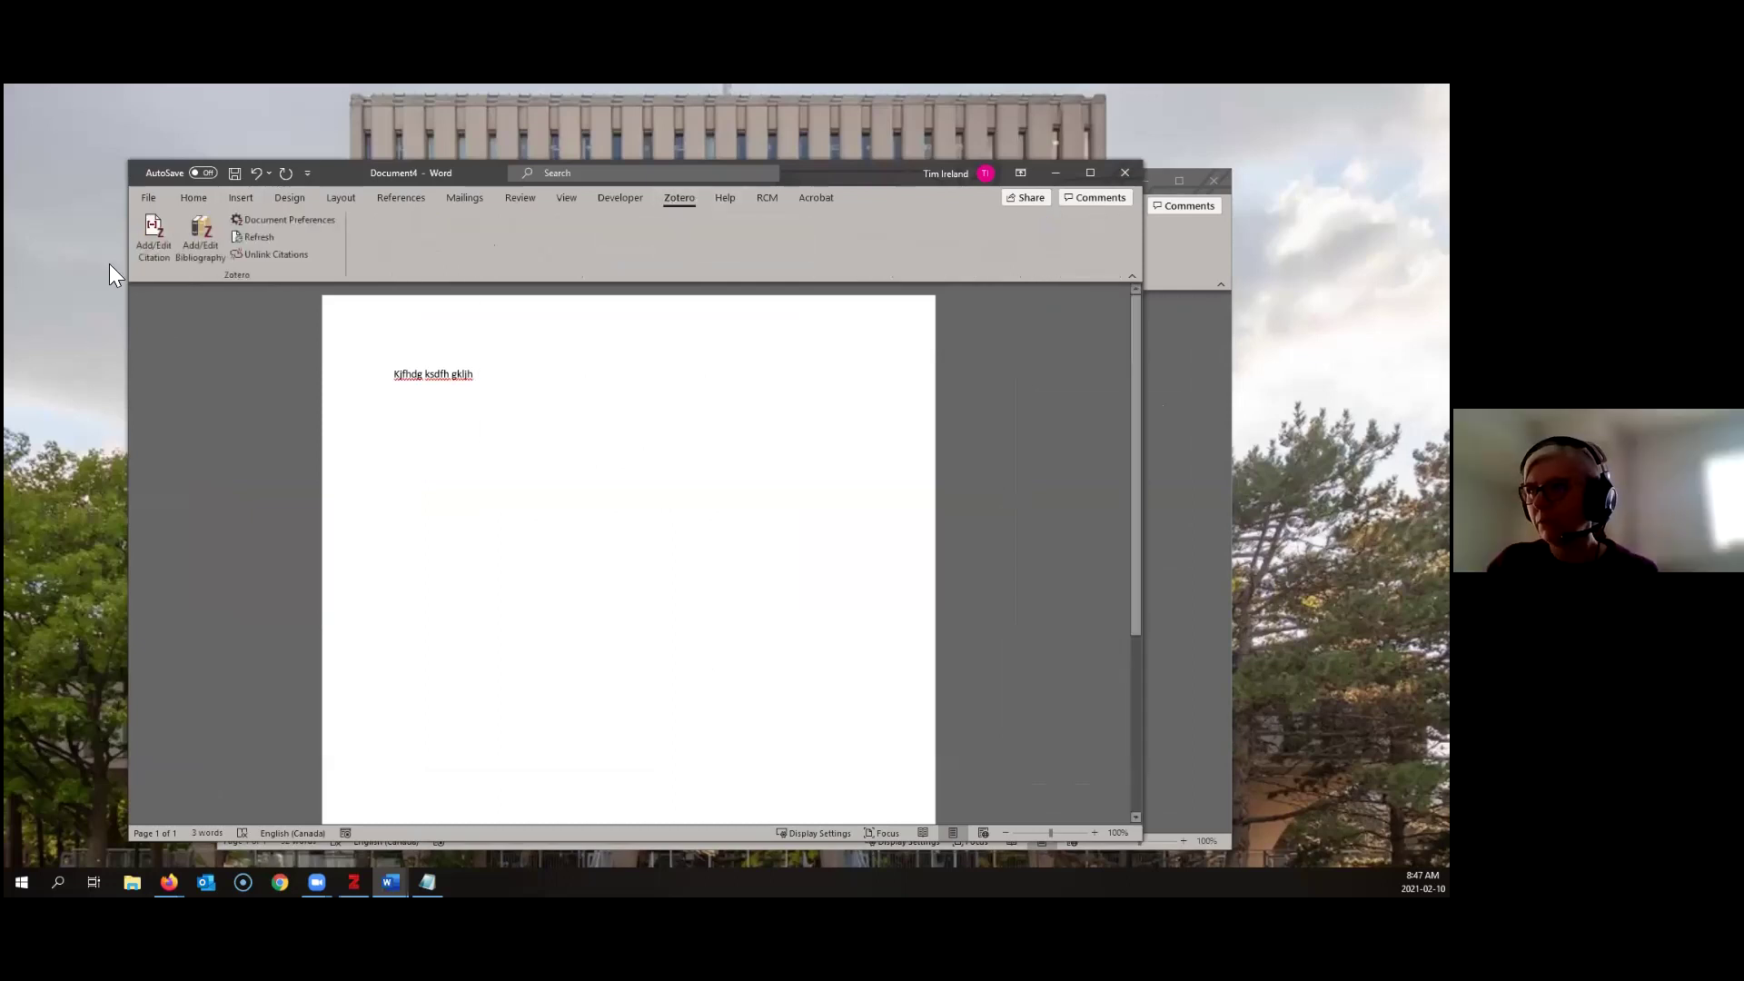
pyautogui.click(153, 238)
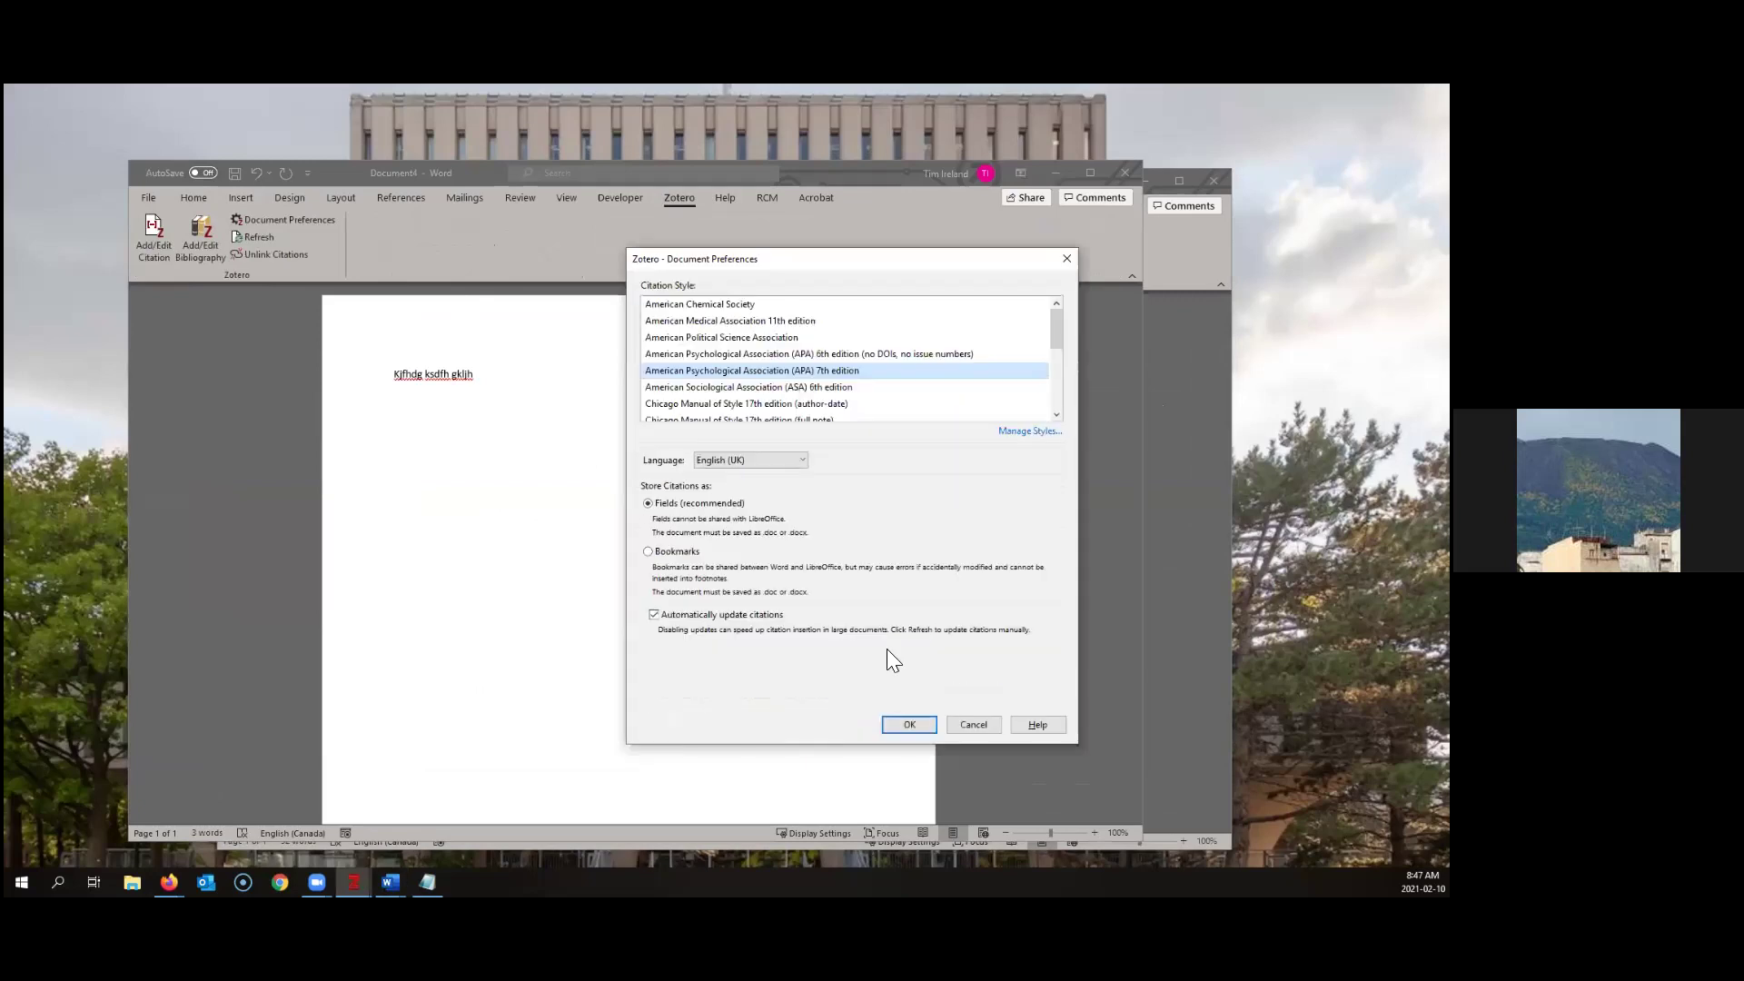
pyautogui.click(899, 724)
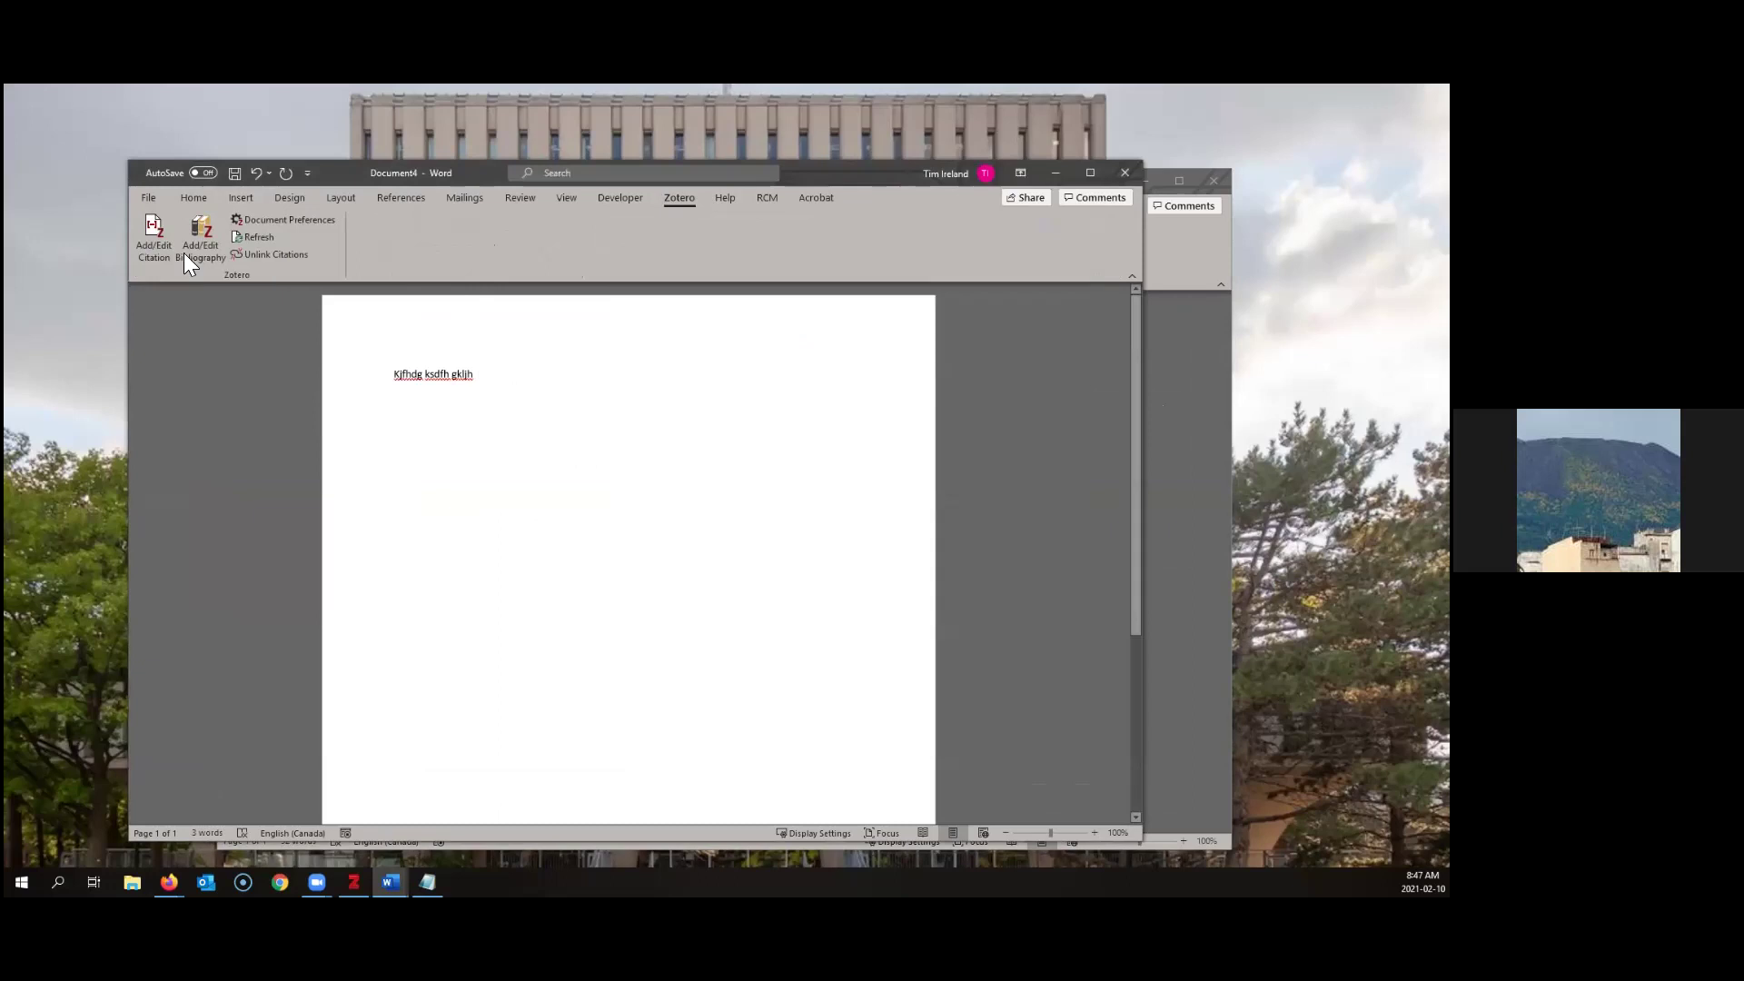
# Cite the subgrade stress study (Shen et al., 2022) from the uwlibrary group after the filler text
pyautogui.click(150, 265)
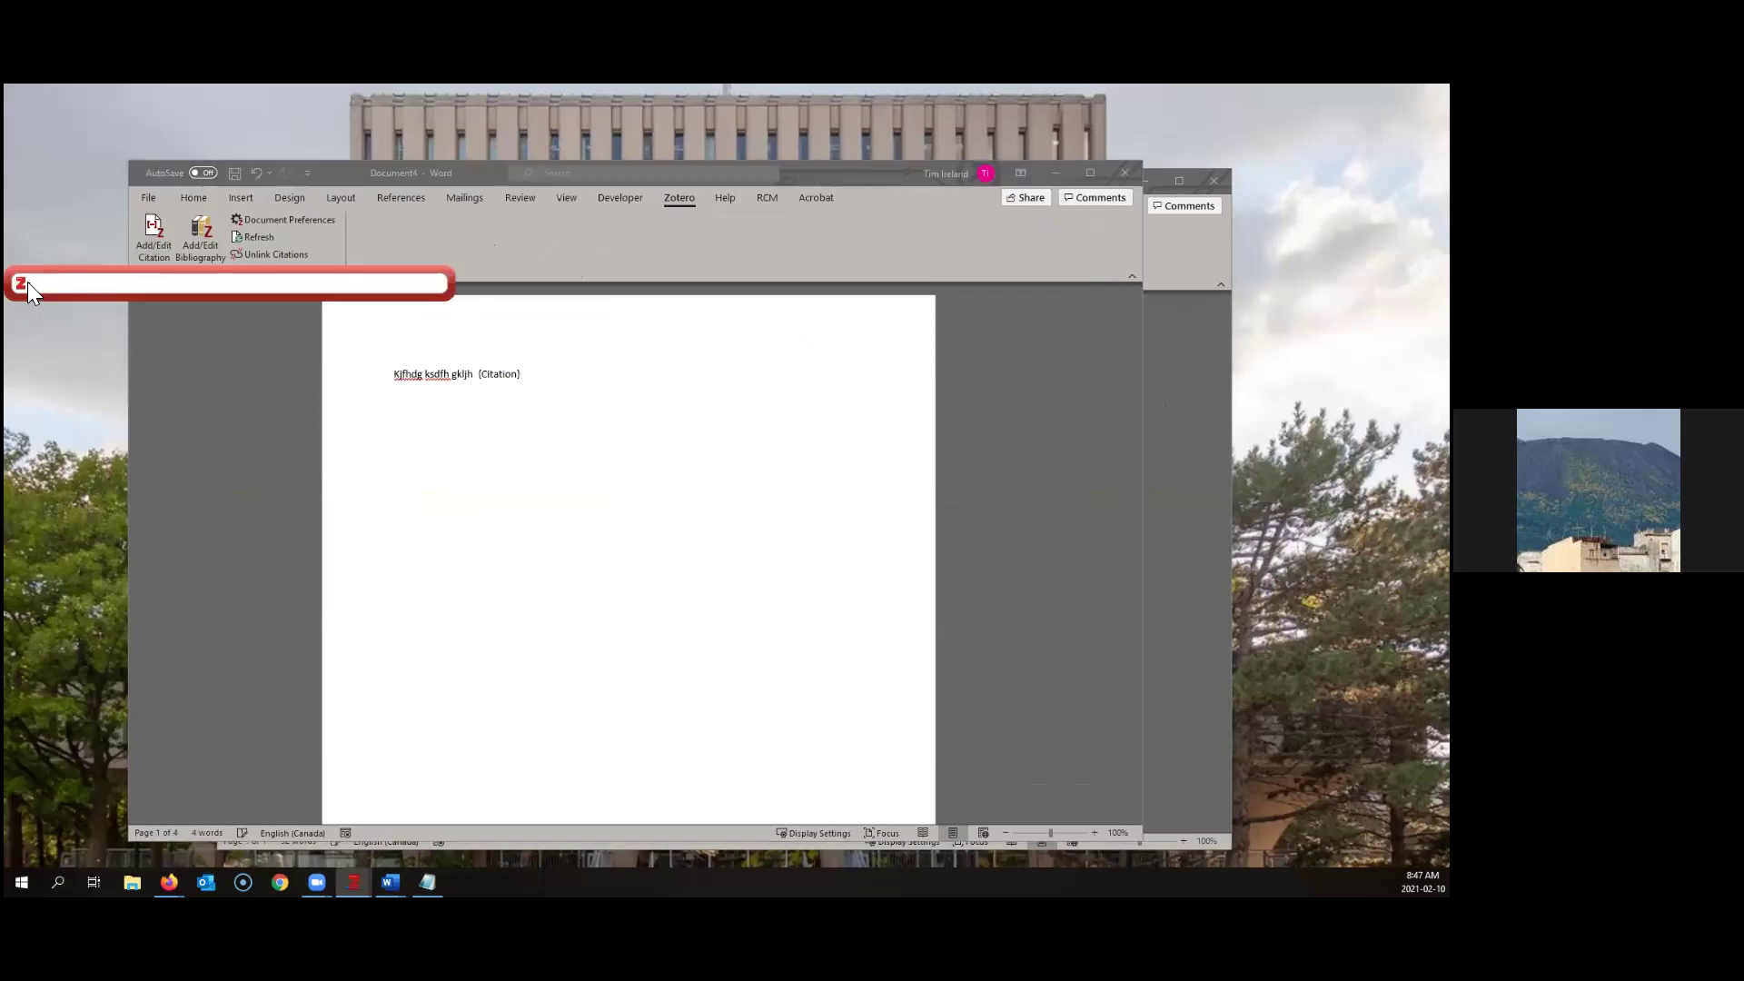
pyautogui.click(41, 318)
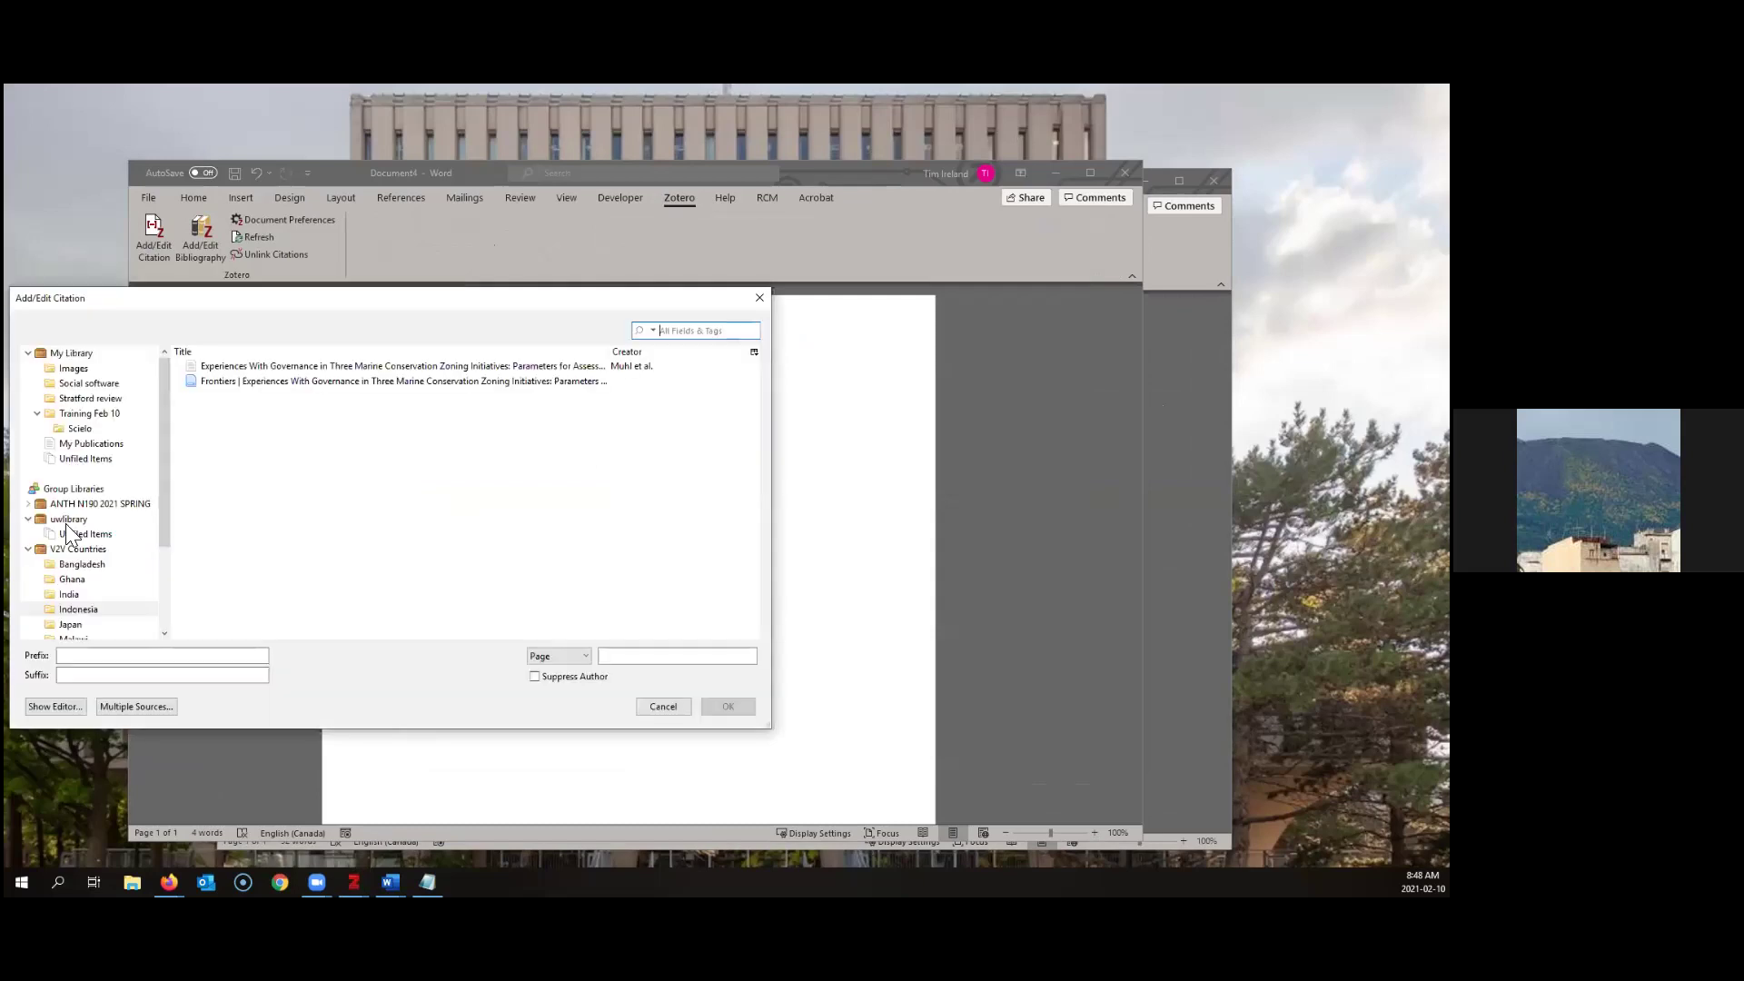
pyautogui.click(68, 523)
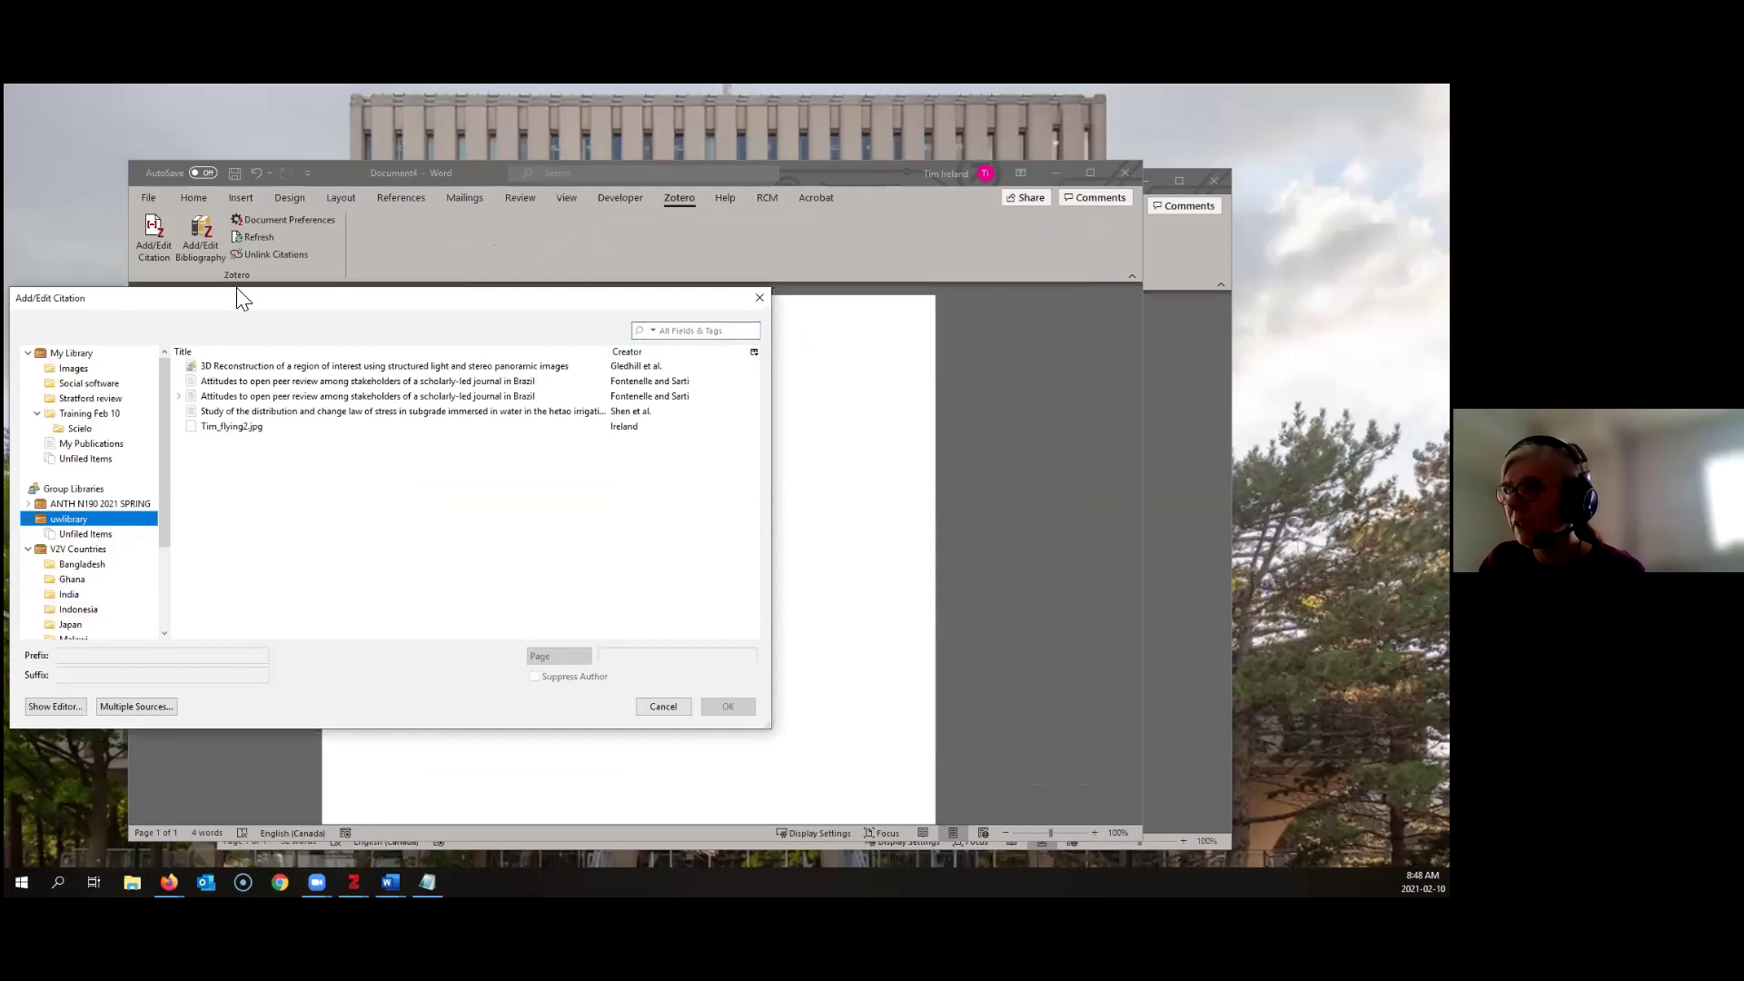
pyautogui.moveTo(238, 290); pyautogui.dragTo(236, 297)
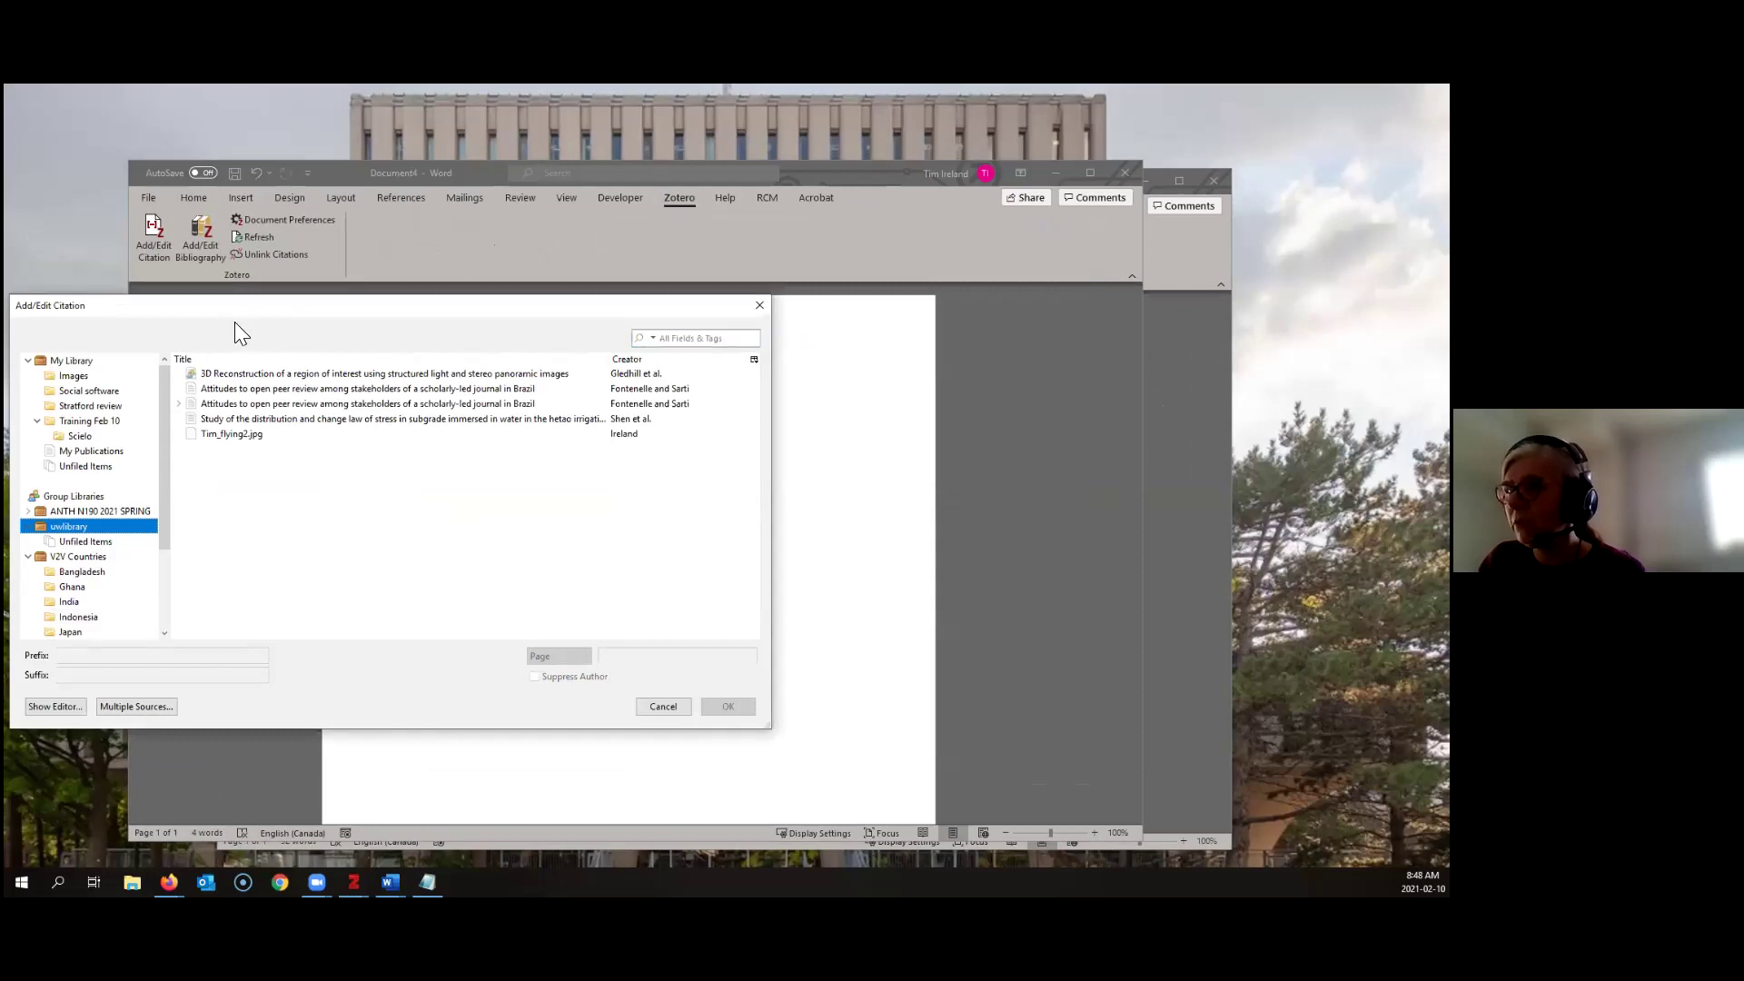
pyautogui.click(299, 422)
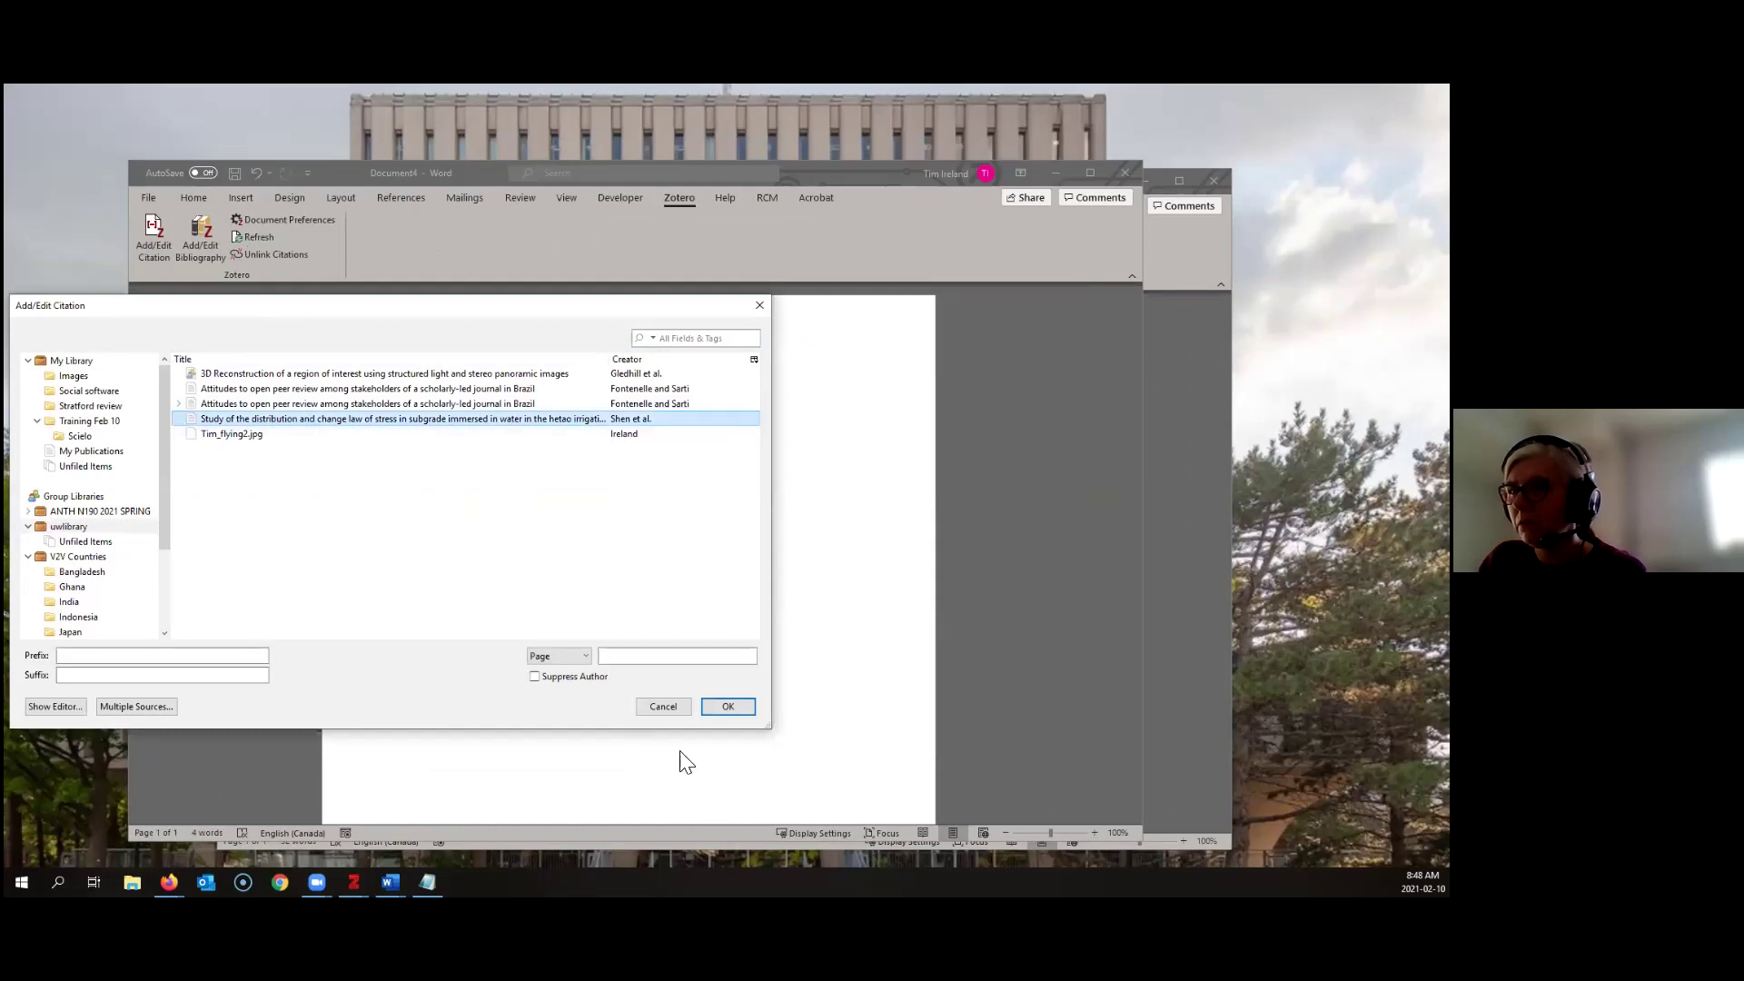
pyautogui.click(727, 708)
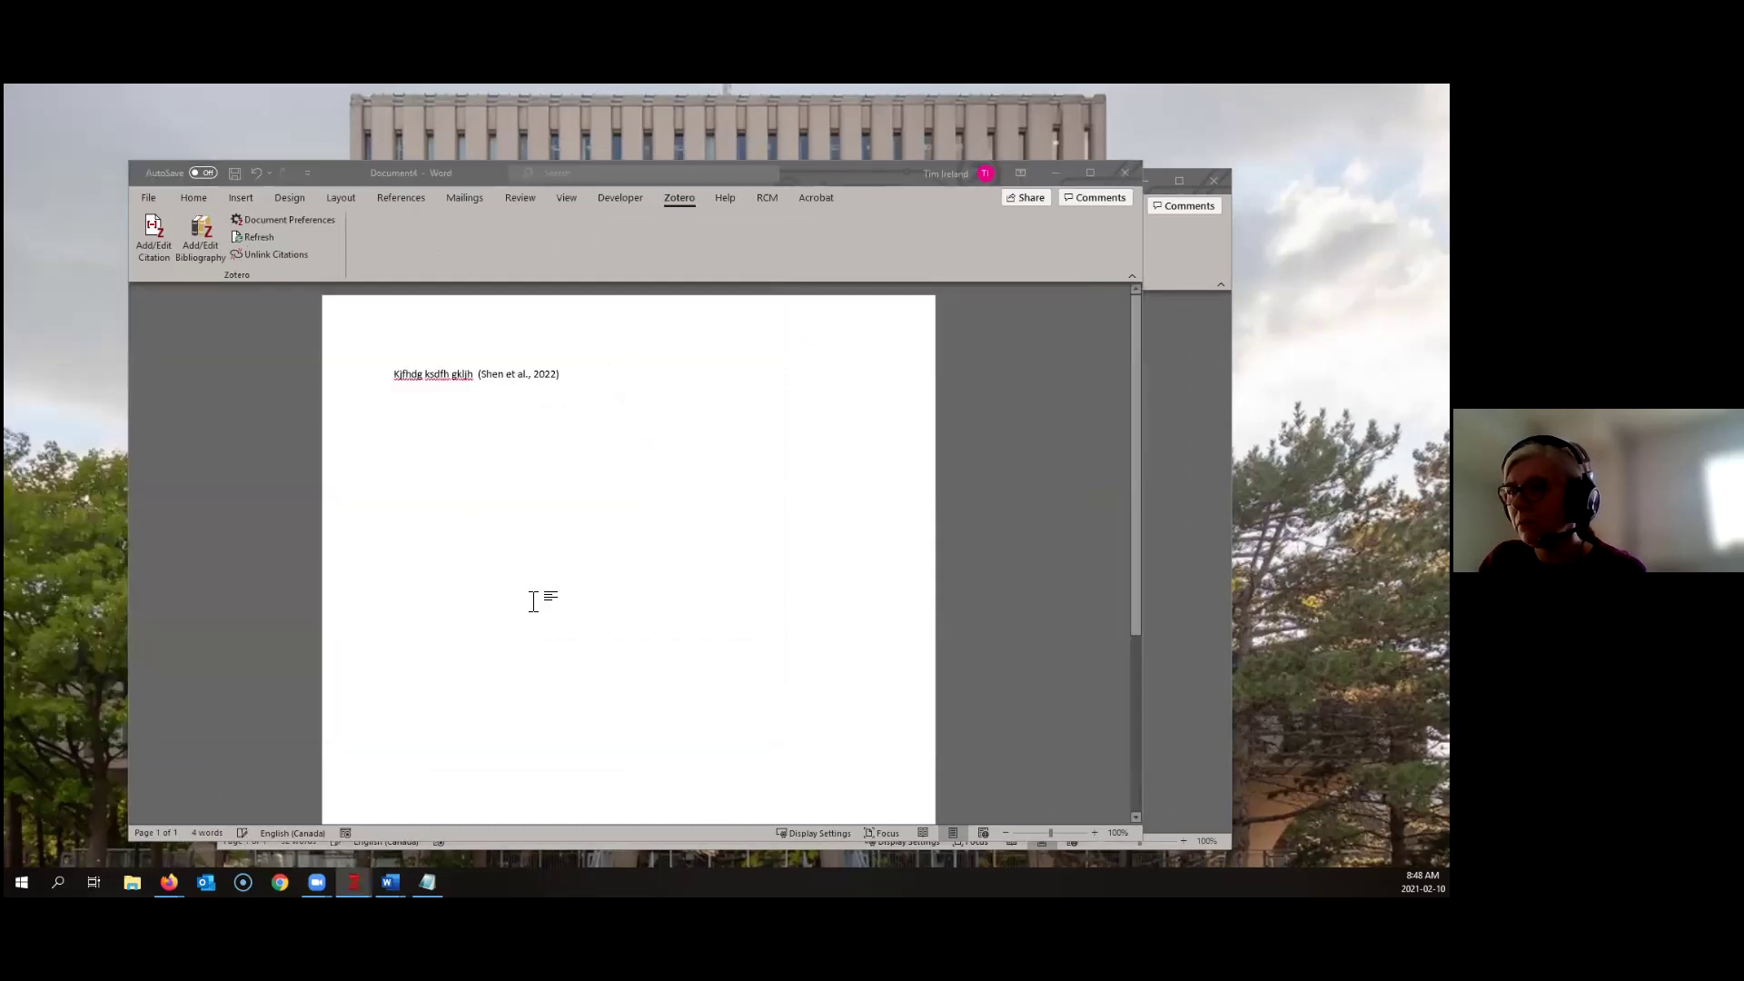
# End the sentence with a period and begin a second citation on a new line
pyautogui.write('.')
pyautogui.press('Return')
pyautogui.press('Return')
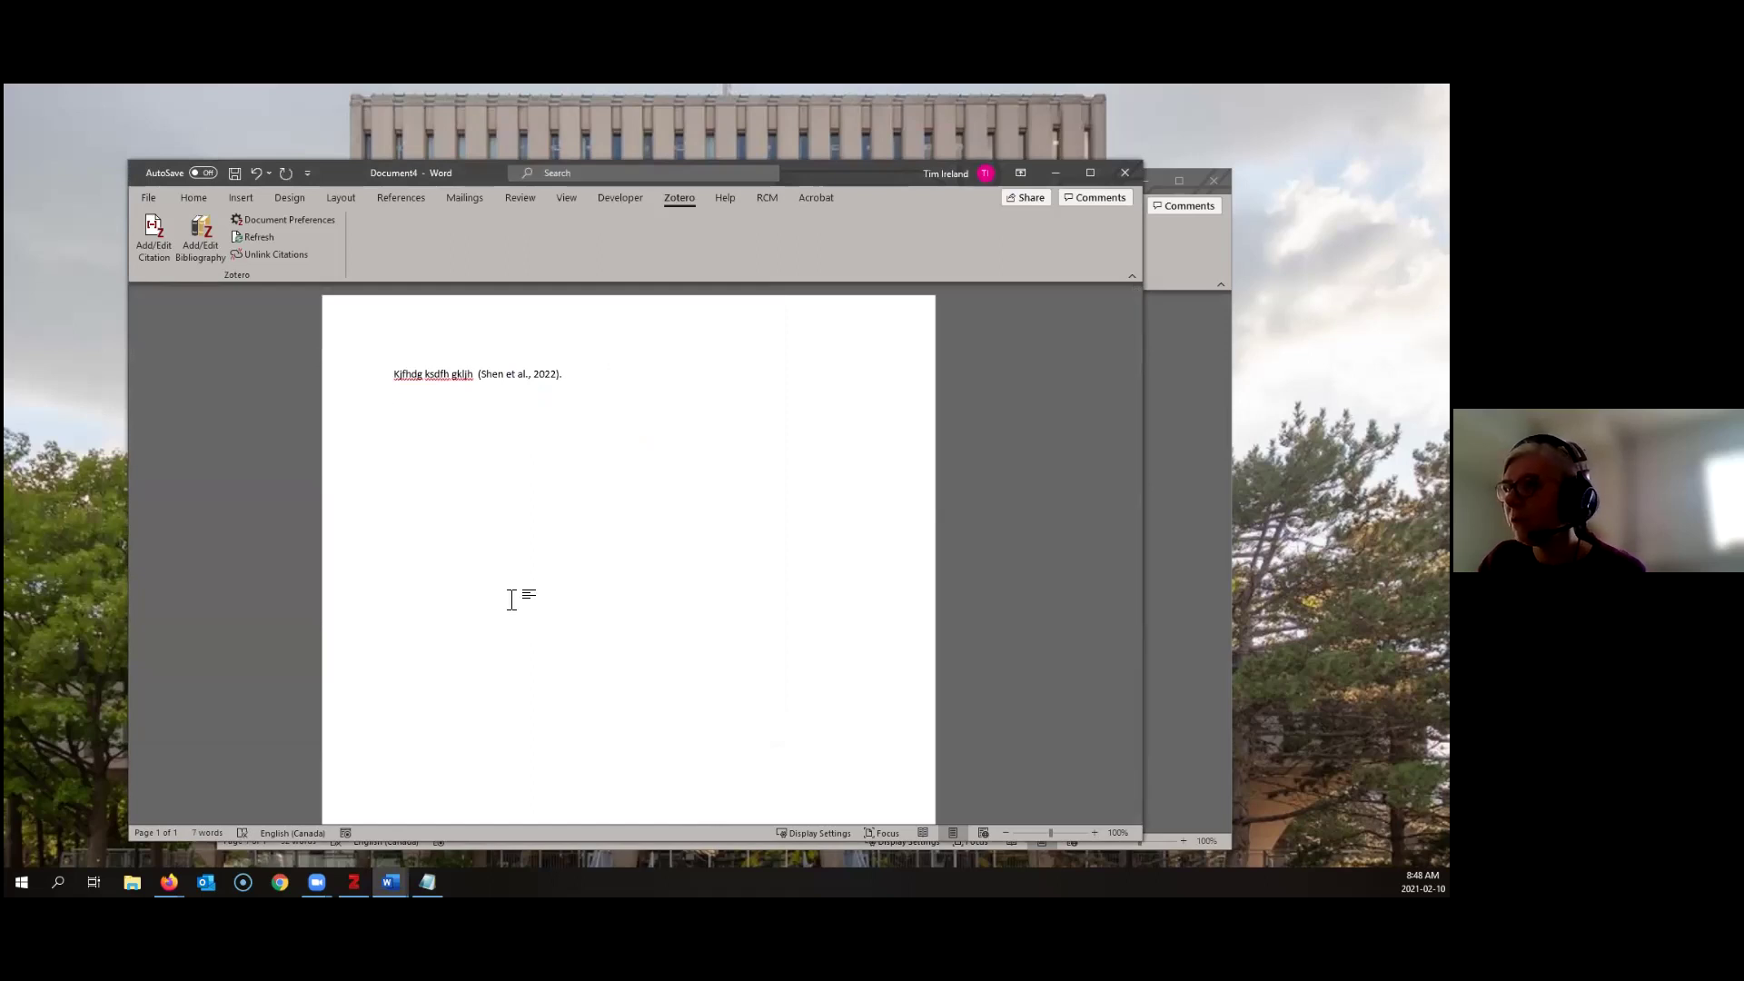
pyautogui.click(162, 220)
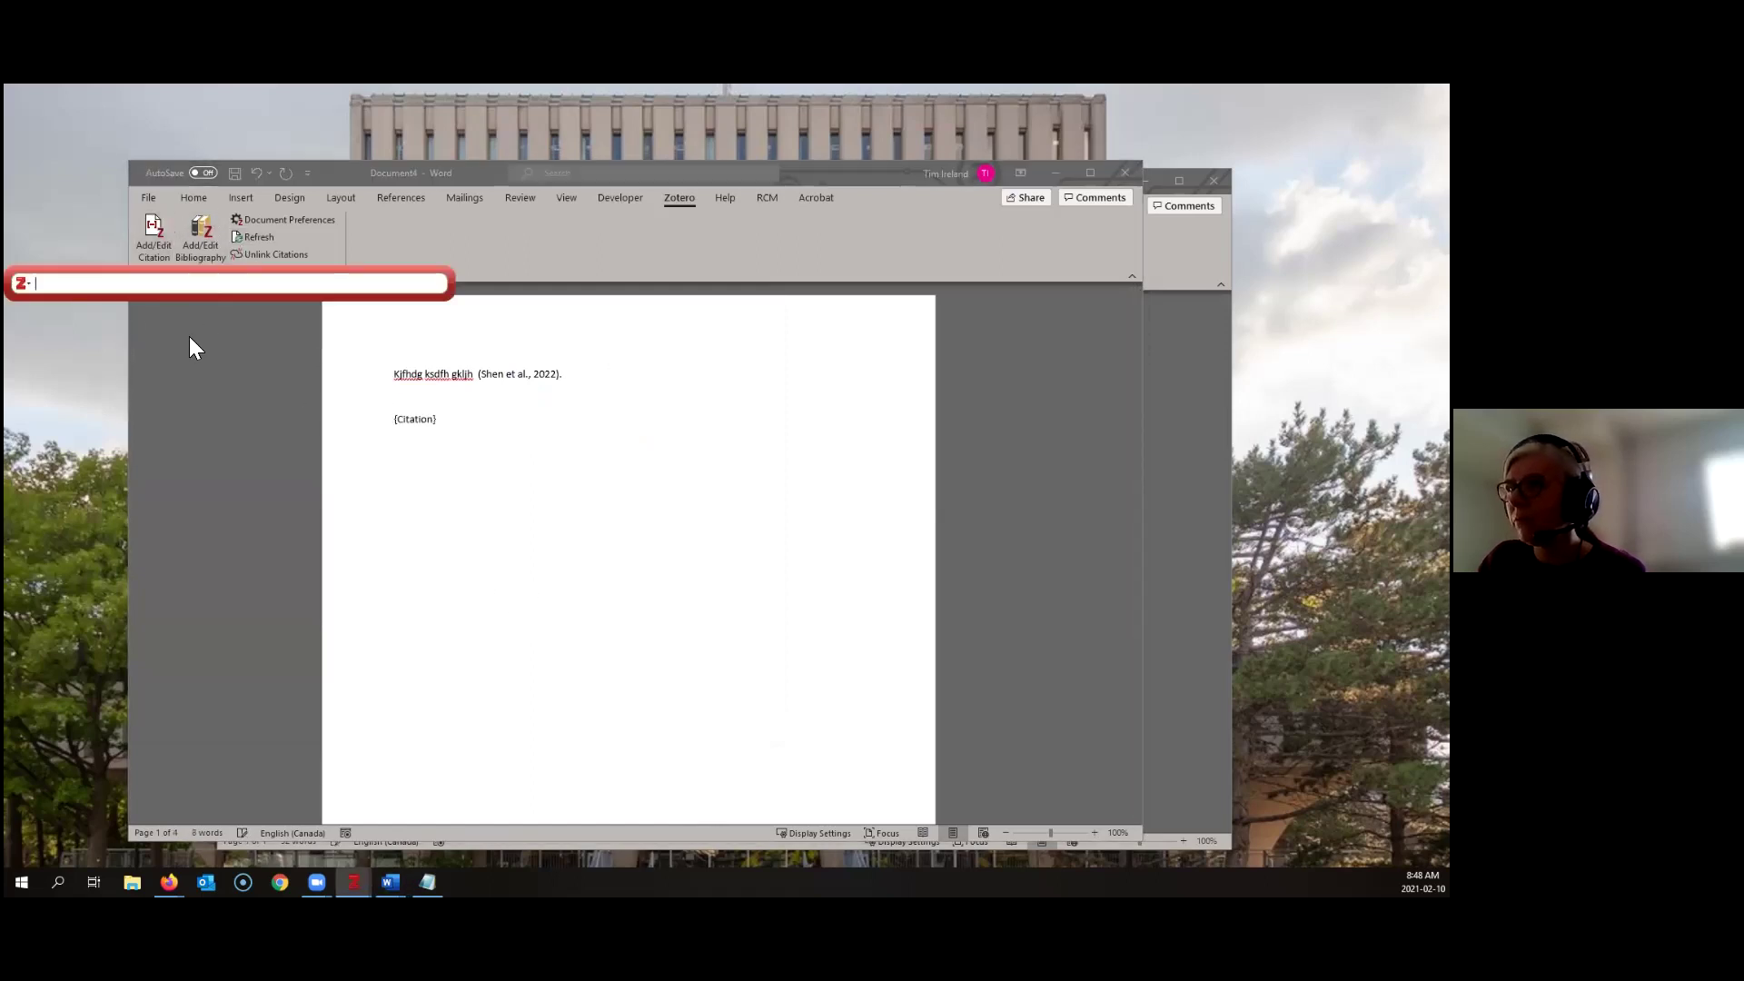
# Bring up Zotero's library showing the uwlibrary group's five items, keeping the citation bar open
pyautogui.click(29, 287)
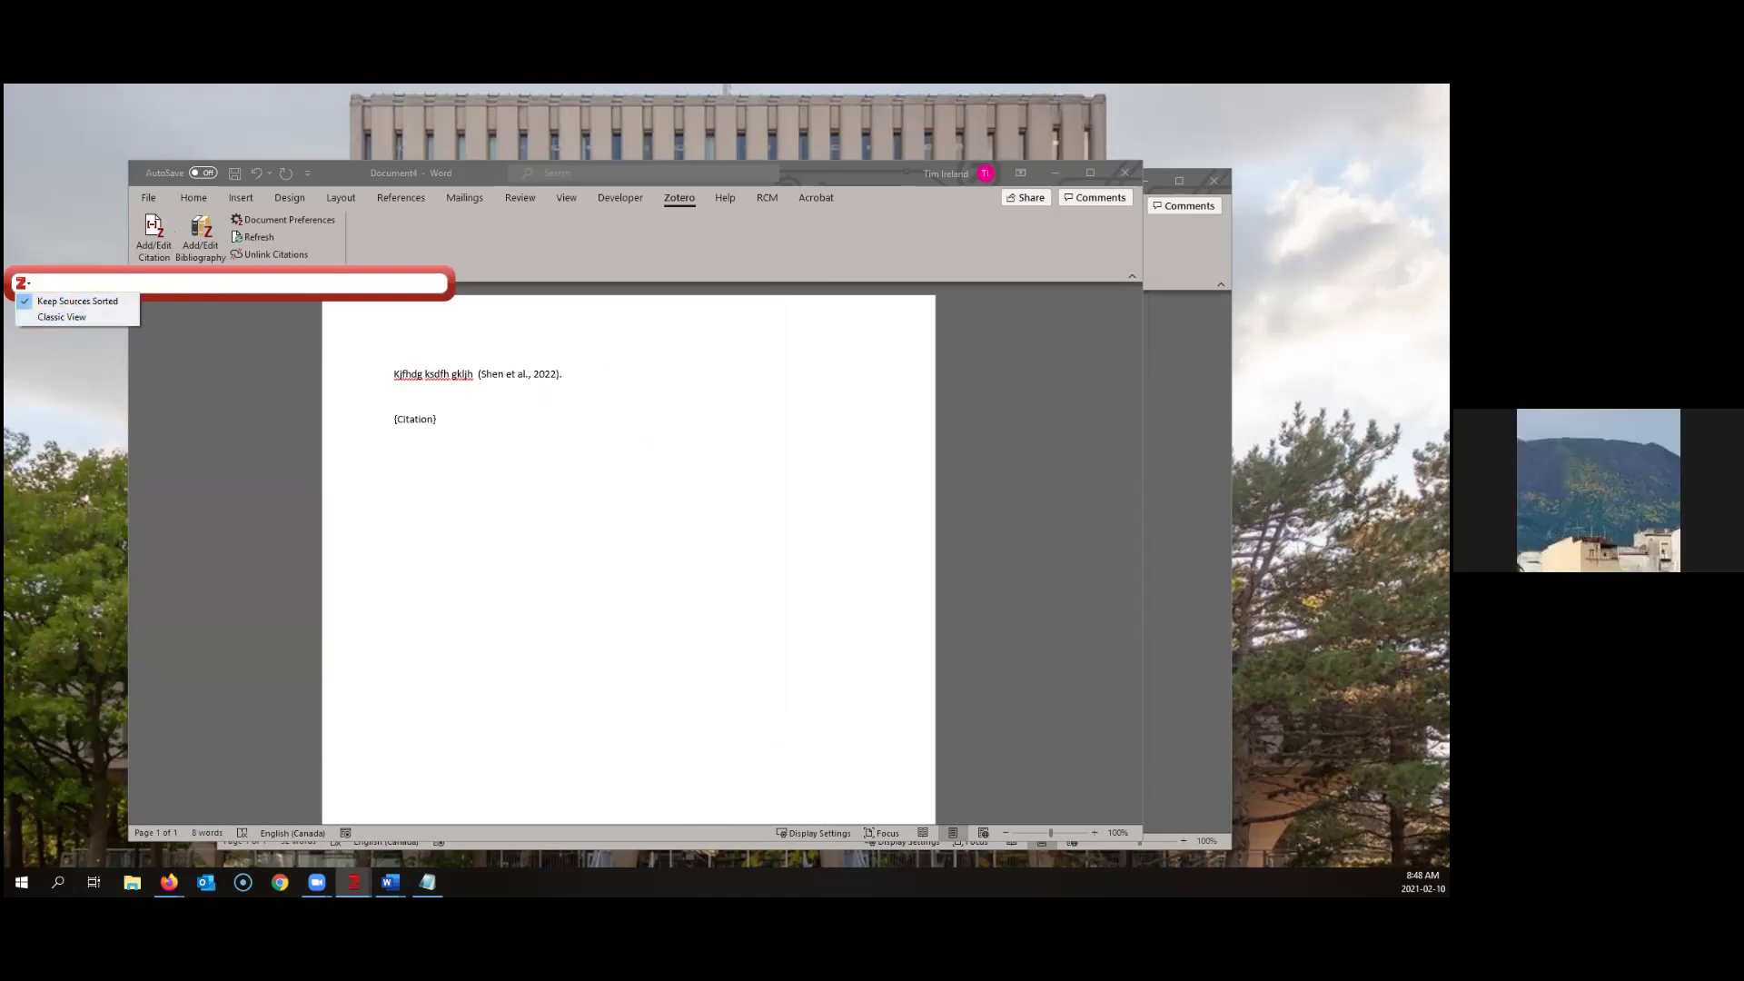
pyautogui.press('Escape')
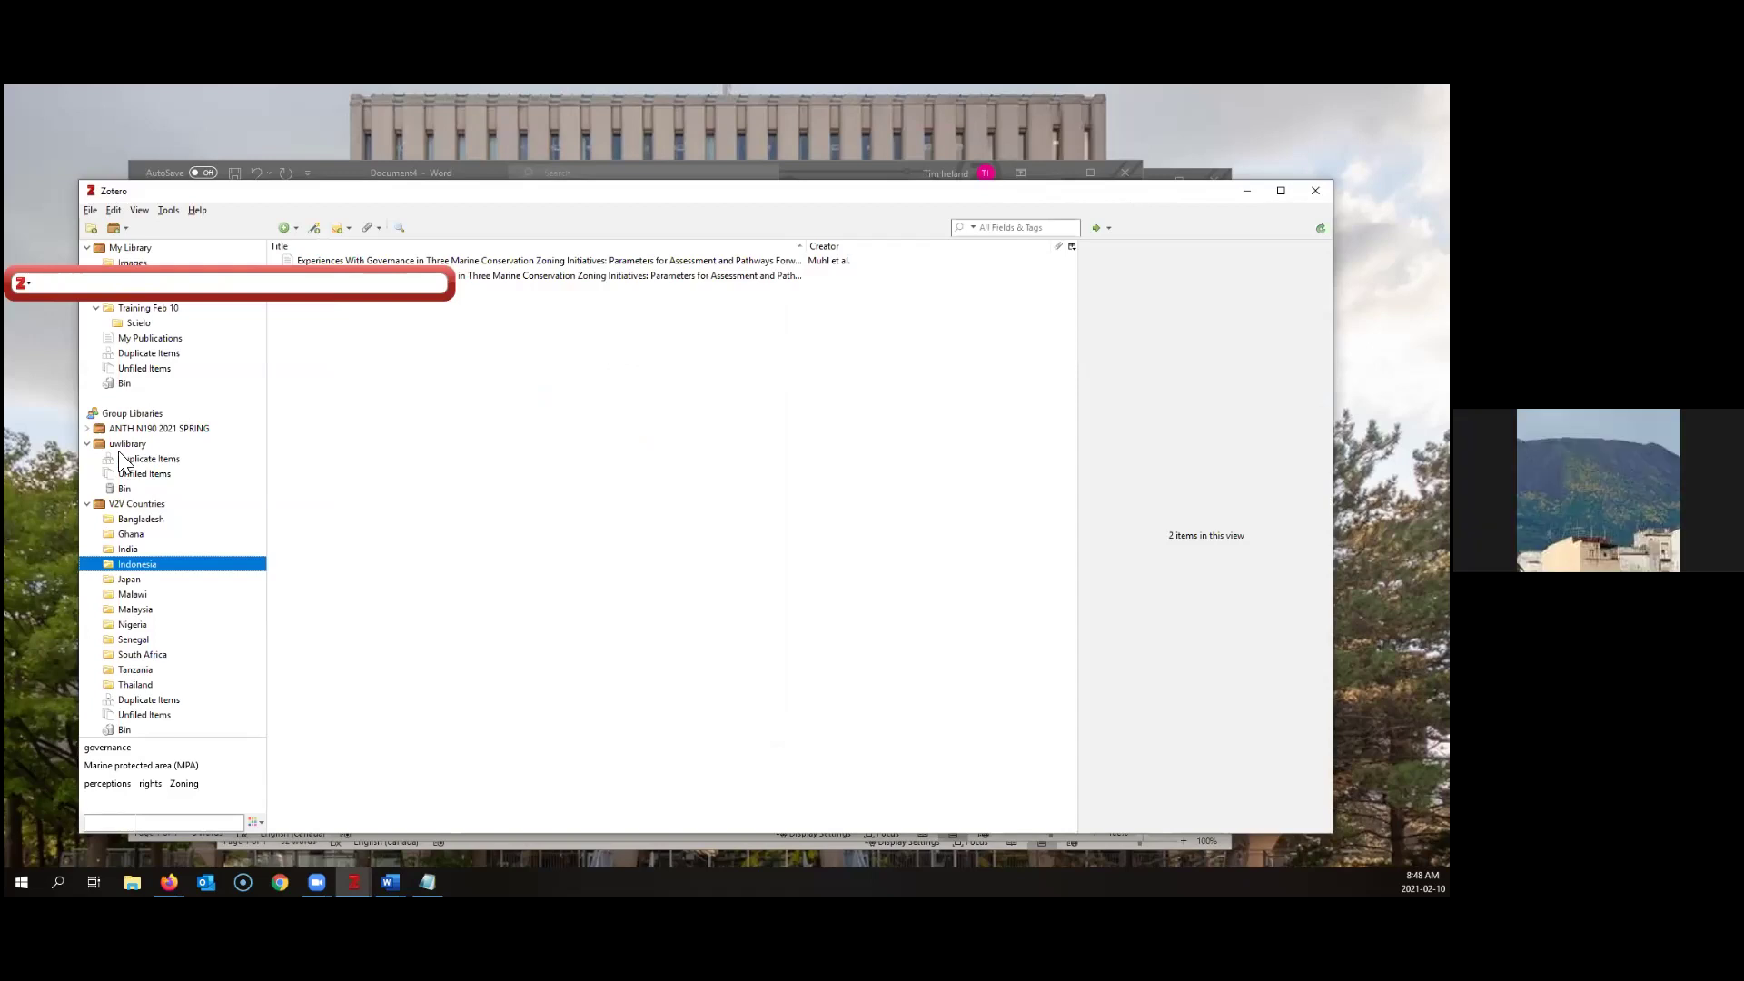
pyautogui.click(239, 444)
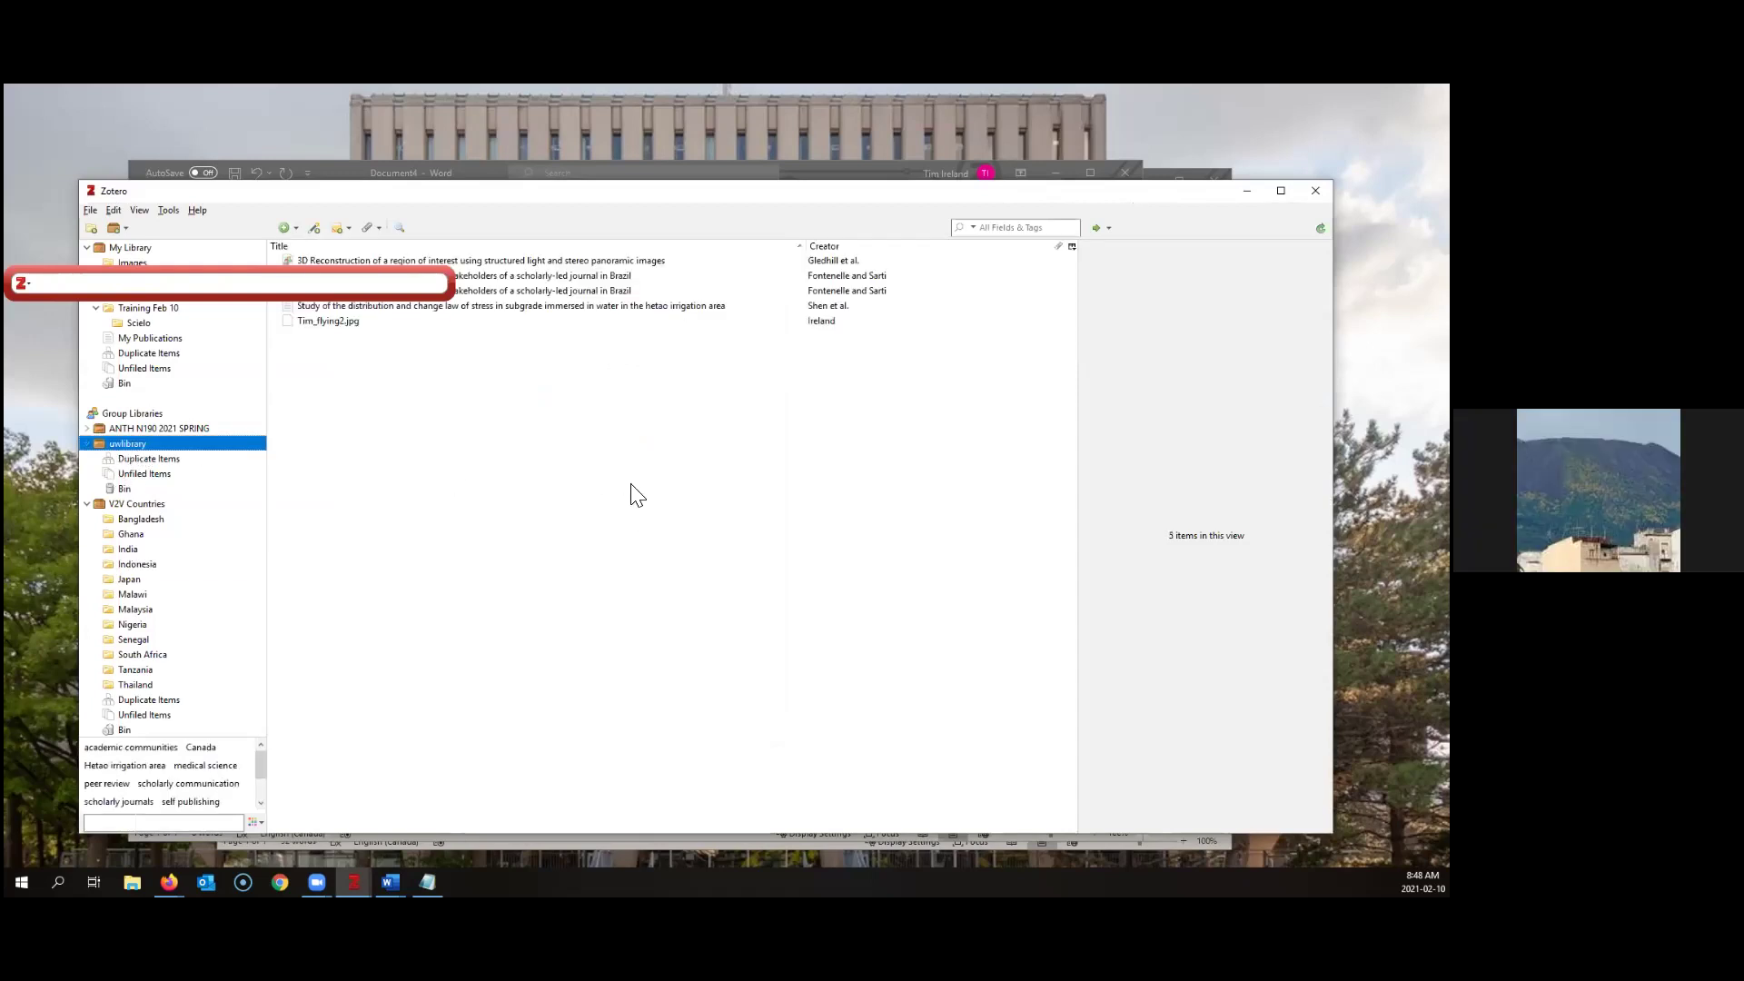
pyautogui.moveTo(254, 271); pyautogui.dragTo(590, 805)
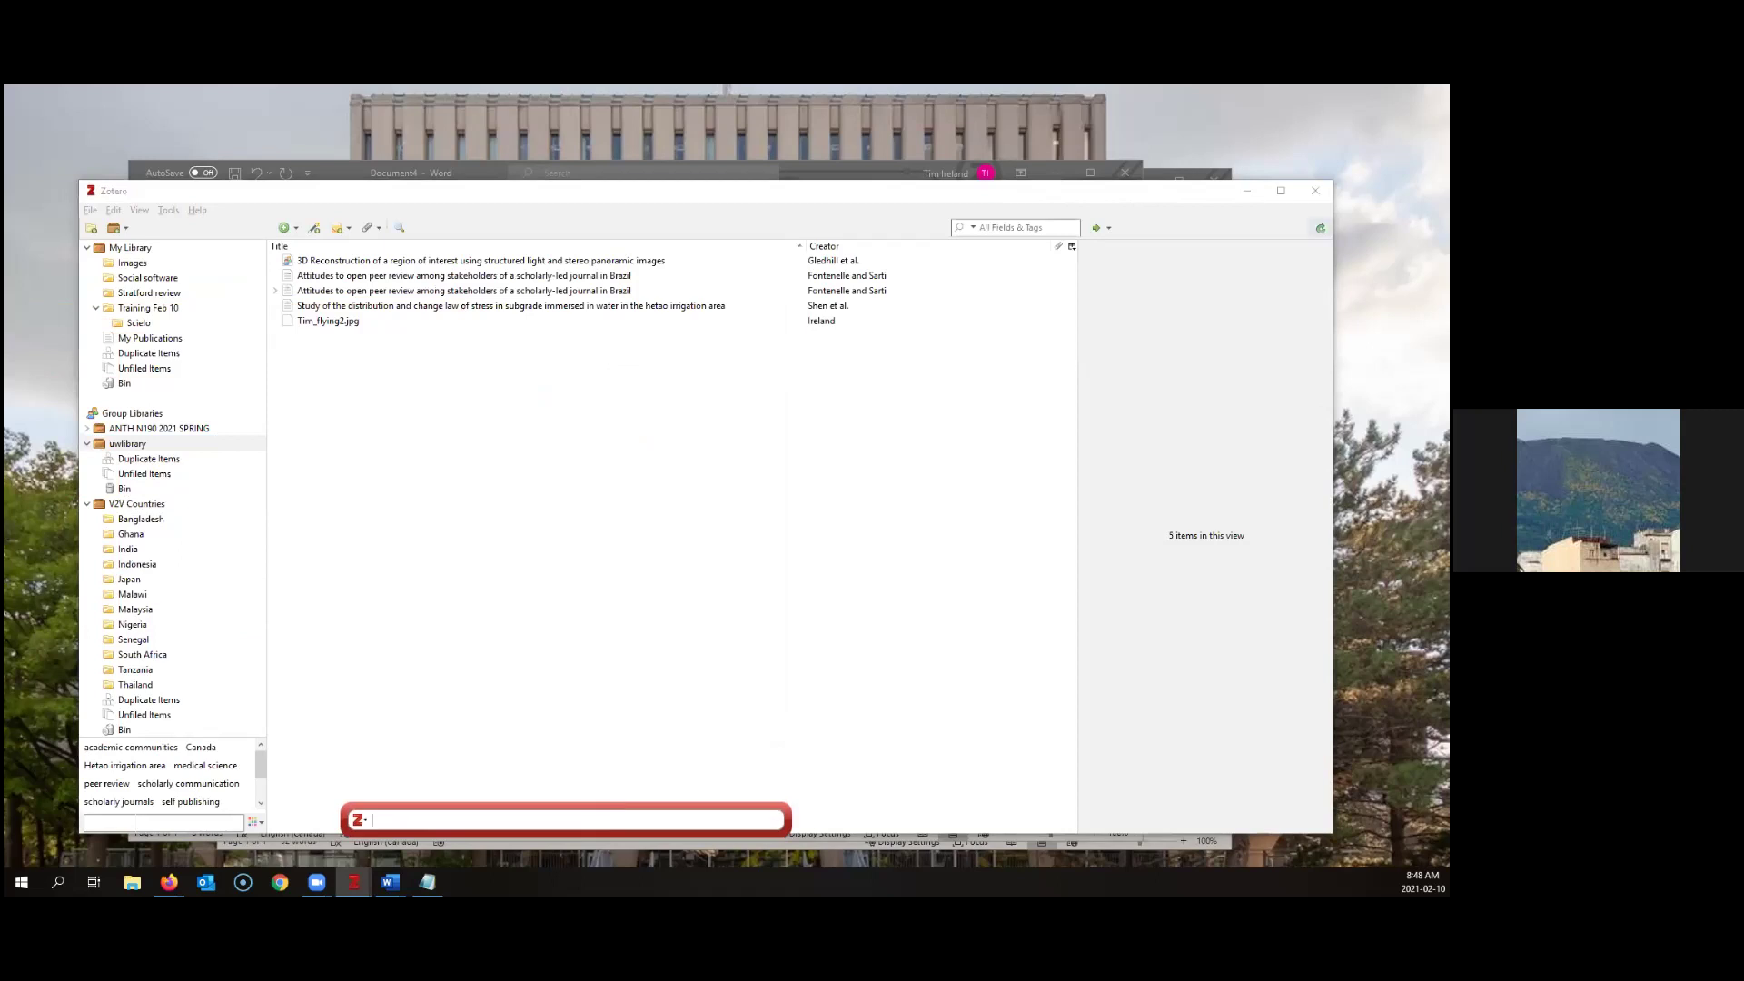
pyautogui.click(596, 487)
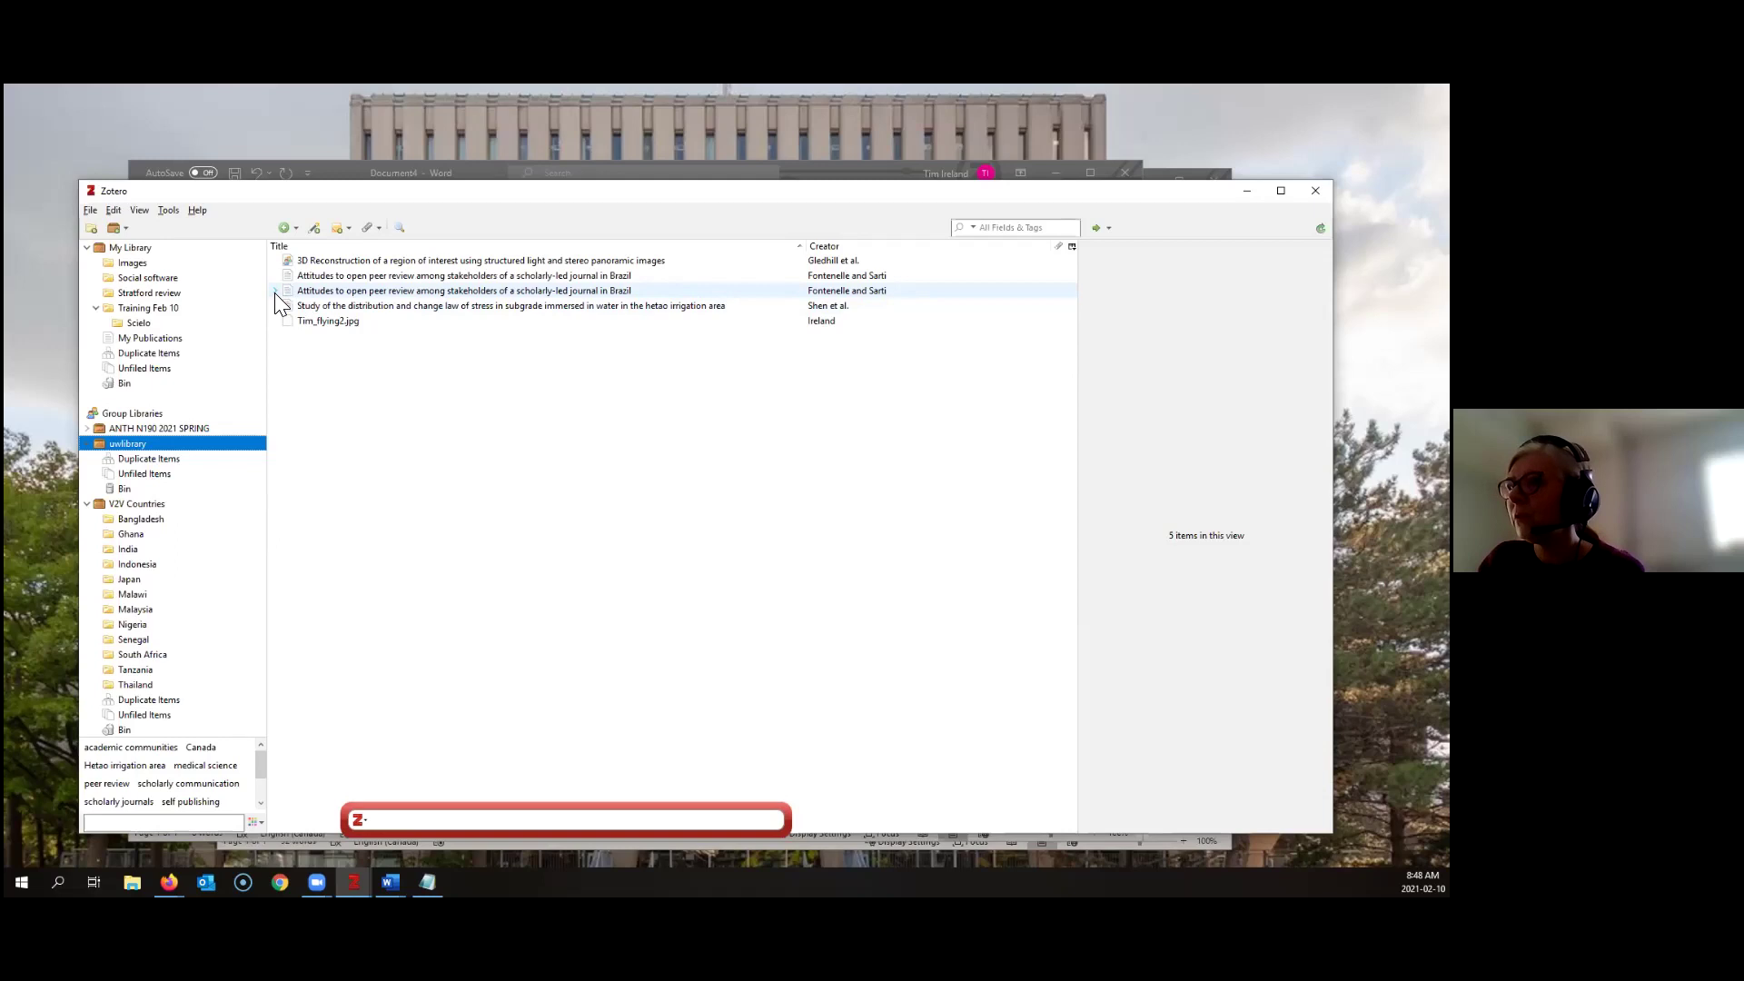
# Open the first 'Attitudes to open peer review' record and view its SciELO Library Catalog entry
pyautogui.doubleClick(329, 275)
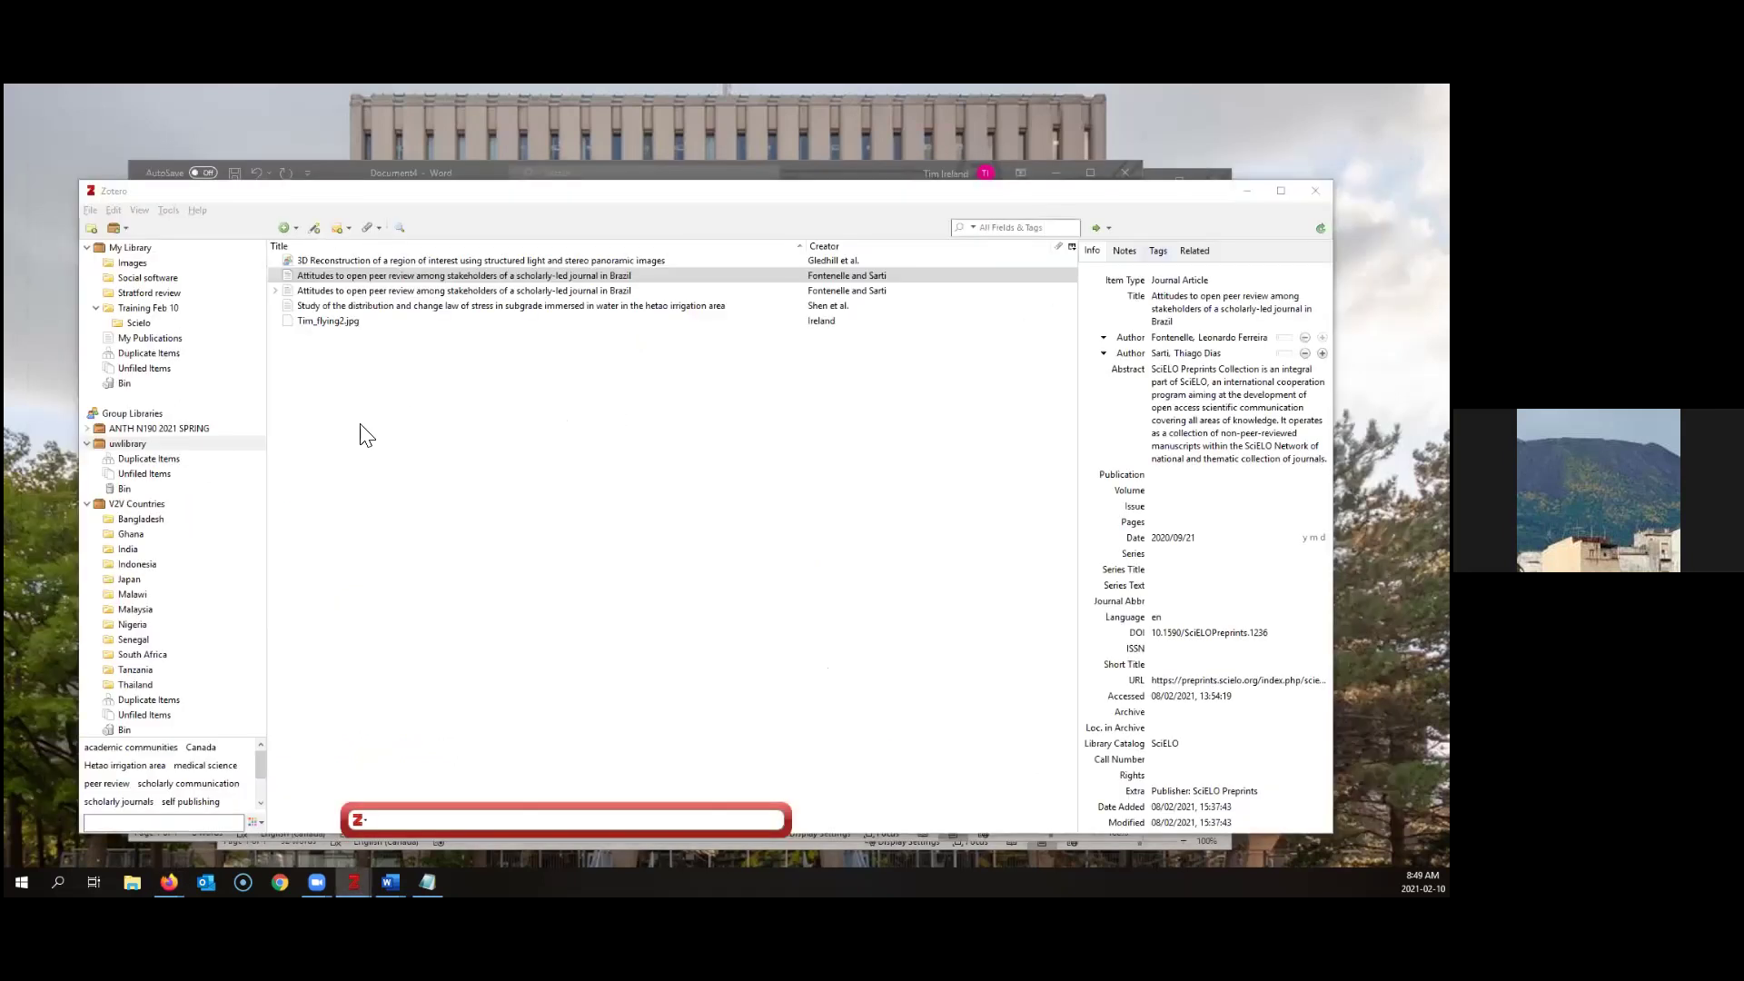
pyautogui.click(549, 274)
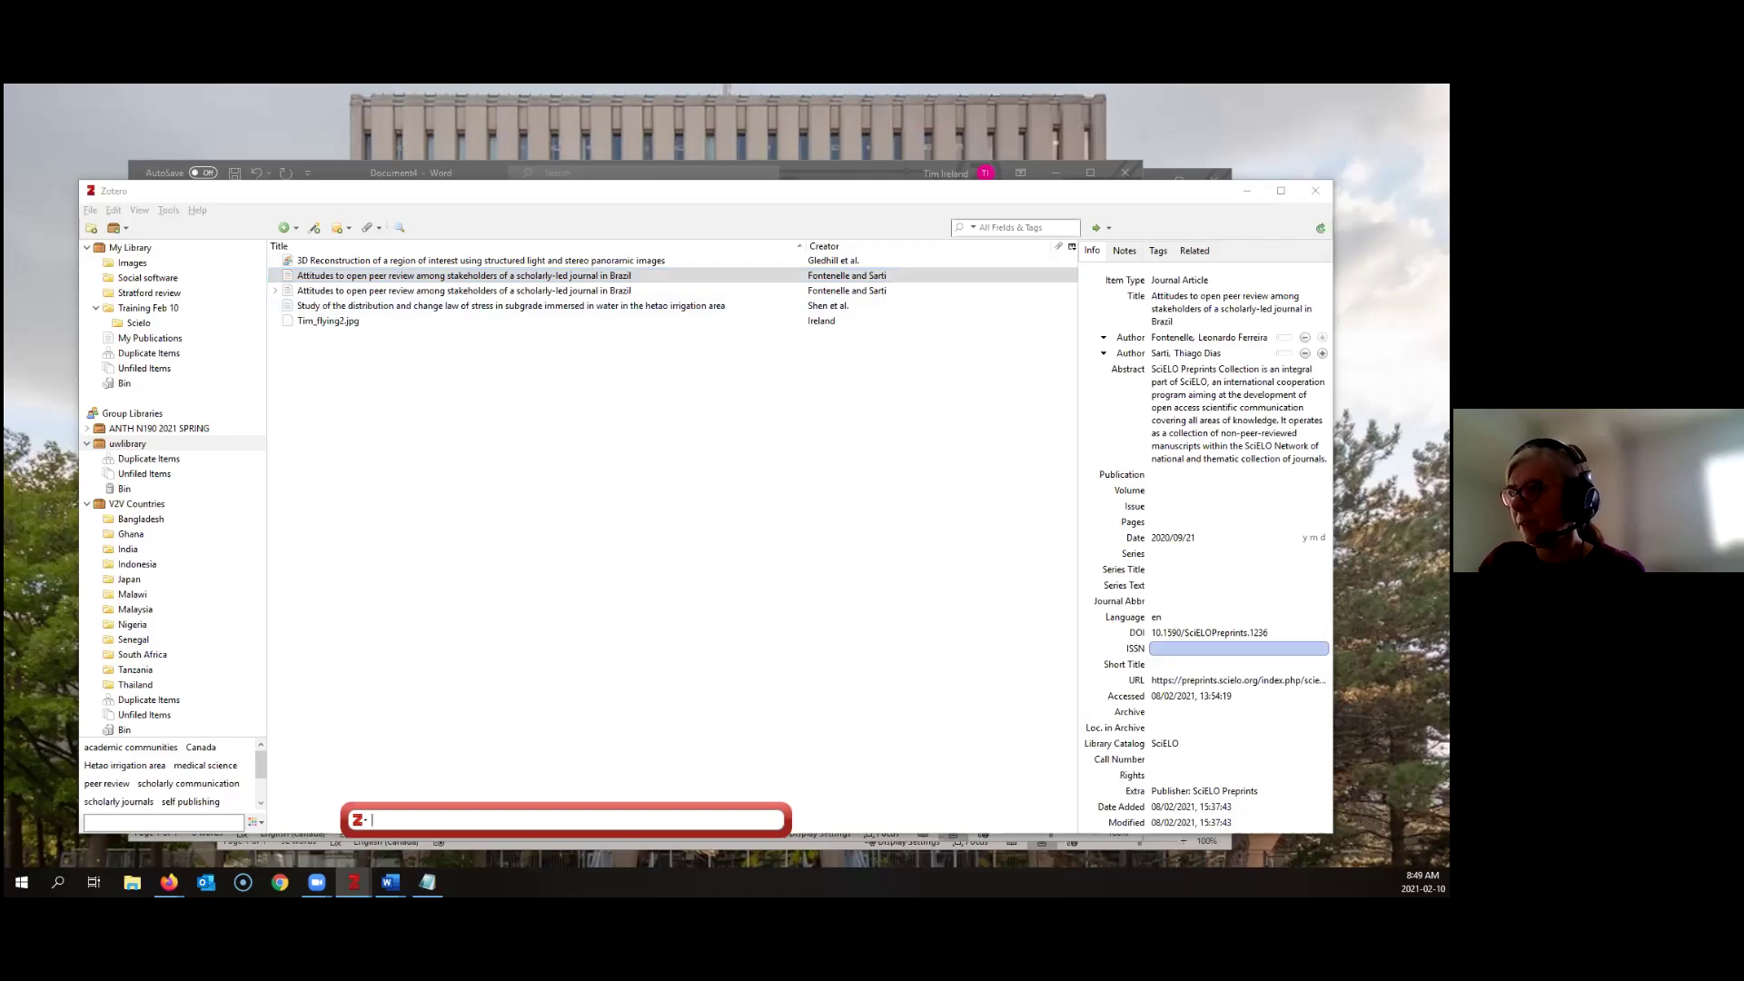
pyautogui.click(1164, 744)
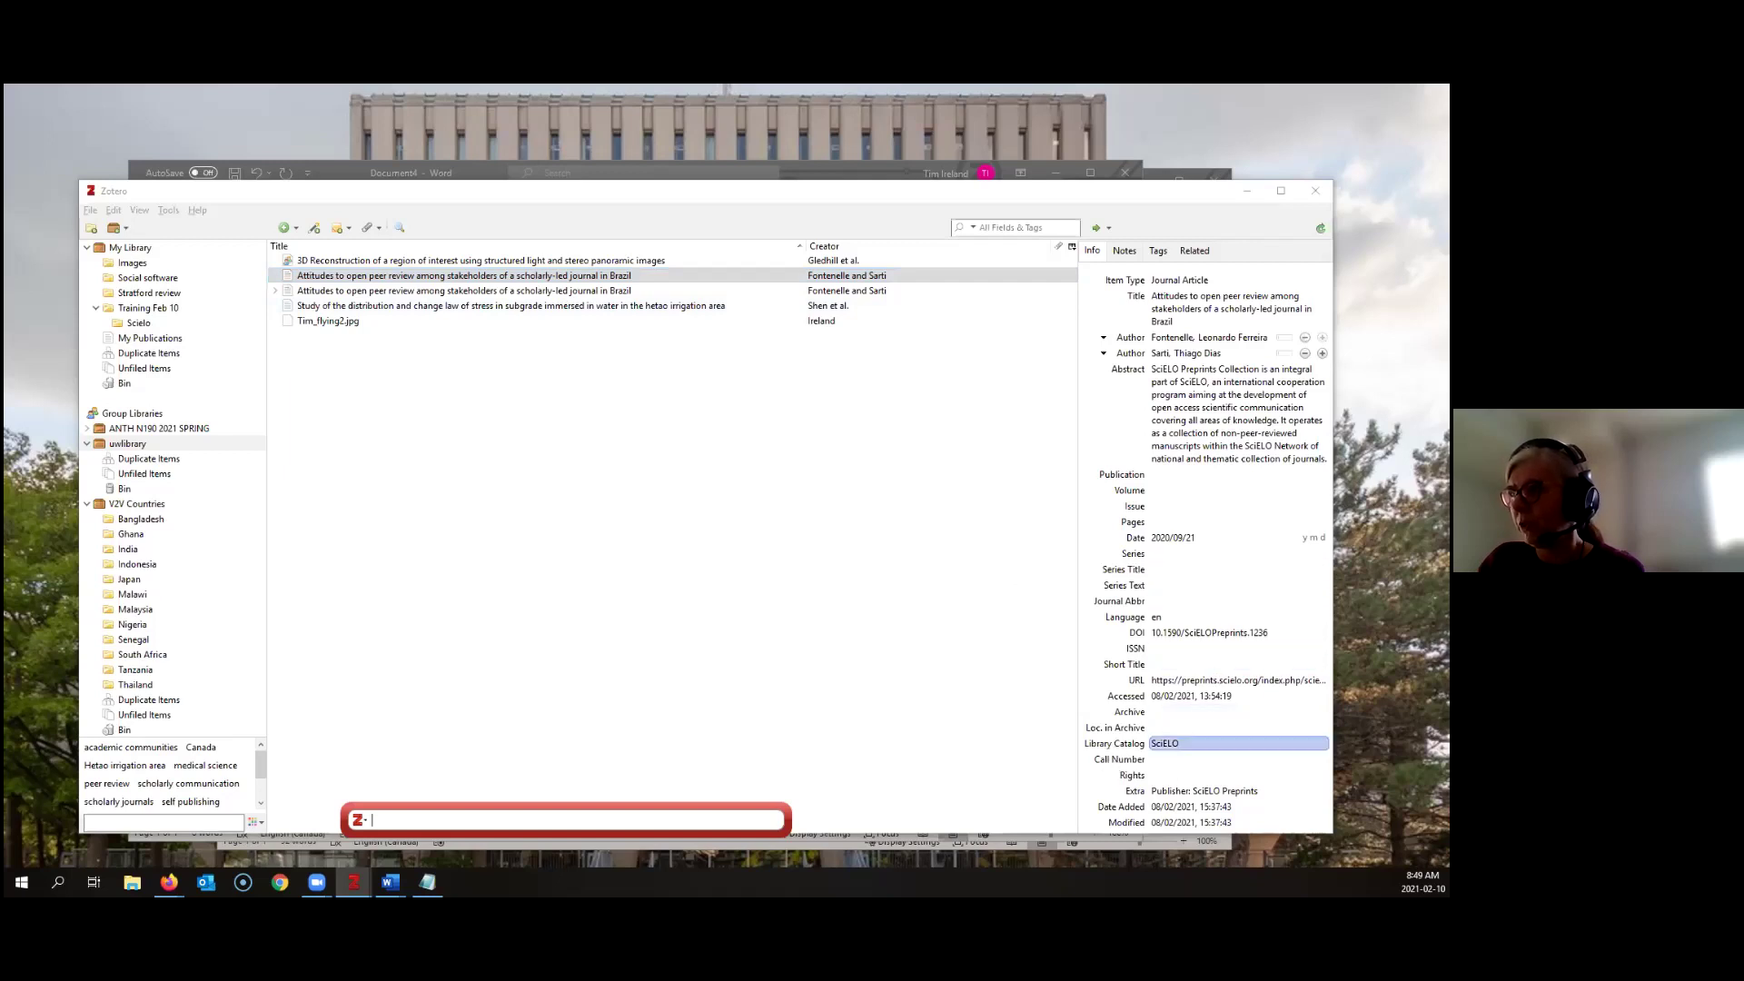
pyautogui.press('Return')
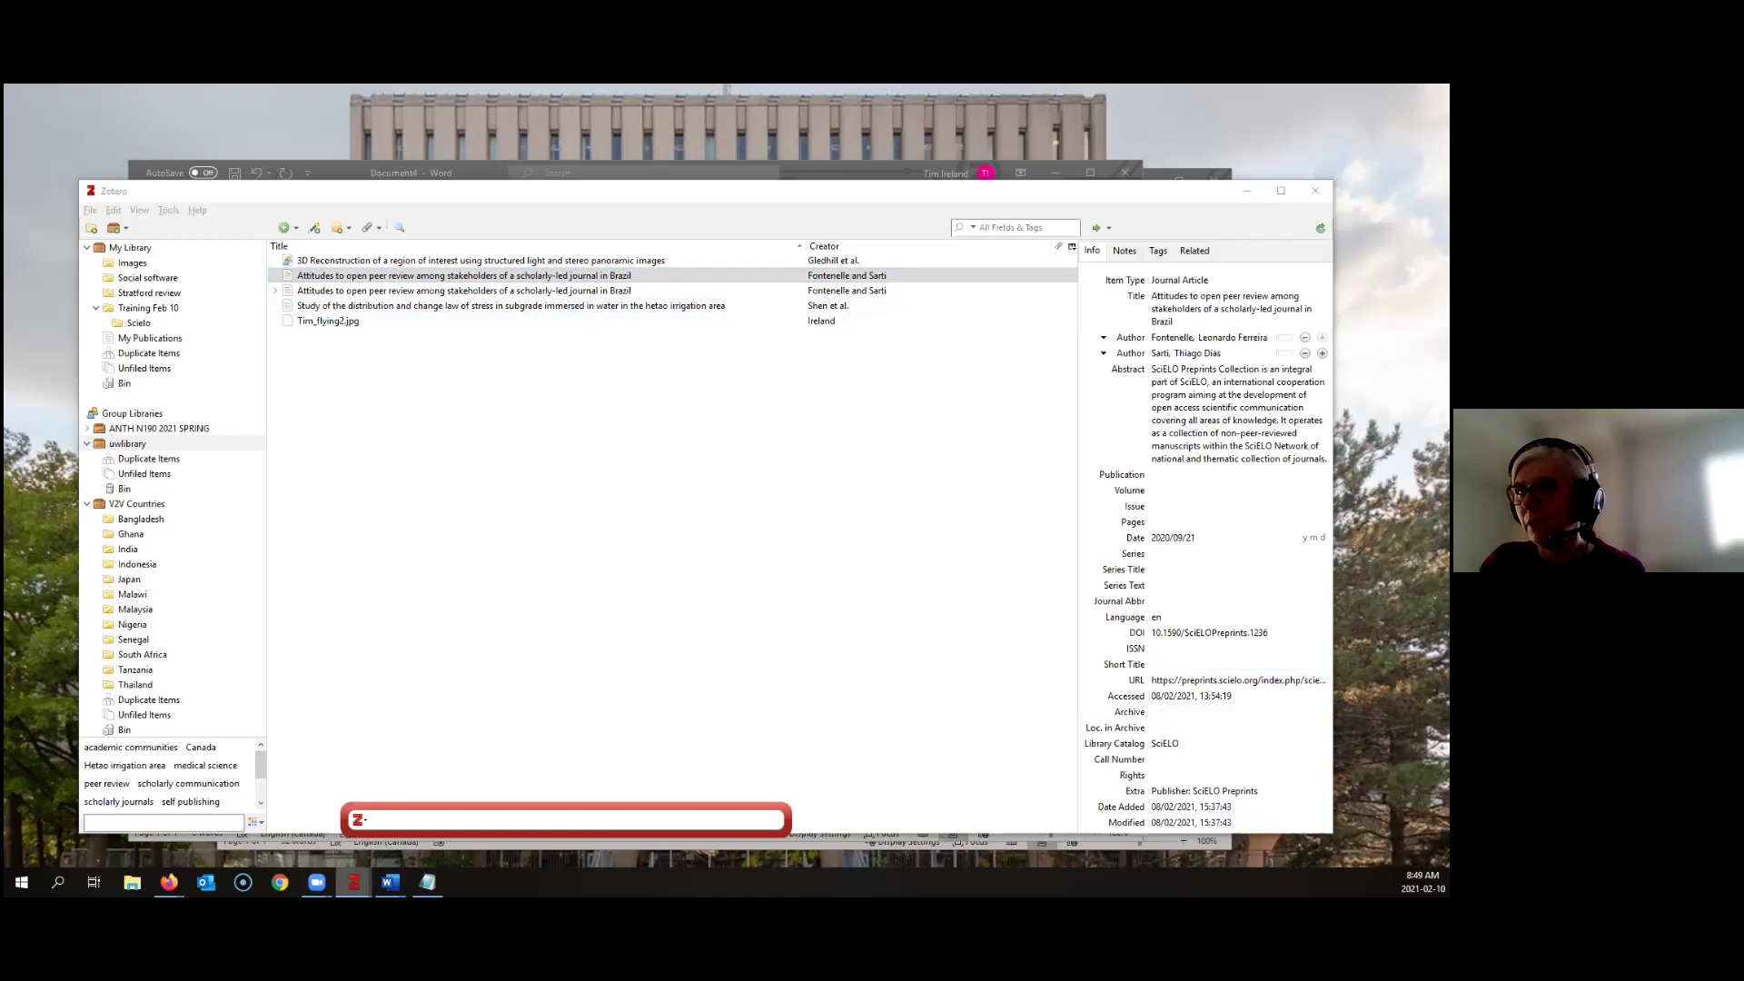
pyautogui.moveTo(389, 882)
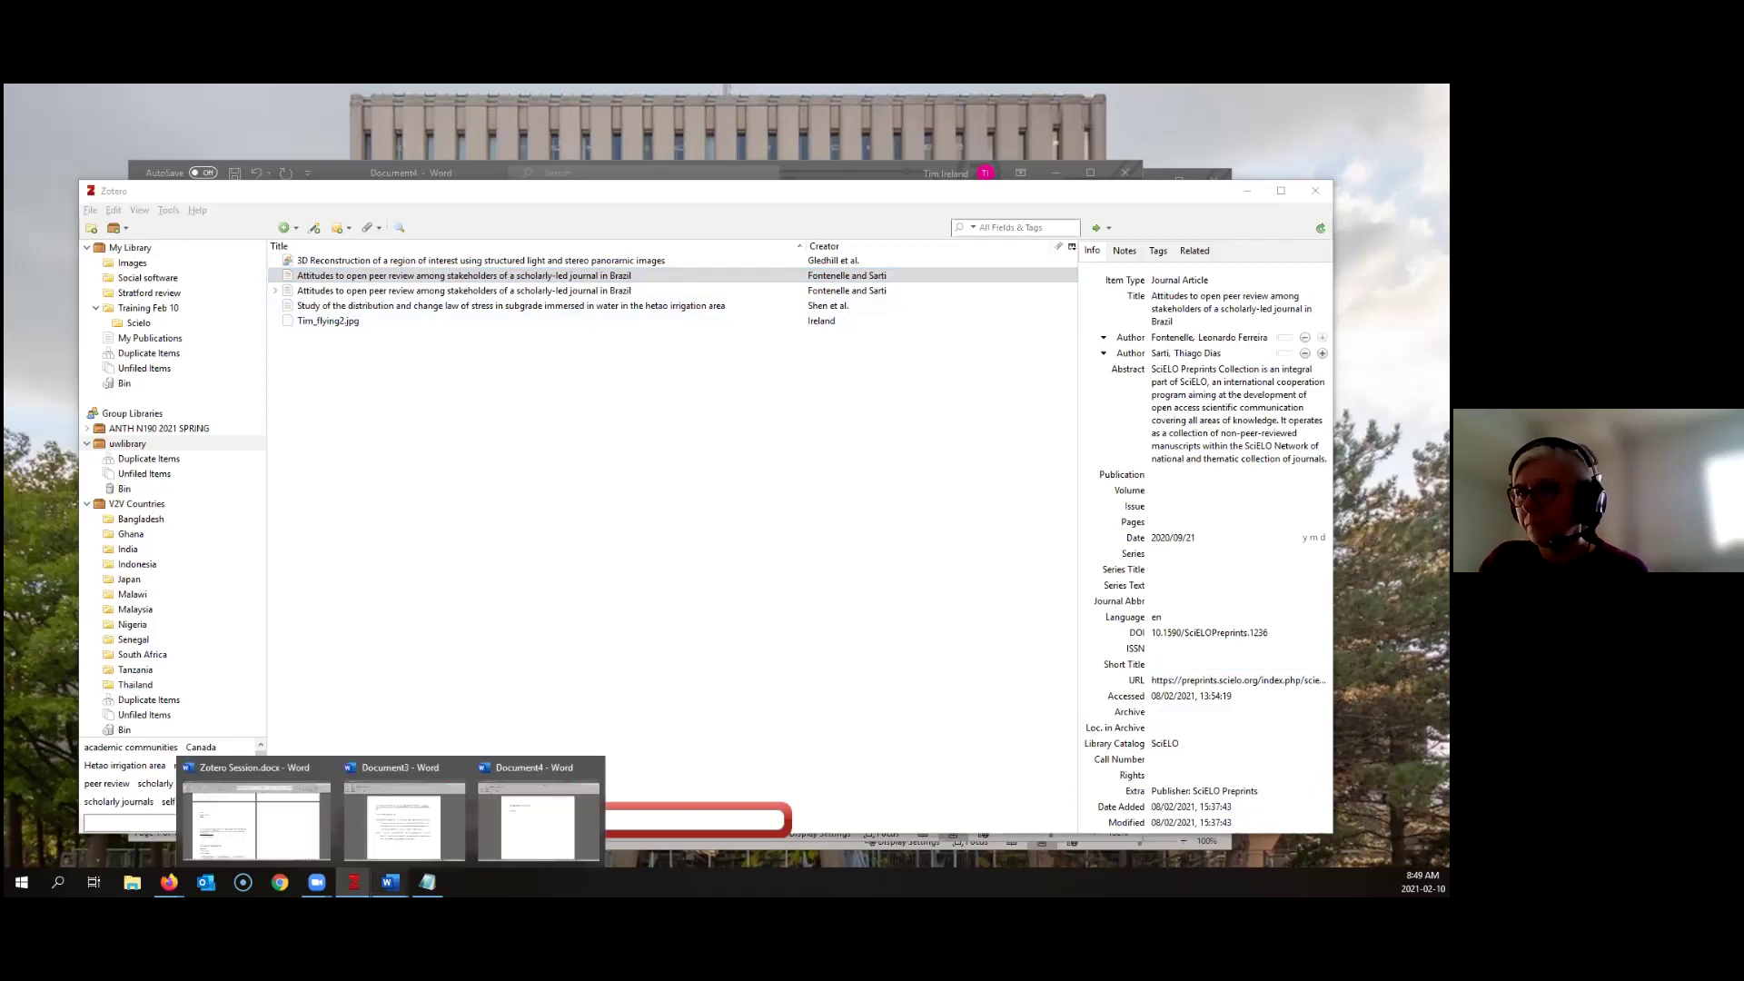
# Bring Document4 with the (Shen et al., 2022) citation back to the front and select its text
pyautogui.click(386, 836)
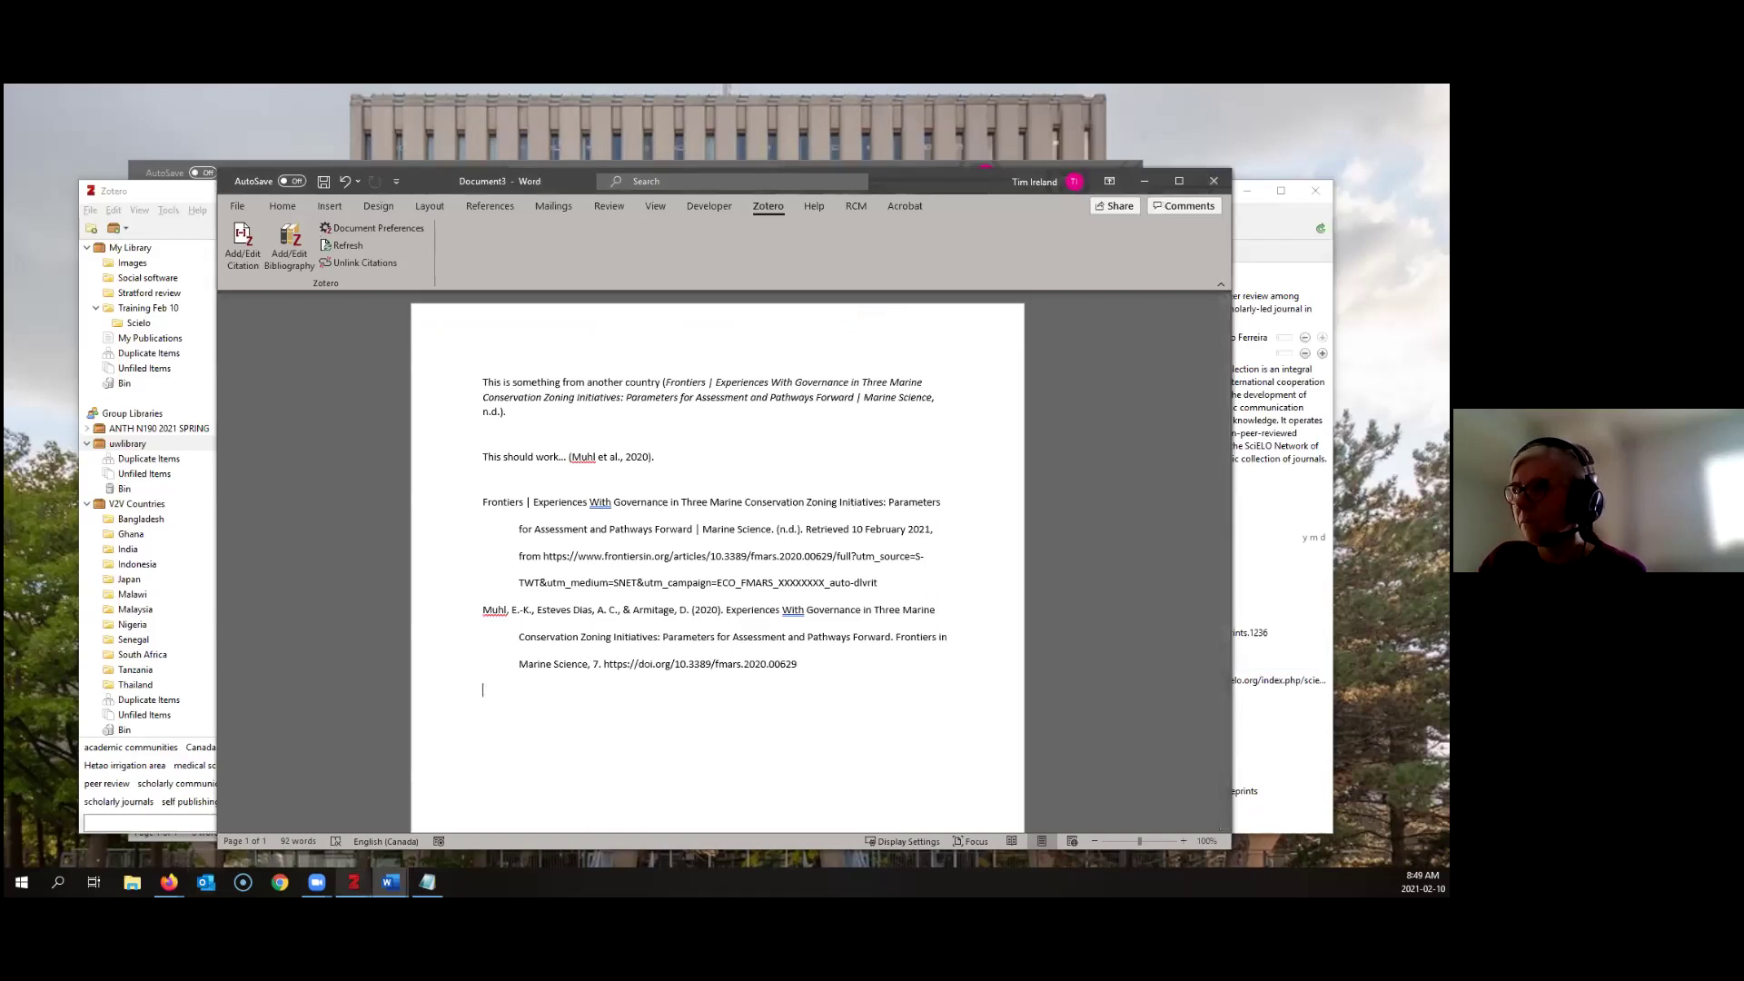
pyautogui.click(526, 829)
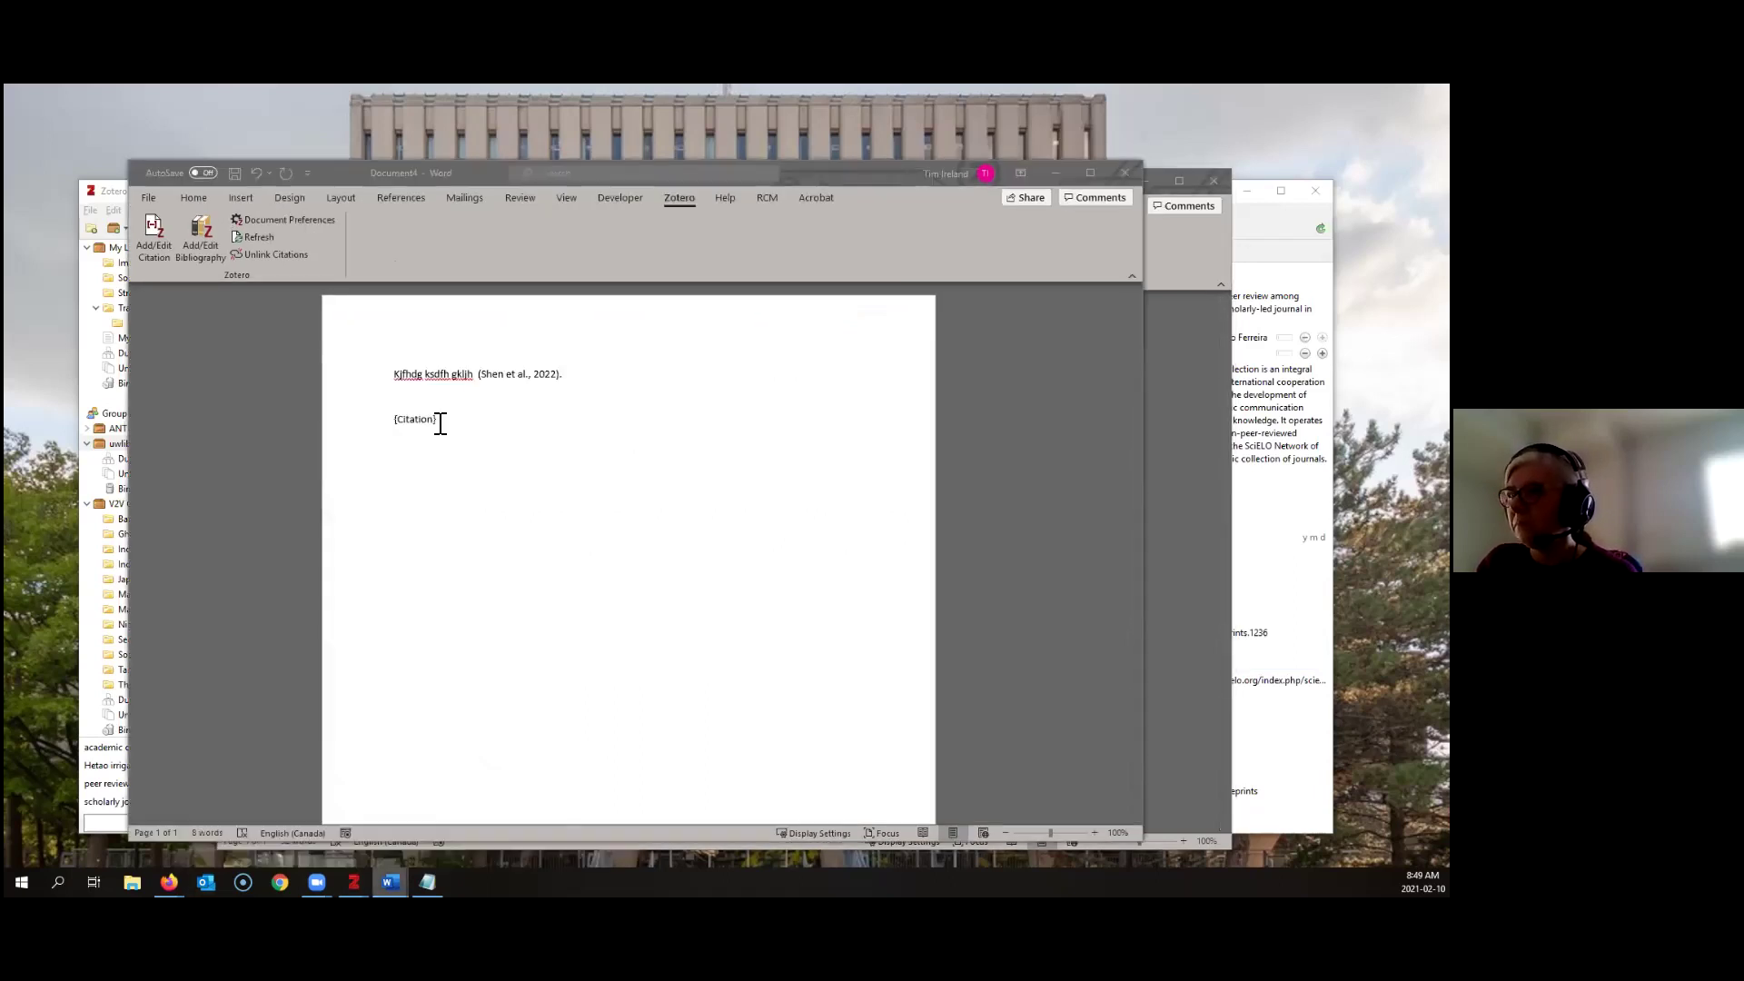
pyautogui.tripleClick(363, 364)
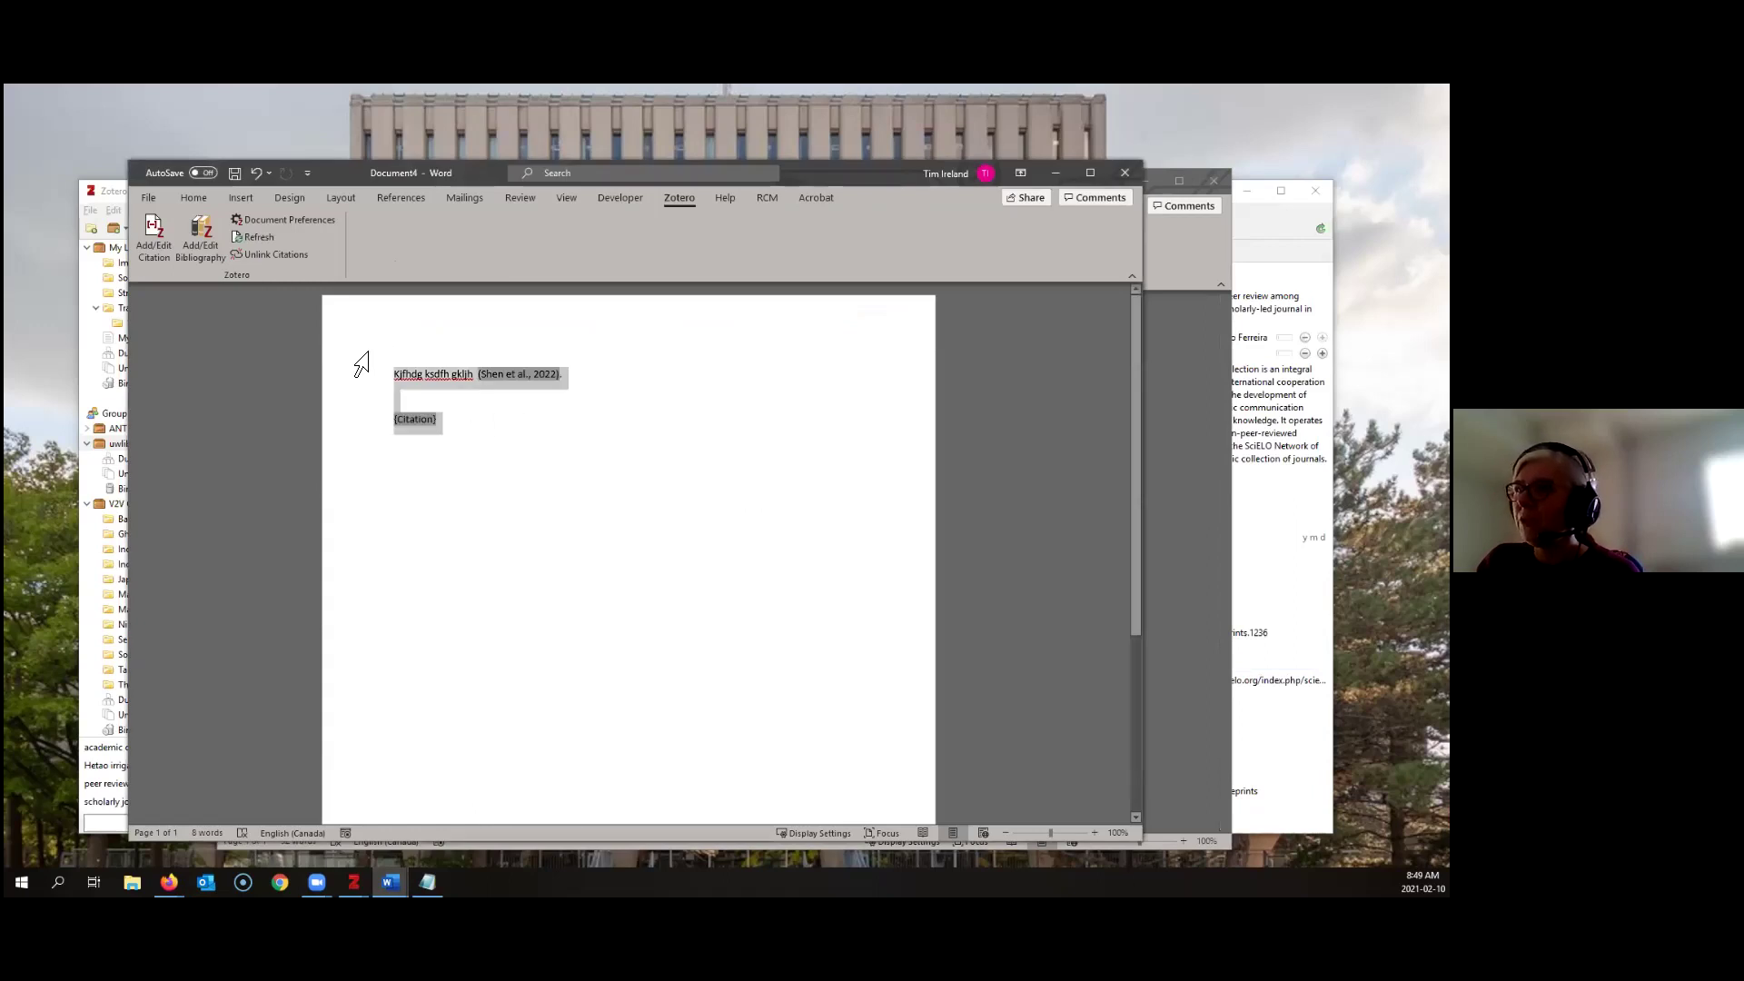
# Replace the text with test words, cite the Attitudes to open peer review item, then close unsaved
pyautogui.press('Delete')
pyautogui.write('Adsfjkh askdflj')
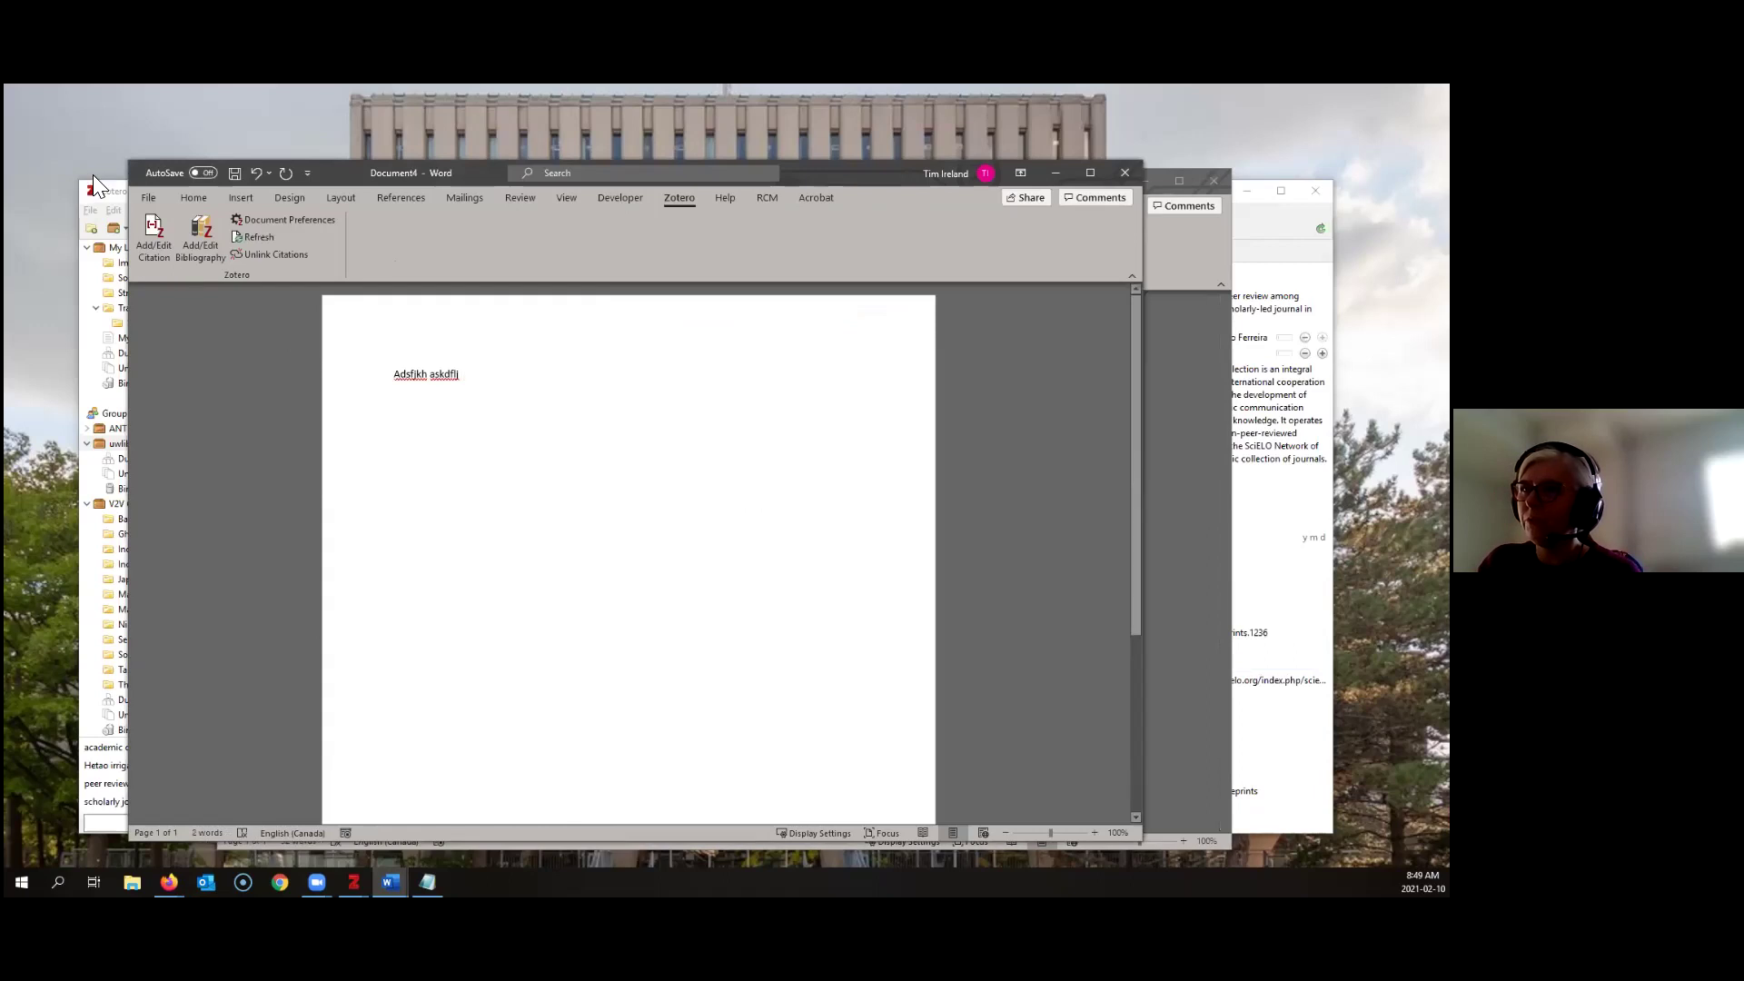
pyautogui.click(154, 233)
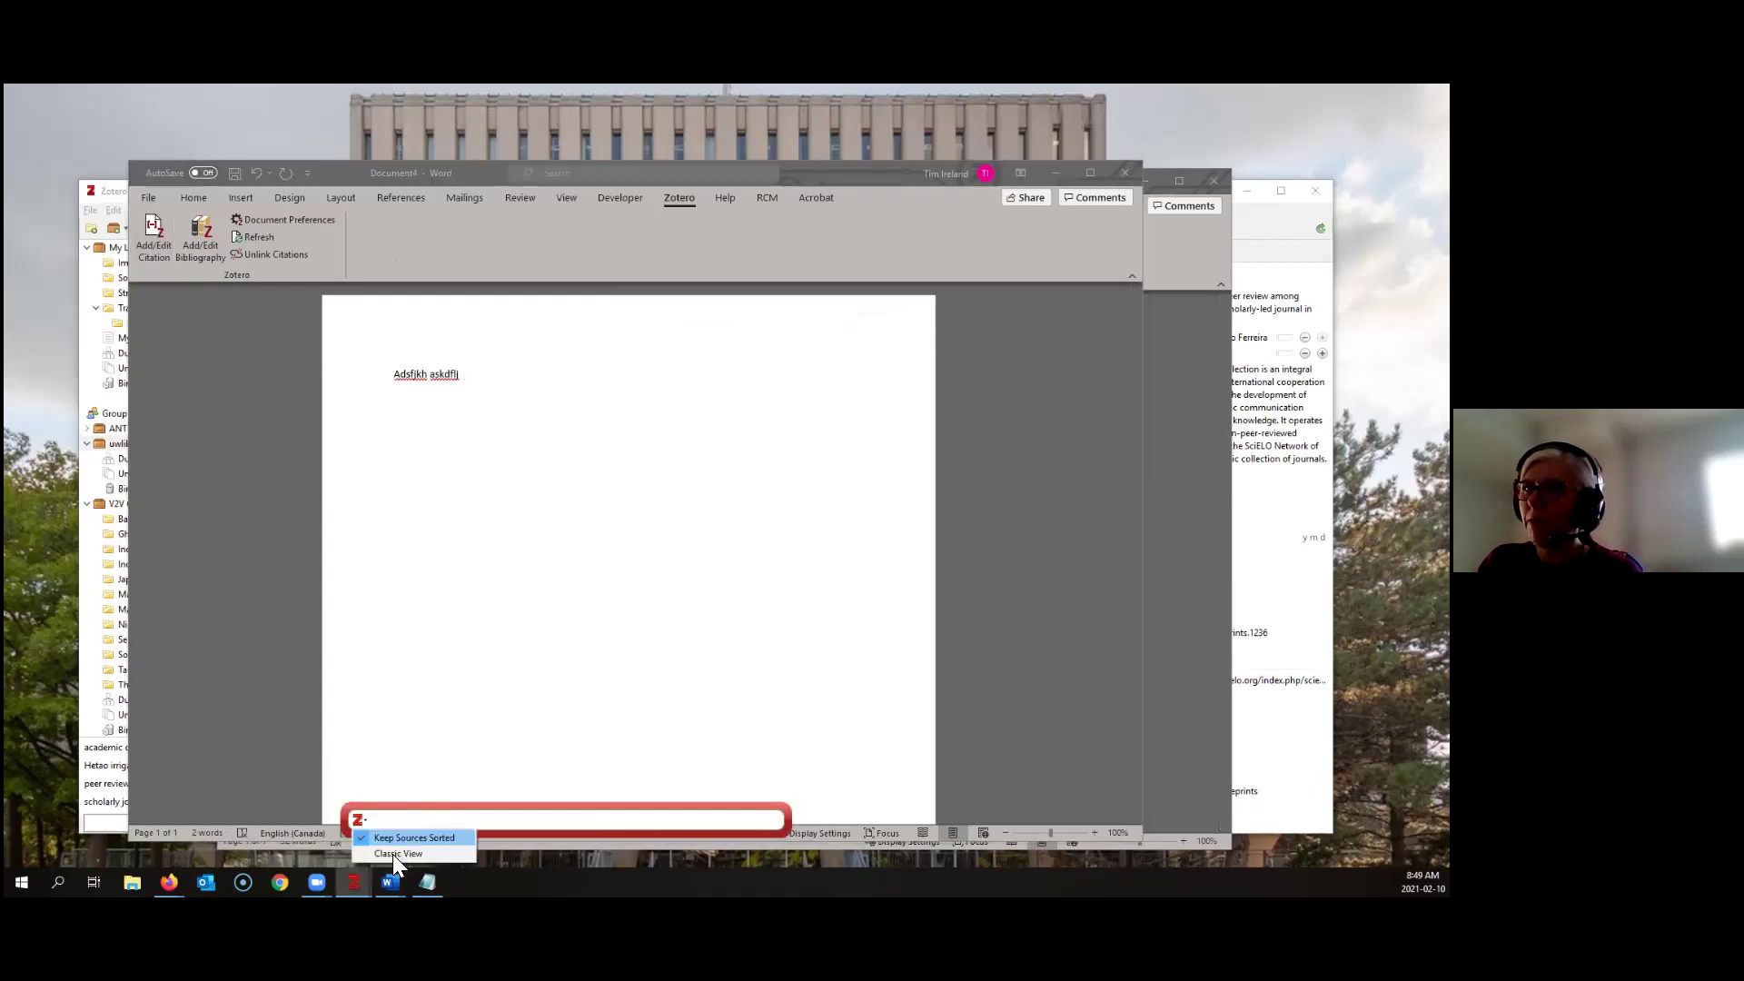
pyautogui.click(396, 854)
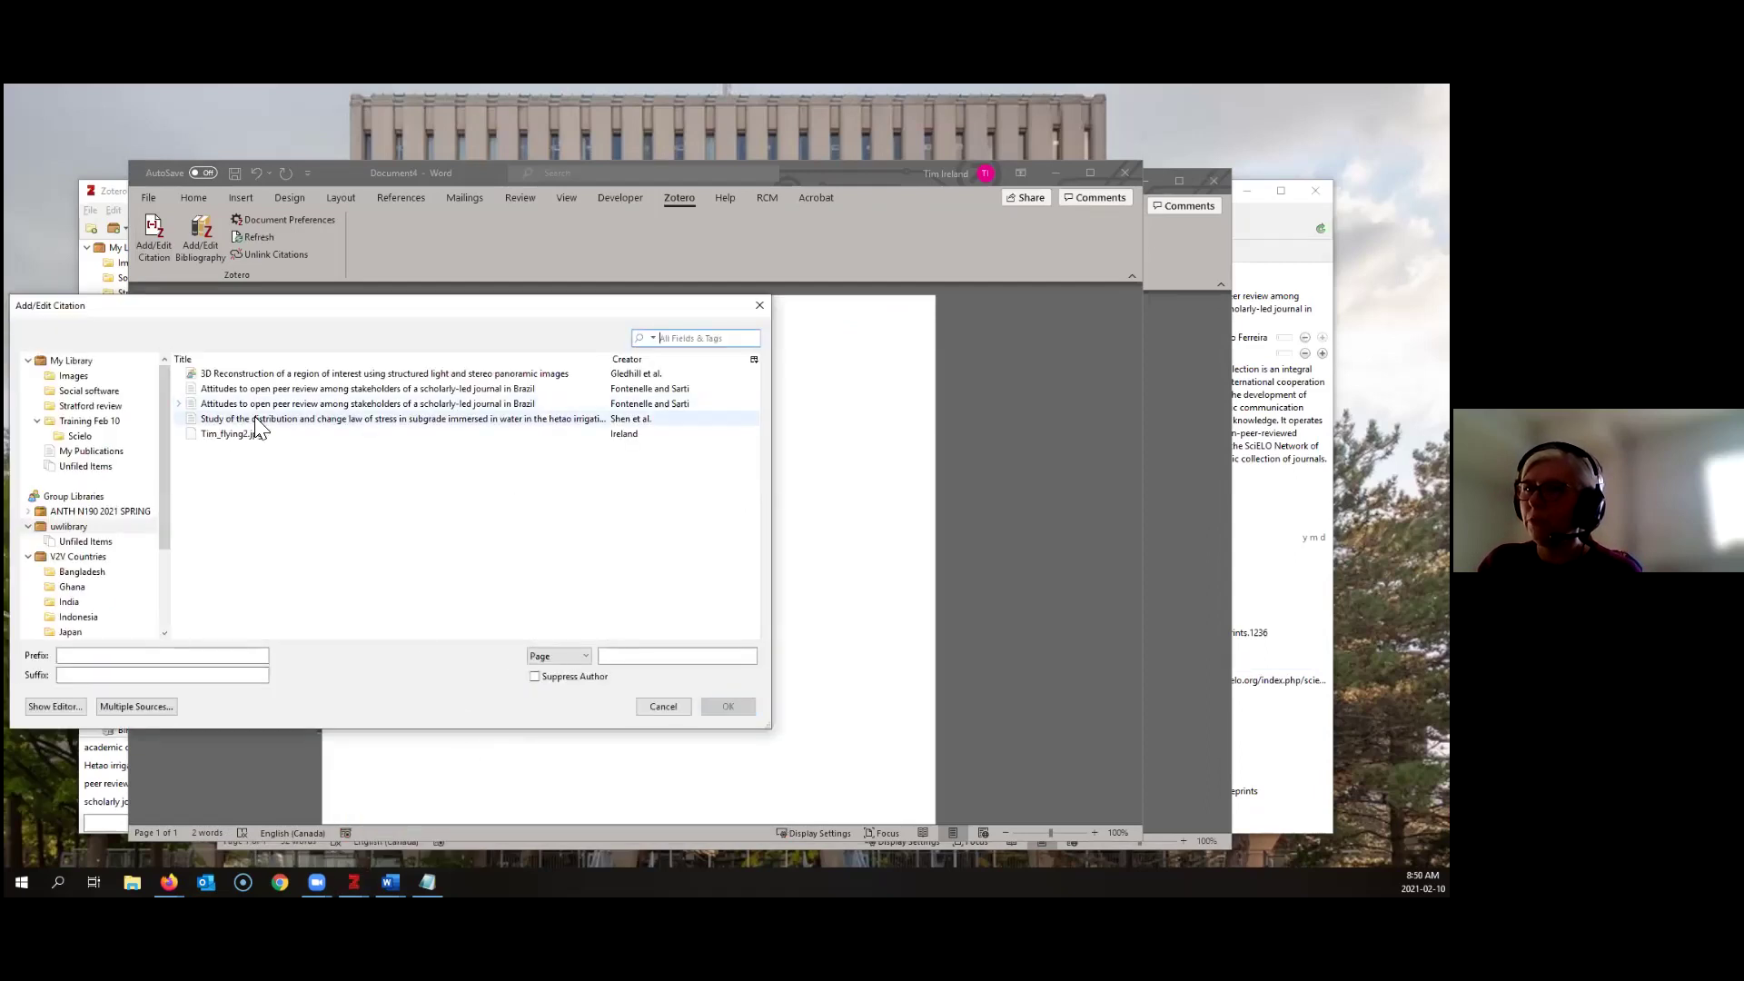
pyautogui.click(277, 390)
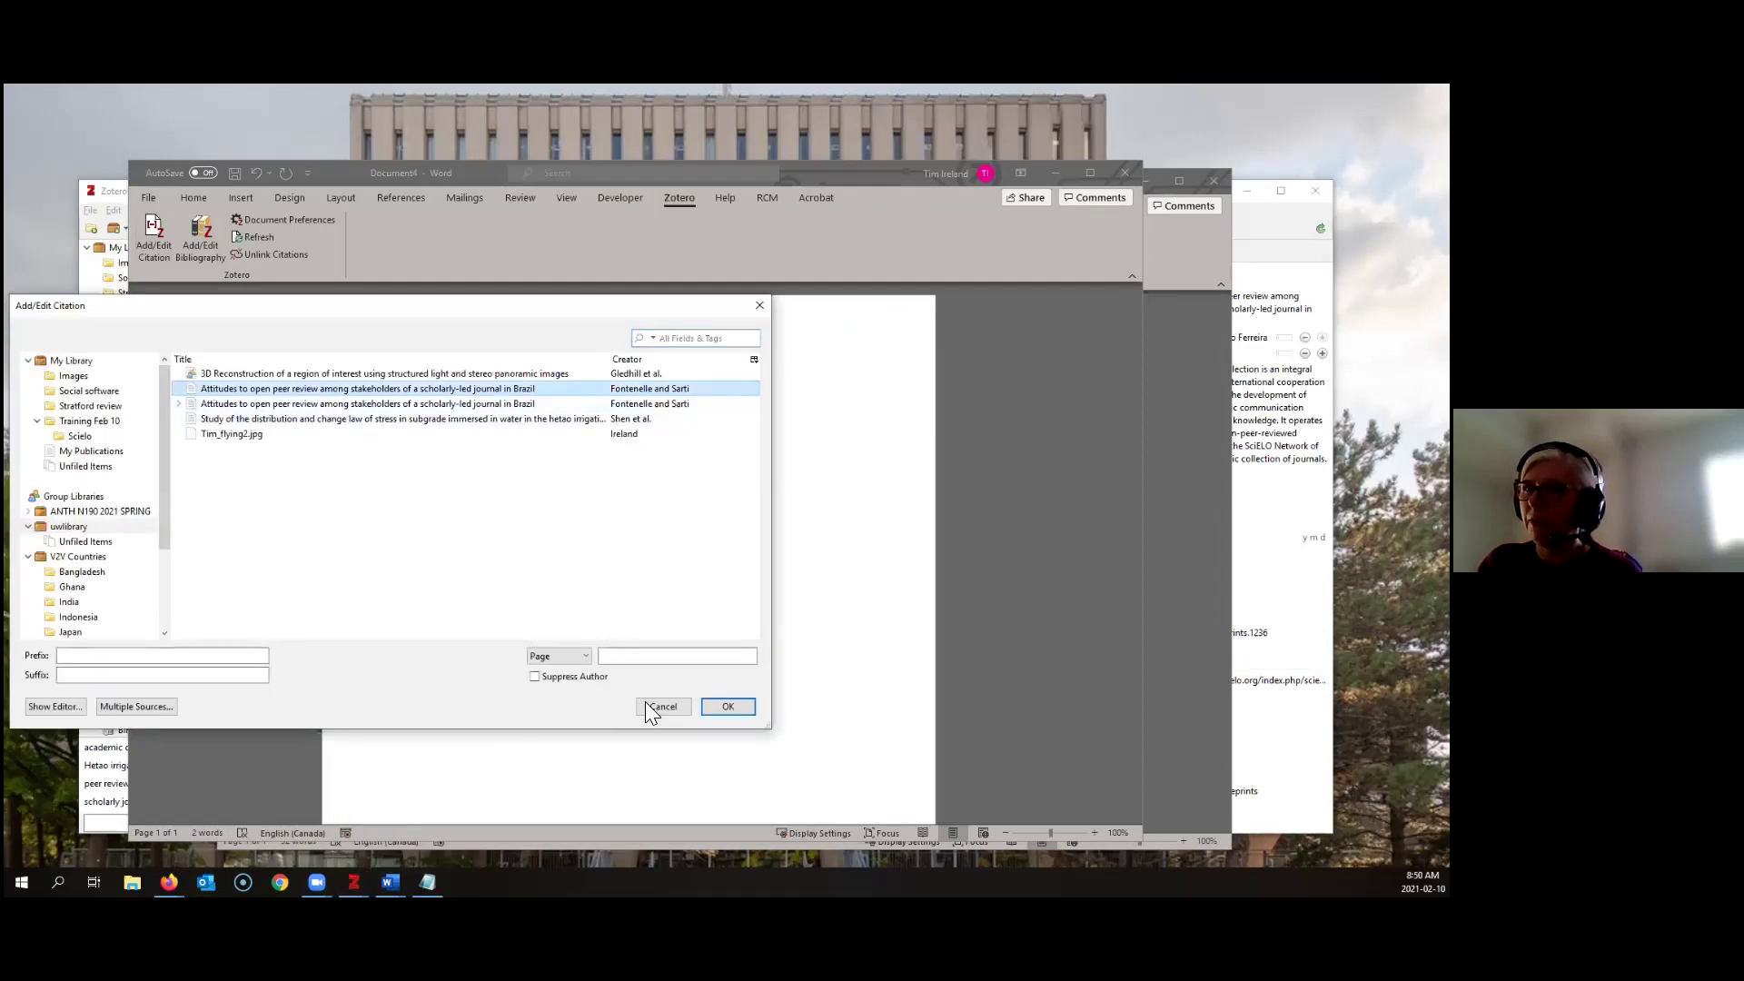
pyautogui.click(728, 706)
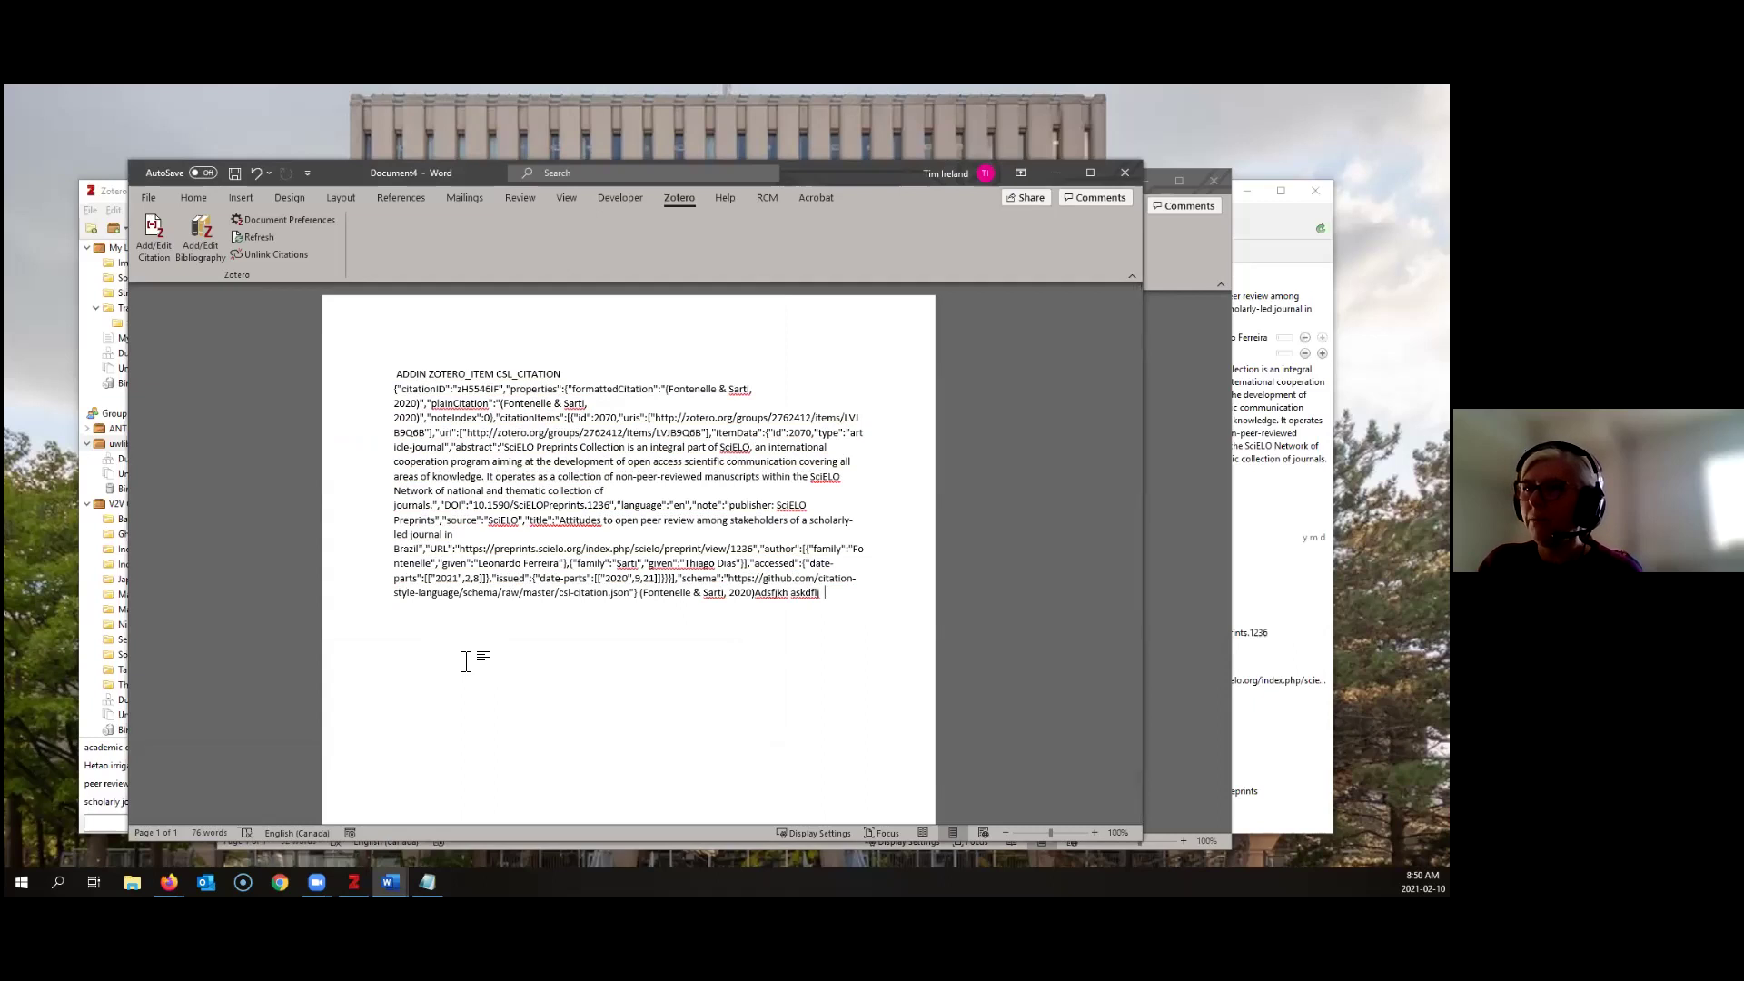
pyautogui.click(1126, 177)
pyautogui.click(689, 590)
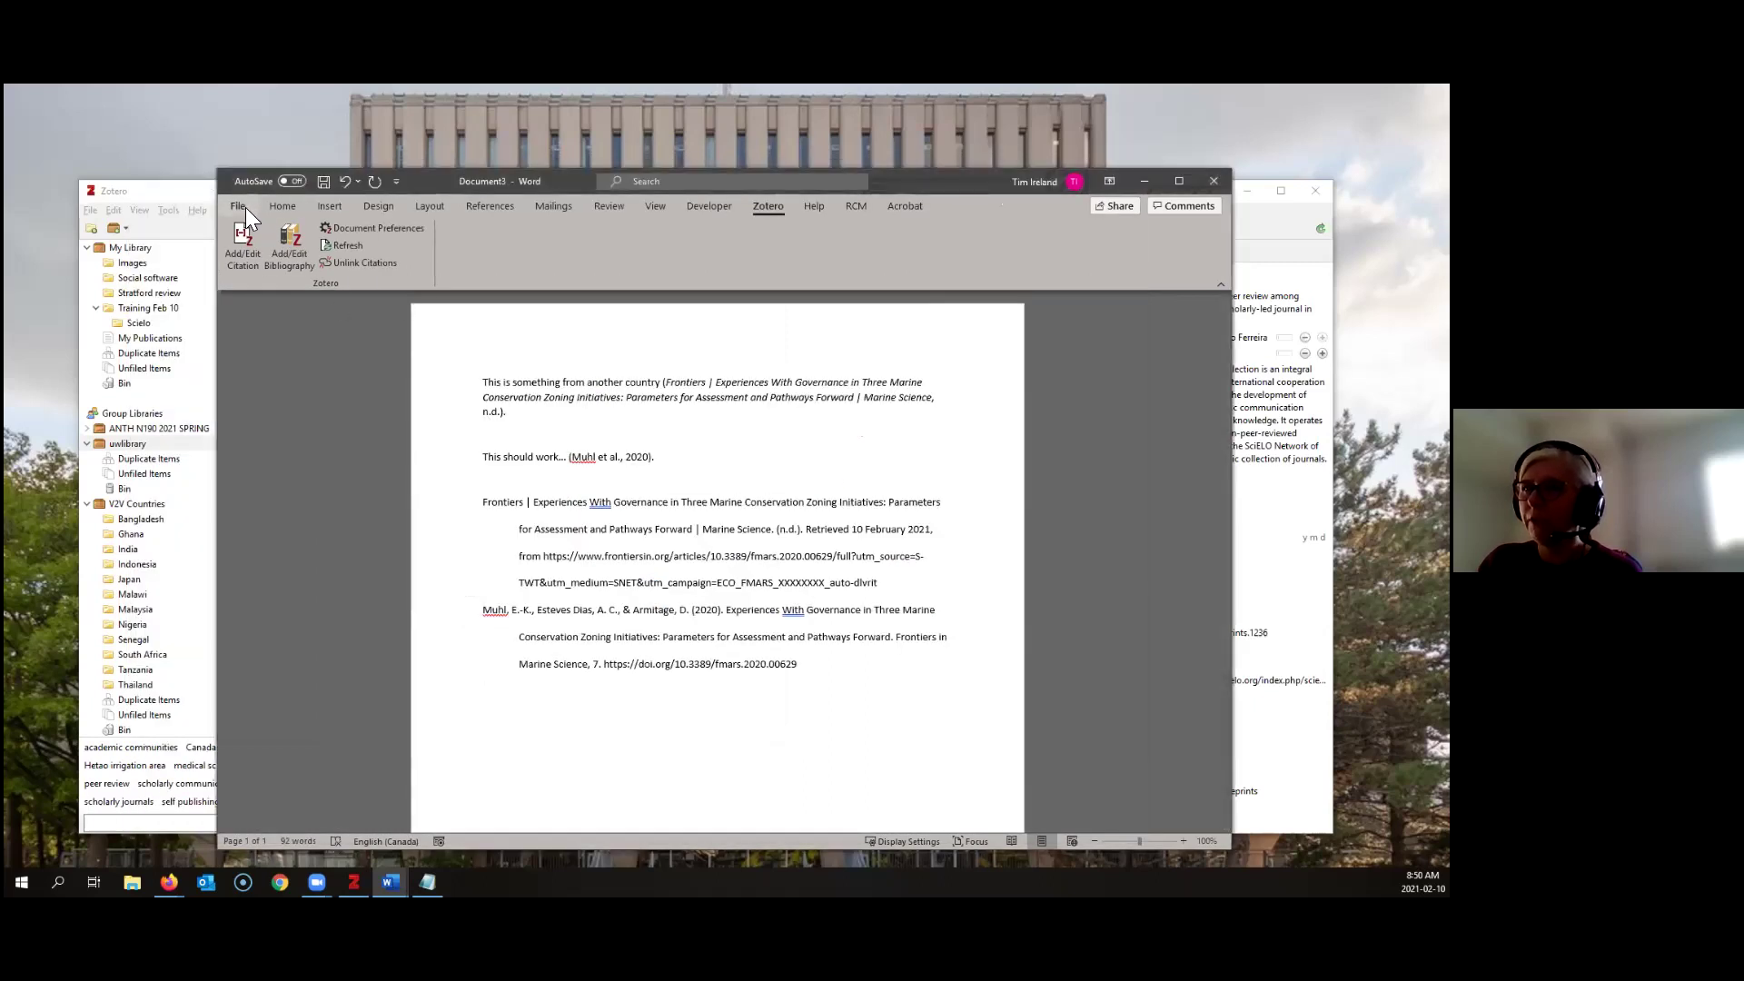
# Create a new blank document and confirm APA 7th edition in its Zotero document preferences
pyautogui.click(234, 213)
pyautogui.click(423, 322)
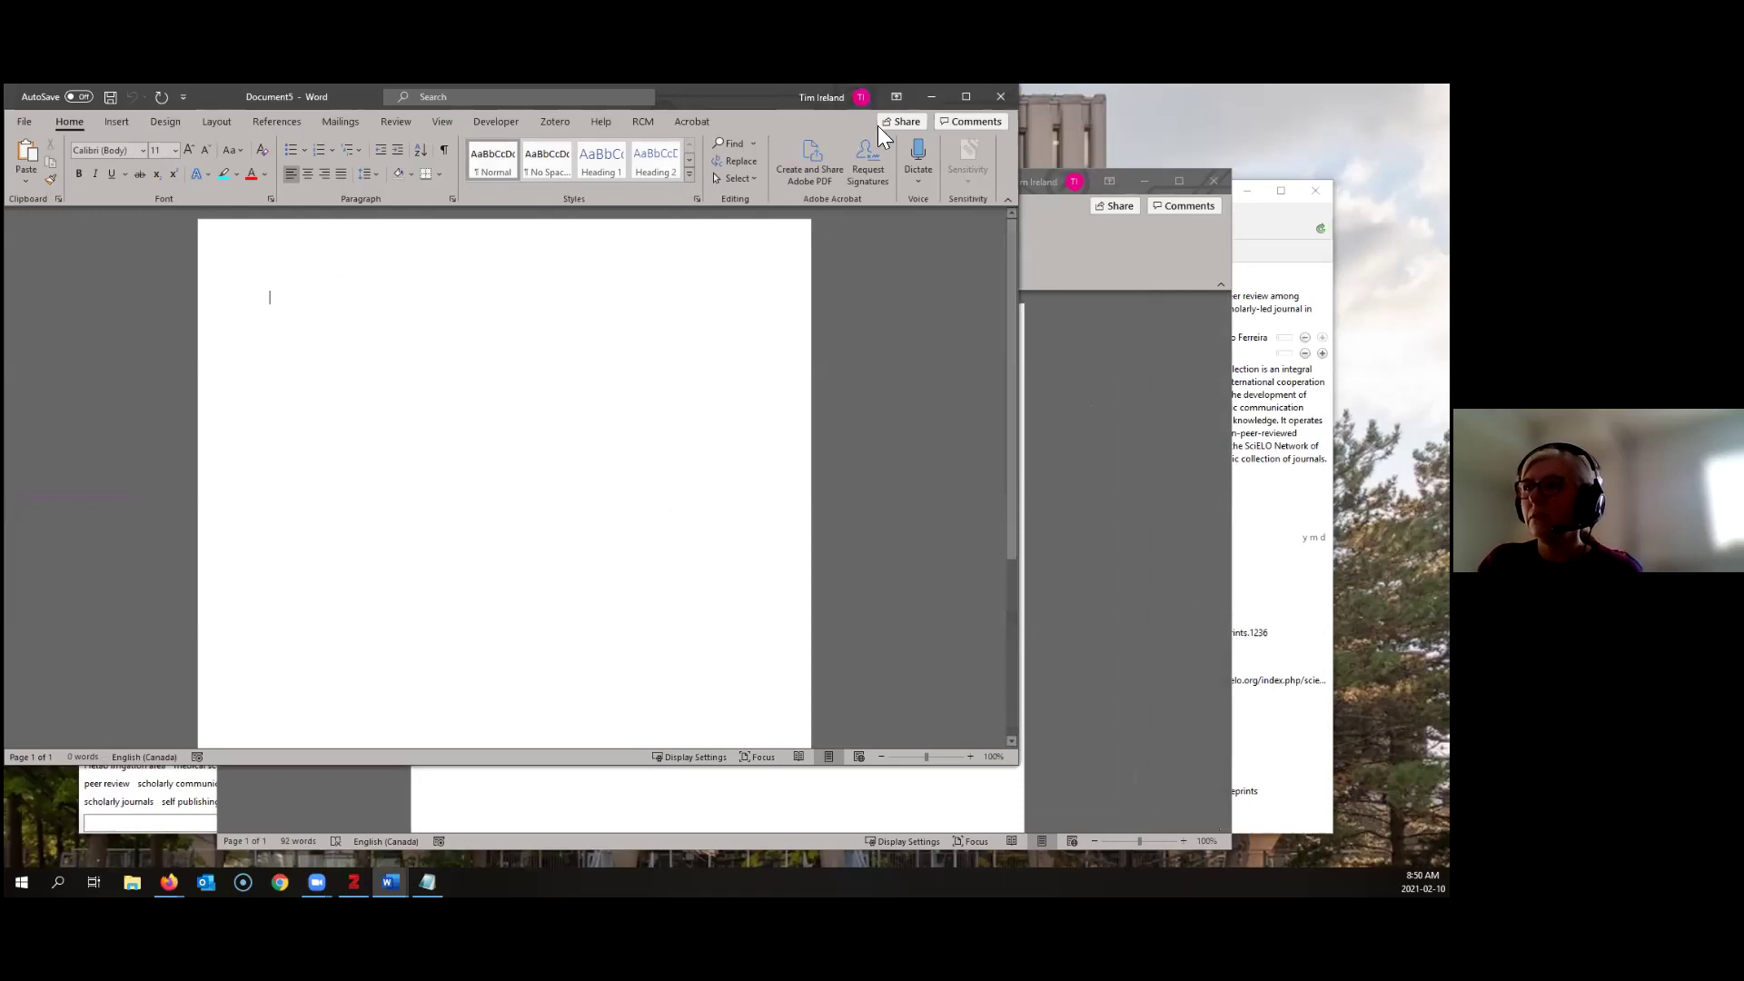
pyautogui.moveTo(774, 98); pyautogui.dragTo(818, 175)
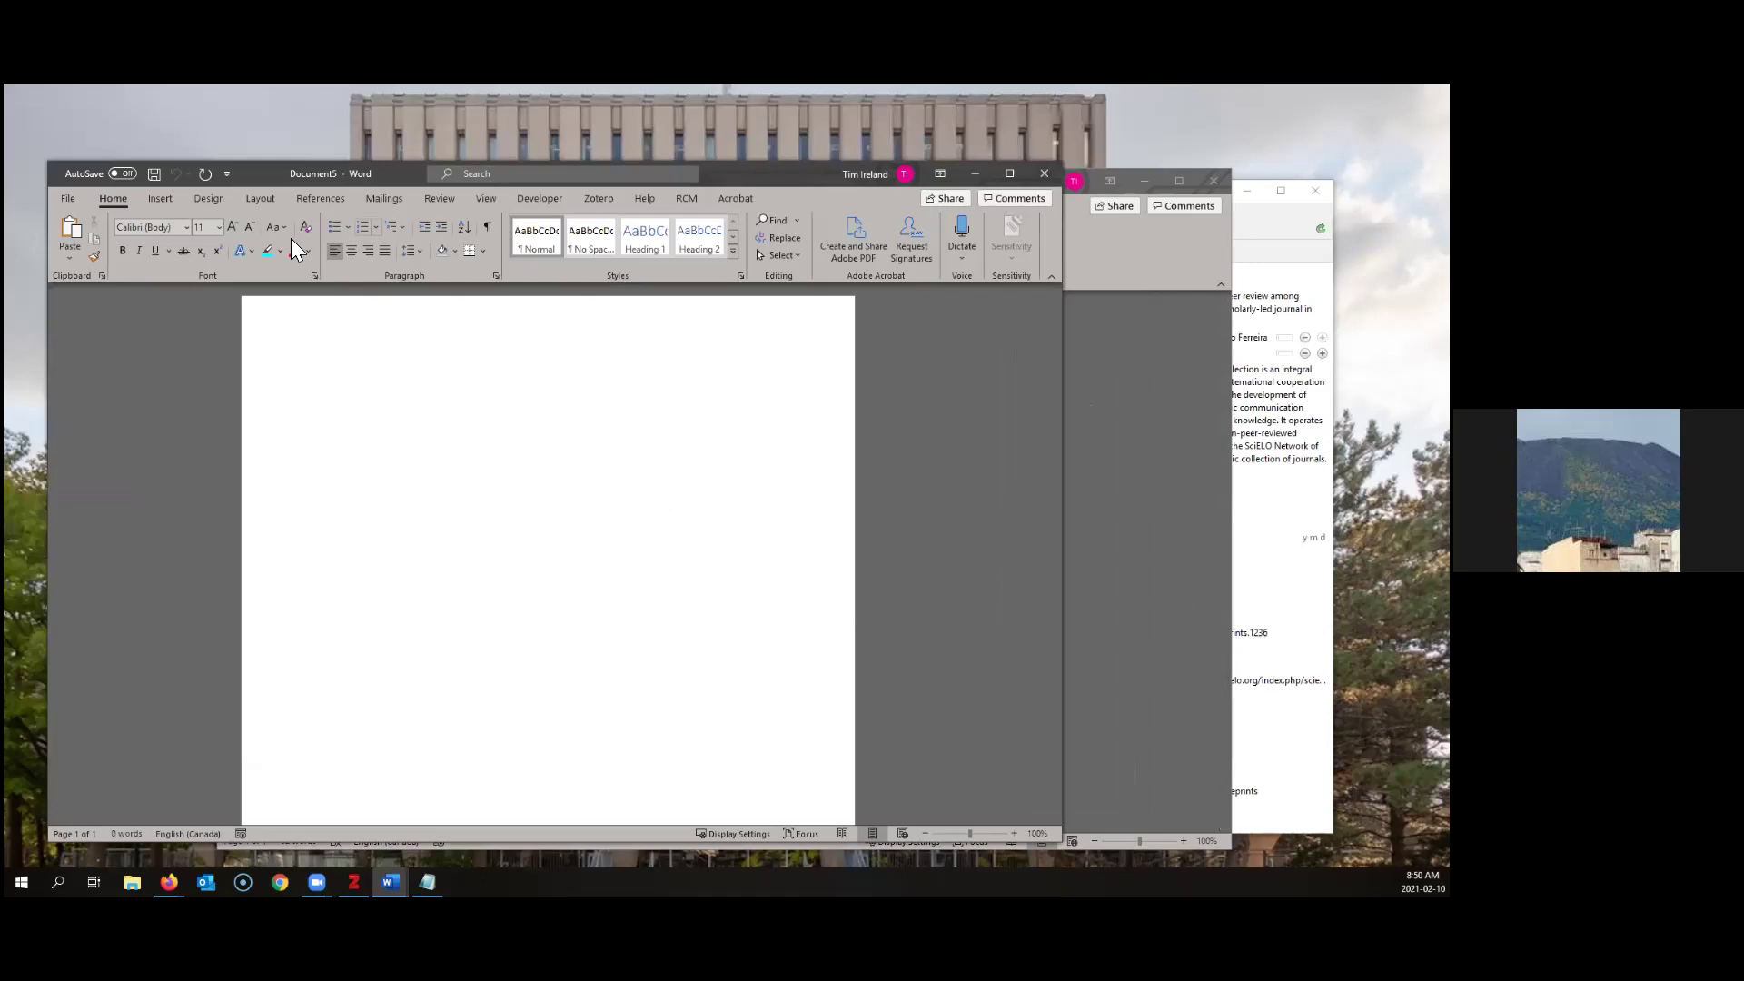
pyautogui.click(593, 196)
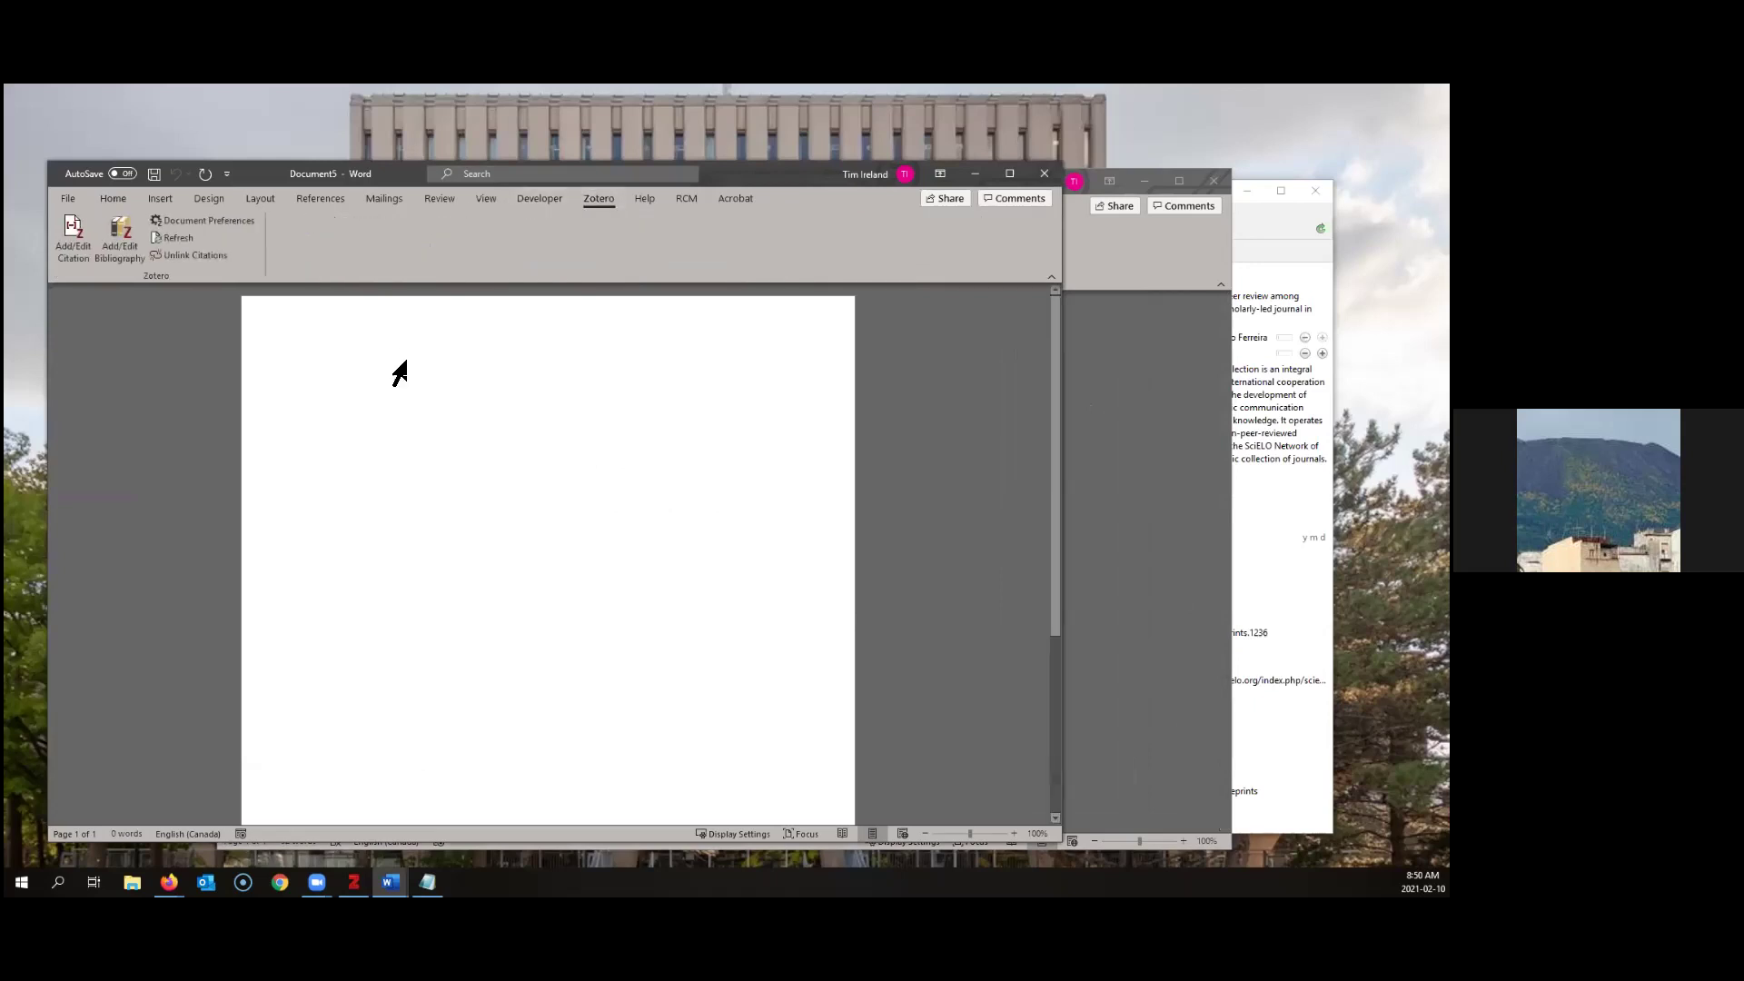
pyautogui.click(71, 240)
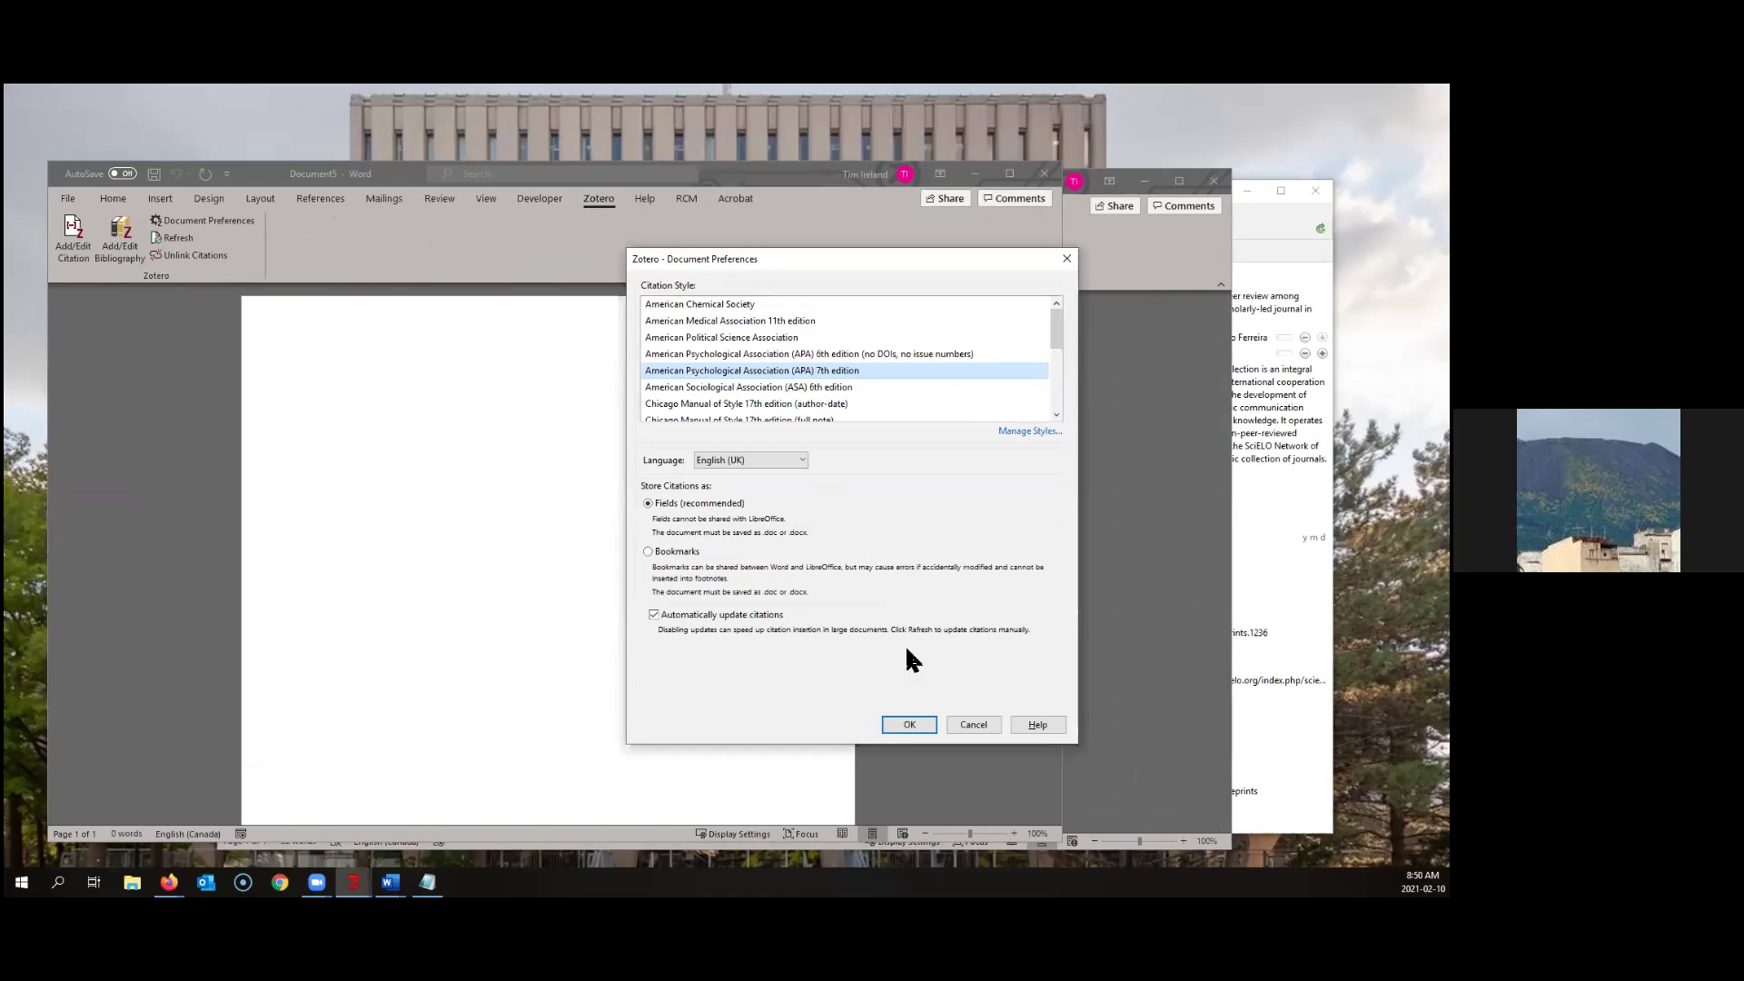
pyautogui.click(907, 724)
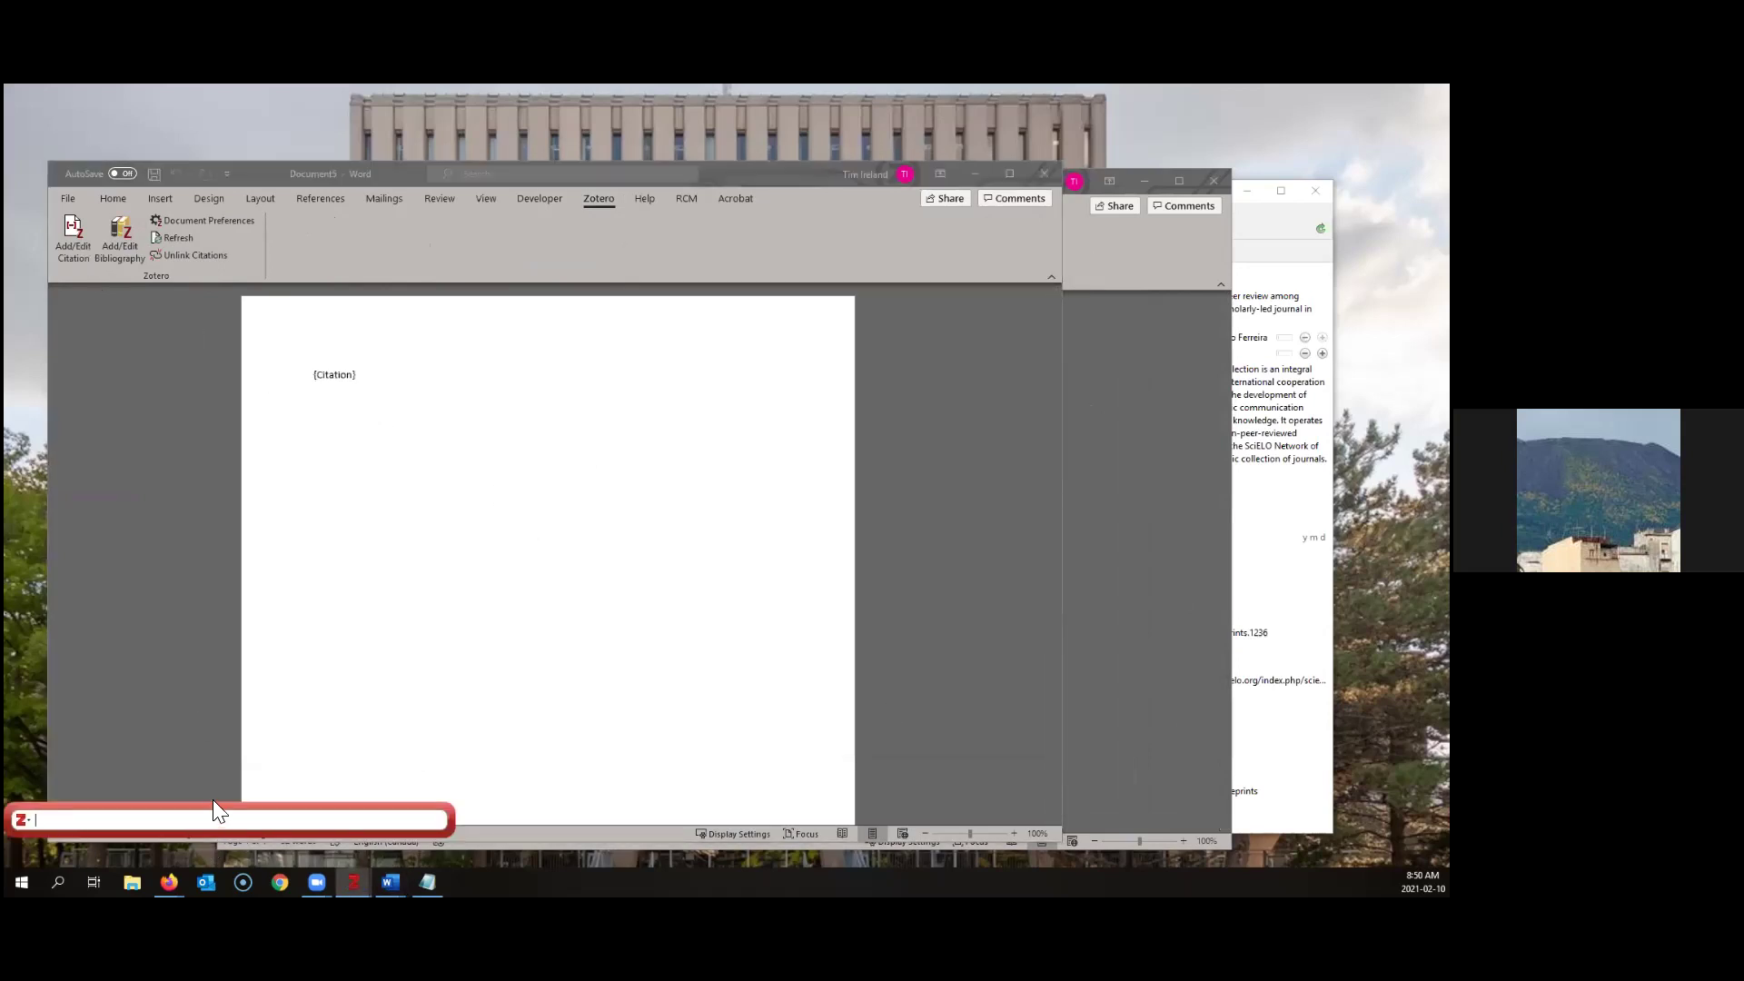
# Start a Zotero citation so a pending placeholder sits on the first line
pyautogui.click(208, 812)
pyautogui.click(24, 820)
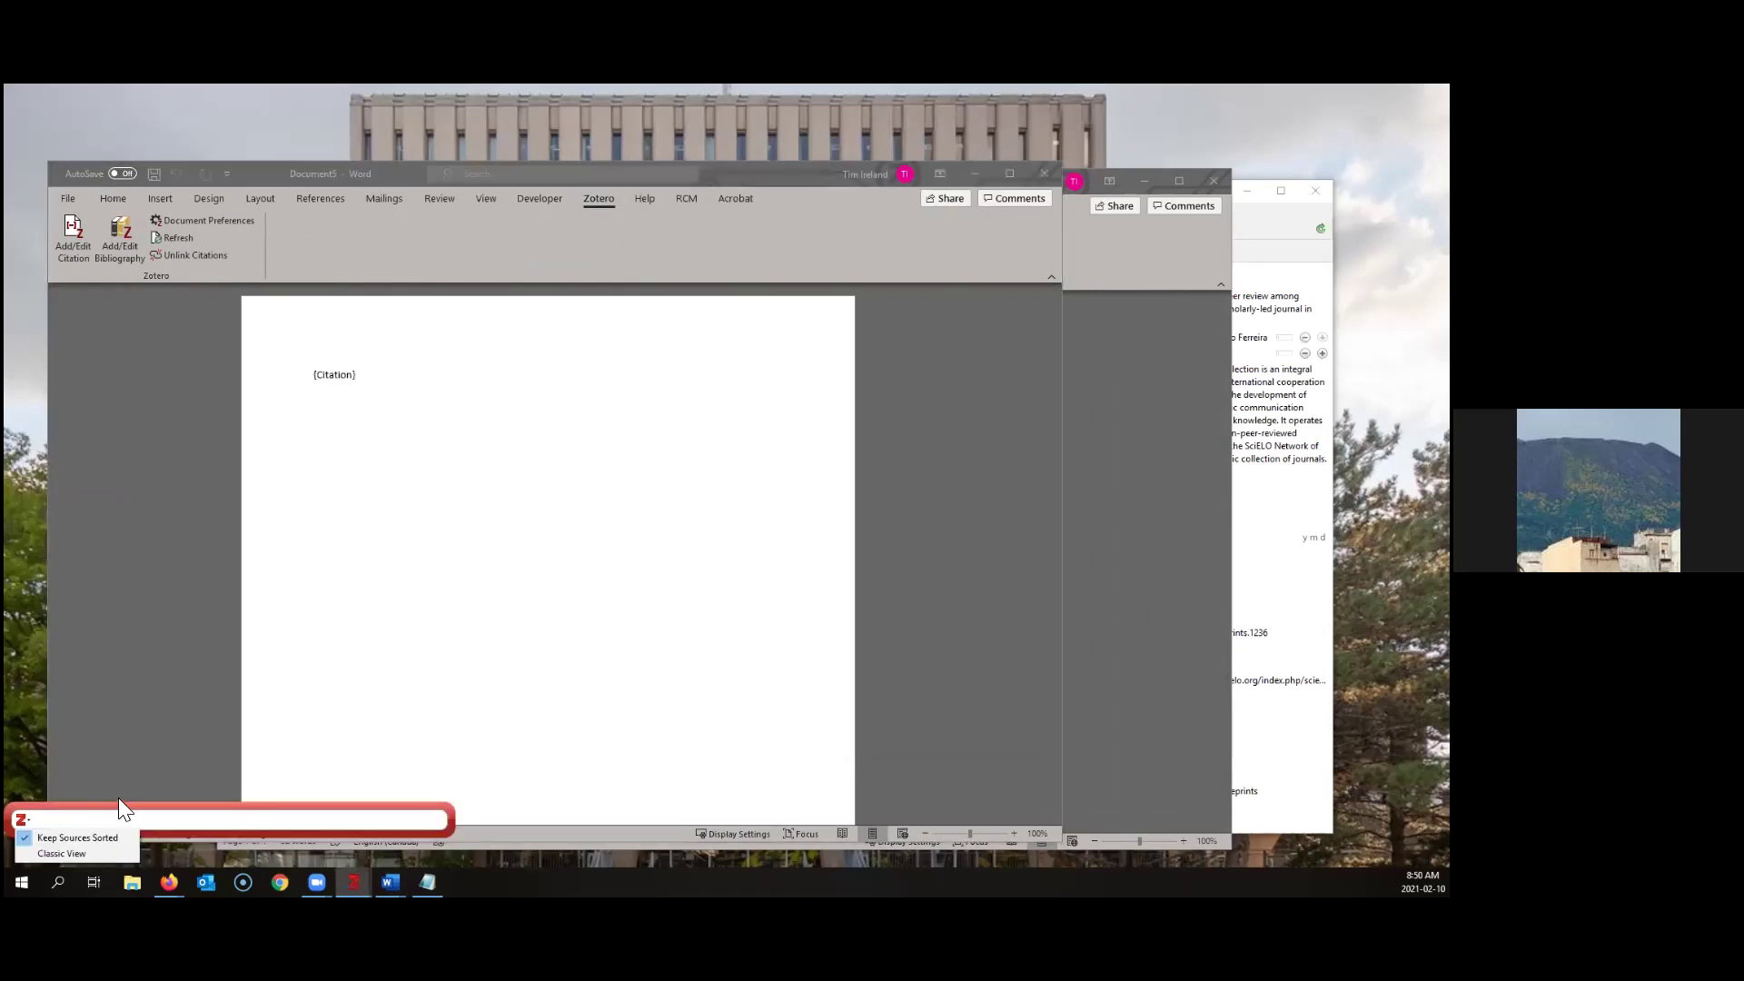
pyautogui.click(125, 811)
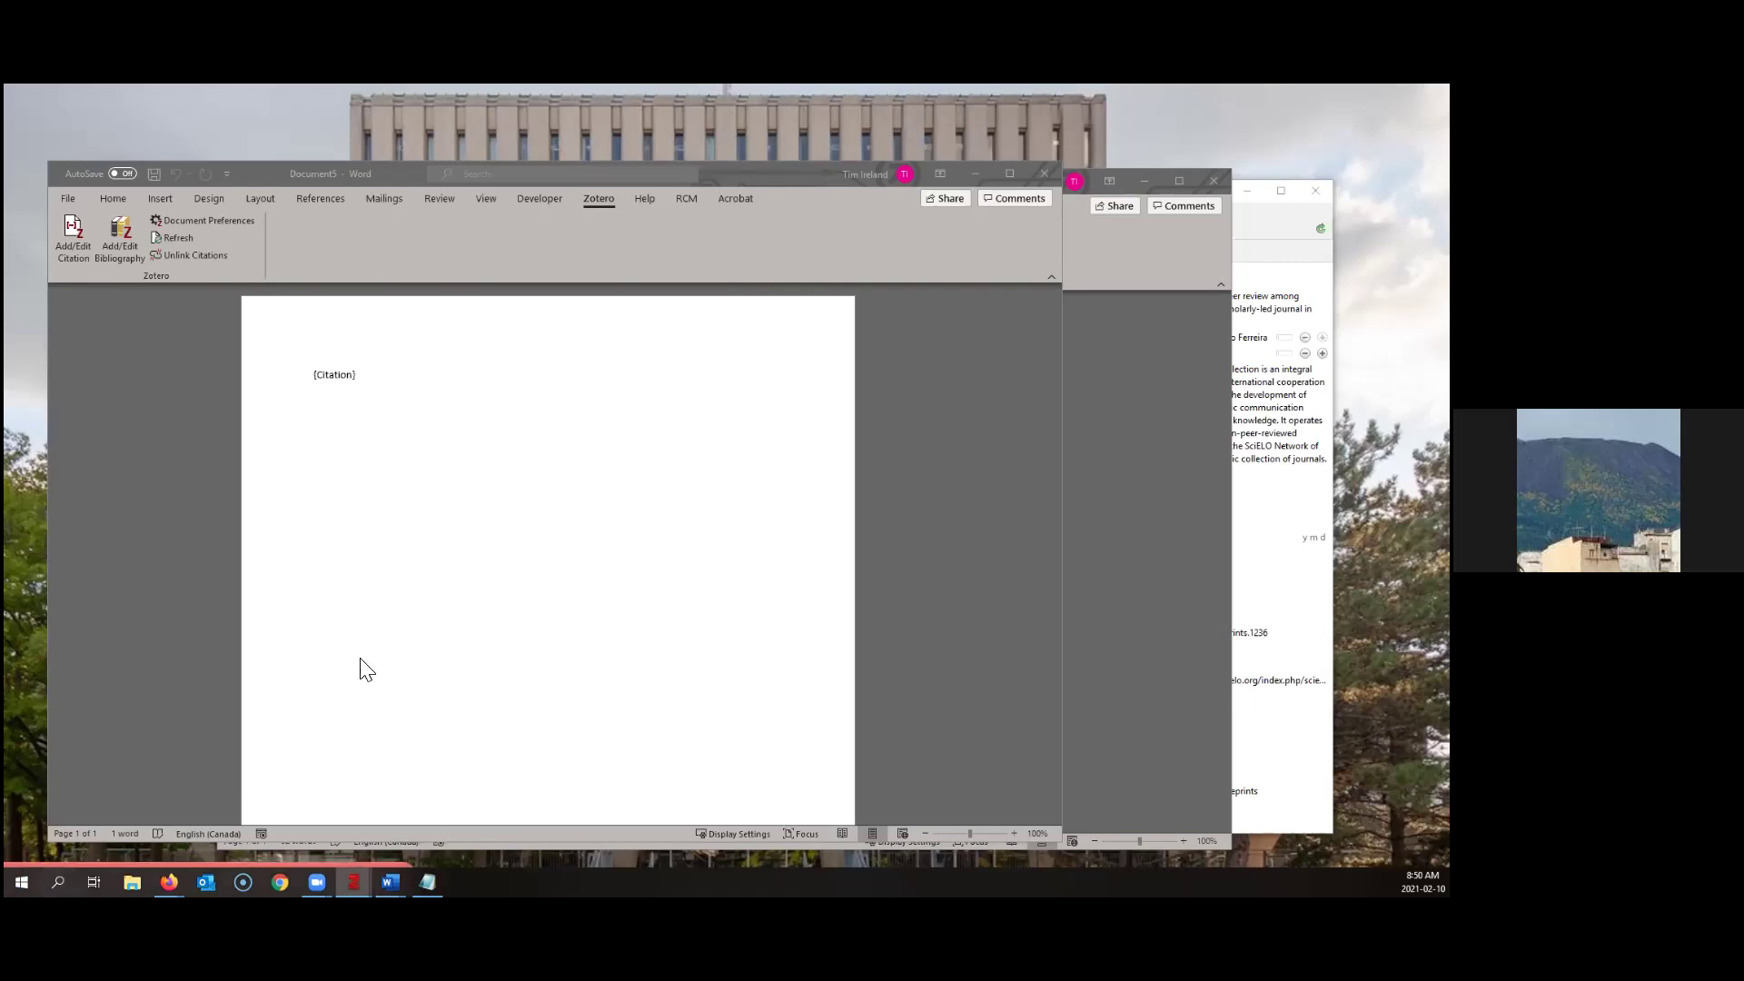
pyautogui.click(377, 629)
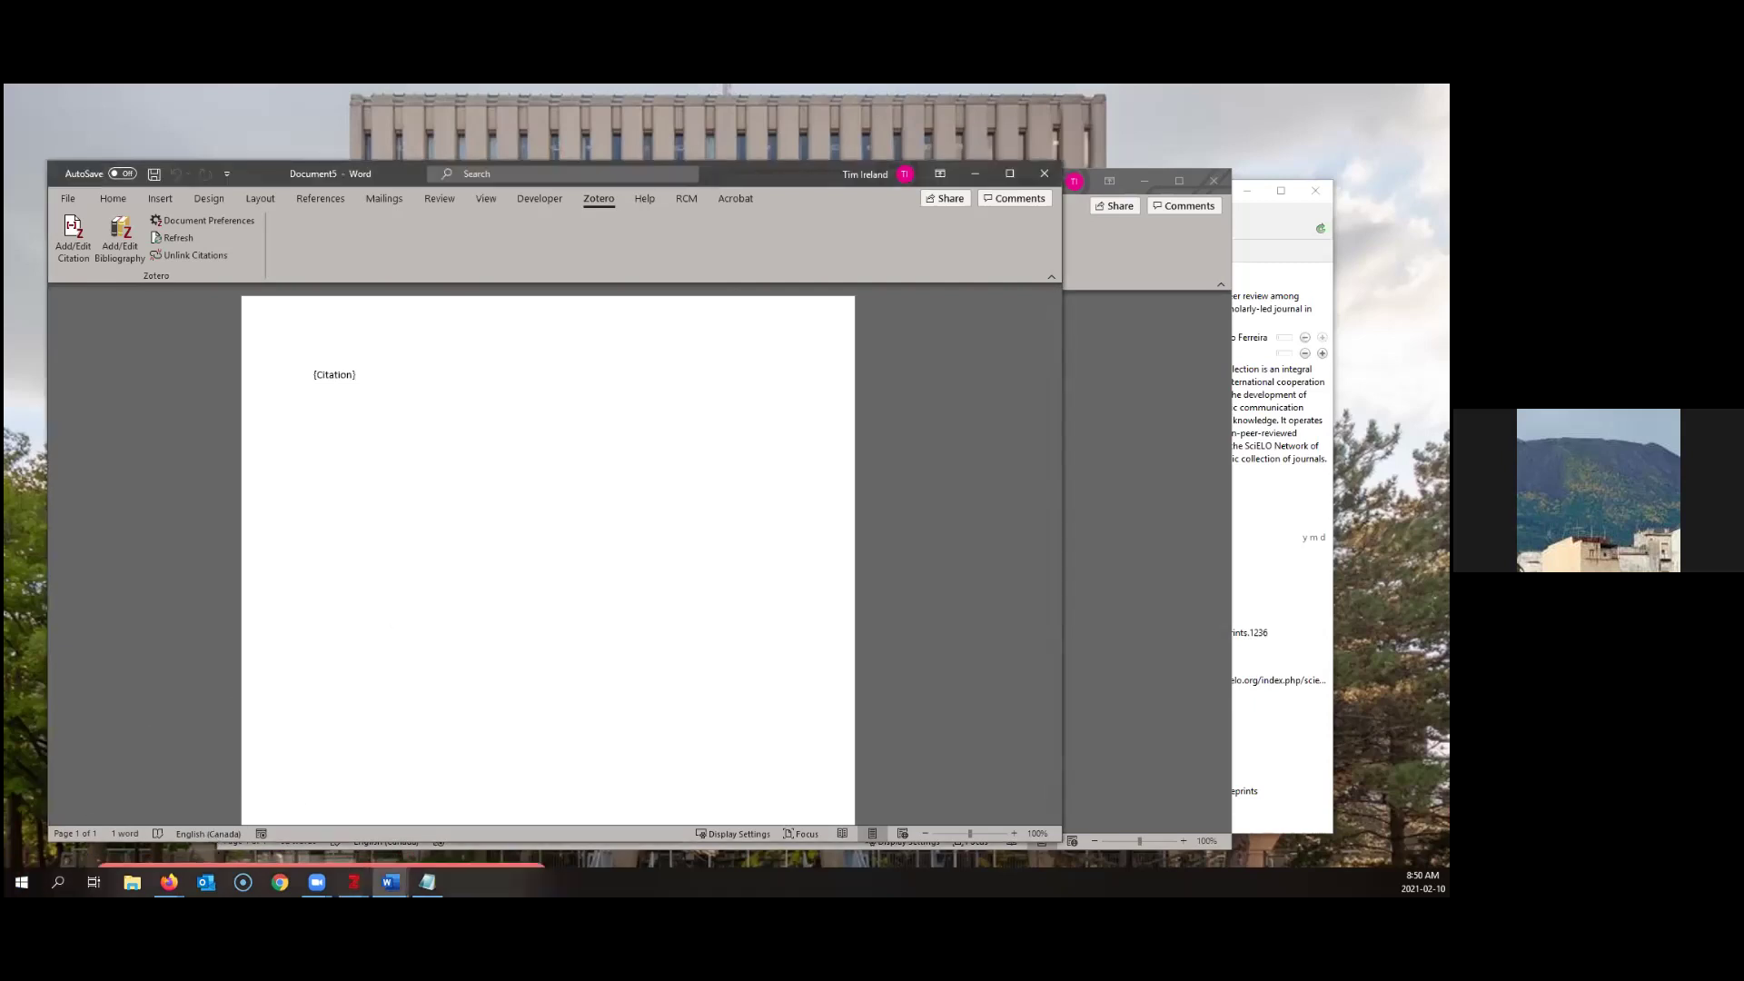
pyautogui.click(262, 854)
# Cite the Attitudes item as (Fontenelle & Sarti, 2020) and add its APA bibliography entry below
pyautogui.moveTo(262, 854); pyautogui.dragTo(405, 530)
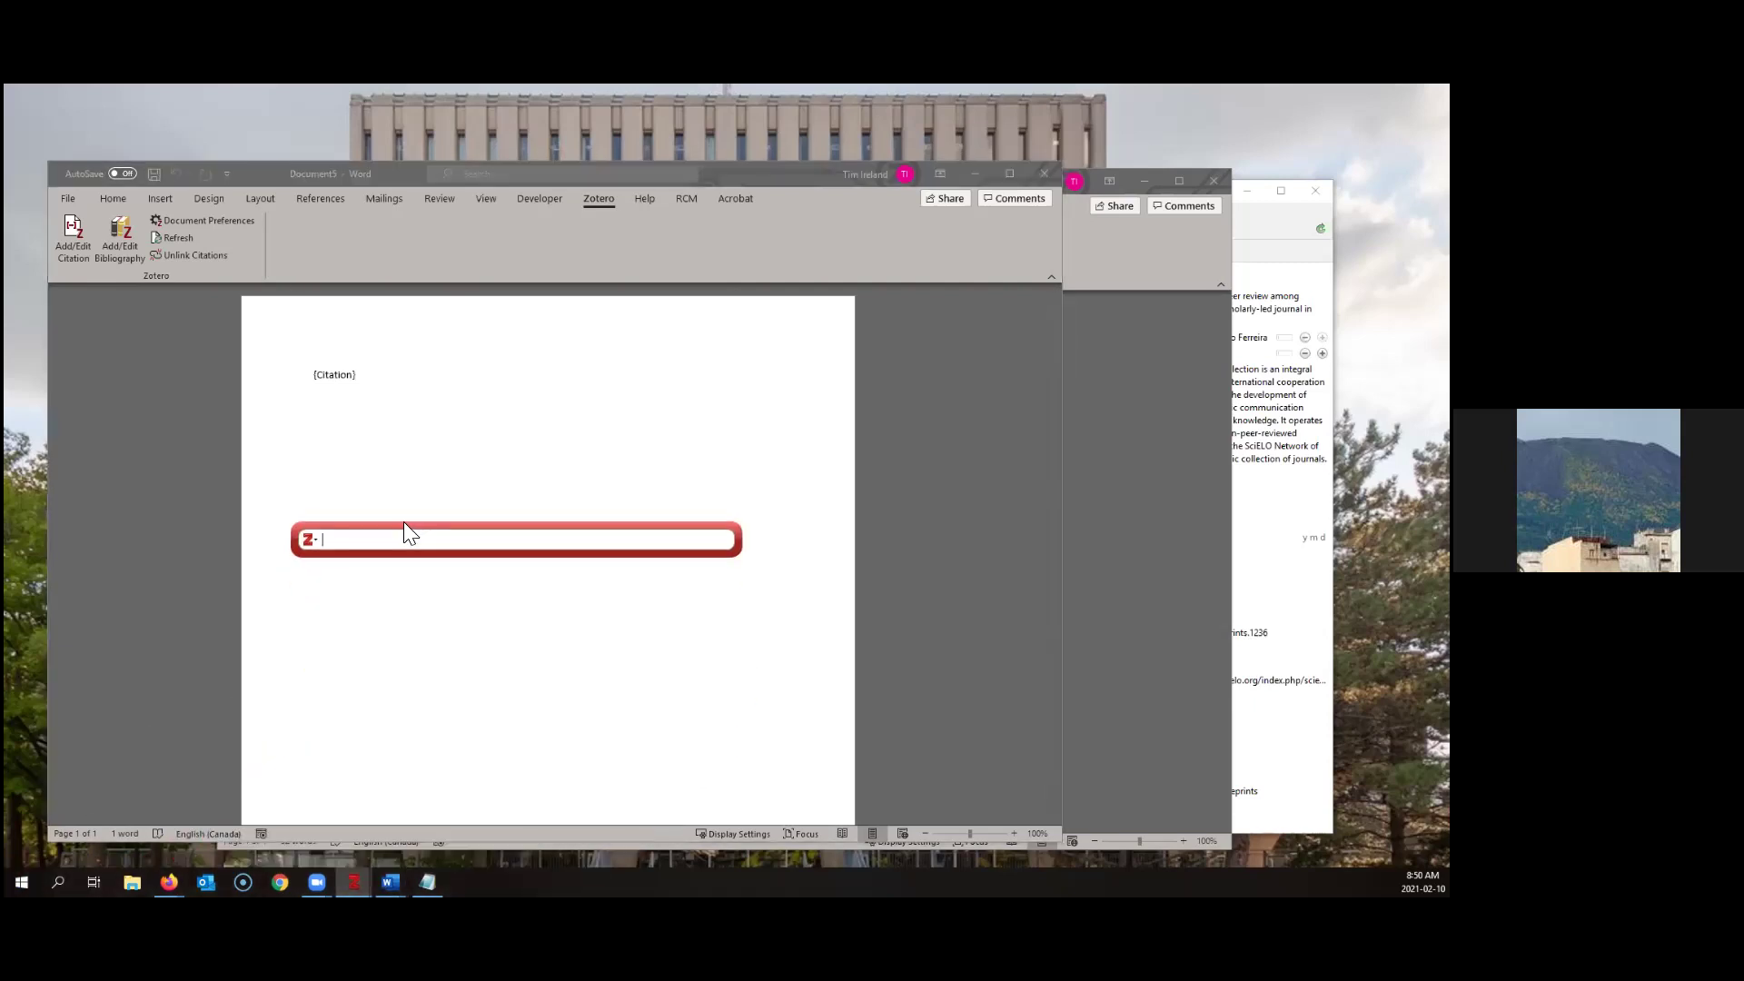
pyautogui.click(312, 542)
pyautogui.click(342, 578)
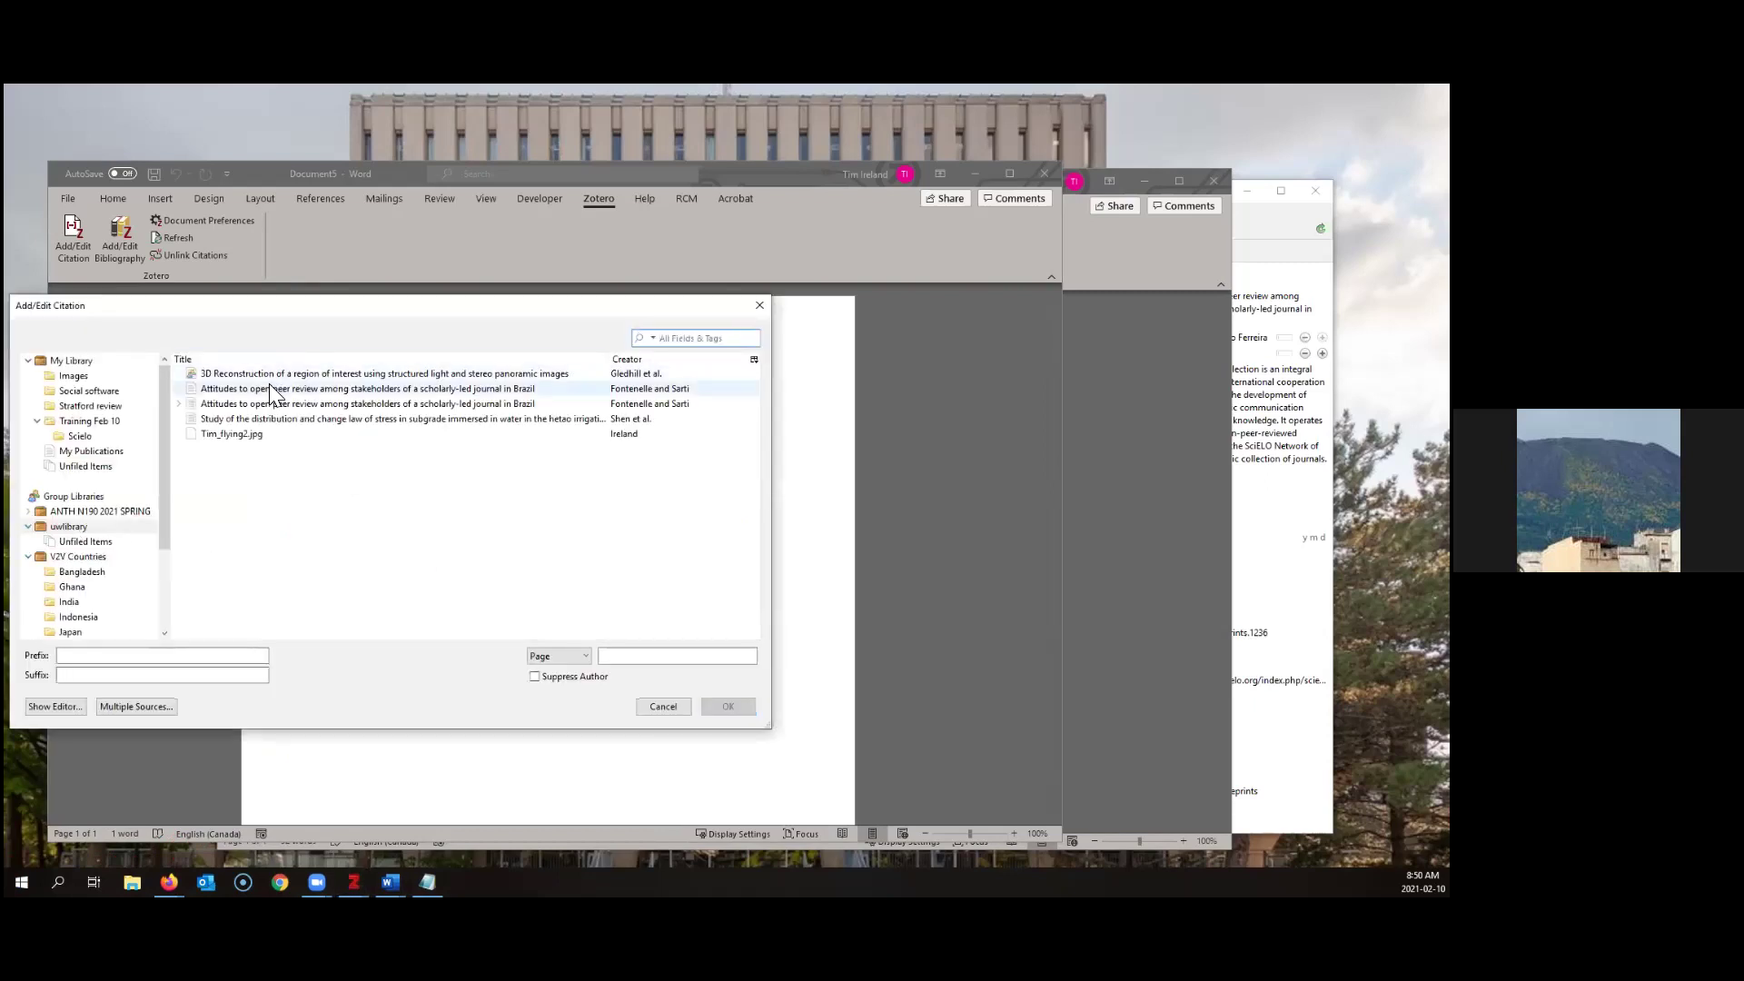
pyautogui.click(261, 390)
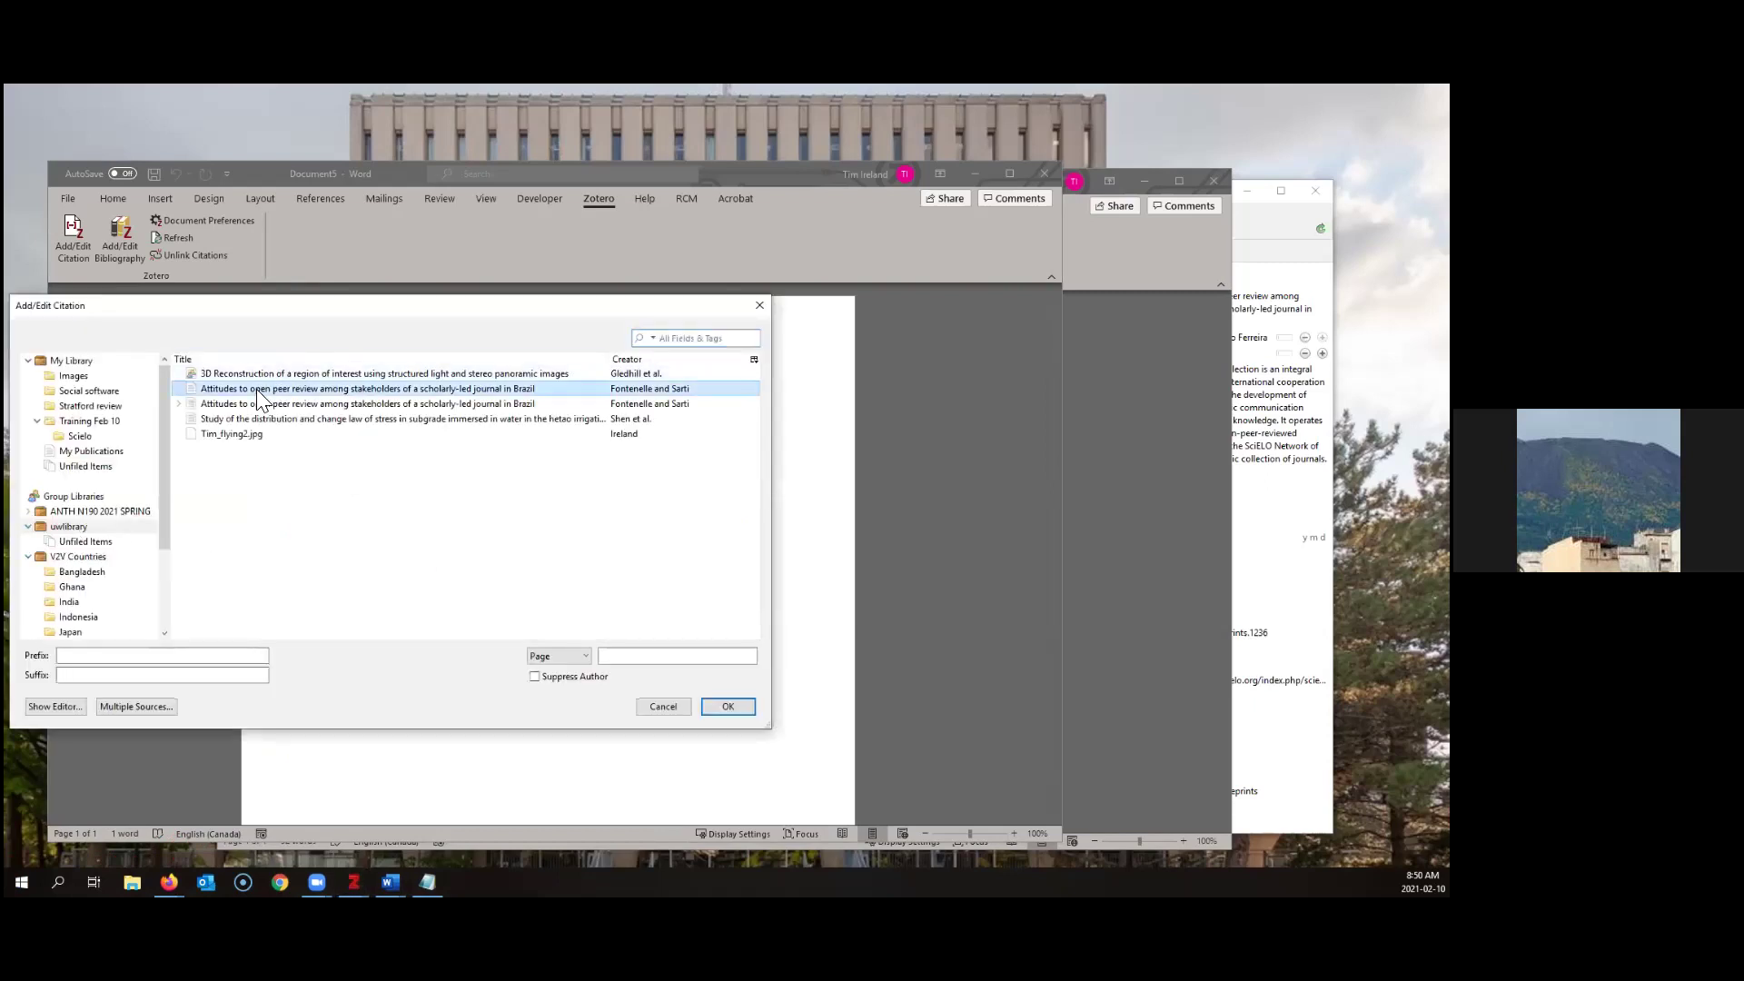
pyautogui.click(727, 706)
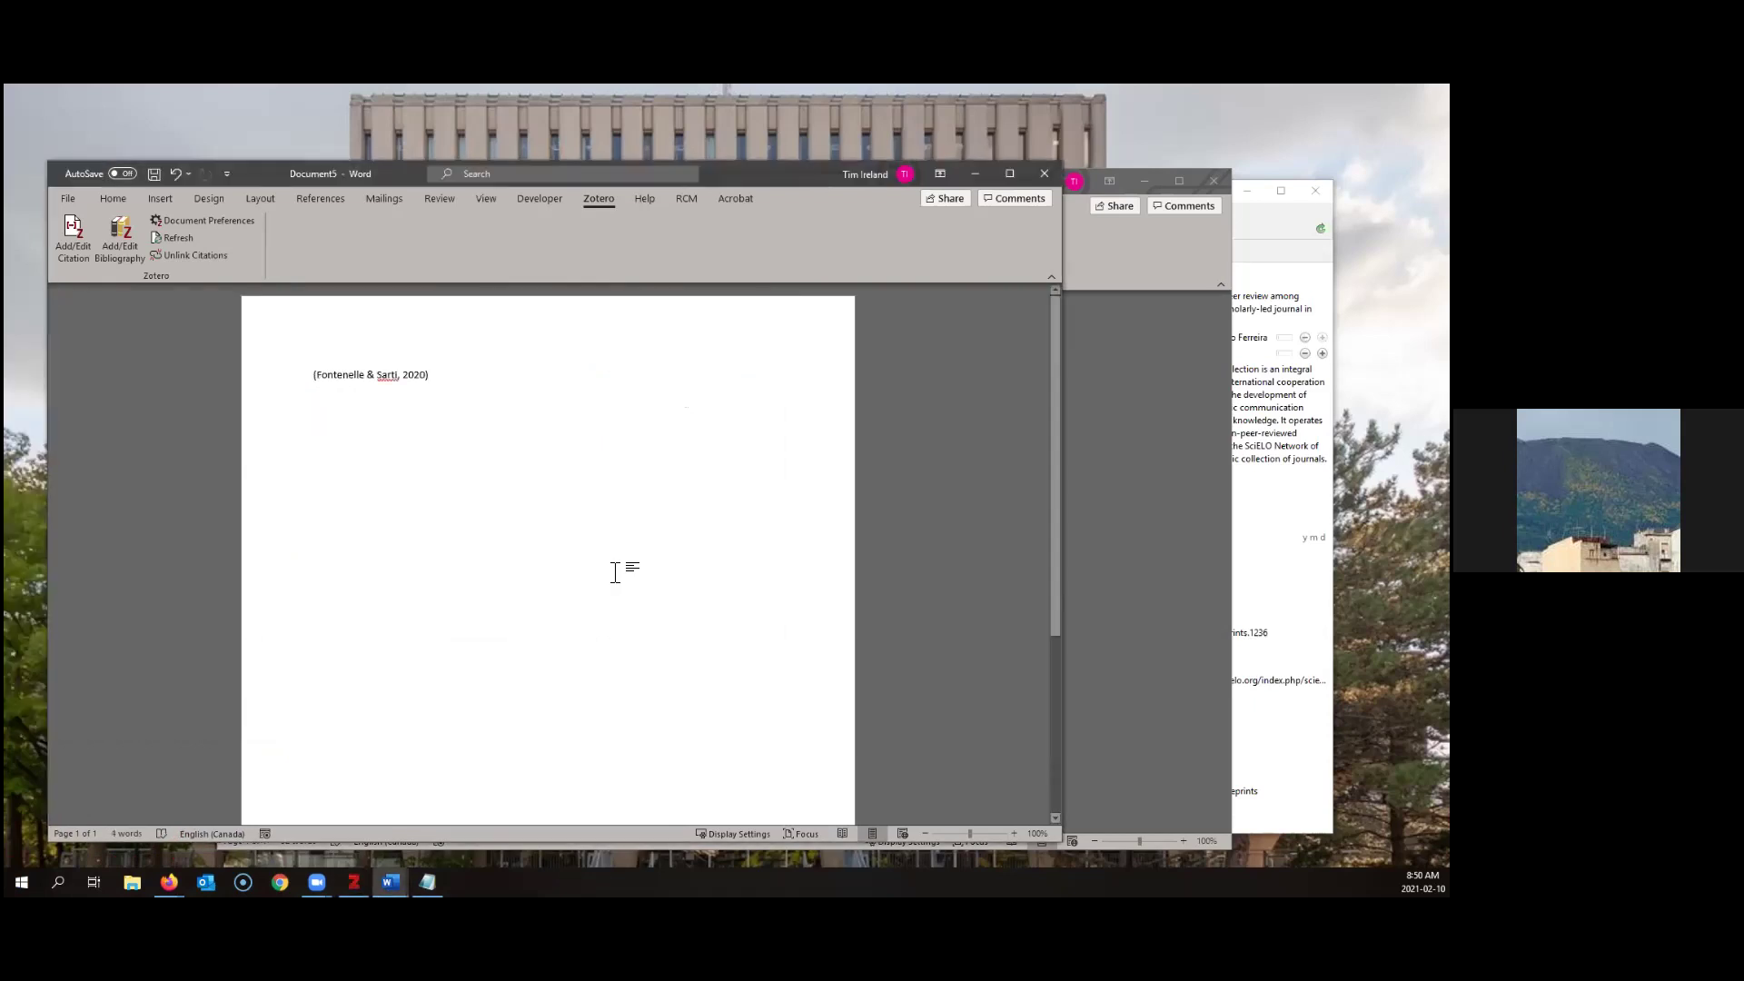
pyautogui.write('.')
pyautogui.press('Return')
pyautogui.press('Return')
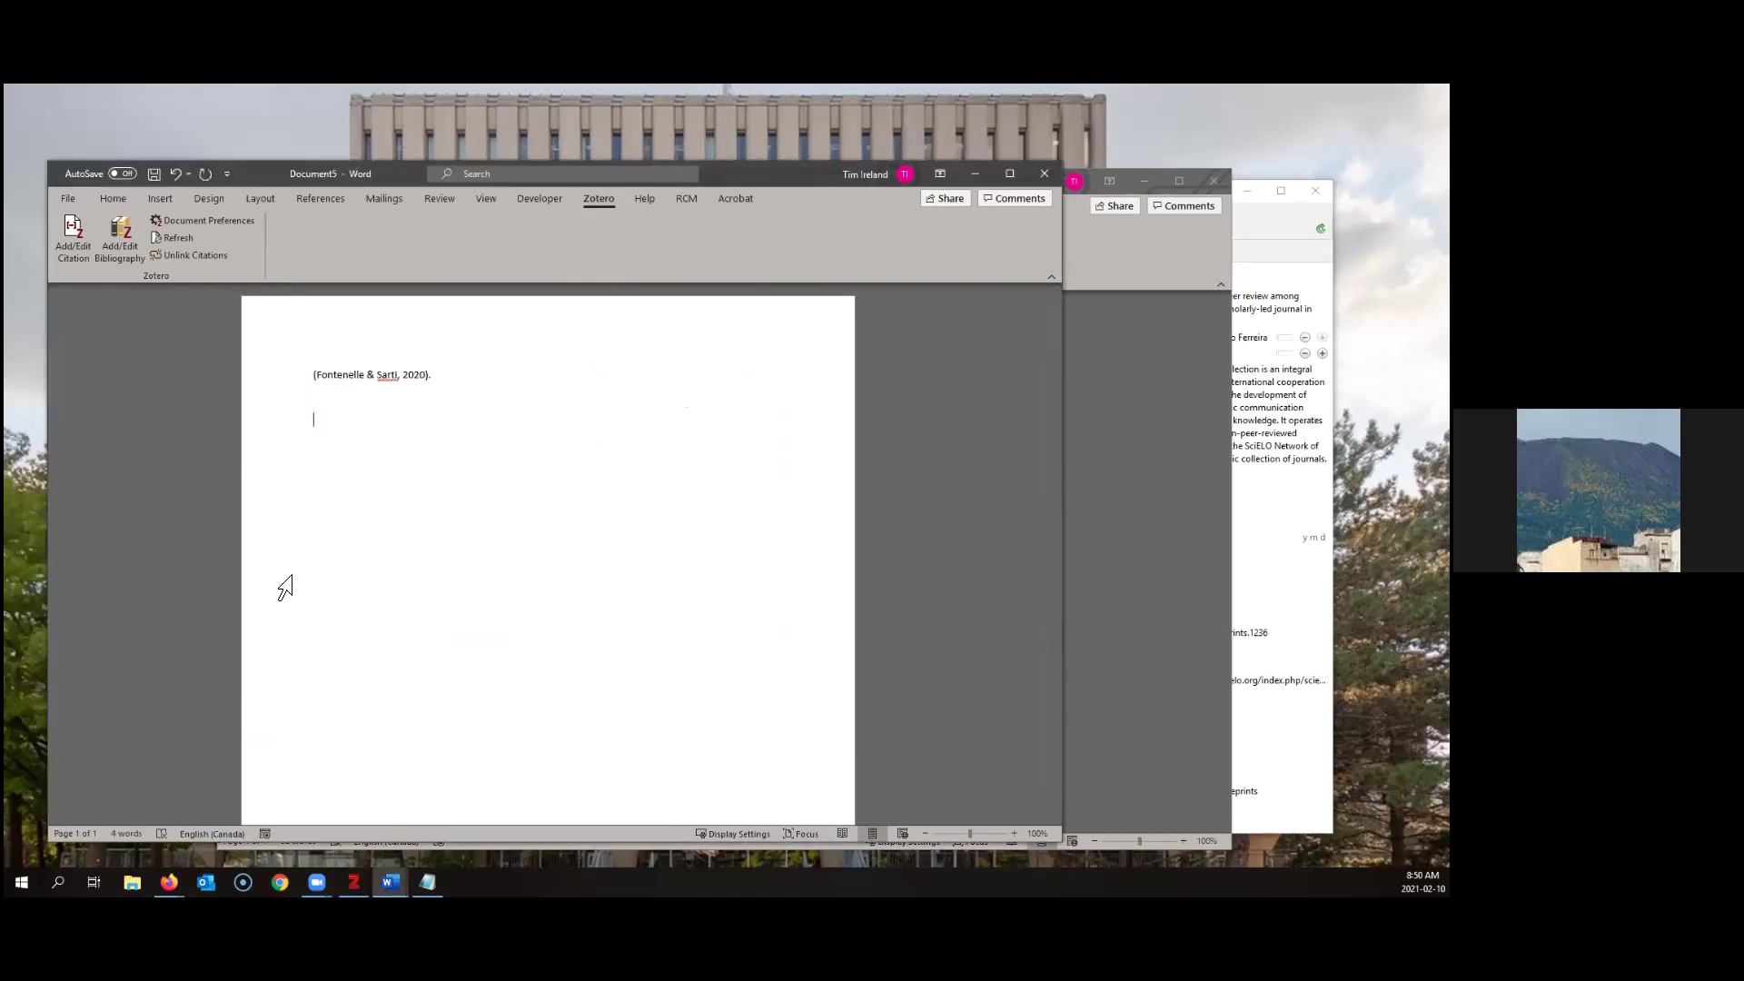
pyautogui.click(123, 238)
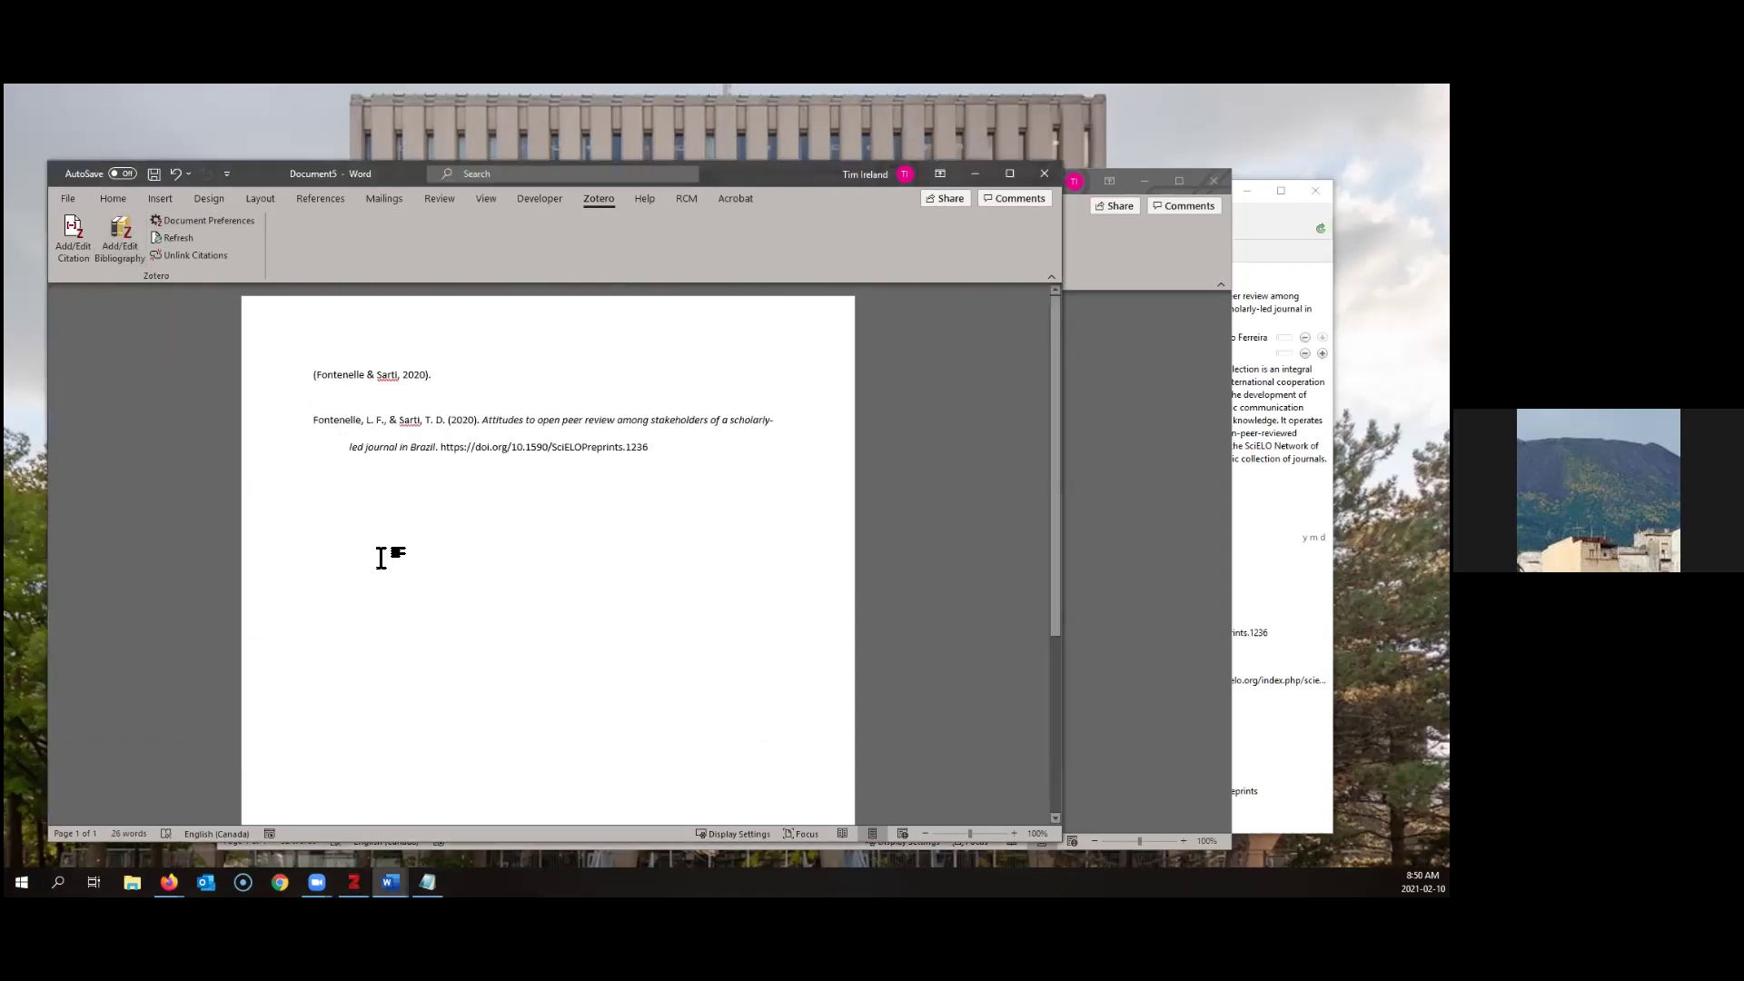
pyautogui.click(328, 478)
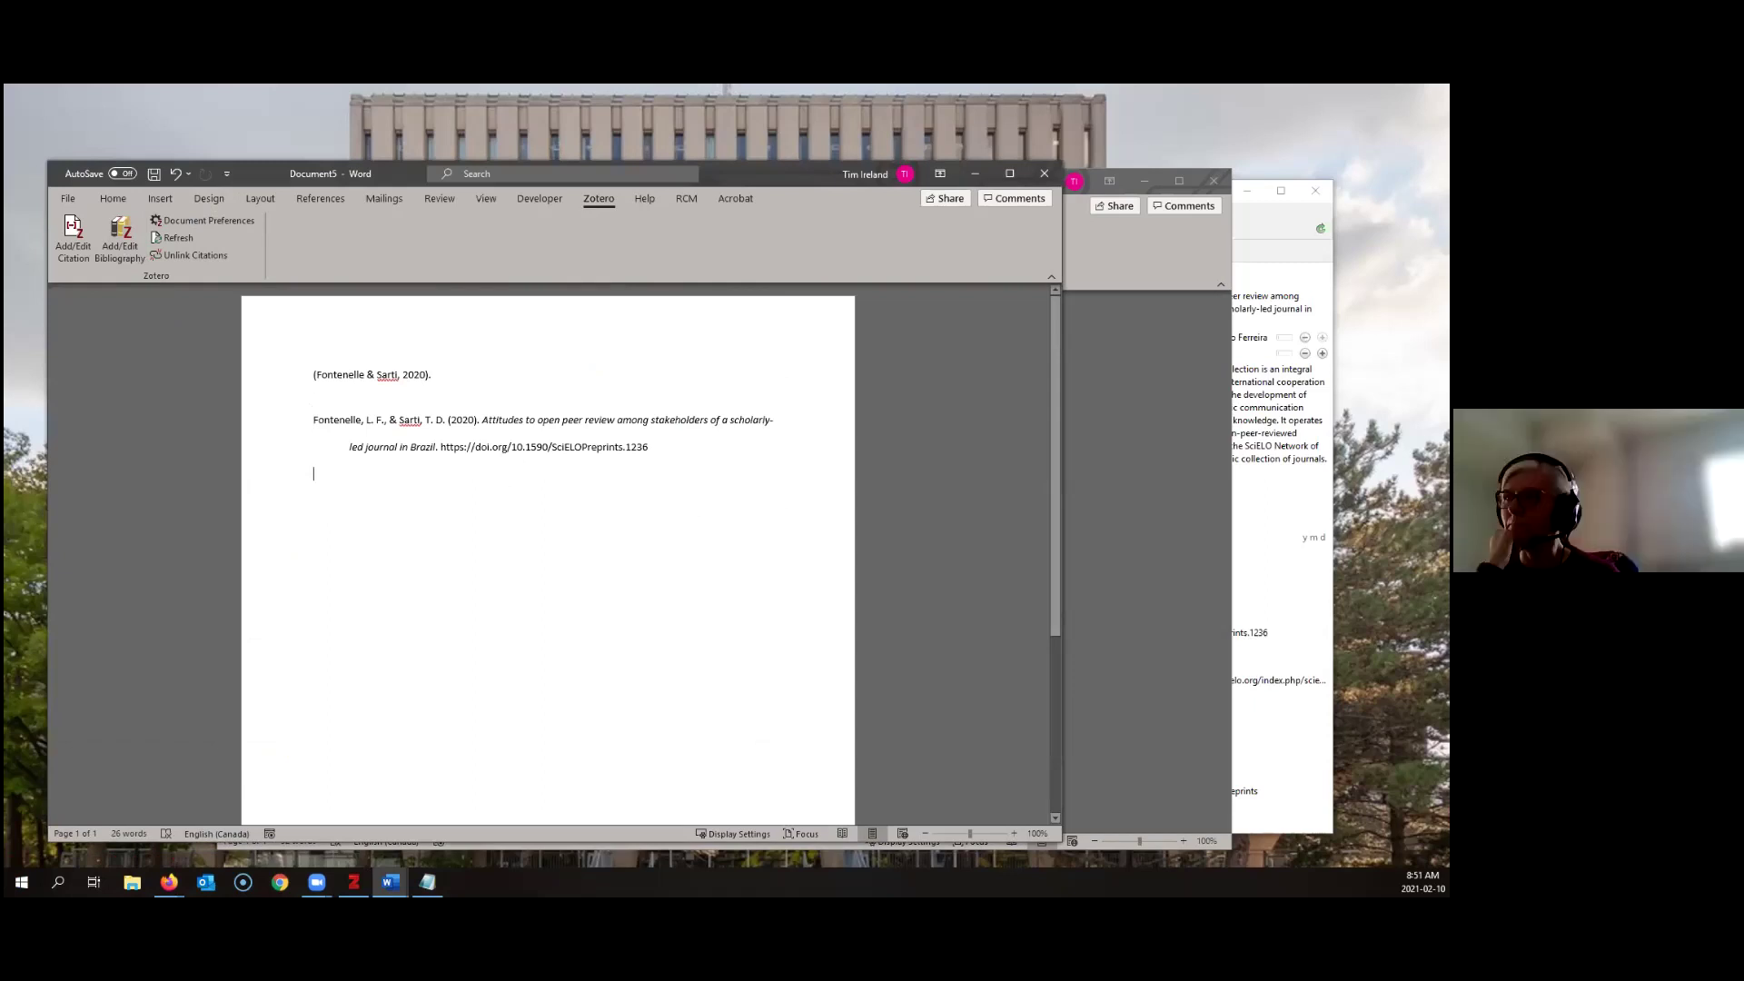
# In Zotero, select the second 'Attitudes to open peer review' item to compare with the first
pyautogui.hotkey('alt', 'Tab')
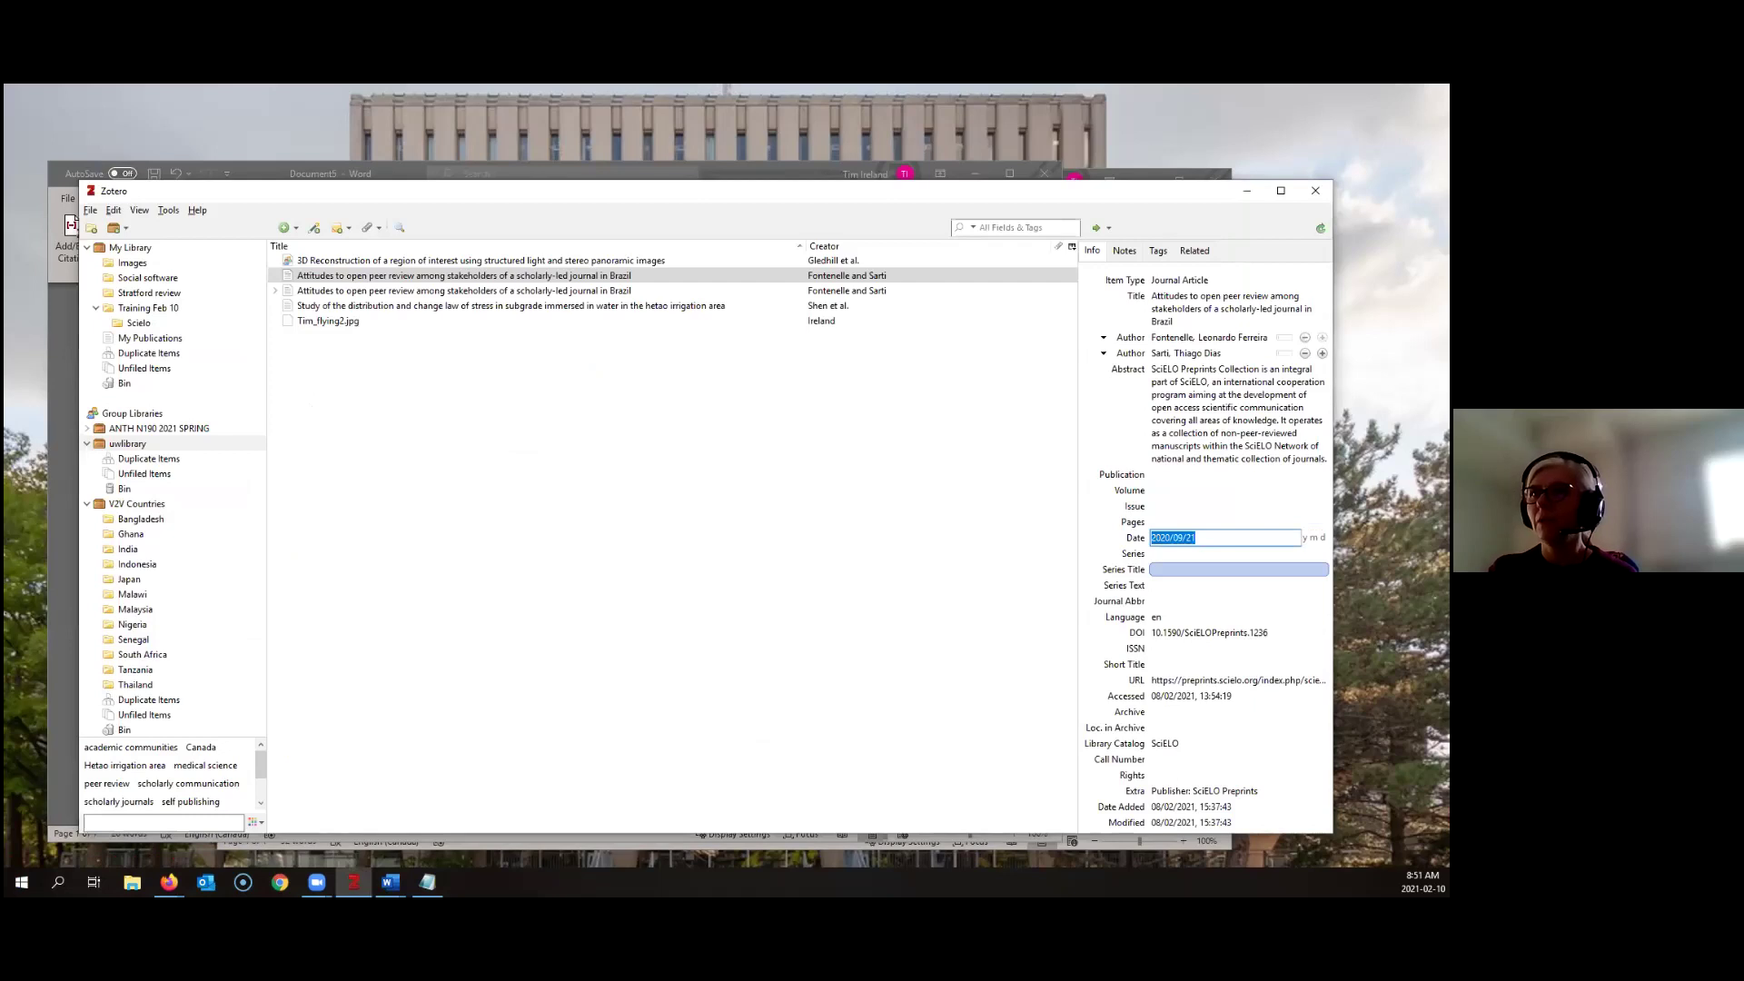
pyautogui.click(763, 588)
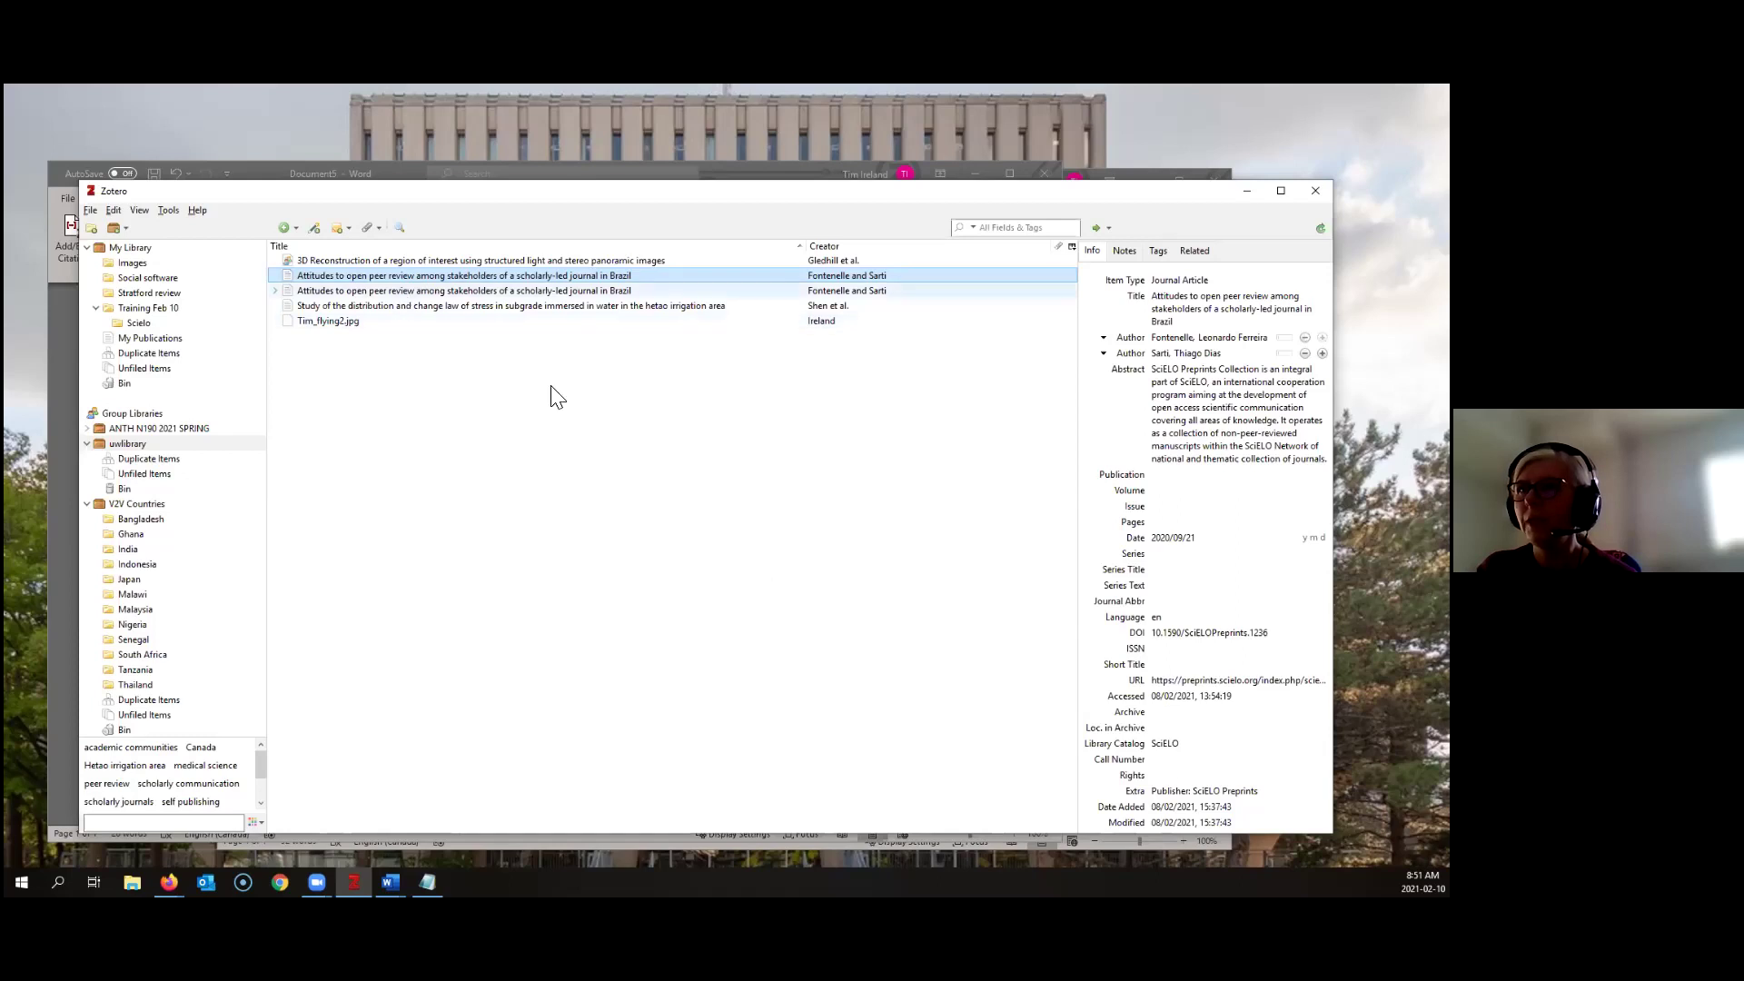
pyautogui.press('Down')
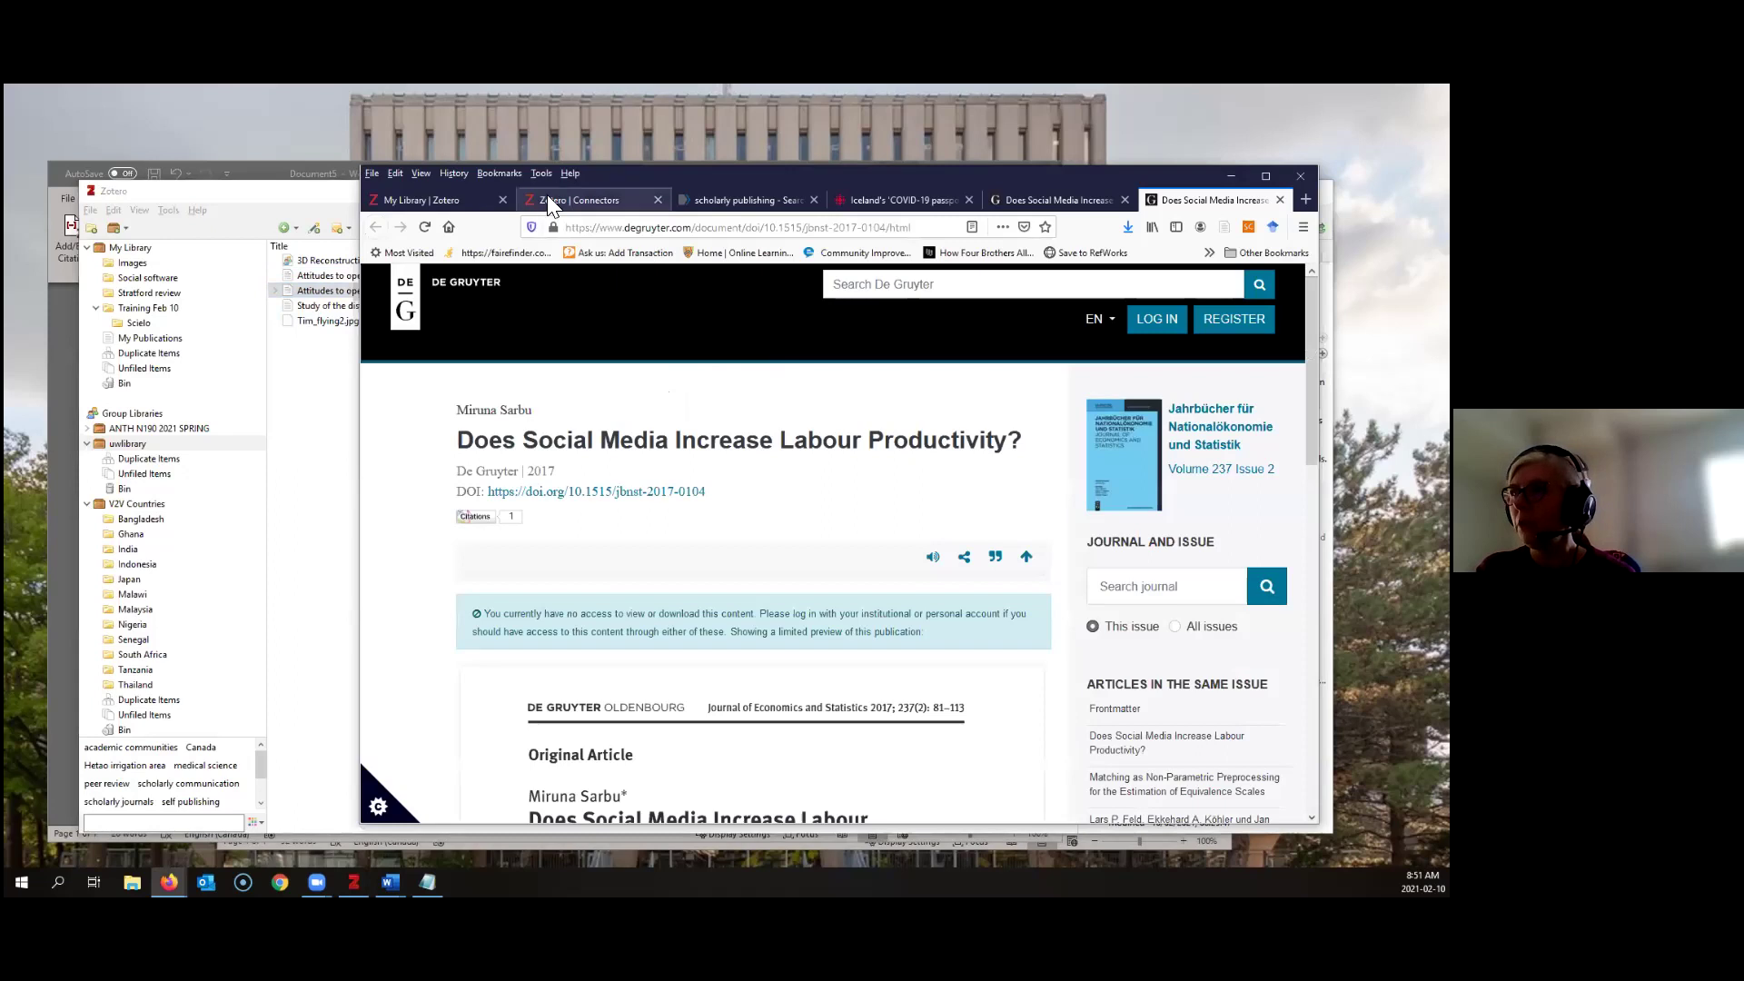
pyautogui.click(452, 194)
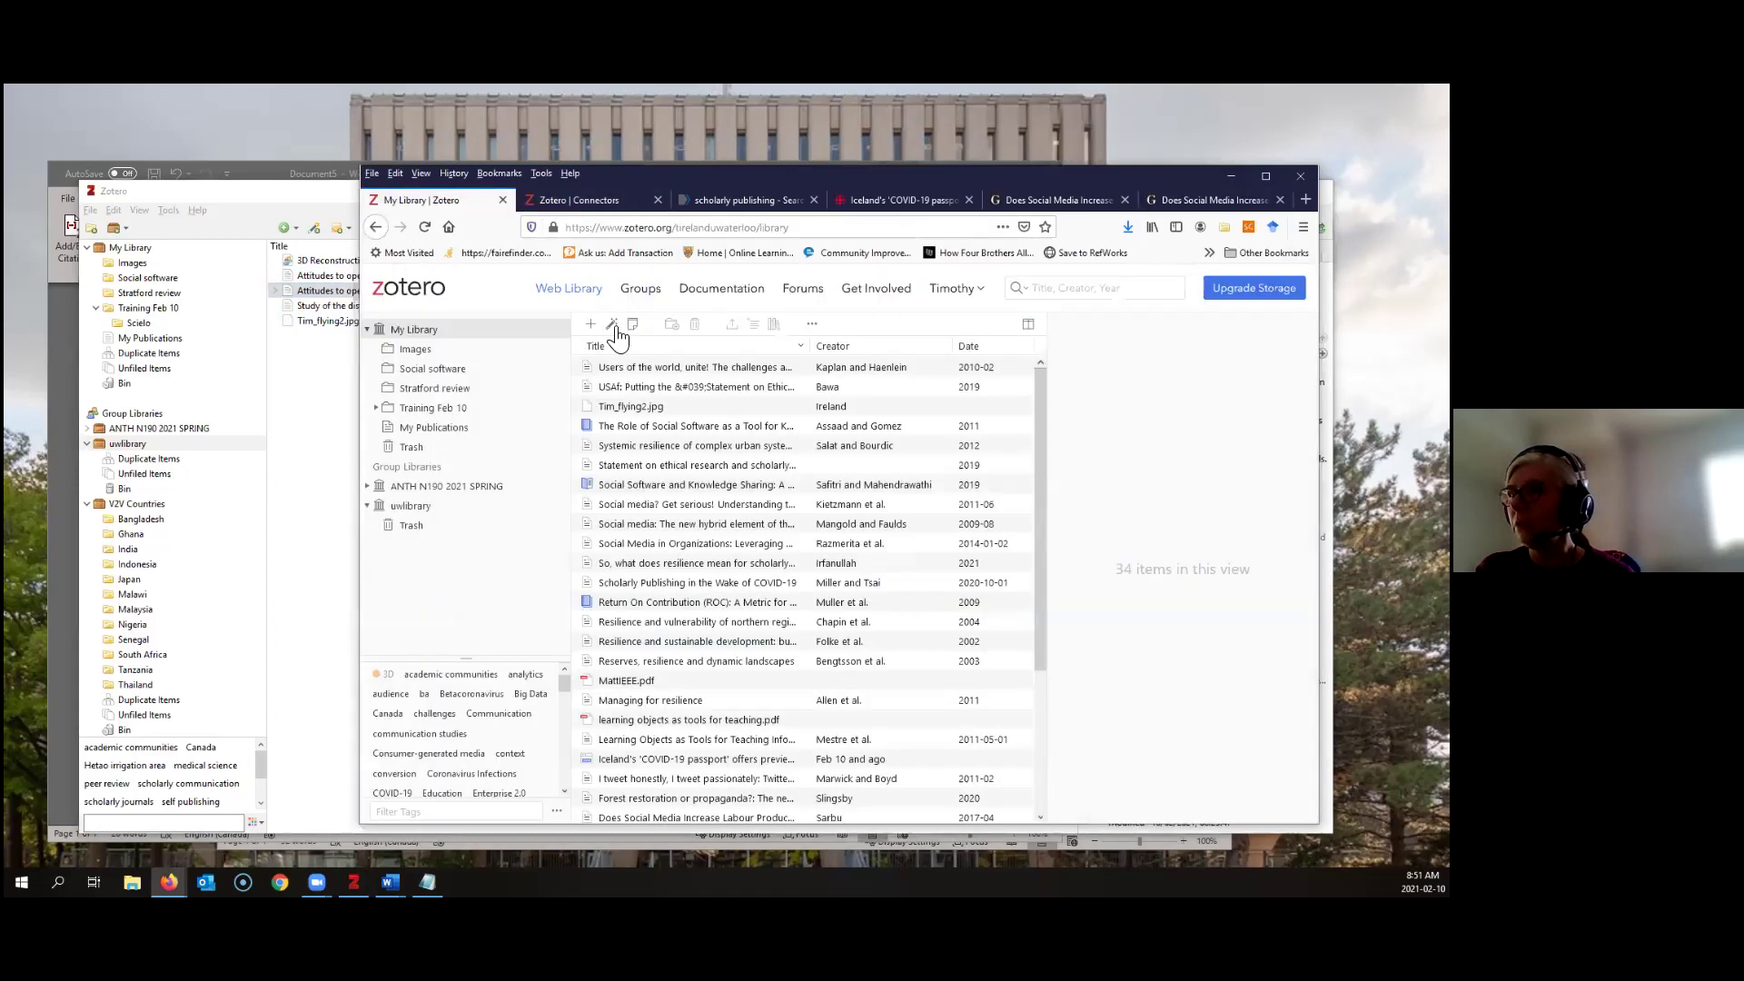
pyautogui.click(640, 288)
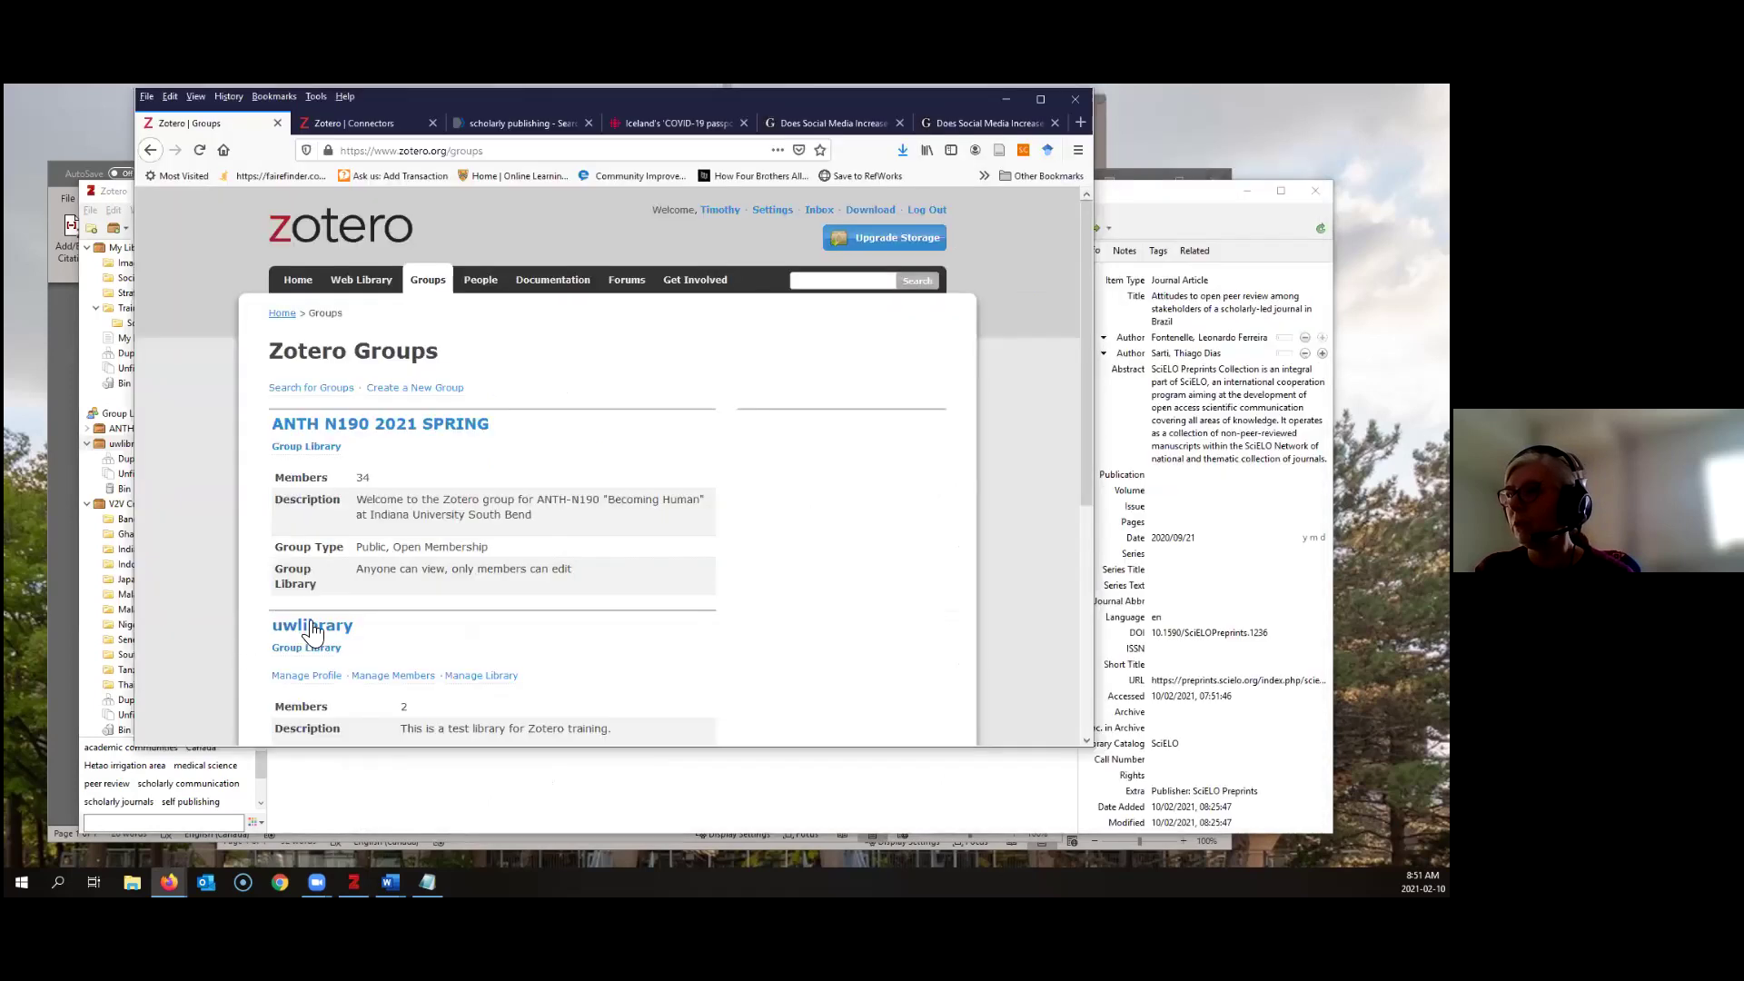
pyautogui.click(312, 626)
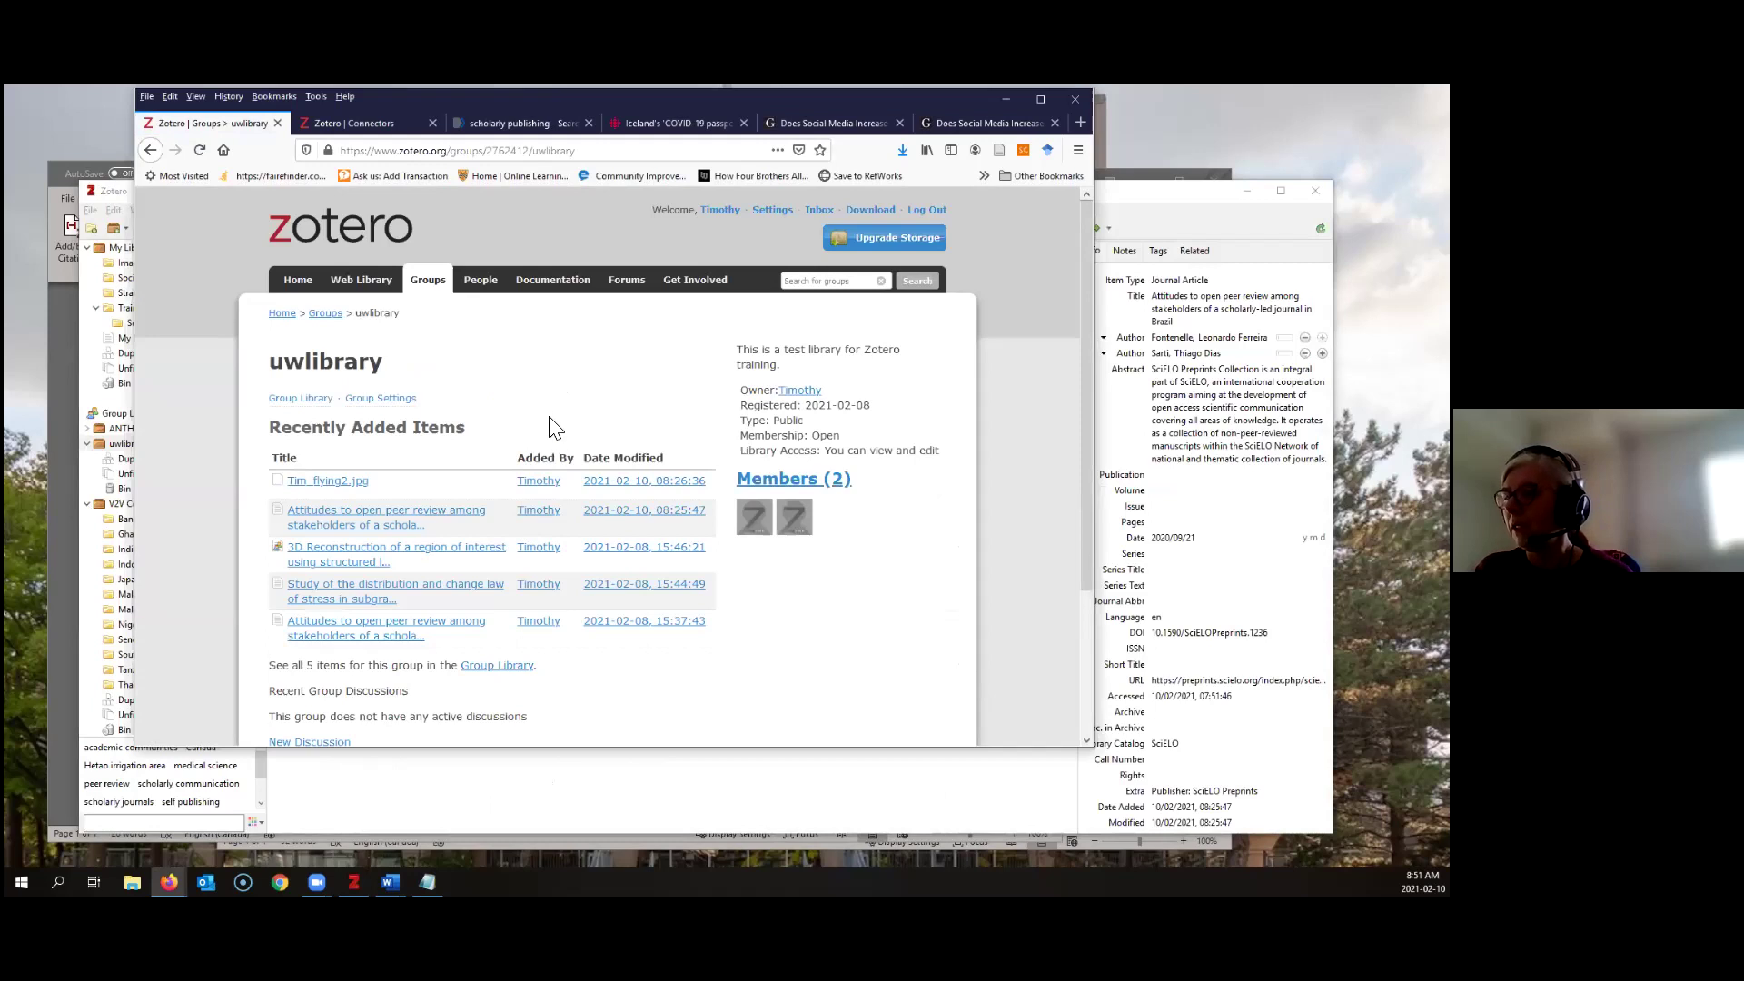
pyautogui.click(391, 402)
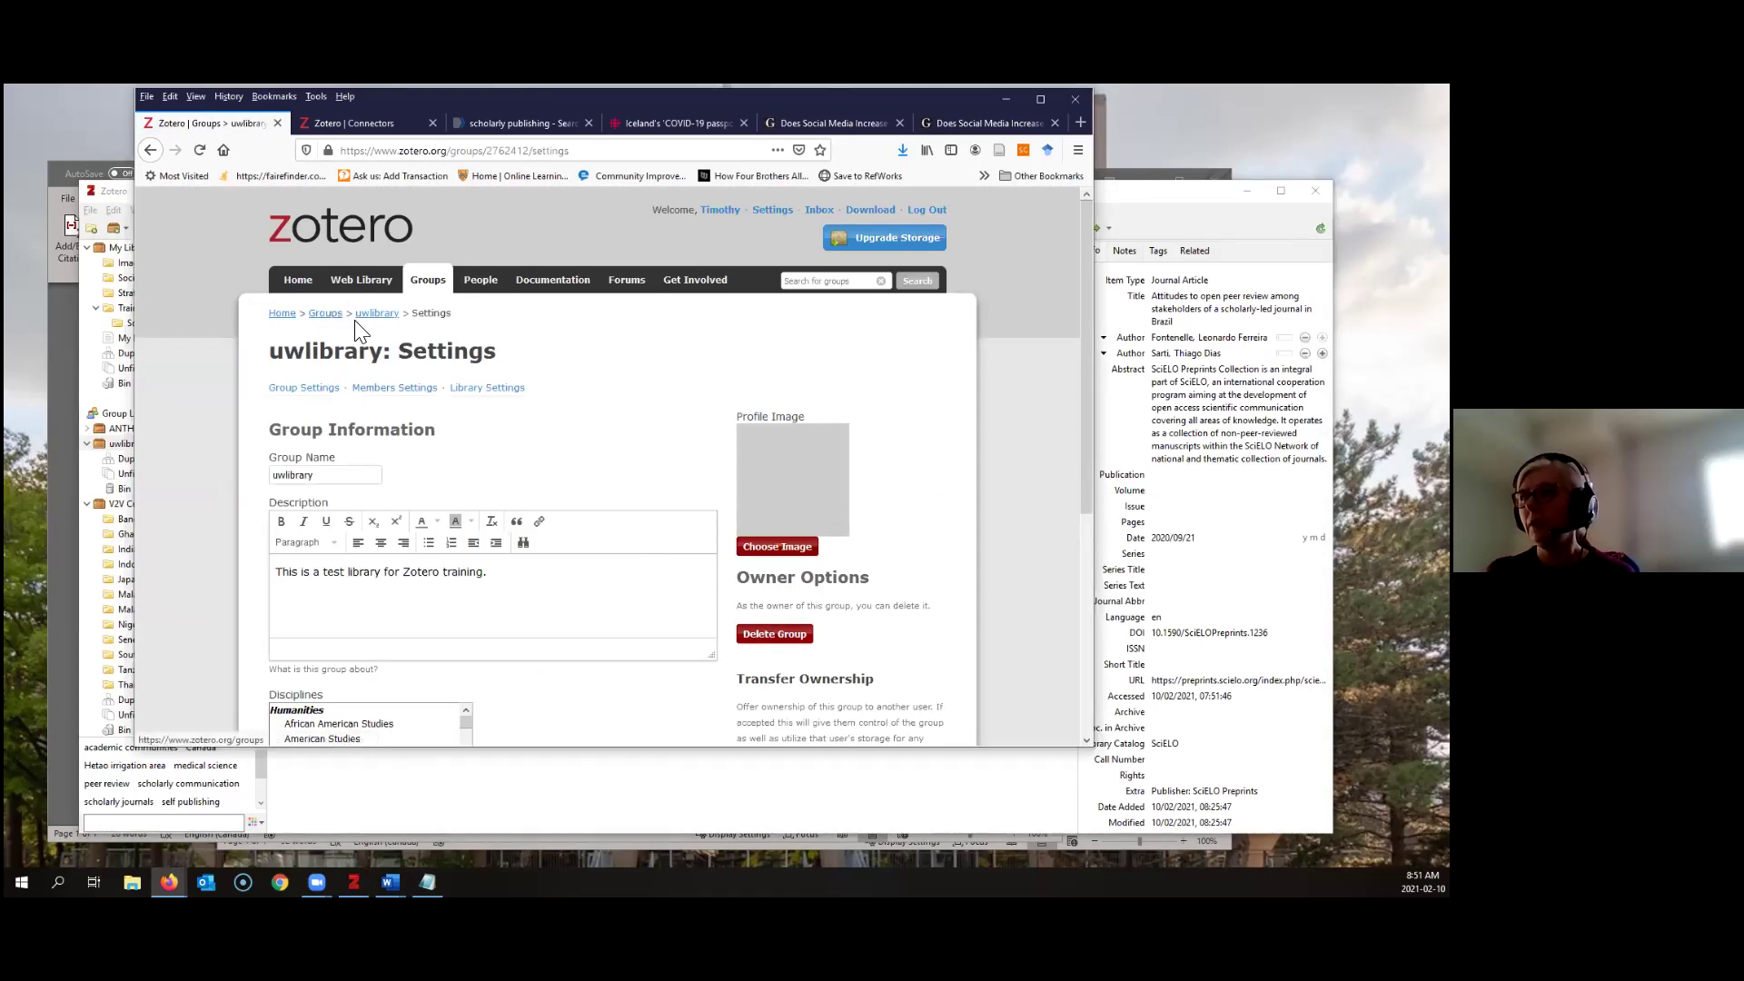
pyautogui.click(325, 315)
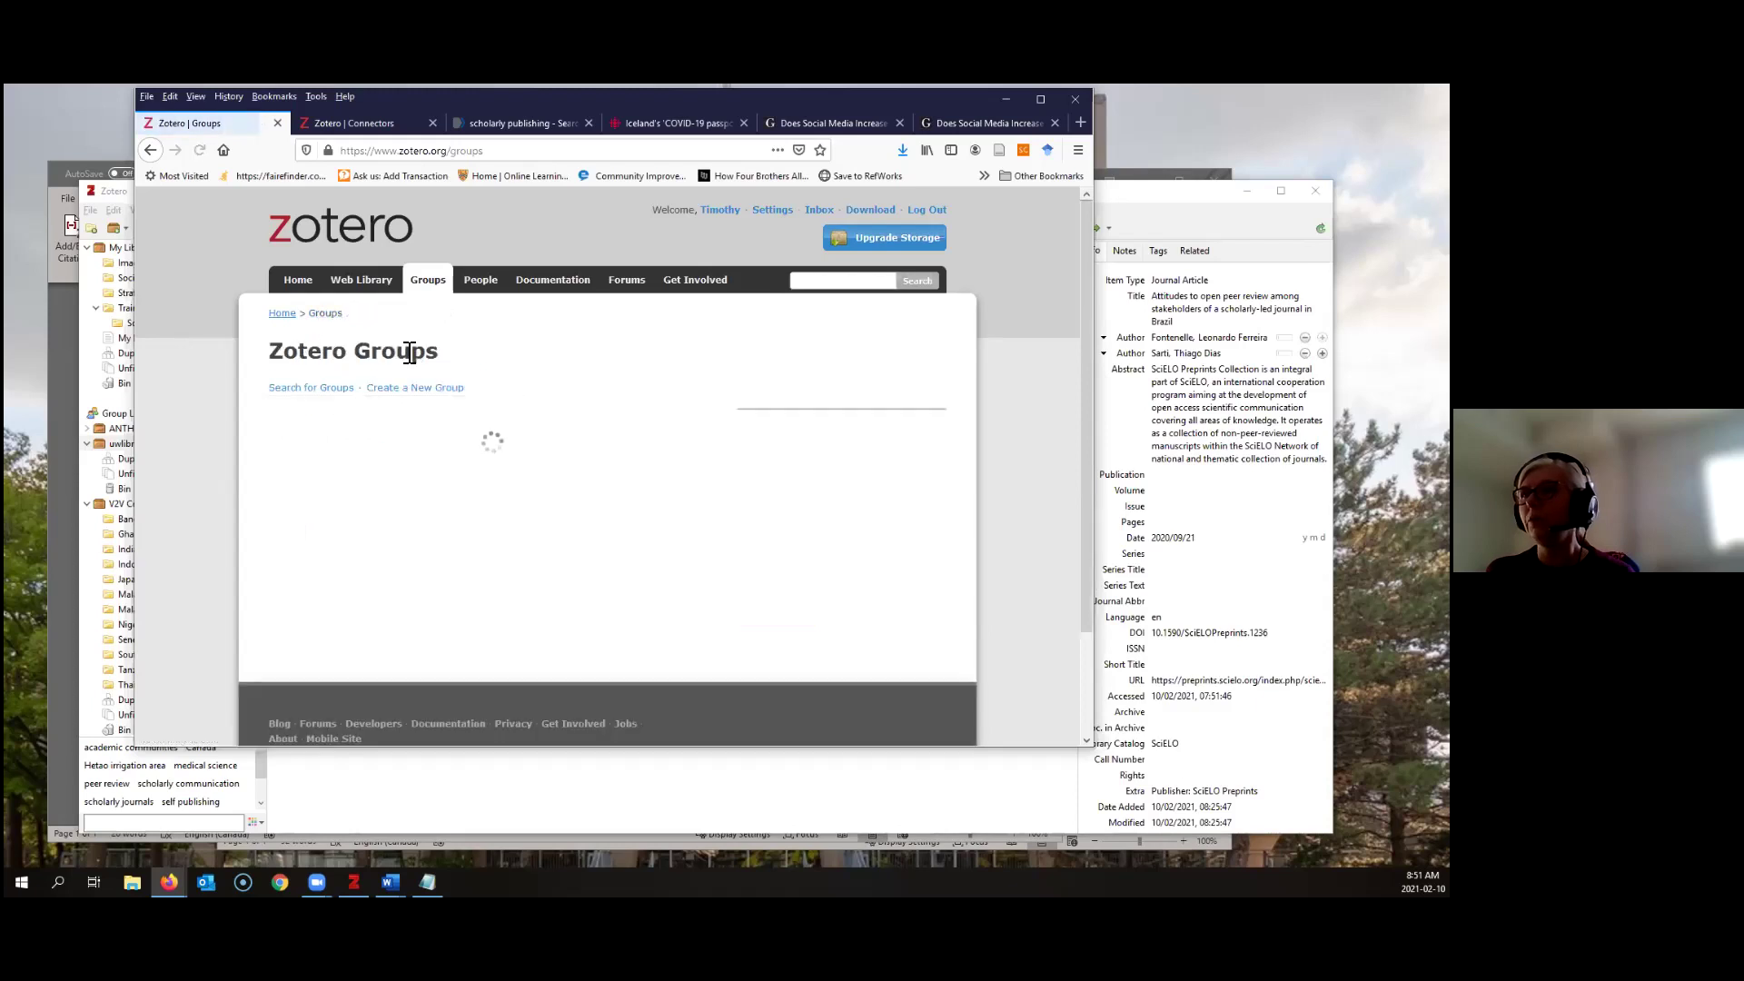
pyautogui.scroll(-4, 616, 529)
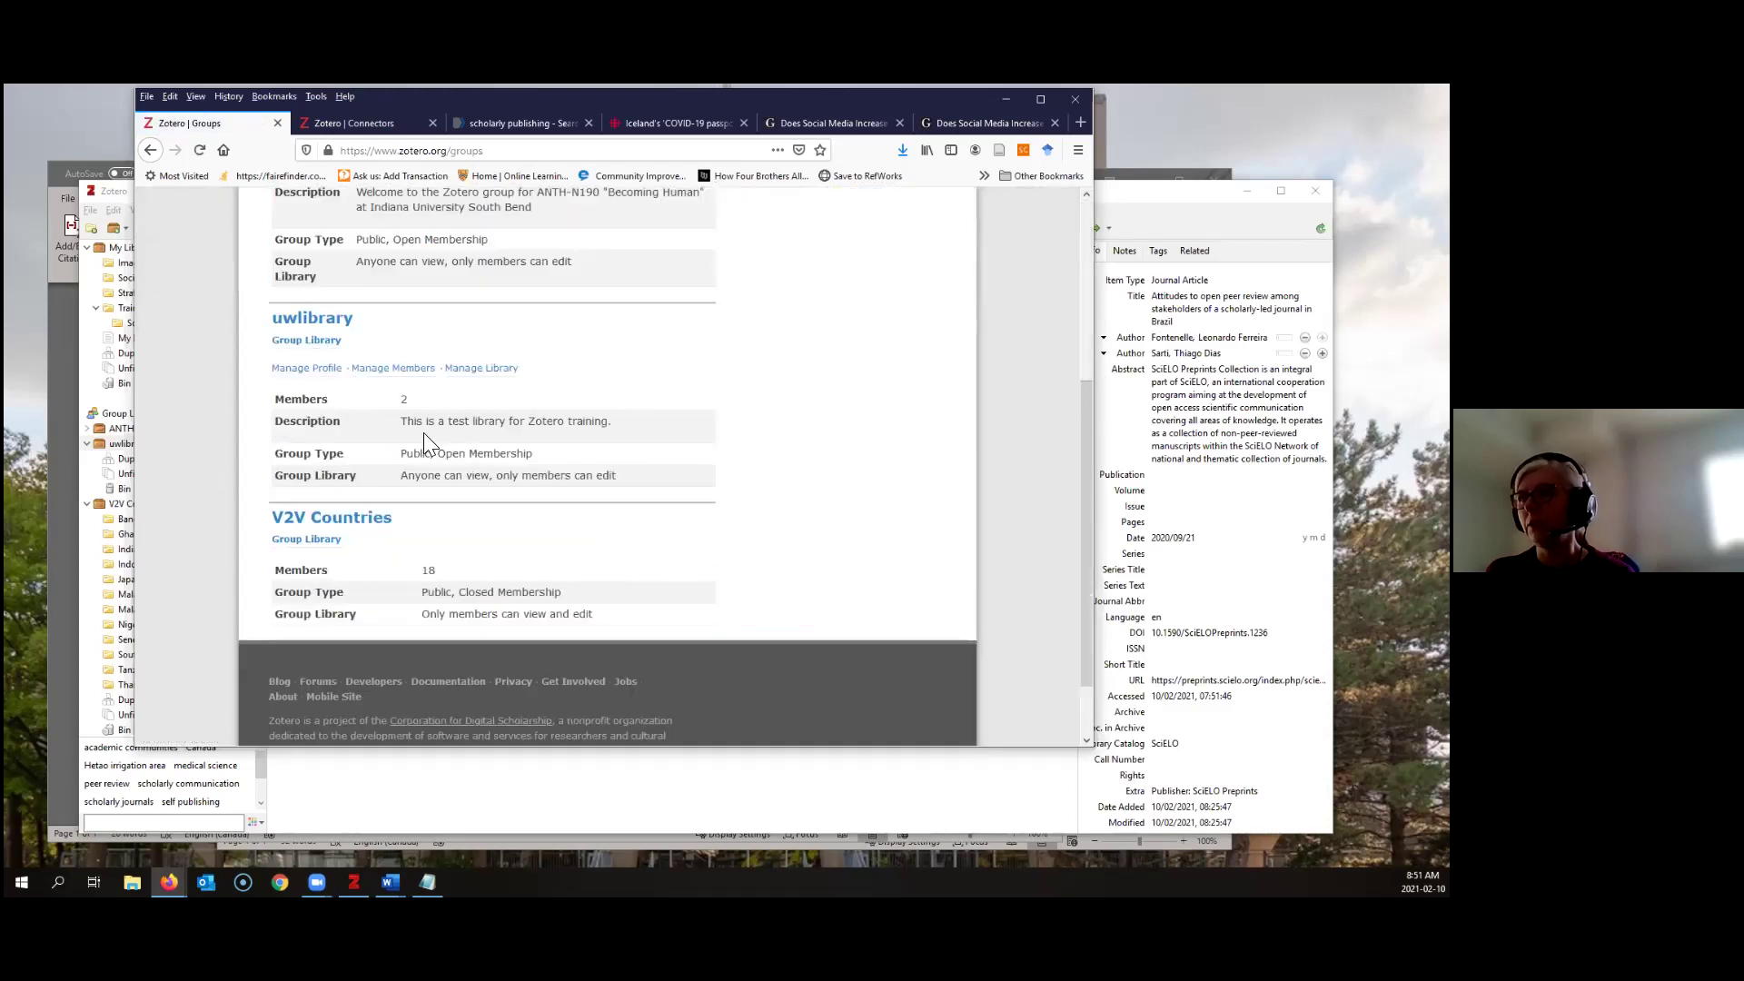
pyautogui.click(316, 318)
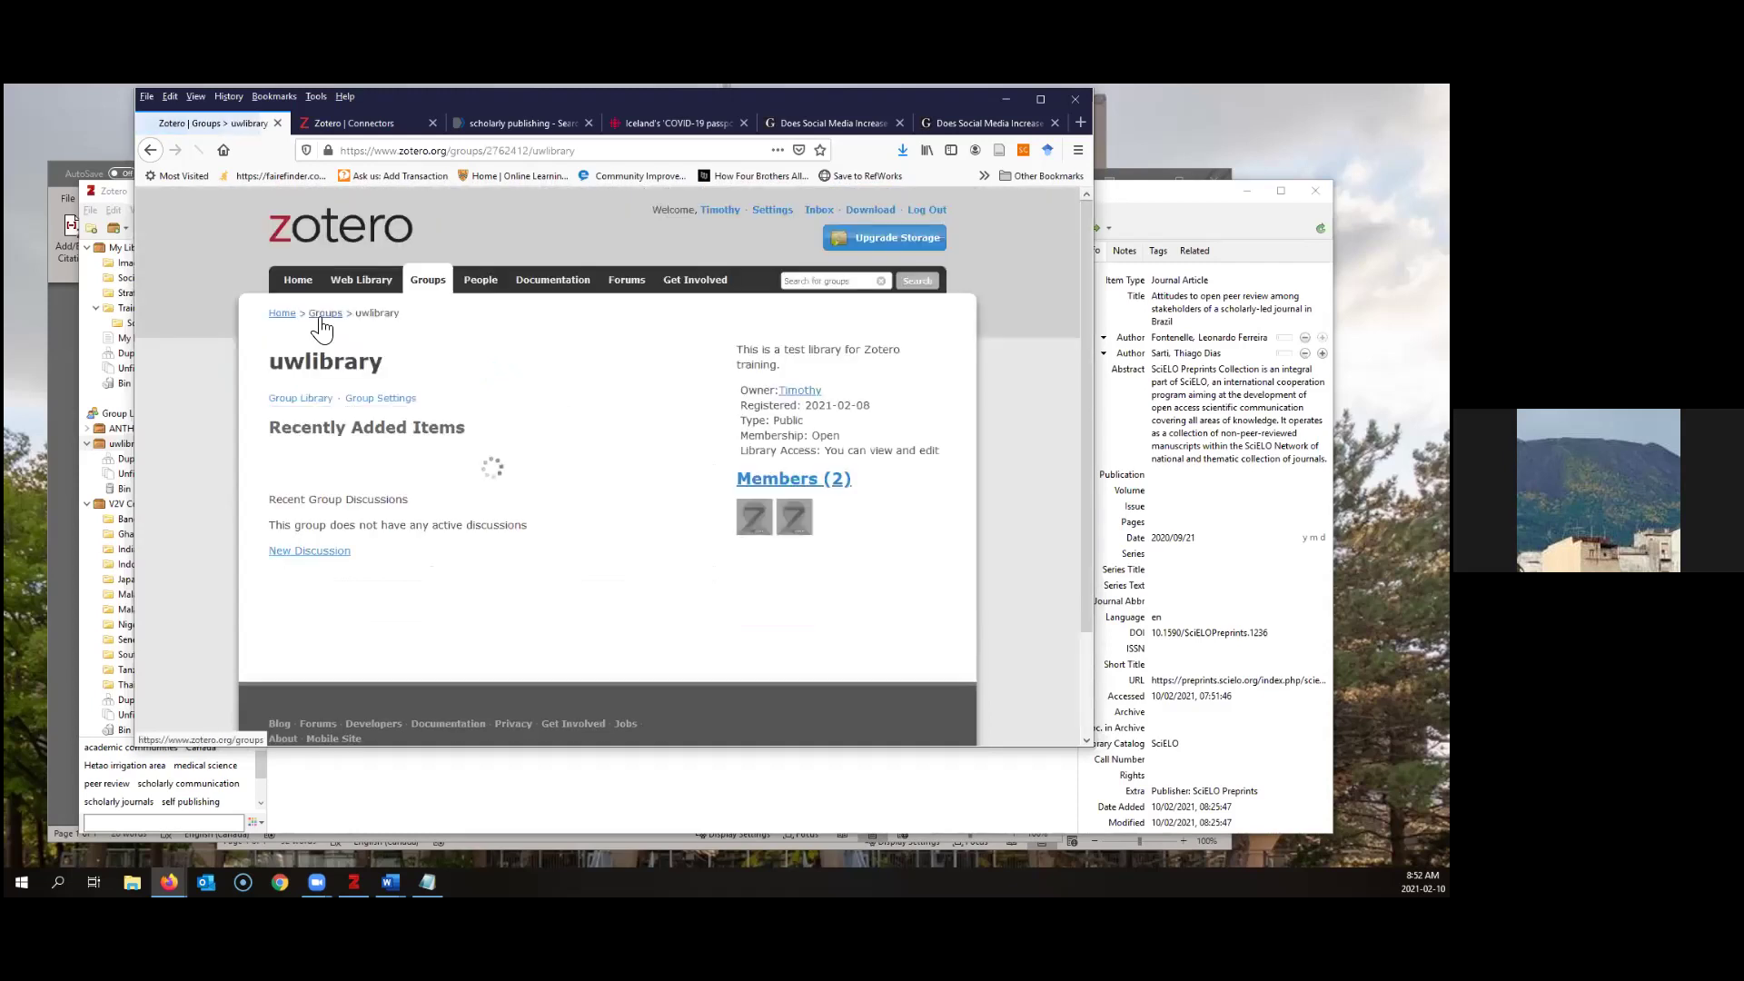
pyautogui.click(371, 402)
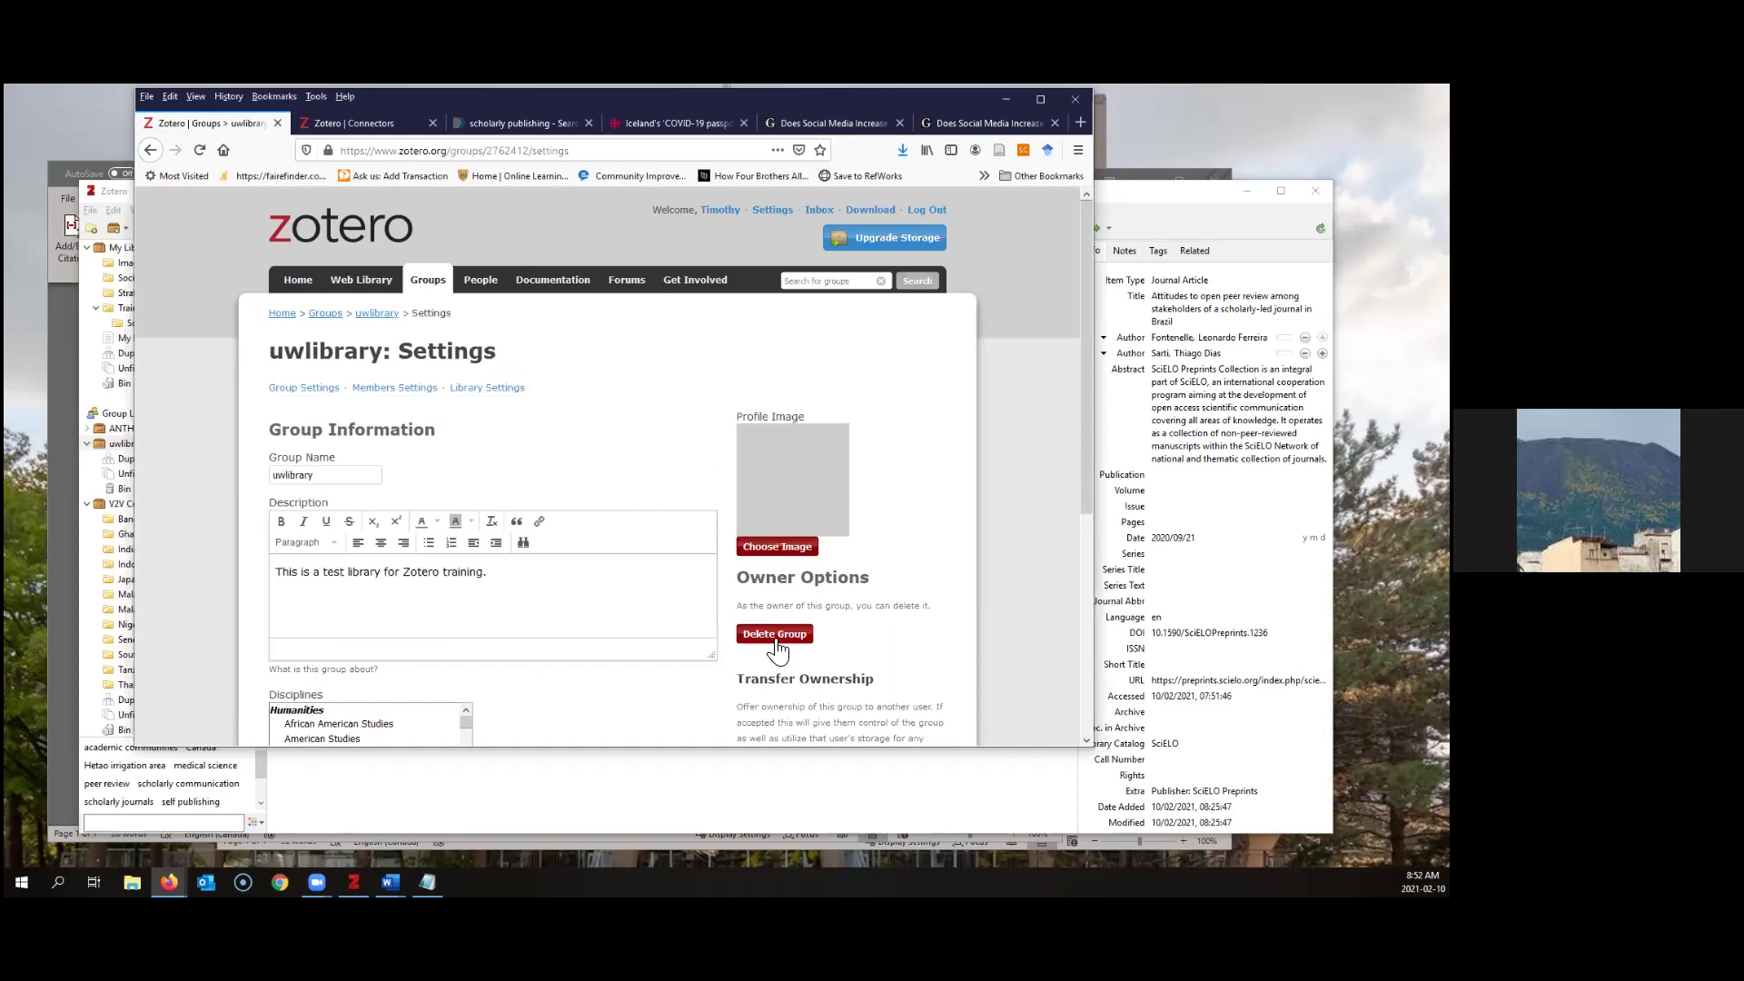
pyautogui.scroll(-2, 872, 639)
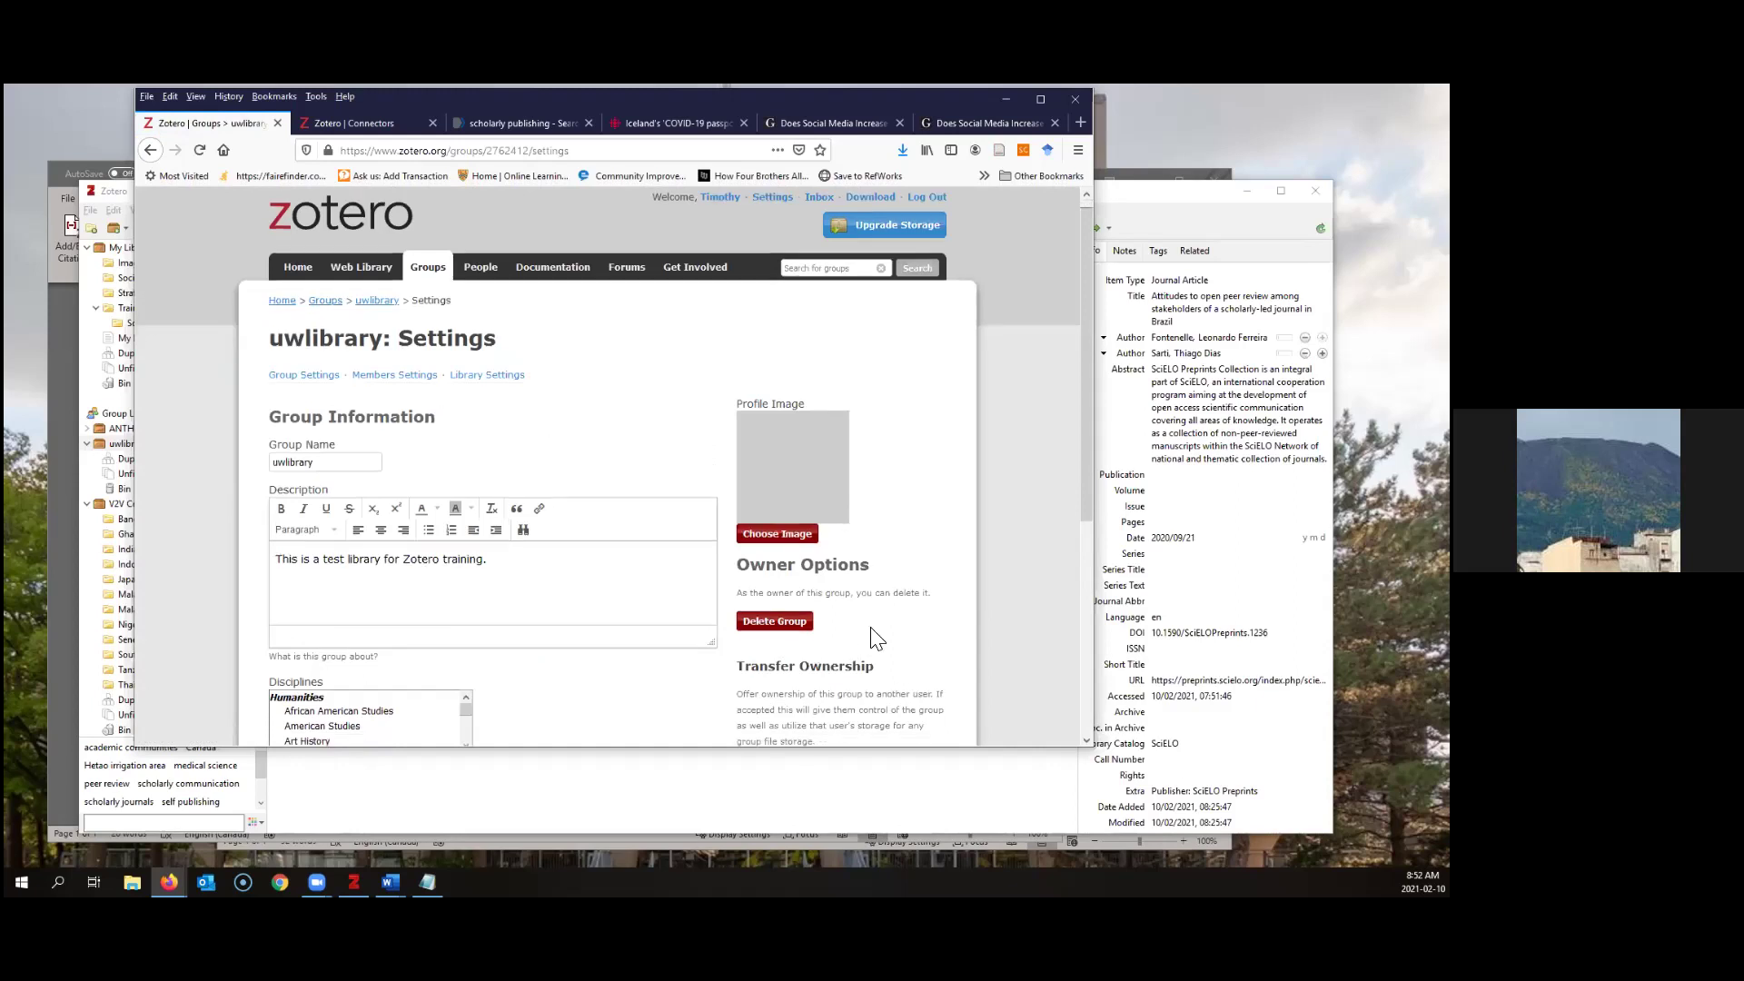
pyautogui.scroll(-3, 872, 638)
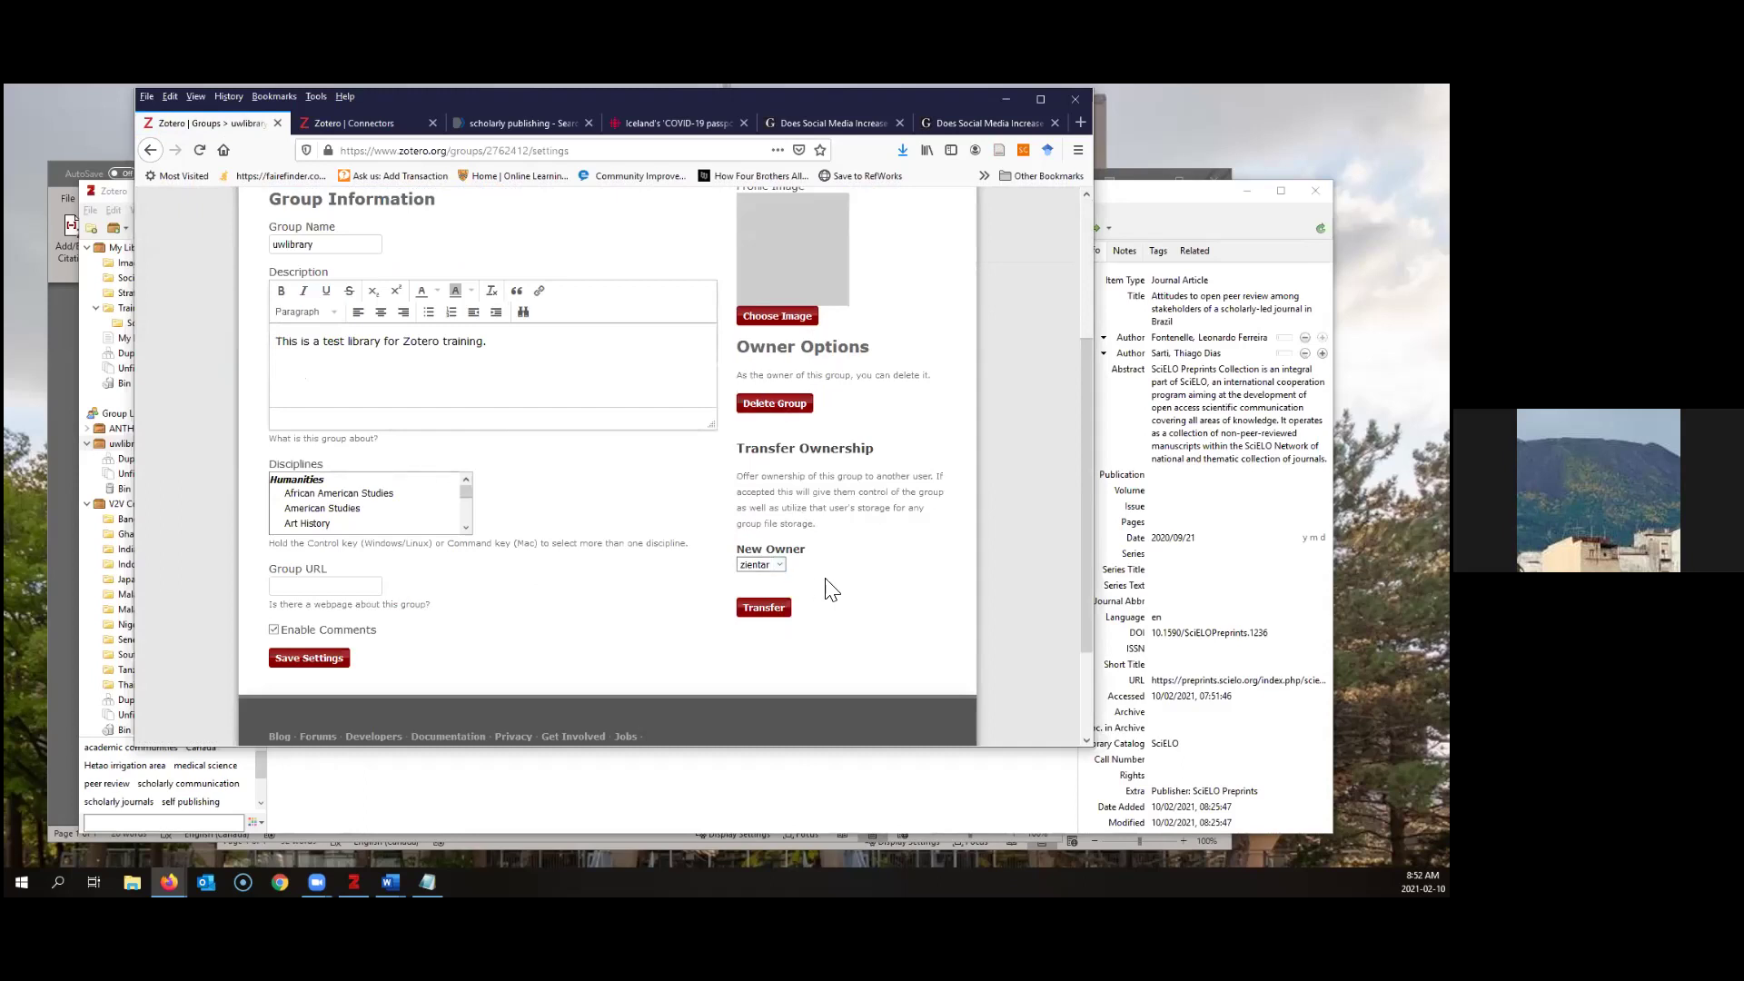
pyautogui.scroll(3, 902, 568)
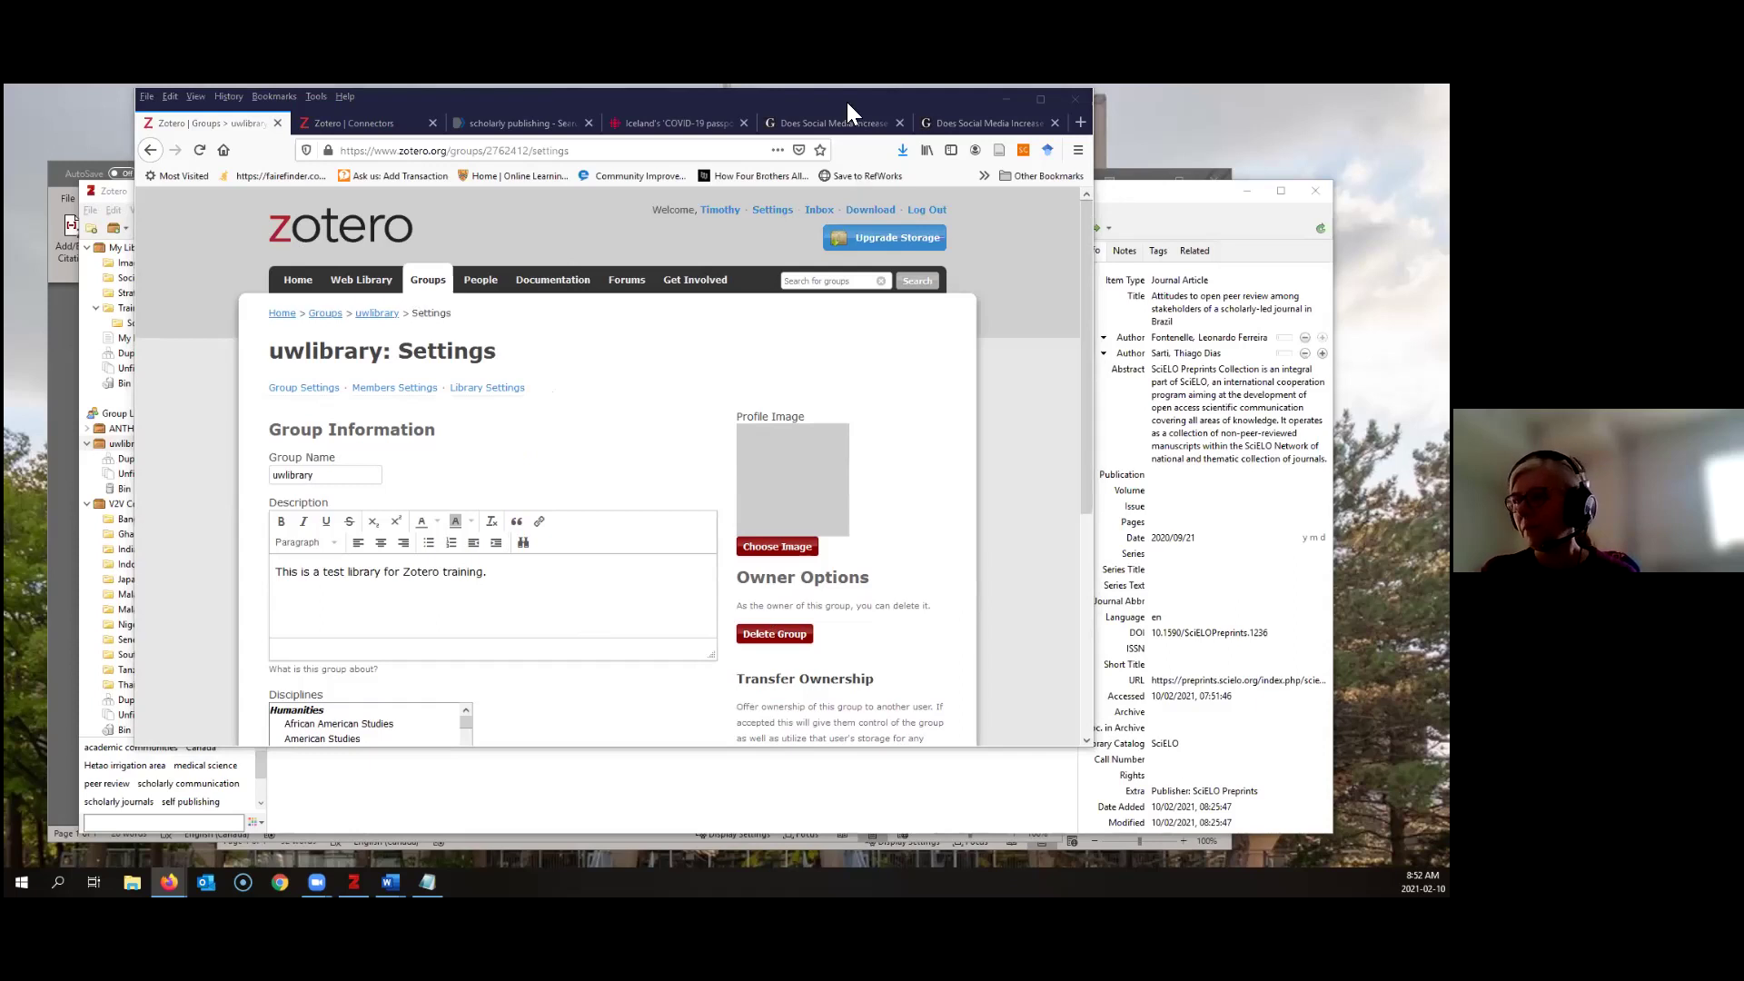
pyautogui.moveTo(841, 90); pyautogui.dragTo(849, 159)
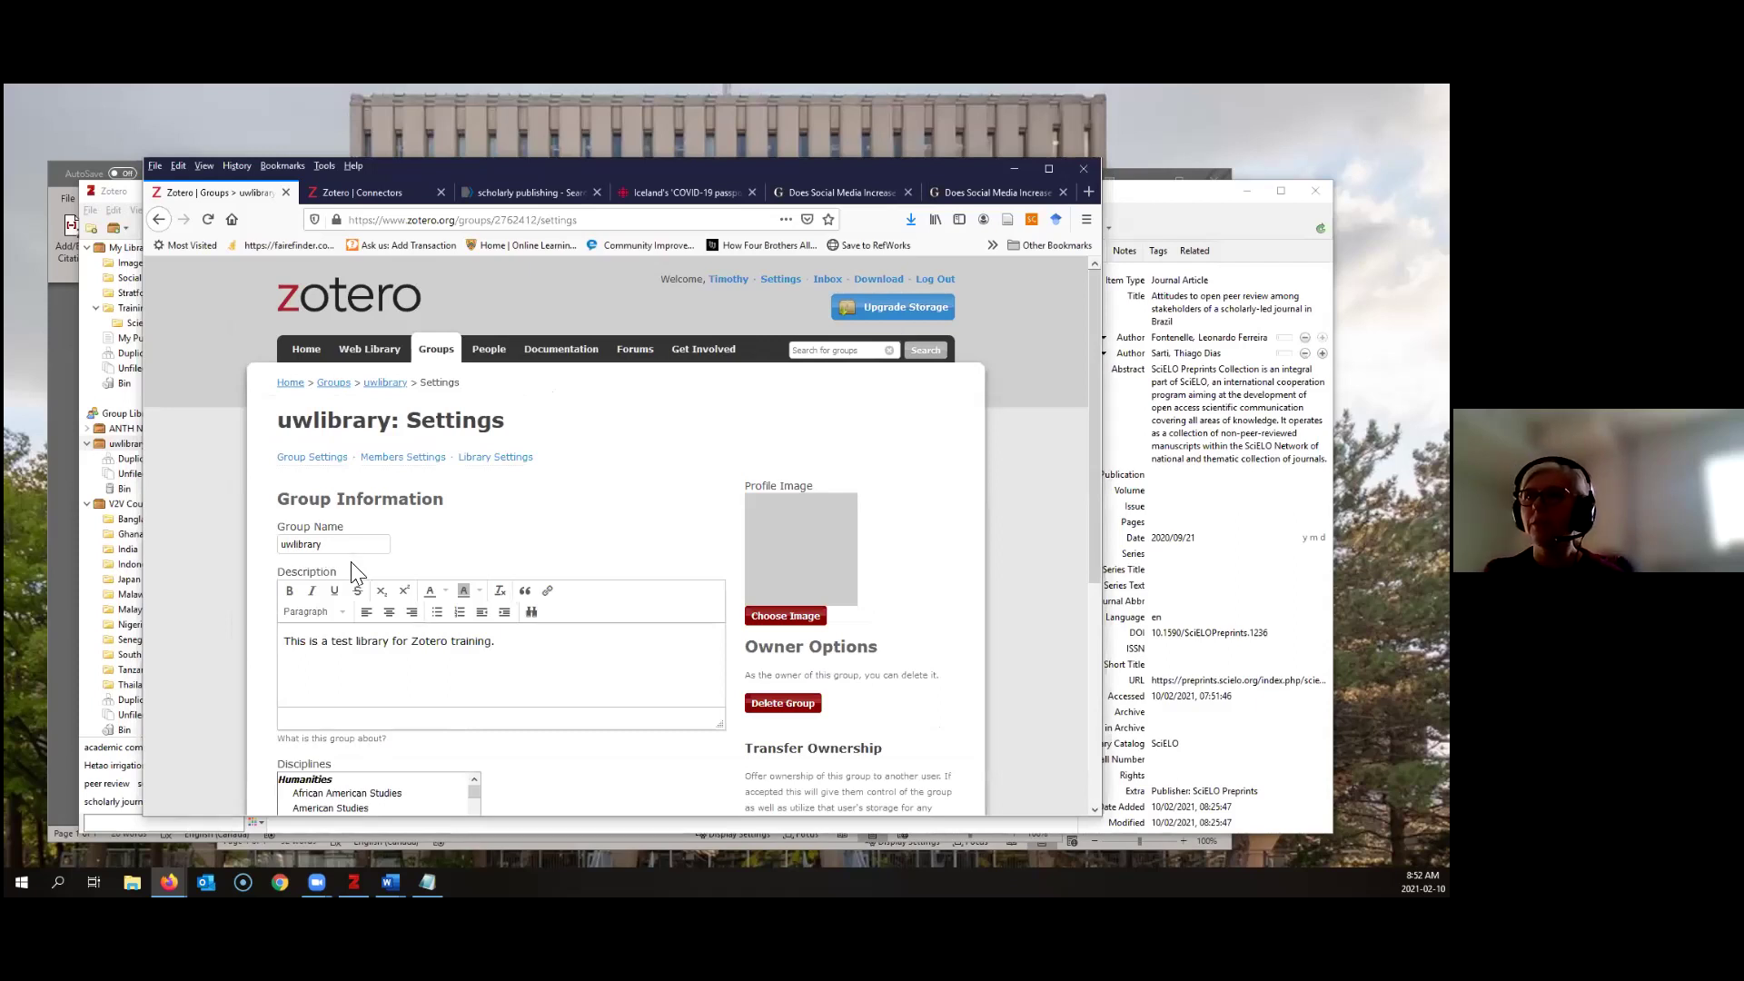
# Close the scholarly publishing, Iceland COVID-19 and both 'Does Social Media Increase' tabs
pyautogui.click(597, 193)
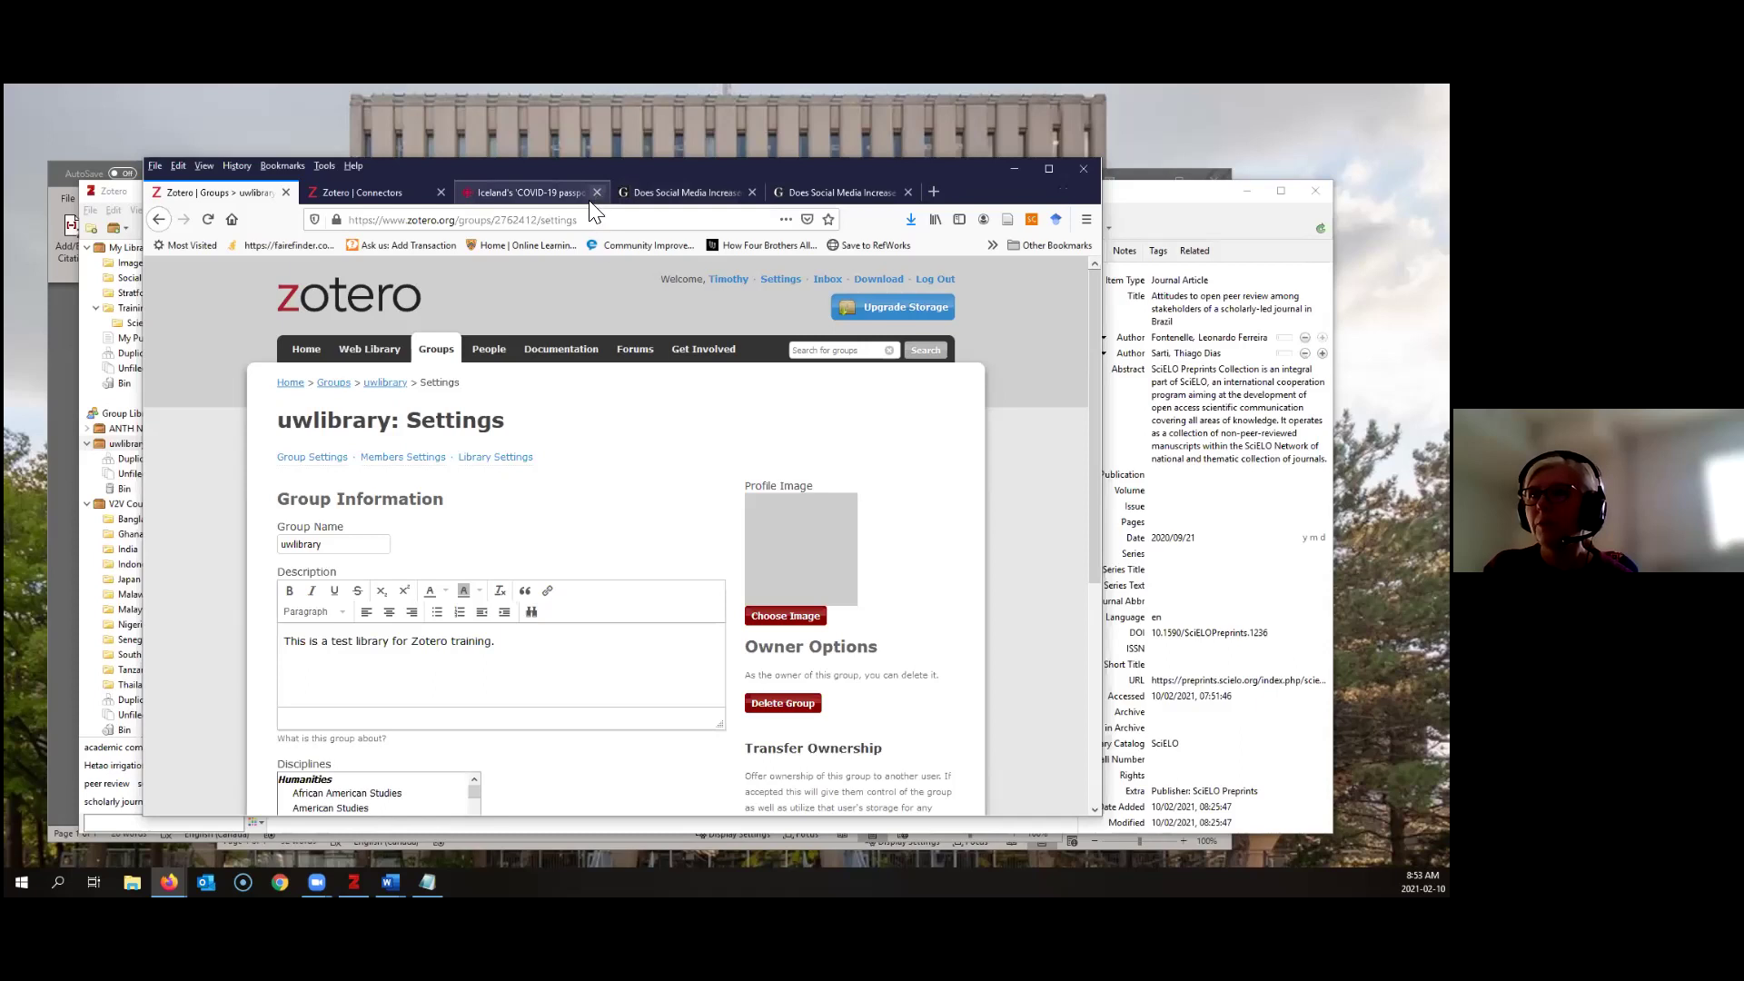
pyautogui.click(596, 192)
pyautogui.click(597, 193)
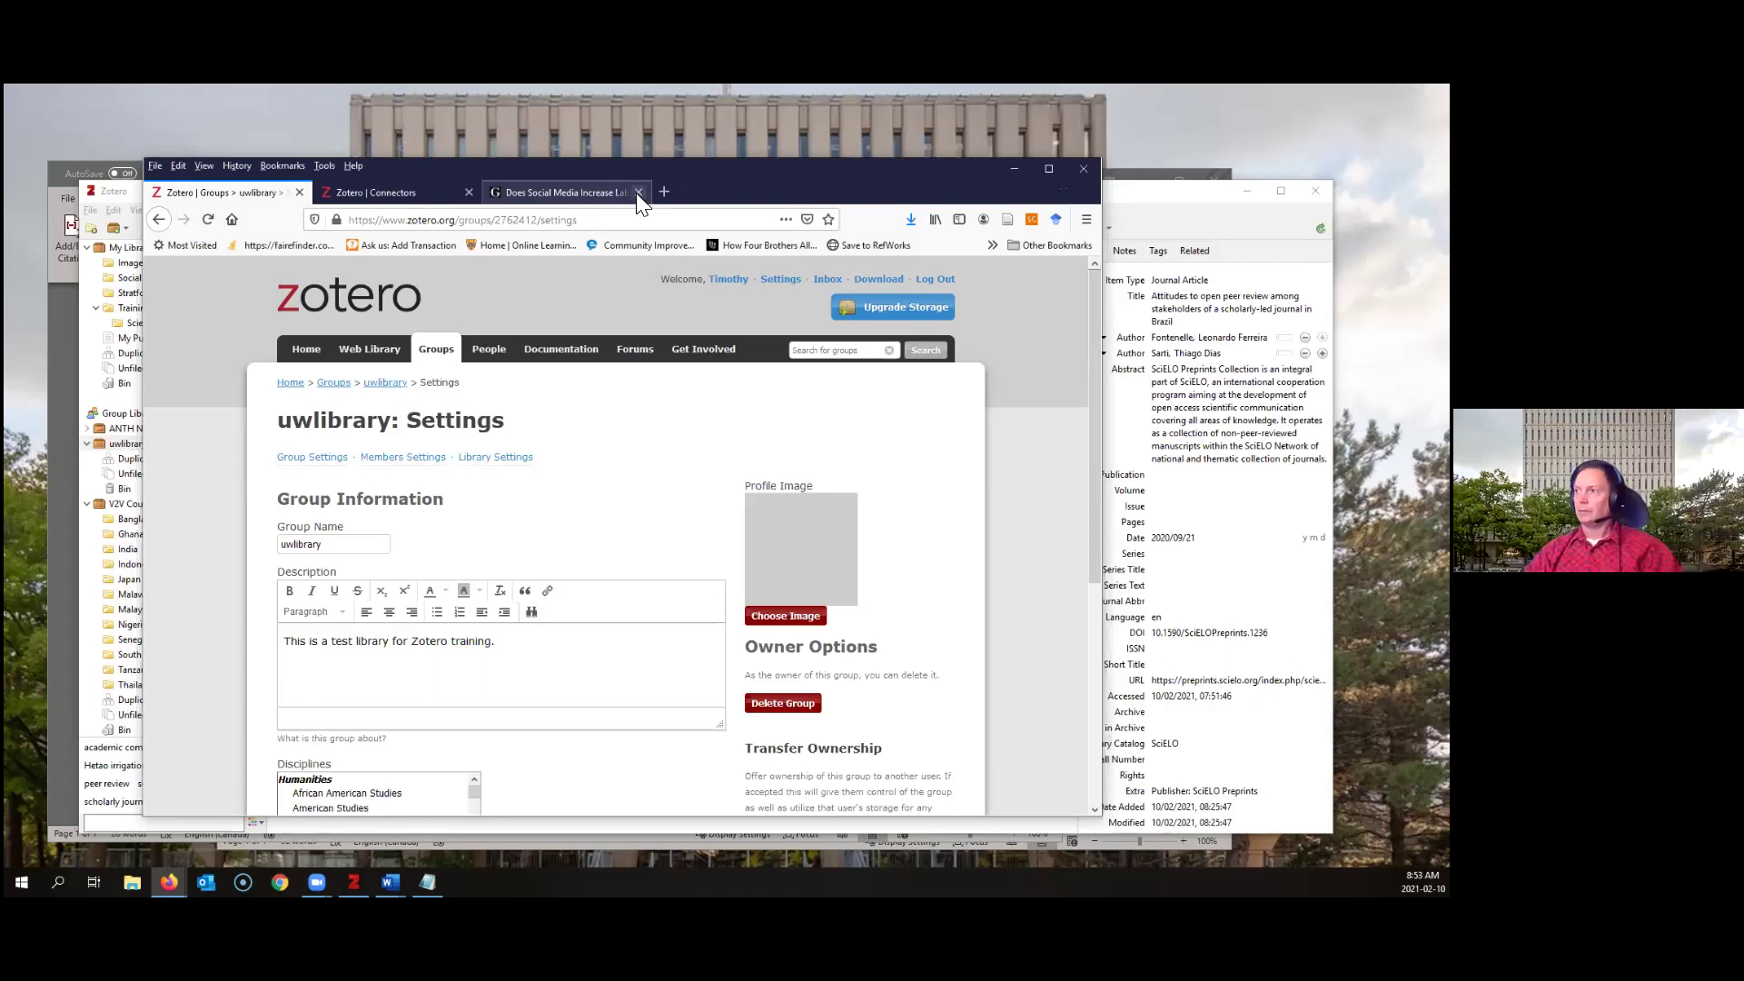
pyautogui.click(637, 193)
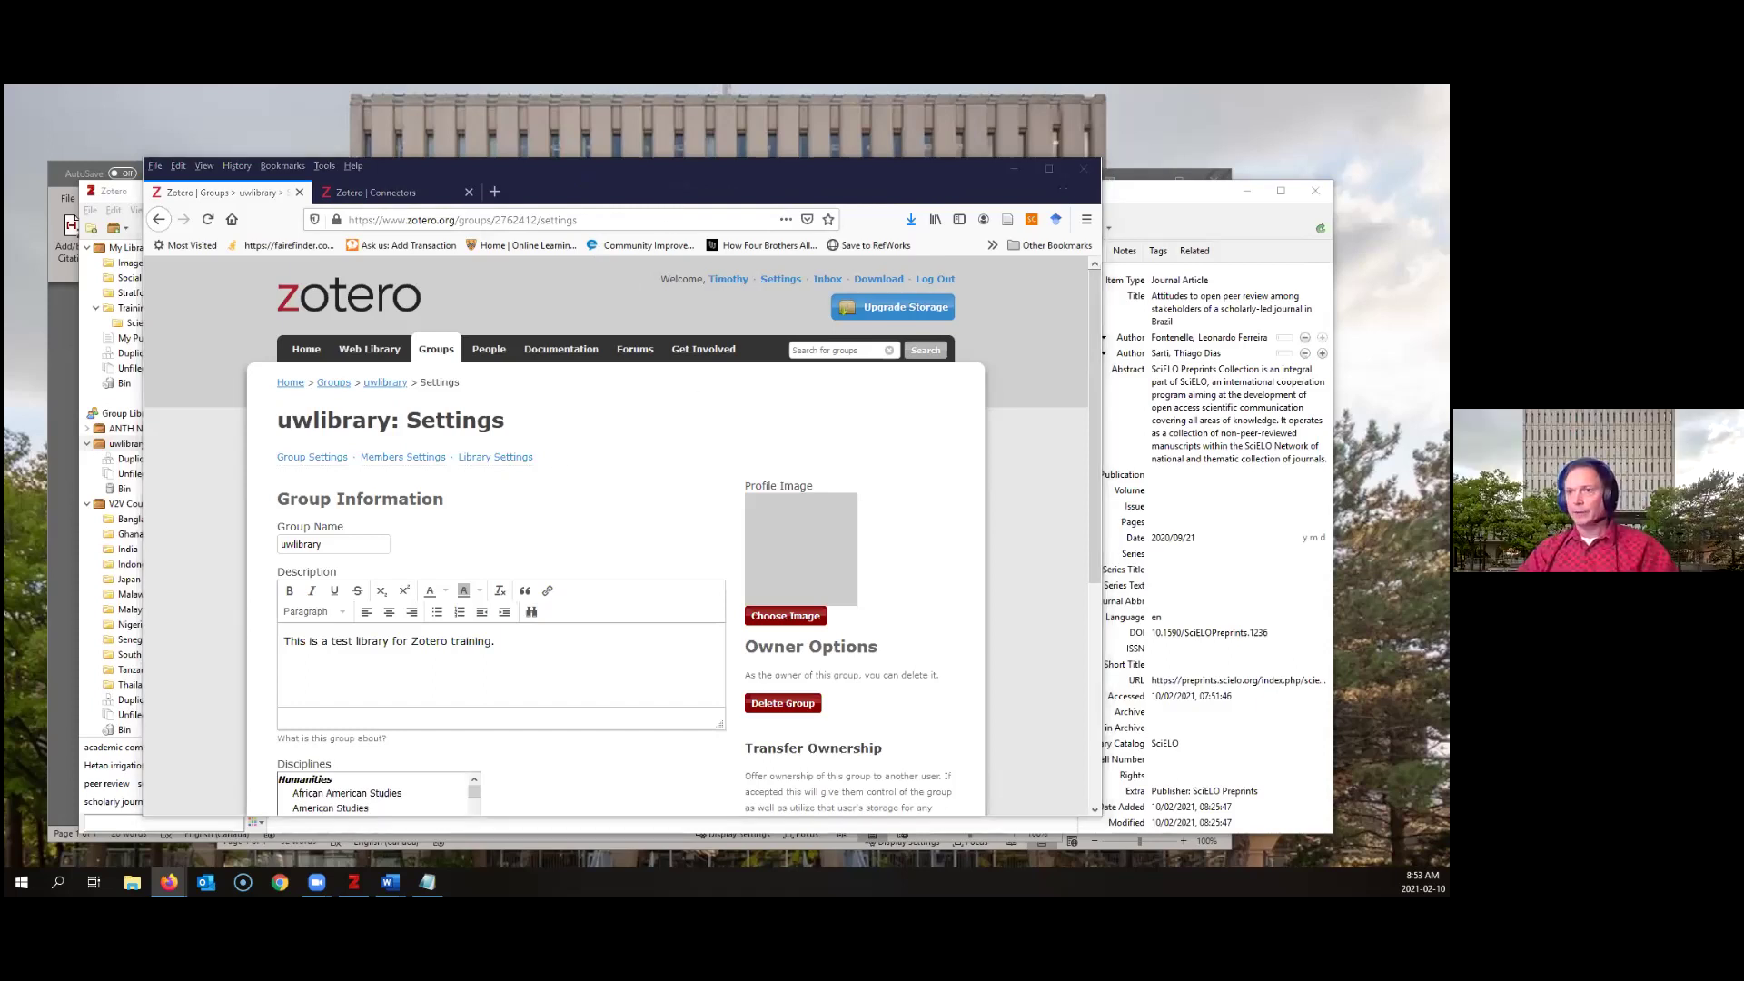
# Close the Word document without saving and return to the browser
pyautogui.hotkey('alt', 'Tab')
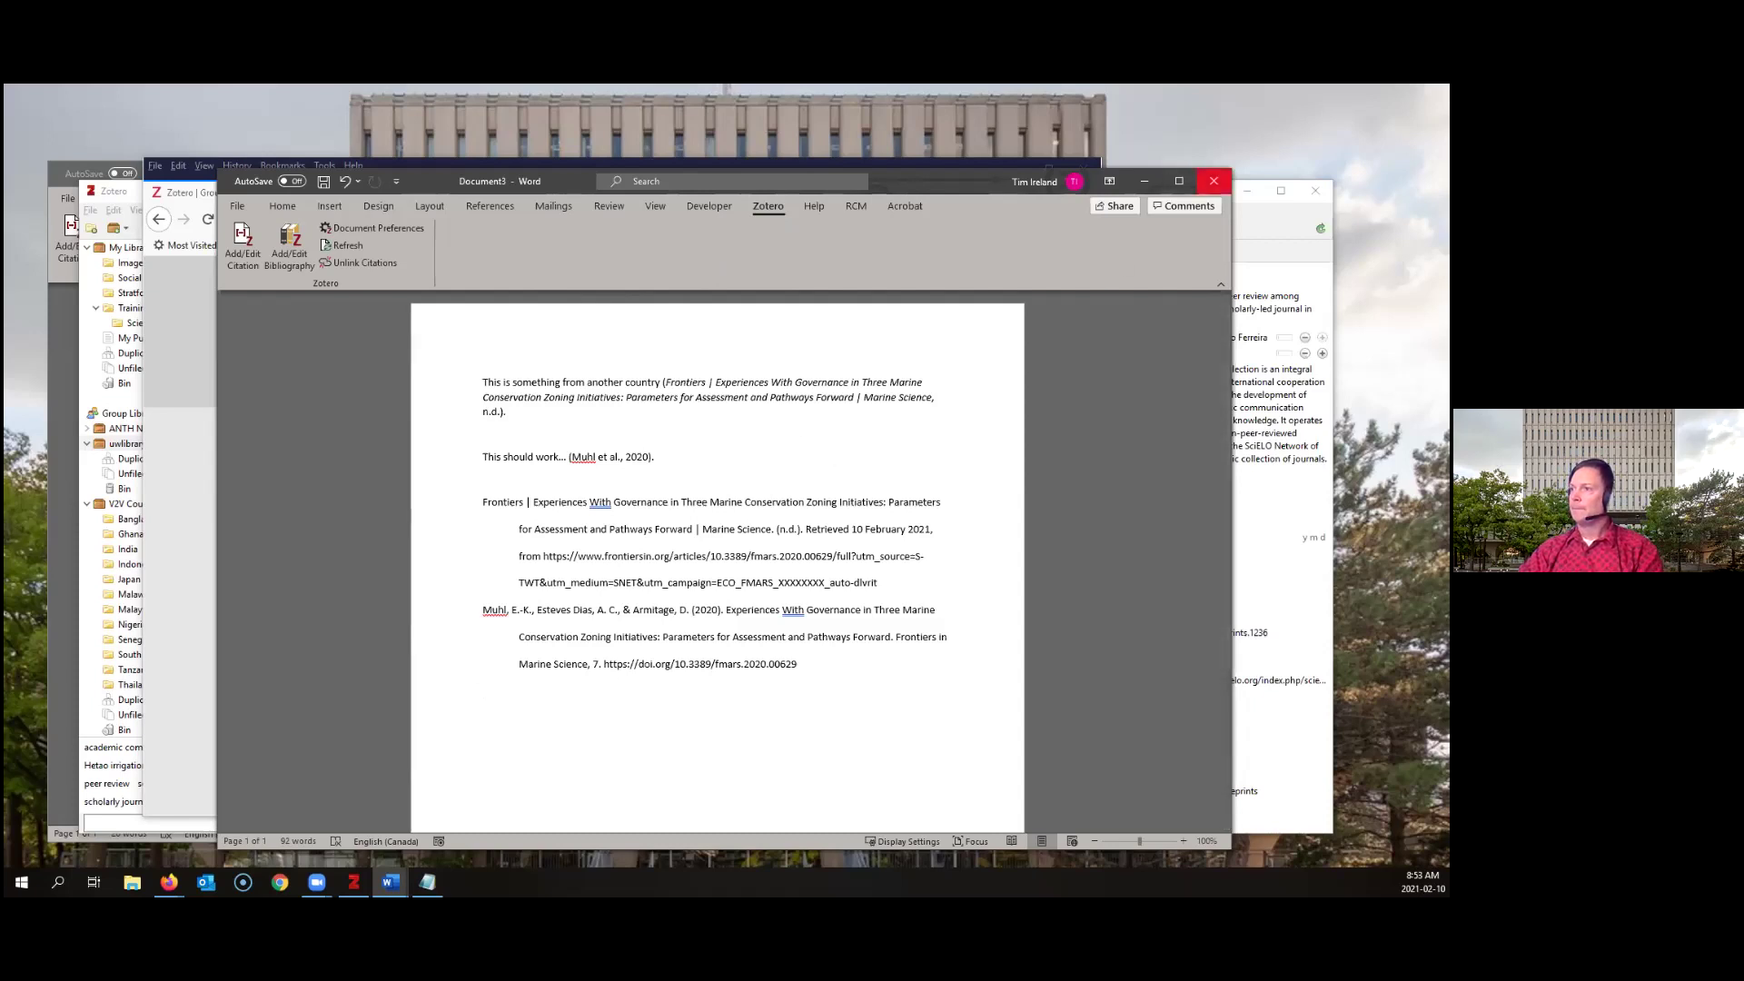
pyautogui.click(1214, 180)
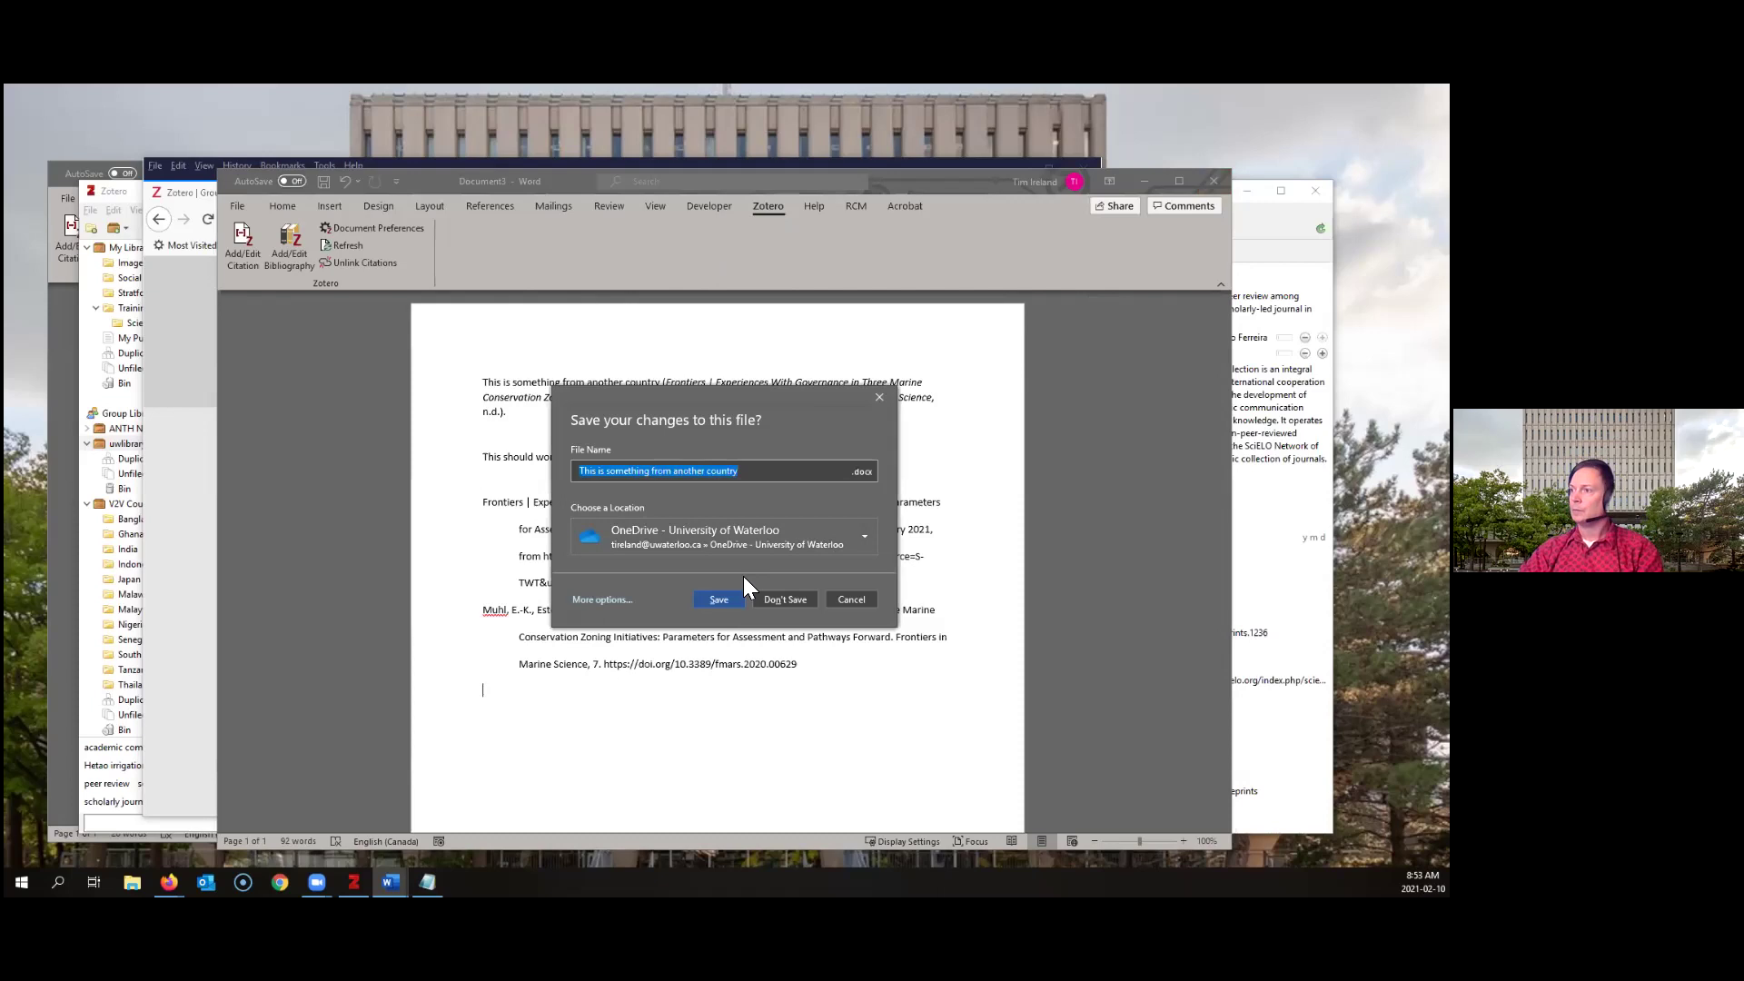
pyautogui.click(781, 600)
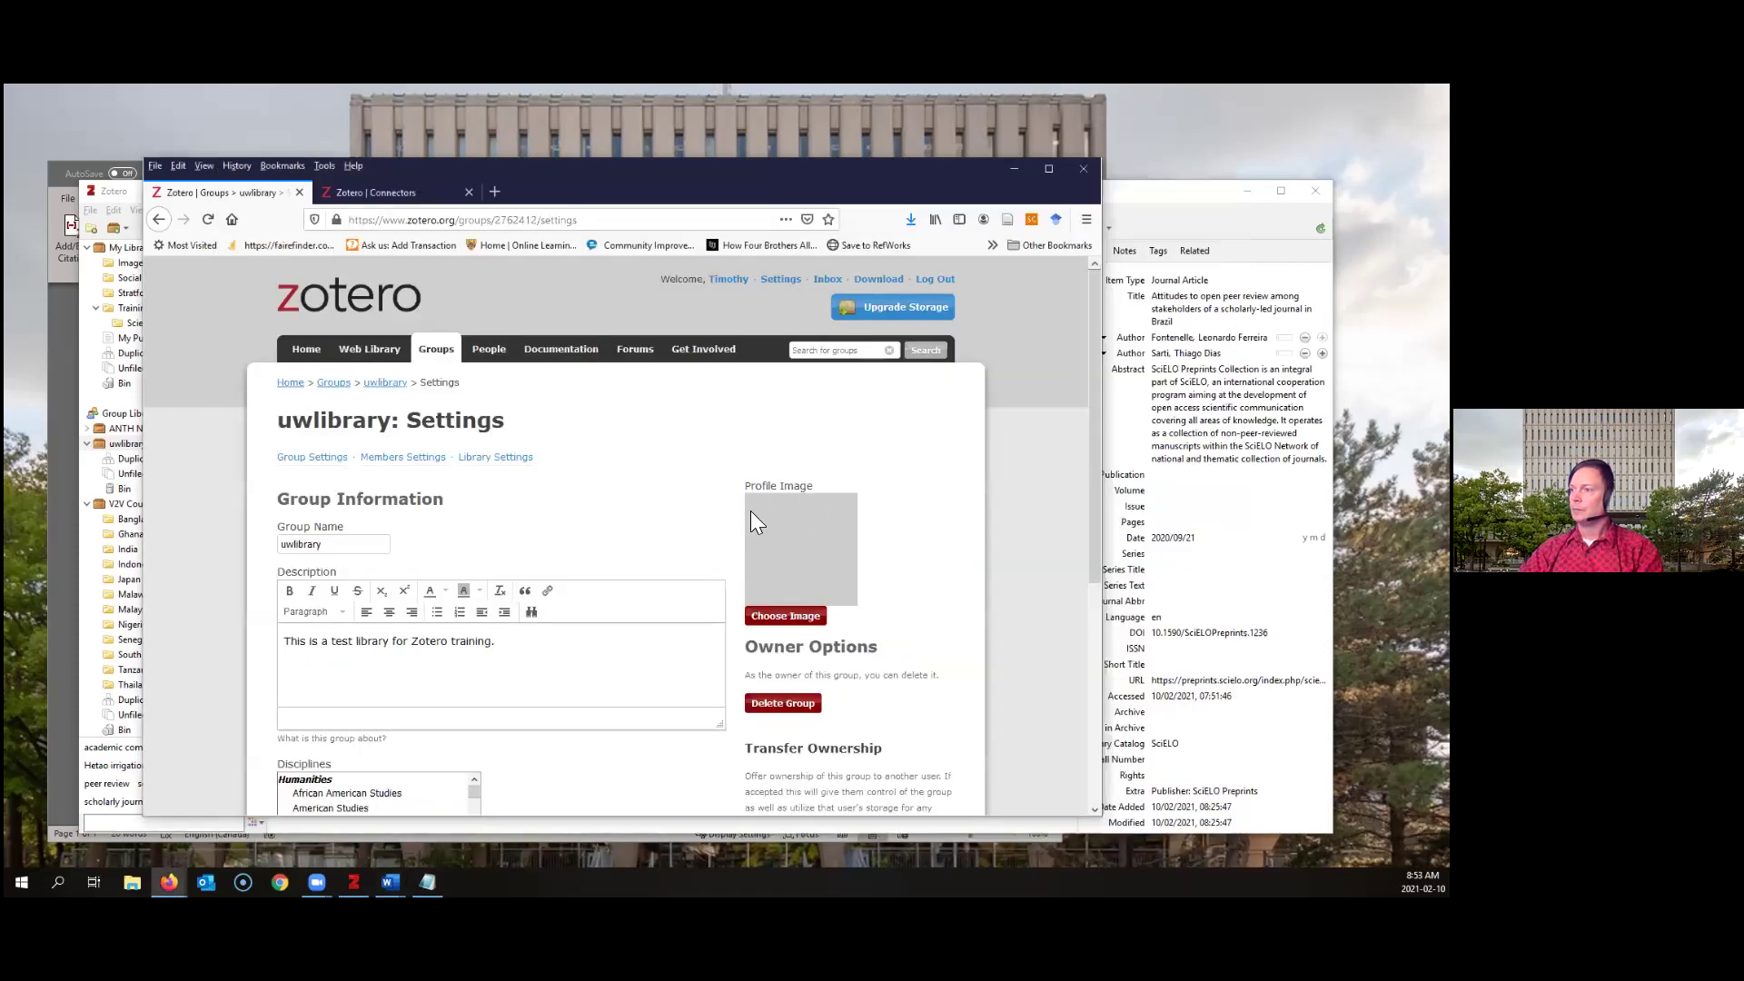
pyautogui.click(1163, 439)
pyautogui.click(1000, 473)
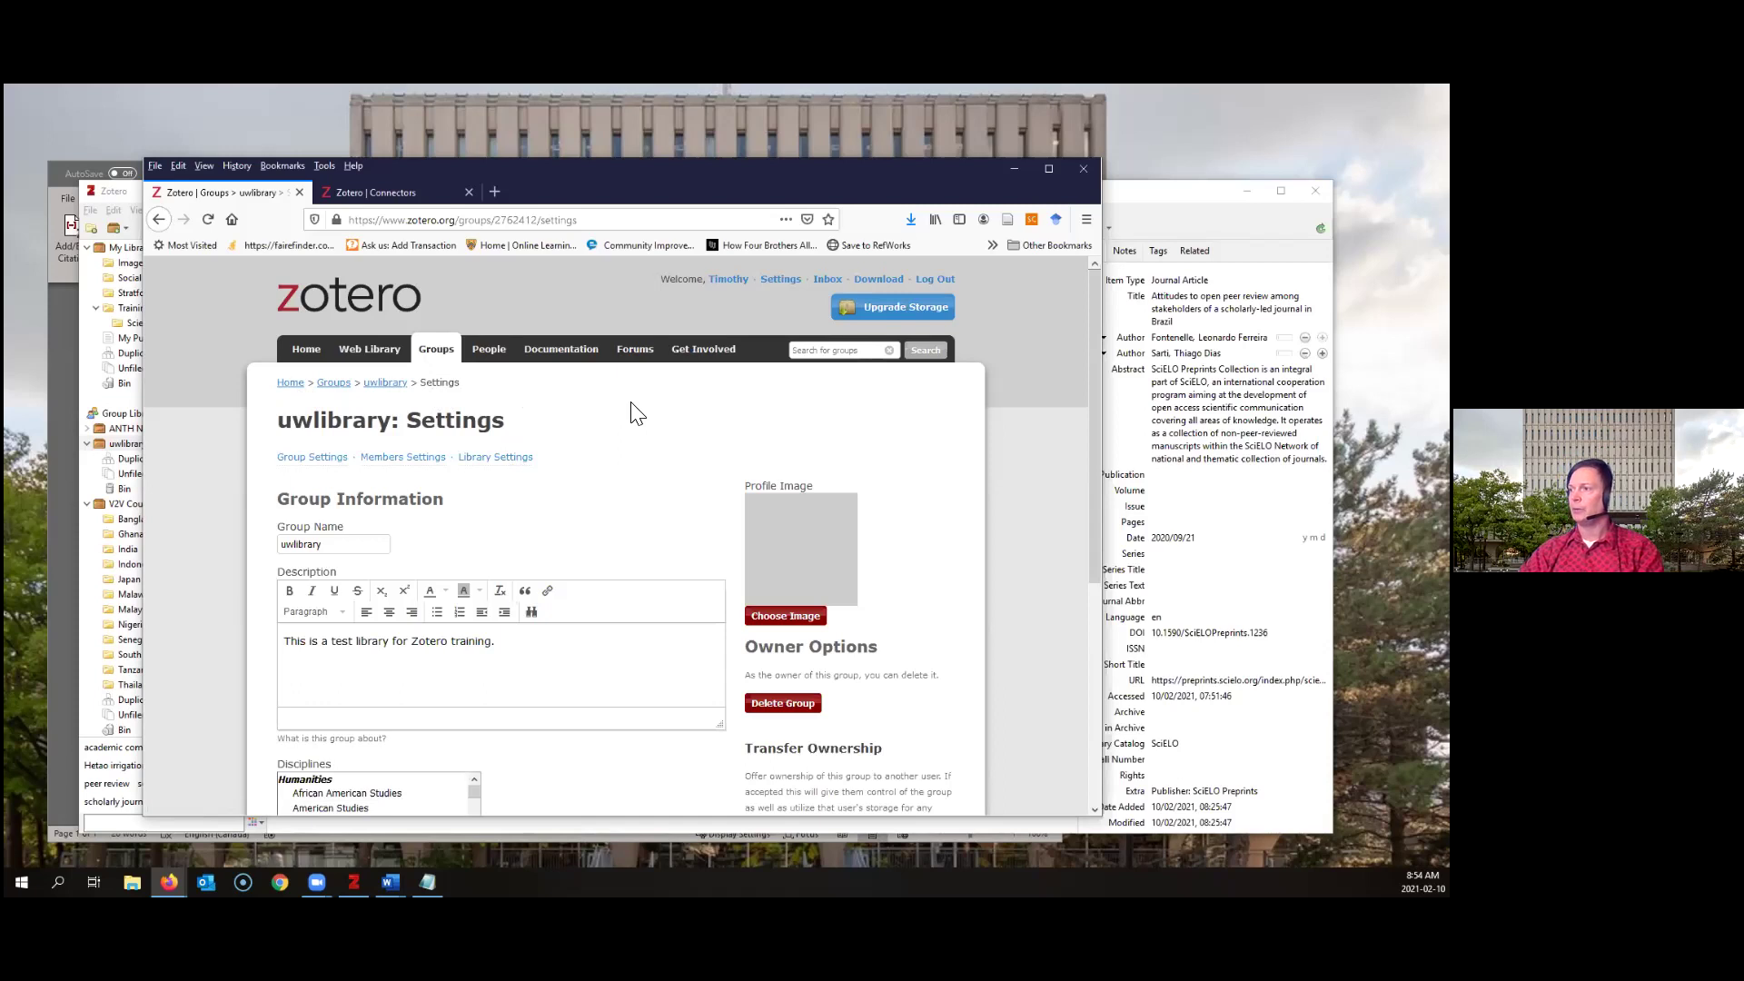
# In the uwlibrary Members Settings, change the second member's role to Admin and update roles
pyautogui.scroll(-1, 636, 414)
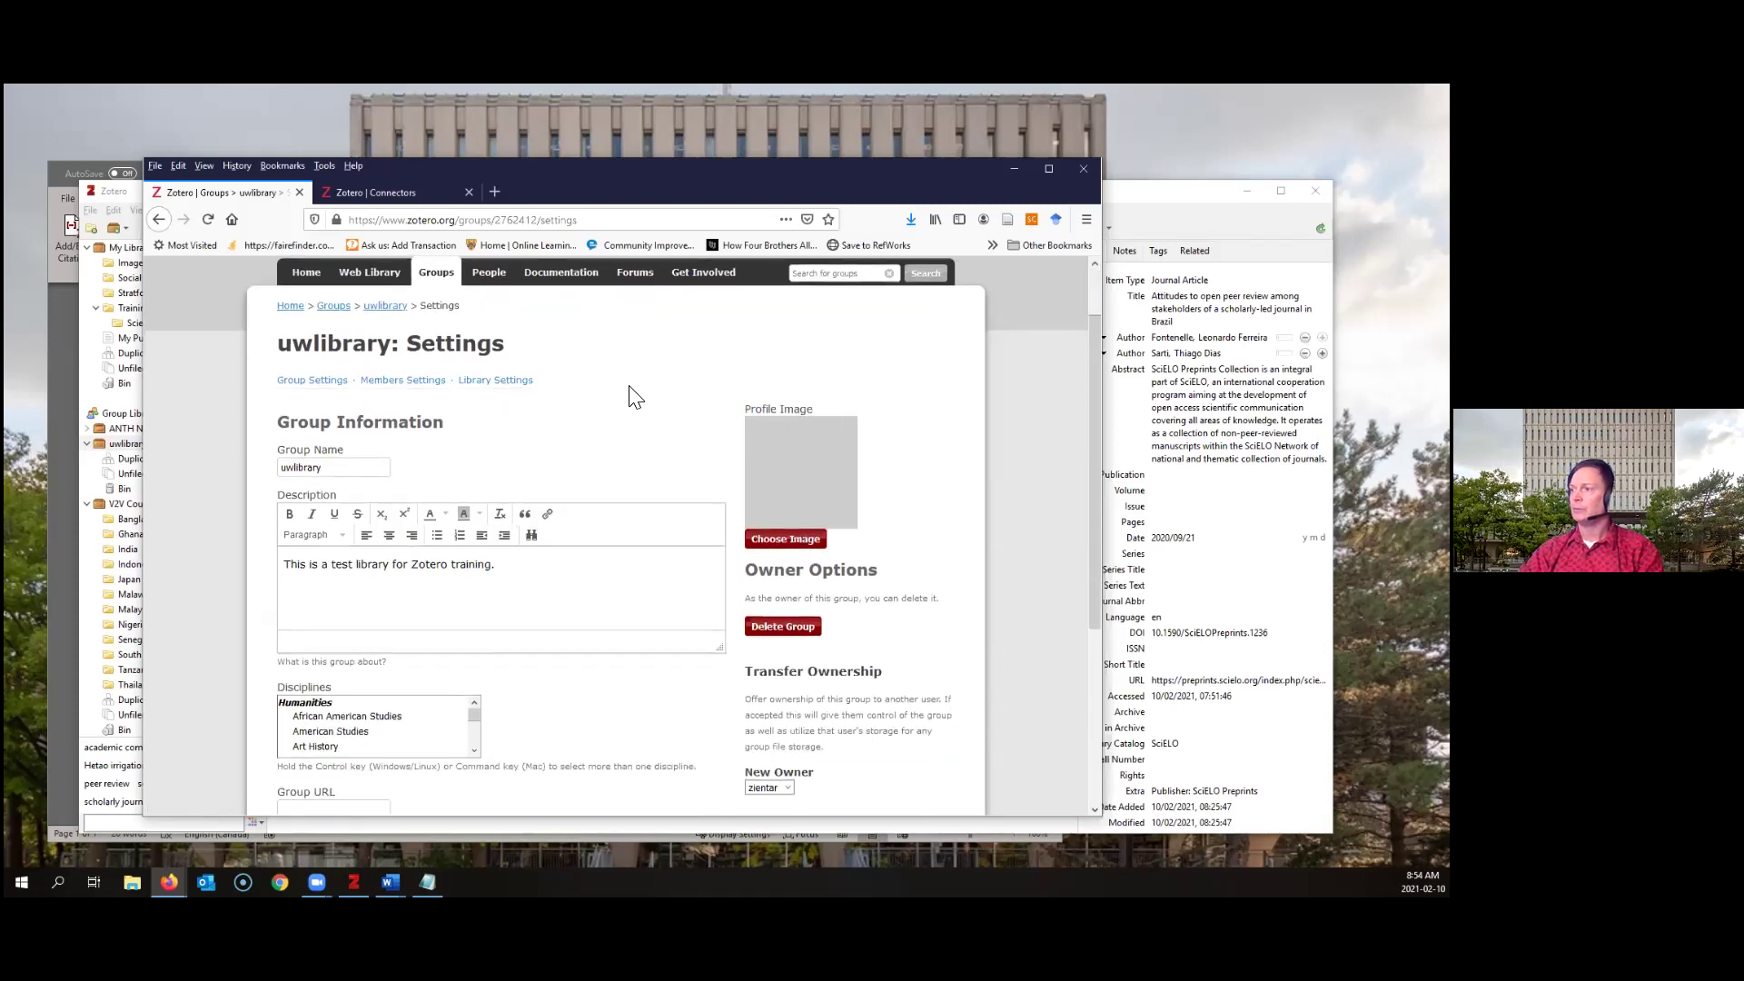
pyautogui.scroll(-1, 636, 397)
pyautogui.scroll(2, 636, 397)
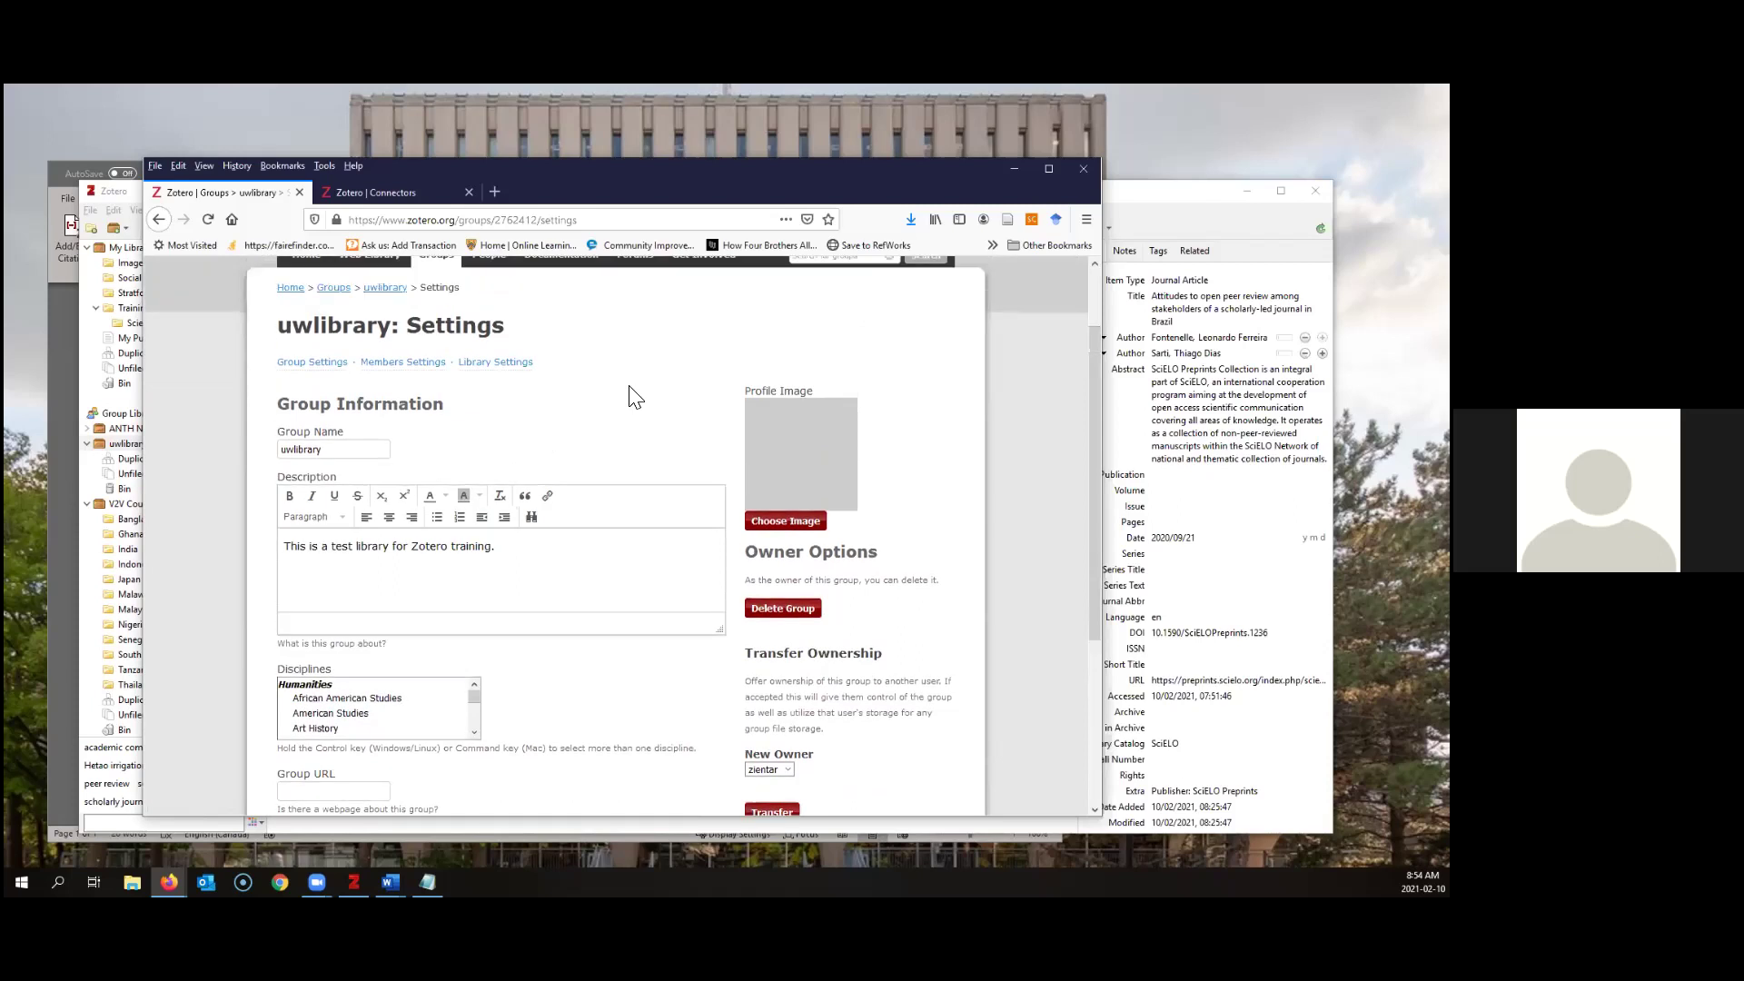
pyautogui.click(407, 458)
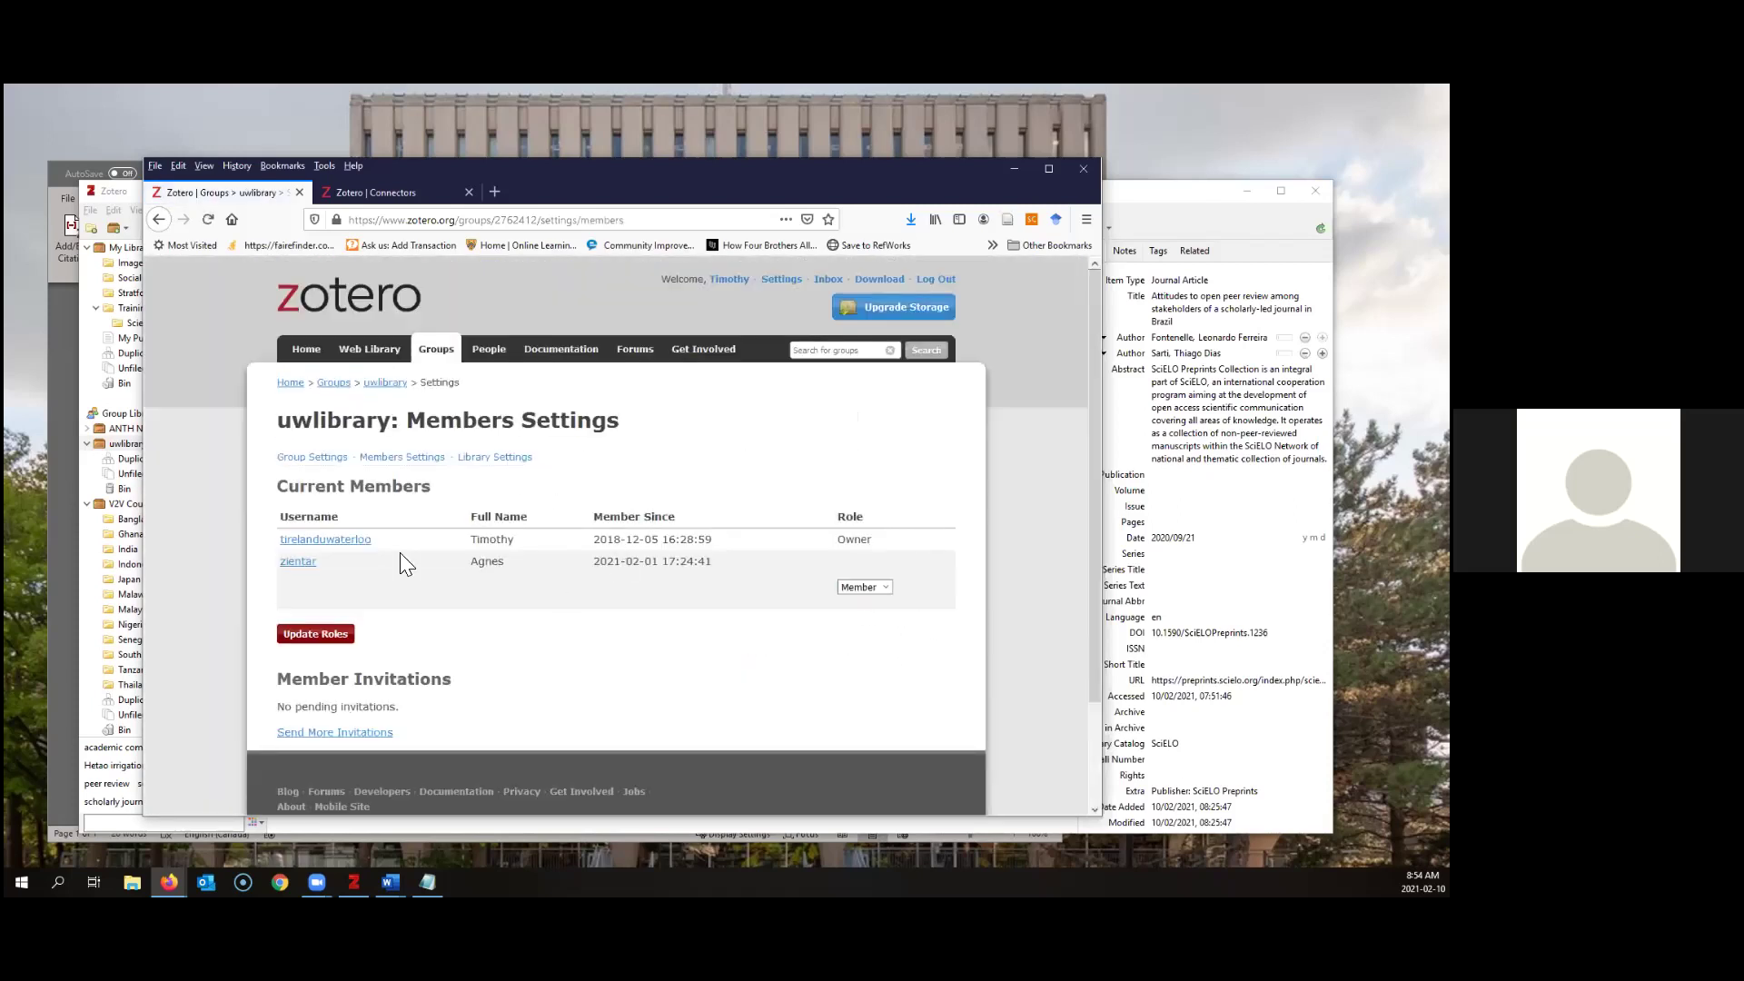
pyautogui.click(860, 587)
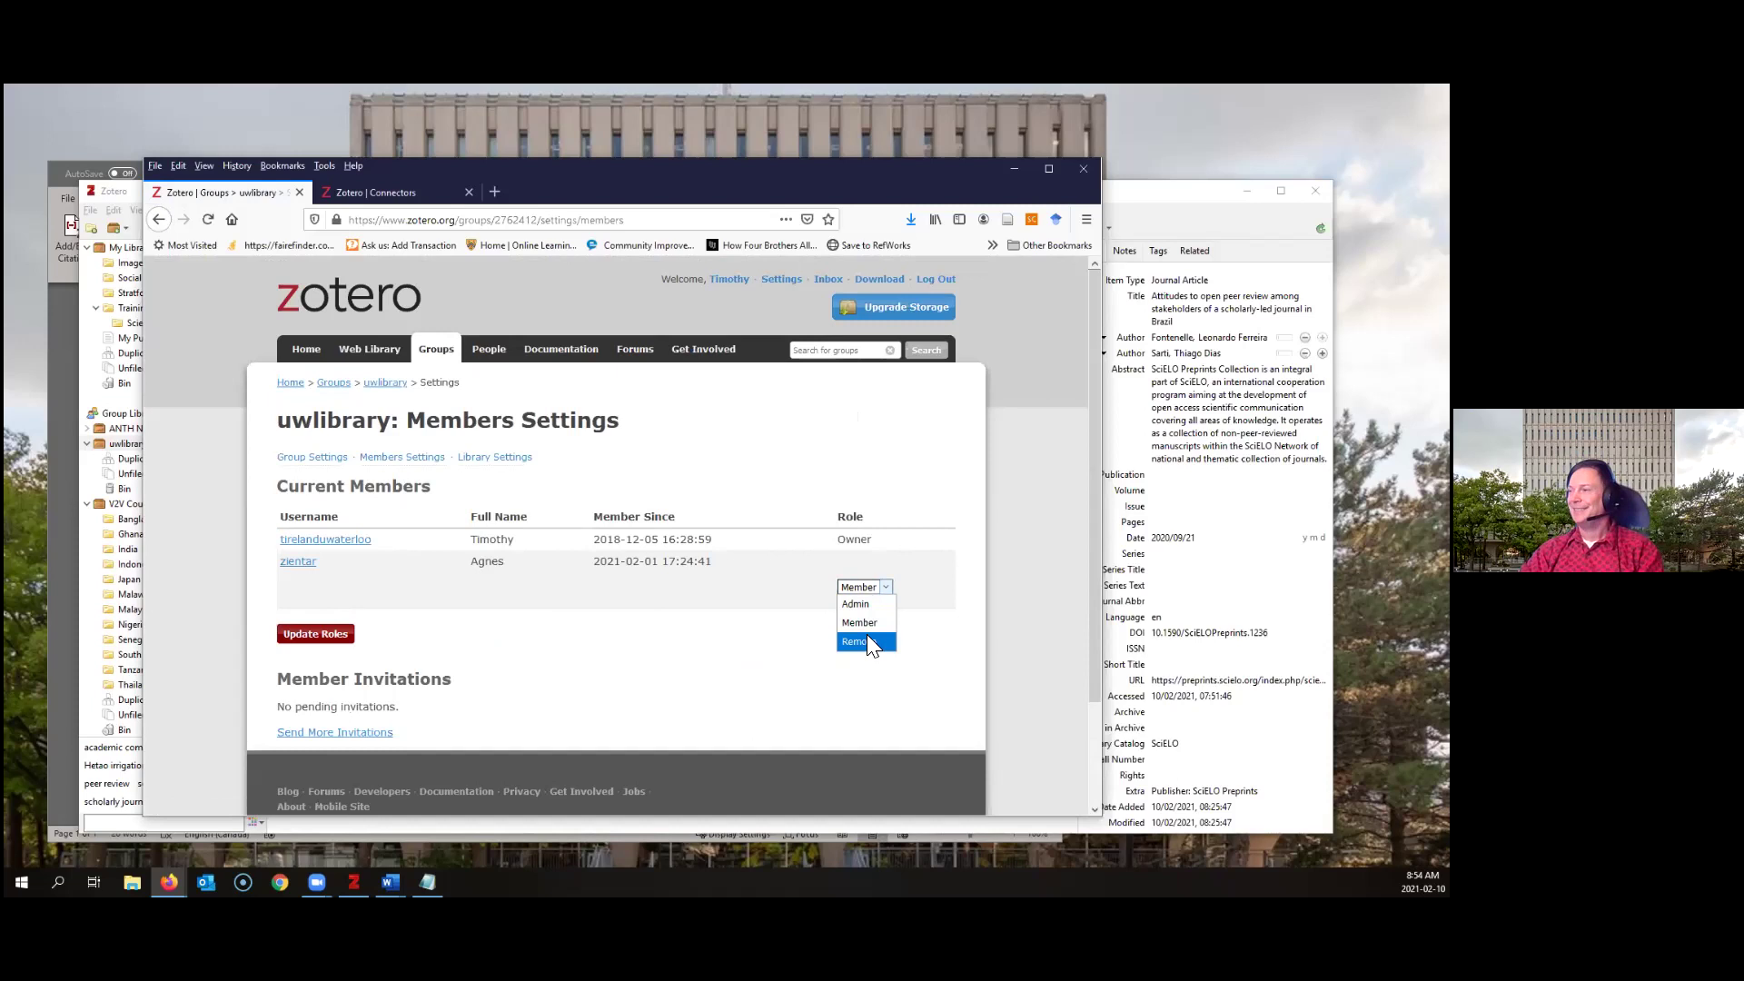
pyautogui.click(867, 603)
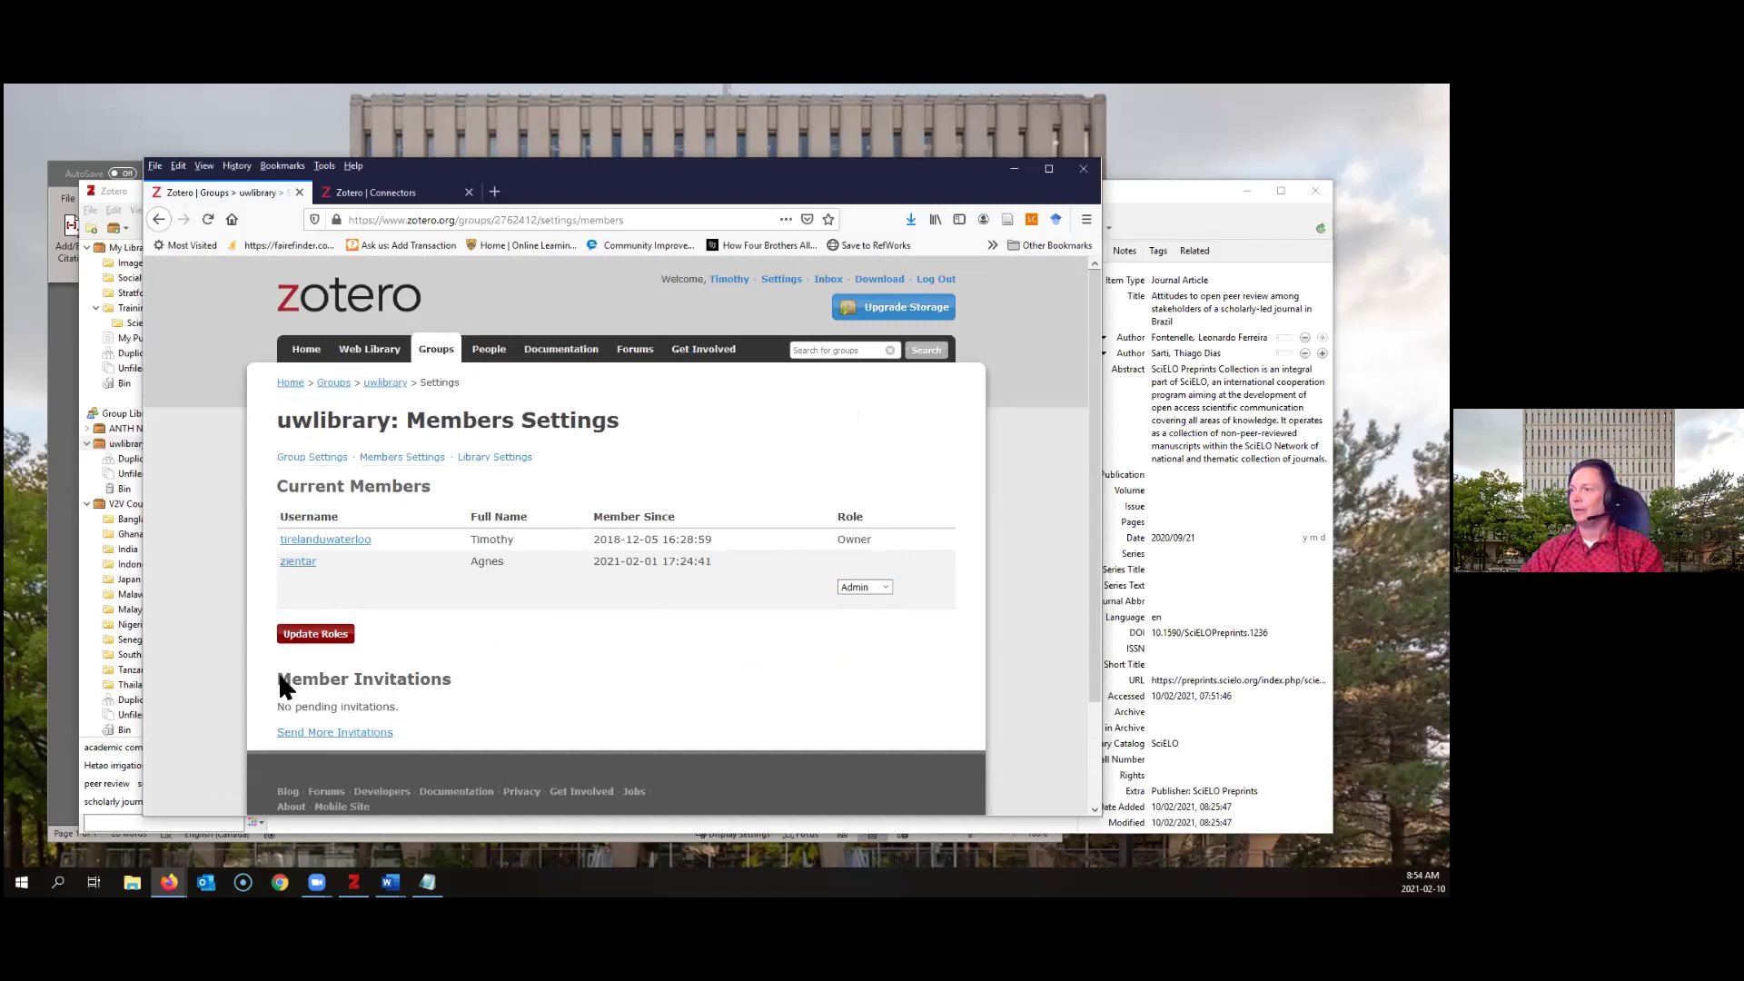
pyautogui.click(314, 636)
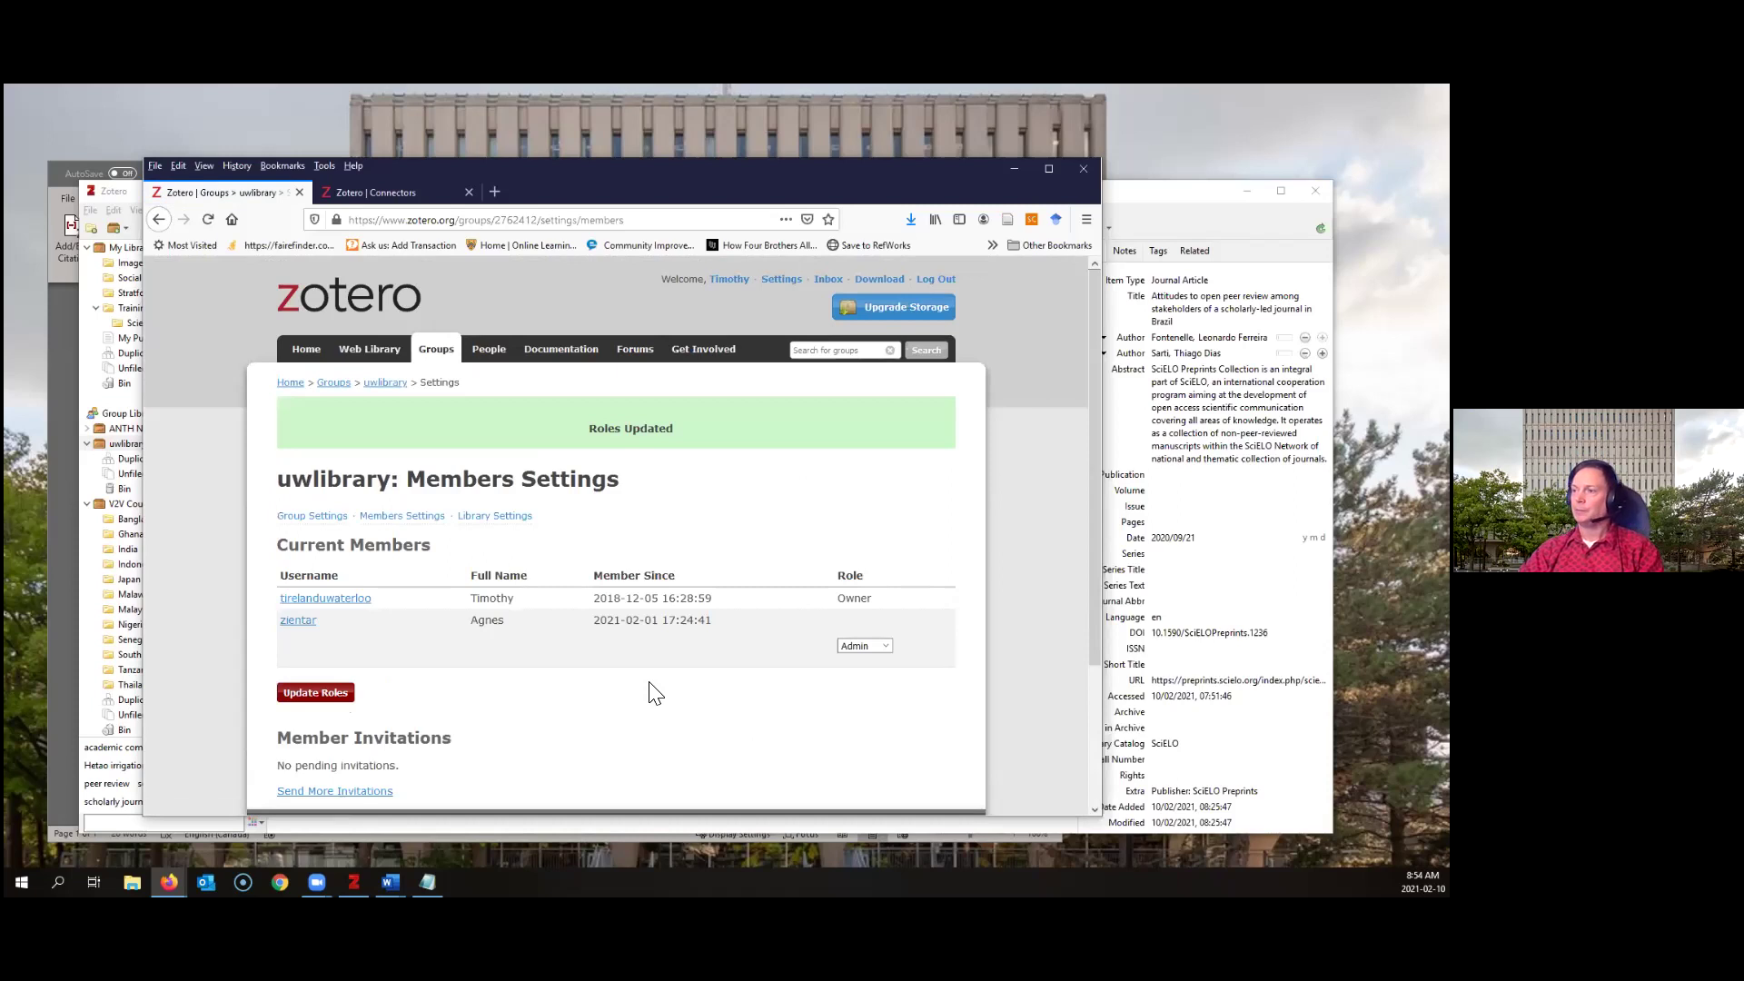
pyautogui.scroll(-2, 654, 695)
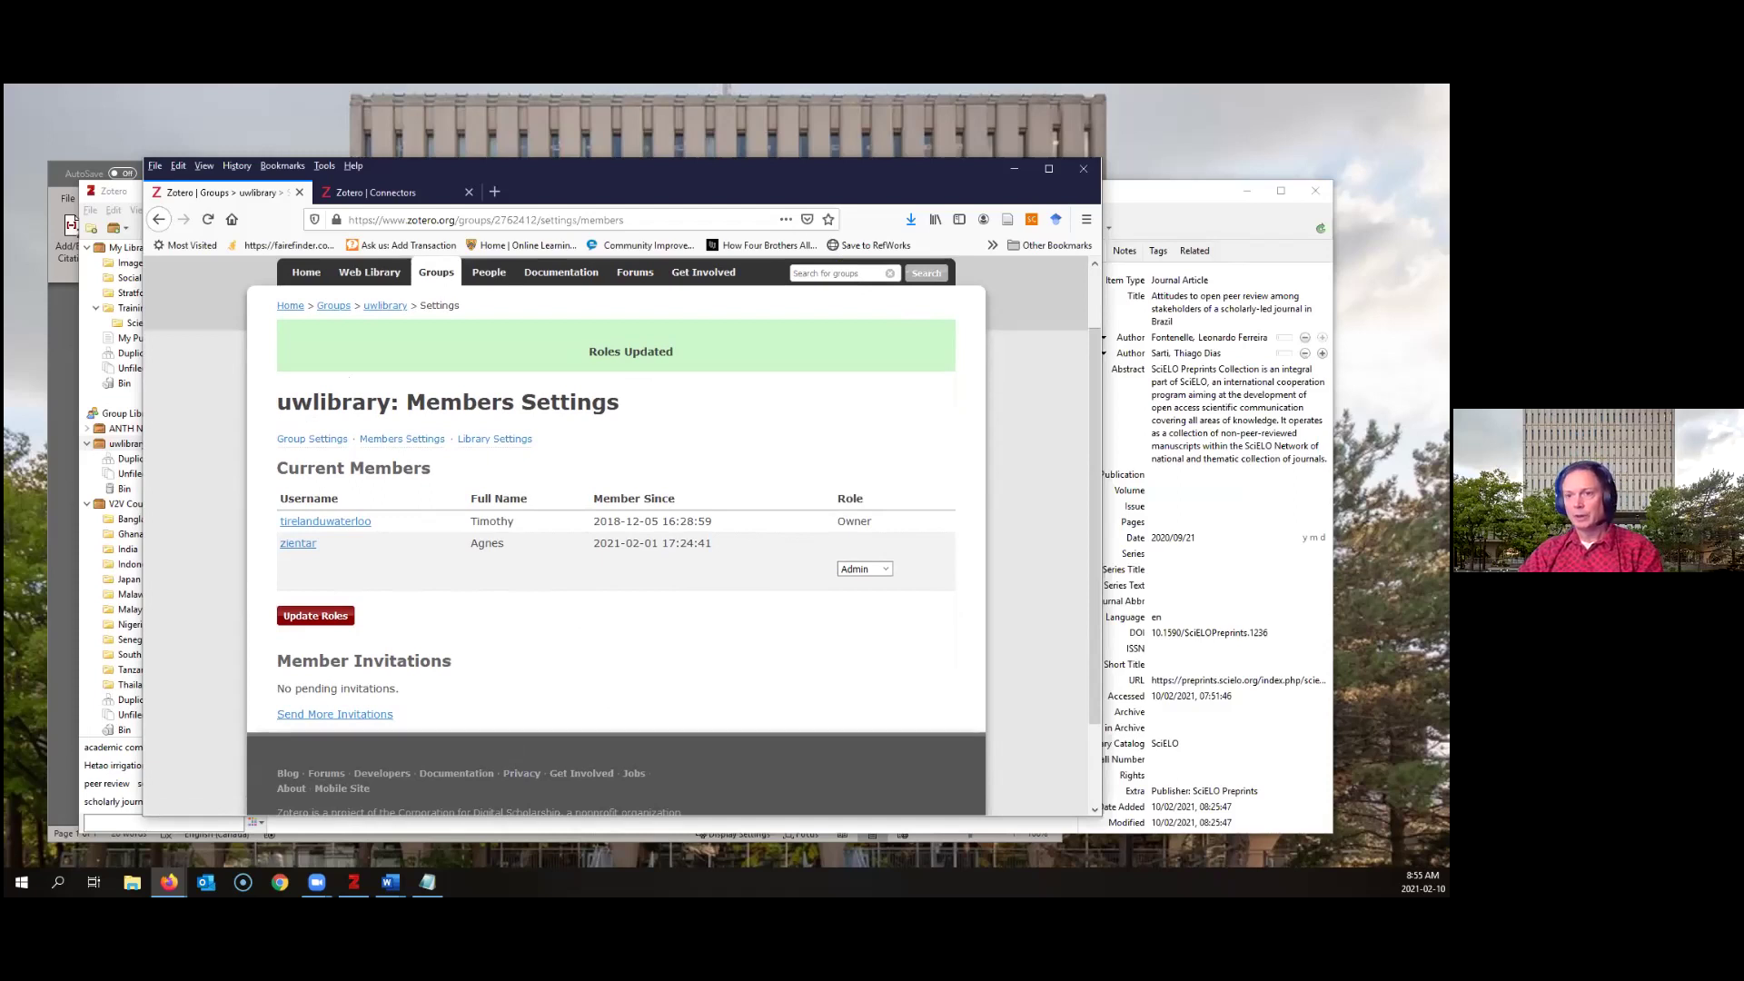
pyautogui.hotkey('alt', 'Tab')
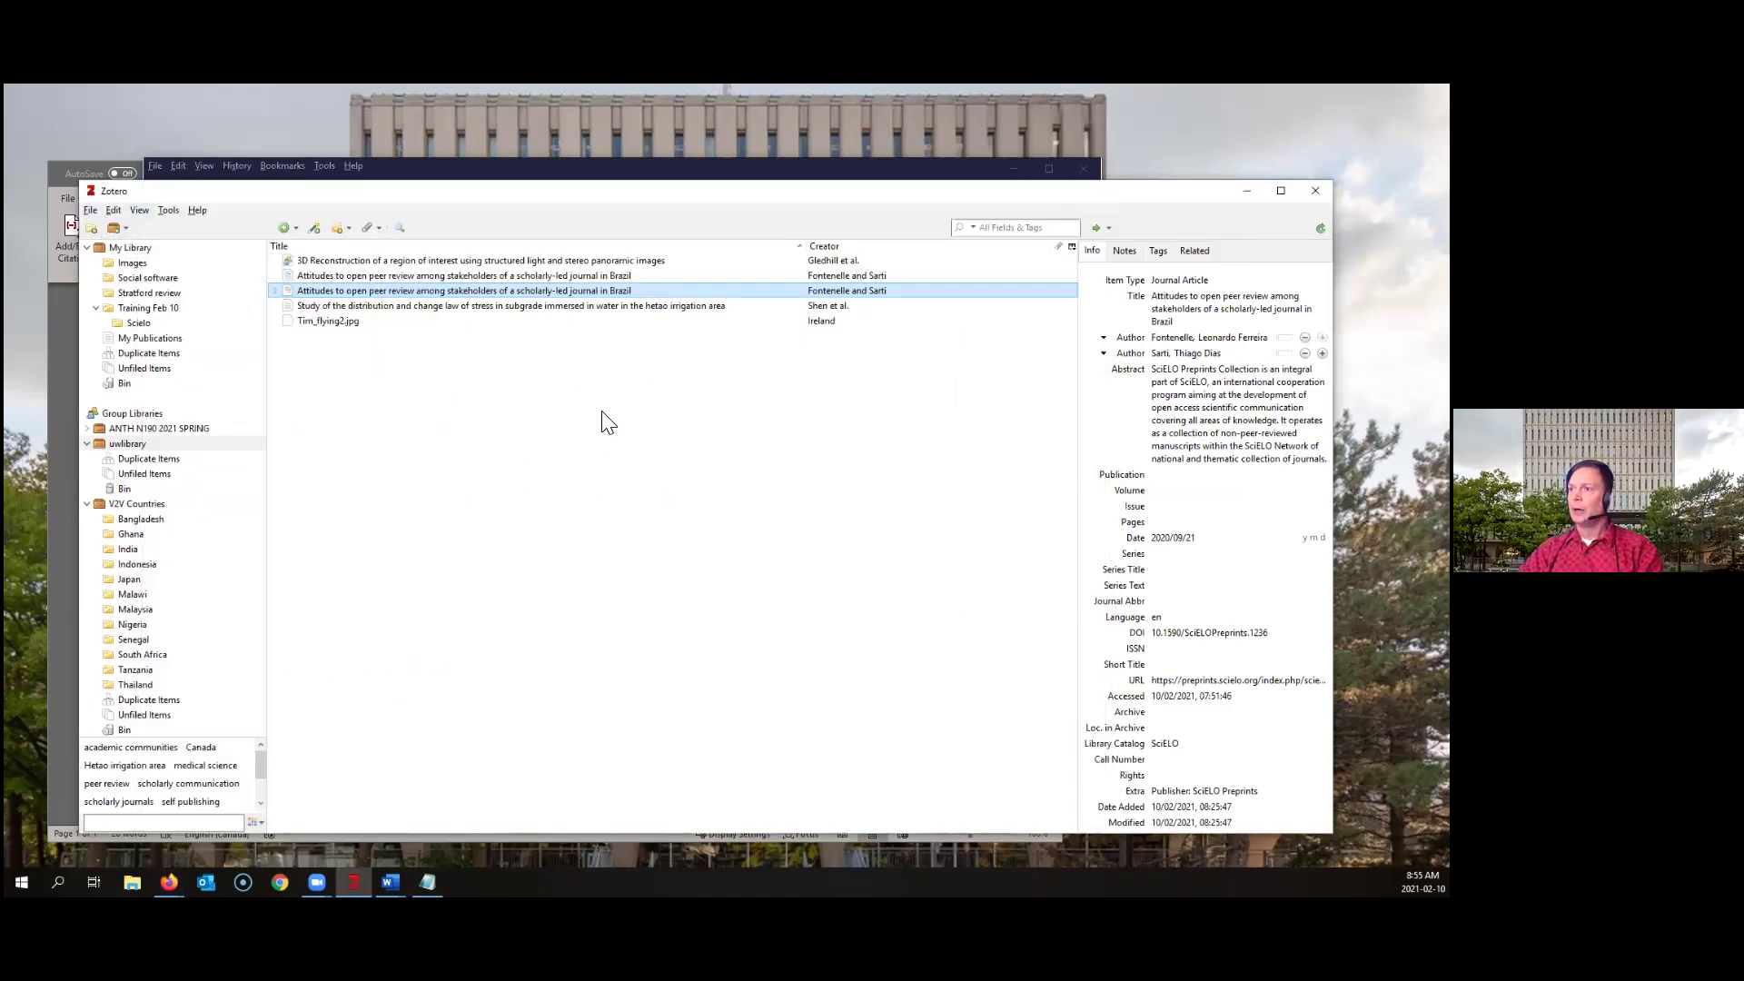
pyautogui.click(90, 210)
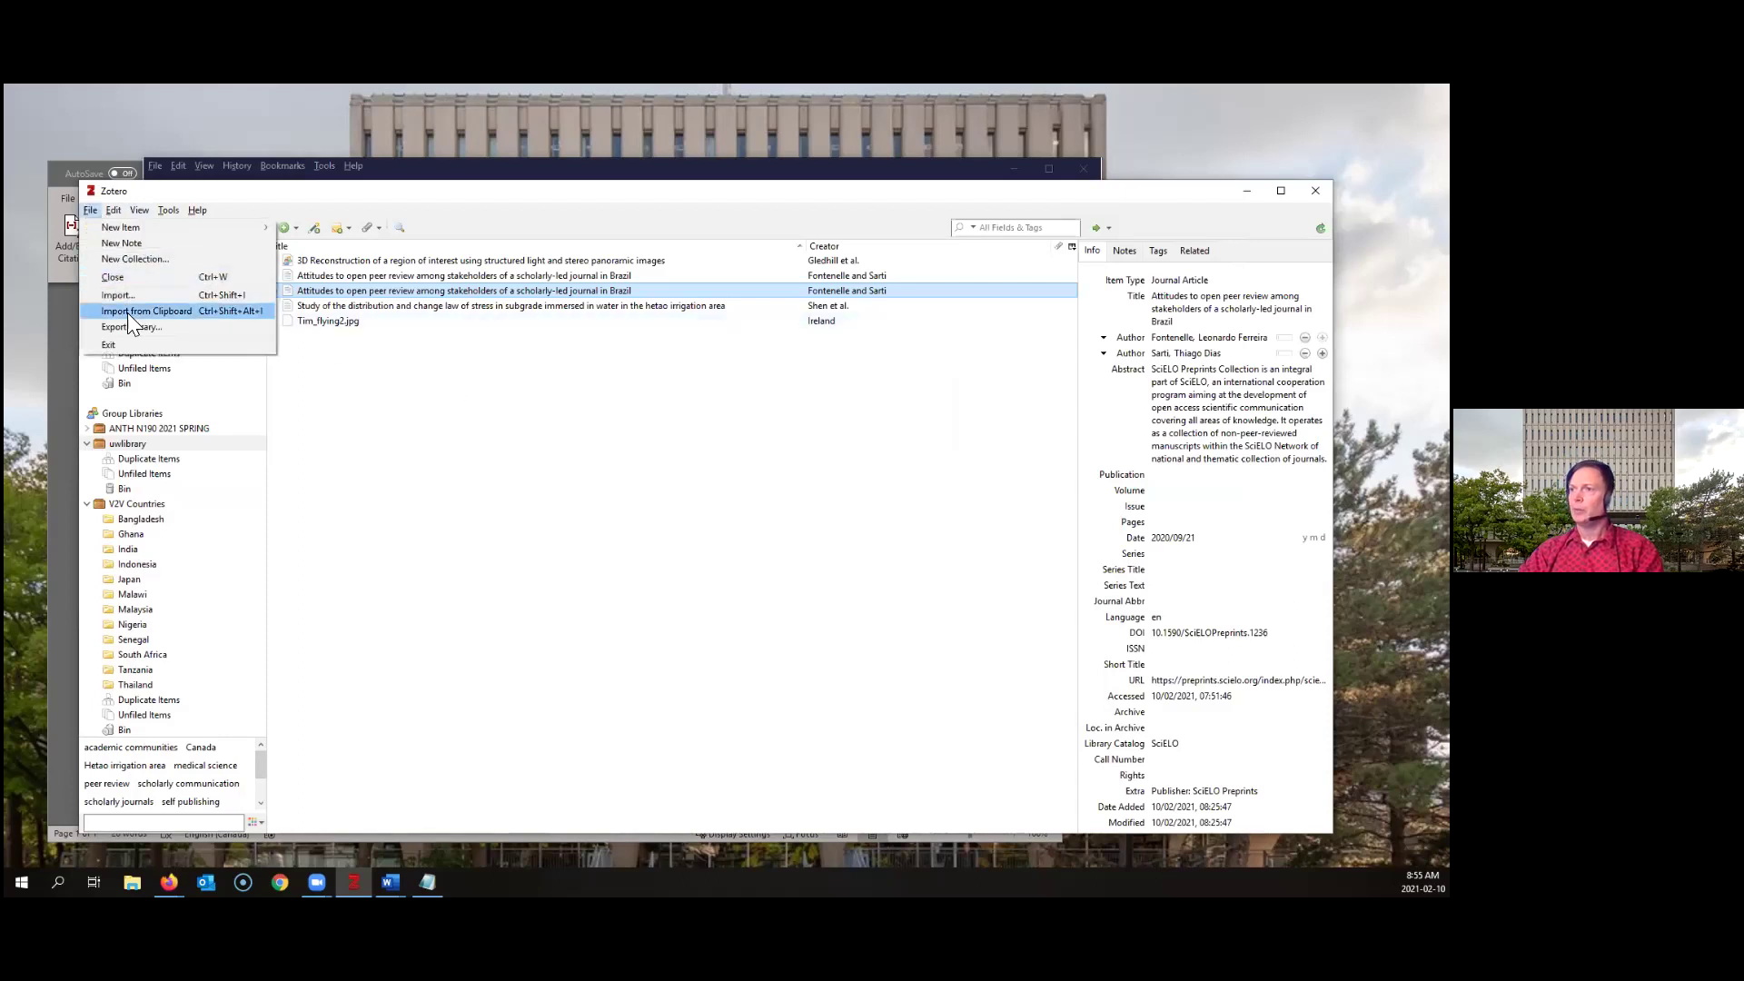
pyautogui.click(116, 295)
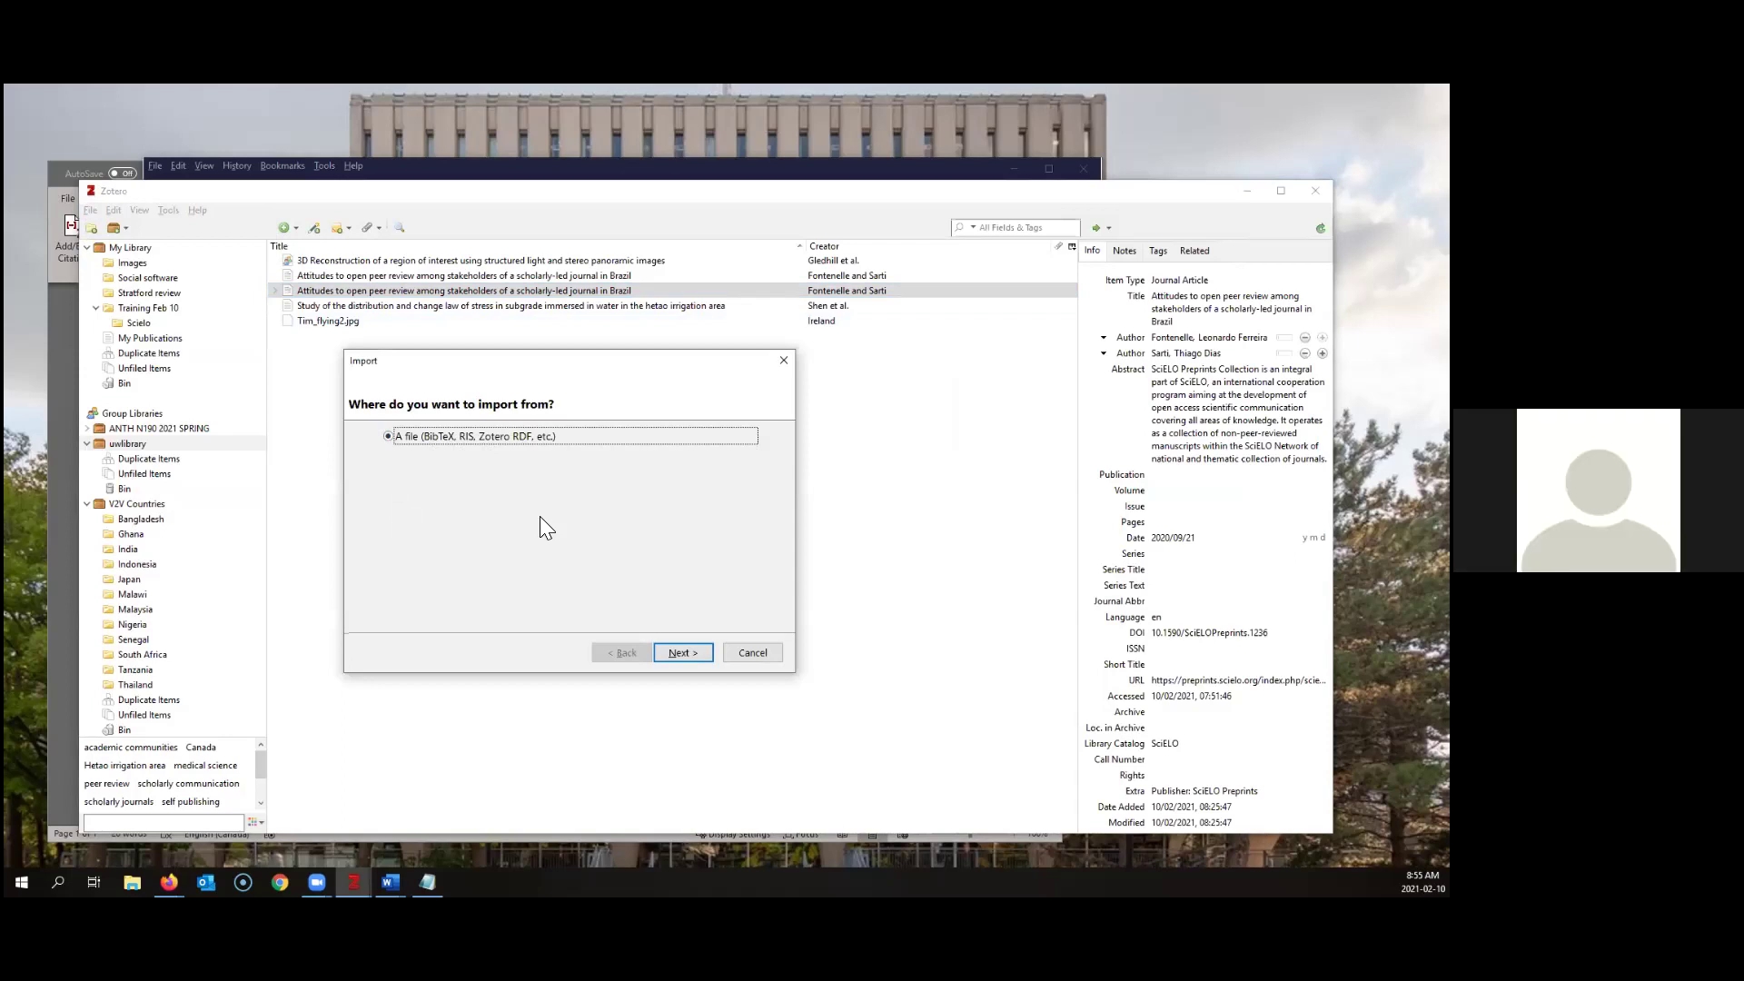
pyautogui.click(751, 653)
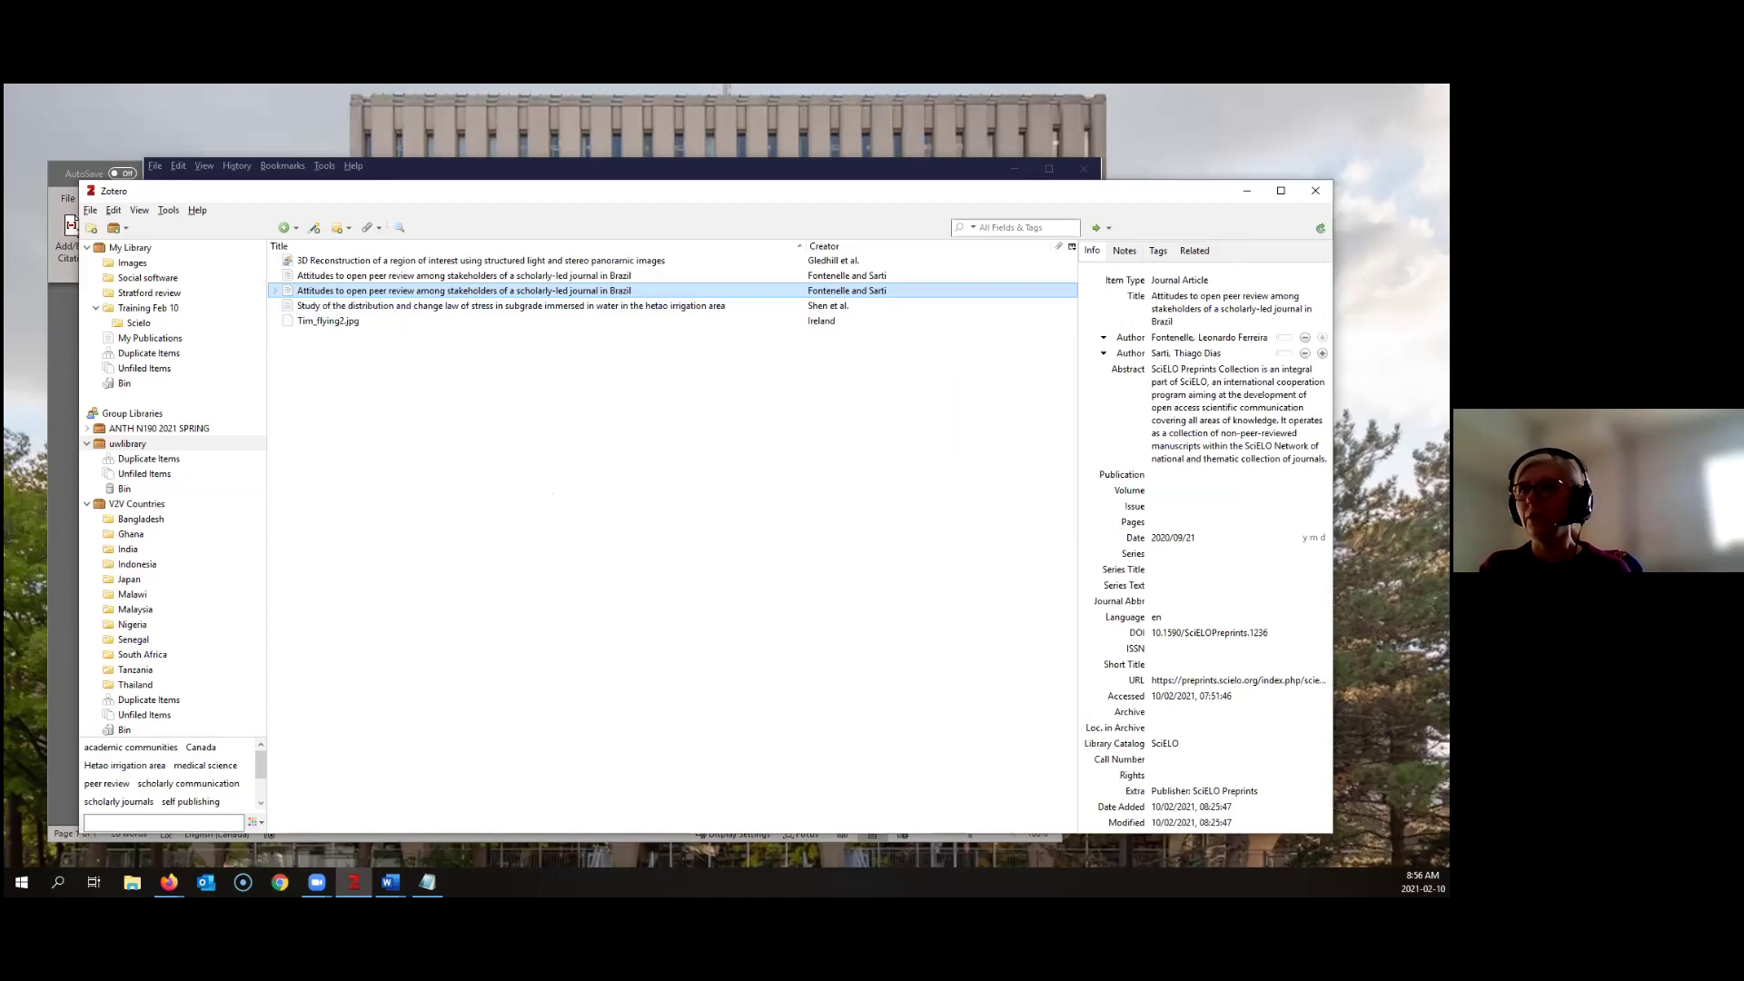
pyautogui.hotkey('alt', 'Tab')
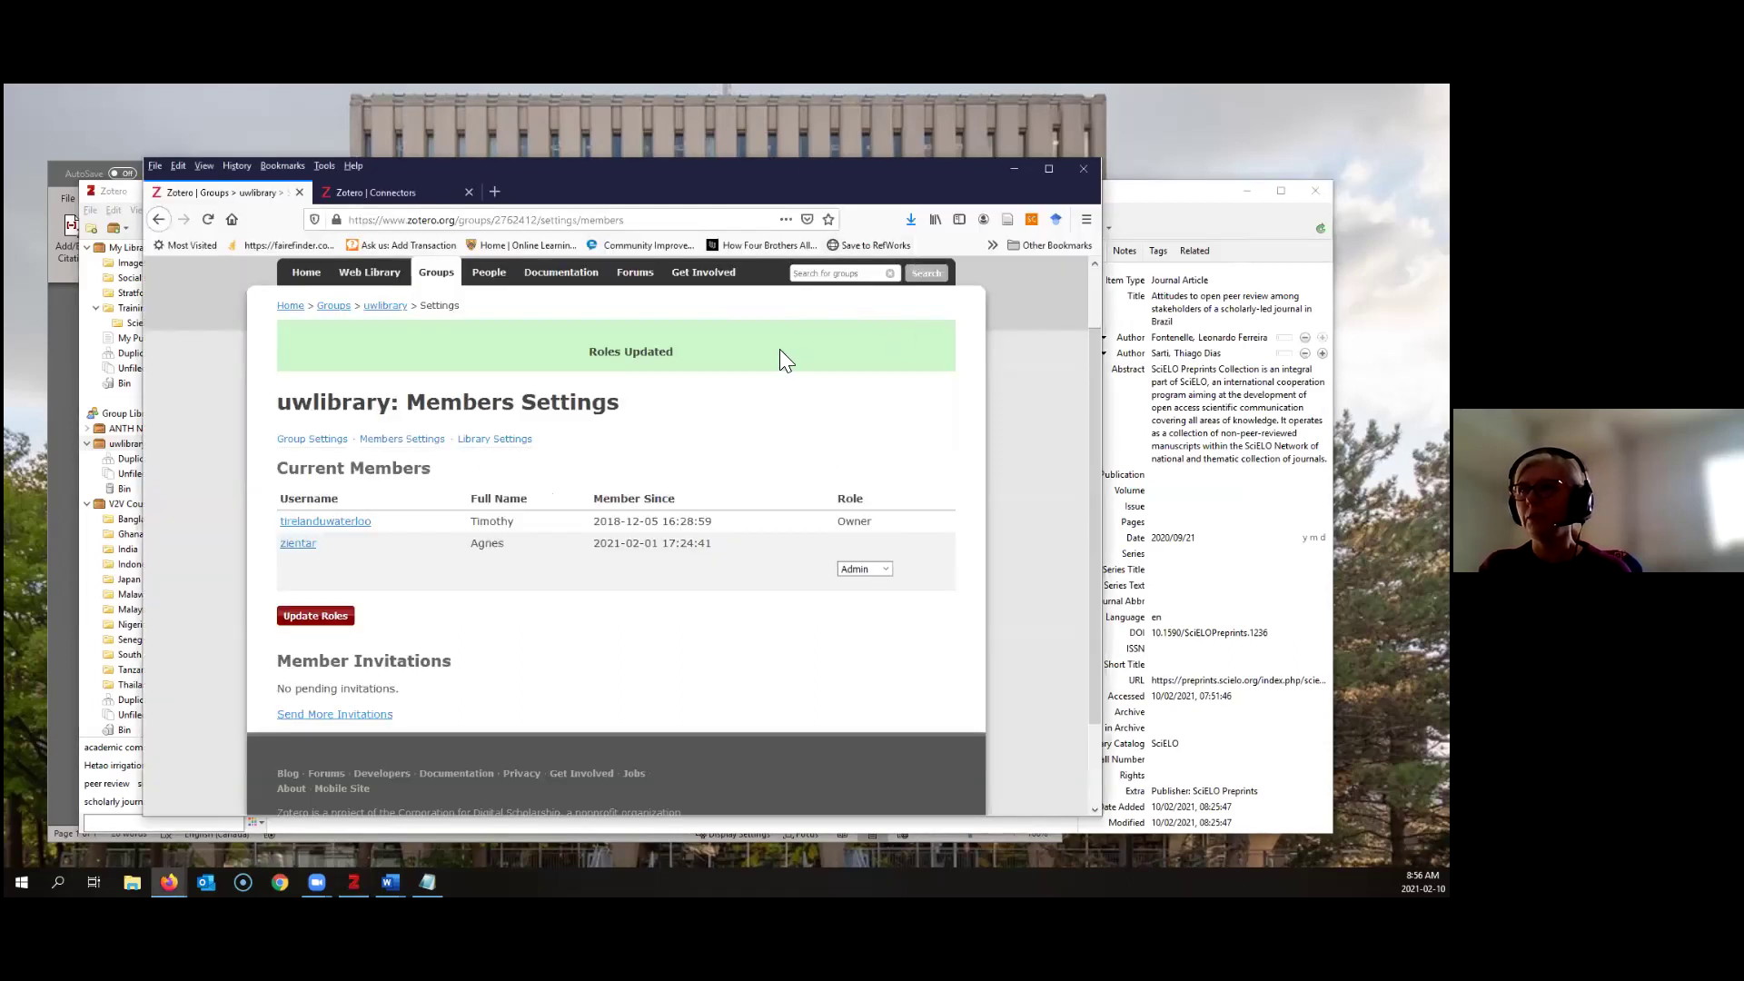
# Open Zotero Storage: 300 MB free quota, 79.2 MB used, with 2 GB, 6 GB and Unlimited plans
pyautogui.scroll(2, 779, 351)
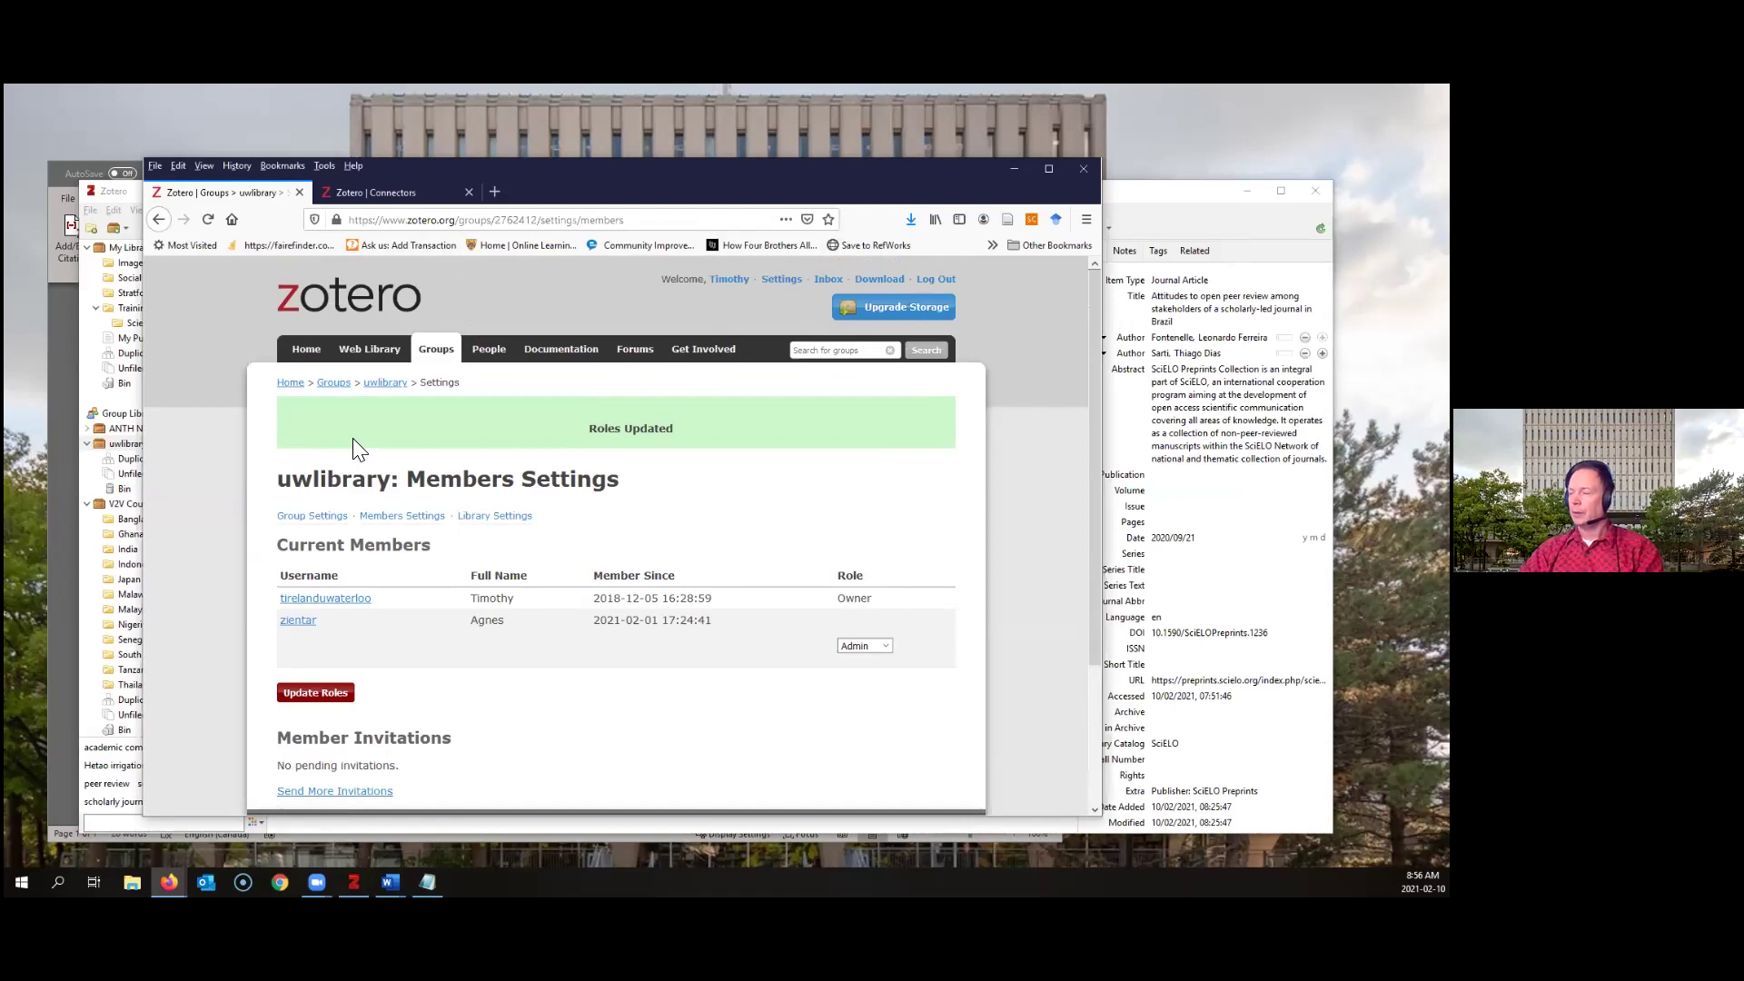
pyautogui.click(902, 314)
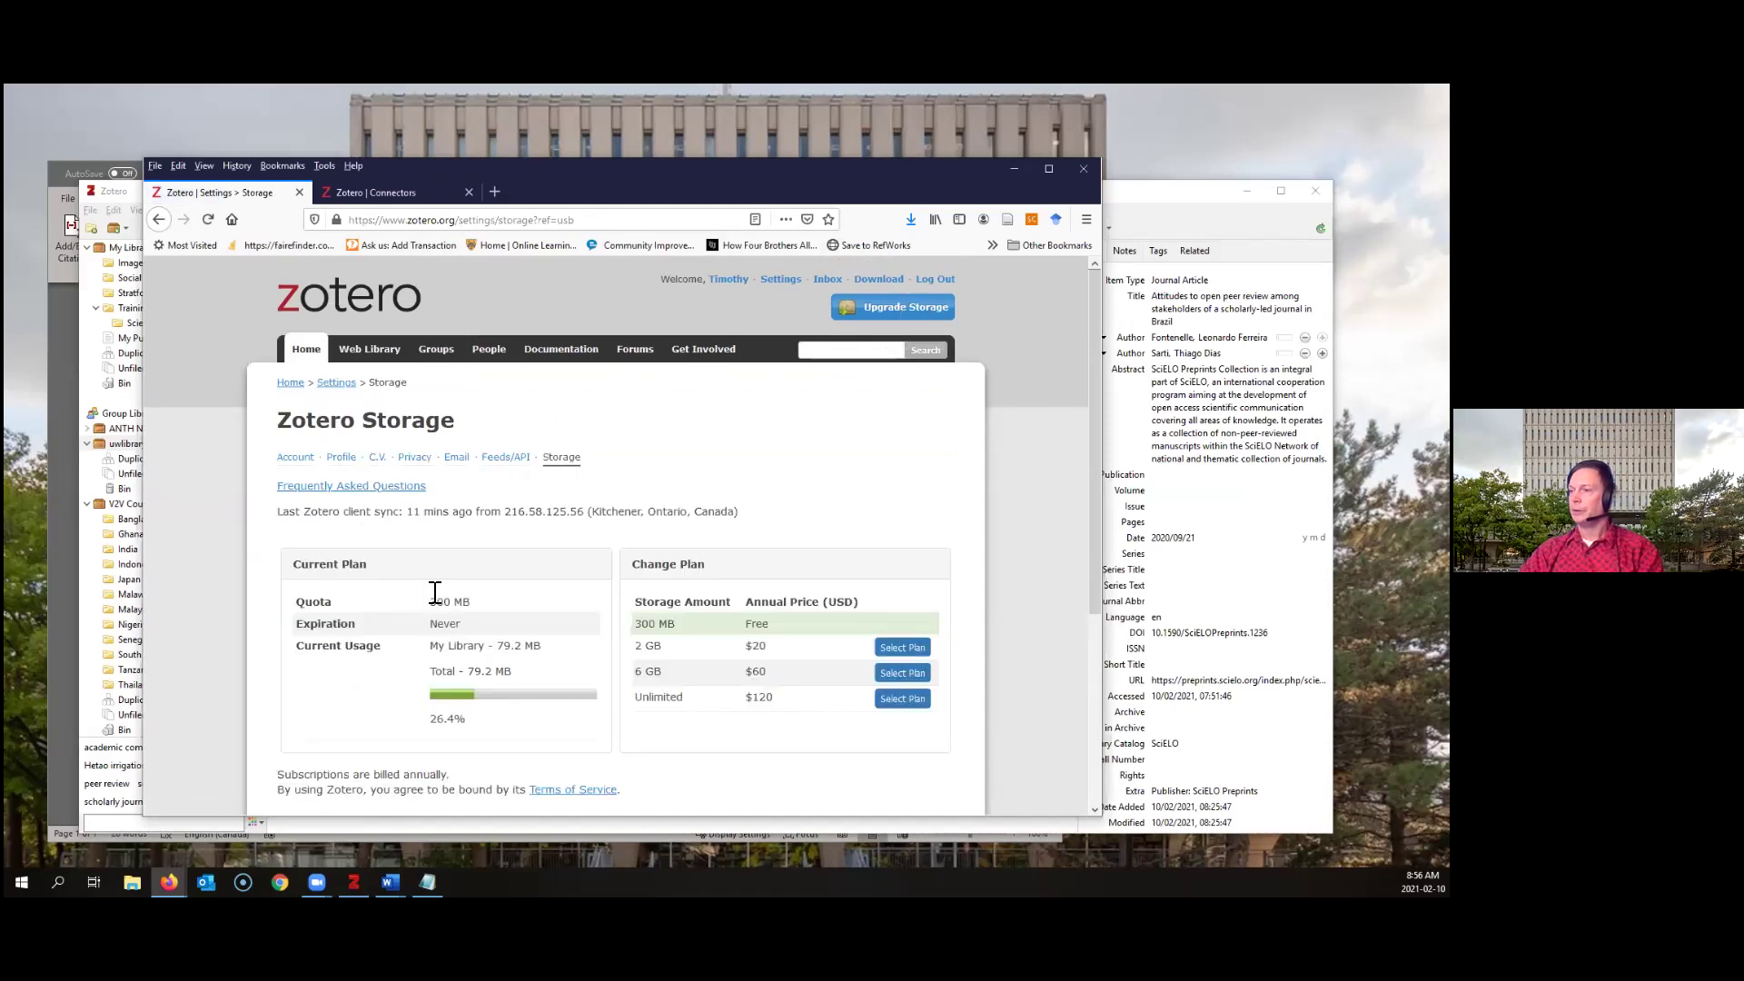
pyautogui.scroll(-1, 364, 618)
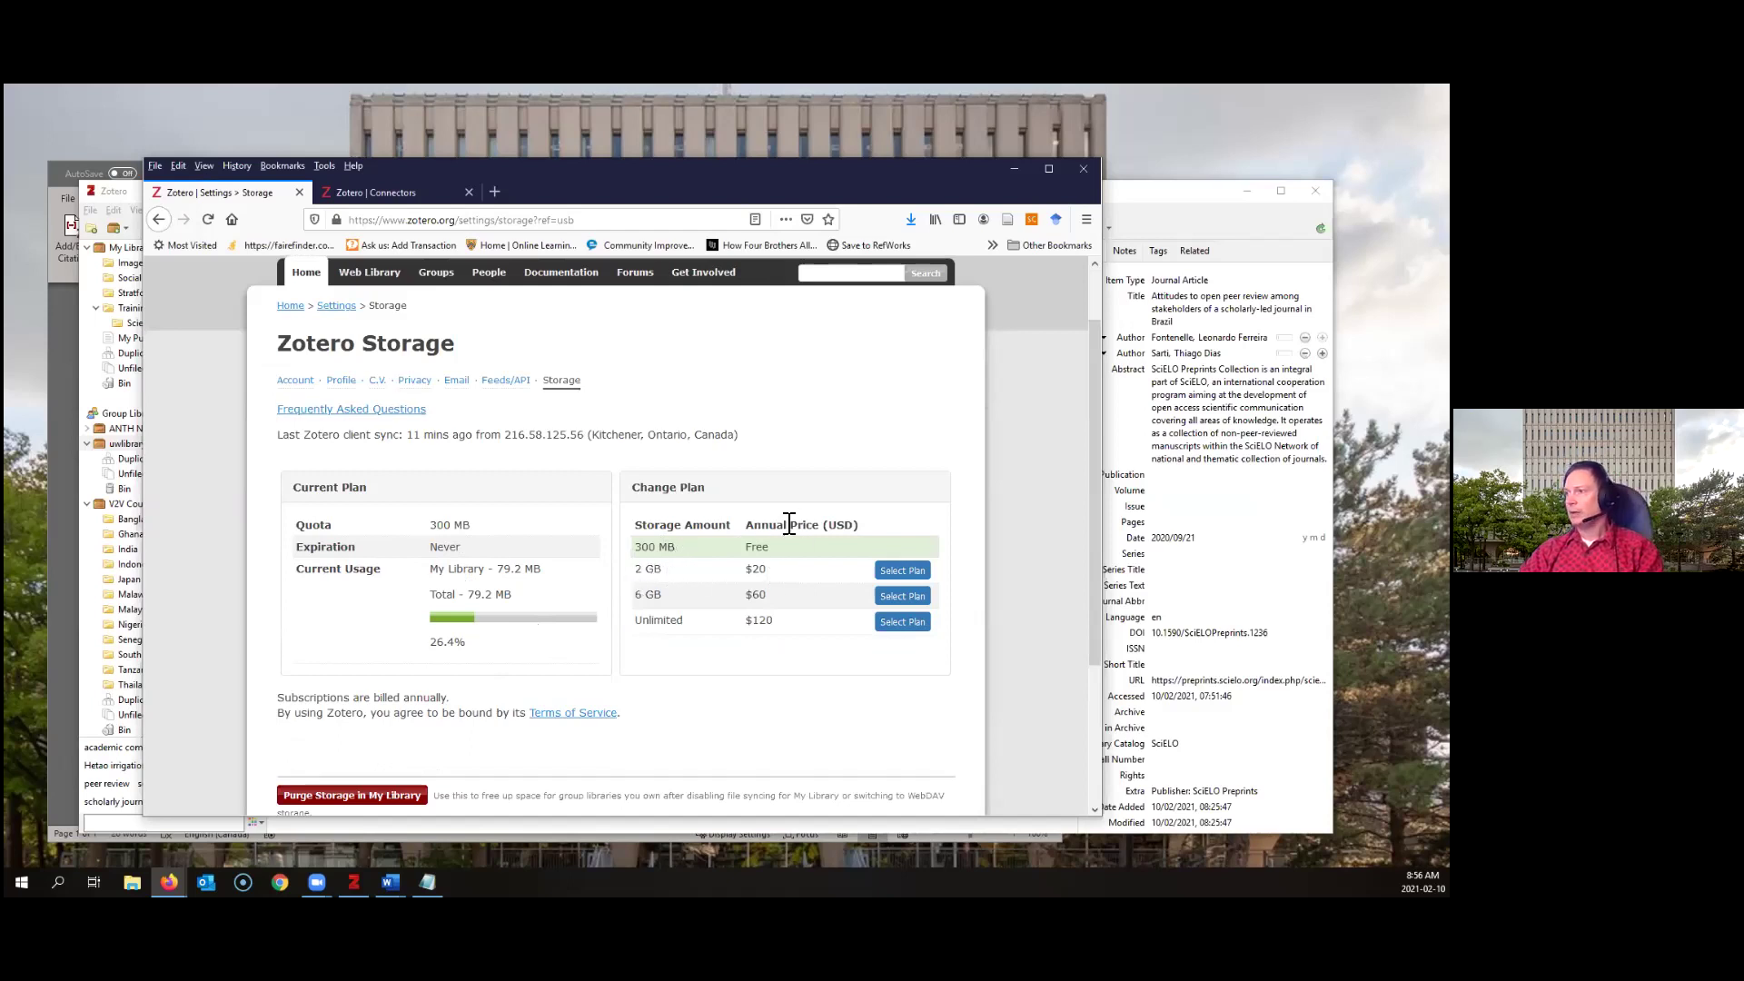
pyautogui.moveTo(670, 578); pyautogui.dragTo(712, 571)
pyautogui.click(712, 571)
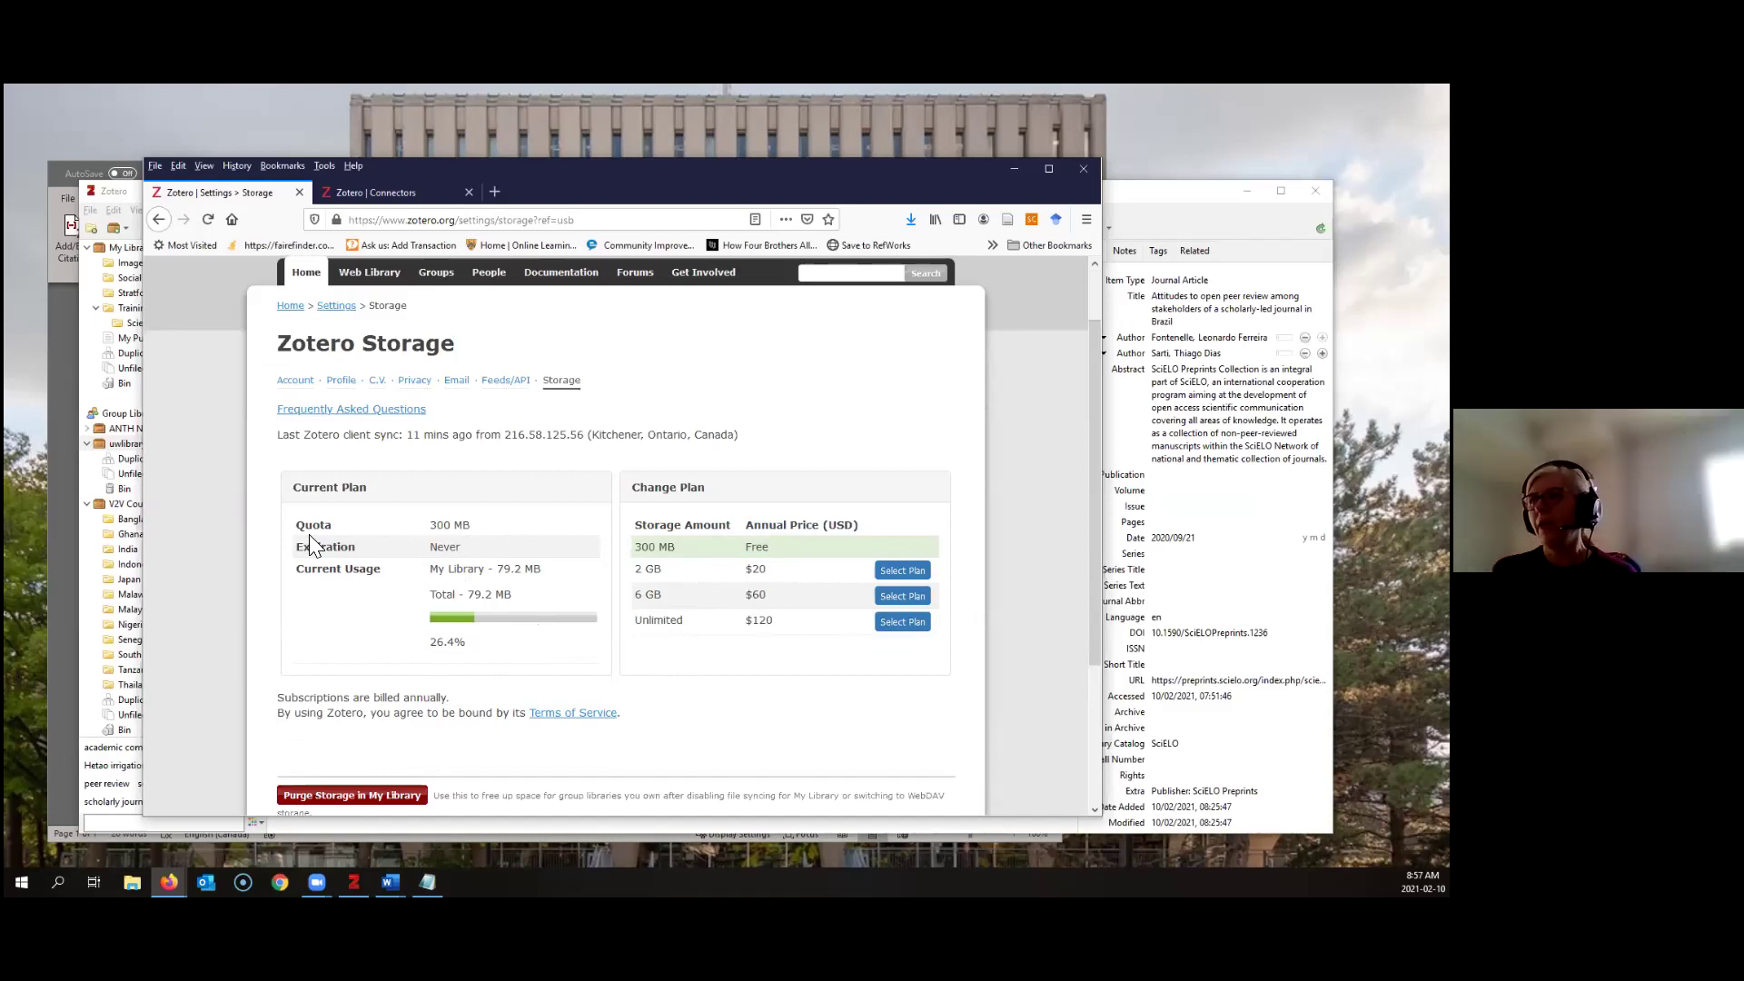
pyautogui.scroll(-1, 309, 534)
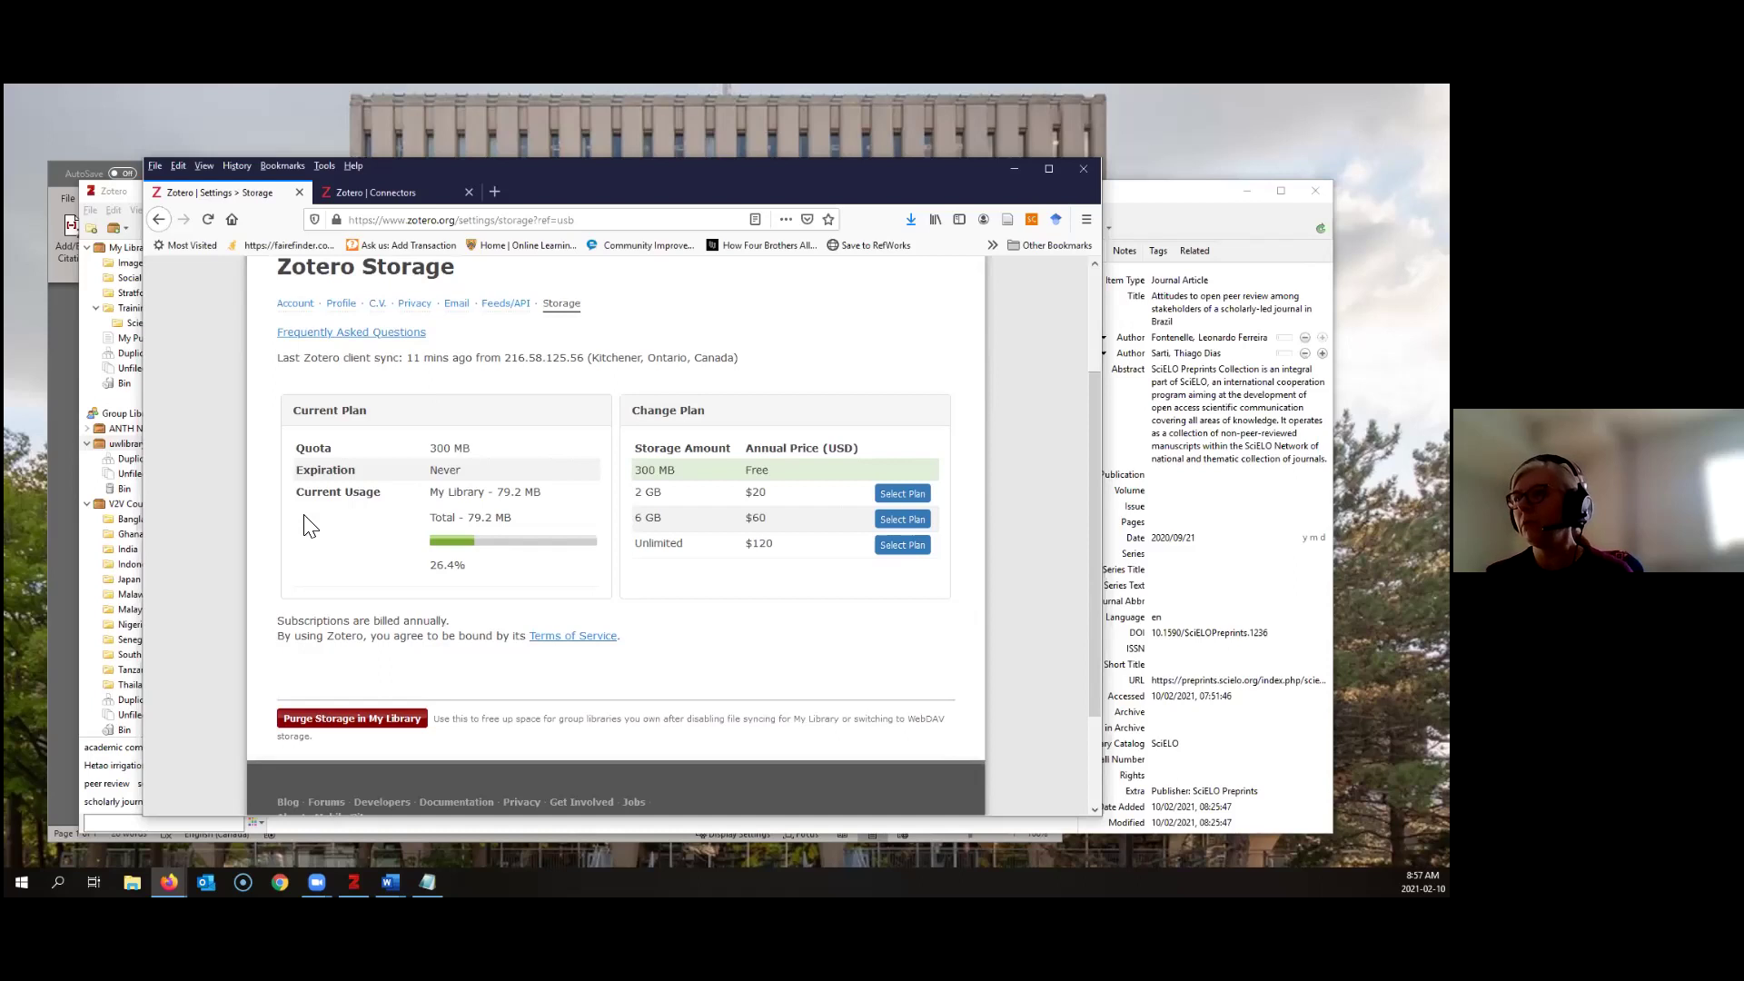
pyautogui.scroll(1, 309, 525)
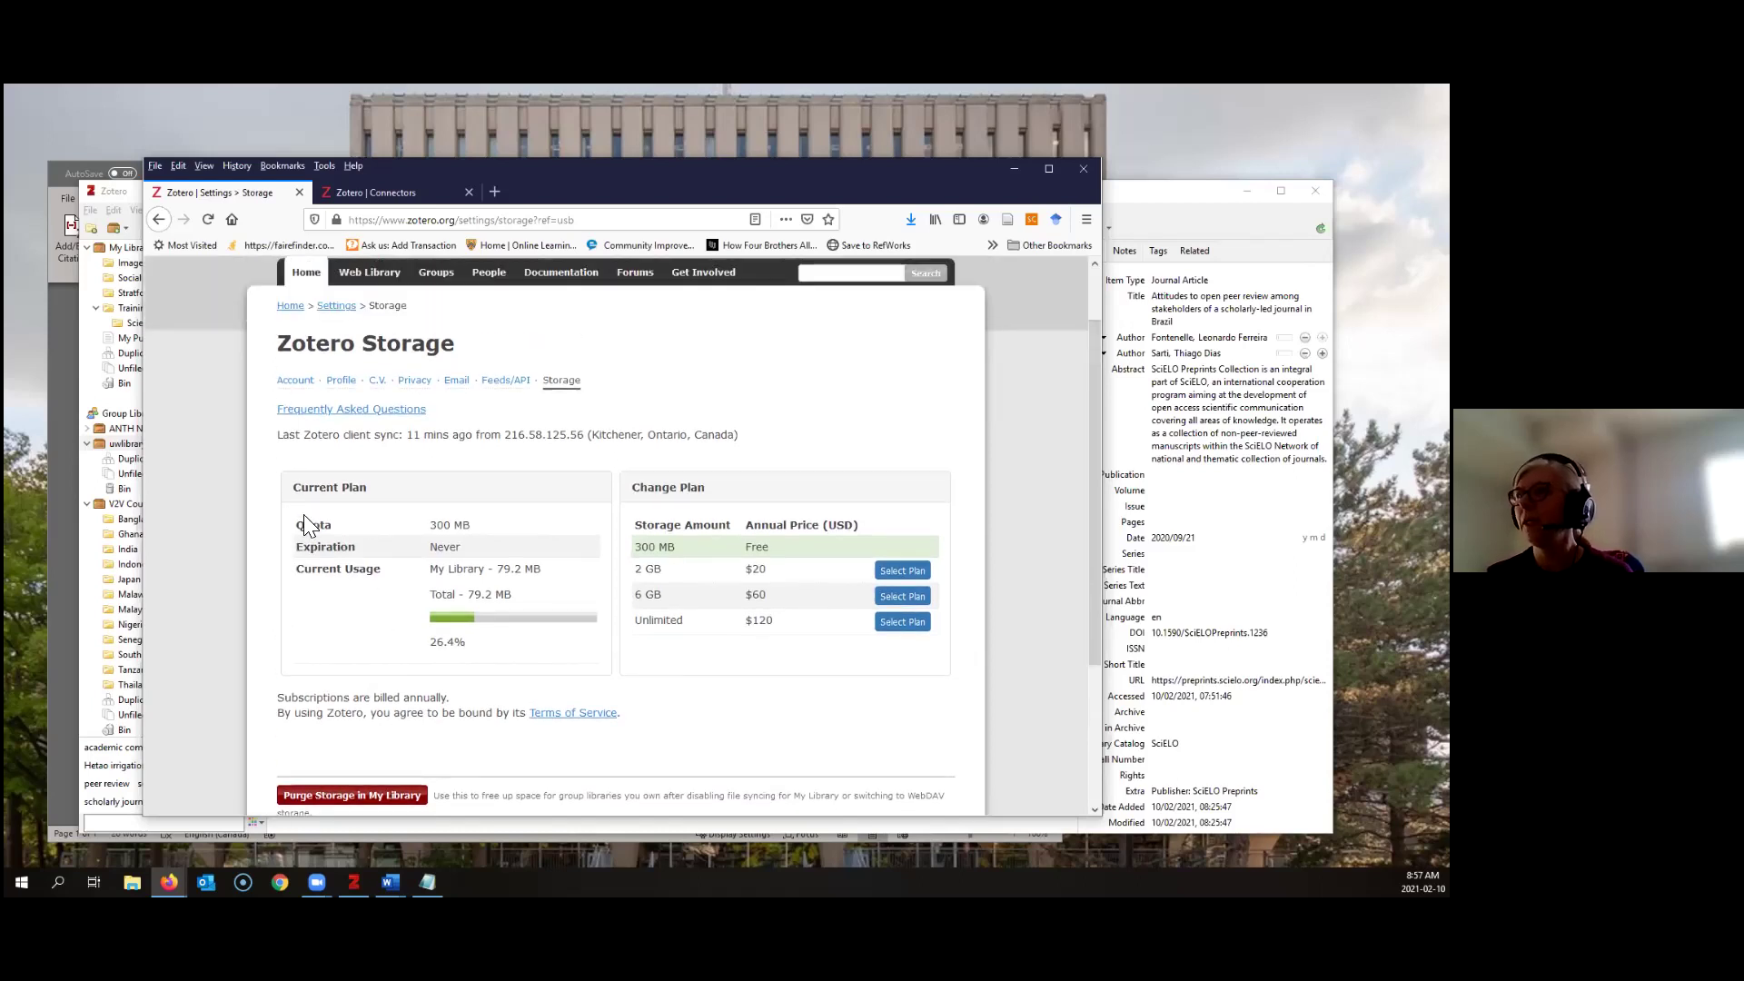